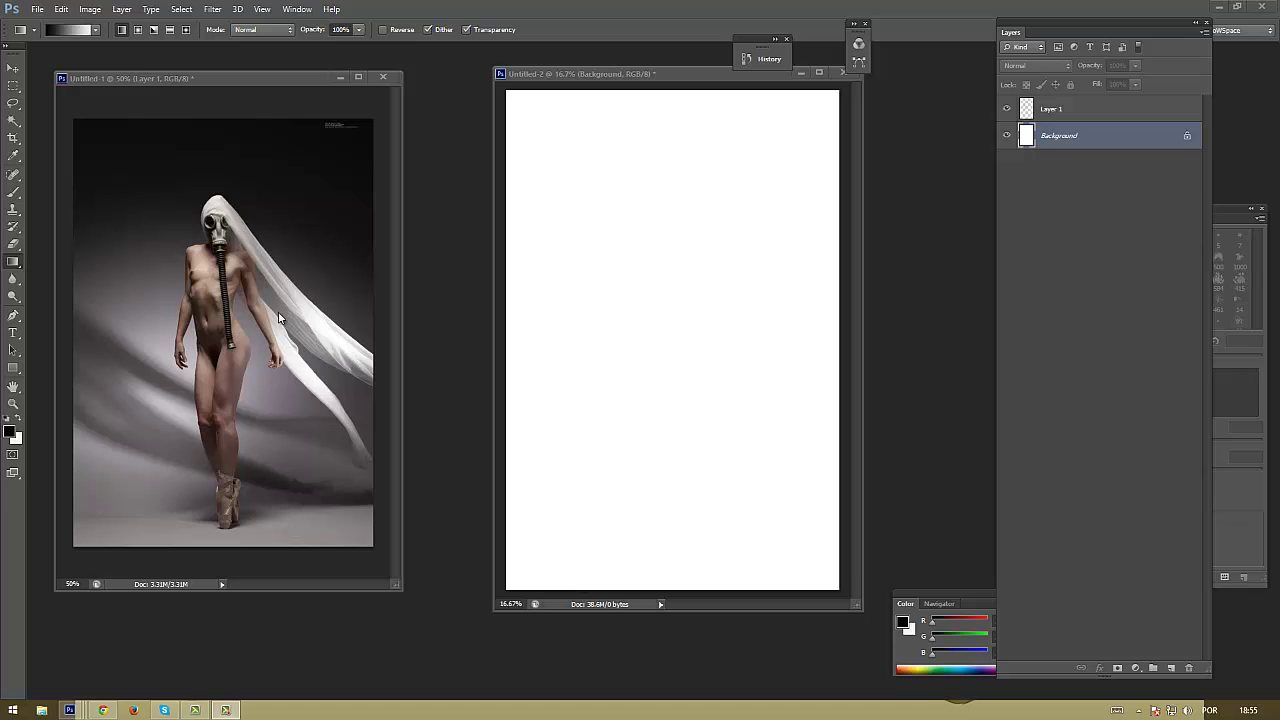
Fill the Untitled-2 canvas with a vertical gradient from black at the top to grey at the bottom
click(711, 81)
mouse_move(194, 710)
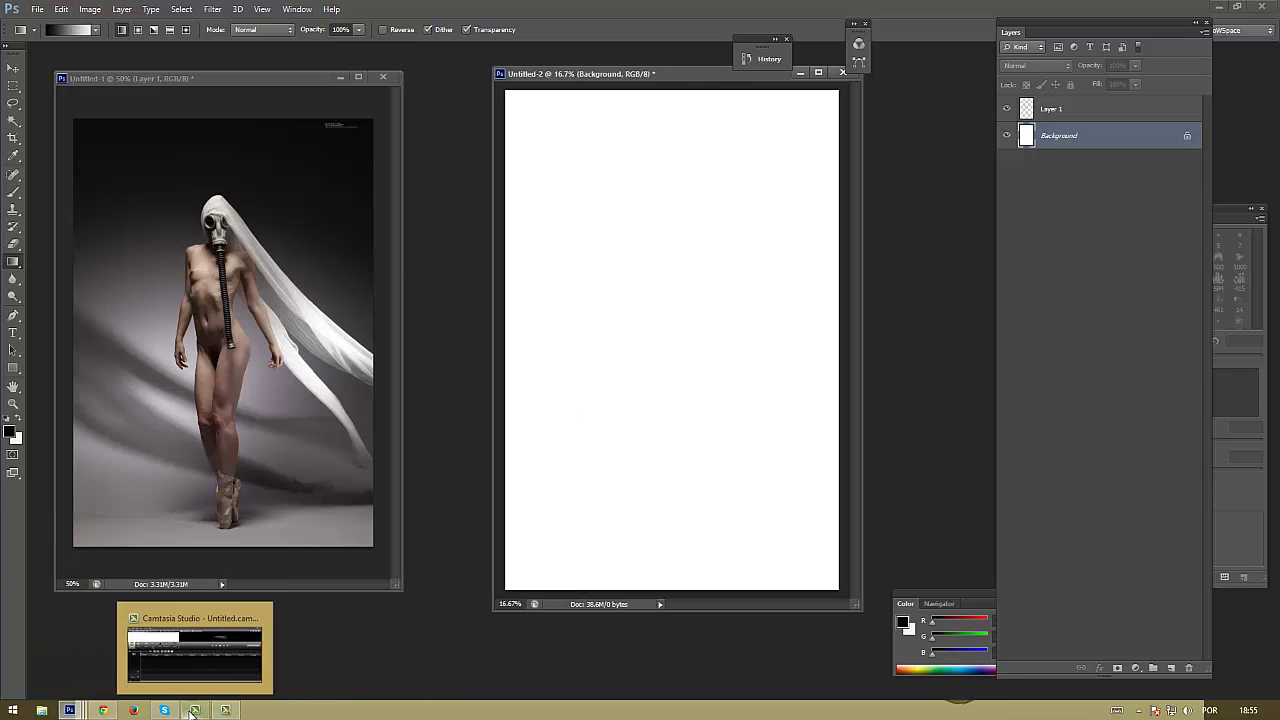
key(z)
right_click(13, 261)
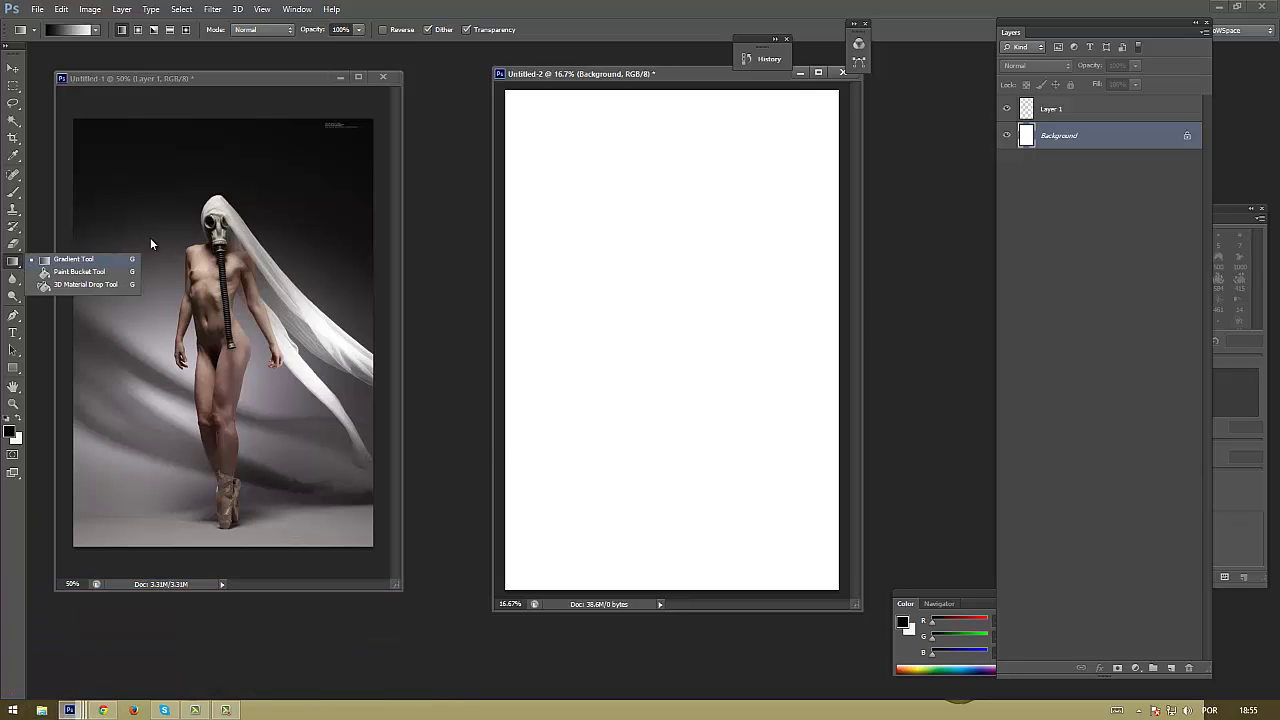
click(60, 259)
click(68, 29)
click(754, 155)
drag(670, 92, 670, 562)
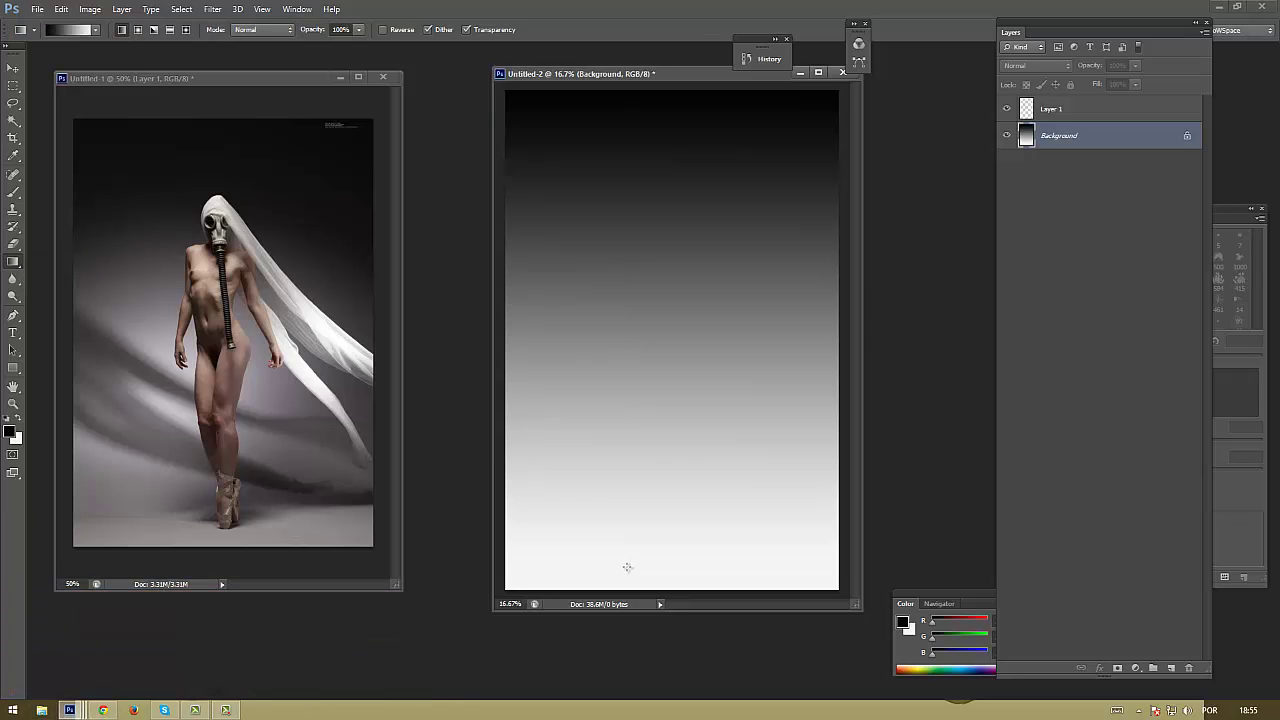
click(10, 431)
key(Escape)
drag(667, 92, 668, 600)
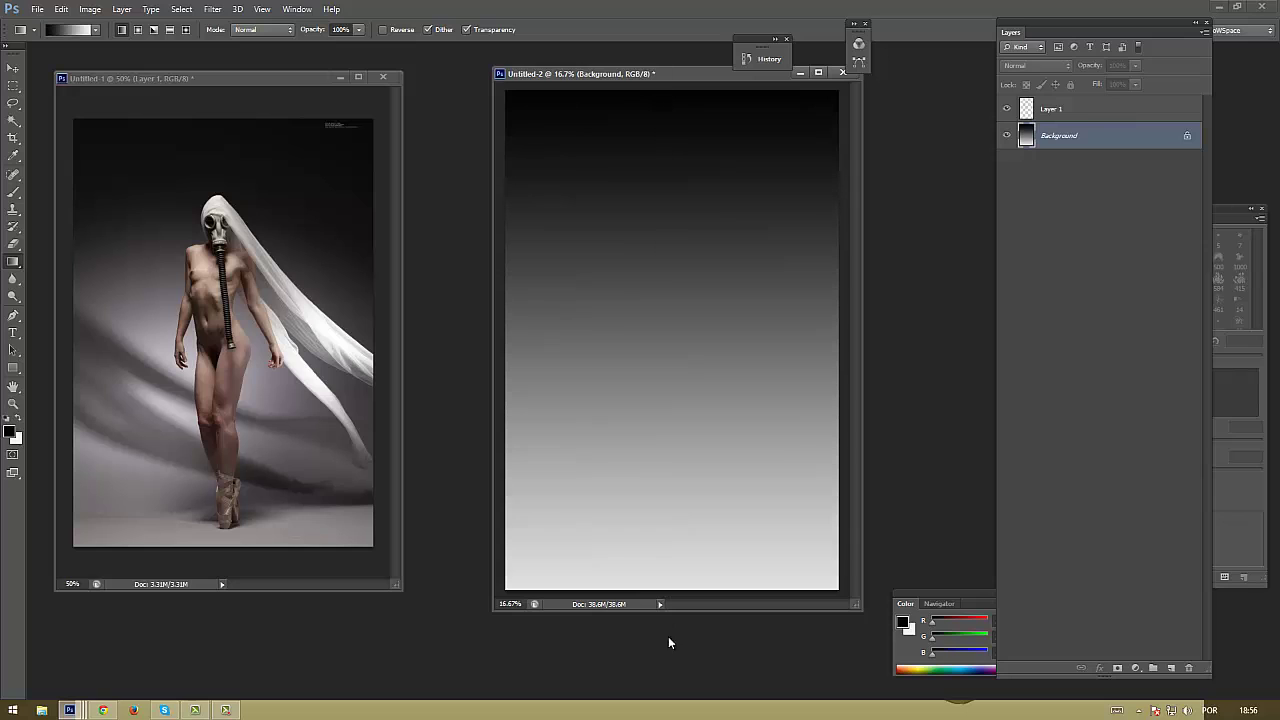
drag(670, 92, 670, 600)
Set the foreground colour to a warm, near-white beige for painting
click(10, 431)
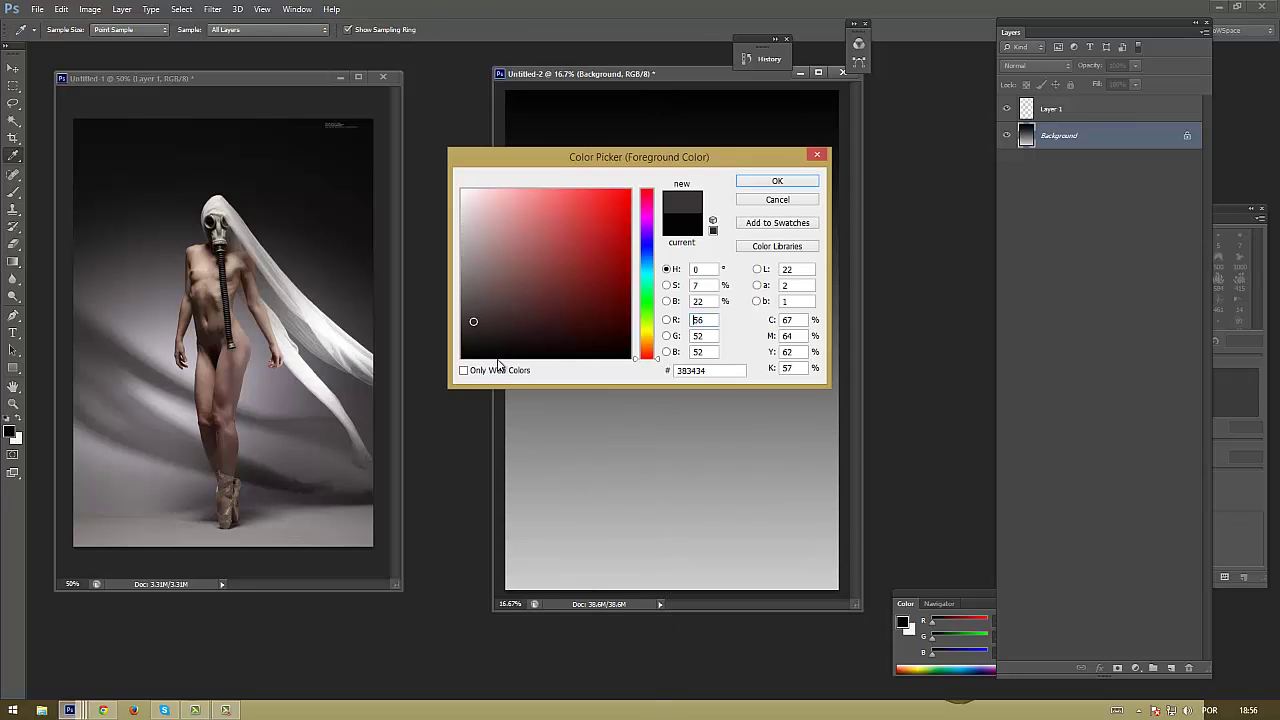
drag(471, 320, 462, 311)
drag(646, 358, 646, 339)
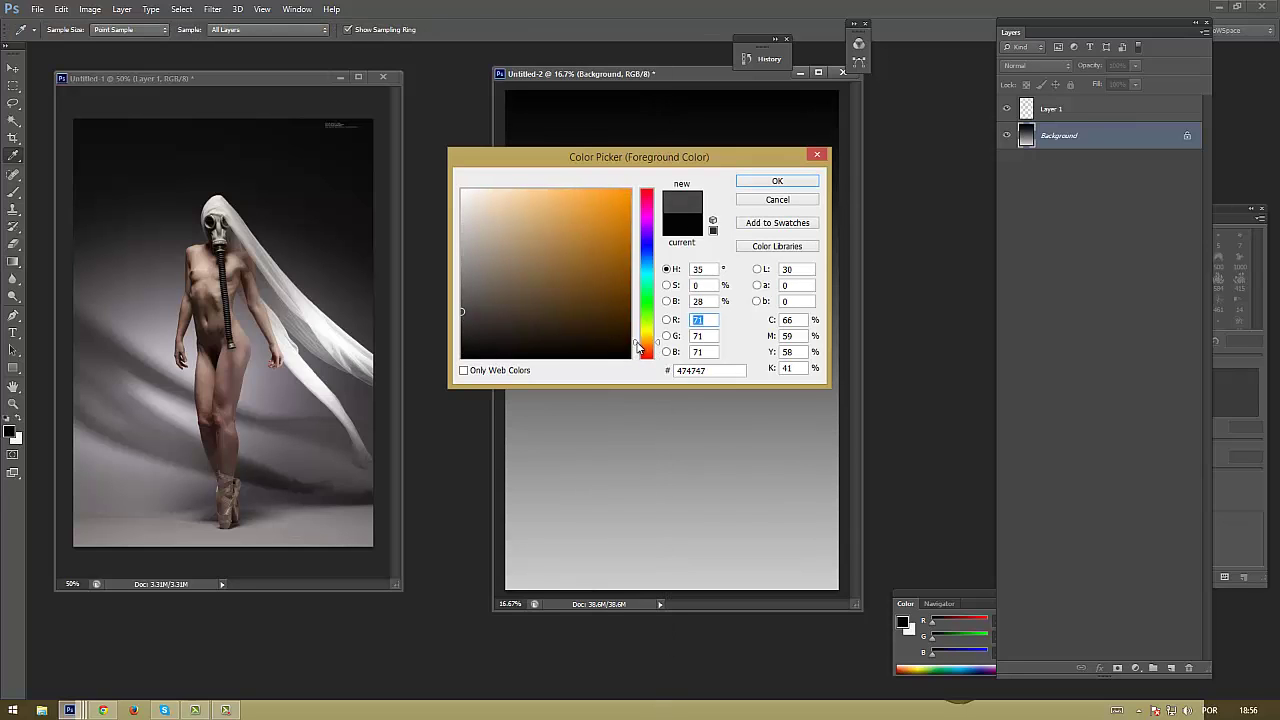
click(493, 232)
drag(494, 233, 469, 202)
key(Return)
key(b)
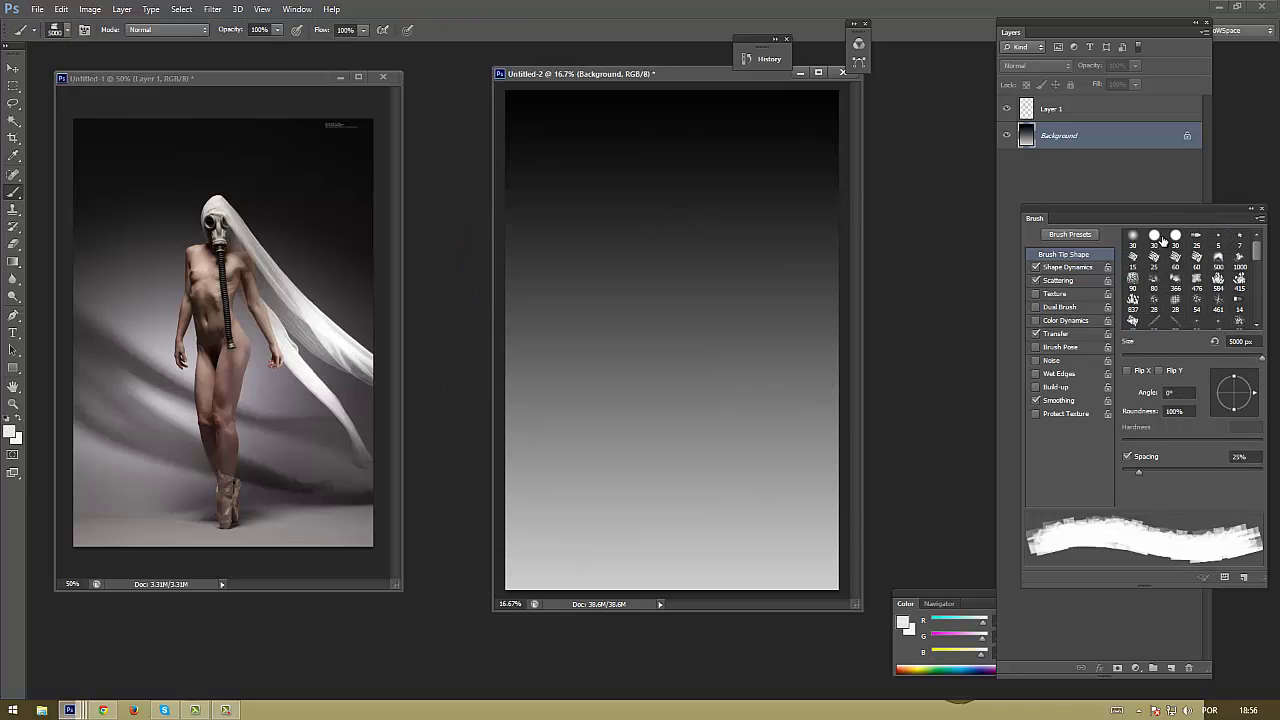
Choose the 60 px textured brush tip and make Layer 1 the painting layer
click(1197, 262)
drag(658, 167, 665, 157)
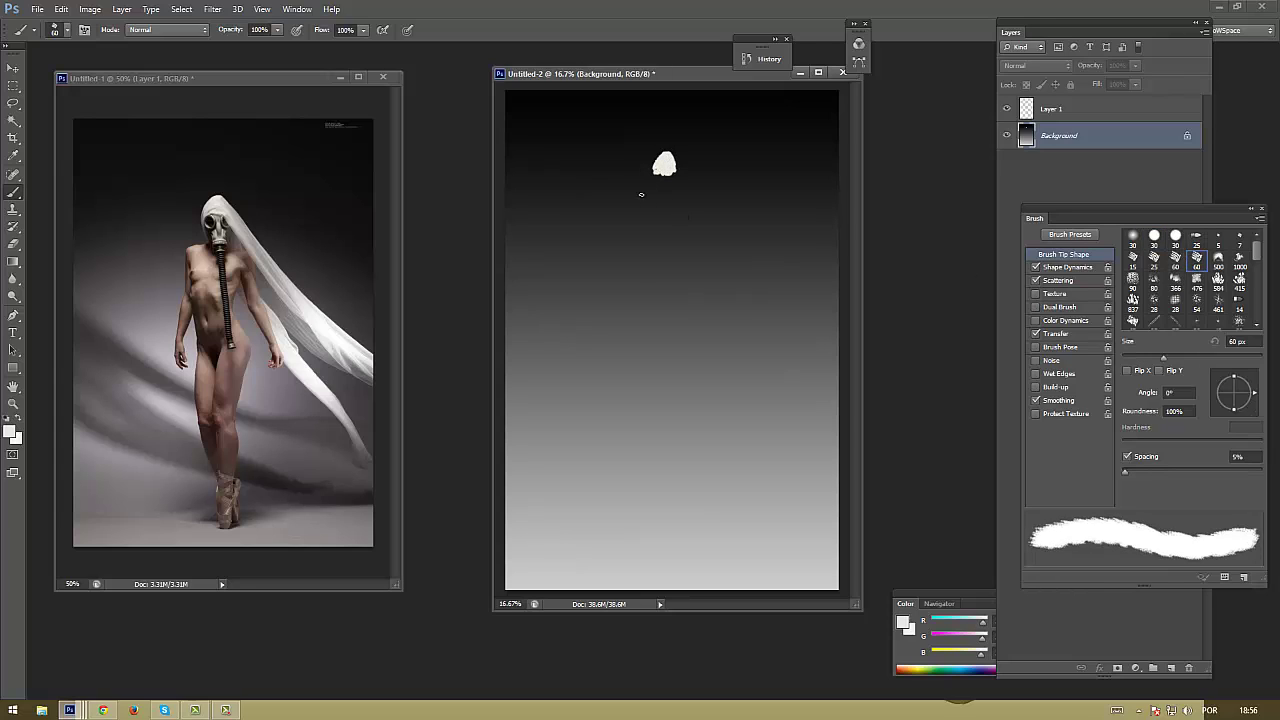
key(ctrl+z)
click(1045, 110)
click(12, 432)
click(771, 180)
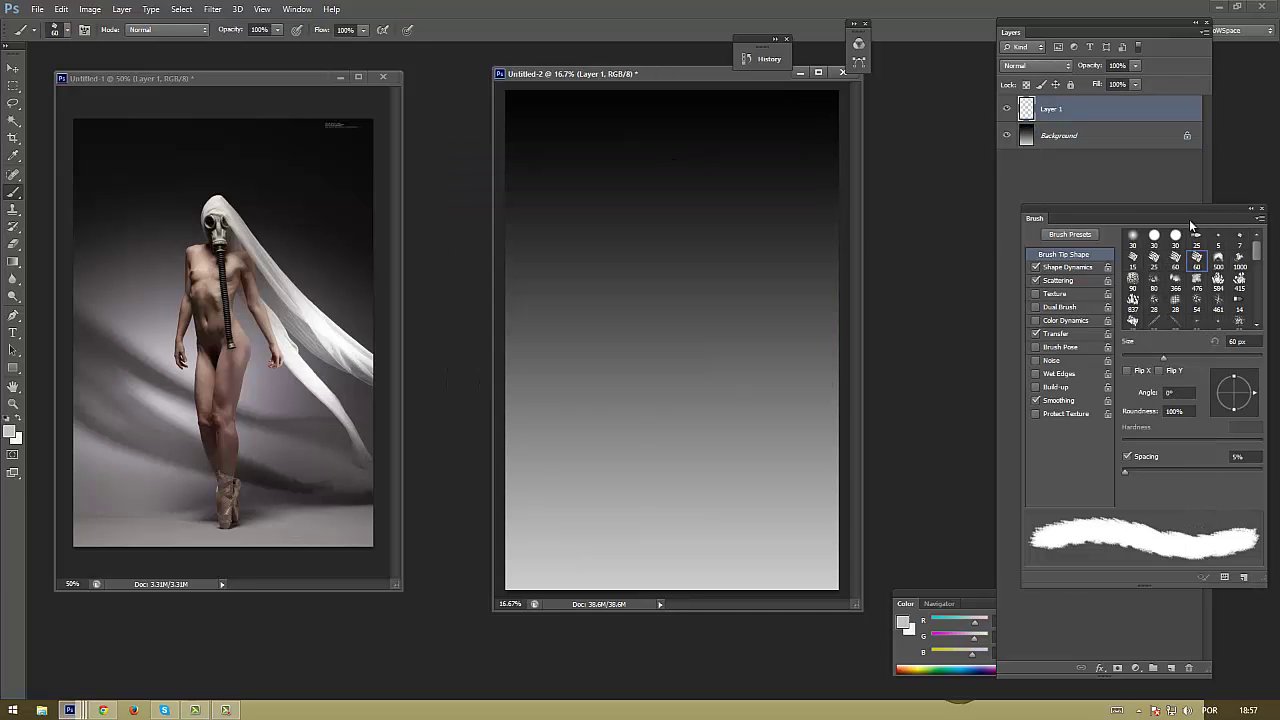
Turn off Scattering and set Shape Dynamics size and Transfer flow to Pen Pressure
click(1036, 280)
click(1068, 267)
click(1195, 264)
click(1190, 290)
click(1088, 333)
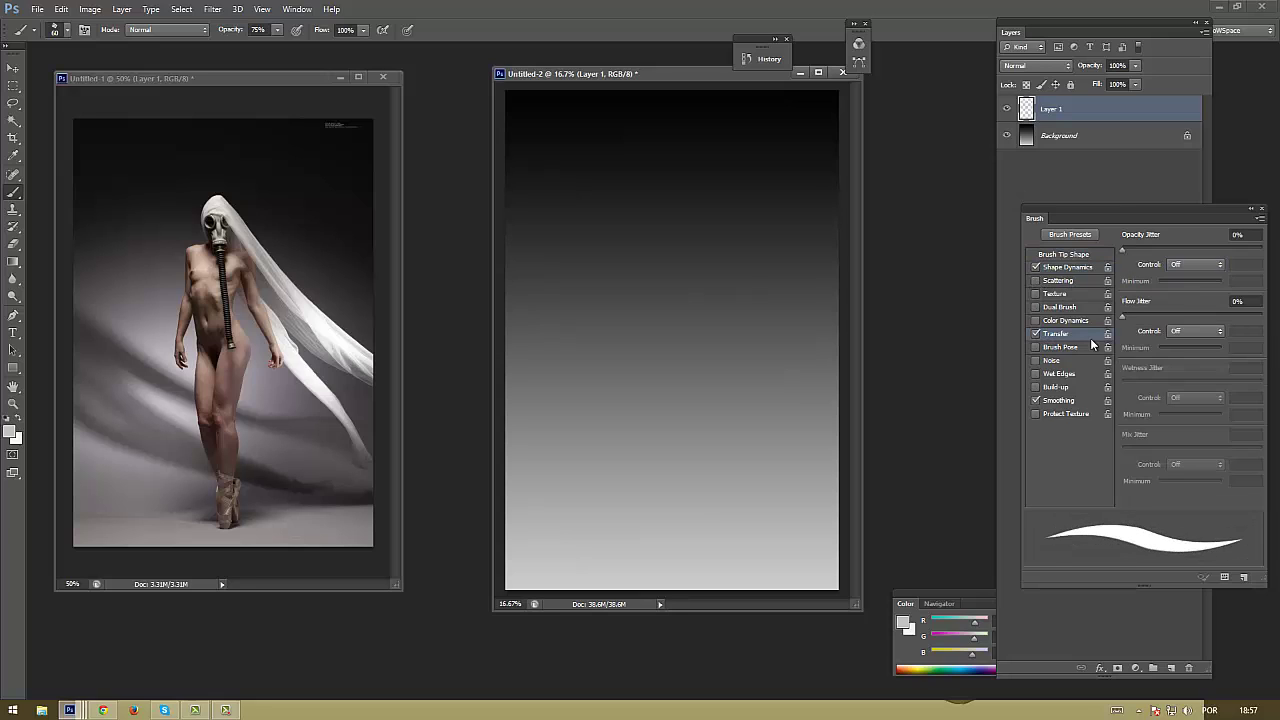
click(1196, 330)
click(1190, 356)
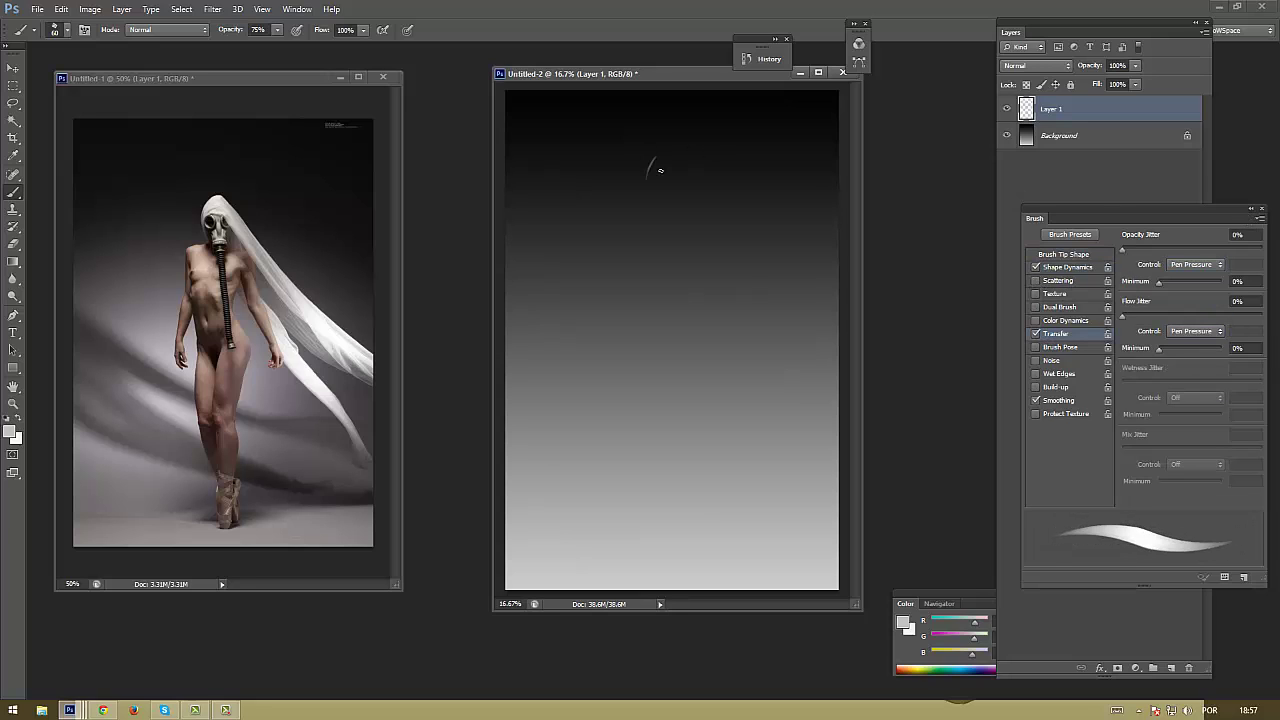
Paint the veil's top arch with strokes sweeping down to the canvas's right edge
mouse_move(647, 180)
mouse_down()
mouse_move(664, 174)
mouse_move(652, 168)
mouse_move(726, 256)
mouse_move(659, 203)
mouse_move(805, 330)
mouse_up()
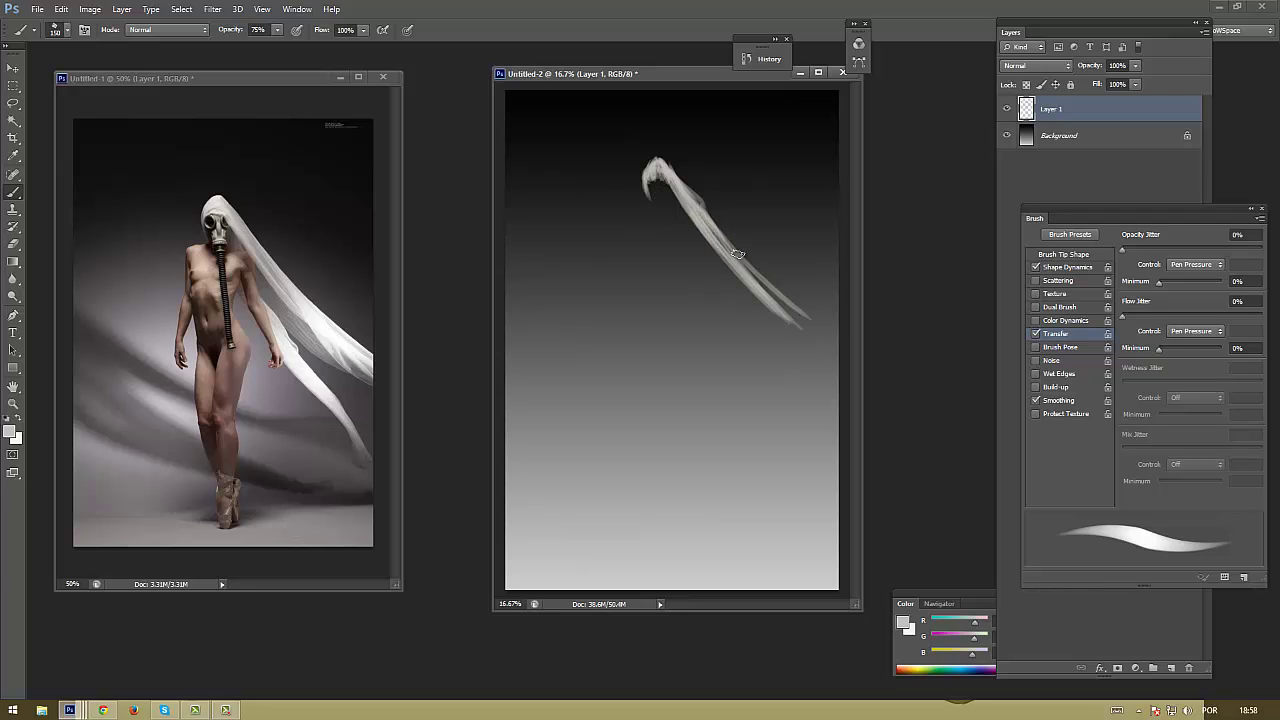
drag(705, 225, 812, 335)
mouse_move(740, 258)
mouse_down()
mouse_move(816, 337)
mouse_move(838, 335)
mouse_up()
mouse_move(715, 225)
mouse_down()
mouse_move(840, 330)
mouse_move(826, 336)
mouse_up()
drag(770, 290, 836, 360)
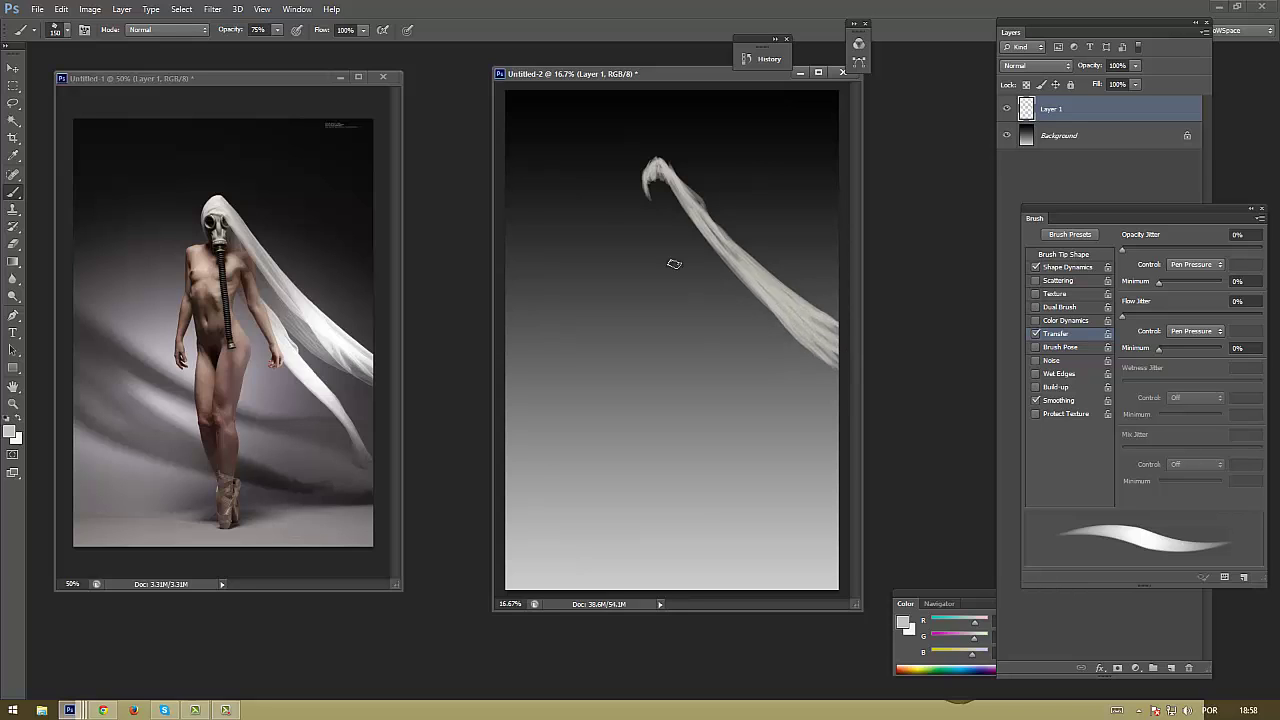
Set a light grey (192) colour and paint the rounded head under the veil's tip
click(8, 433)
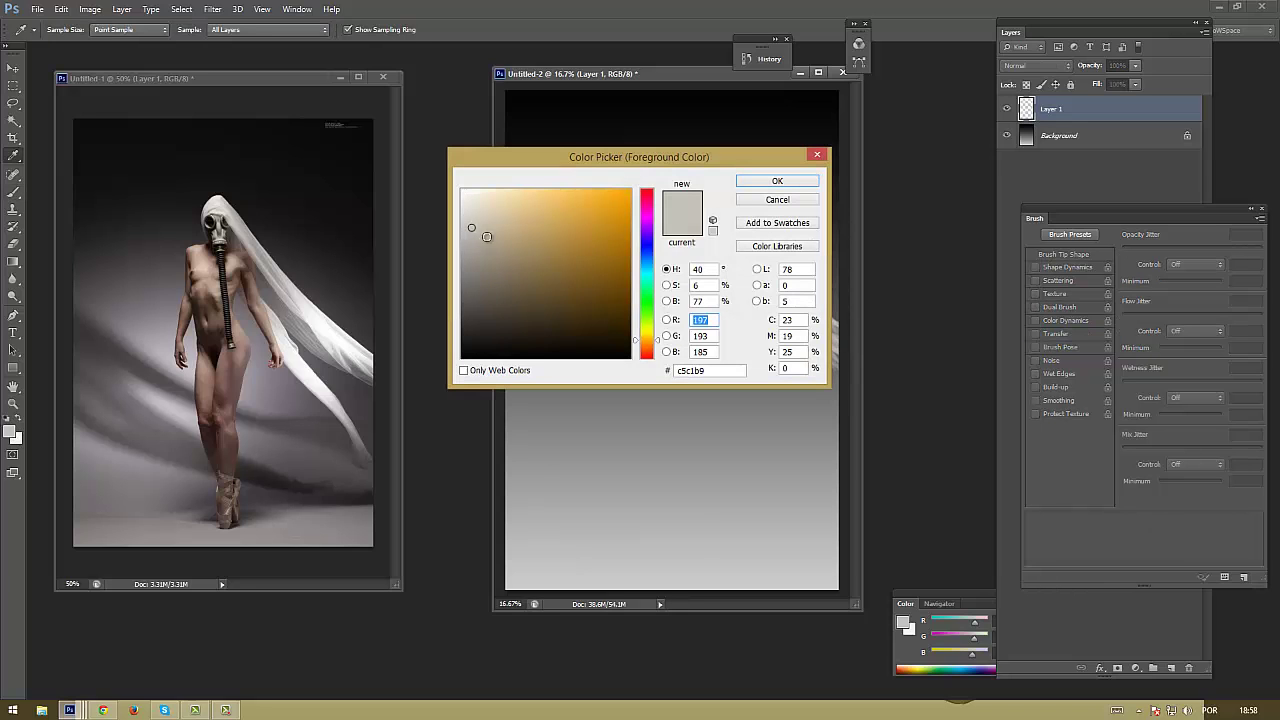
text(192)
click(766, 183)
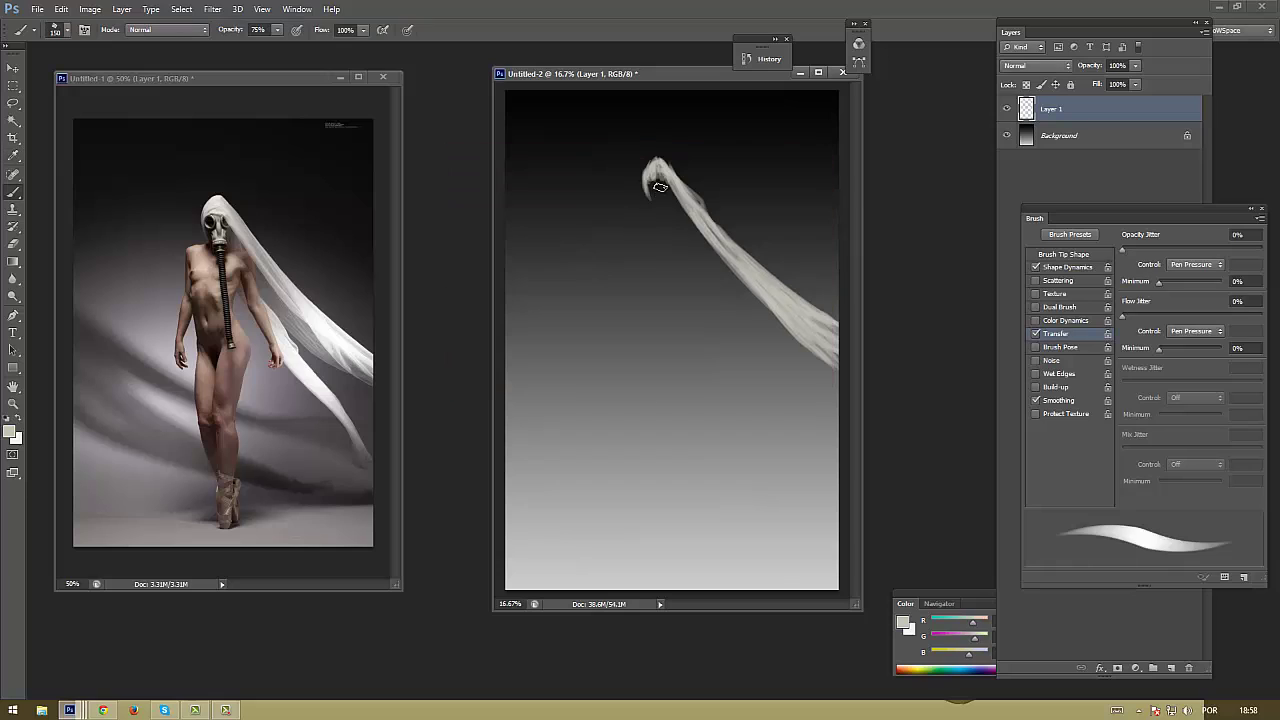
drag(659, 199, 653, 188)
alt+click(658, 186)
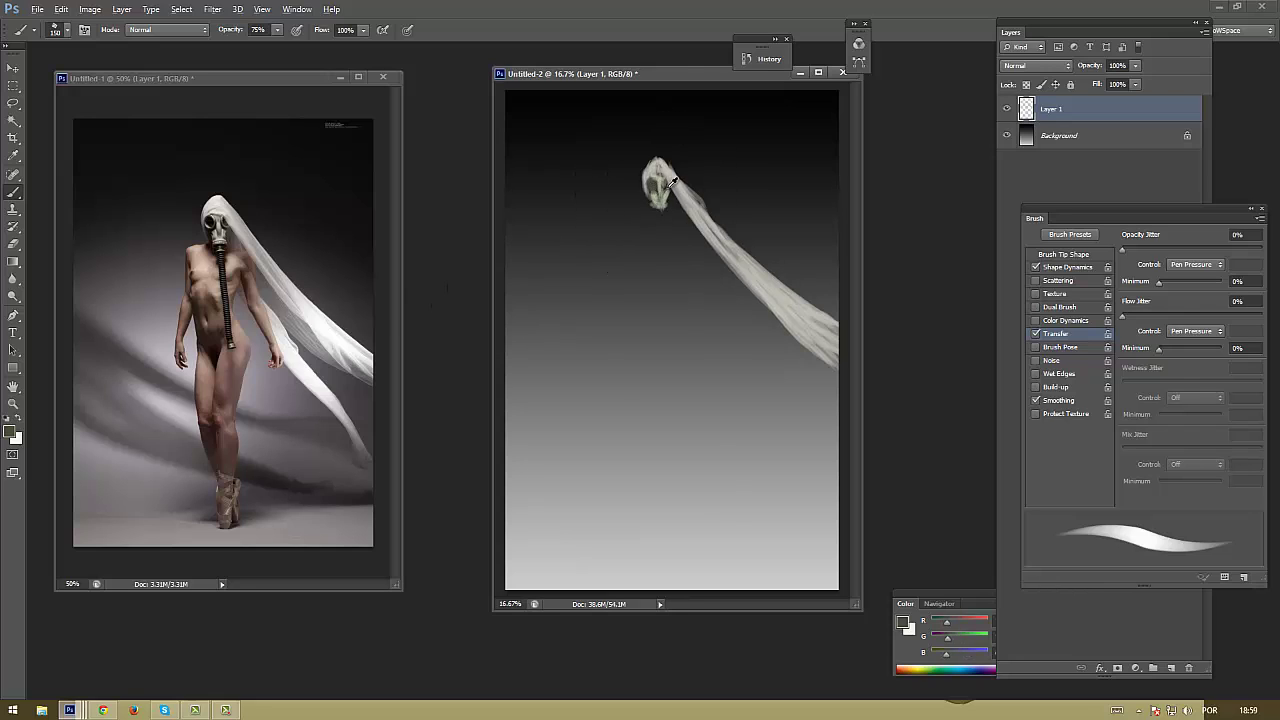
Paint black gas-mask eyes on the head, then brush a pale beige torso below it
alt+click(655, 188)
drag(652, 182, 664, 186)
alt+click(663, 218)
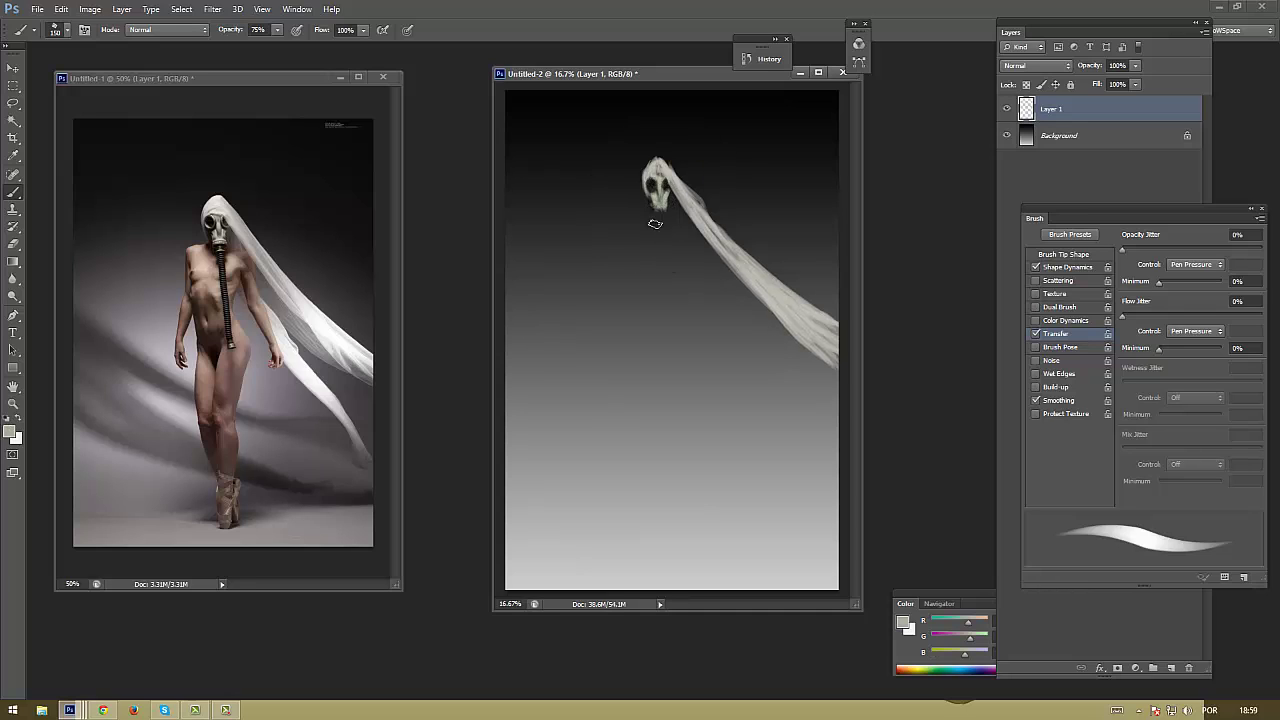
click(10, 434)
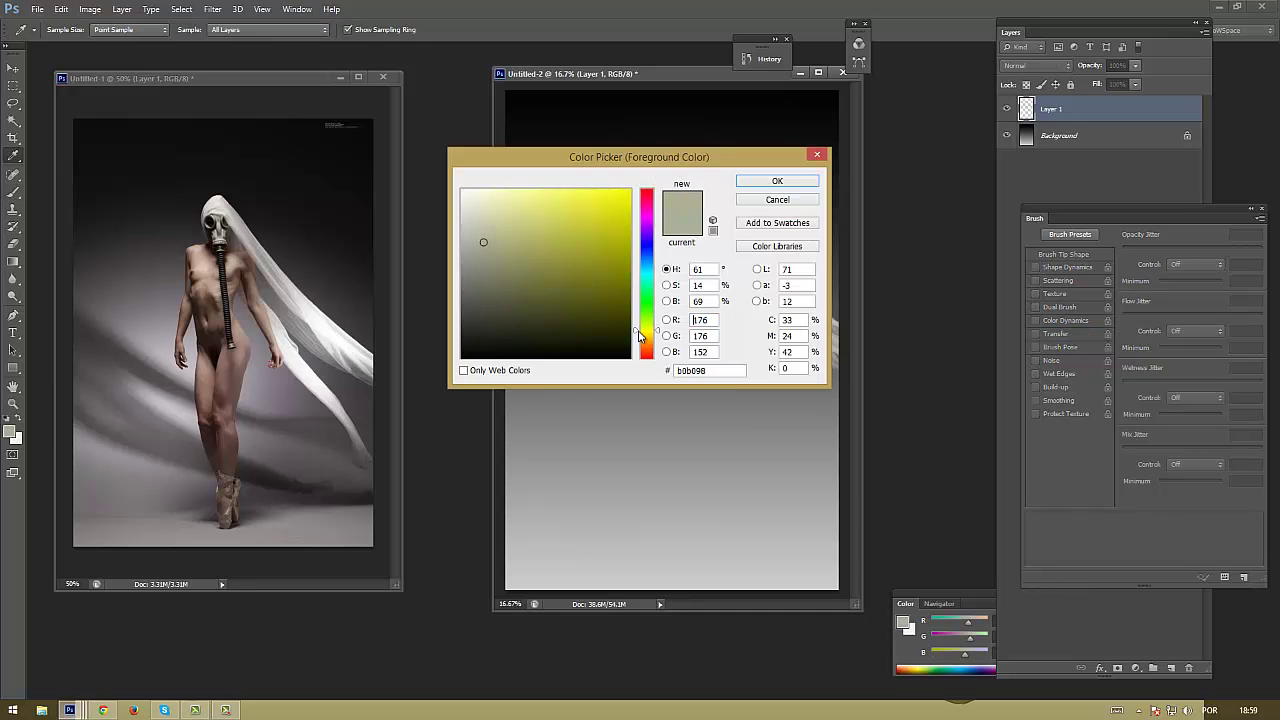
text(211)
drag(639, 336, 639, 344)
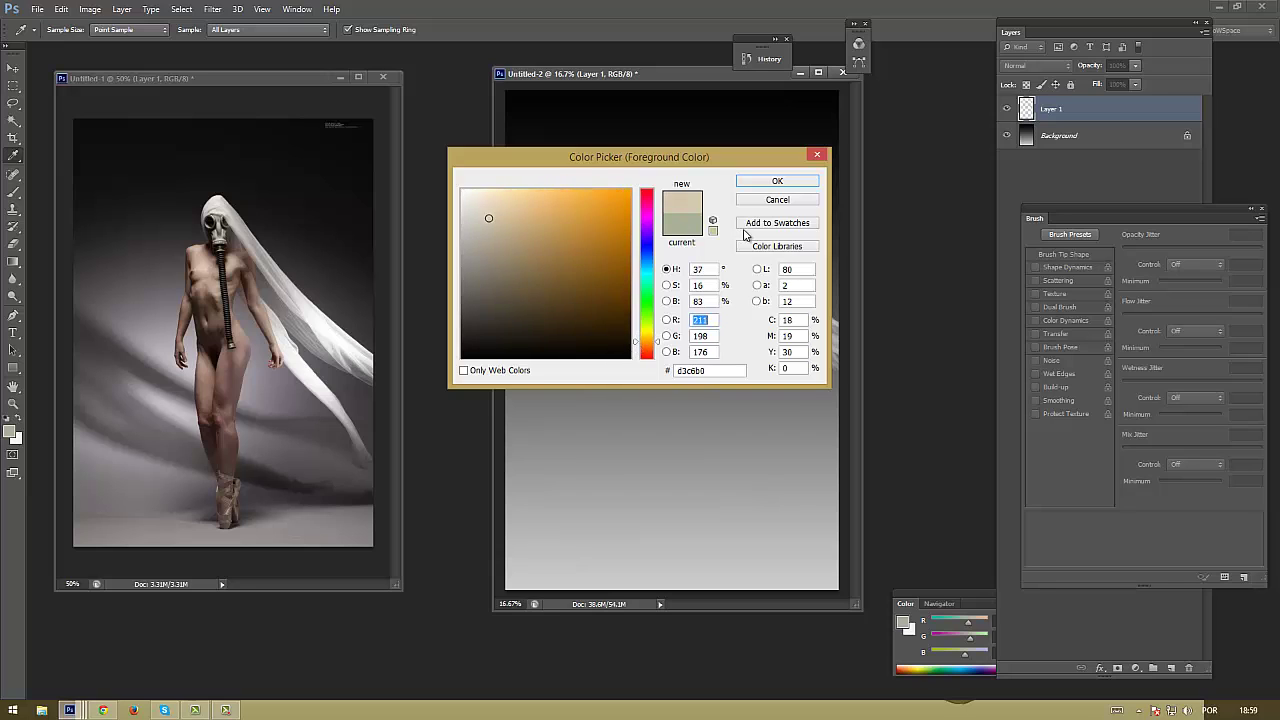
key(Return)
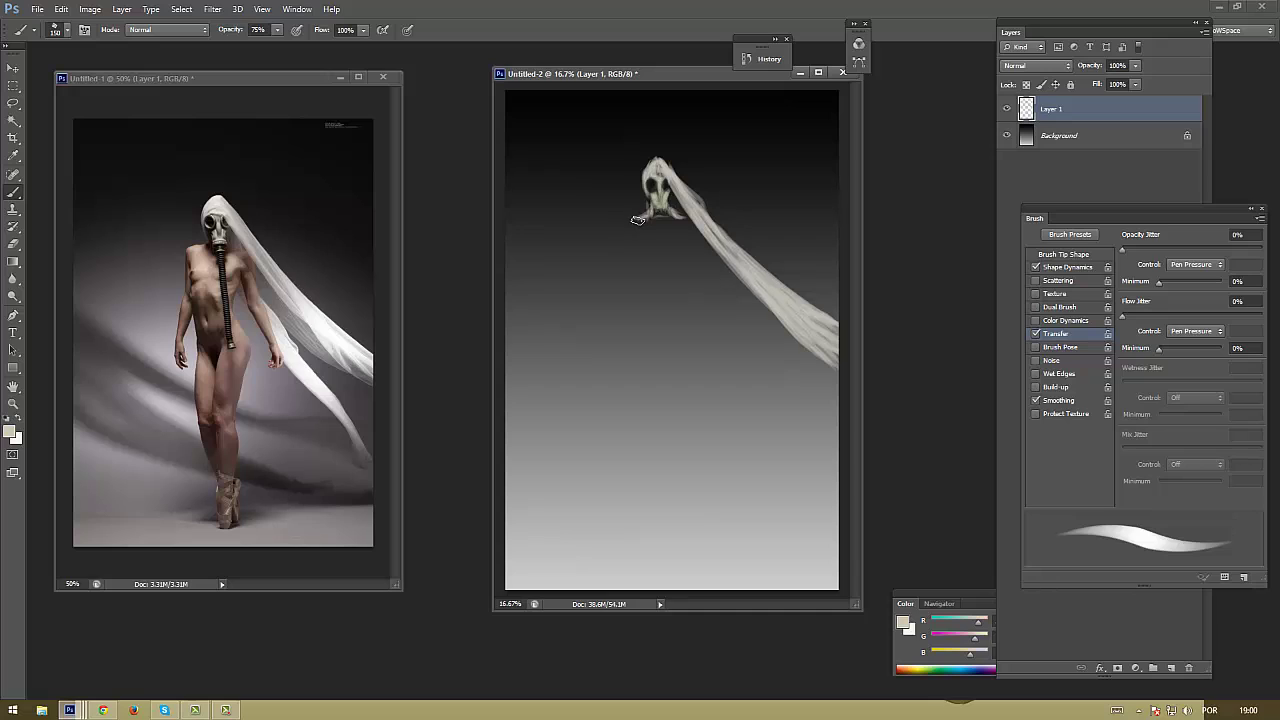
mouse_move(629, 219)
mouse_down()
mouse_move(655, 245)
mouse_move(672, 220)
mouse_move(685, 226)
mouse_move(655, 285)
mouse_move(684, 234)
mouse_move(654, 218)
mouse_move(668, 288)
mouse_up()
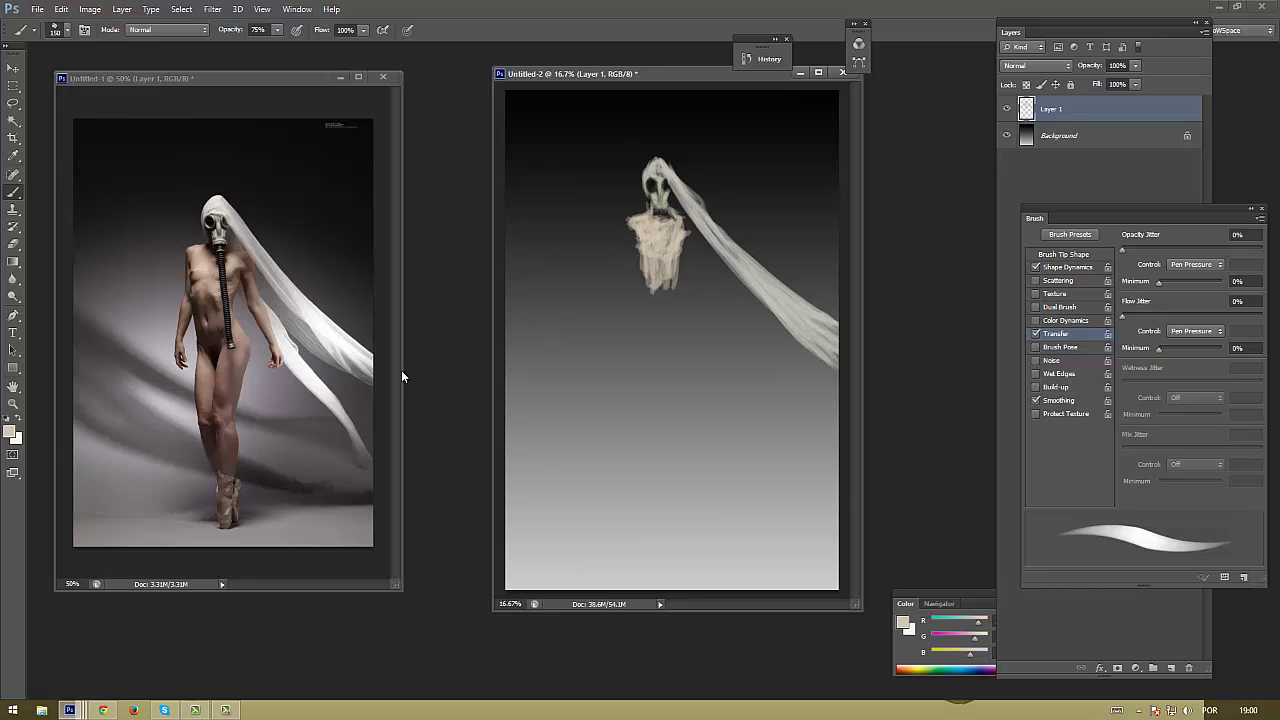
Pick a new light colour and paint the torso's upper left
click(11, 432)
click(493, 246)
click(766, 180)
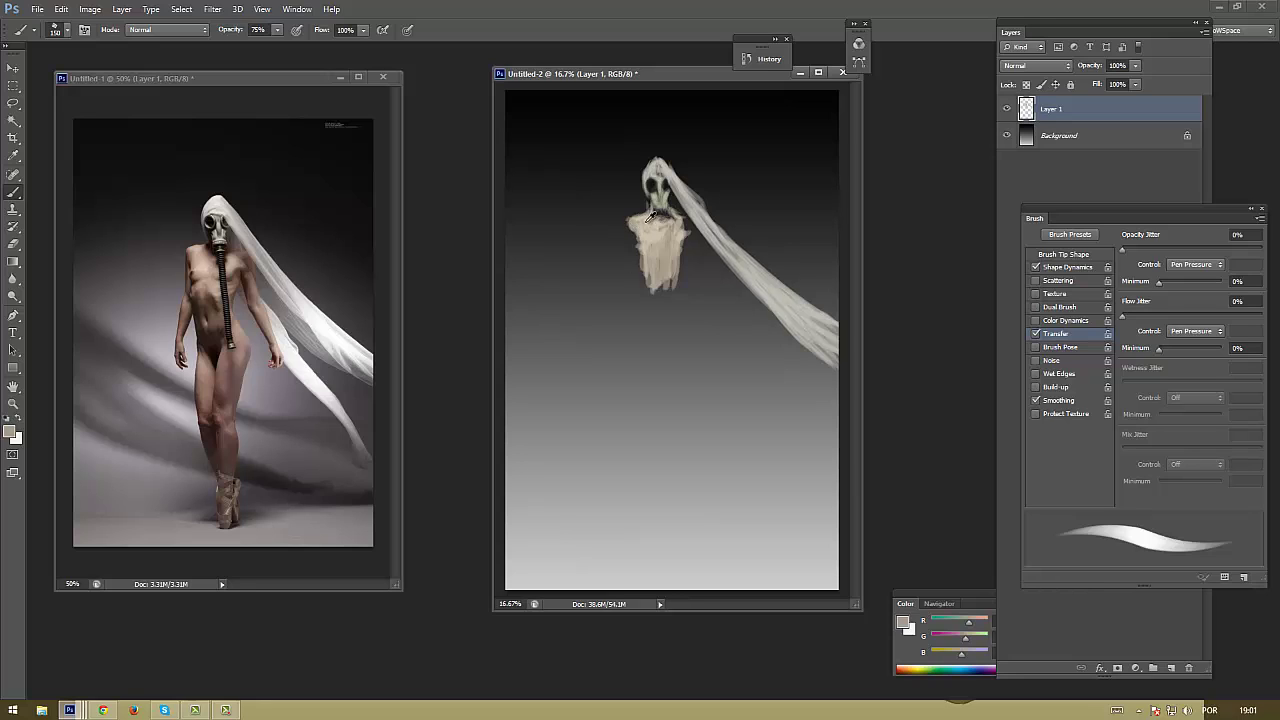
drag(633, 213, 646, 245)
Choose a darker colour and paint a dark stroke beneath the figure
click(13, 432)
click(495, 297)
key(Return)
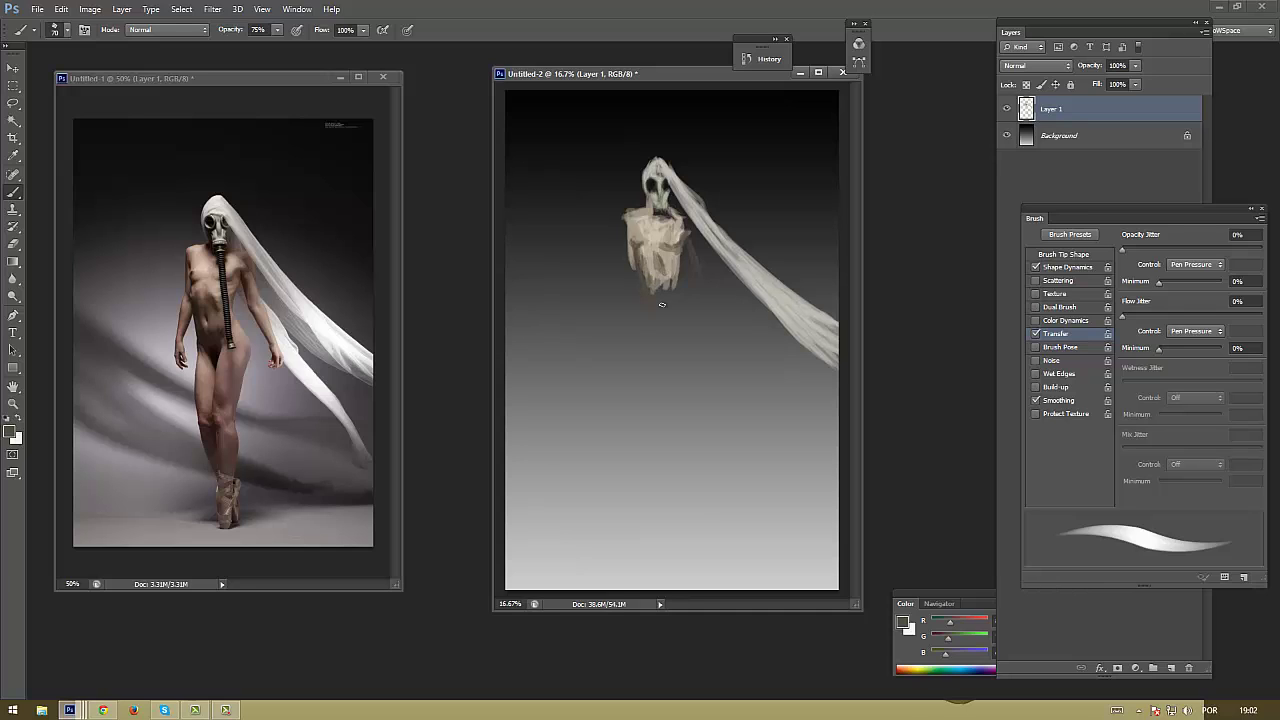
click(11, 433)
key(Return)
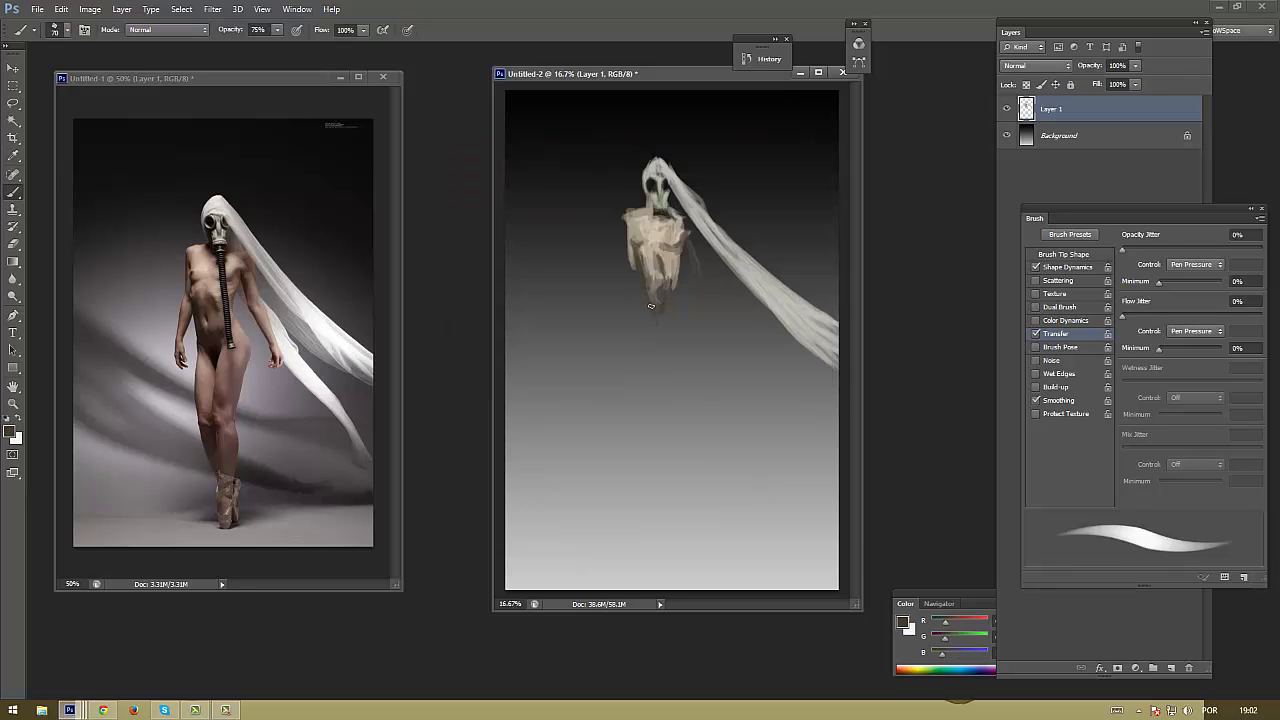
drag(651, 306, 658, 314)
Set a darker brown and paint the dark hose line down the torso
key(i)
click(11, 433)
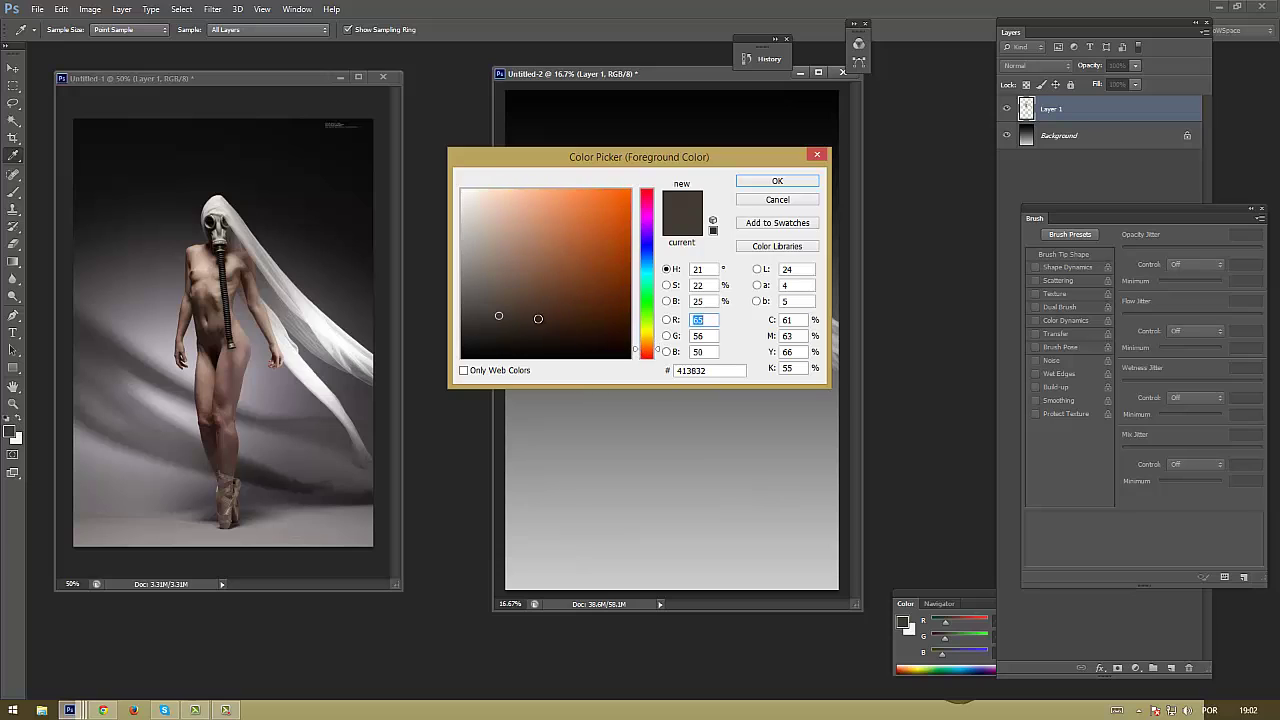
click(527, 326)
key(Return)
key(b)
drag(658, 326, 641, 274)
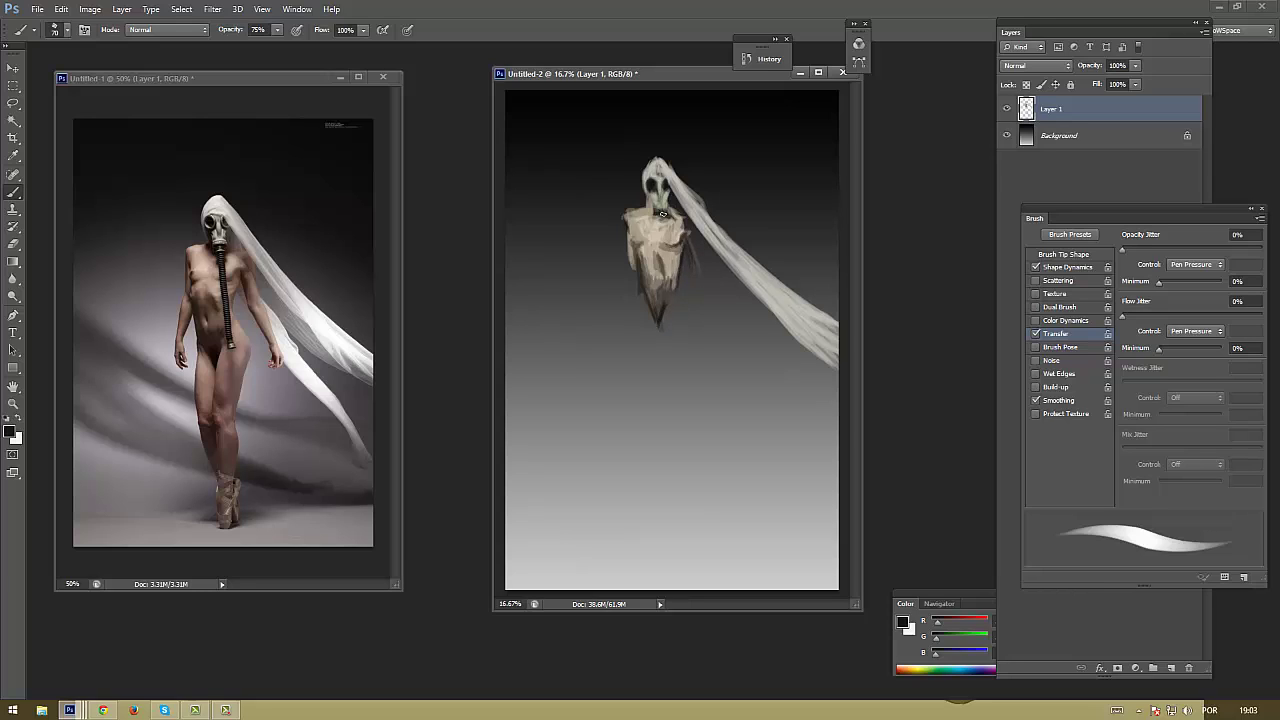
mouse_move(668, 236)
mouse_down()
mouse_move(667, 286)
mouse_move(666, 267)
mouse_move(695, 320)
mouse_move(678, 322)
mouse_move(668, 372)
mouse_move(668, 310)
mouse_move(666, 375)
mouse_up()
alt+click(685, 251)
key(bracketright)
key(bracketright)
key(bracketright)
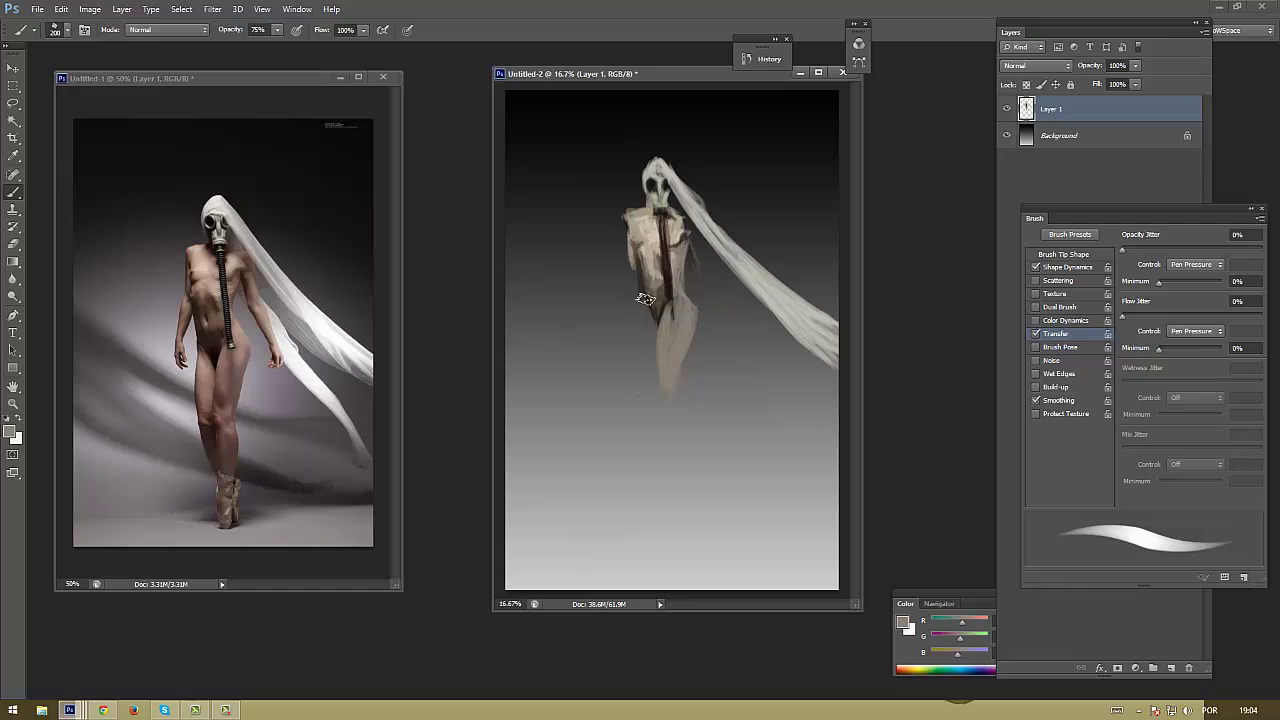
Extend the lower body and left leg downward, then pick a browner skin tone
drag(645, 295, 648, 378)
mouse_move(648, 318)
mouse_down()
mouse_move(650, 394)
mouse_move(676, 432)
mouse_move(666, 444)
mouse_up()
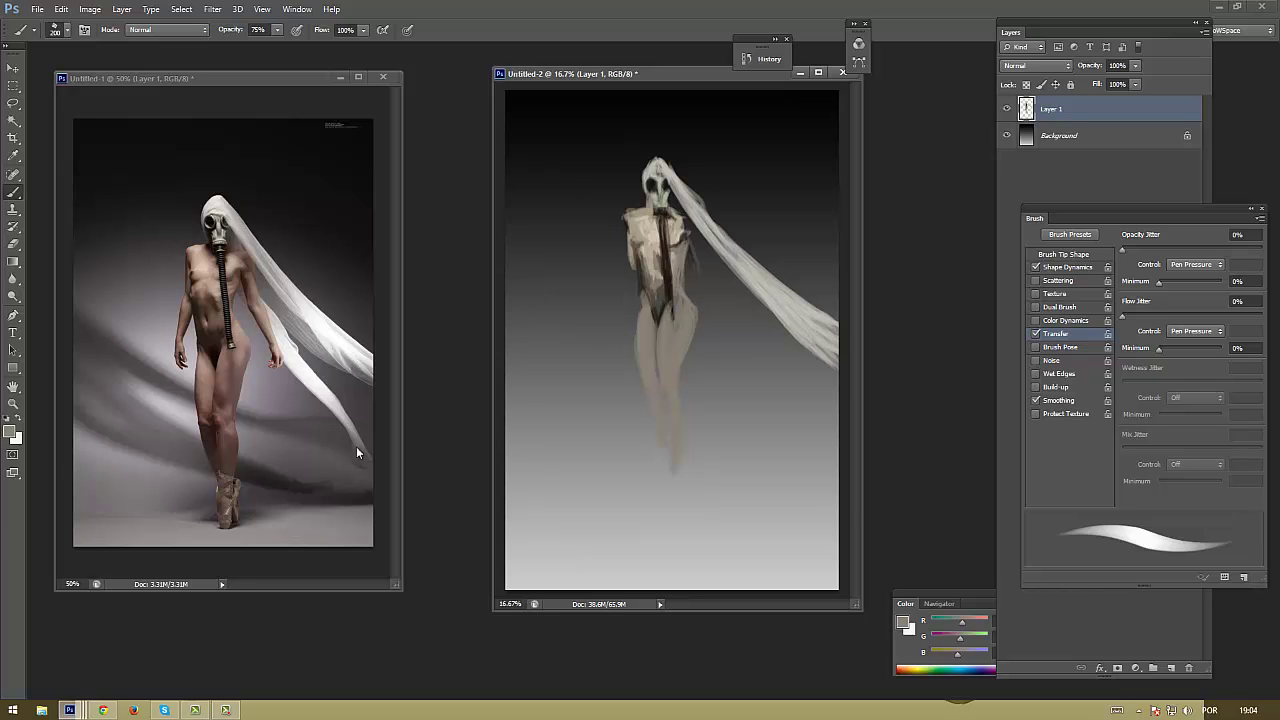
click(11, 432)
drag(645, 338, 645, 347)
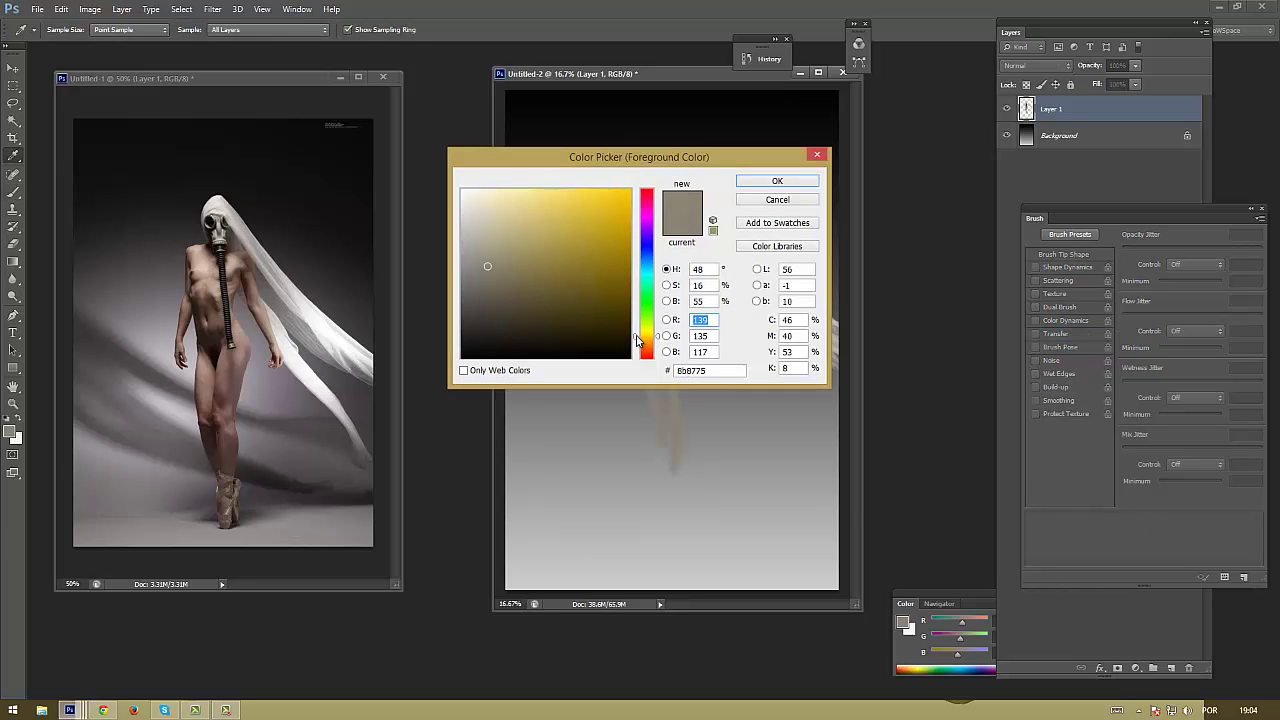
click(505, 265)
key(Return)
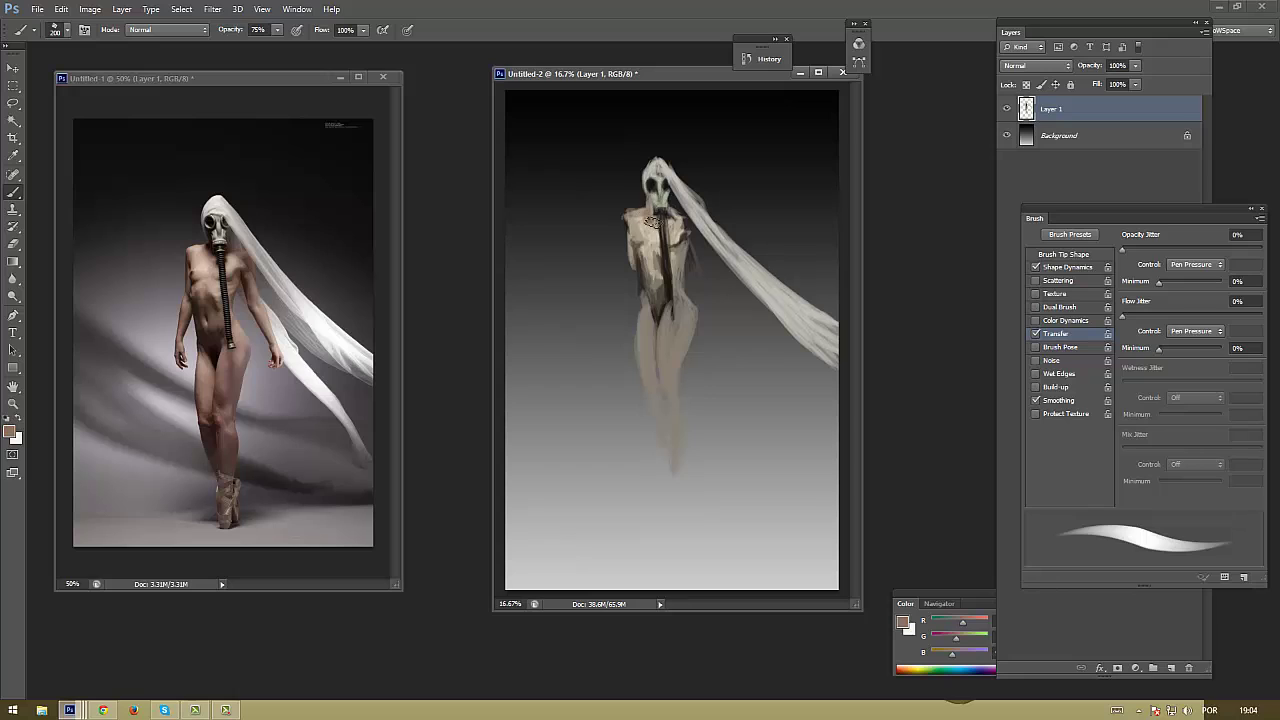
At brush size 100, paint light and darker edge strokes along the left arm
key(bracketleft)
key(bracketleft)
key(bracketleft)
alt+click(636, 250)
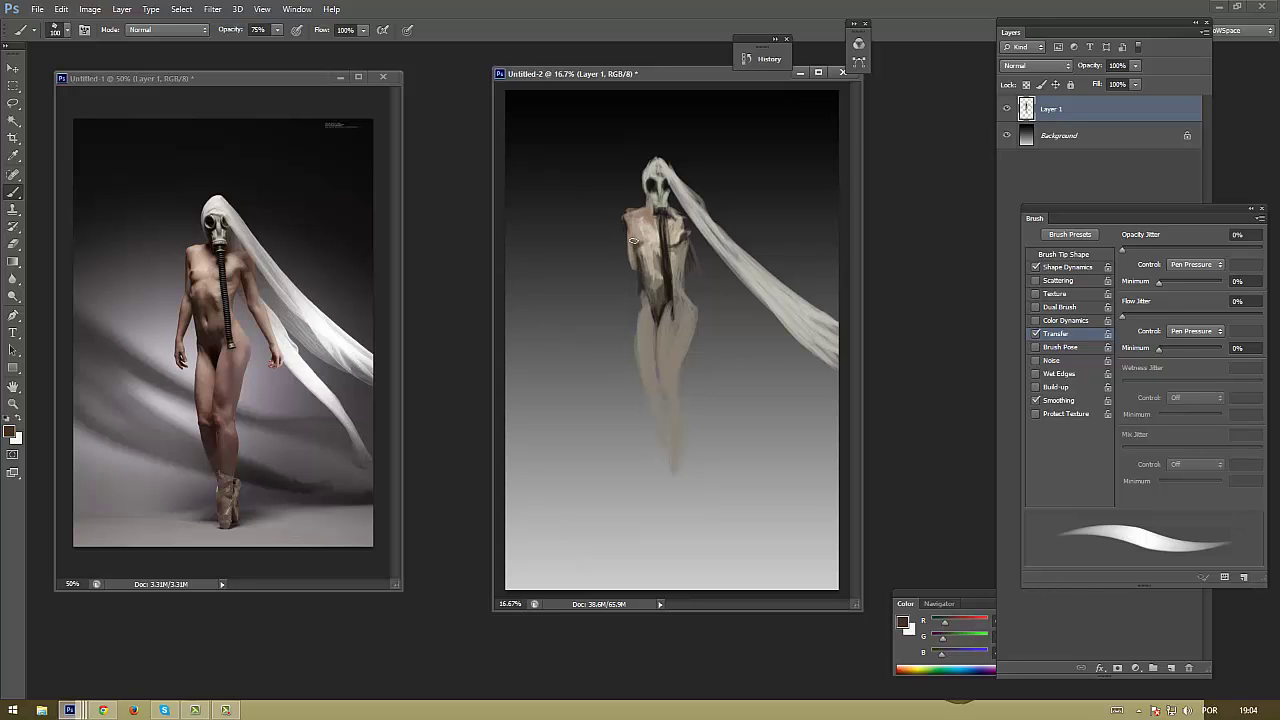
alt+click(636, 219)
drag(630, 230, 616, 322)
alt+click(640, 280)
alt+click(612, 328)
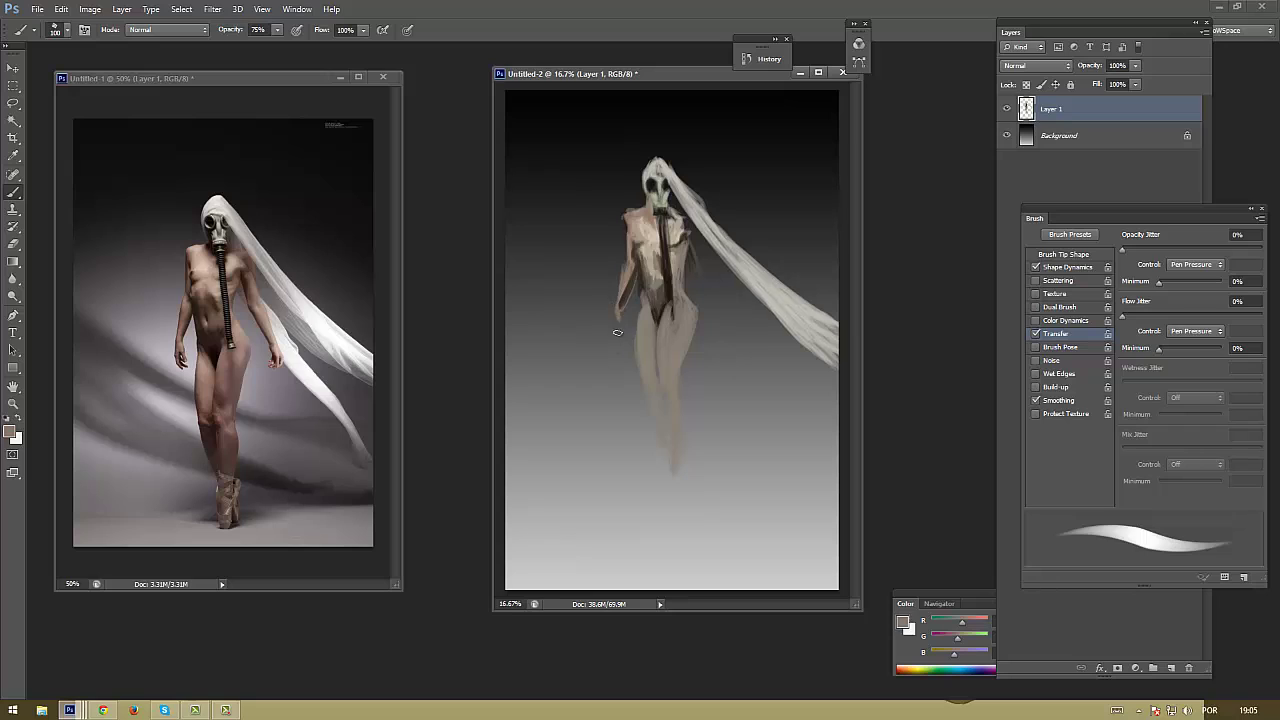
alt+click(615, 316)
alt+click(613, 316)
Sample skin and grey tones from the figure and paint a greenish stroke on the gas mask
alt+click(633, 237)
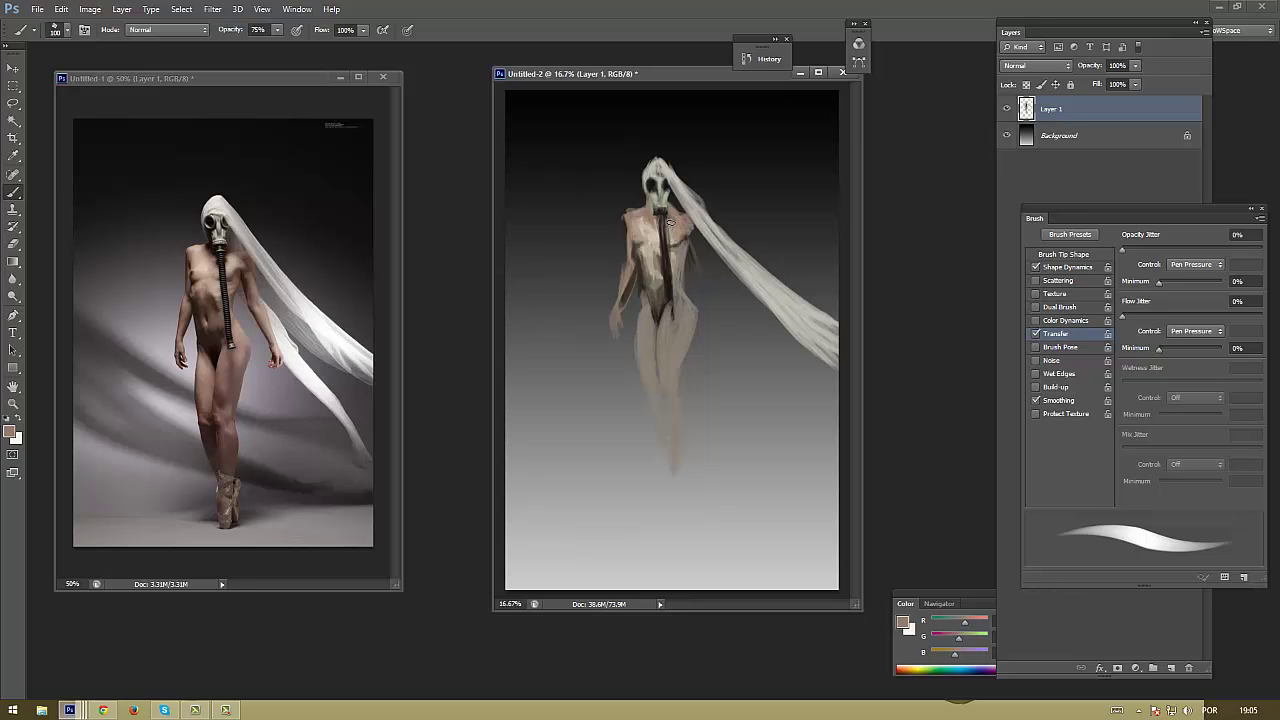
alt+click(662, 272)
alt+click(667, 205)
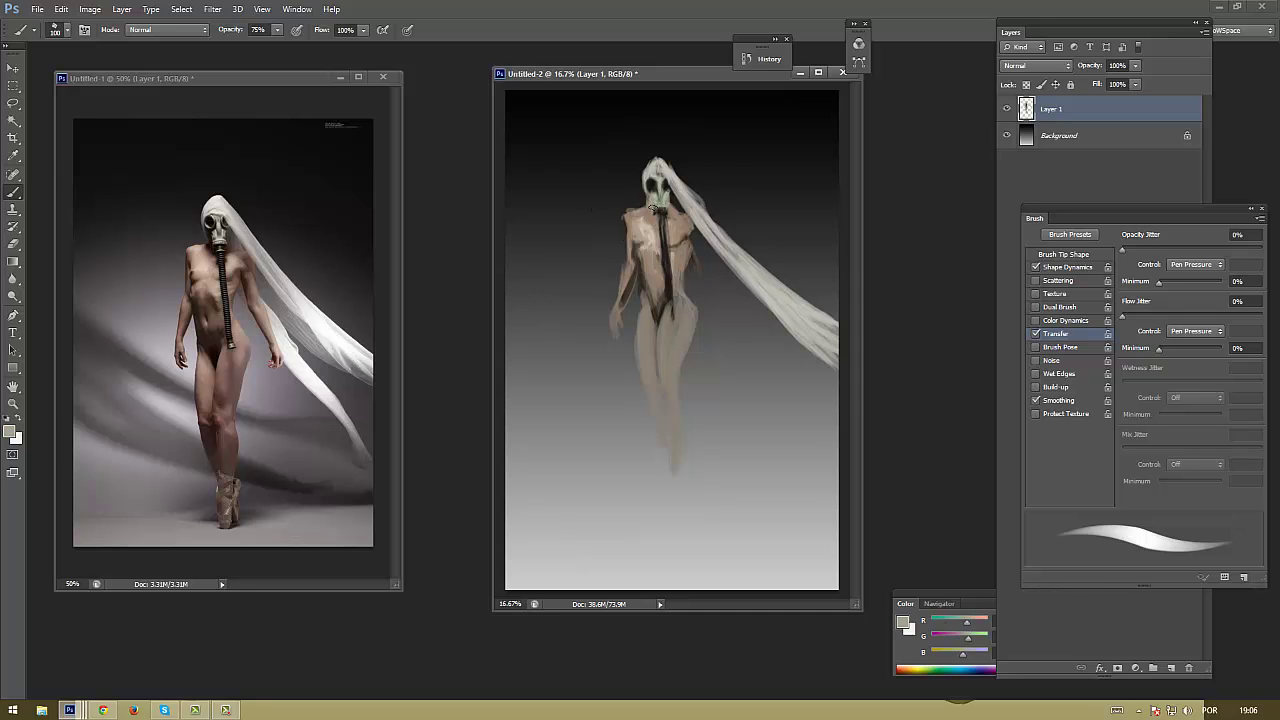
alt+click(645, 186)
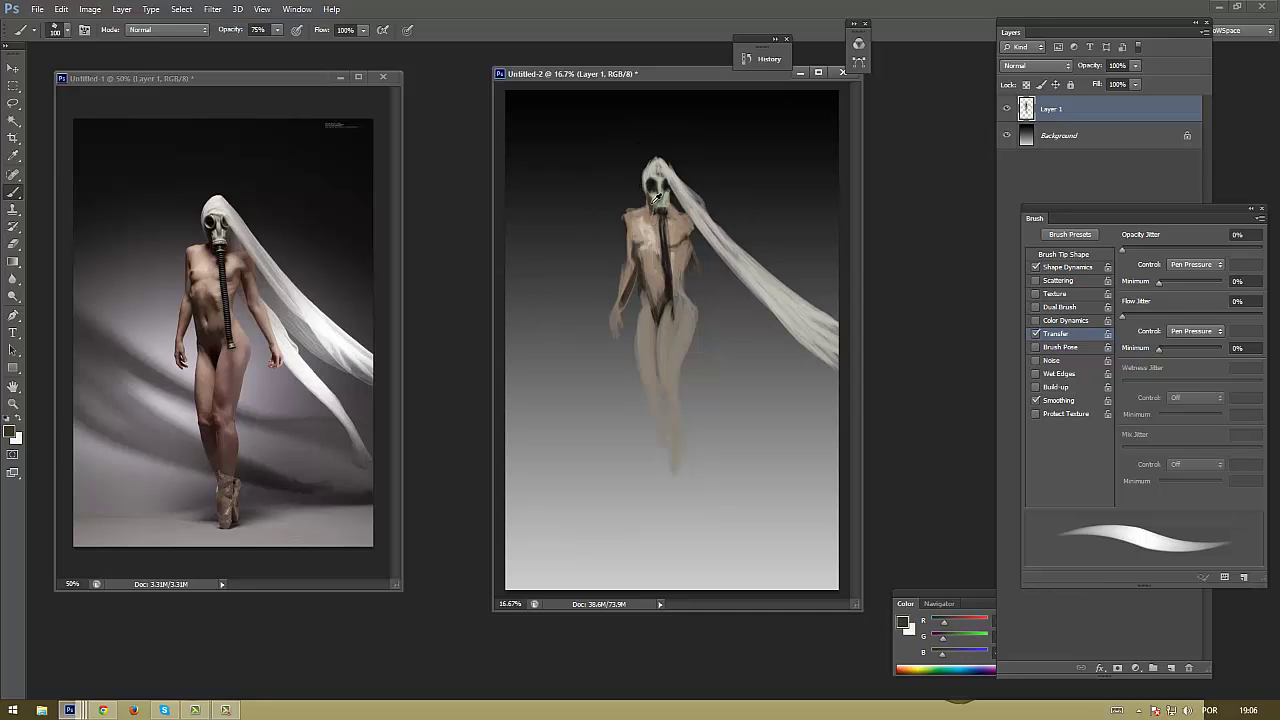
click(645, 192)
alt+click(688, 292)
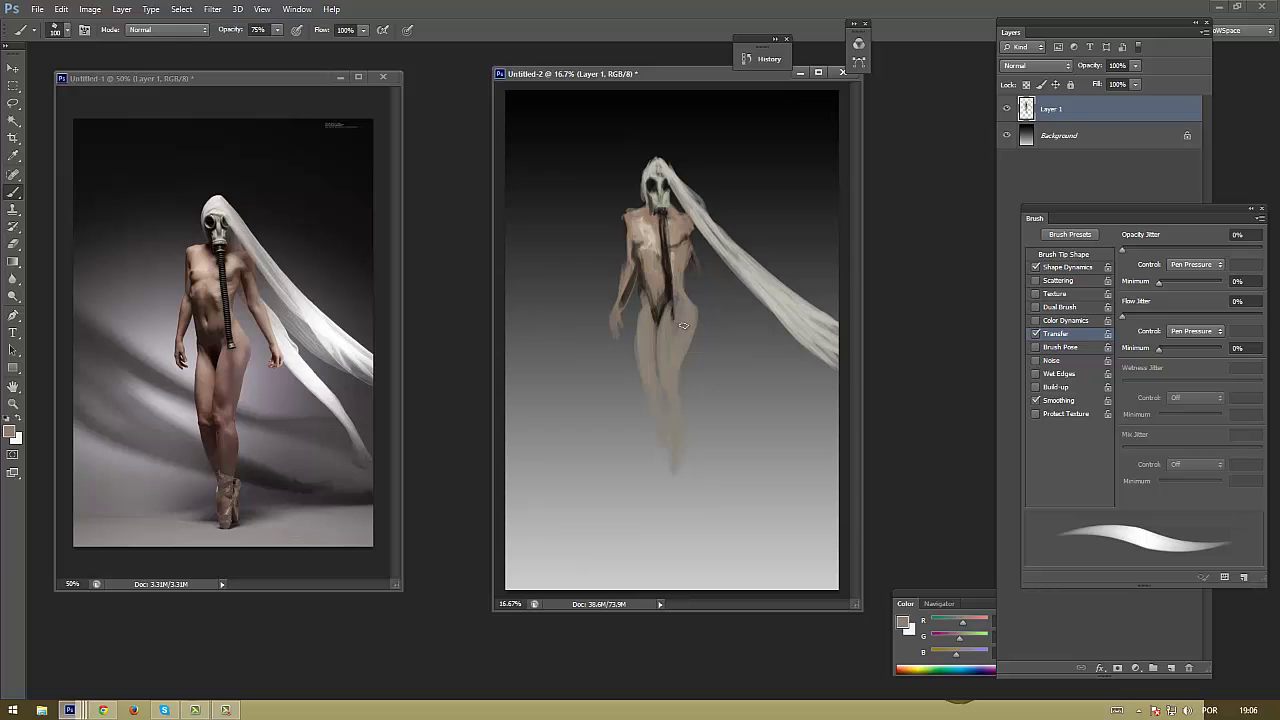
Set a light warm pink-grey and paint it over the lower torso and hip
click(12, 432)
click(500, 249)
click(643, 353)
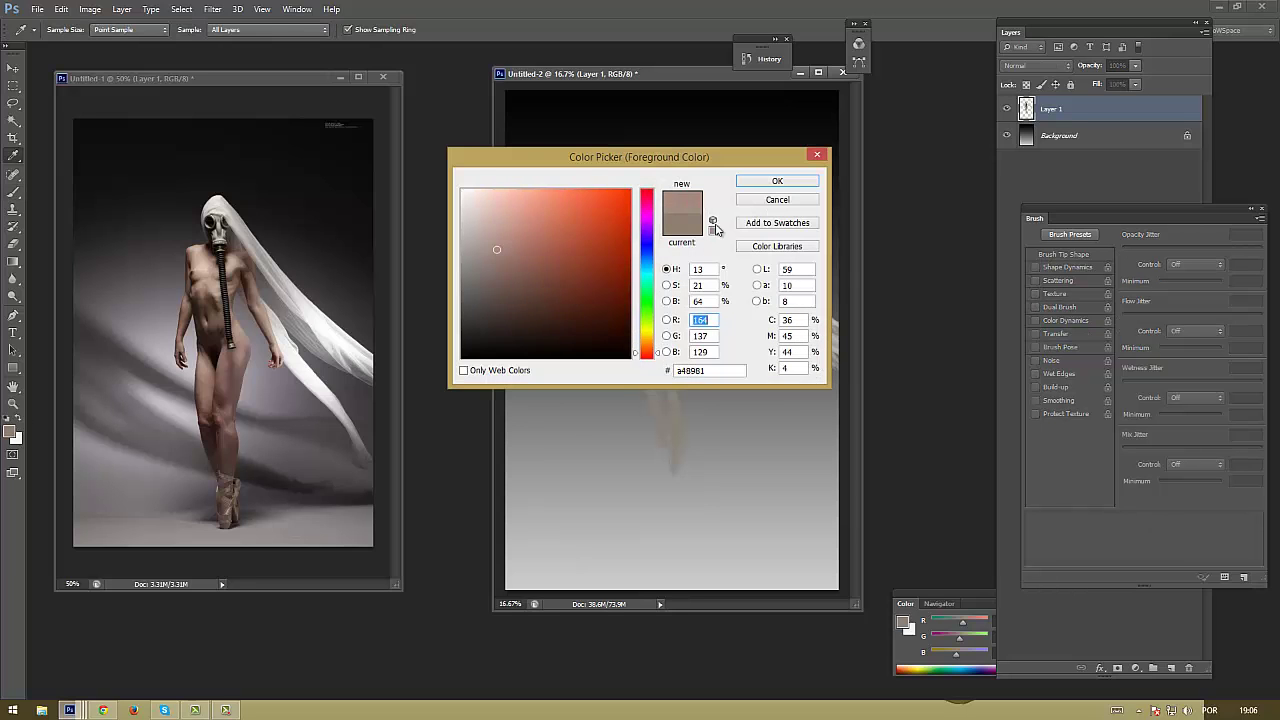
key(Return)
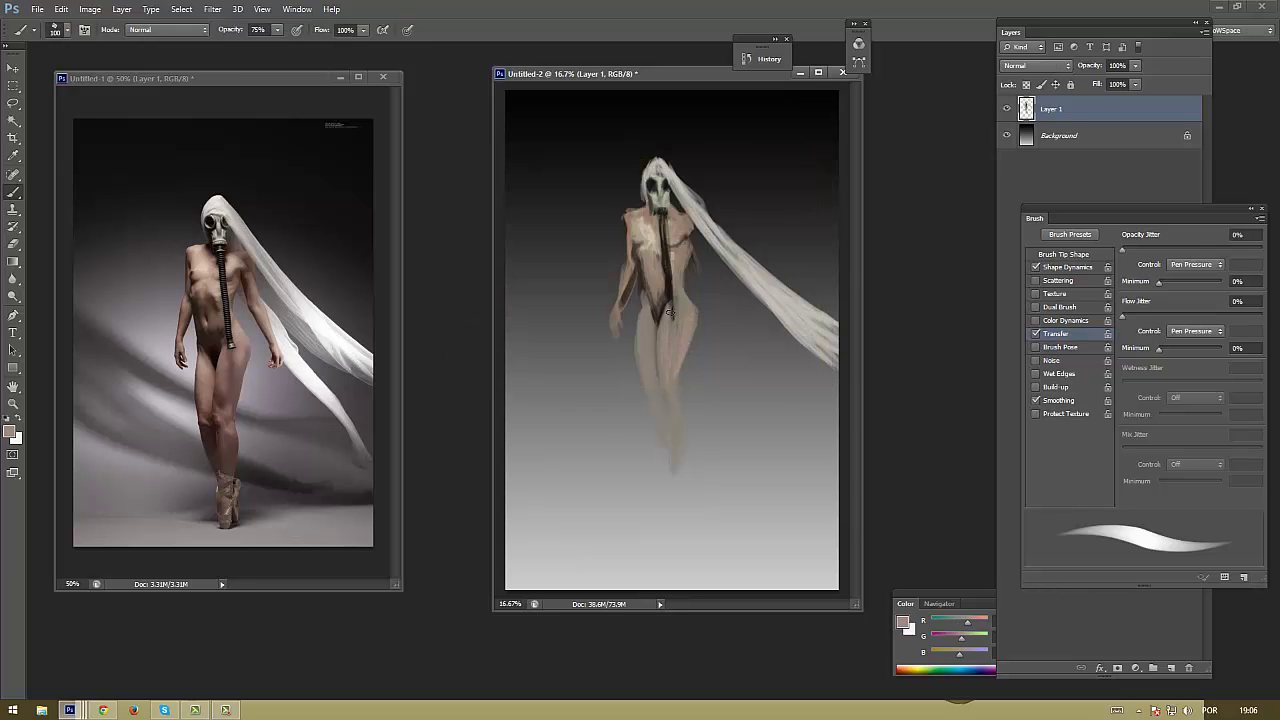
drag(669, 312, 674, 350)
Sample near-black and extend the gas-mask tube from below the neck to the pelvis
key(alt)
key(alt)
alt+click(653, 305)
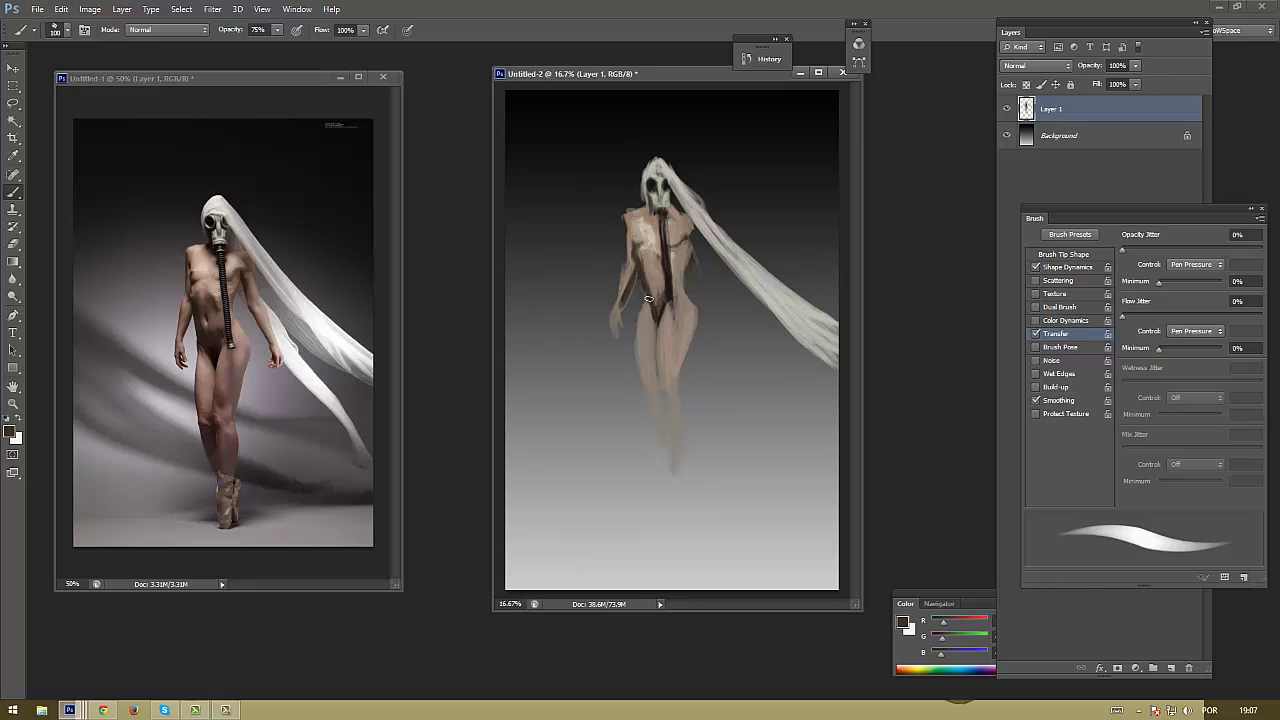
drag(648, 298, 656, 325)
alt+click(656, 327)
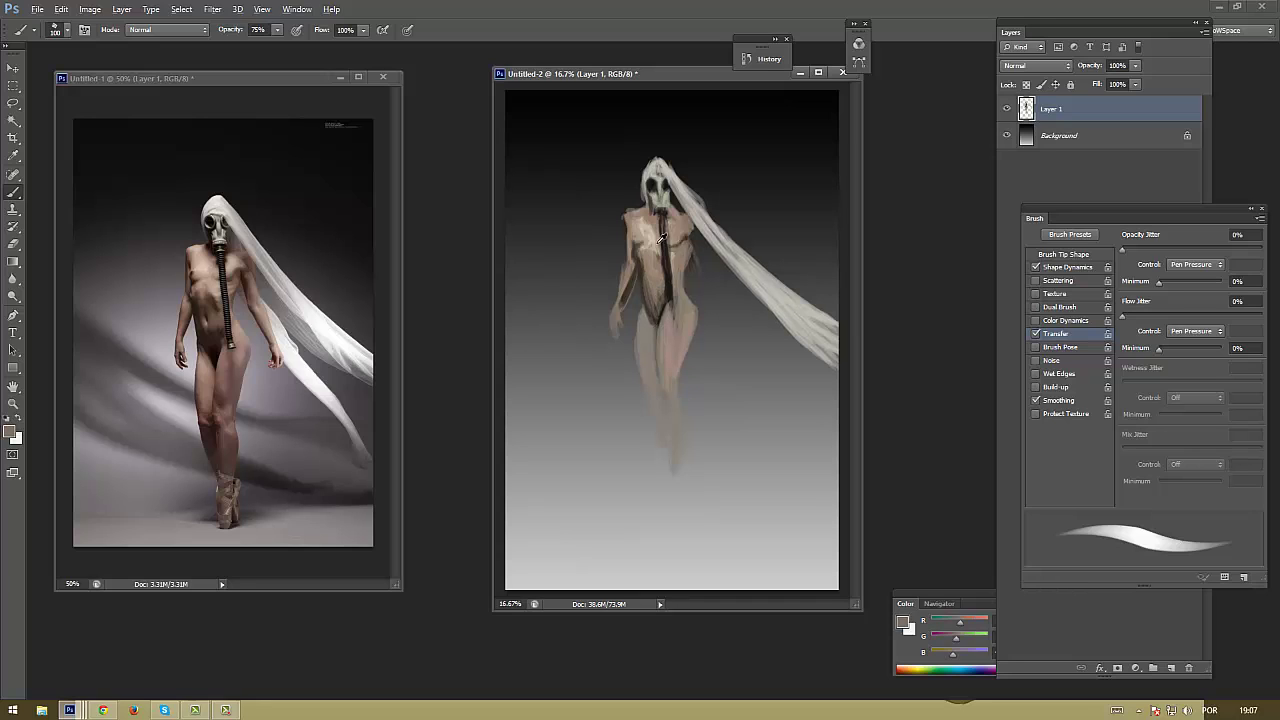
alt+click(660, 237)
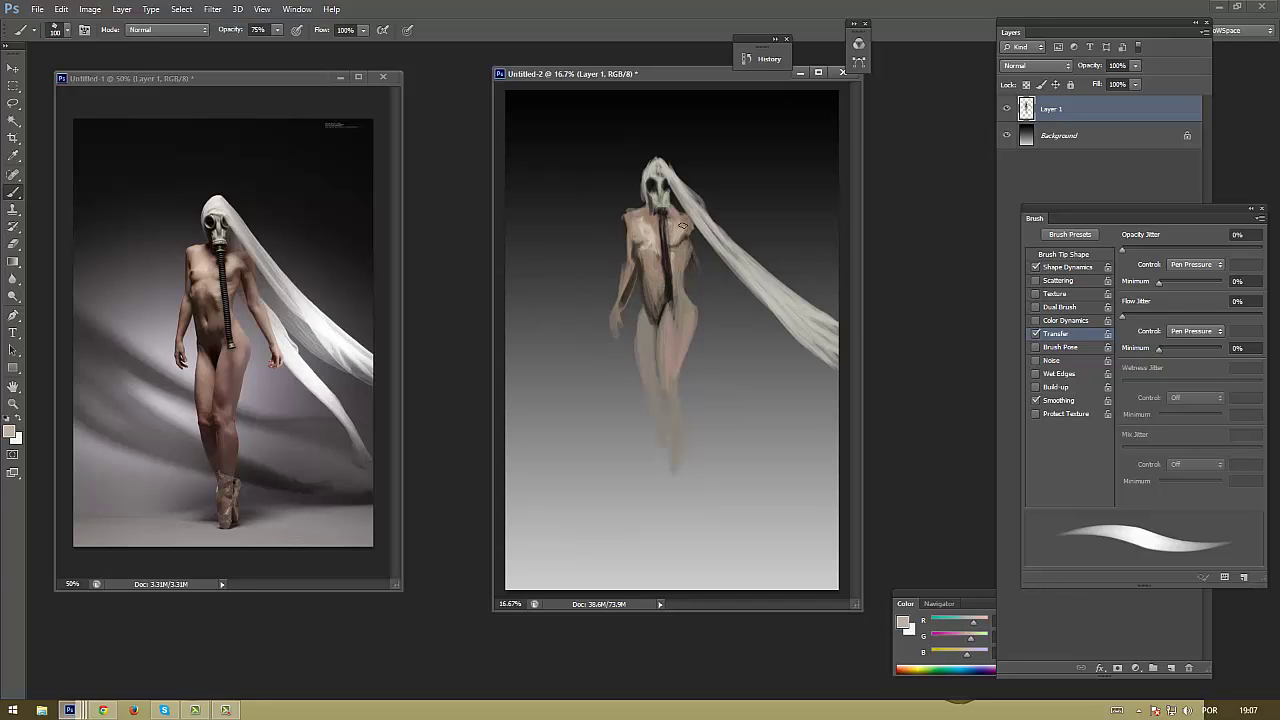
alt+click(668, 232)
drag(668, 230, 672, 300)
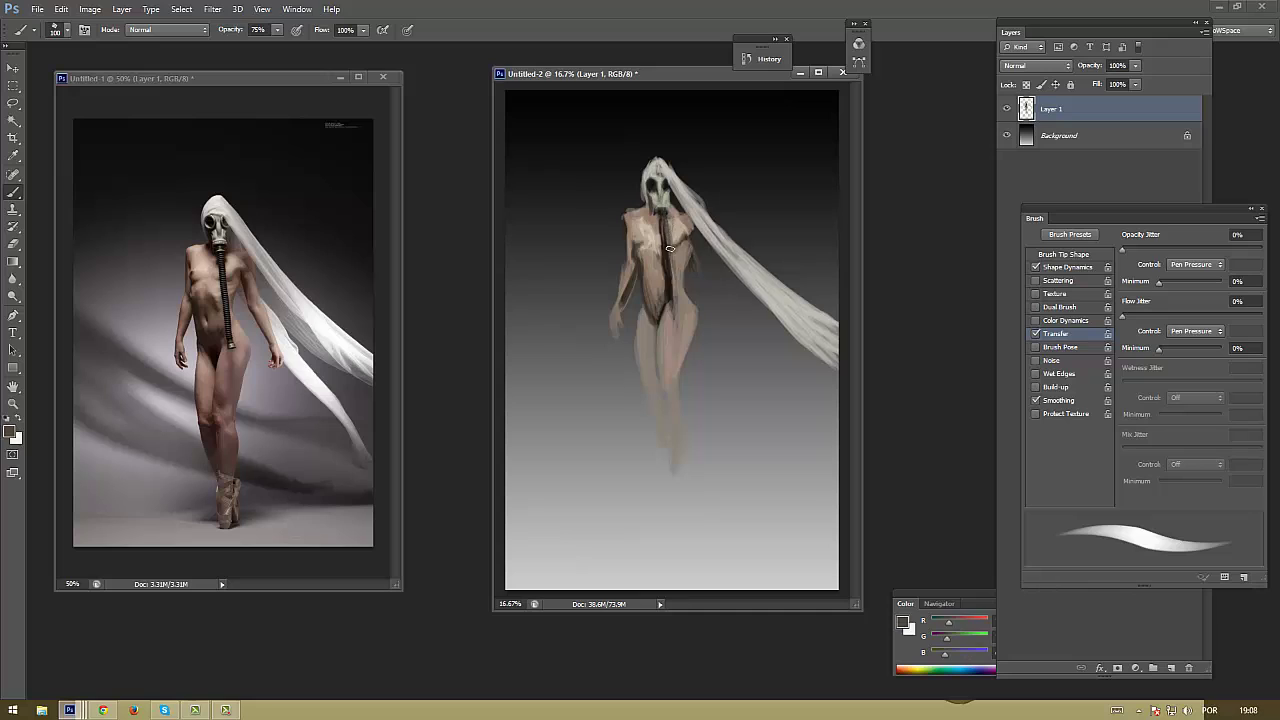
drag(662, 240, 664, 298)
Sample skin tones from the figure and shade the right shoulder and side darker
alt+click(663, 237)
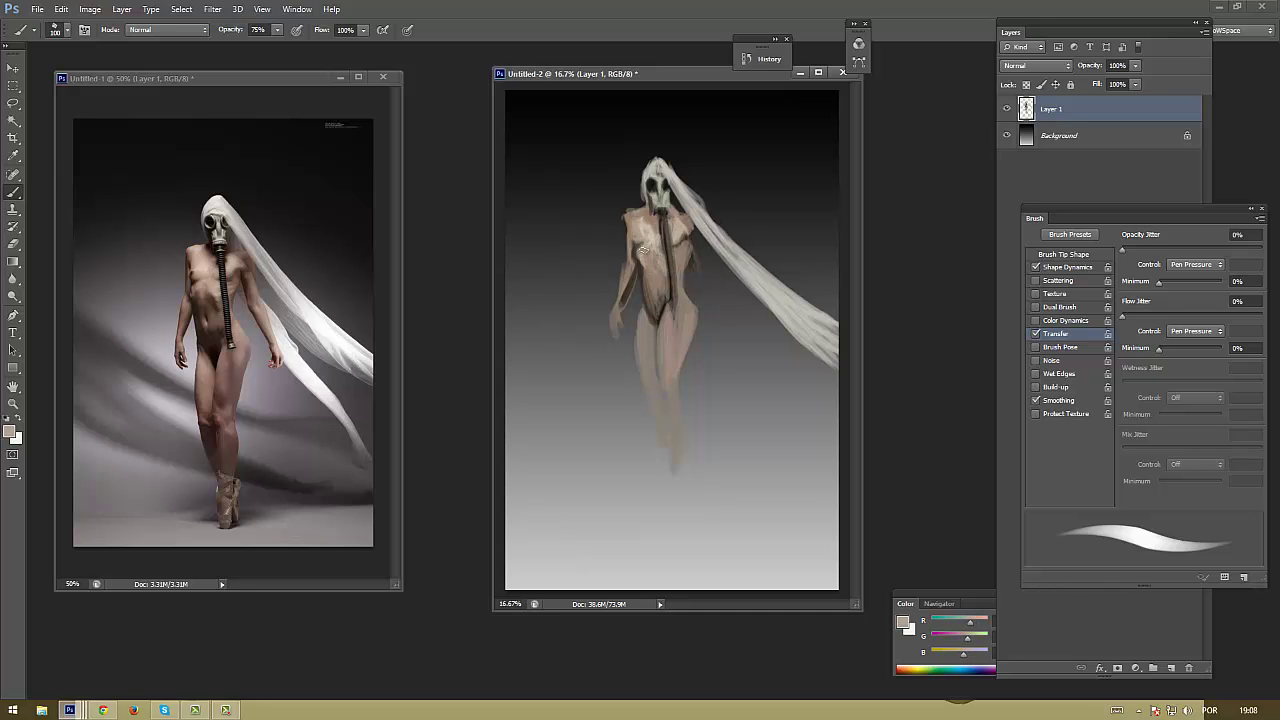
alt+click(630, 213)
alt+click(652, 249)
key(d)
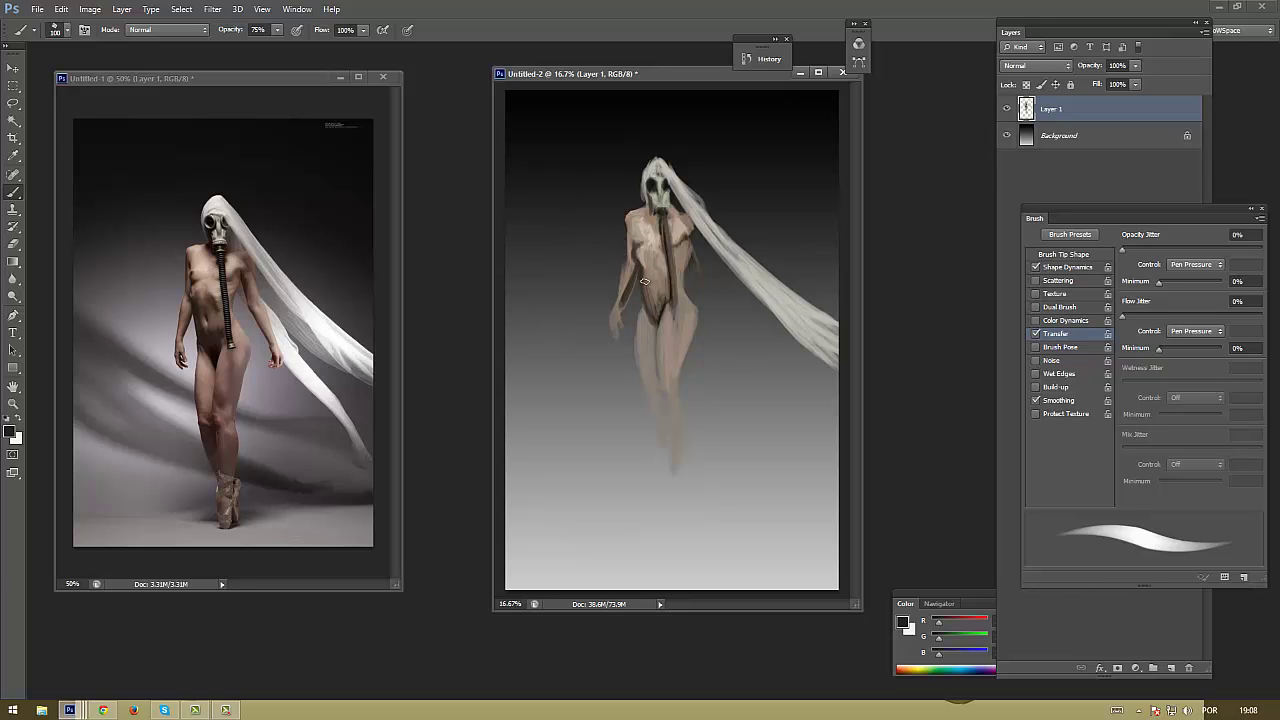
alt+click(642, 268)
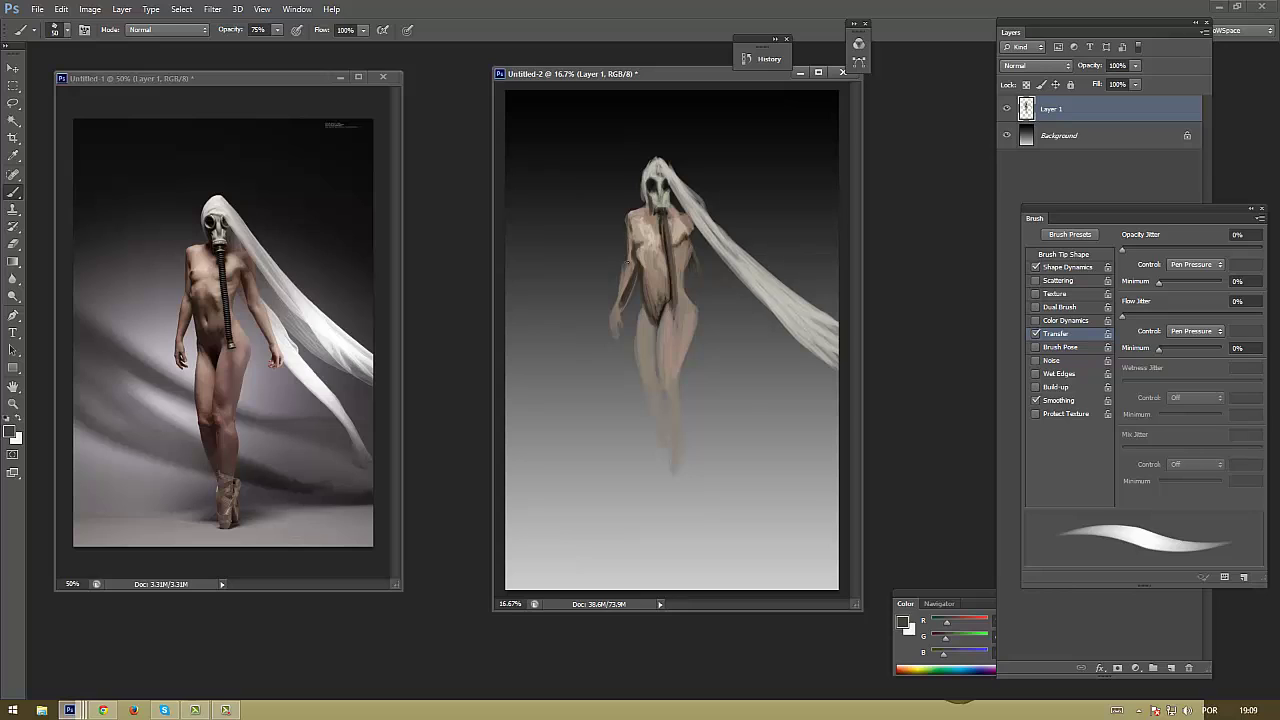
alt+click(690, 232)
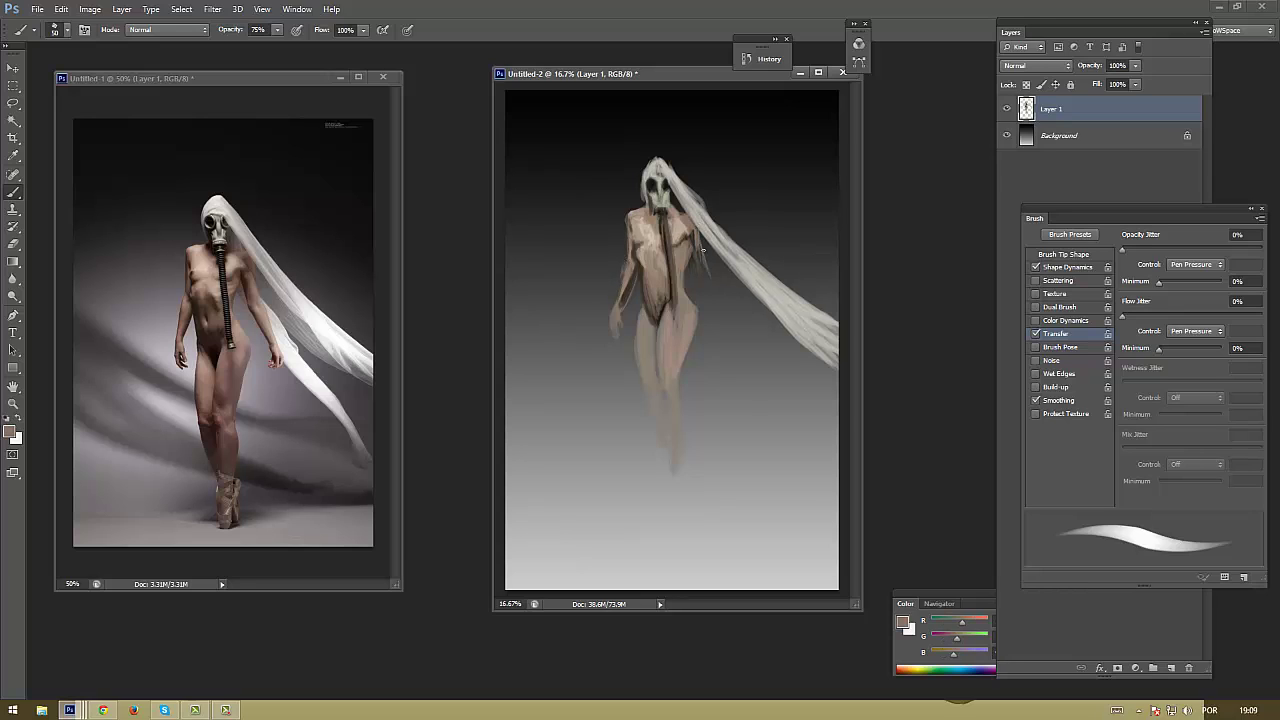
alt+click(704, 254)
alt+click(692, 245)
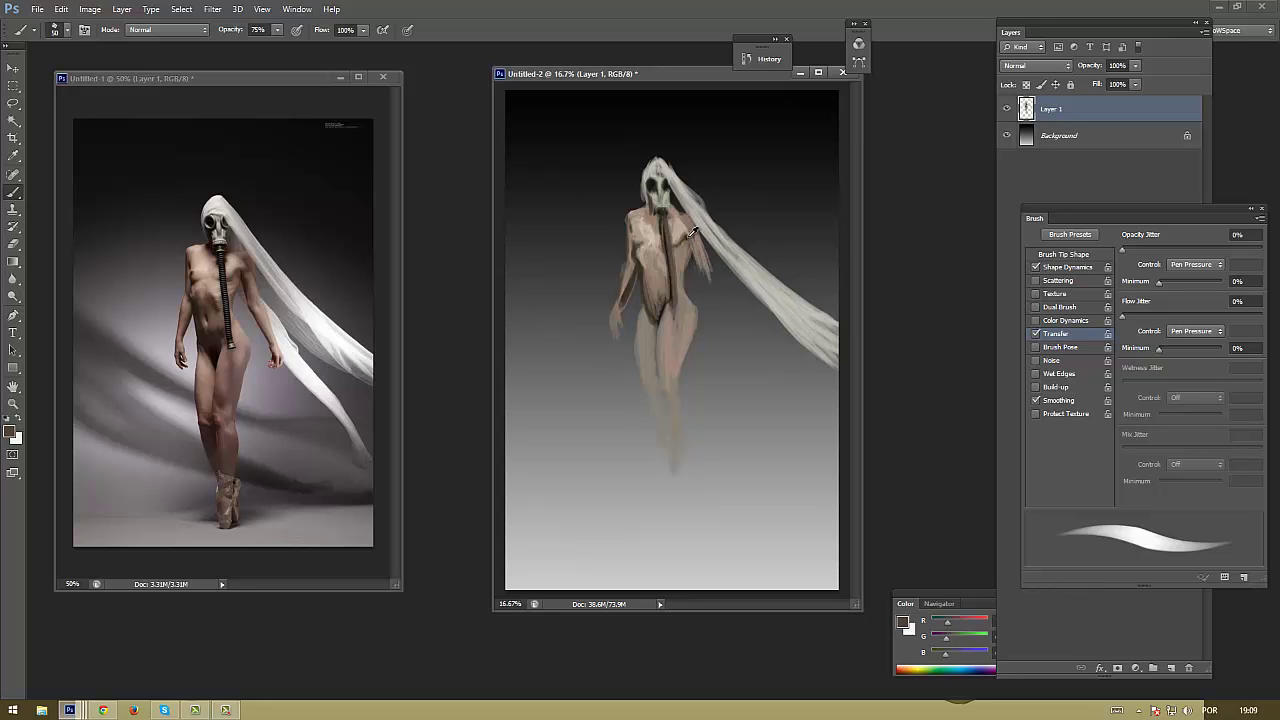
alt+click(670, 292)
mouse_move(692, 247)
mouse_down()
mouse_move(698, 272)
mouse_move(700, 258)
mouse_up()
Fine-tune the paint colour by sampling grey and skin tones around the right shoulder
alt+click(692, 236)
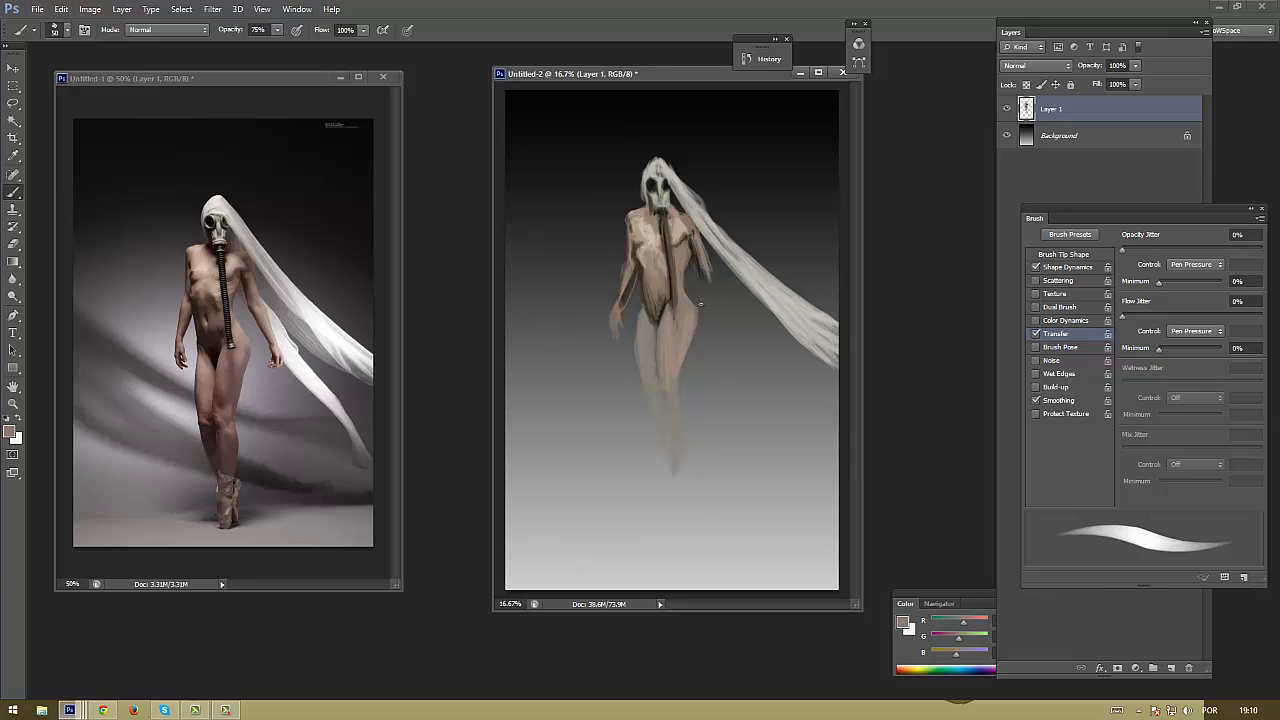
alt+click(690, 231)
alt+click(692, 233)
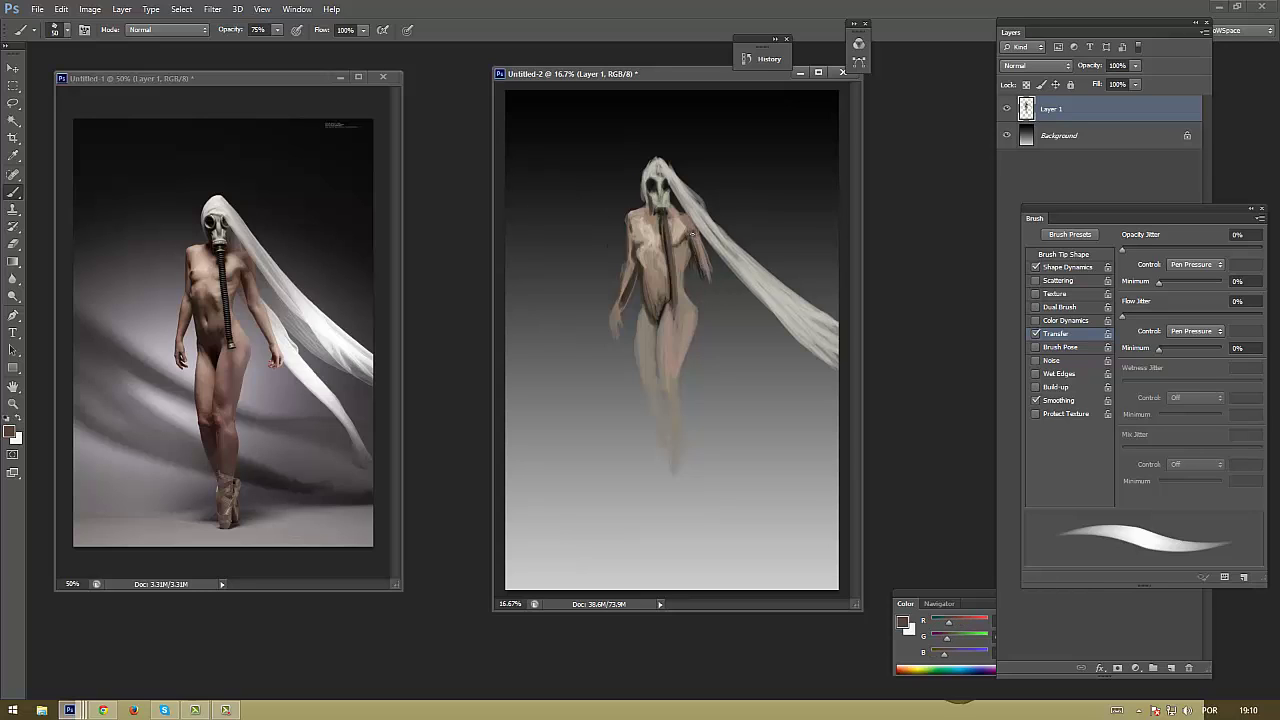
alt+click(681, 227)
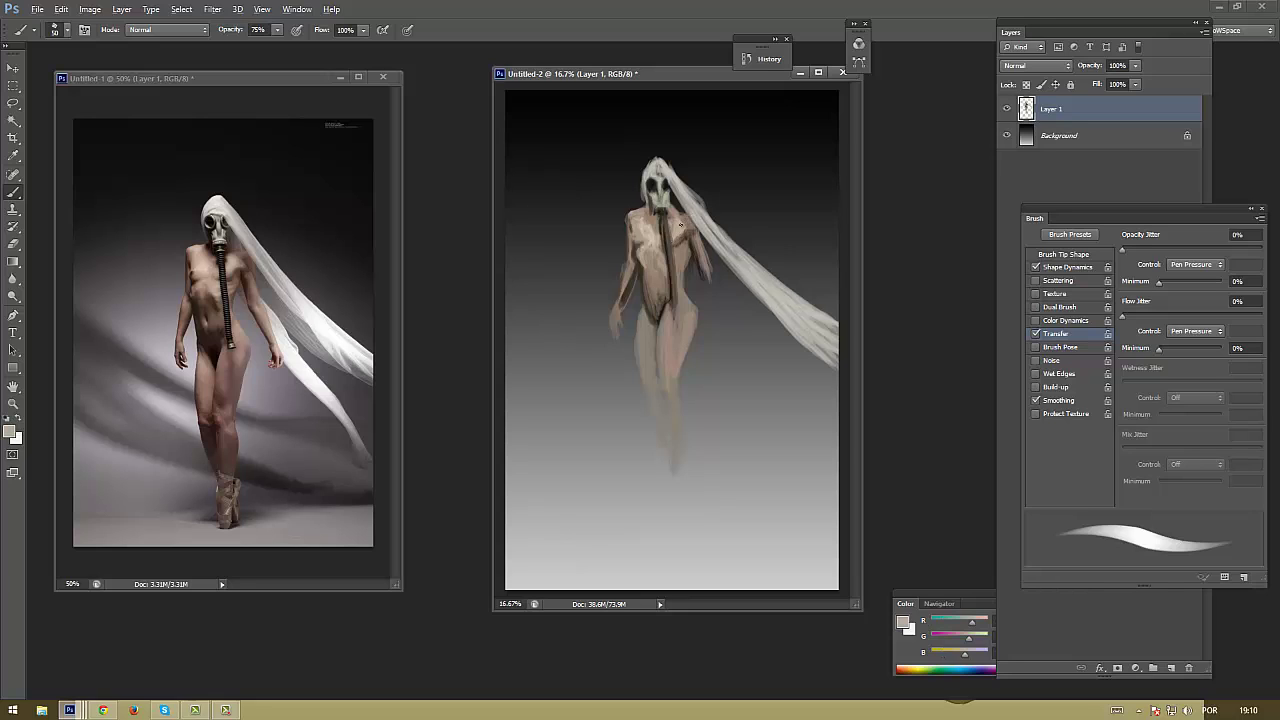
alt+click(692, 217)
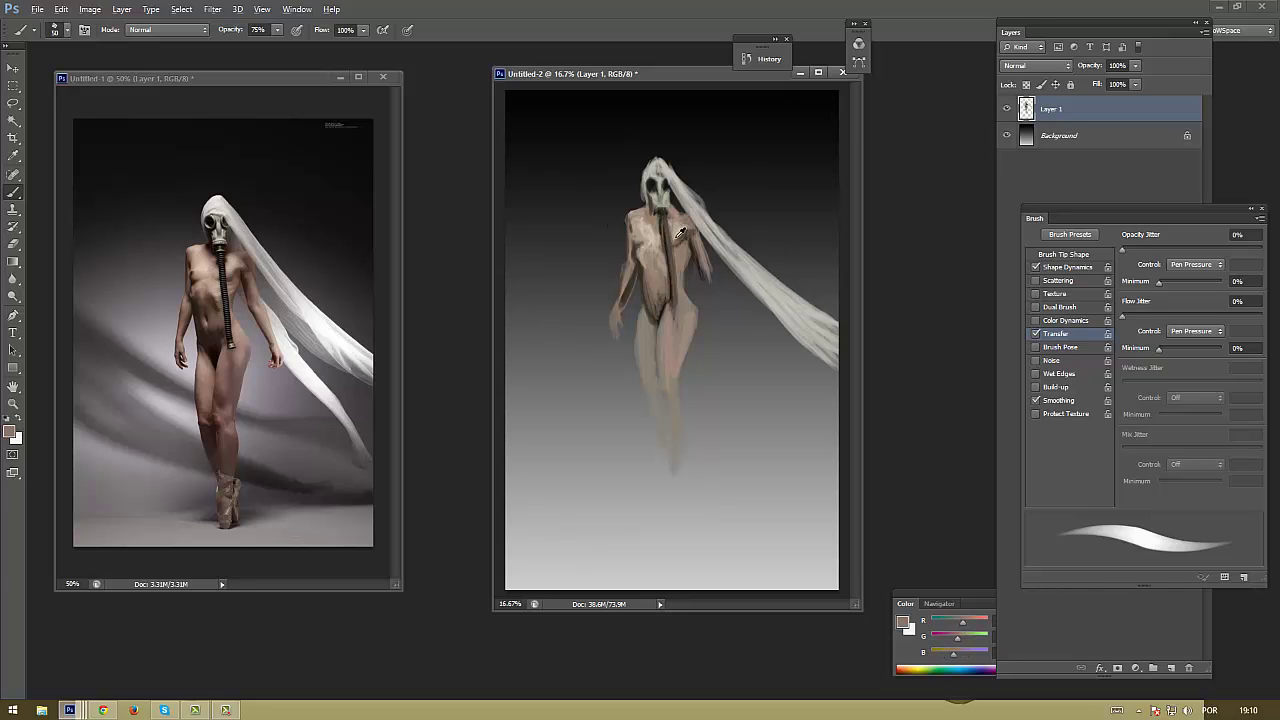
alt+click(681, 230)
click(11, 432)
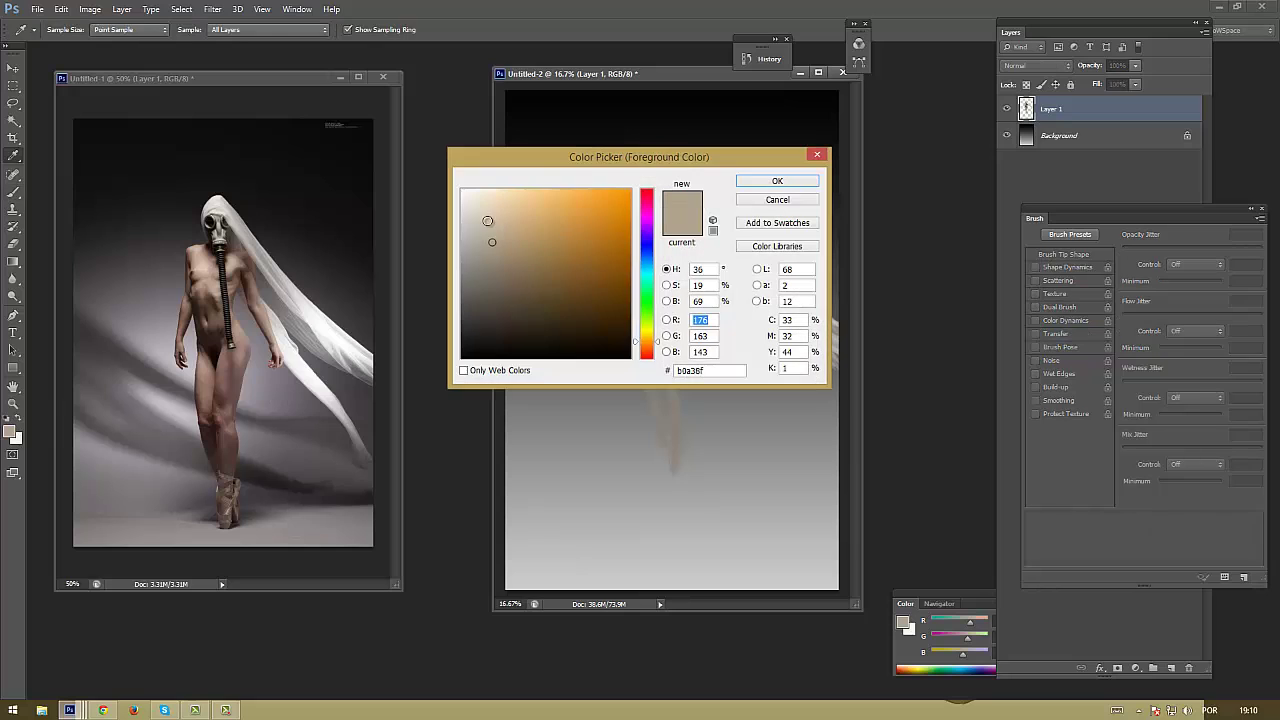
key(Return)
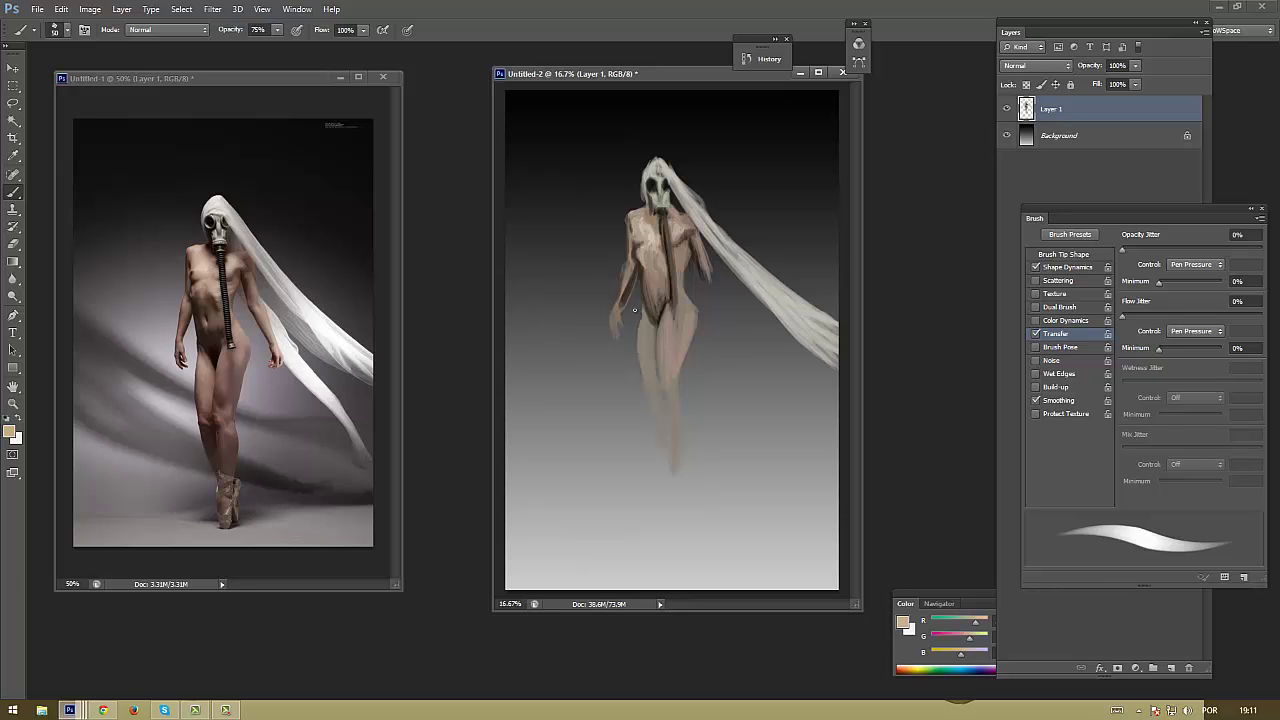
Brighten the leg with a light beige stroke, then add a faint darker stroke
alt+click(647, 333)
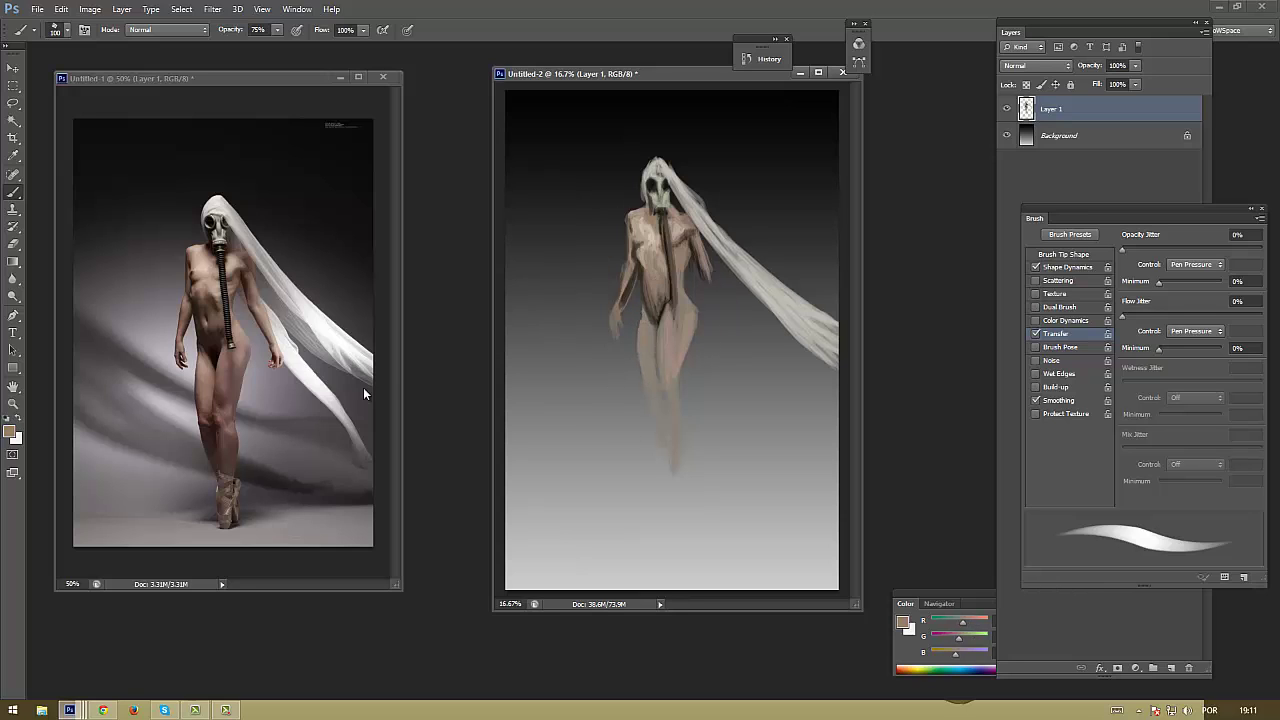
click(10, 432)
click(560, 200)
click(766, 177)
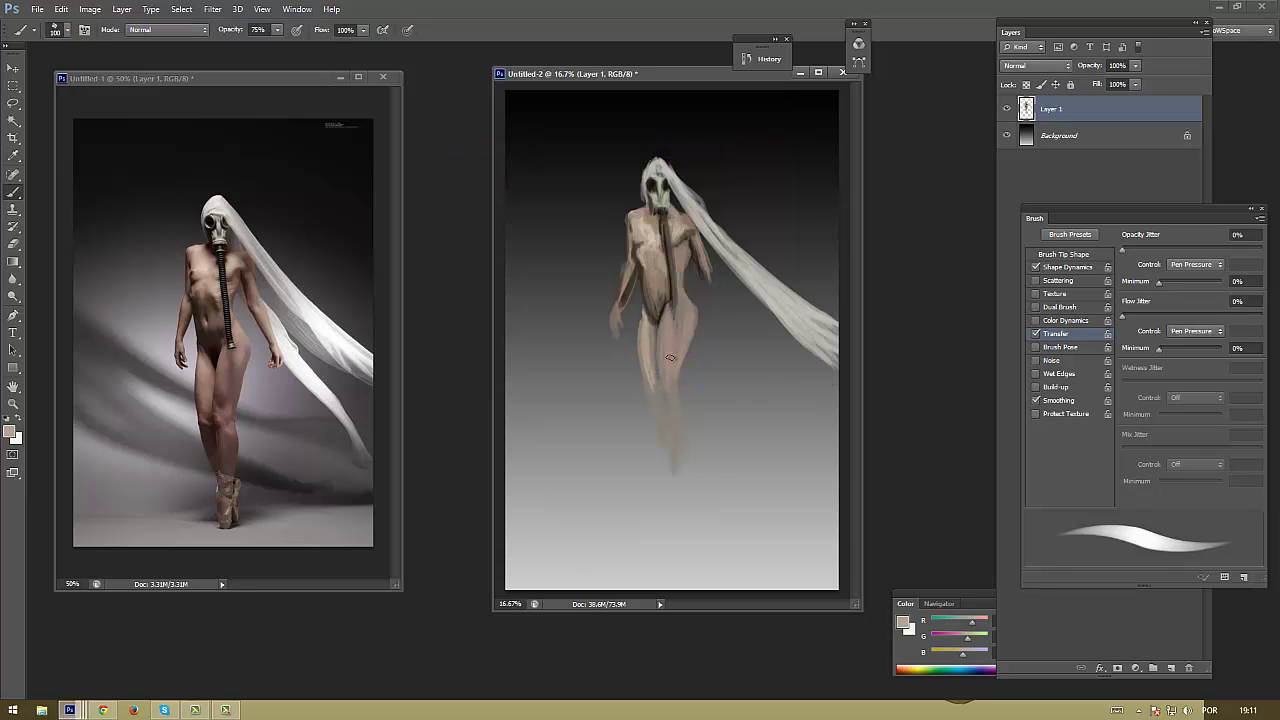
drag(670, 366, 670, 312)
alt+click(681, 338)
drag(670, 362, 670, 332)
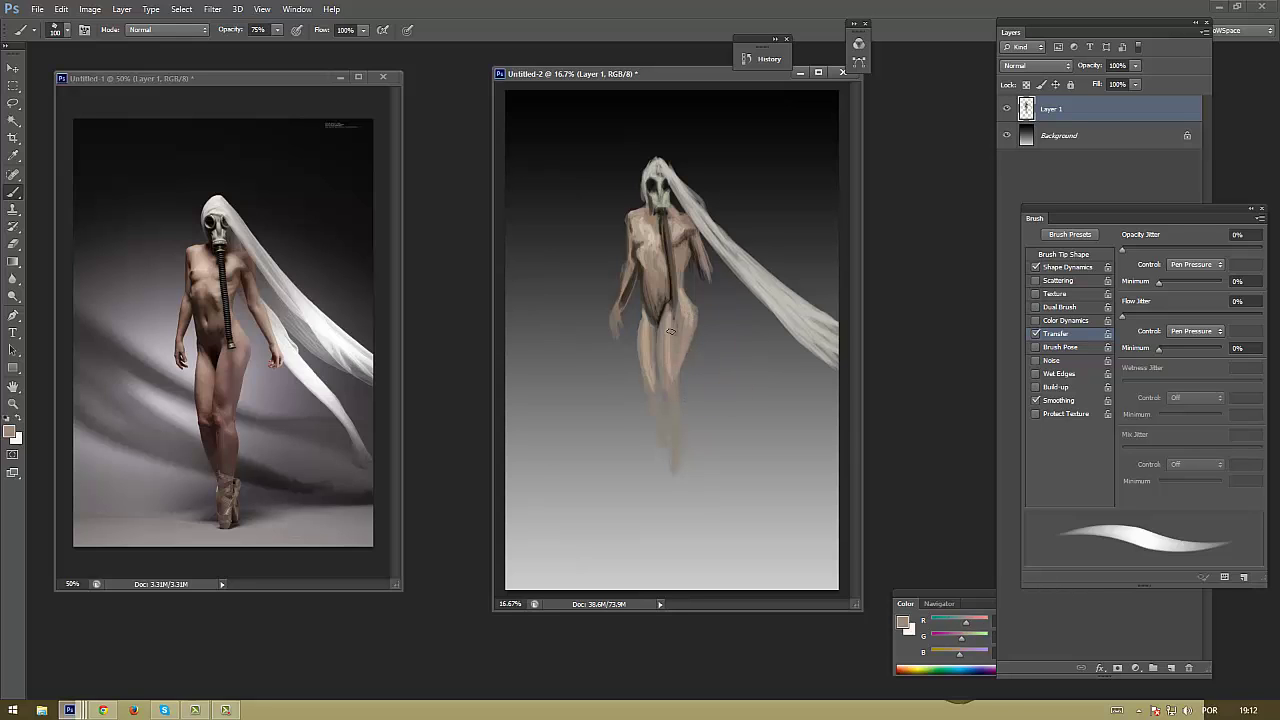
Shade the leg's right edge, lower leg, thigh and knee with a darker colour
alt+click(681, 418)
key(Return)
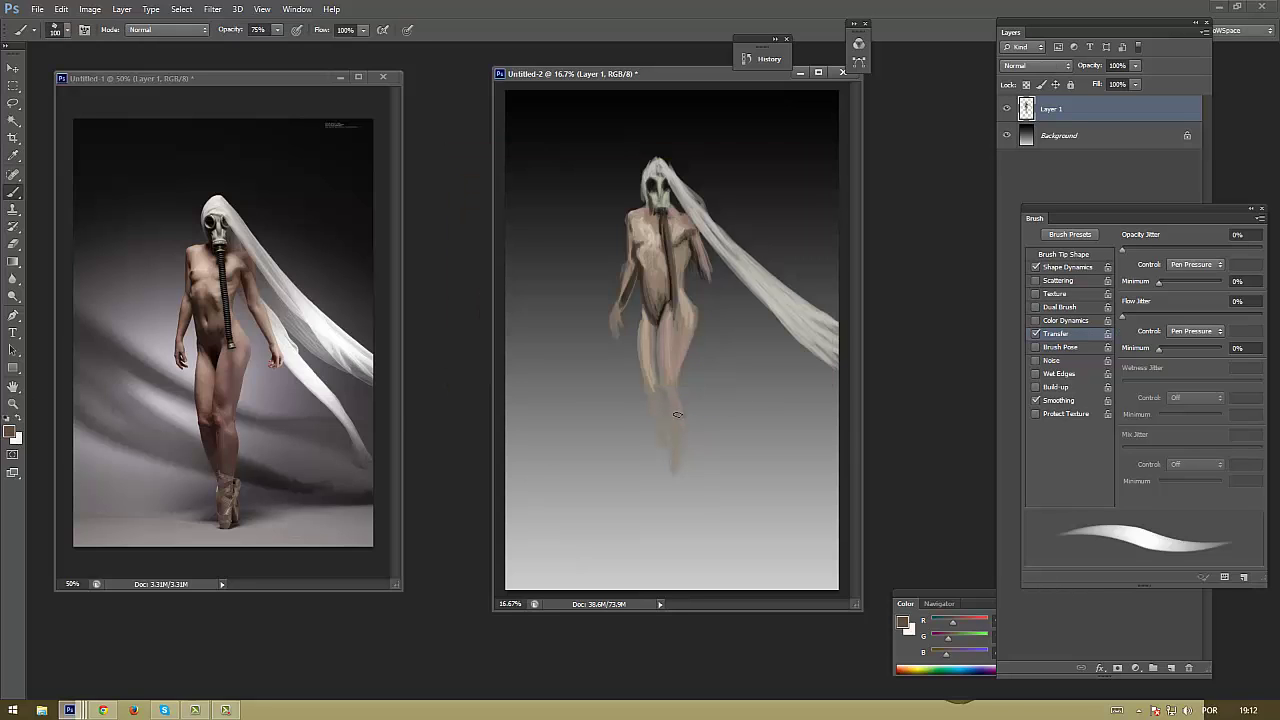
drag(680, 412, 686, 455)
mouse_move(666, 404)
mouse_down()
mouse_move(678, 462)
mouse_move(678, 434)
mouse_up()
mouse_move(647, 401)
mouse_down()
mouse_move(664, 452)
mouse_move(665, 422)
mouse_up()
drag(664, 336, 668, 372)
drag(660, 326, 672, 365)
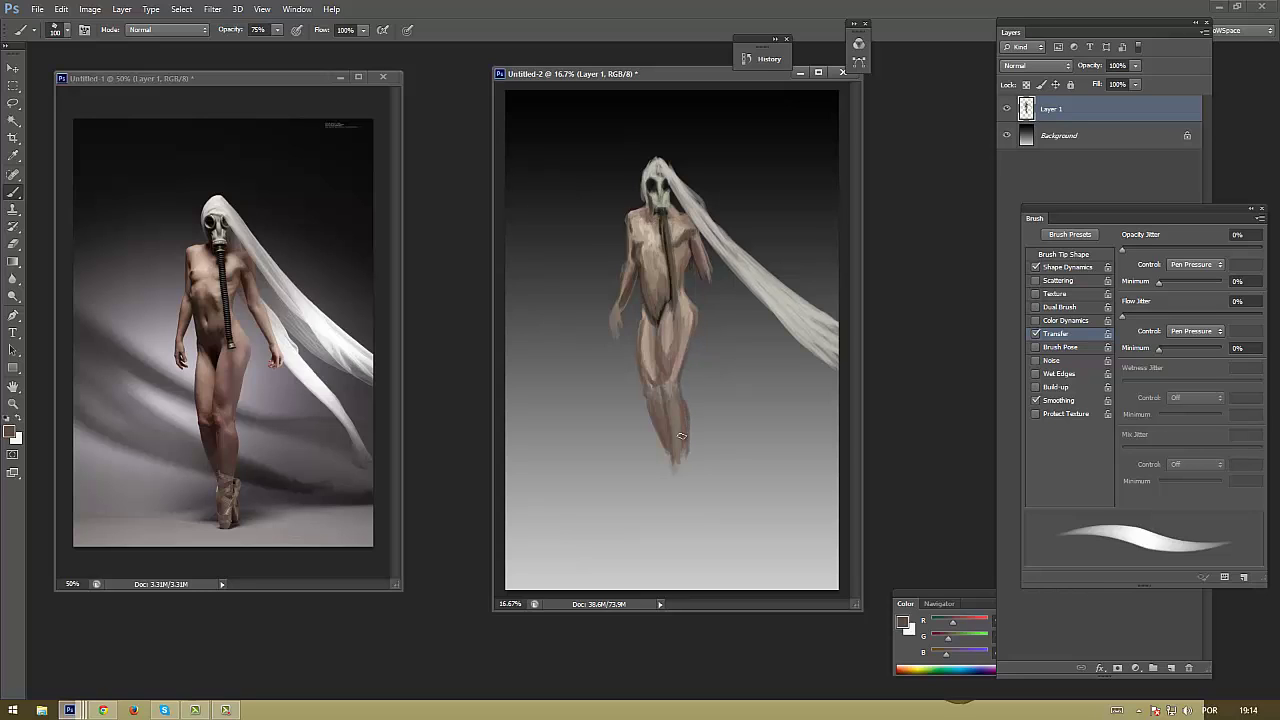
Paint and widen the foot in darker brown and add a dark mark beside the right arm
alt+click(676, 404)
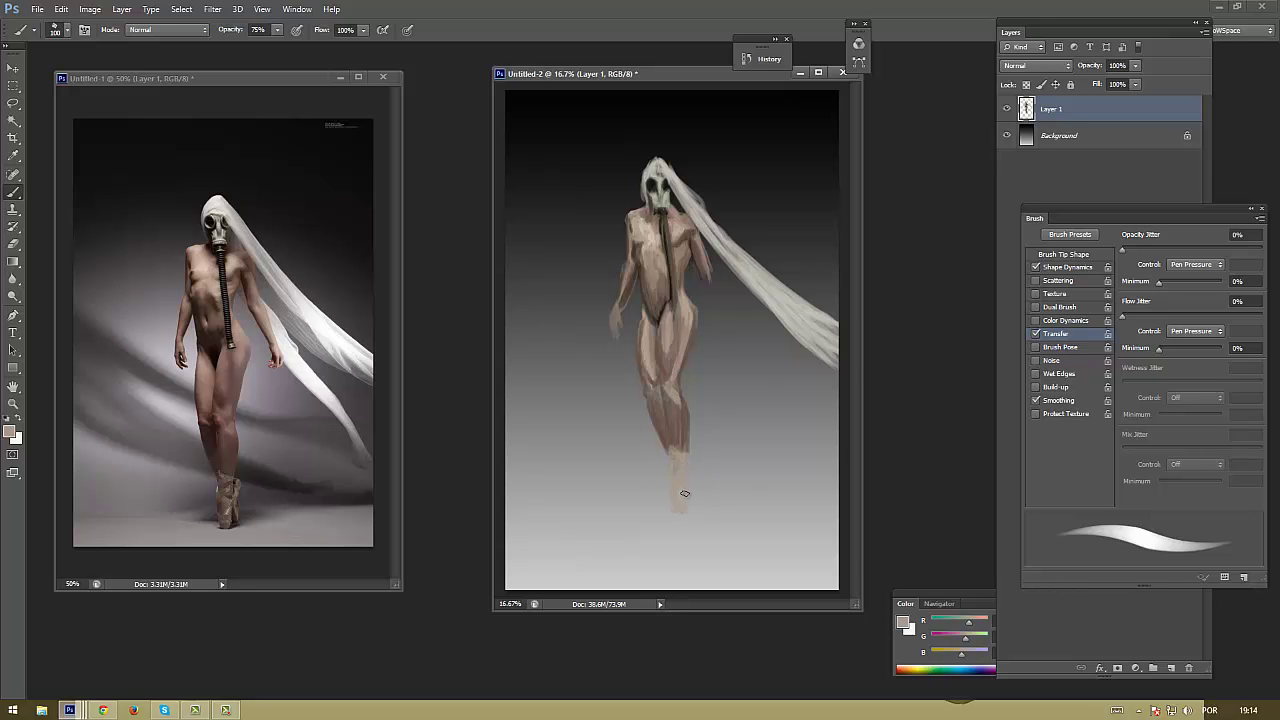
alt+click(687, 437)
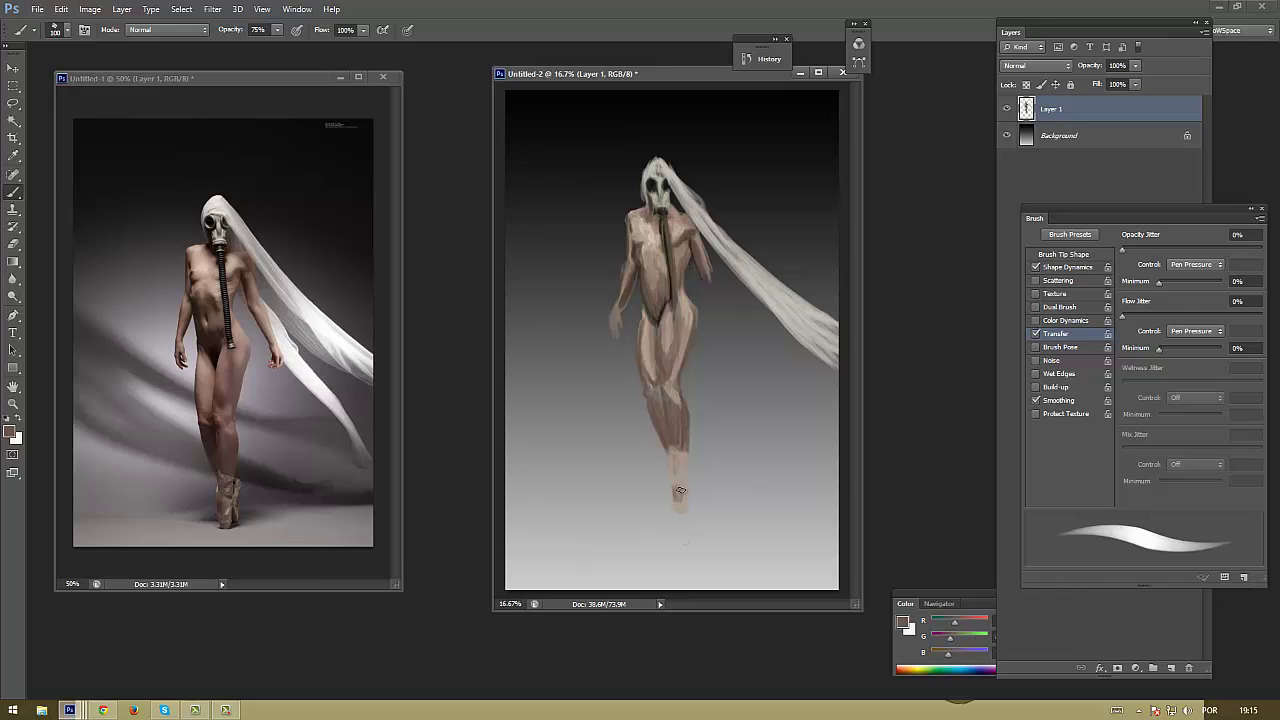
drag(679, 490, 675, 465)
drag(690, 508, 687, 481)
drag(709, 279, 745, 333)
Lighten the gas mask with a skin tone and paint veil strands over the right shoulder
alt+click(652, 243)
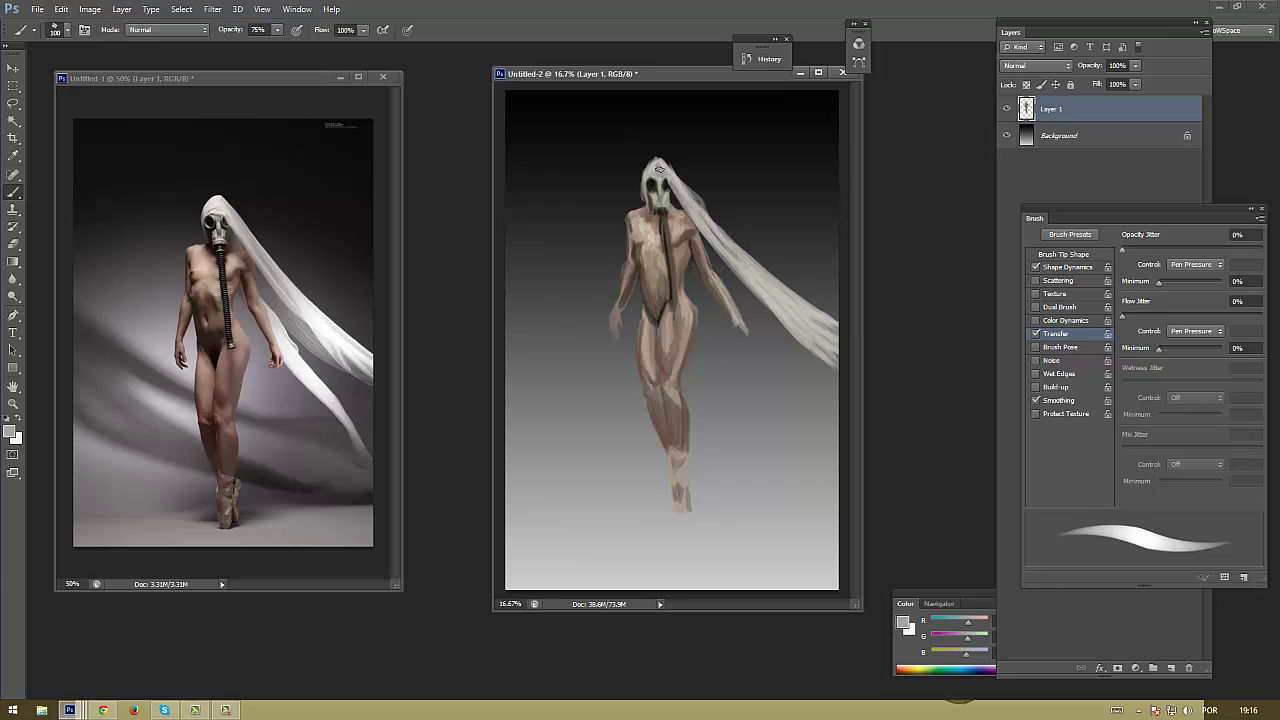
drag(681, 181, 670, 190)
mouse_move(714, 250)
mouse_down()
mouse_move(770, 330)
mouse_move(752, 340)
mouse_move(762, 354)
mouse_up()
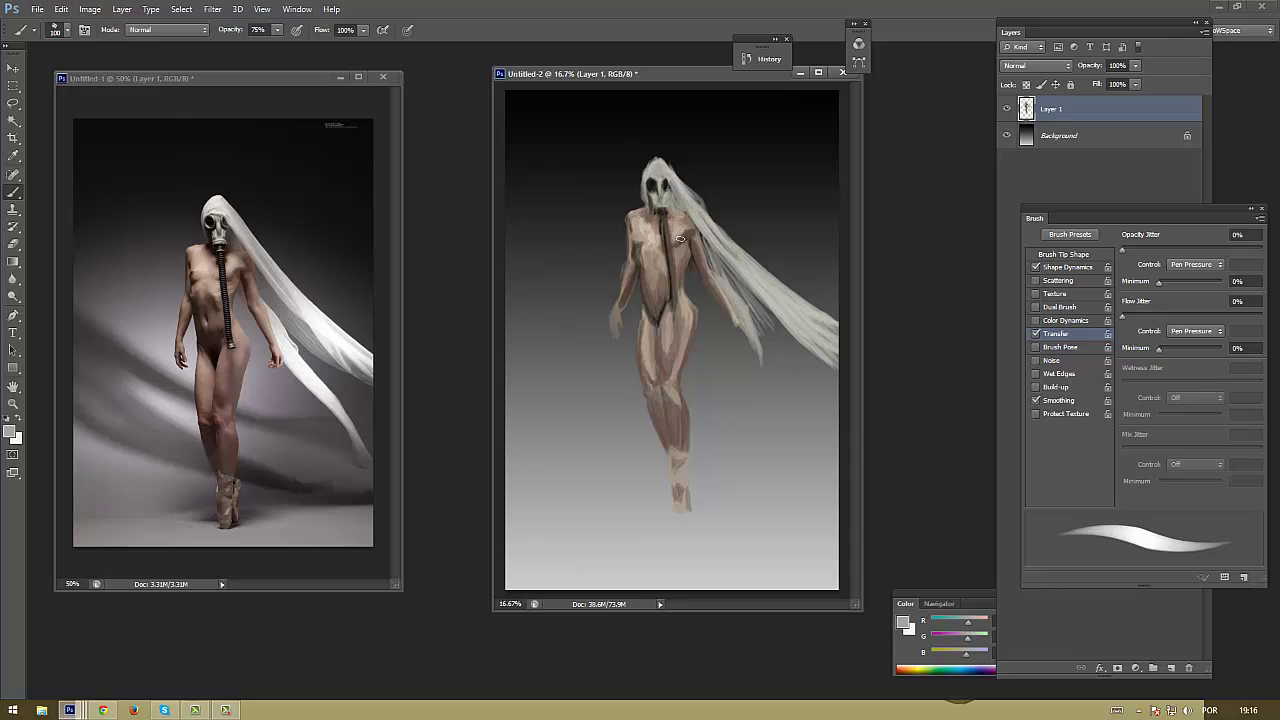
Zoom in and choose a warm pinkish skin tone as the foreground colour
scroll(662, 236, up, 3)
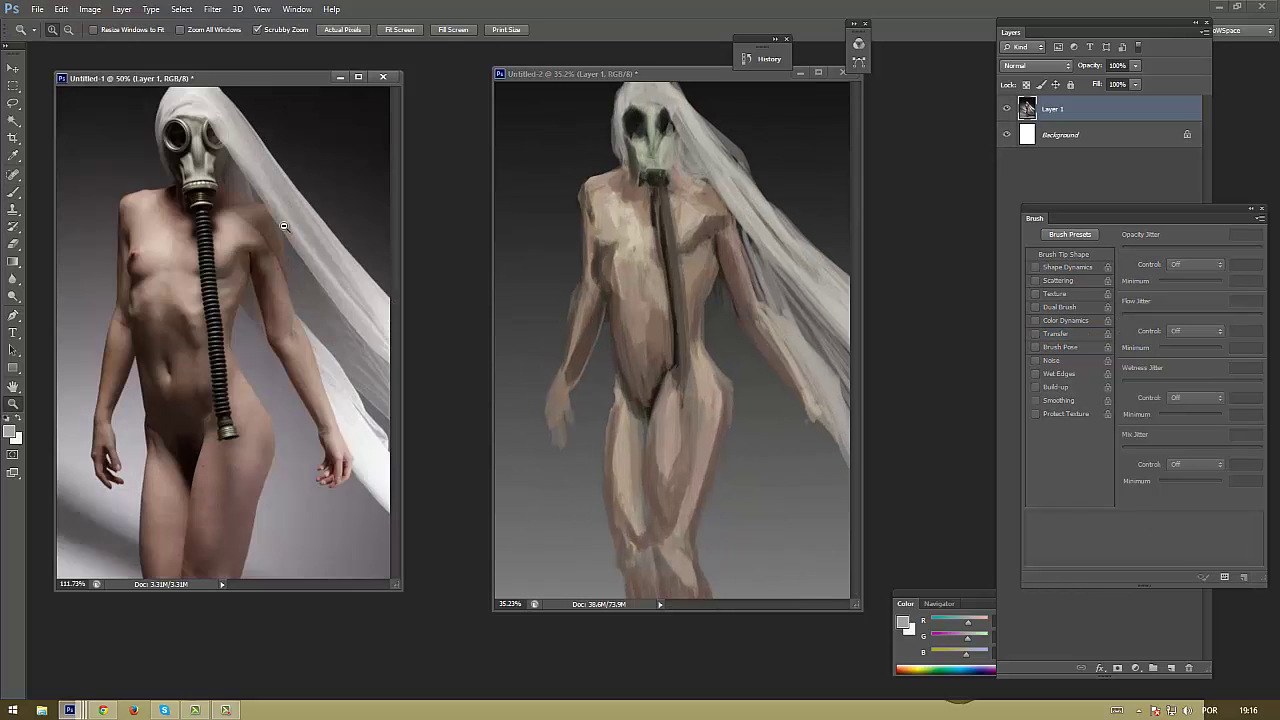
scroll(220, 330, up, 5)
click(10, 431)
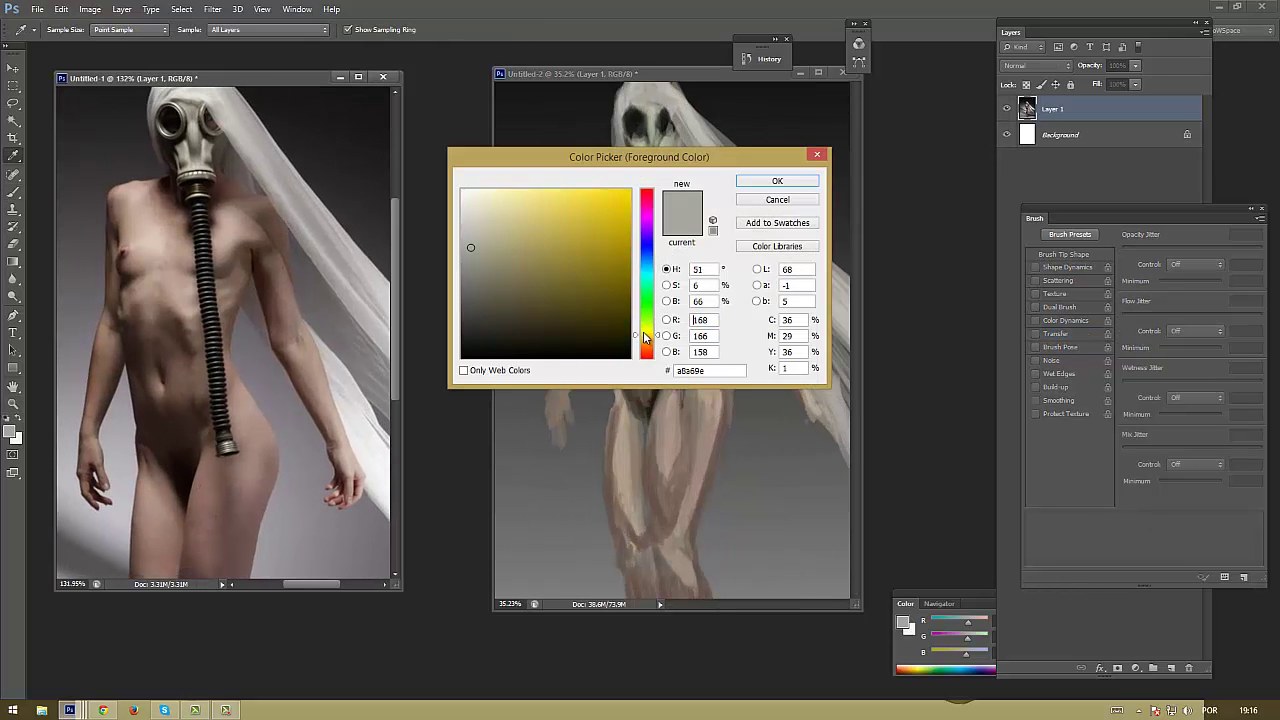
drag(640, 322, 640, 340)
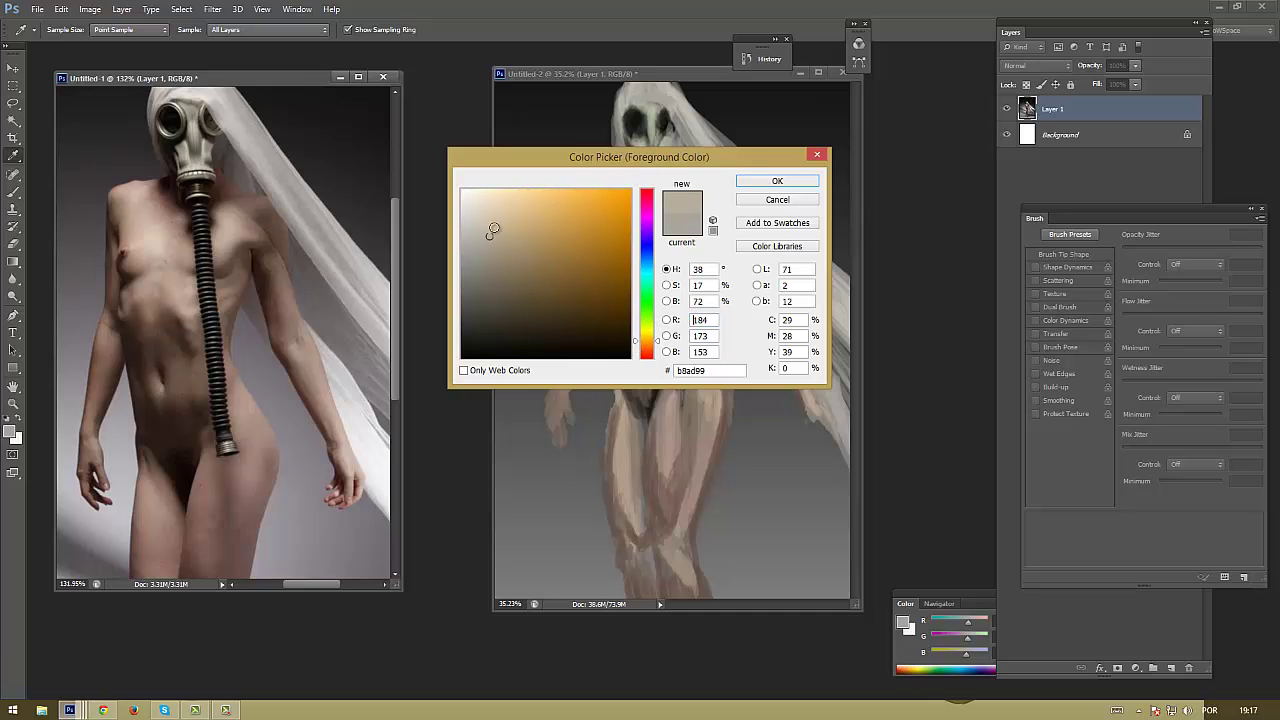
click(494, 212)
click(640, 348)
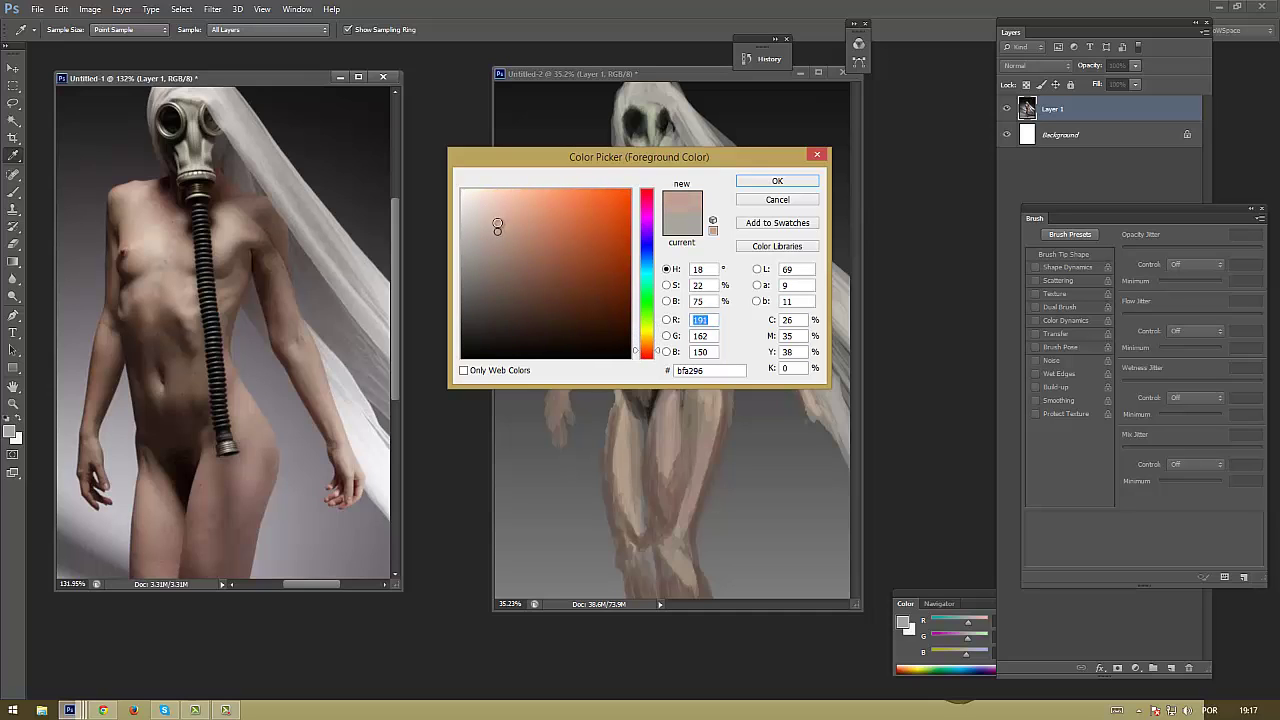
click(491, 209)
click(770, 182)
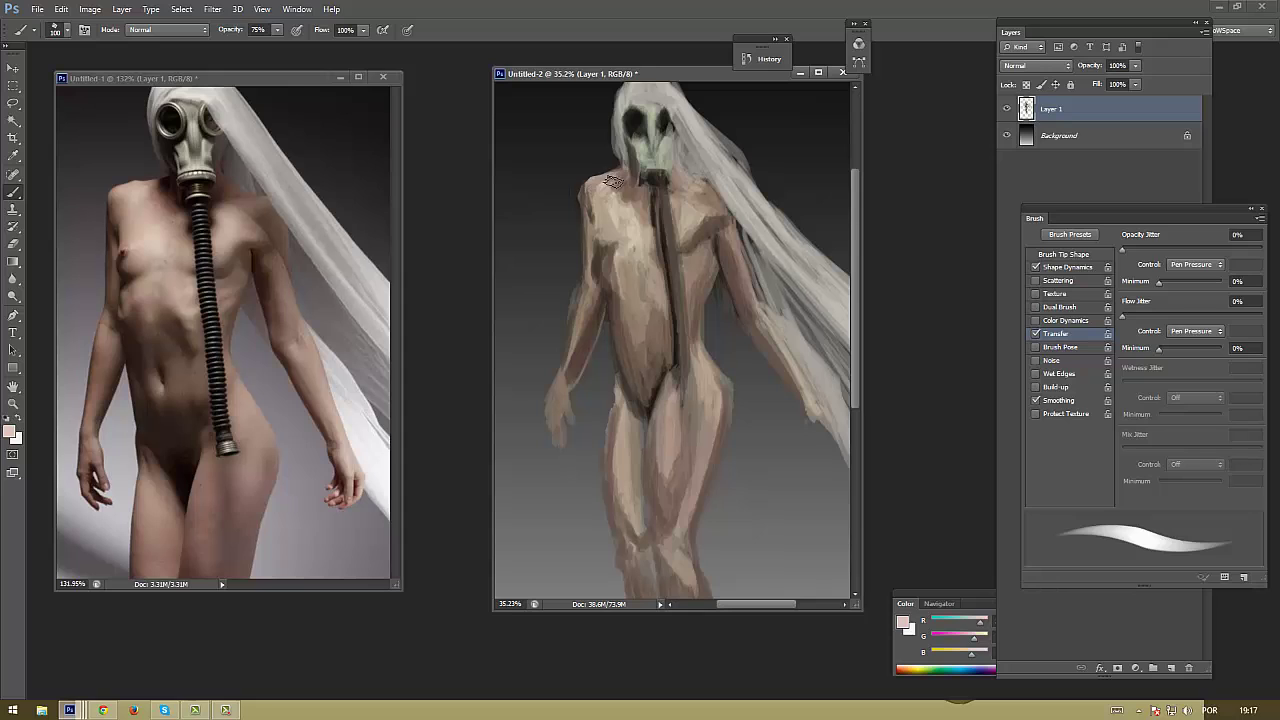
Paint soft pink strokes over the shoulder and chest at 50% opacity, brush size 50
drag(603, 197, 615, 248)
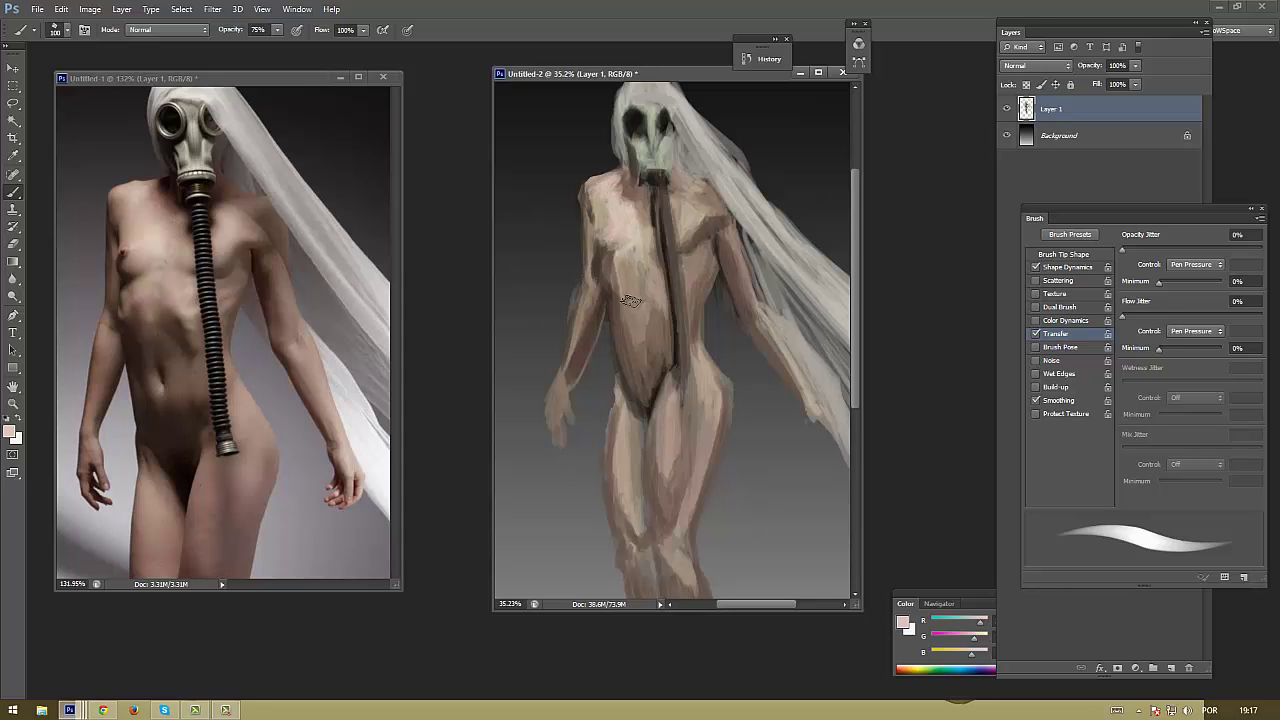
mouse_move(617, 226)
mouse_down()
mouse_move(620, 251)
mouse_move(614, 226)
mouse_move(668, 230)
mouse_up()
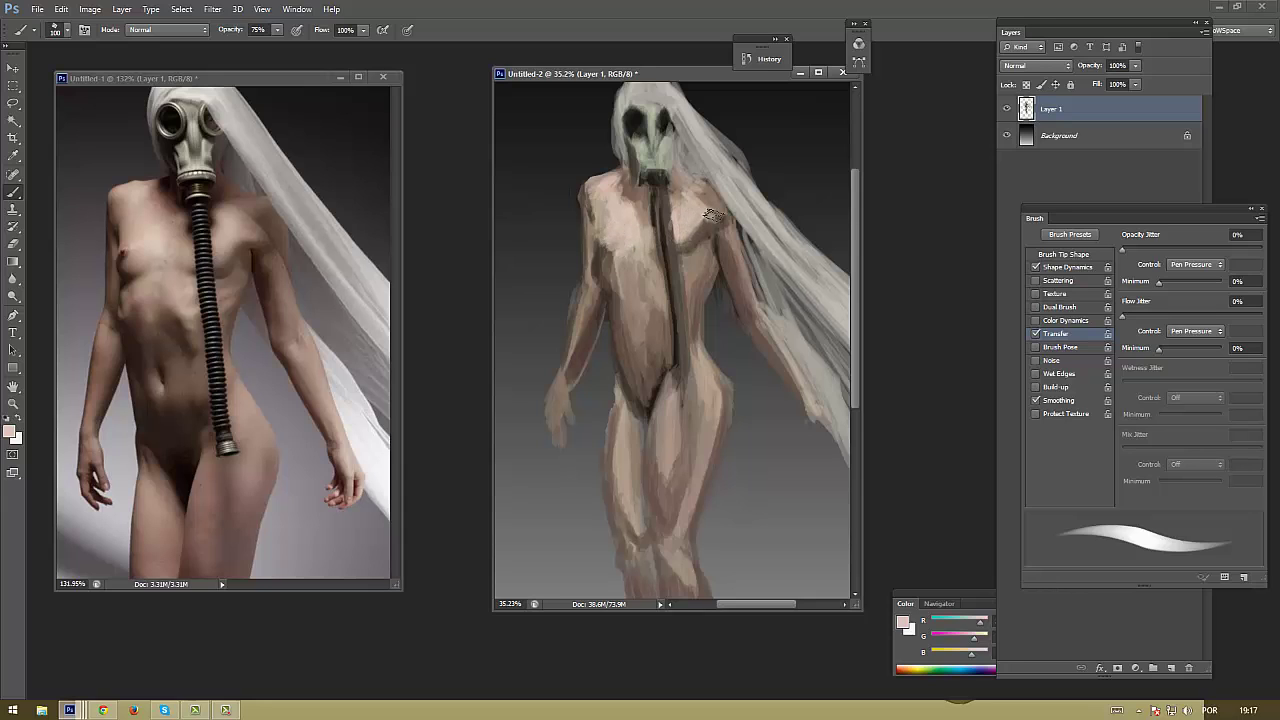
key(5)
mouse_move(690, 282)
mouse_down()
mouse_move(708, 254)
mouse_move(637, 297)
mouse_move(605, 262)
mouse_up()
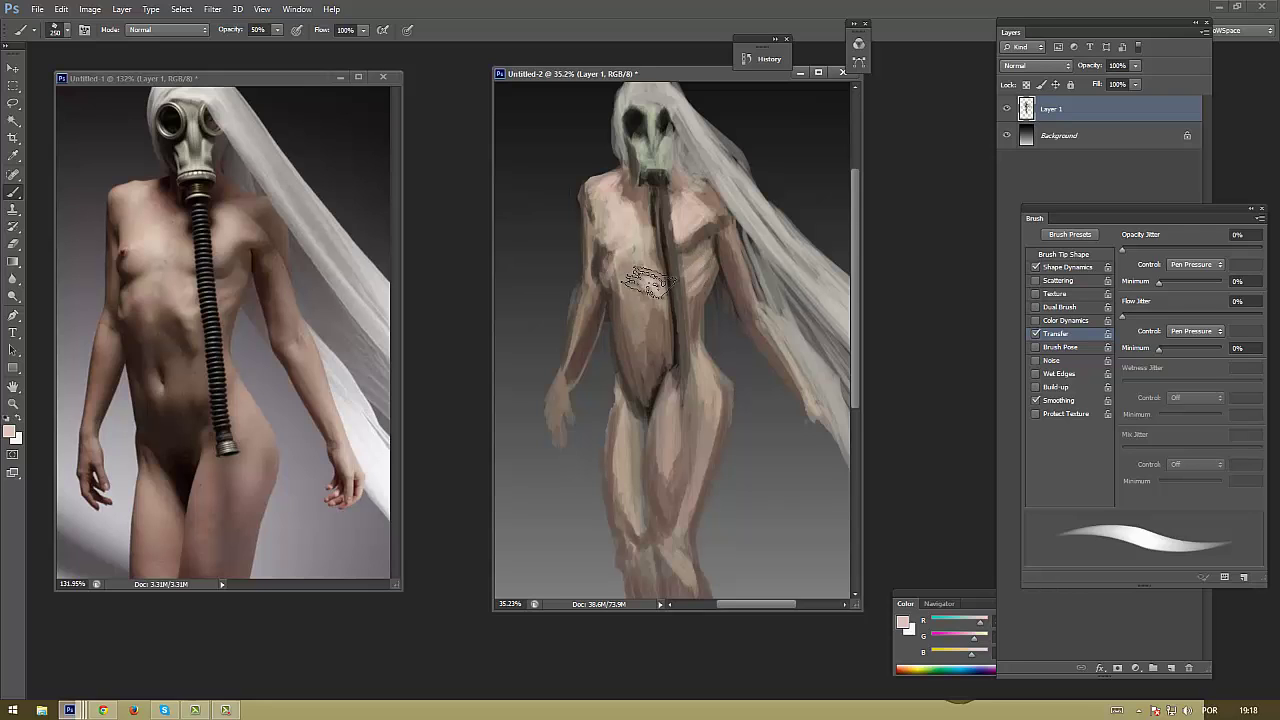
key([)
key([)
key([)
mouse_move(639, 265)
mouse_down()
mouse_move(657, 242)
mouse_move(650, 207)
mouse_up()
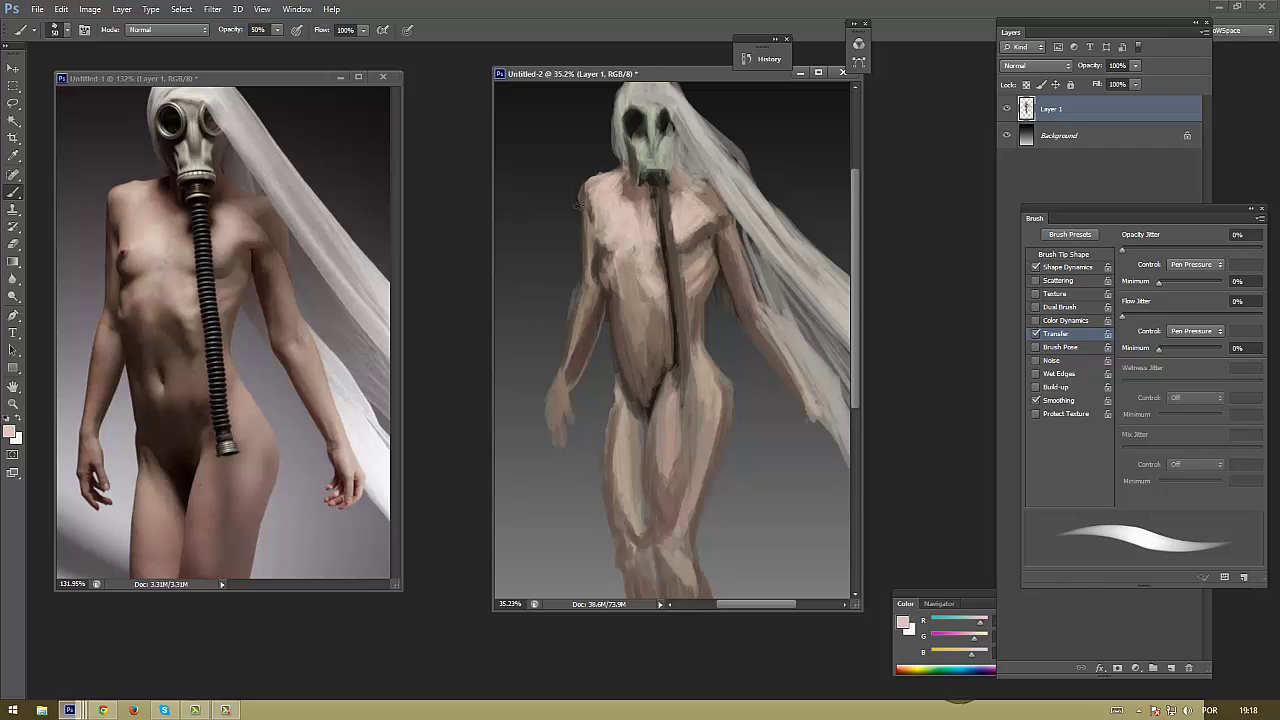
Choose a dark brown foreground colour
alt+click(622, 170)
click(592, 283)
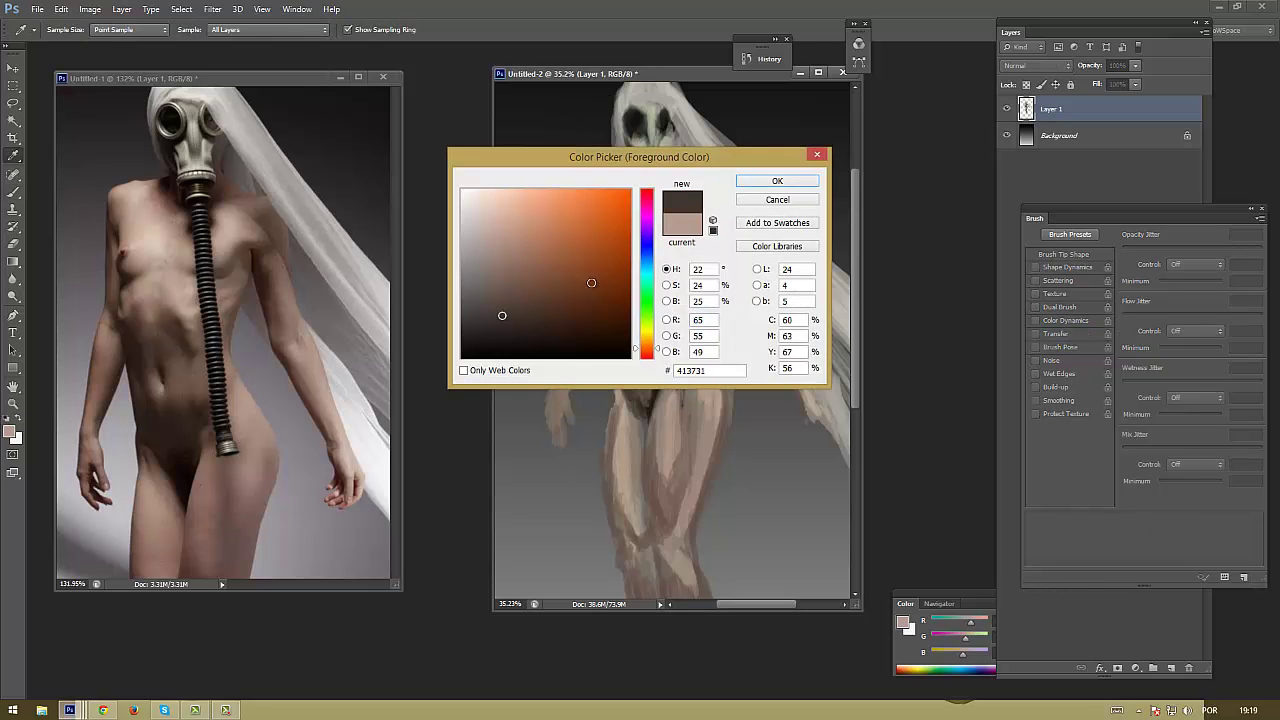
click(508, 304)
key(Return)
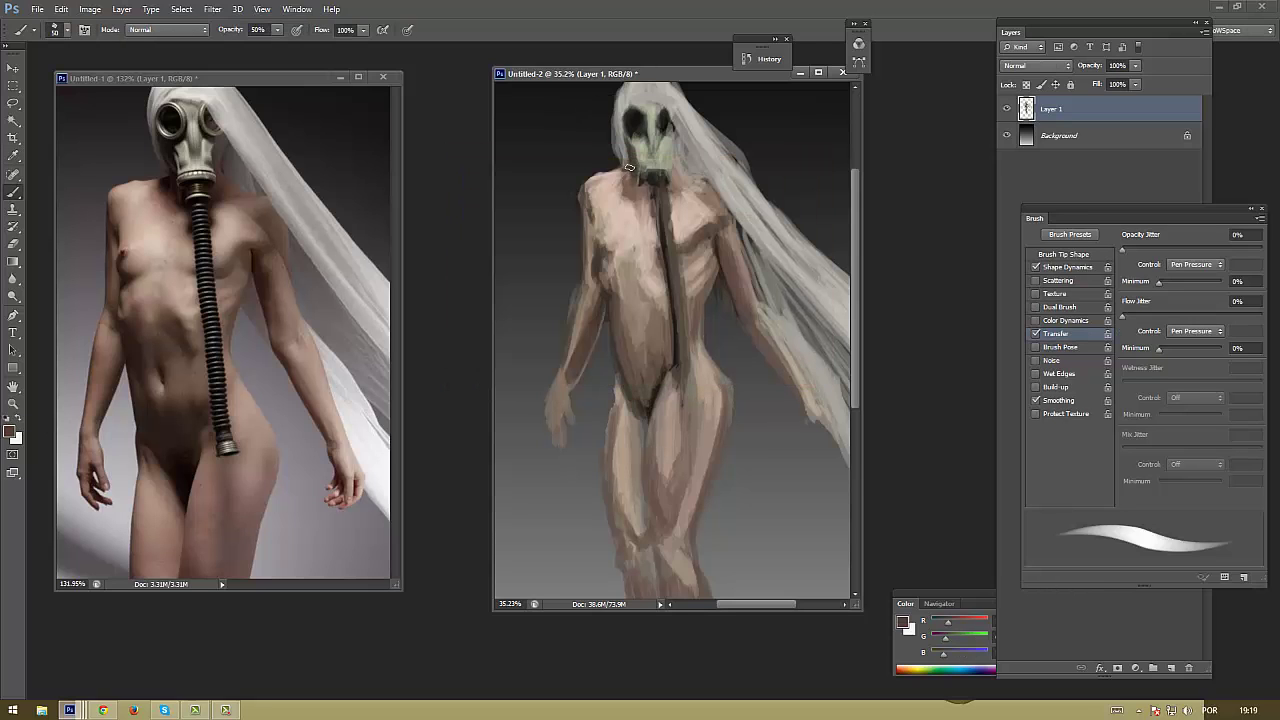
Pick a salmon pink, then sample beige and greyish skin tones around the shoulder
alt+click(592, 204)
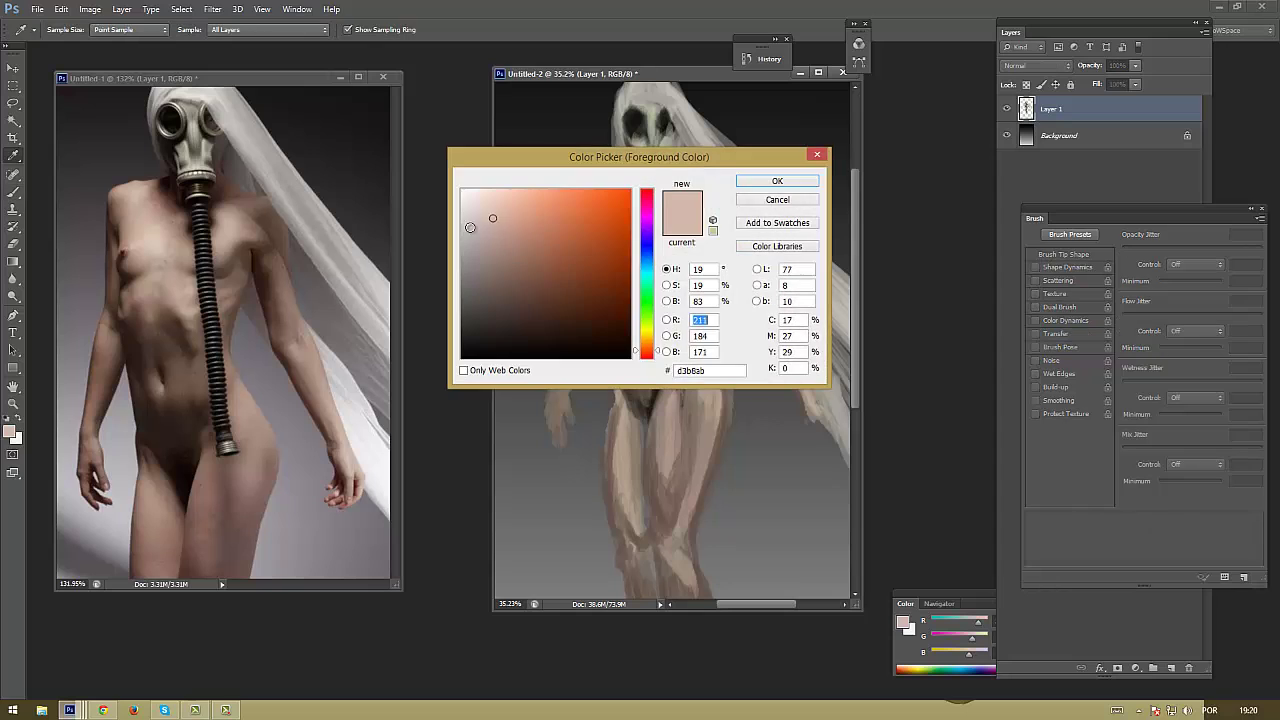
click(524, 218)
click(770, 182)
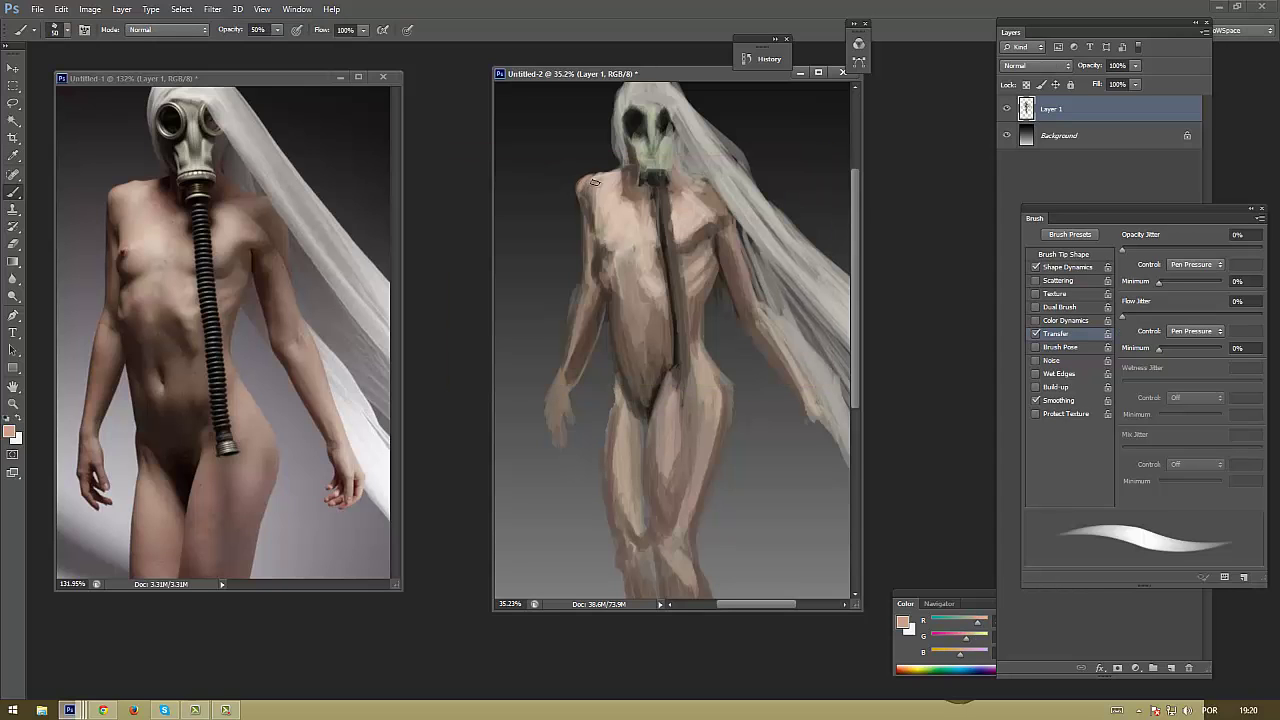
alt+click(596, 186)
alt+click(590, 210)
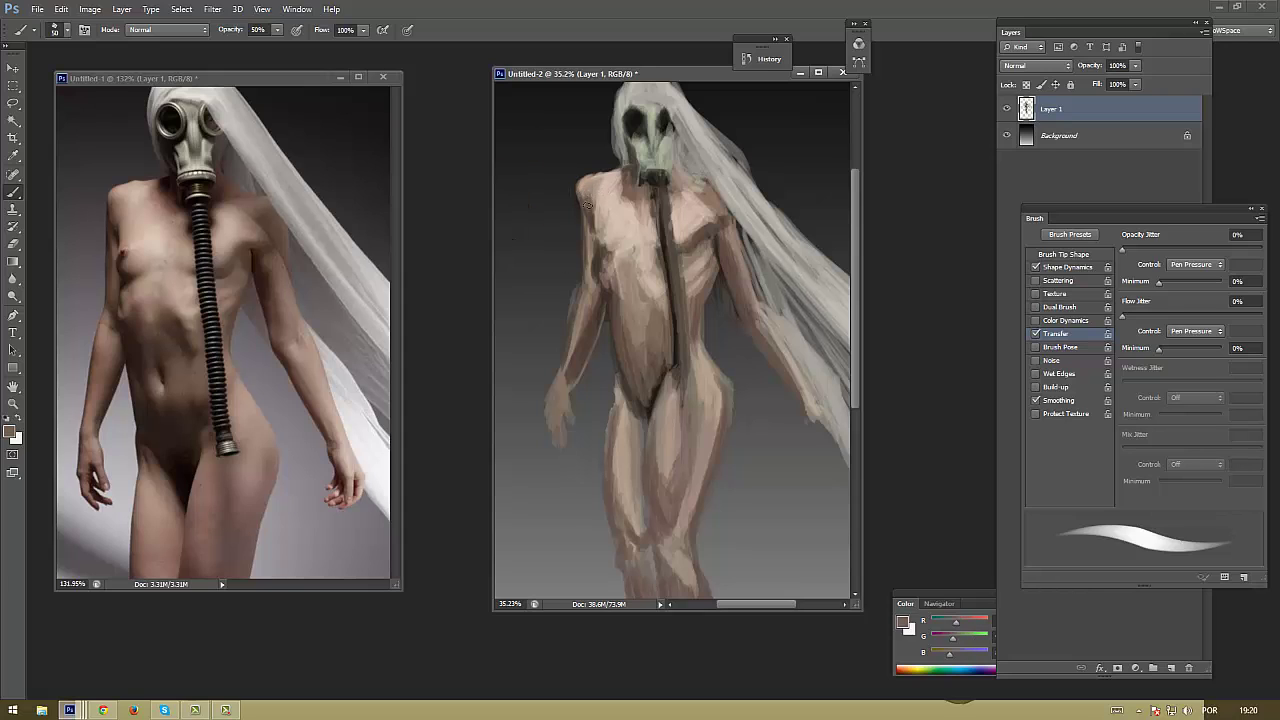
alt+click(600, 188)
alt+click(596, 218)
alt+click(600, 202)
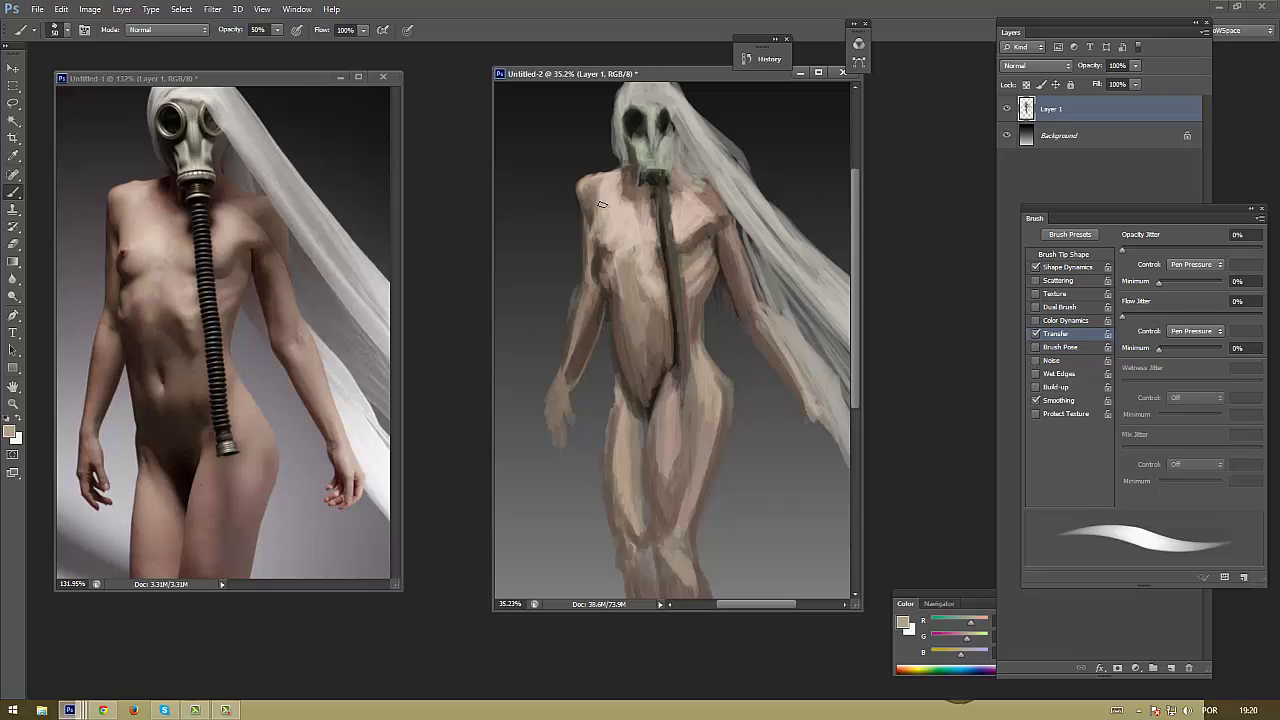
alt+click(603, 197)
Sample lighter and darker skin tones from the chest and neck
alt+click(596, 222)
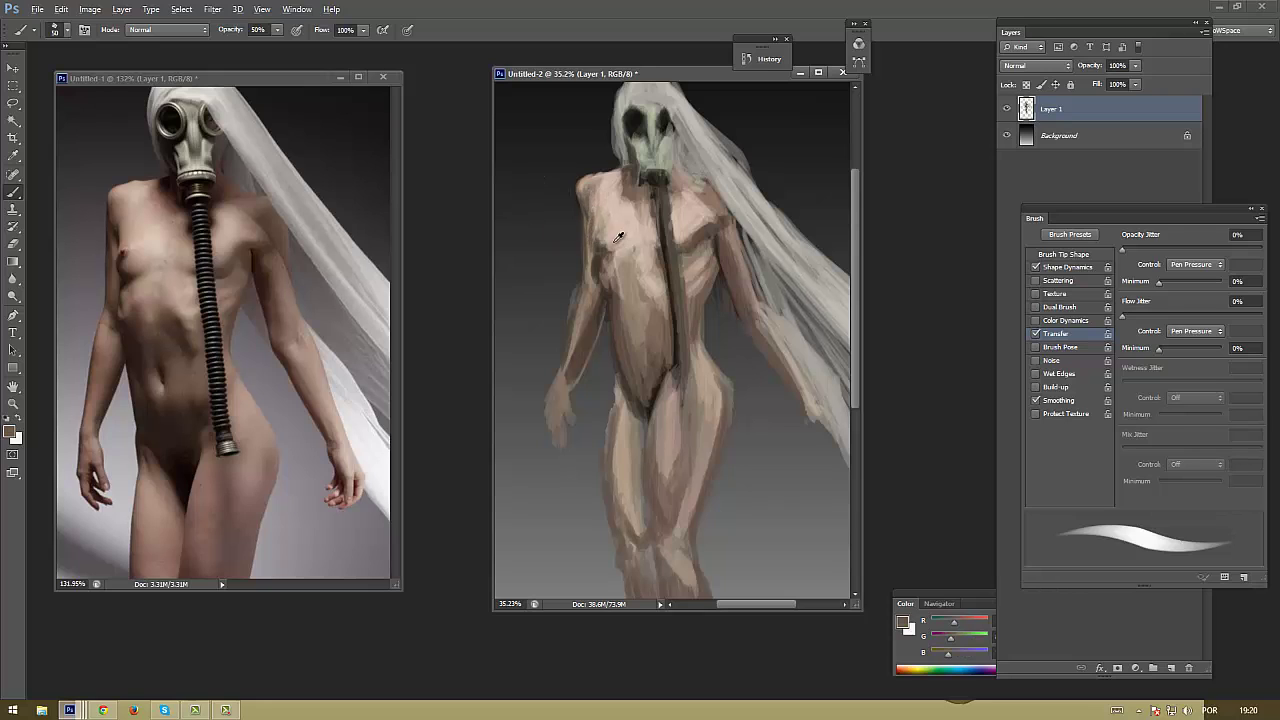
alt+click(618, 236)
alt+click(616, 231)
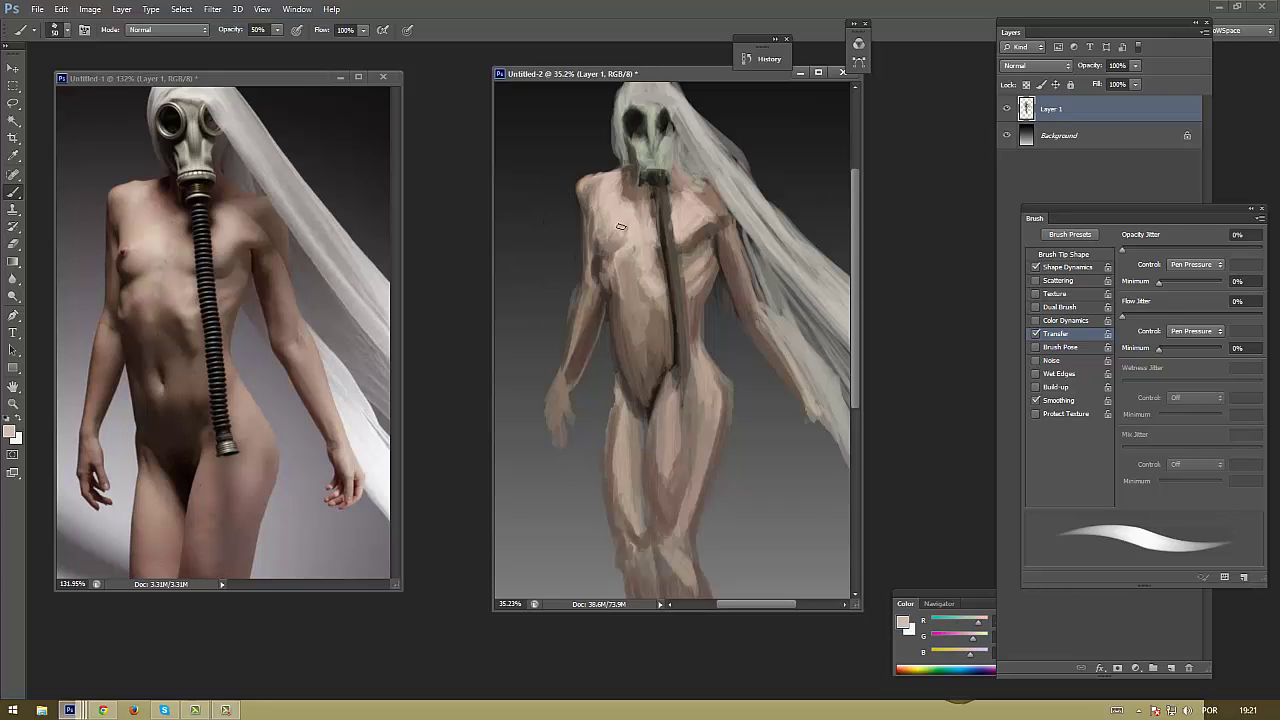
alt+click(638, 234)
alt+click(636, 195)
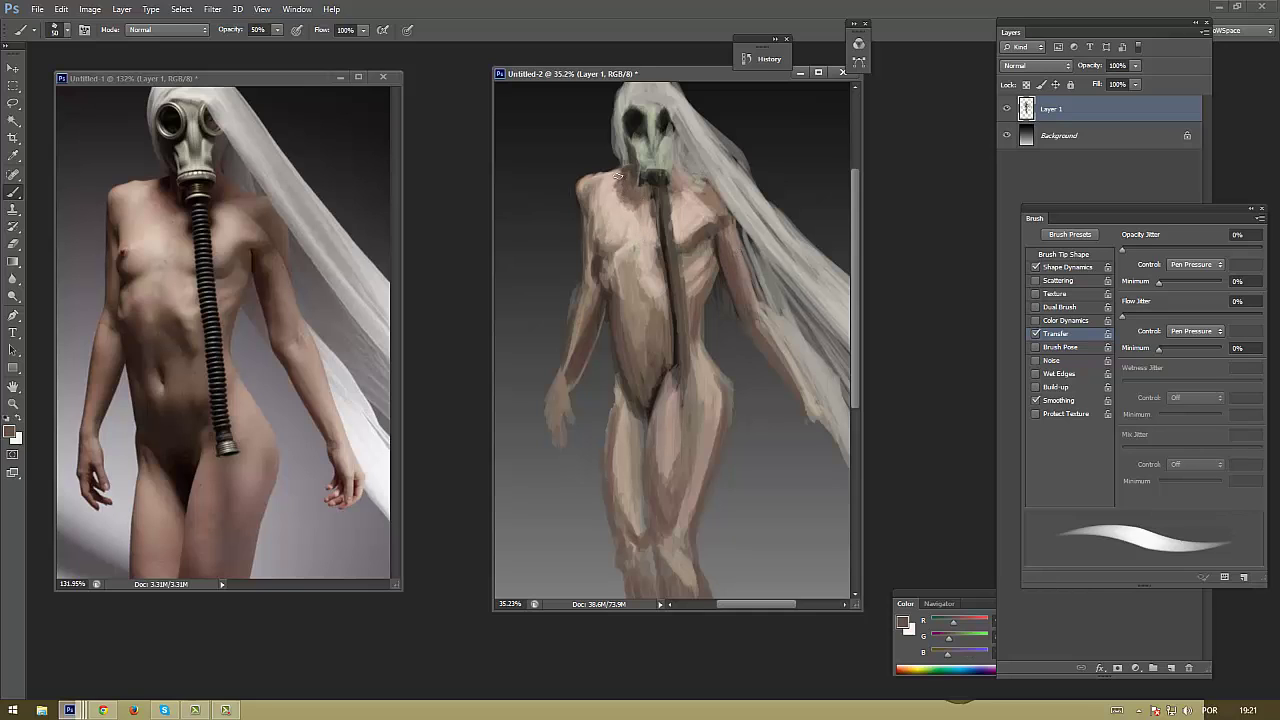
alt+click(606, 176)
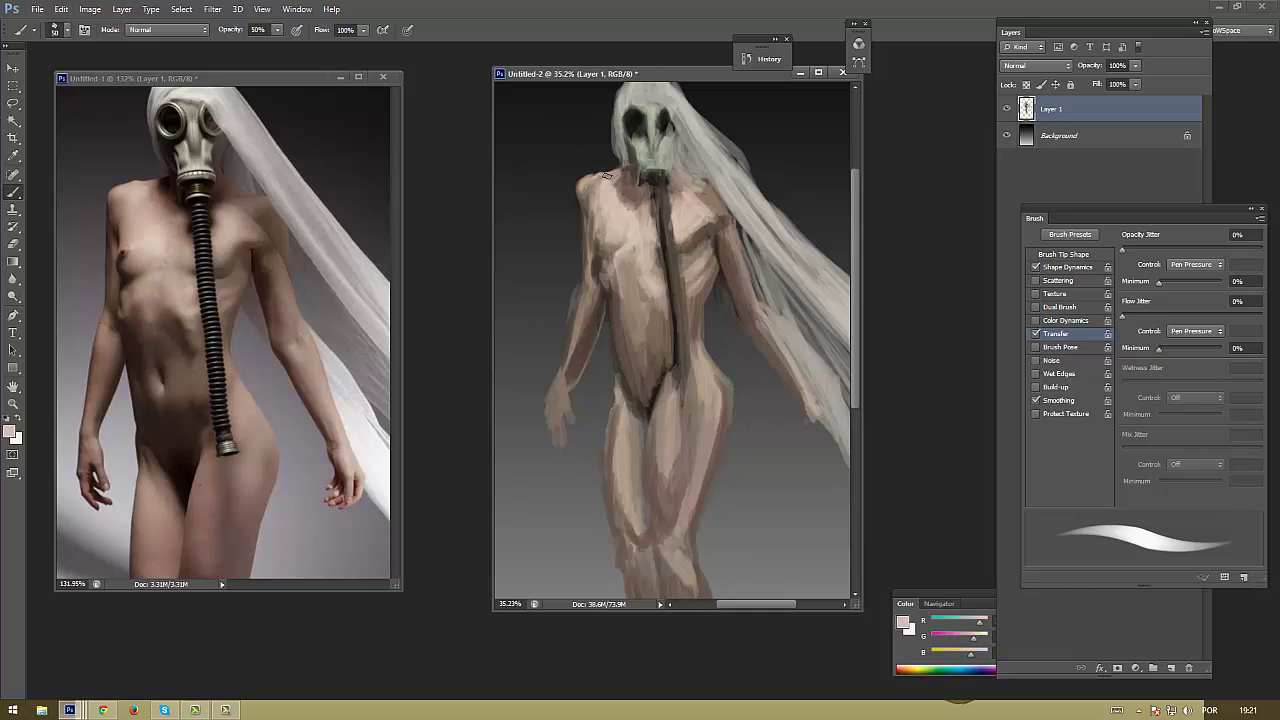
Sample light and dark skin tones from the painting, then start choosing a muted brown
alt+click(616, 180)
alt+click(640, 206)
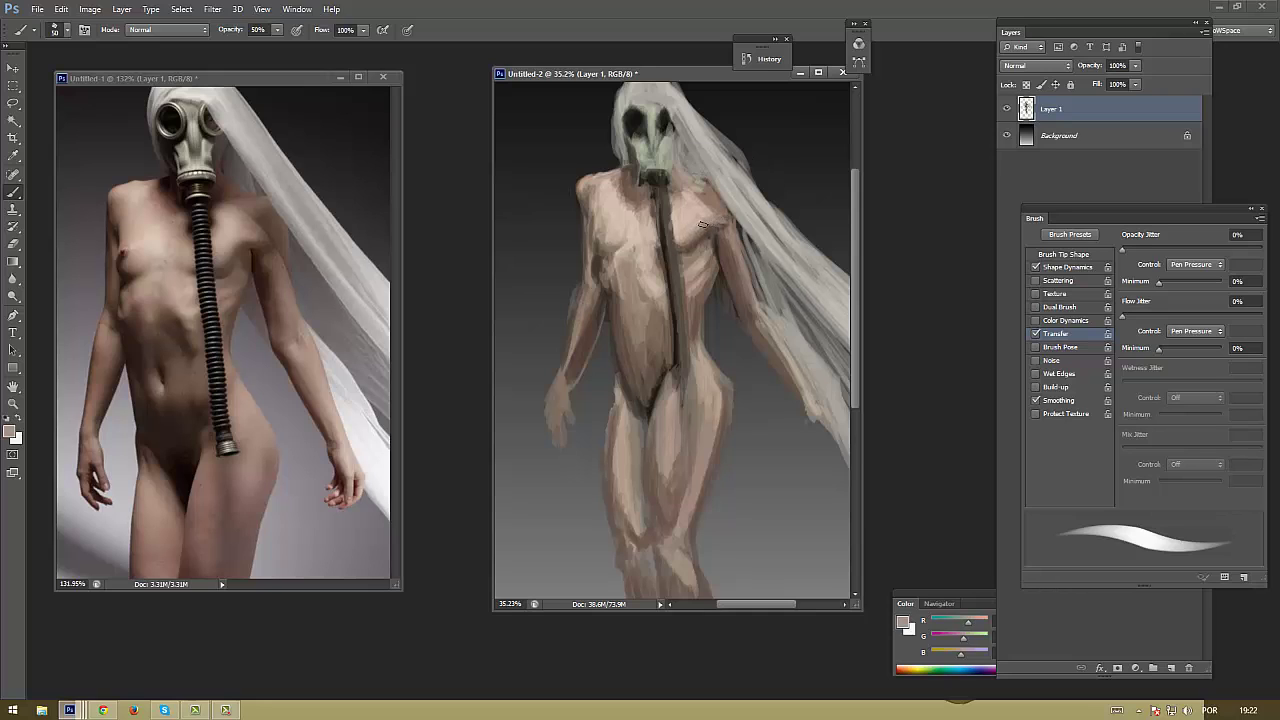
alt+click(703, 222)
alt+click(686, 243)
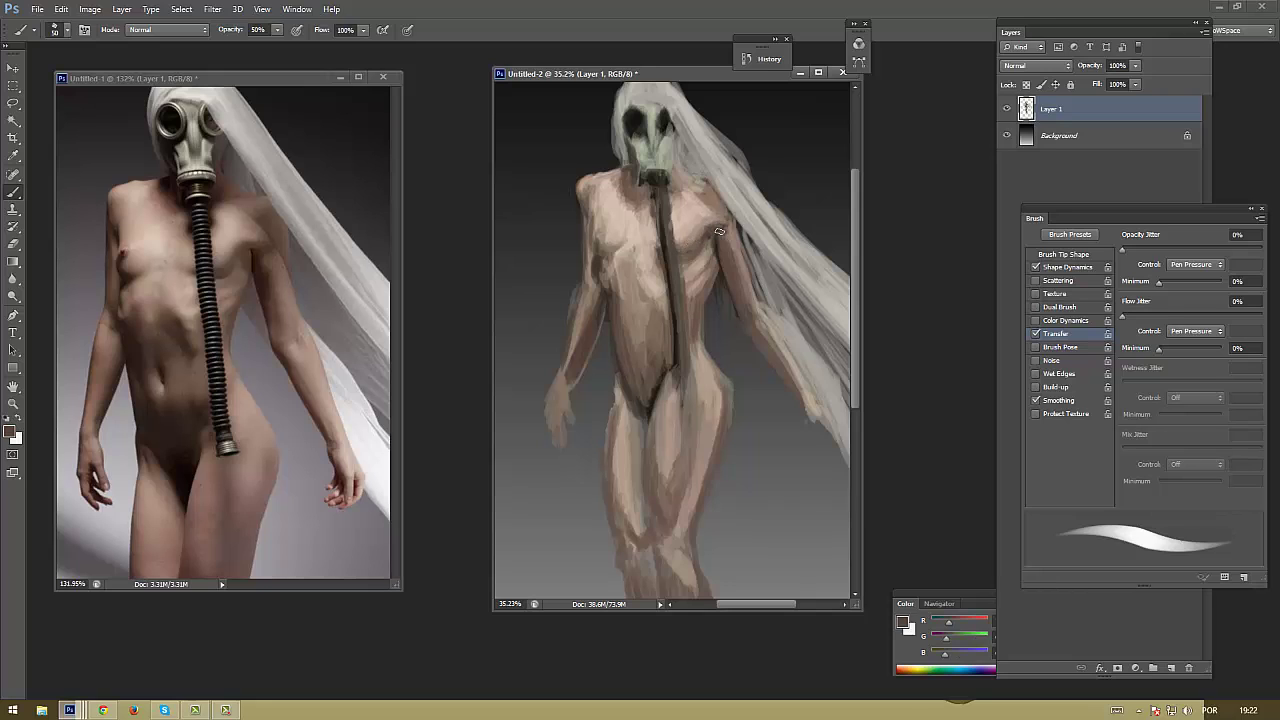
alt+click(729, 235)
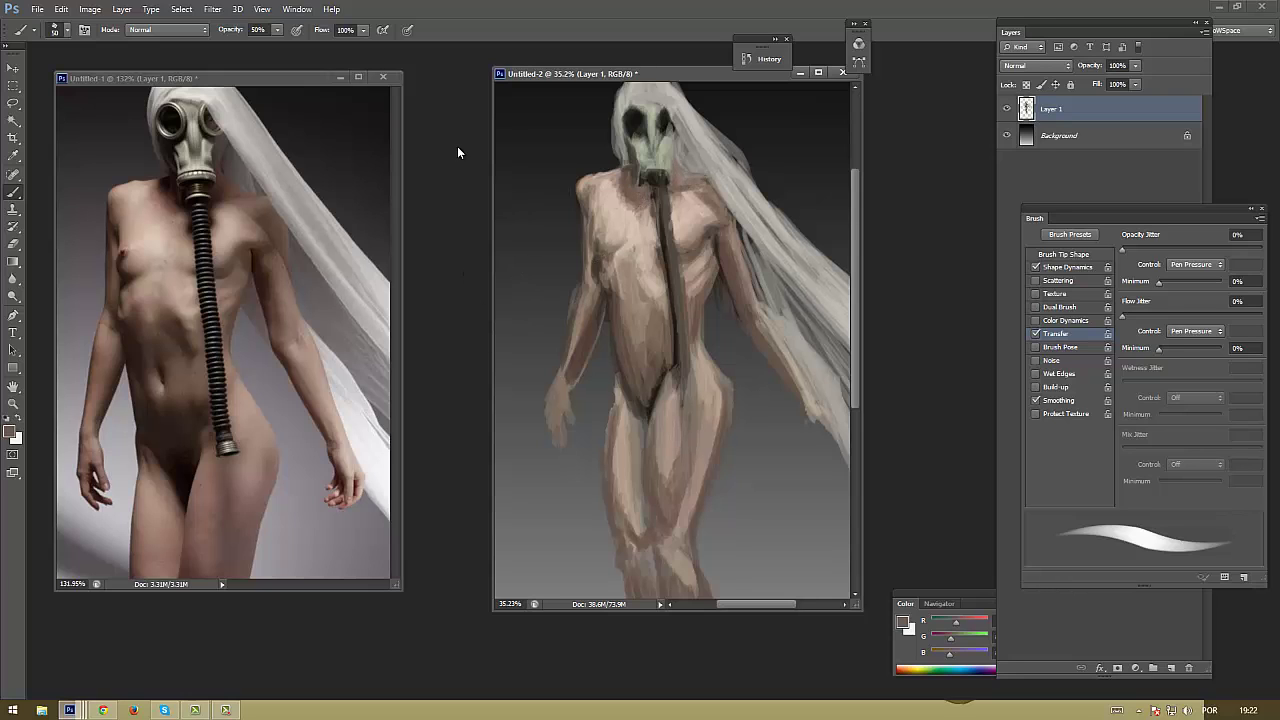
click(11, 432)
drag(640, 150, 430, 377)
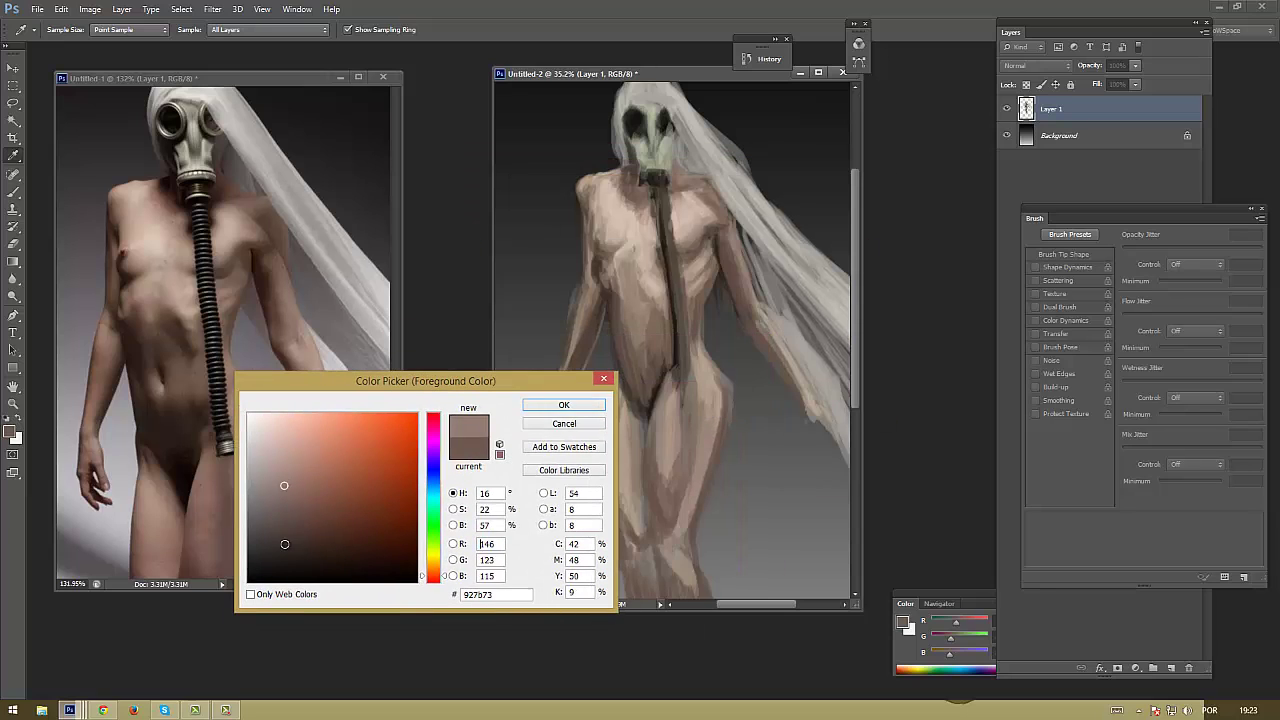
Choose a darker brown and sample beige and darker skin tones from the shoulder
click(285, 544)
click(564, 404)
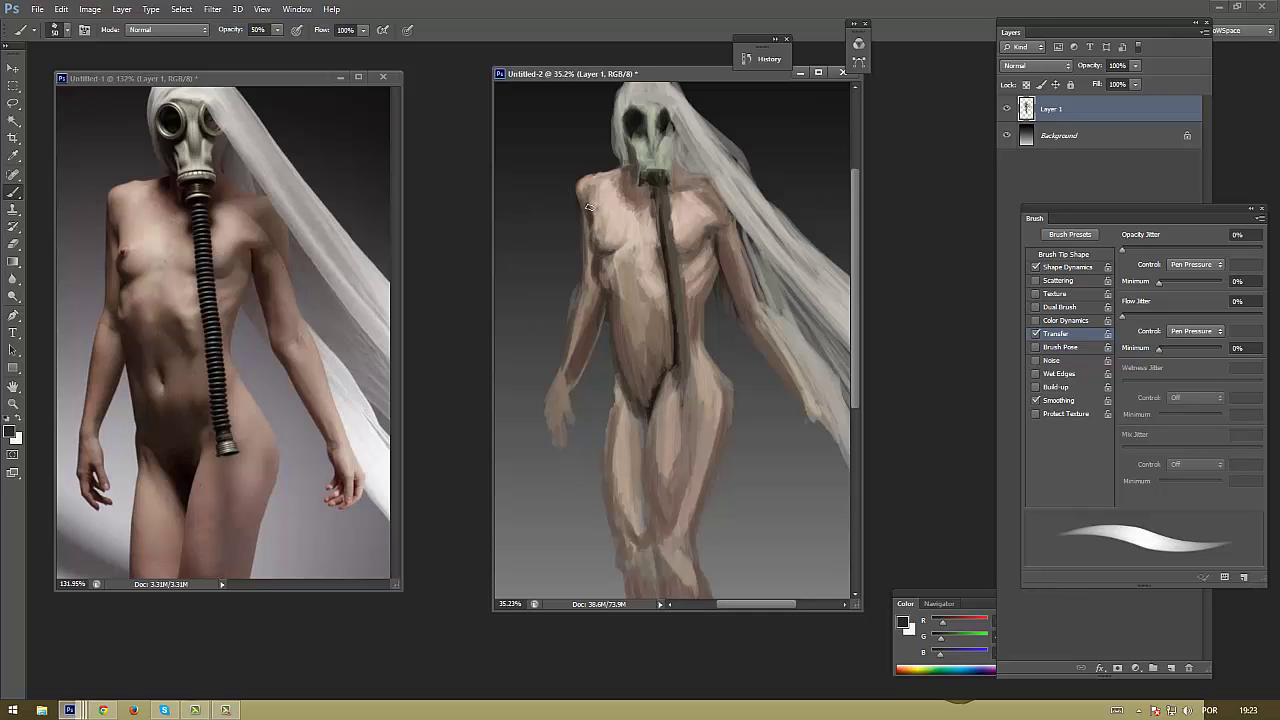
alt+click(588, 280)
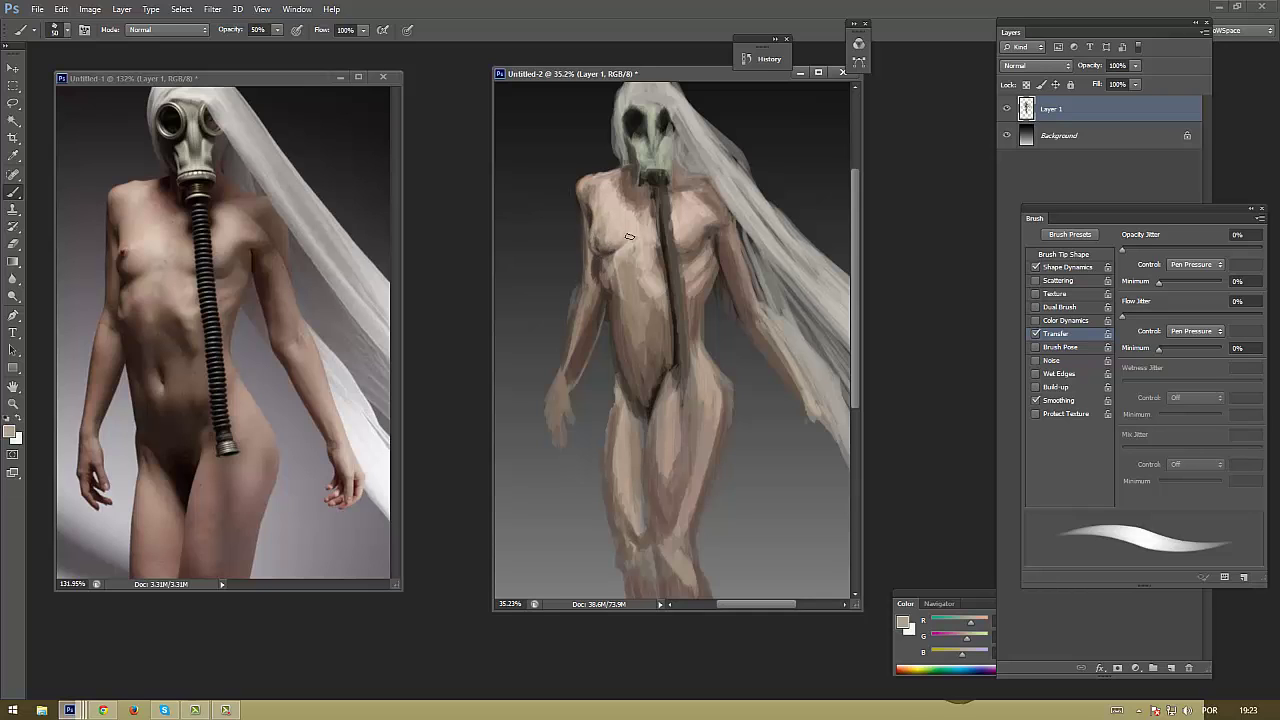
key(d)
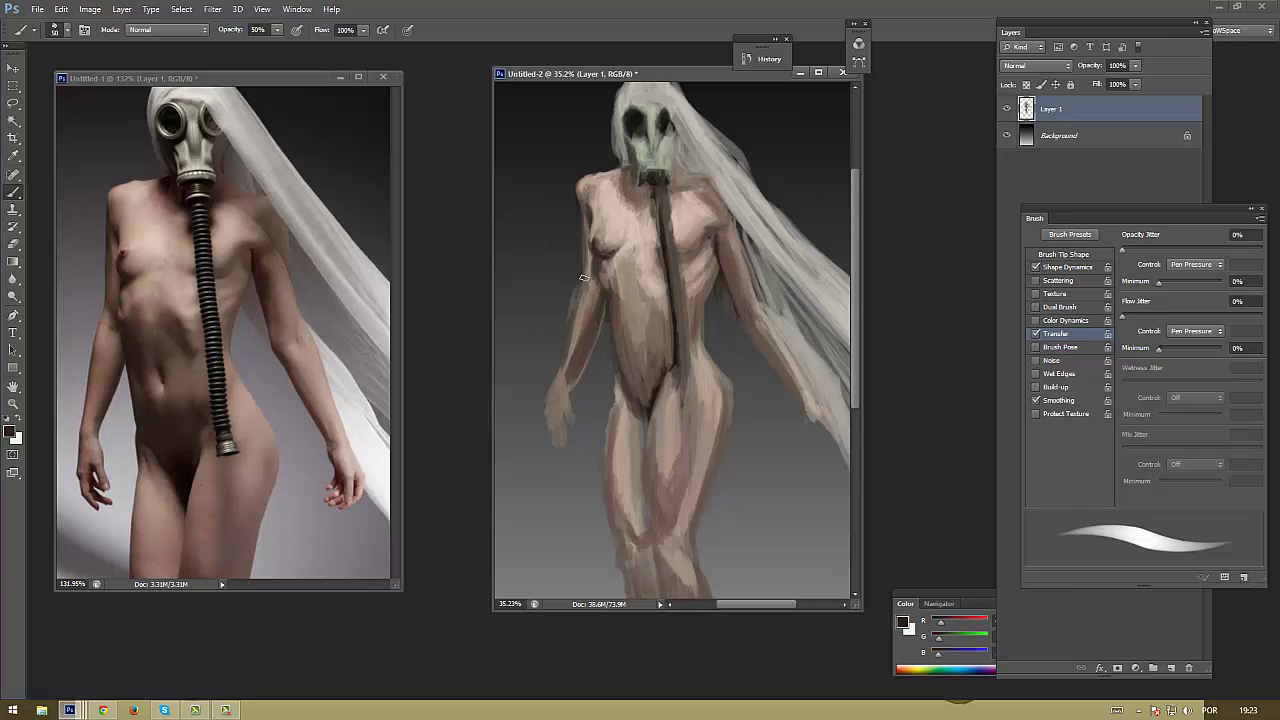
alt+click(592, 266)
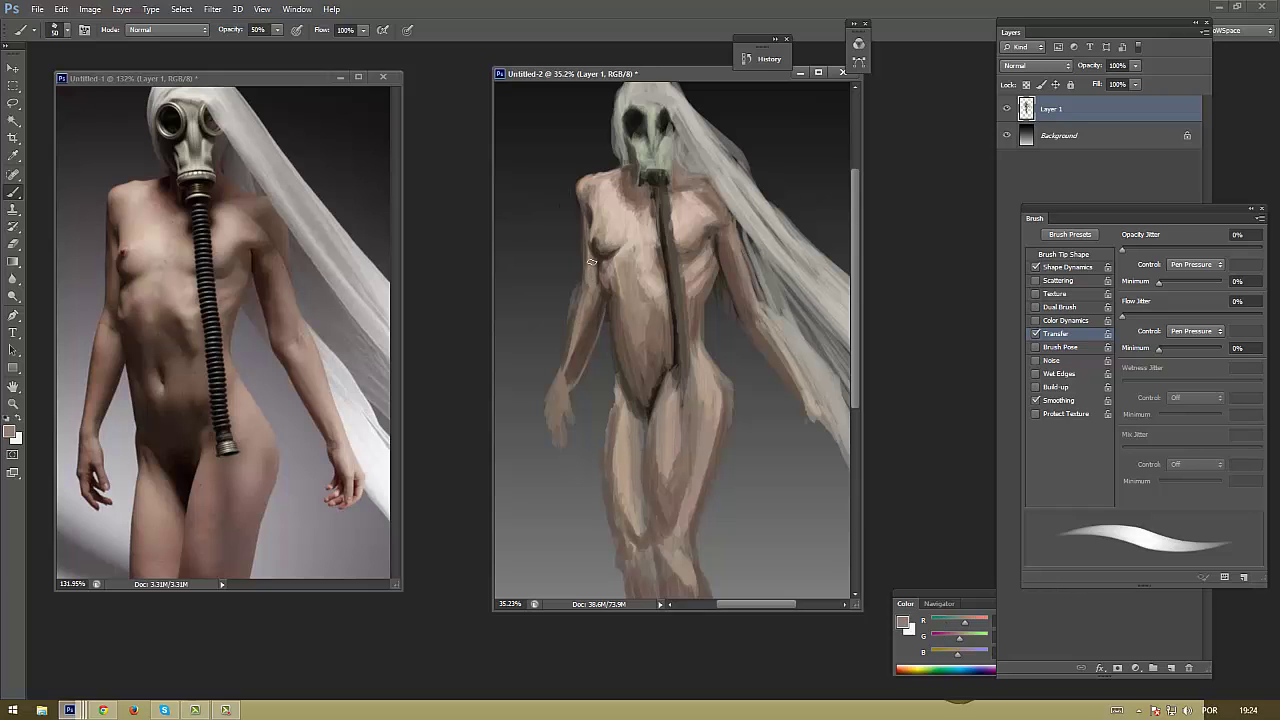
alt+click(580, 205)
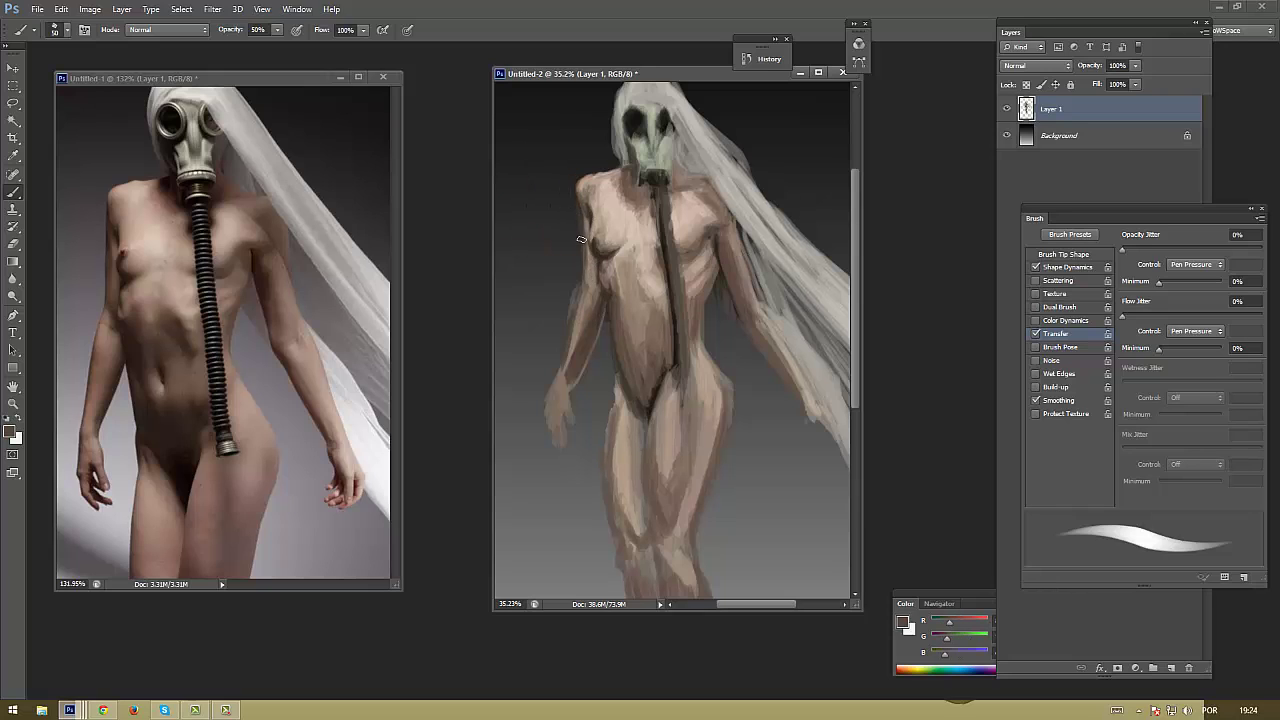
alt+click(583, 270)
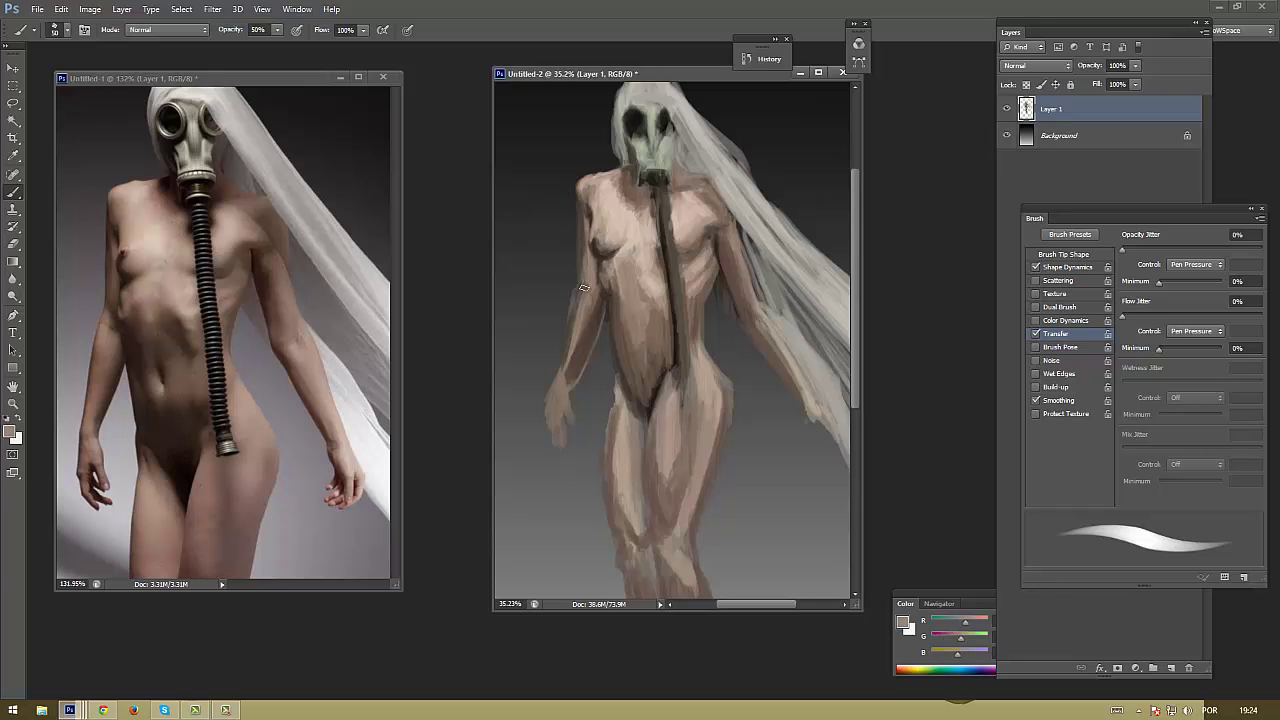
alt+click(739, 268)
alt+click(590, 216)
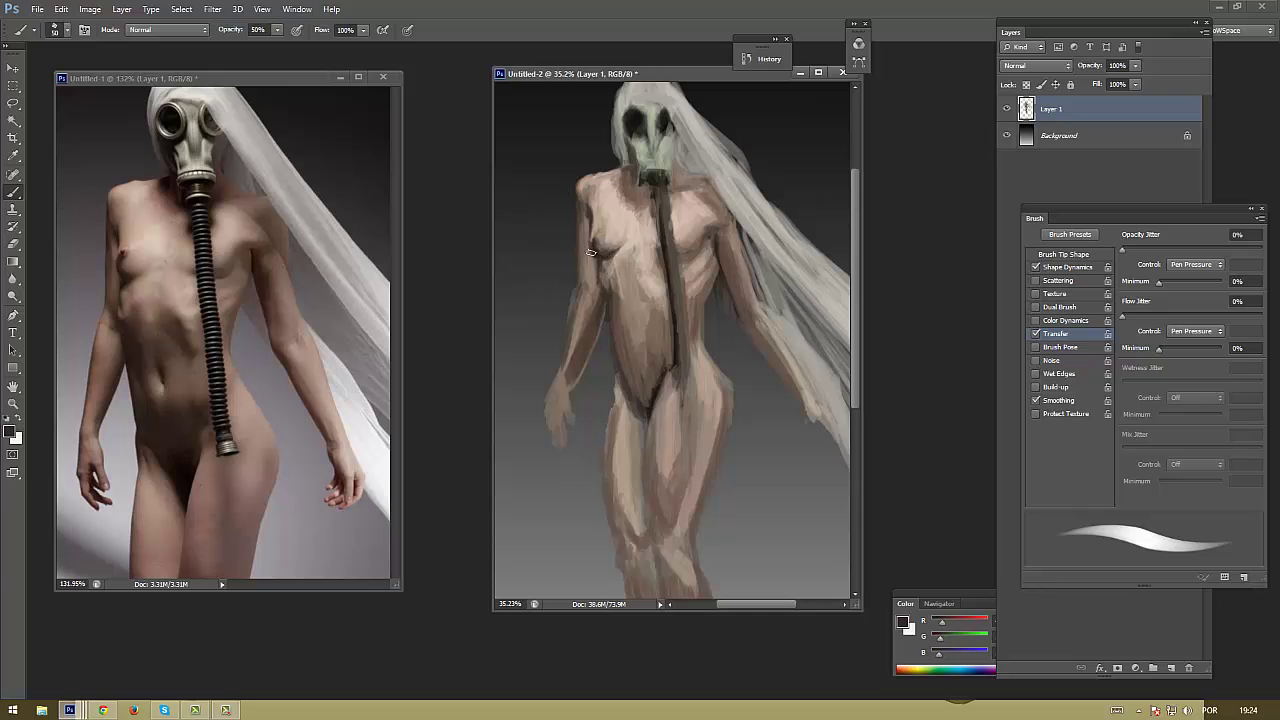
Shade the breast and ribcage with darker strokes, then sample nearby tan tones
drag(590, 253, 596, 243)
drag(652, 275, 644, 288)
alt+click(660, 287)
alt+click(648, 283)
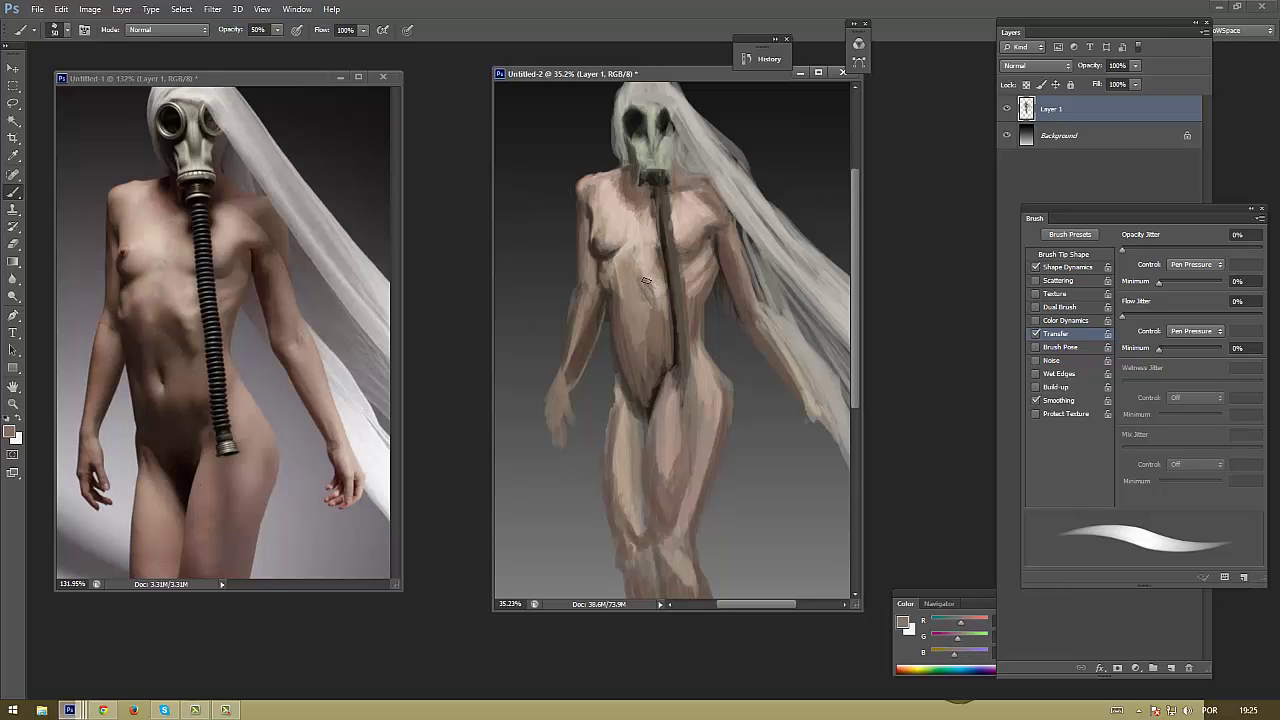
alt+click(649, 298)
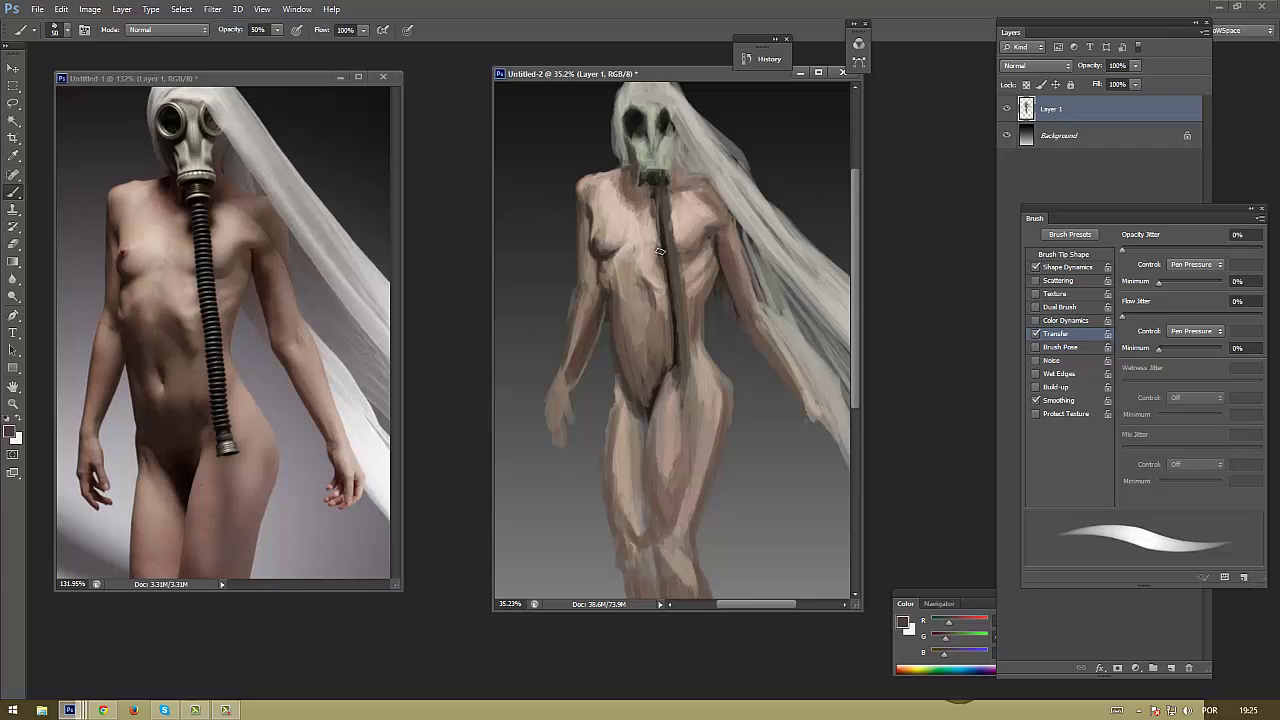
Sample arm tones and paint a dark shadow down the figure's right arm
alt+click(713, 279)
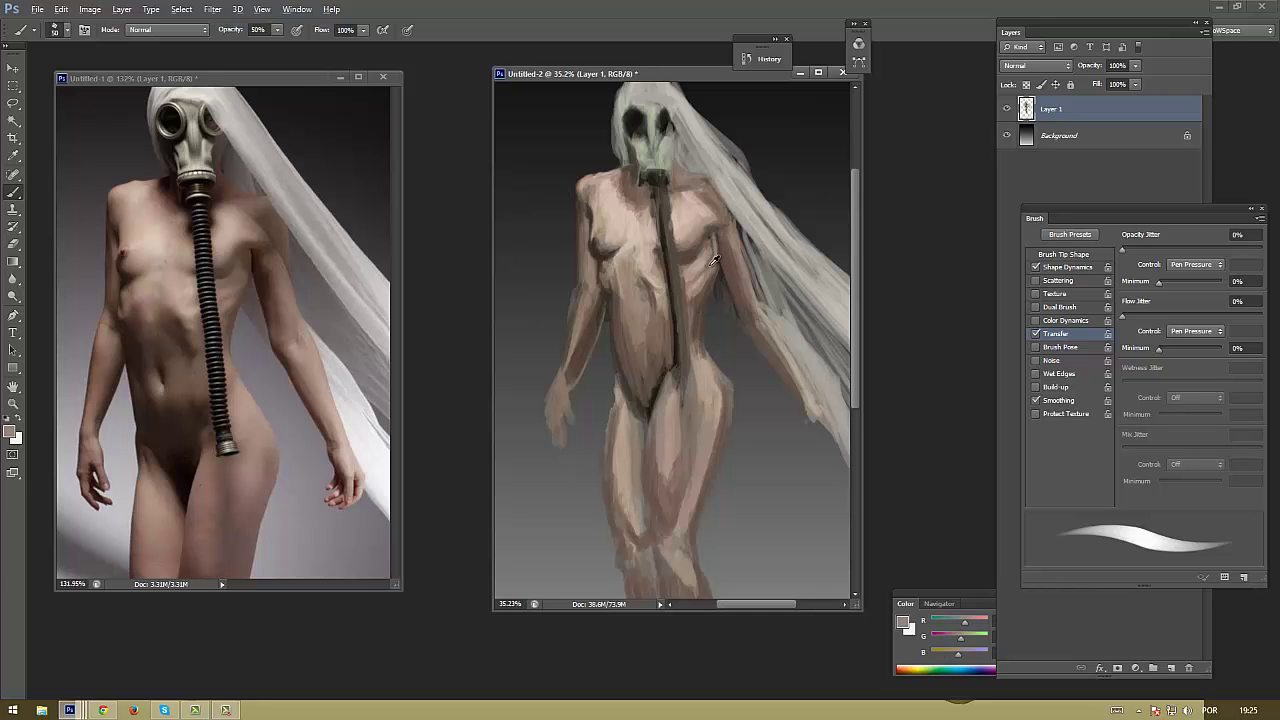
alt+click(714, 262)
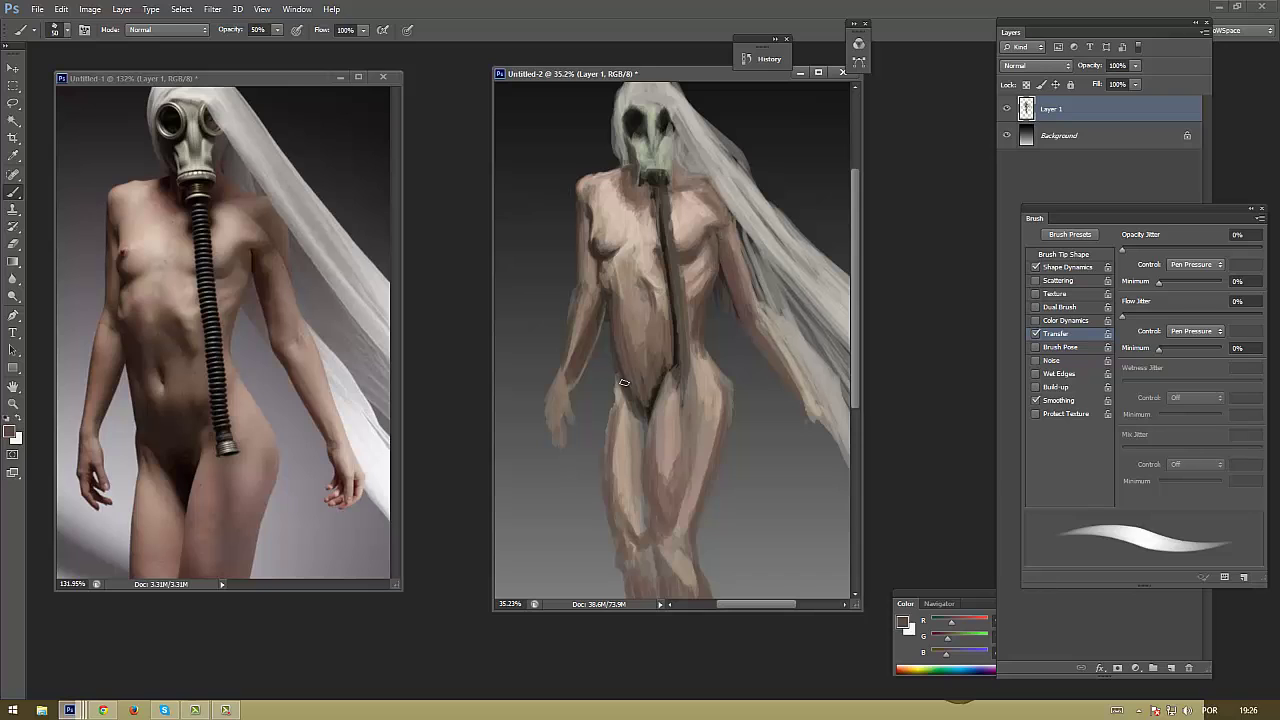
alt+click(702, 205)
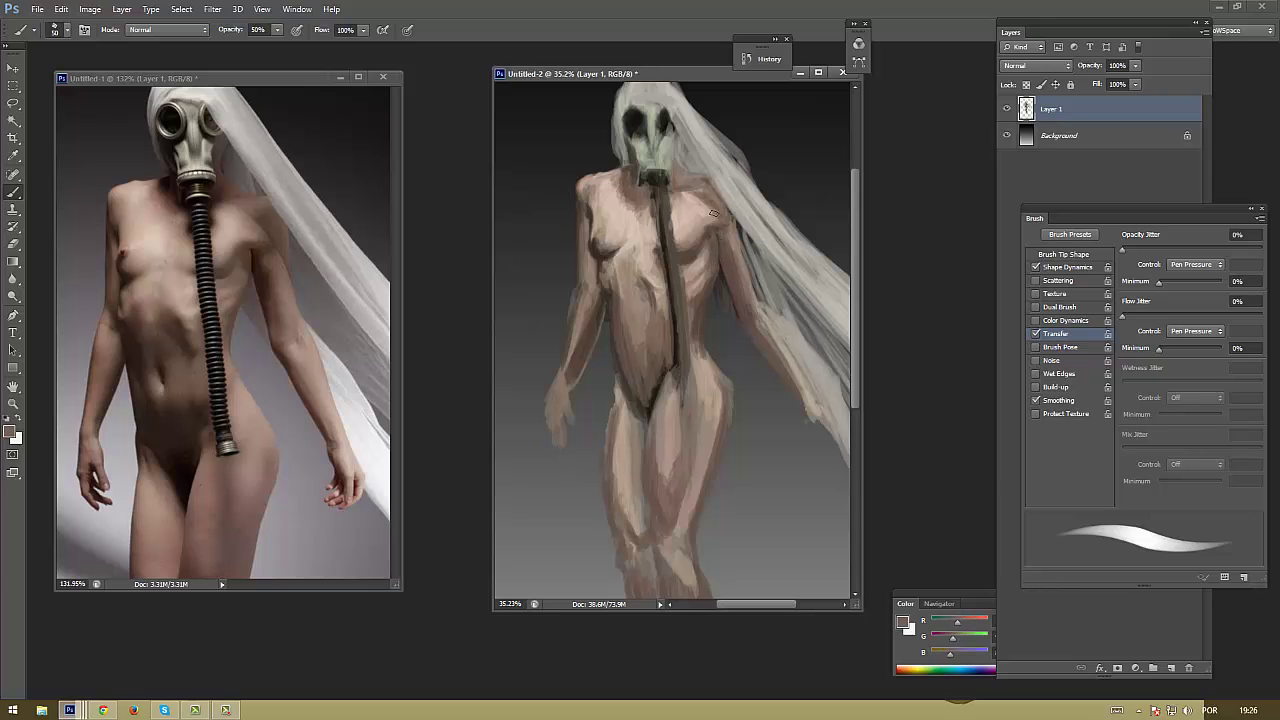
alt+click(740, 262)
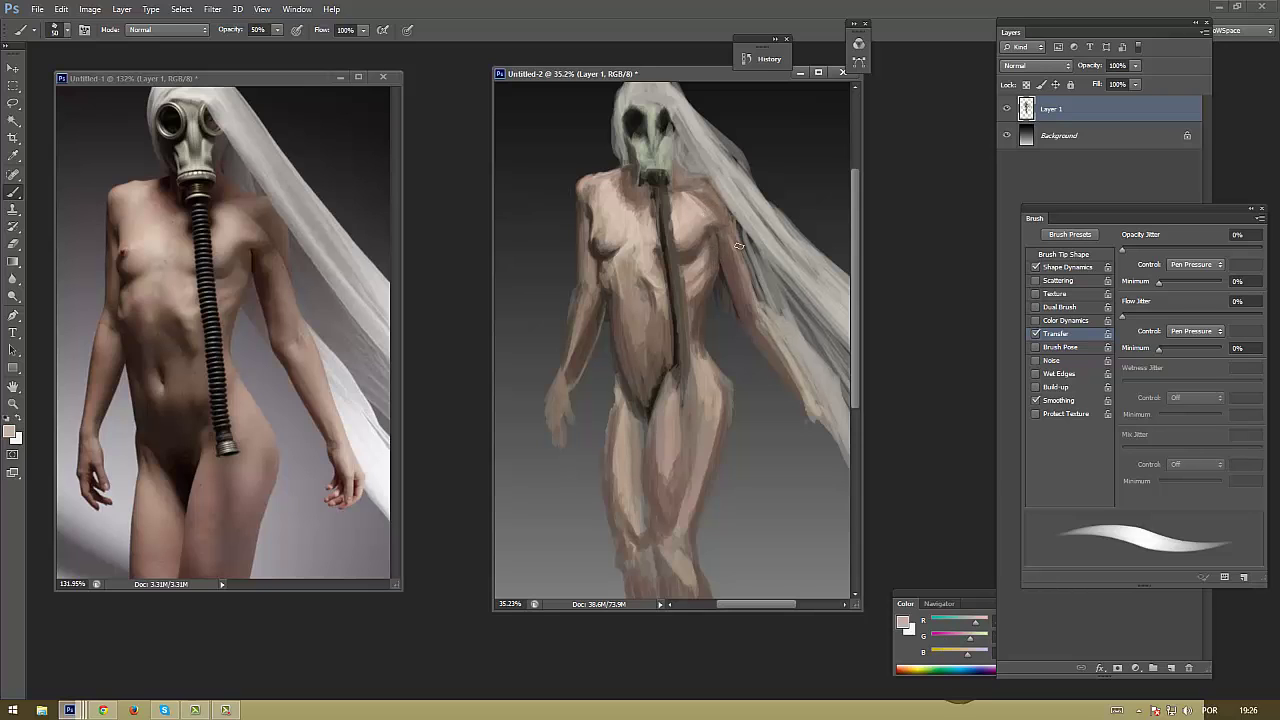
alt+click(745, 301)
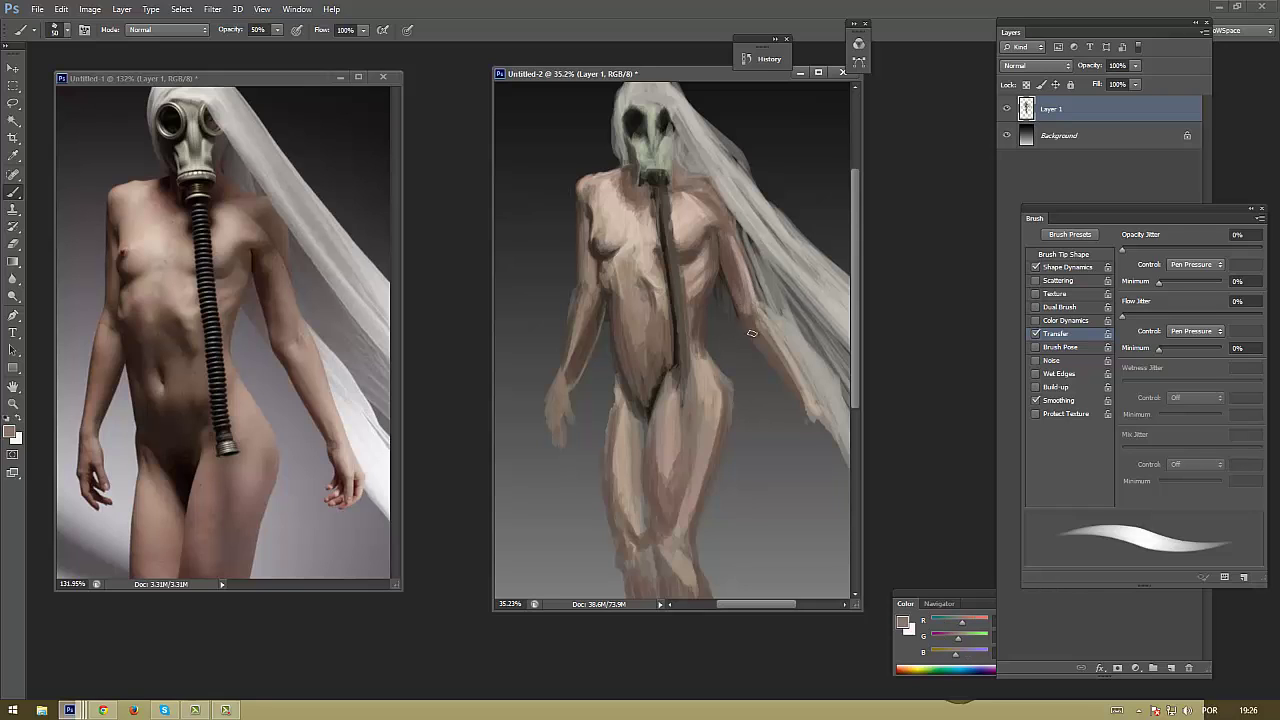
alt+click(736, 281)
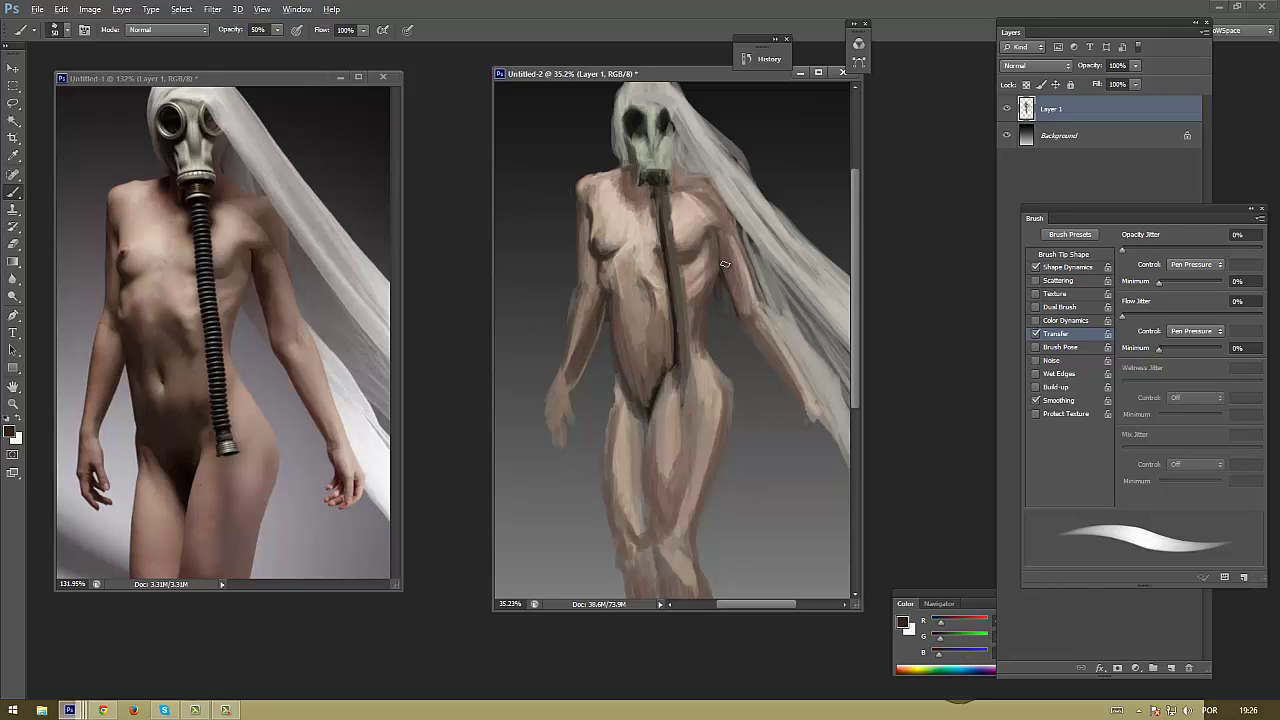
drag(731, 287, 795, 394)
alt+click(708, 267)
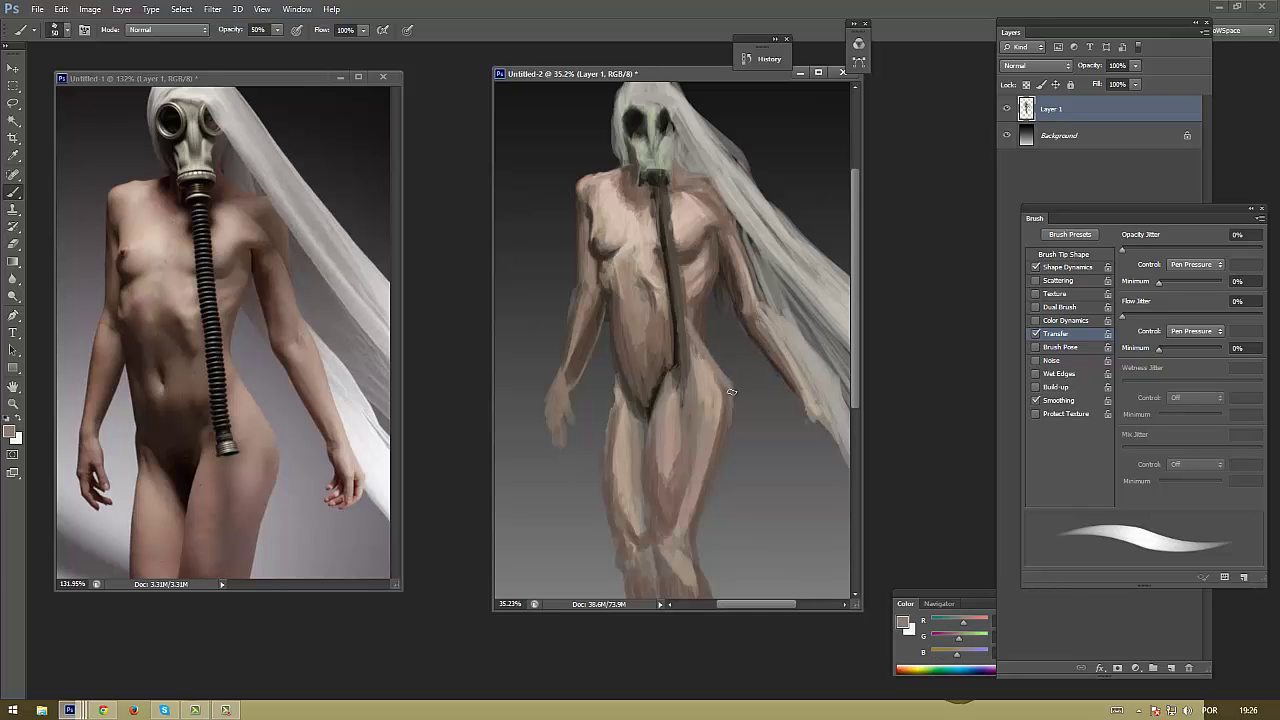
Lighten the right torso, hip and dark hose line with lighter skin tones
drag(692, 336, 727, 440)
alt+click(700, 286)
alt+click(694, 263)
drag(673, 298, 664, 366)
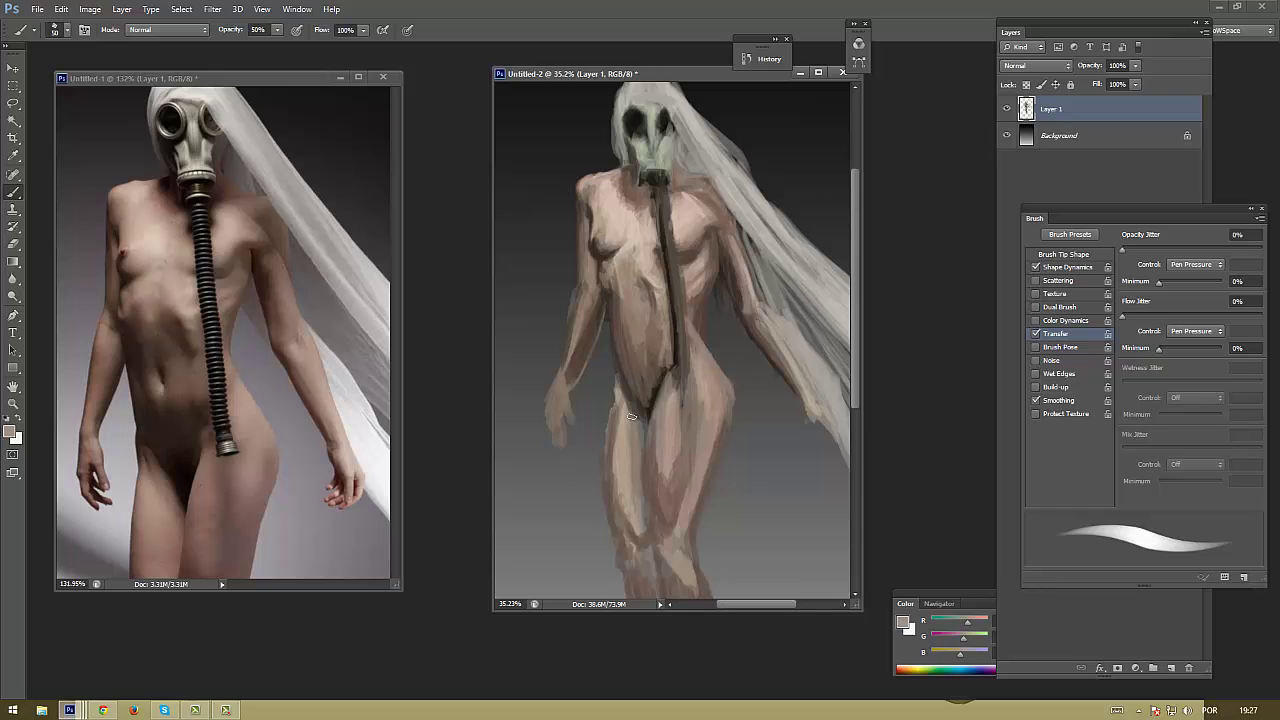
alt+click(628, 280)
alt+click(652, 299)
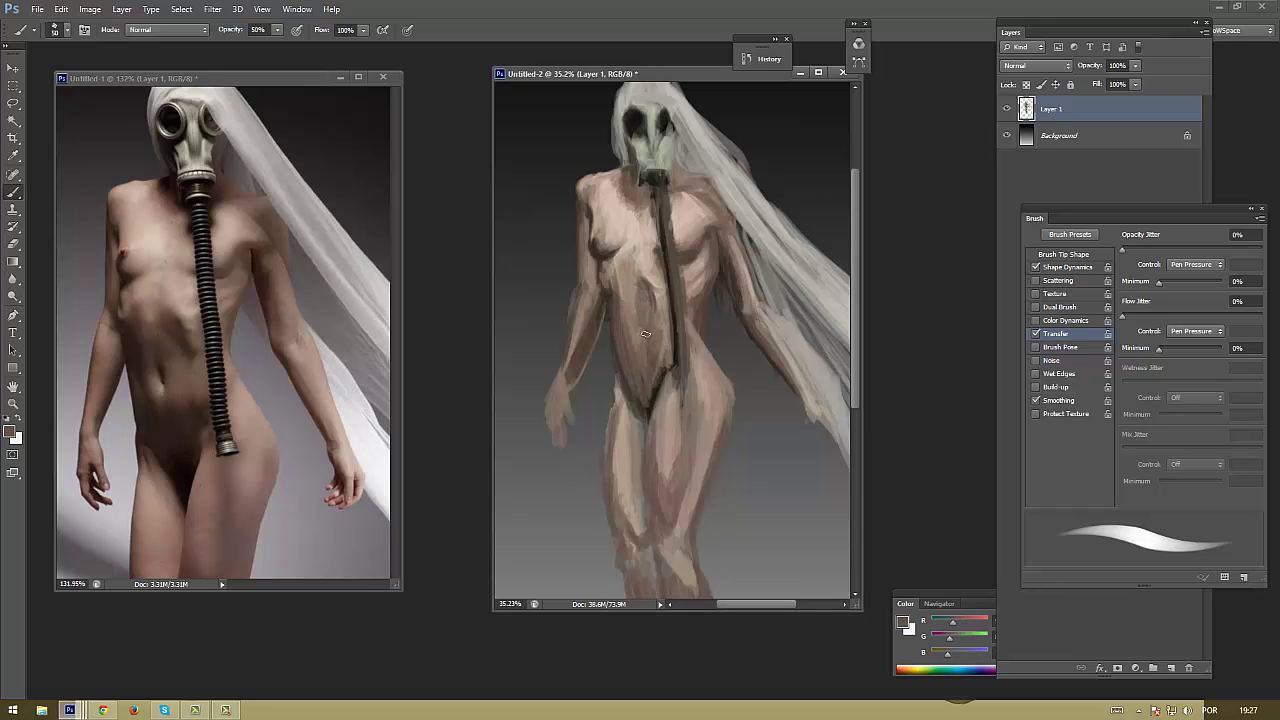
Repaint the left arm with lighter strokes, then flip painting and reference horizontally
alt+click(598, 300)
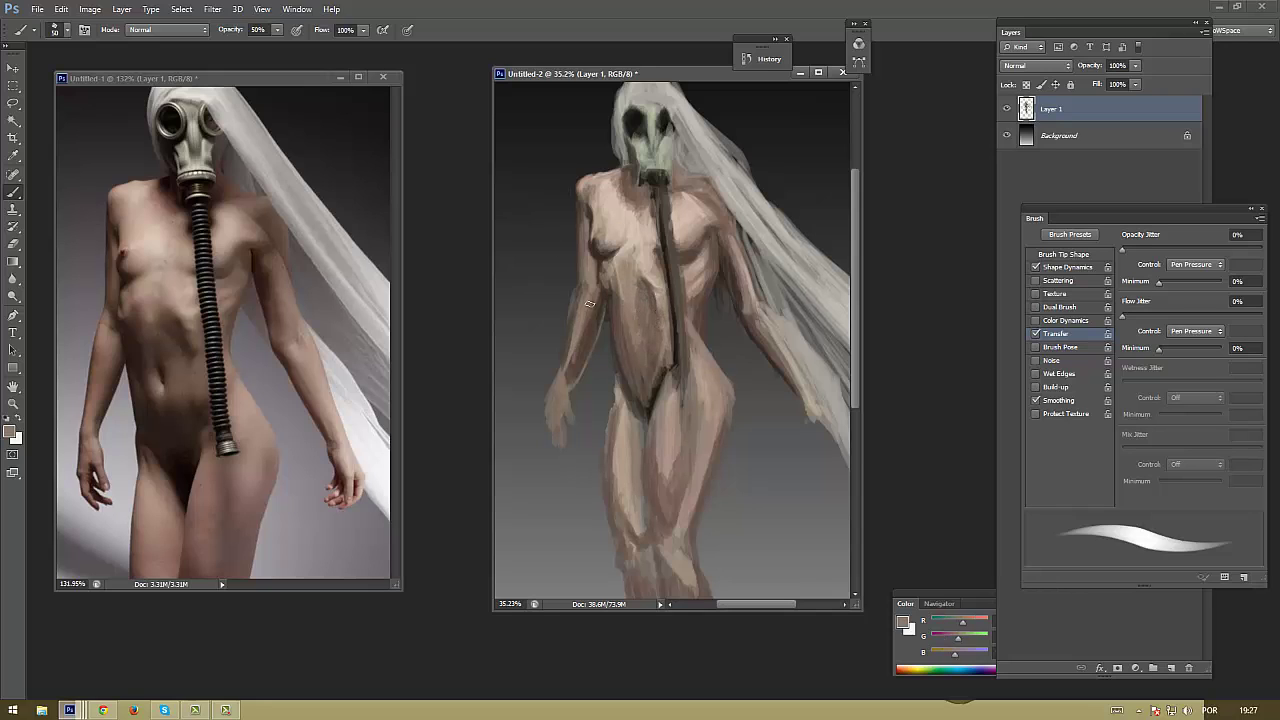
drag(588, 350, 583, 311)
alt+click(601, 292)
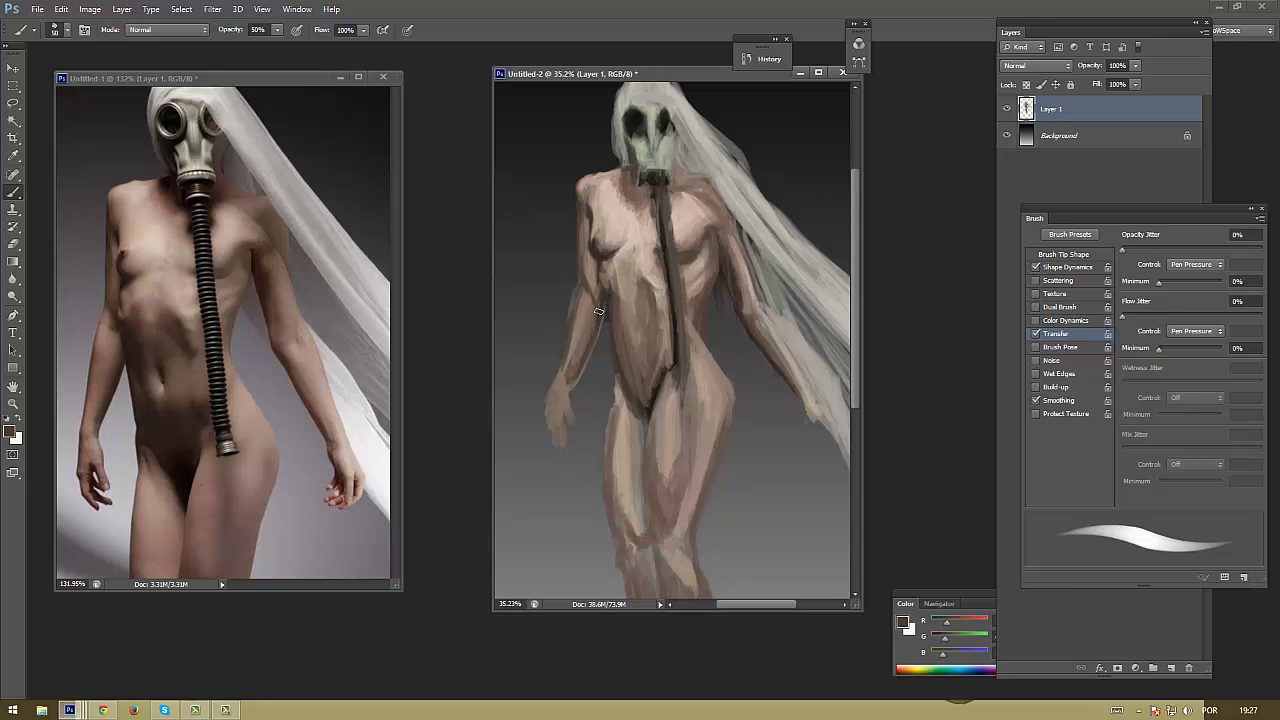
alt+click(601, 298)
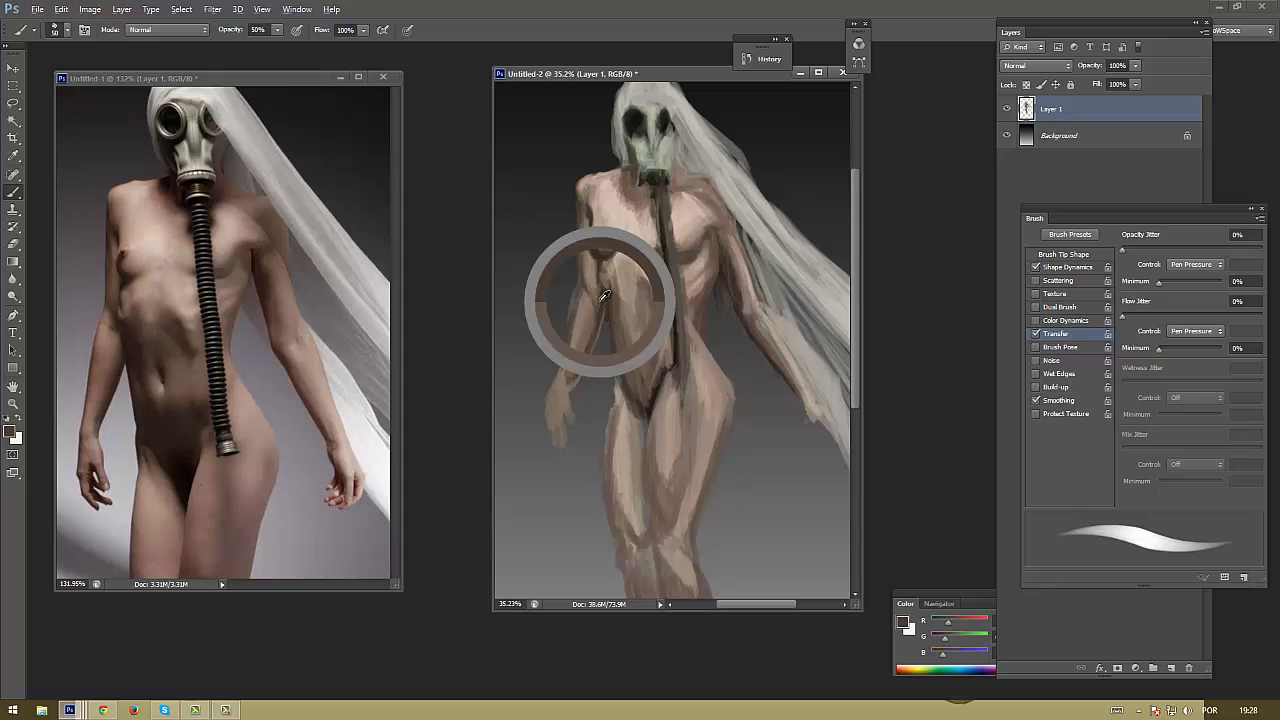
mouse_move(580, 336)
mouse_down()
mouse_move(578, 292)
mouse_move(582, 345)
mouse_move(563, 410)
mouse_up()
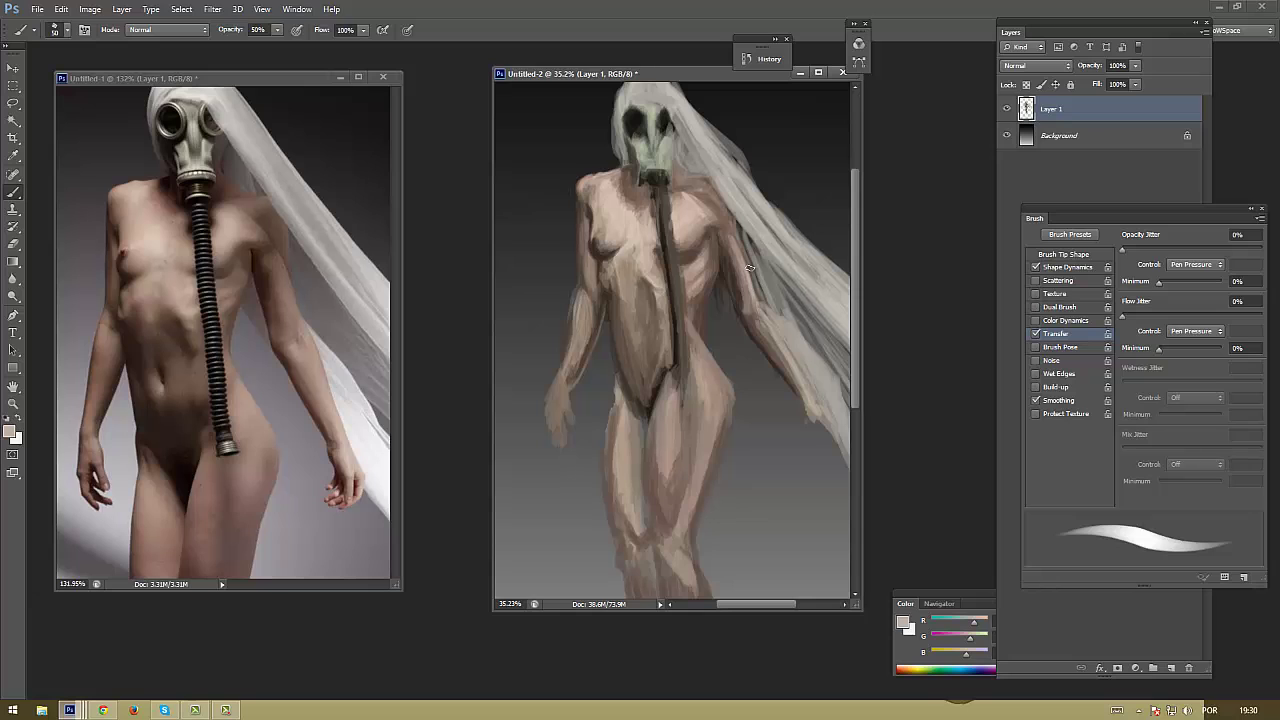
key(h)
key(h)
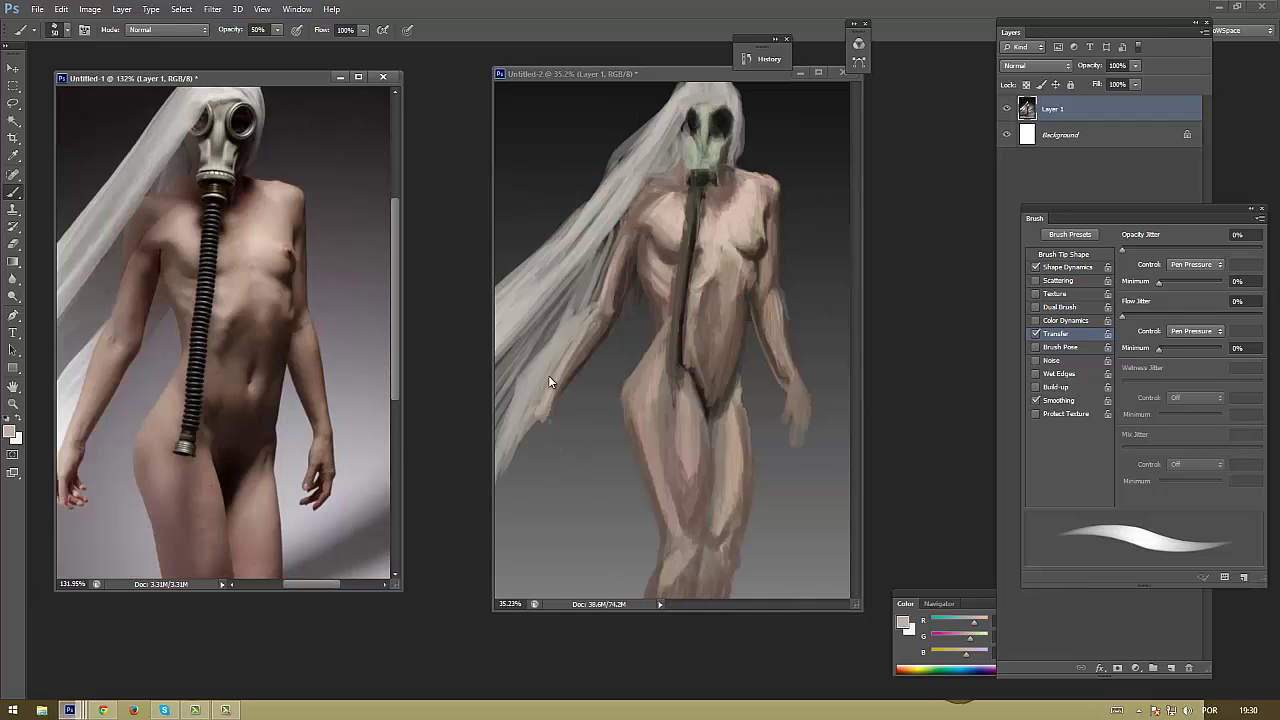
Sample warm skin and pink-beige tones from shoulder and arm, ending on a near-black
click(627, 276)
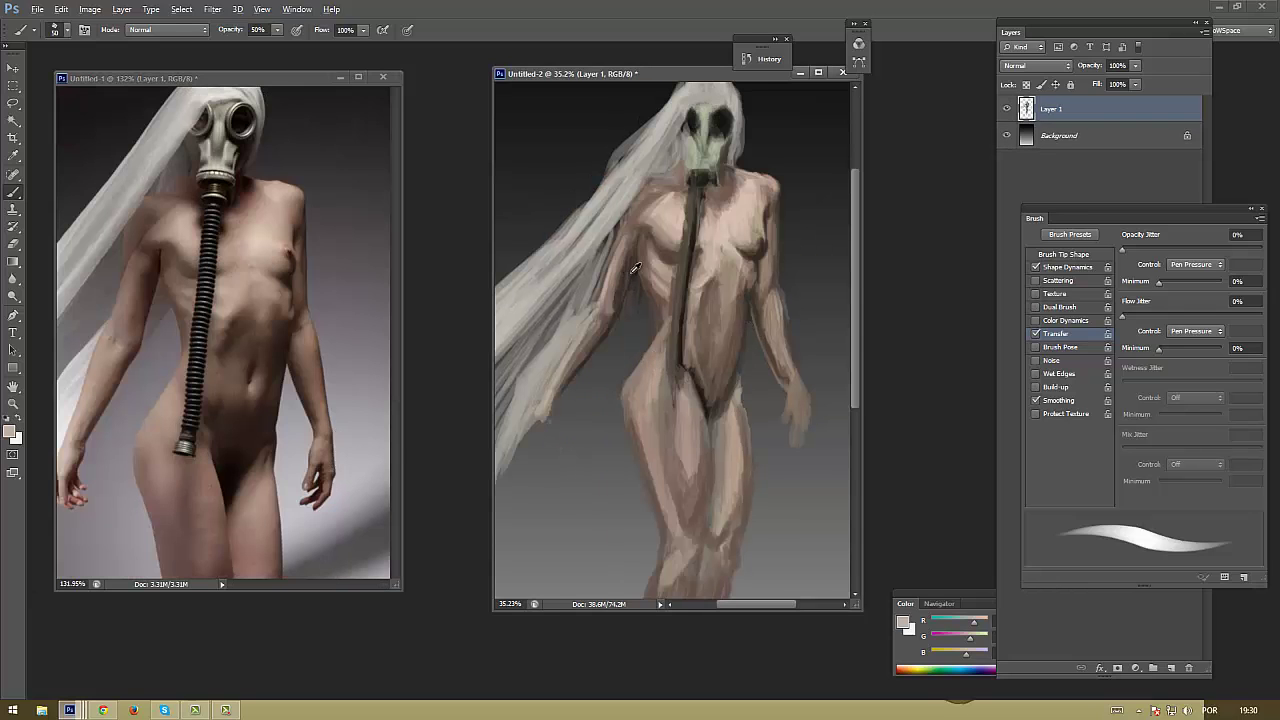
alt+click(625, 208)
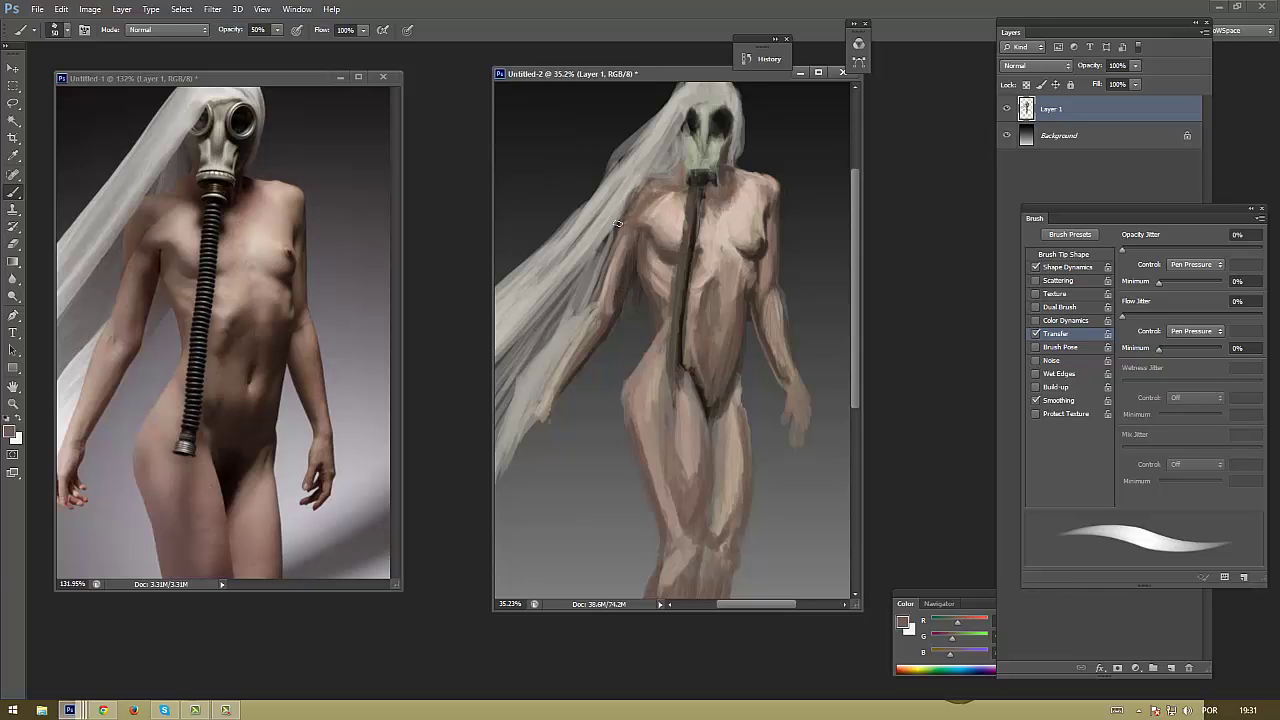
alt+click(672, 194)
alt+click(773, 203)
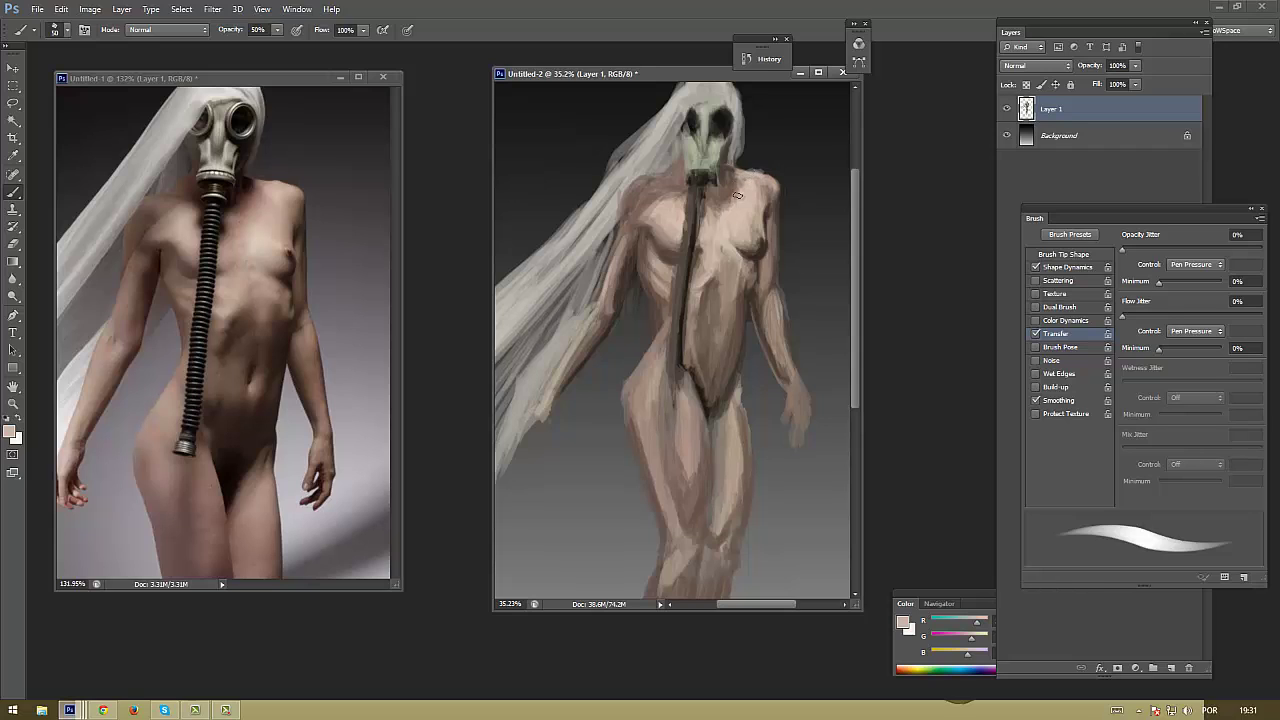
key(alt)
key(alt)
alt+click(748, 294)
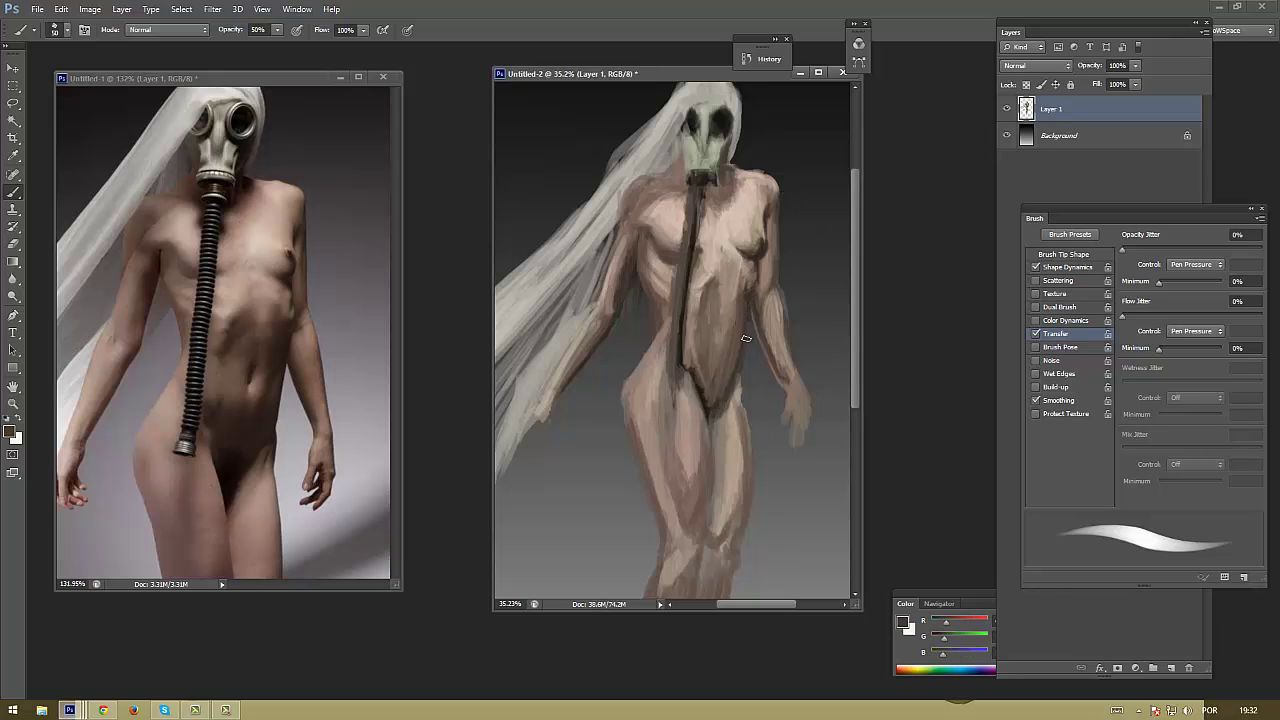
alt+click(692, 369)
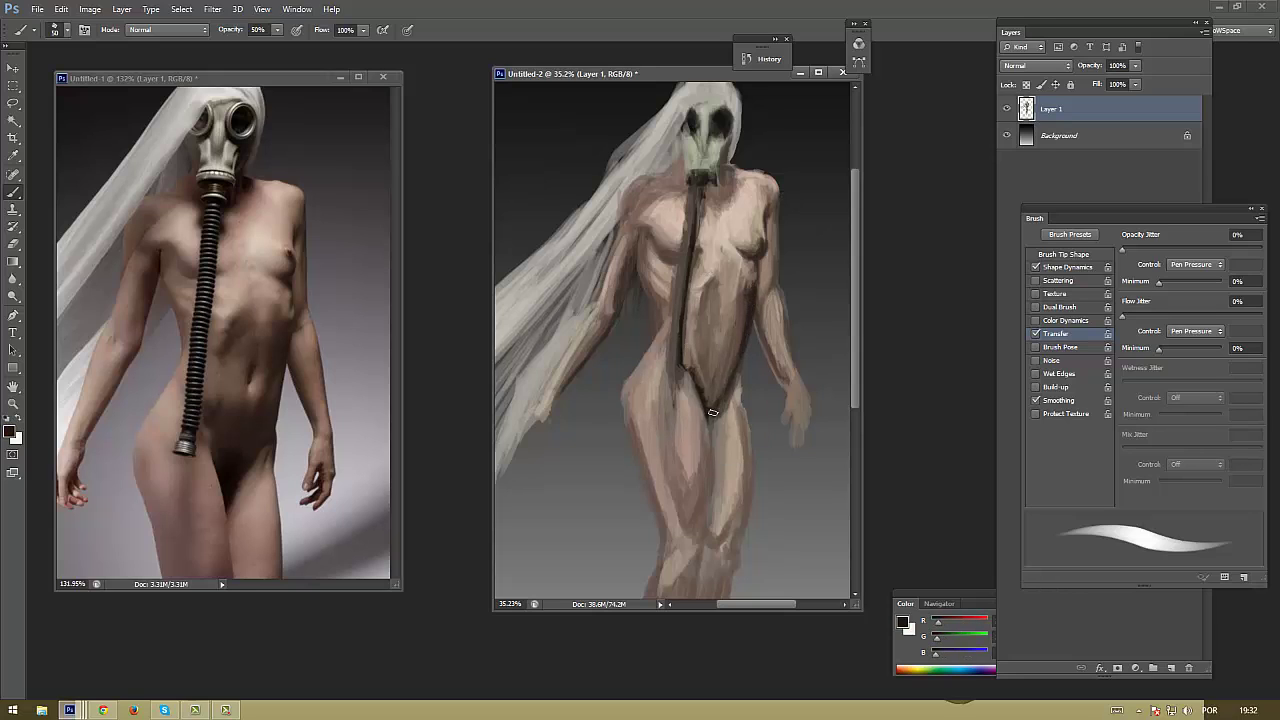
Deepen the dark V between the thighs and refine its upper edges
drag(713, 412, 708, 444)
mouse_move(702, 360)
mouse_down()
mouse_move(728, 372)
mouse_move(703, 377)
mouse_move(722, 352)
mouse_move(706, 382)
mouse_move(734, 362)
mouse_up()
alt+click(742, 337)
alt+click(720, 355)
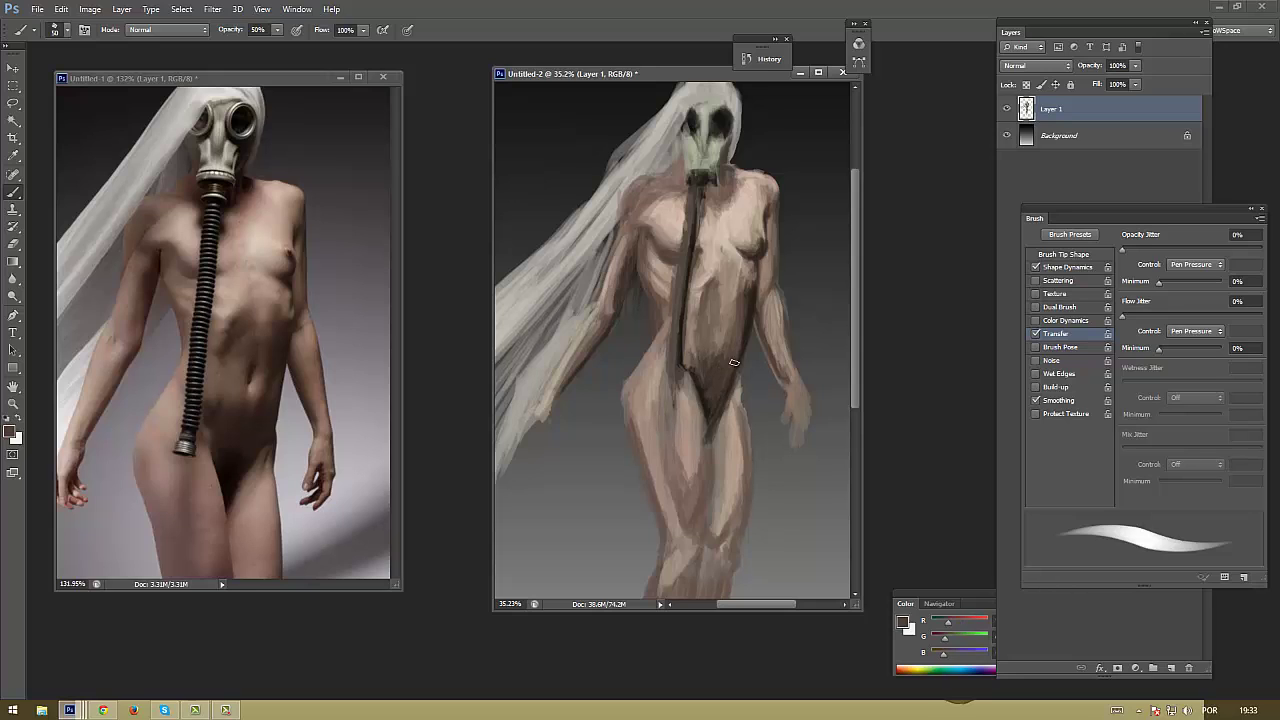
alt+click(733, 356)
Model the belly and right abdomen with darker brown strokes
mouse_move(709, 291)
mouse_down()
mouse_move(706, 314)
mouse_move(736, 322)
mouse_up()
mouse_move(746, 274)
mouse_down()
mouse_move(716, 349)
mouse_move(712, 288)
mouse_move(730, 279)
mouse_move(710, 345)
mouse_up()
alt+click(732, 334)
alt+click(726, 269)
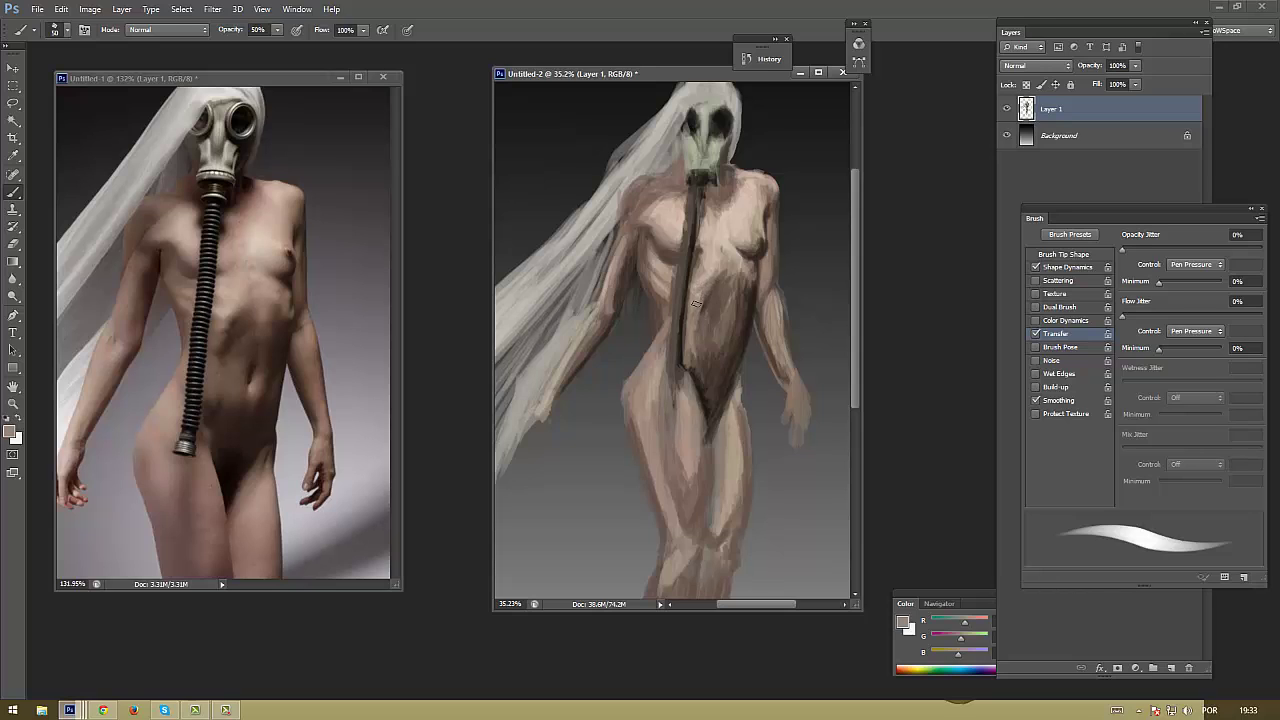
alt+click(702, 302)
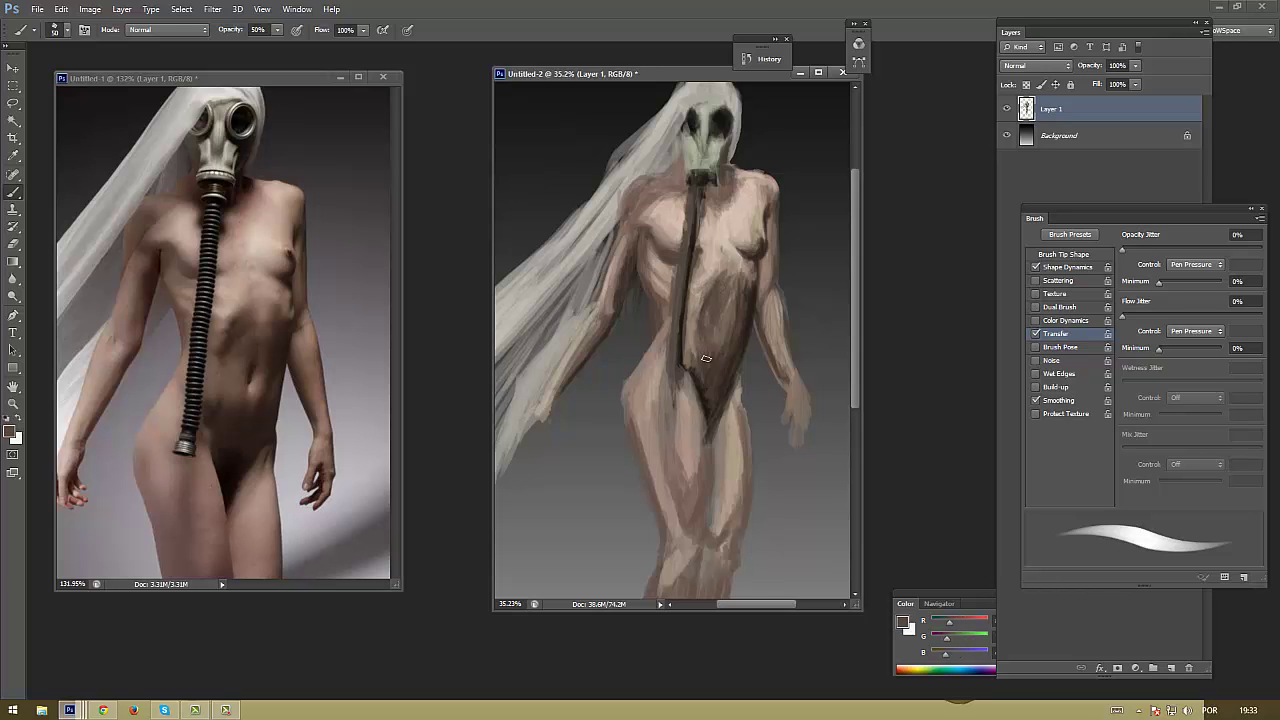
alt+click(728, 337)
Wash a light pinkish-grey over the abdomen with a size-150 brush, then return to 70
alt+click(716, 269)
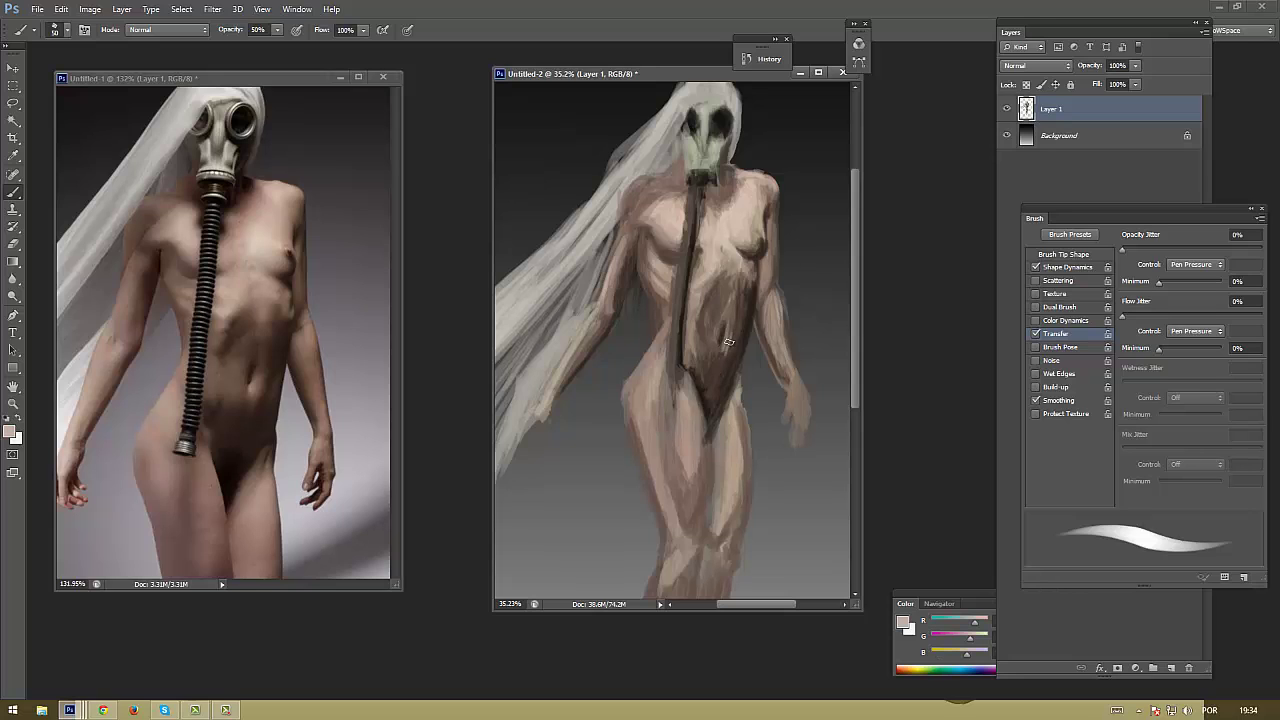
key(bracketright)
key(bracketright)
key(bracketright)
drag(728, 306, 708, 362)
key(bracketleft)
key(bracketleft)
key(bracketleft)
Sample a darker grey-brown tone from the lower torso for further shading
alt+click(675, 392)
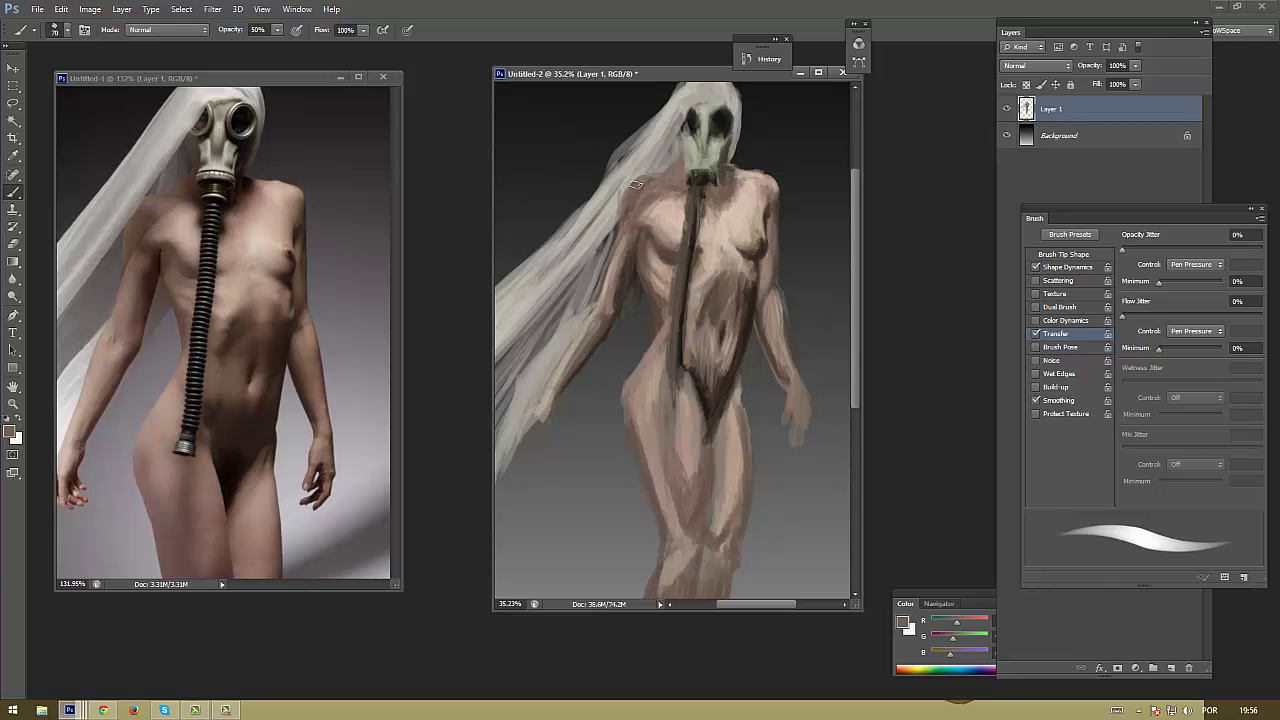
Sample pinkish arm skin, mask-tube grey and dark brown tones from the painting
alt+click(666, 199)
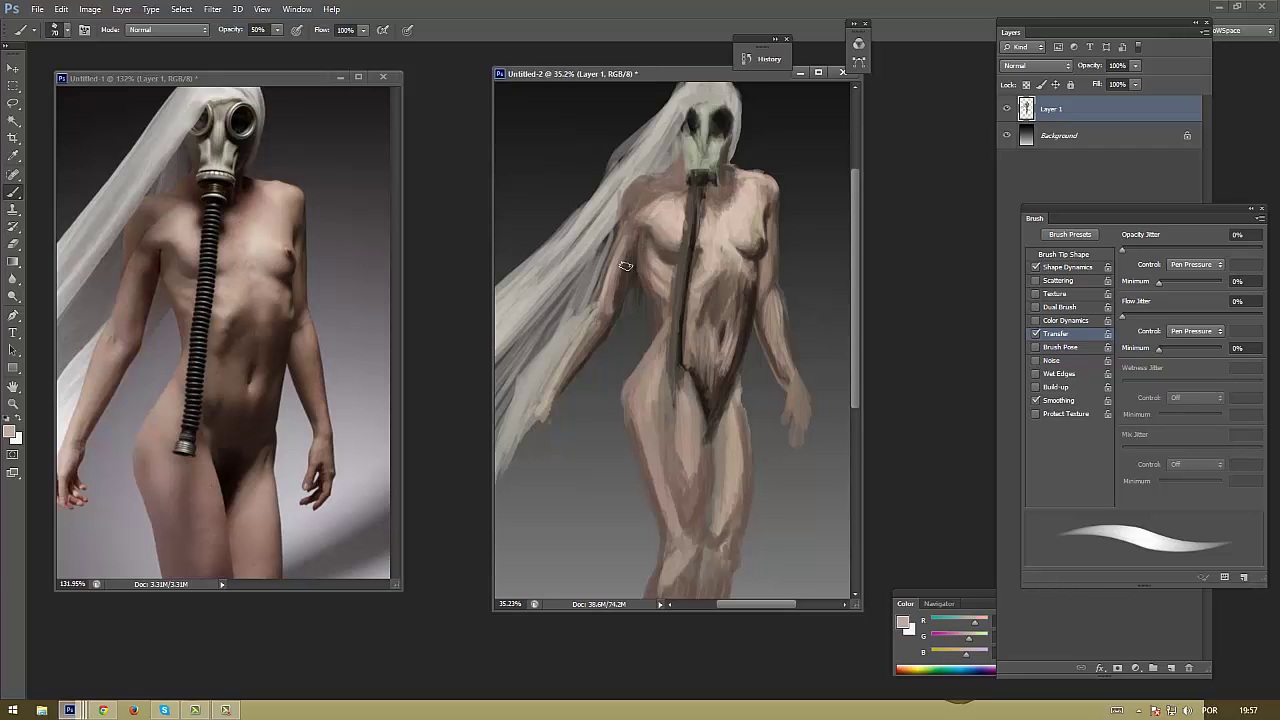
alt+click(617, 267)
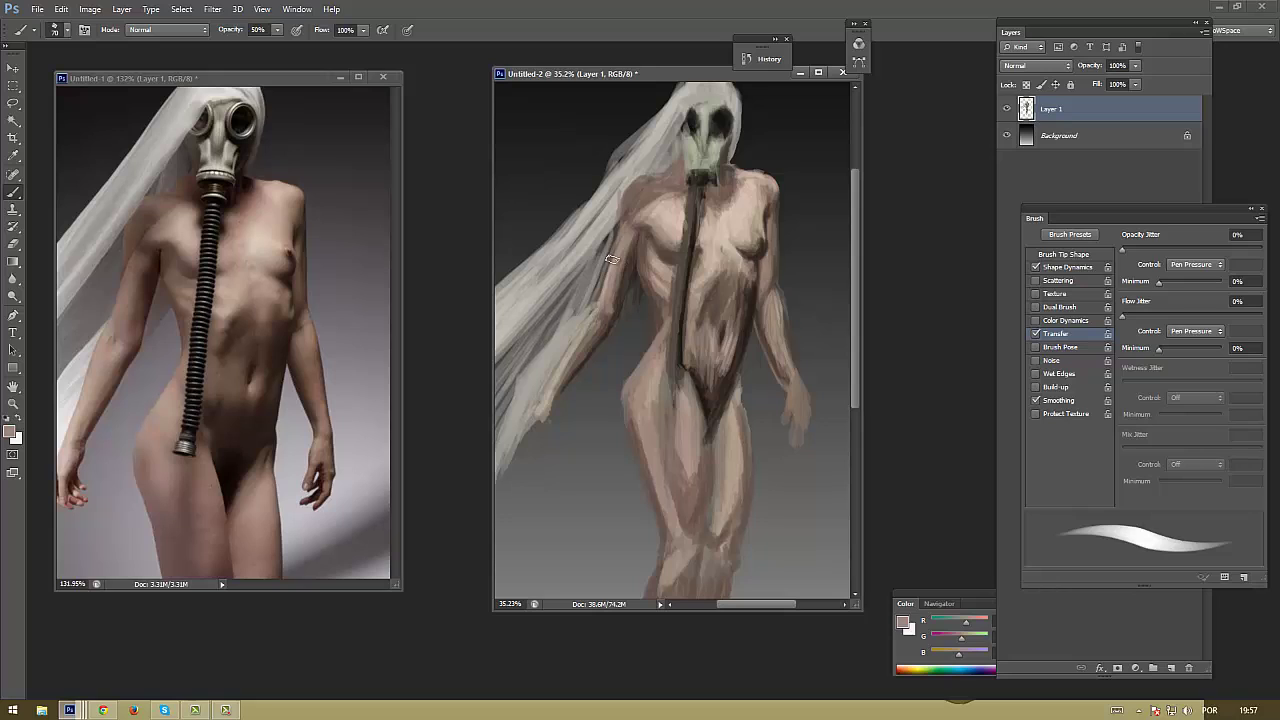
alt+click(684, 322)
alt+click(685, 348)
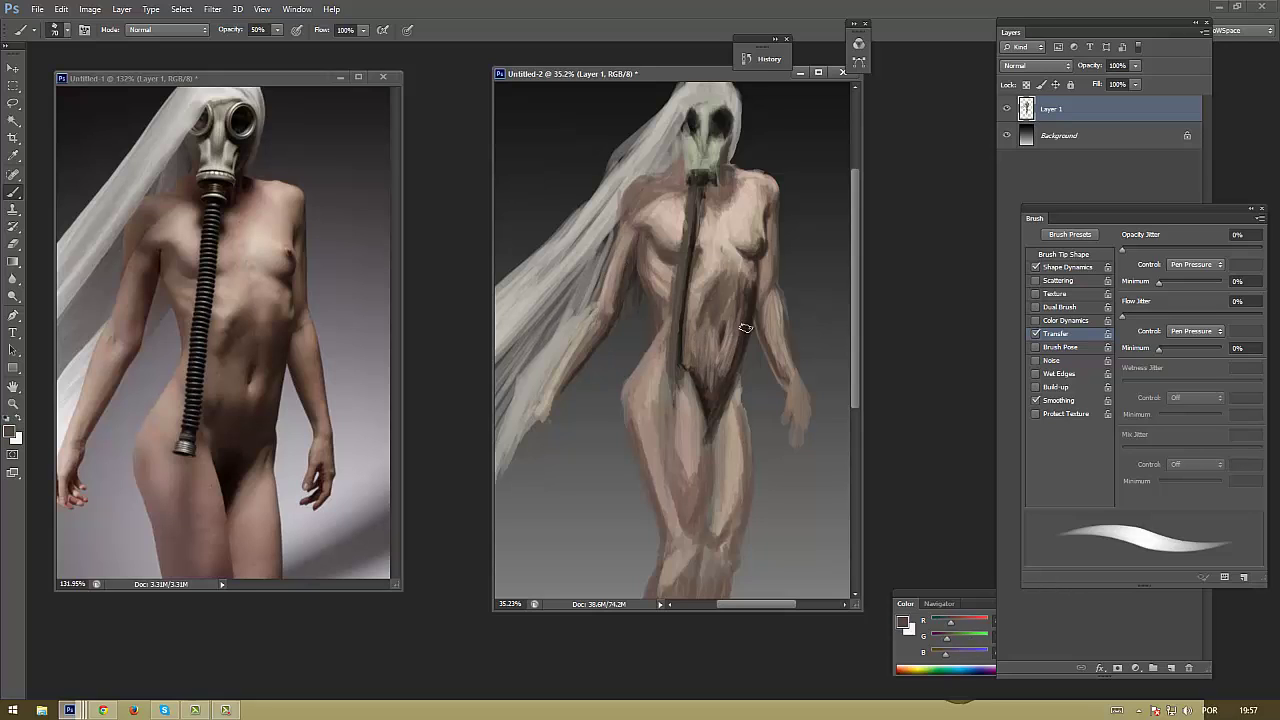
alt+click(736, 374)
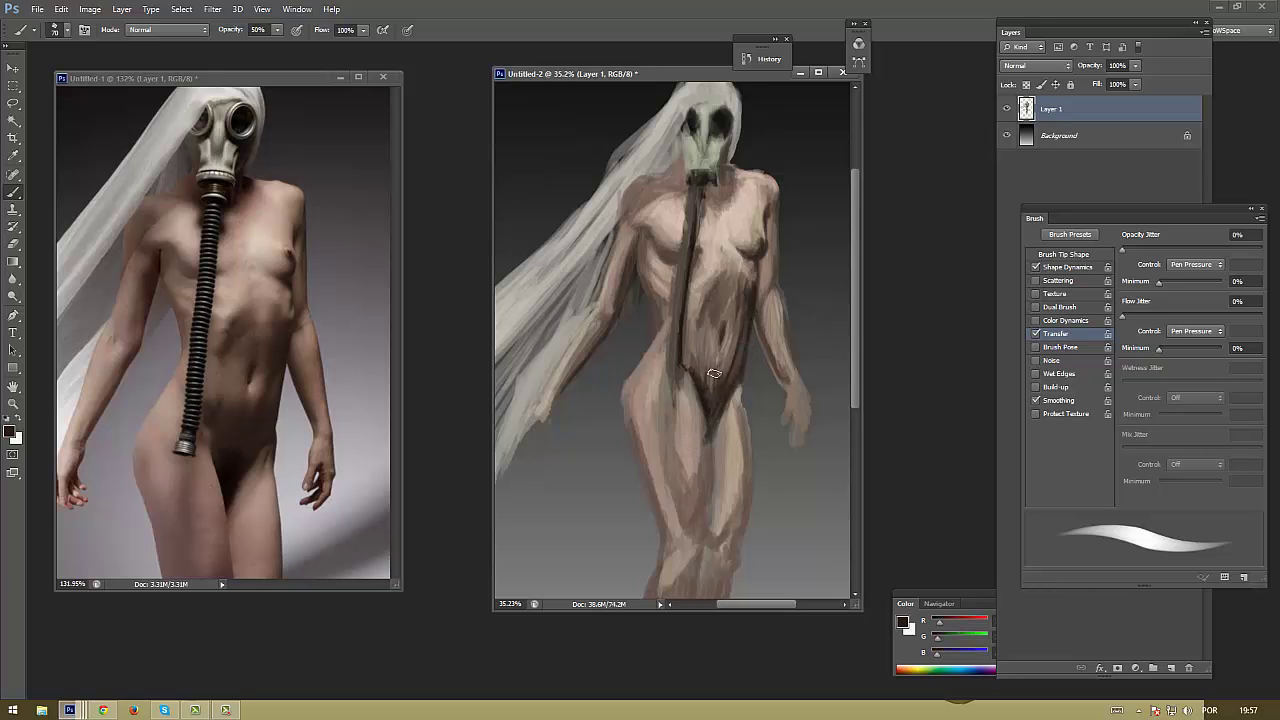
Sample chest tones and paint dark shading onto the abdomen
alt+click(752, 276)
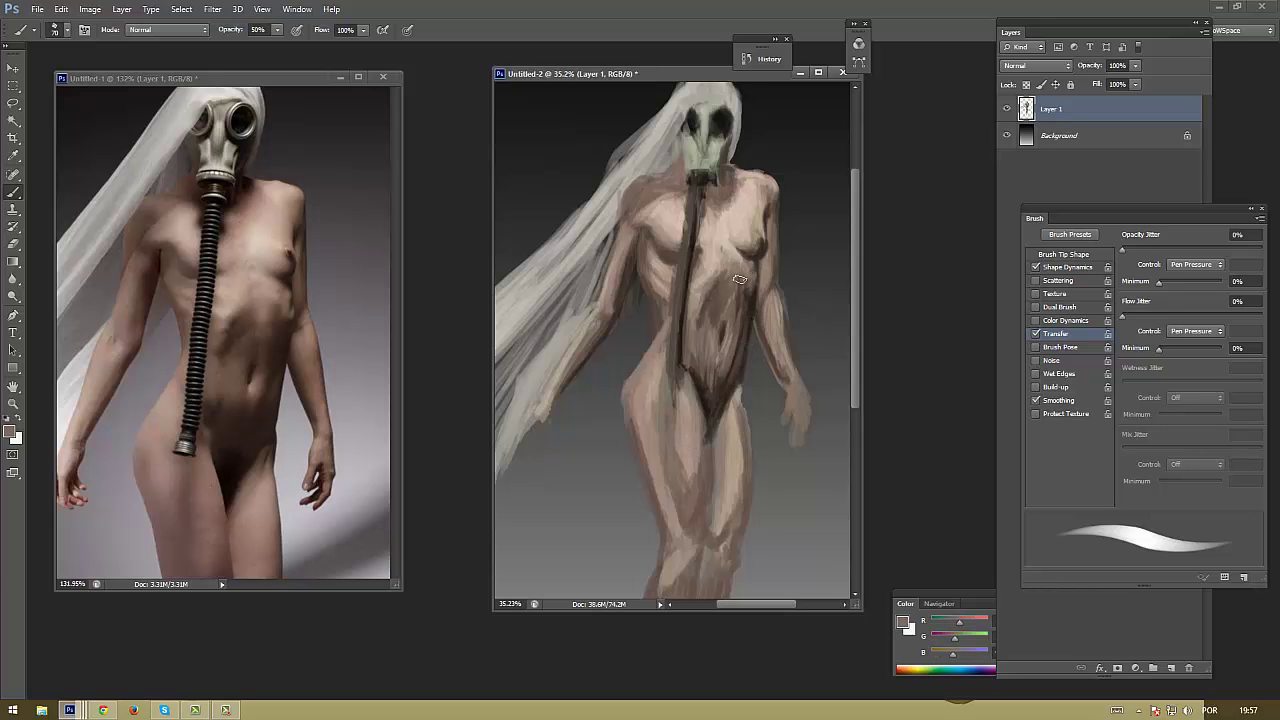
alt+click(739, 268)
alt+click(724, 248)
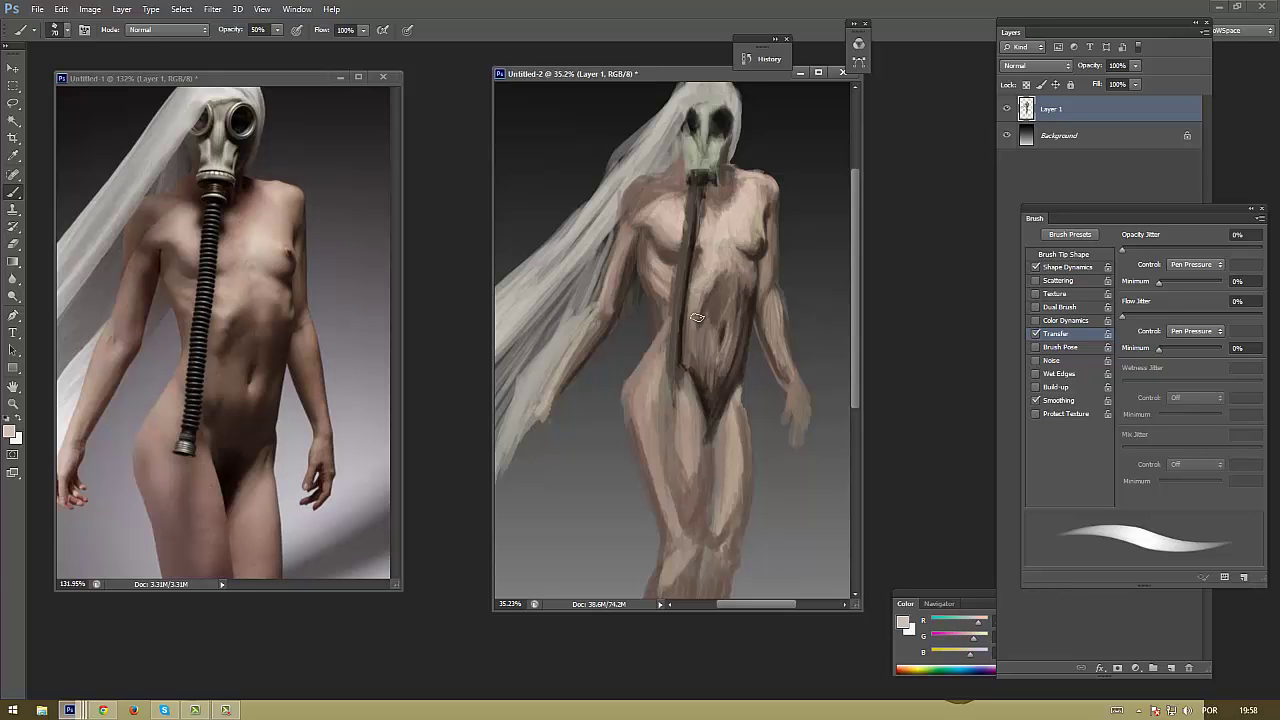
alt+click(708, 287)
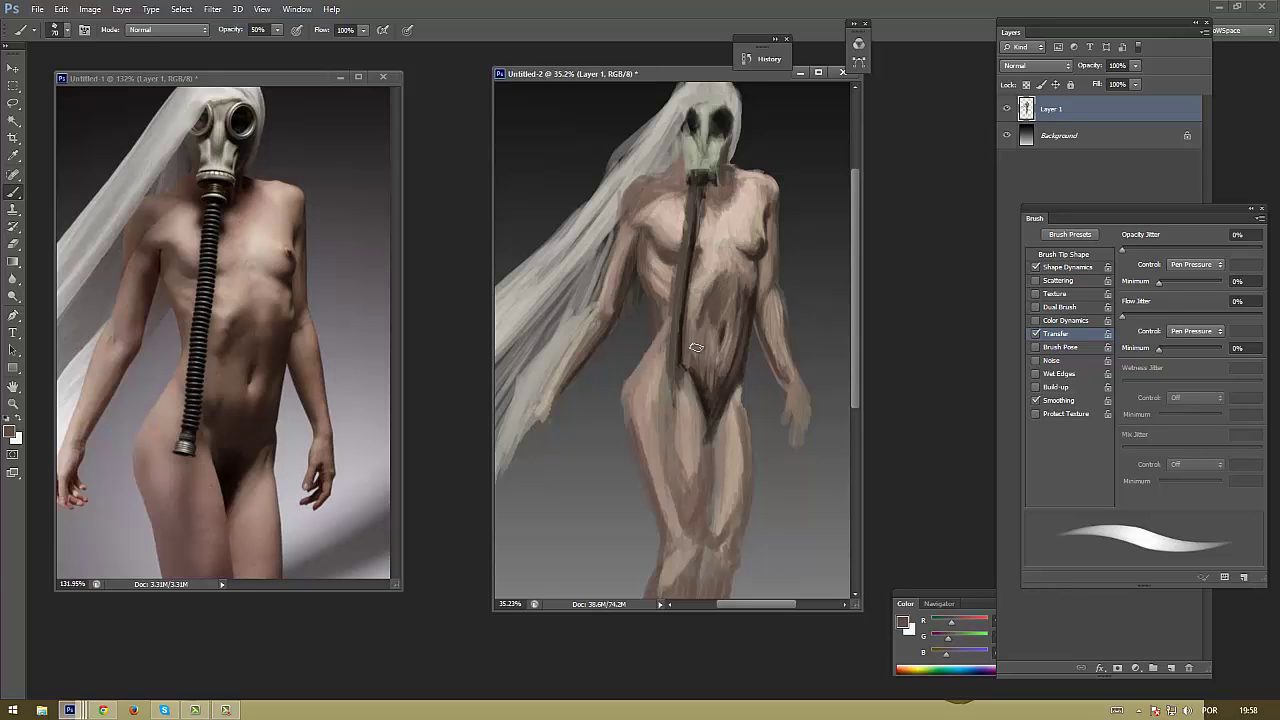
alt+click(751, 324)
drag(706, 311, 704, 330)
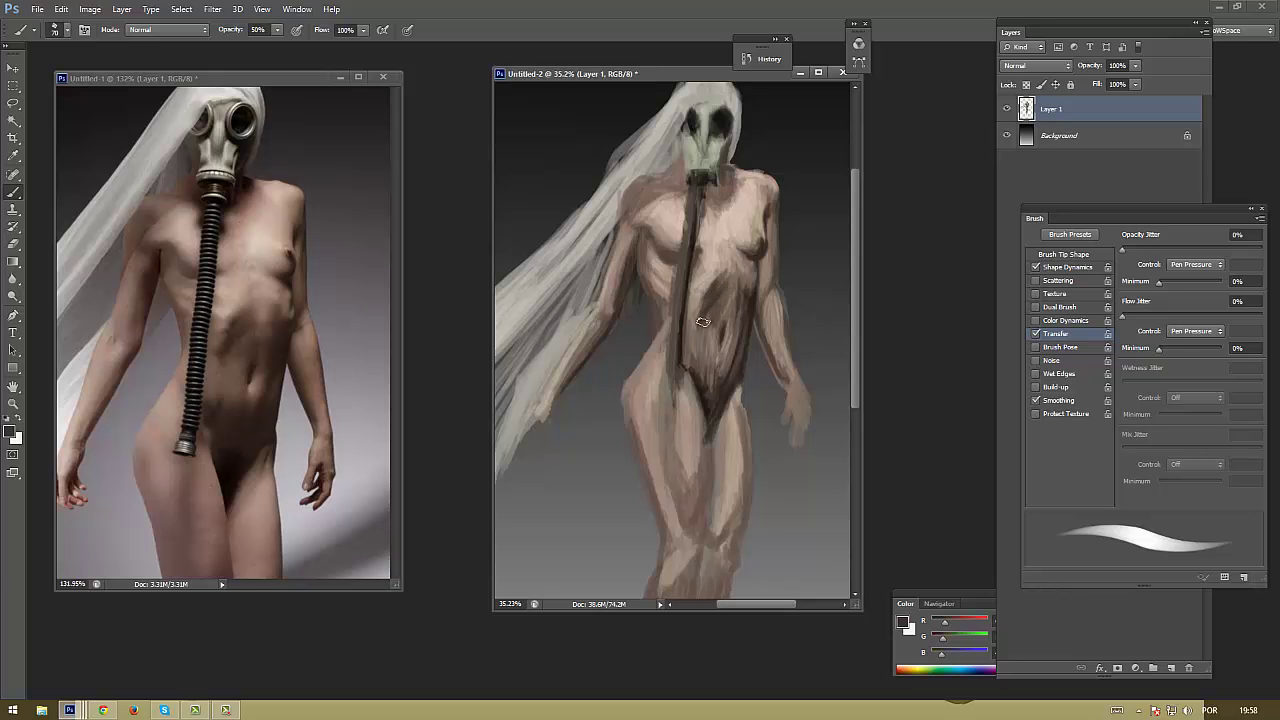
alt+click(716, 310)
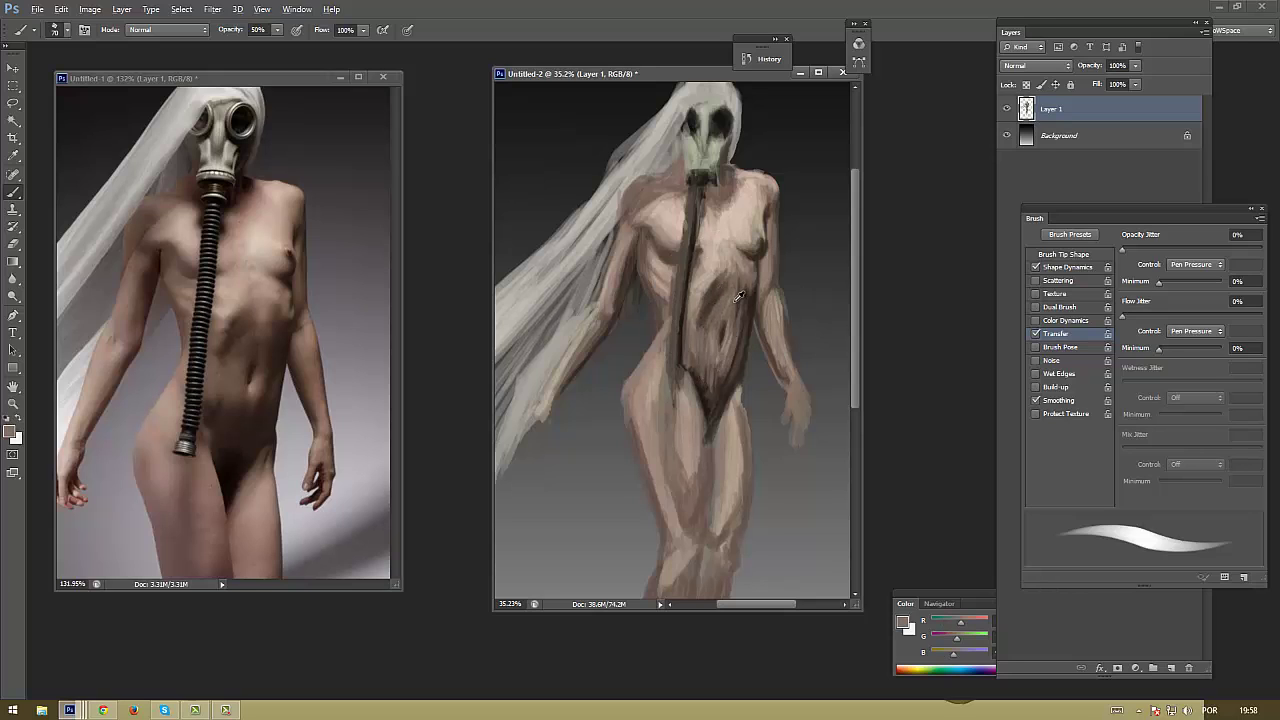
Paint dark strokes down the right abdomen and resample nearby torso tones
alt+click(738, 296)
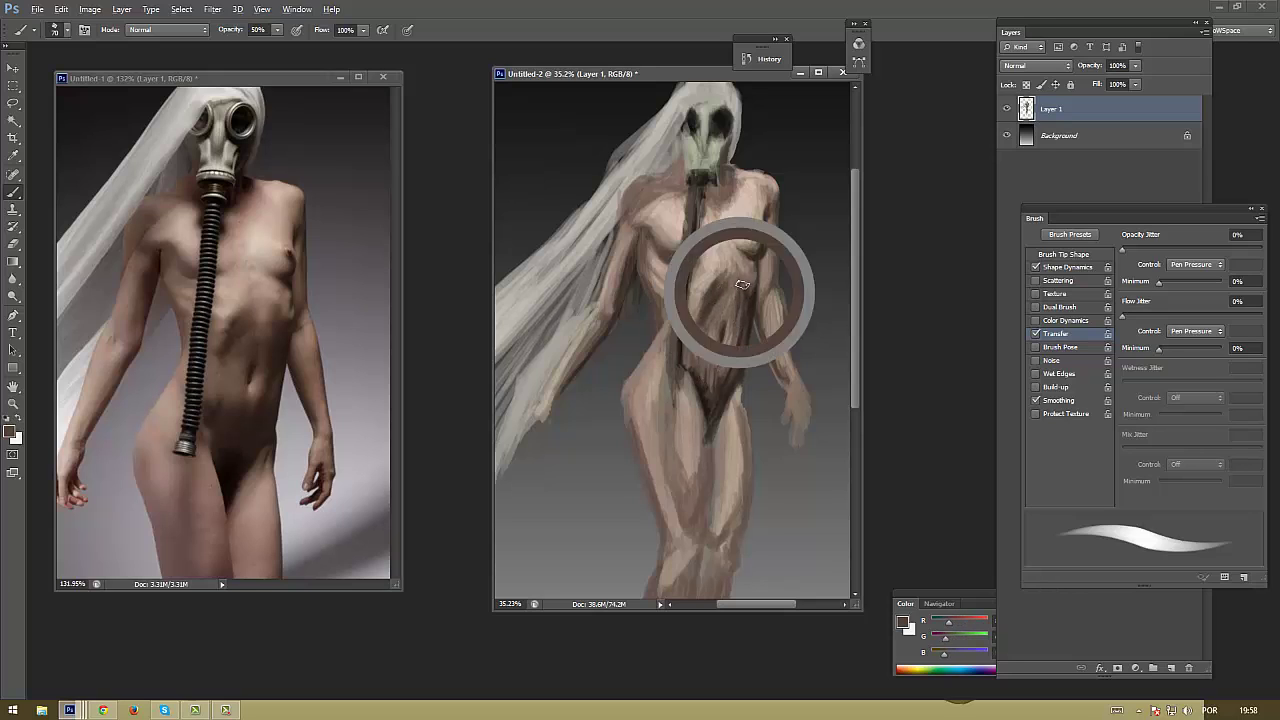
alt+click(737, 374)
drag(740, 290, 728, 372)
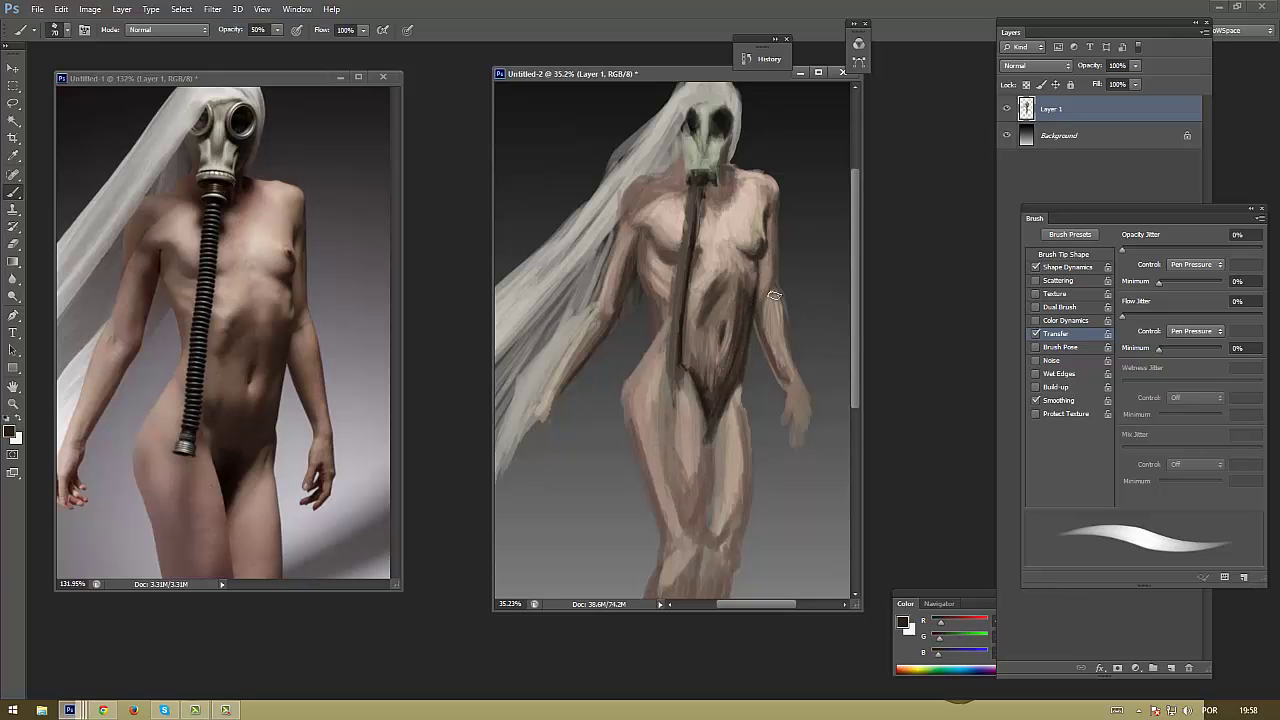
alt+click(769, 218)
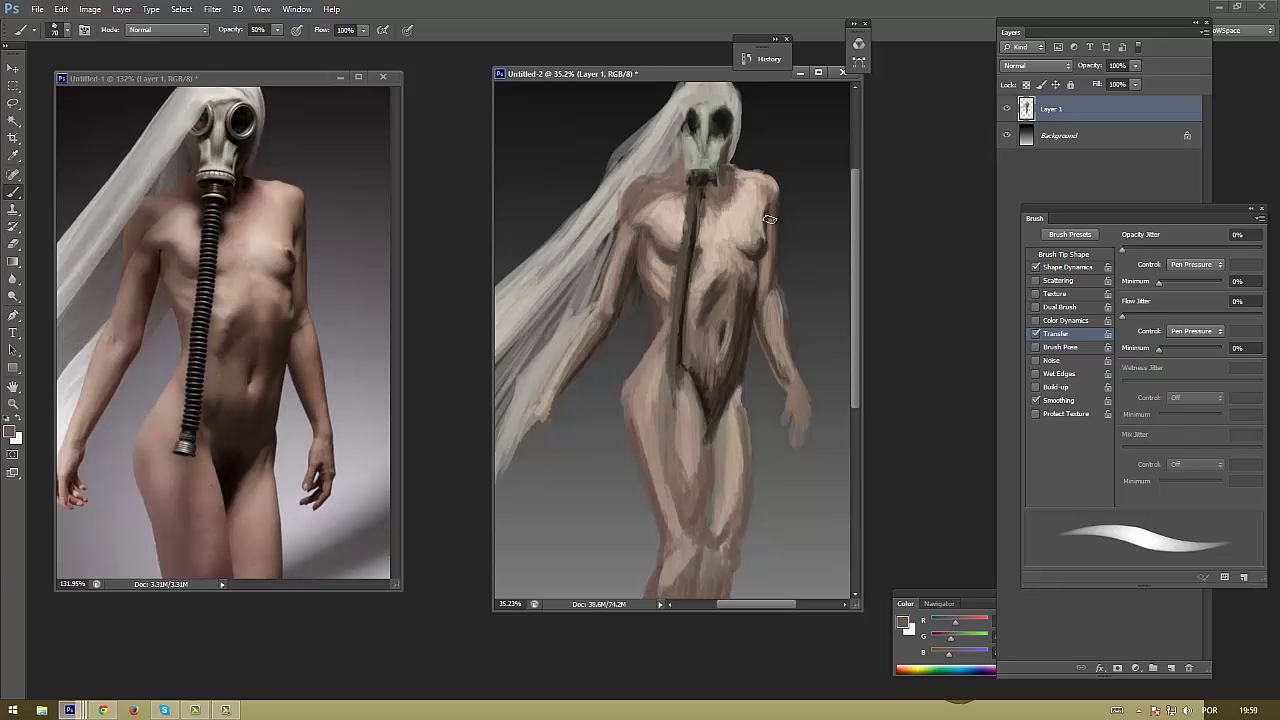
alt+click(765, 289)
alt+click(755, 274)
alt+click(762, 272)
alt+click(764, 258)
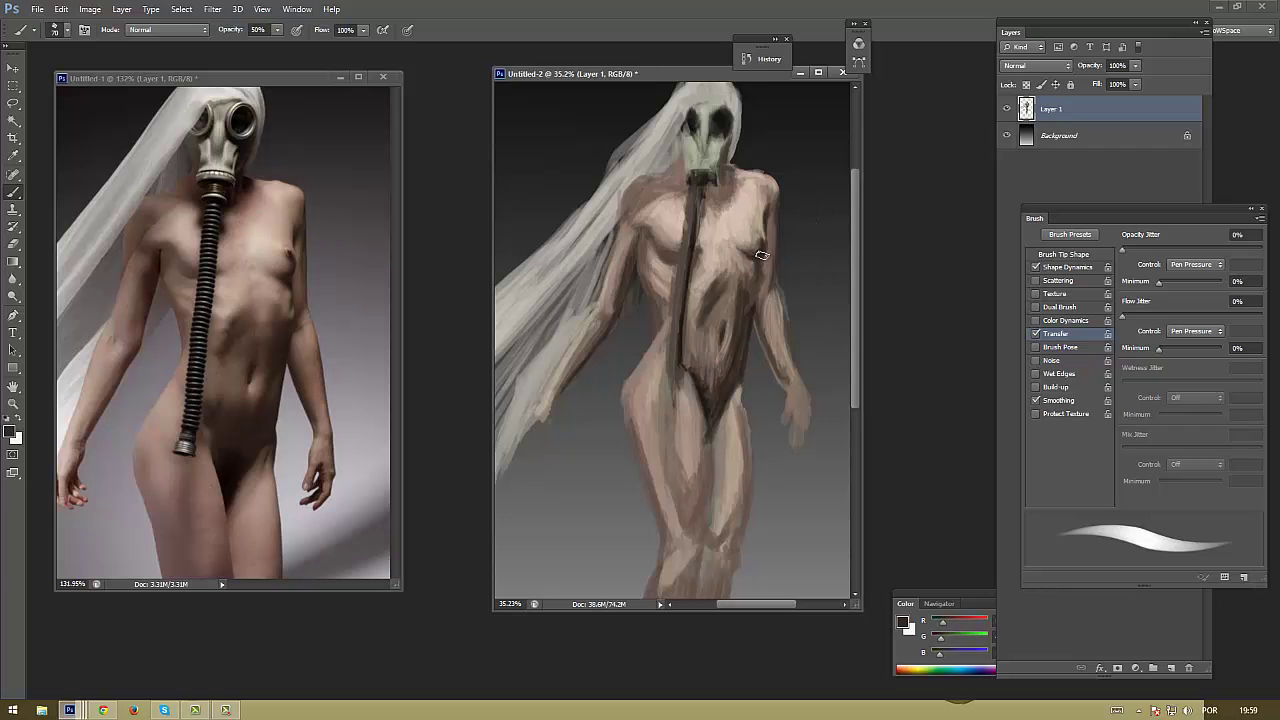
alt+click(747, 318)
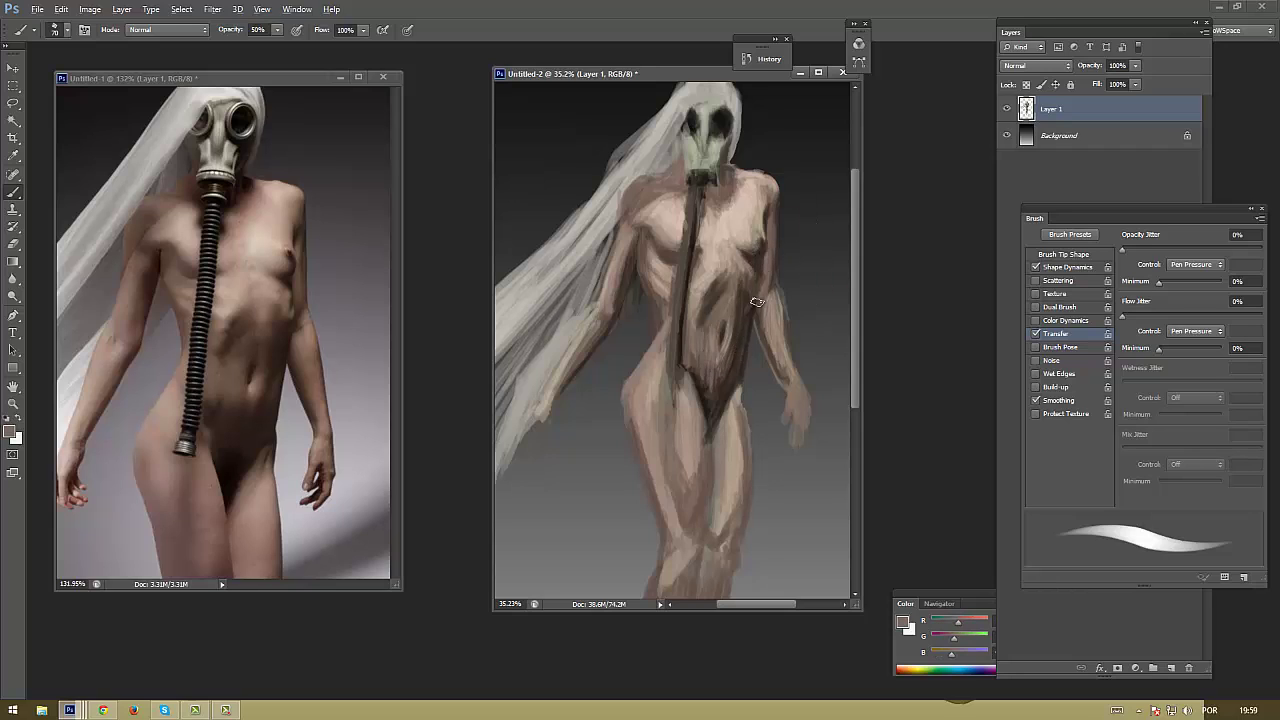
Shrink the brush to size 20, then enlarge it while sampling chest skin tones
key(bracketleft)
key(bracketleft)
key(bracketleft)
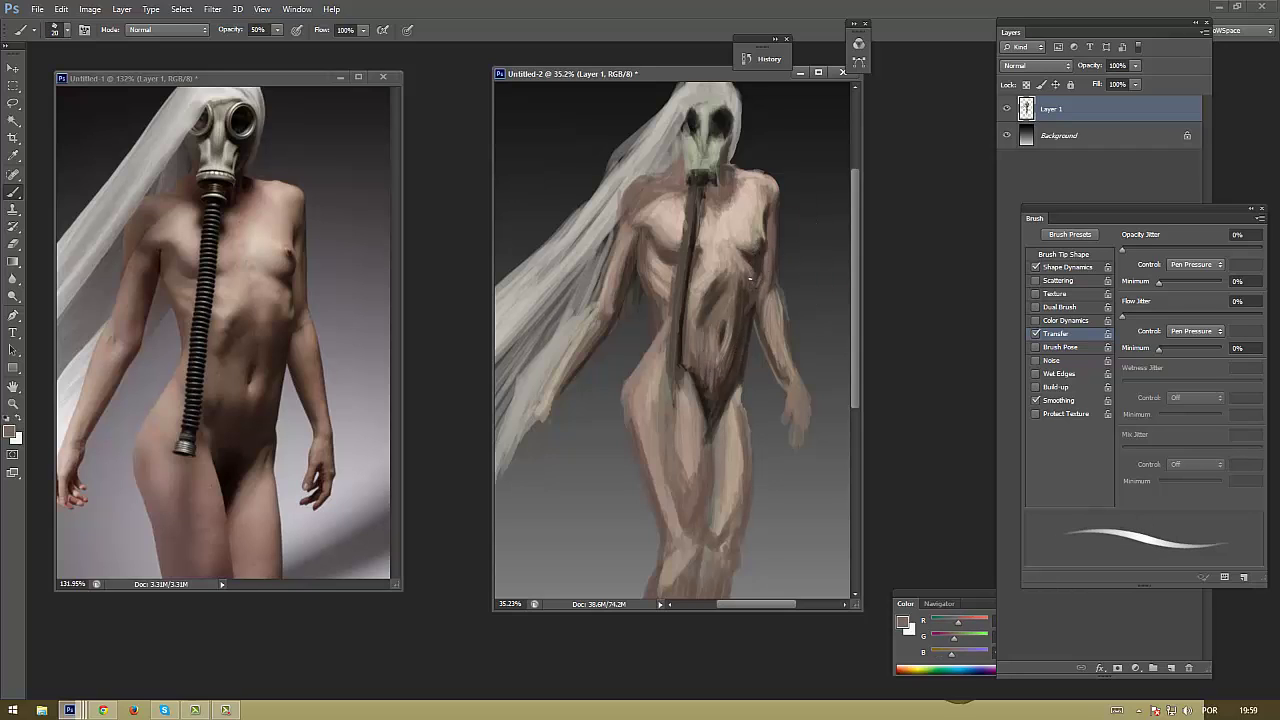
alt+click(749, 259)
key(bracketright)
key(bracketright)
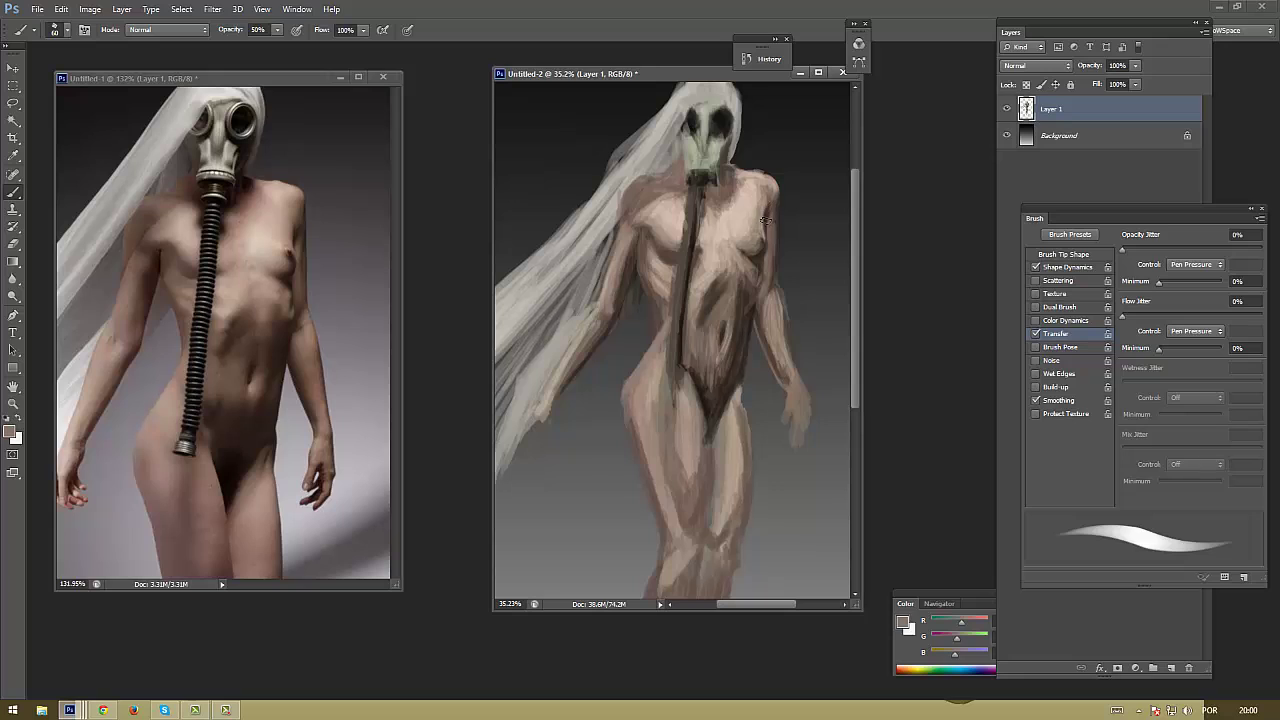
alt+click(763, 225)
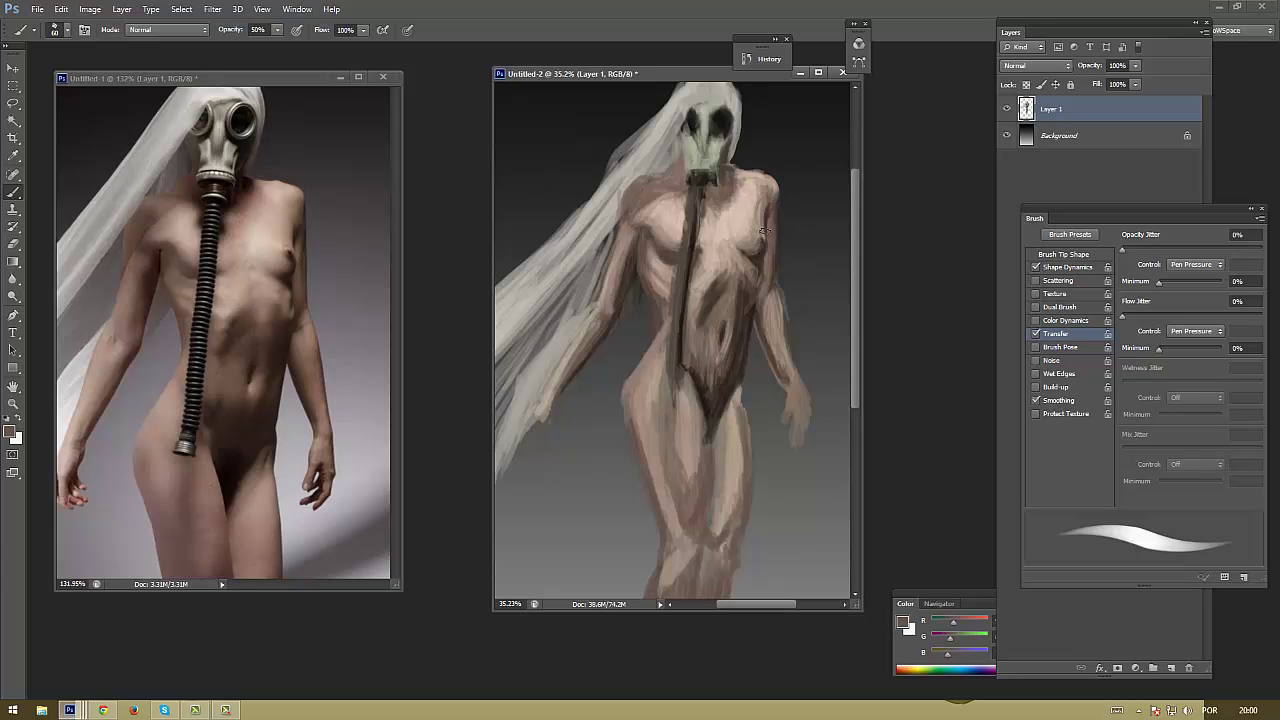
alt+click(766, 221)
alt+click(721, 436)
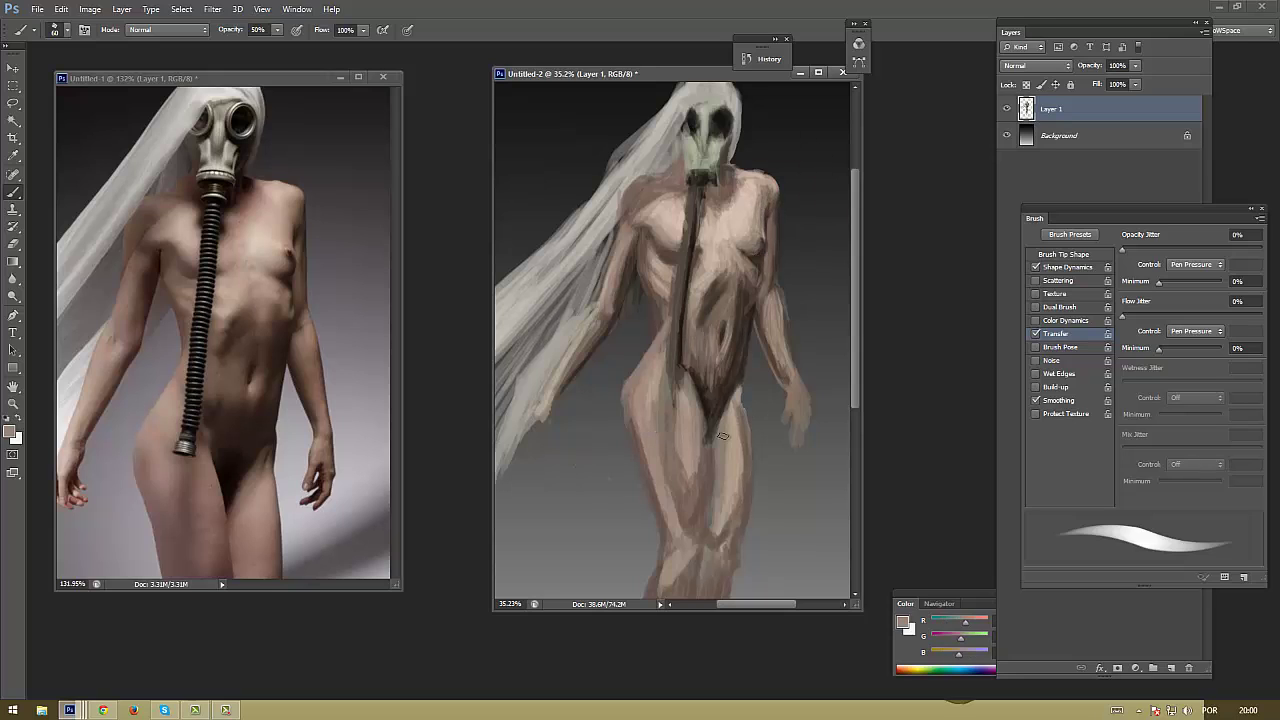
Sample hip, belly and torso tones for further abdominal shading
alt+click(737, 381)
alt+click(731, 345)
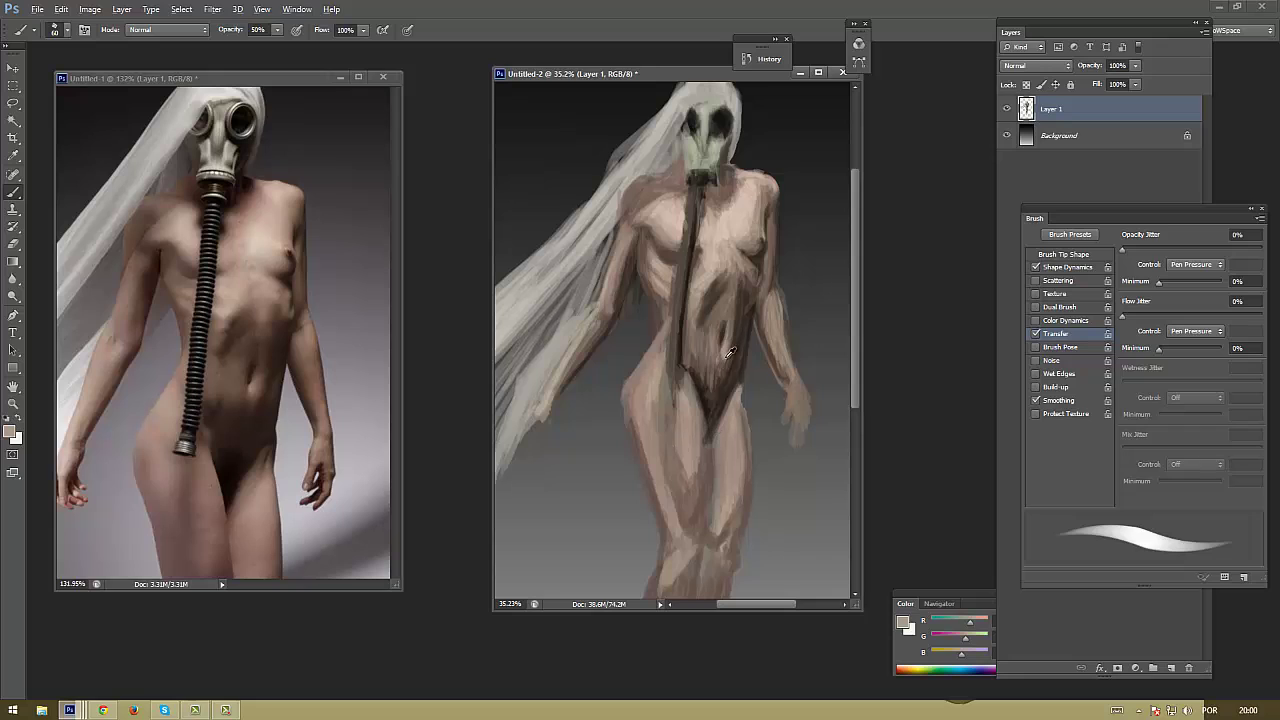
alt+click(702, 341)
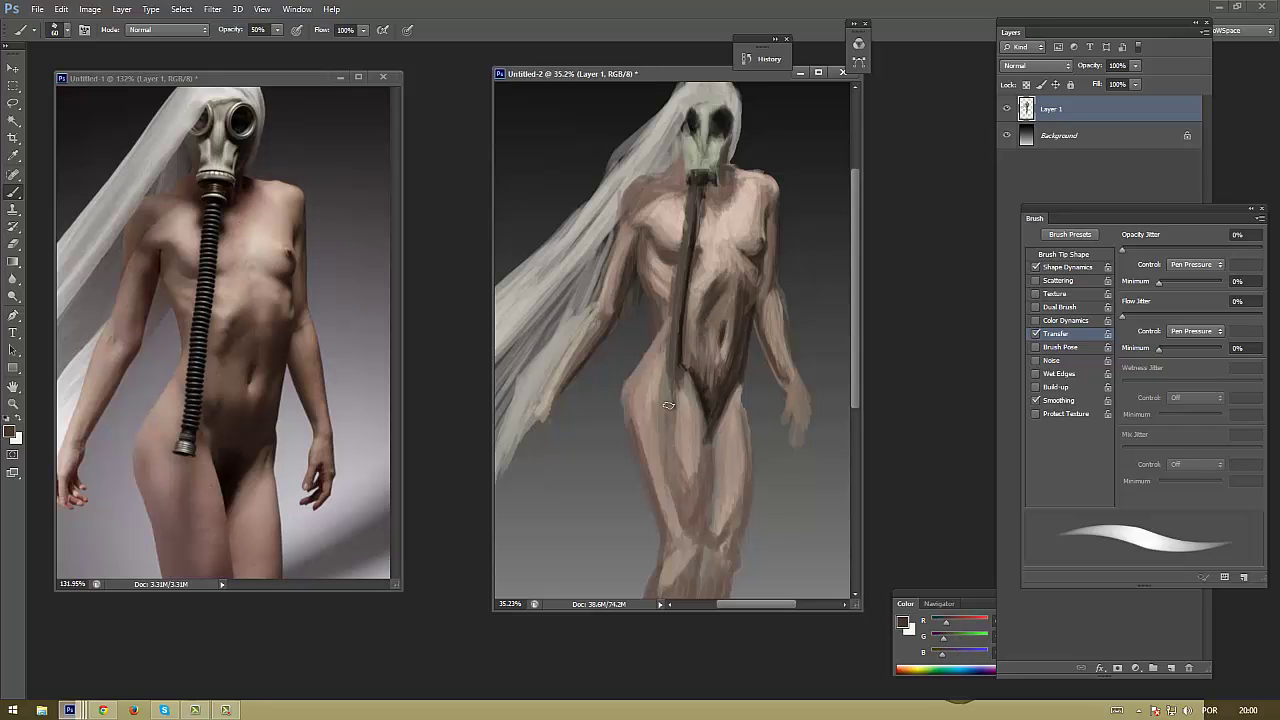
alt+click(664, 320)
alt+click(660, 330)
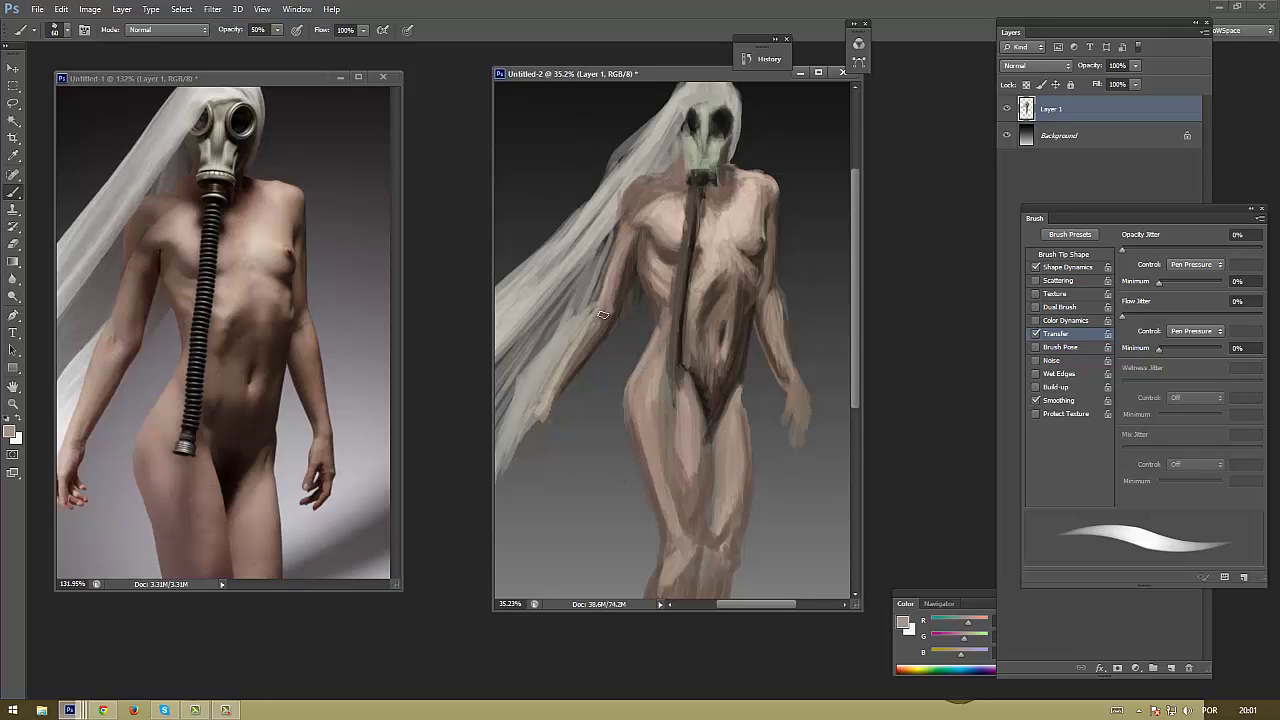
alt+click(679, 370)
alt+click(690, 450)
Set the foreground colour to a muted mauve (8e6c79) in the Color Picker
scroll(277, 425, down, 3)
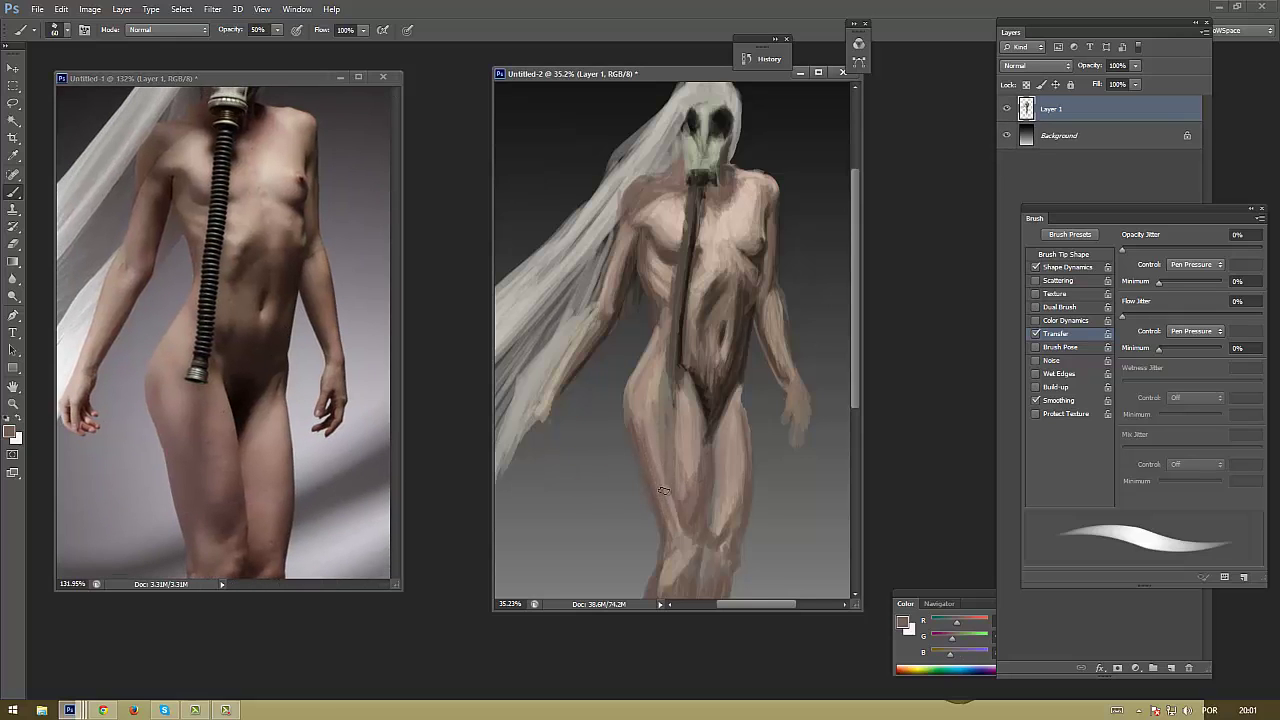
click(11, 432)
click(431, 540)
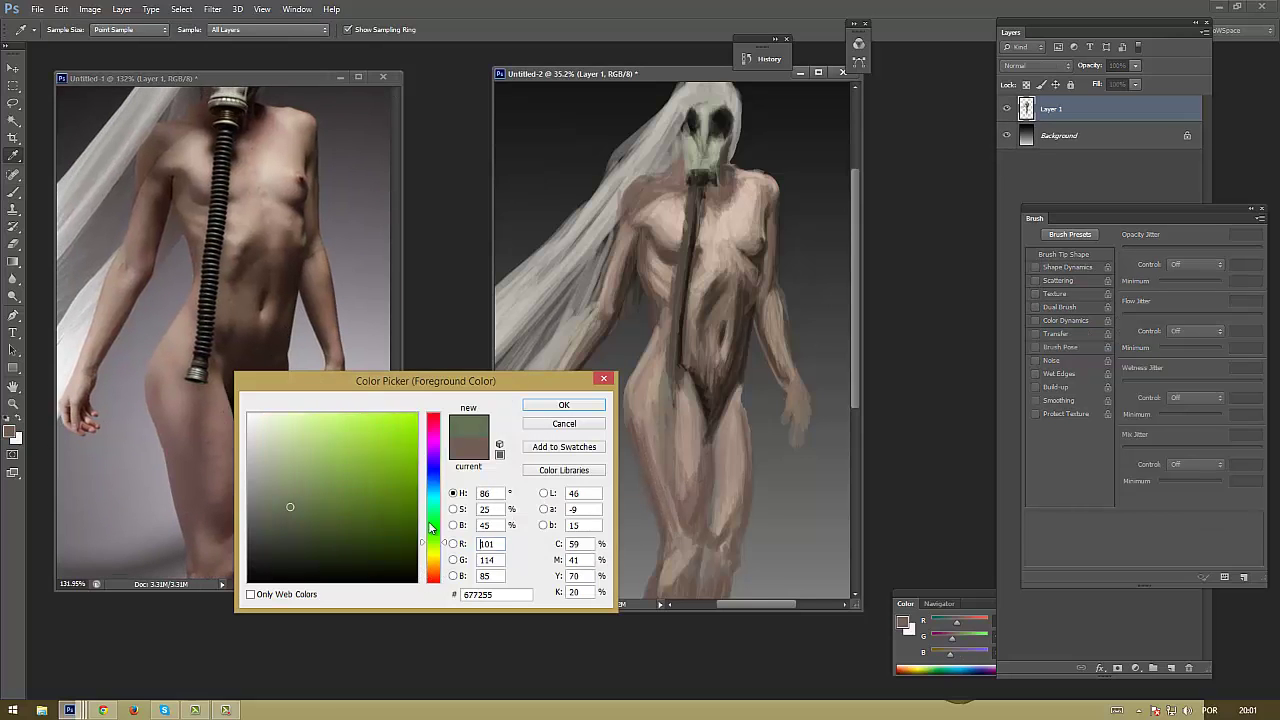
drag(431, 528, 424, 423)
click(288, 487)
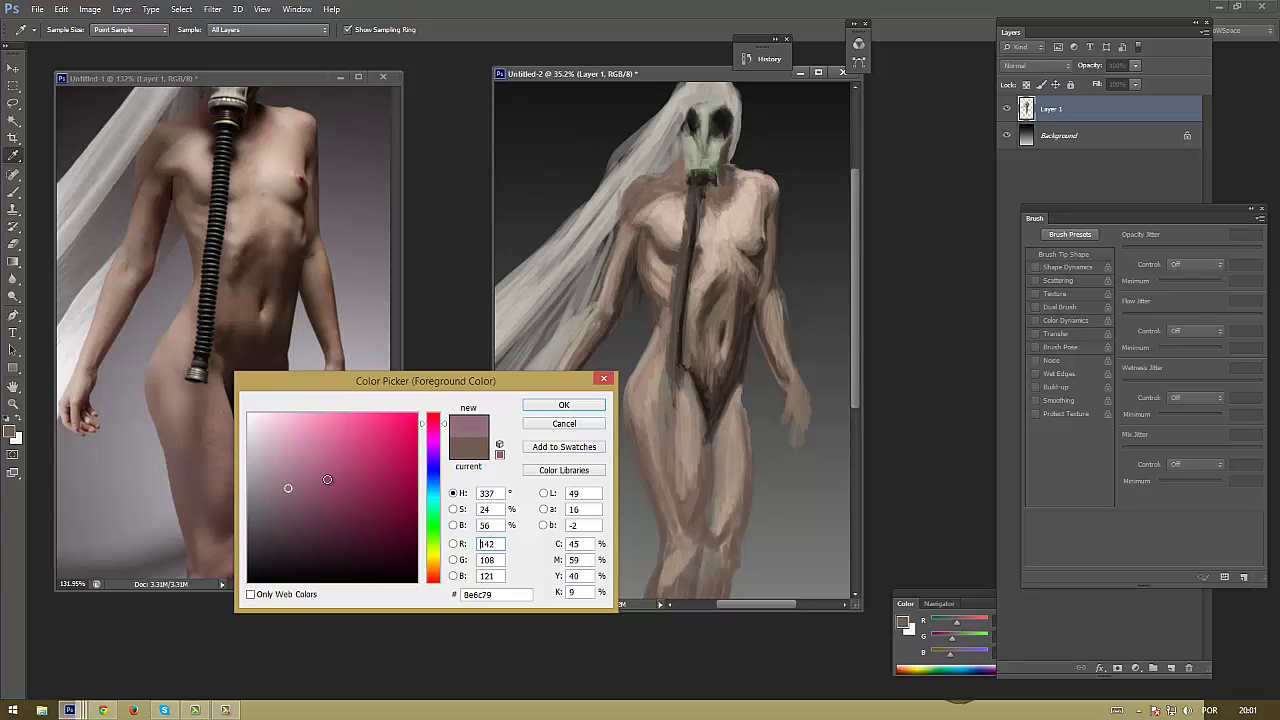
key(Return)
Brush a faint mauve stroke on the thigh and lighter pink strokes down the arm
key(b)
drag(645, 385, 644, 412)
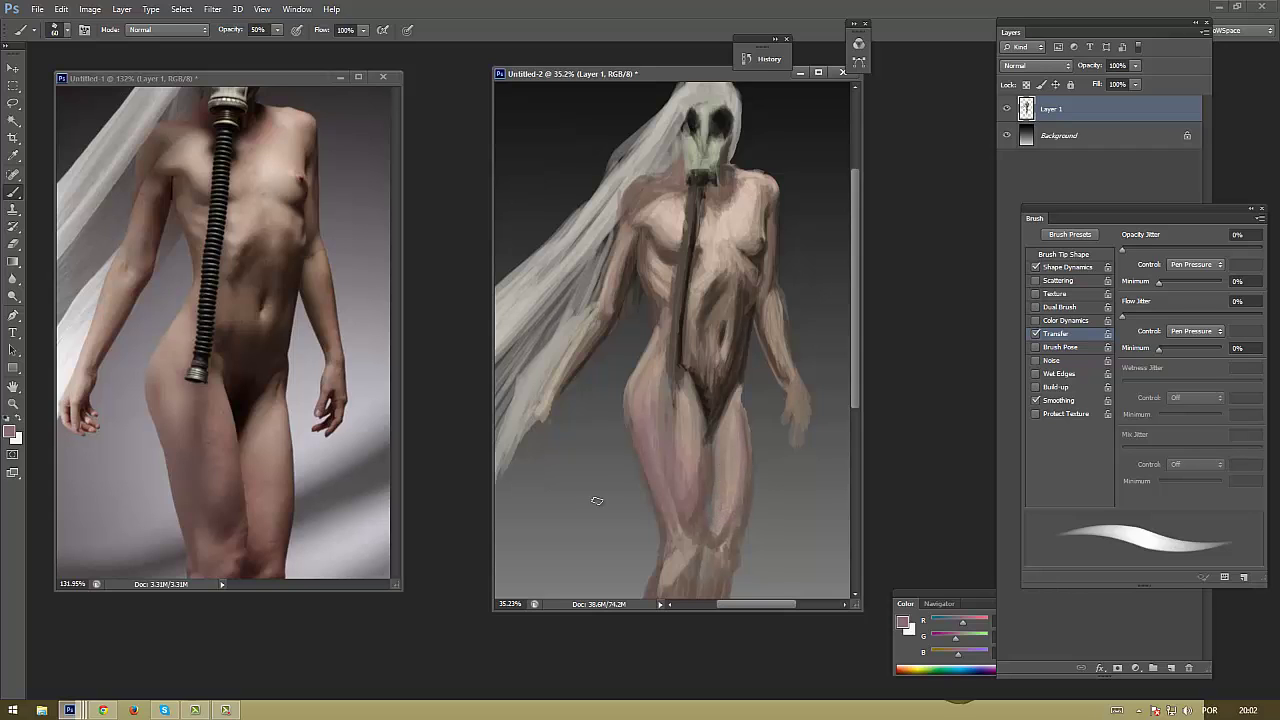
mouse_move(622, 257)
mouse_down()
mouse_move(616, 292)
mouse_move(568, 352)
mouse_up()
alt+click(705, 272)
drag(588, 308, 538, 396)
alt+click(720, 357)
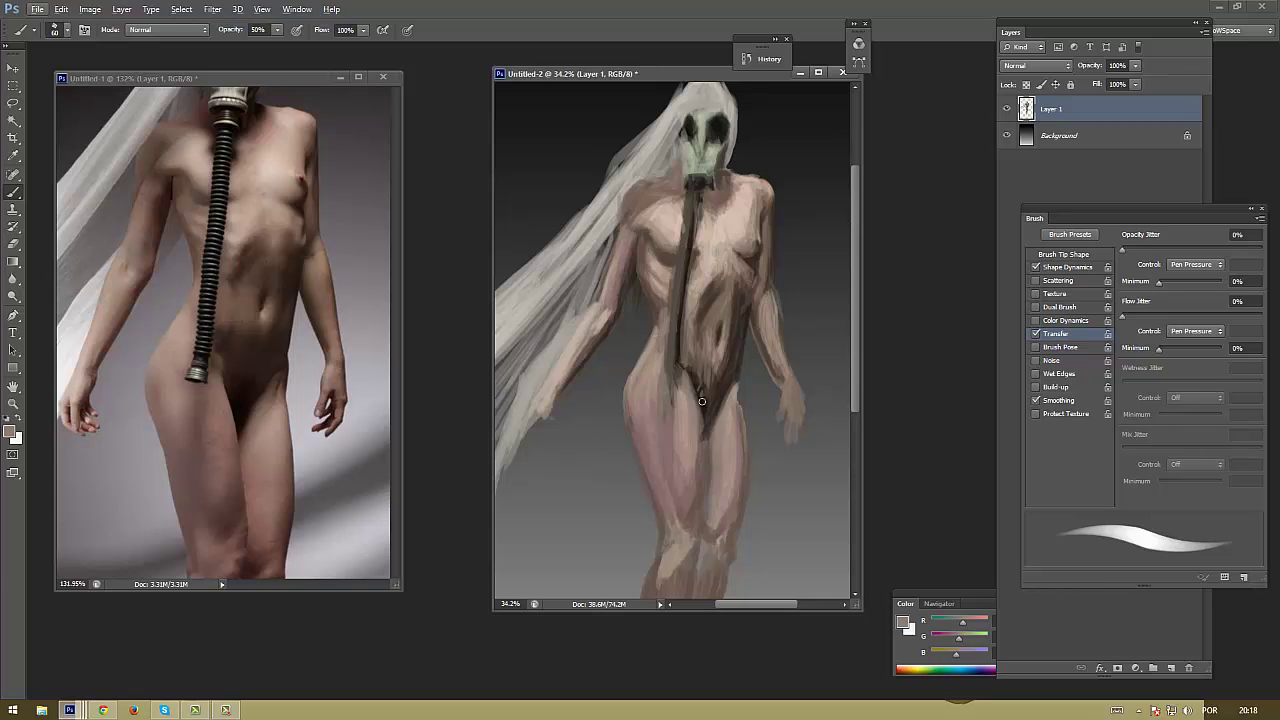
Reshape the dark crotch area into a V and add a small light mark there
drag(698, 391, 709, 424)
key(alt+Tab)
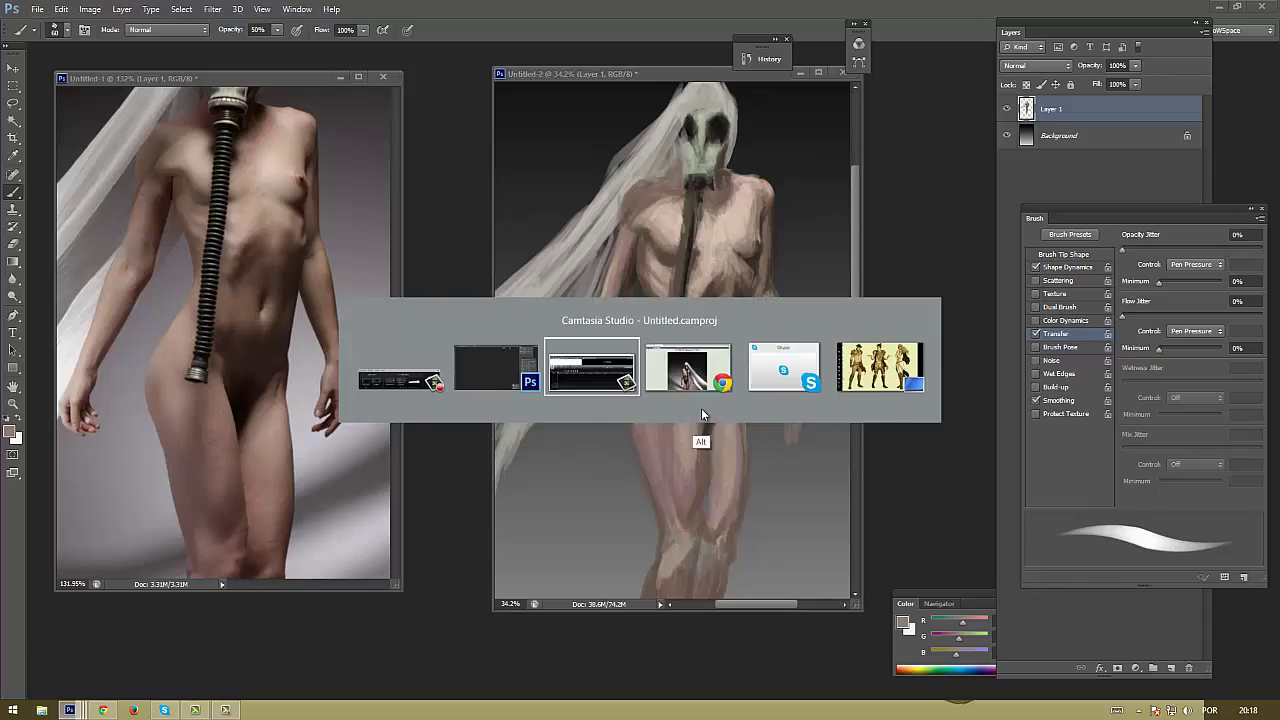
key(alt+Tab)
key(alt+shift+Tab)
key(alt+shift+Tab)
key(alt+shift+Tab)
key(alt+shift+Tab)
key(alt+Tab)
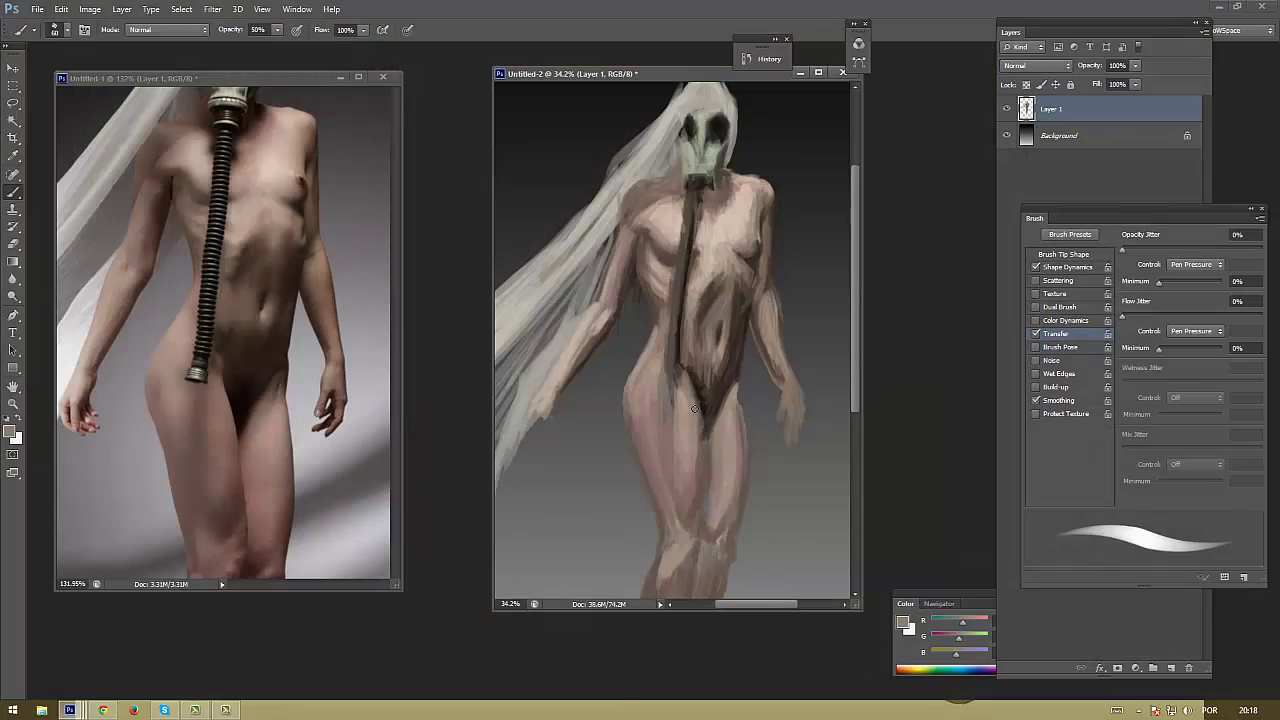
mouse_move(700, 403)
mouse_down()
mouse_move(705, 449)
mouse_move(703, 405)
mouse_move(695, 422)
mouse_up()
Paint dark strokes around the crotch, abdomen and hip with black and sampled tones
key(d)
mouse_move(690, 378)
mouse_down()
mouse_move(700, 445)
mouse_move(715, 448)
mouse_move(688, 358)
mouse_move(705, 400)
mouse_move(708, 387)
mouse_move(708, 438)
mouse_move(735, 378)
mouse_up()
alt+click(703, 420)
alt+click(688, 358)
alt+click(706, 382)
alt+click(712, 410)
alt+click(708, 400)
alt+click(736, 404)
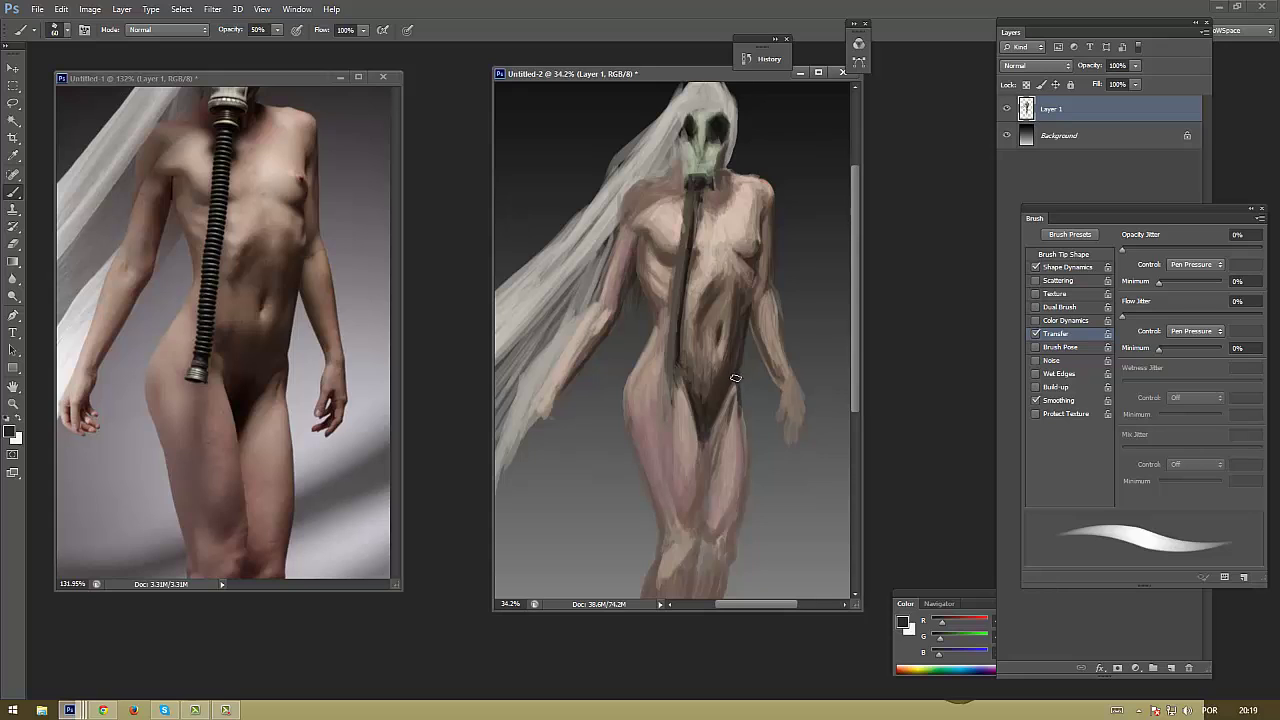
Shade the figure's left inner thigh with darker pinkish-grey strokes
alt+click(741, 484)
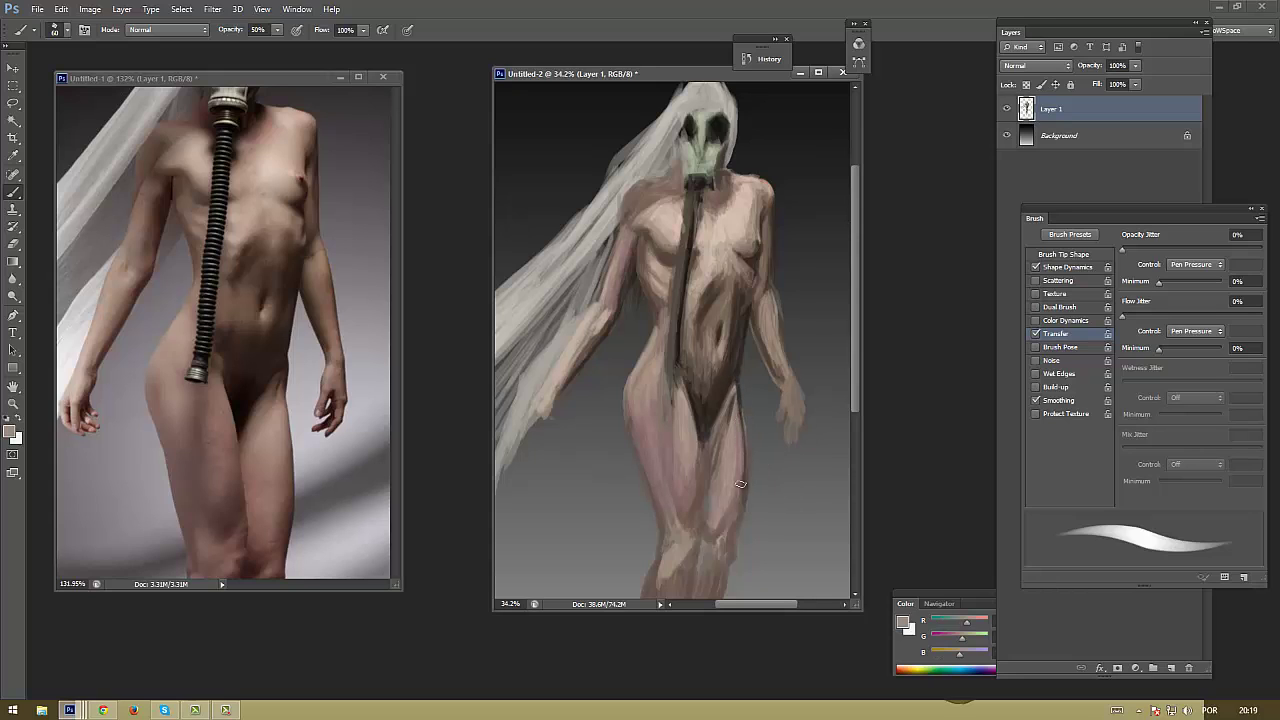
drag(744, 466, 734, 511)
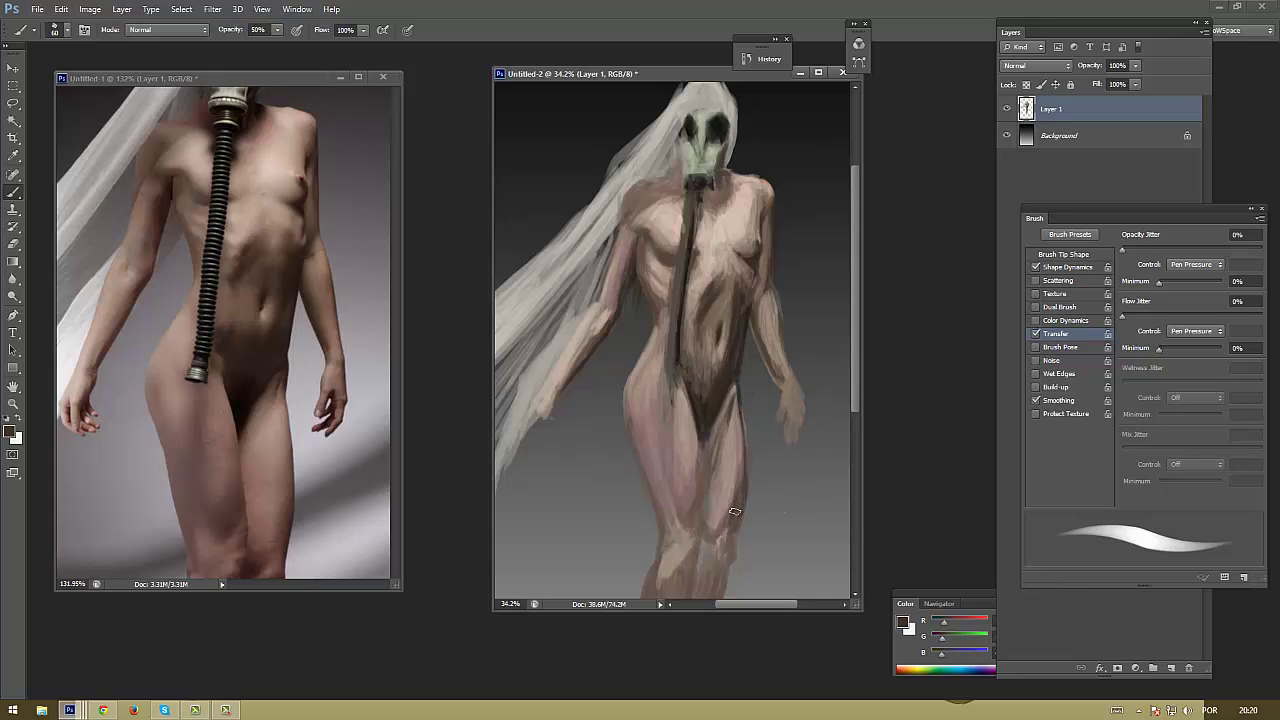
alt+click(693, 482)
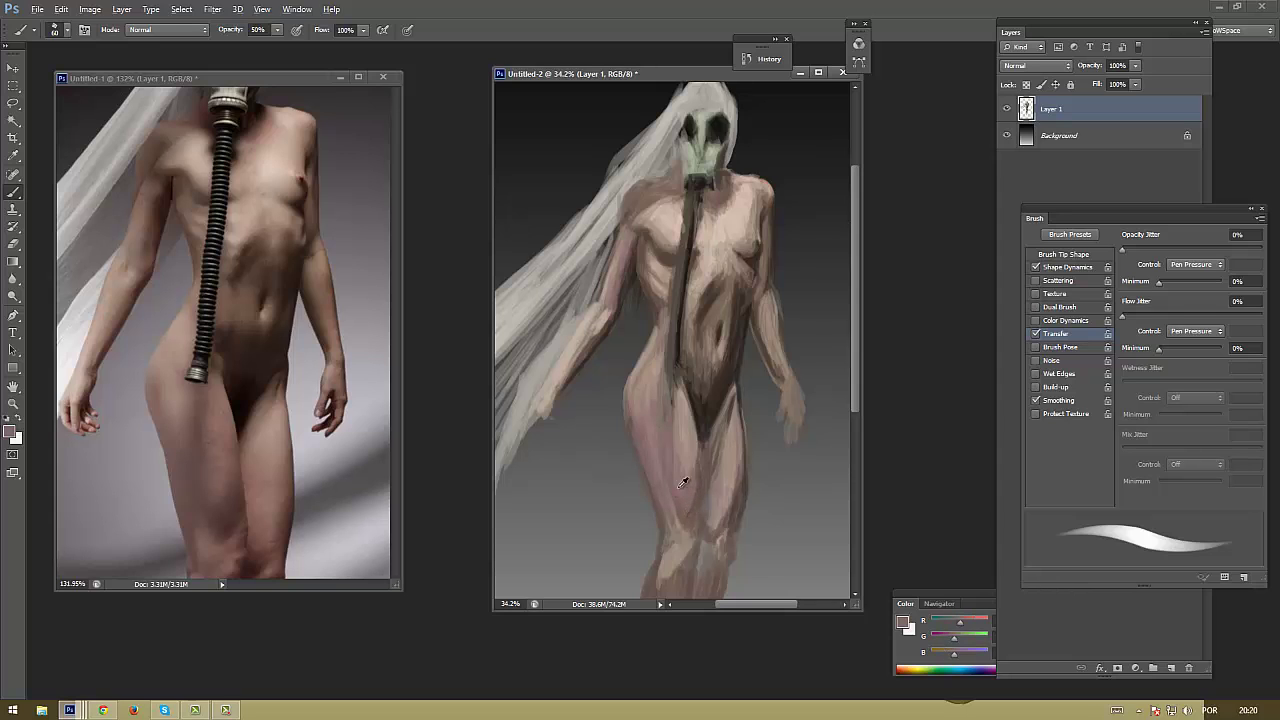
click(10, 432)
click(592, 405)
click(10, 432)
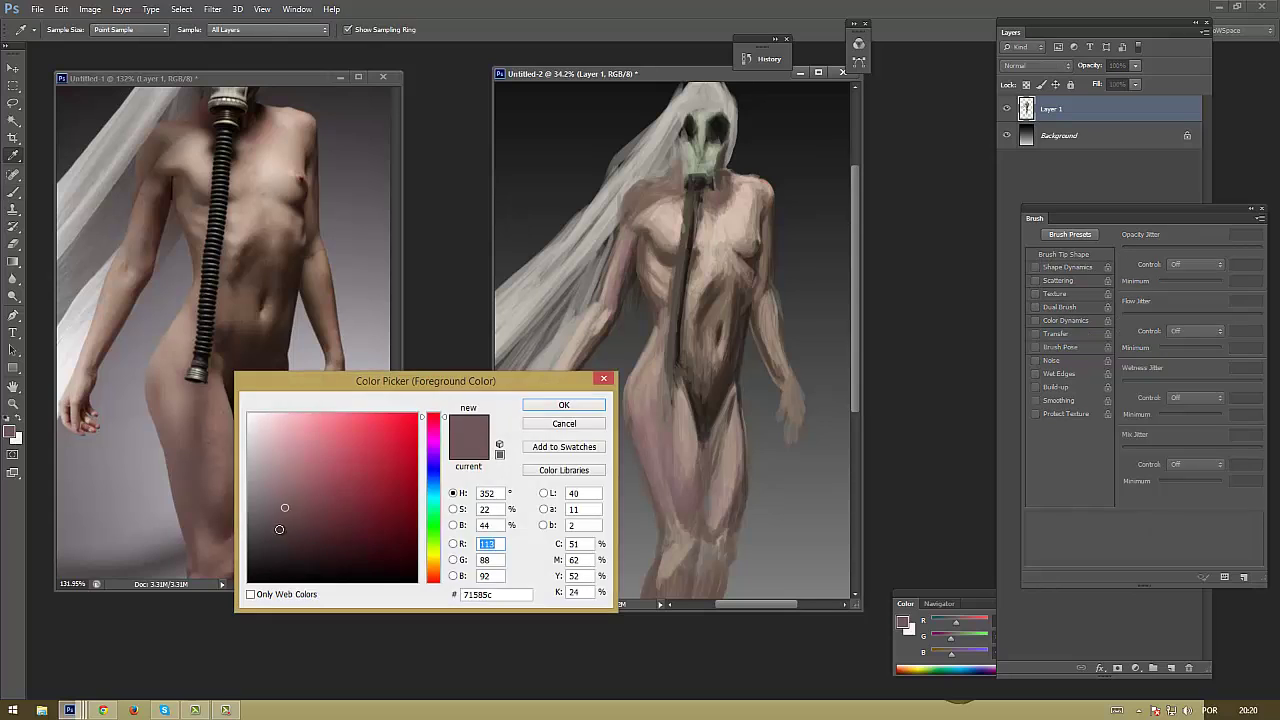
click(590, 390)
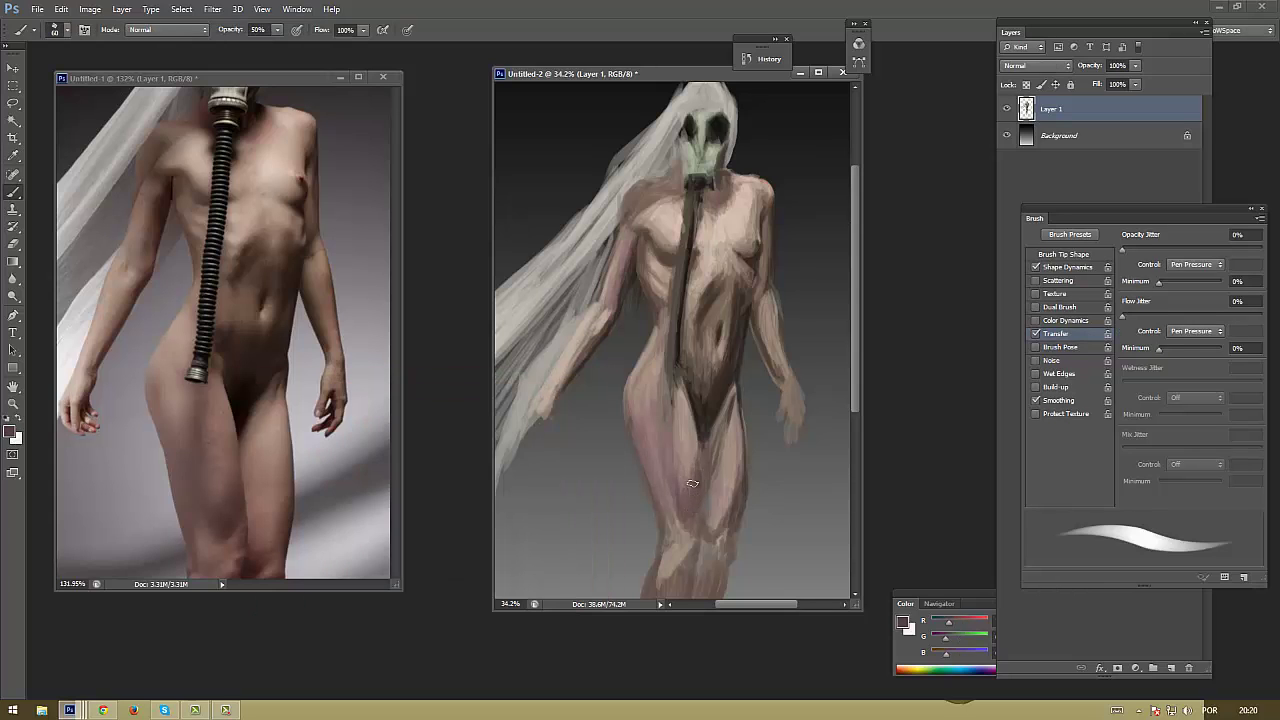
drag(669, 396, 670, 480)
drag(638, 404, 672, 524)
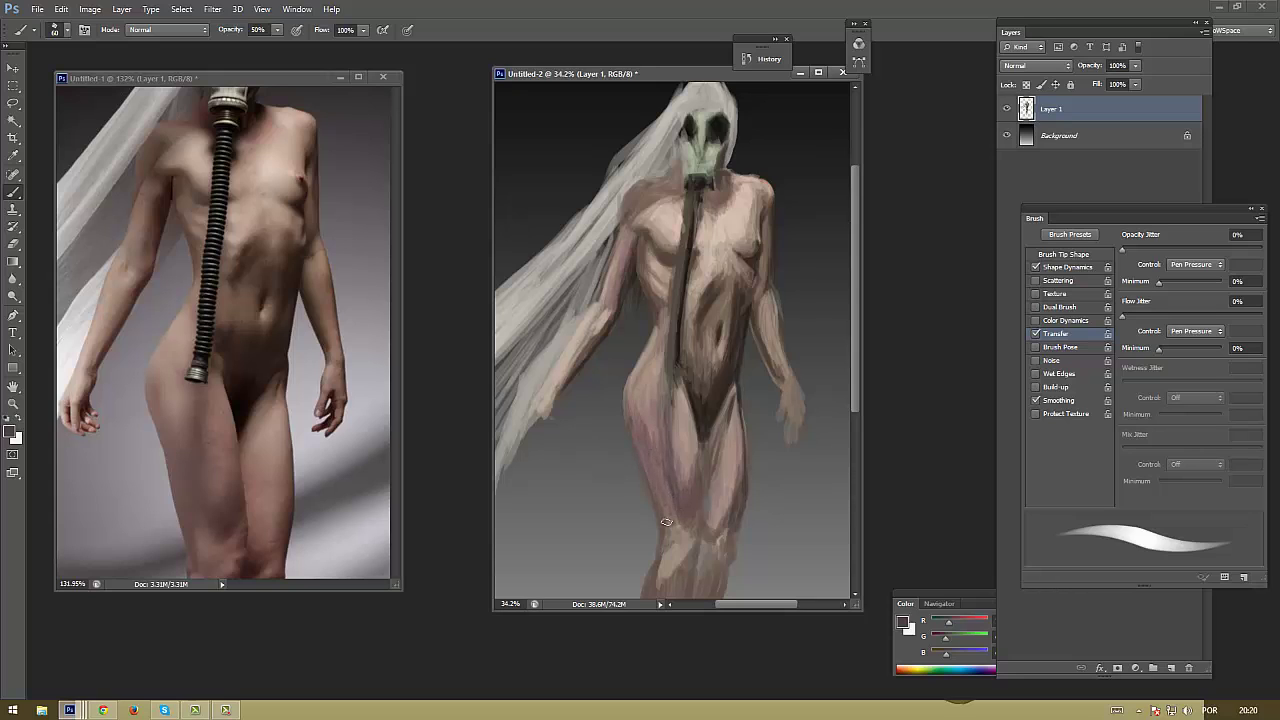
Sample nearby skin tones and darken the edge of the left shoulder and arm
alt+click(696, 456)
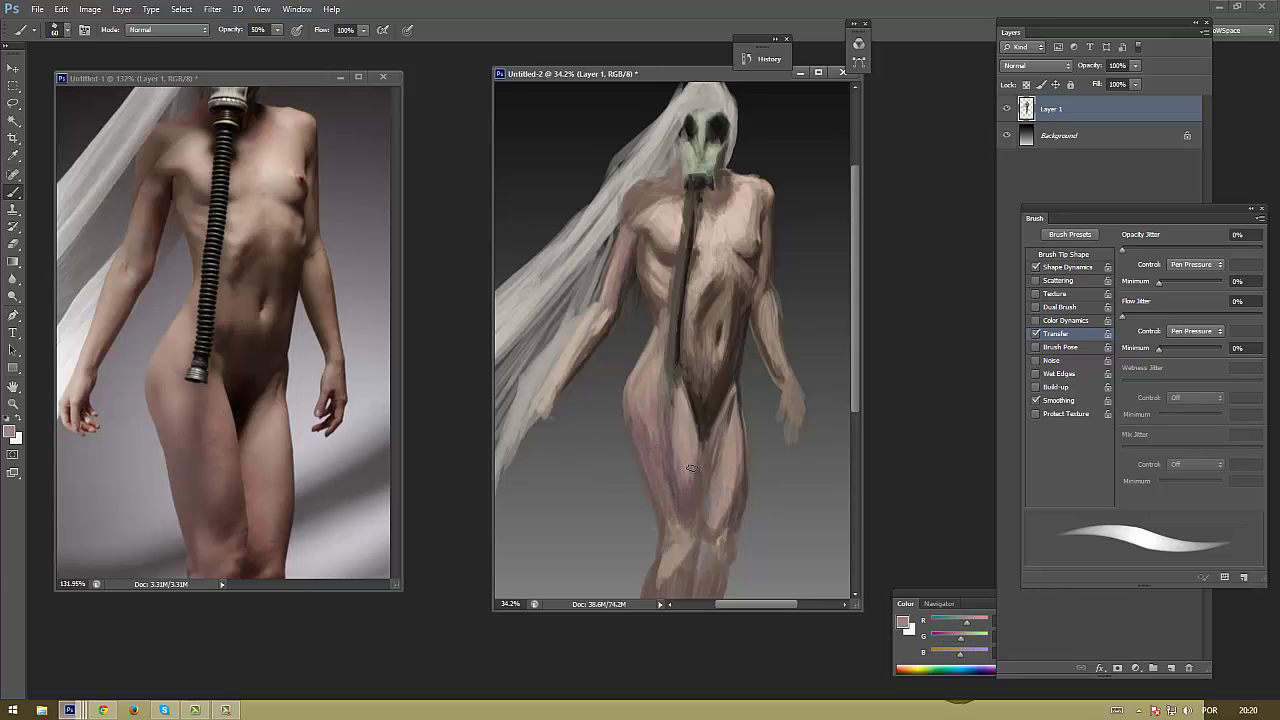
alt+click(701, 457)
alt+click(702, 450)
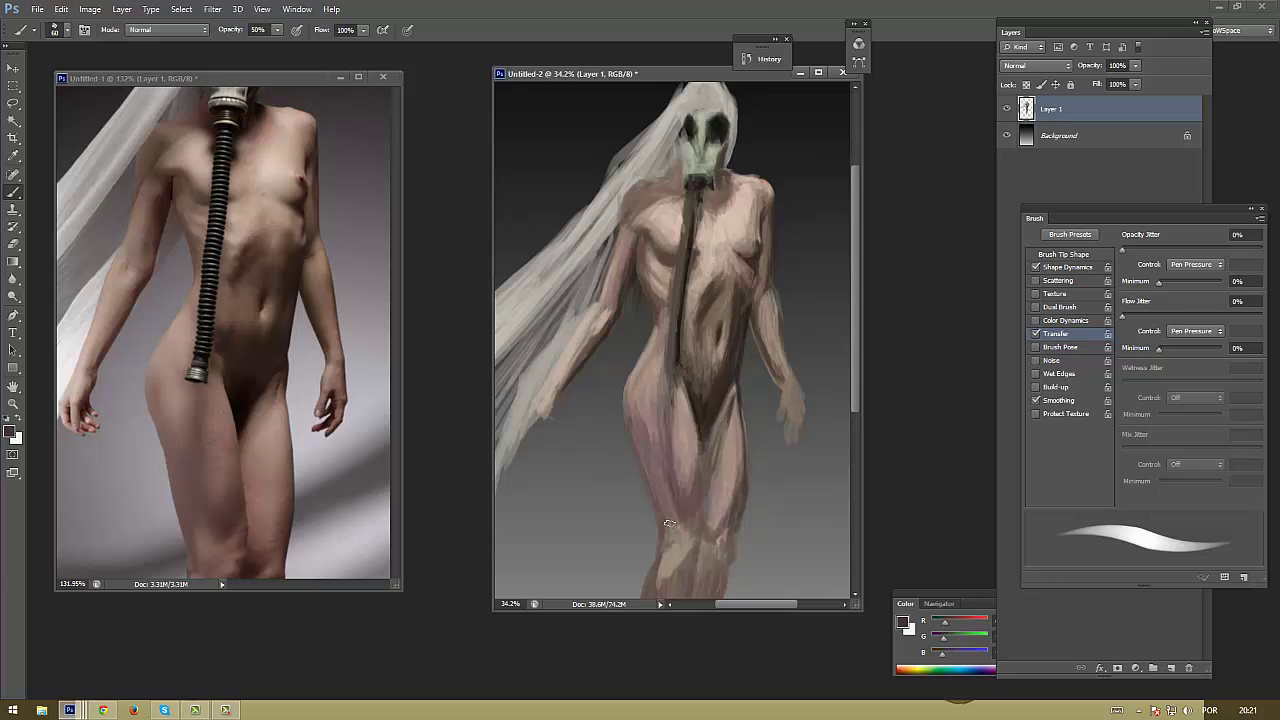
alt+click(729, 346)
alt+click(679, 463)
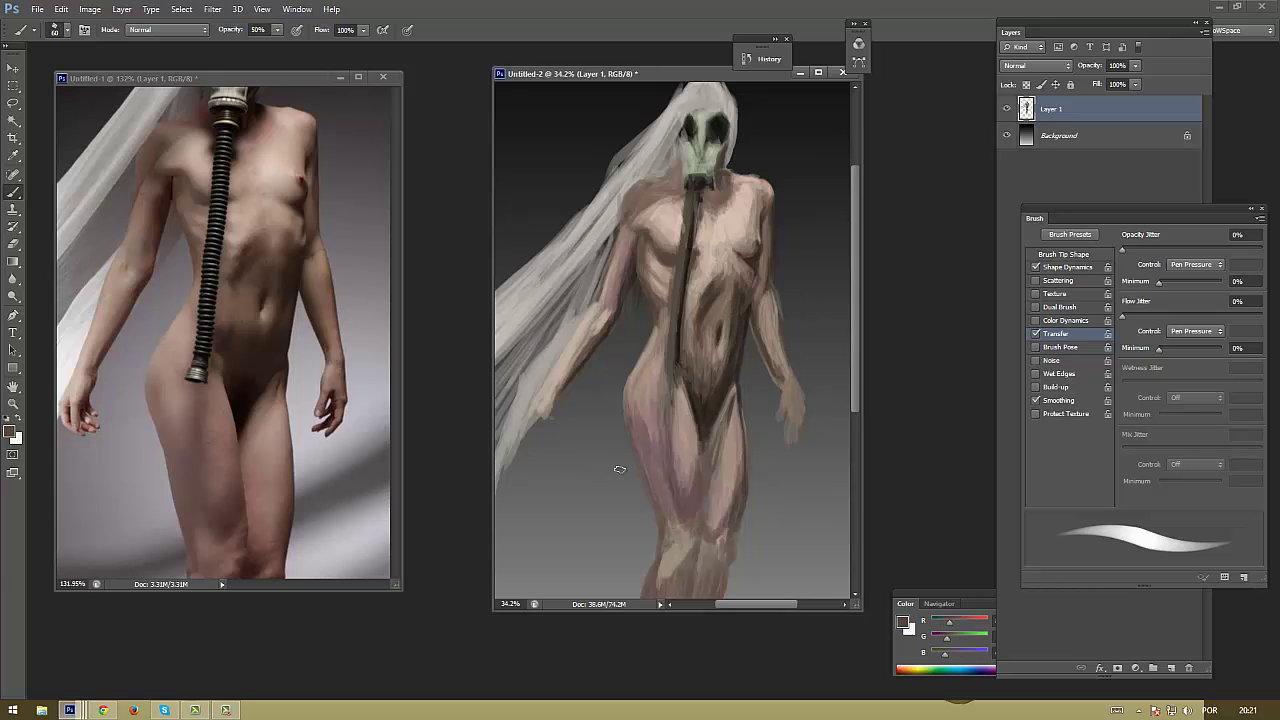
alt+click(620, 254)
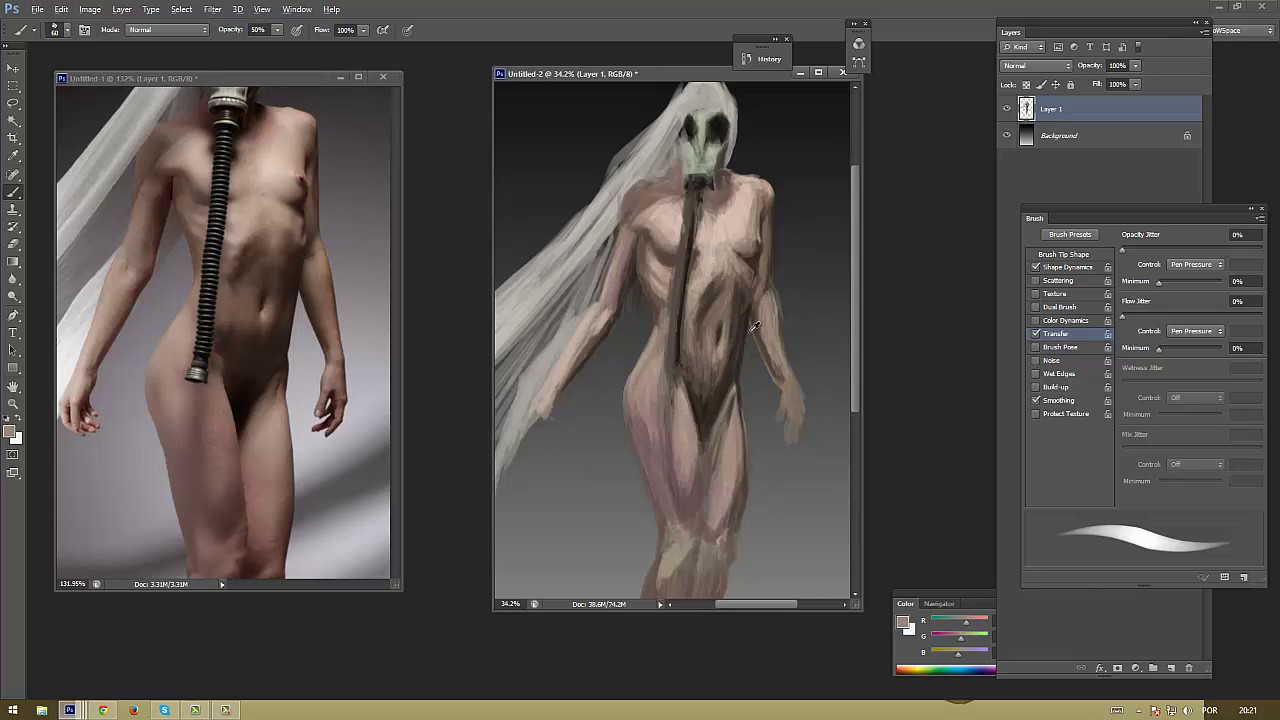
alt+click(722, 190)
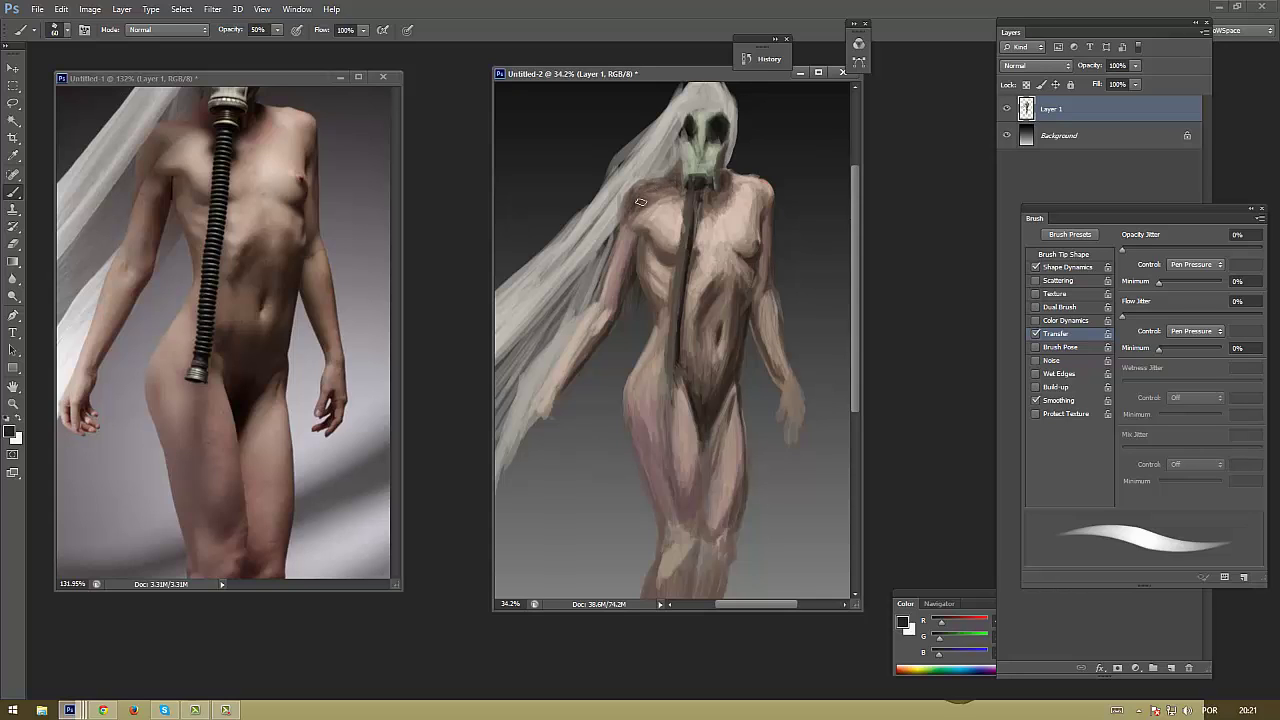
drag(620, 218, 628, 250)
alt+click(631, 254)
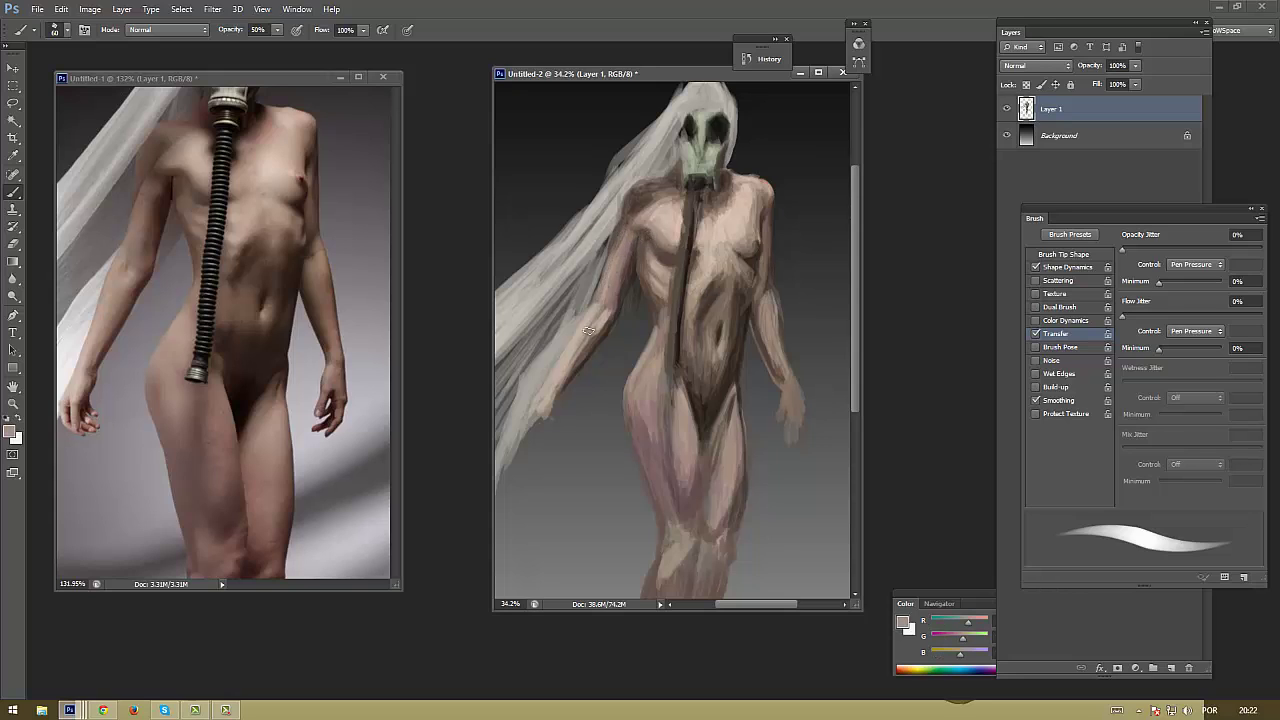
alt+click(630, 248)
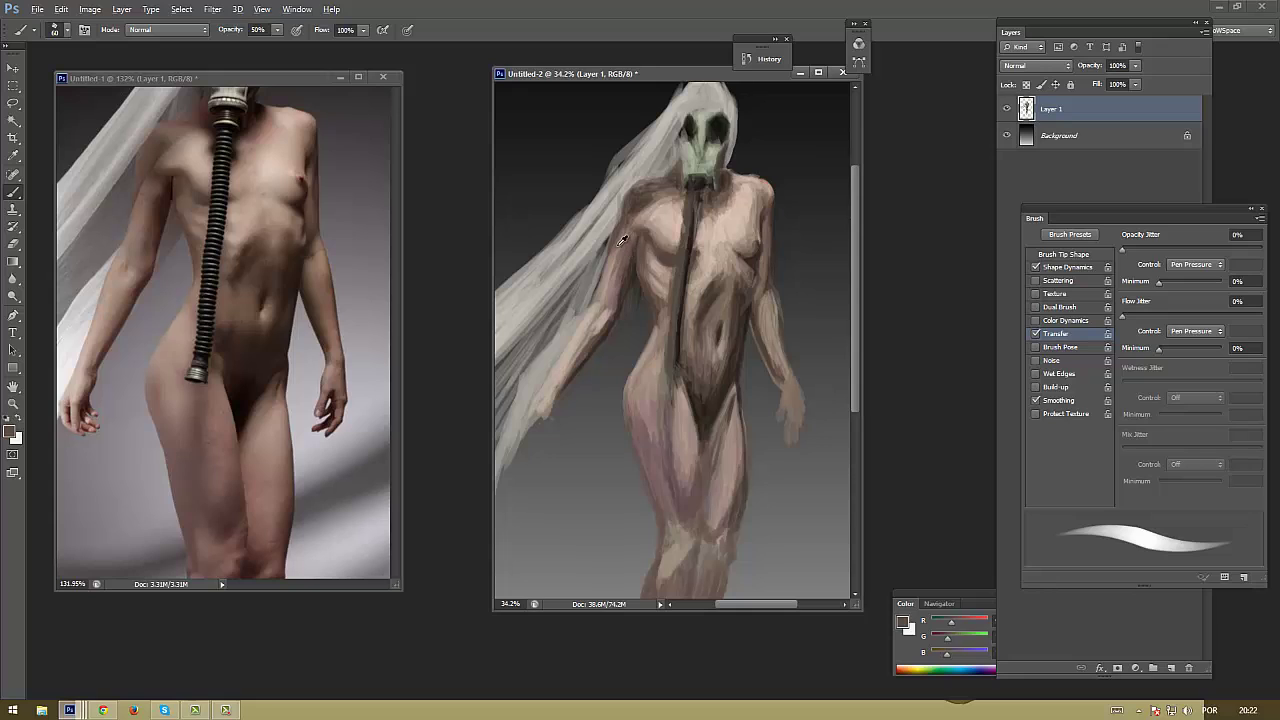
alt+click(627, 254)
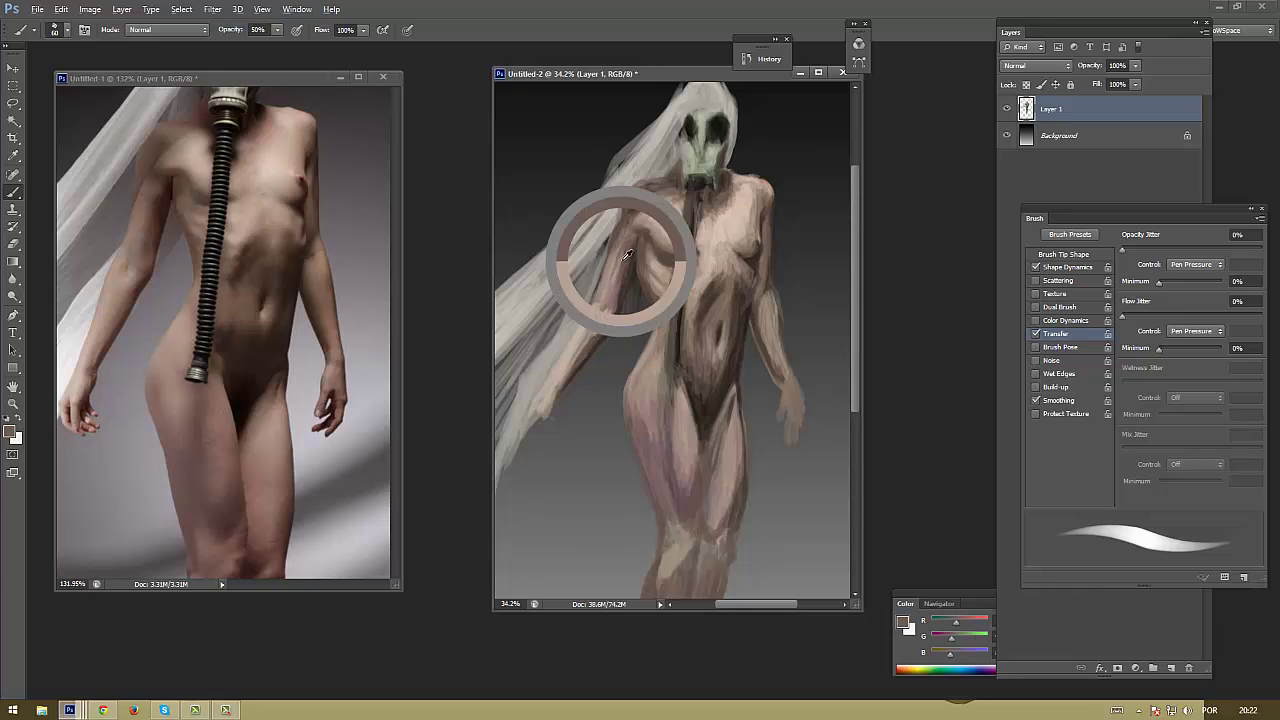
Darken the left arm, then pan both windows to show the figures' legs
alt+click(592, 340)
drag(573, 365, 594, 340)
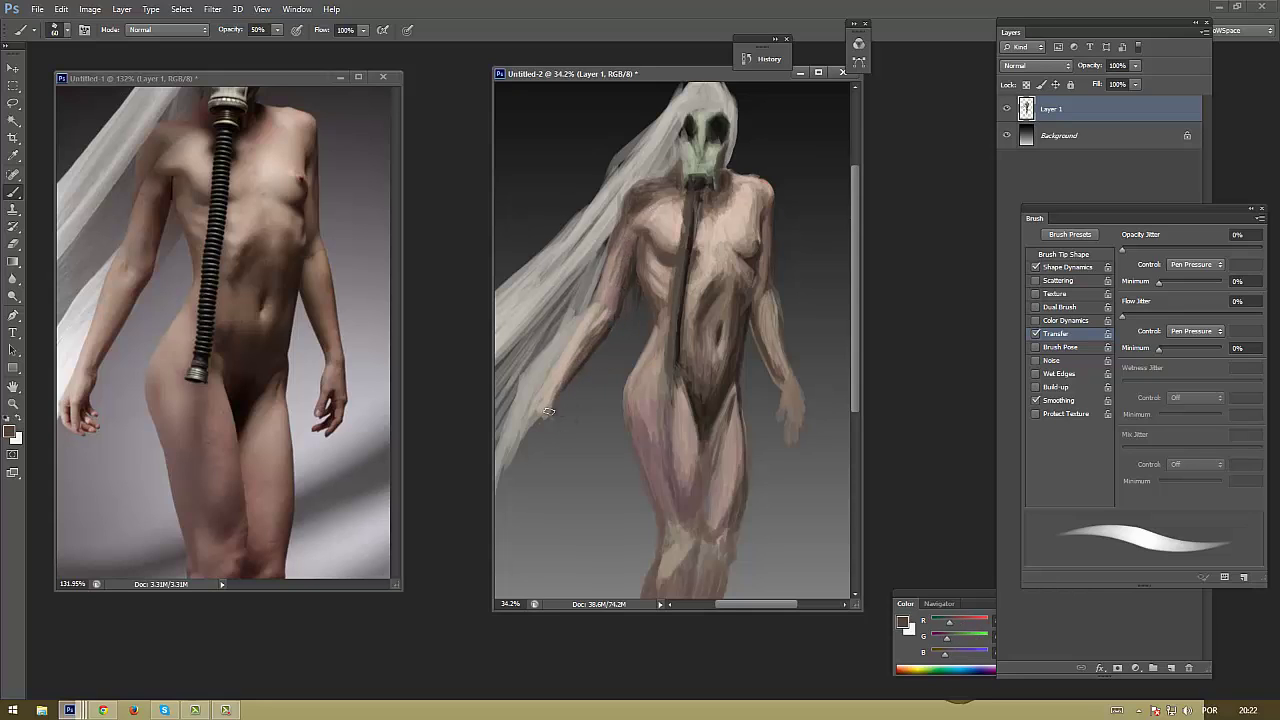
drag(724, 477, 724, 385)
drag(271, 414, 278, 281)
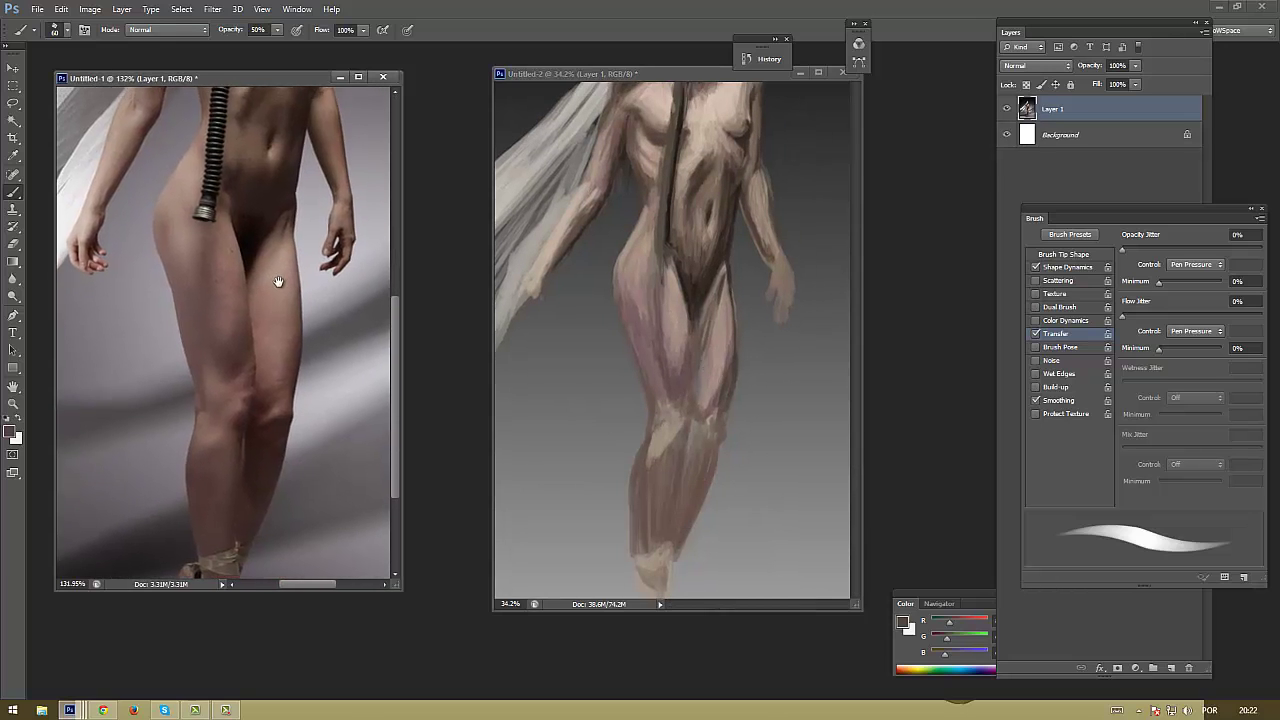
Choose a muted reddish-brown foreground colour in the Color Picker
click(10, 432)
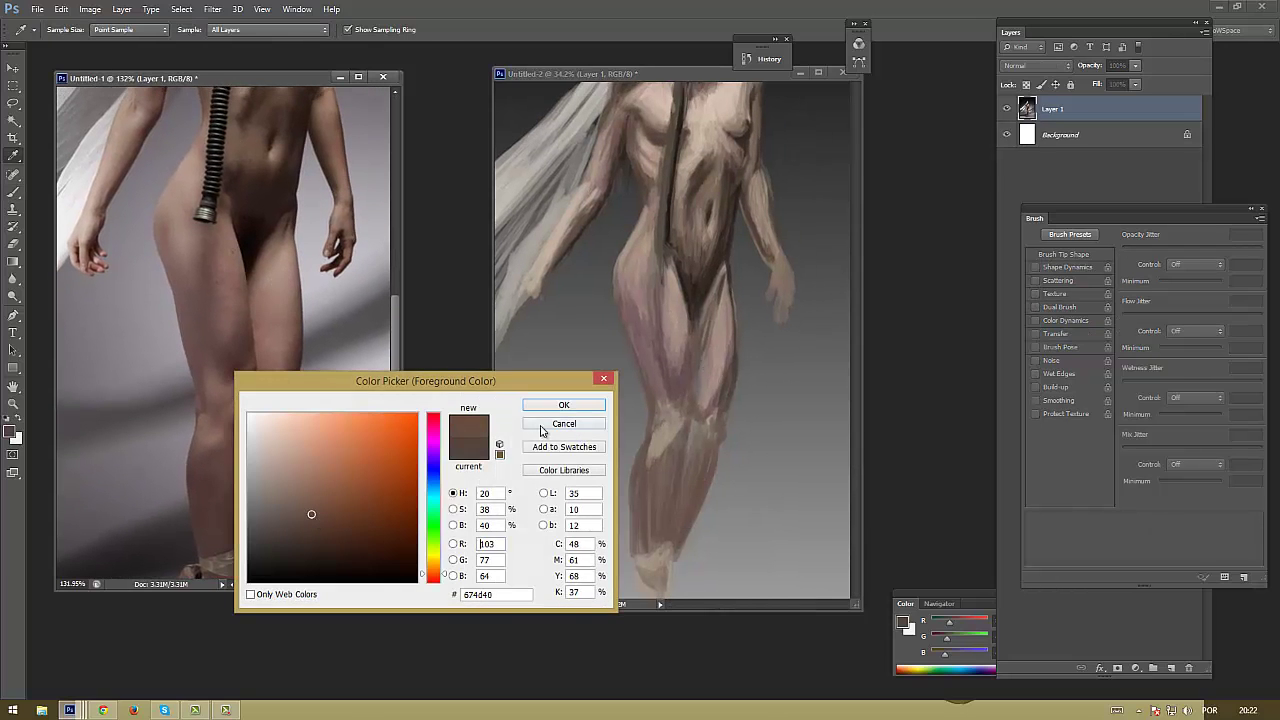
drag(514, 385, 632, 394)
drag(564, 452, 565, 437)
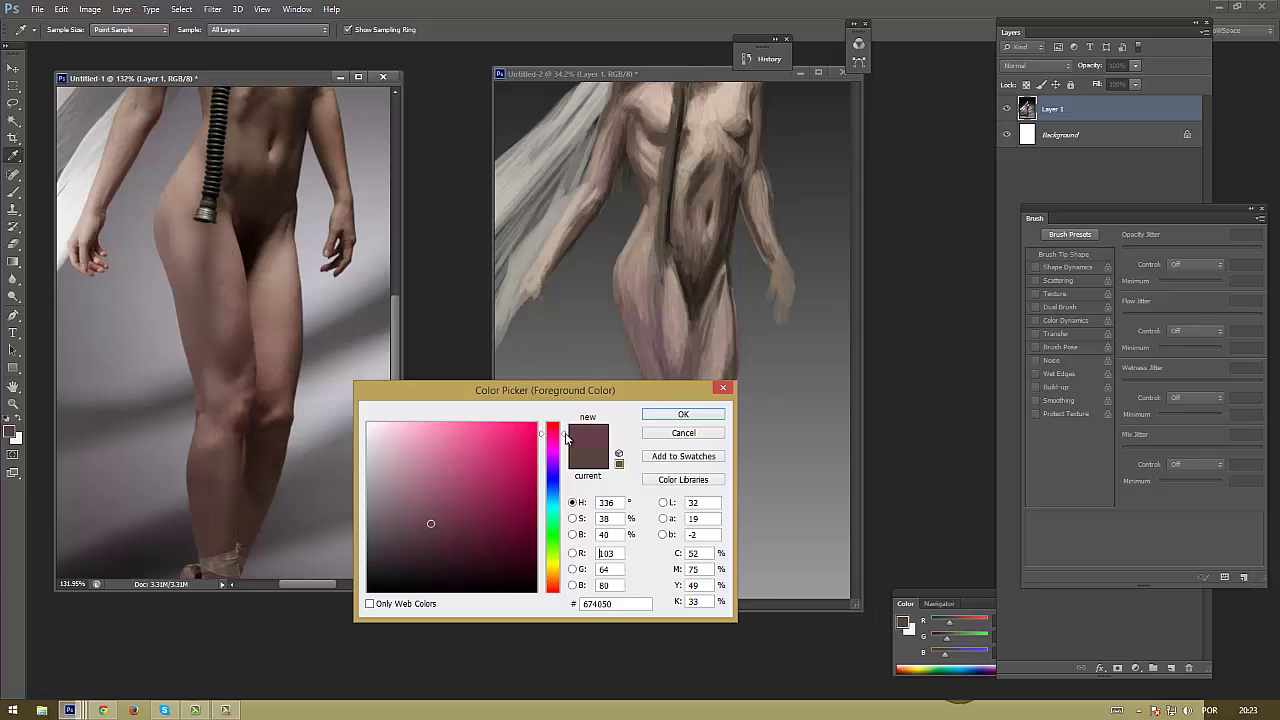
drag(430, 520, 418, 503)
click(563, 577)
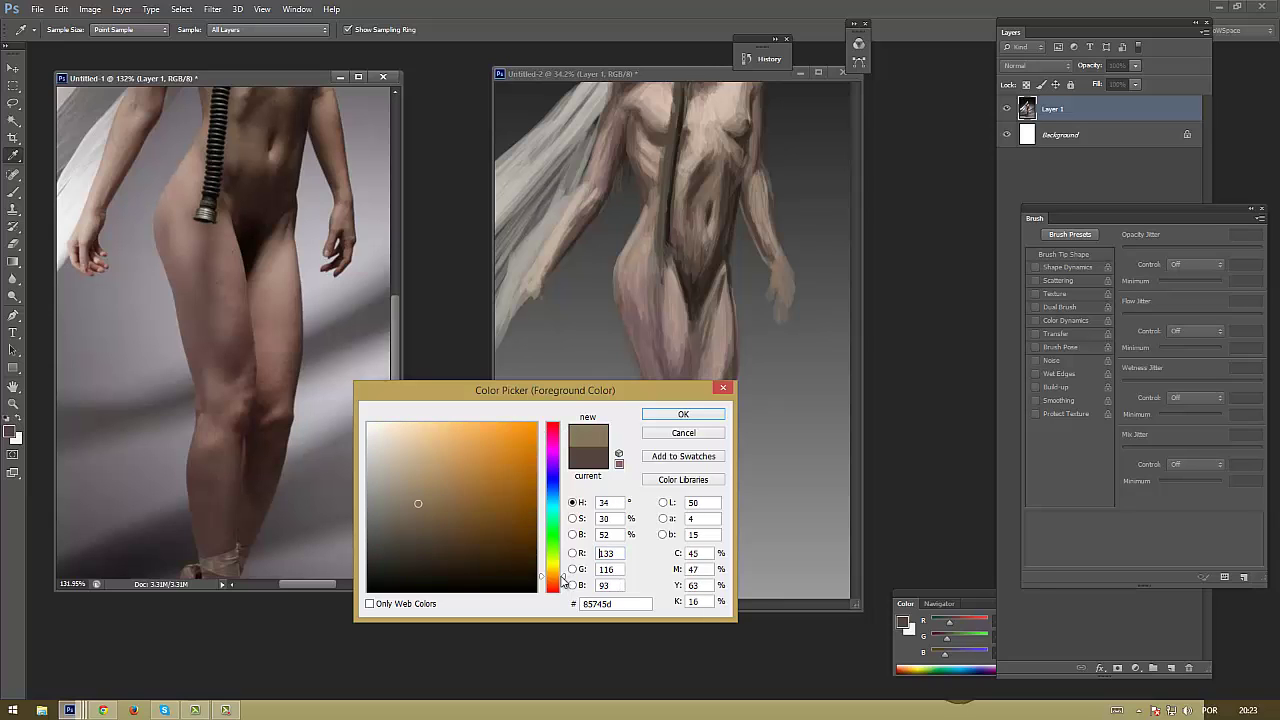
drag(562, 580, 562, 592)
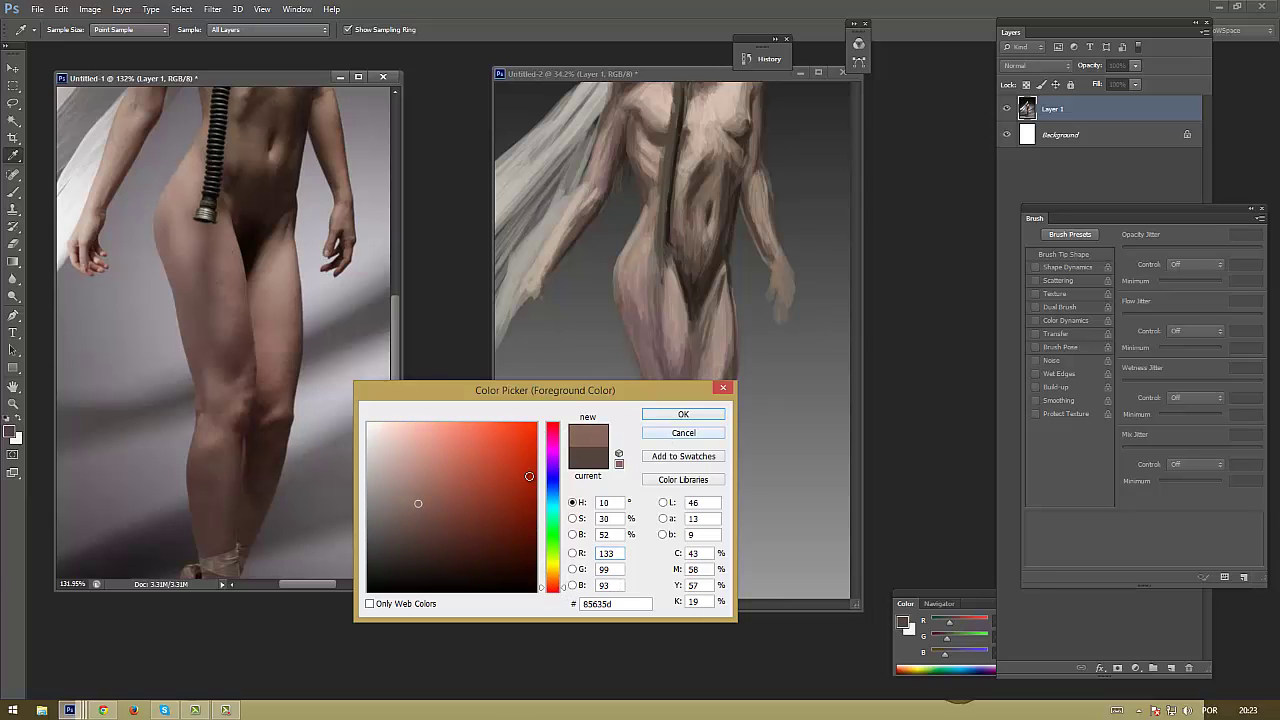
drag(418, 503, 412, 512)
click(675, 415)
Shade the left thigh with faint darker strokes, alternating sampled light and dark tones
key(b)
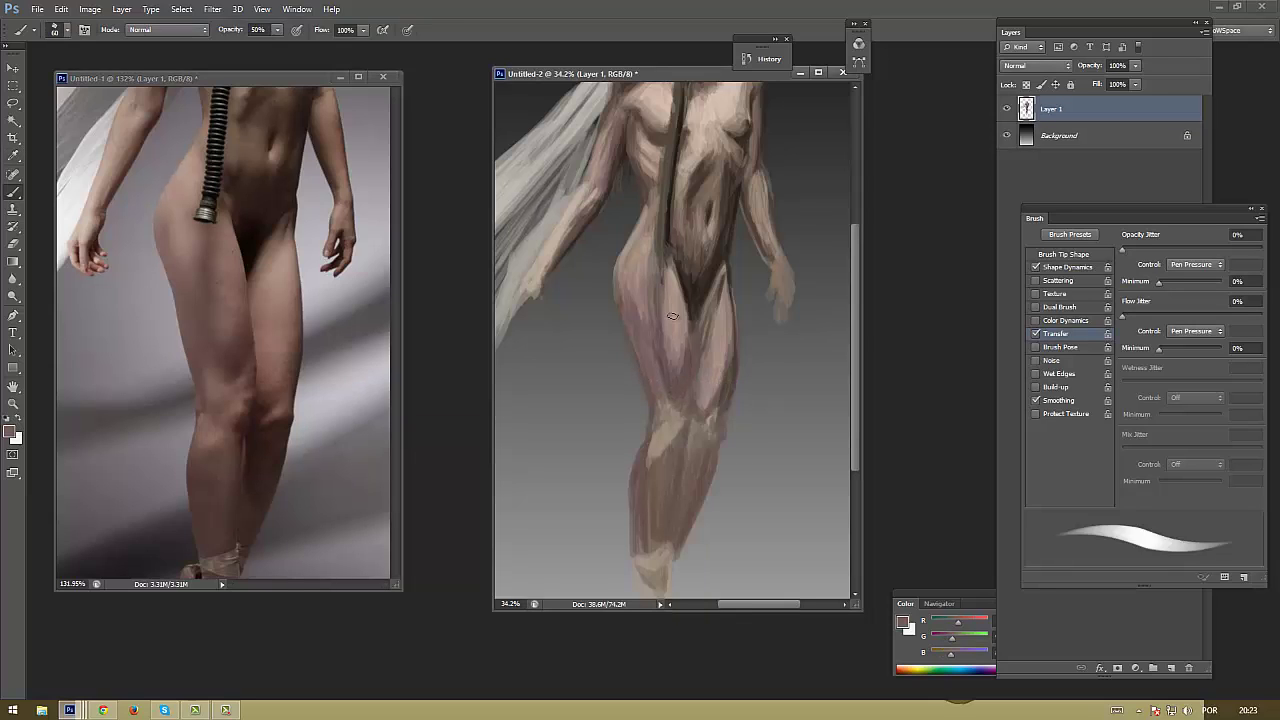
drag(684, 326, 682, 358)
drag(676, 300, 674, 364)
mouse_move(650, 285)
mouse_down()
mouse_move(636, 318)
mouse_move(622, 310)
mouse_up()
alt+click(640, 270)
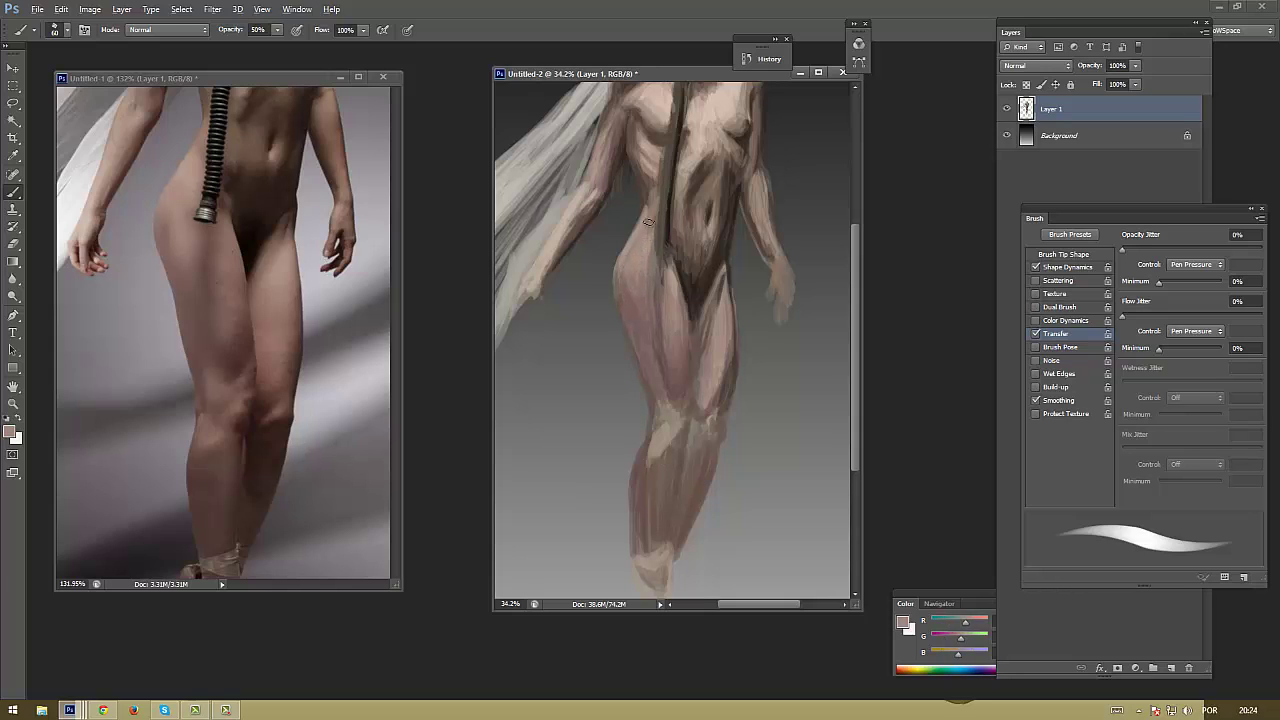
alt+click(670, 378)
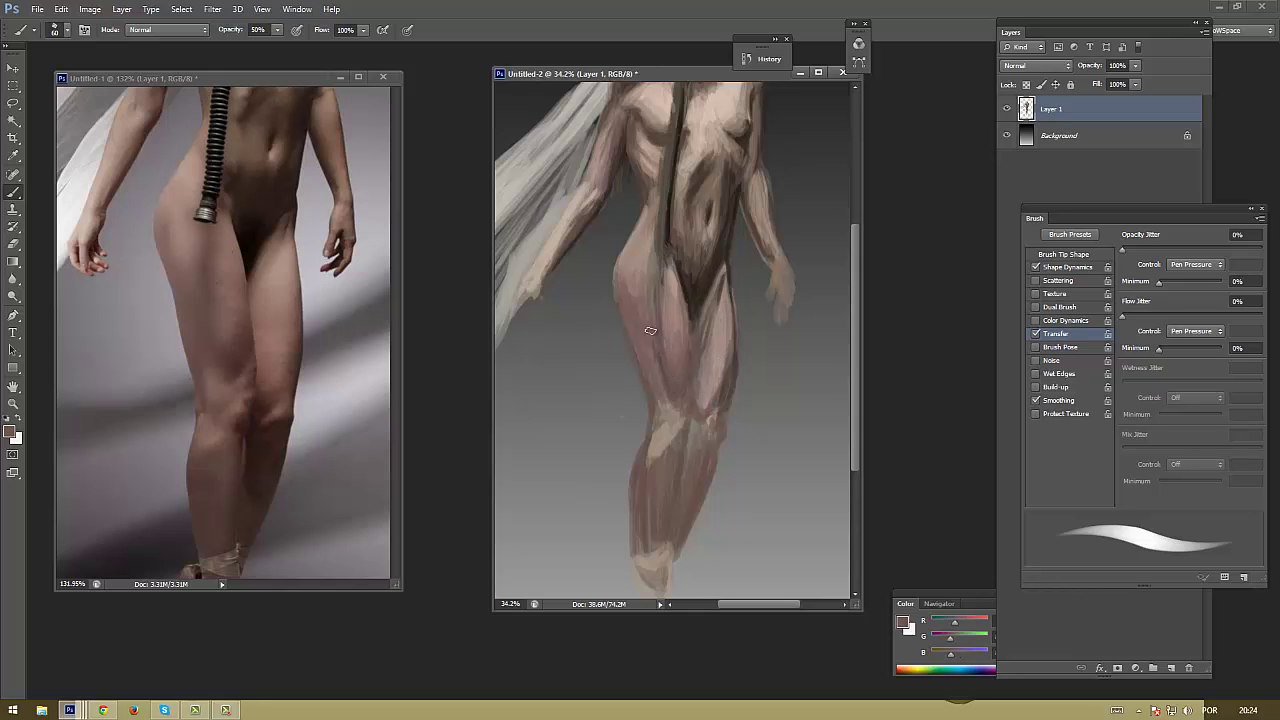
alt+click(650, 299)
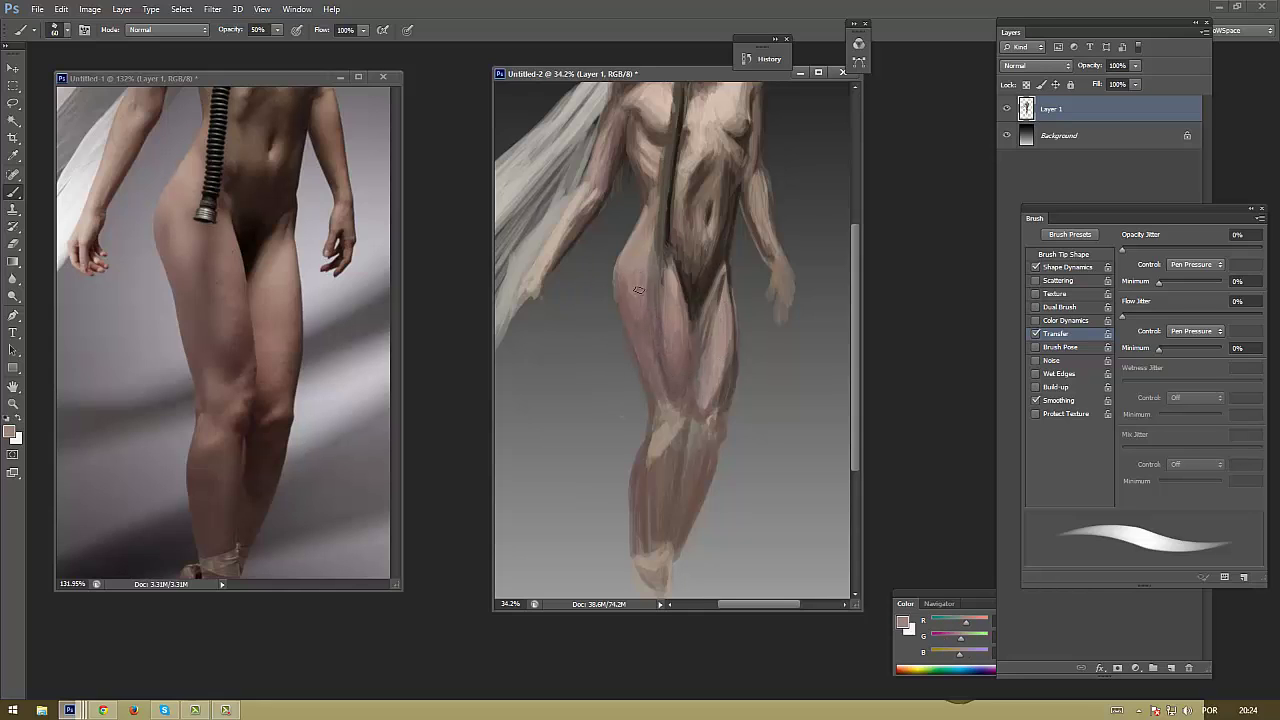
alt+click(686, 392)
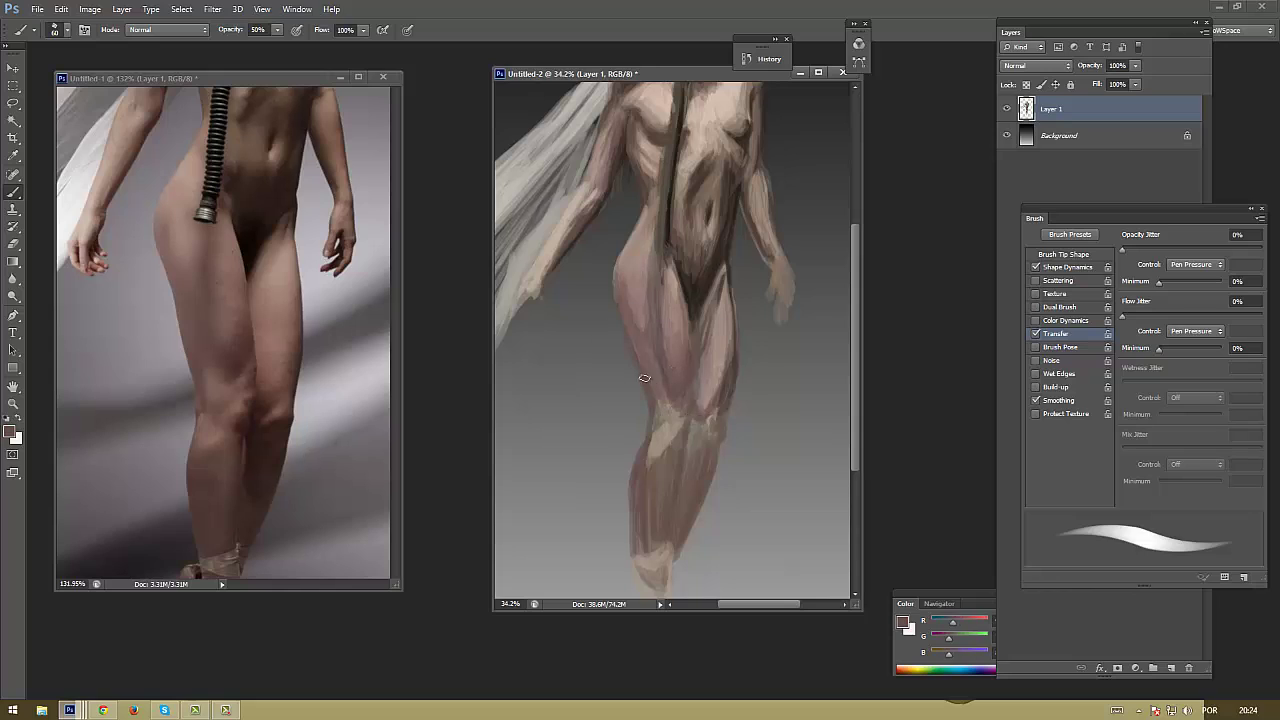
alt+click(642, 303)
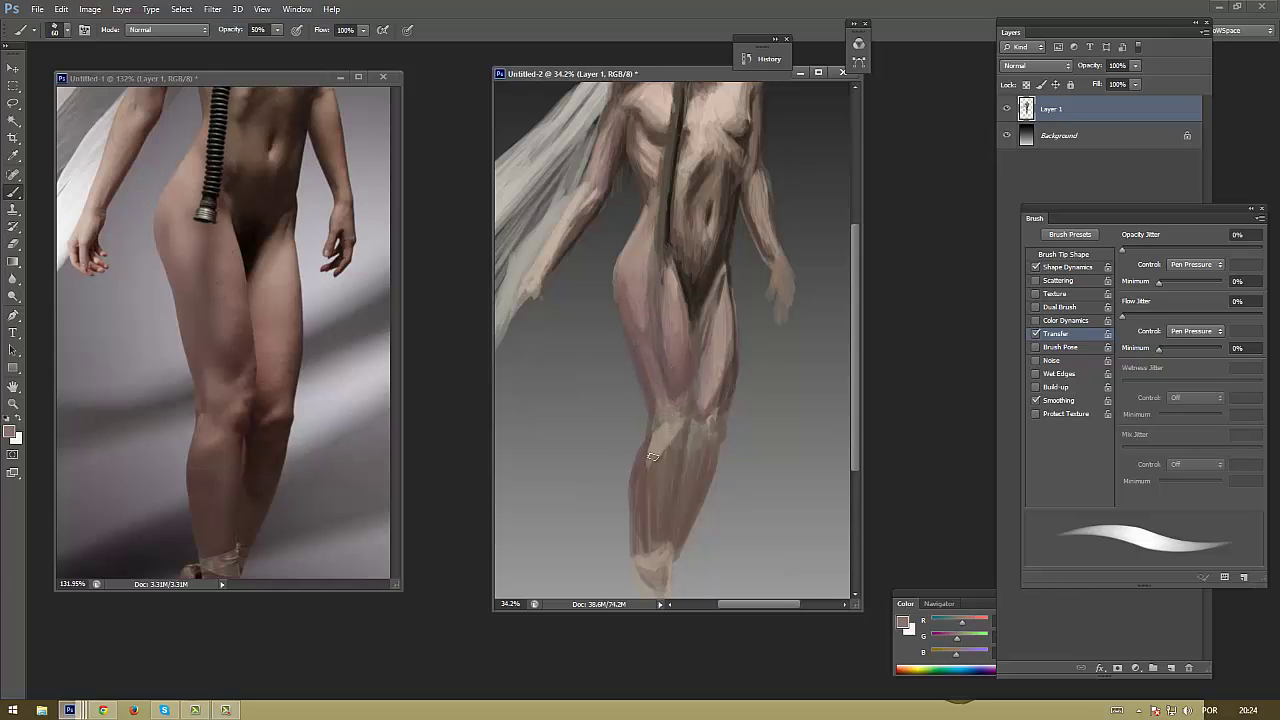
alt+click(667, 425)
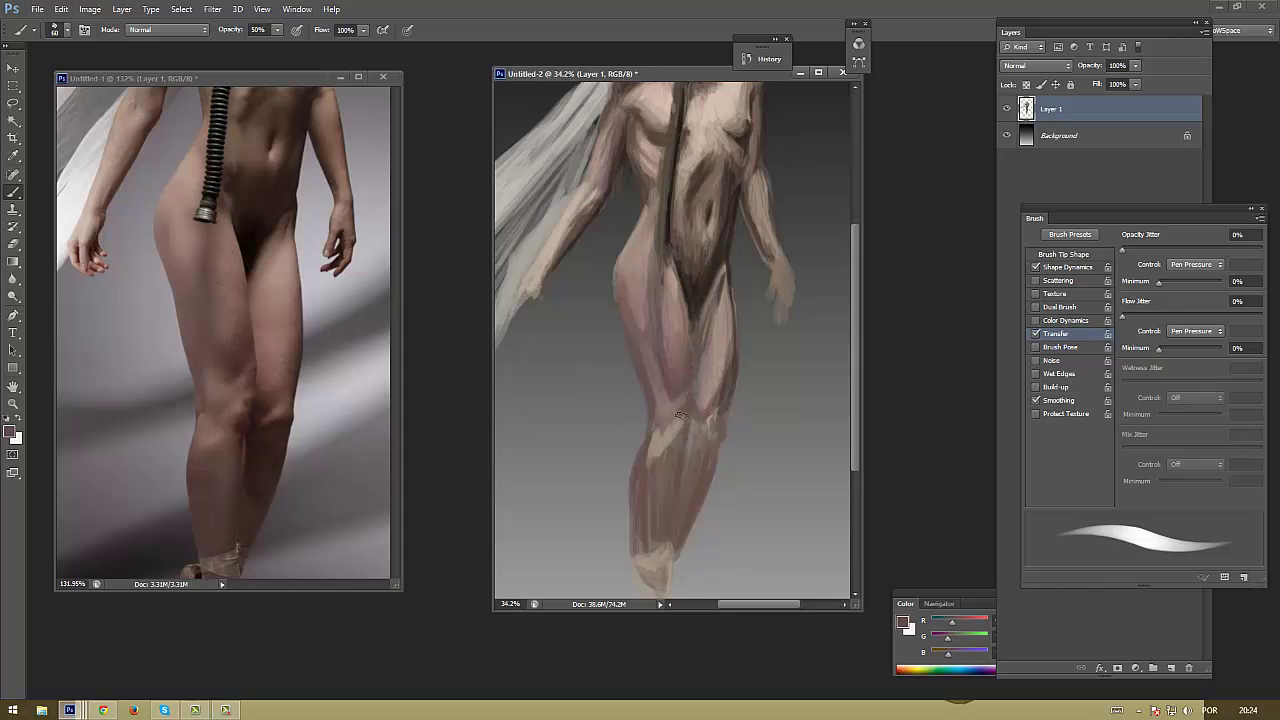
Darken the paint colour and shade the knee and shin, then sample a light pink
click(11, 433)
click(686, 411)
drag(679, 454, 676, 463)
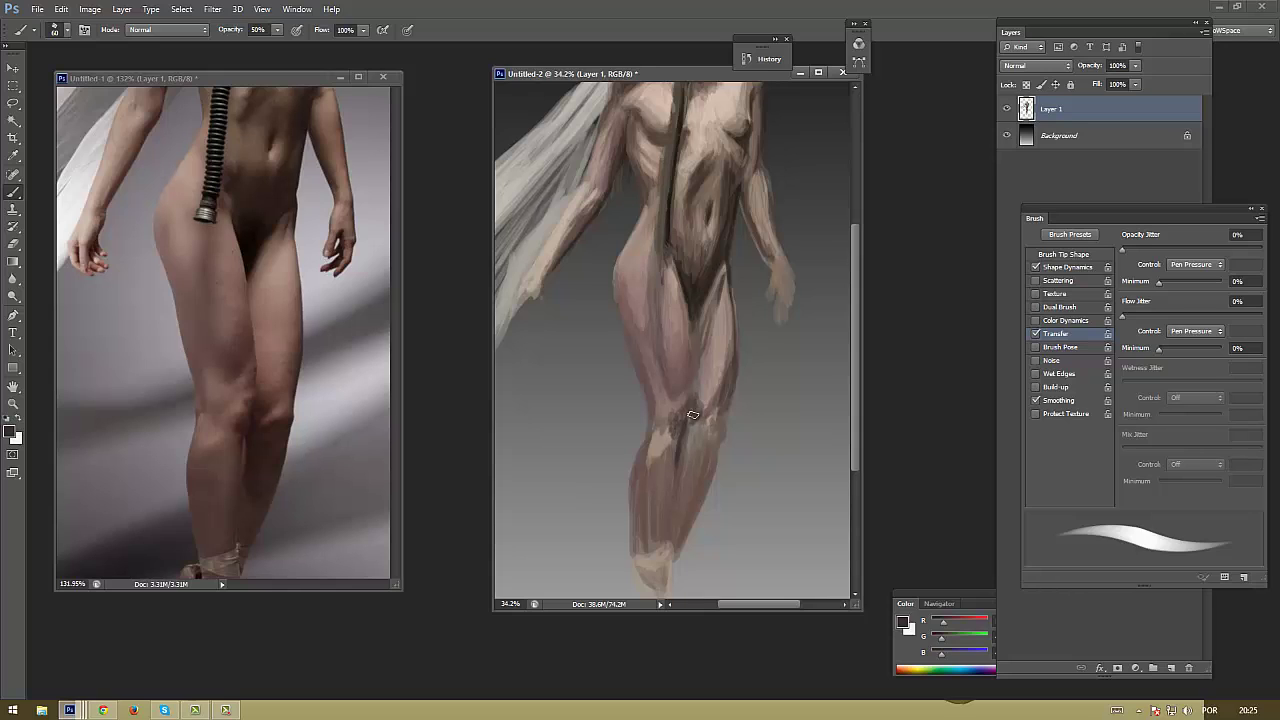
mouse_move(695, 412)
mouse_down()
mouse_move(715, 397)
mouse_move(680, 478)
mouse_move(690, 516)
mouse_up()
drag(705, 455, 692, 500)
mouse_move(716, 430)
mouse_down()
mouse_move(700, 508)
mouse_move(714, 454)
mouse_up()
mouse_move(730, 406)
mouse_down()
mouse_move(692, 494)
mouse_move(702, 418)
mouse_up()
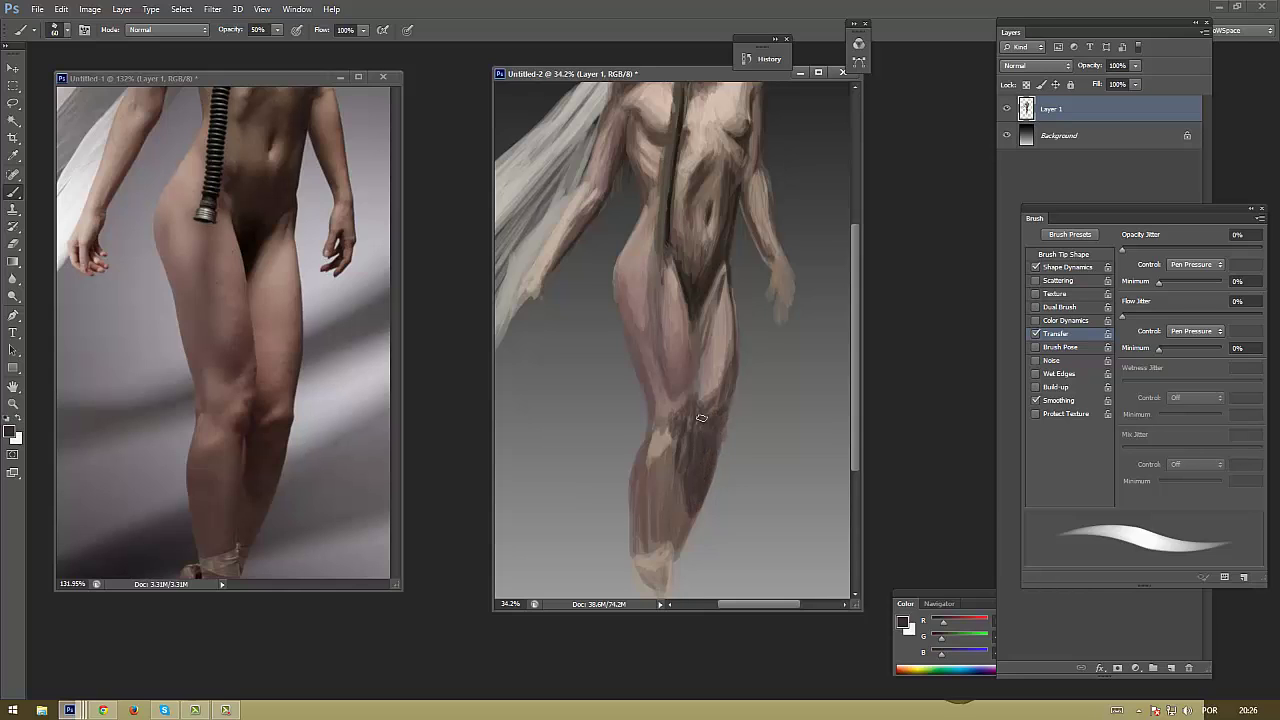
alt+click(716, 345)
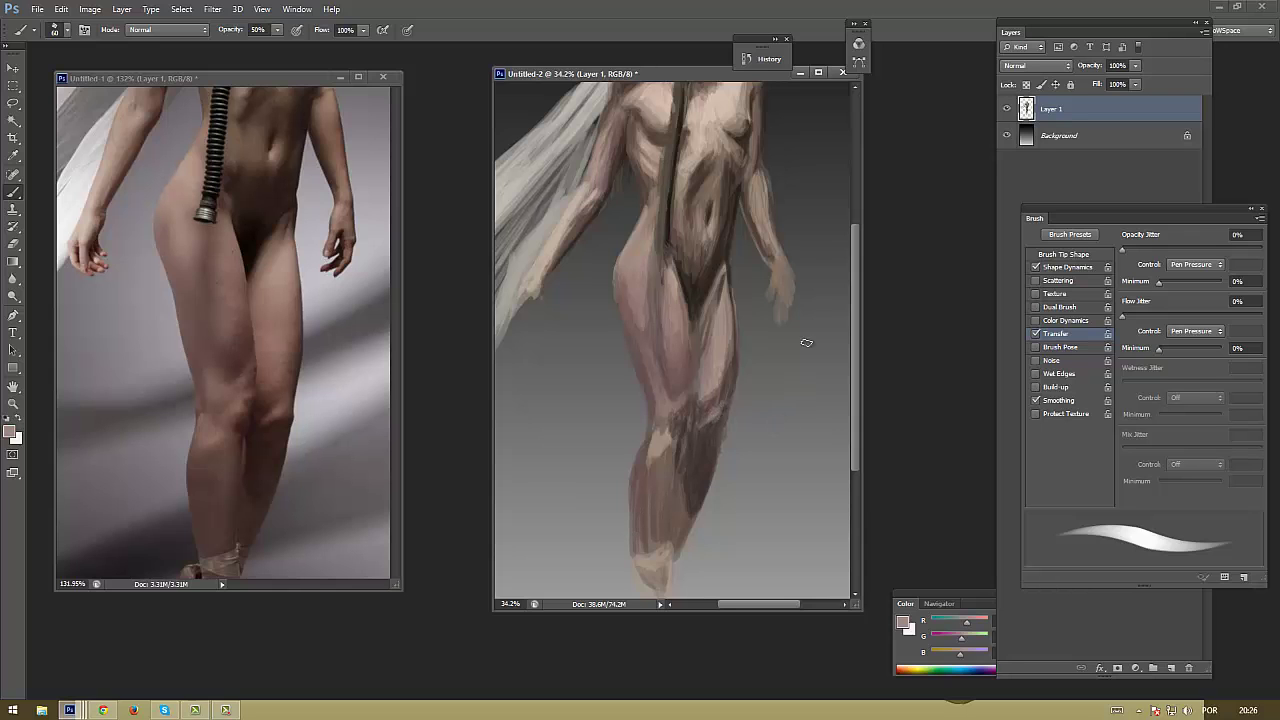
Switch the paint colour to white and zoom out both painting and reference to full view
key(super)
key(super)
key(x)
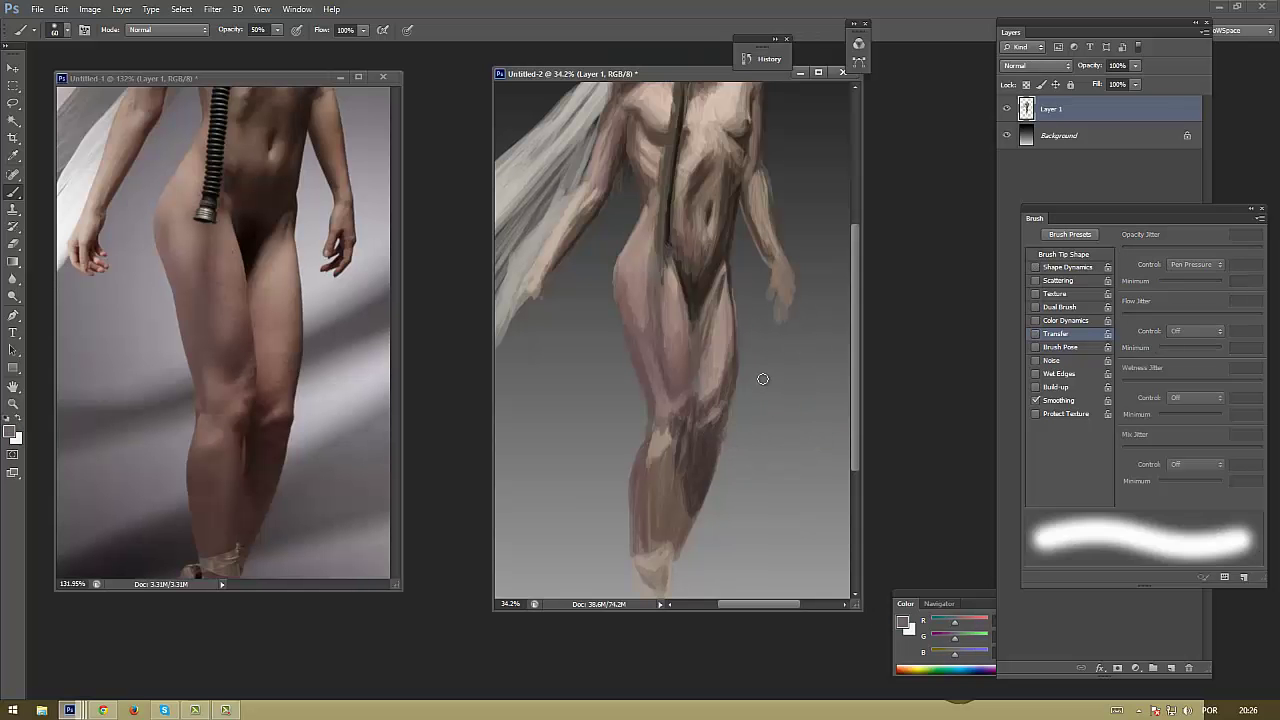
key(z)
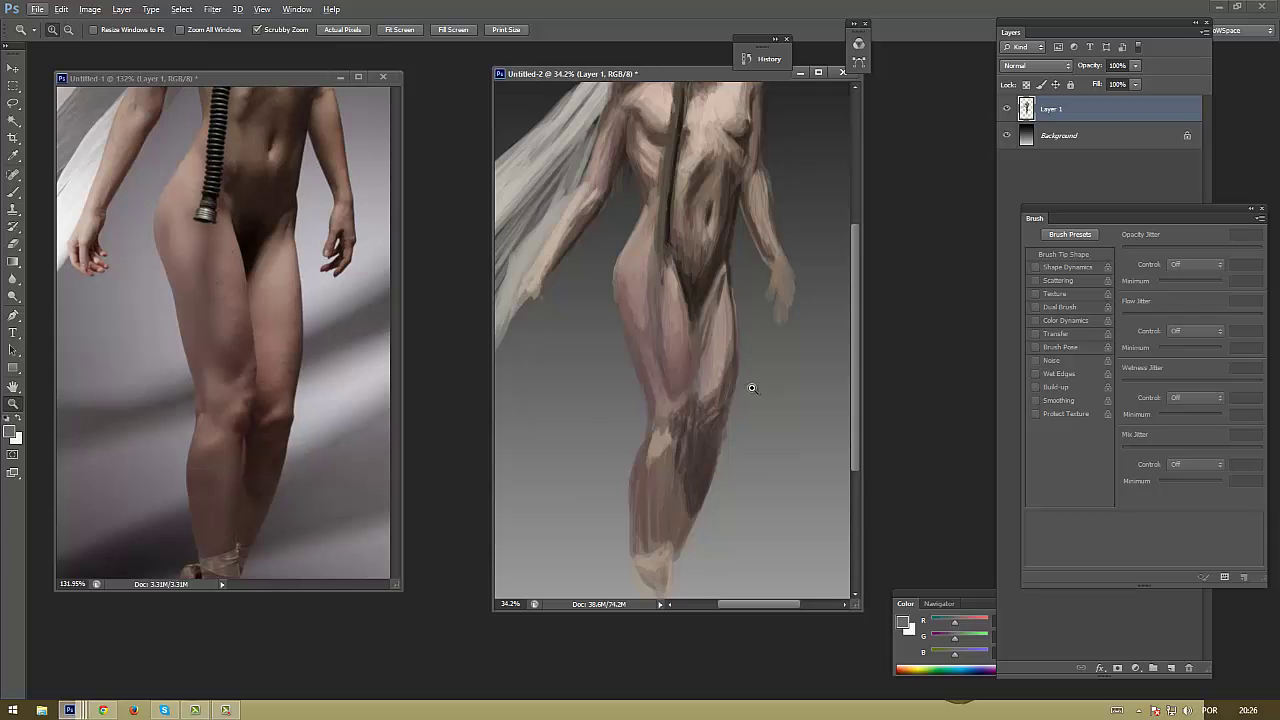
drag(748, 386, 700, 380)
drag(320, 374, 260, 370)
drag(706, 341, 650, 340)
drag(260, 340, 200, 340)
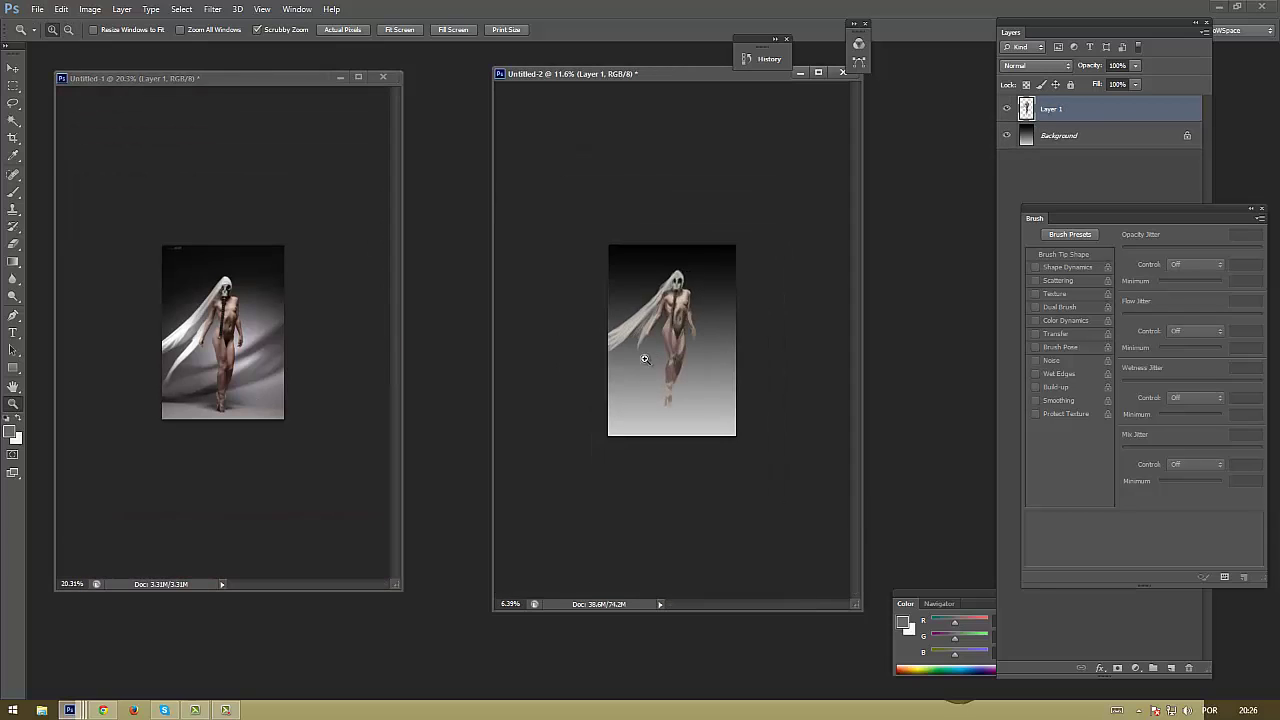
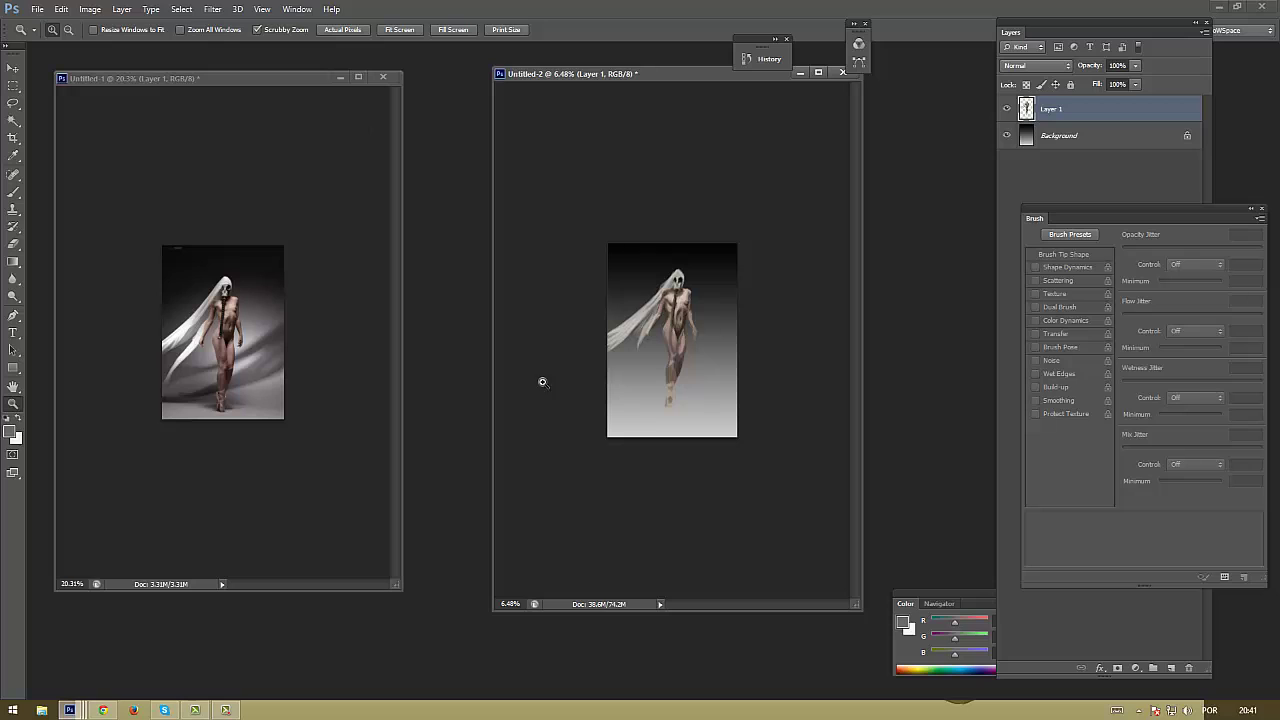
Fit the painting to its window and zoom the reference photo in so both figures fill their windows
click(226, 710)
key(ctrl+0)
key(ctrl+0)
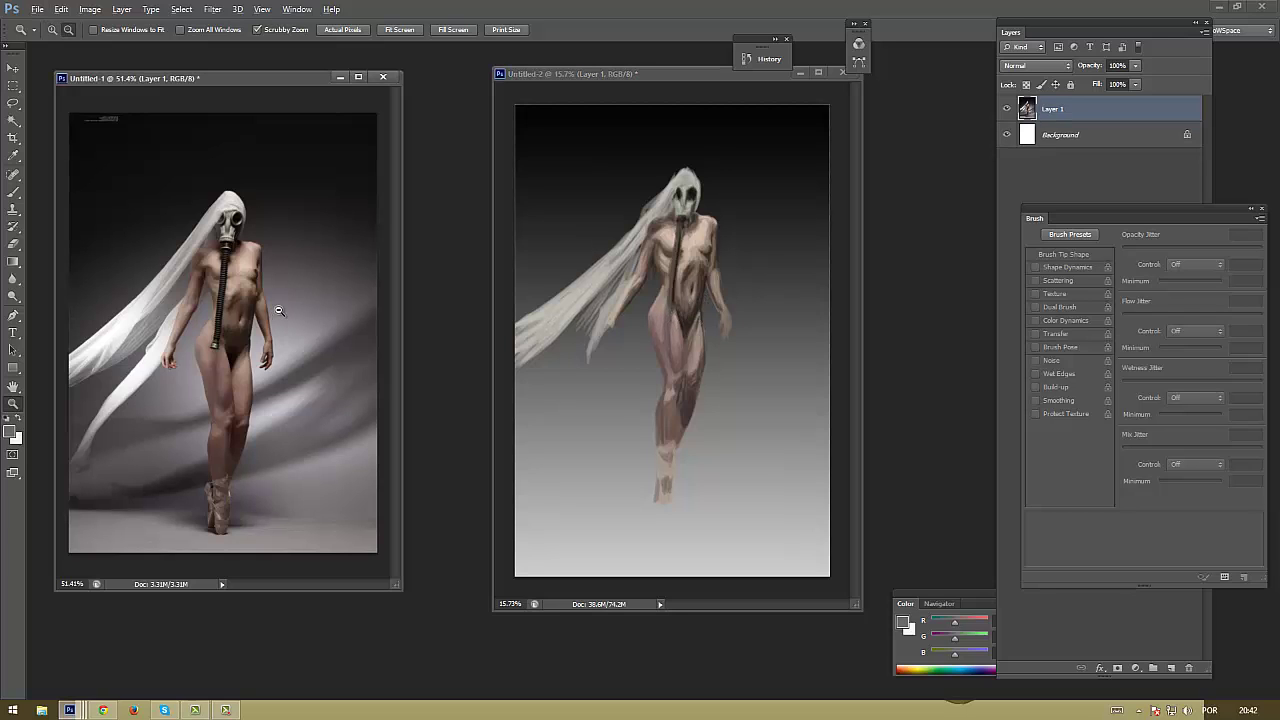
drag(280, 305, 730, 262)
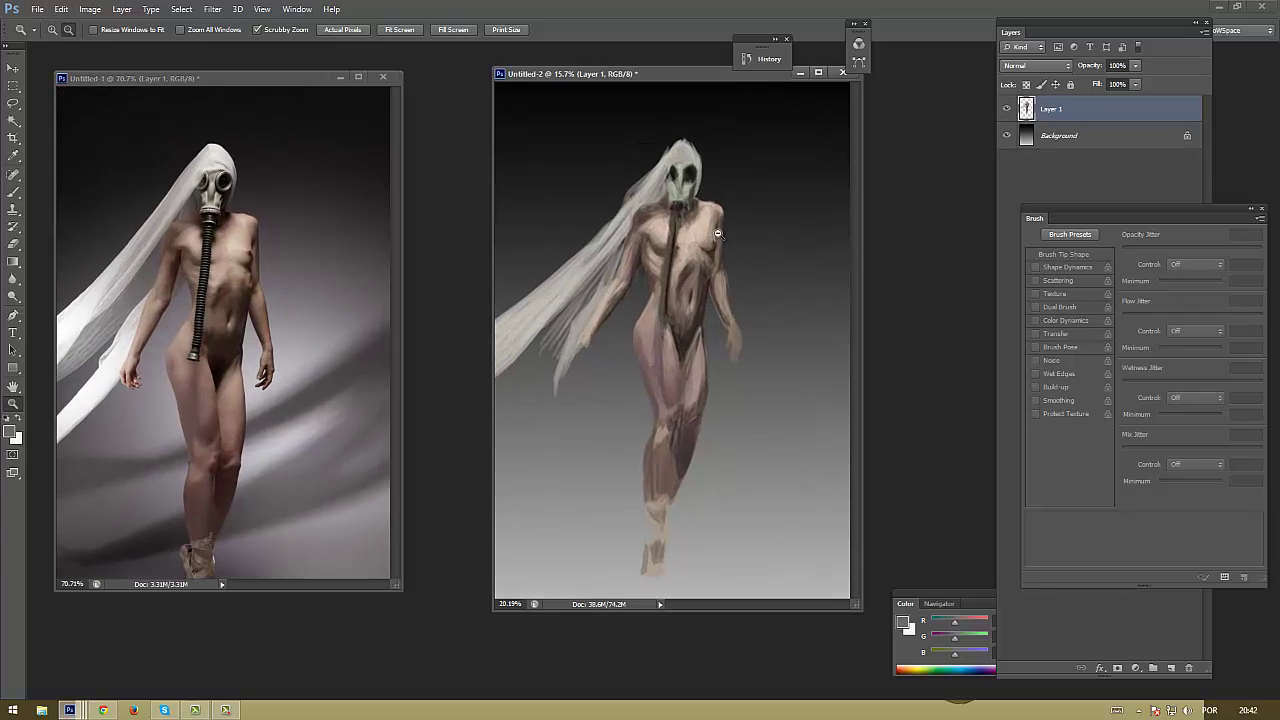
key(b)
alt+click(686, 345)
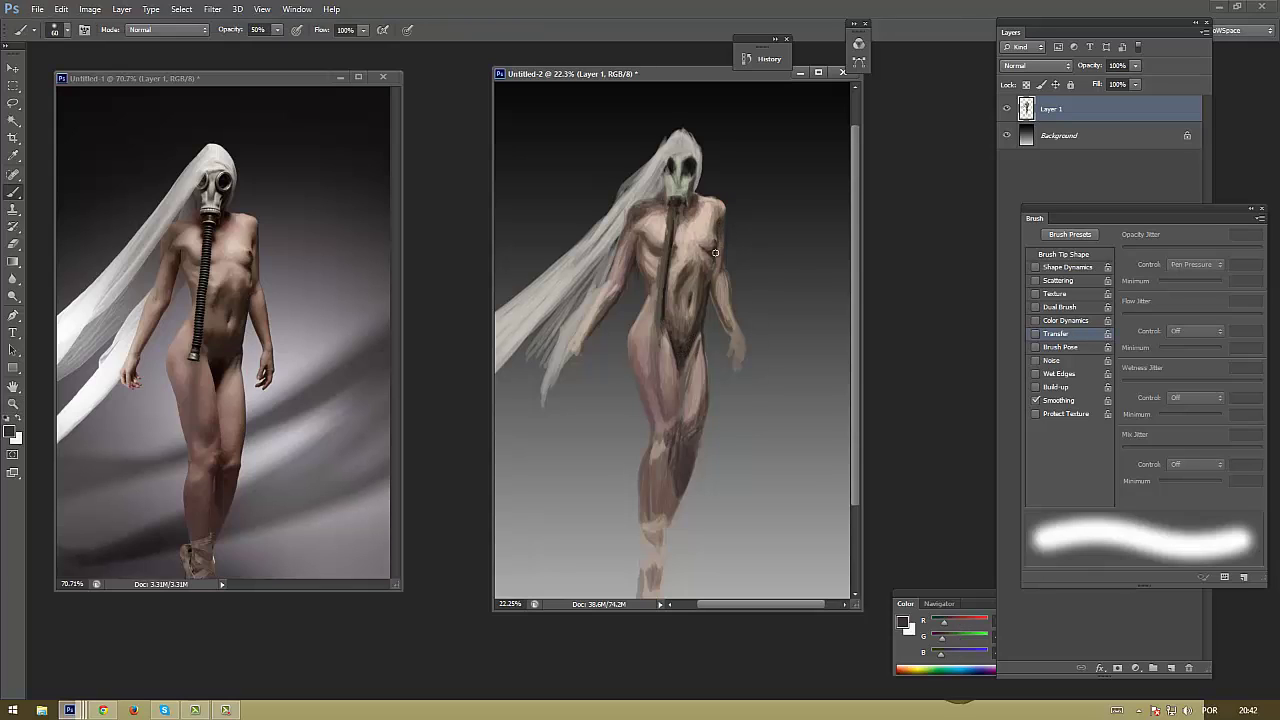
Show the brush tip shape settings and lower the brush opacity to 30%
alt+click(695, 366)
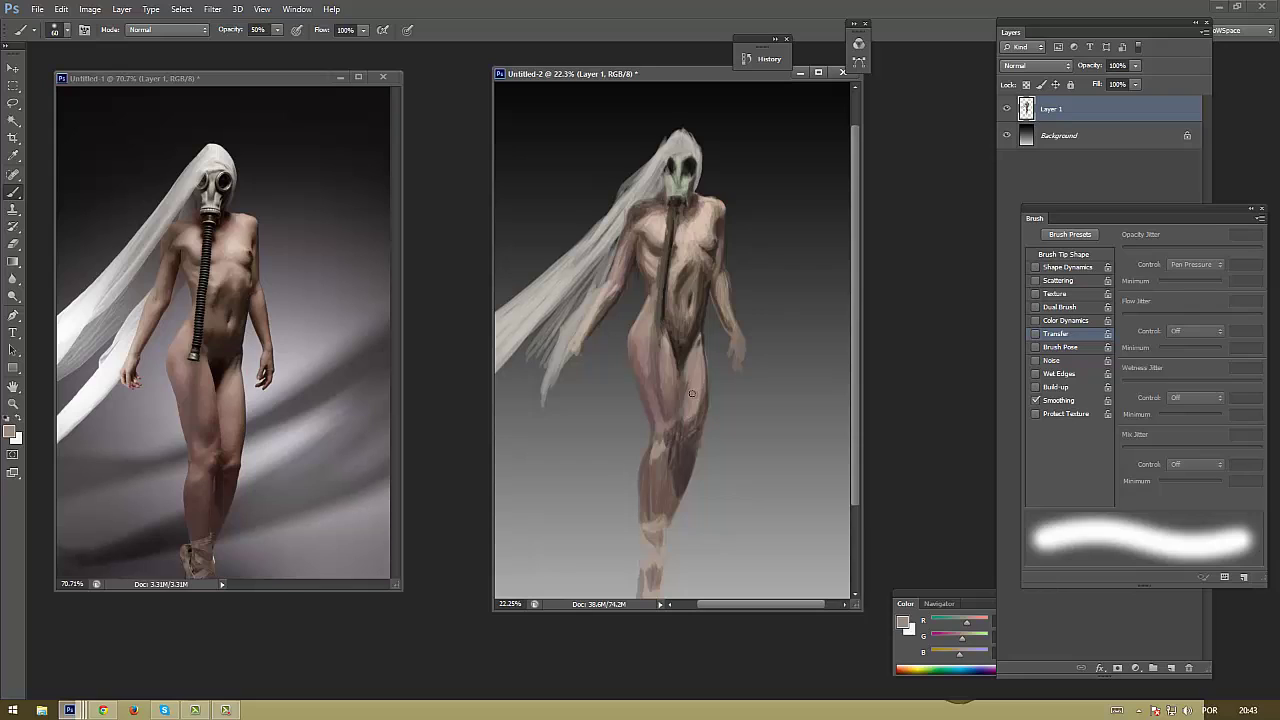
click(1084, 256)
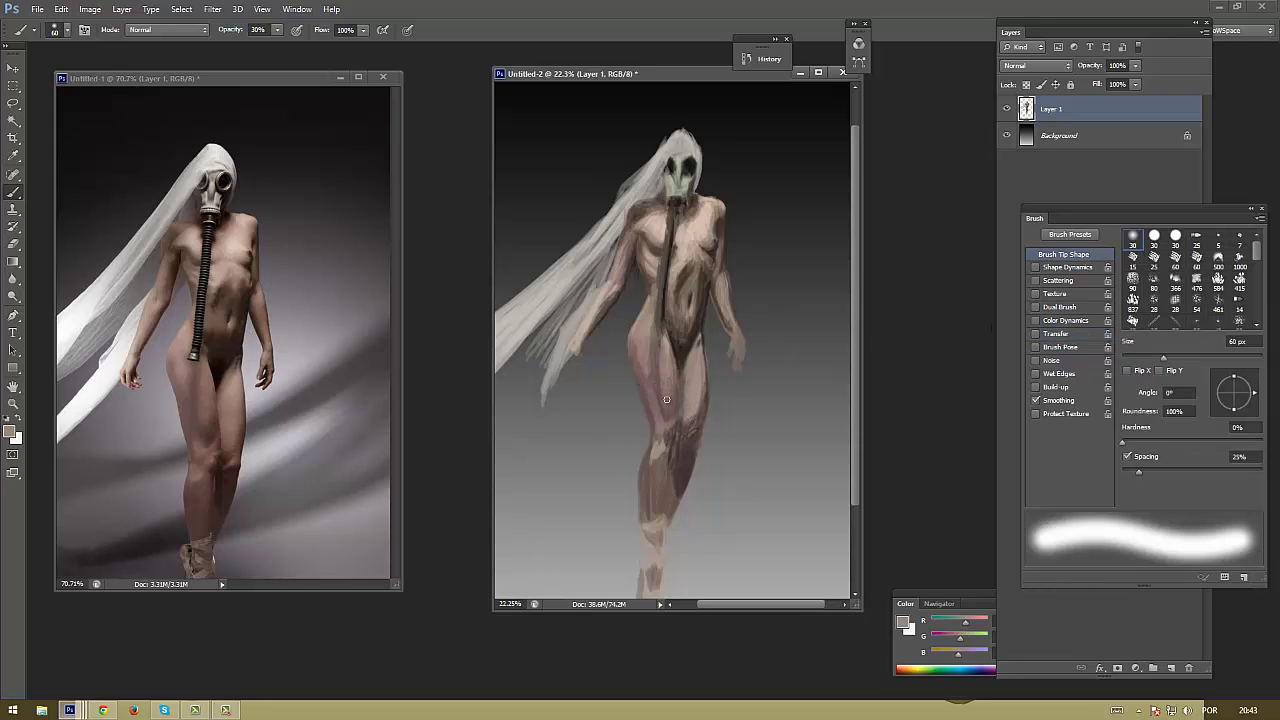
alt+click(673, 393)
key(3)
Sample leg skin tones and paint translucent shading onto the leg
alt+click(676, 425)
alt+click(655, 475)
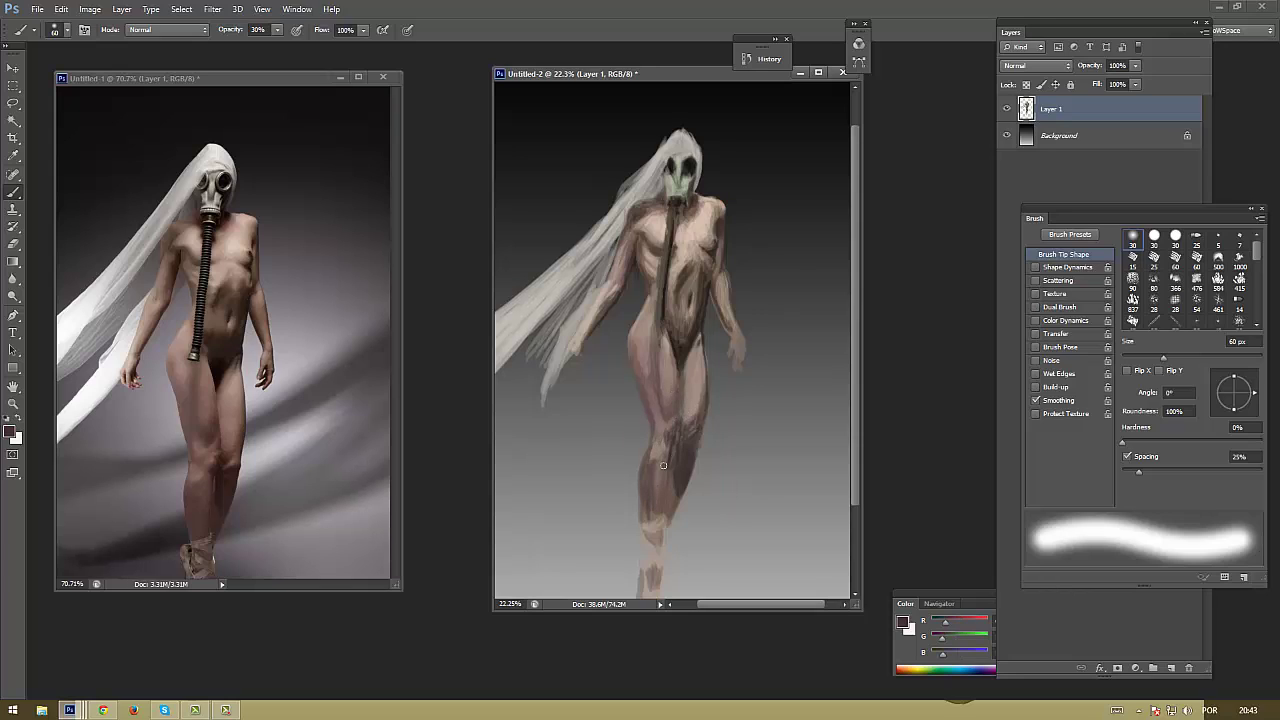
alt+click(657, 465)
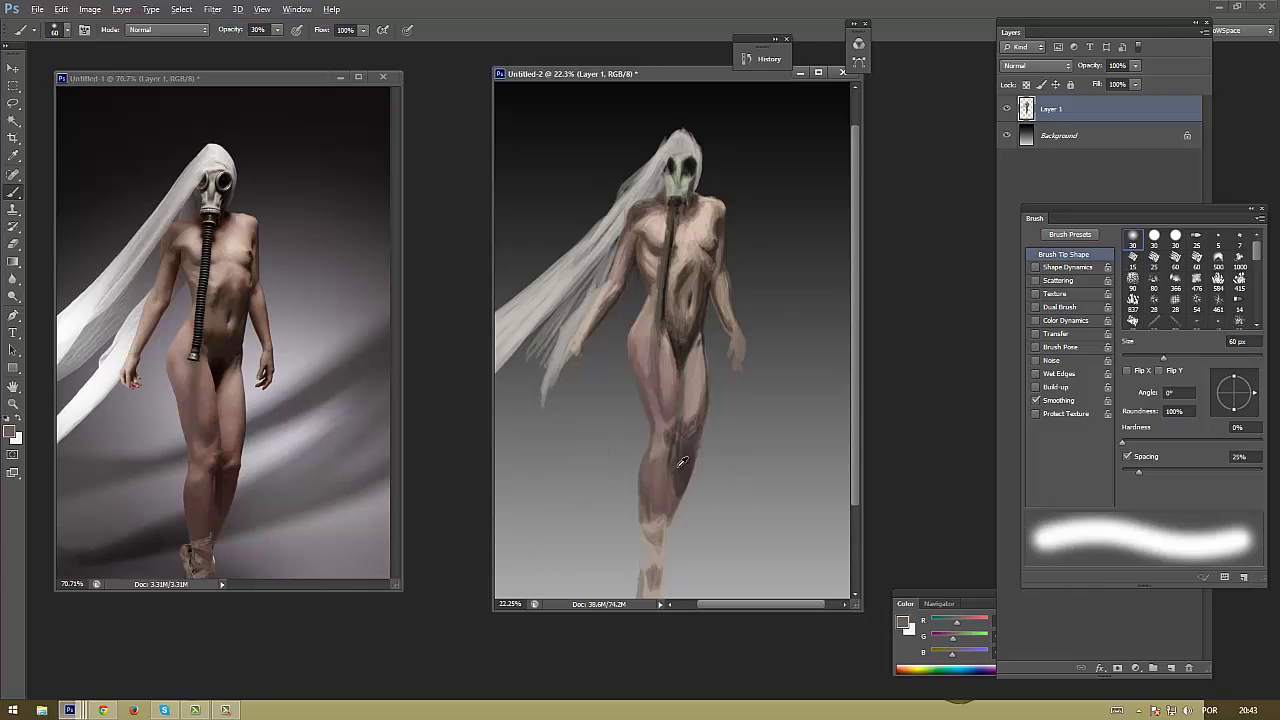
alt+click(670, 470)
alt+click(672, 470)
Paint sampled lighter and darker skin tones across the torso and upper chest
alt+click(682, 345)
alt+click(686, 357)
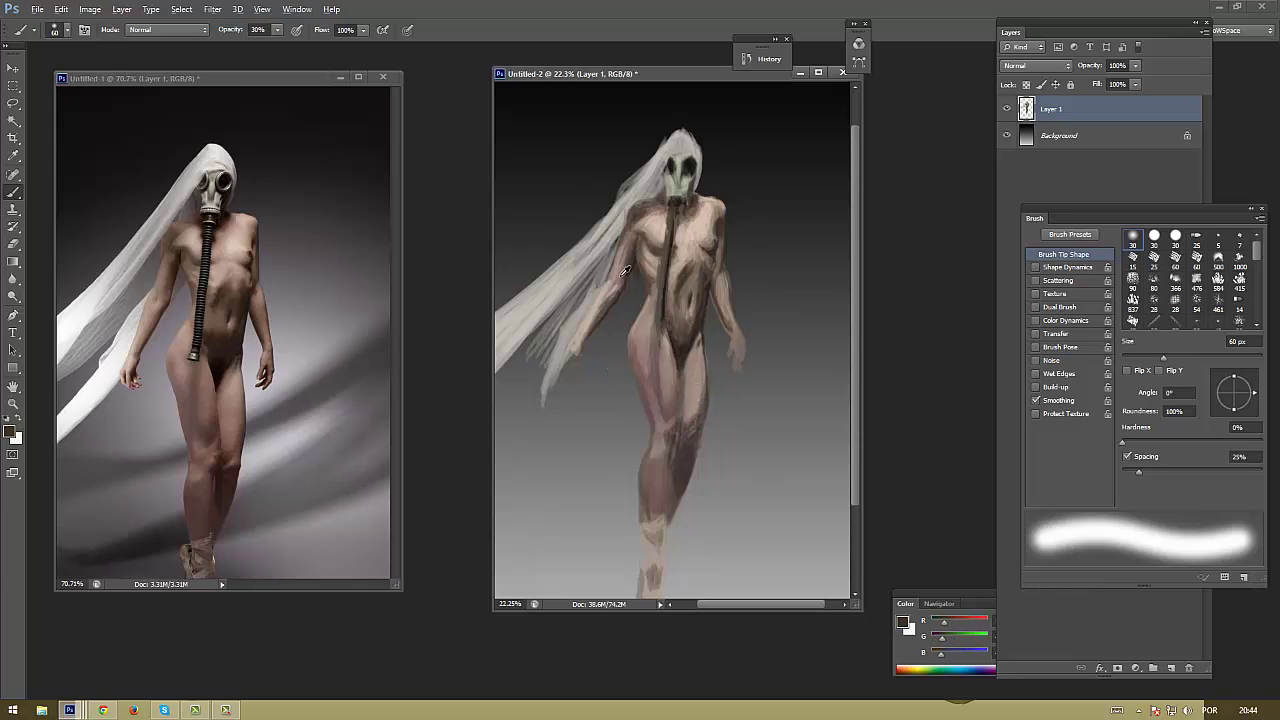
alt+click(666, 230)
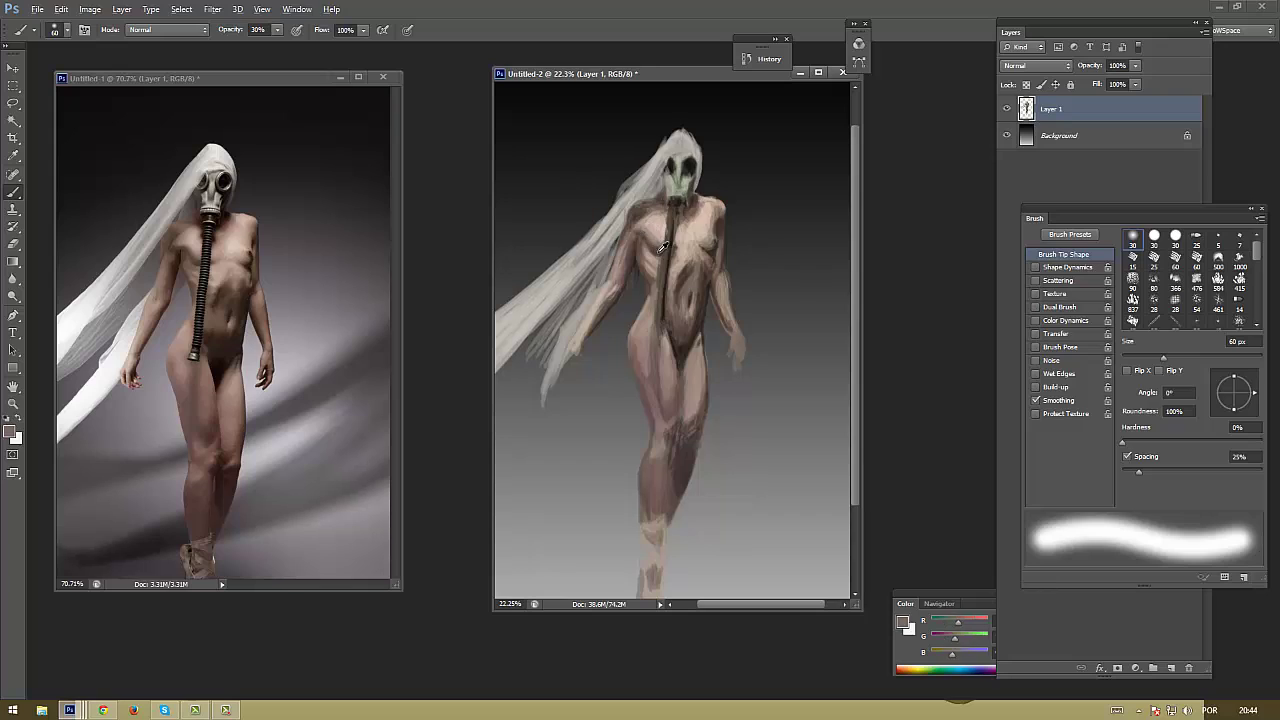
alt+click(646, 247)
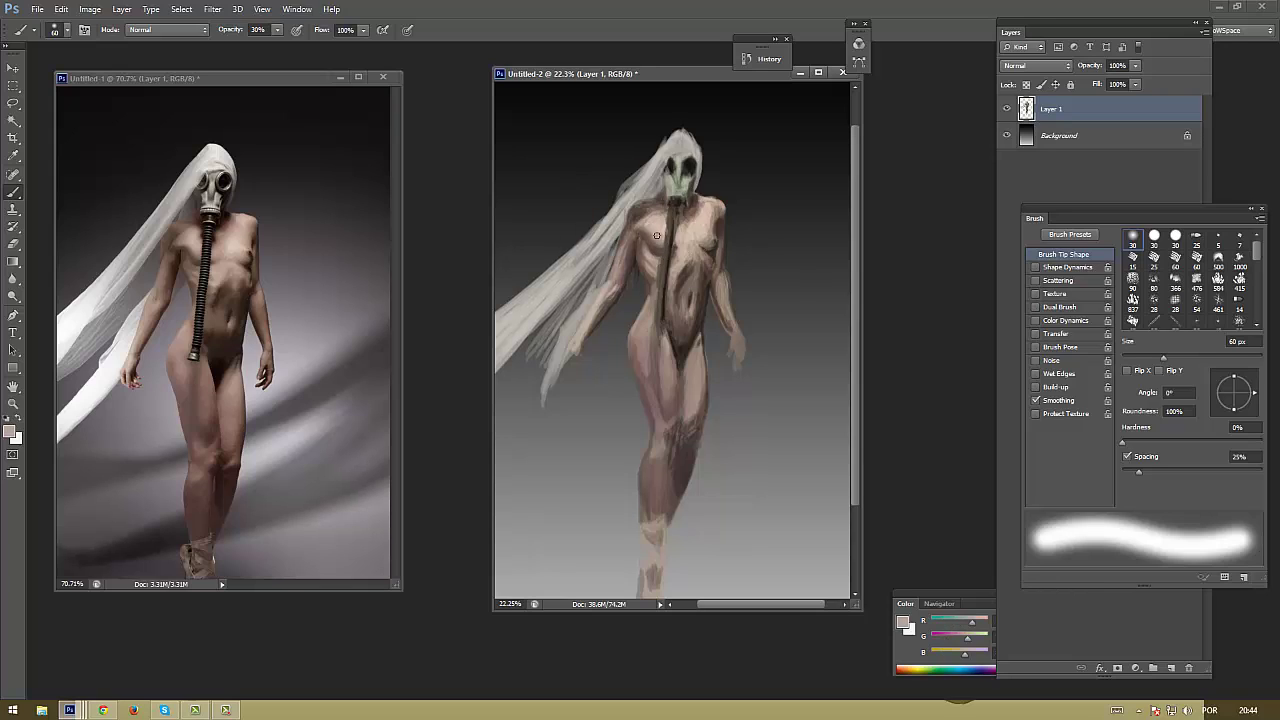
alt+click(645, 227)
alt+click(645, 232)
alt+click(638, 254)
Continue modelling the chest with alternating light and dark sampled tones
alt+click(653, 254)
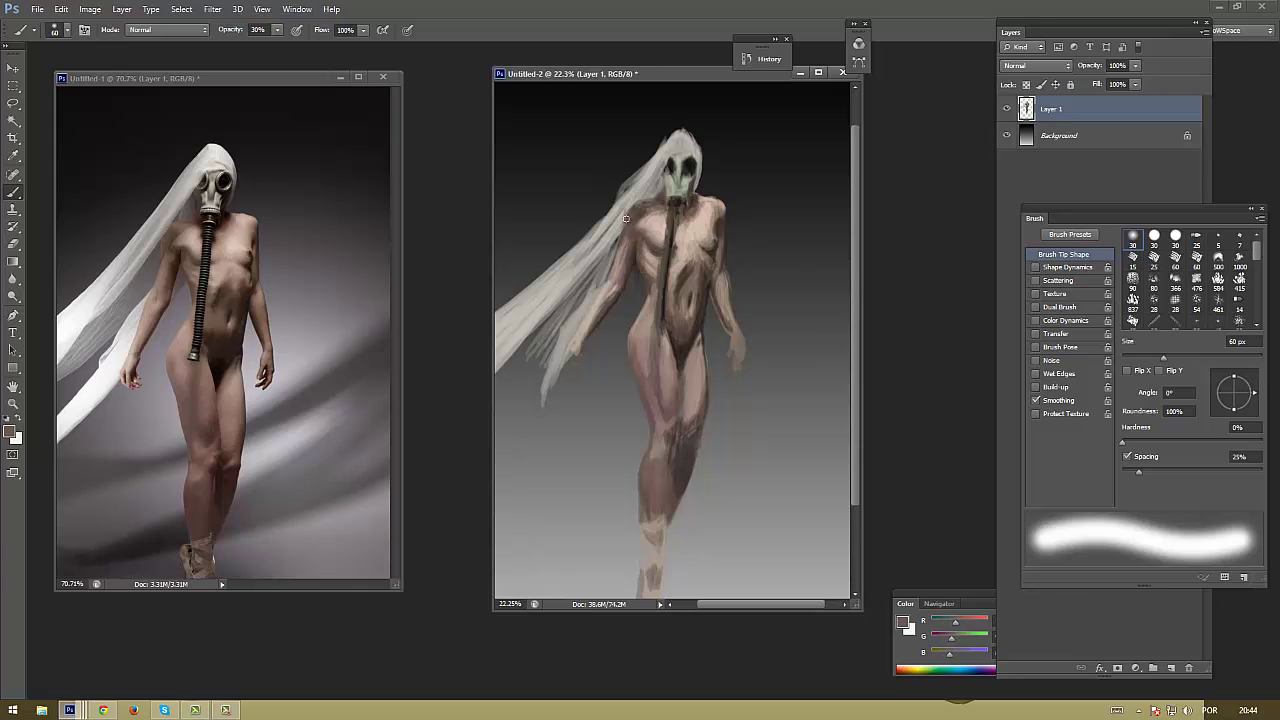
alt+click(625, 237)
alt+click(689, 224)
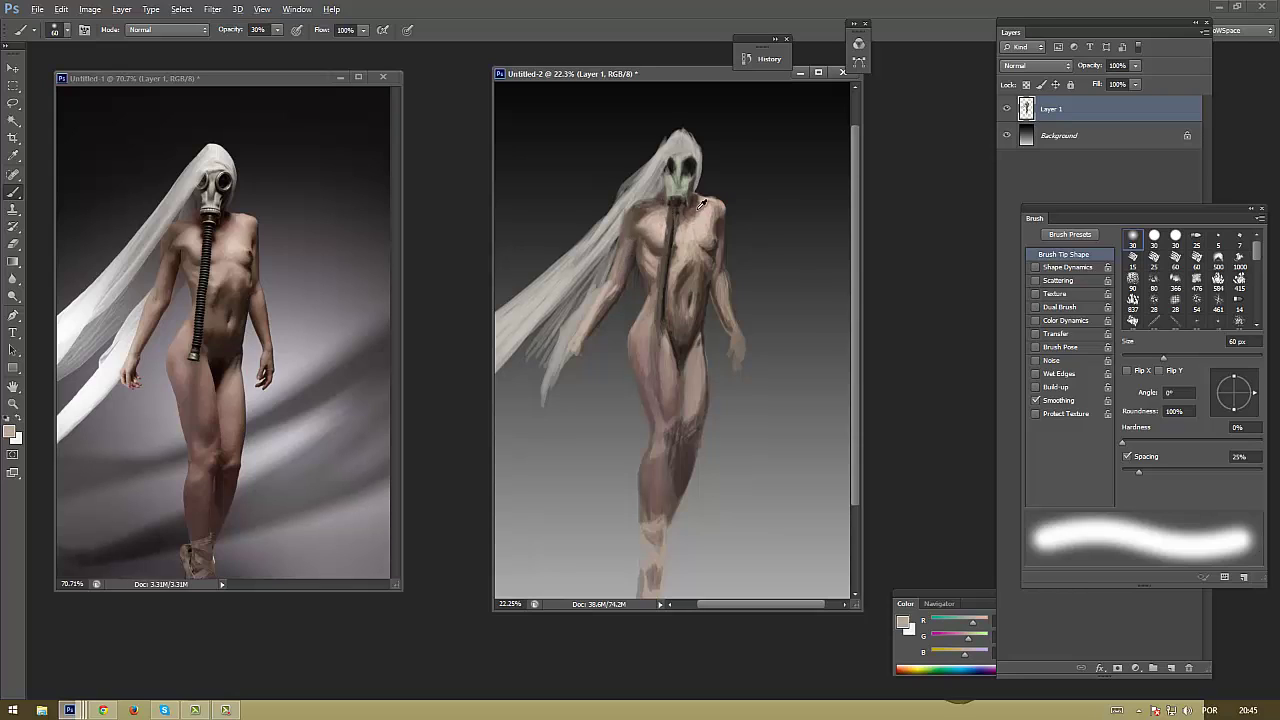
alt+click(700, 206)
alt+click(684, 214)
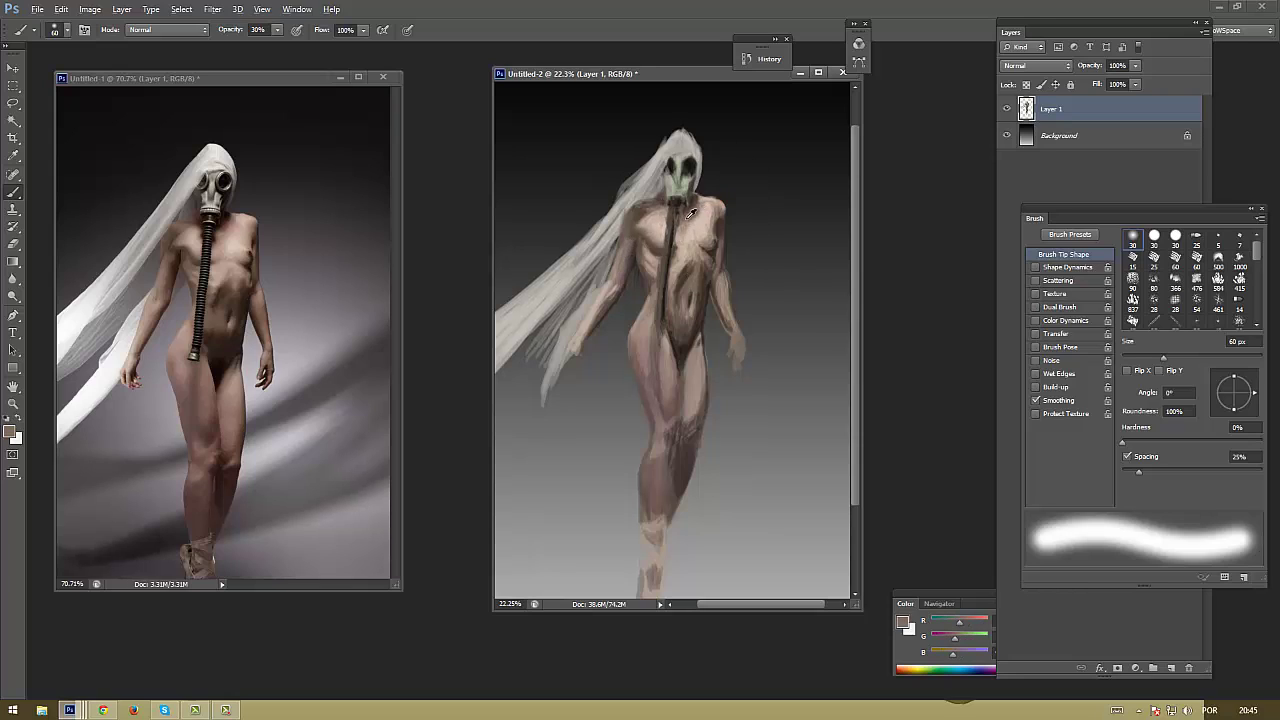
alt+click(686, 213)
alt+click(712, 252)
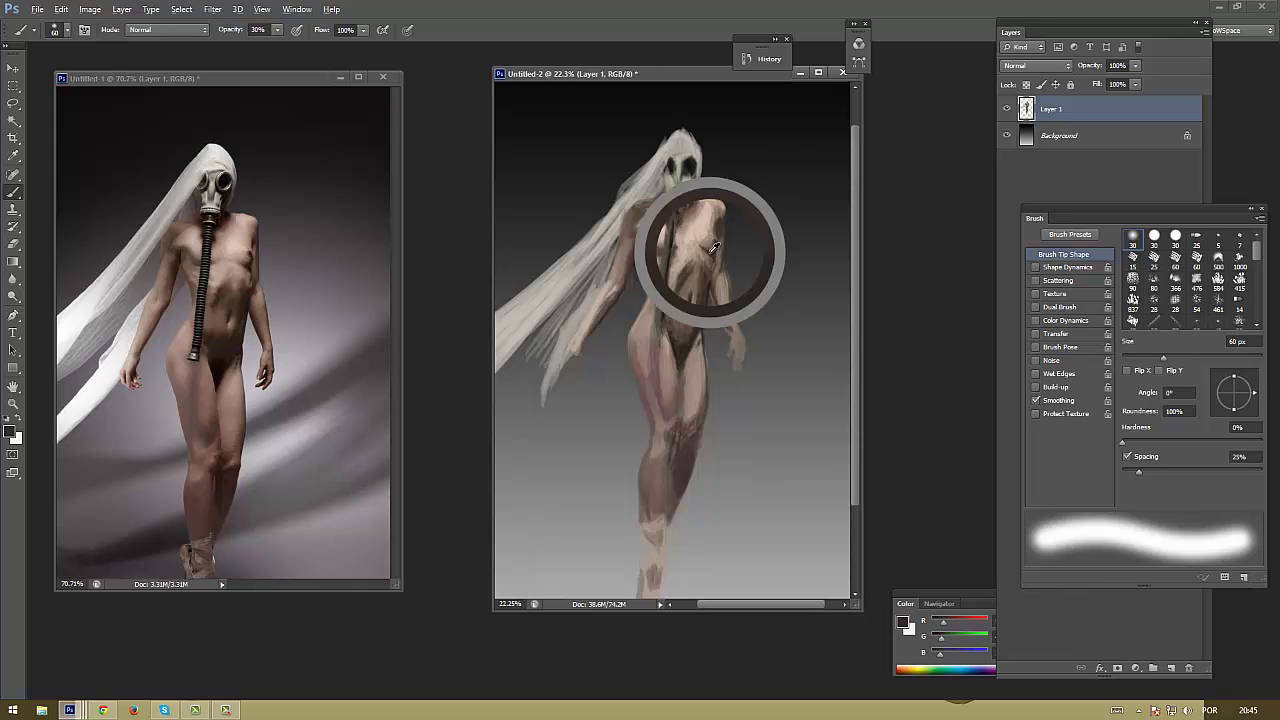
Shrink the brush to 30 px and paint dark brown shadow tones into the torso
key(bracketleft)
key(bracketleft)
key(bracketleft)
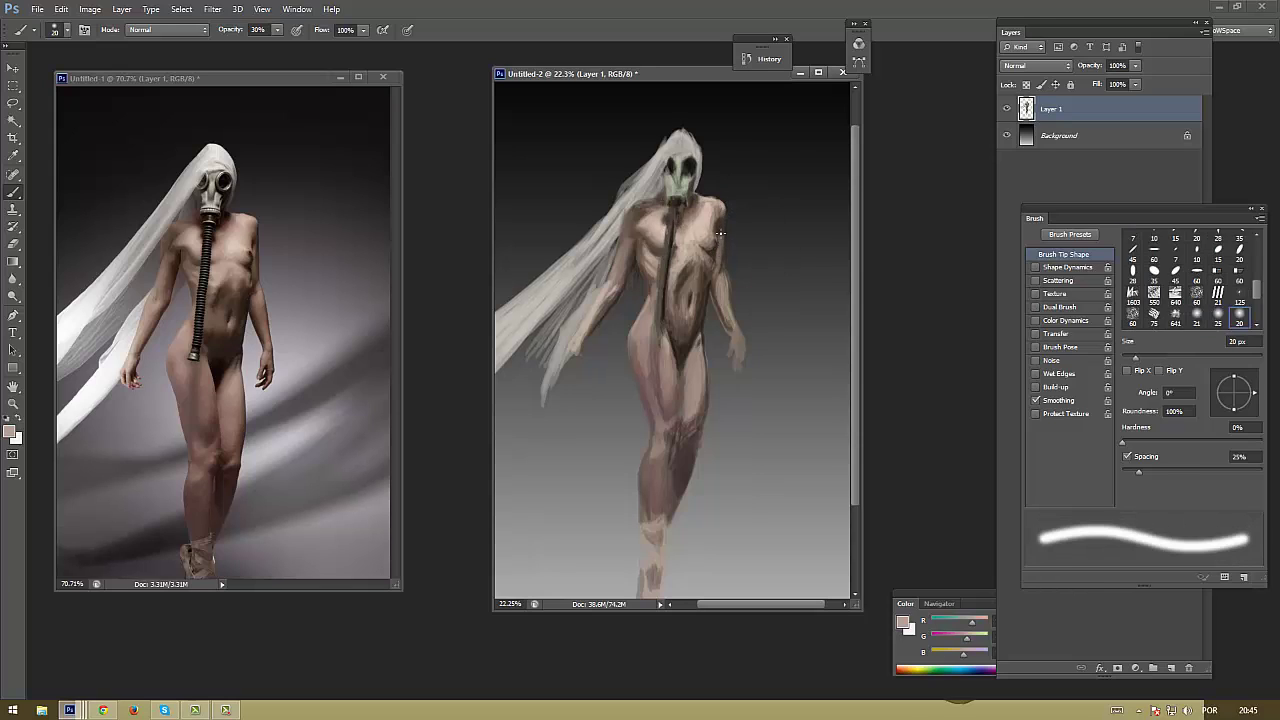
alt+click(716, 268)
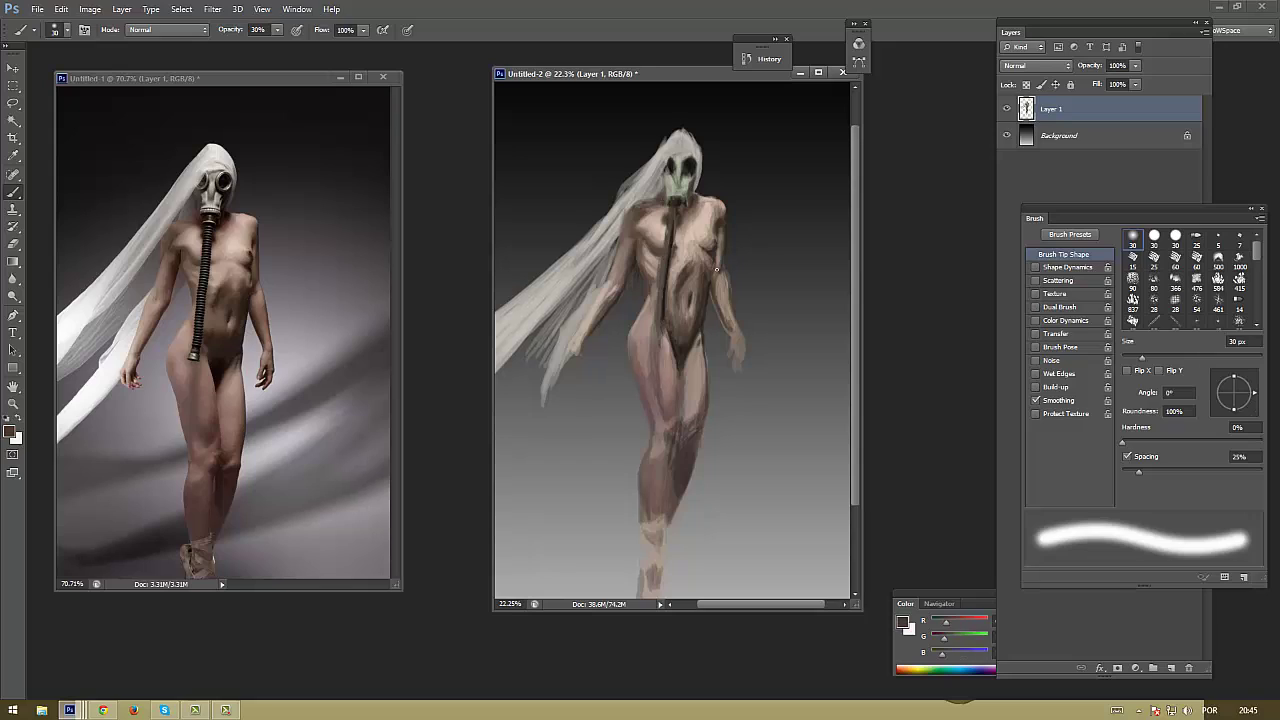
key(alt)
key(alt)
alt+click(685, 236)
alt+click(718, 272)
alt+click(718, 280)
alt+click(713, 287)
Add light pinkish-grey highlights and dark grey shadows across the chest
alt+click(661, 246)
alt+click(711, 221)
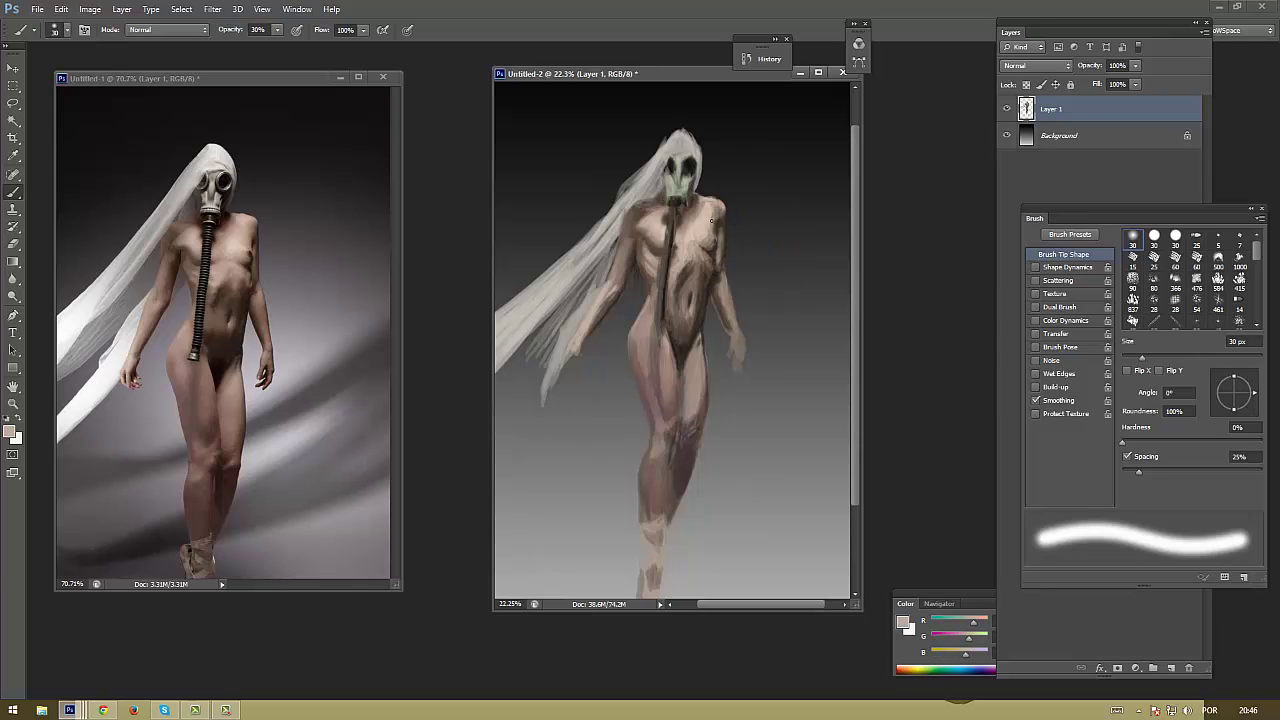
alt+click(706, 281)
key(d)
alt+click(721, 208)
alt+click(723, 224)
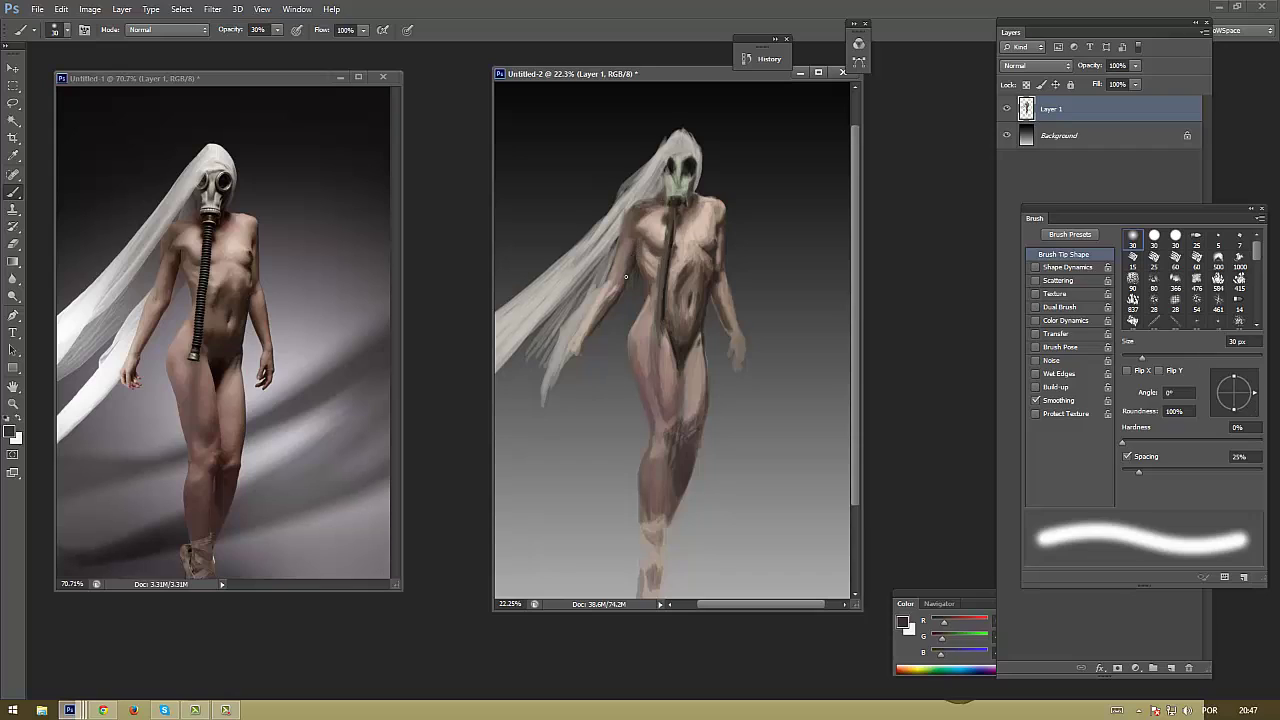
alt+click(633, 234)
Refine the torso's form with further sampled skin-tone strokes
alt+click(658, 278)
alt+click(650, 318)
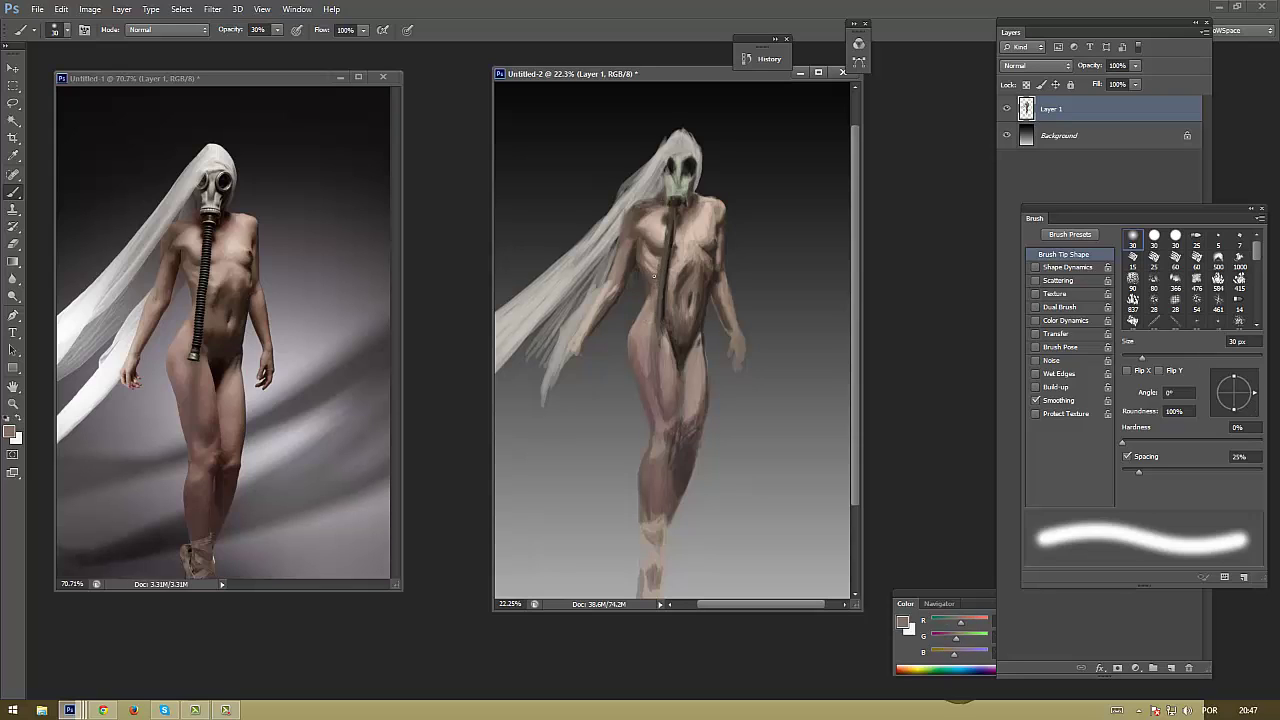
alt+click(653, 273)
alt+click(640, 249)
alt+click(654, 260)
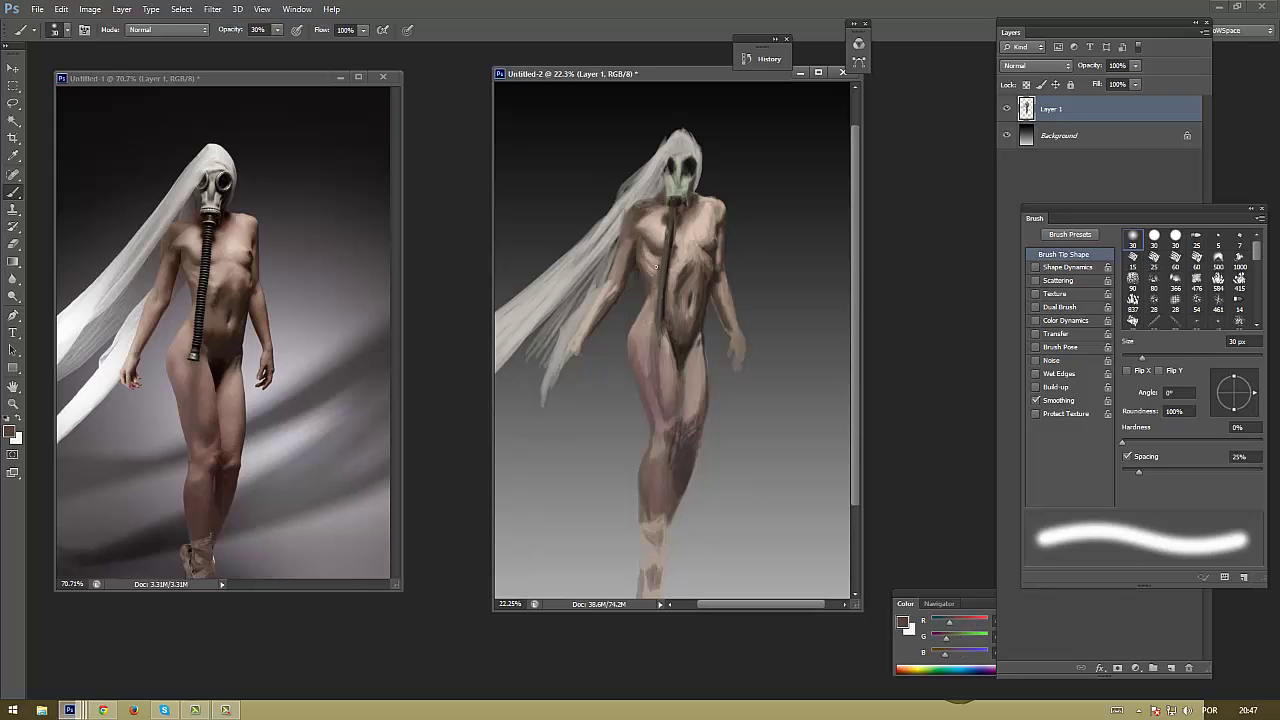
alt+click(655, 260)
alt+click(647, 257)
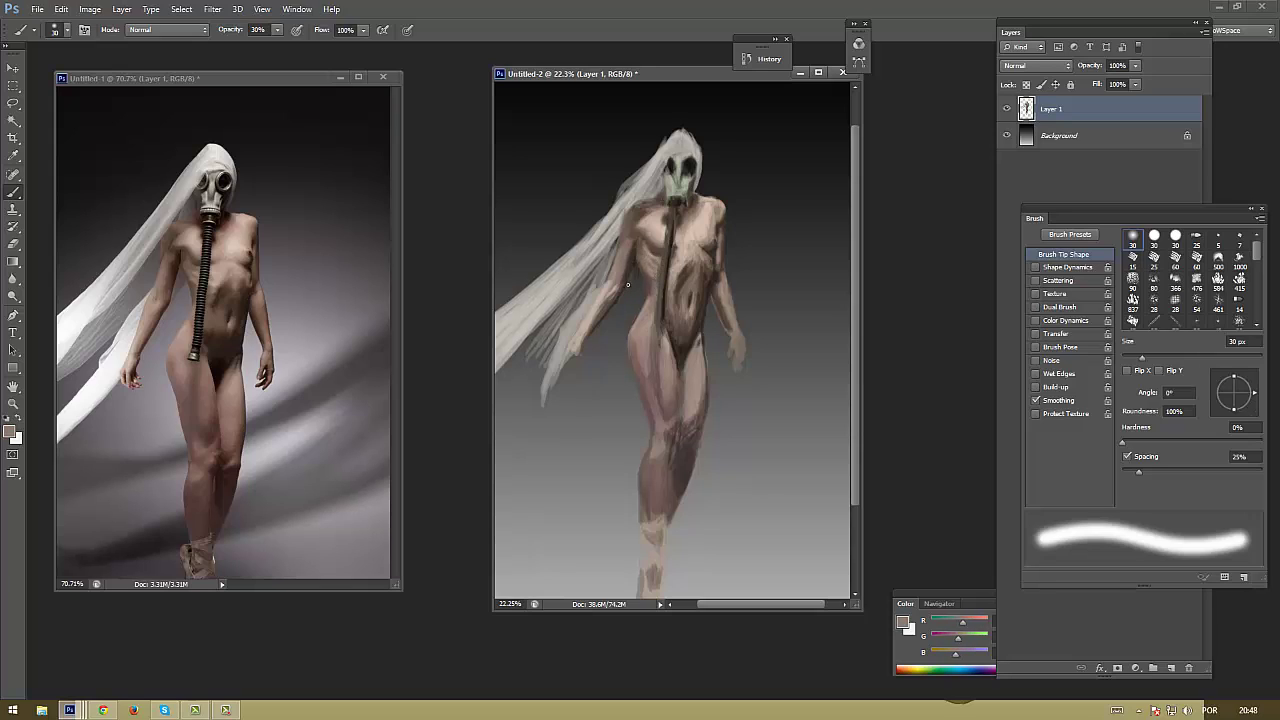
Enlarge the brush to 70 px and rework the legs and chest with sampled tones
key(bracketright)
key(bracketright)
key(bracketright)
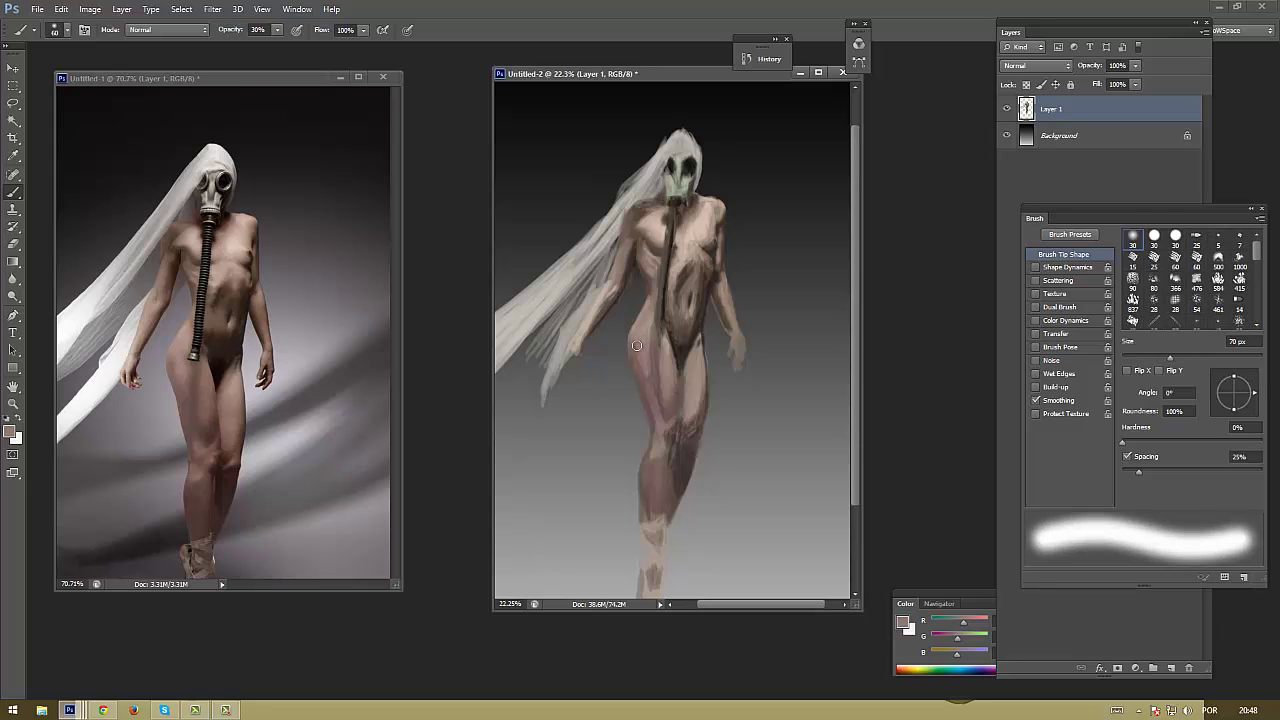
alt+click(651, 397)
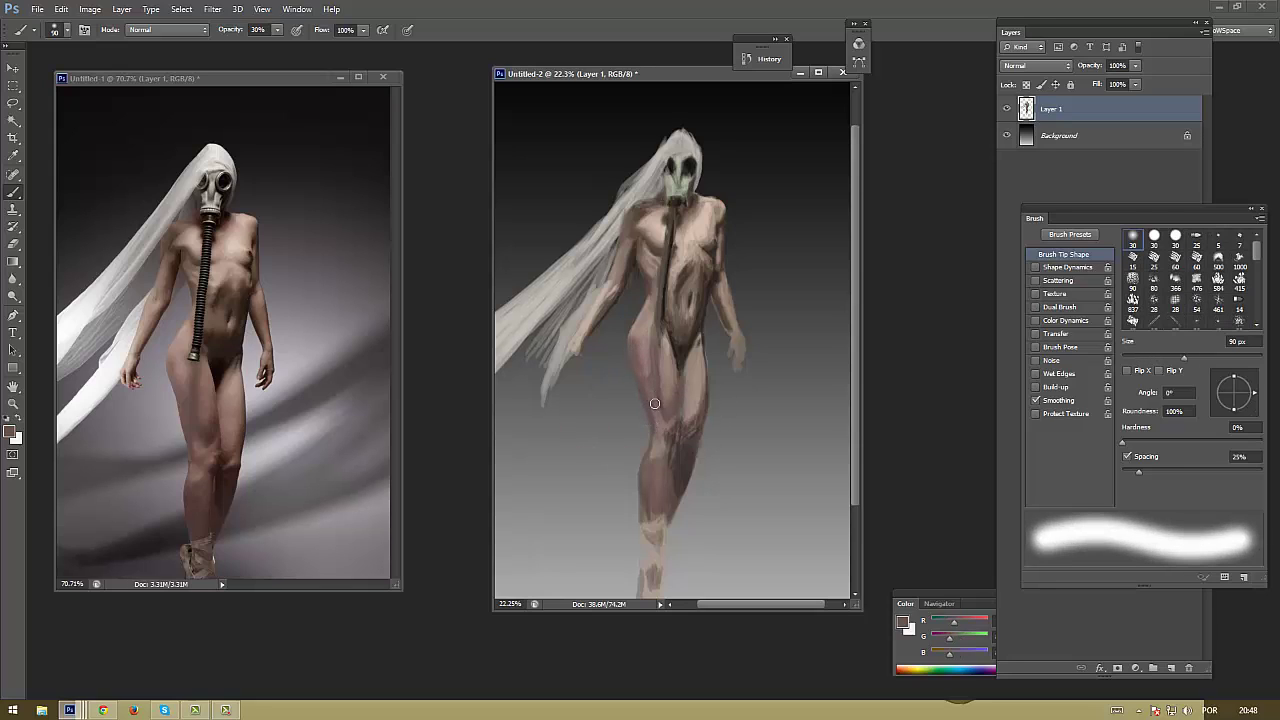
alt+click(657, 399)
alt+click(665, 366)
alt+click(669, 347)
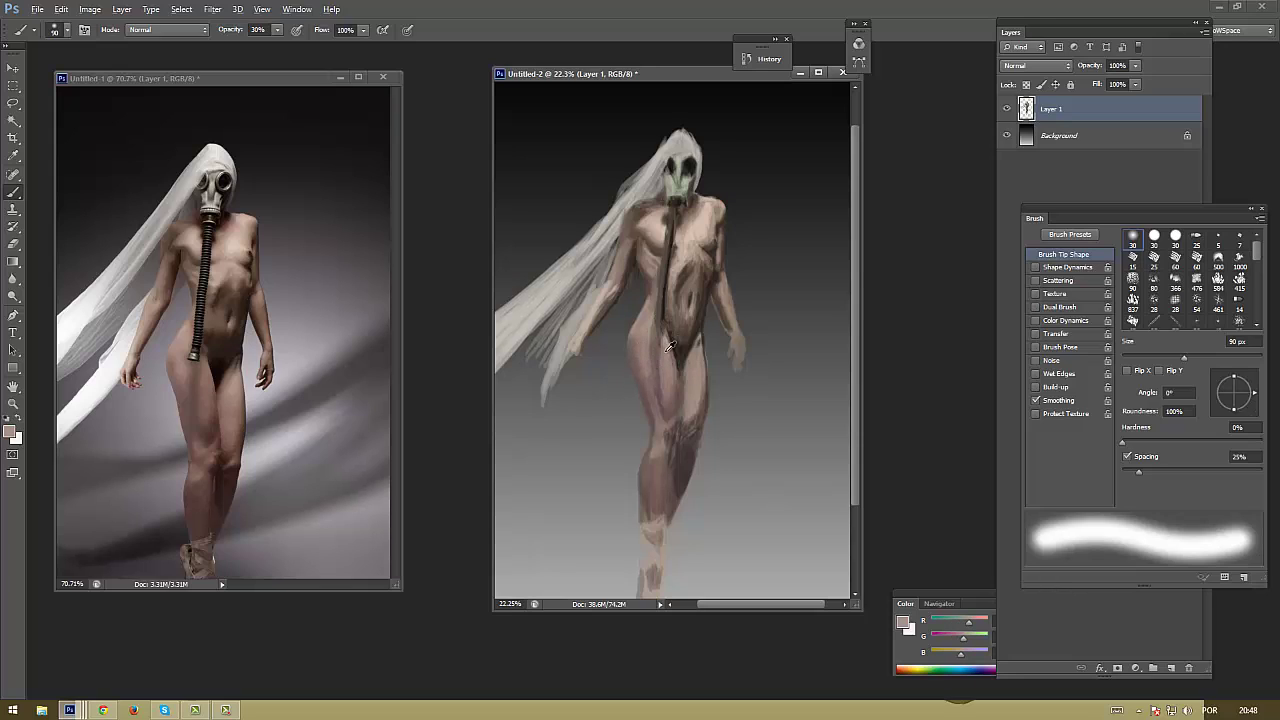
alt+click(648, 366)
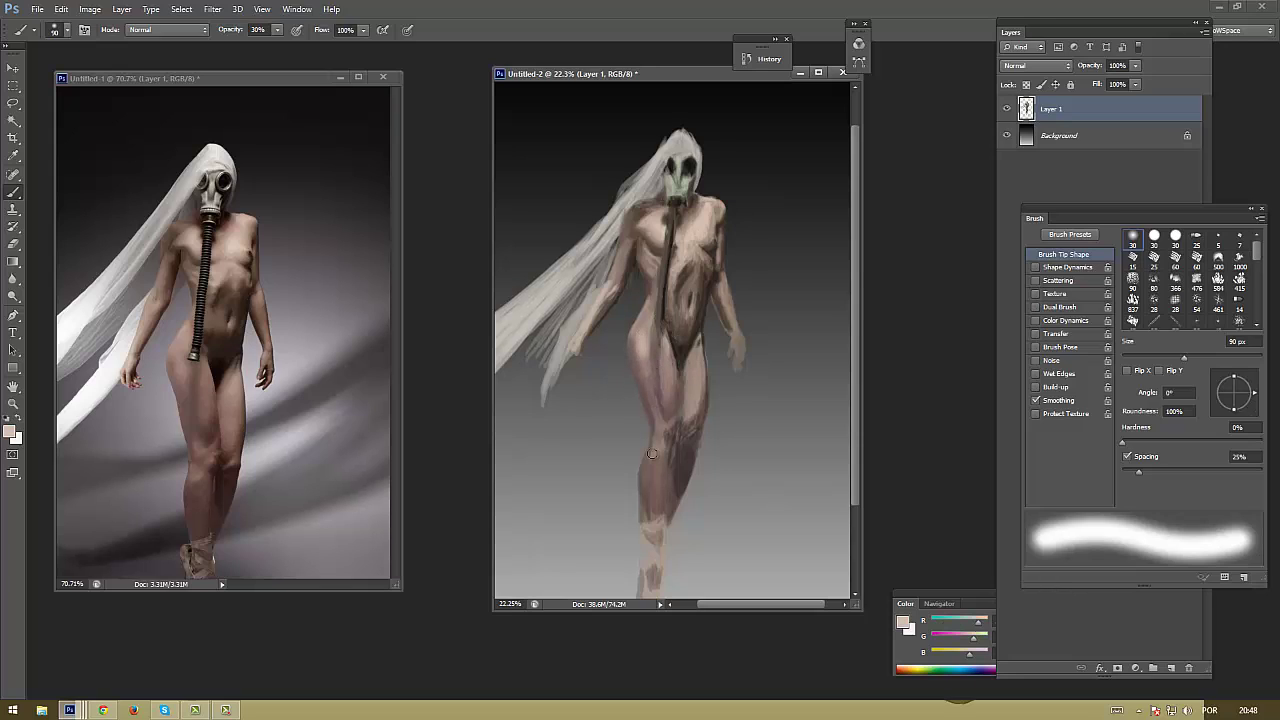
alt+click(654, 316)
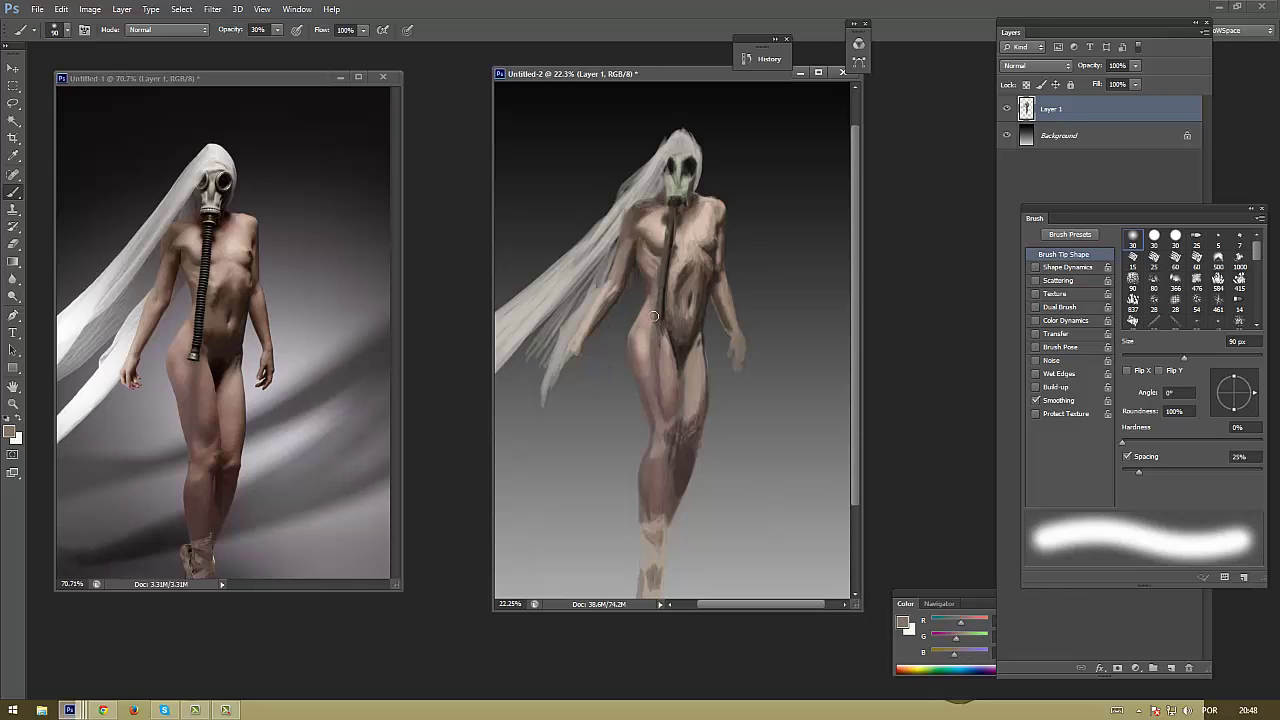
alt+click(691, 263)
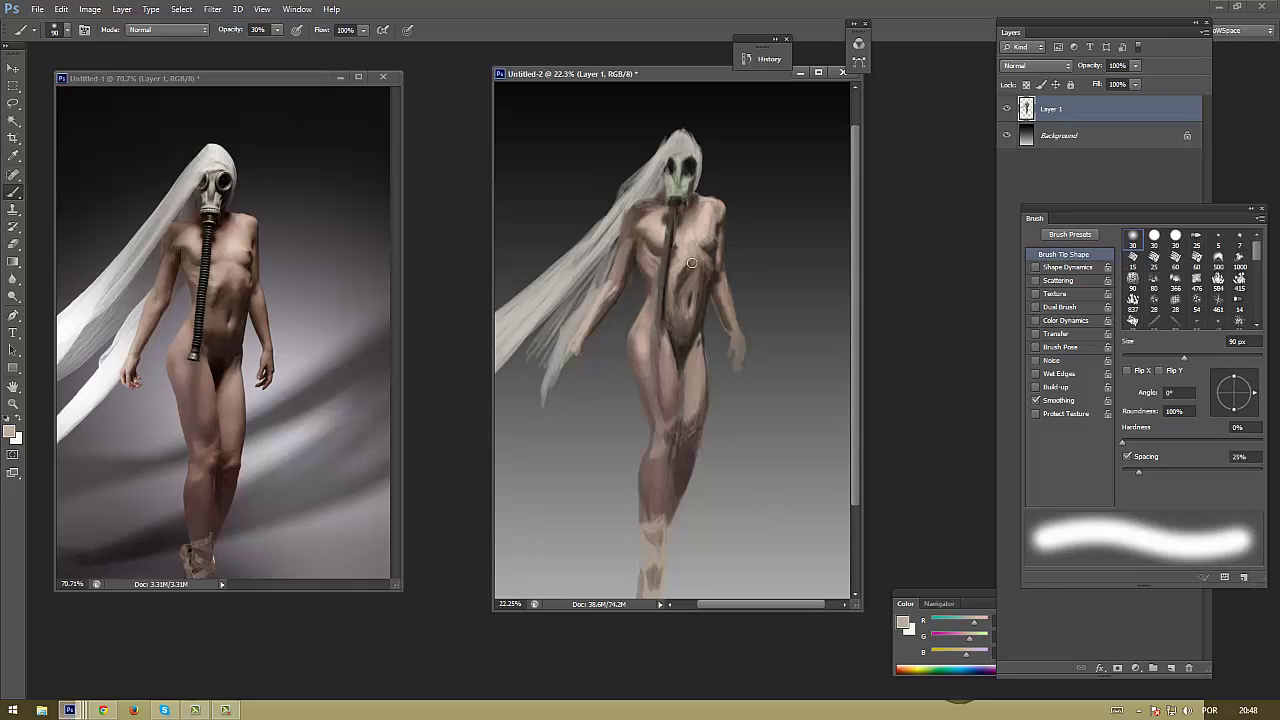
alt+click(648, 219)
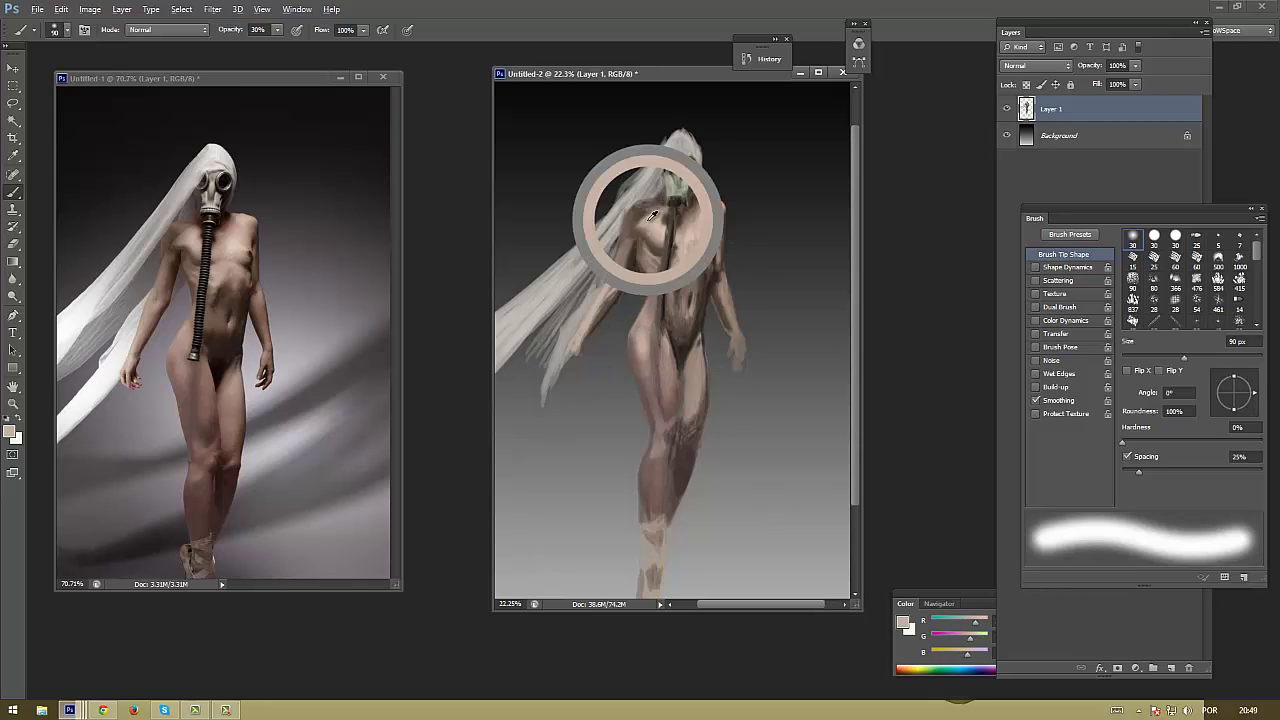
Shade the thigh and paint a darker shadow down the leg
alt+click(695, 427)
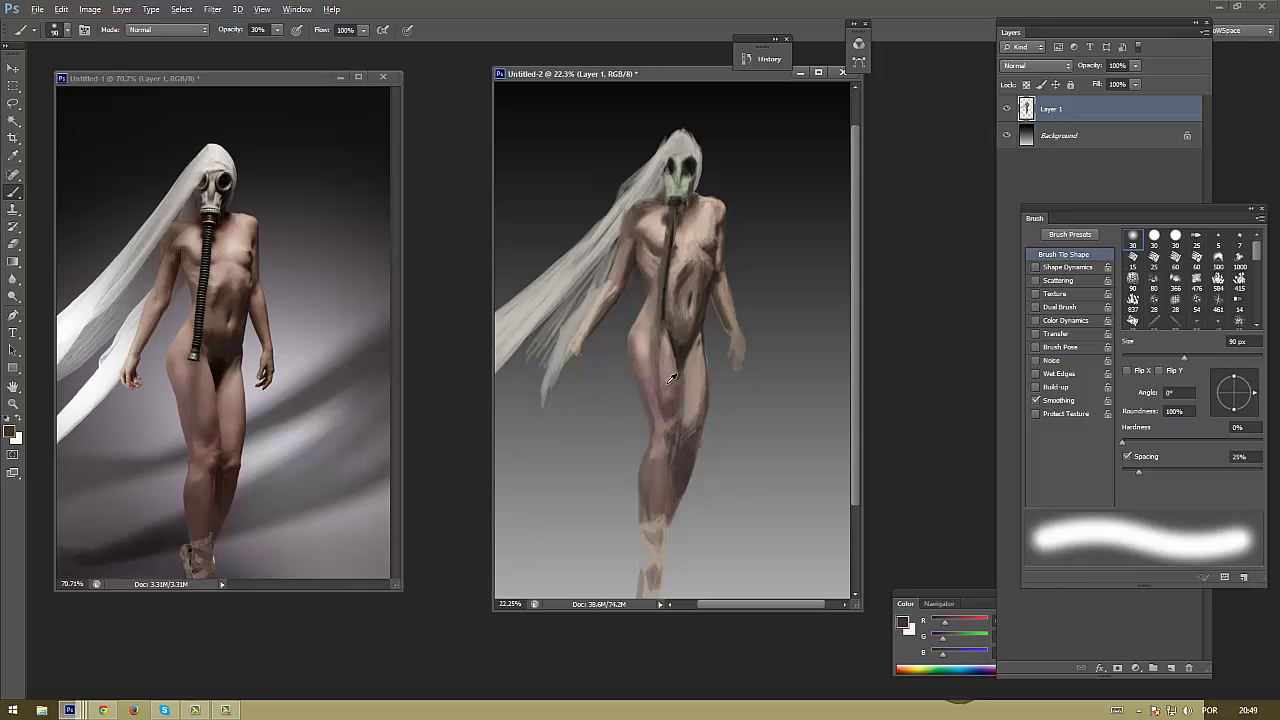
alt+click(669, 394)
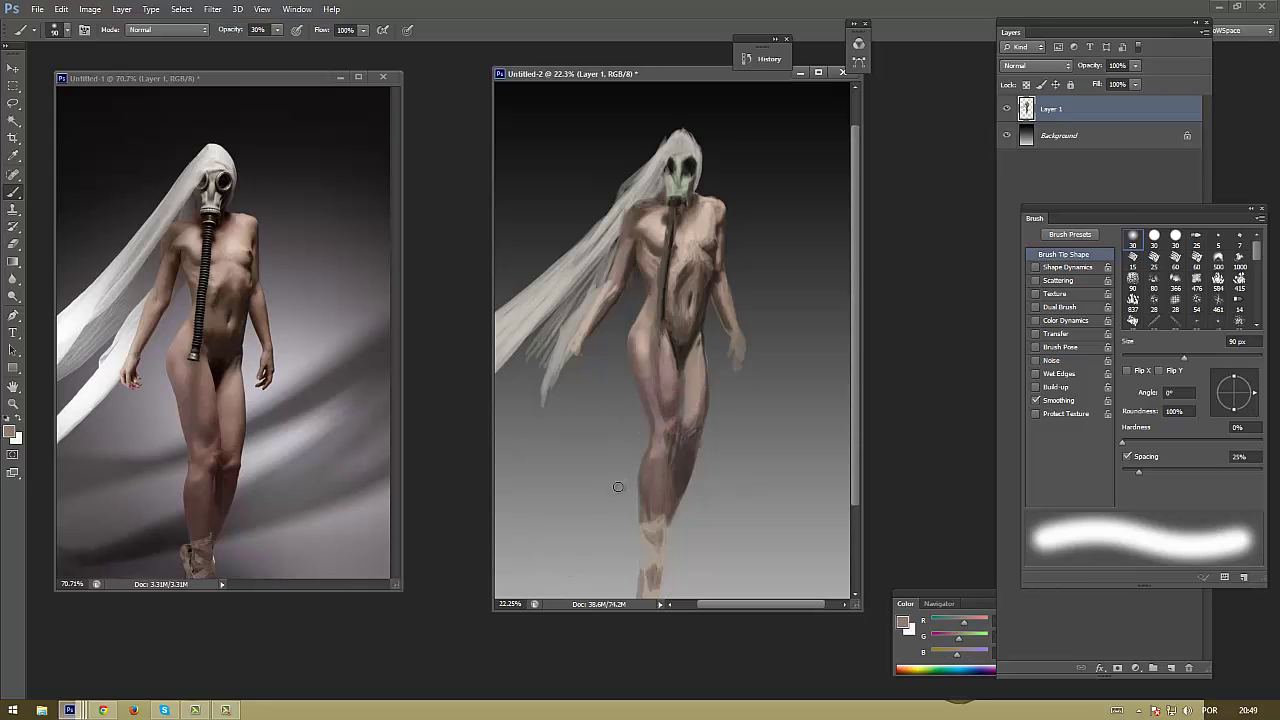
alt+click(660, 385)
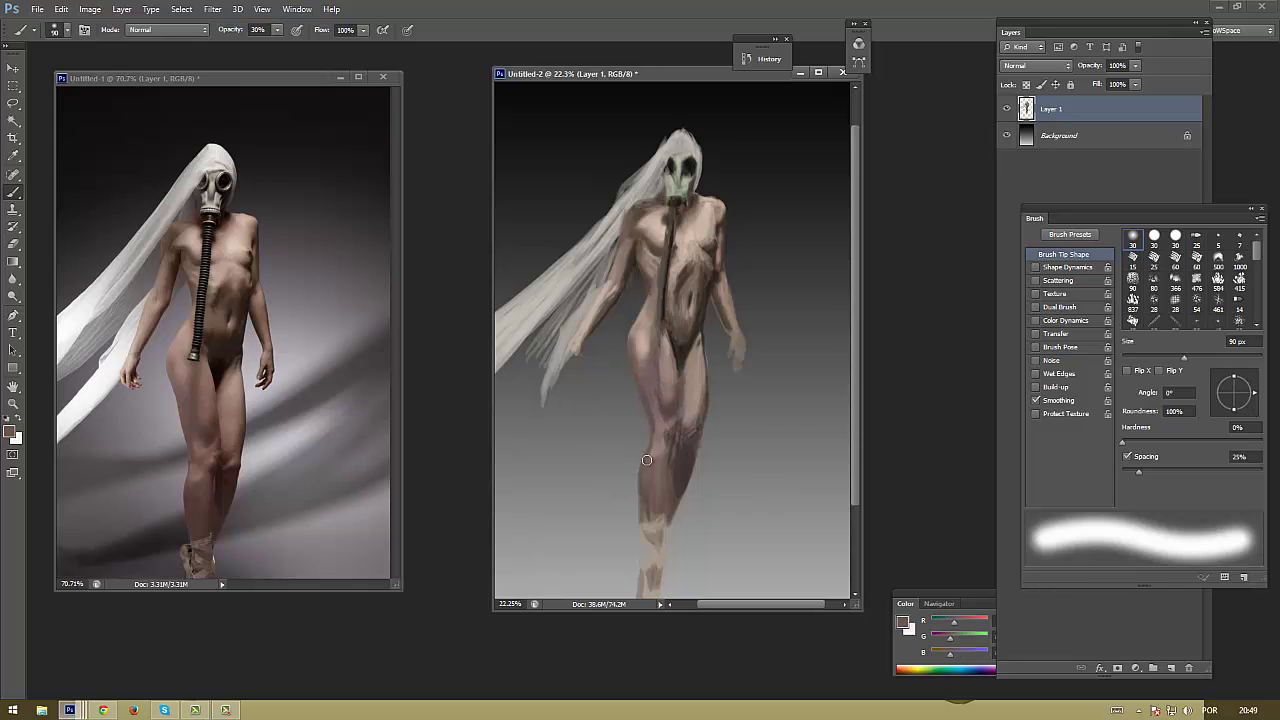
alt+click(648, 355)
alt+click(671, 430)
alt+click(665, 430)
alt+click(658, 393)
drag(691, 371, 683, 474)
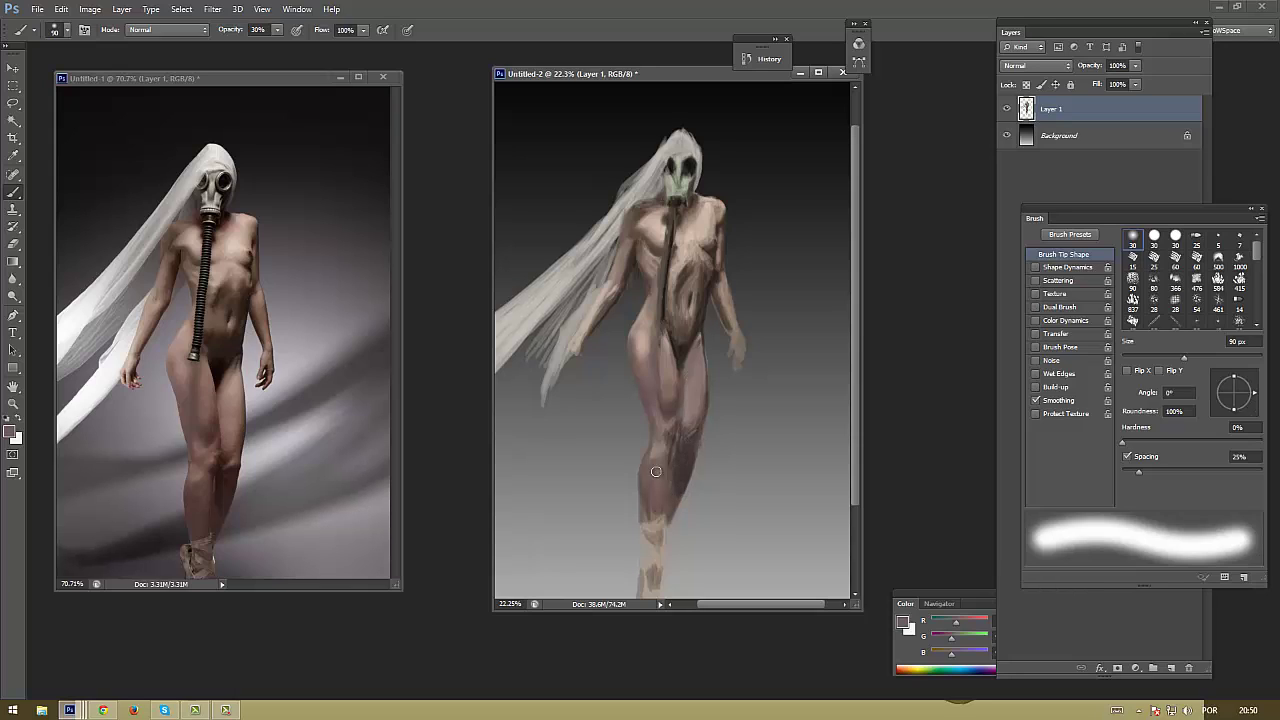
Refine light and dark tones along the leg with a 45 px brush
alt+click(680, 500)
alt+click(662, 488)
alt+click(661, 517)
key(comma)
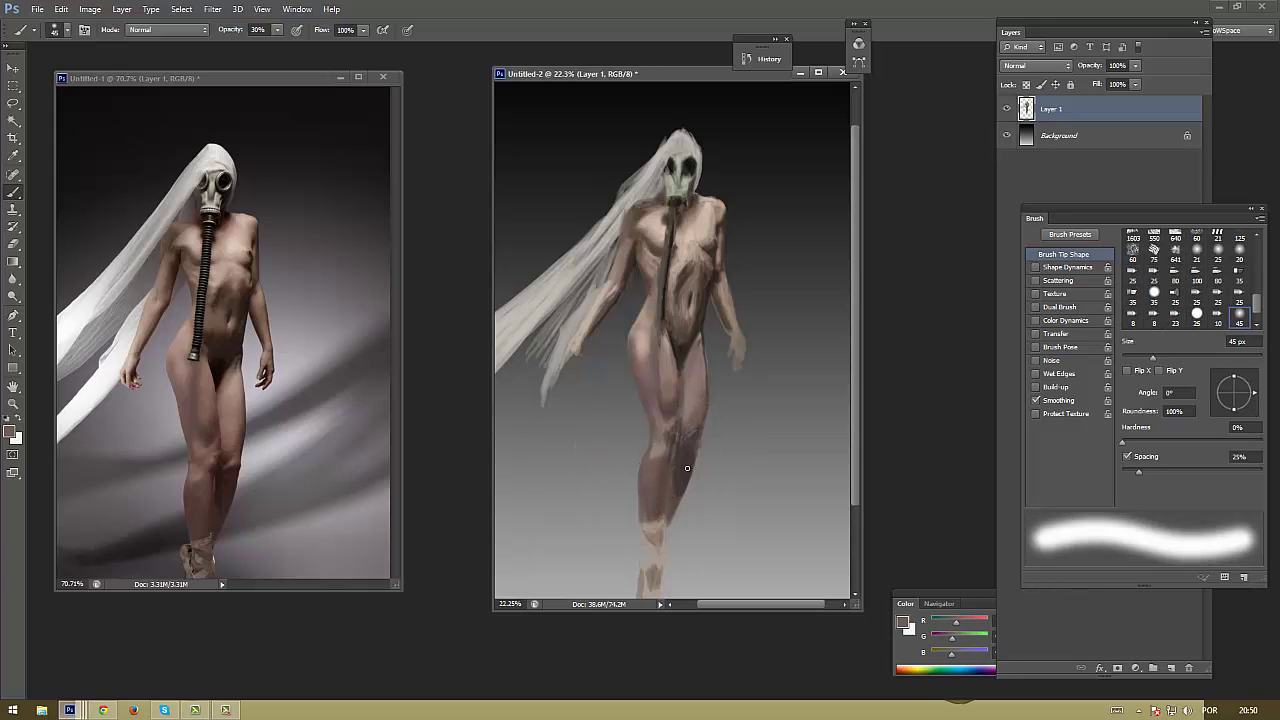
alt+click(689, 460)
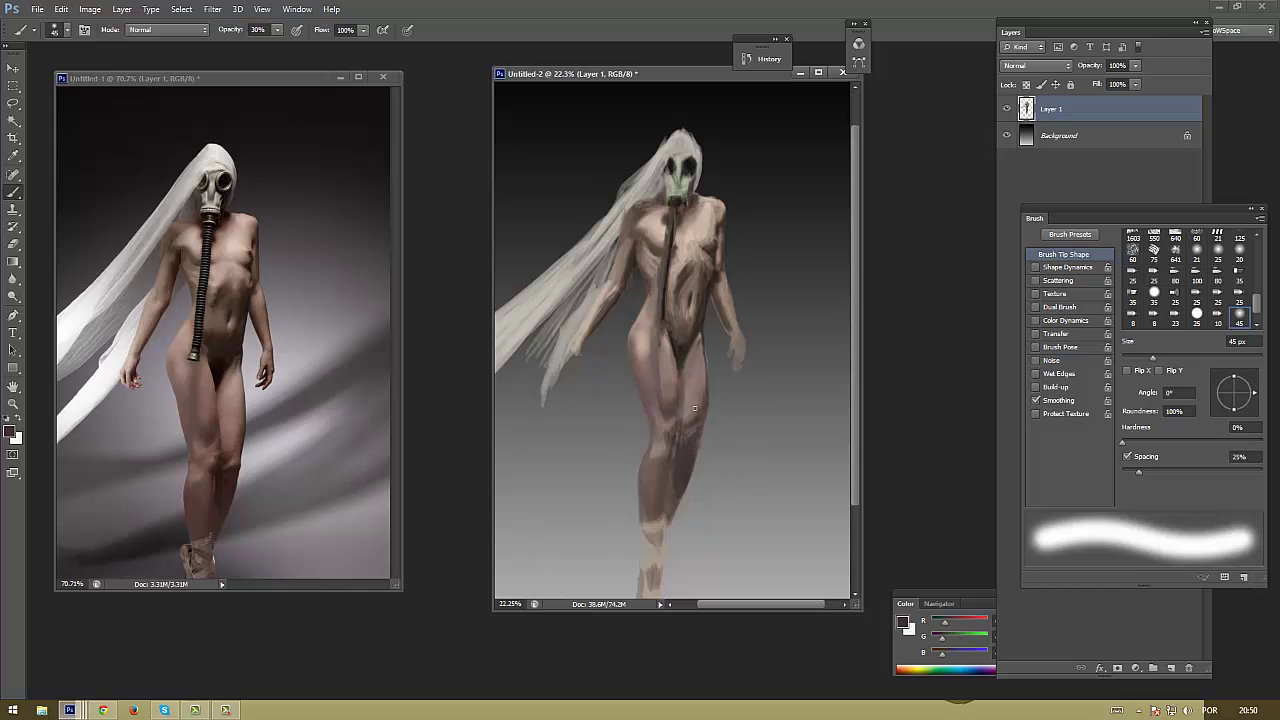
alt+click(697, 437)
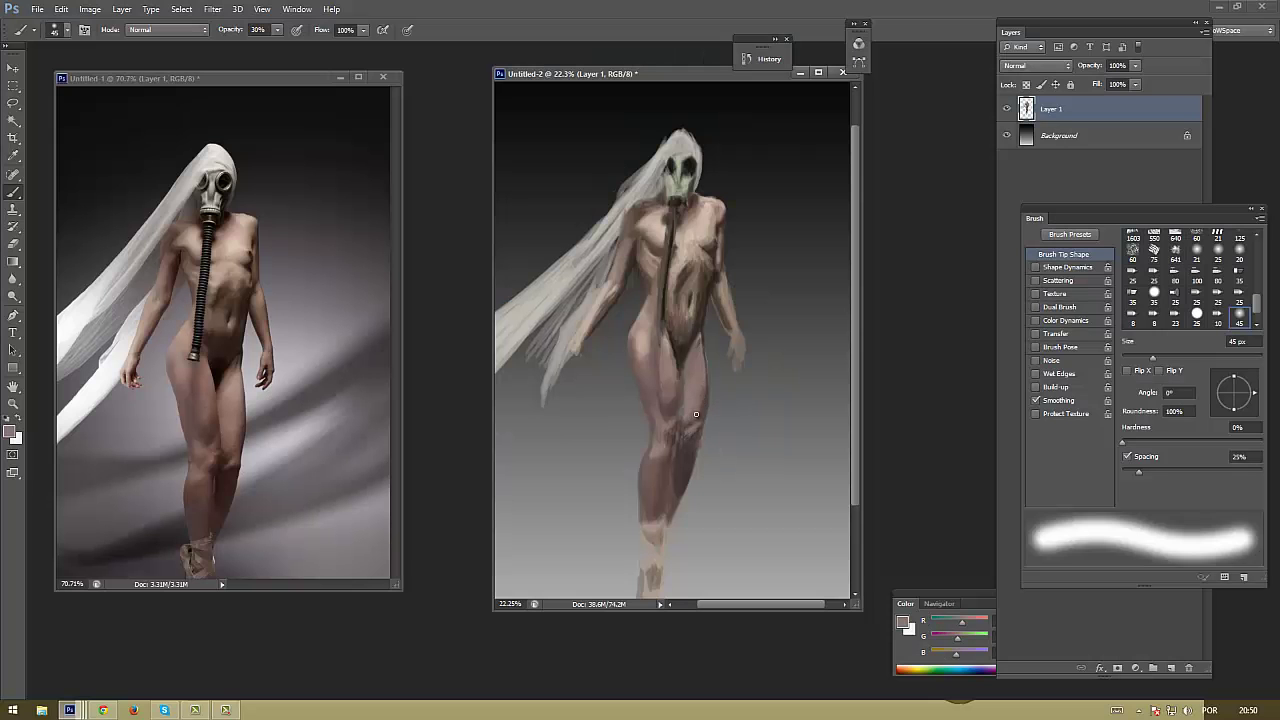
alt+click(672, 434)
alt+click(666, 442)
alt+click(661, 485)
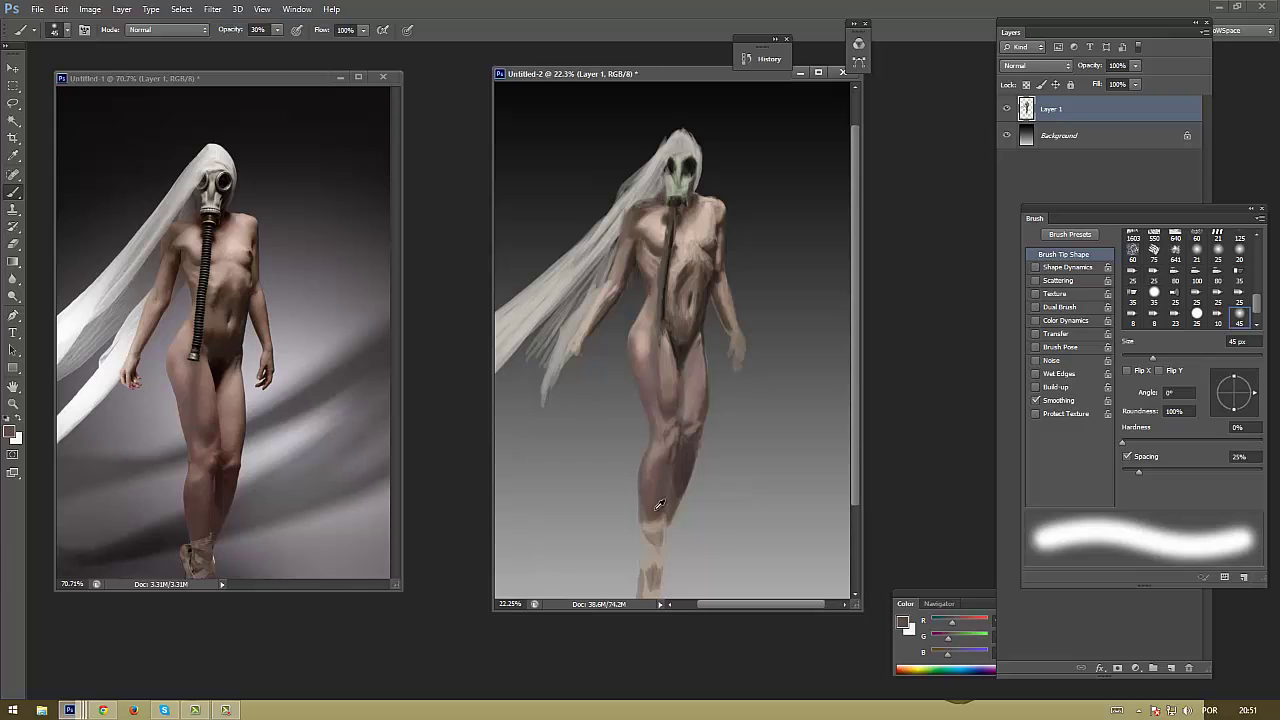
Darken the foot area with a sampled darker leg tone
alt+click(645, 555)
scroll(691, 561, down, 2)
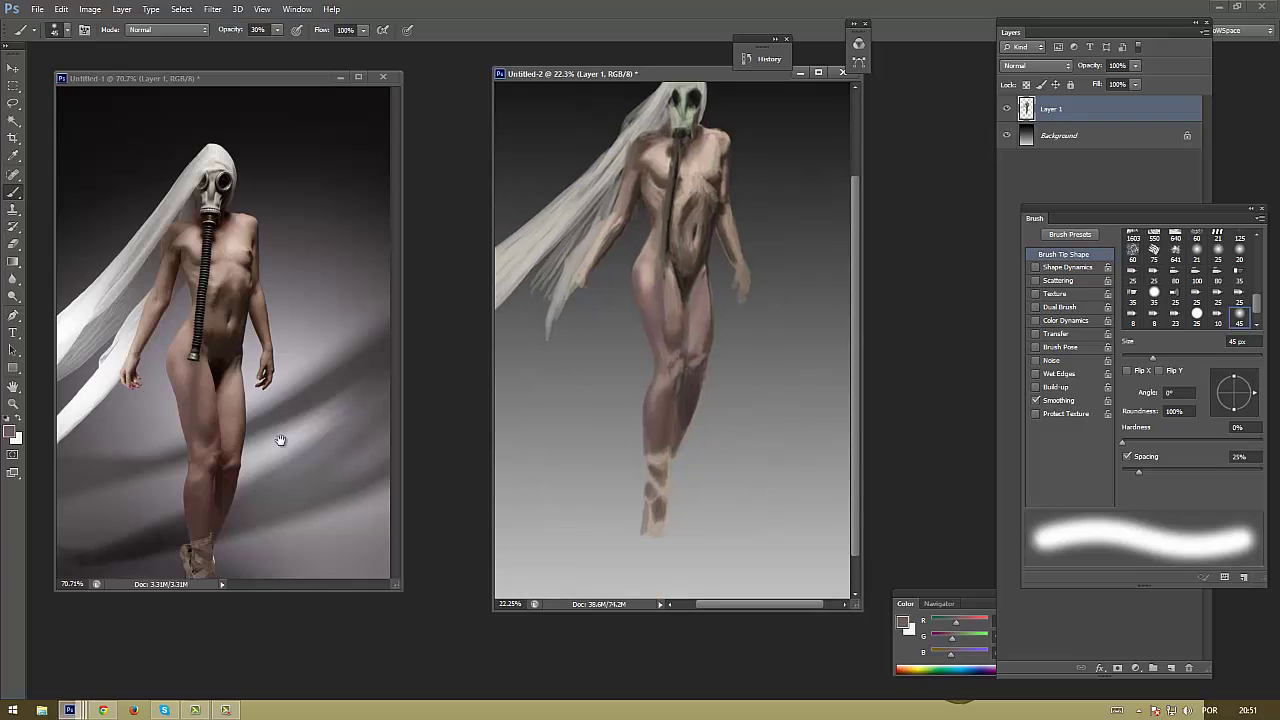
scroll(280, 434, down, 2)
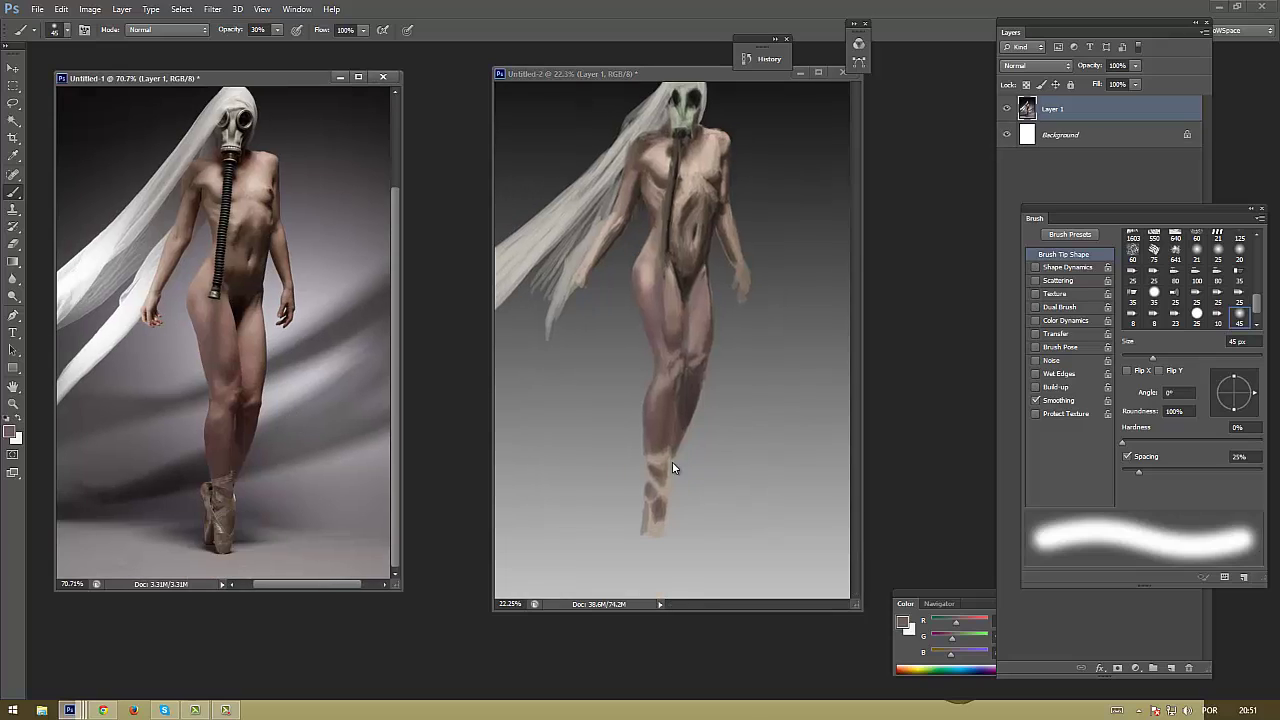
alt+click(643, 514)
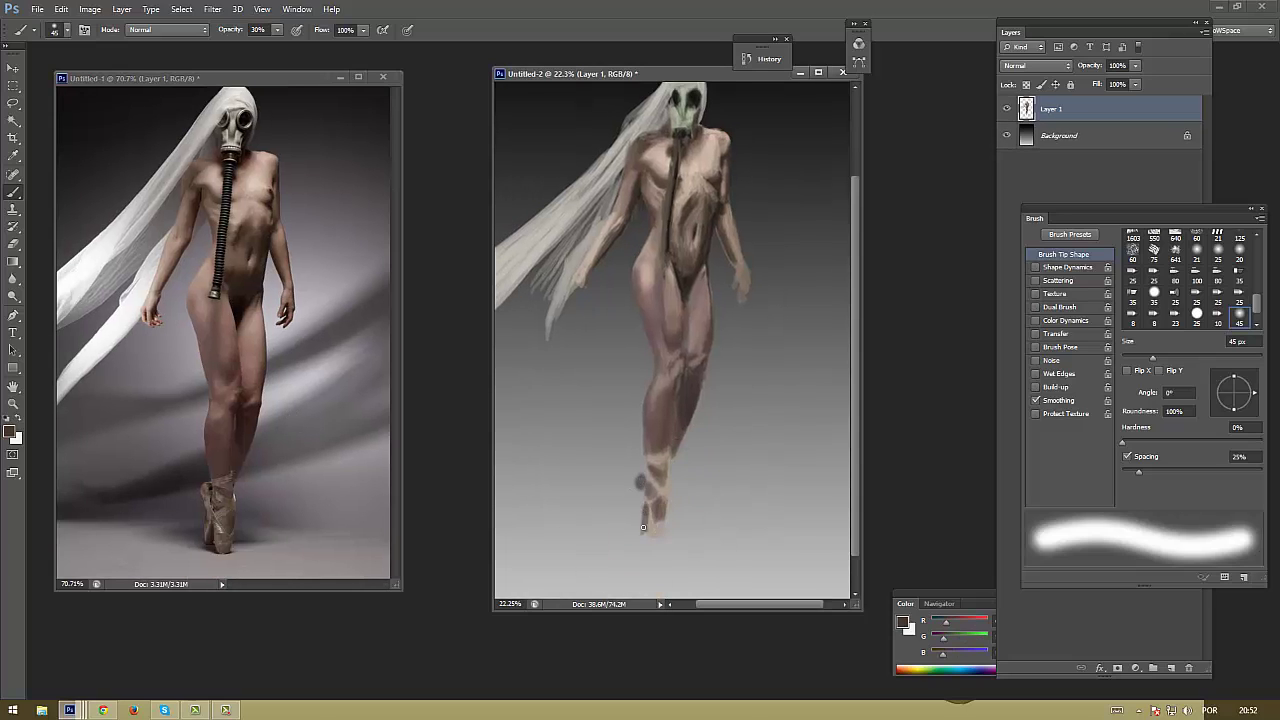
mouse_move(643, 506)
mouse_down()
mouse_move(642, 518)
mouse_move(645, 506)
mouse_up()
Set a light grey paint colour and add an empty Layer 2 beneath the figure layer
alt+click(333, 312)
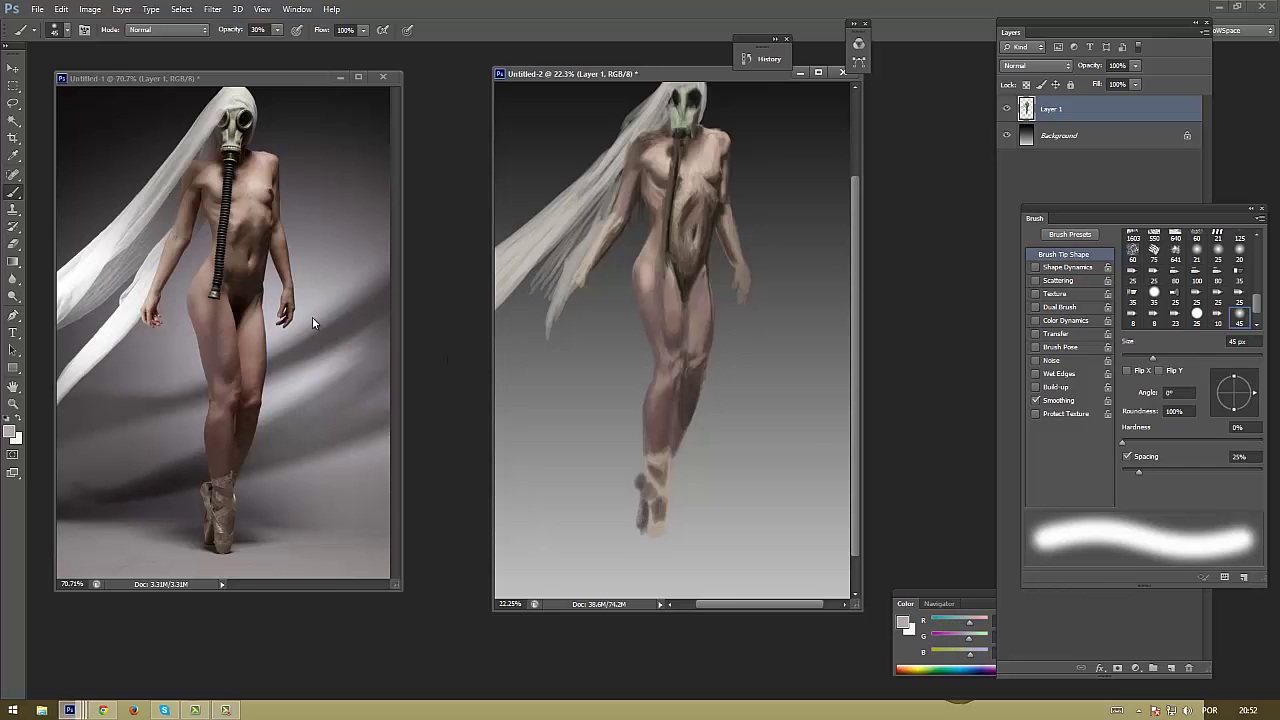
scroll(312, 317, down, 2)
scroll(683, 291, down, 3)
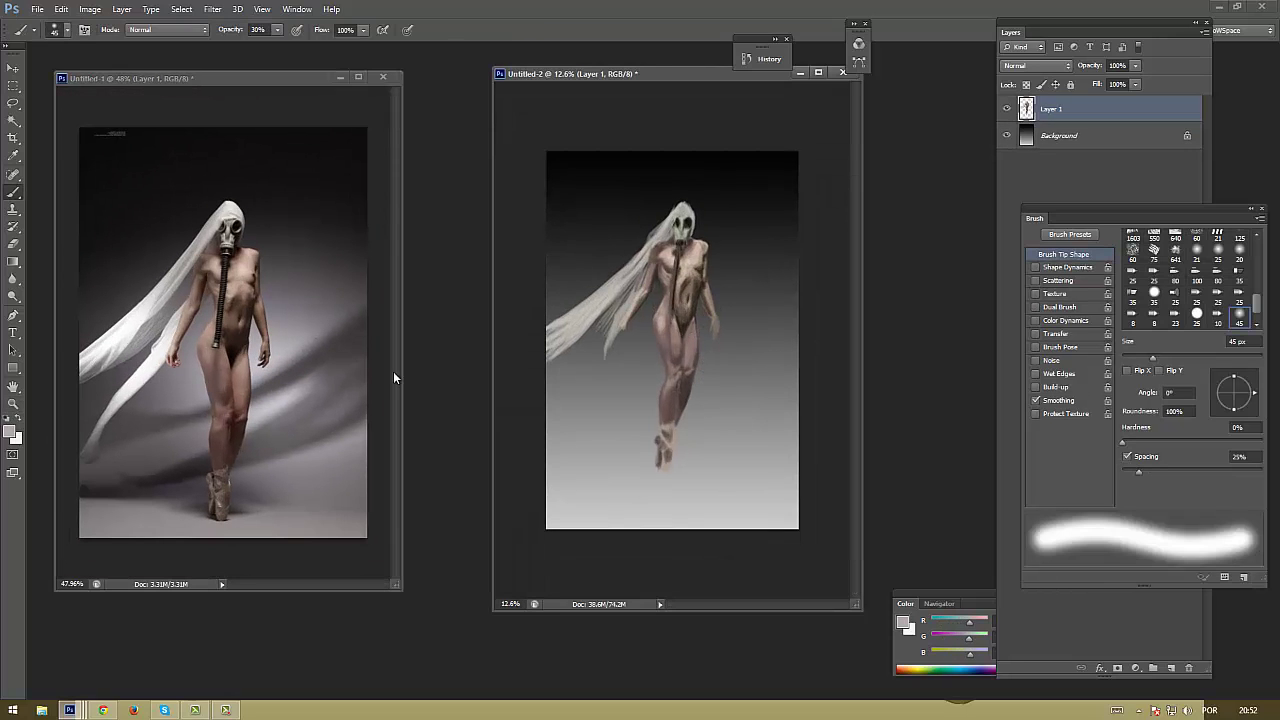
click(1110, 148)
key(ctrl+shift+alt+n)
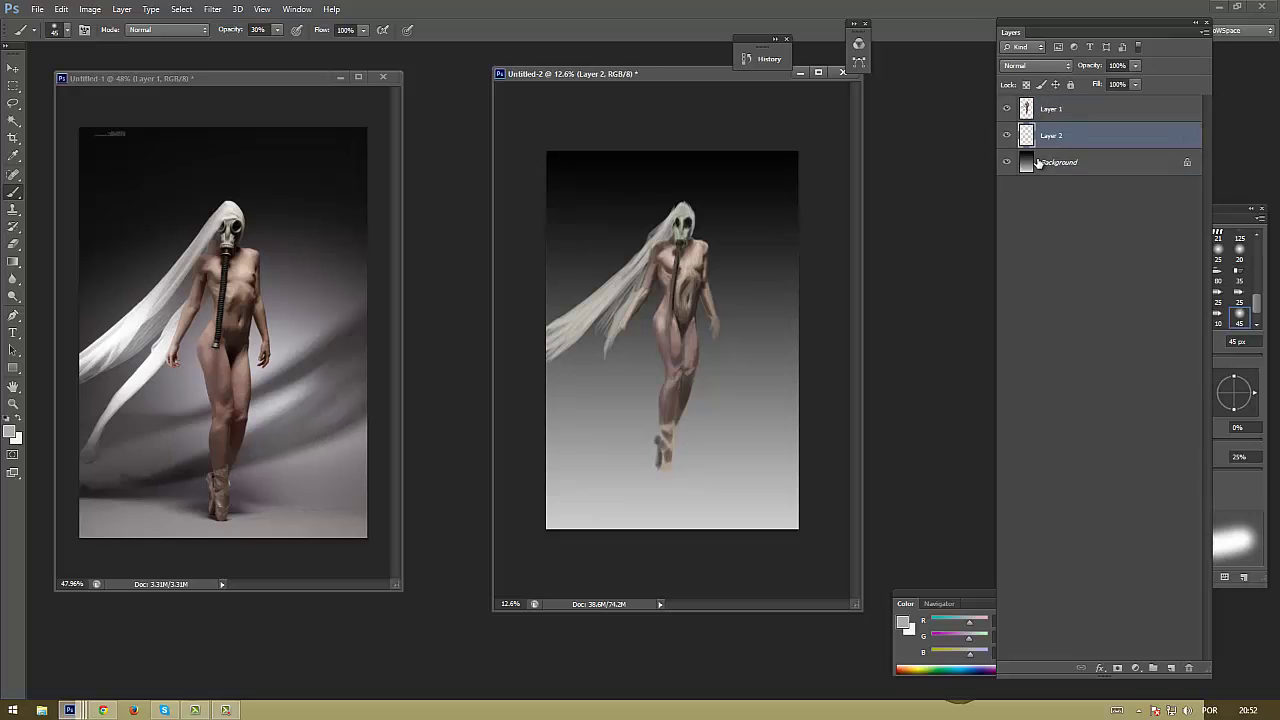
click(12, 432)
Paint dark soft diagonal sweeps across the background around the legs
drag(577, 388, 563, 458)
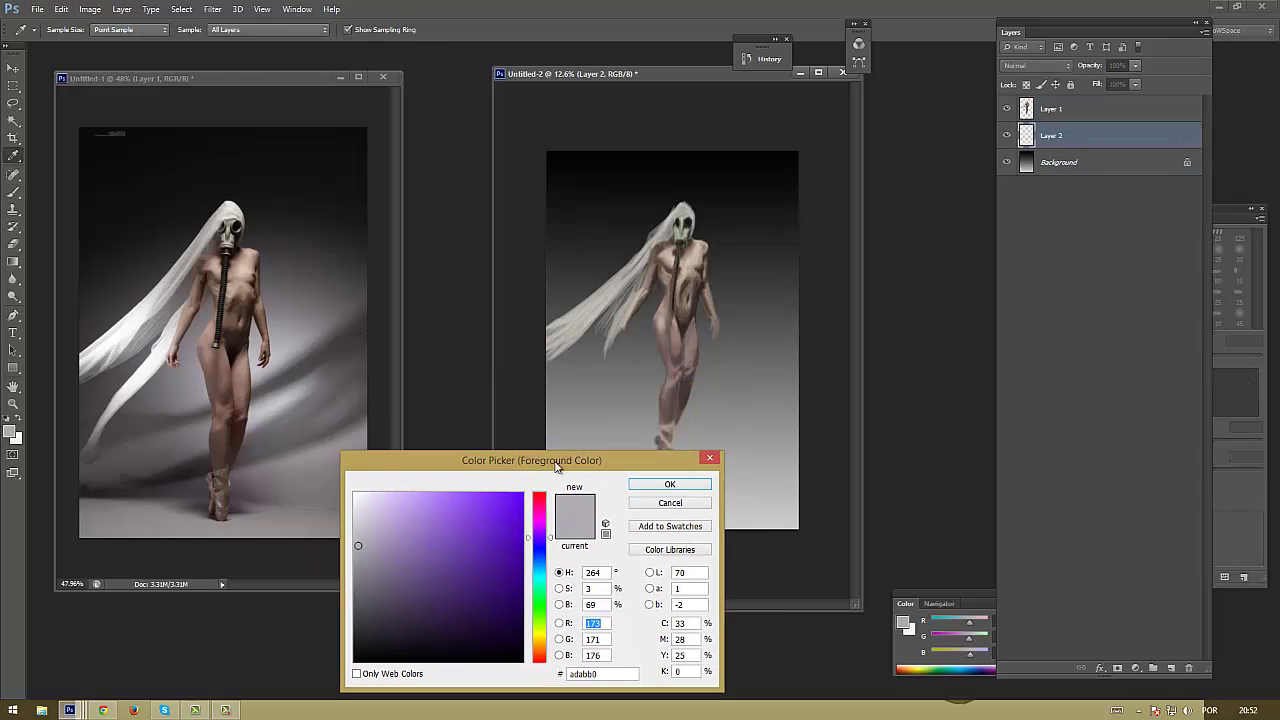
click(667, 485)
key(b)
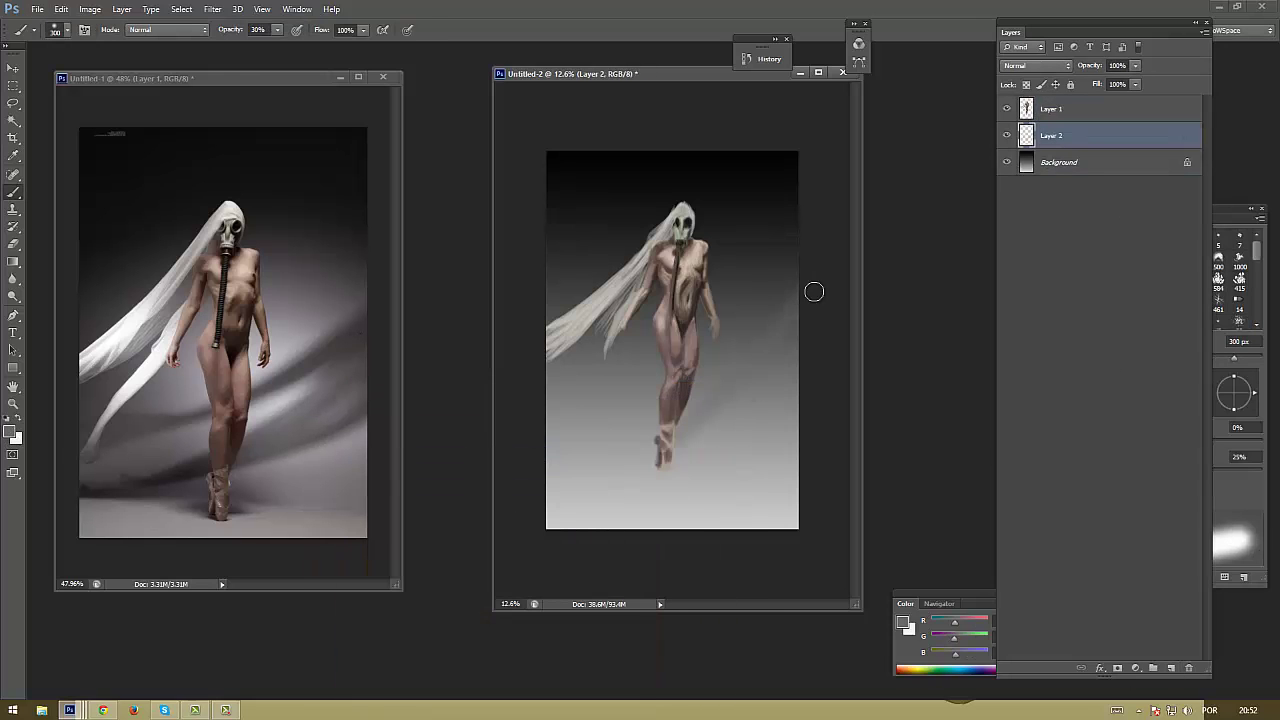
click(12, 432)
click(669, 404)
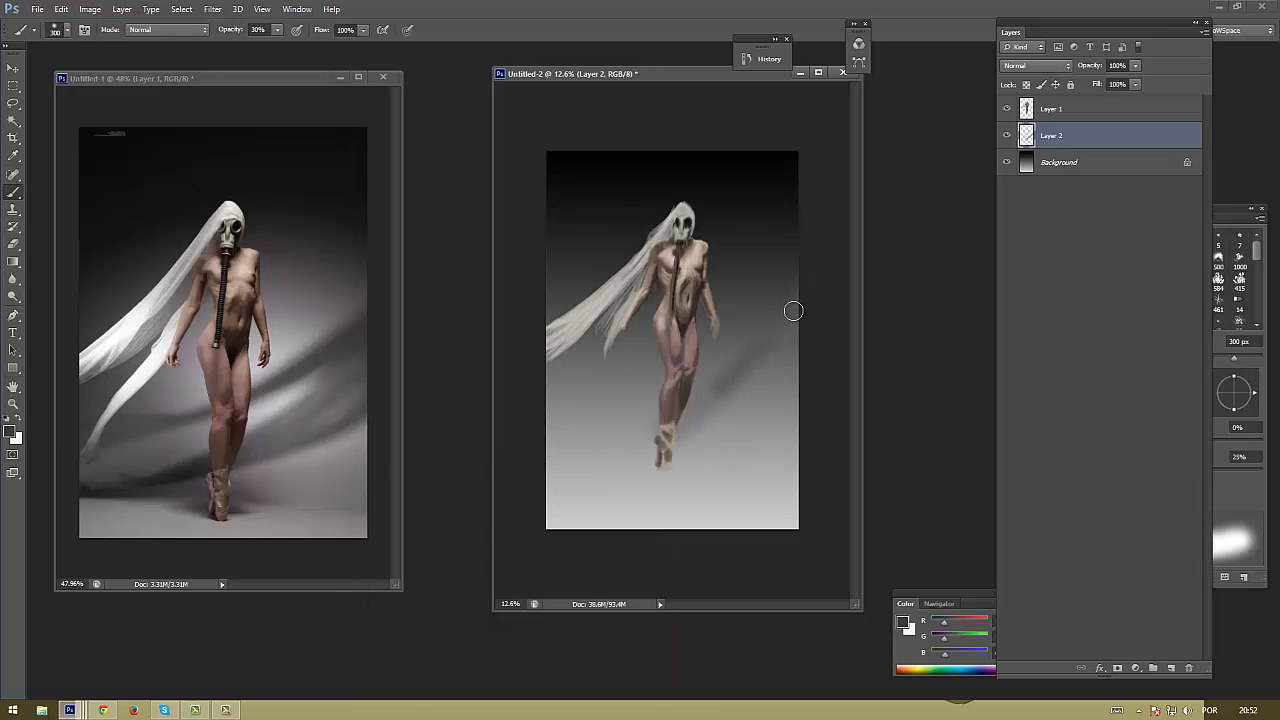
mouse_move(798, 320)
mouse_down()
mouse_move(555, 460)
mouse_move(743, 374)
mouse_move(650, 480)
mouse_up()
mouse_move(795, 390)
mouse_down()
mouse_move(737, 434)
mouse_move(658, 410)
mouse_move(546, 466)
mouse_up()
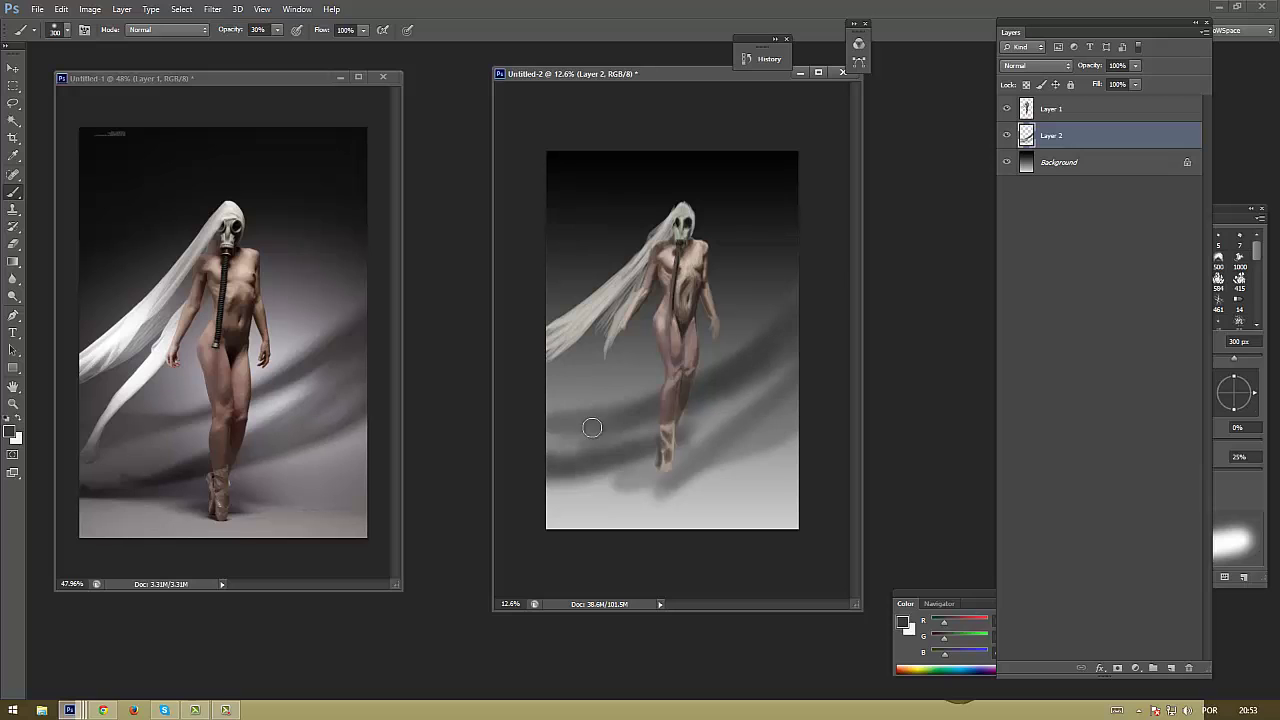
mouse_move(652, 428)
mouse_down()
mouse_move(553, 418)
mouse_move(548, 406)
mouse_up()
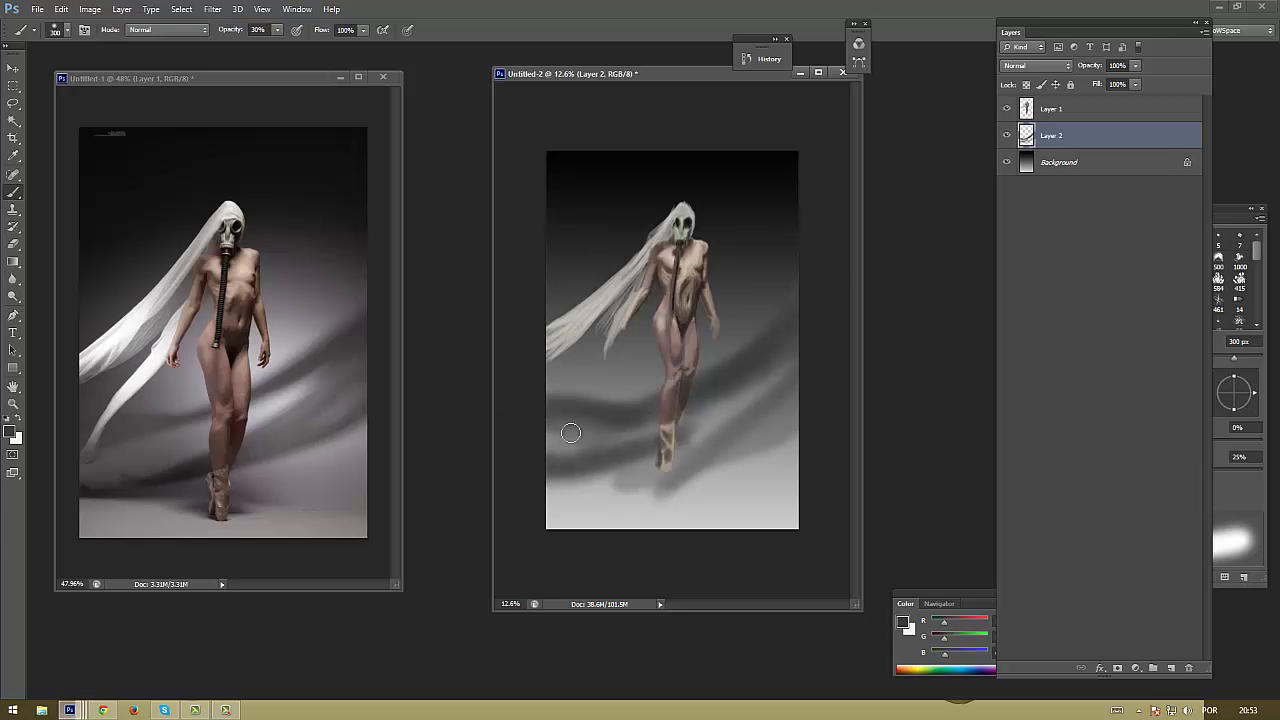
Set the paint colour to a lighter mid grey
alt+click(560, 514)
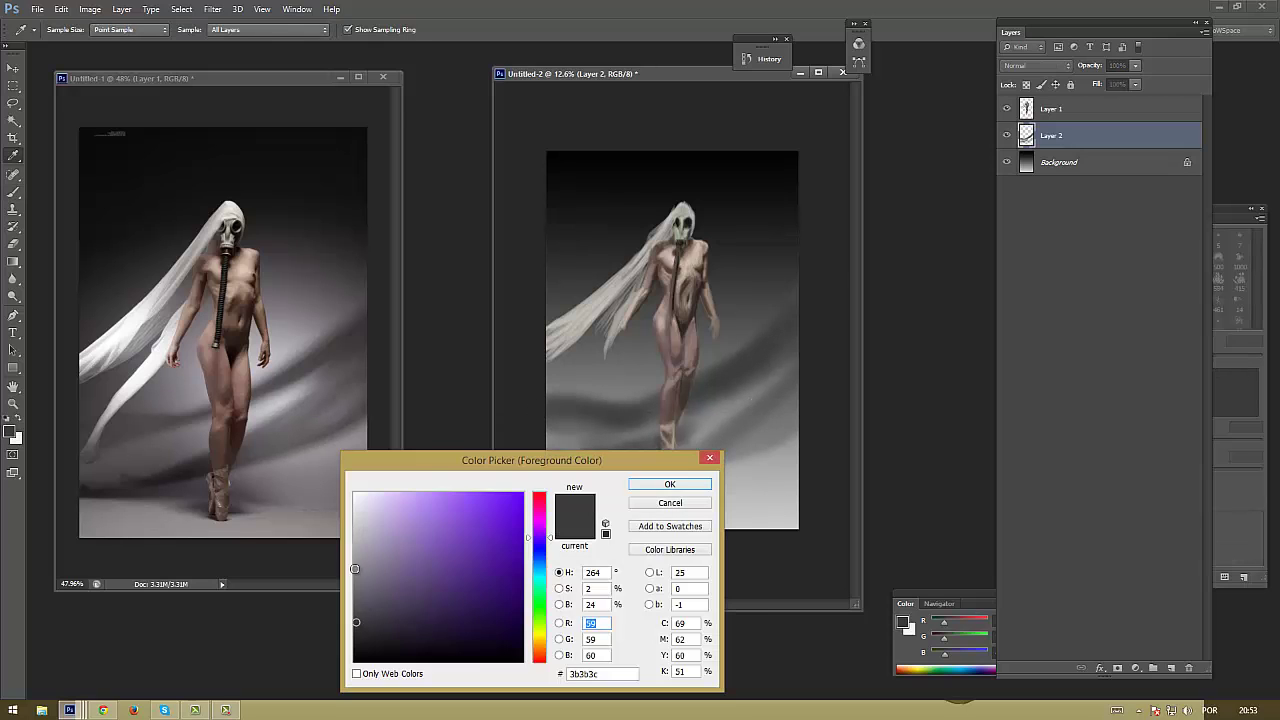
key(Return)
mouse_move(754, 497)
mouse_down()
mouse_move(489, 523)
mouse_move(829, 514)
mouse_up()
click(11, 431)
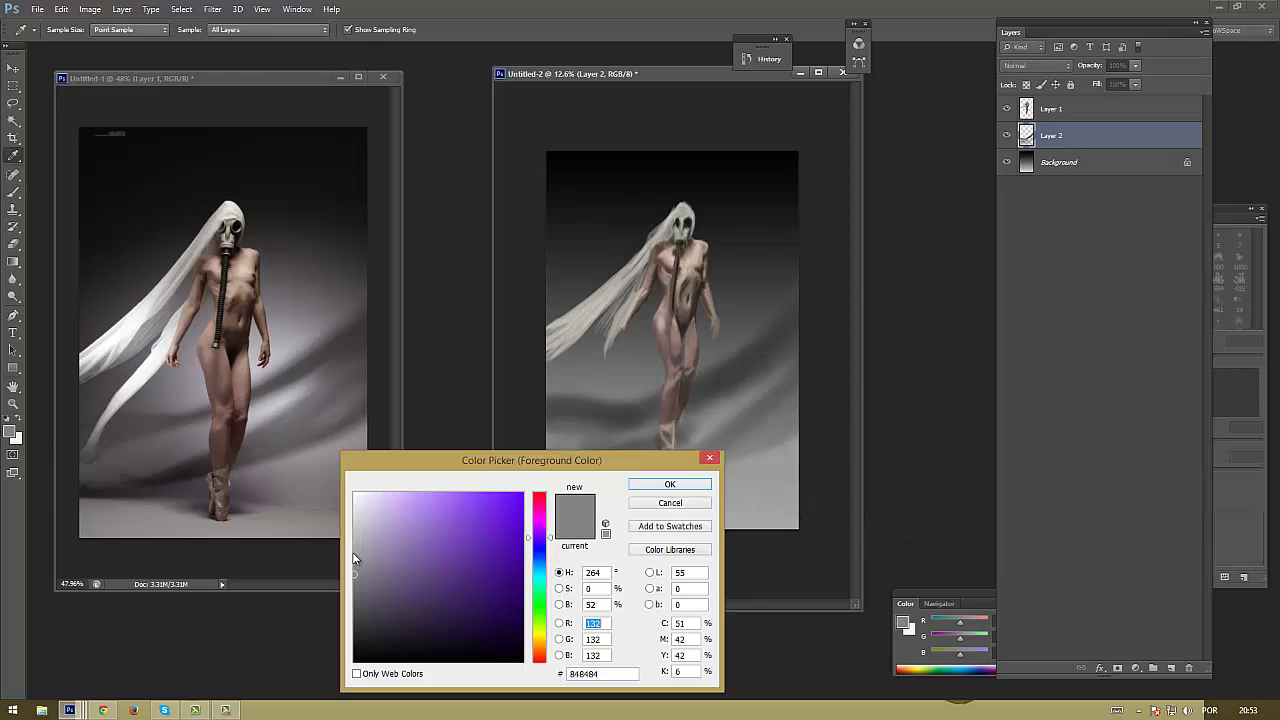
click(366, 570)
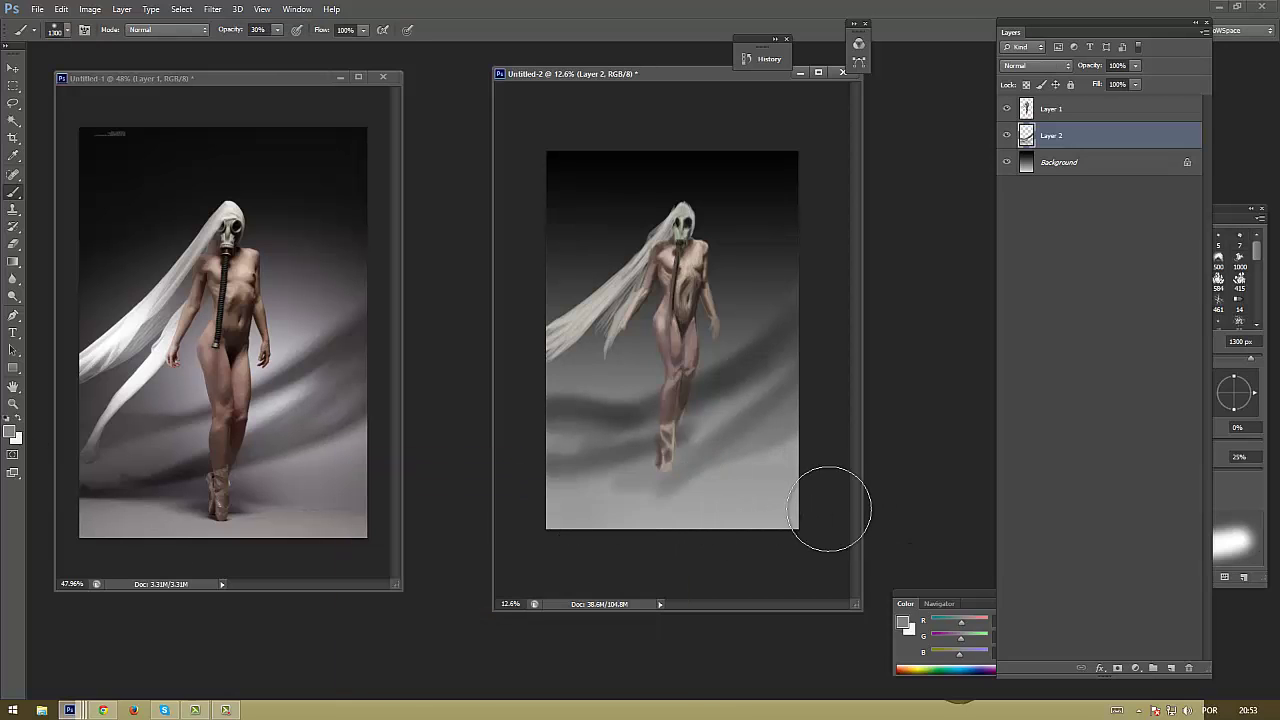
click(670, 484)
key(b)
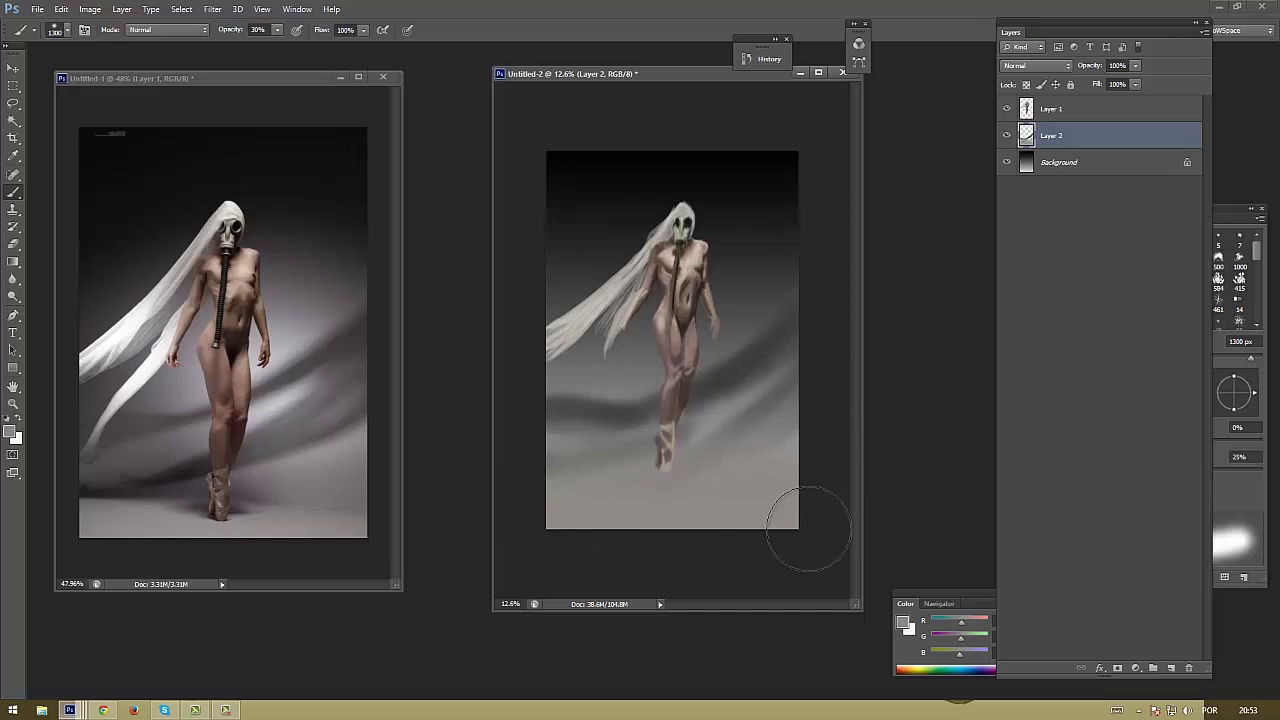
Tint the grey toward magenta as a darker purplish grey
click(11, 431)
drag(538, 643, 538, 524)
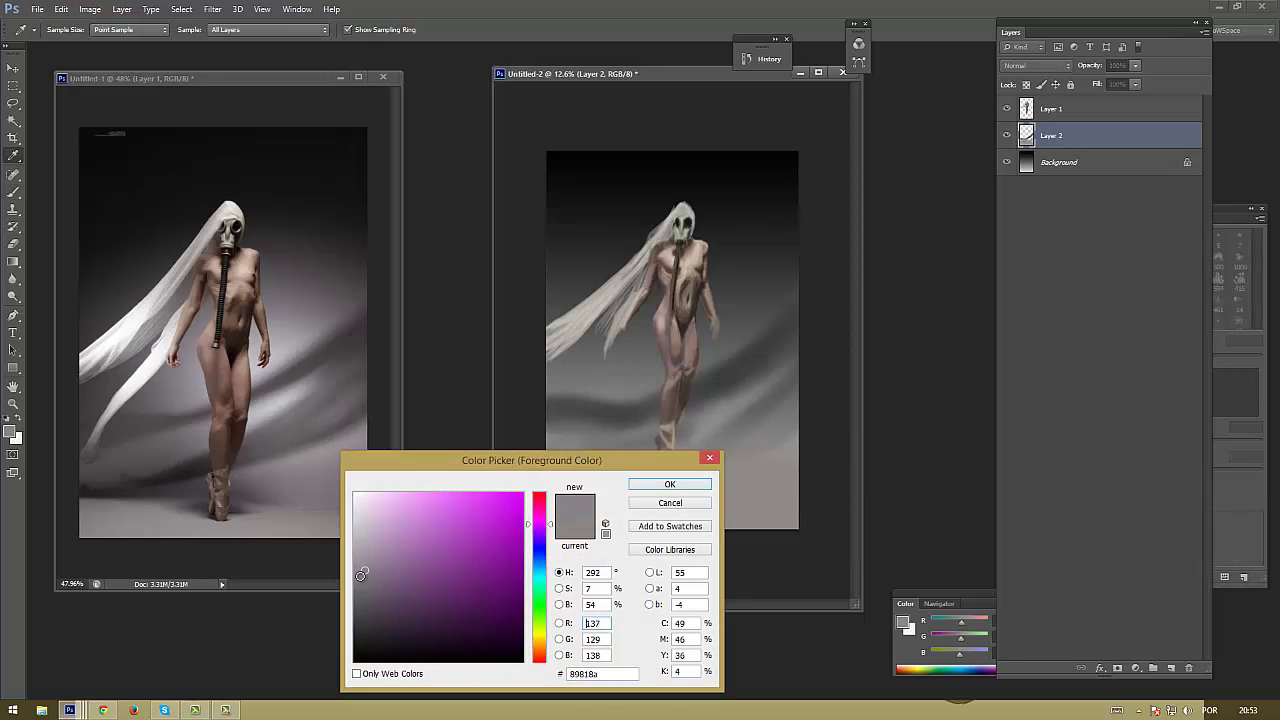
click(361, 578)
click(670, 484)
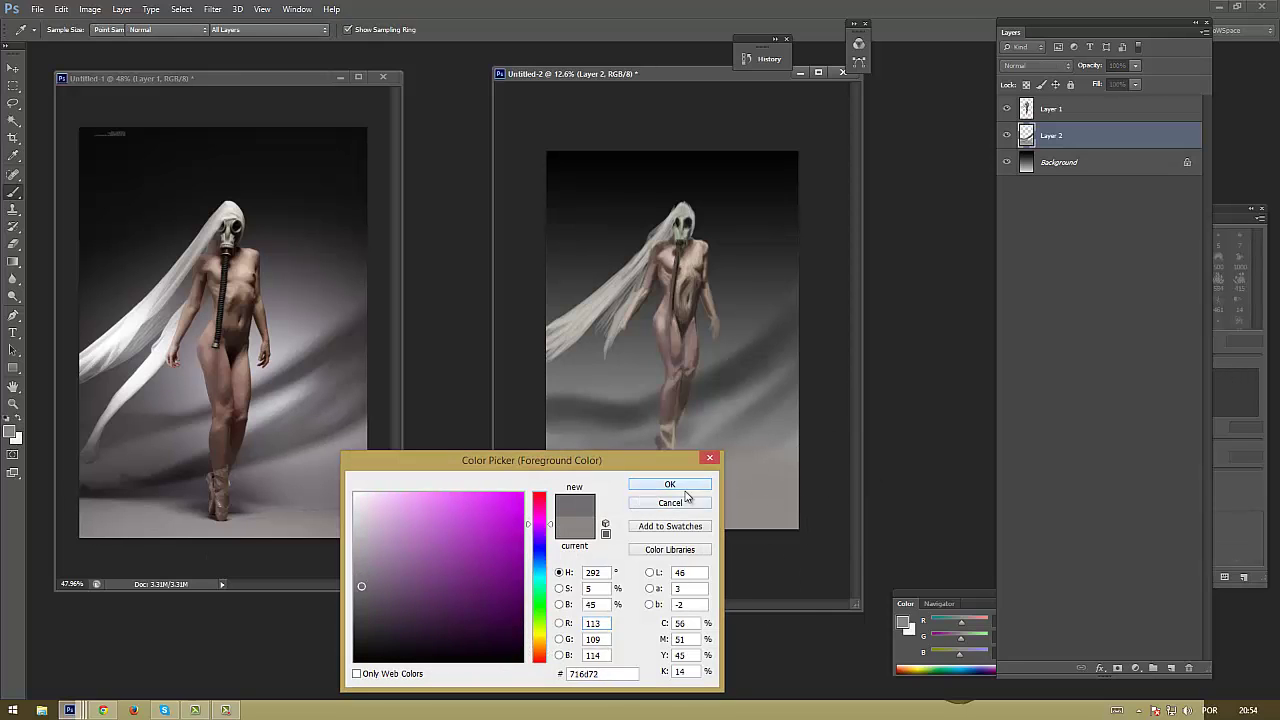
Brush lighter grey haze over the lower and right background with a 900 px brush
click(11, 431)
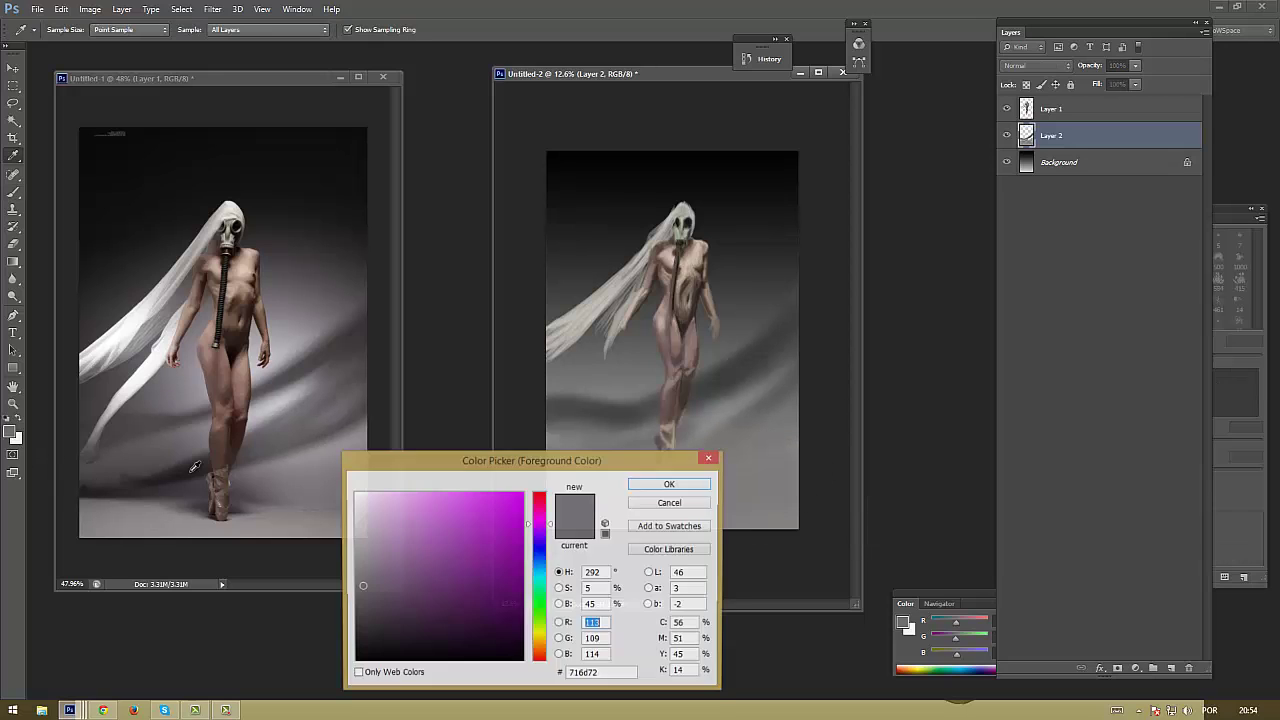
click(365, 552)
click(669, 486)
drag(589, 514, 817, 457)
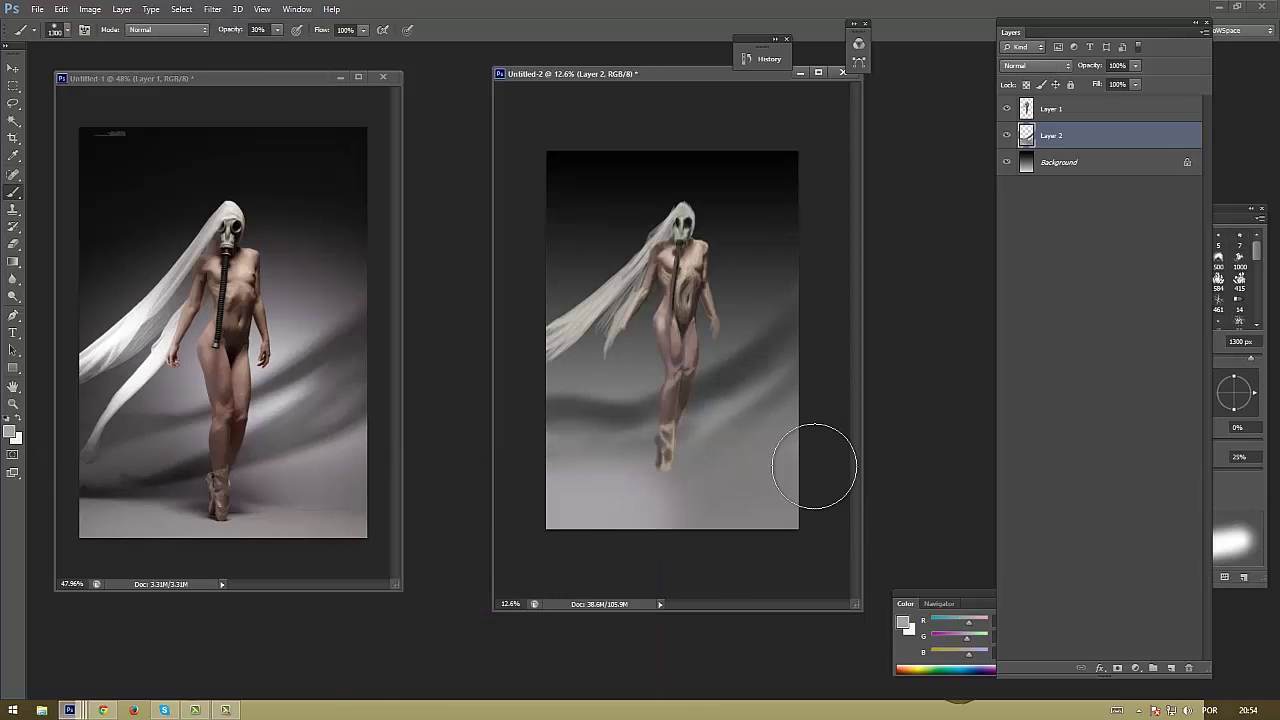
key(bracketleft)
key(bracketleft)
key(bracketleft)
mouse_move(817, 386)
mouse_down()
mouse_move(570, 435)
mouse_move(706, 365)
mouse_move(740, 280)
mouse_move(573, 395)
mouse_up()
Paint pale haze right of the figure and around the lower legs
key(i)
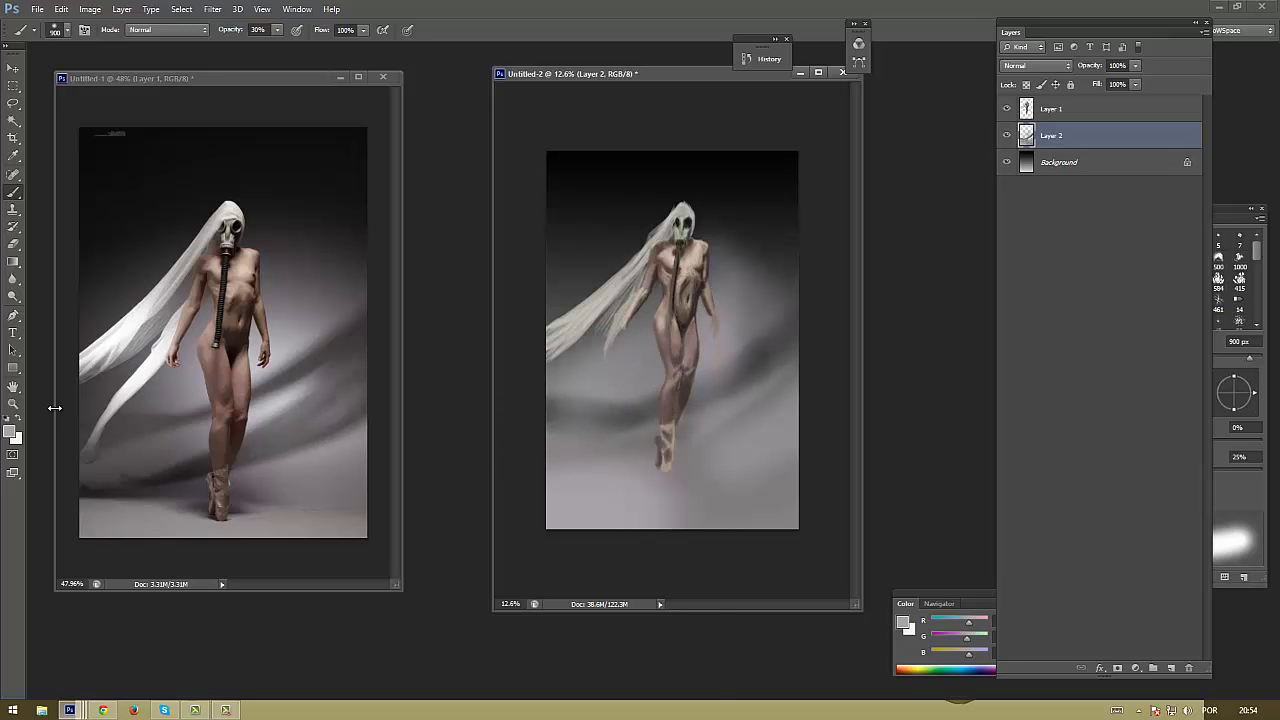
click(11, 431)
click(361, 518)
click(670, 484)
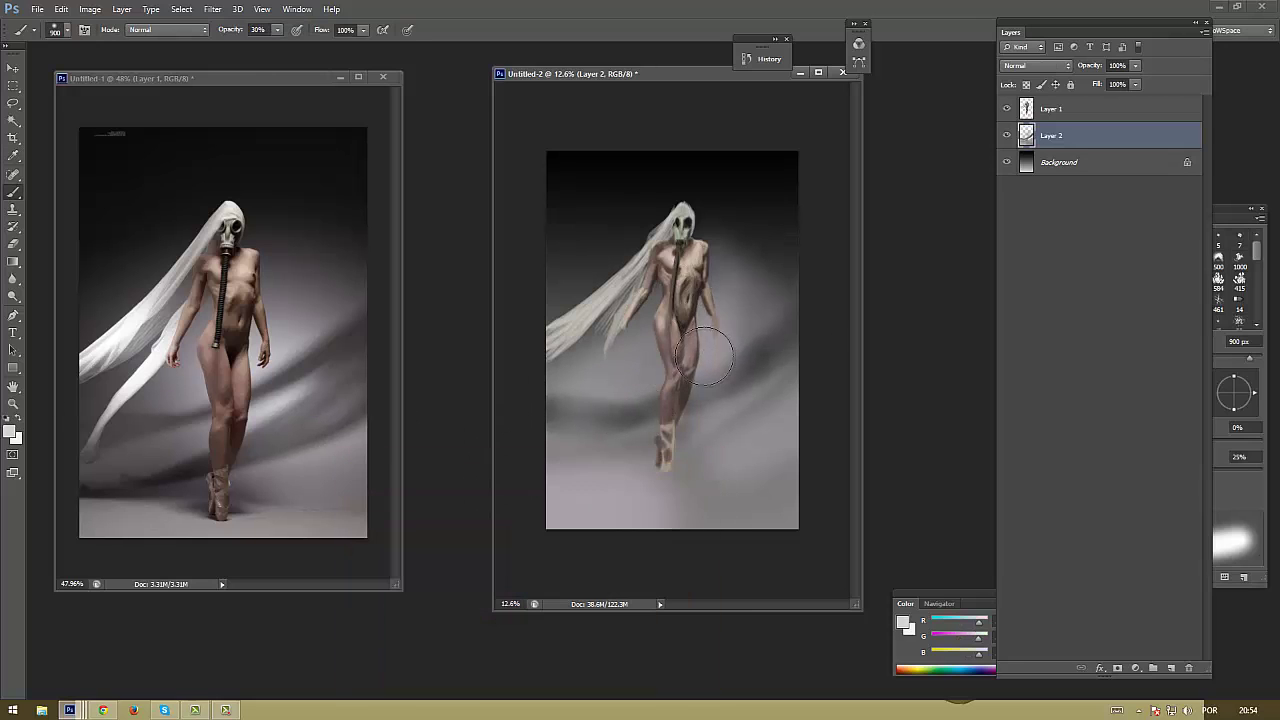
key(b)
drag(730, 330, 557, 443)
mouse_move(657, 352)
mouse_down()
mouse_move(648, 385)
mouse_move(700, 420)
mouse_move(594, 434)
mouse_up()
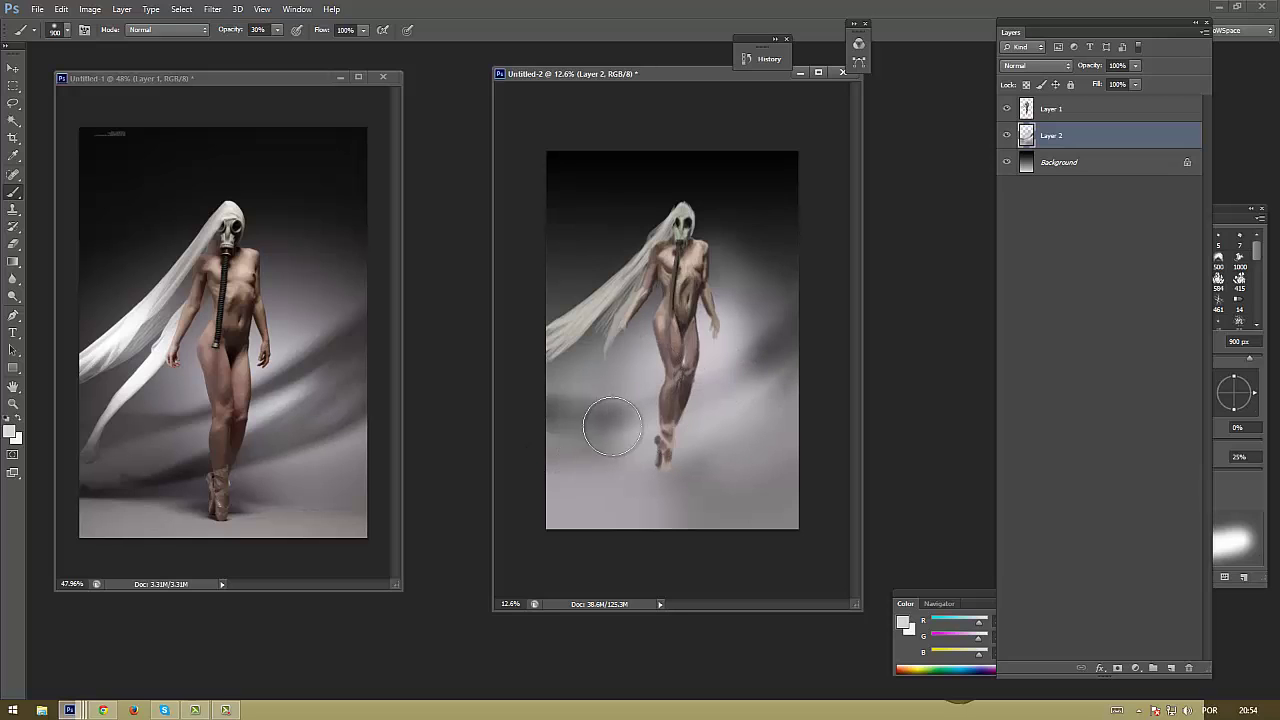
Paint dark diagonal bands right of the figure with a 250 px brush
alt+click(766, 279)
key(d)
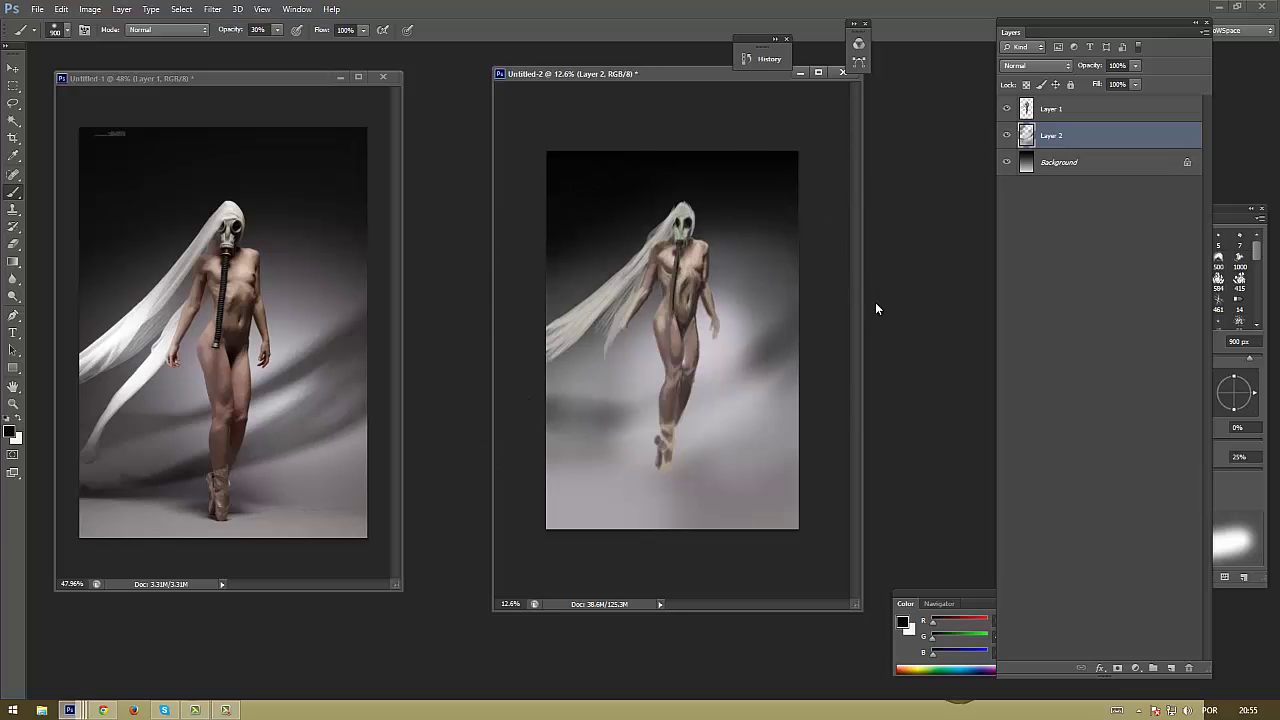
key(bracketleft)
key(bracketleft)
key(bracketleft)
drag(803, 329, 565, 418)
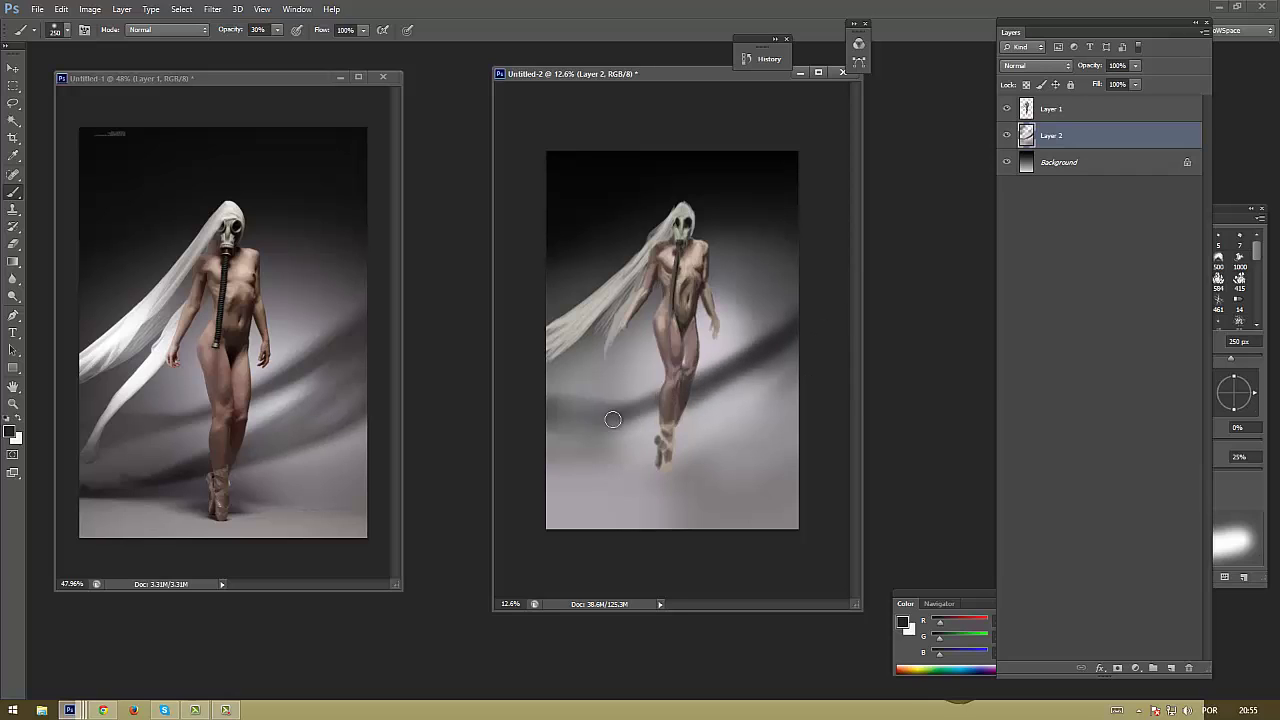
alt+click(631, 390)
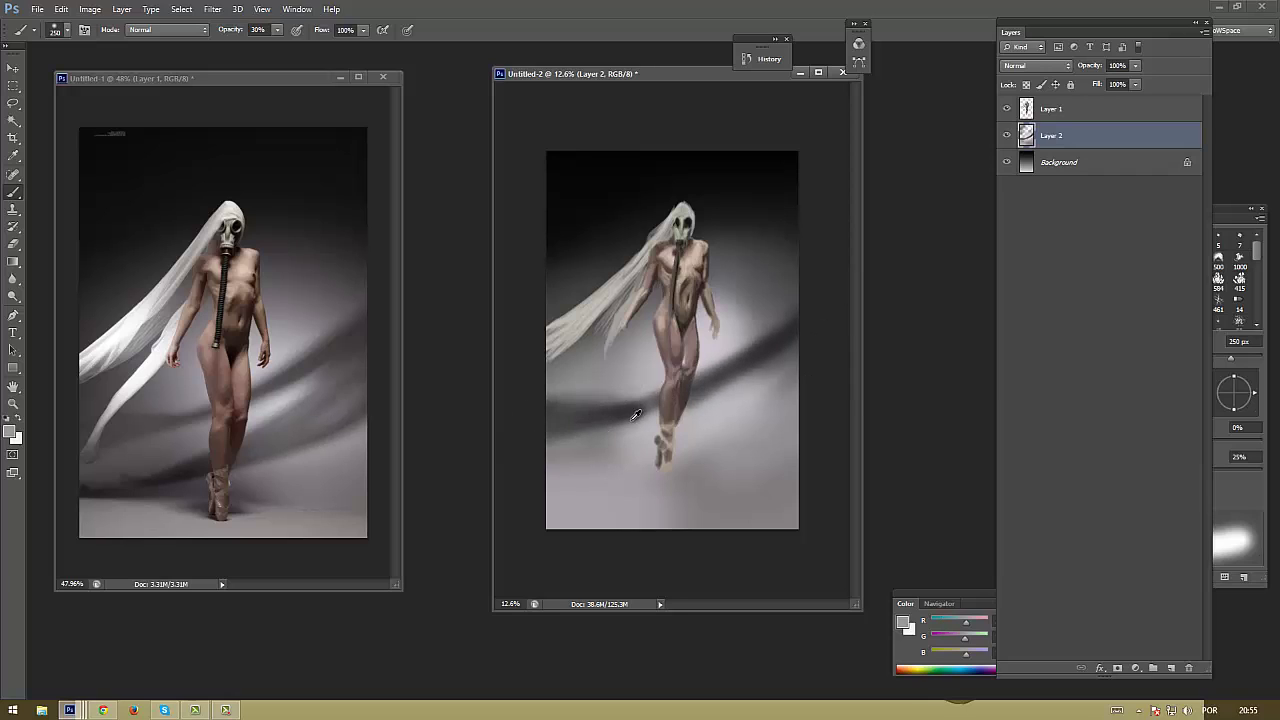
alt+click(615, 408)
mouse_move(585, 462)
mouse_down()
mouse_move(802, 362)
mouse_move(702, 446)
mouse_move(751, 362)
mouse_up()
alt+click(715, 420)
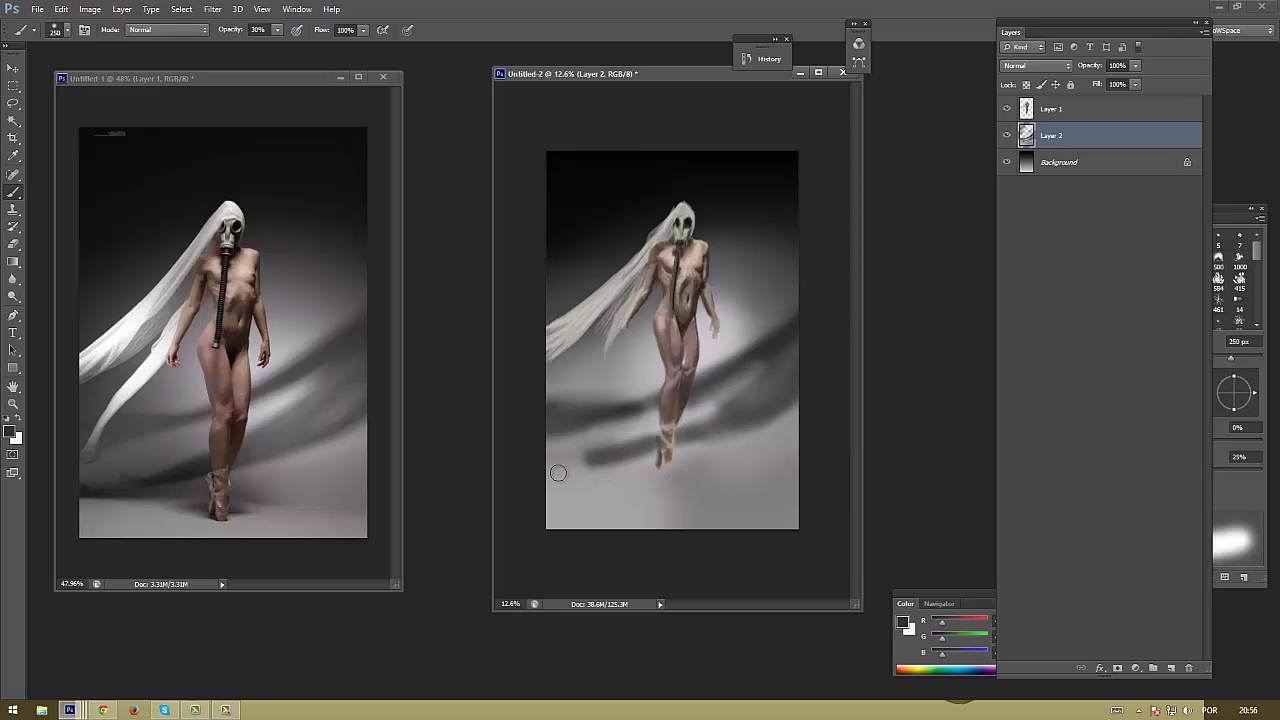
Paint a dark violet stroke across the lower image and raise opacity to 60%
click(11, 431)
drag(538, 660, 538, 537)
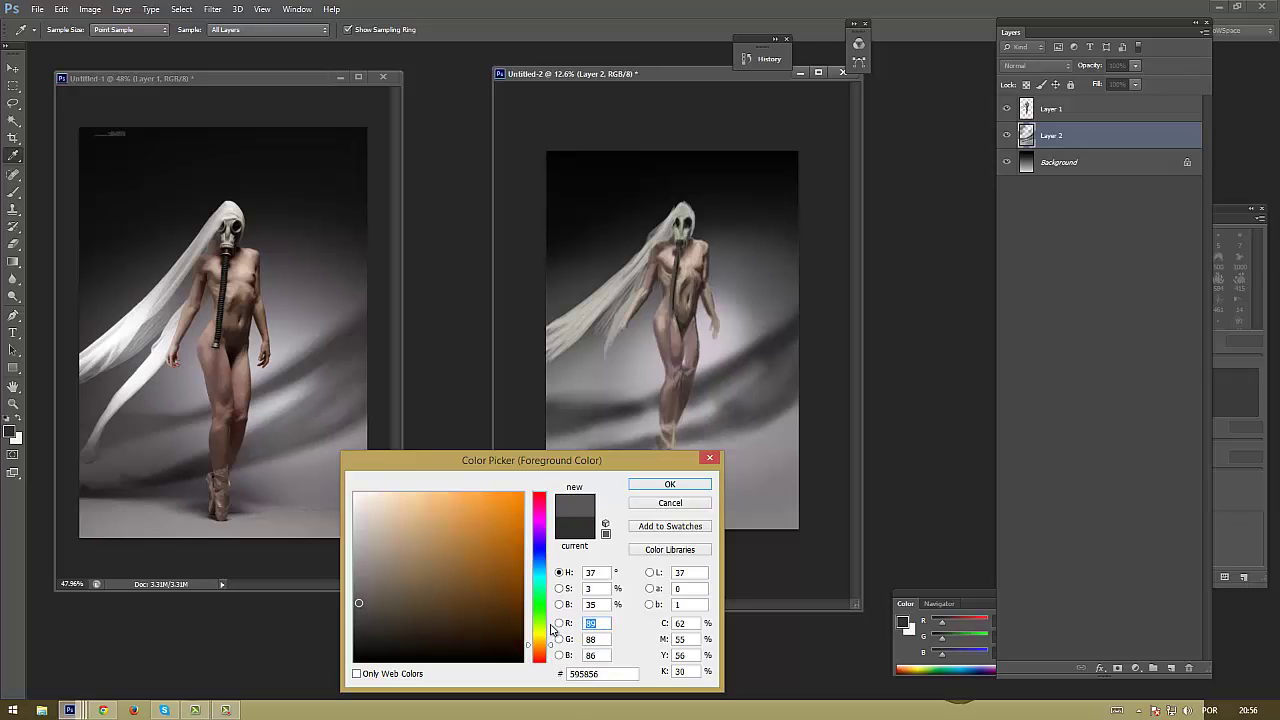
drag(372, 617, 382, 610)
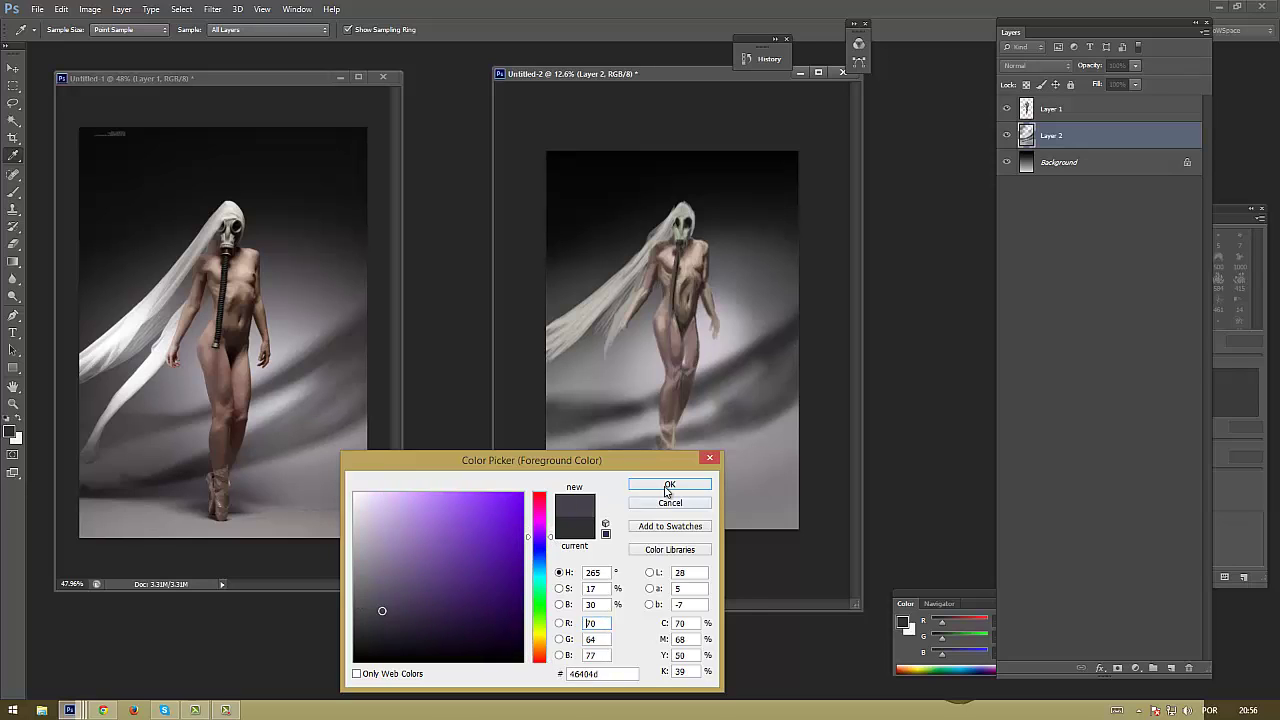
click(668, 486)
mouse_move(552, 478)
mouse_down()
mouse_move(520, 472)
mouse_move(666, 457)
mouse_up()
key(6)
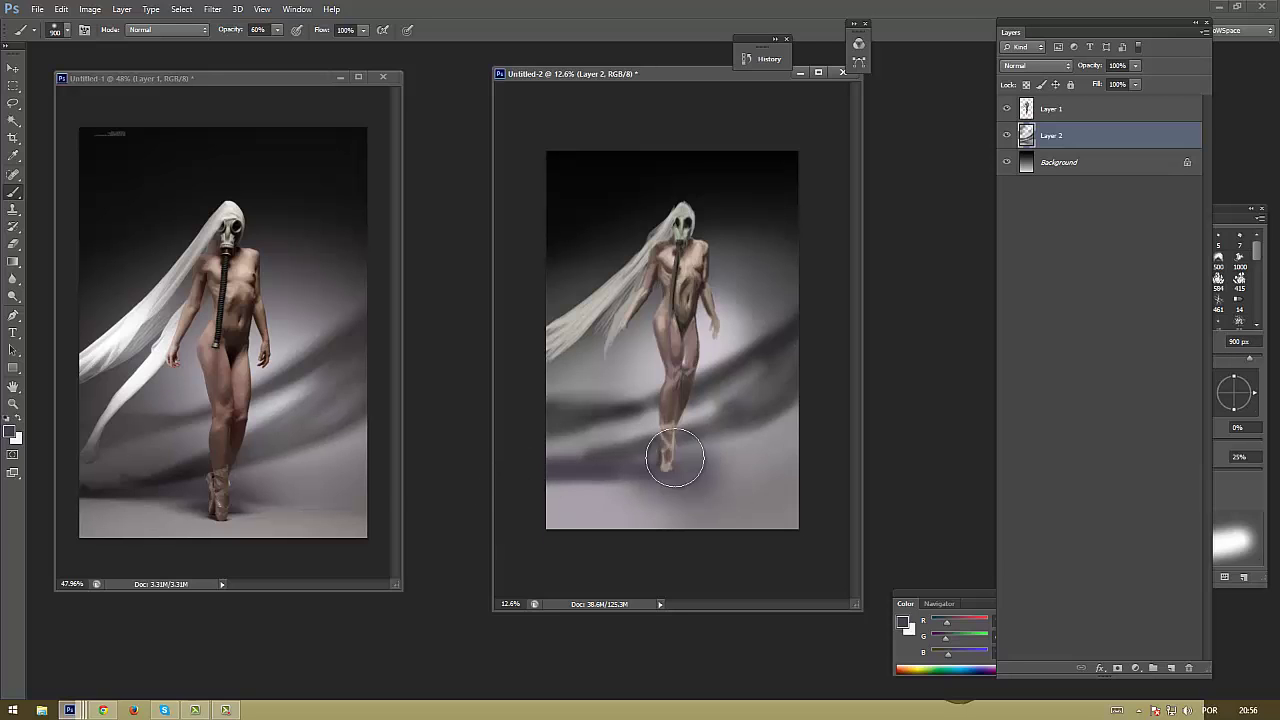
Sample a dark colour and add dark violet strokes across the lower left
key(i)
click(192, 481)
click(12, 432)
click(670, 484)
key(b)
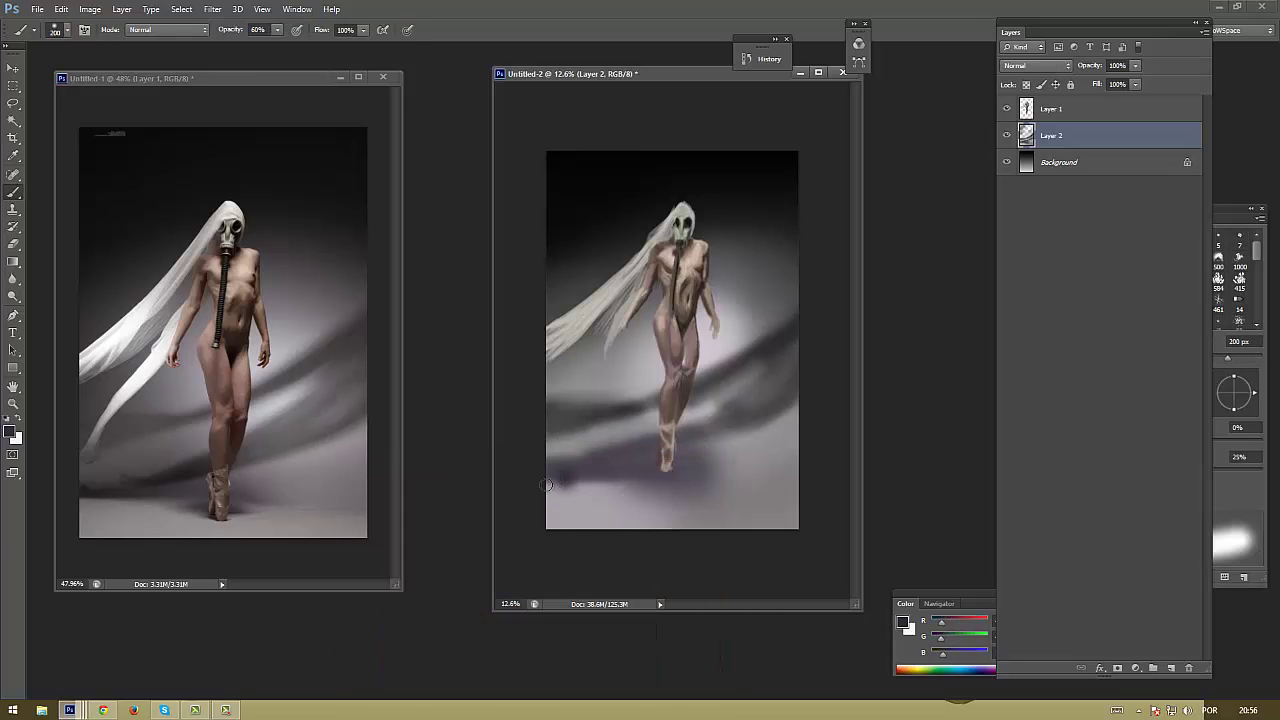
drag(545, 472, 625, 465)
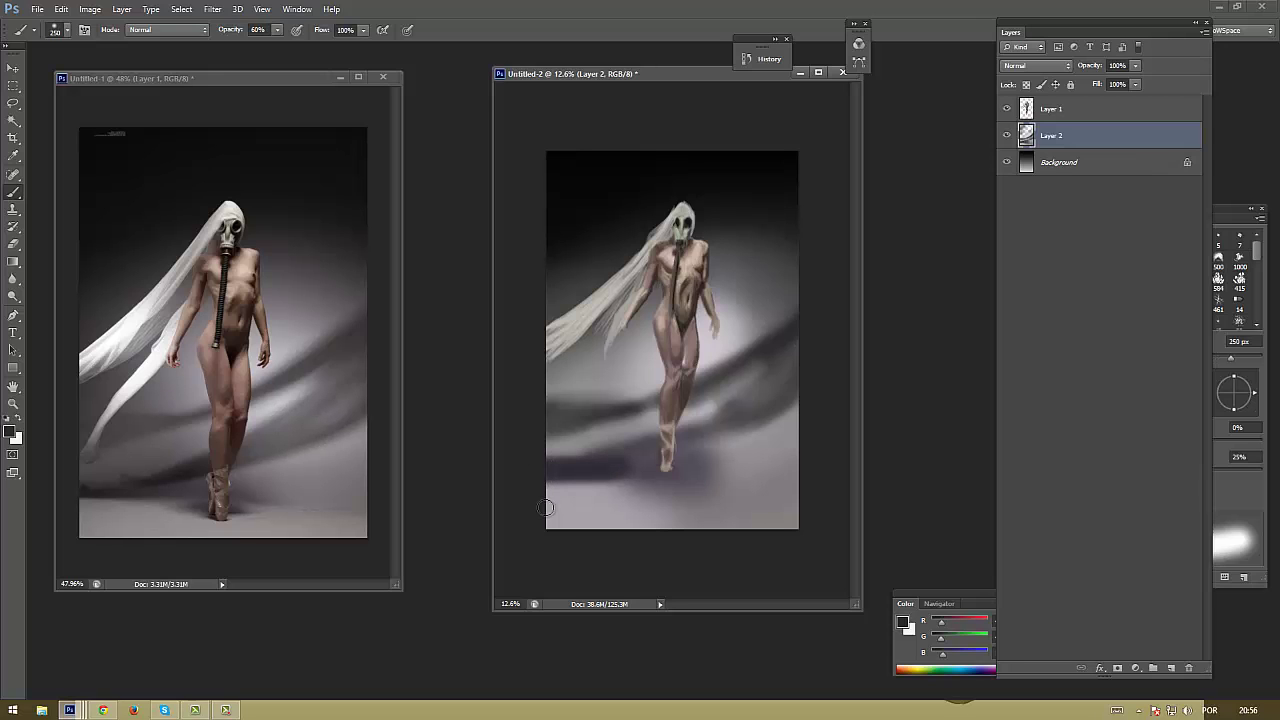
key(bracketright)
scroll(716, 358, up, 1)
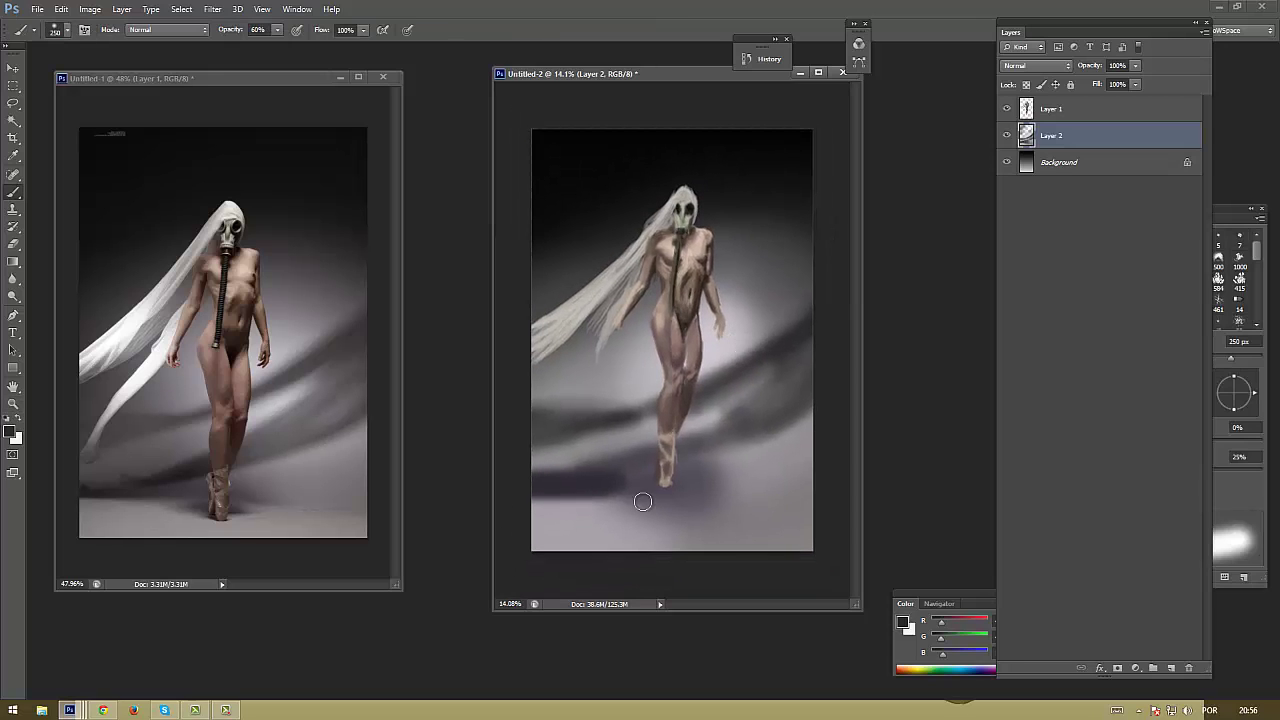
Crop the canvas by pulling its bottom edge upward to trim the bottom
key(c)
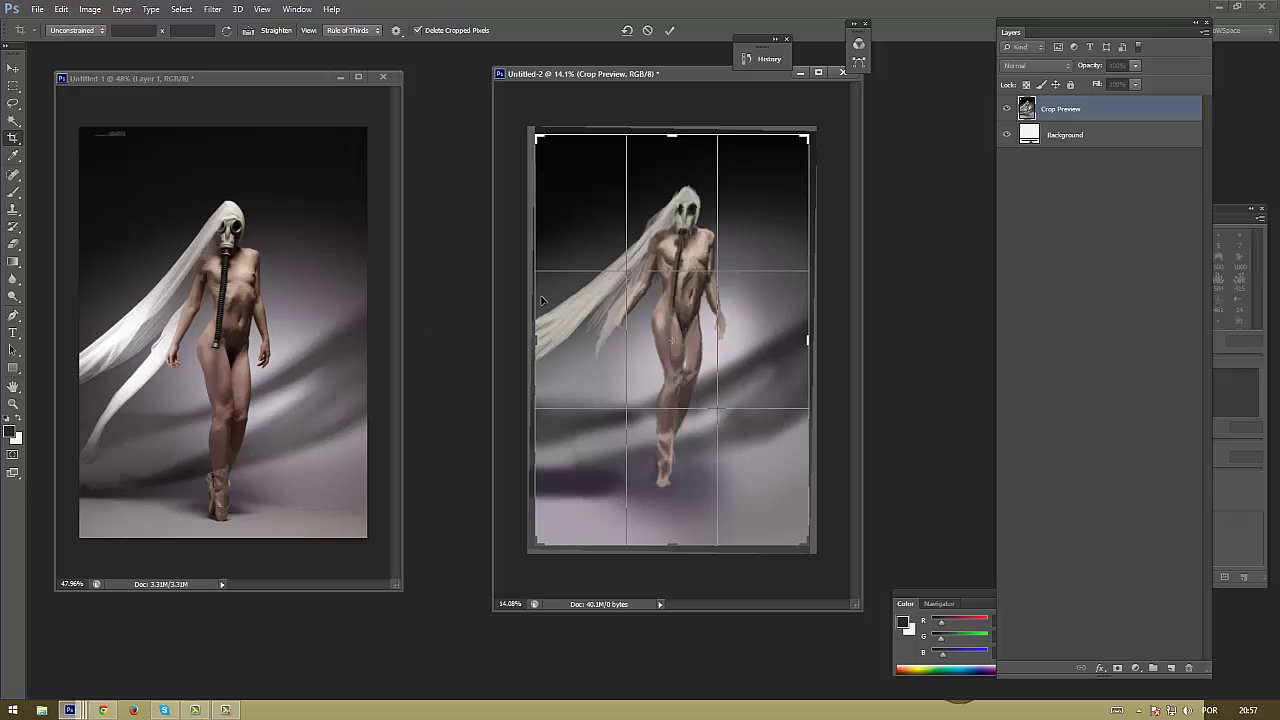
key(Return)
drag(672, 570, 672, 528)
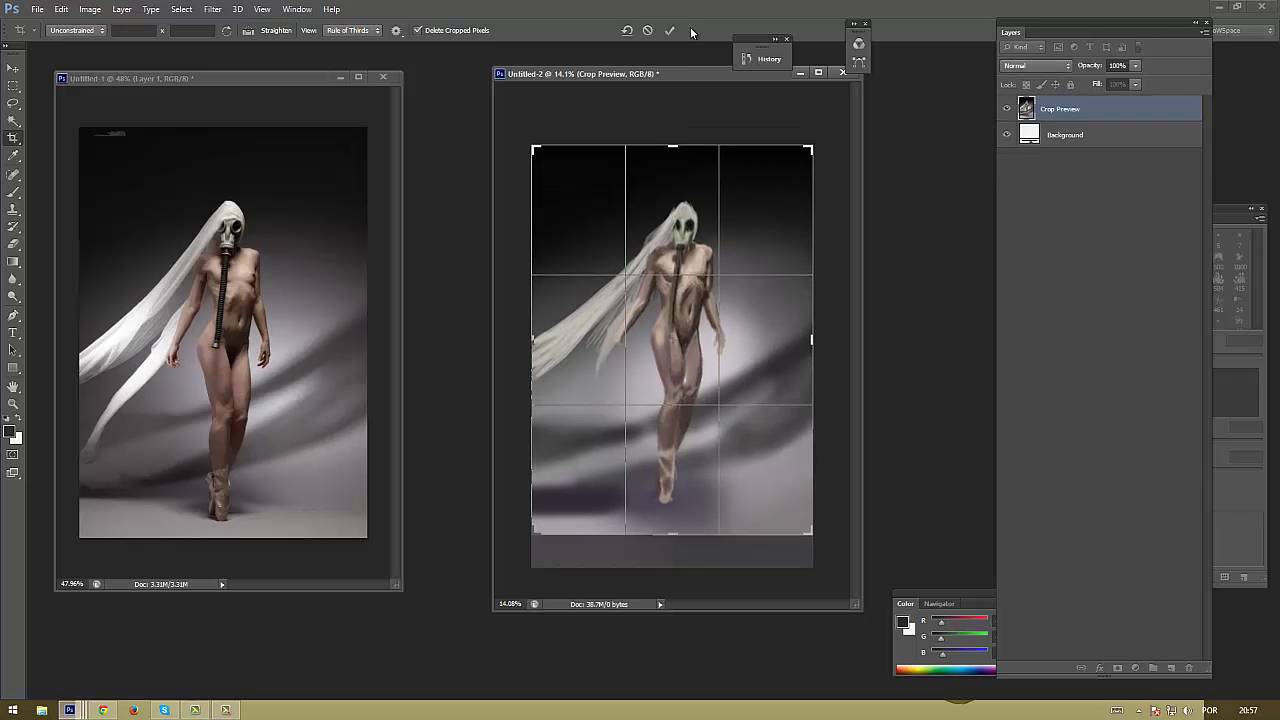
key(Return)
Lighten the bottom of the image with a sampled light grey and an 800 px brush
key(b)
alt+click(580, 523)
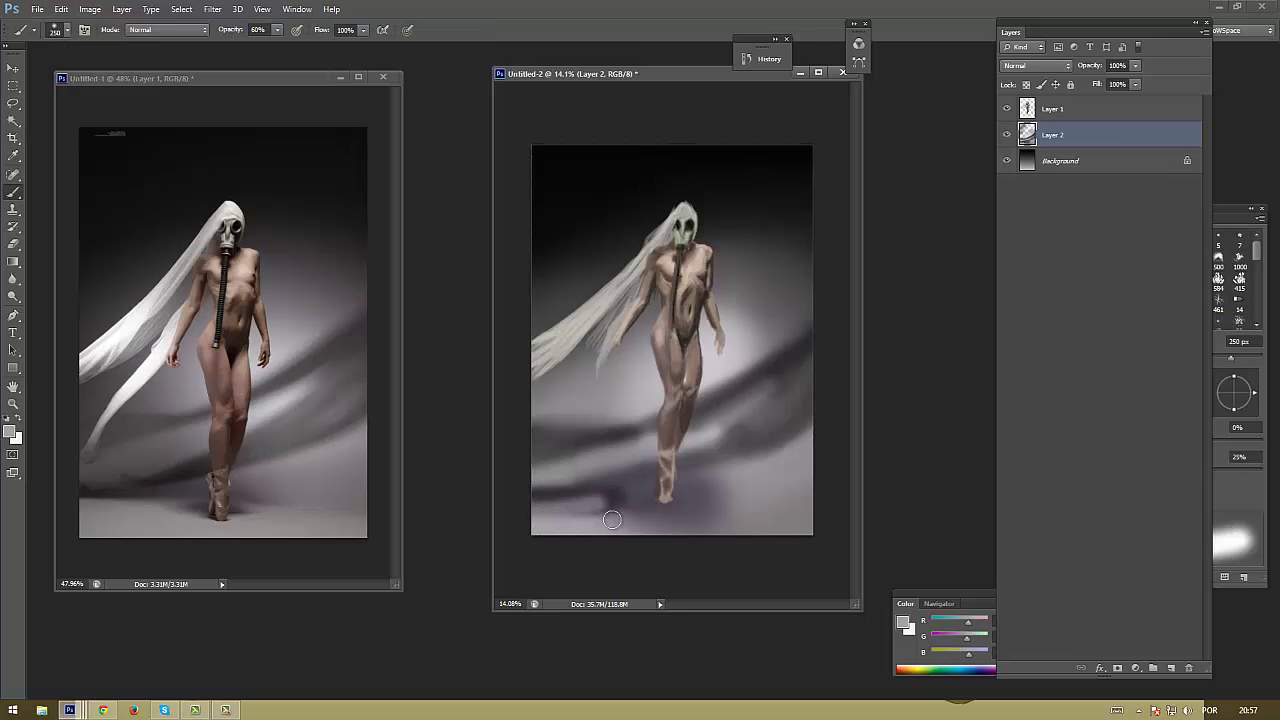
key(bracketleft)
key(bracketleft)
key(bracketleft)
mouse_move(546, 527)
mouse_down()
mouse_move(634, 534)
mouse_move(517, 529)
mouse_move(749, 557)
mouse_move(803, 497)
mouse_move(560, 525)
mouse_up()
alt+click(795, 497)
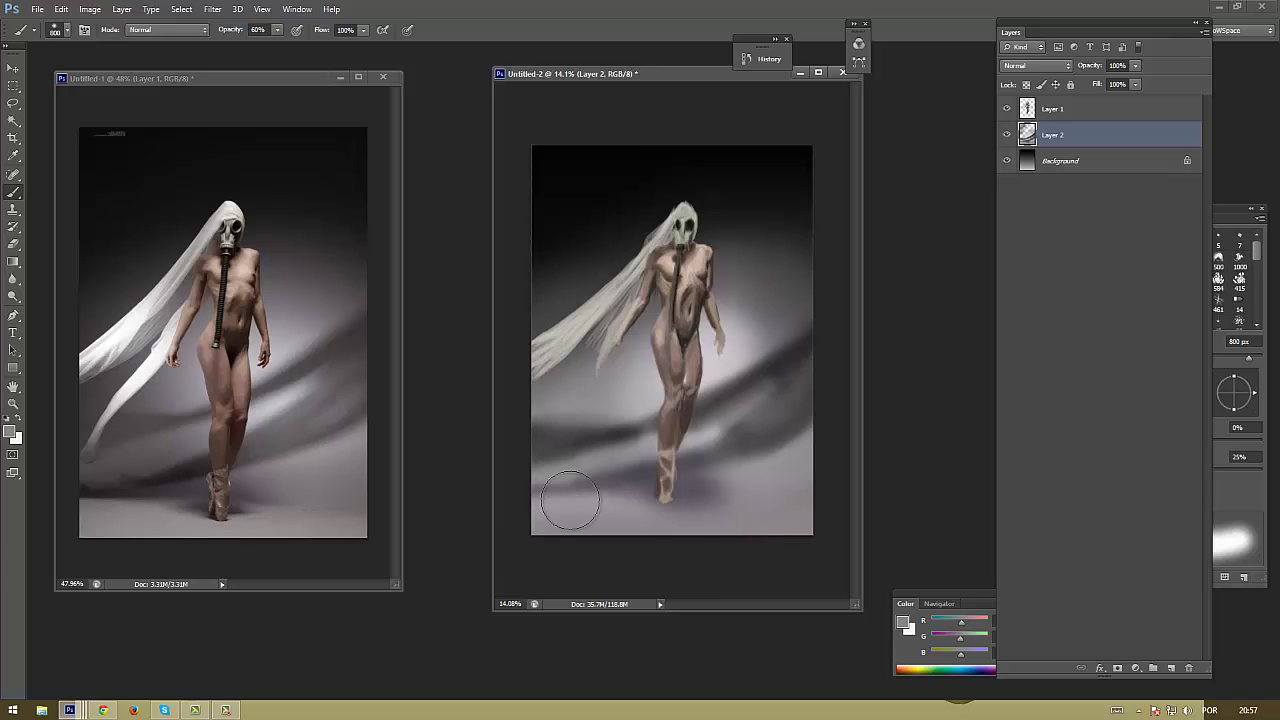
Repaint the background right and lower-left of the figure in sampled greys, ending at 175 px, 30% opacity
alt+click(786, 363)
drag(786, 363, 777, 386)
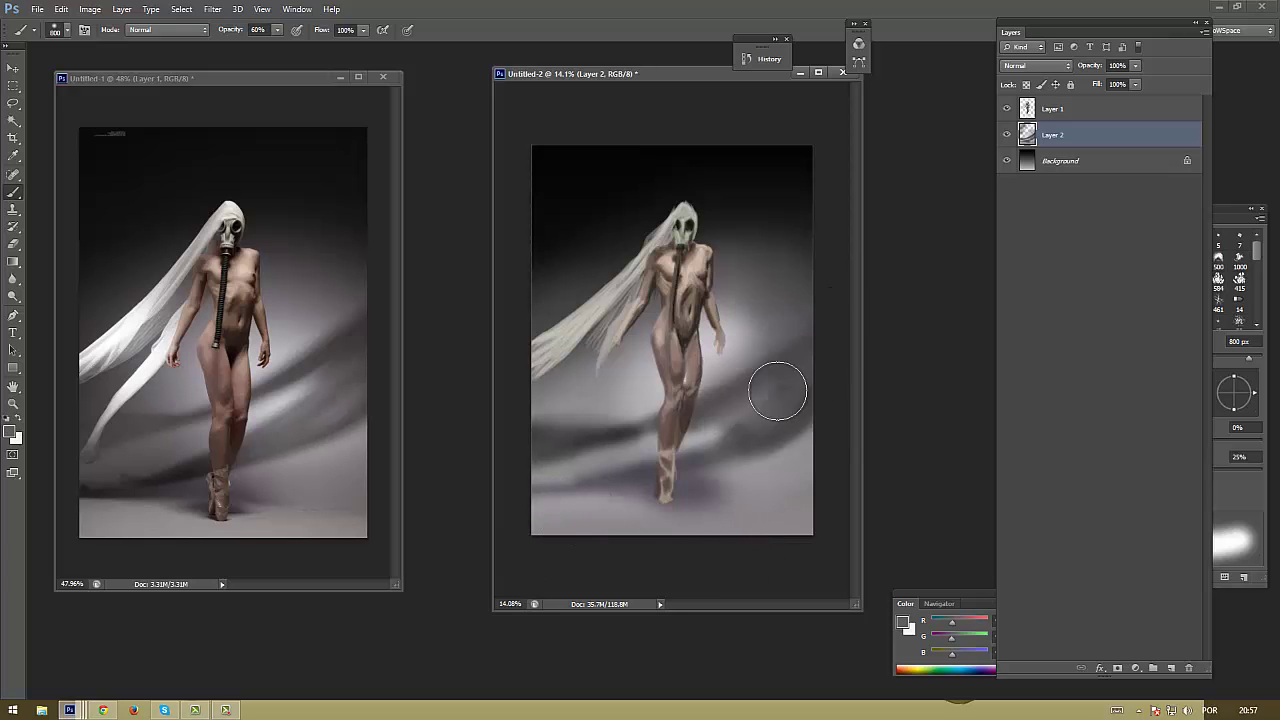
alt+click(560, 362)
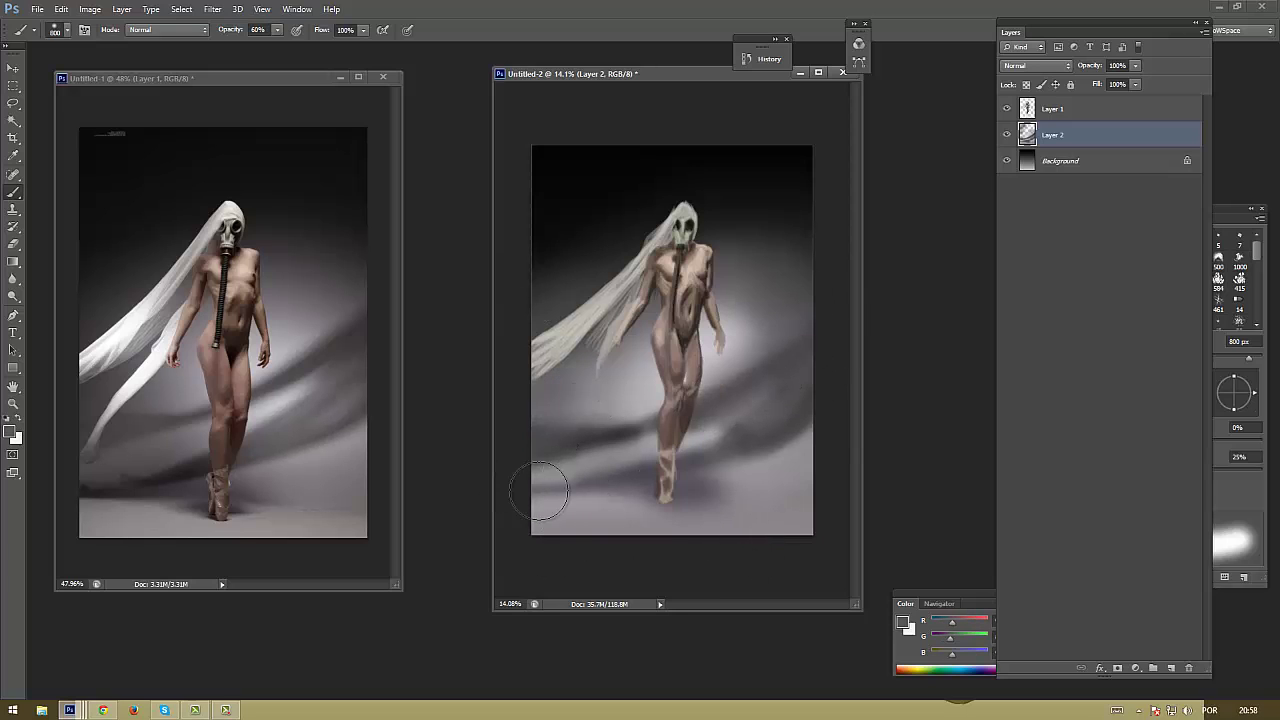
key(bracketright)
key(bracketright)
key(bracketright)
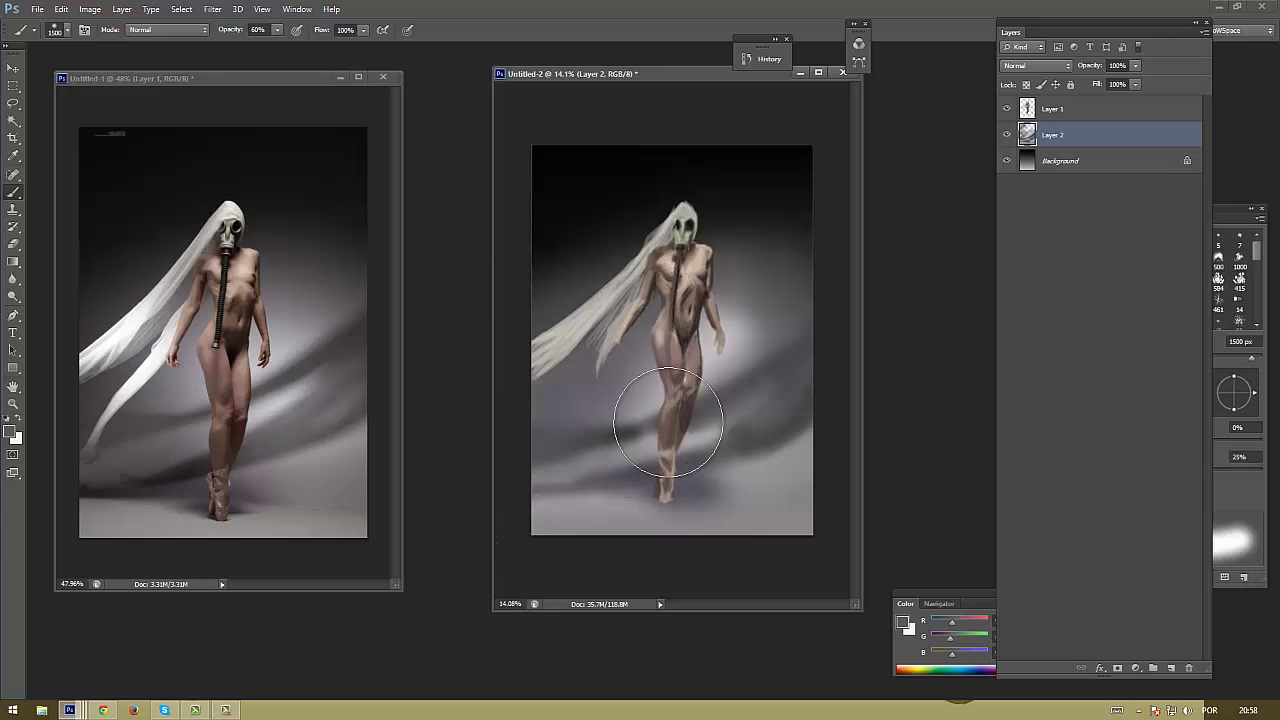
alt+click(634, 366)
key(bracketleft)
key(bracketleft)
key(bracketleft)
mouse_move(594, 425)
mouse_down()
mouse_move(597, 463)
mouse_move(608, 408)
mouse_move(566, 385)
mouse_up()
key(bracketleft)
key(bracketleft)
key(3)
key(bracketleft)
key(bracketleft)
key(bracketleft)
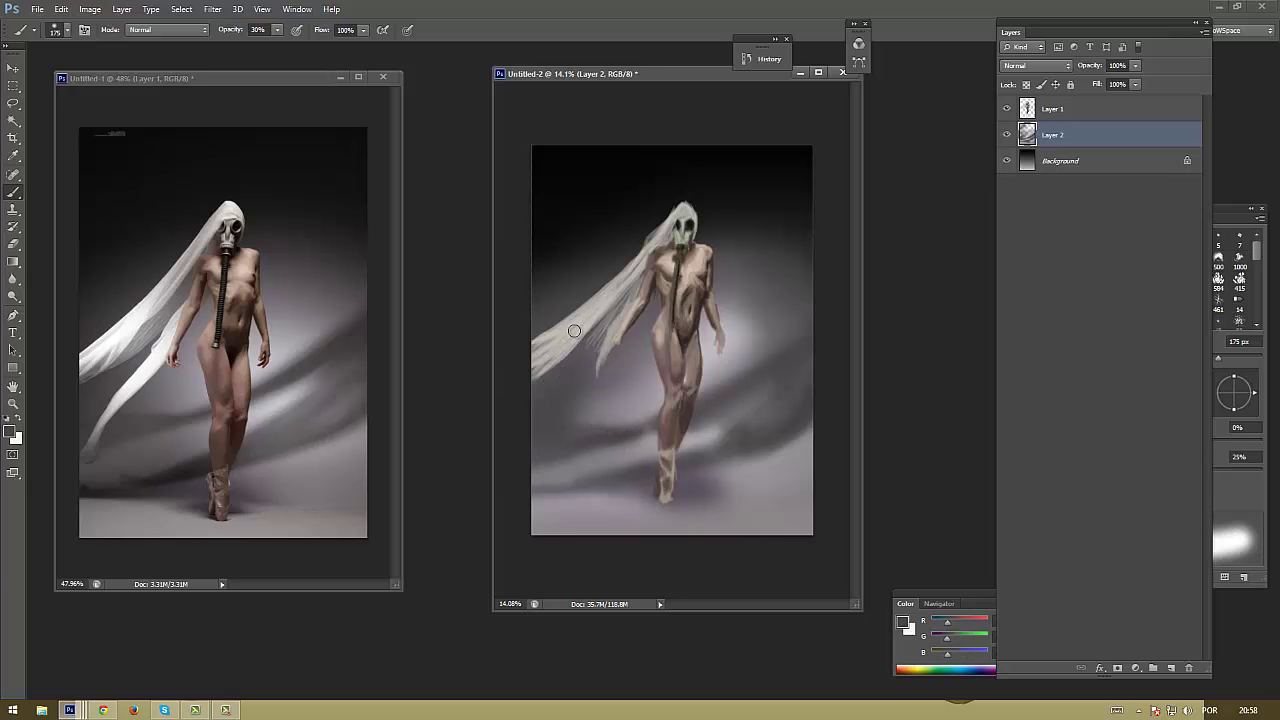
On Layer 1, set a near-white foreground colour and a 100 px brush
alt+click(250, 367)
click(1052, 108)
click(13, 432)
click(360, 512)
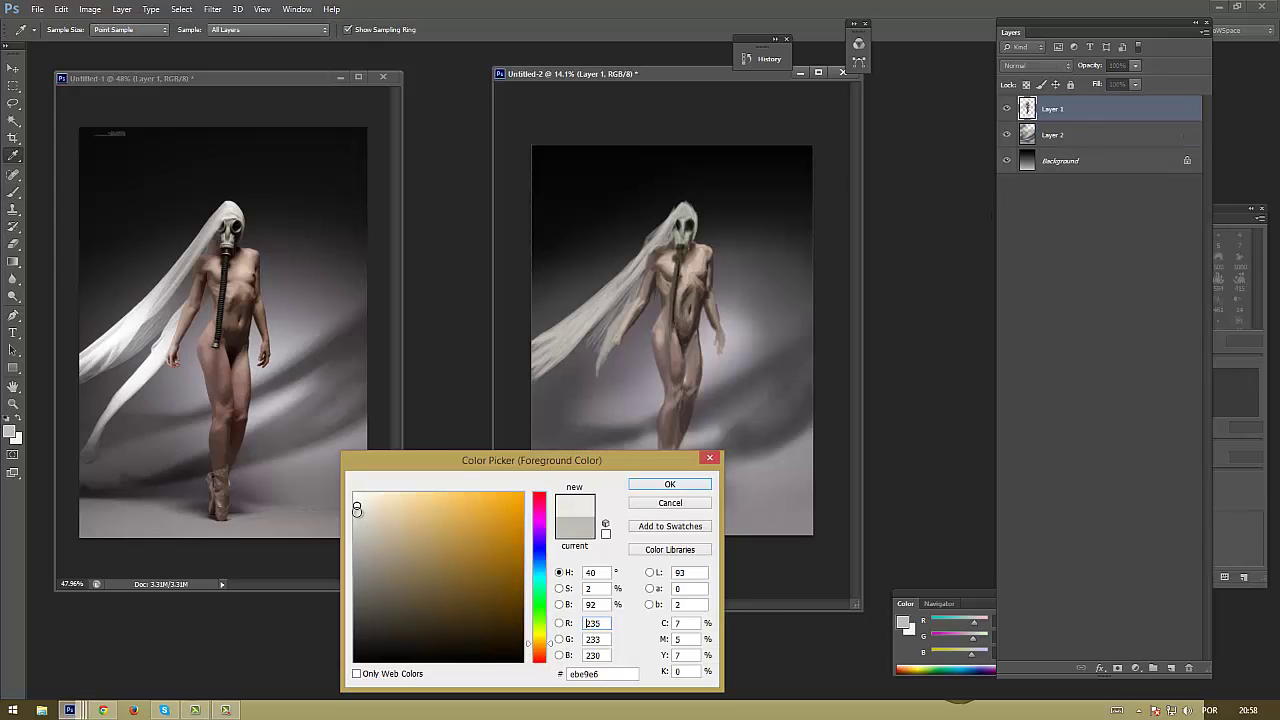
key(Return)
key(bracketleft)
key(bracketleft)
key(bracketleft)
Paint longer, brighter near-white strands along the lower veil and brighten the veil beside the head
drag(633, 297, 557, 409)
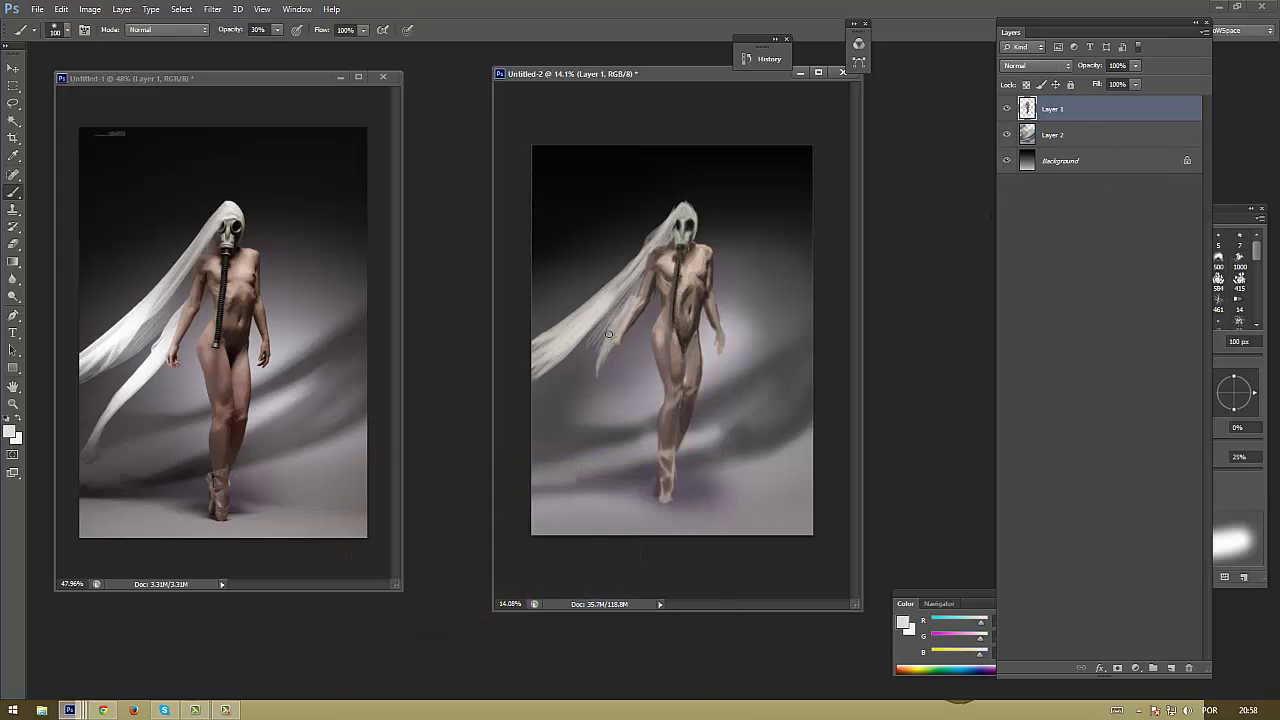
drag(600, 342, 542, 448)
drag(568, 404, 538, 446)
drag(582, 380, 534, 452)
drag(604, 338, 535, 380)
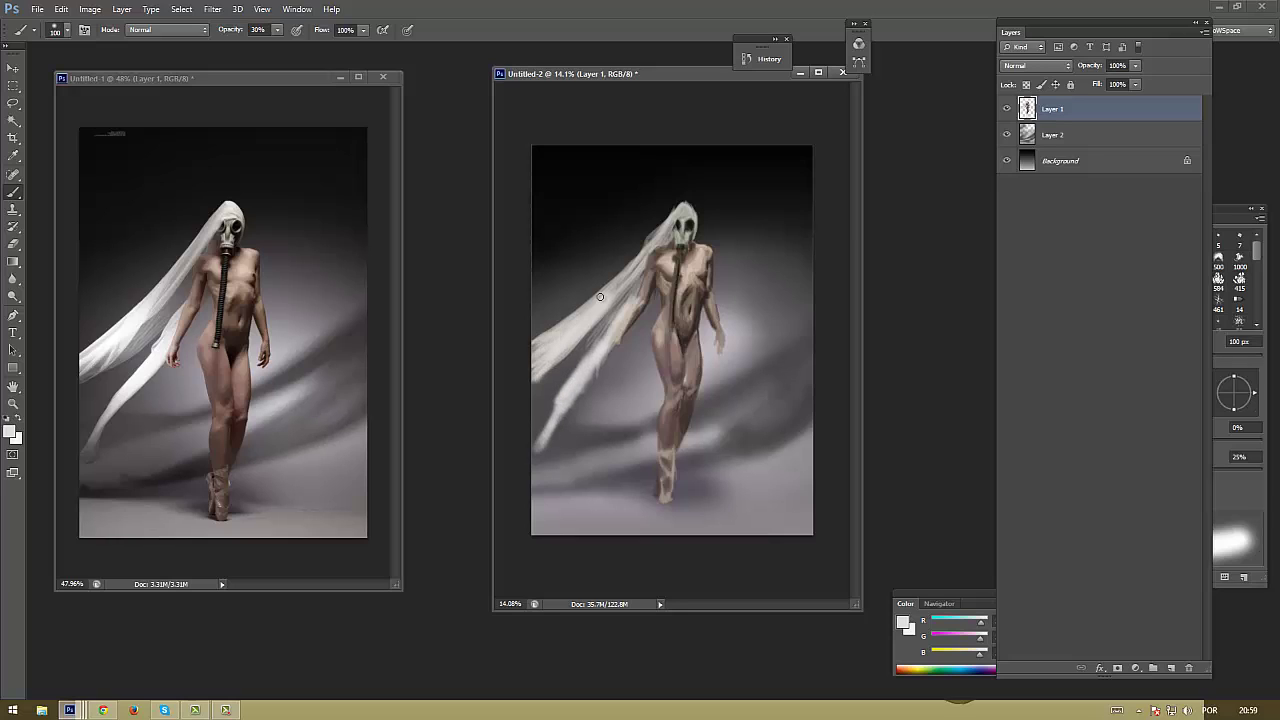
drag(590, 304, 564, 326)
drag(566, 410, 536, 460)
drag(614, 342, 552, 416)
alt+click(566, 376)
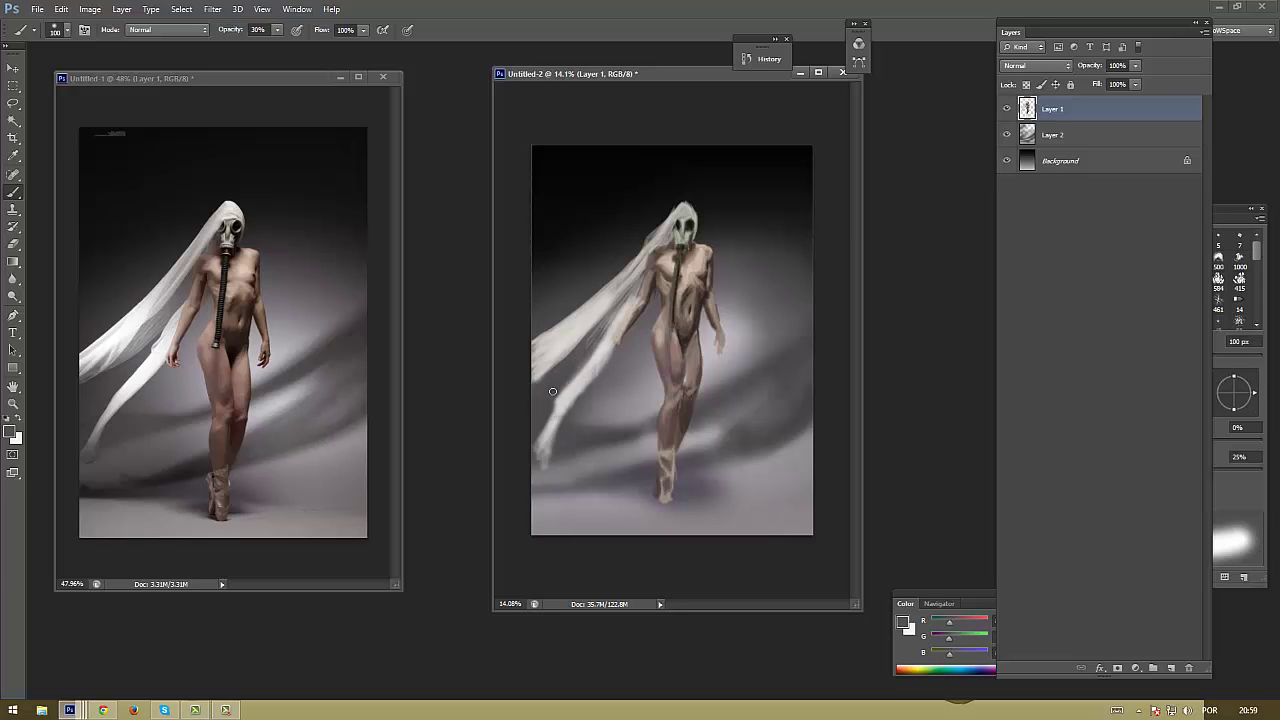
alt+click(618, 307)
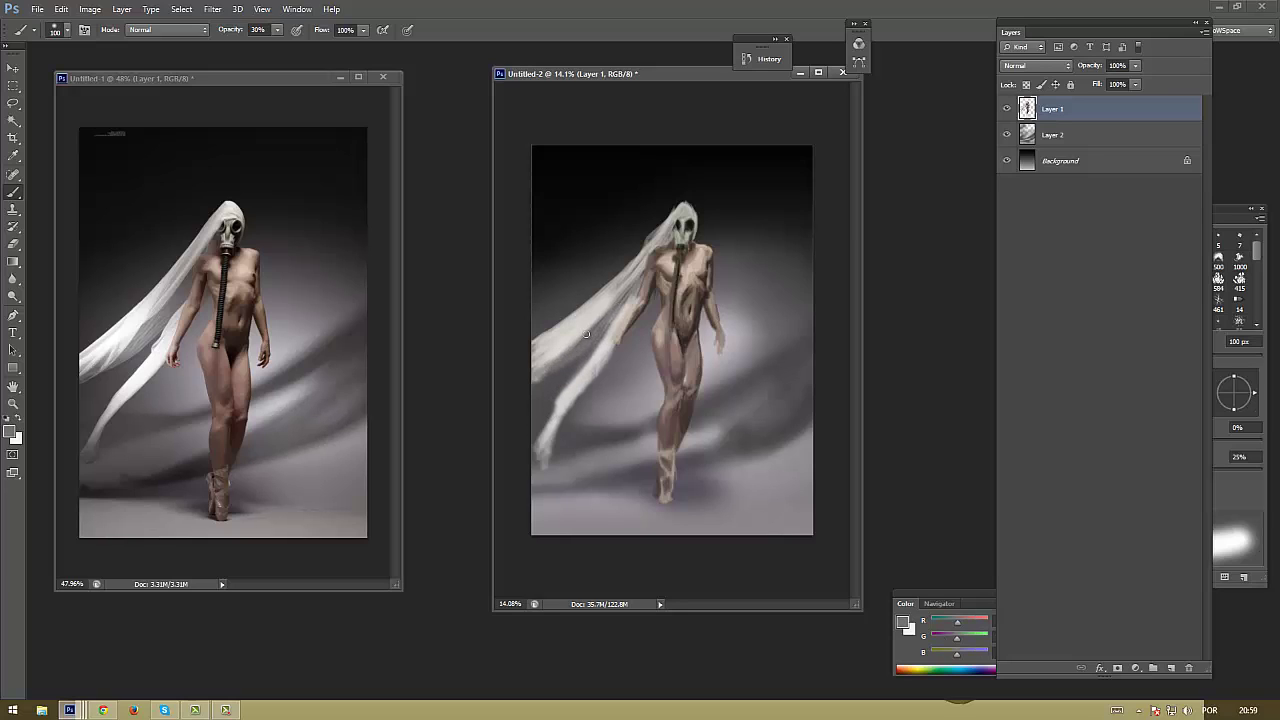
alt+click(580, 326)
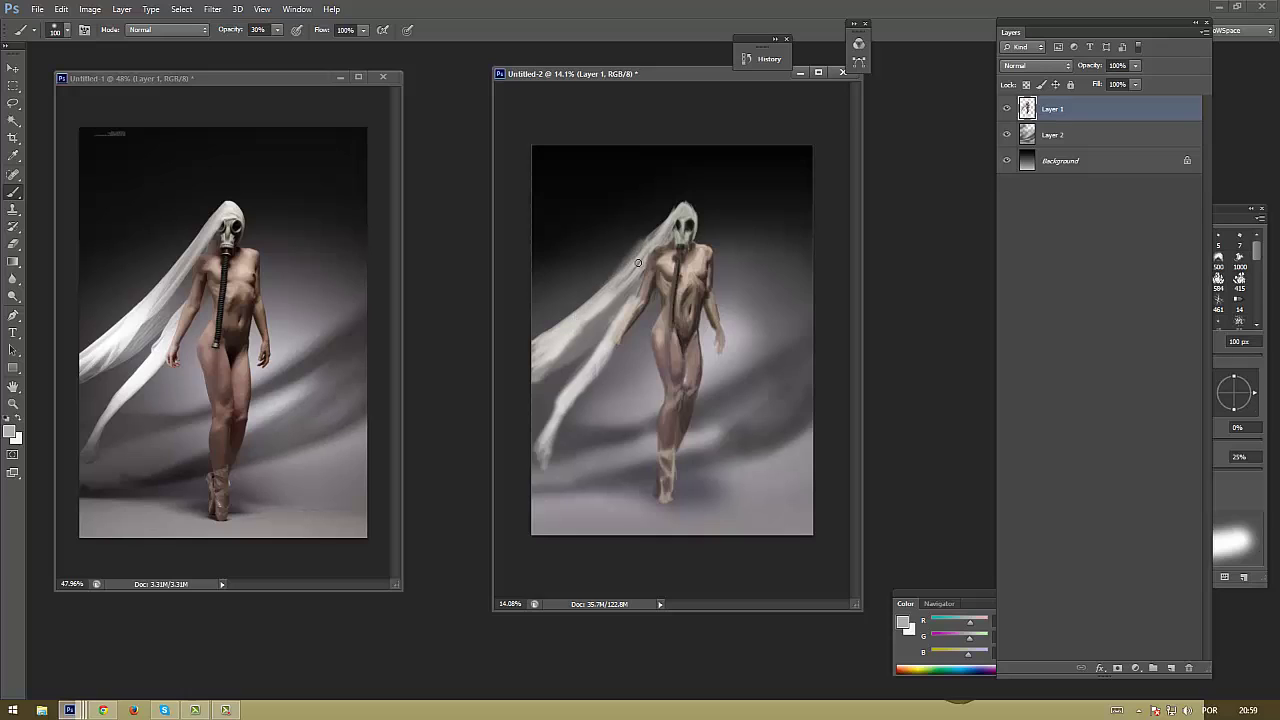
drag(634, 262, 680, 204)
On Layer 2, shade the background beside the leg with a sampled colour and 200 px brush
key(alt+bracketleft)
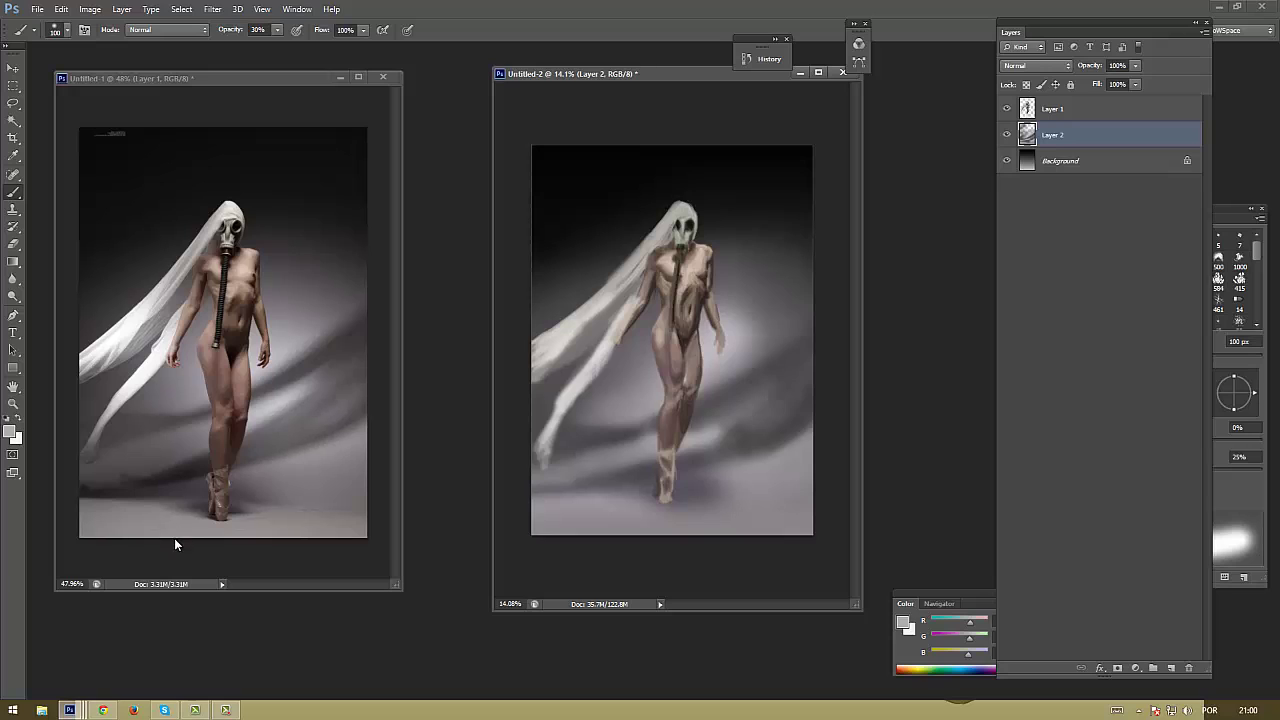
alt+click(728, 398)
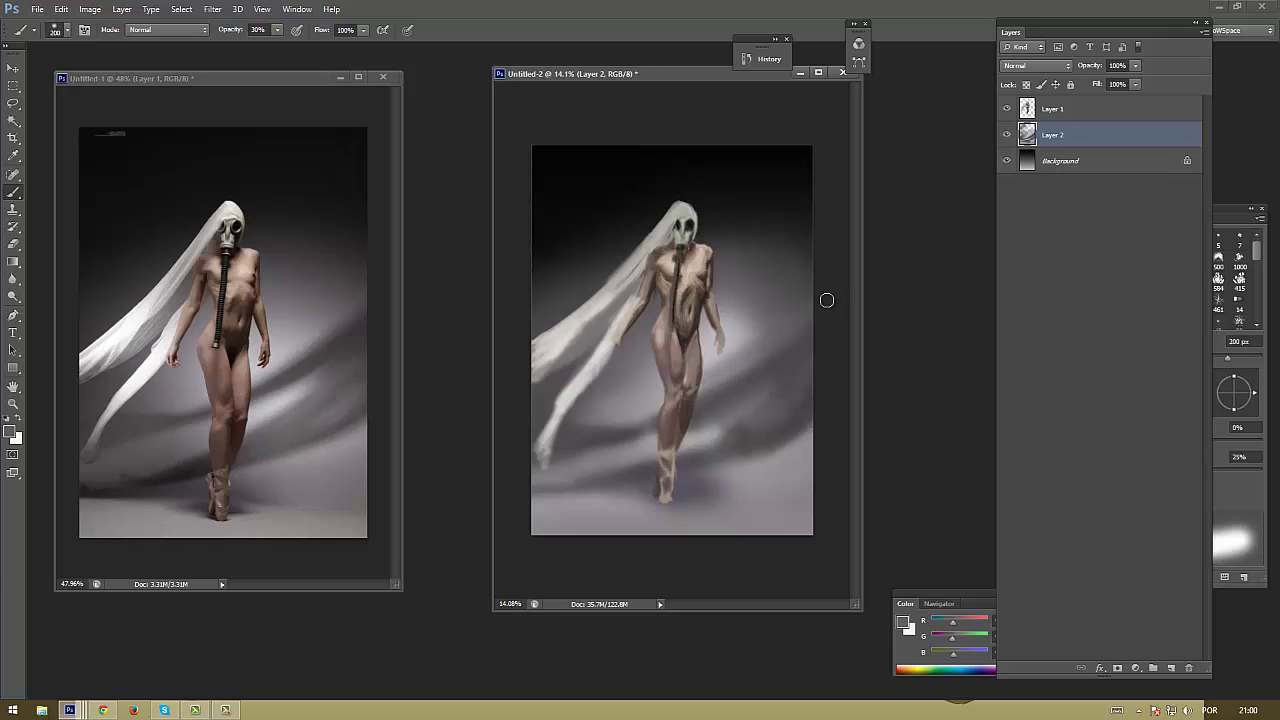
key(bracketright)
key(bracketright)
key(bracketright)
mouse_move(703, 374)
mouse_down()
mouse_move(740, 334)
mouse_move(695, 418)
mouse_move(600, 428)
mouse_move(549, 484)
mouse_move(634, 434)
mouse_move(655, 455)
mouse_up()
alt+click(743, 333)
Paint light and dark grey strokes beside and left of the leg using sampled colours
alt+click(645, 418)
alt+click(606, 414)
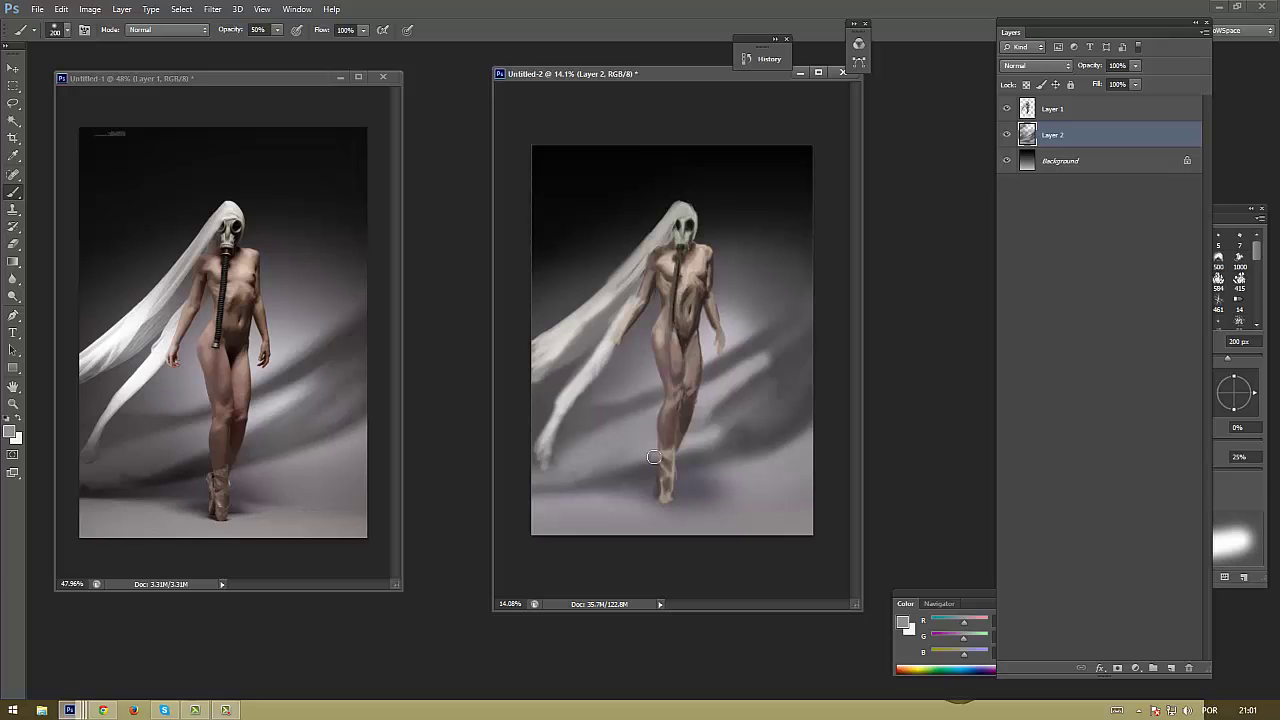
alt+click(725, 398)
drag(720, 395, 690, 425)
drag(580, 477, 650, 450)
alt+click(728, 388)
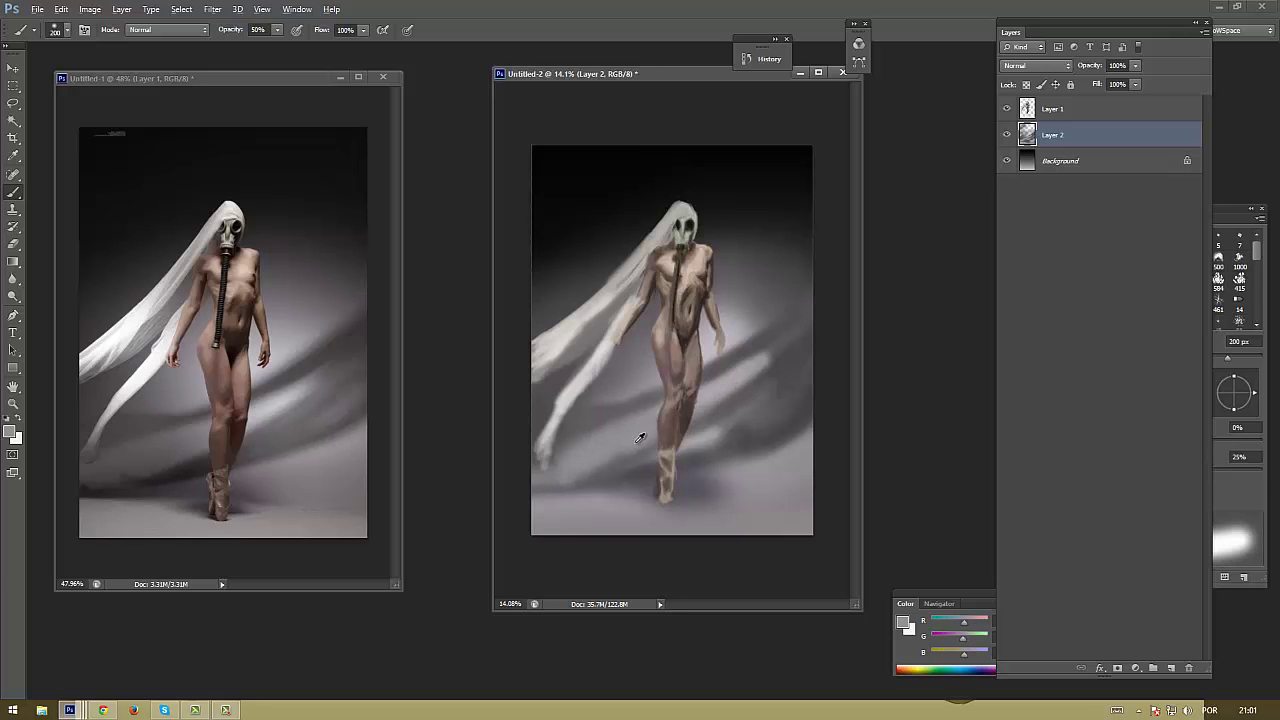
alt+click(805, 364)
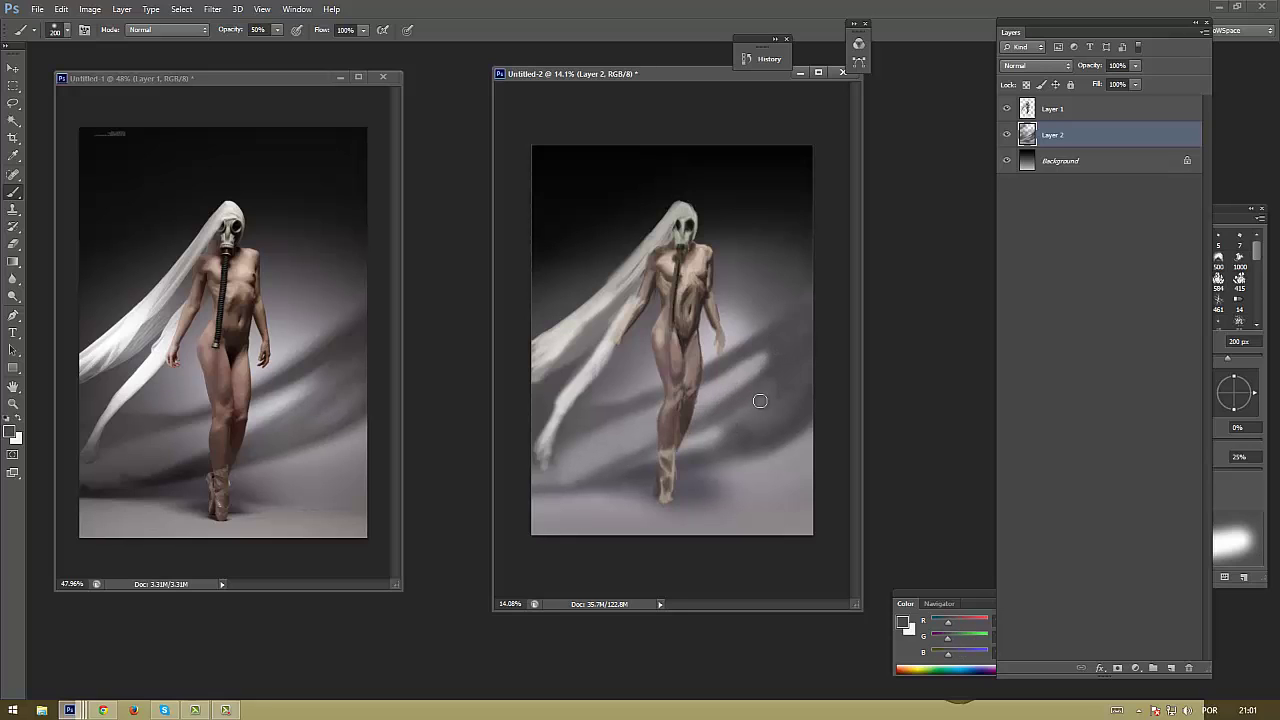
alt+click(760, 358)
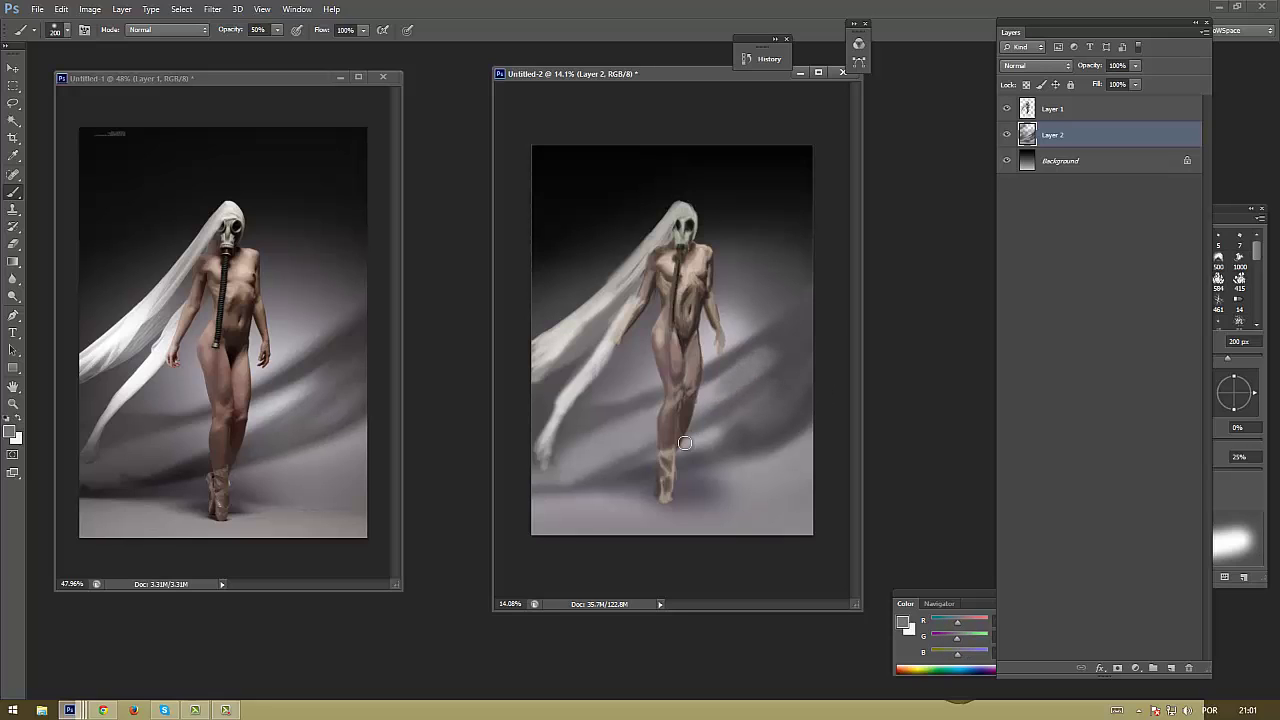
alt+click(760, 360)
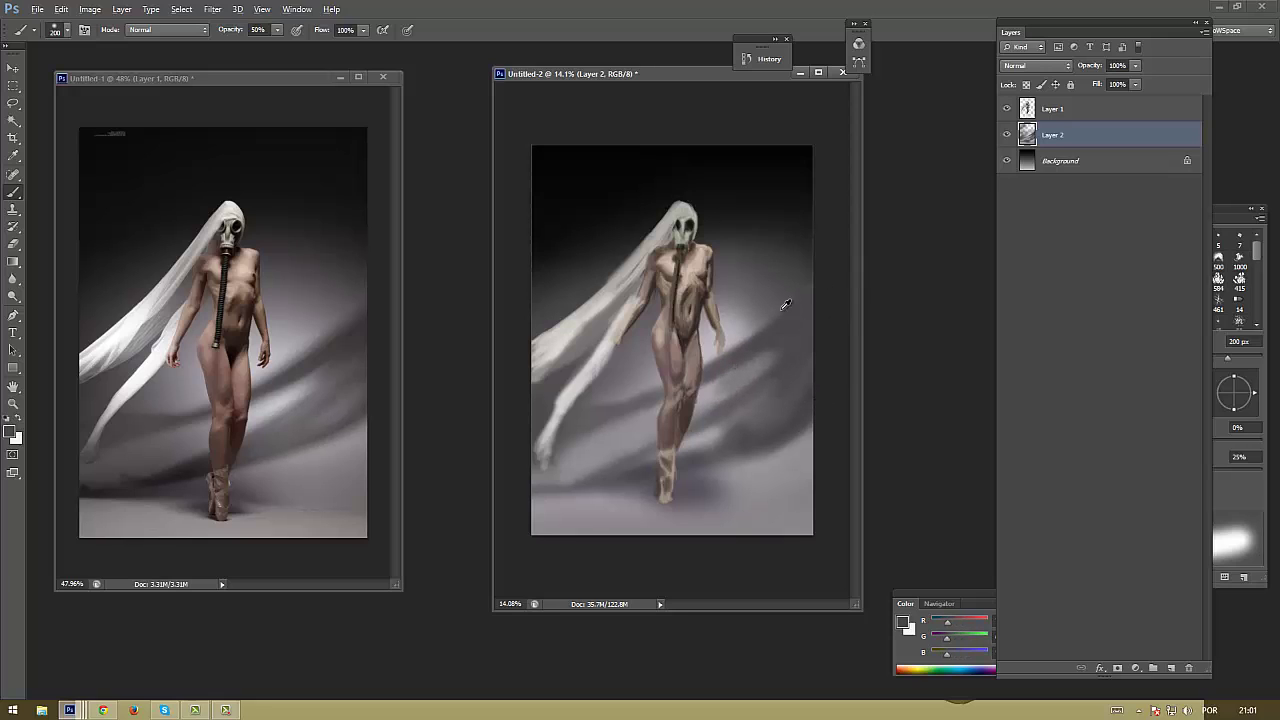
Paint dark shading across the legs and floor with a 125 px brush
key(alt)
alt+click(697, 457)
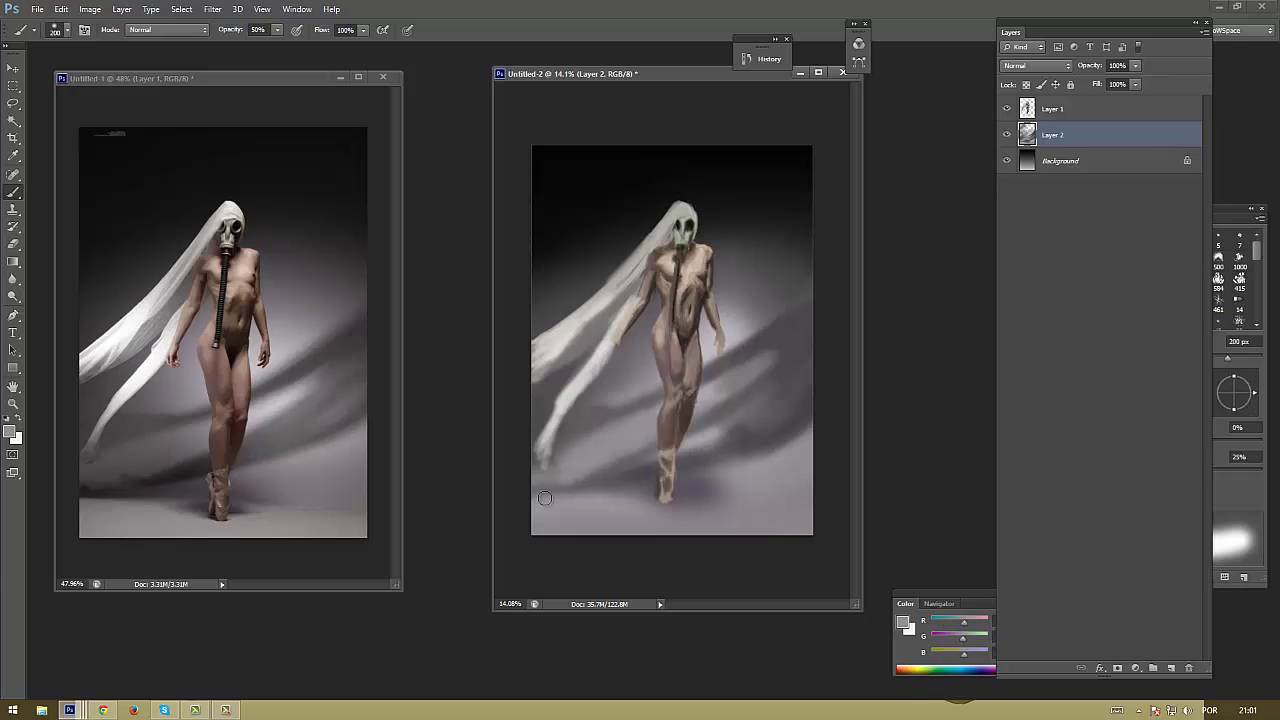
alt+click(722, 398)
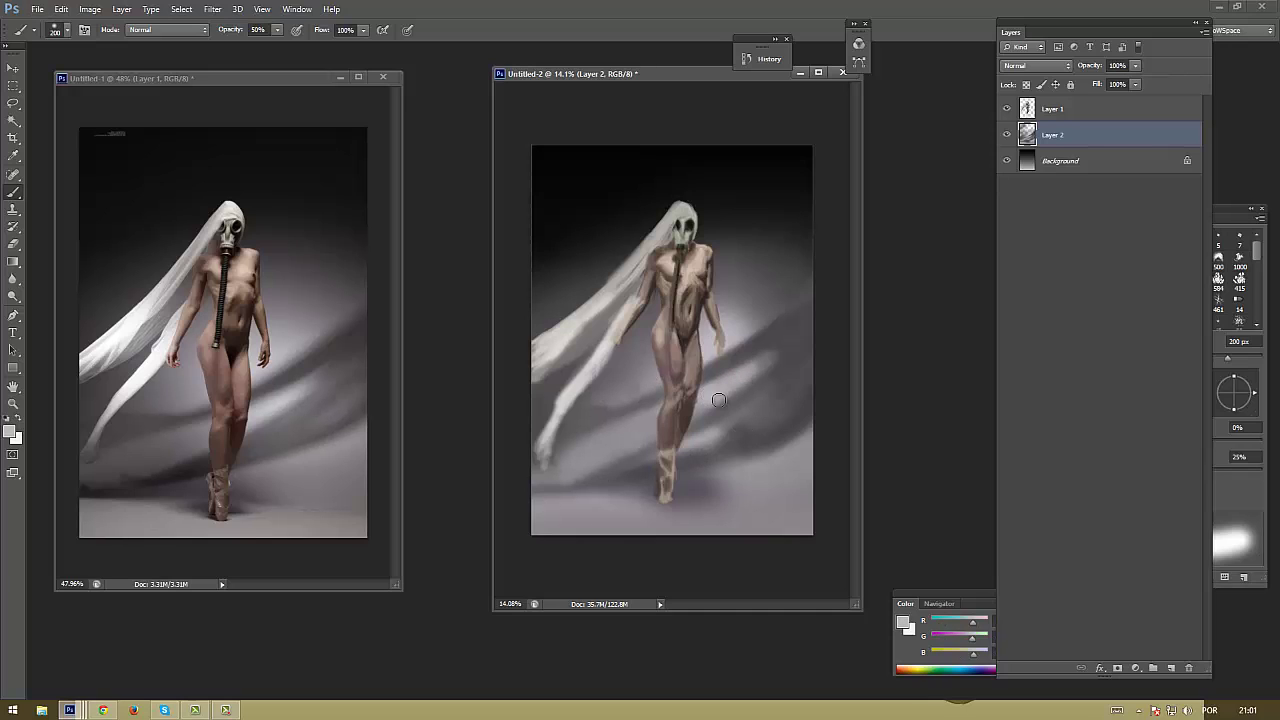
key(bracketright)
key(bracketright)
alt+click(702, 421)
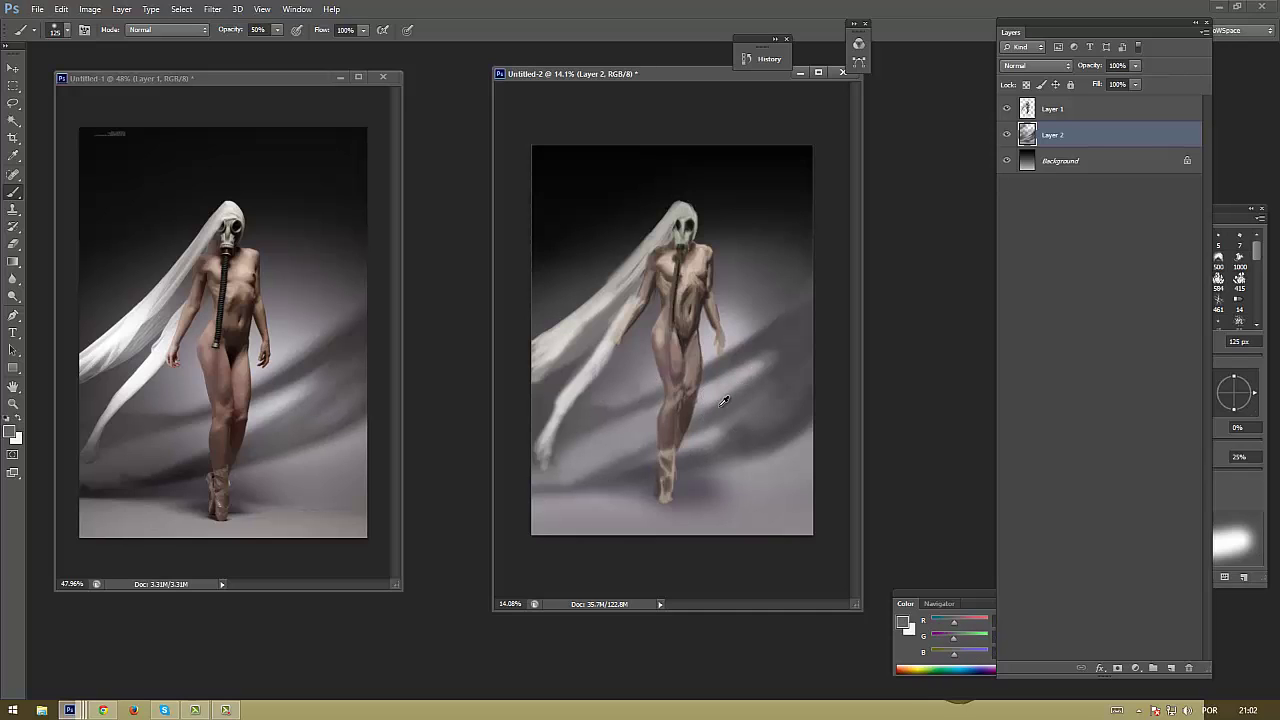
alt+click(795, 430)
drag(765, 415, 582, 478)
Choose a darker shadow colour and deepen the floor shadow around the feet to the left edge
click(13, 433)
click(371, 603)
click(670, 485)
drag(684, 453, 629, 471)
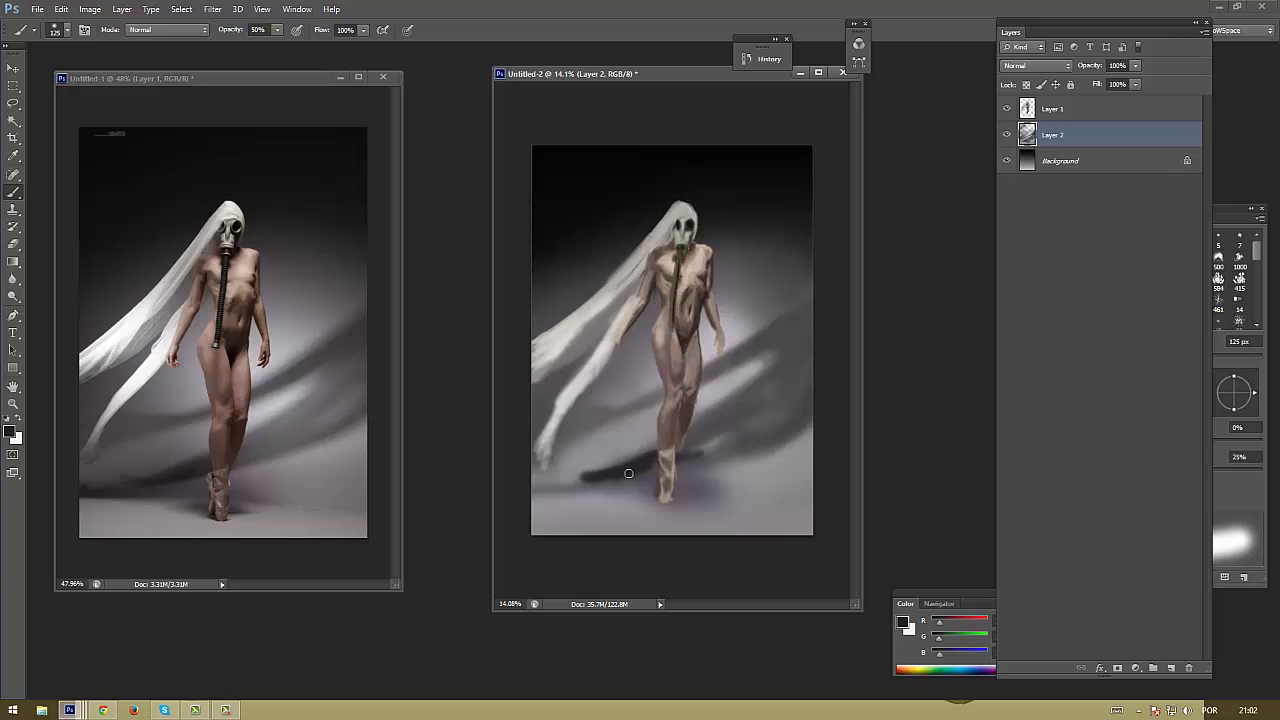
mouse_move(730, 440)
mouse_down()
mouse_move(532, 486)
mouse_move(528, 472)
mouse_up()
Add light strokes near the veil's end, then a dark shadow across the feet at 175 px
alt+click(560, 455)
alt+click(566, 430)
drag(565, 425, 532, 468)
alt+click(590, 448)
key(bracketright)
key(bracketright)
key(bracketright)
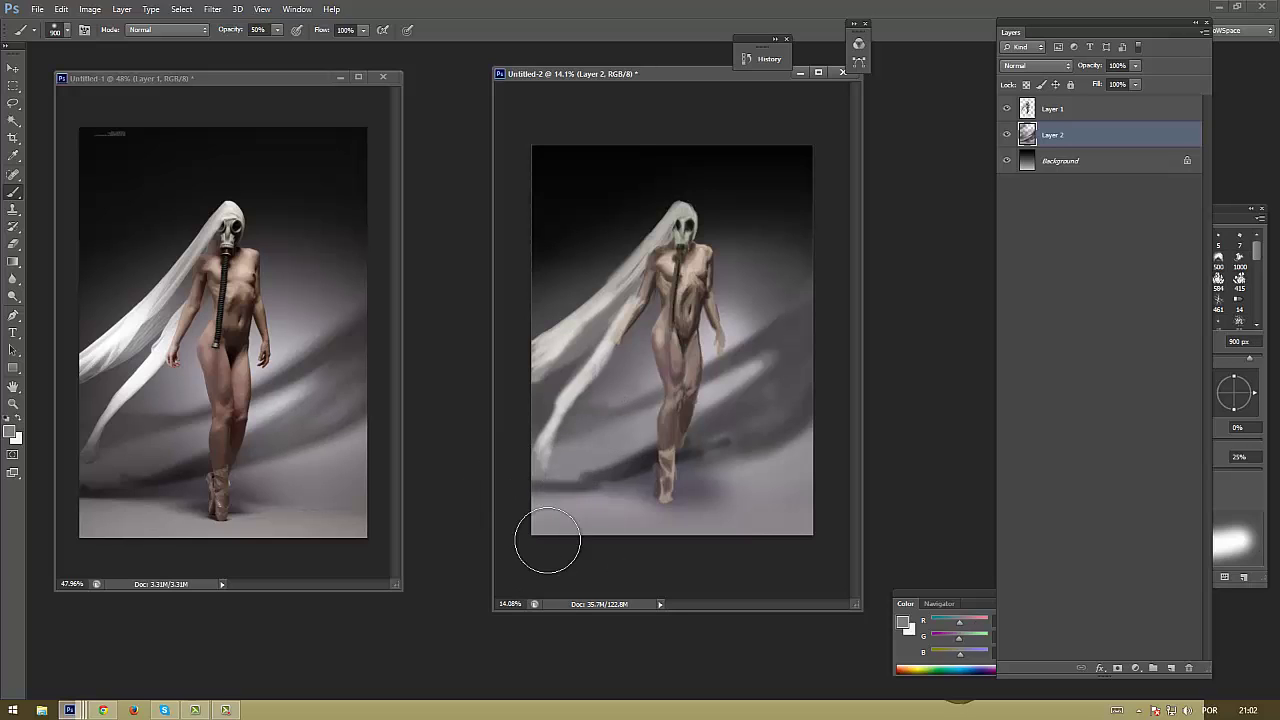
alt+click(653, 452)
key(bracketleft)
key(bracketleft)
key(bracketleft)
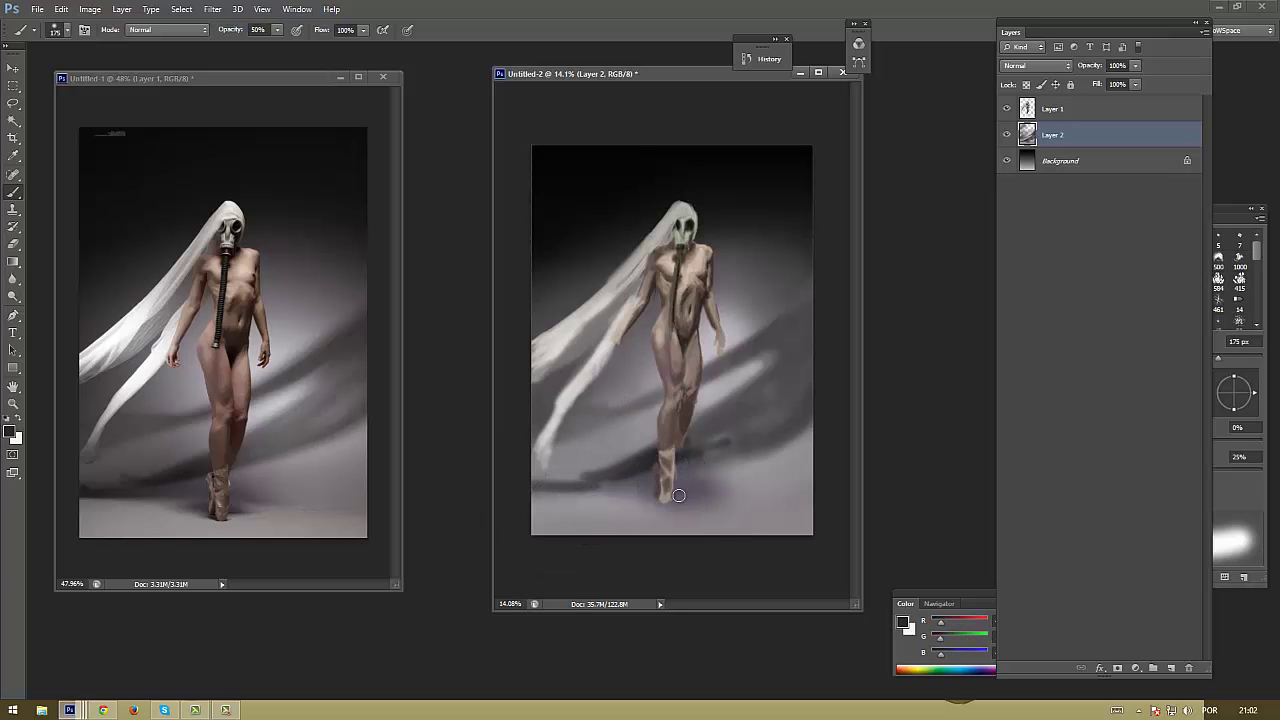
mouse_move(630, 495)
mouse_down()
mouse_move(653, 489)
mouse_move(620, 503)
mouse_move(737, 489)
mouse_move(782, 433)
mouse_move(743, 461)
mouse_up()
Soften the floor with faint 10%-opacity strokes, then sample a torso tone at 90 px on Layer 1
key(1)
alt+click(635, 494)
alt+click(780, 442)
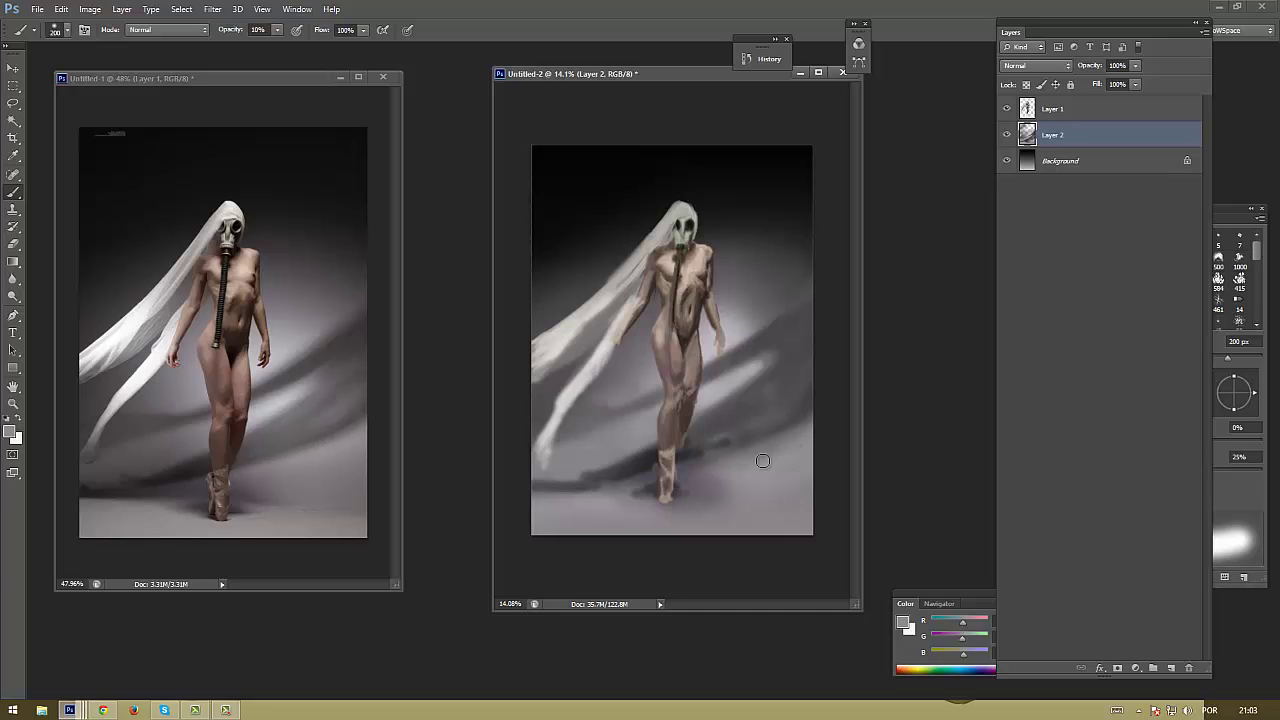
alt+click(783, 416)
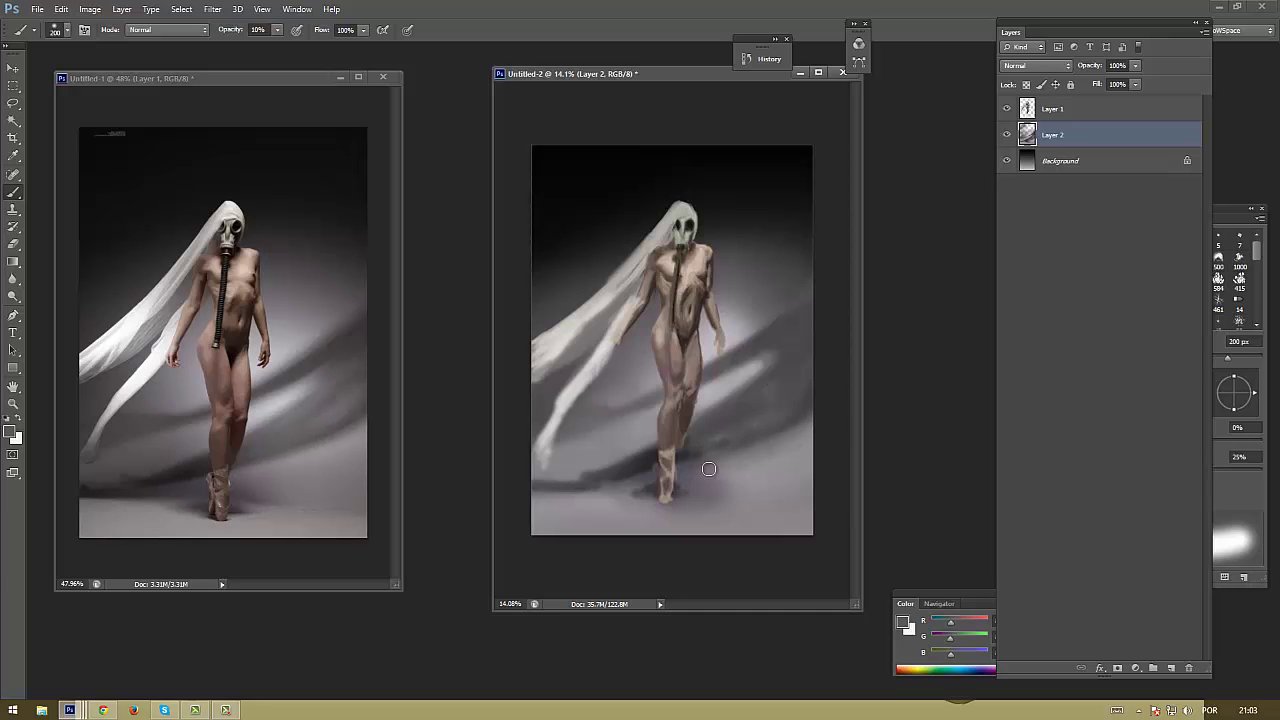
alt+click(667, 349)
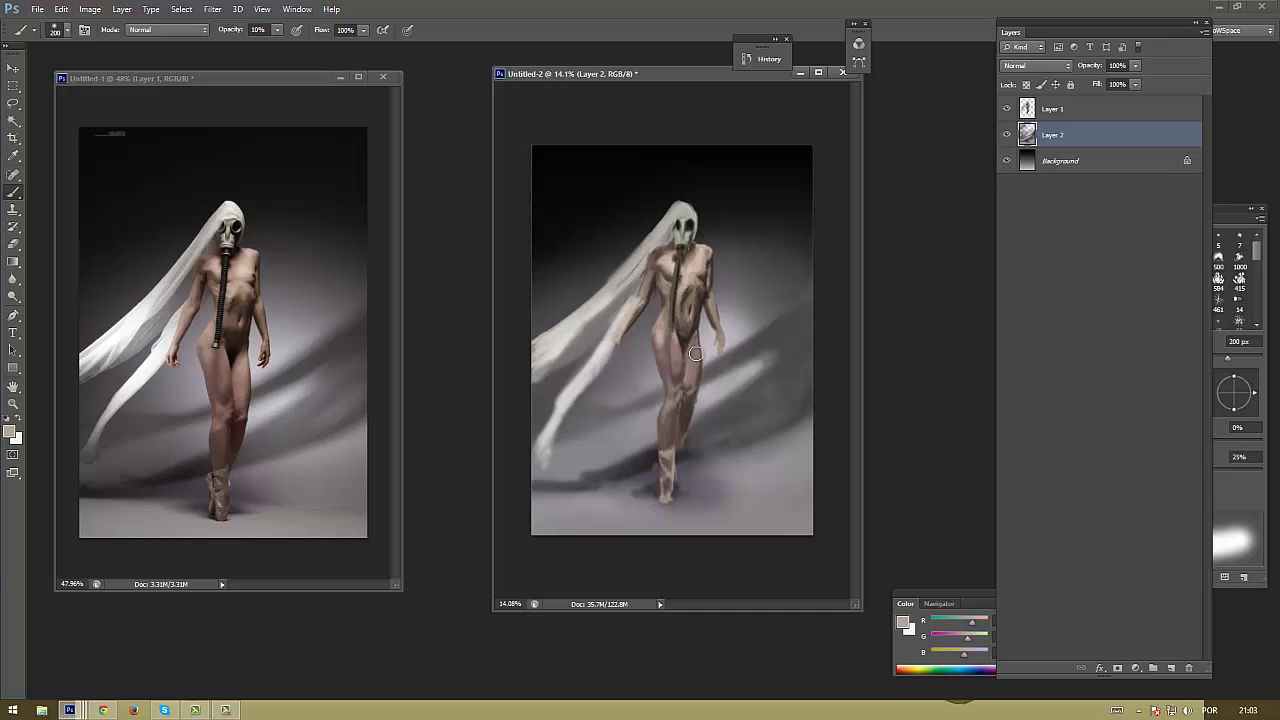
key(bracketleft)
key(bracketleft)
key(bracketleft)
alt+click(661, 337)
key(alt+bracketright)
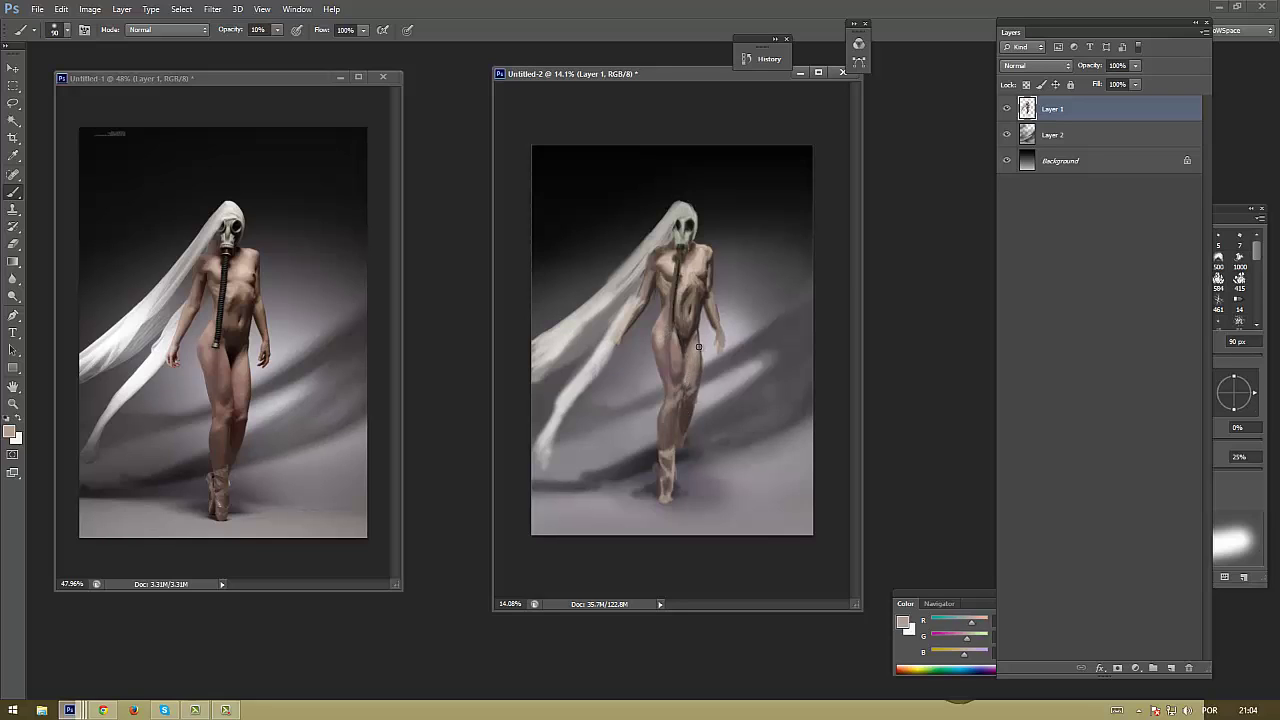
Sample a range of torso skin tones and greys, setting the brush to 45 px
alt+click(687, 365)
alt+click(693, 318)
alt+click(682, 349)
alt+click(680, 342)
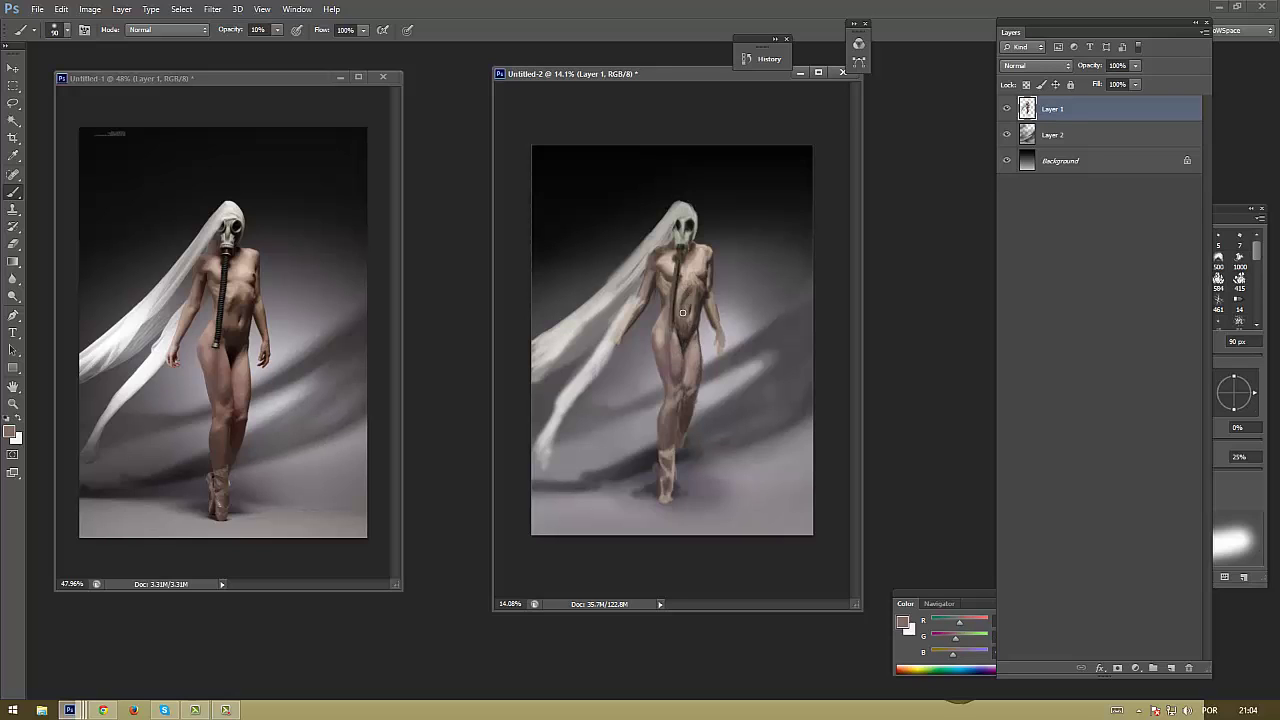
alt+click(703, 296)
alt+click(679, 316)
alt+click(669, 385)
alt+click(715, 325)
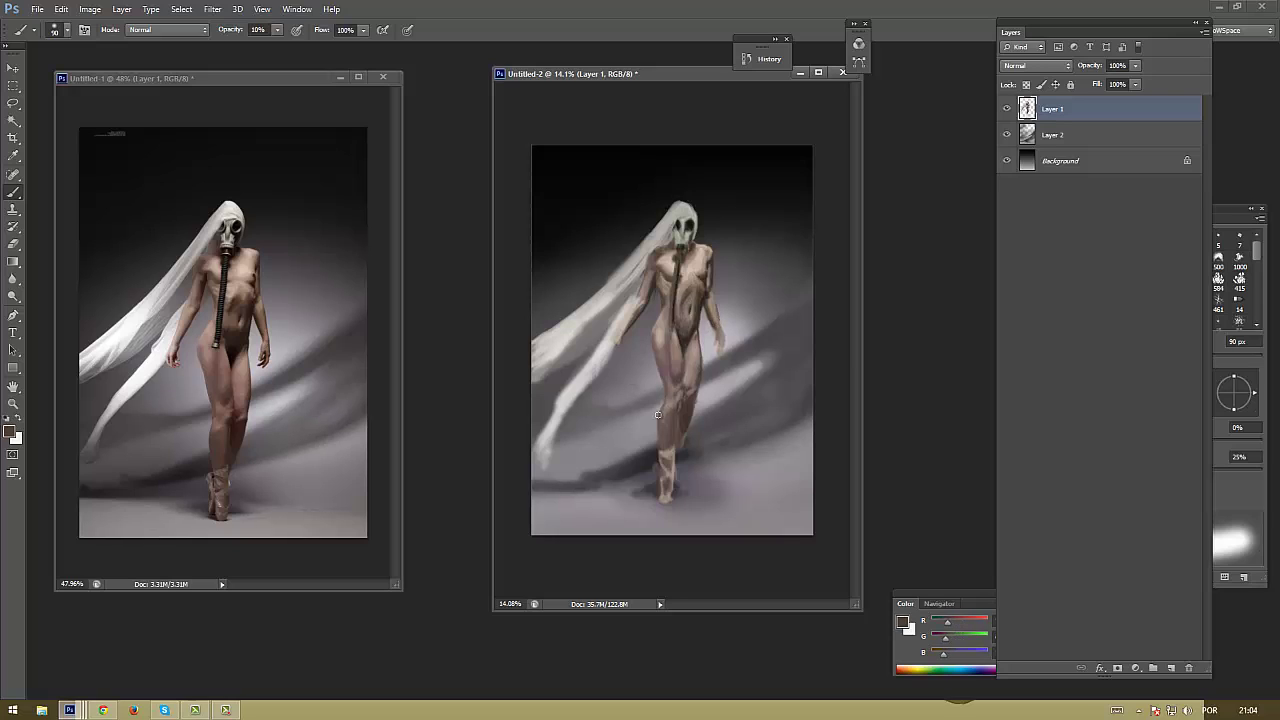
alt+click(634, 318)
key(period)
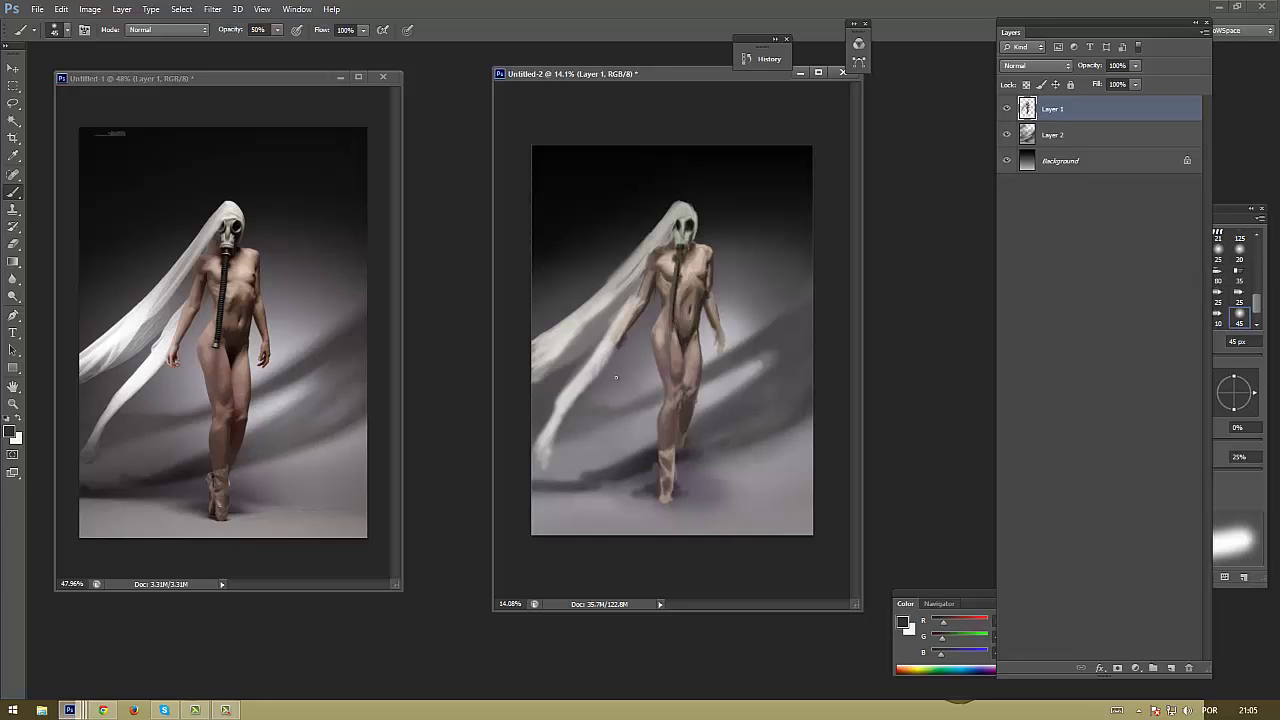
alt+click(616, 344)
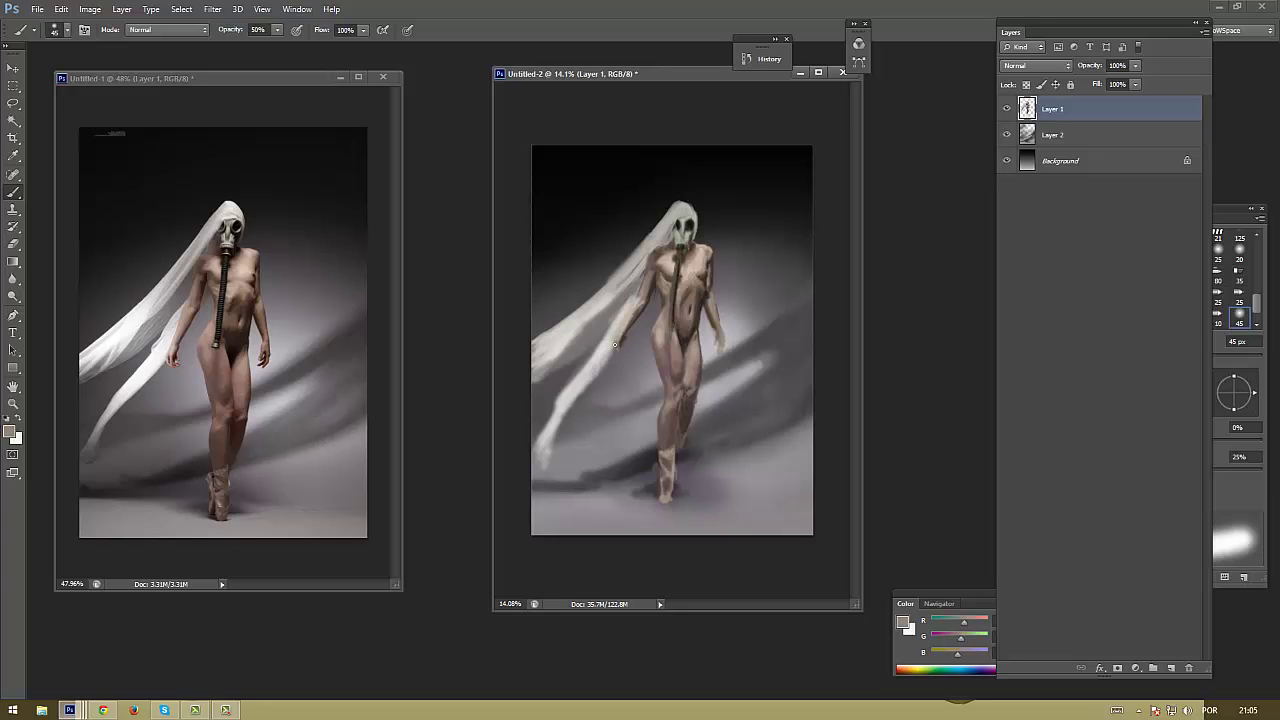
alt+click(613, 348)
Set the foreground to pale pink bf9897 and zoom in on the hanging hand and thigh
click(10, 432)
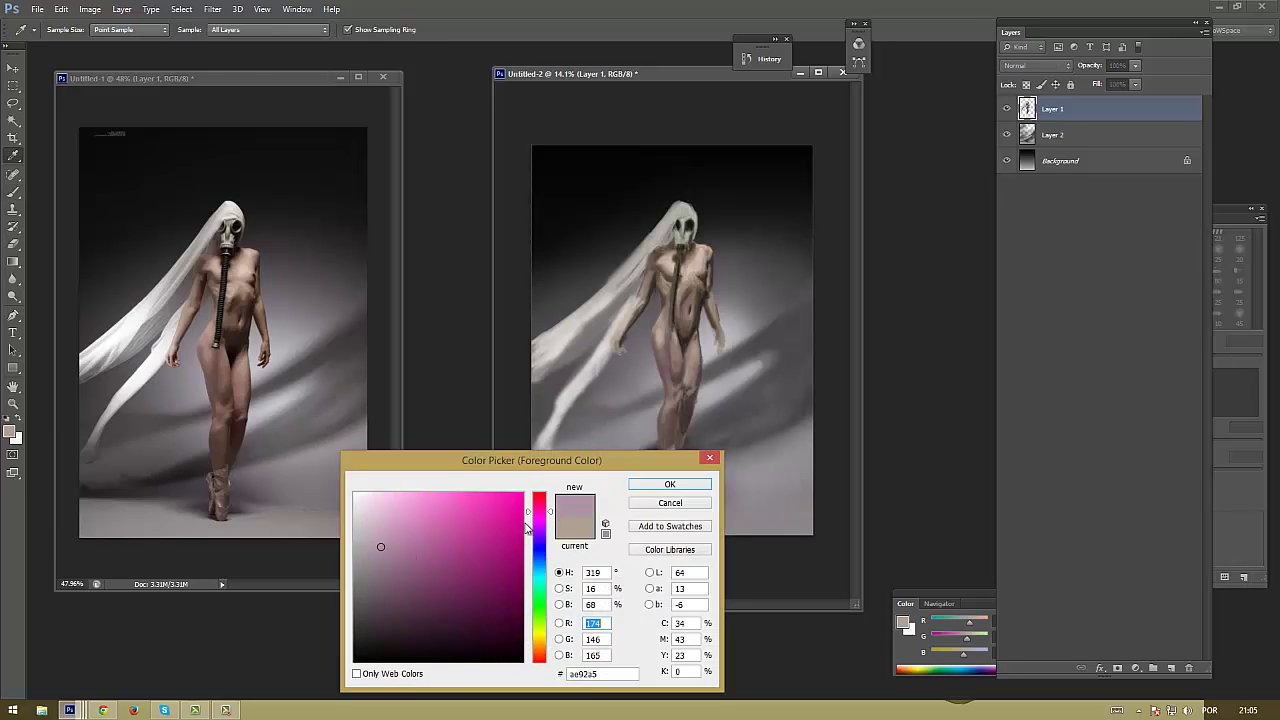
drag(527, 527, 539, 660)
click(388, 536)
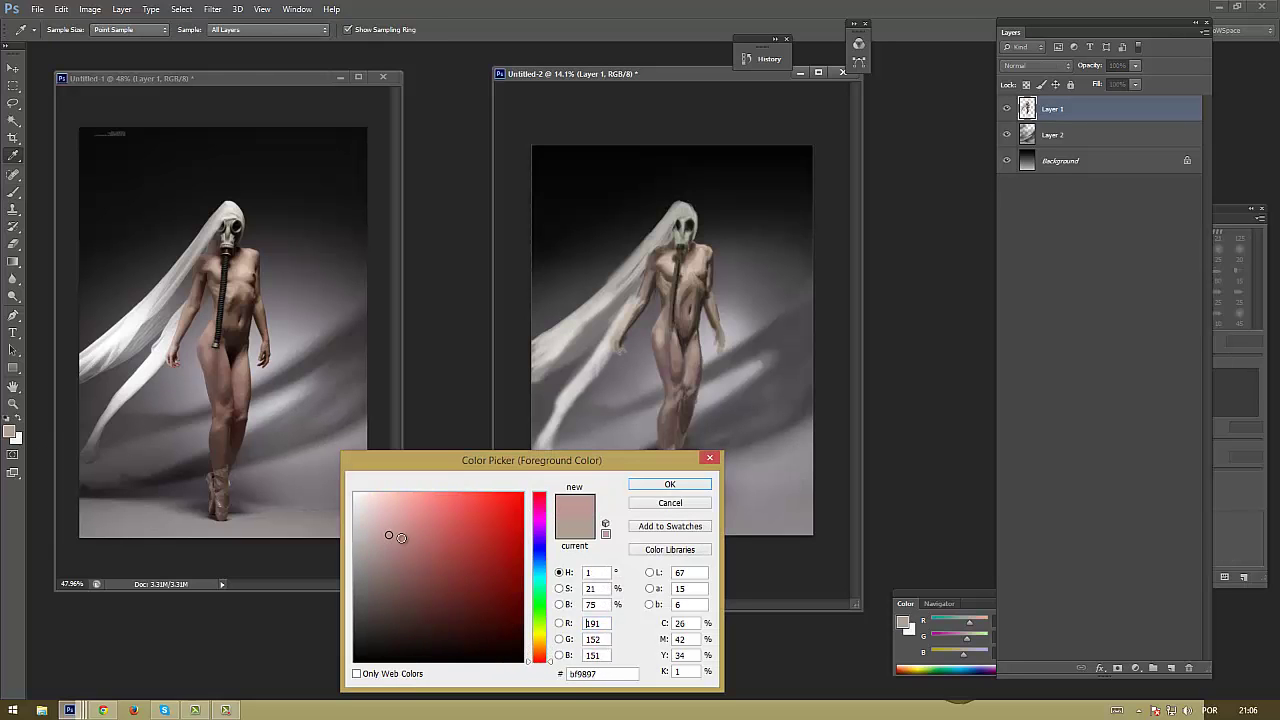
click(670, 484)
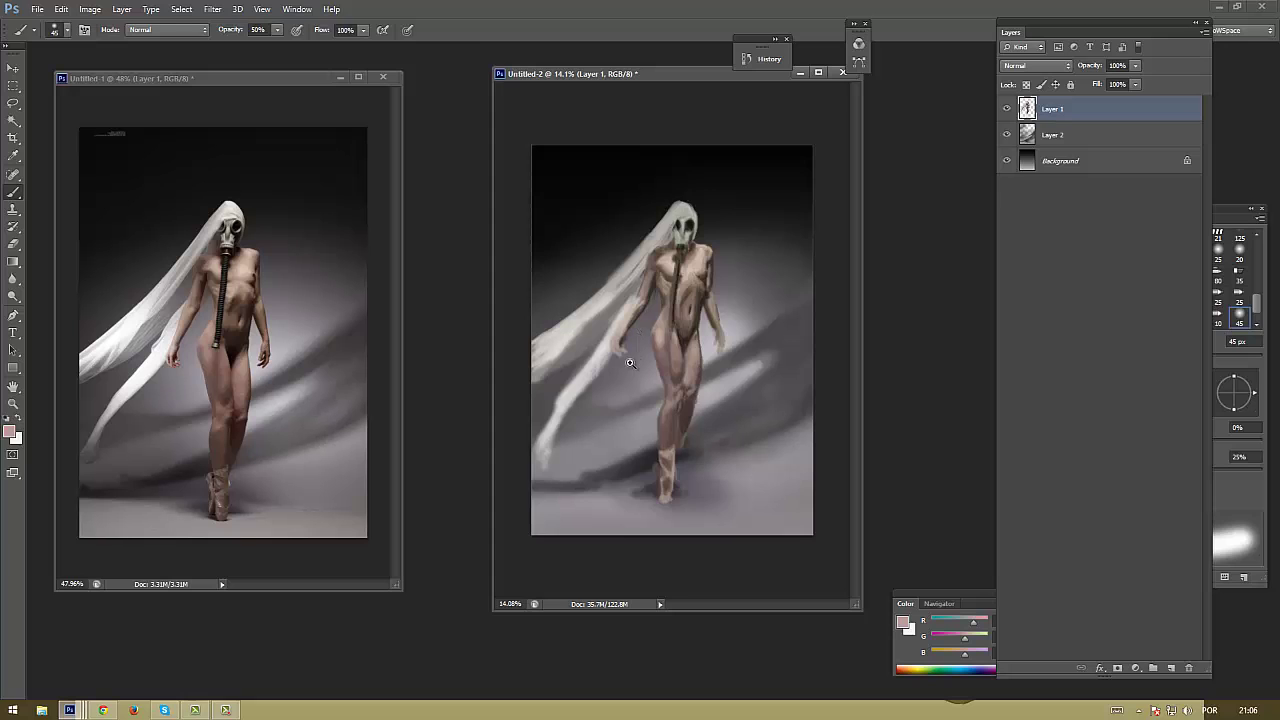
mouse_move(630, 363)
mouse_down()
mouse_move(678, 224)
mouse_move(663, 249)
mouse_up()
Bring the reference's hip and the painting's lower torso into view with the brush active
key(b)
mouse_move(300, 274)
mouse_down()
mouse_move(184, 350)
mouse_move(251, 571)
mouse_up()
click(723, 286)
mouse_move(809, 199)
mouse_down()
mouse_move(729, 309)
mouse_move(760, 300)
mouse_move(700, 330)
mouse_up()
drag(303, 400, 302, 216)
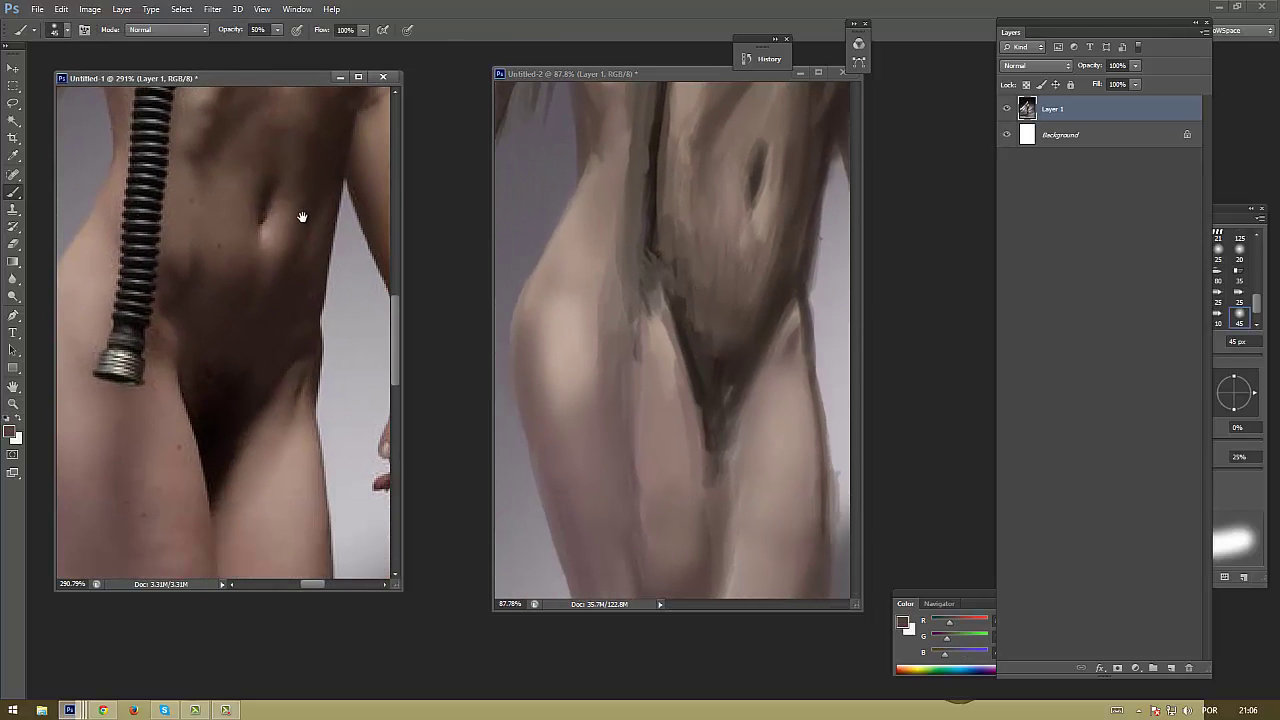
Darken the pubic area with a 50 px black brush, then soften its edge at 30% opacity
key(d)
click(694, 339)
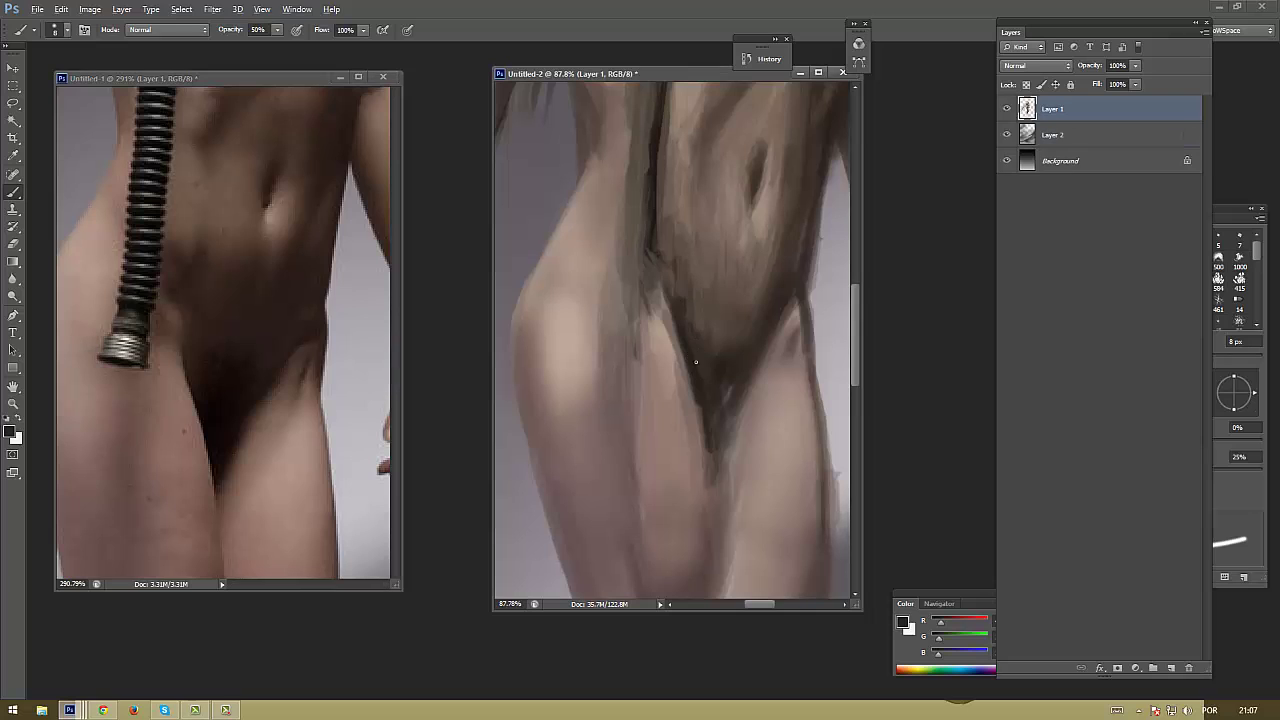
key(shift+comma)
mouse_move(700, 391)
mouse_down()
mouse_move(711, 417)
mouse_move(720, 331)
mouse_move(704, 324)
mouse_move(792, 244)
mouse_move(694, 374)
mouse_move(736, 300)
mouse_move(700, 363)
mouse_up()
key(3)
alt+click(780, 255)
alt+click(745, 229)
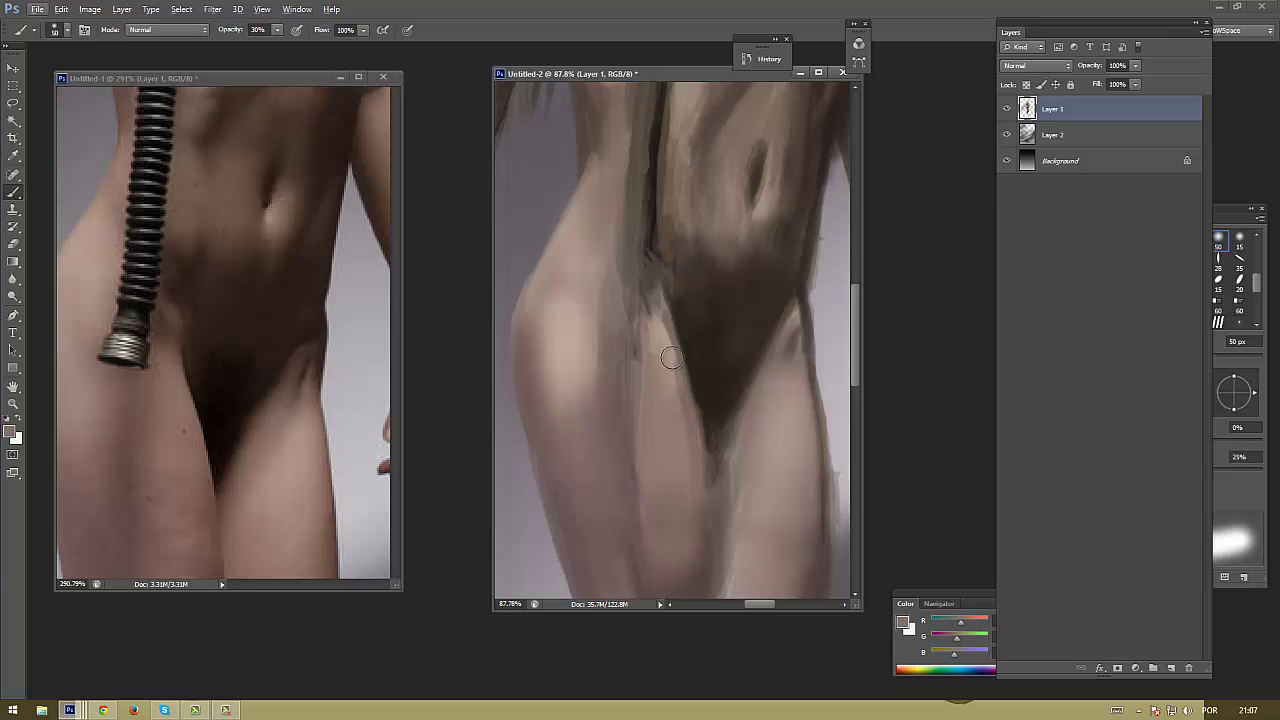
Choose a lighter, warmer skin colour and paint it across the belly
click(11, 432)
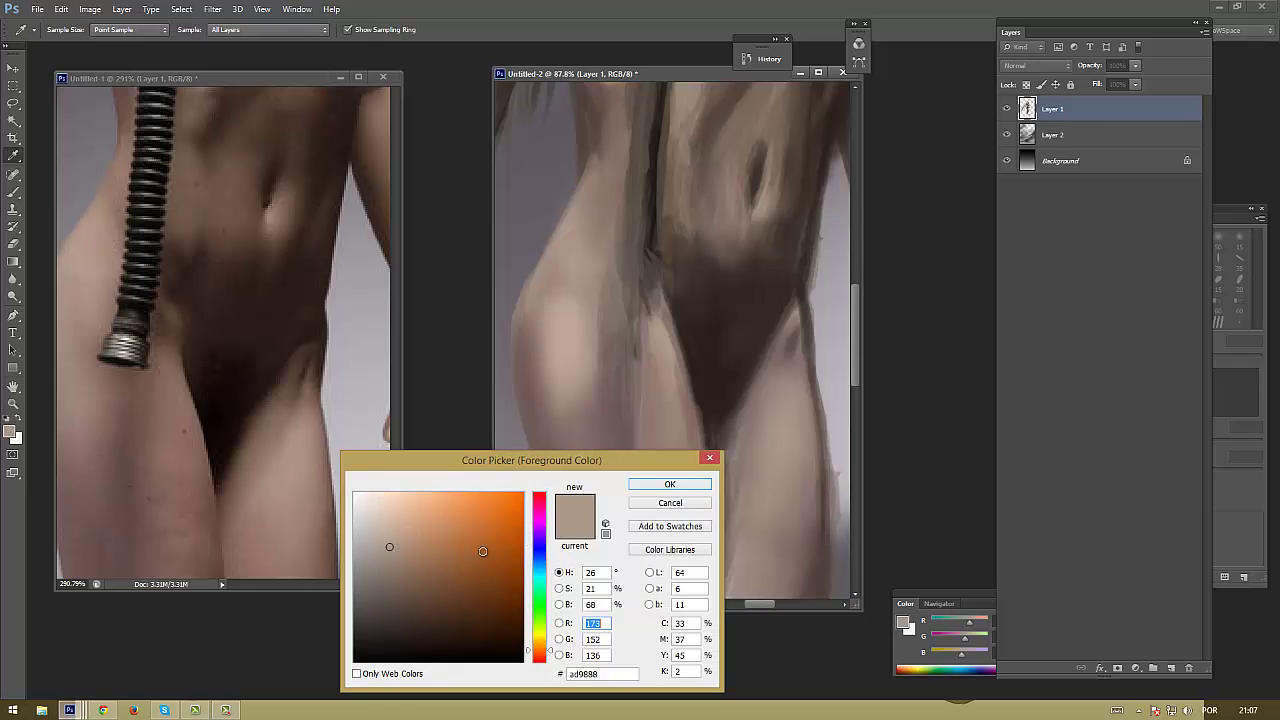
click(406, 537)
click(404, 535)
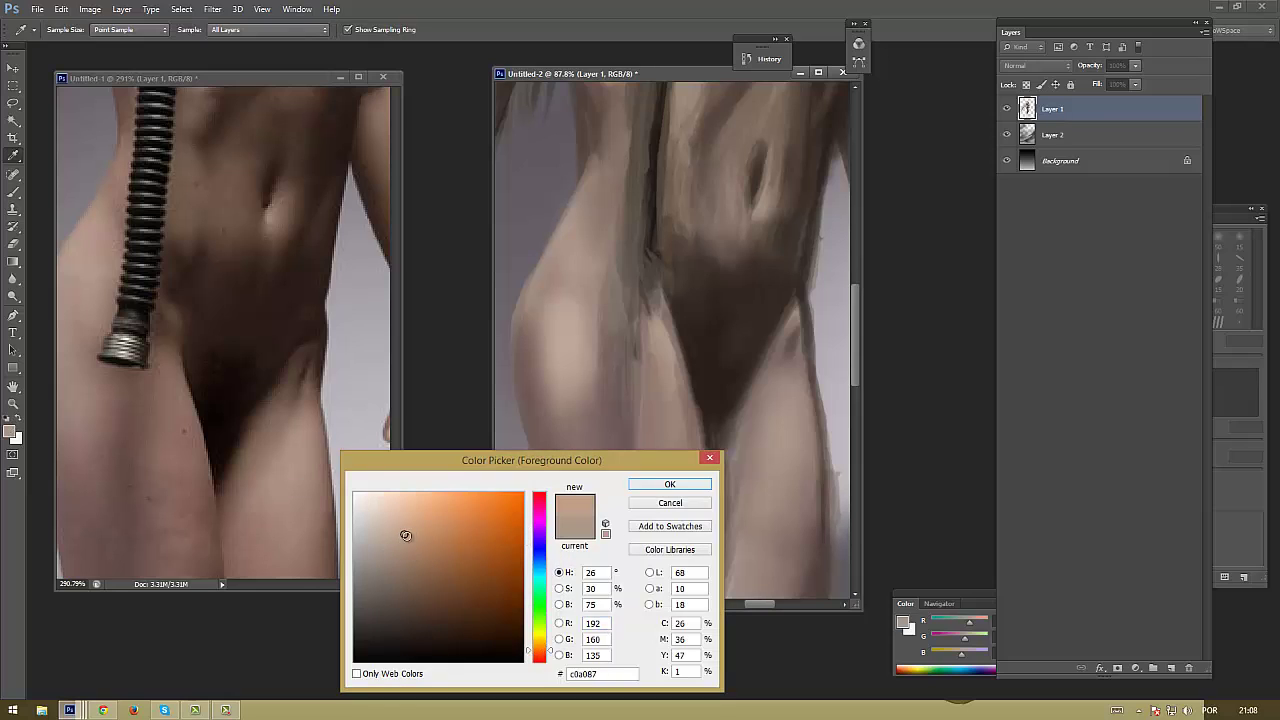
click(670, 484)
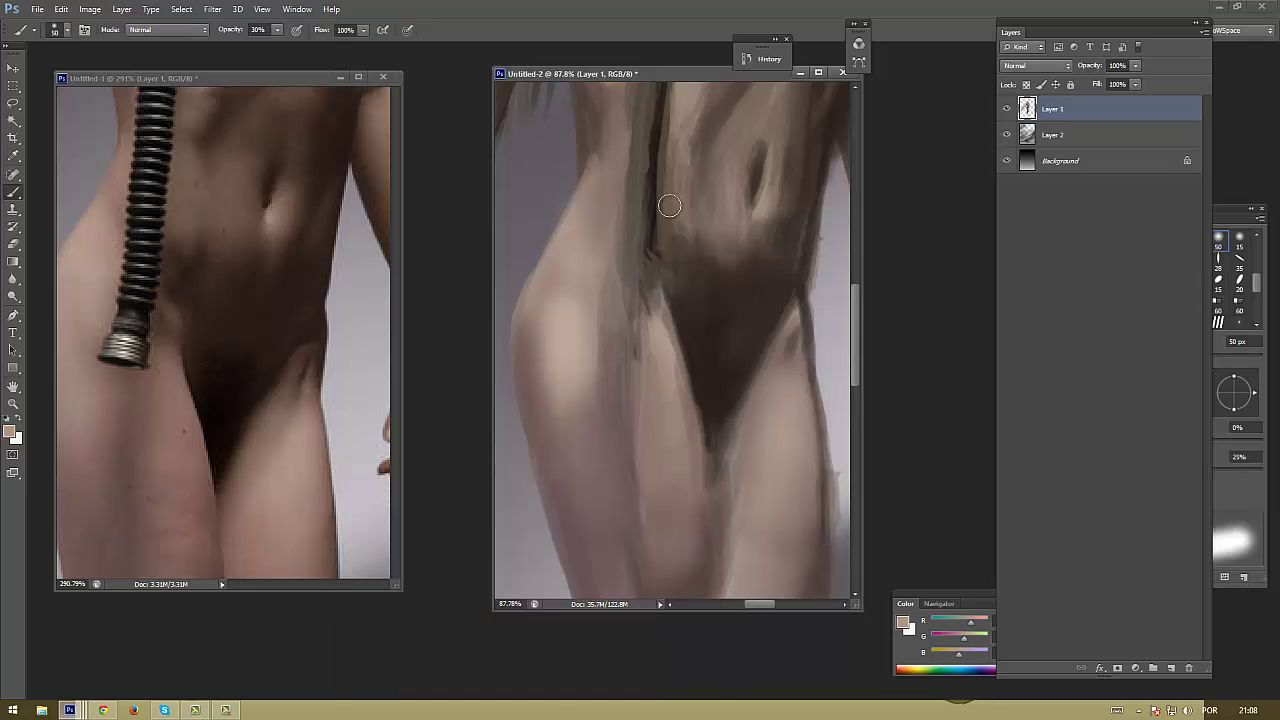
drag(676, 155, 670, 220)
drag(740, 150, 720, 250)
drag(780, 165, 765, 240)
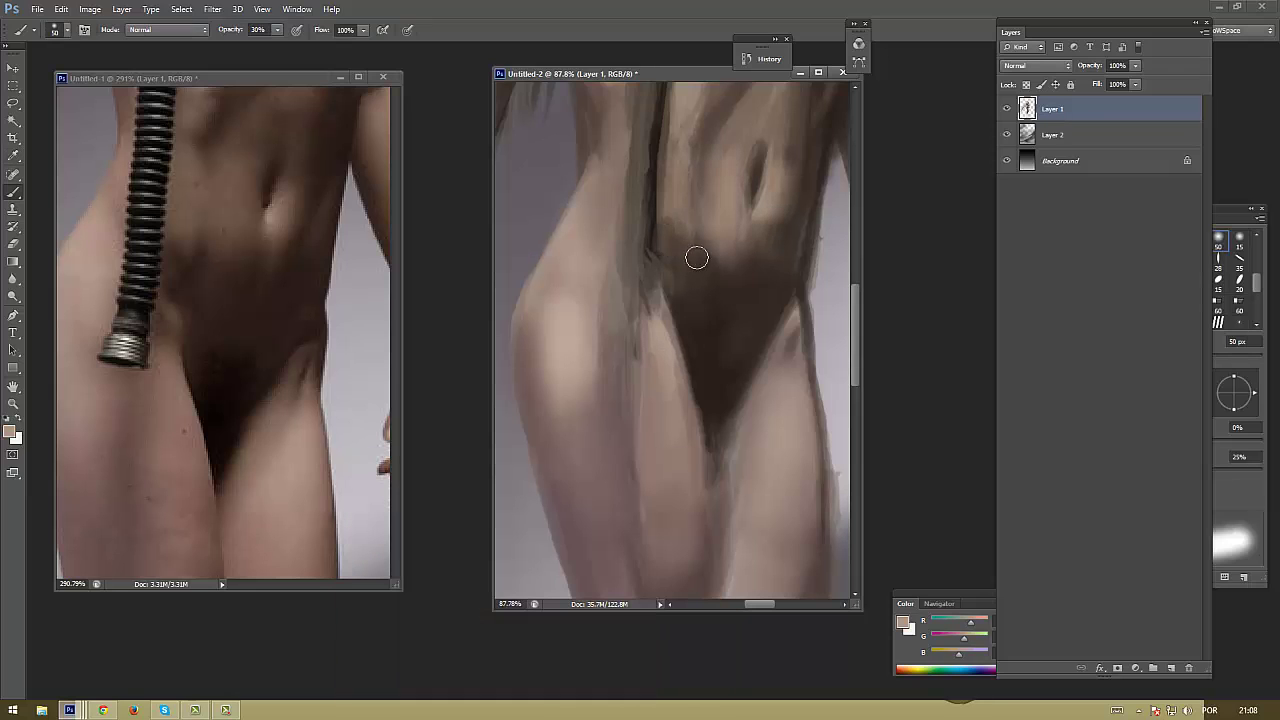
Shade the right pelvis edge and upper torso with sampled dark browns
alt+click(739, 298)
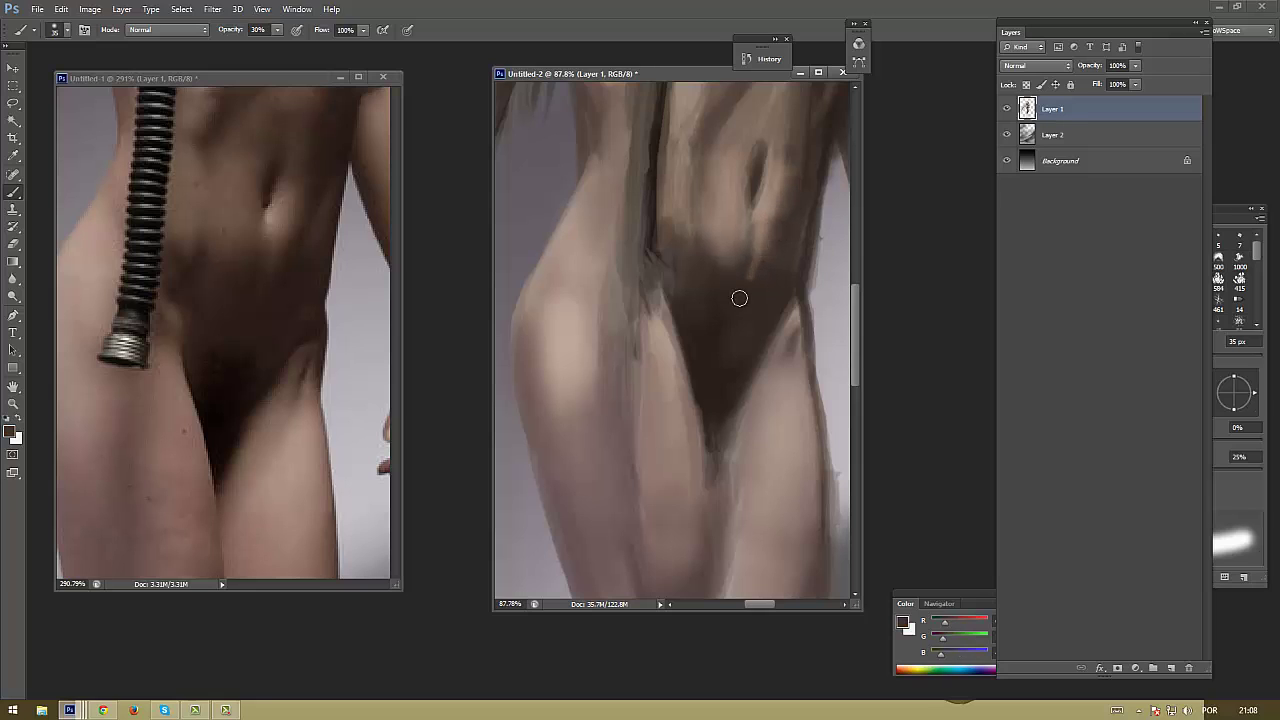
alt+click(720, 323)
mouse_move(757, 297)
mouse_down()
mouse_move(771, 274)
mouse_move(754, 334)
mouse_up()
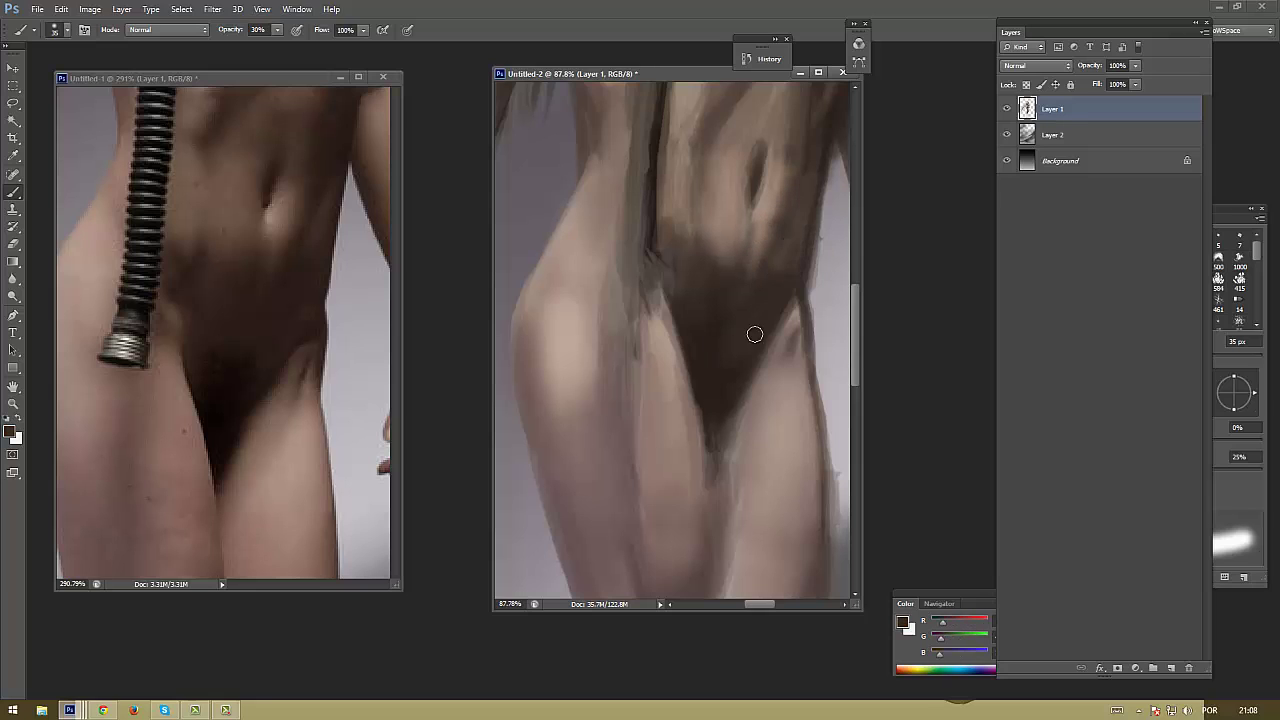
alt+click(737, 187)
alt+click(703, 145)
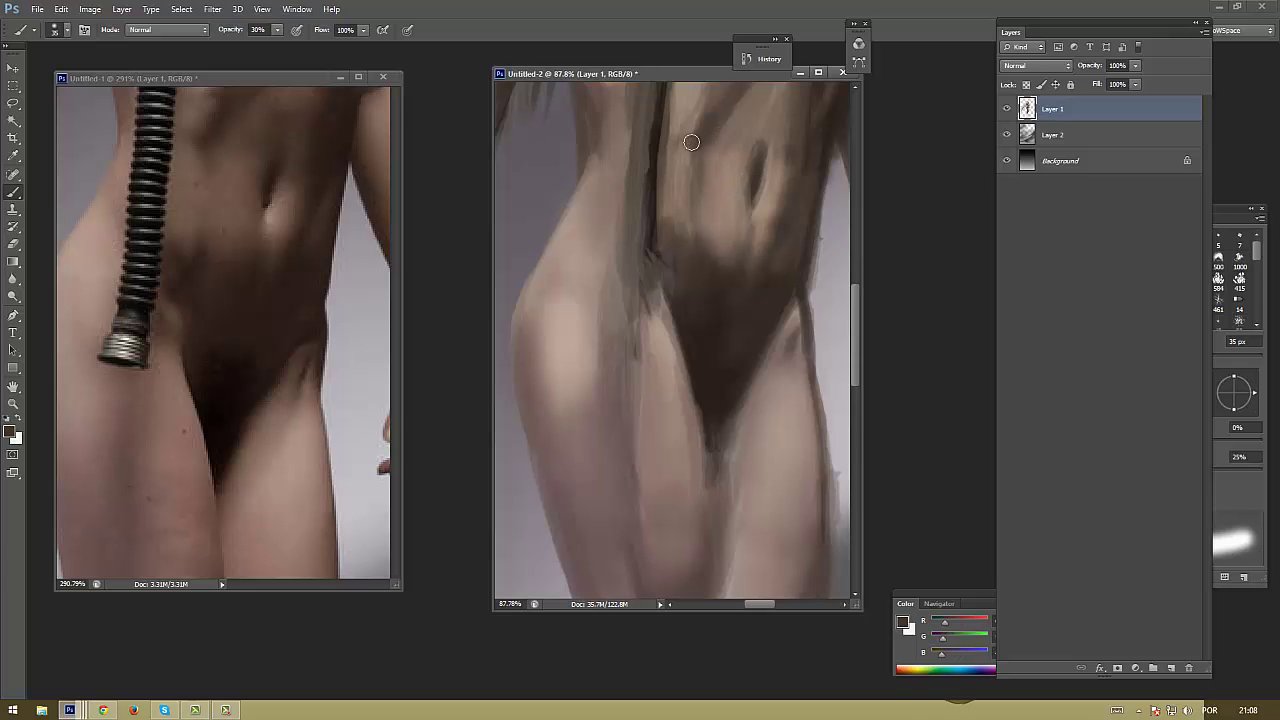
mouse_move(691, 142)
mouse_down()
mouse_move(700, 118)
mouse_move(744, 92)
mouse_up()
Add more sampled dark shading across the upper right torso
alt+click(729, 205)
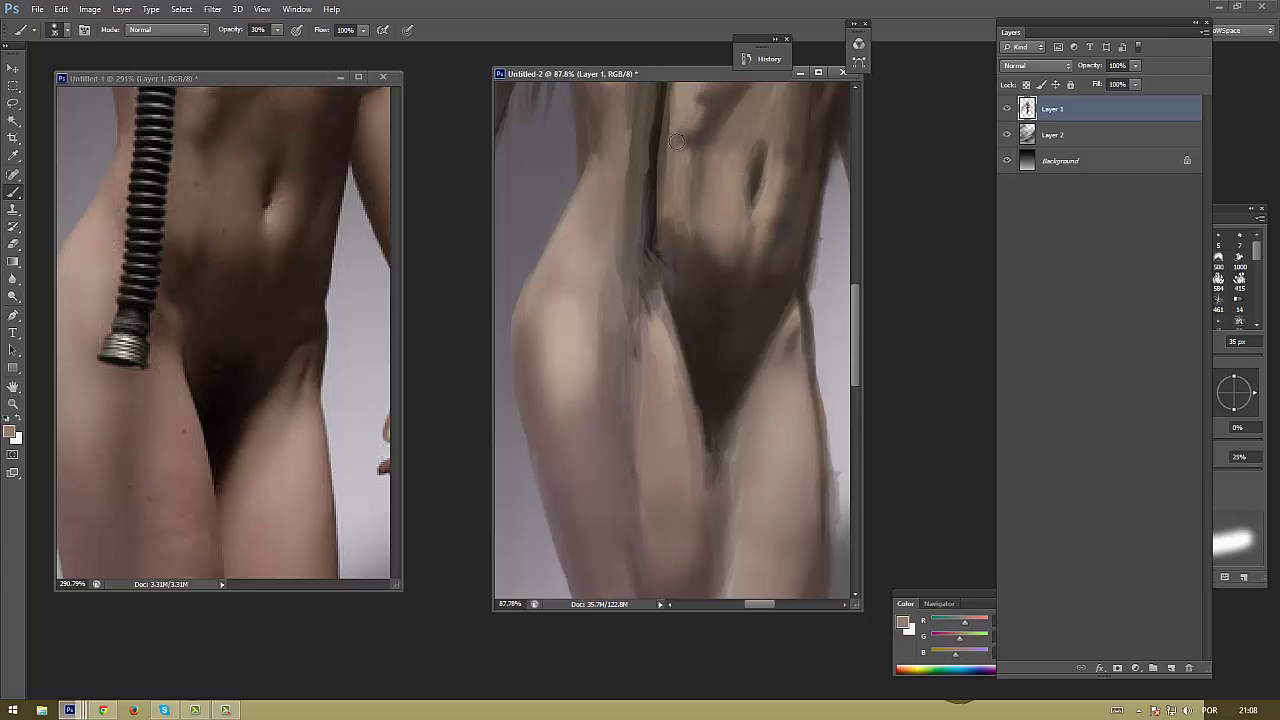
alt+click(707, 150)
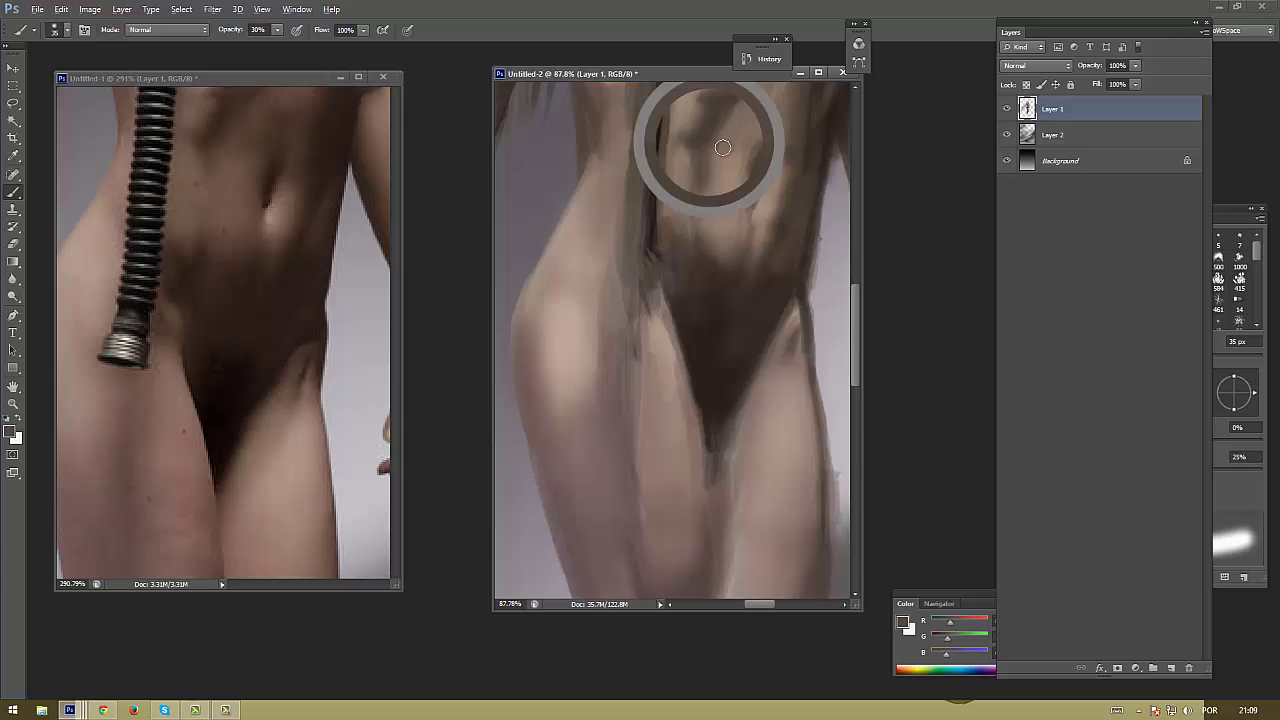
mouse_move(723, 127)
mouse_down()
mouse_move(738, 162)
mouse_move(763, 138)
mouse_move(772, 168)
mouse_up()
alt+click(763, 138)
drag(780, 110, 772, 165)
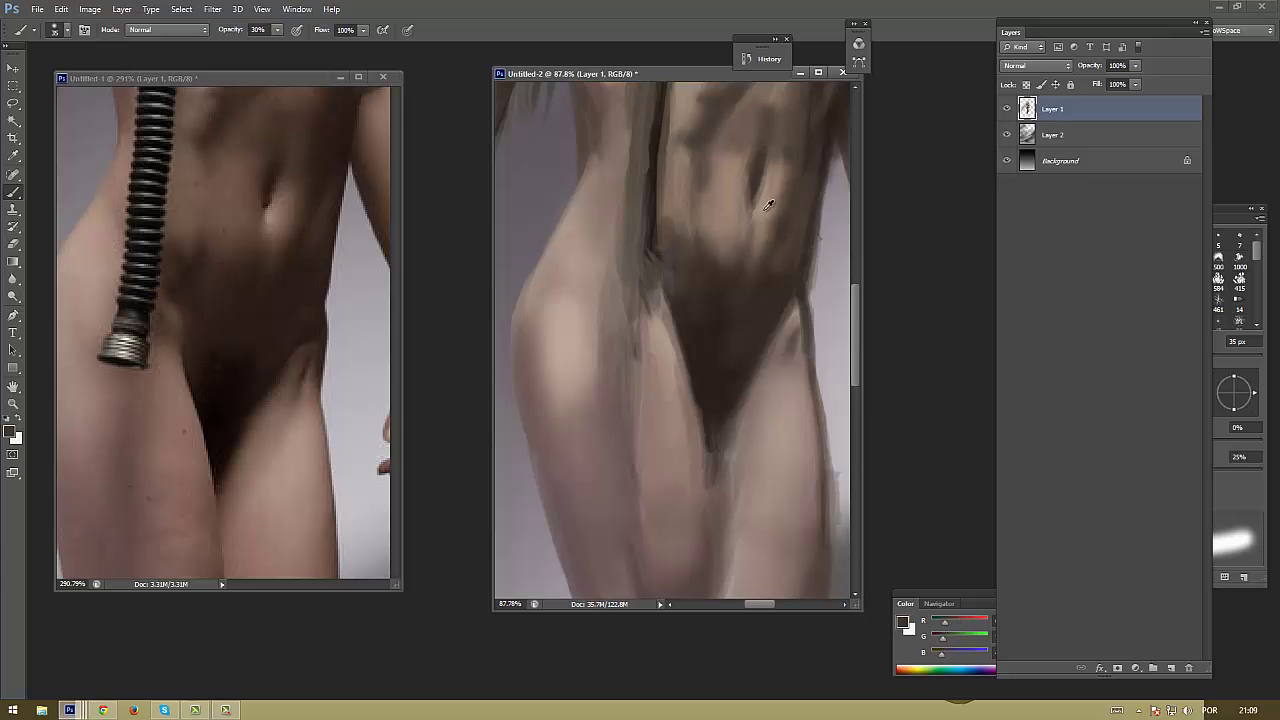
Paint a darker shadow down the waist using 10–30 px brush sizes
alt+click(670, 350)
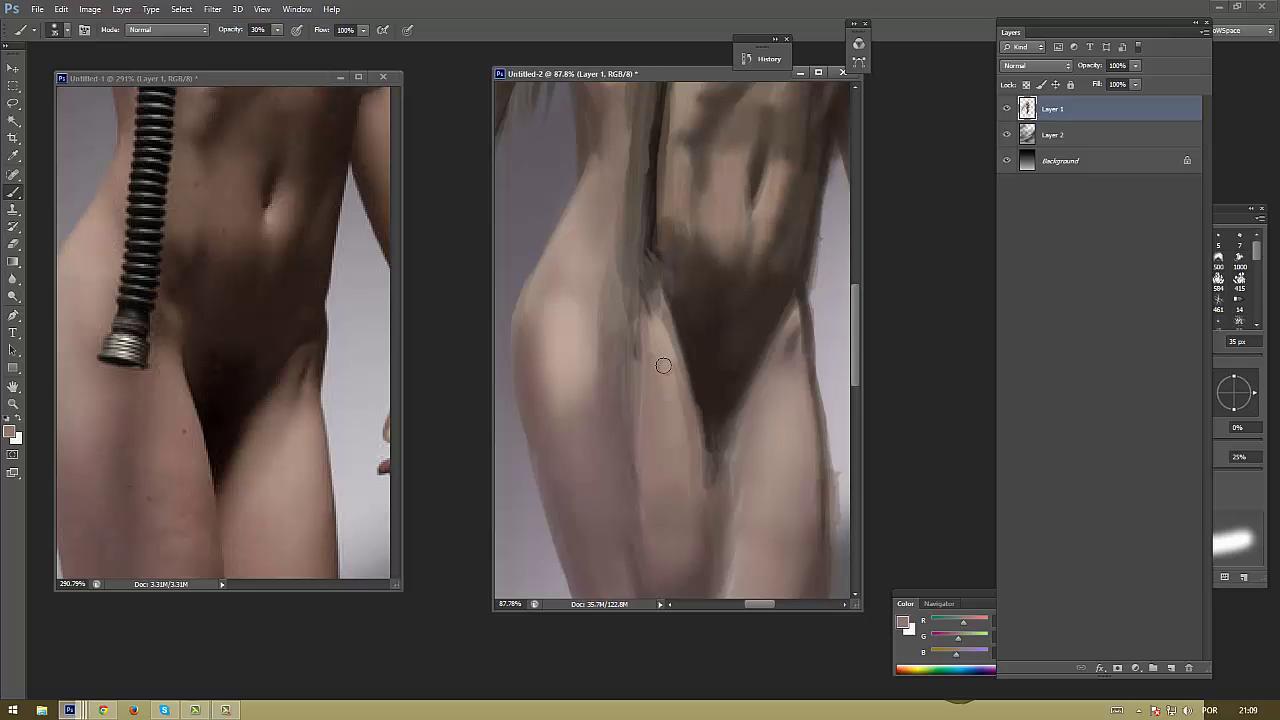
alt+click(561, 344)
key(bracketleft)
key(bracketleft)
key(bracketleft)
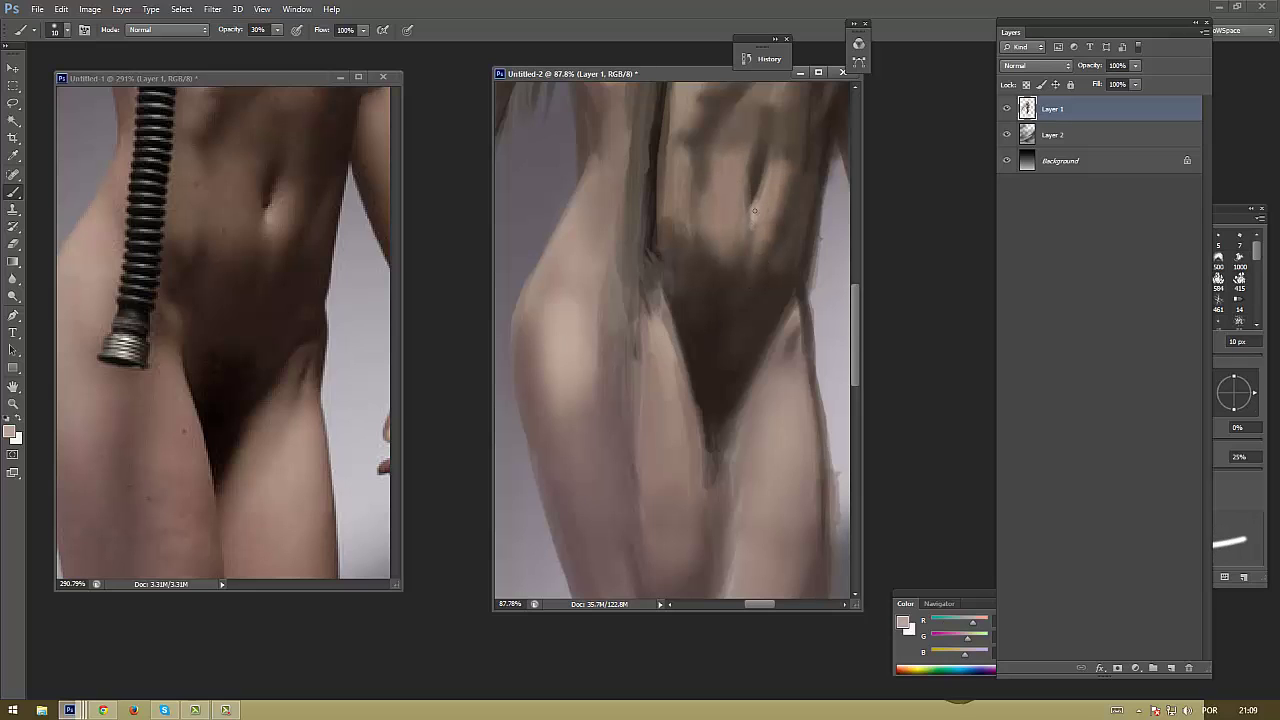
alt+click(768, 254)
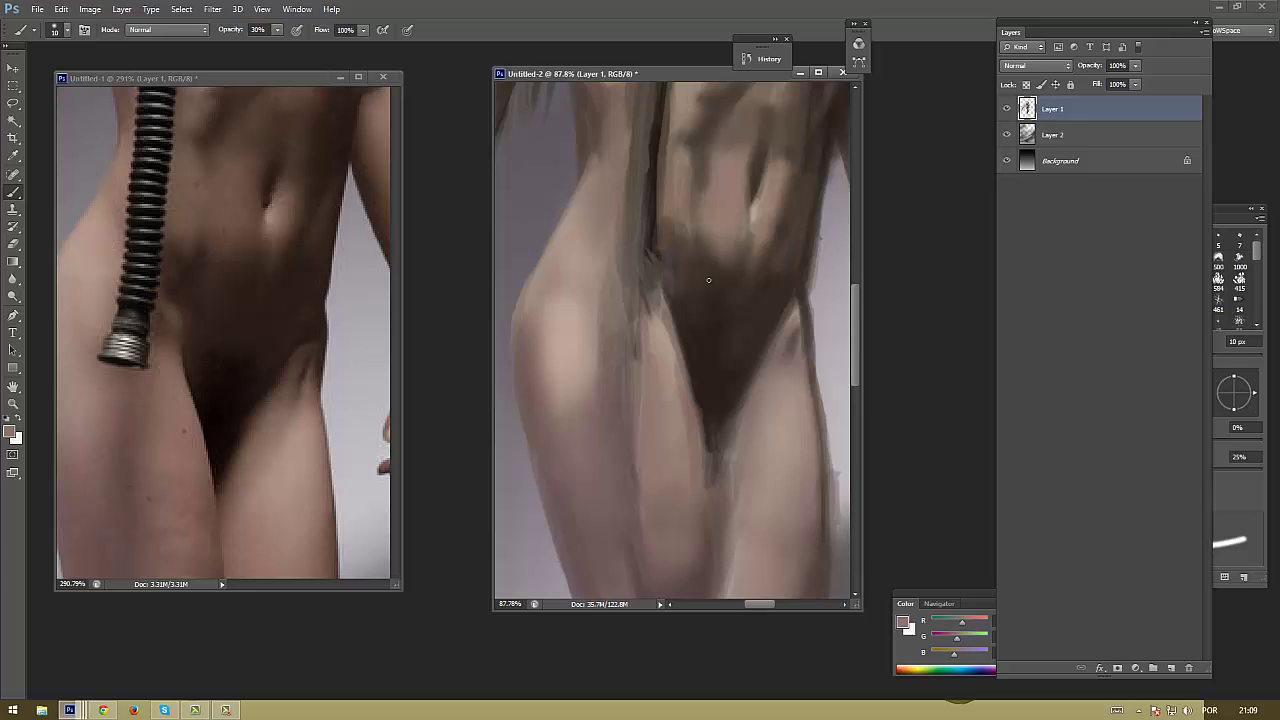
key(bracketright)
key(bracketright)
alt+click(753, 142)
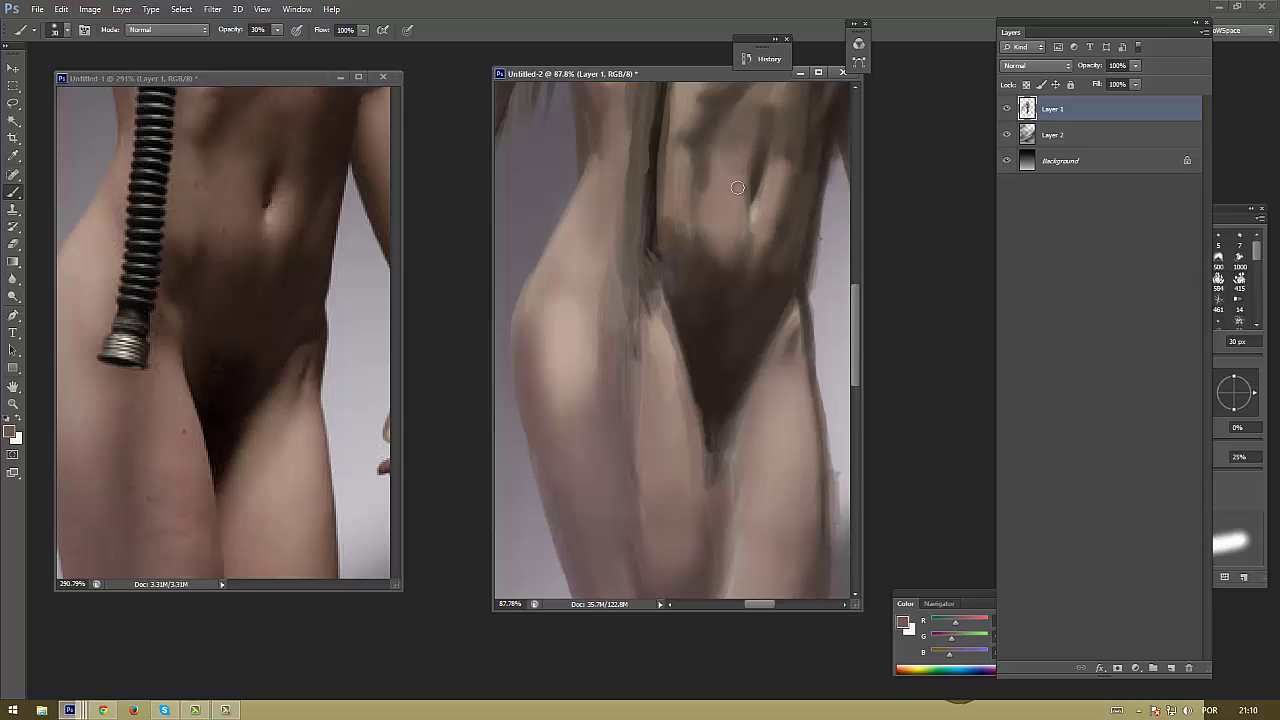
drag(605, 181, 617, 235)
Softly blend the shadow between the thighs with a 200 px brush at 10% opacity
alt+click(603, 248)
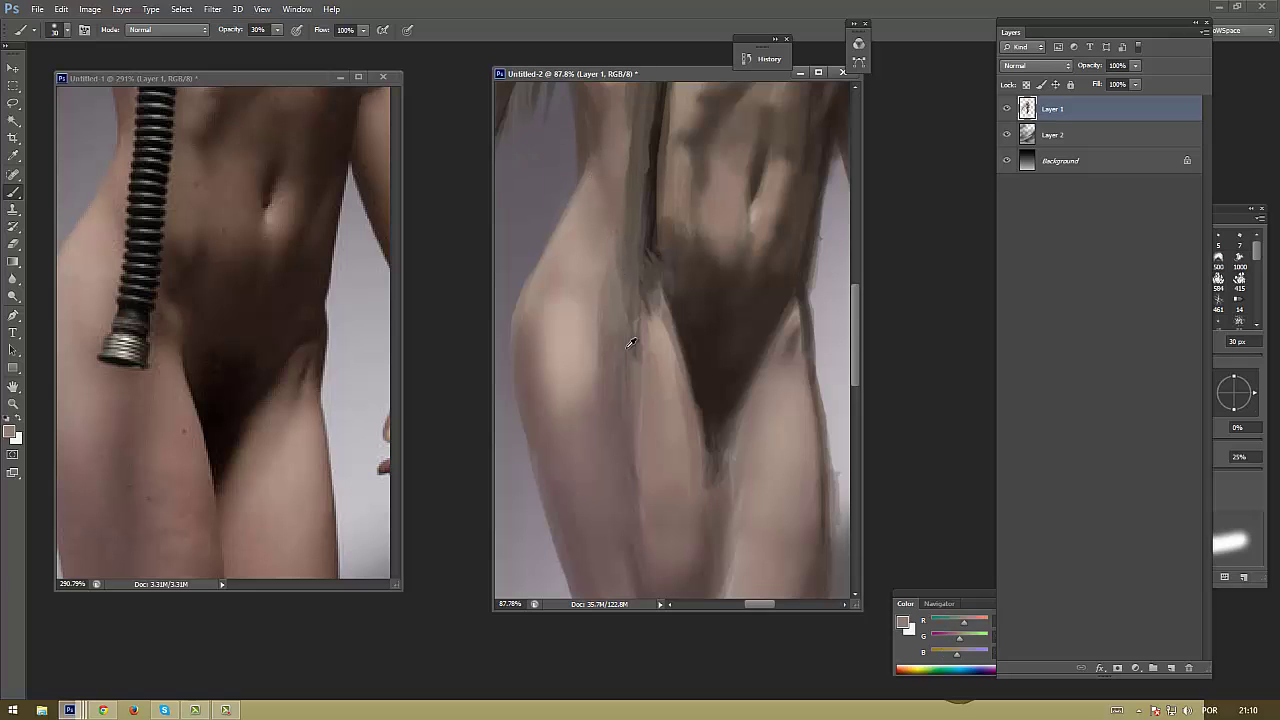
alt+click(600, 325)
alt+click(650, 375)
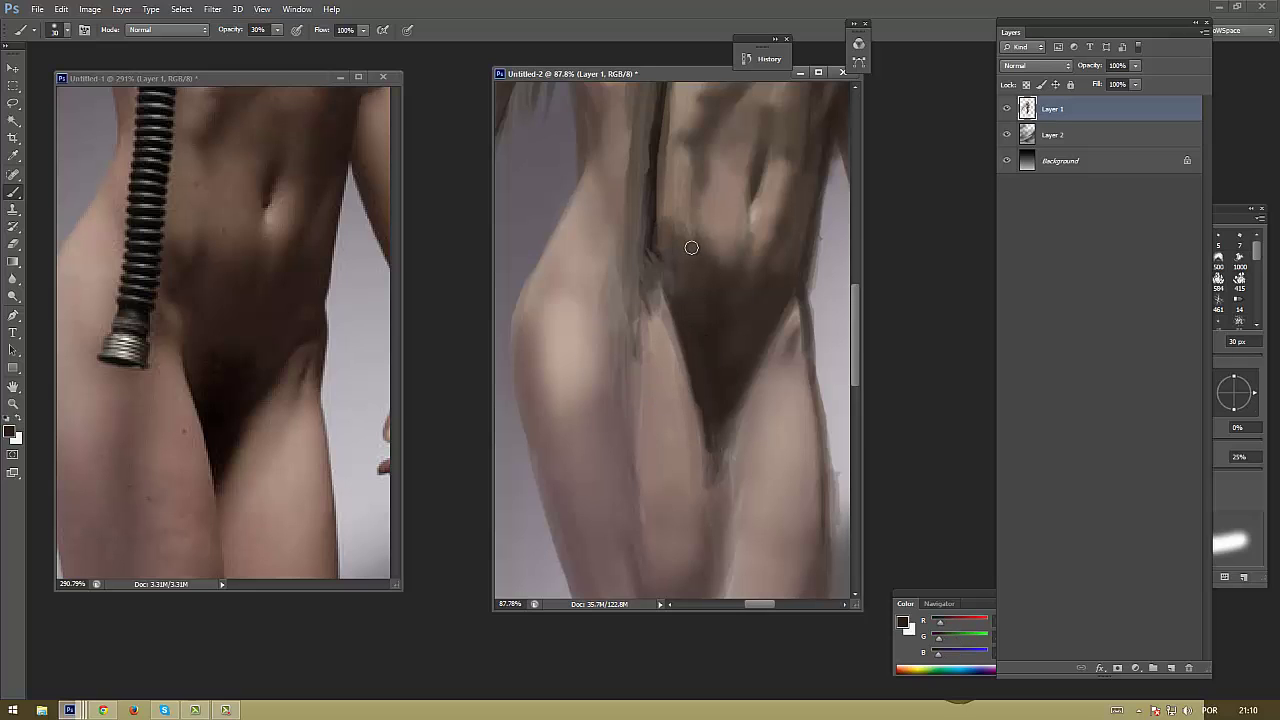
alt+click(704, 423)
alt+click(724, 364)
alt+click(751, 331)
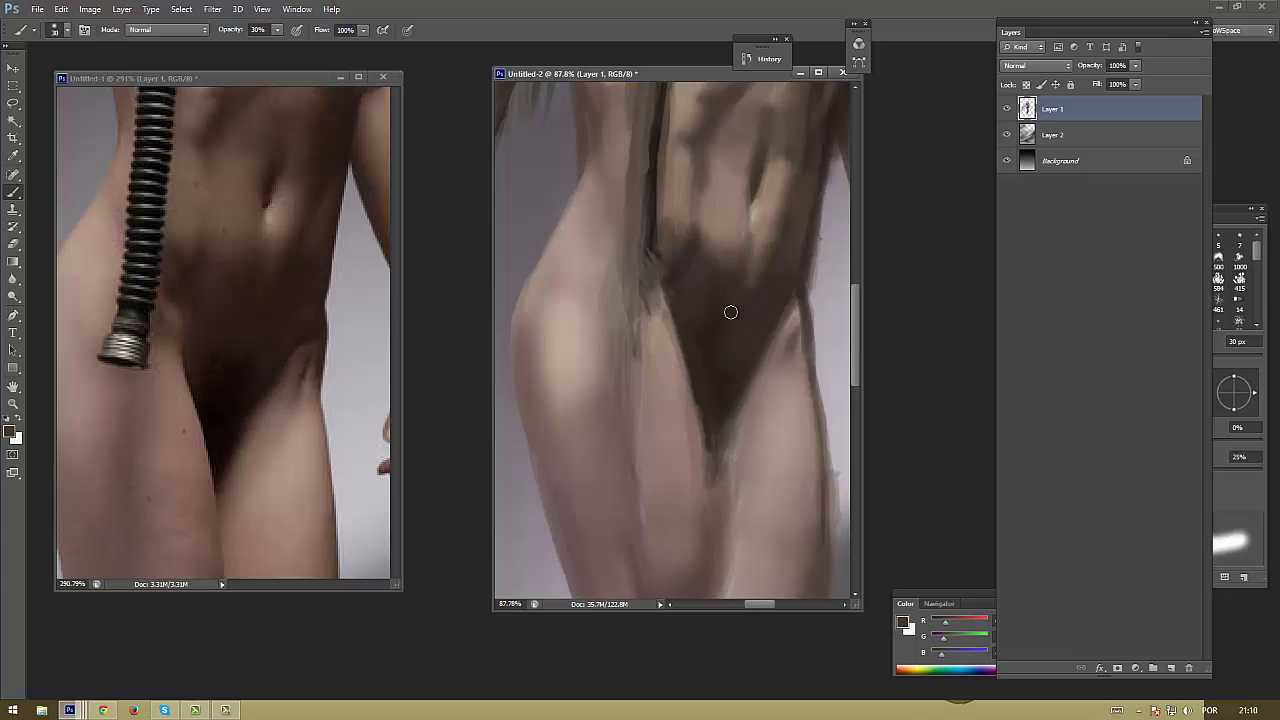
key(bracketright)
key(bracketright)
key(bracketright)
key(1)
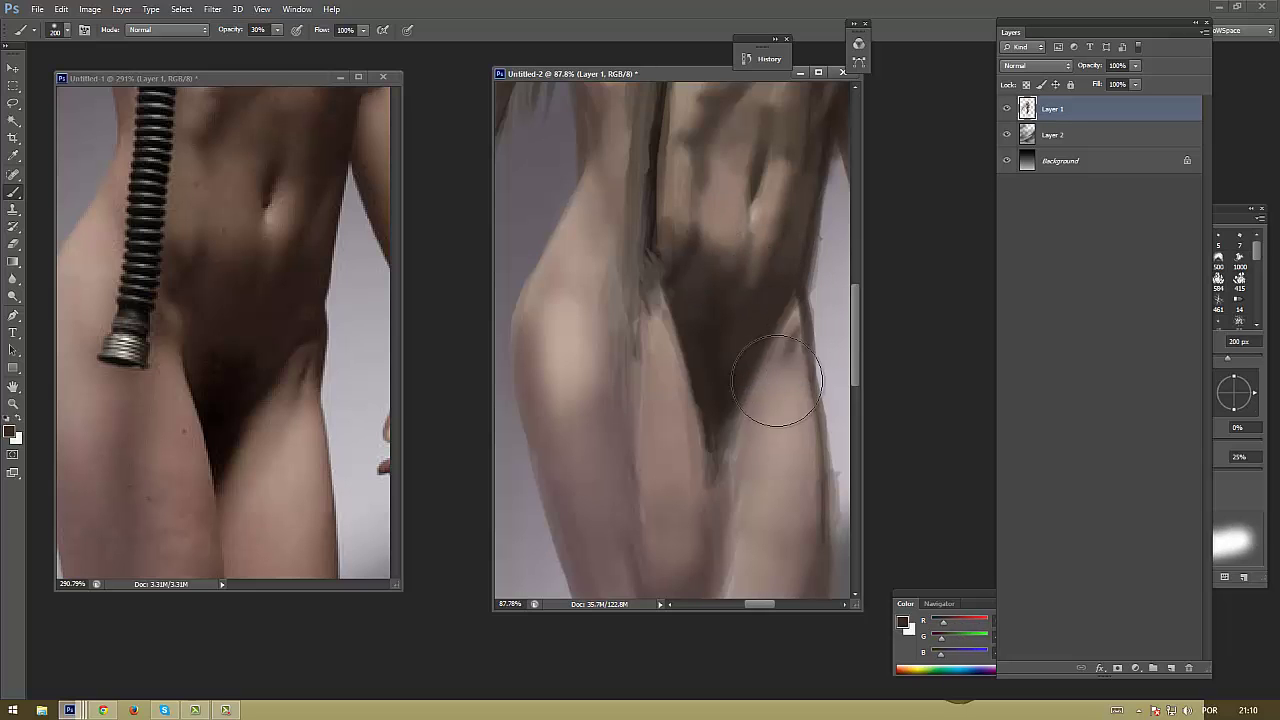
drag(757, 371, 757, 371)
mouse_move(675, 455)
mouse_down()
mouse_move(637, 343)
mouse_move(740, 389)
mouse_move(300, 365)
mouse_up()
Zoom both the painting and the reference out to the full figure
key(z)
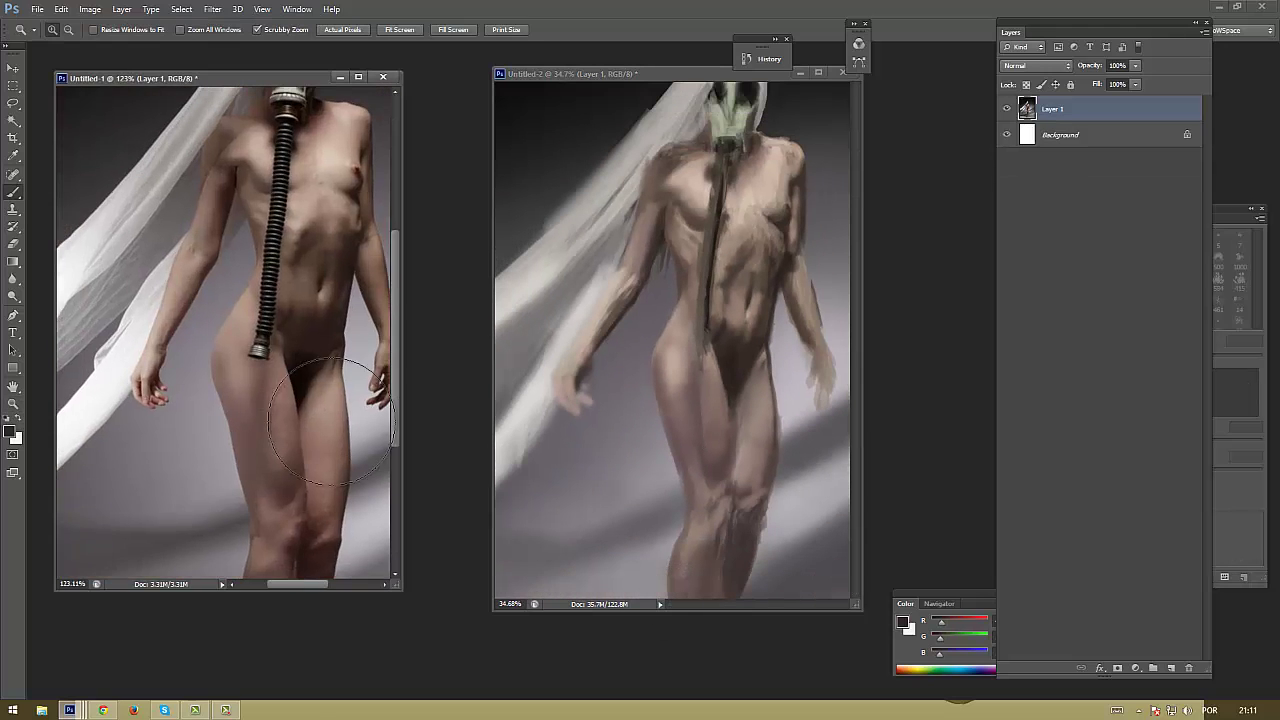
key(b)
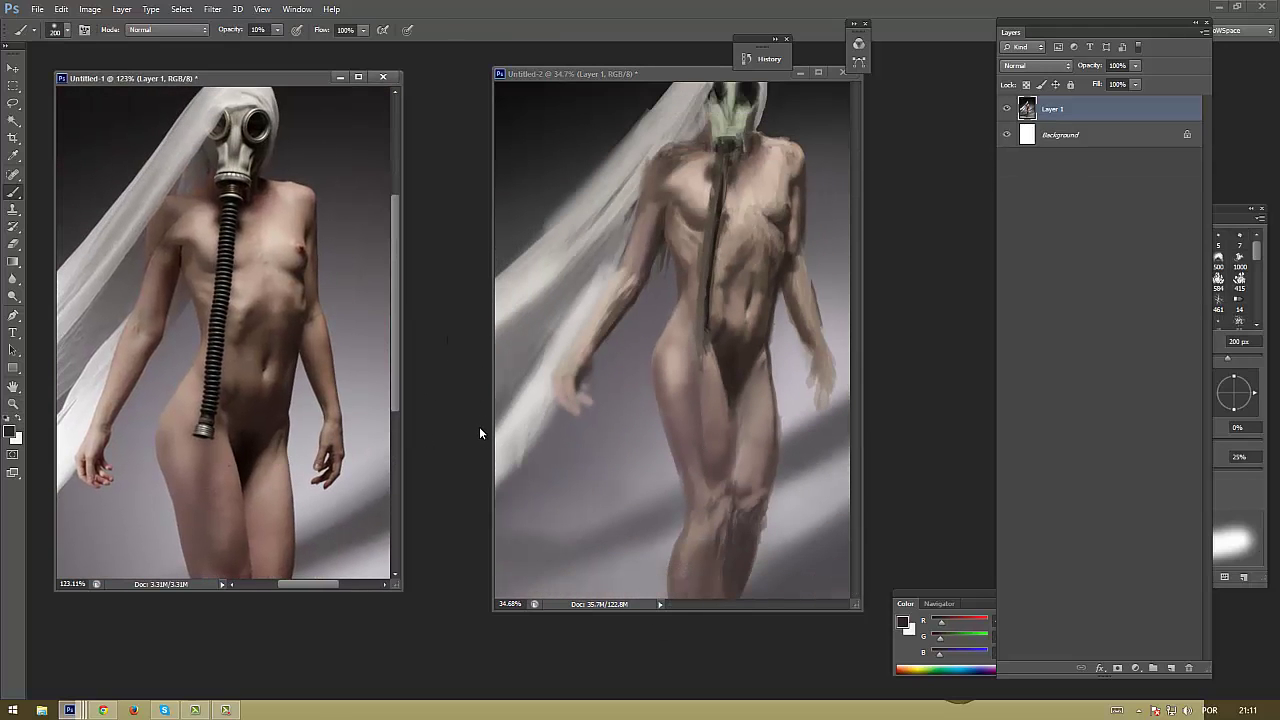
key(super)
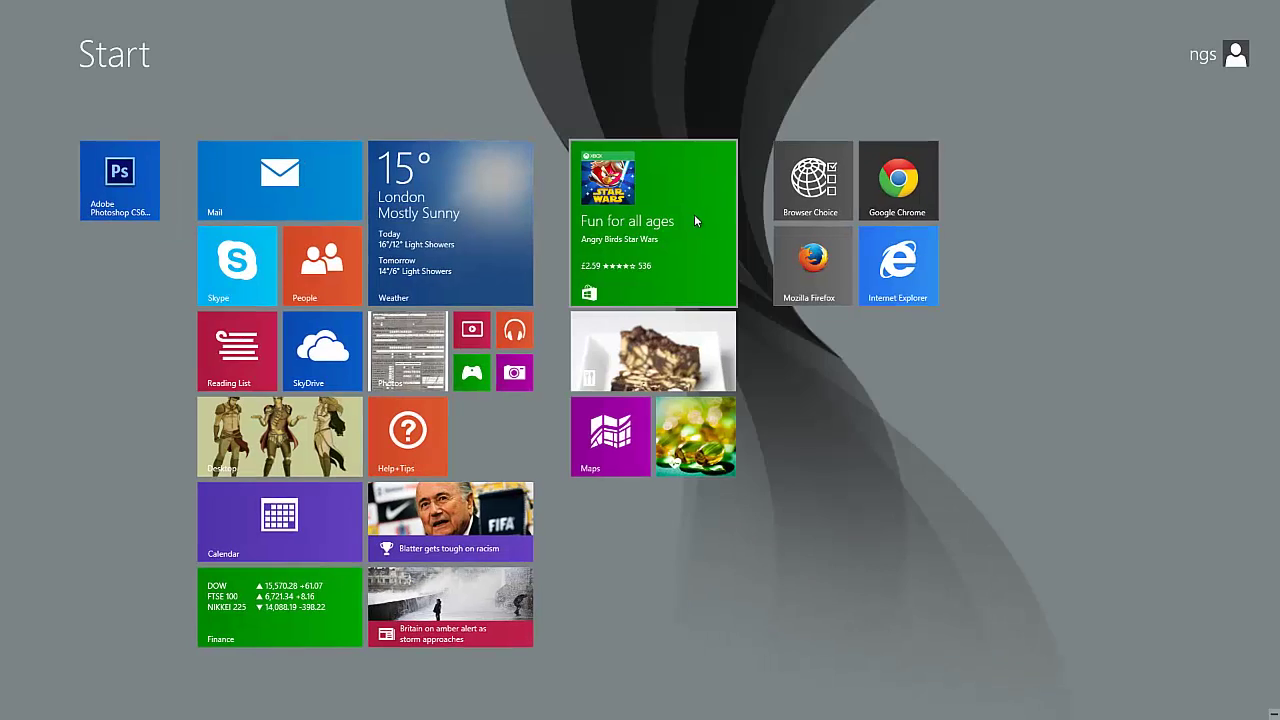
click(696, 220)
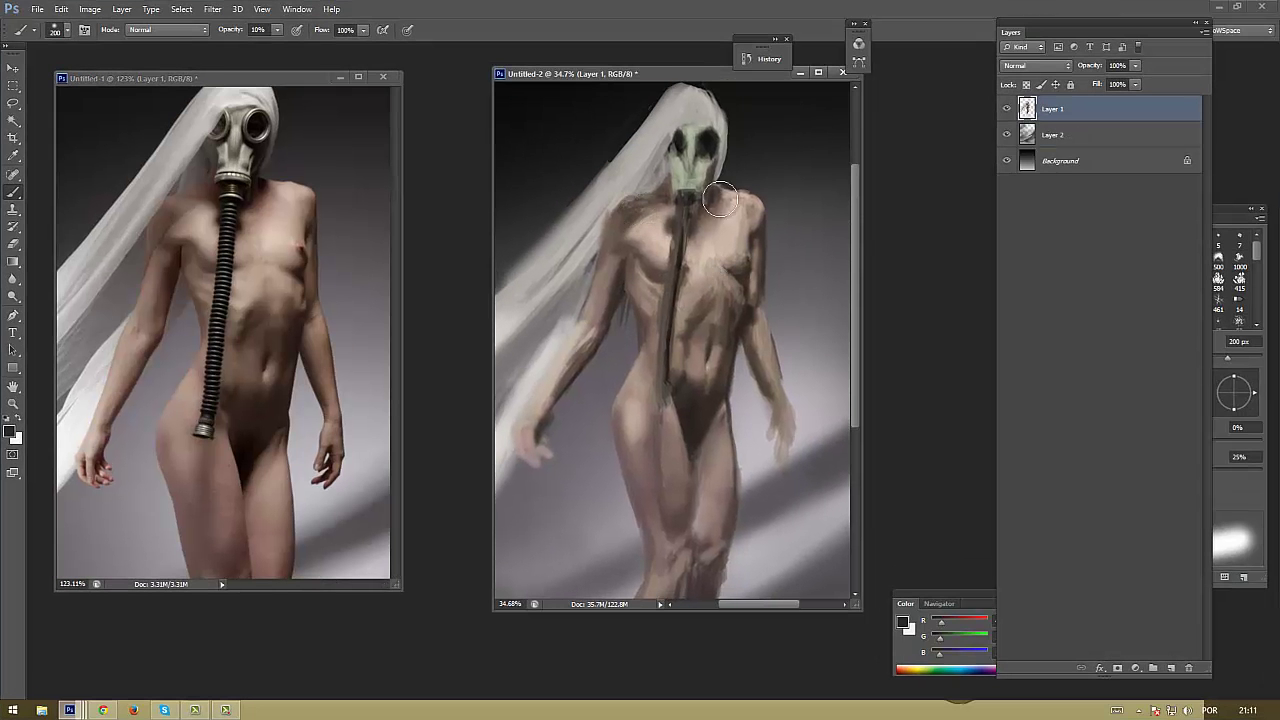
Reduce the brush to 30 px, show Brush settings (F5), and sample grey arm tones
key(bracketleft)
key(bracketleft)
key(bracketleft)
alt+click(593, 305)
key(bracketleft)
key(bracketleft)
key(bracketleft)
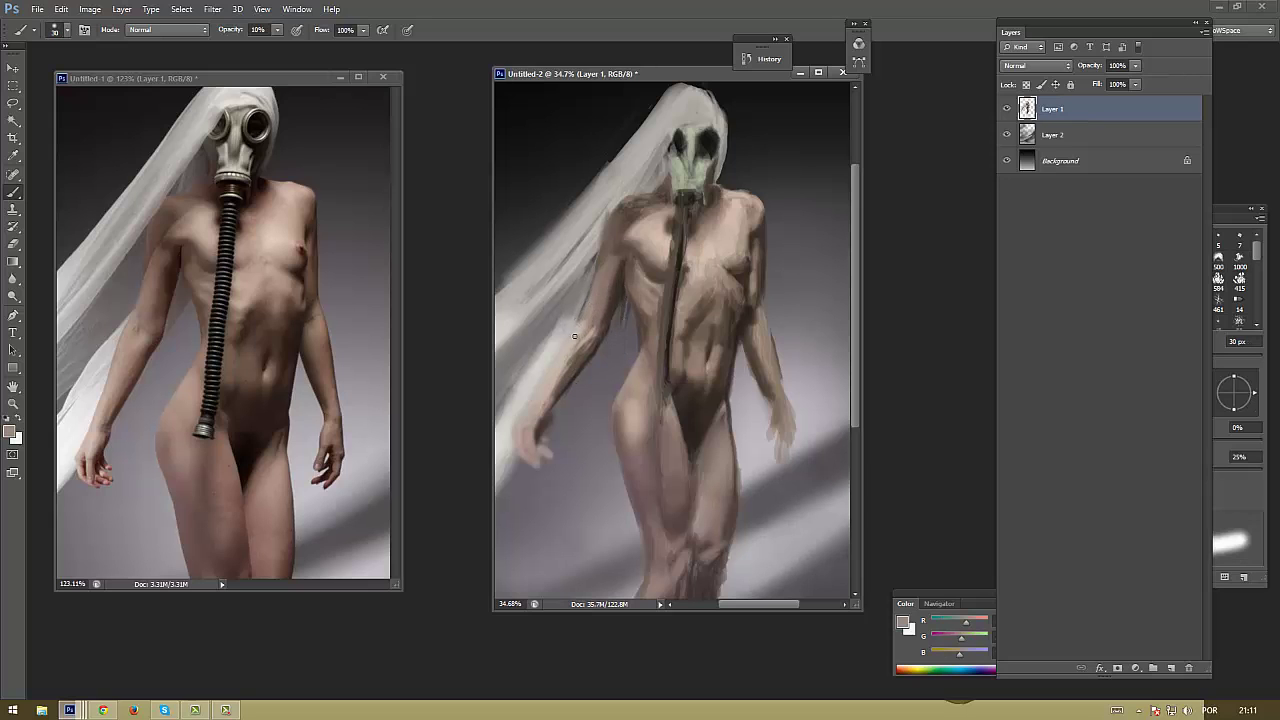
key(F5)
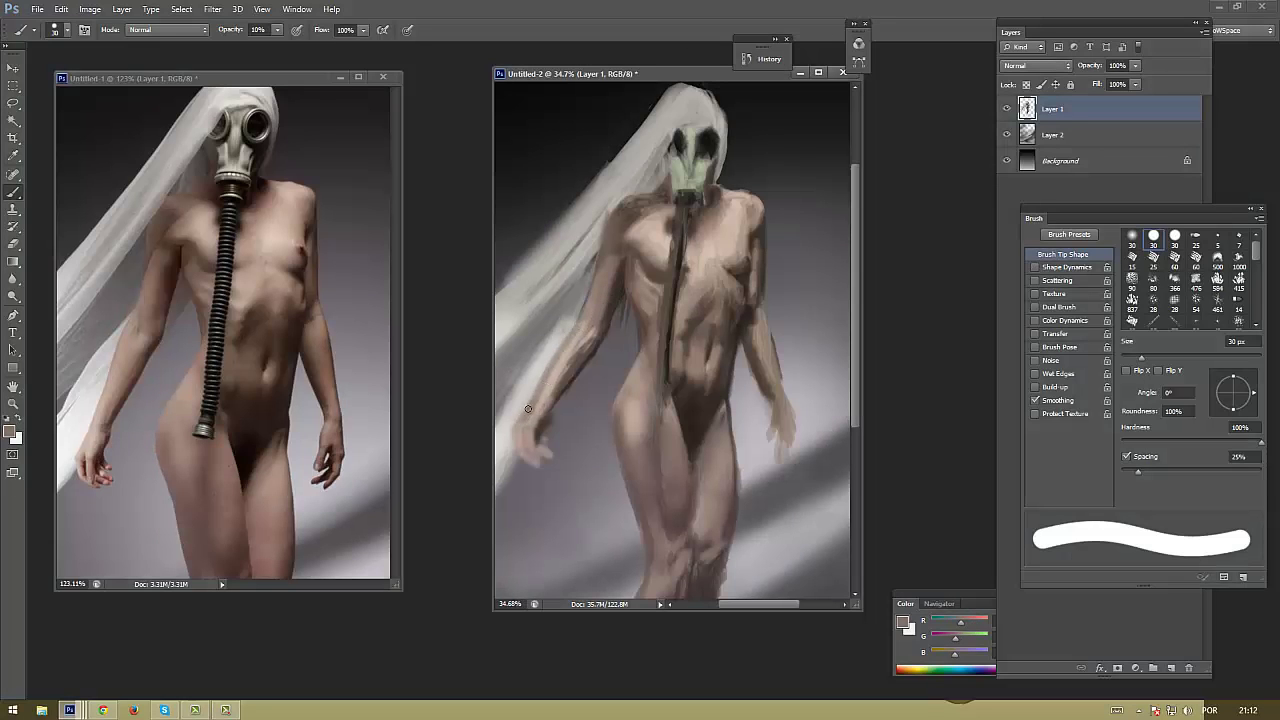
alt+click(562, 363)
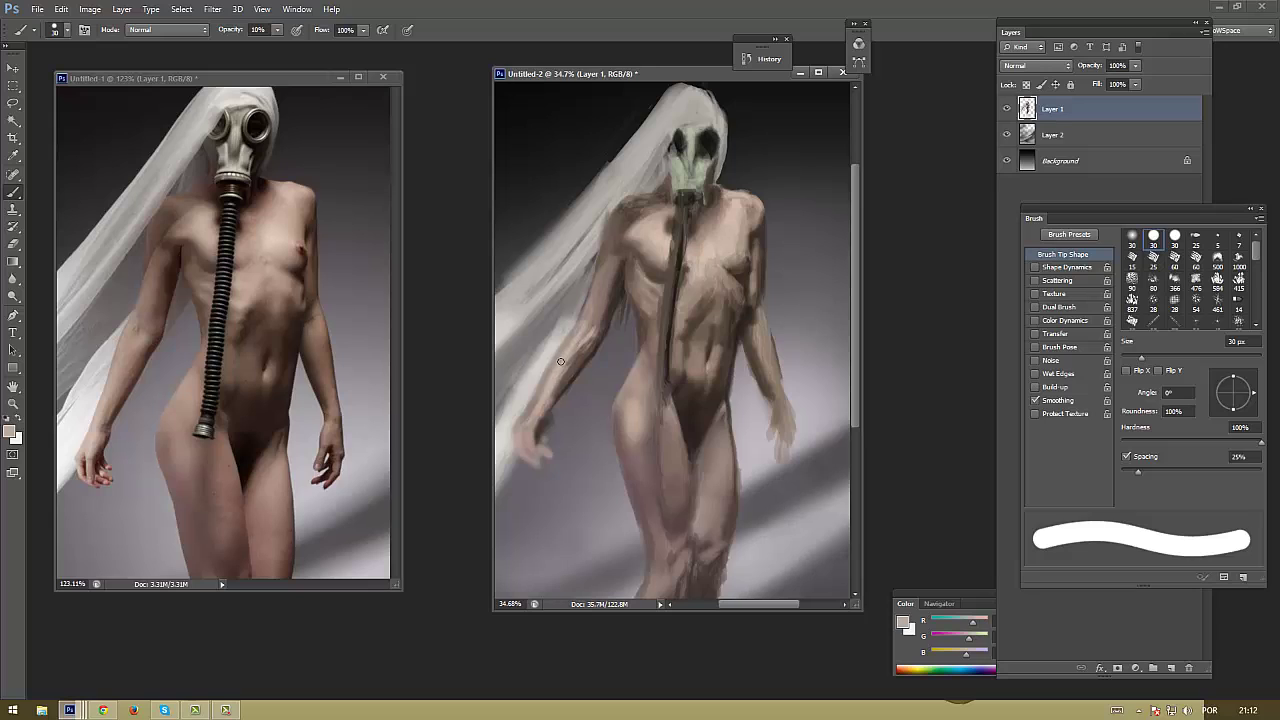
alt+click(586, 347)
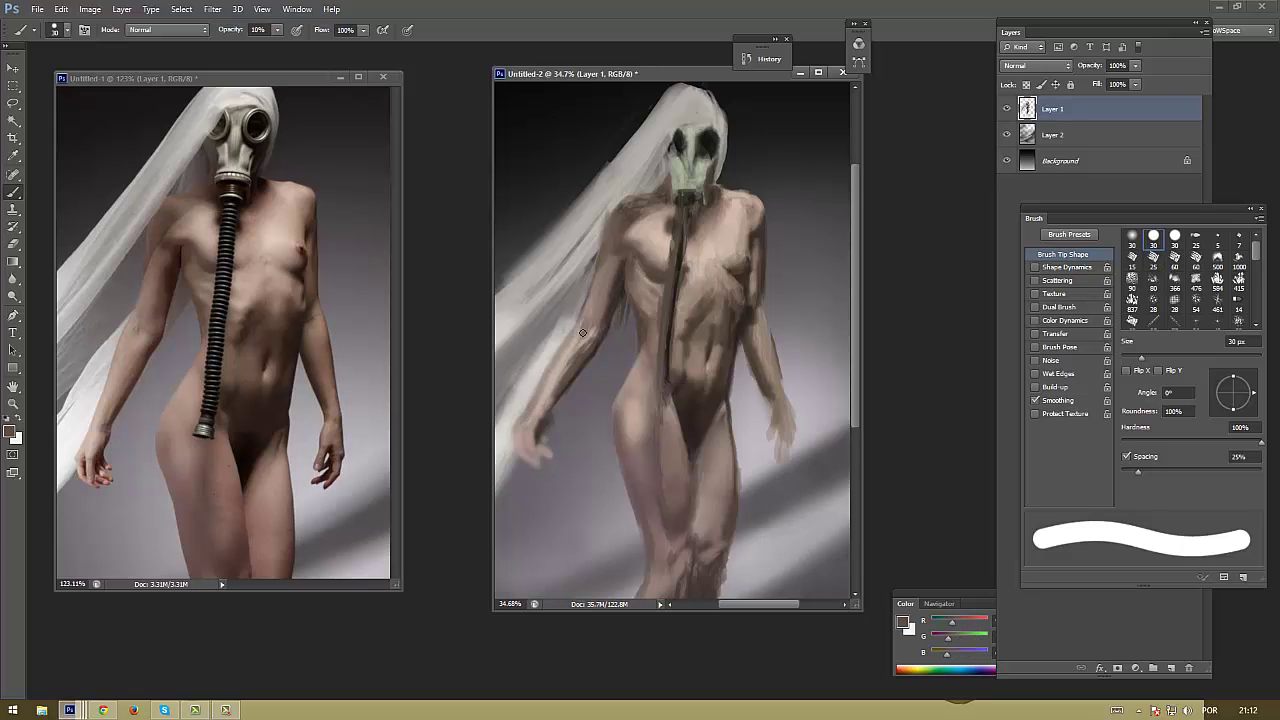
alt+click(592, 312)
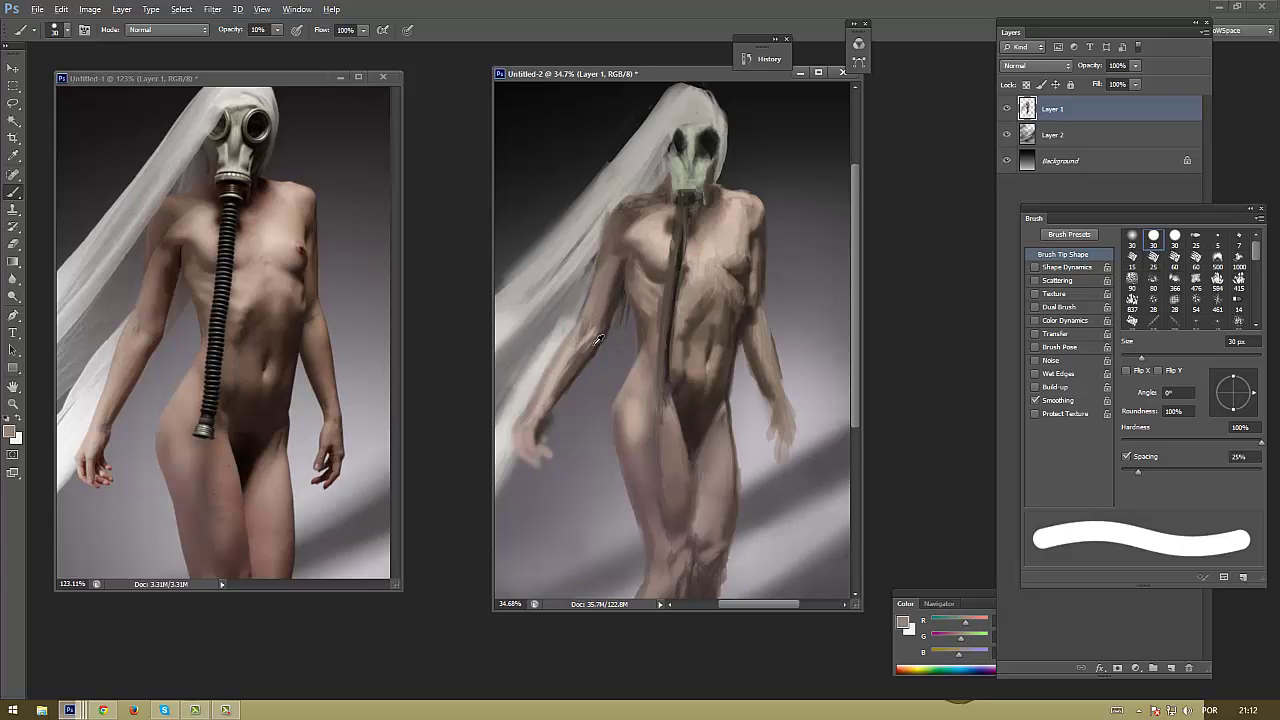
alt+click(603, 318)
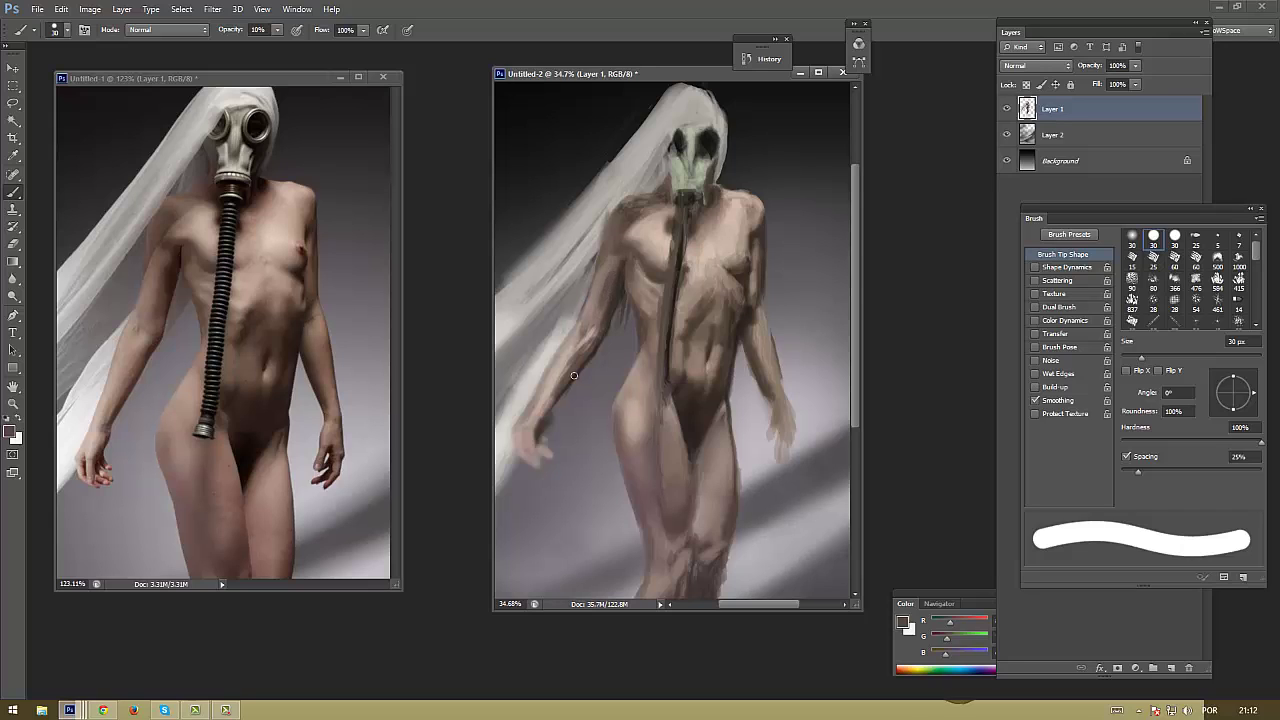
Sample lighter and darker greys from the arm, shoulder and chest
alt+click(592, 331)
alt+click(611, 270)
alt+click(633, 226)
alt+click(628, 203)
alt+click(655, 206)
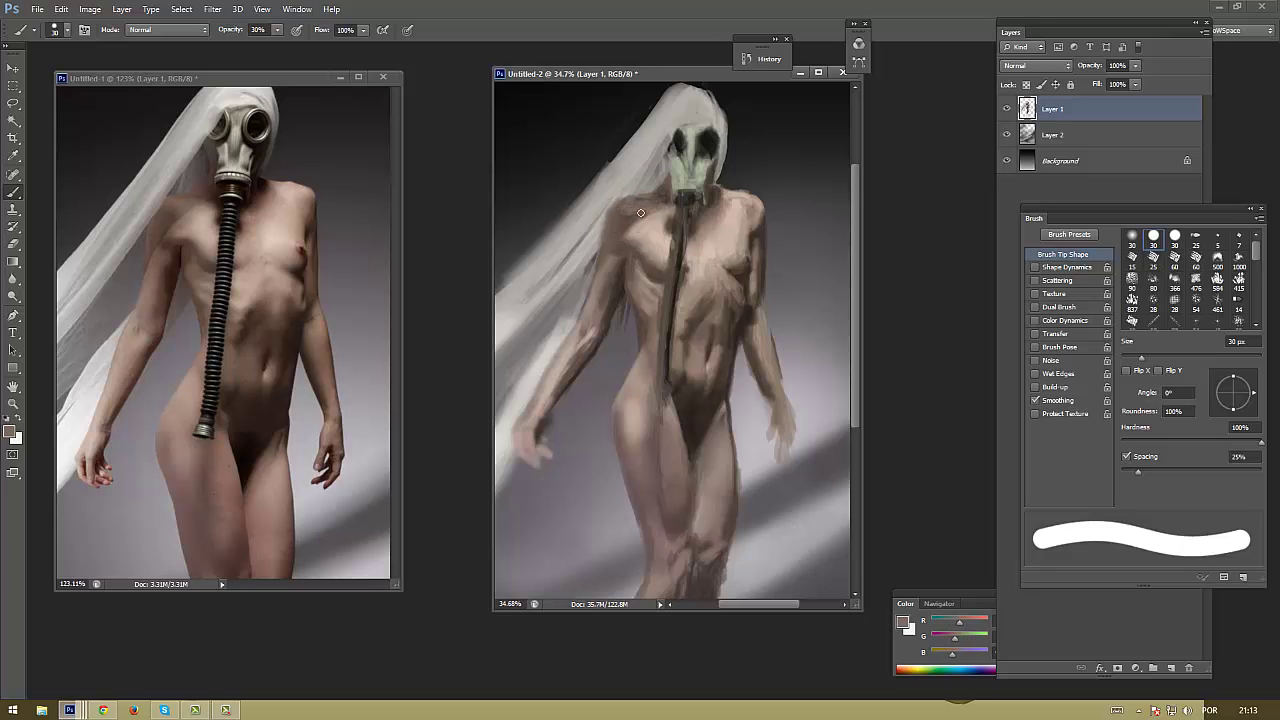
alt+click(660, 205)
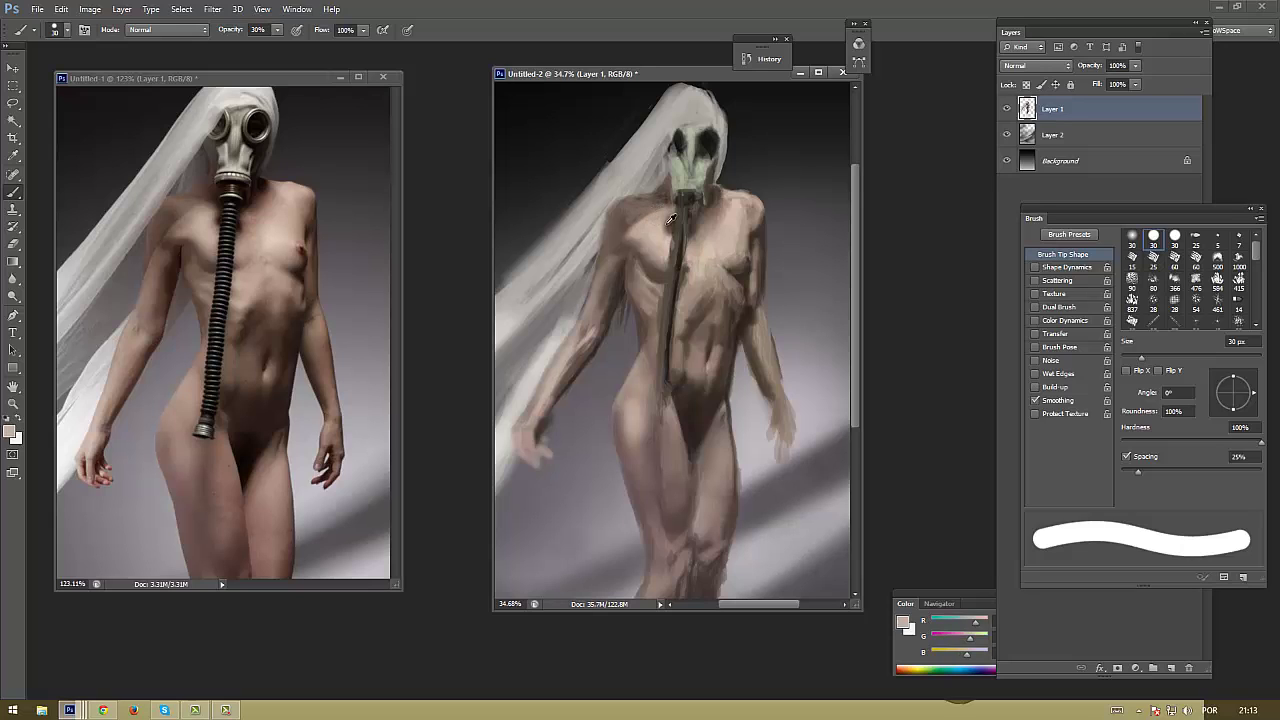
alt+click(668, 214)
alt+click(665, 240)
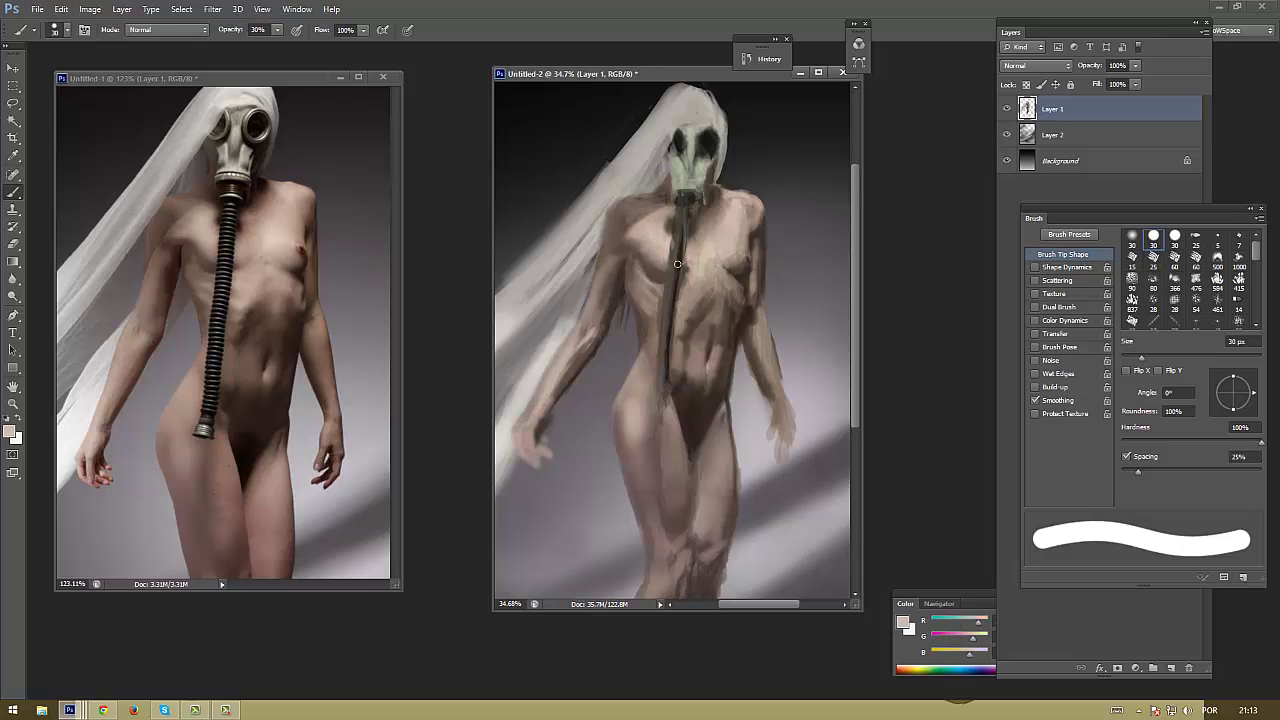
Repaint the left arm in a lighter, smoother grey tone
alt+click(668, 186)
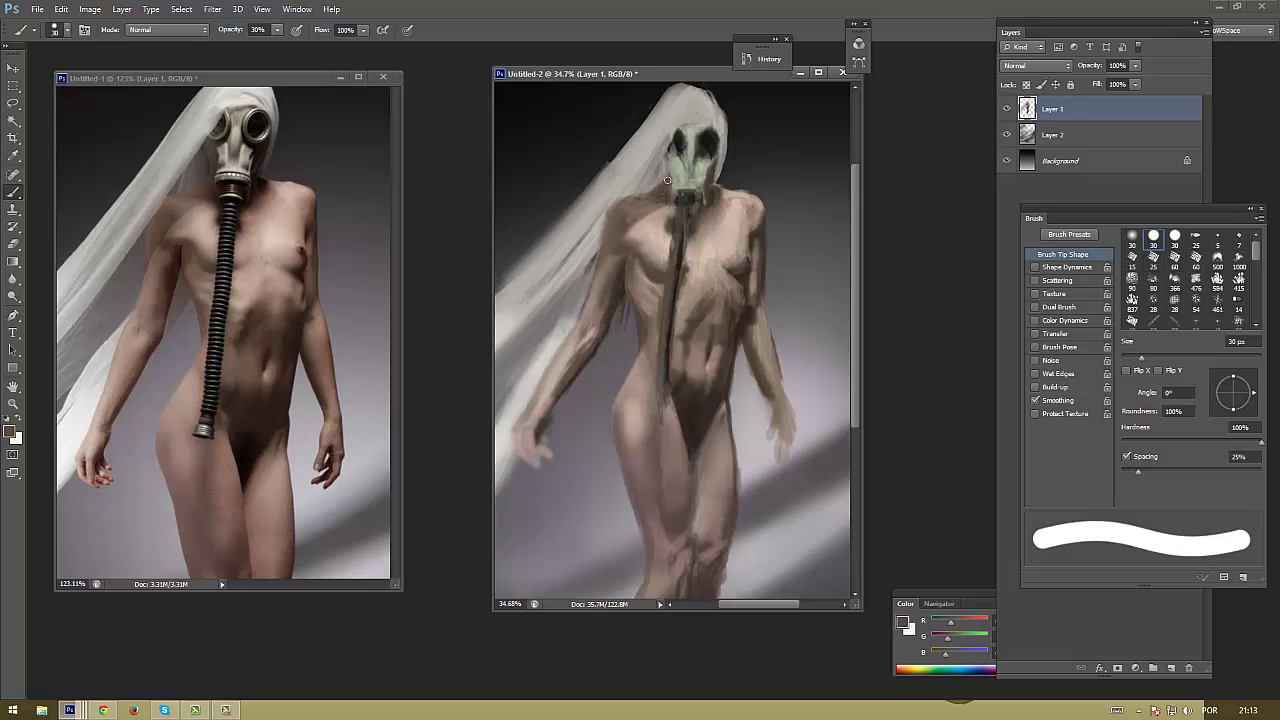
alt+click(600, 303)
alt+click(606, 320)
alt+click(562, 370)
drag(585, 341, 572, 356)
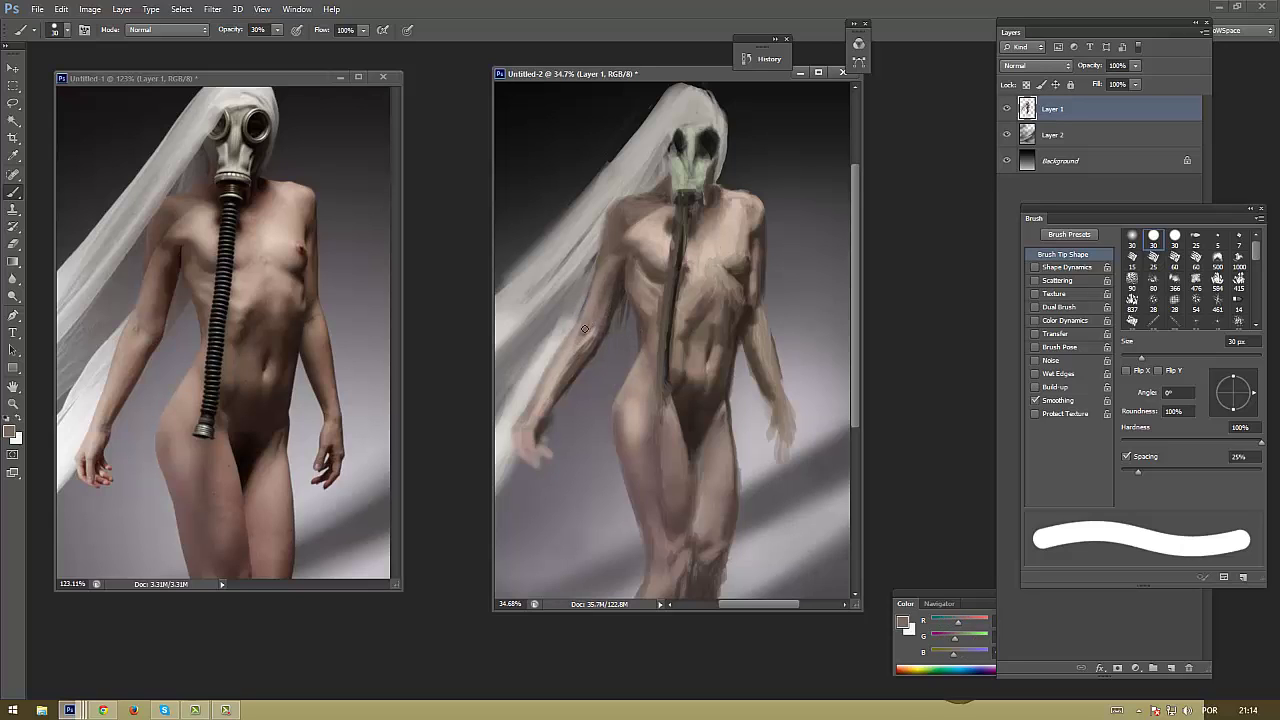
Paint a dark brown shadow along the left forearm
alt+click(592, 324)
alt+click(597, 337)
alt+click(595, 335)
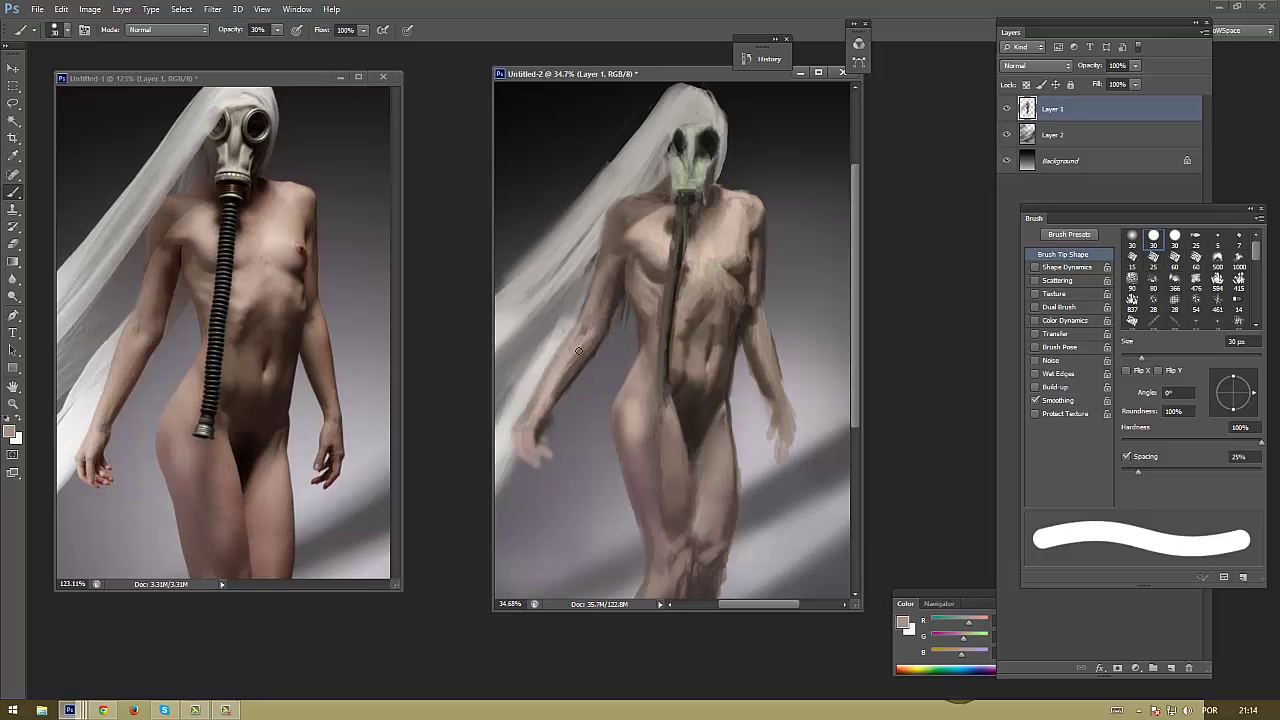
alt+click(583, 356)
drag(568, 372, 540, 417)
Sample lighter pinkish skin tones from the torso
alt+click(722, 256)
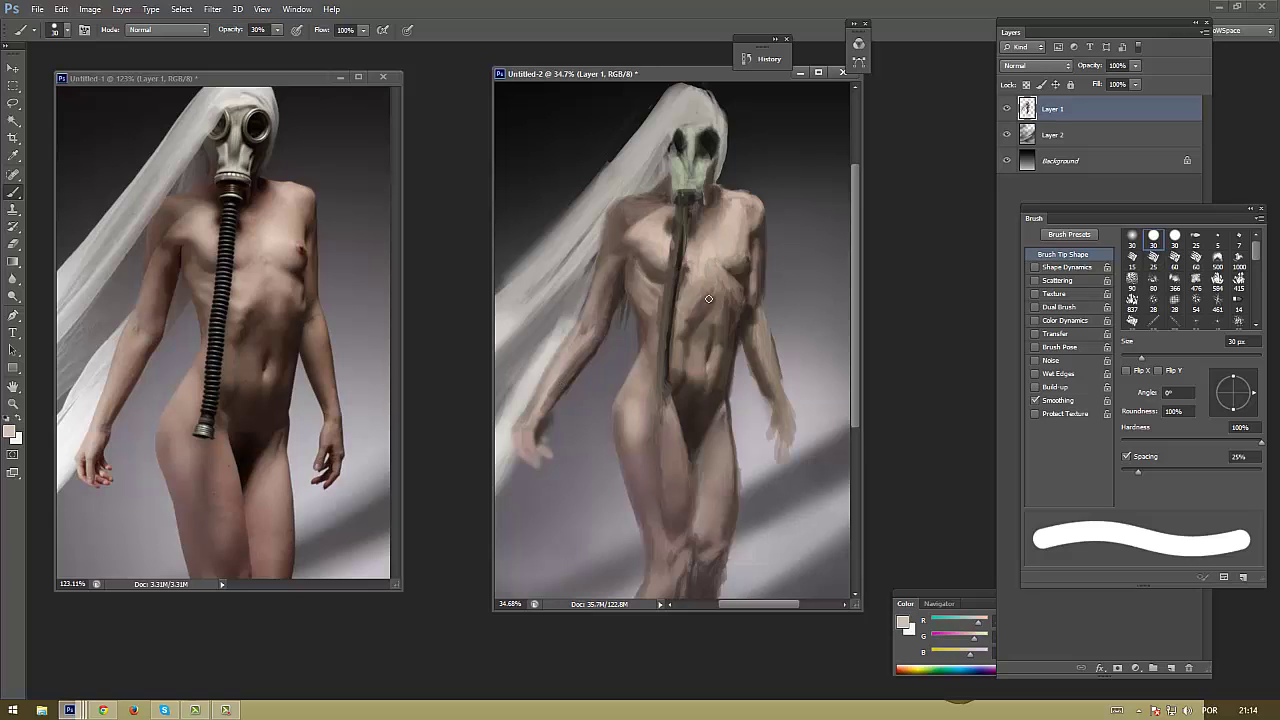
alt+click(689, 301)
alt+click(644, 292)
alt+click(740, 304)
Switch to a 25 px brush and sample skin tones from the mid-torso
key(period)
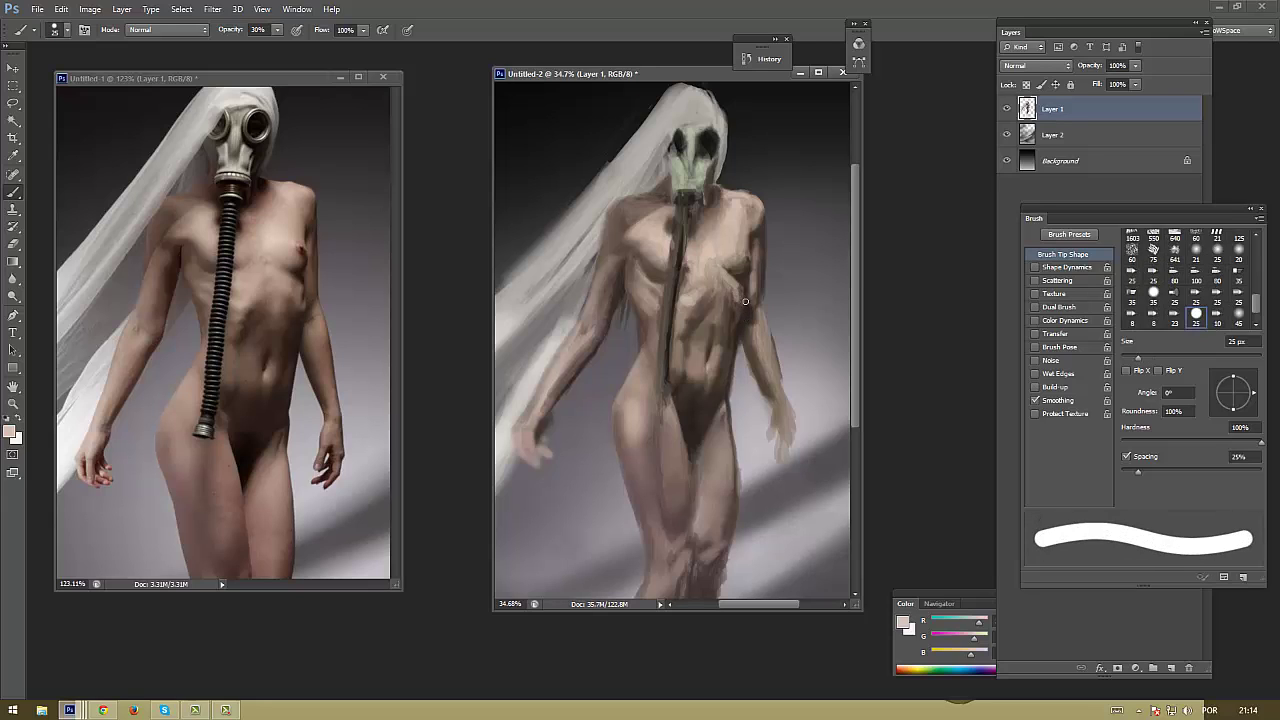
alt+click(731, 321)
alt+click(741, 303)
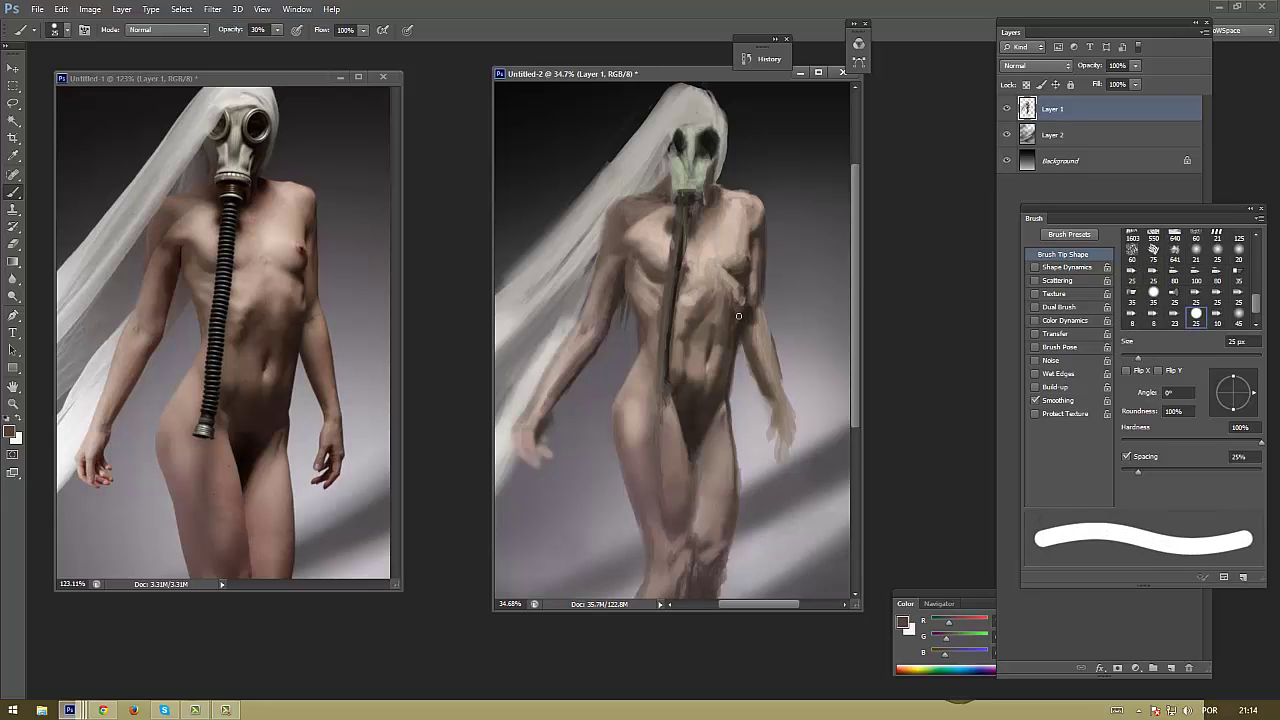
alt+click(737, 291)
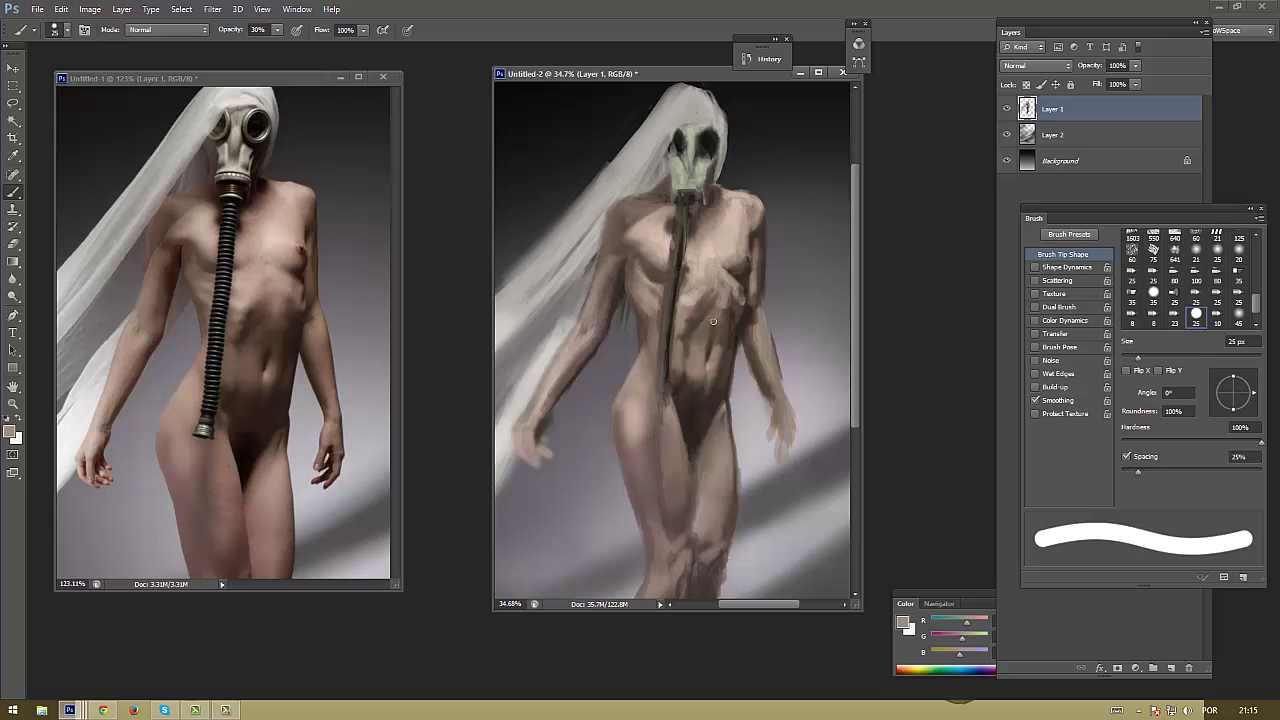
alt+click(710, 300)
alt+click(721, 325)
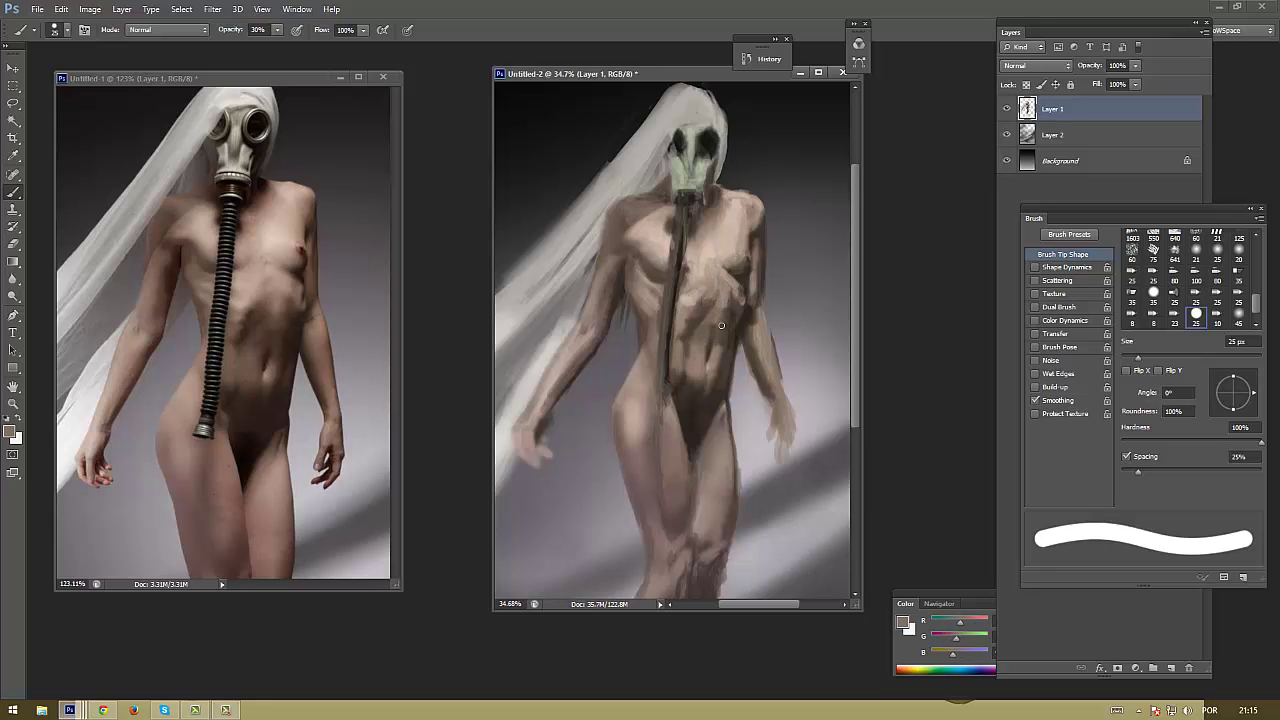
Sample lighter and darker skin tones across the chest and torso
alt+click(697, 261)
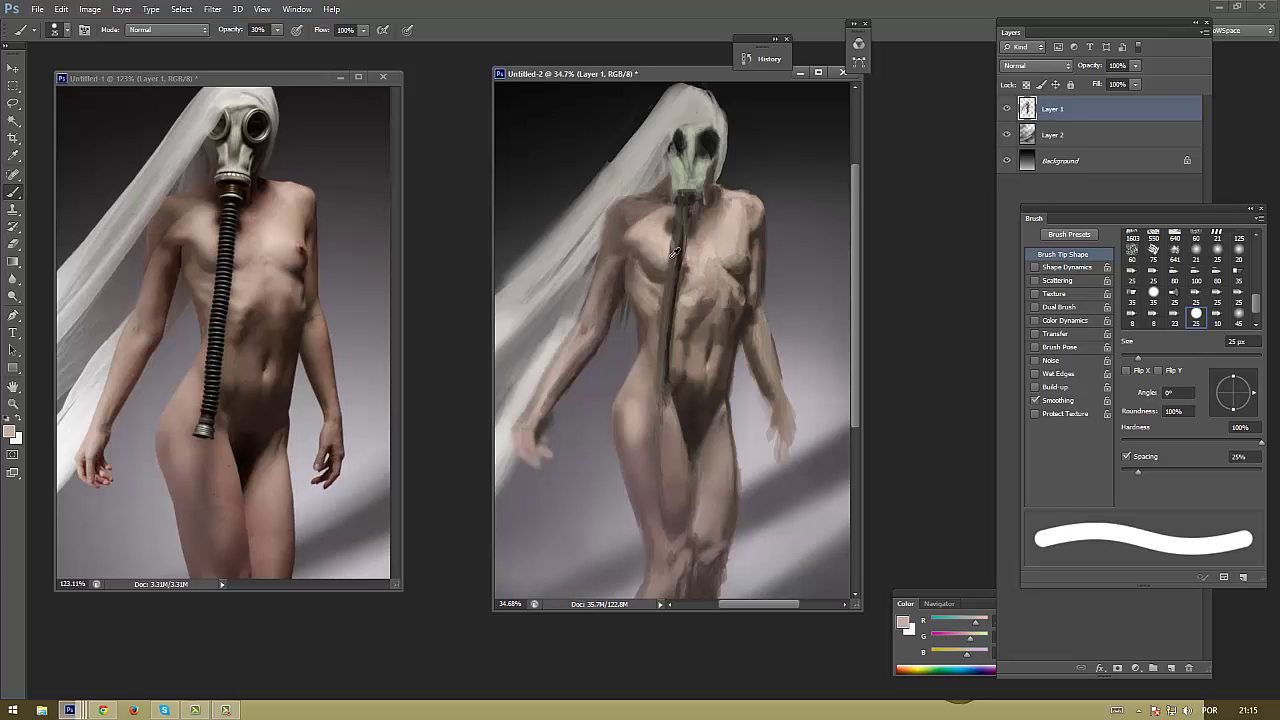
alt+click(693, 266)
alt+click(701, 274)
alt+click(700, 244)
alt+click(712, 228)
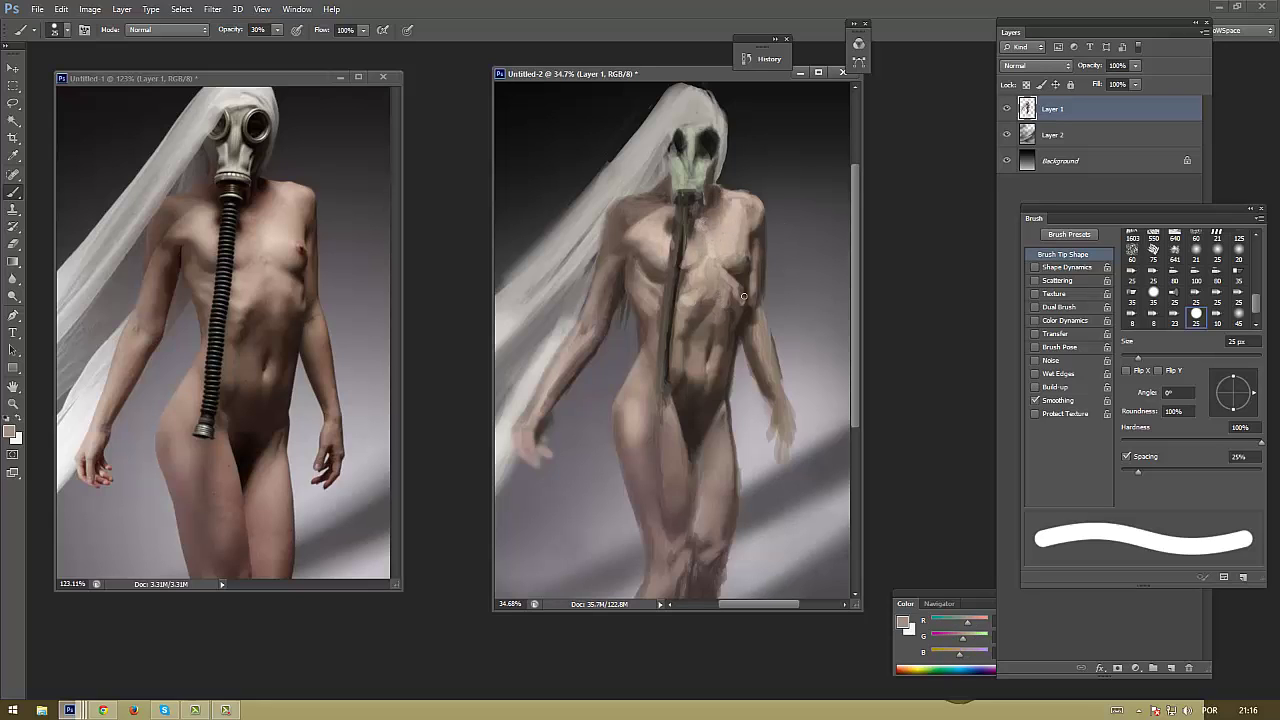
alt+click(634, 238)
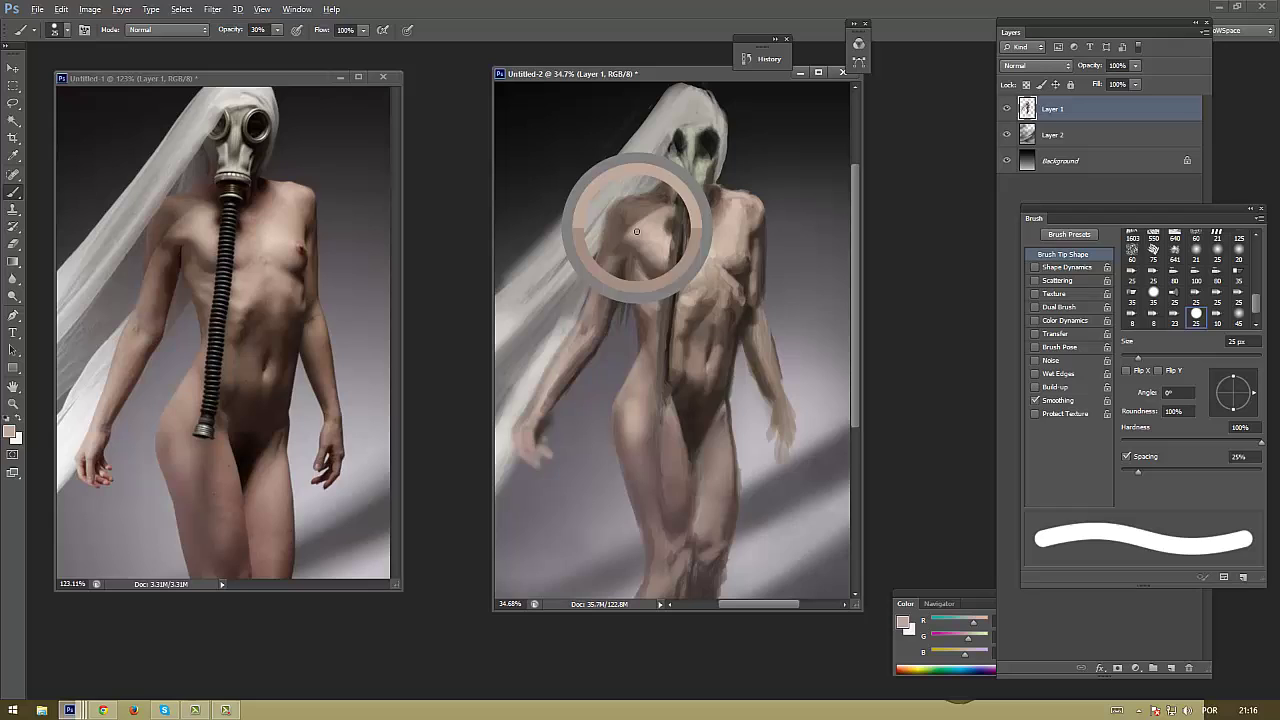
alt+click(590, 310)
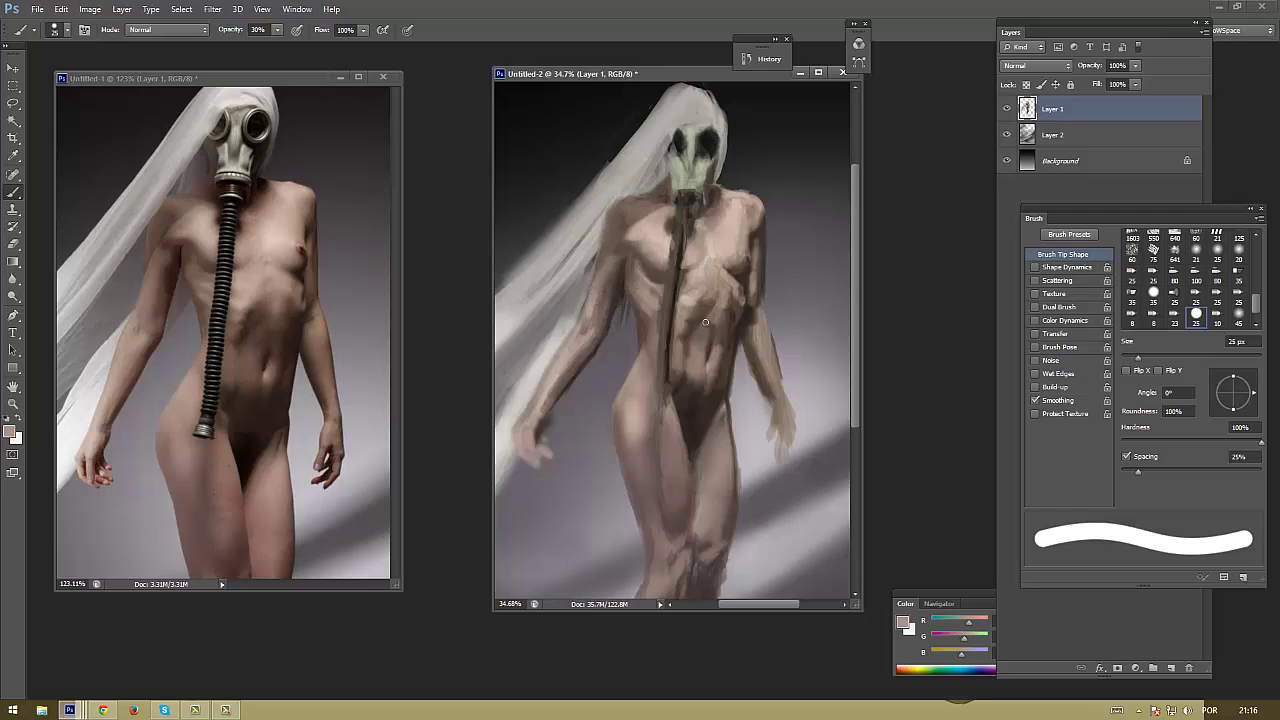
Sample alternating light and dark tones from the upper right chest
alt+click(730, 244)
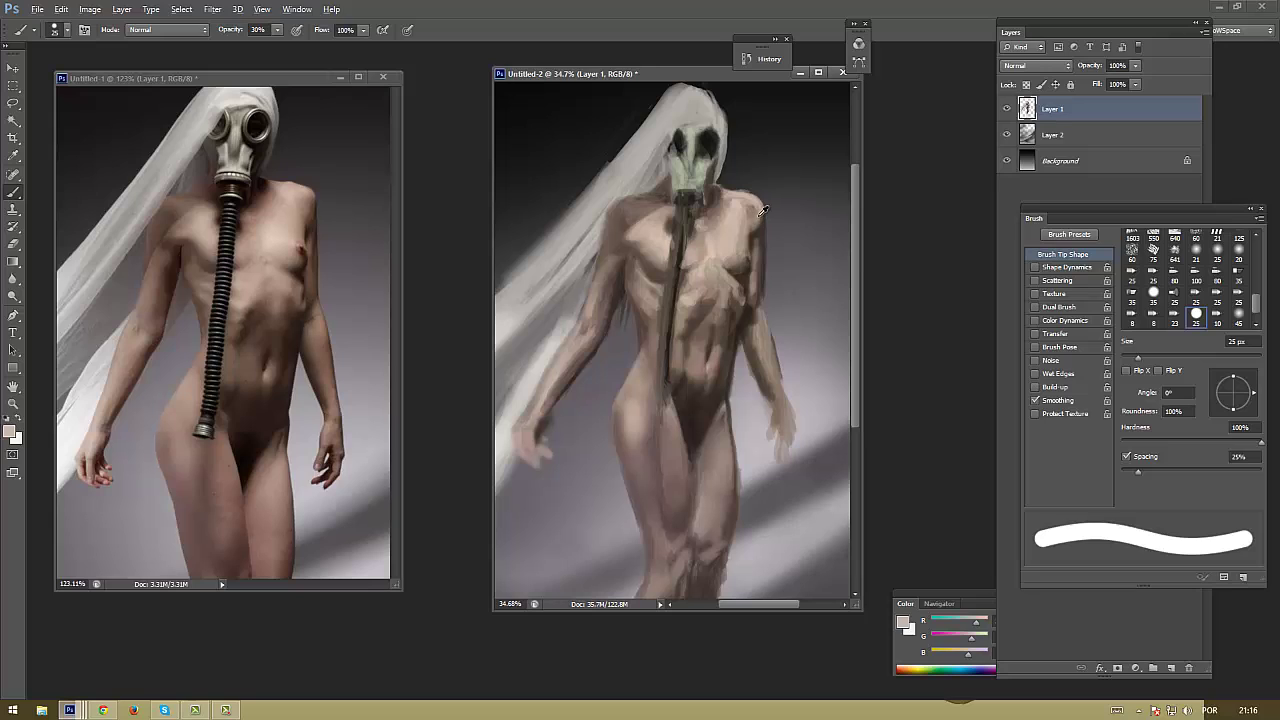
alt+click(757, 205)
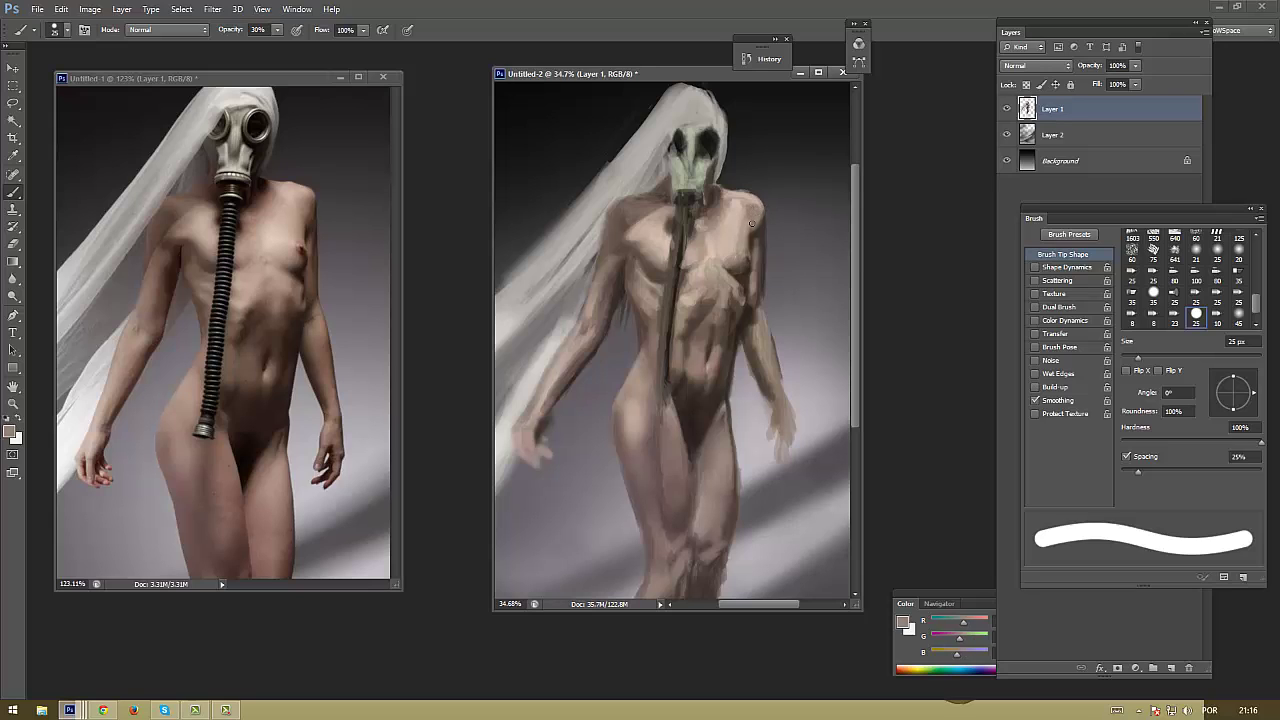
alt+click(750, 206)
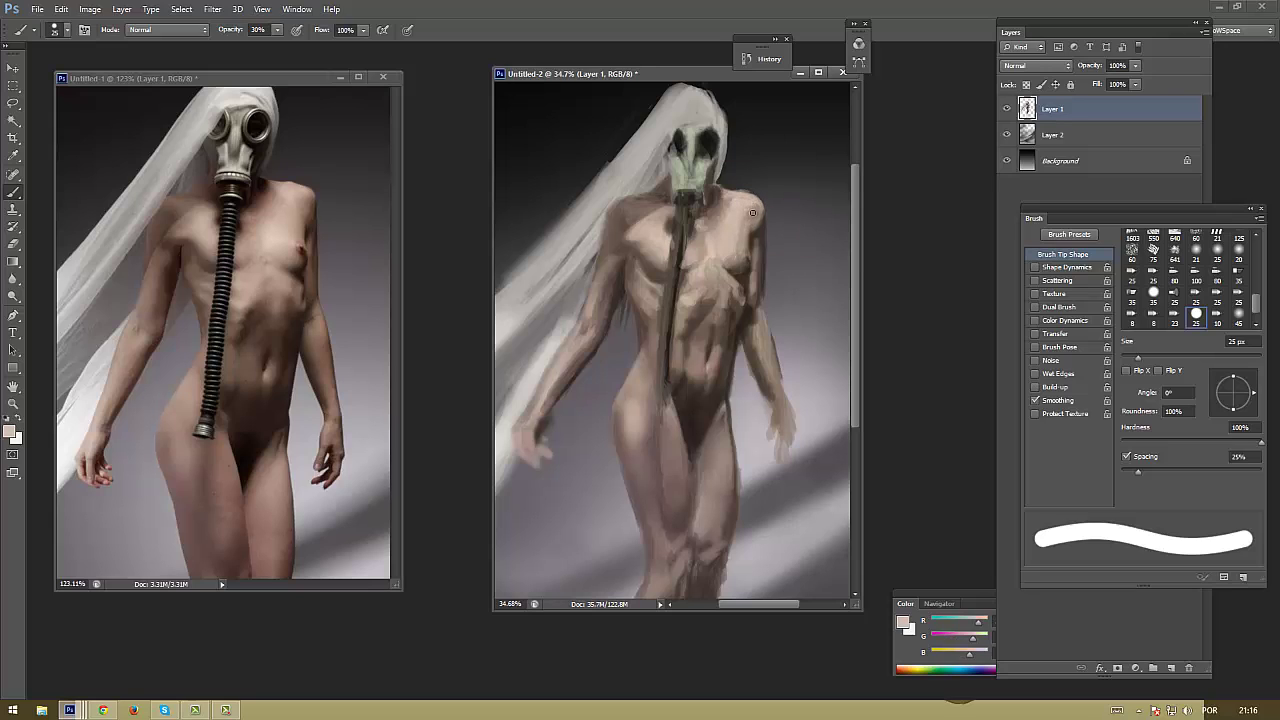
alt+click(741, 205)
alt+click(733, 204)
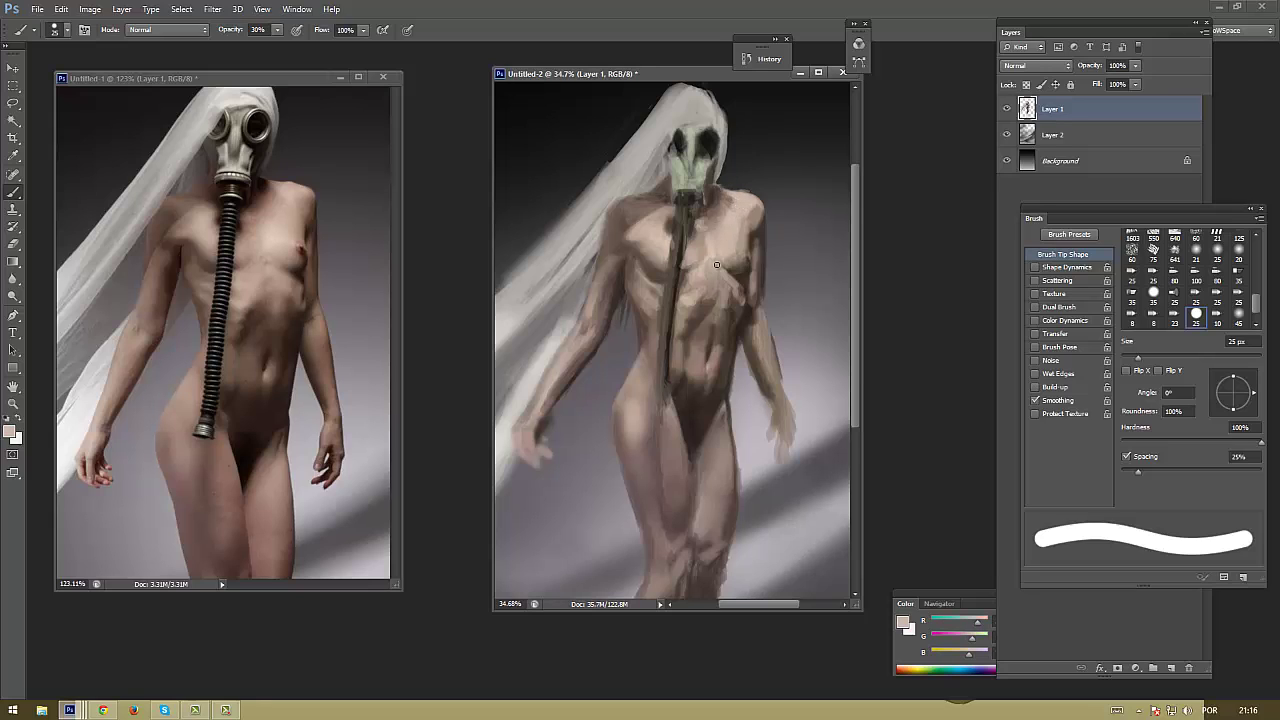
alt+click(728, 191)
alt+click(726, 203)
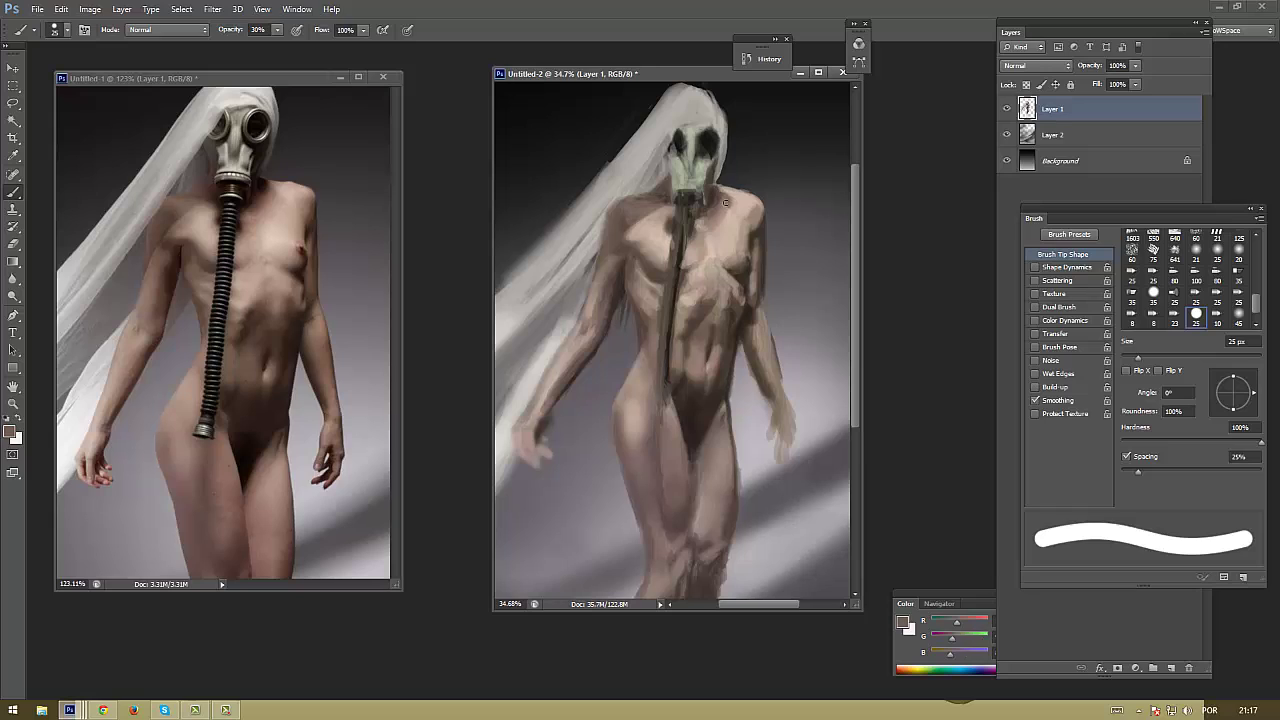
Sample tones down the torso toward the lower body
alt+click(728, 308)
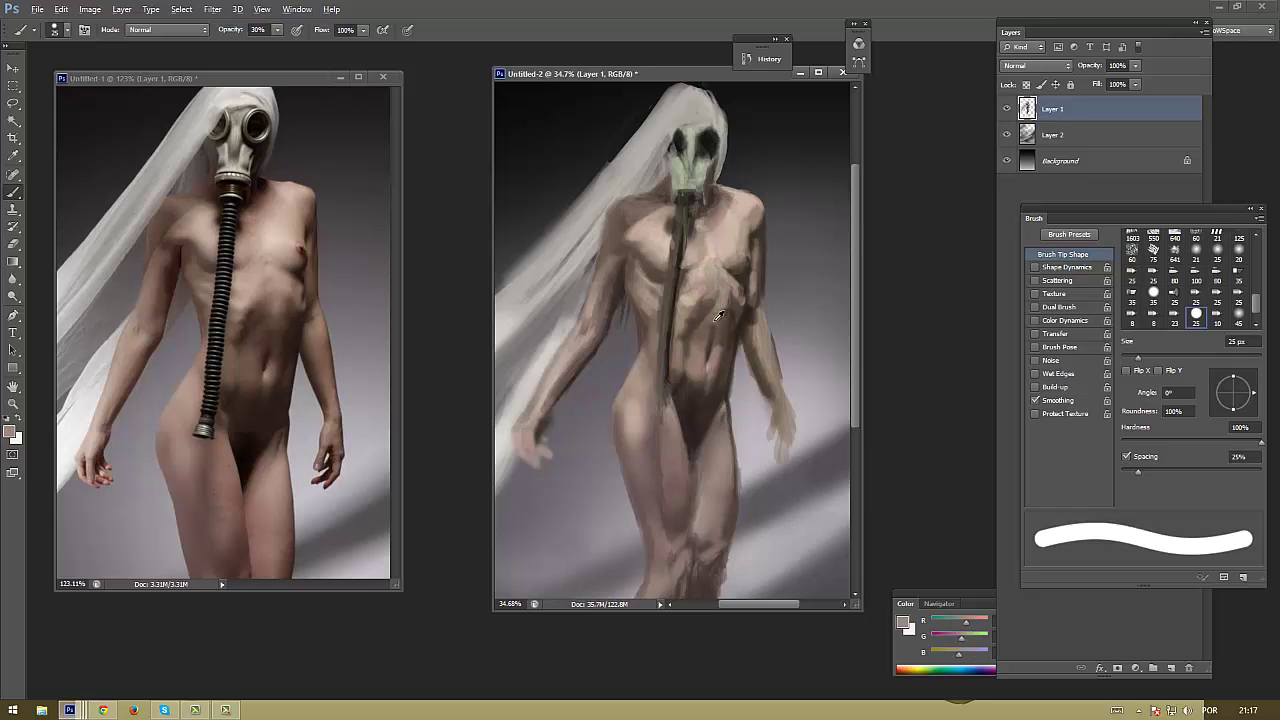
alt+click(720, 318)
alt+click(707, 350)
alt+click(691, 374)
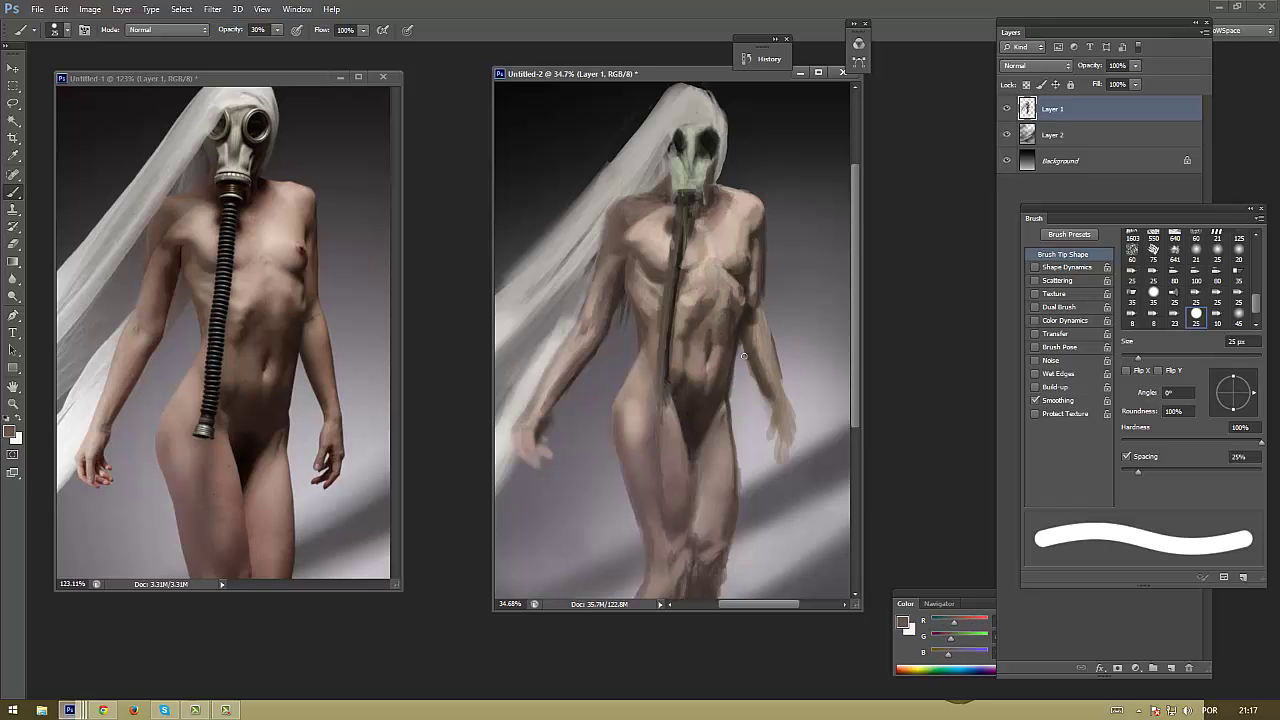
alt+click(721, 365)
alt+click(732, 449)
alt+click(702, 530)
Sample darker and lighter tones from the chest and arm
alt+click(665, 257)
alt+click(635, 321)
alt+click(629, 265)
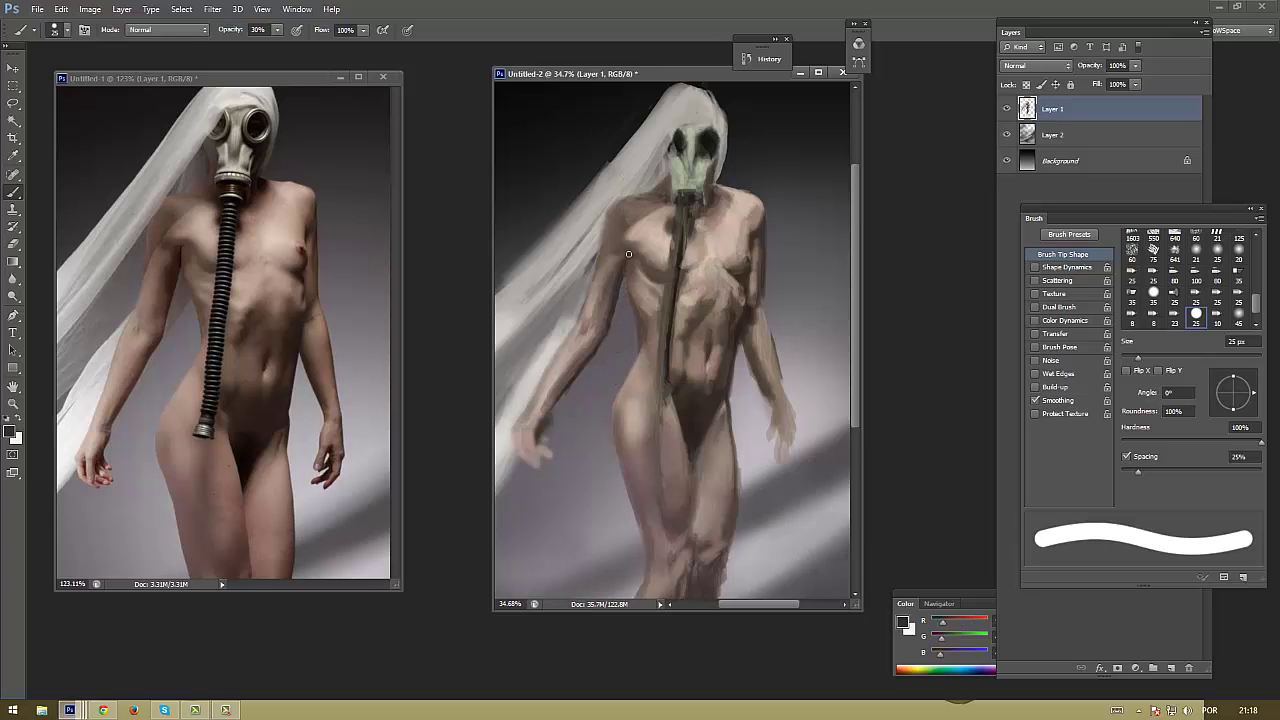
alt+click(644, 337)
alt+click(596, 275)
alt+click(608, 283)
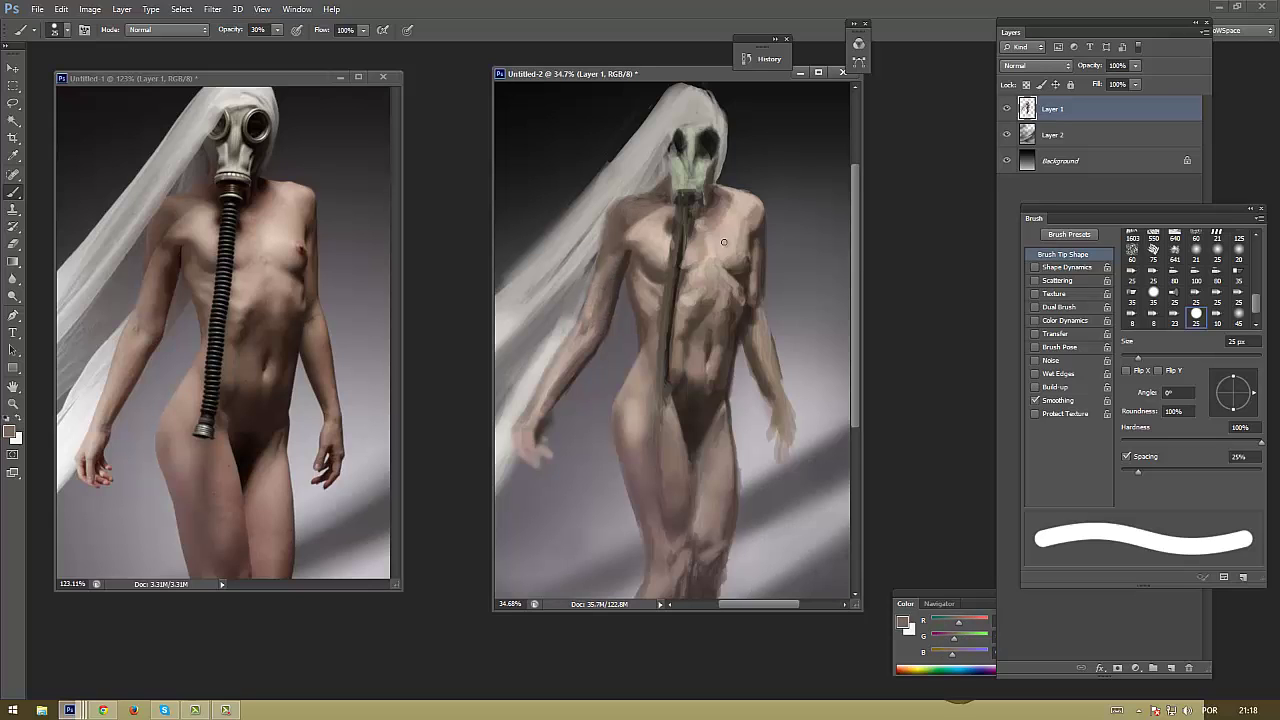
Sample pale skin, dark brown and grey-beige tones near the chest
alt+click(736, 212)
alt+click(740, 207)
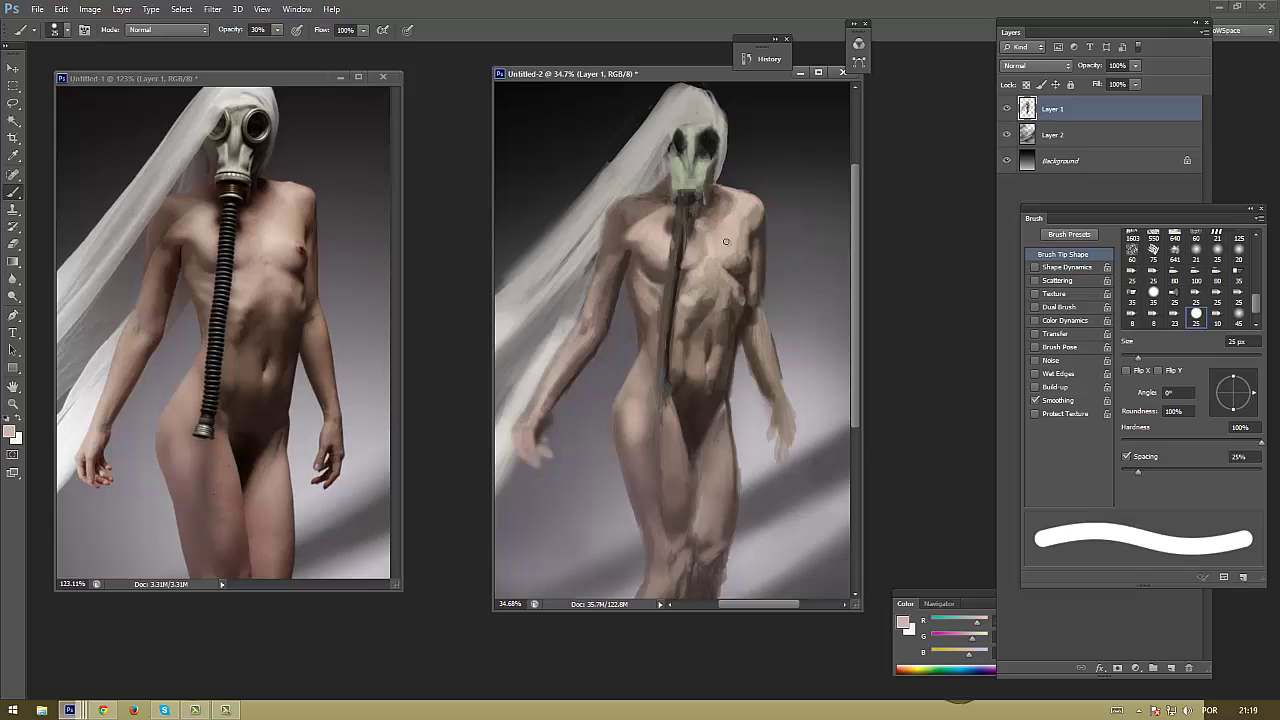
alt+click(760, 222)
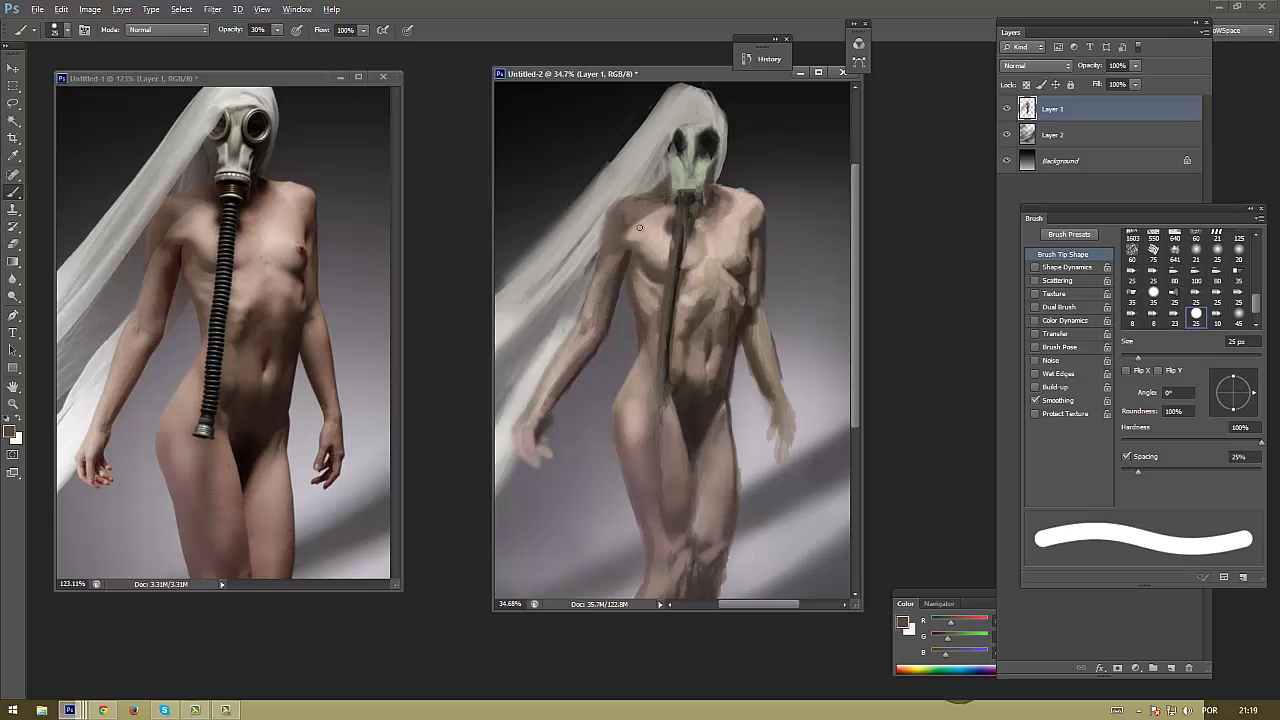
alt+click(750, 212)
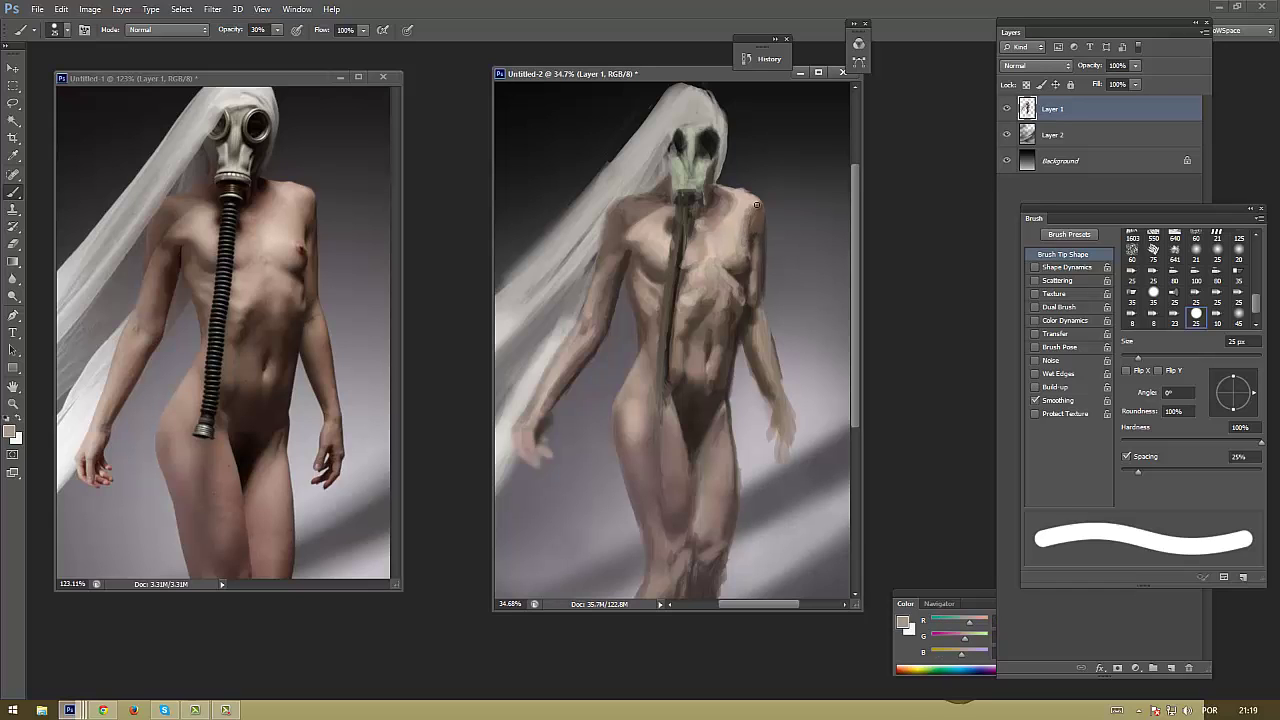
alt+click(751, 224)
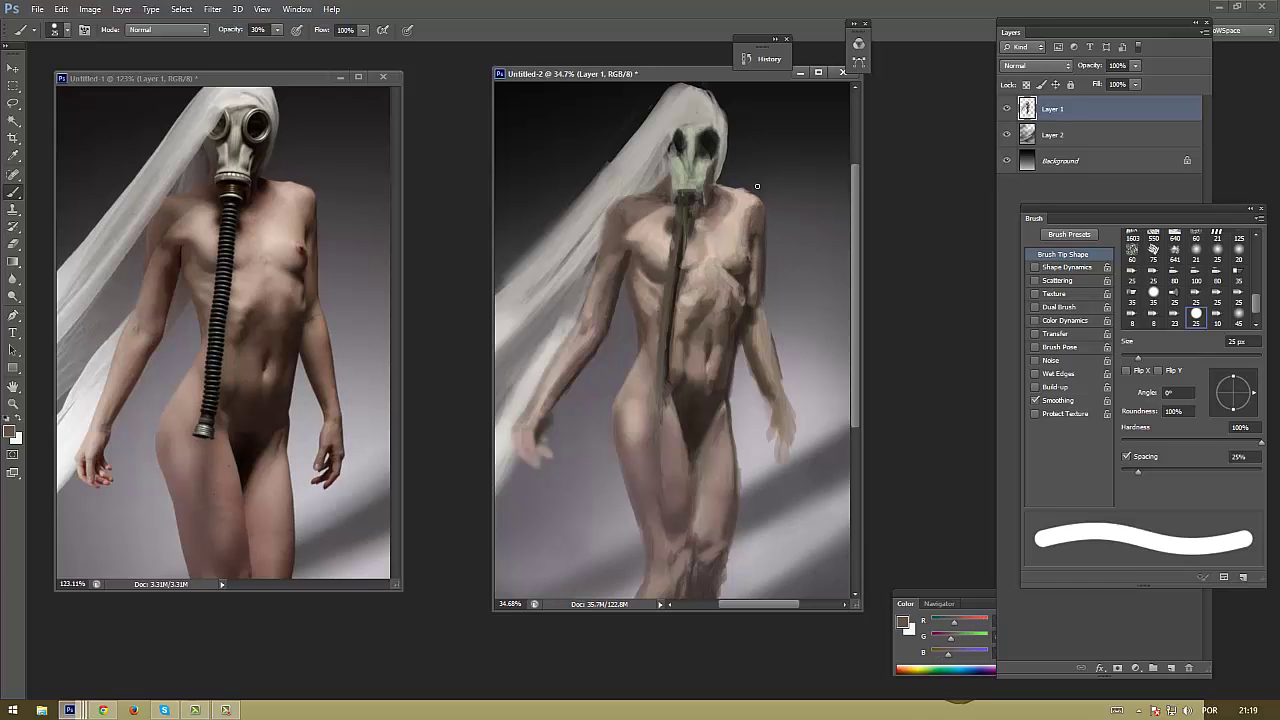
Paint light grey-green and near-black strokes over the mask's eye area to define the eyepieces
alt+click(716, 148)
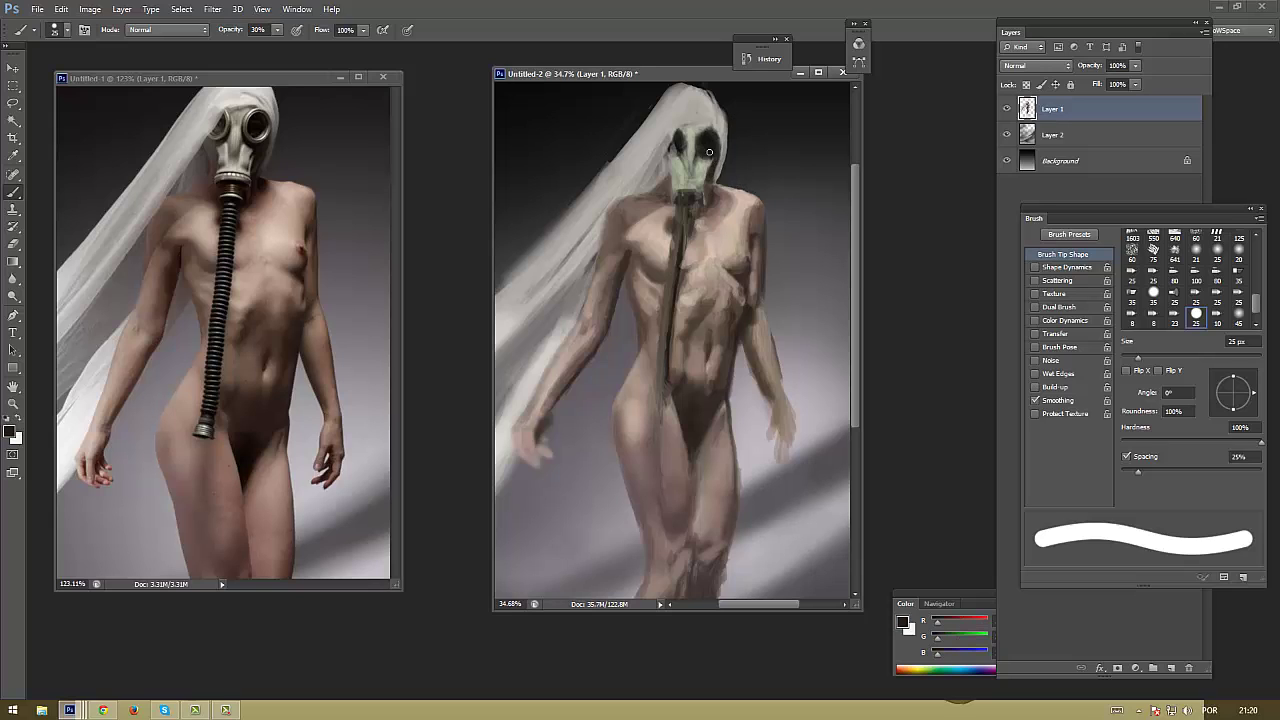
alt+click(709, 152)
mouse_move(698, 130)
mouse_down()
mouse_move(720, 150)
mouse_move(708, 162)
mouse_move(667, 158)
mouse_move(713, 141)
mouse_move(668, 152)
mouse_move(703, 153)
mouse_move(684, 181)
mouse_move(682, 160)
mouse_up()
alt+click(698, 157)
alt+click(710, 132)
alt+click(697, 151)
alt+click(686, 158)
Add further light and dark strokes on the mask, with dark marks along its right edge
alt+click(684, 181)
alt+click(703, 181)
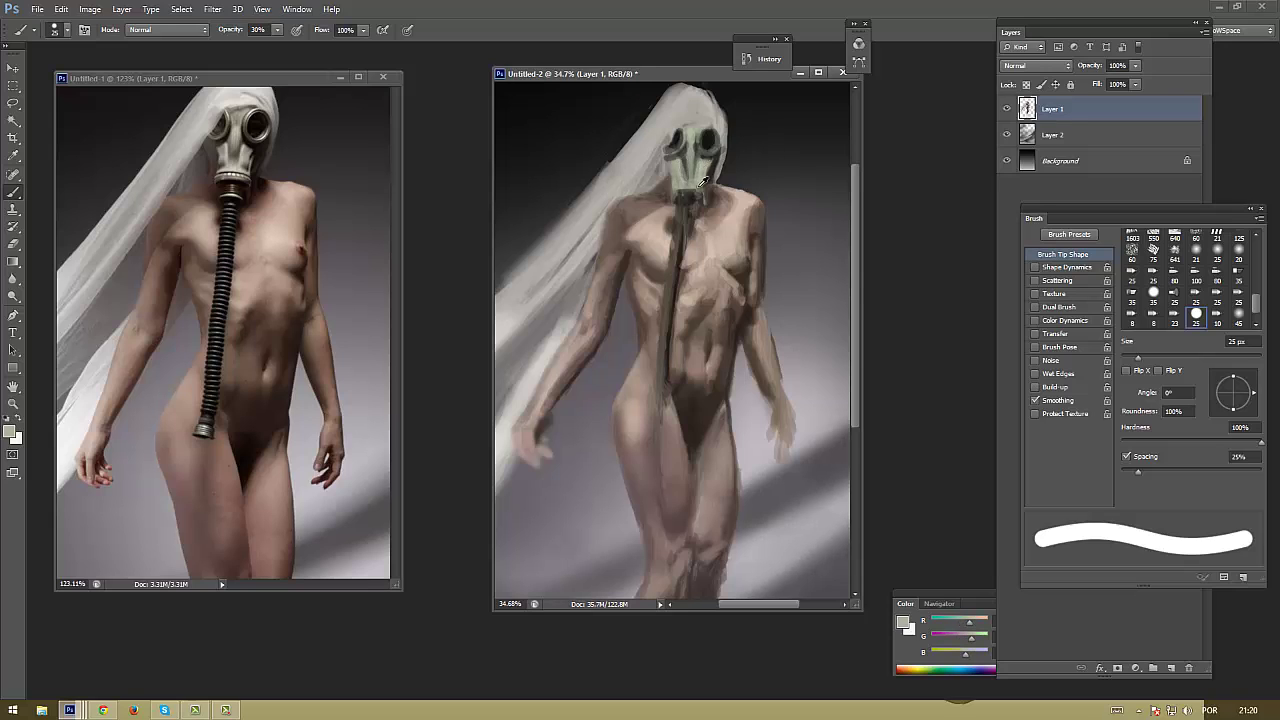
alt+click(685, 170)
alt+click(705, 157)
alt+click(708, 152)
drag(711, 160, 707, 173)
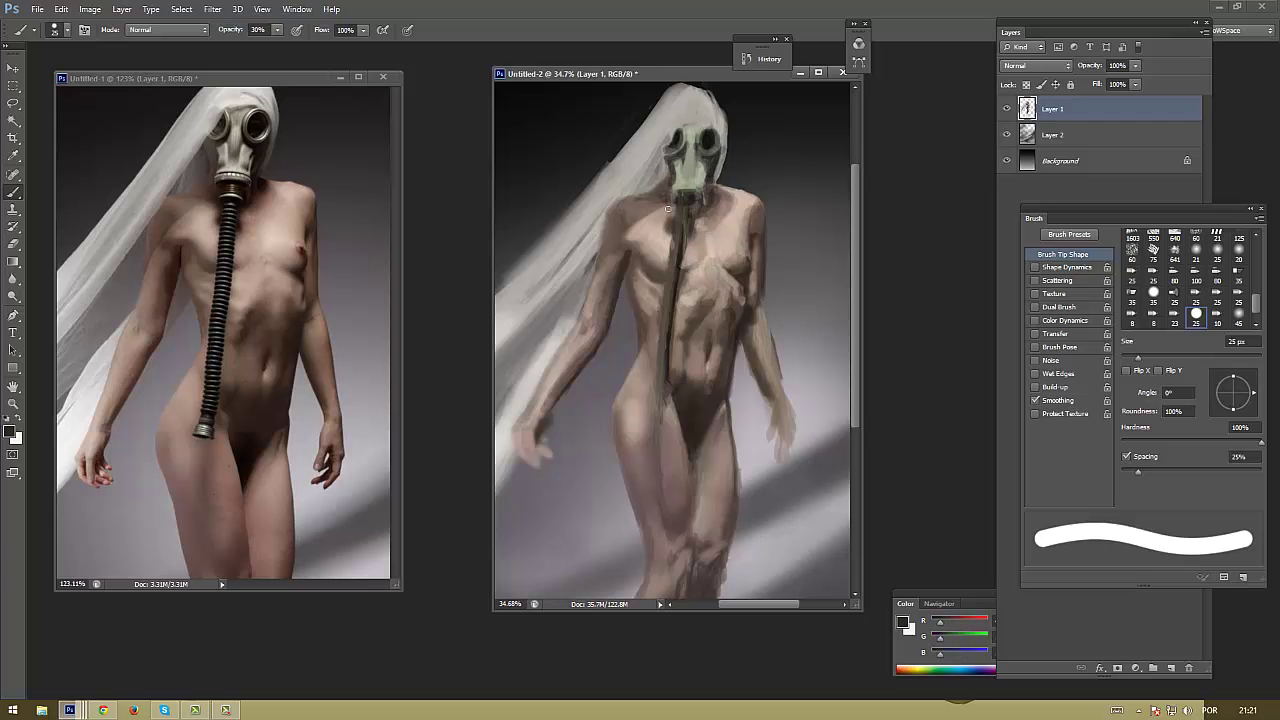
Resize the brush from 7 px to 30 px and rework the mask with sampled light grey and darker tones
key(bracketleft)
key(bracketleft)
key(bracketleft)
key(bracketleft)
key(bracketleft)
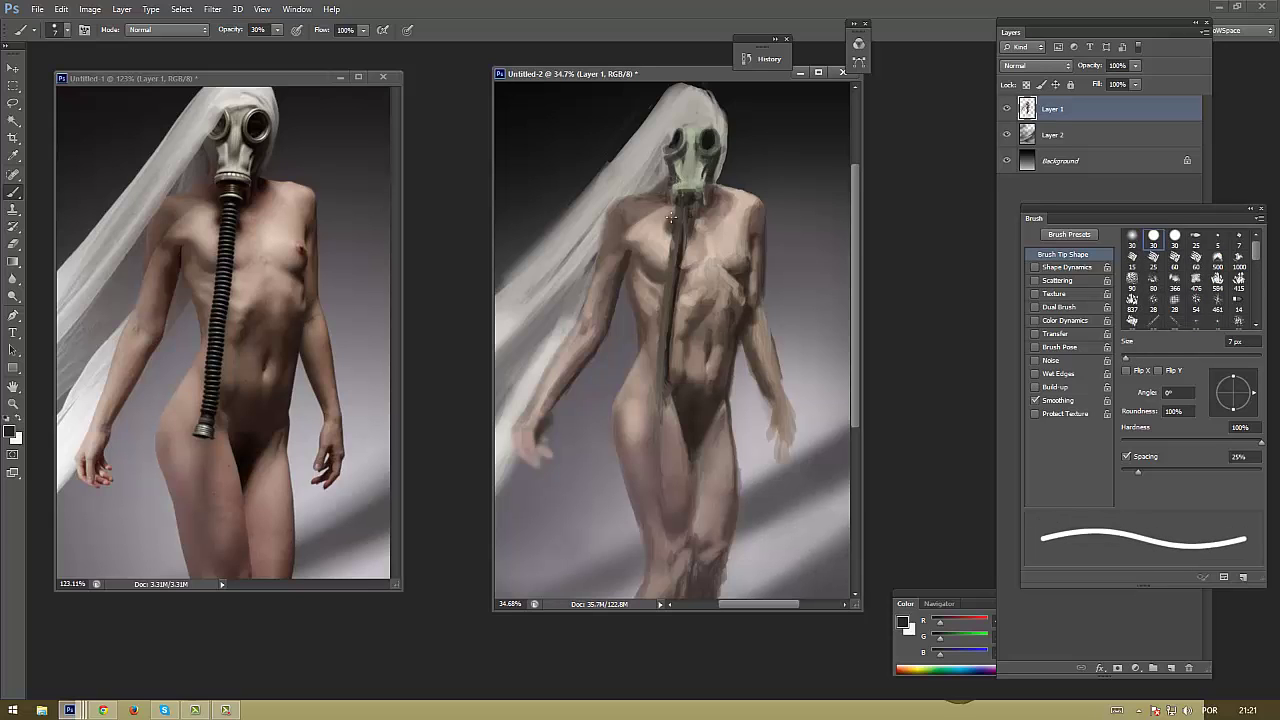
key(bracketright)
key(bracketright)
key(bracketright)
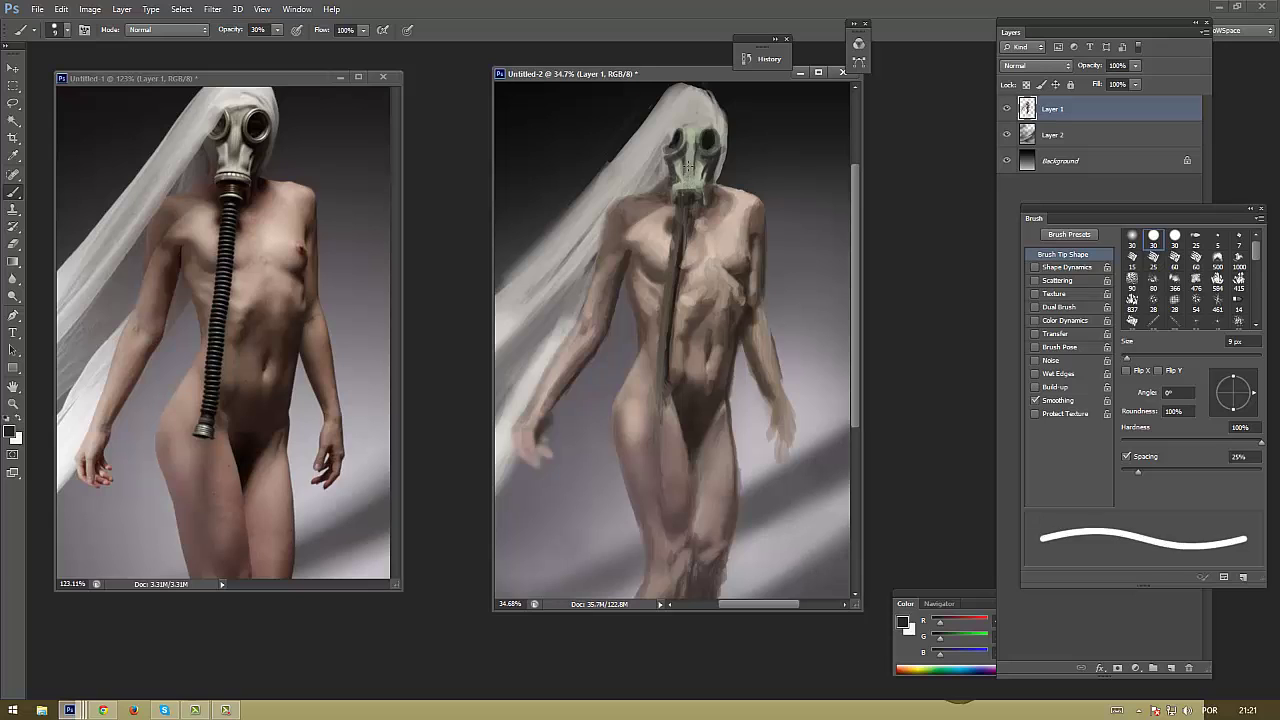
key(bracketright)
key(bracketright)
key(bracketright)
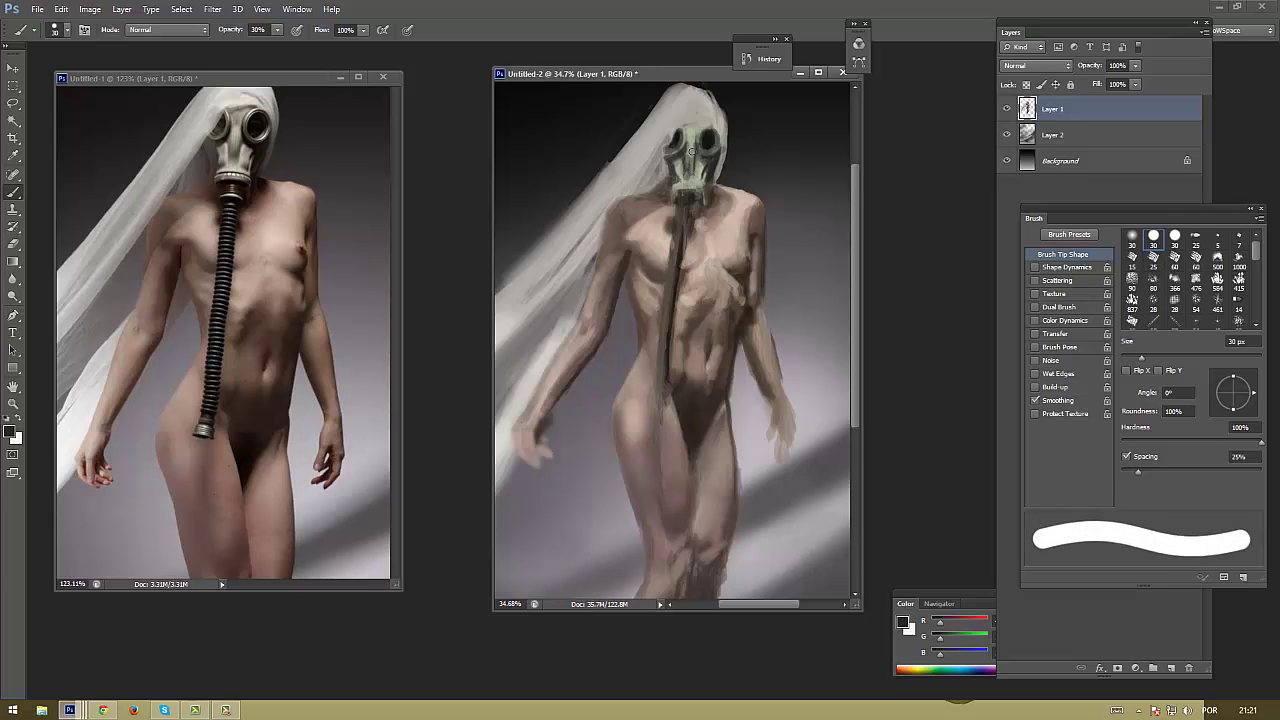
alt+click(689, 152)
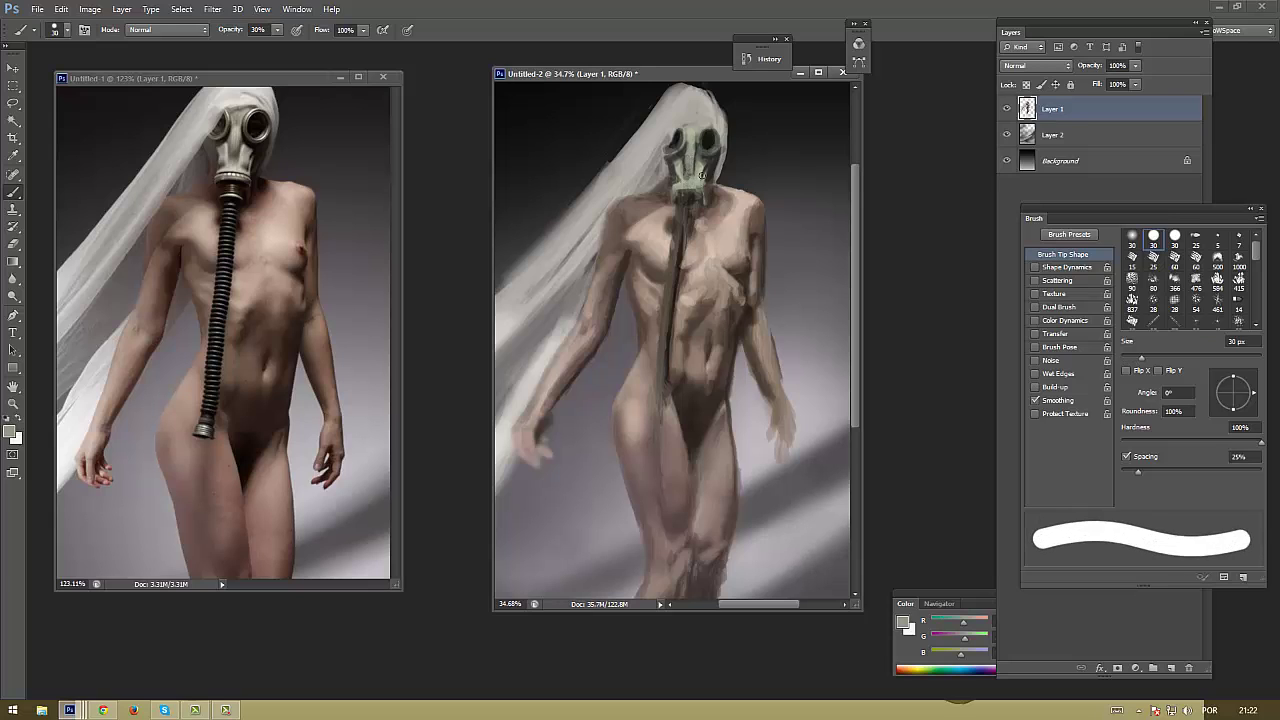
alt+click(695, 161)
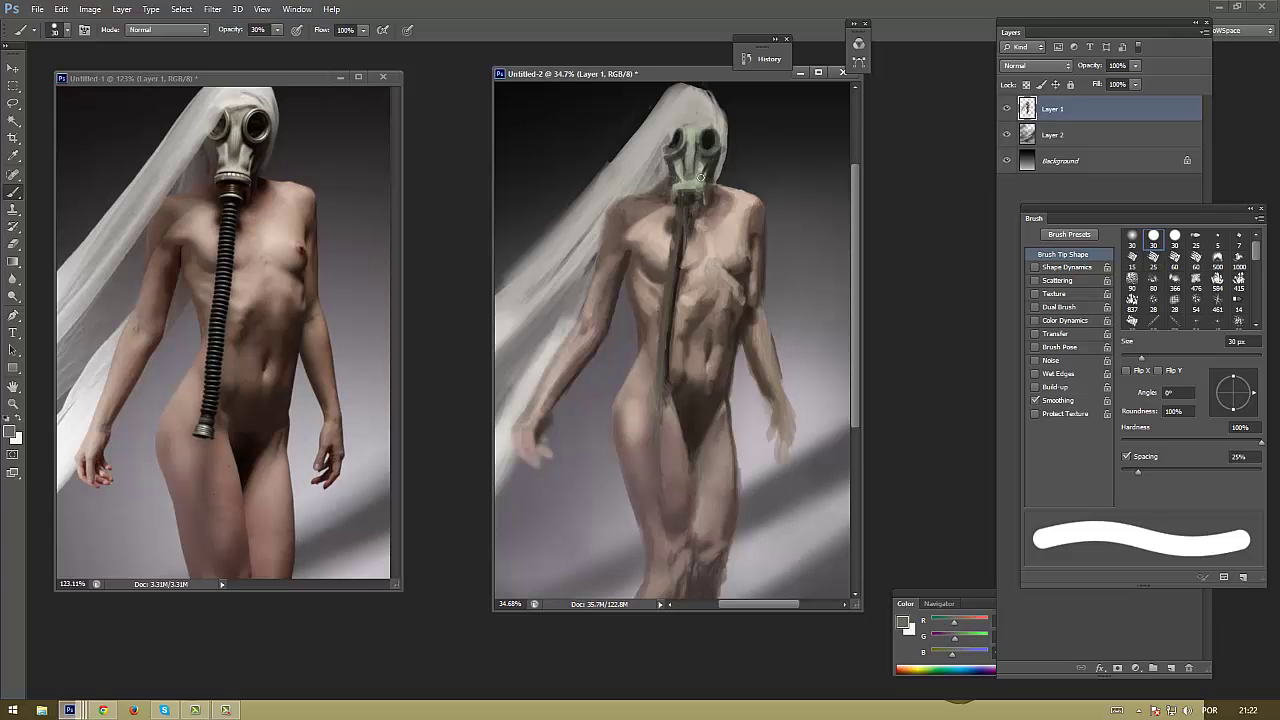
alt+click(688, 194)
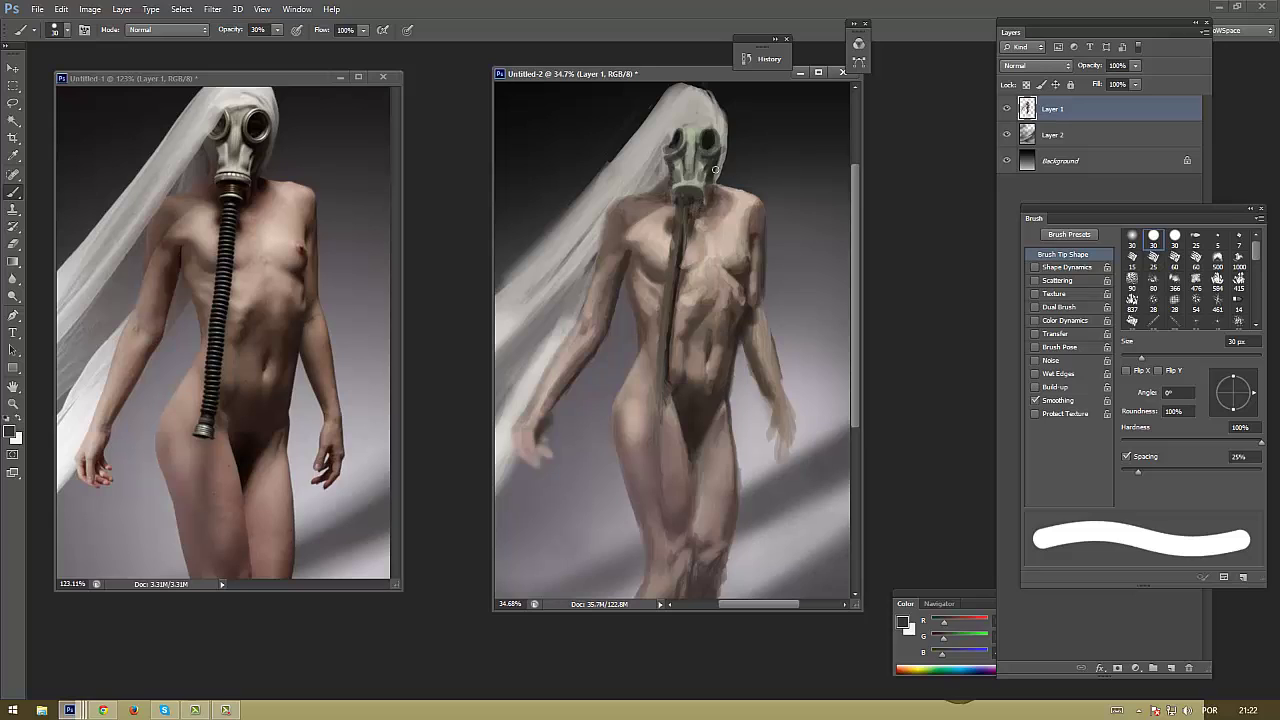
alt+click(719, 165)
alt+click(712, 145)
Pick a lighter foreground colour and paint dark marks on the mask top with a 15 px brush
click(11, 431)
click(371, 586)
click(670, 484)
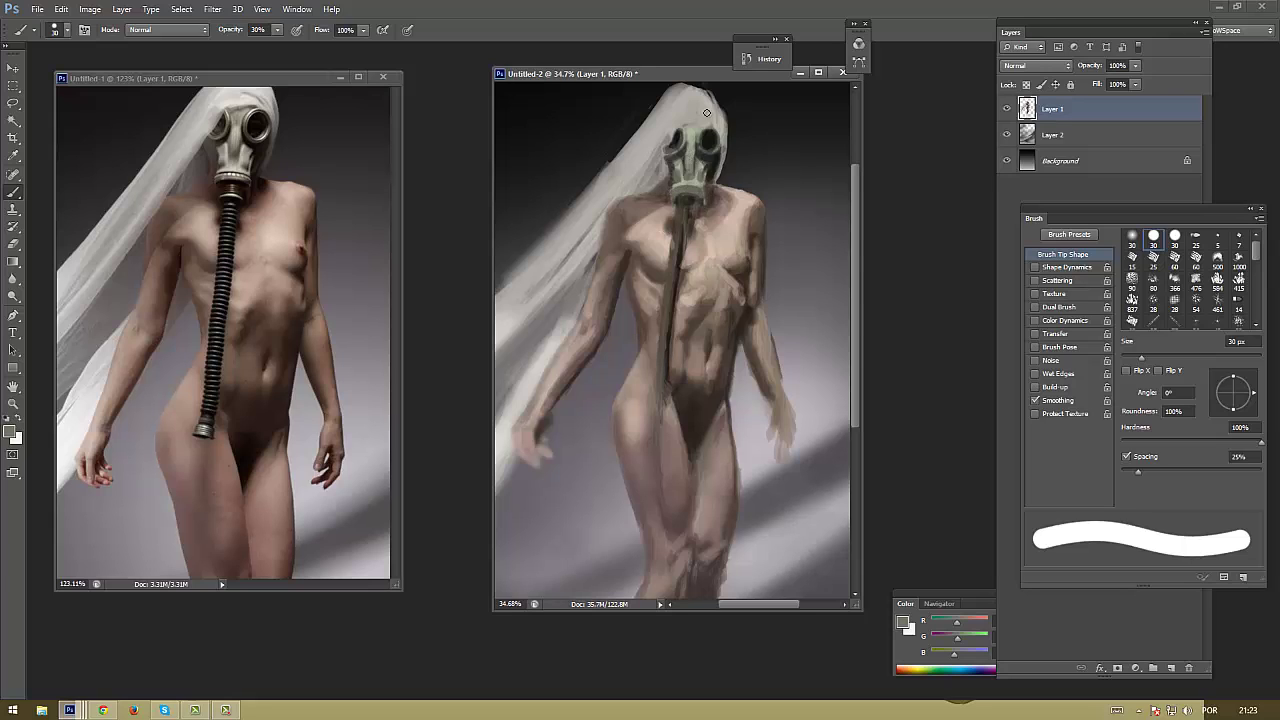
alt+click(693, 139)
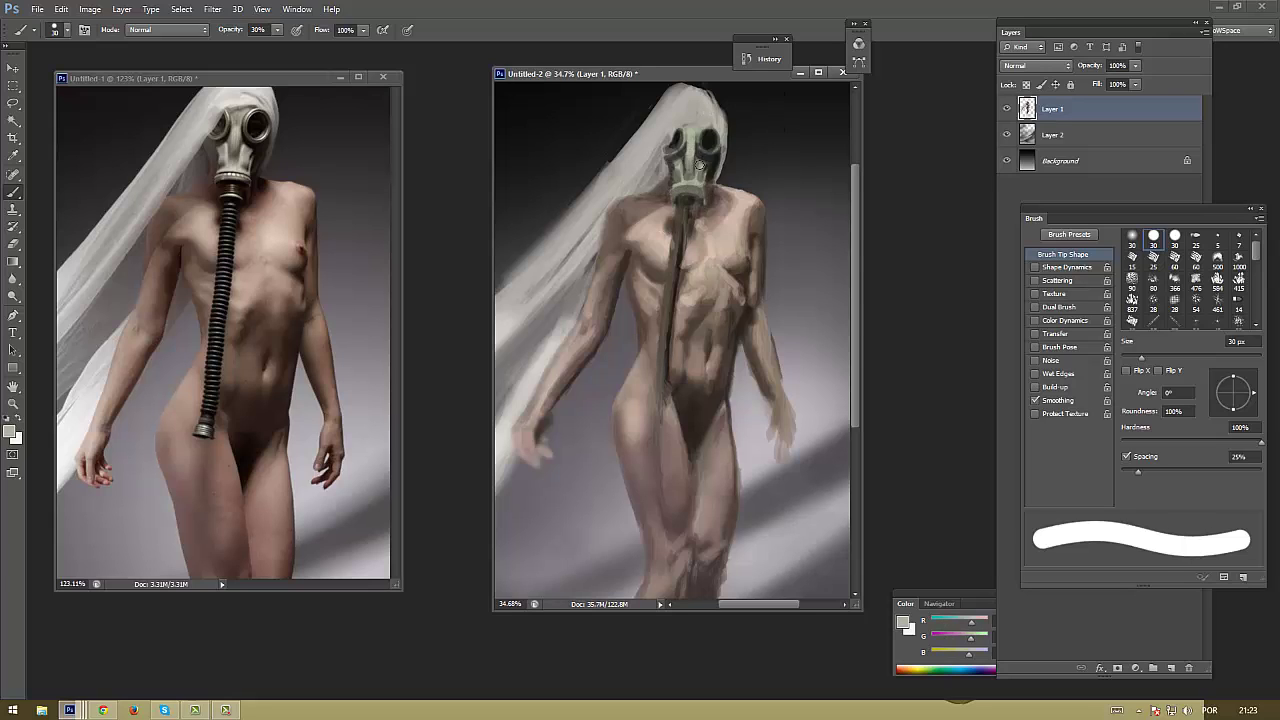
key(bracketleft)
key(bracketleft)
key(bracketleft)
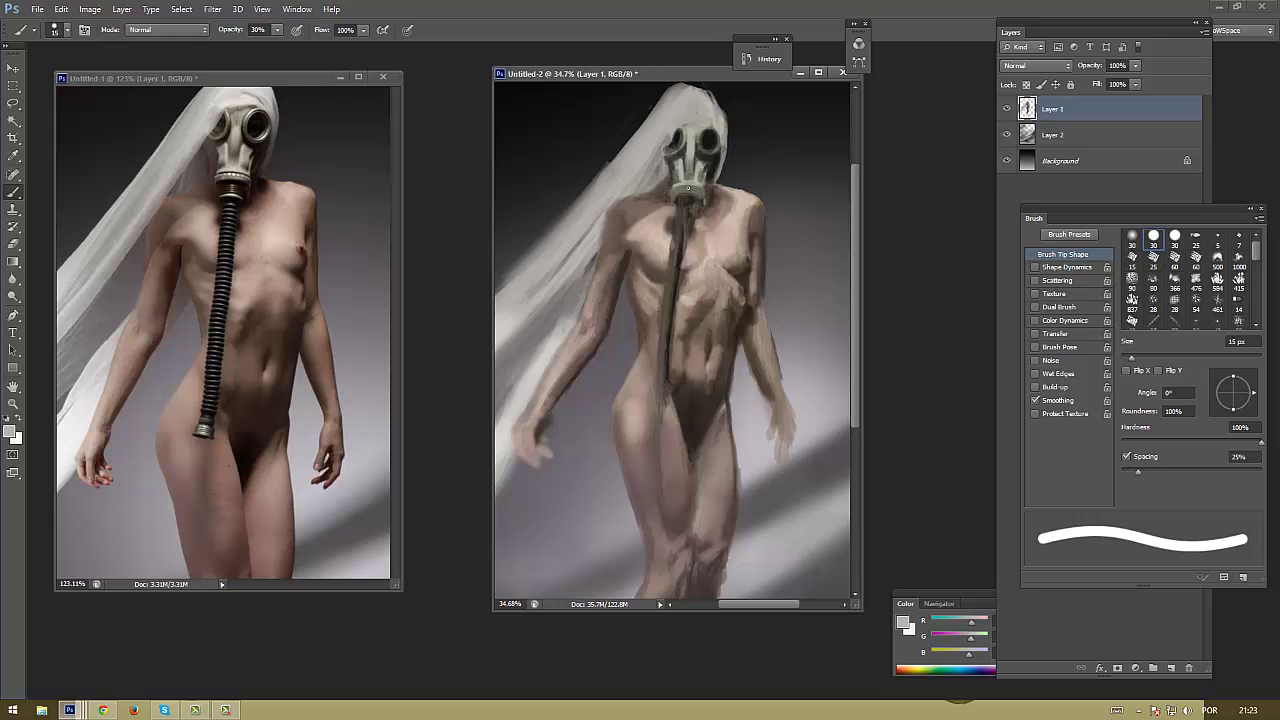
alt+click(705, 135)
drag(686, 126, 708, 124)
Touch up the neck with sampled greys, then sample skin tones from the chest at 30 px
alt+click(707, 125)
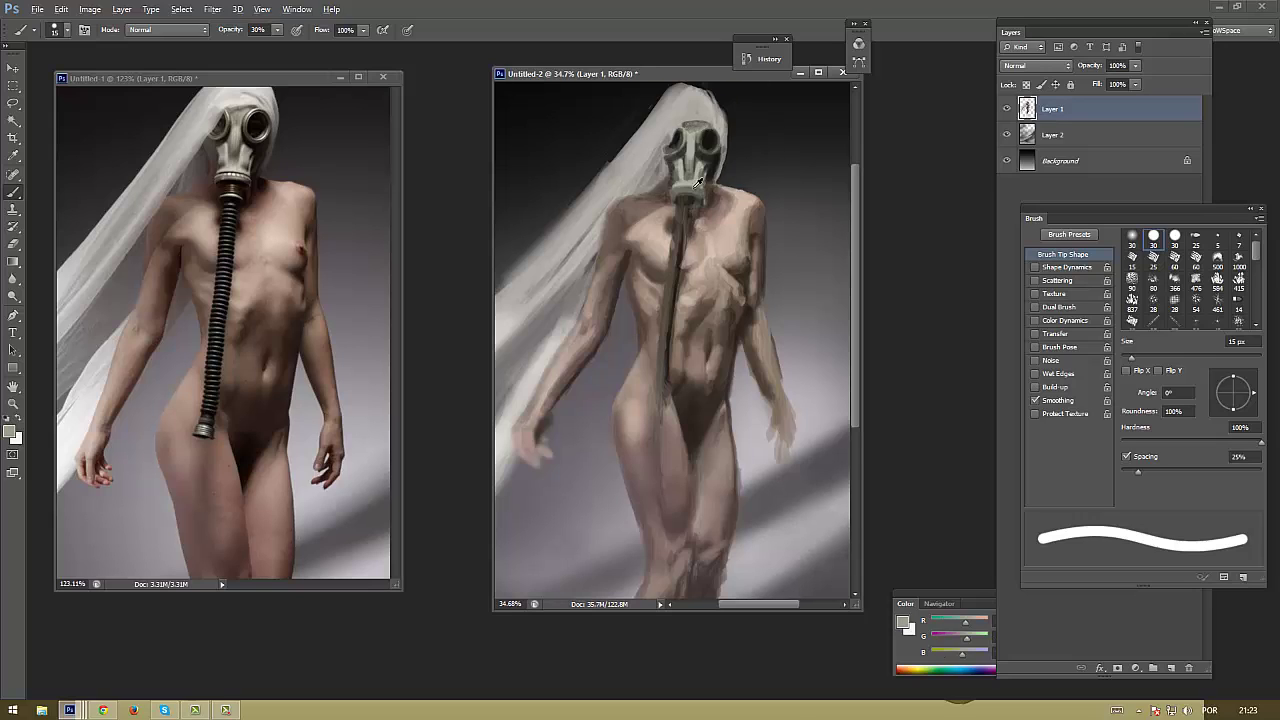
alt+click(698, 180)
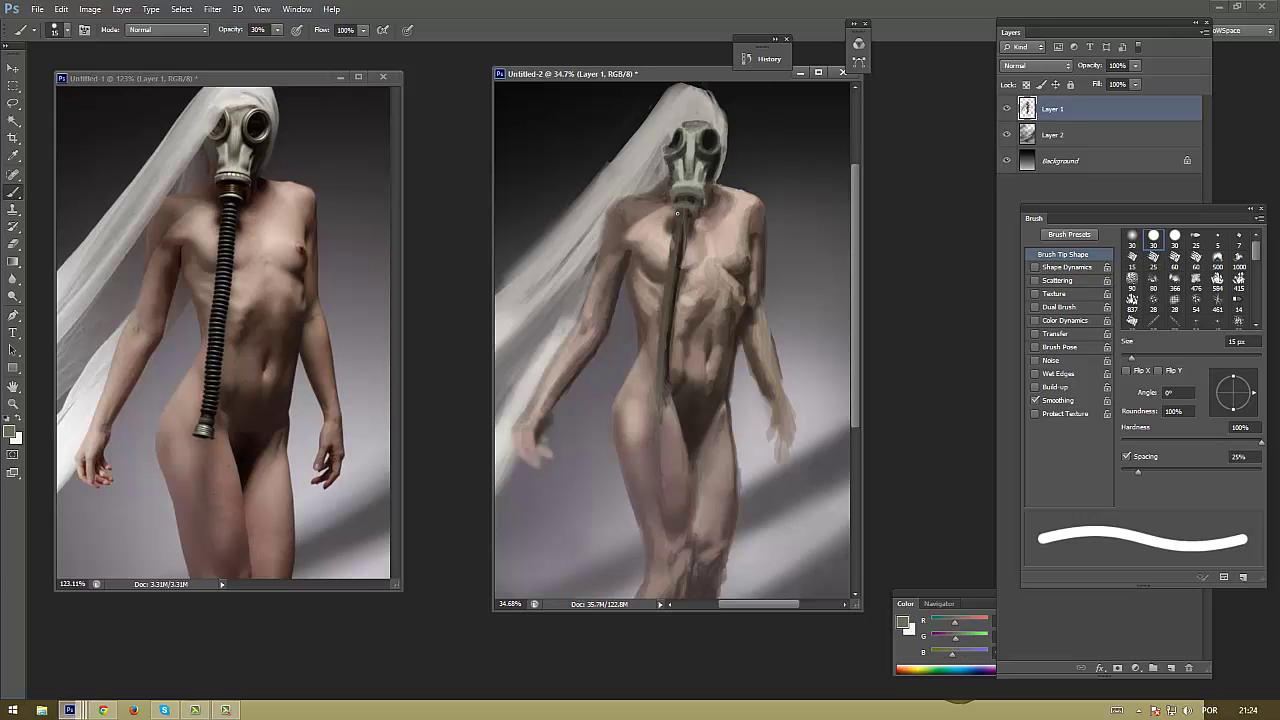
alt+click(686, 197)
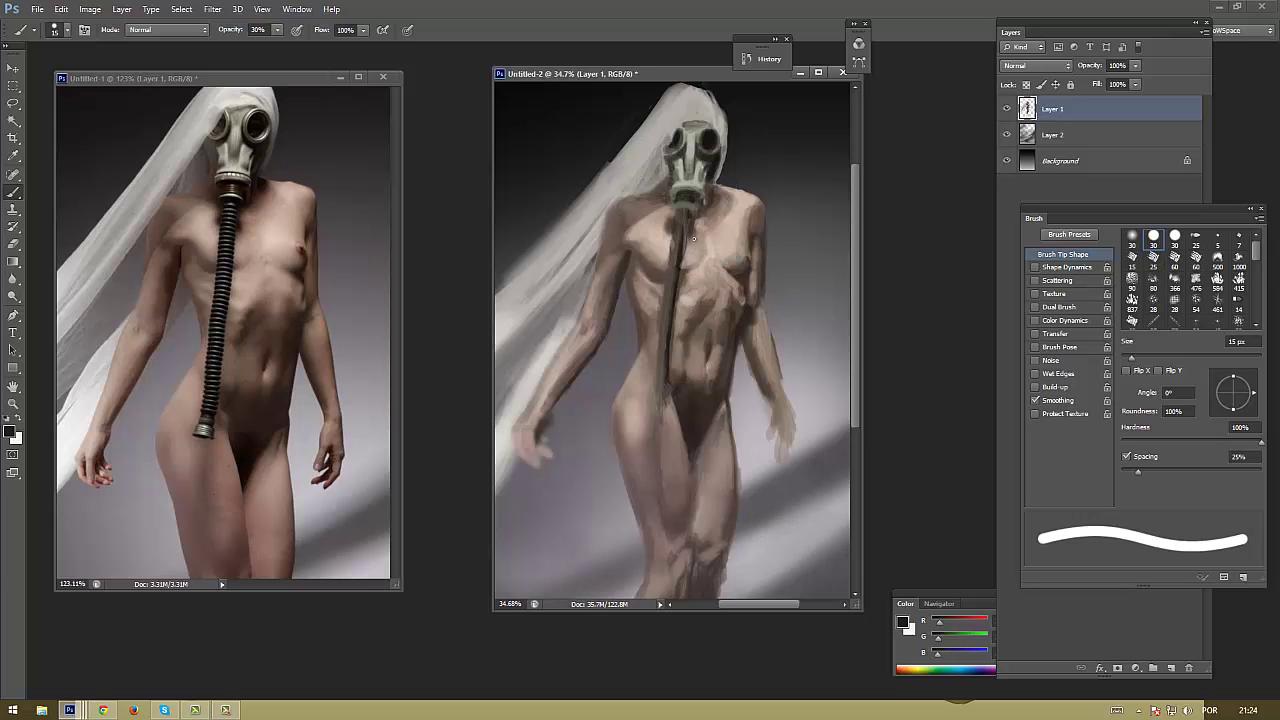
alt+click(732, 261)
key(bracketright)
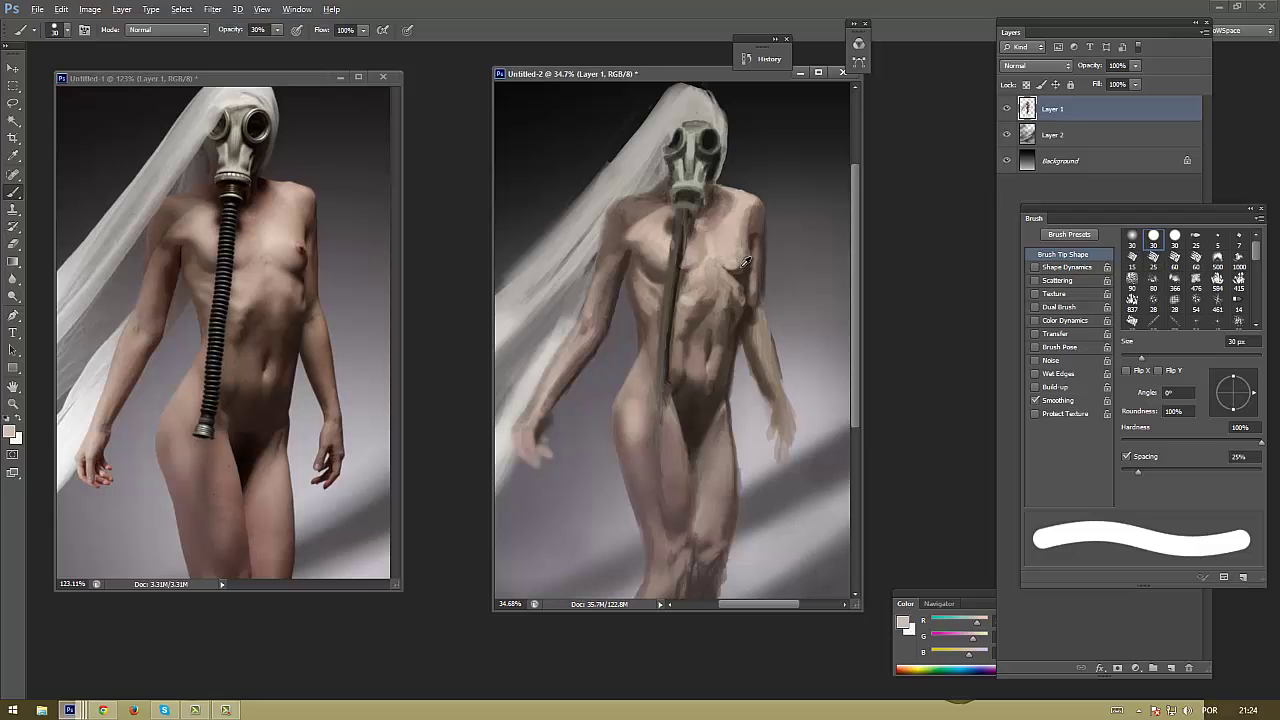
alt+click(743, 262)
alt+click(741, 258)
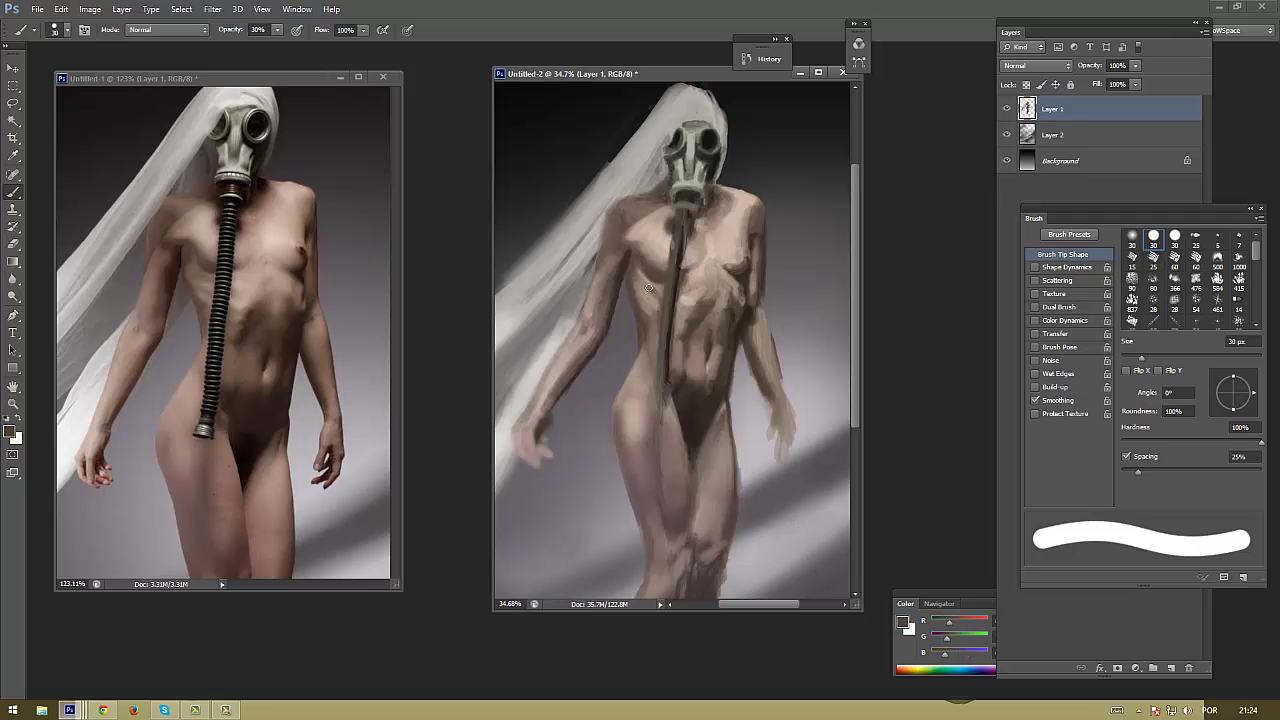
Choose a darker, more neutral pink-red foreground colour and set the brush to 60 px
click(11, 431)
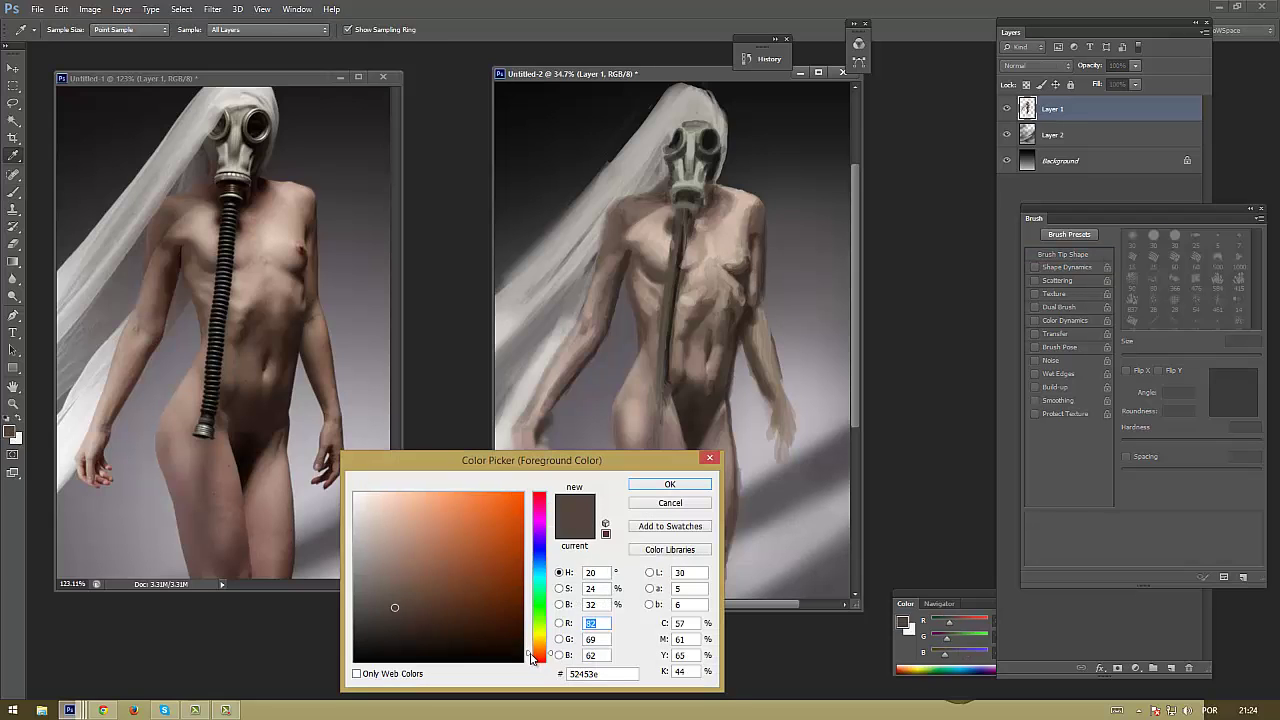
mouse_move(538, 652)
mouse_down()
mouse_move(529, 502)
mouse_move(535, 655)
mouse_up()
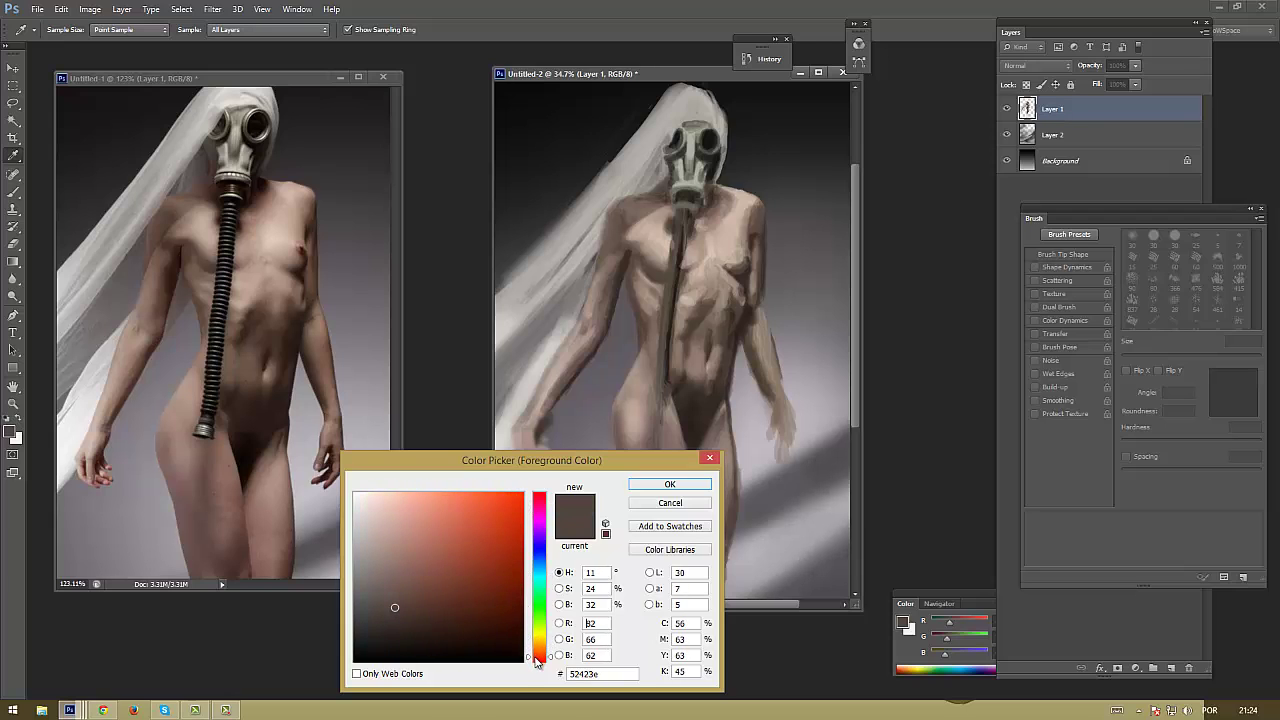
click(408, 591)
click(669, 484)
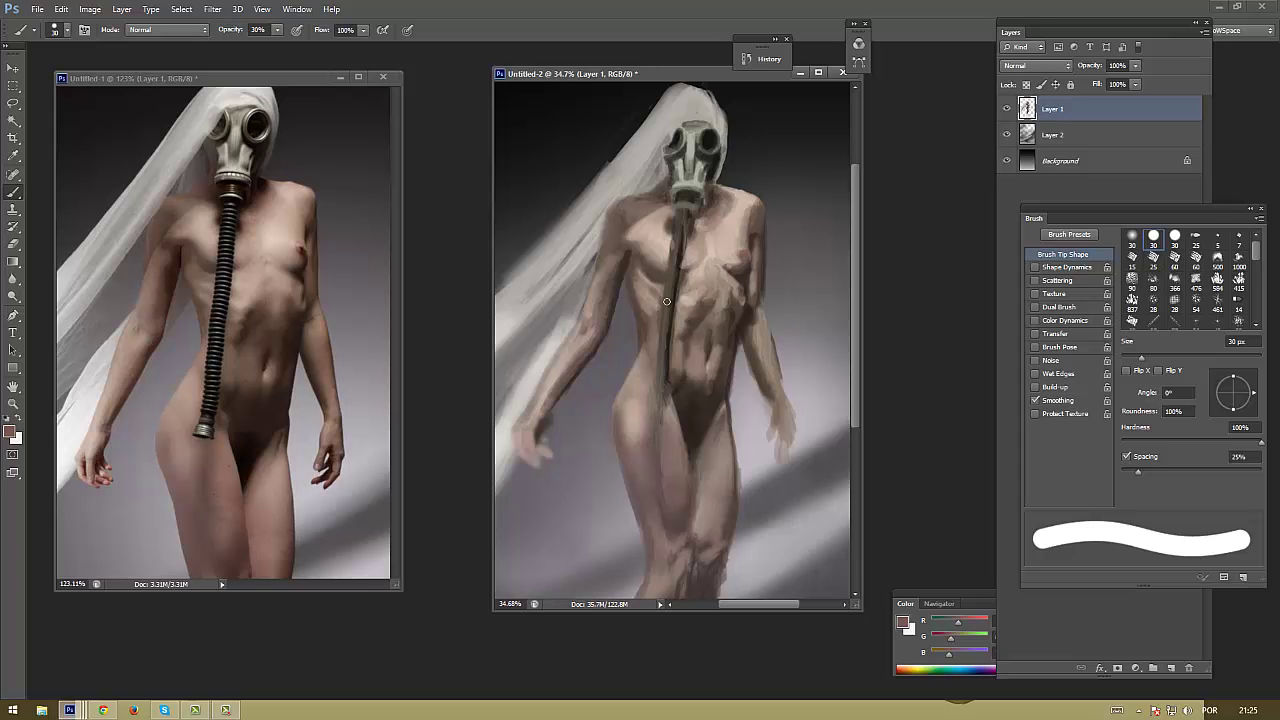
key(])
key(])
key(])
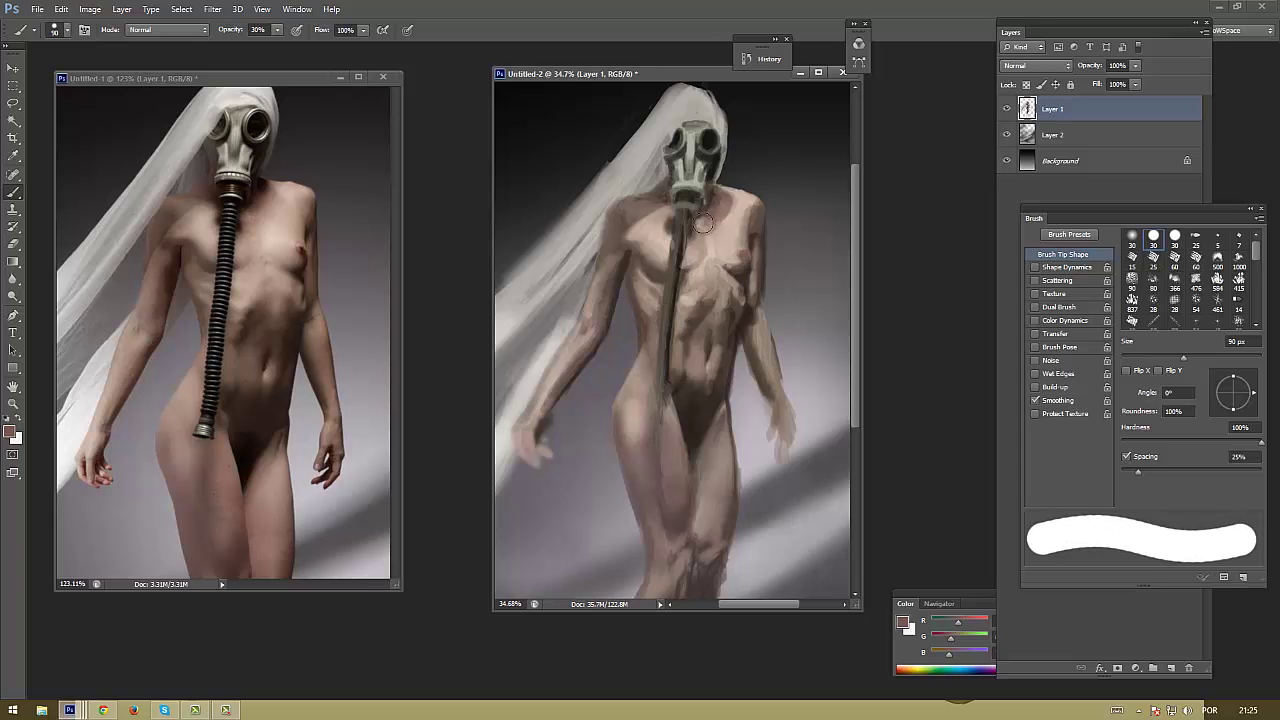
key(bracketleft)
key(bracketleft)
key(bracketleft)
Sample skin tones near the right shoulder and pick a darker foreground shade
alt+click(617, 260)
alt+click(633, 221)
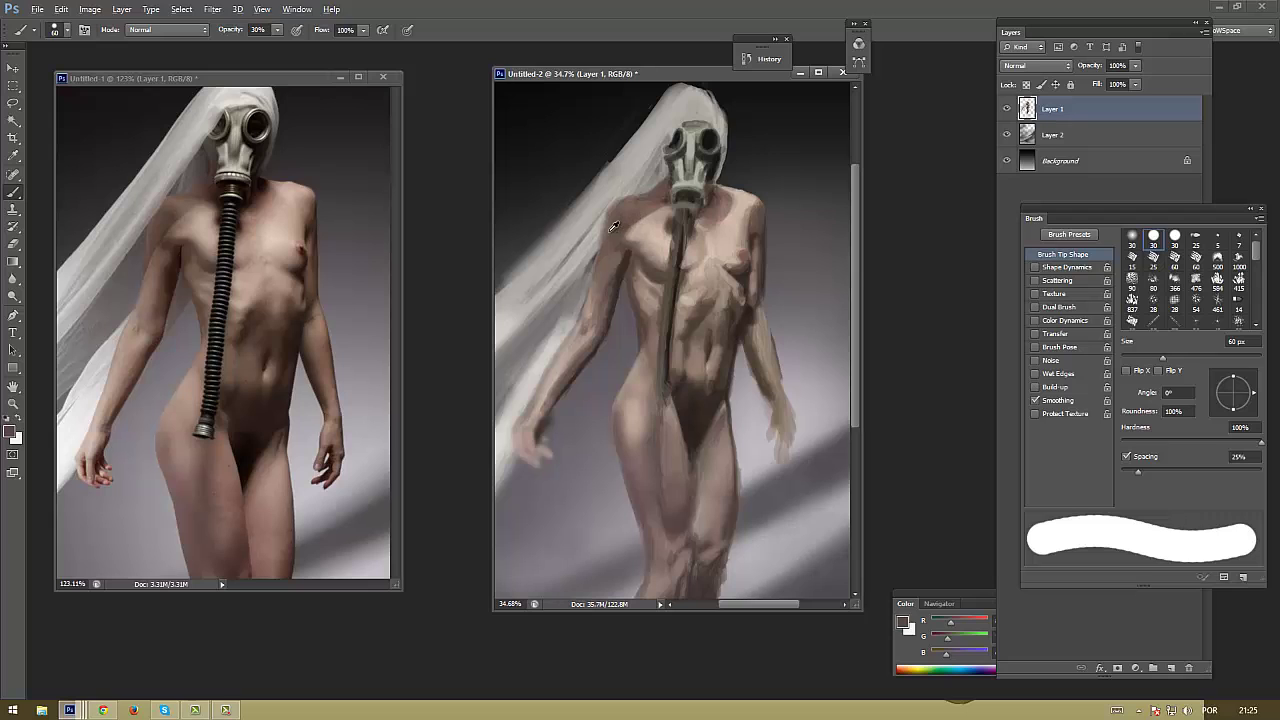
alt+click(621, 227)
click(10, 432)
click(420, 608)
click(670, 484)
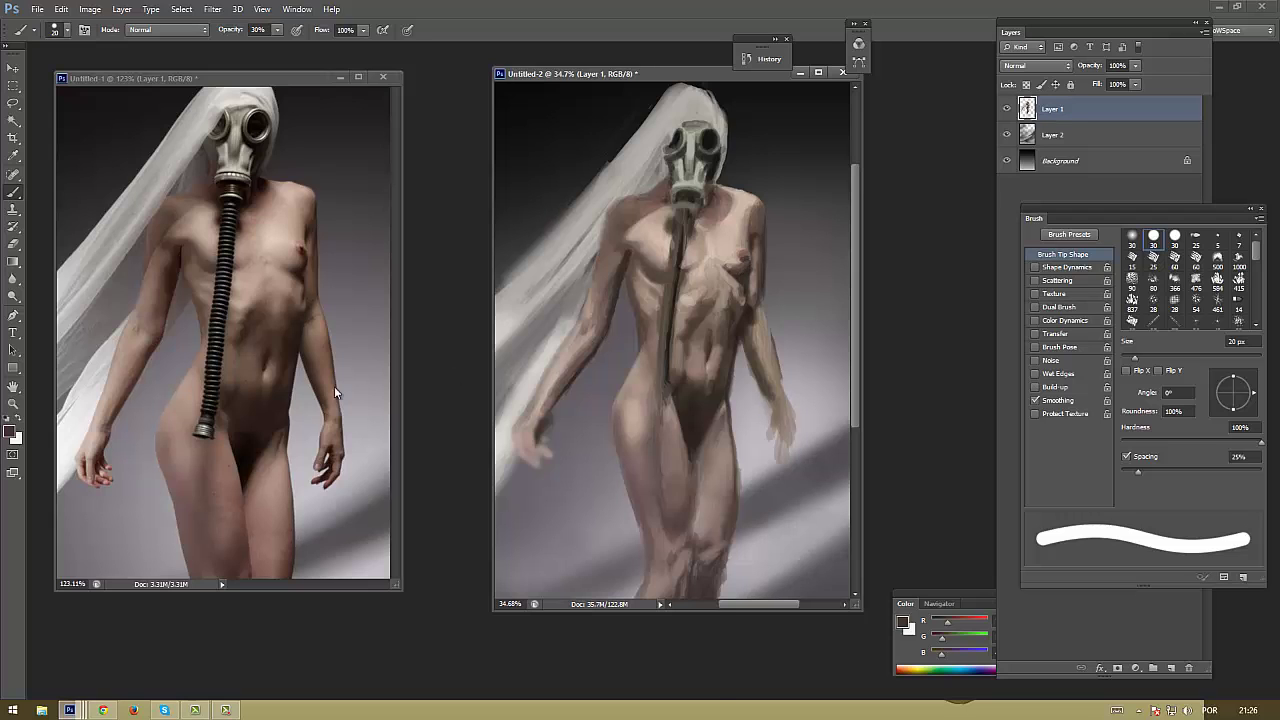
Pick lighter pinkish skin tones and dab them onto the chest
click(10, 432)
click(420, 540)
click(670, 486)
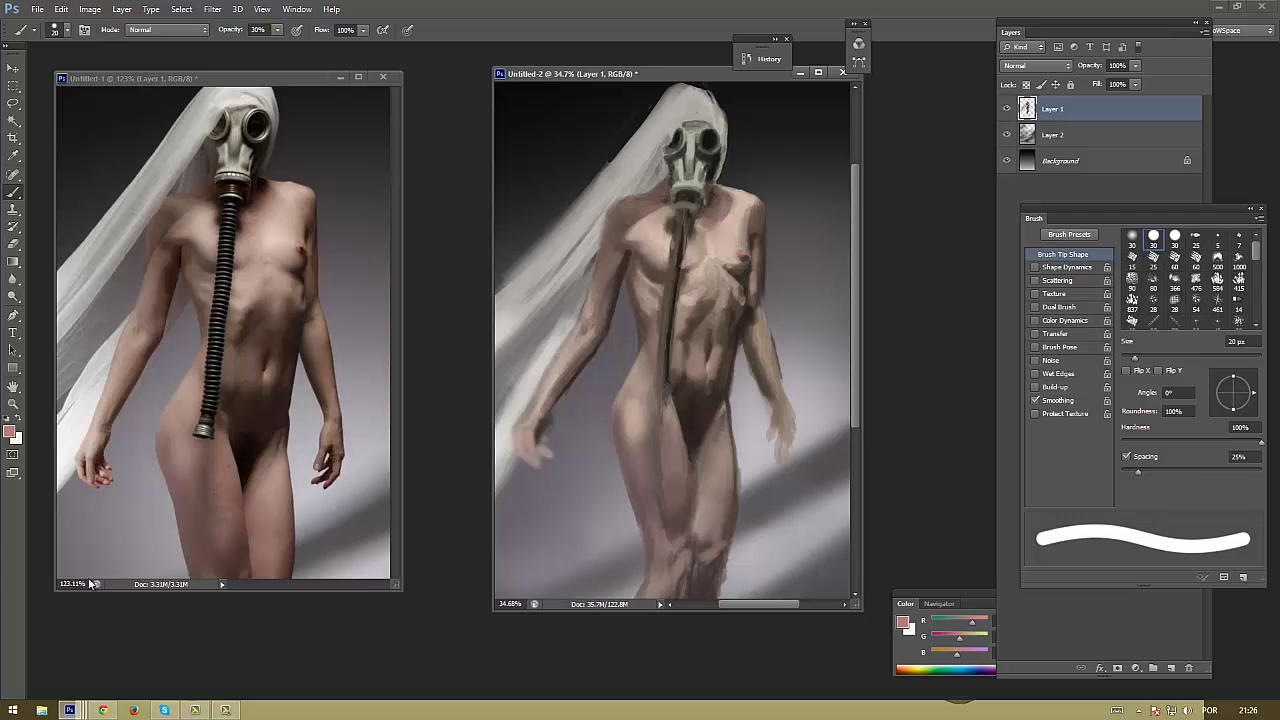
click(10, 432)
click(400, 512)
click(670, 486)
click(744, 258)
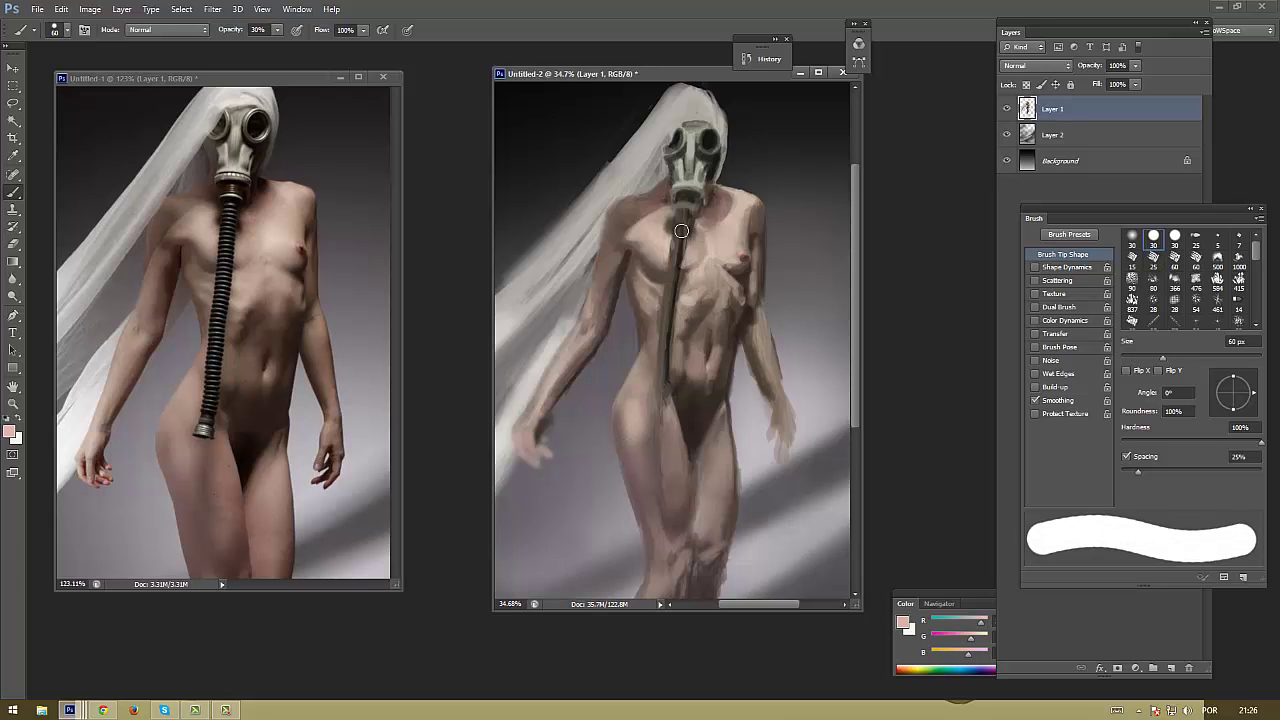
Sample brown and pink tones from the figure, returning from a 25 px brush to the 40 px brush
key(shift+period)
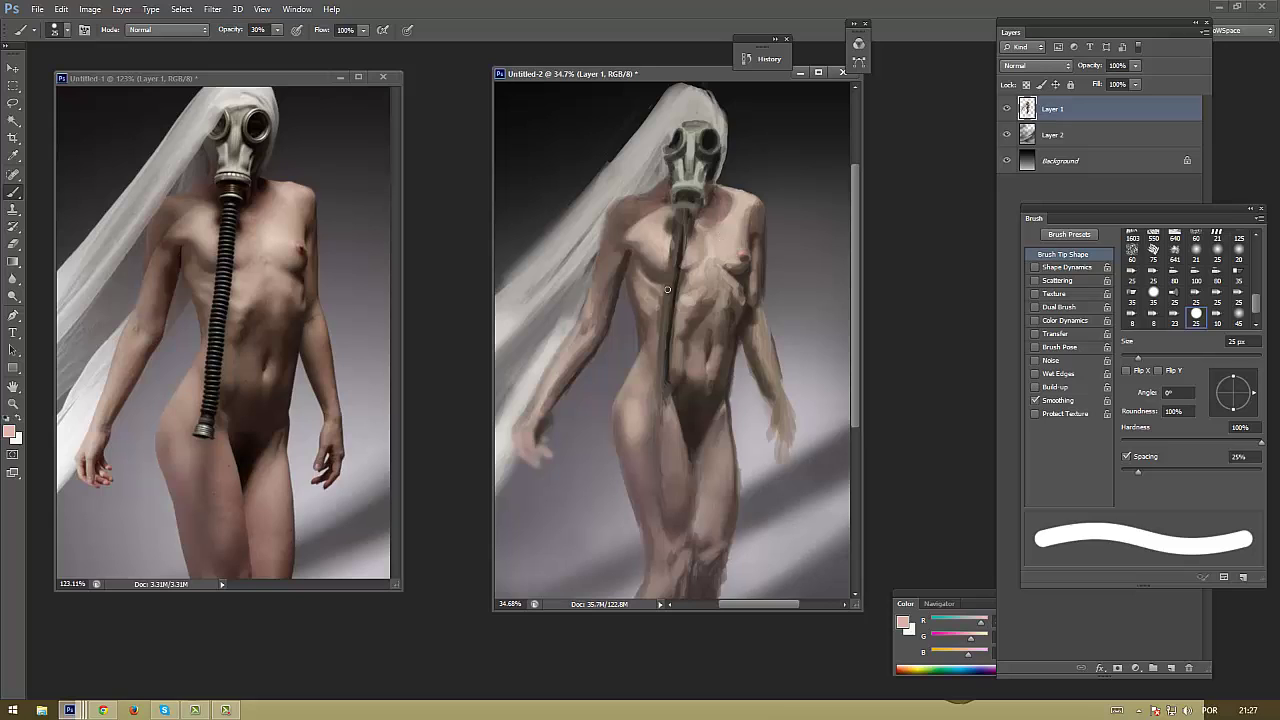
alt+click(735, 193)
alt+click(732, 194)
key(shift+comma)
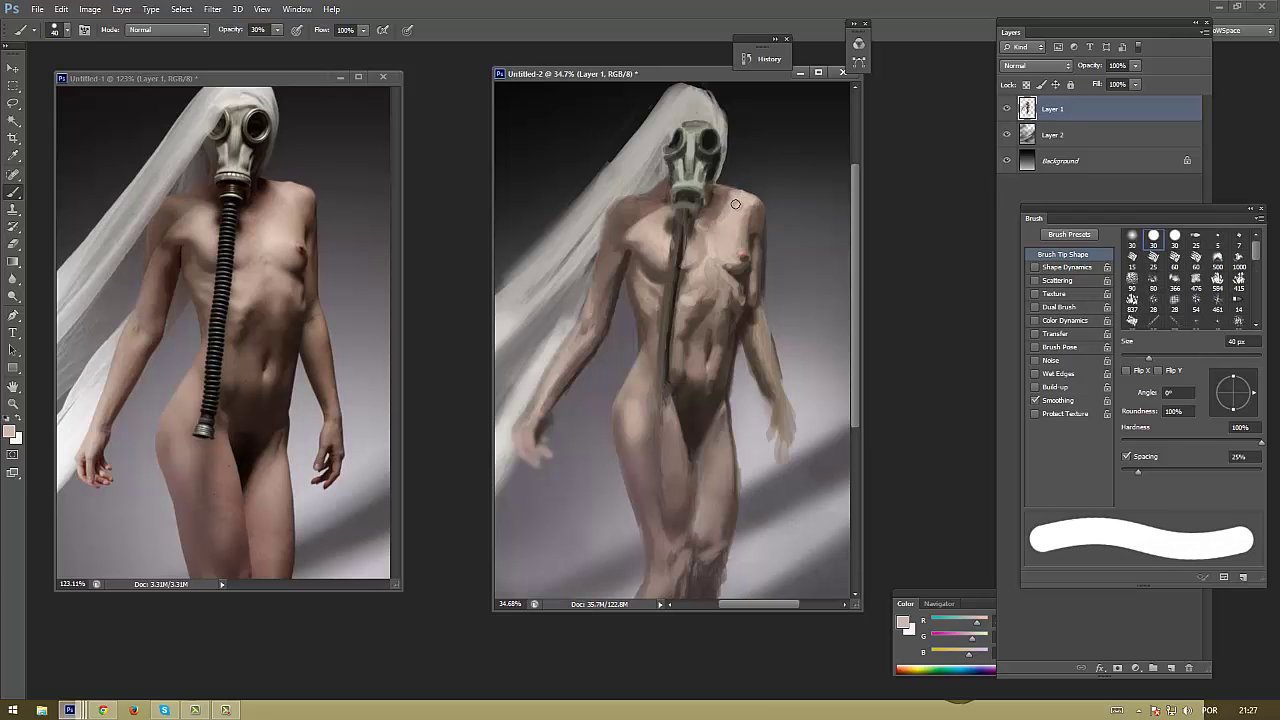
alt+click(727, 205)
alt+click(726, 200)
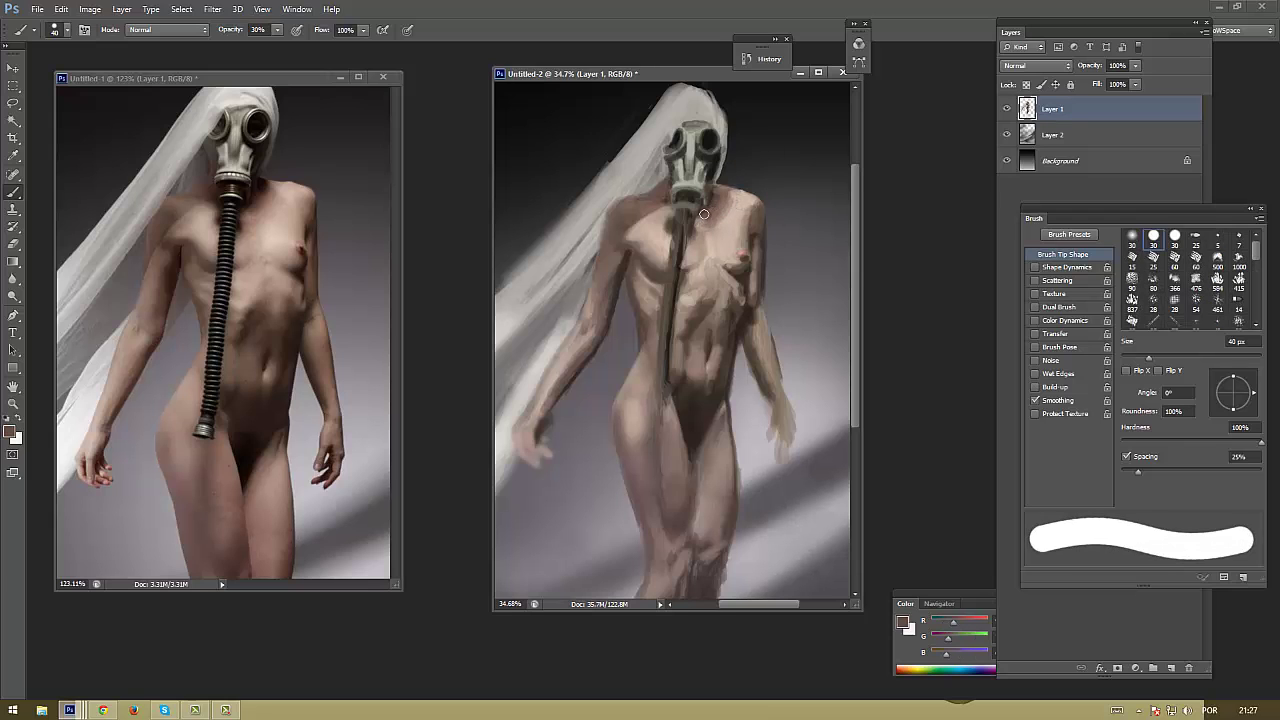
Pick a darker foreground colour, shrink the brush to 15 px, and sample a skin tone
click(413, 618)
key(Return)
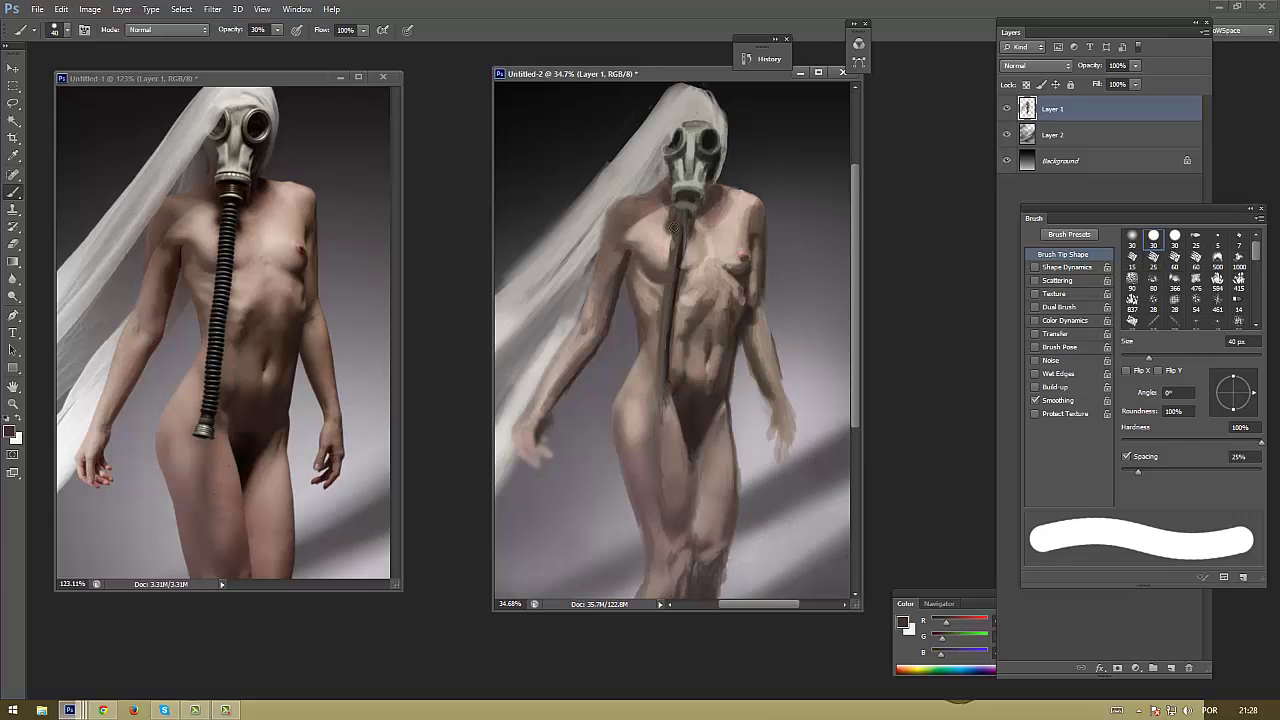
key(bracketleft)
key(bracketleft)
key(bracketleft)
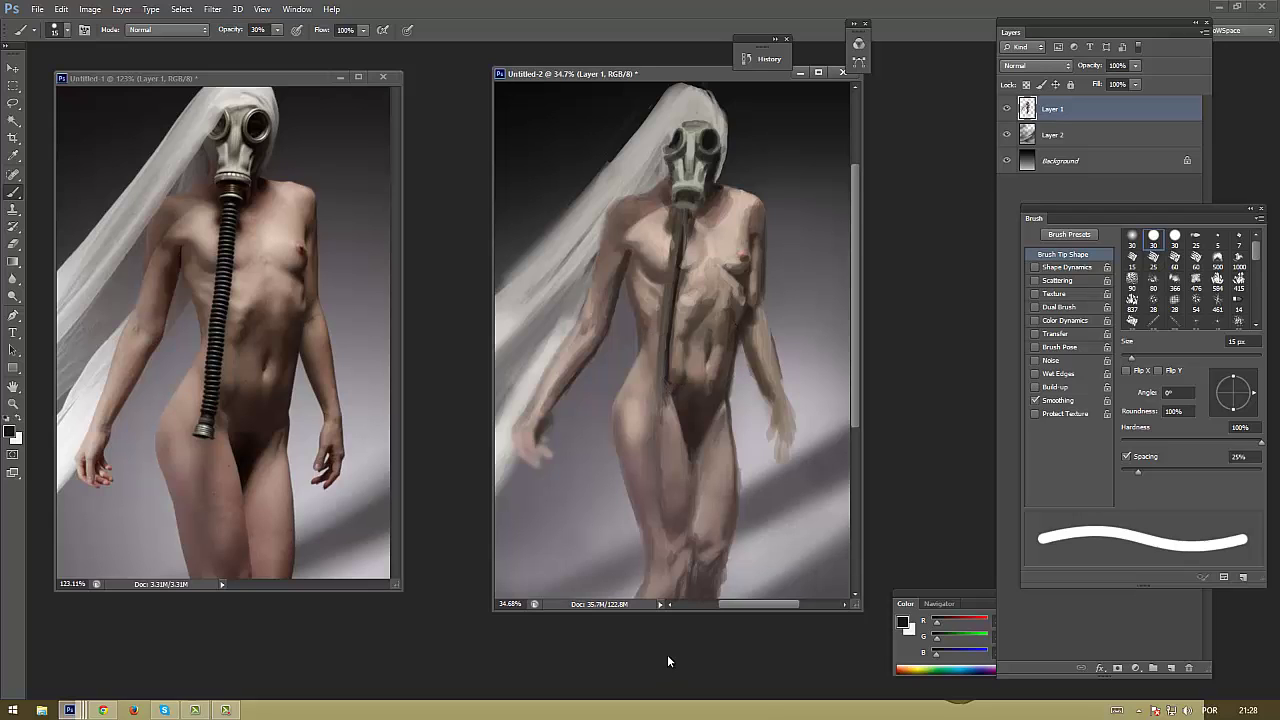
alt+click(750, 217)
Set the brush to 20 px and paint the chest and shoulder with sampled dark and light skin tones
key(bracketright)
key(bracketright)
key(bracketright)
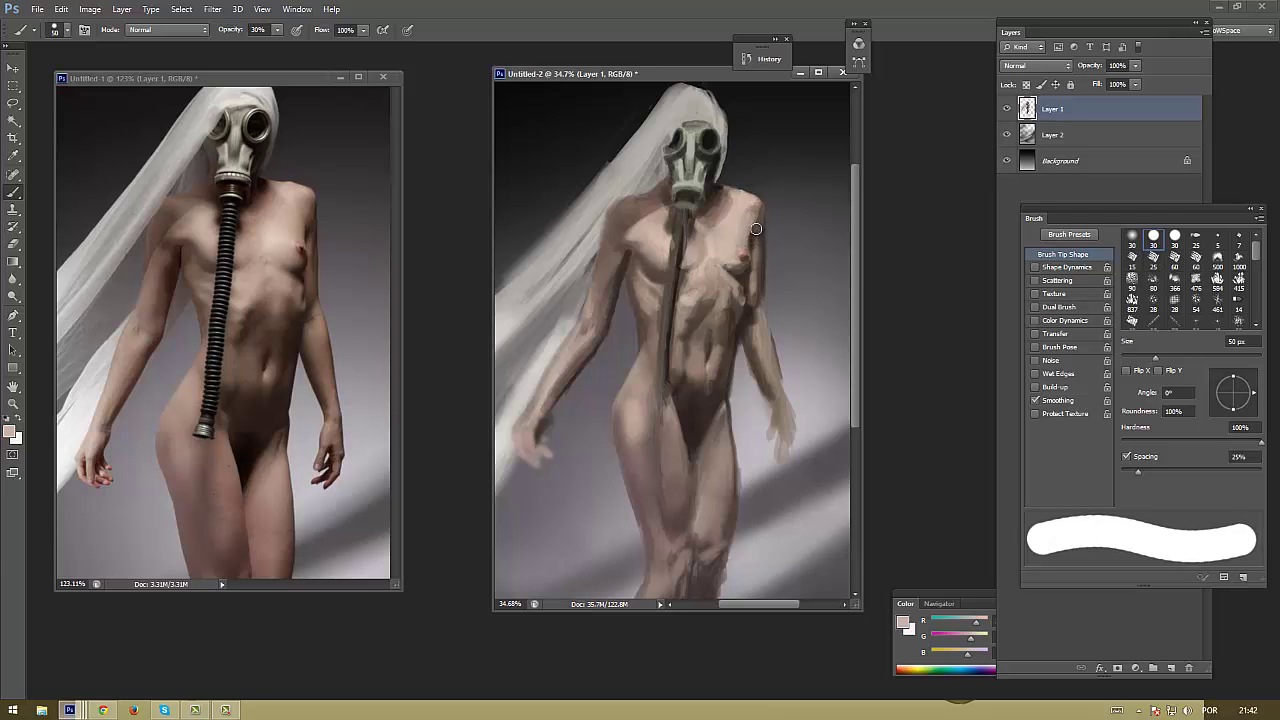
key(bracketleft)
key(bracketleft)
key(bracketleft)
alt+click(751, 238)
alt+click(757, 213)
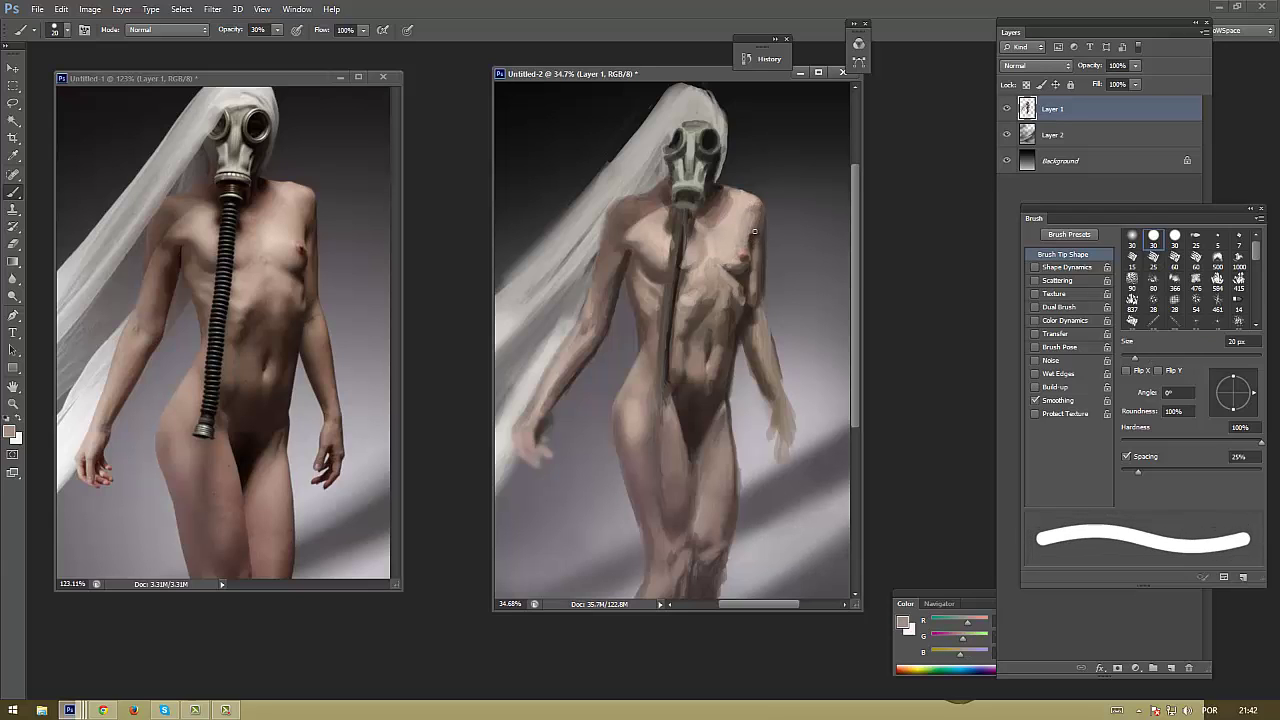
key(d)
alt+click(757, 230)
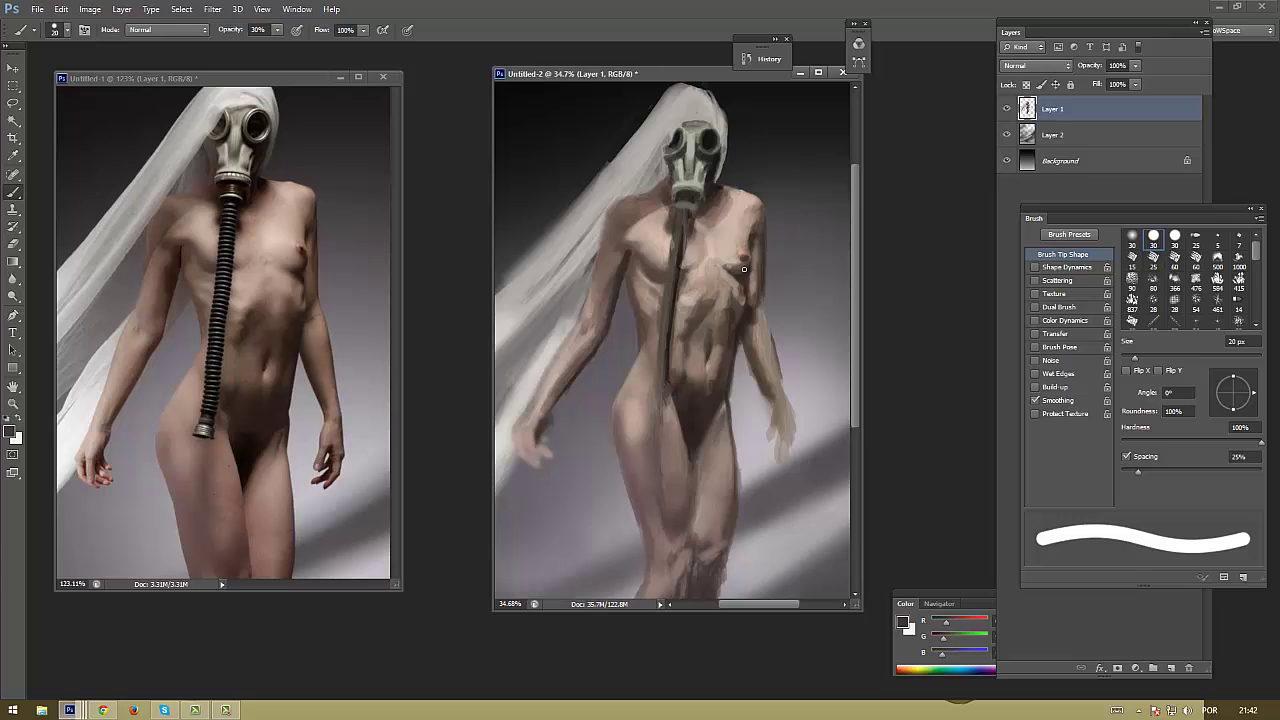
alt+click(752, 237)
Model the right breast by alternating dark brown shadows with lighter pink and grey-pink tones
alt+click(755, 208)
alt+click(756, 240)
alt+click(756, 230)
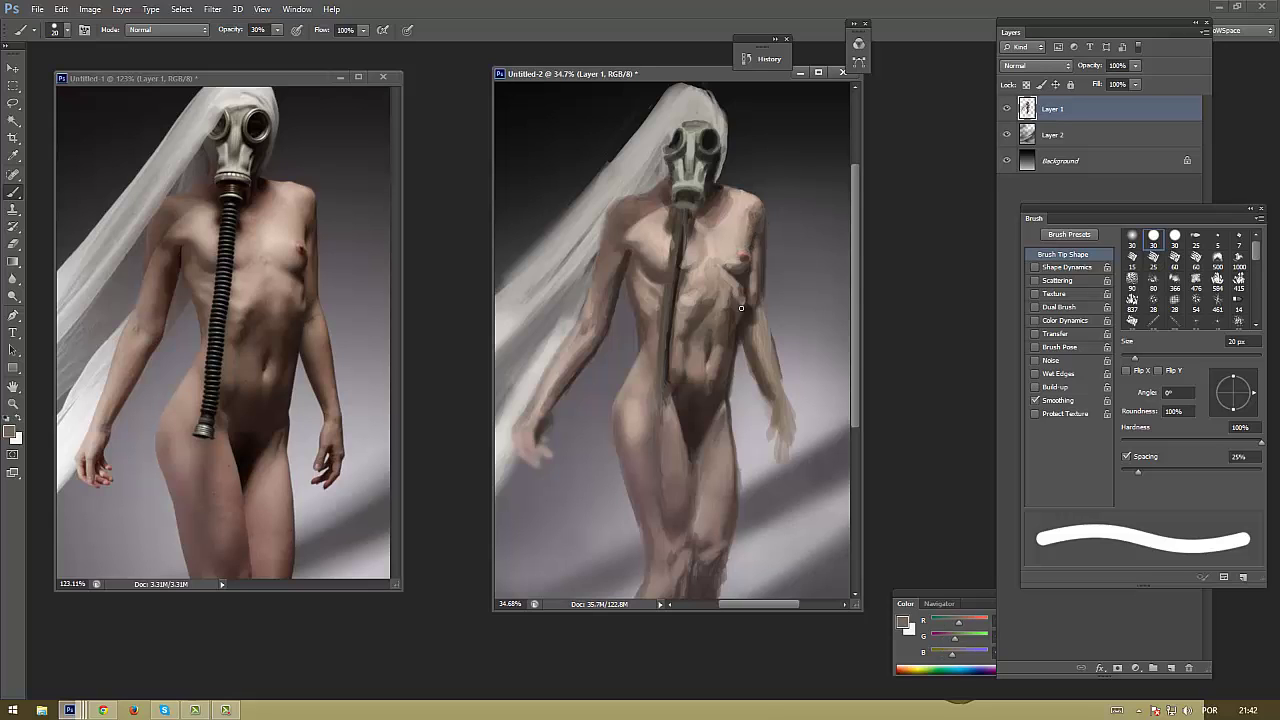
alt+click(750, 267)
alt+click(752, 238)
alt+click(748, 273)
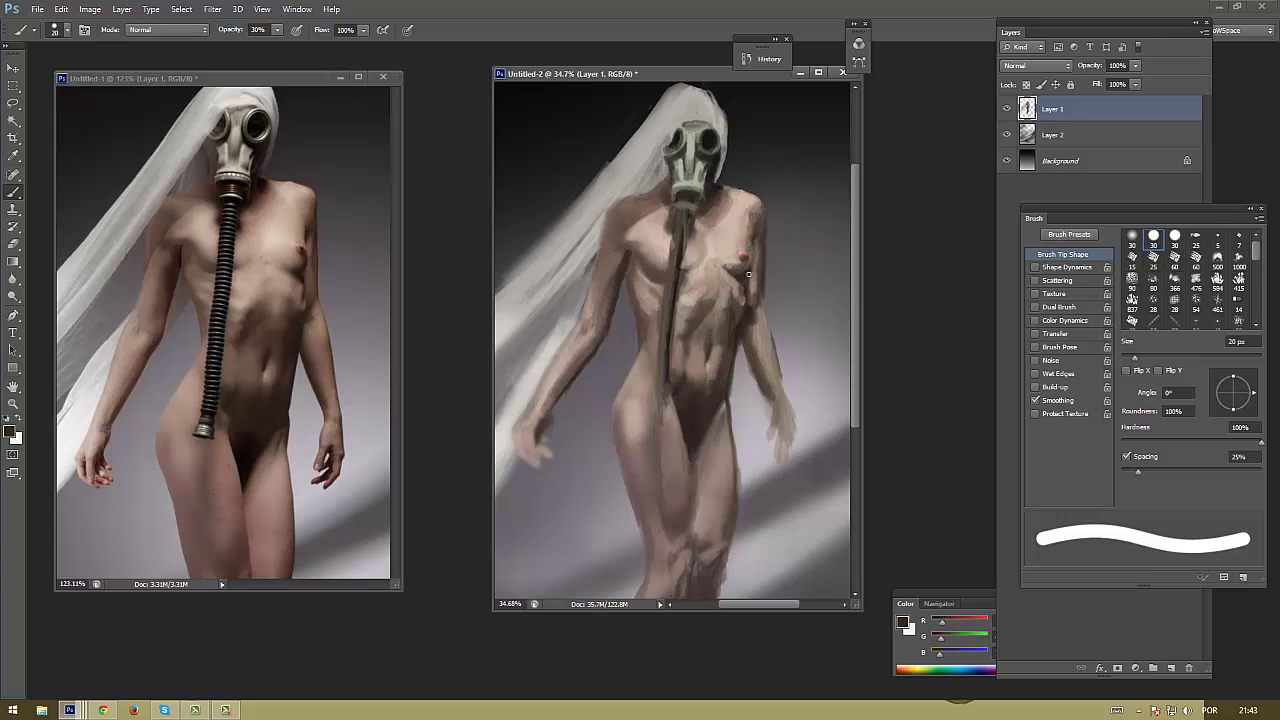
alt+click(757, 256)
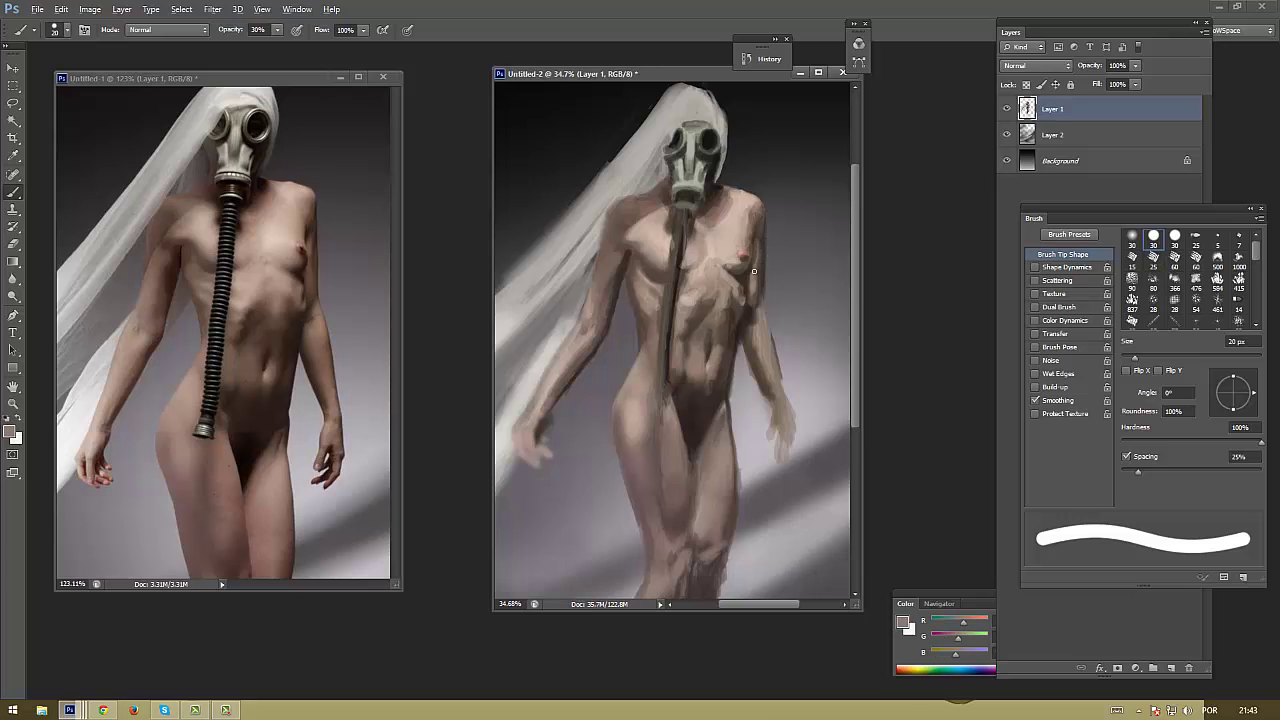
Rework the skin beside the breast and up the torso, adding a mauve tone near the shoulder
alt+click(748, 315)
alt+click(756, 238)
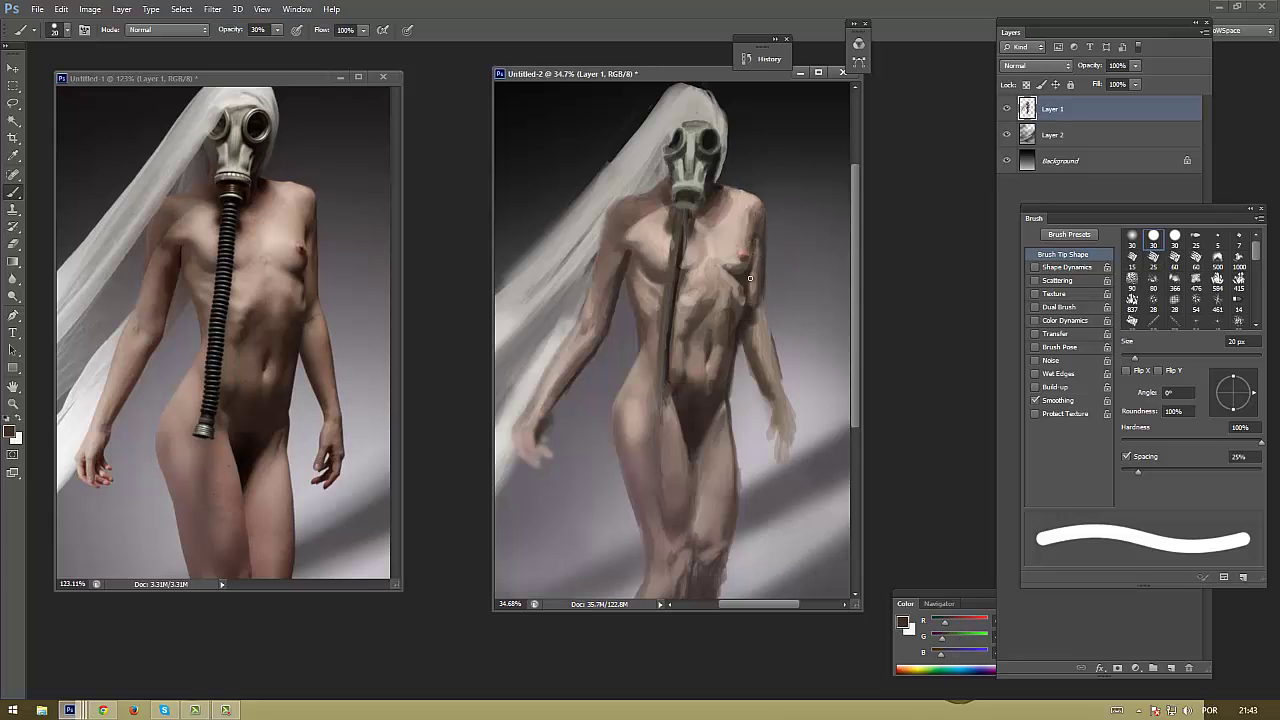
alt+click(740, 310)
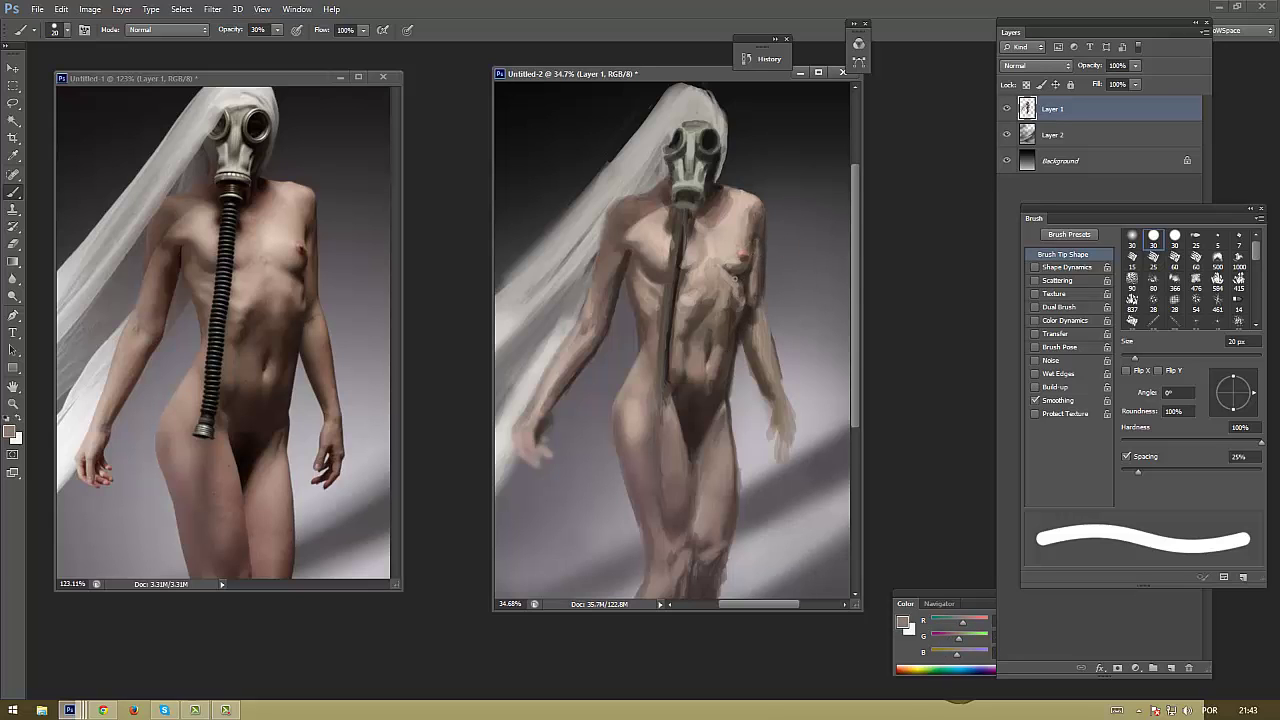
alt+click(739, 279)
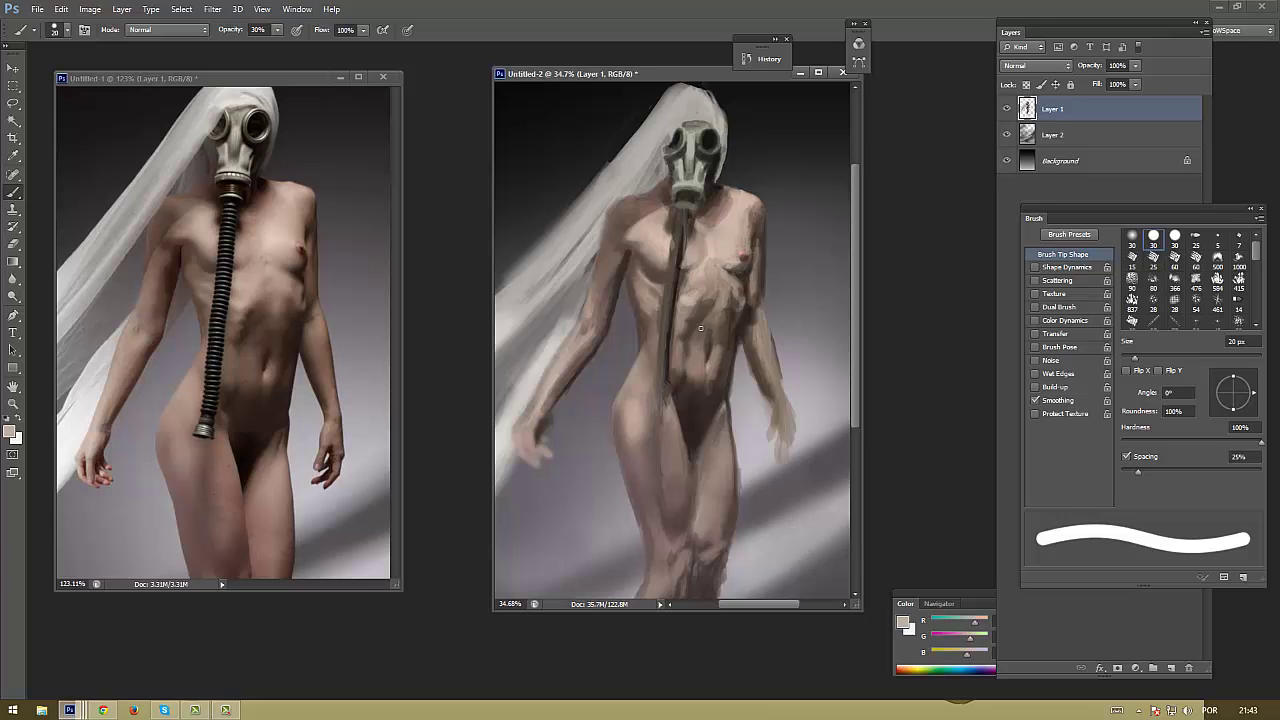
alt+click(748, 216)
alt+click(764, 213)
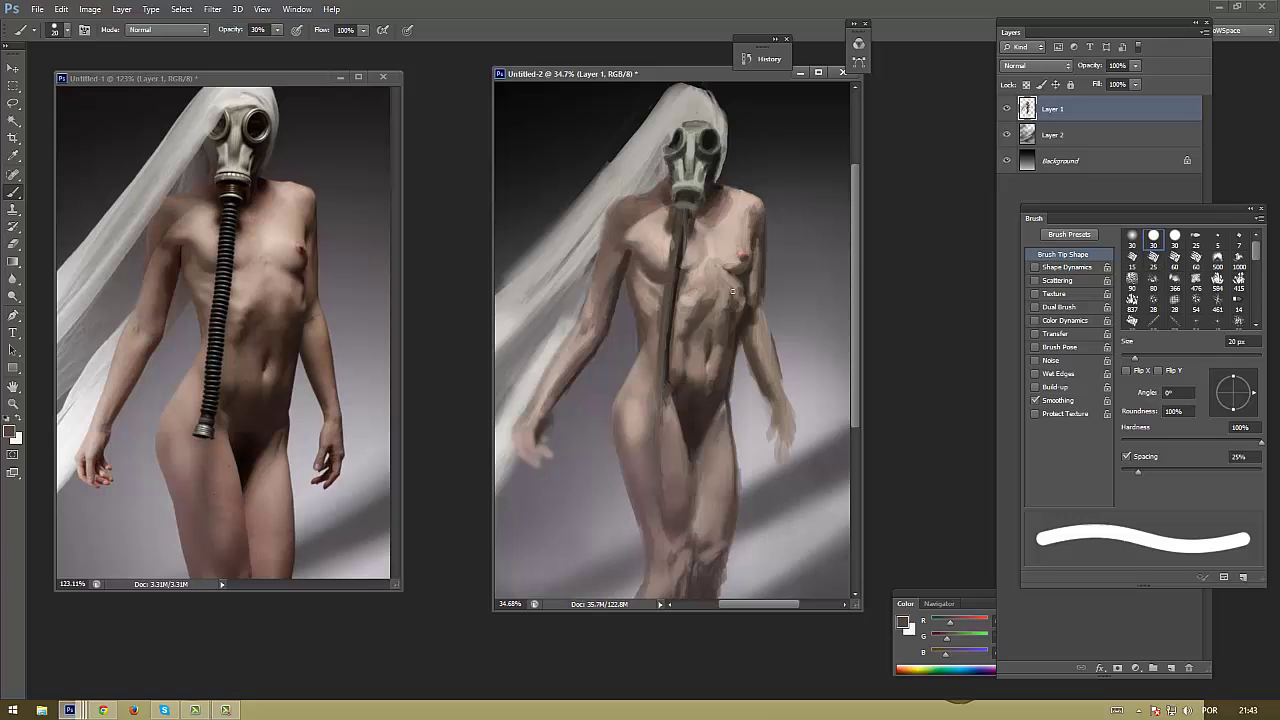
alt+click(760, 216)
With a 50 px brush, paint dark and light tones over the shoulder and torso
key(bracketright)
key(bracketright)
key(bracketright)
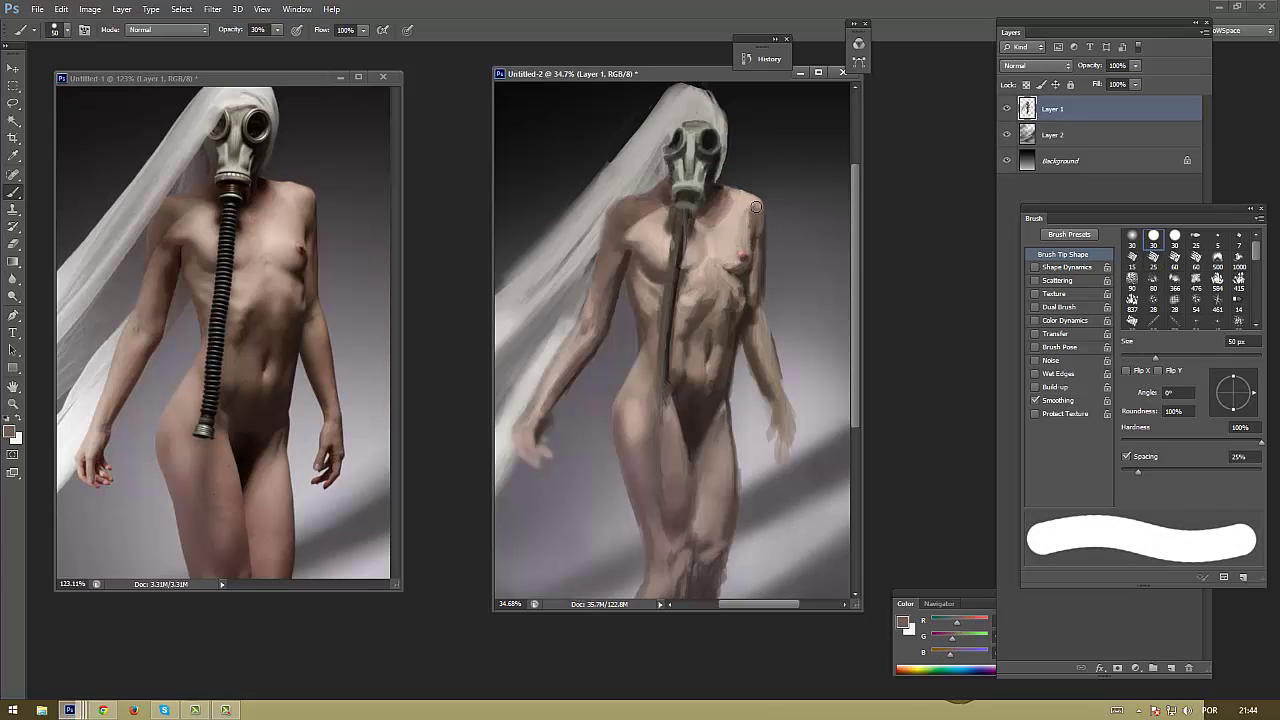
alt+click(756, 214)
alt+click(755, 222)
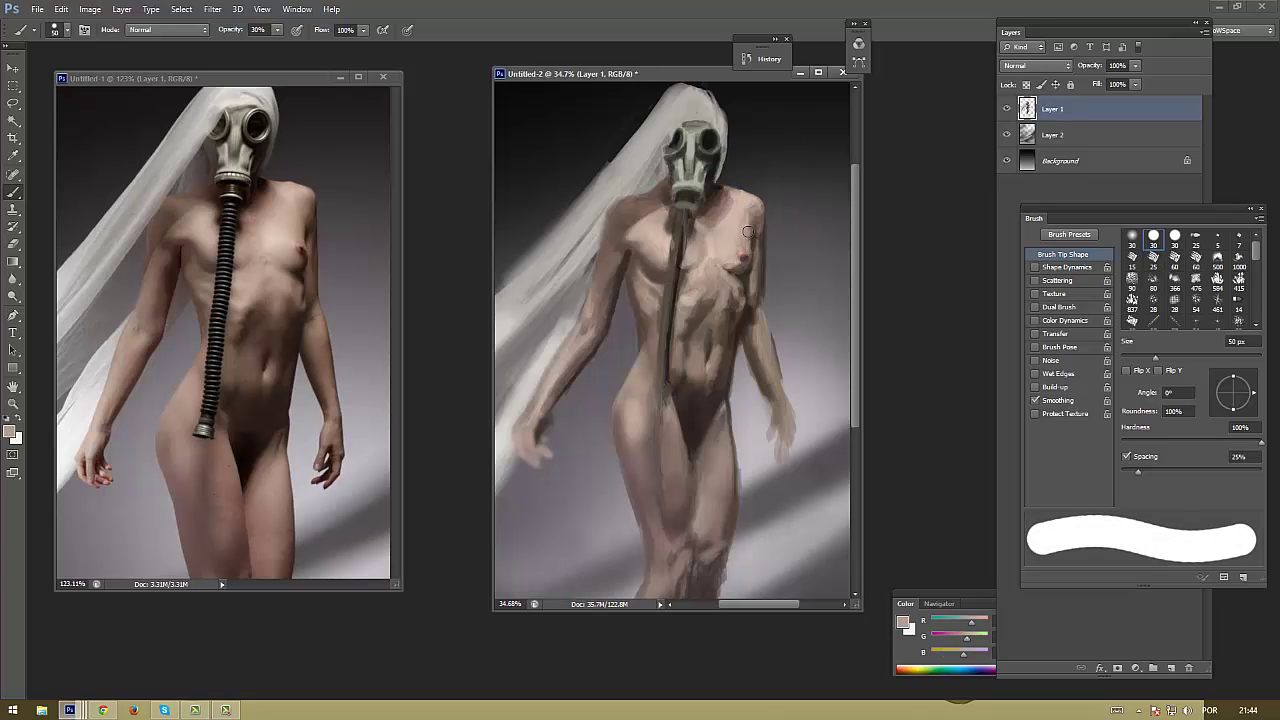
alt+click(742, 308)
alt+click(734, 268)
alt+click(734, 337)
With a 60 px soft round brush, blend darker and lighter skin tones over the leg, thigh and hip
click(1131, 240)
key(bracketright)
key(bracketright)
key(bracketright)
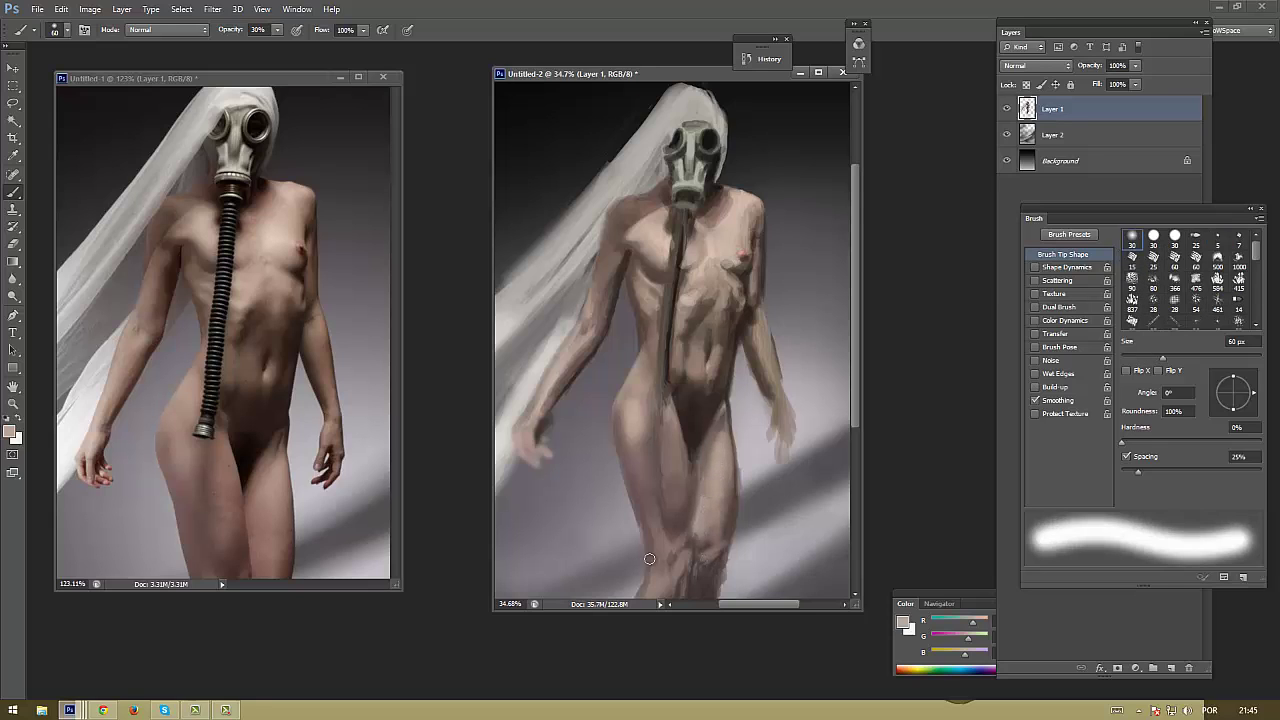
alt+click(687, 510)
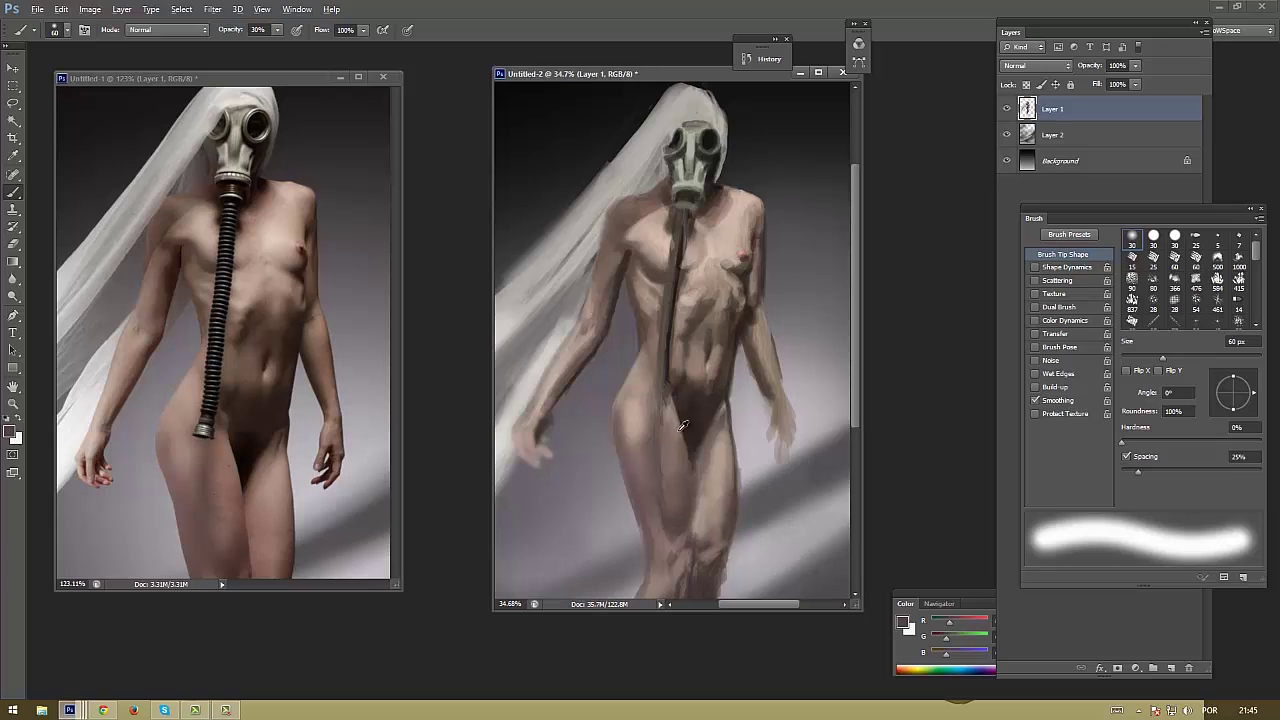
alt+click(643, 496)
alt+click(648, 488)
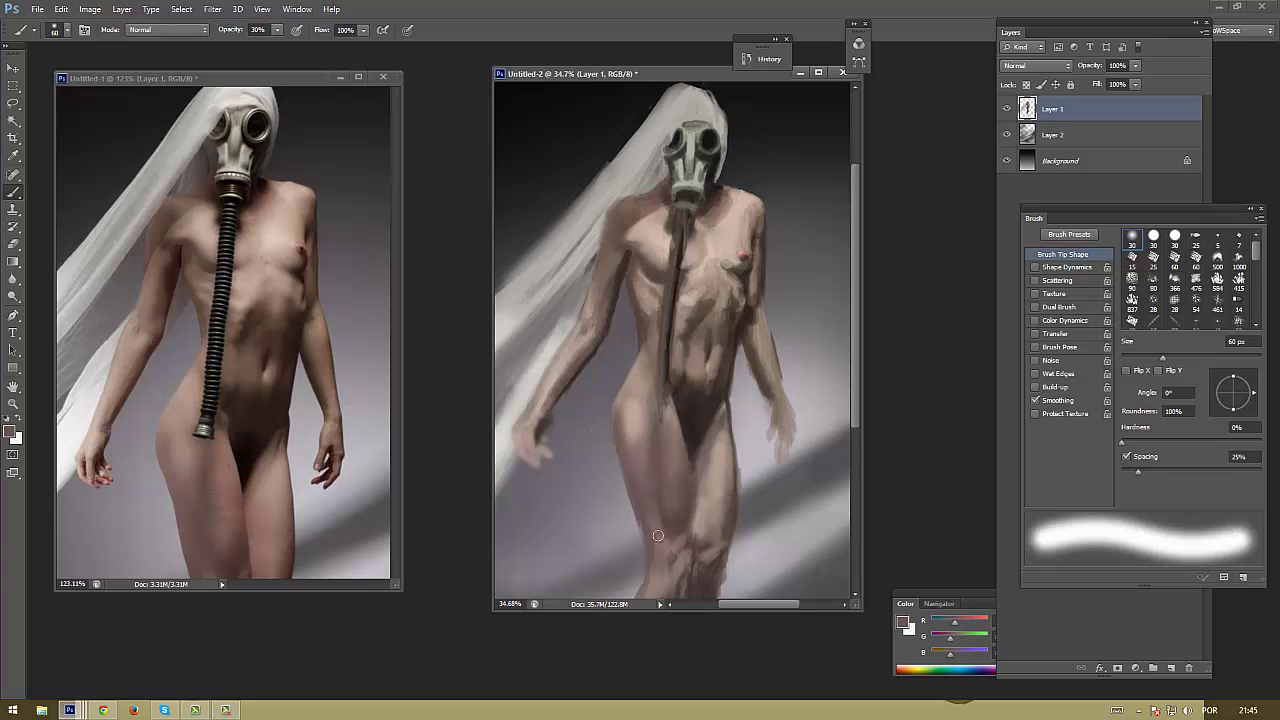
alt+click(646, 425)
alt+click(644, 370)
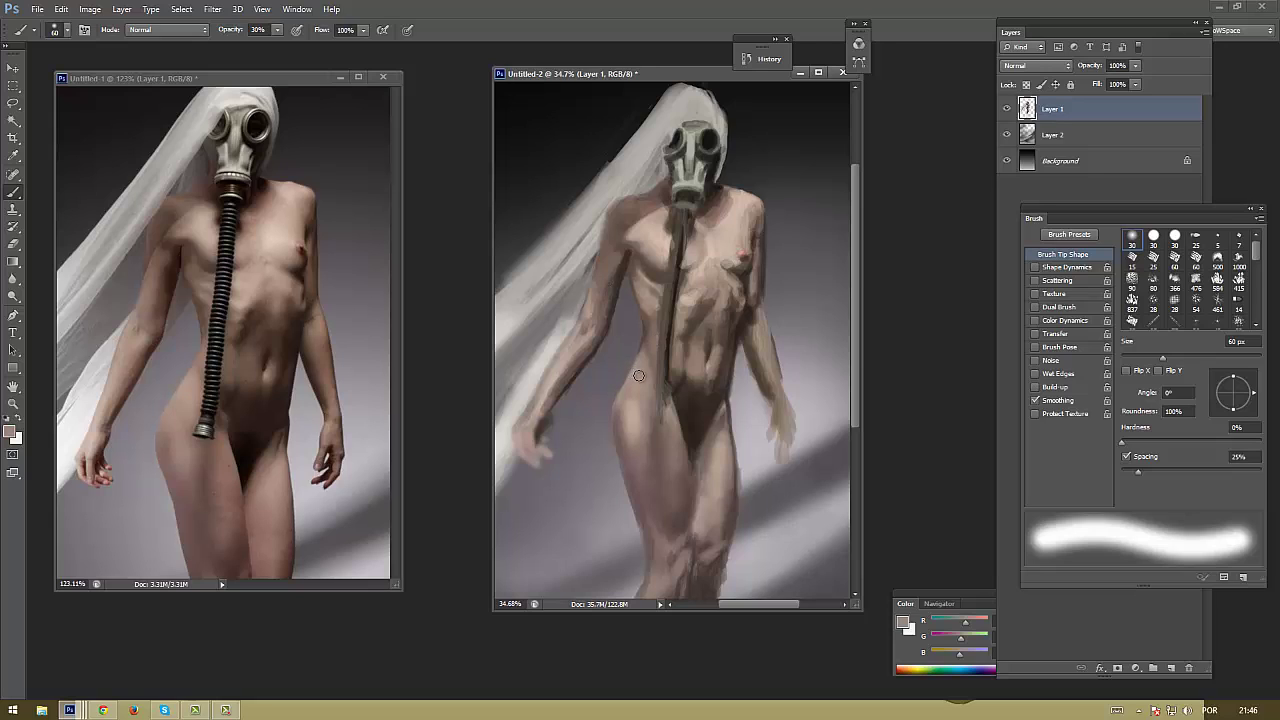
Sample torso and hose tones and paint over the dark hose line to blend it into the abdomen
key(alt)
key(alt)
alt+click(622, 408)
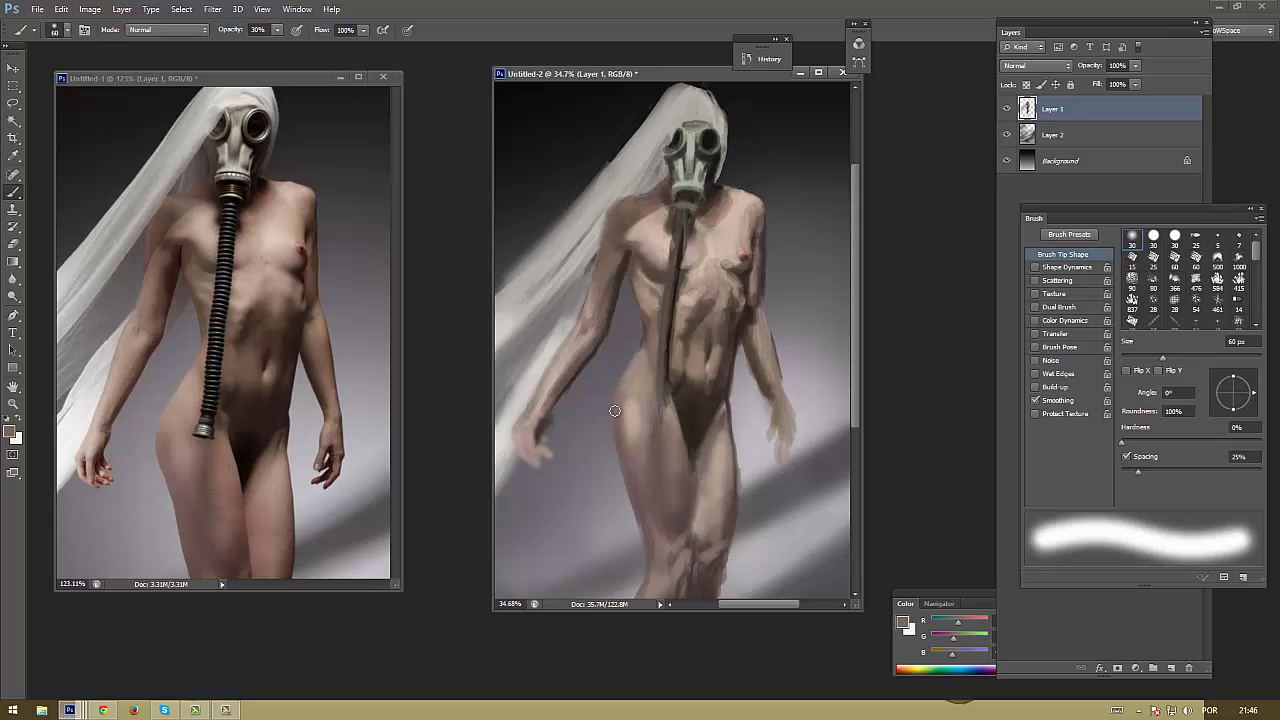
alt+click(643, 310)
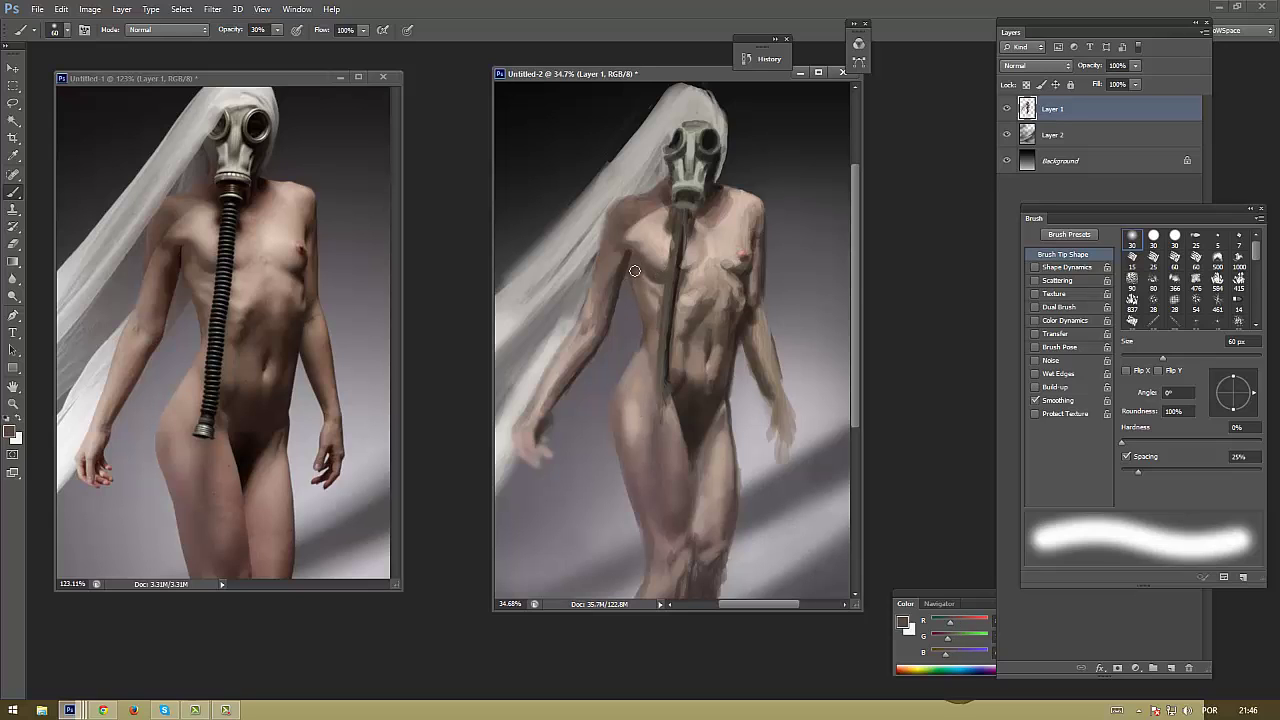
alt+click(655, 301)
alt+click(660, 322)
alt+click(638, 359)
drag(664, 322, 660, 402)
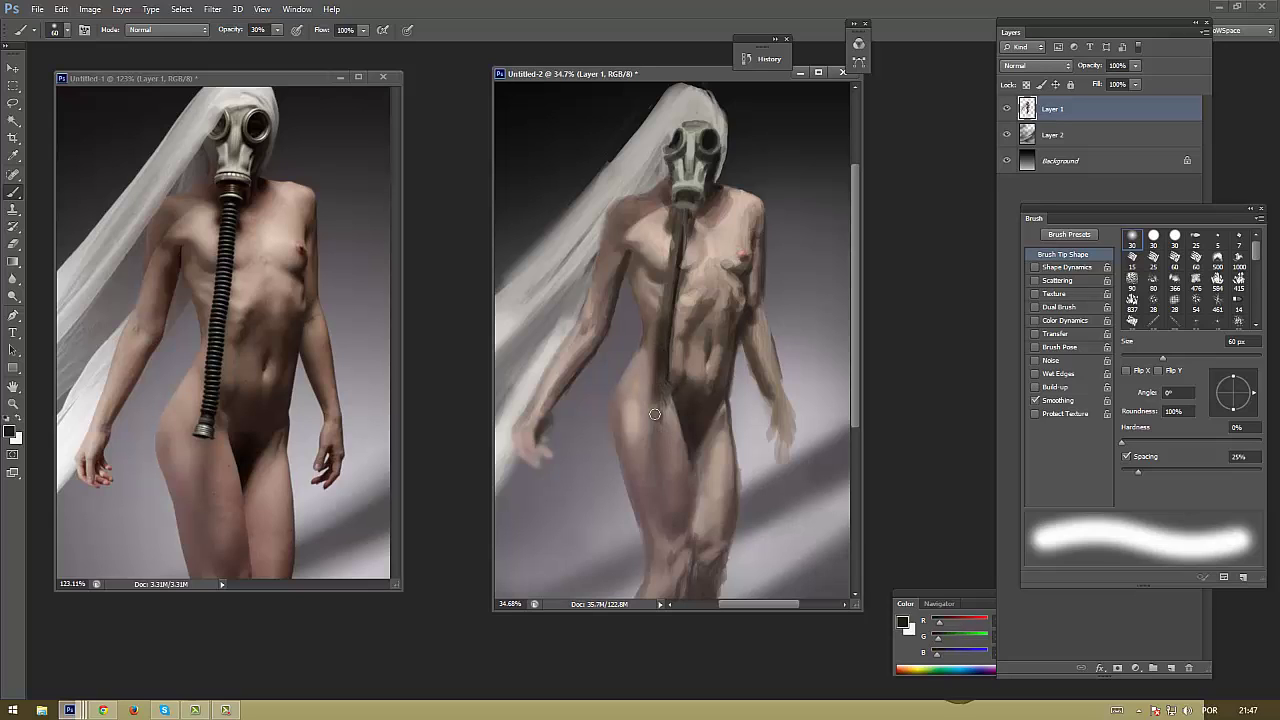
alt+click(674, 356)
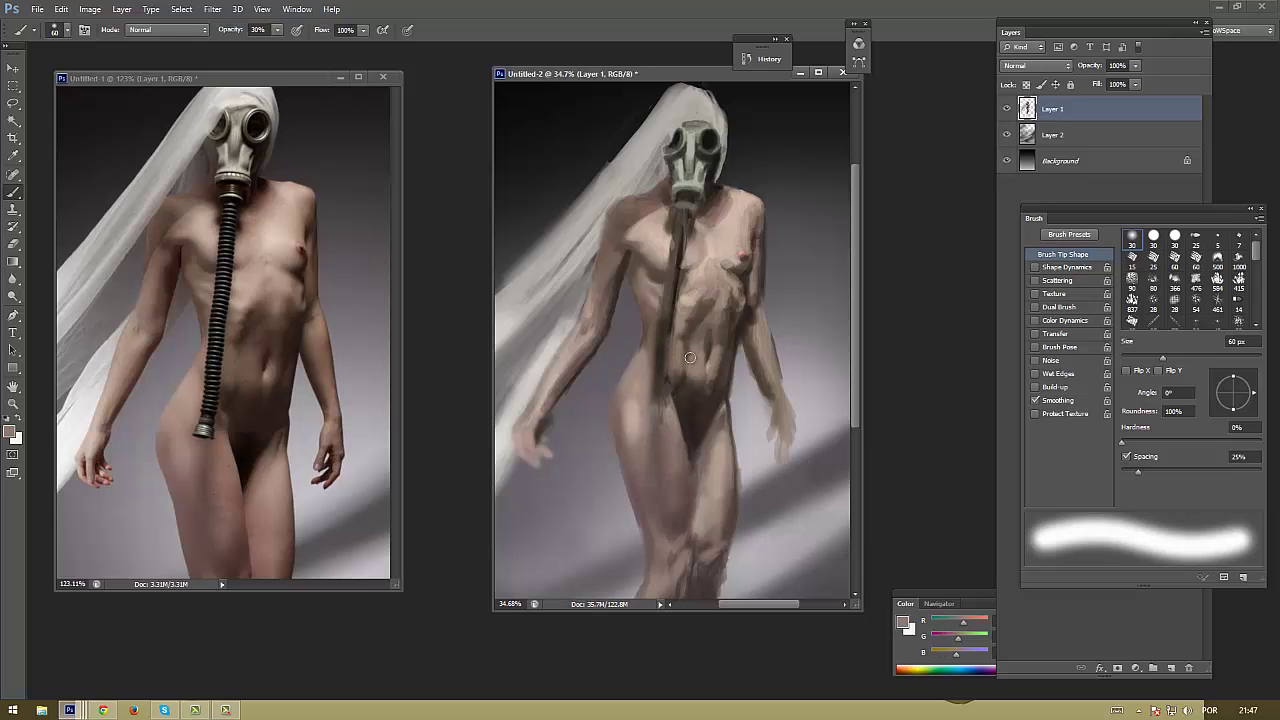
alt+click(703, 380)
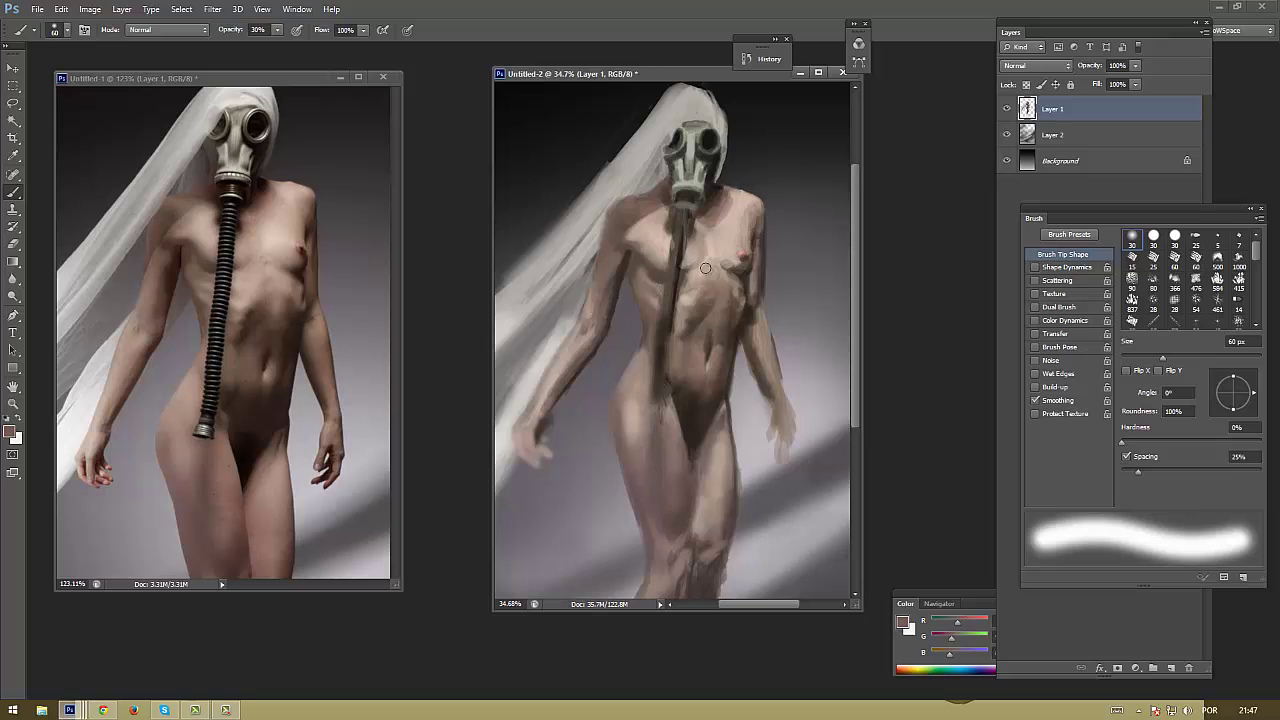
Repaint the crotch shadow into a sharper V with a 200 px brush at 10% opacity
key(bracketright)
key(bracketright)
key(bracketright)
key(1)
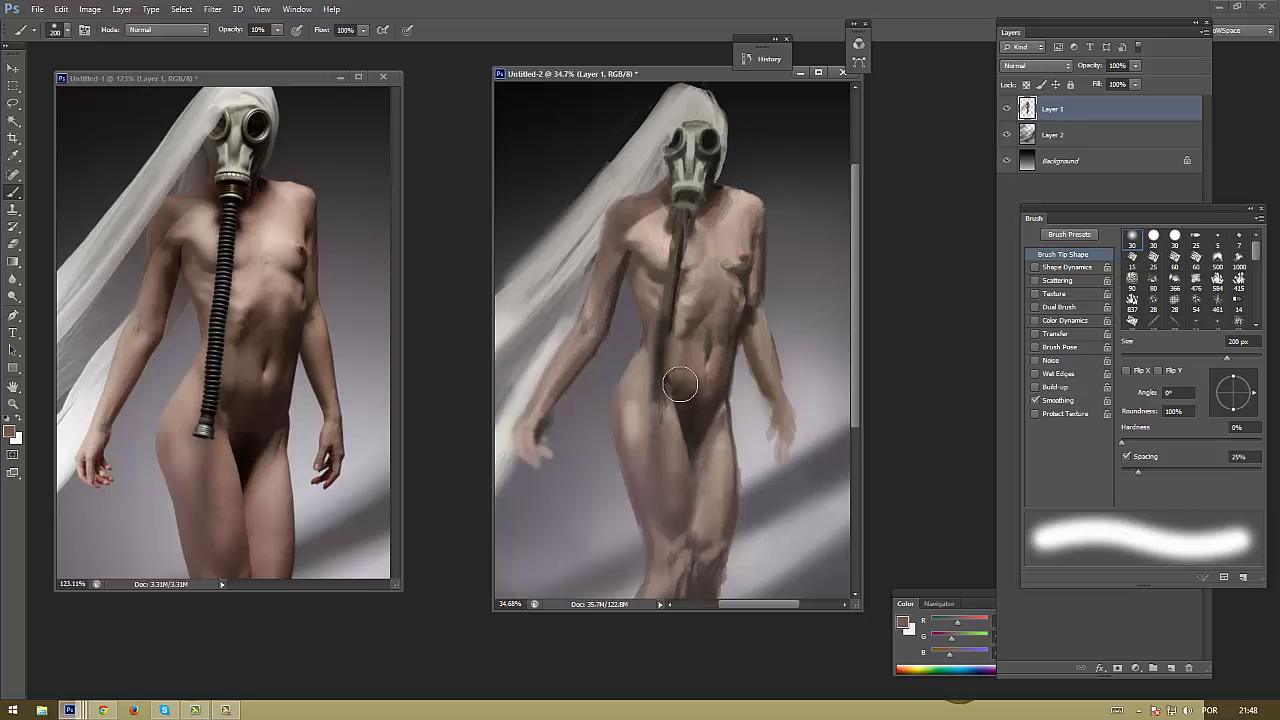
drag(702, 384, 627, 489)
key(bracketleft)
key(bracketleft)
key(bracketleft)
key(shift+period)
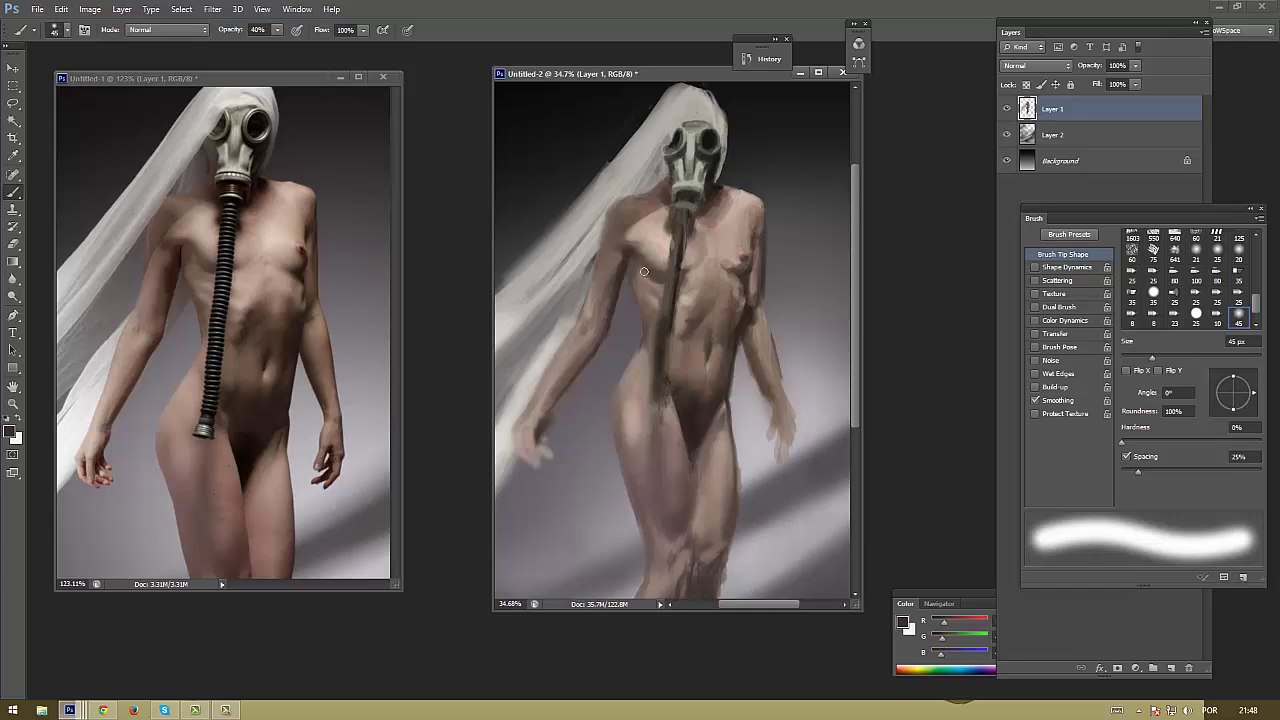
key(alt)
alt+click(755, 292)
alt+click(757, 318)
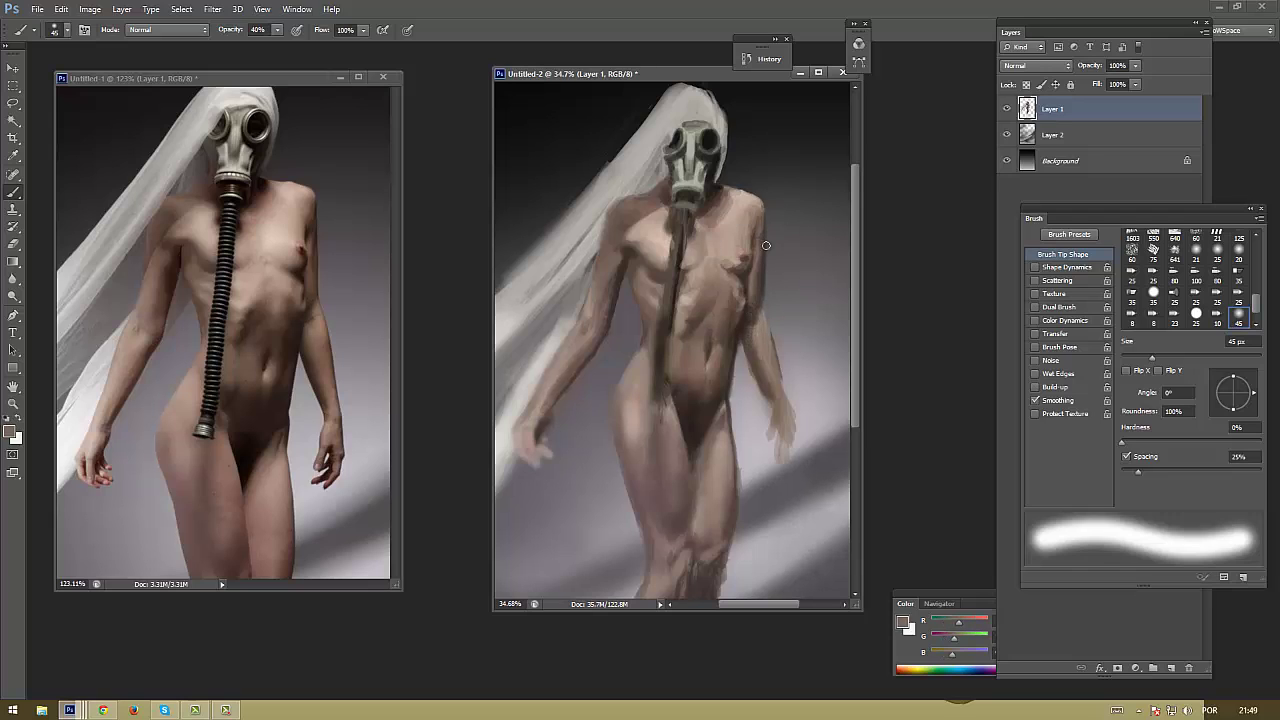
alt+click(742, 268)
With the 30 px round brush, sample light and near-black tones around the right arm
key(period)
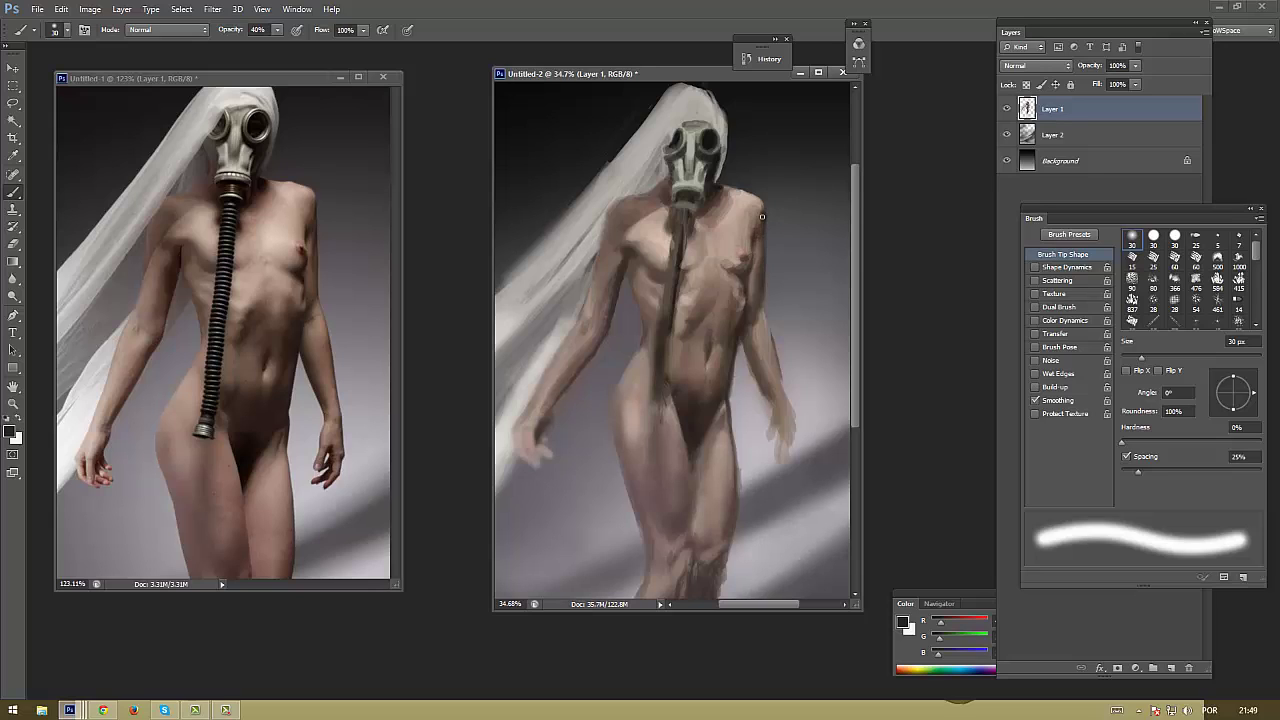
alt+click(757, 223)
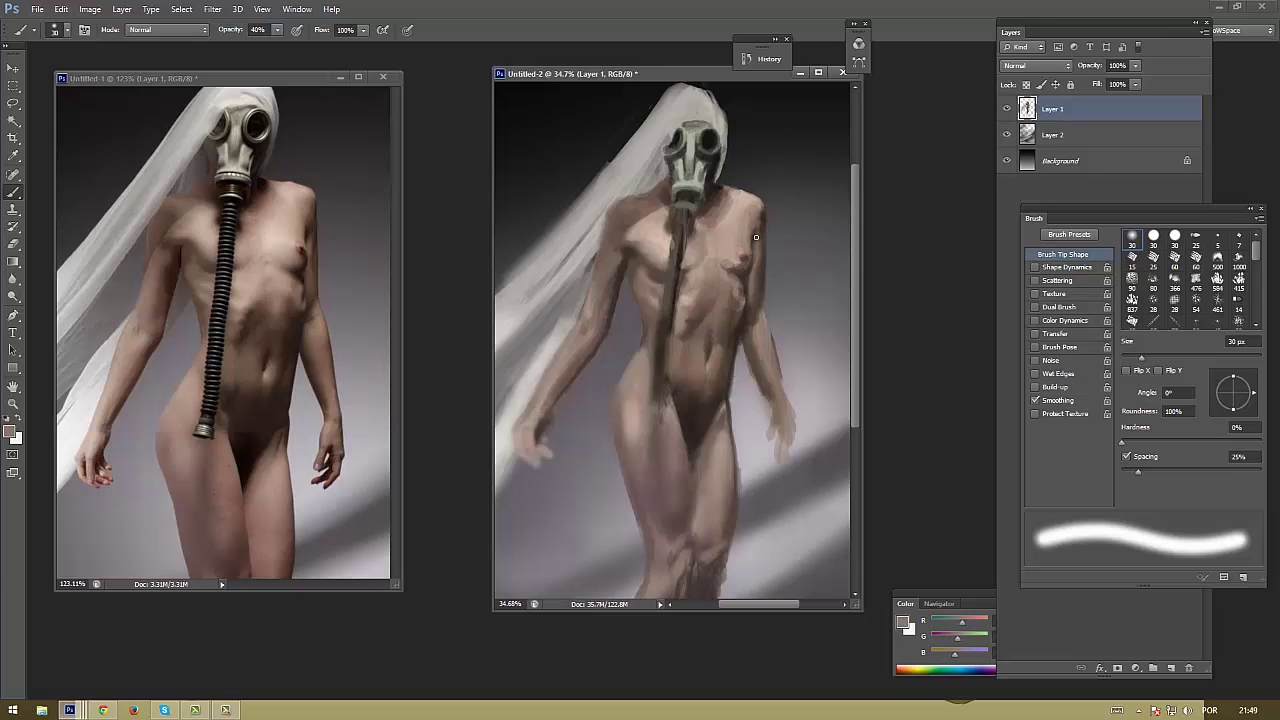
alt+click(752, 243)
alt+click(770, 233)
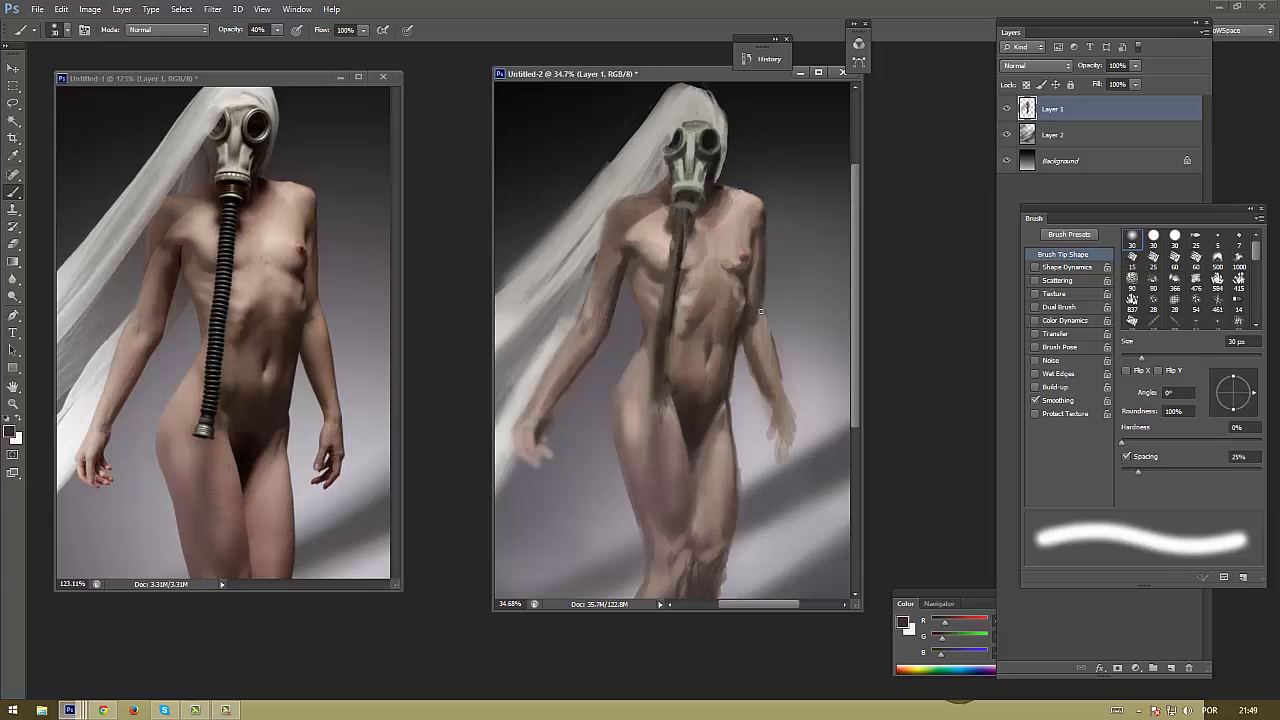
alt+click(760, 243)
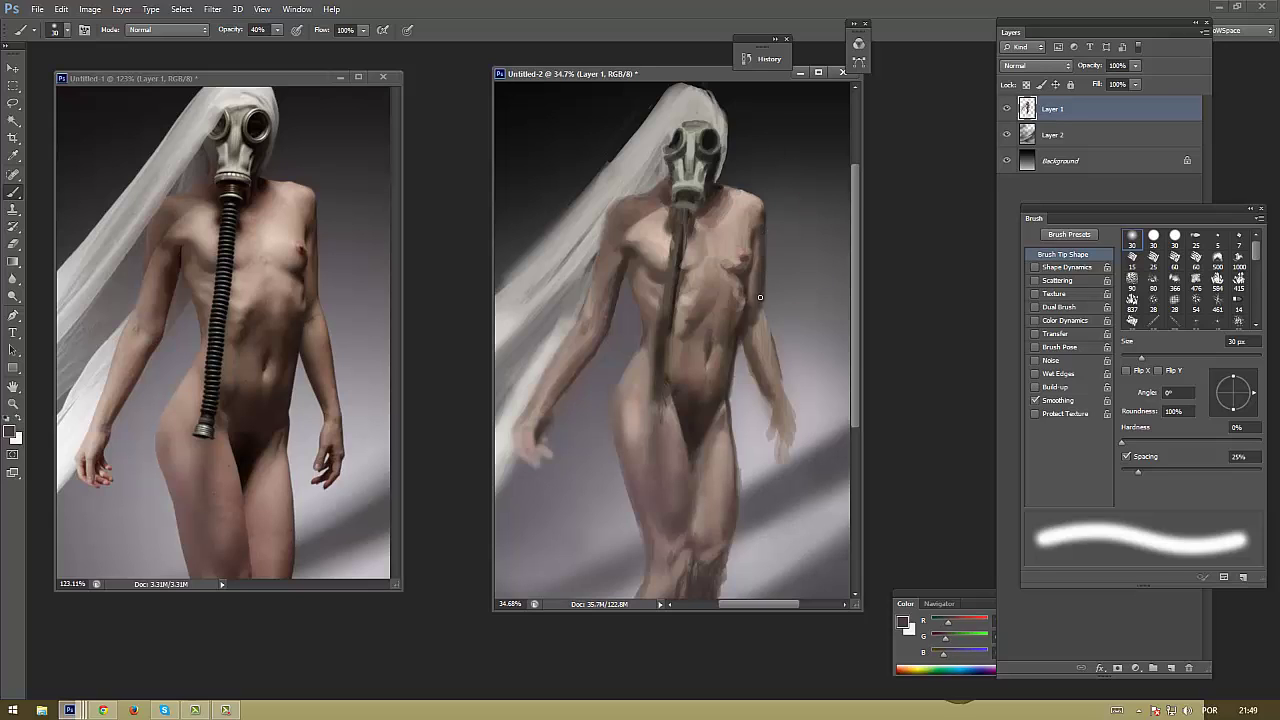
alt+click(751, 350)
alt+click(760, 325)
alt+click(774, 342)
key(alt)
Sample arm and torso tones and paint dark strokes along the right arm's edge
alt+click(769, 323)
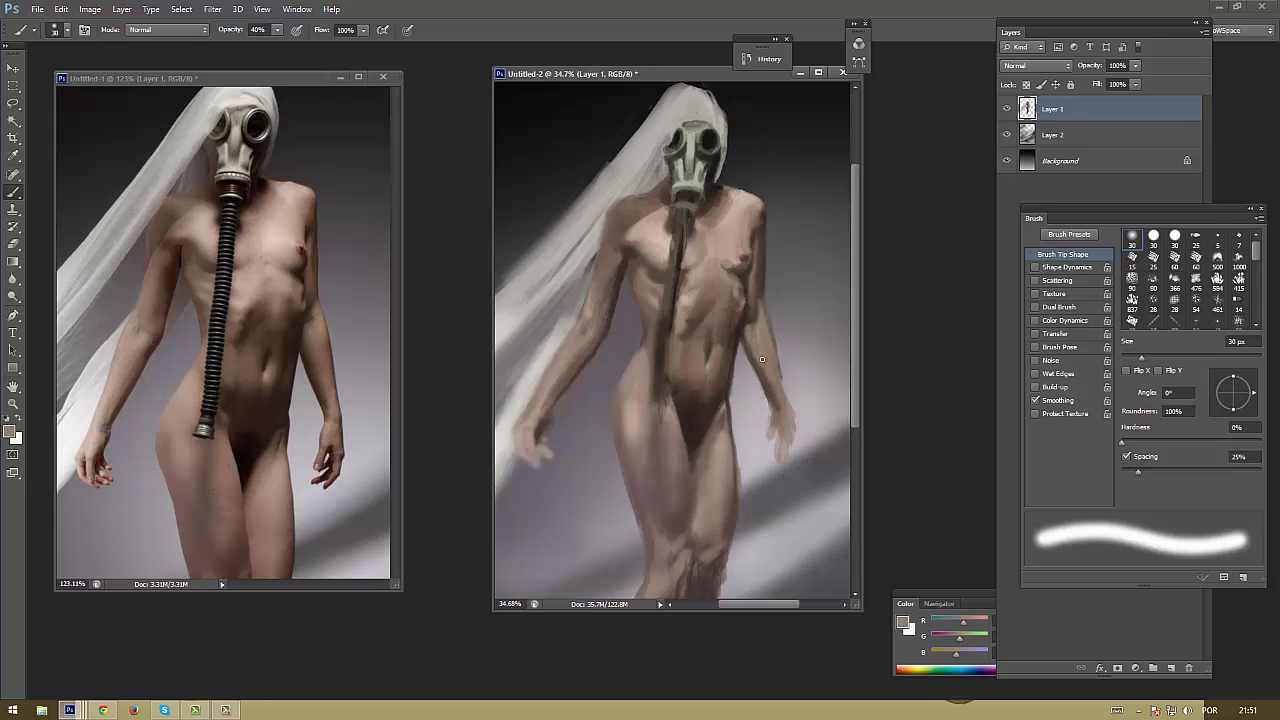
alt+click(761, 317)
alt+click(766, 314)
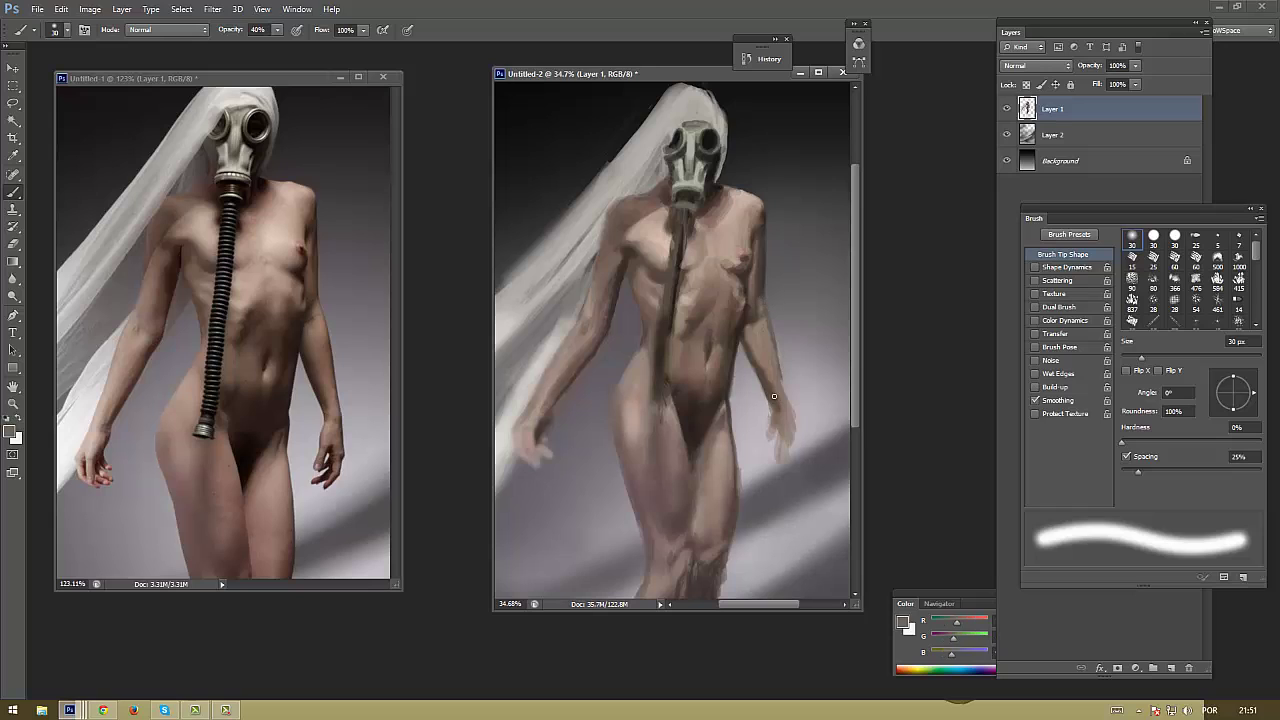
alt+click(749, 300)
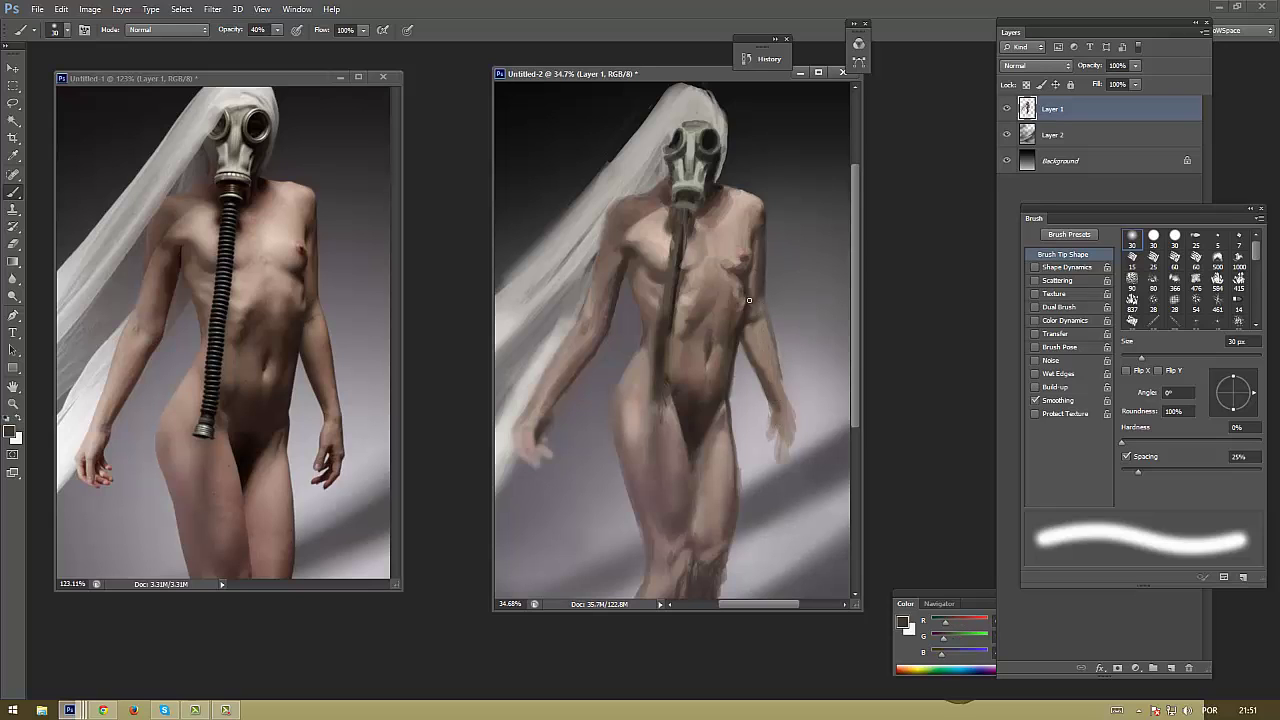
alt+click(744, 297)
alt+click(767, 285)
alt+click(766, 331)
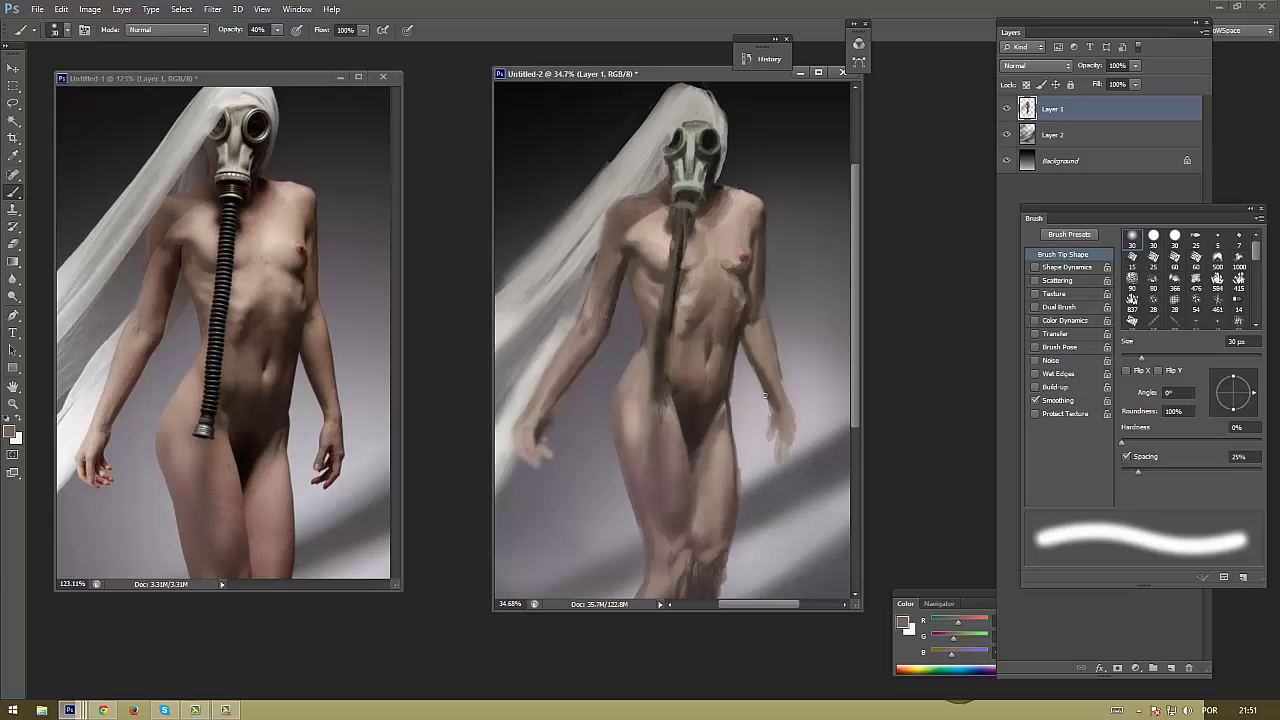
alt+click(686, 336)
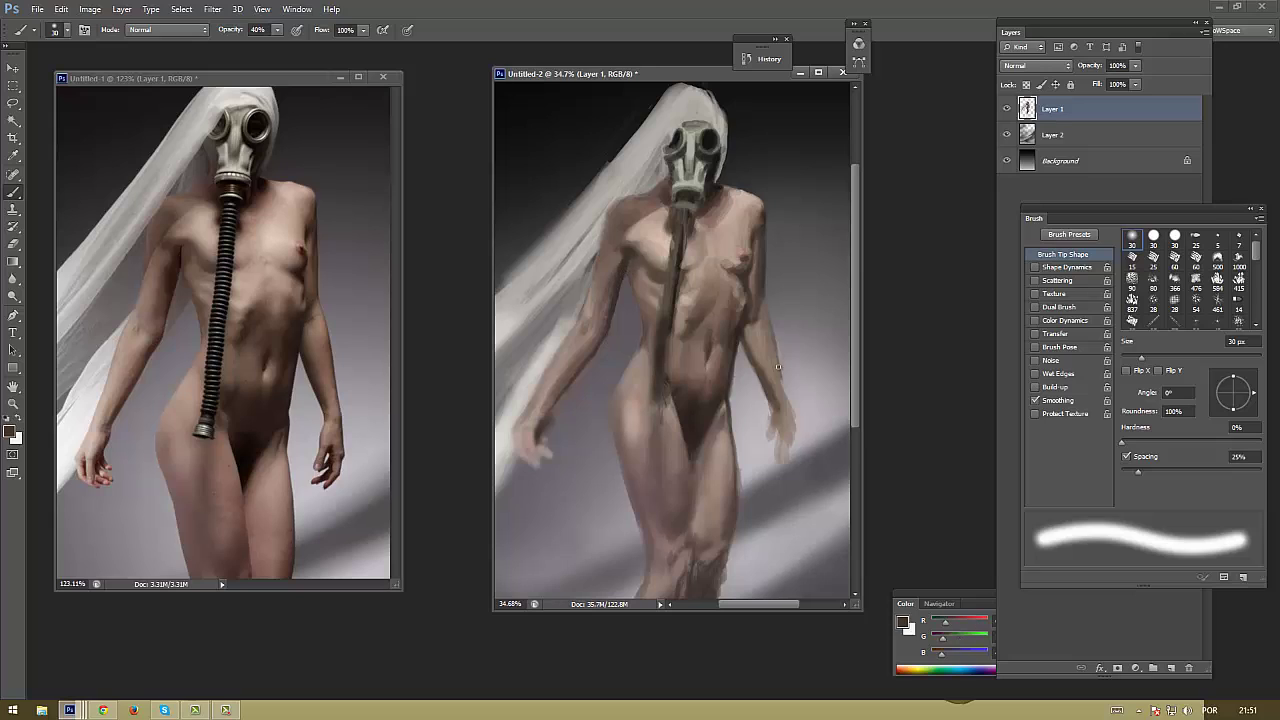
drag(776, 330, 778, 394)
Add small darker shading marks down the right arm toward the hand
alt+click(779, 383)
alt+click(778, 395)
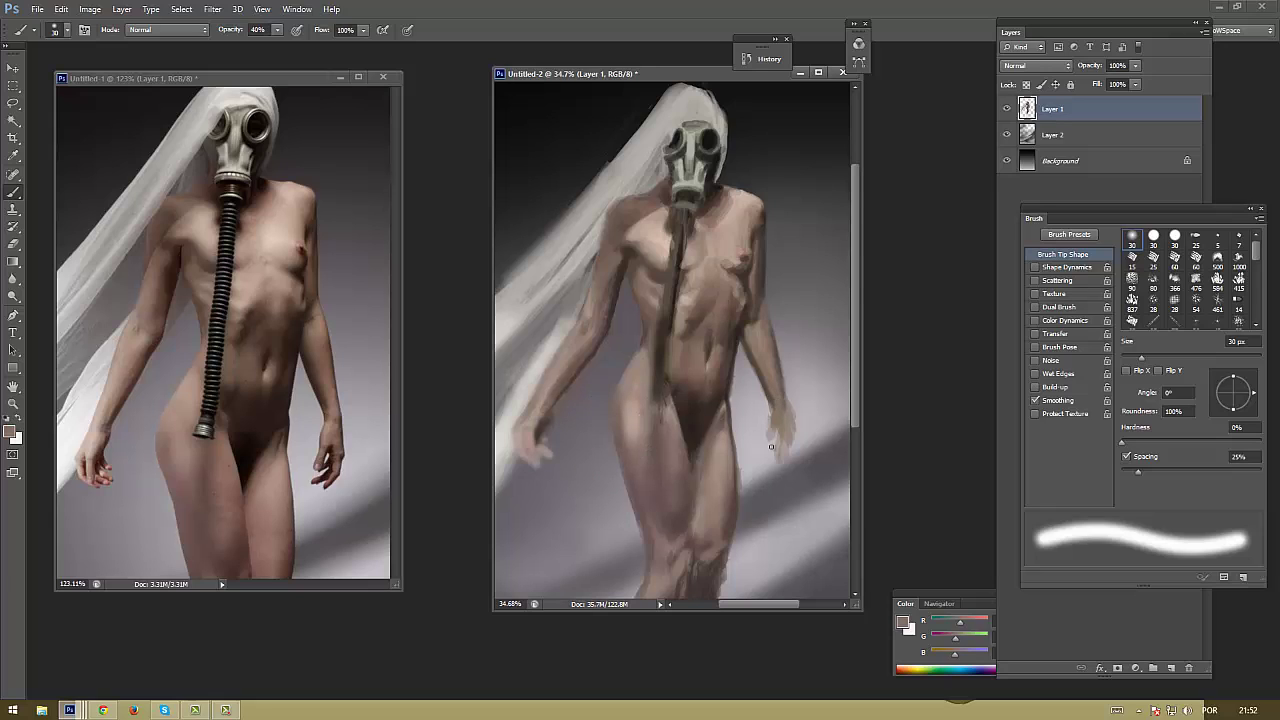
alt+click(713, 228)
alt+click(766, 290)
mouse_move(766, 302)
mouse_down()
mouse_move(774, 354)
mouse_move(790, 352)
mouse_up()
alt+click(776, 389)
alt+click(782, 415)
drag(783, 414, 785, 403)
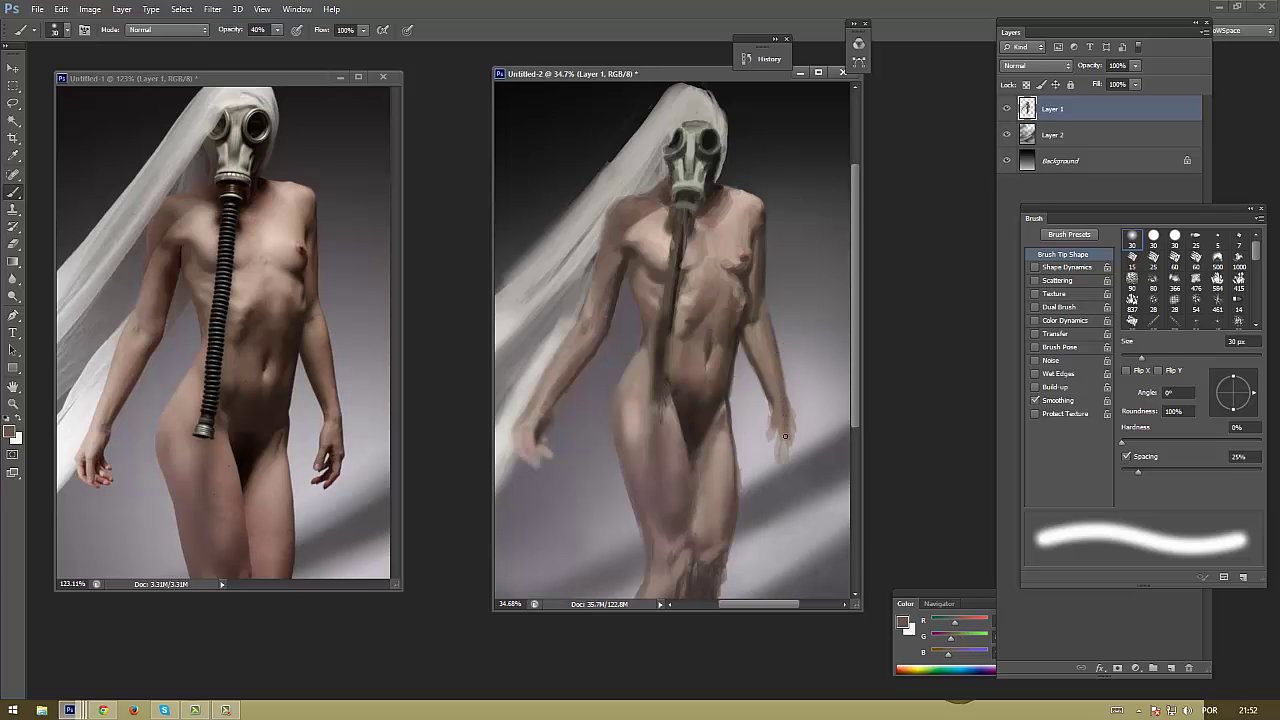
alt+click(773, 385)
key(comma)
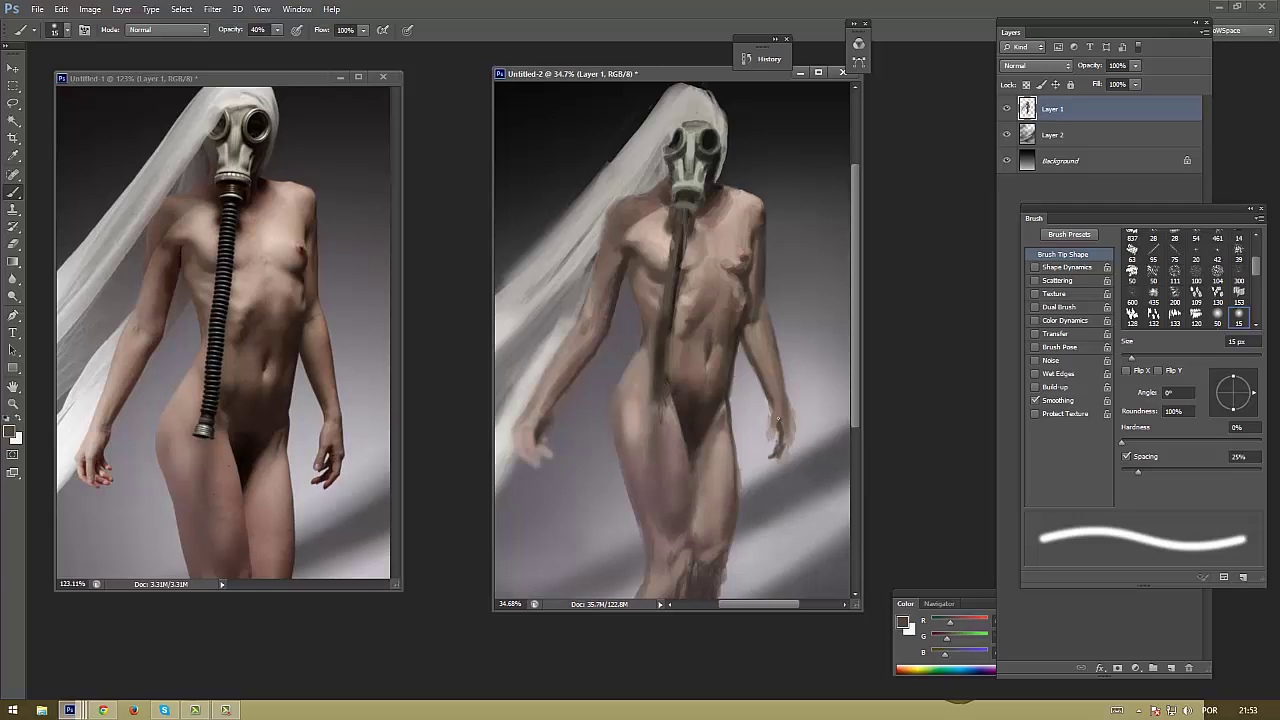
Add faint paint along the arm edge and a small dark stroke on the arm
alt+click(777, 394)
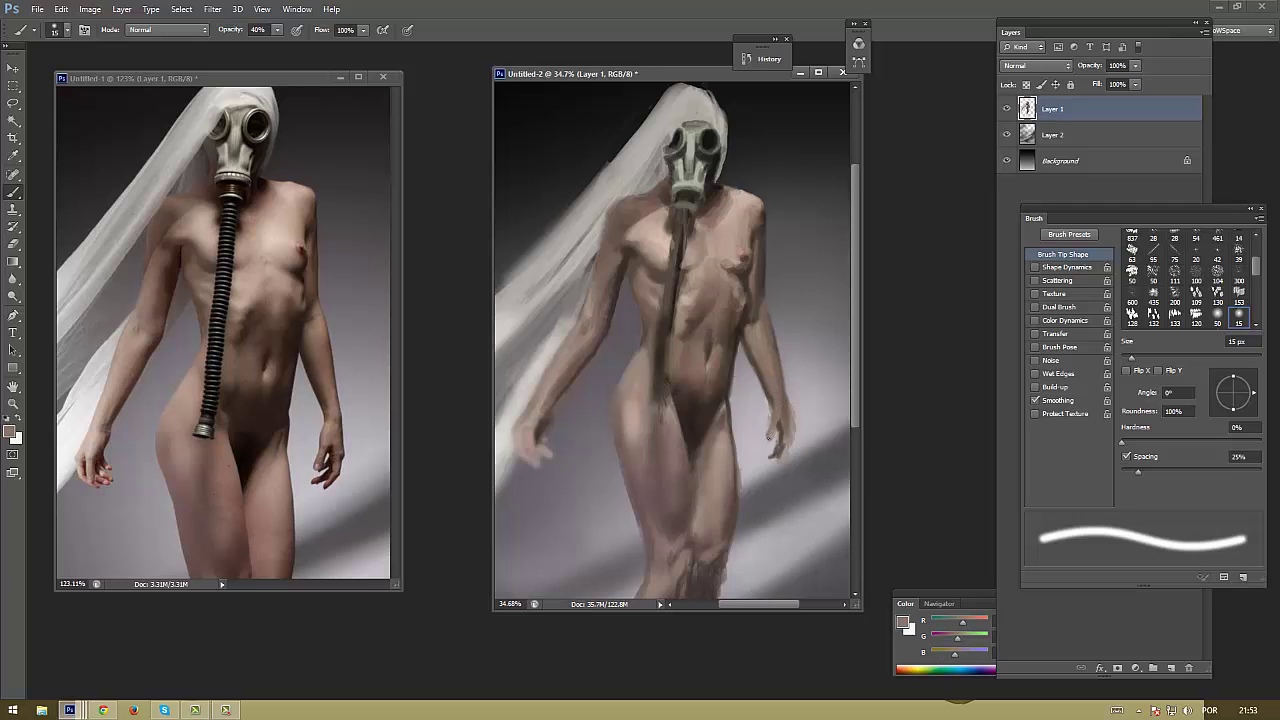
drag(782, 403, 771, 413)
alt+click(769, 393)
alt+click(777, 393)
alt+click(690, 430)
alt+click(768, 365)
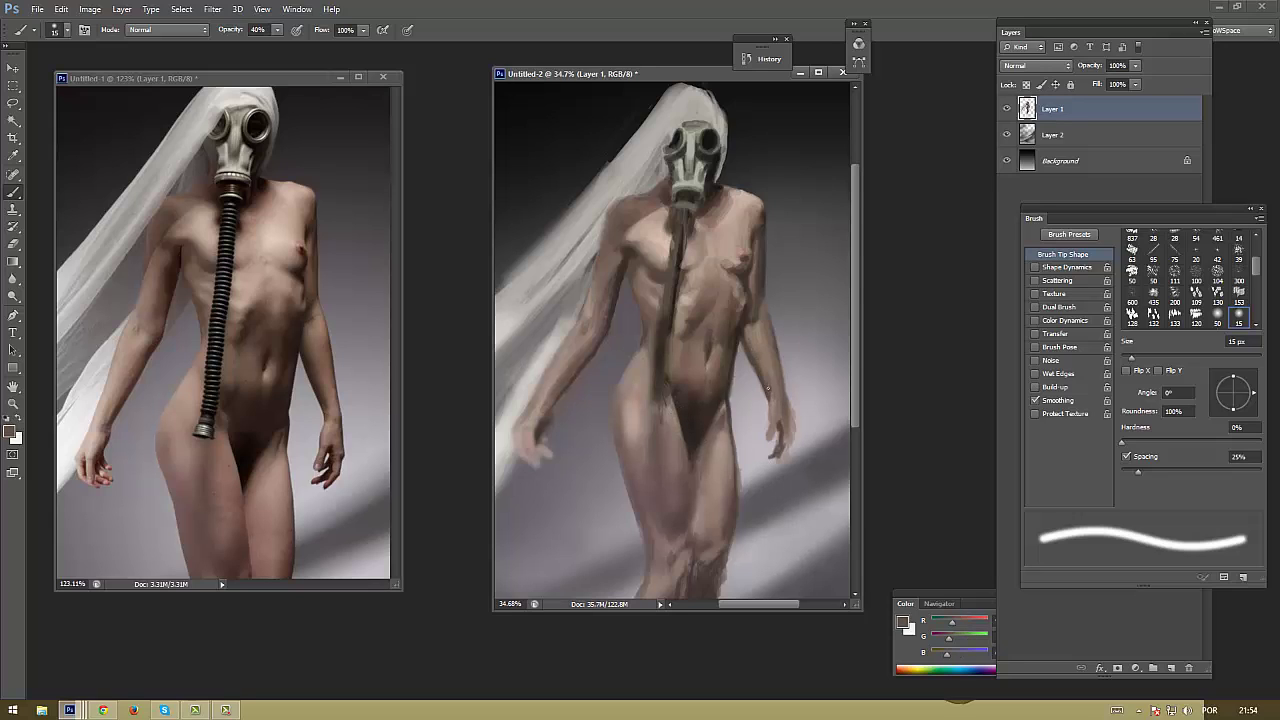
alt+click(771, 347)
alt+click(763, 379)
drag(756, 346, 762, 378)
Darken the right forearm and hand edge and lighten the inner edge of the arm
alt+click(752, 343)
alt+click(761, 358)
alt+click(750, 320)
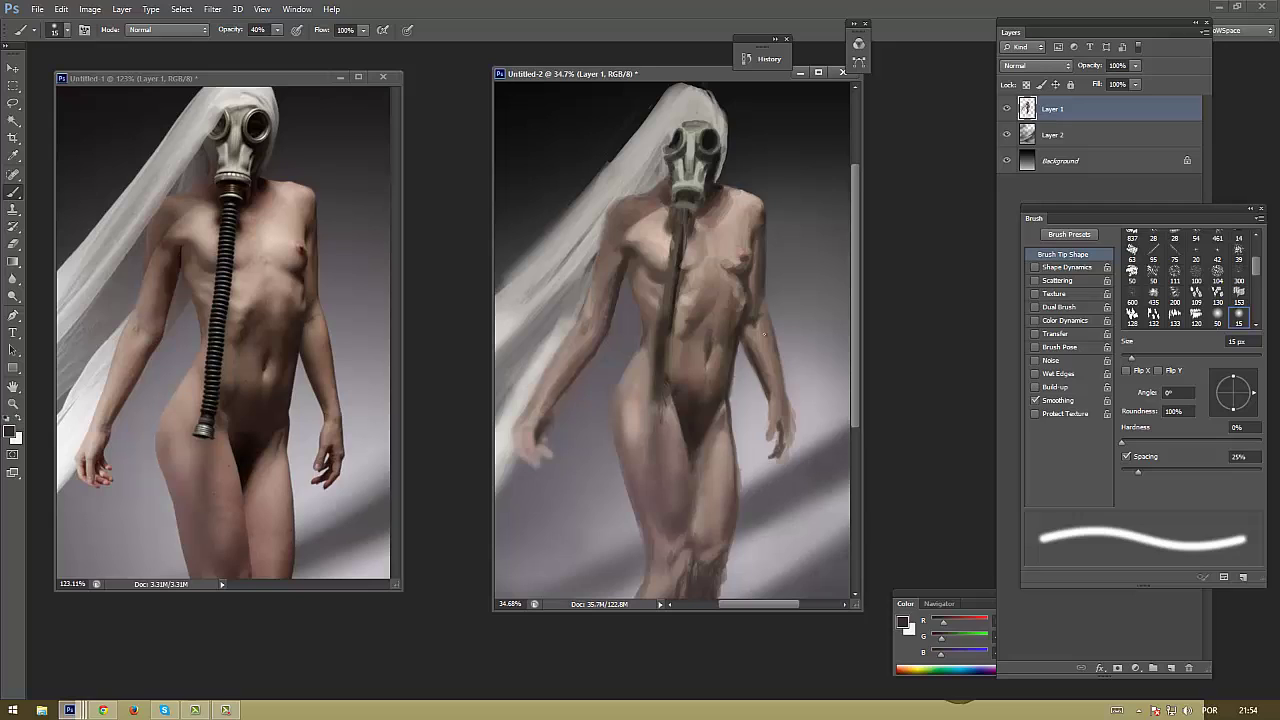
mouse_move(790, 428)
mouse_down()
mouse_move(786, 404)
mouse_move(792, 428)
mouse_up()
drag(755, 374, 757, 378)
alt+click(770, 402)
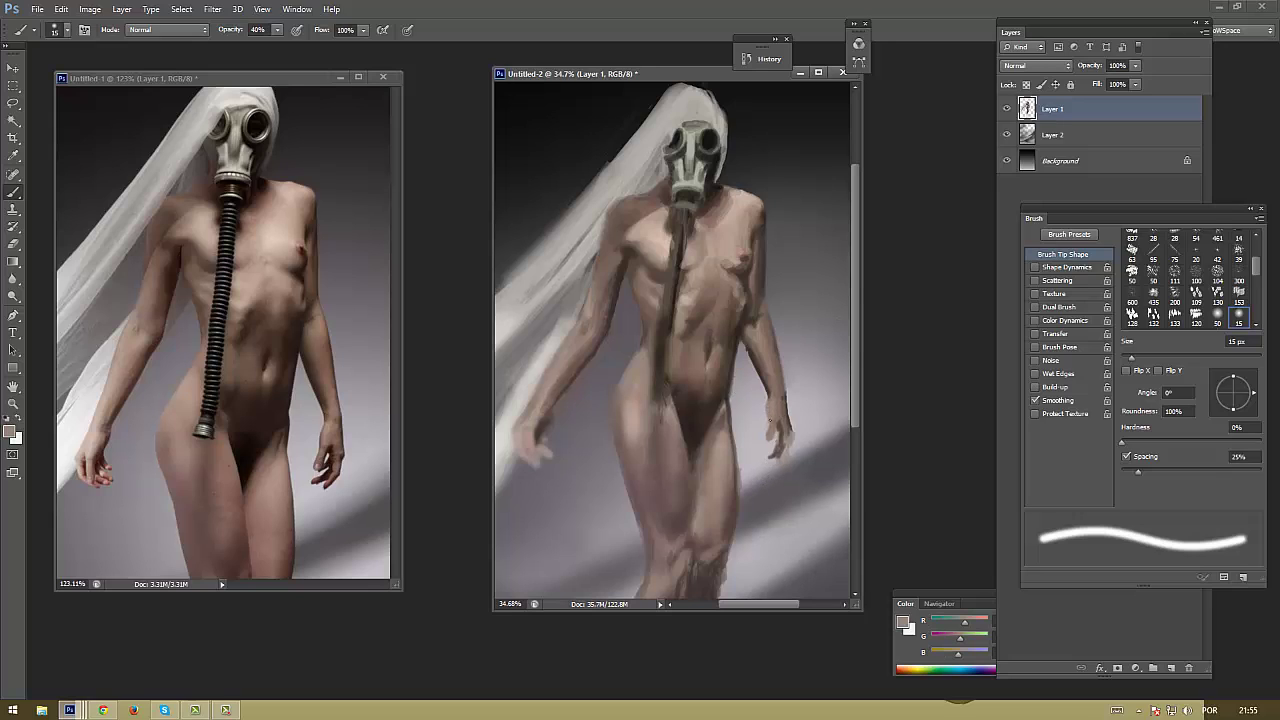
alt+click(768, 406)
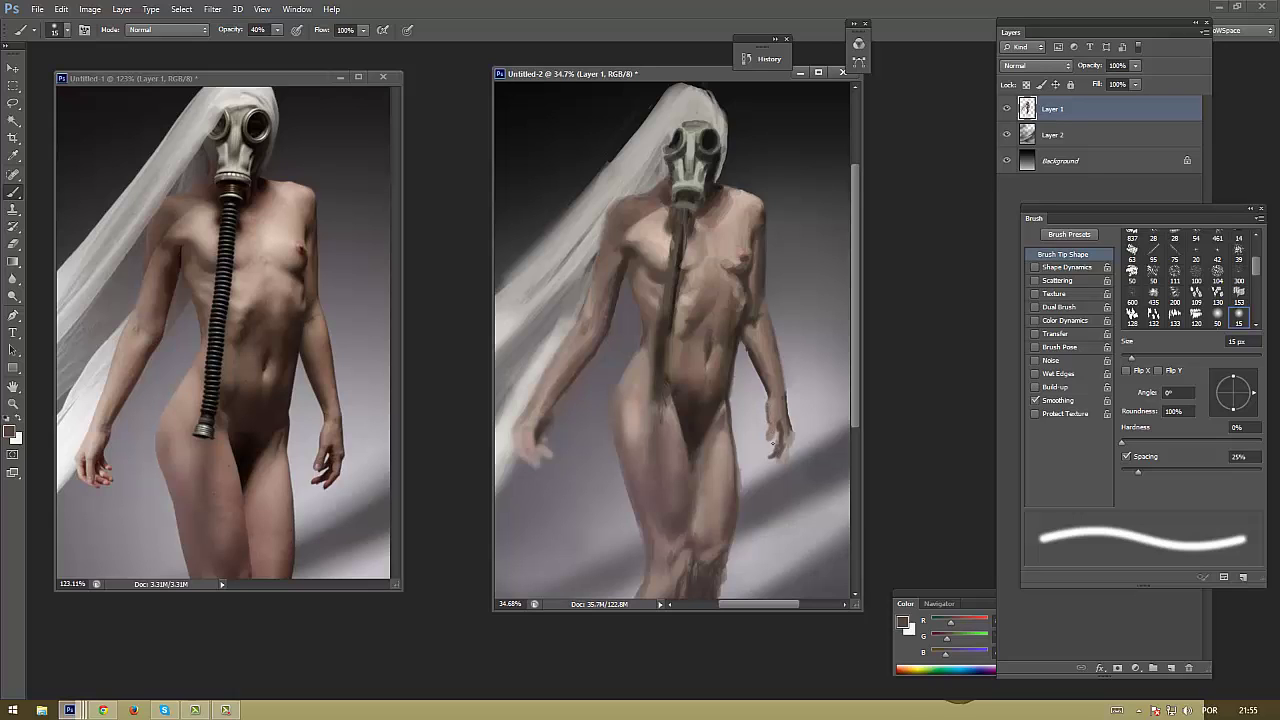
alt+click(775, 424)
alt+click(777, 424)
Sample a series of lighter and darker skin tones around the arm and hand
alt+click(777, 407)
alt+click(788, 404)
alt+click(763, 461)
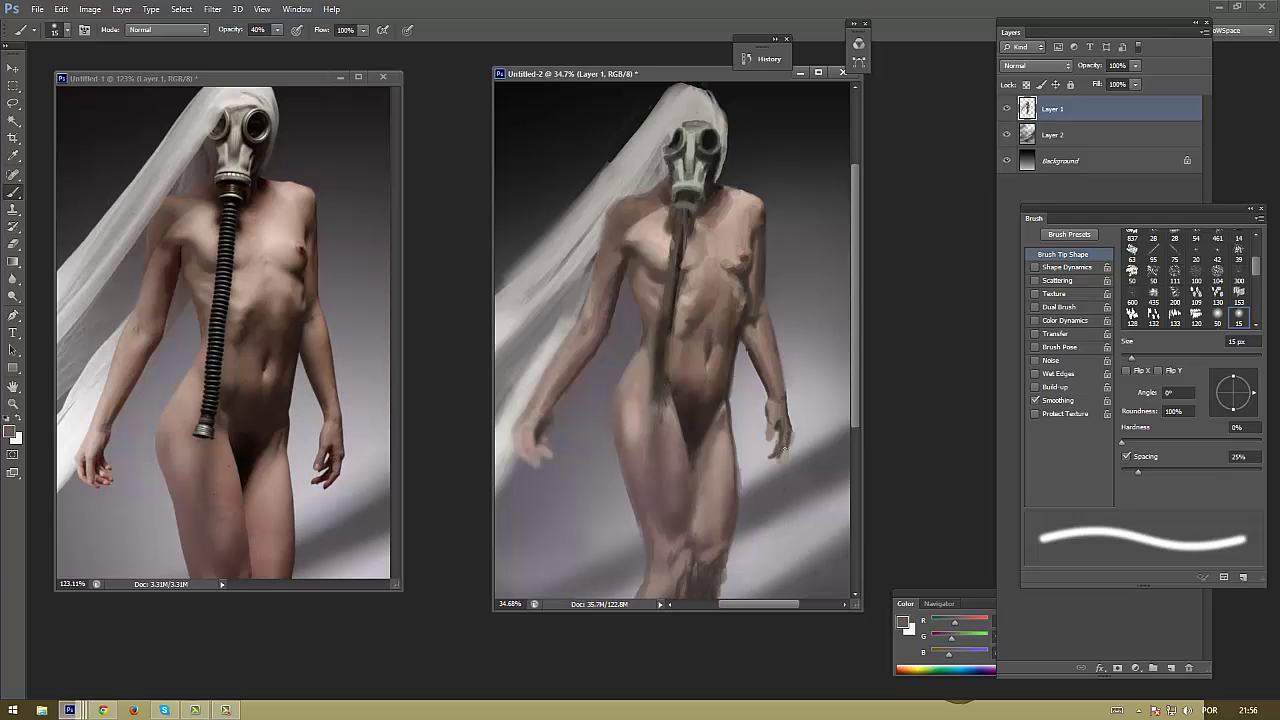
alt+click(787, 443)
alt+click(778, 426)
alt+click(770, 432)
alt+click(765, 398)
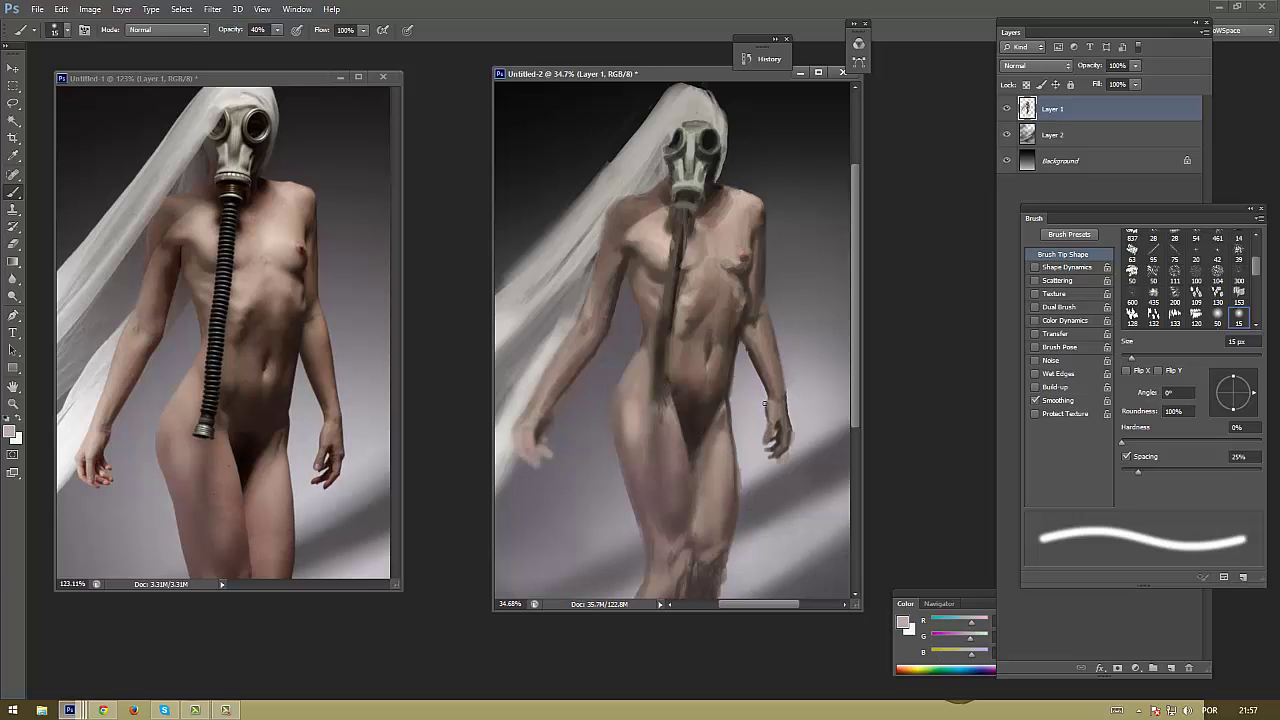
alt+click(786, 418)
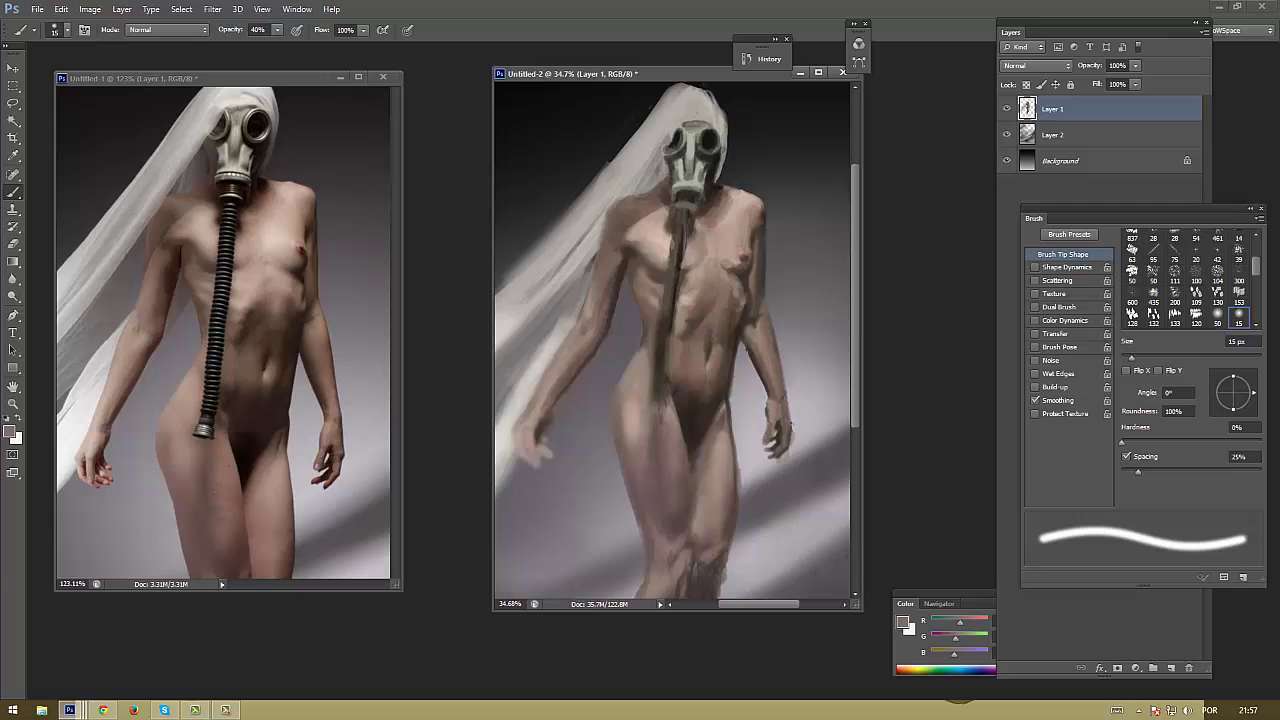
alt+click(788, 428)
alt+click(786, 430)
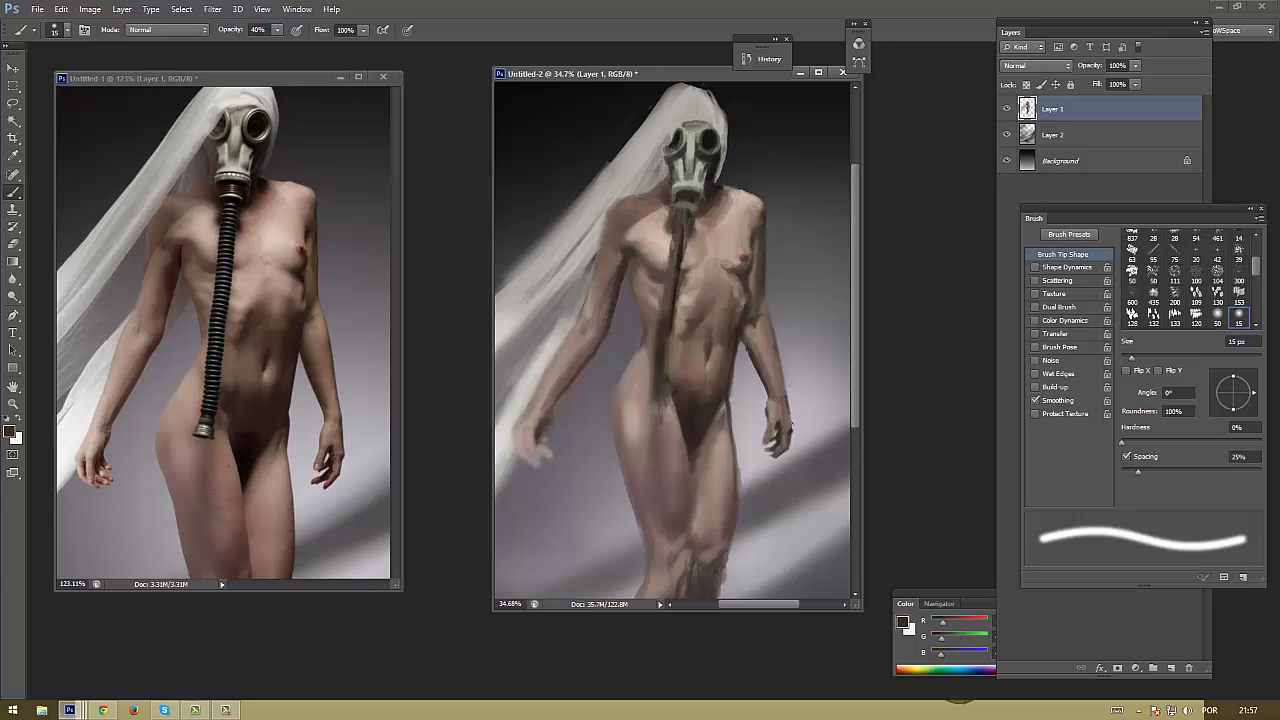
alt+click(790, 410)
alt+click(795, 428)
Pick up more arm skin tones and enlarge the soft brush to 45 px
key(alt)
key(alt)
alt+click(762, 329)
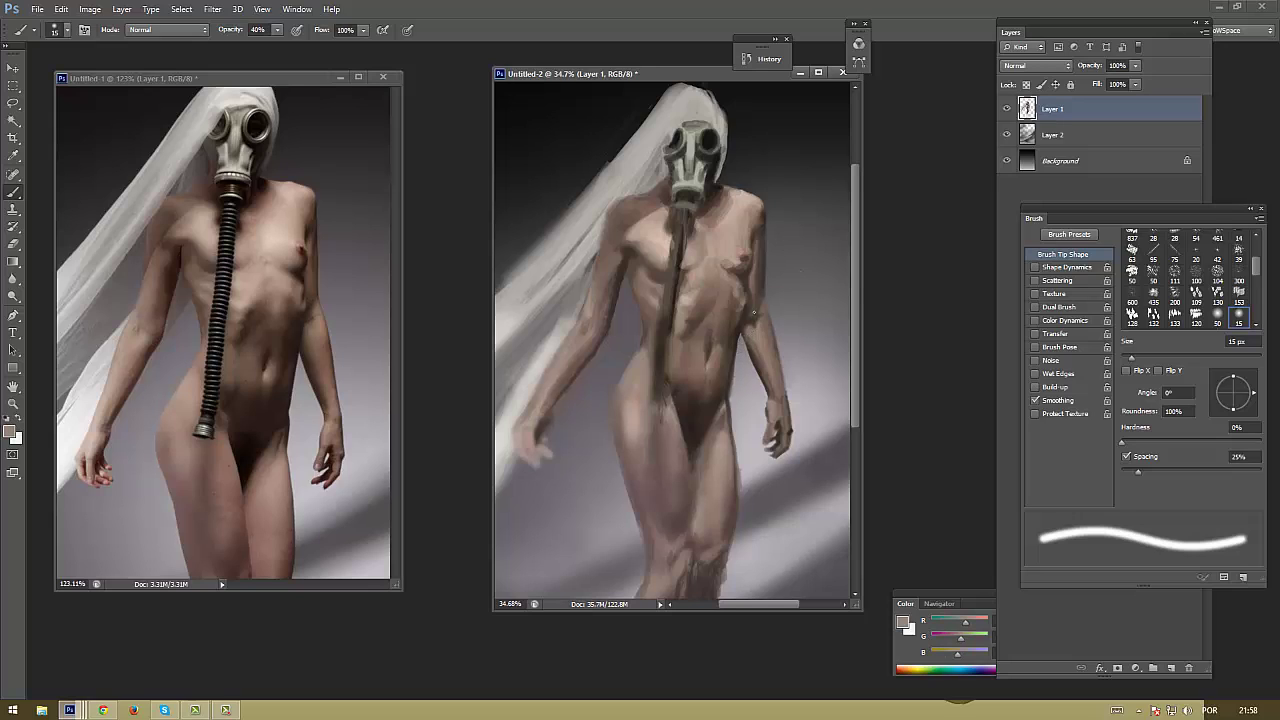
alt+click(779, 380)
alt+click(777, 440)
alt+click(779, 375)
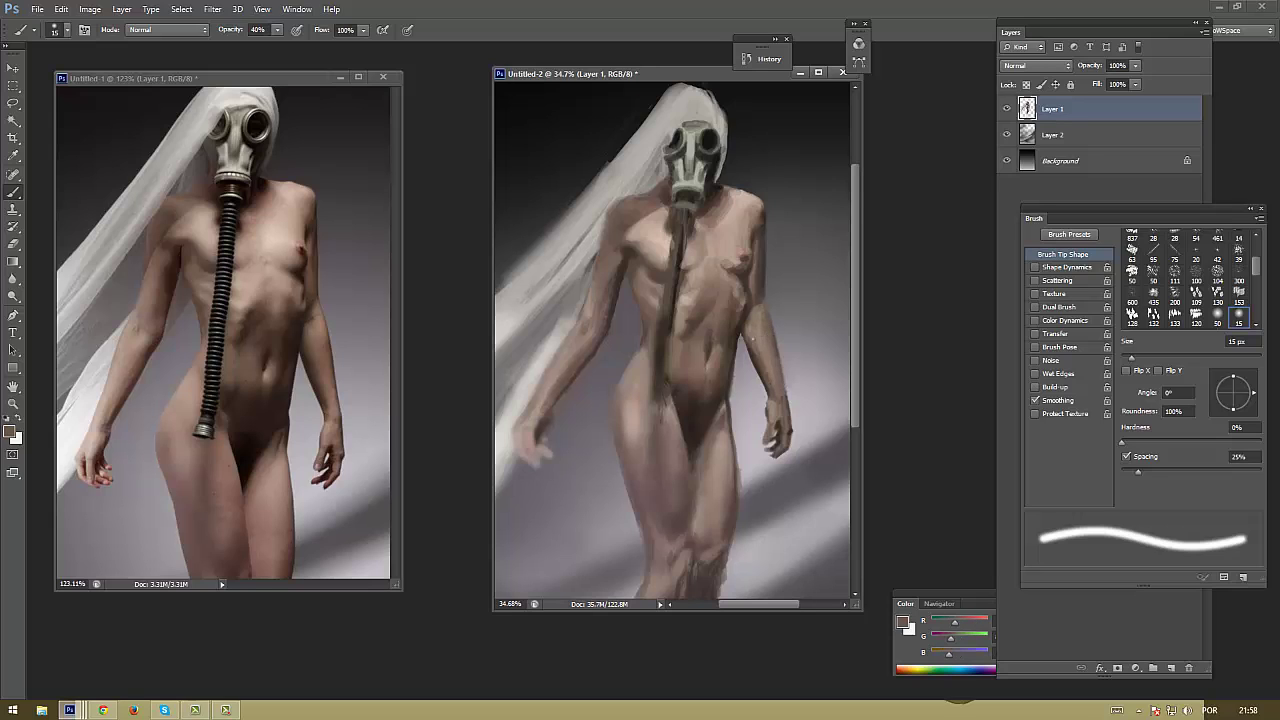
key(bracketright)
key(bracketright)
key(bracketright)
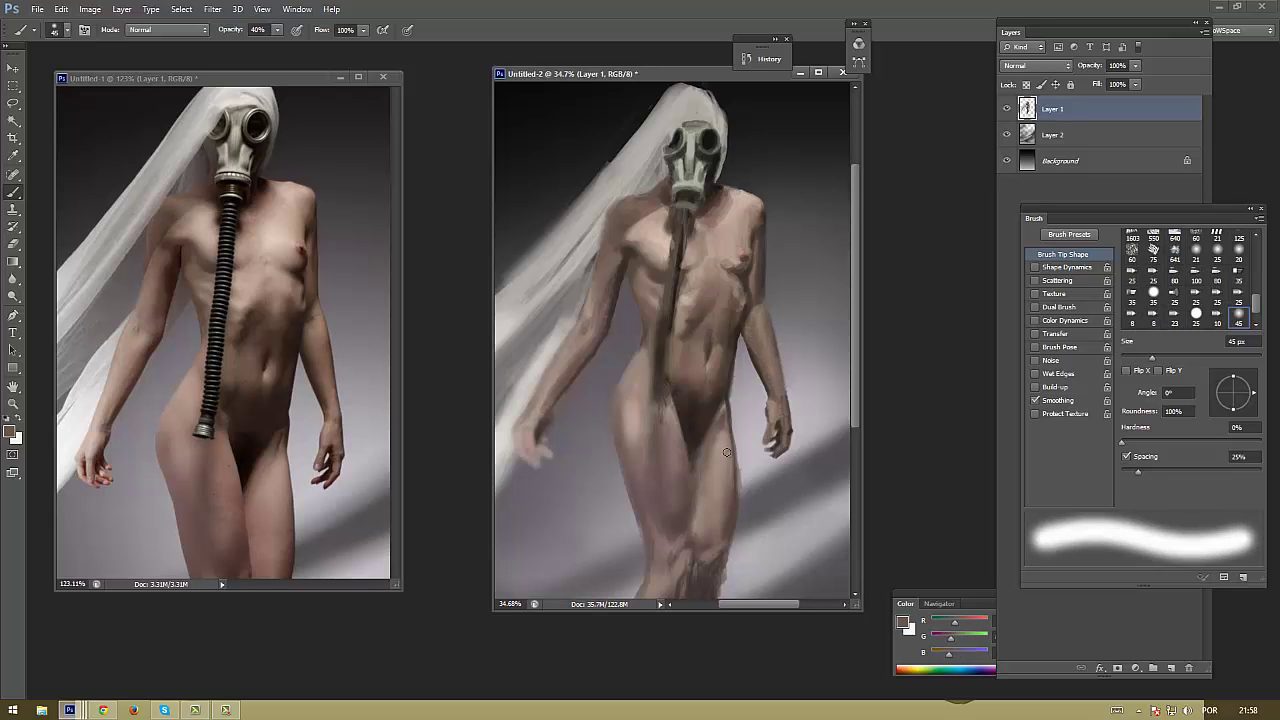
Sample skin tones from the figure and paint a darker stroke along the upper arm
alt+click(732, 433)
alt+click(760, 353)
alt+click(758, 300)
alt+click(754, 284)
alt+click(760, 316)
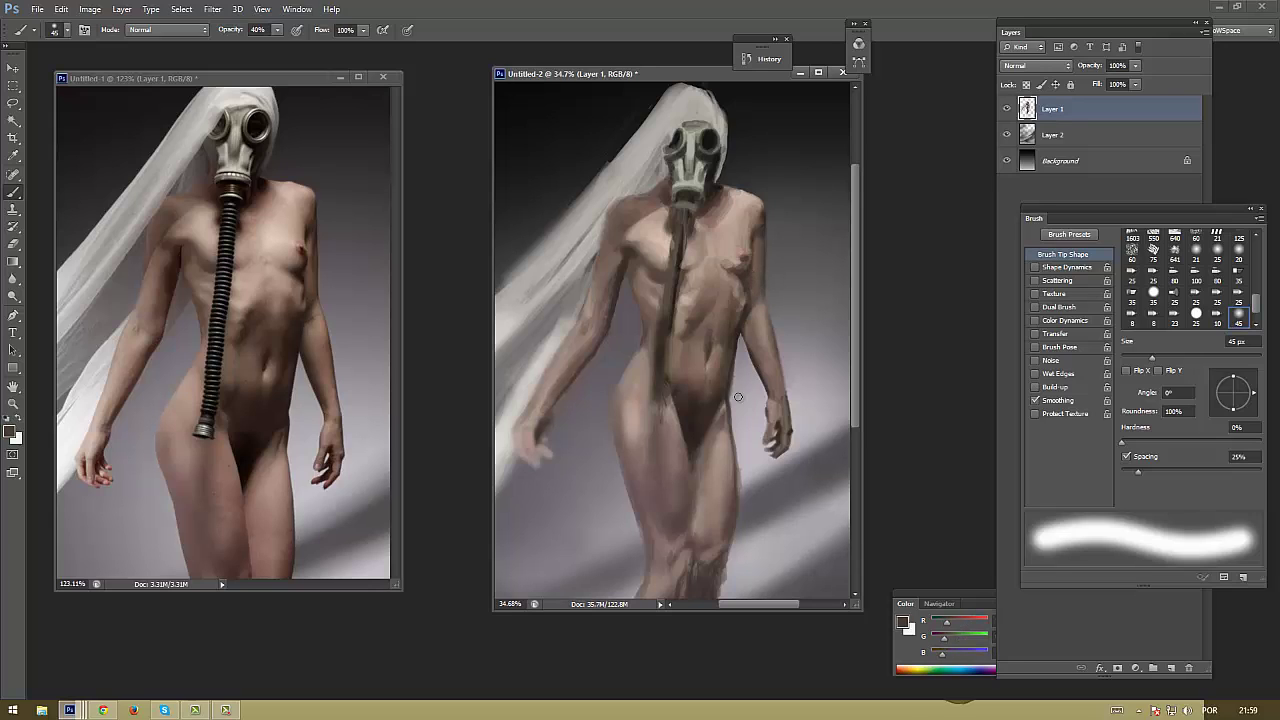
alt+click(754, 358)
alt+click(774, 350)
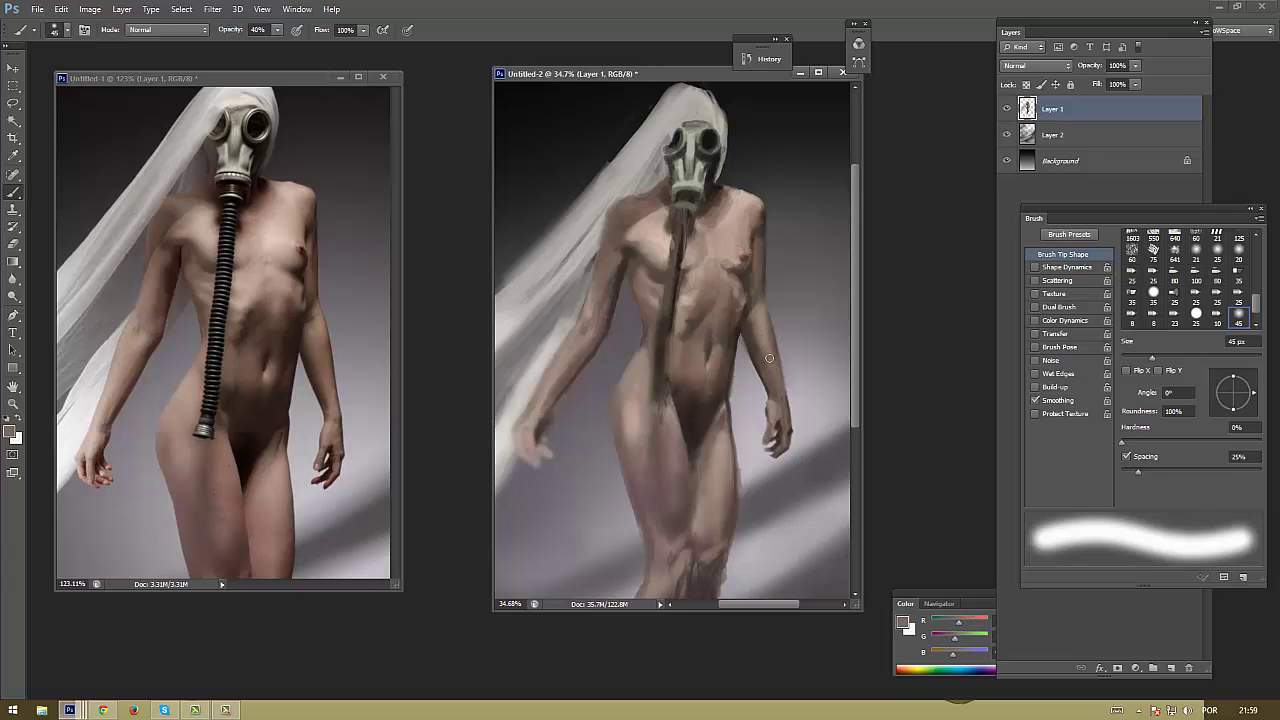
alt+click(612, 305)
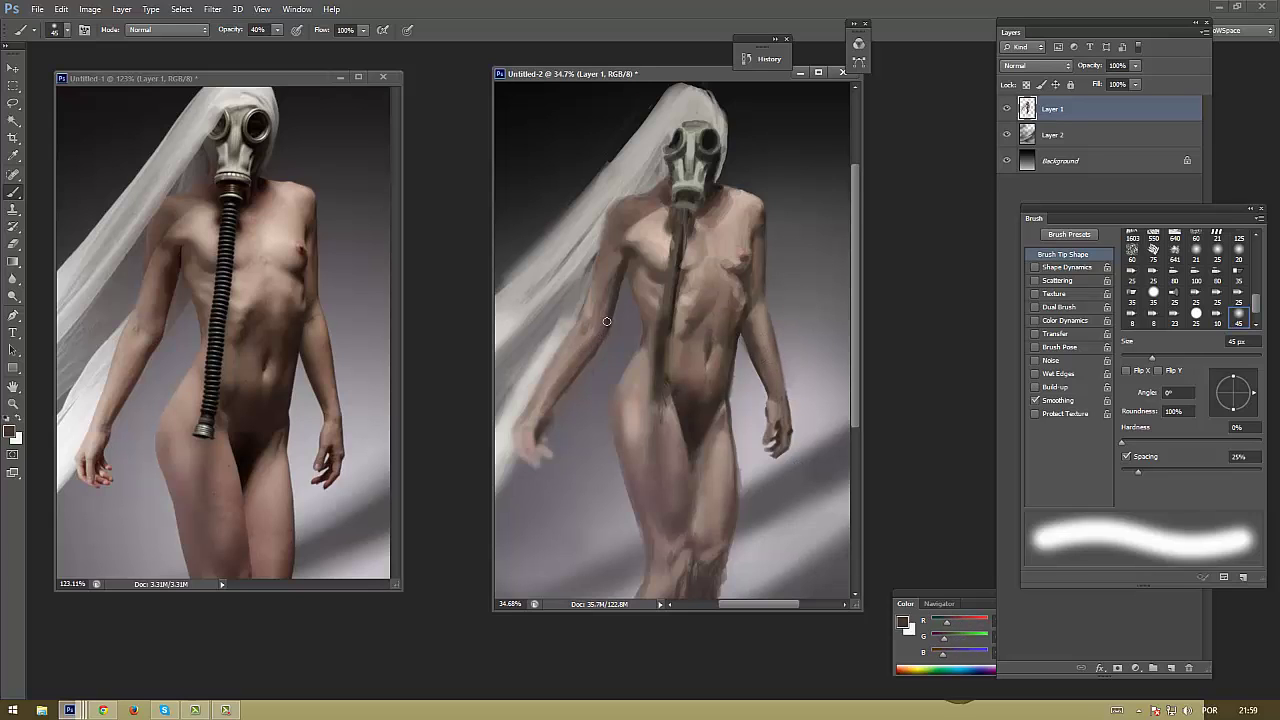
drag(617, 303, 596, 344)
Lighten the upper arm near the elbow with a light pink forearm tone
alt+click(583, 341)
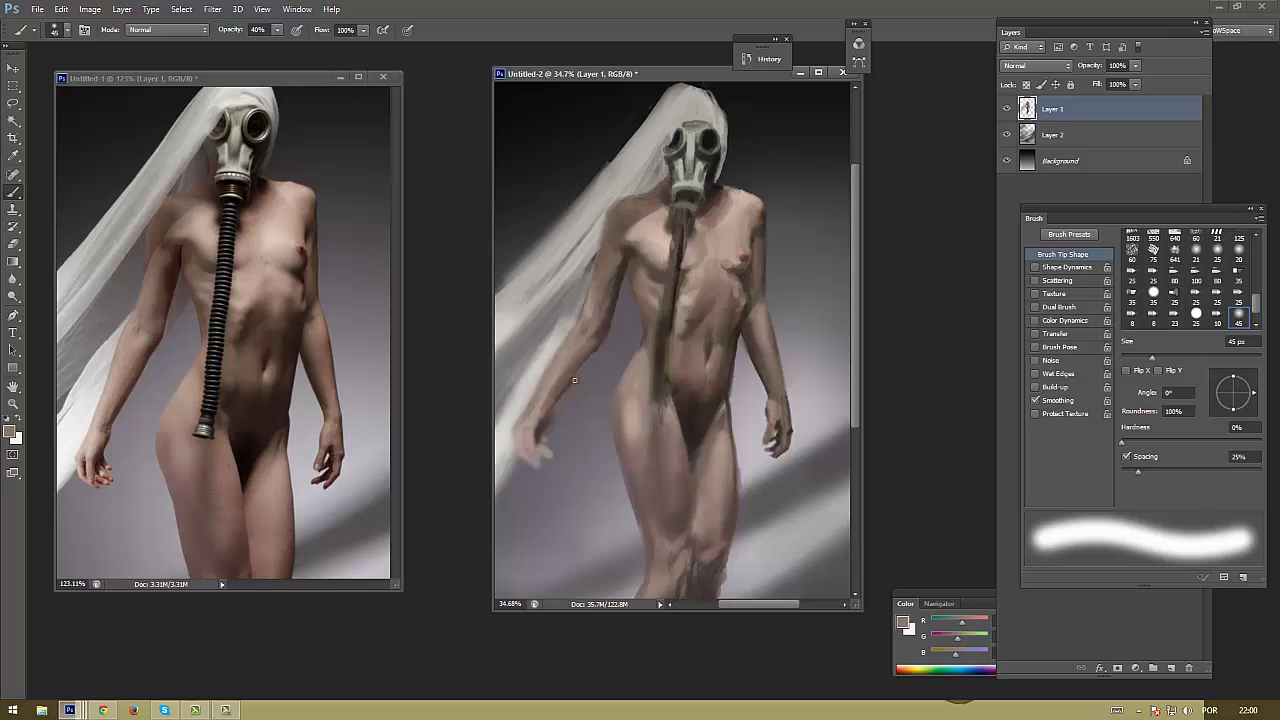
alt+click(618, 304)
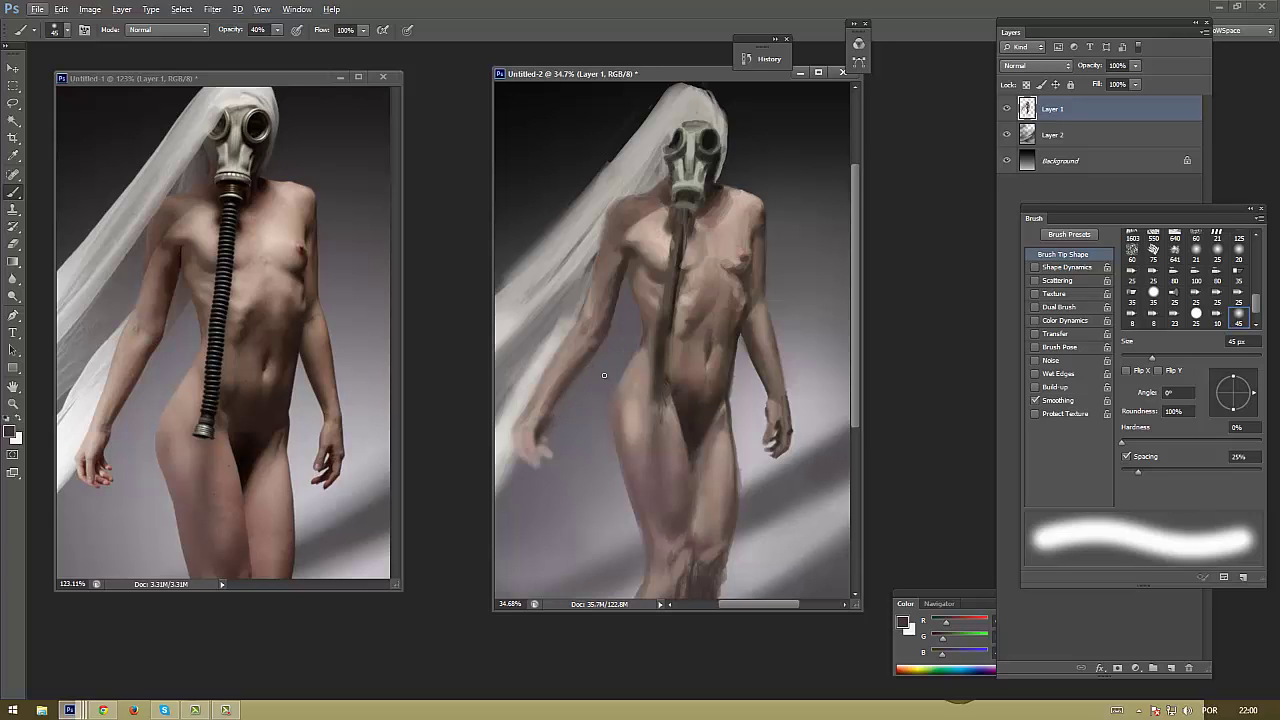
click(604, 375)
alt+click(529, 404)
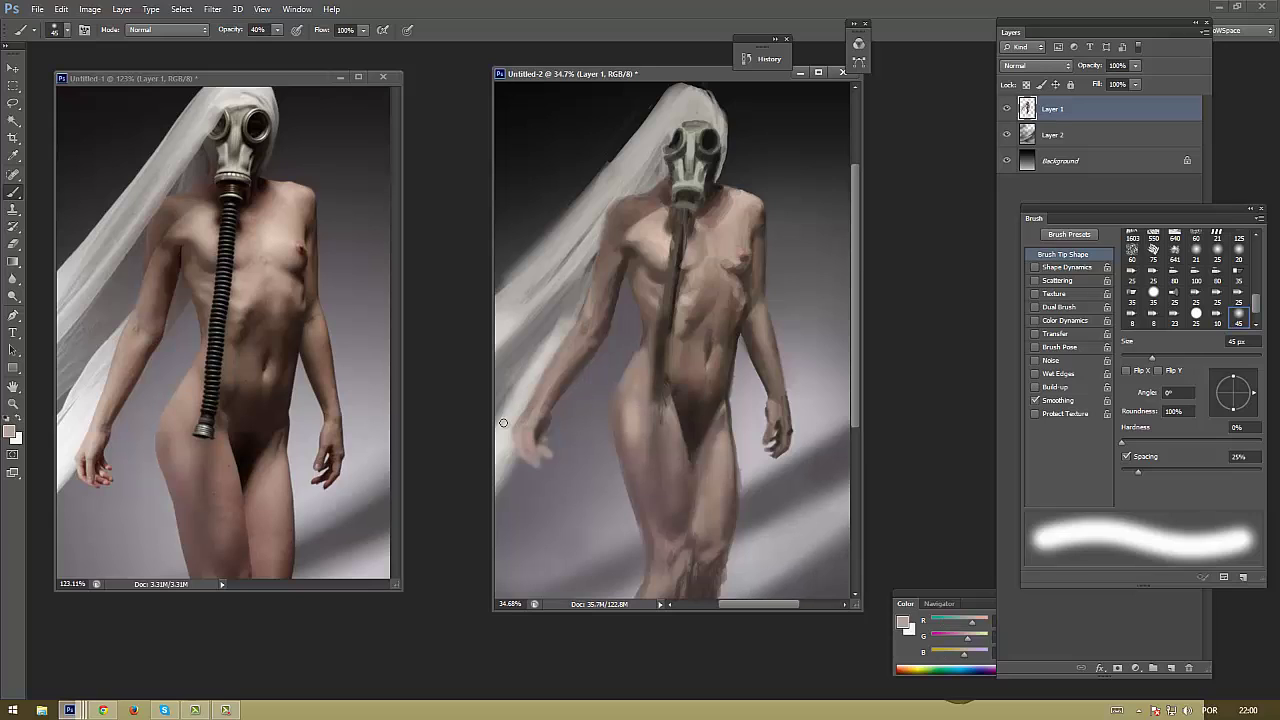
drag(576, 332, 556, 368)
alt+click(566, 345)
alt+click(562, 368)
alt+click(572, 364)
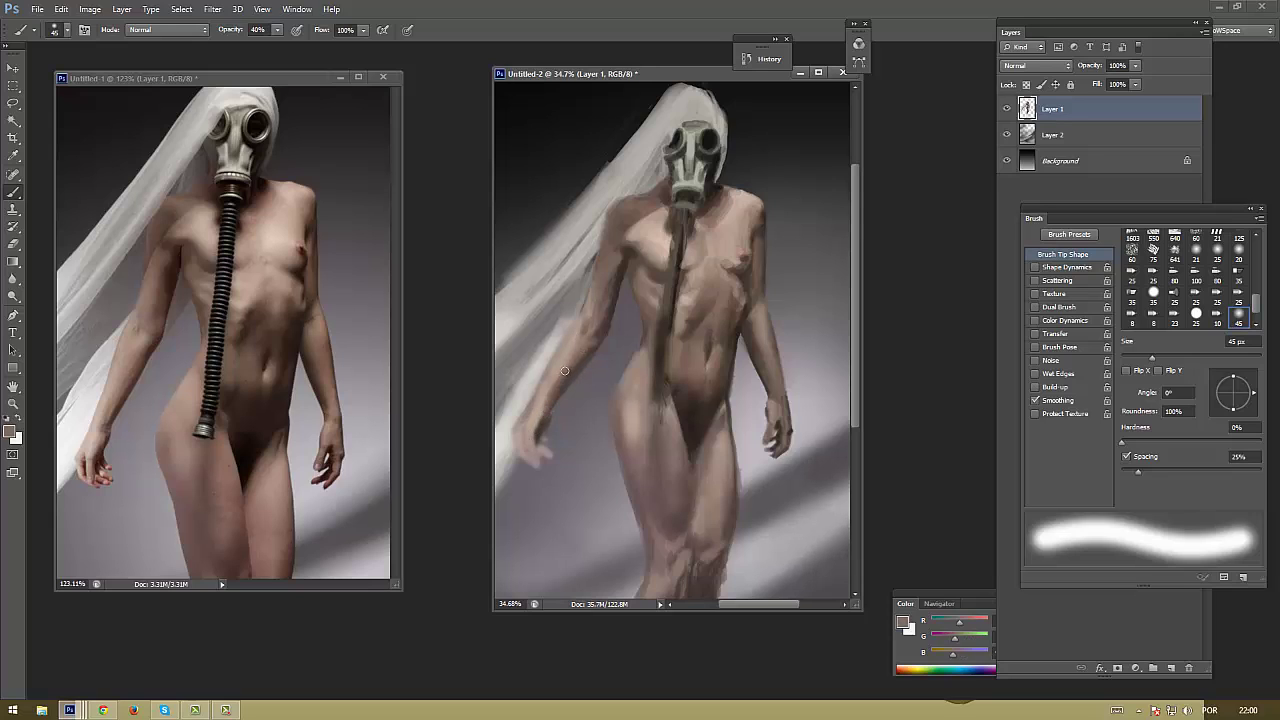
alt+click(560, 384)
alt+click(545, 405)
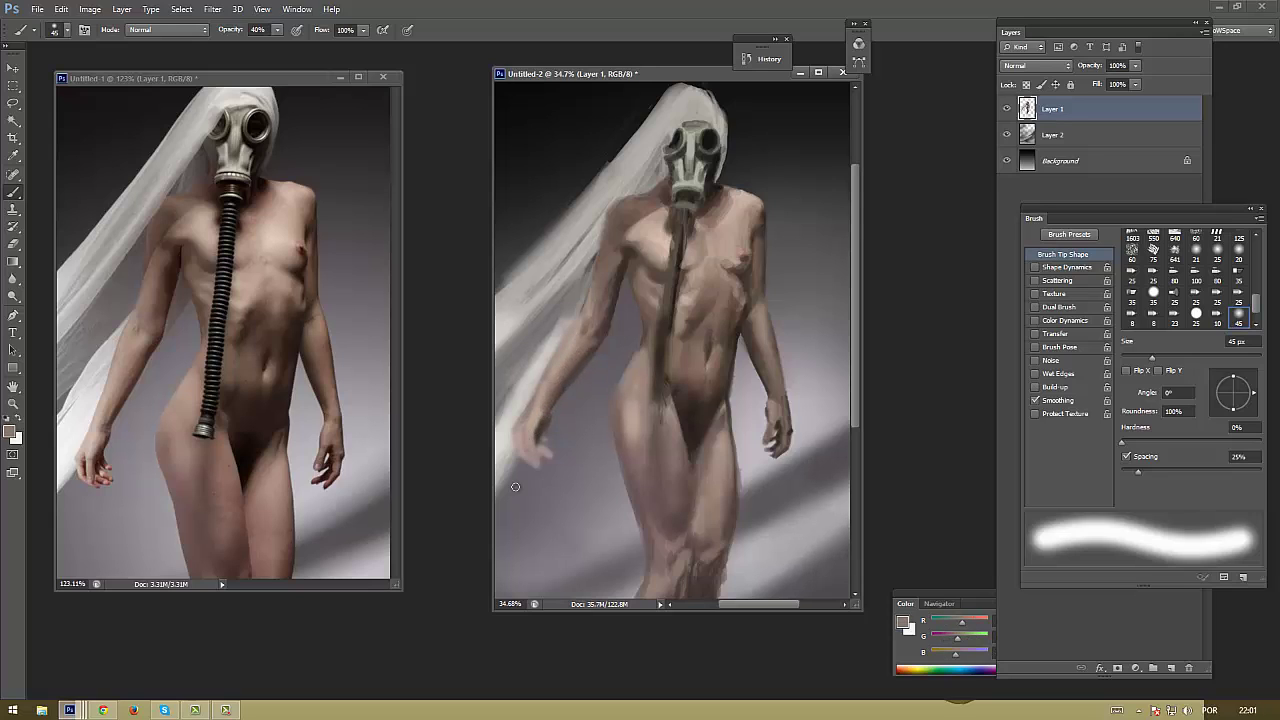
alt+click(548, 409)
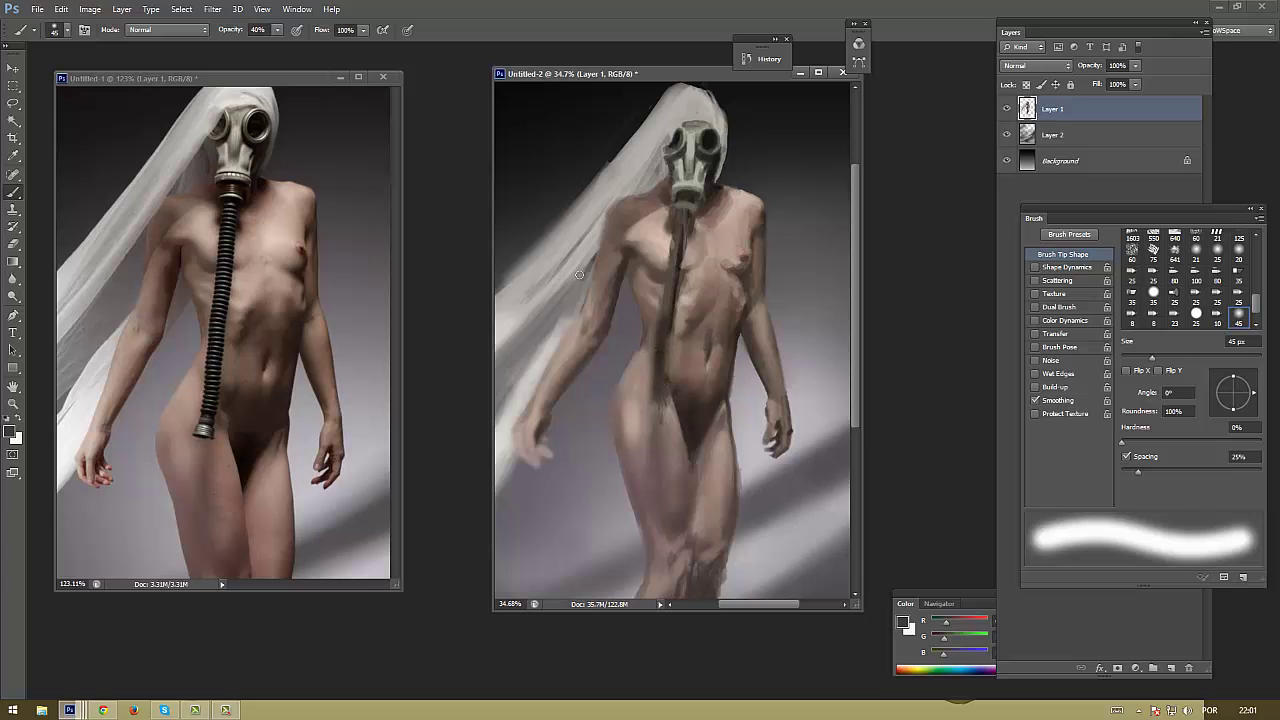
Lighten and smooth the shoulder edge with a light pinkish grey
alt+click(630, 332)
alt+click(604, 360)
alt+click(617, 282)
alt+click(735, 306)
alt+click(718, 286)
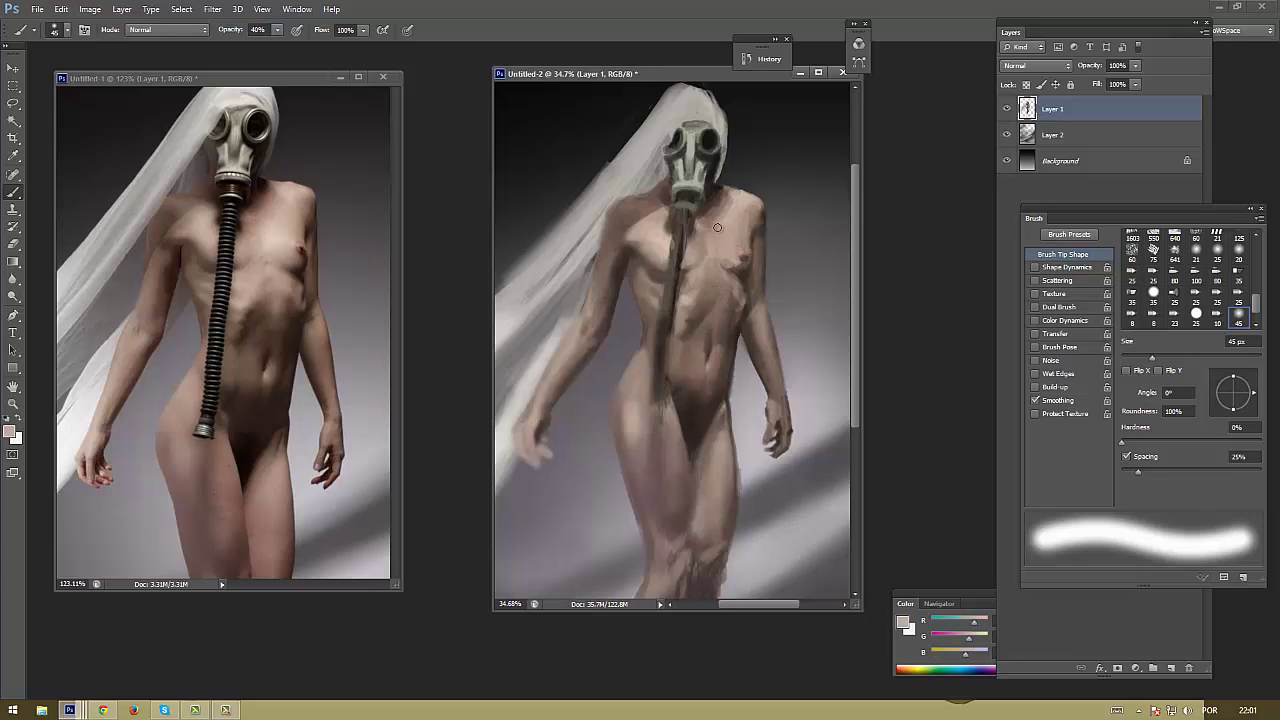
alt+click(728, 220)
drag(742, 211, 758, 240)
Pick a darker brown in the colour chooser and paint a faint stroke along the arm edge
alt+click(601, 305)
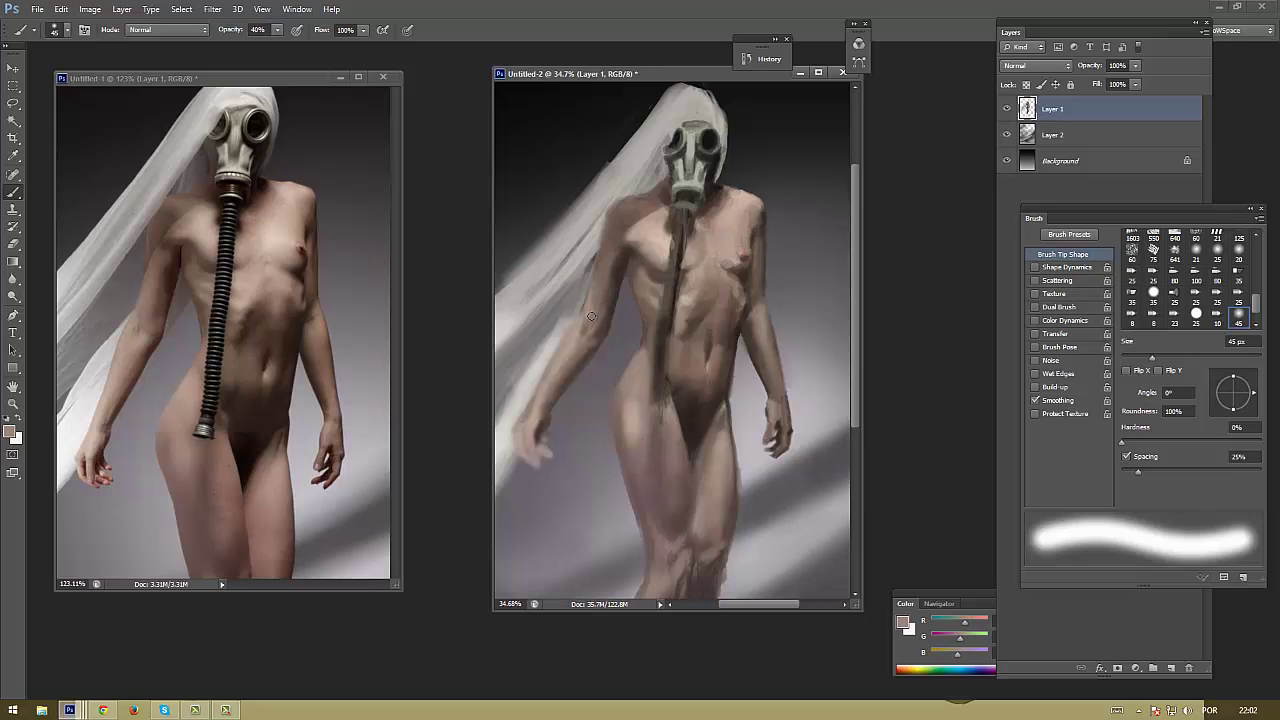
alt+click(600, 335)
alt+click(620, 251)
alt+click(621, 271)
alt+click(603, 297)
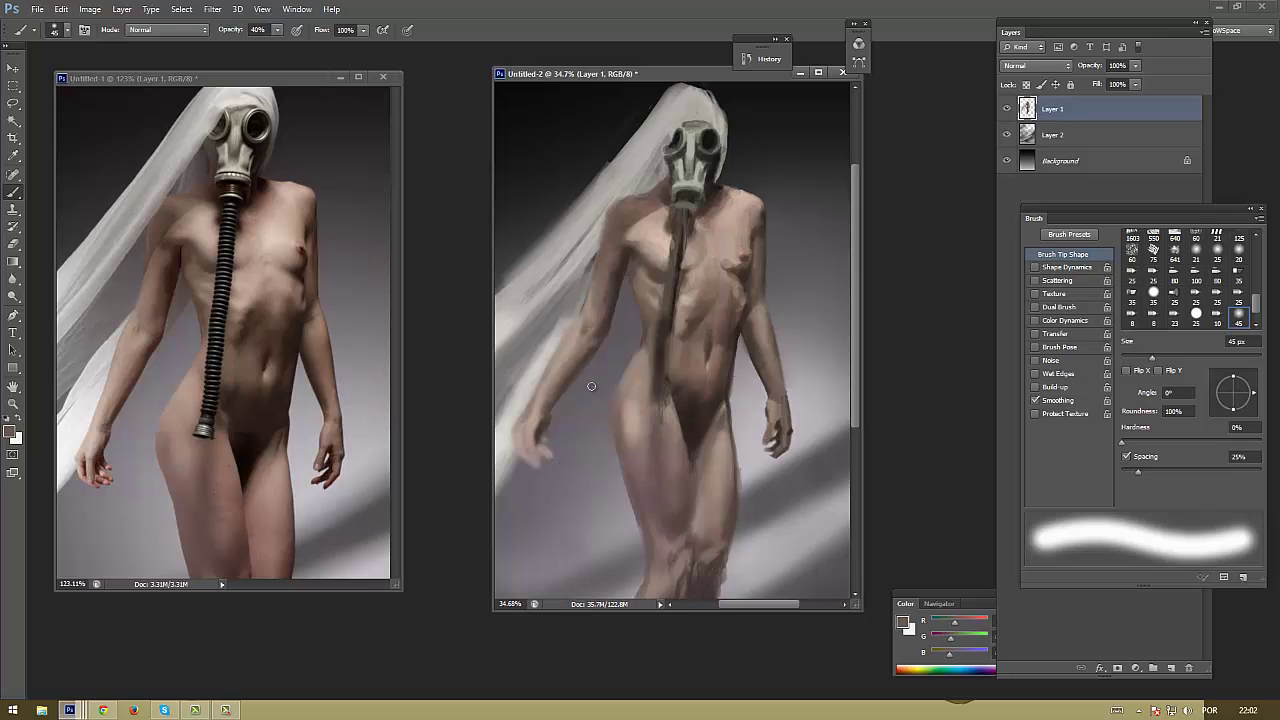
click(13, 435)
click(462, 607)
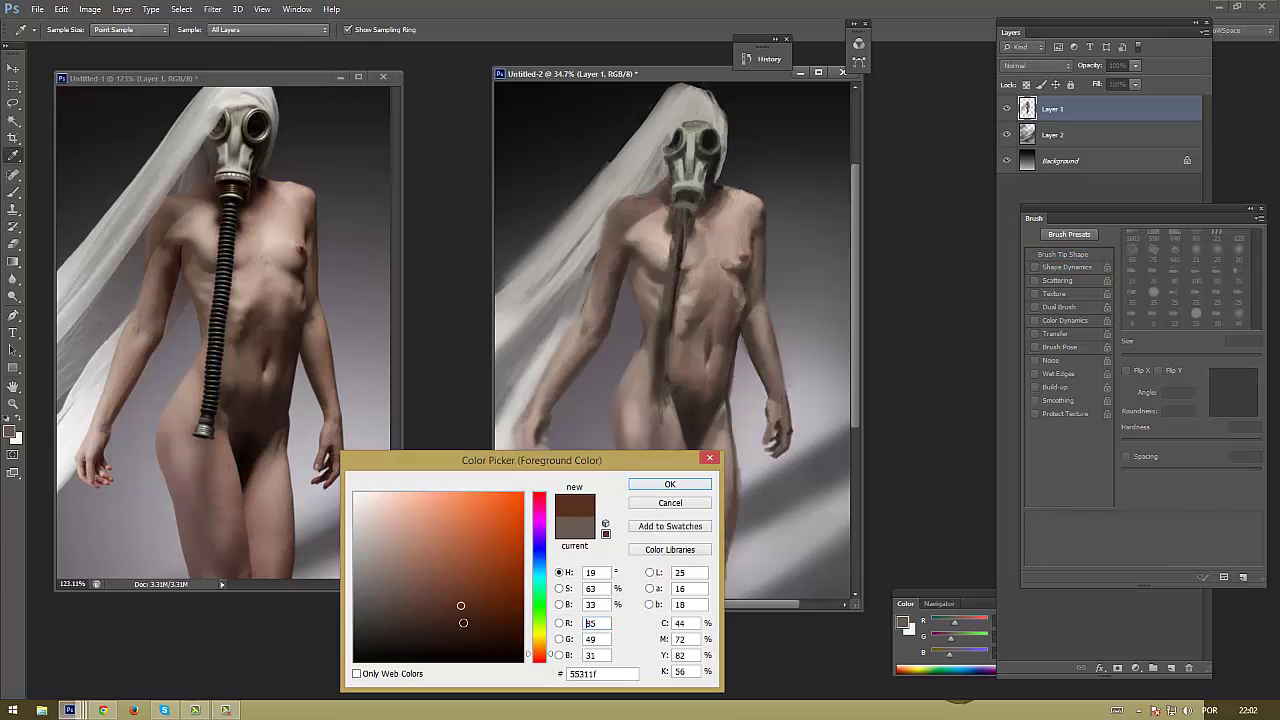
key(Return)
drag(584, 366, 556, 392)
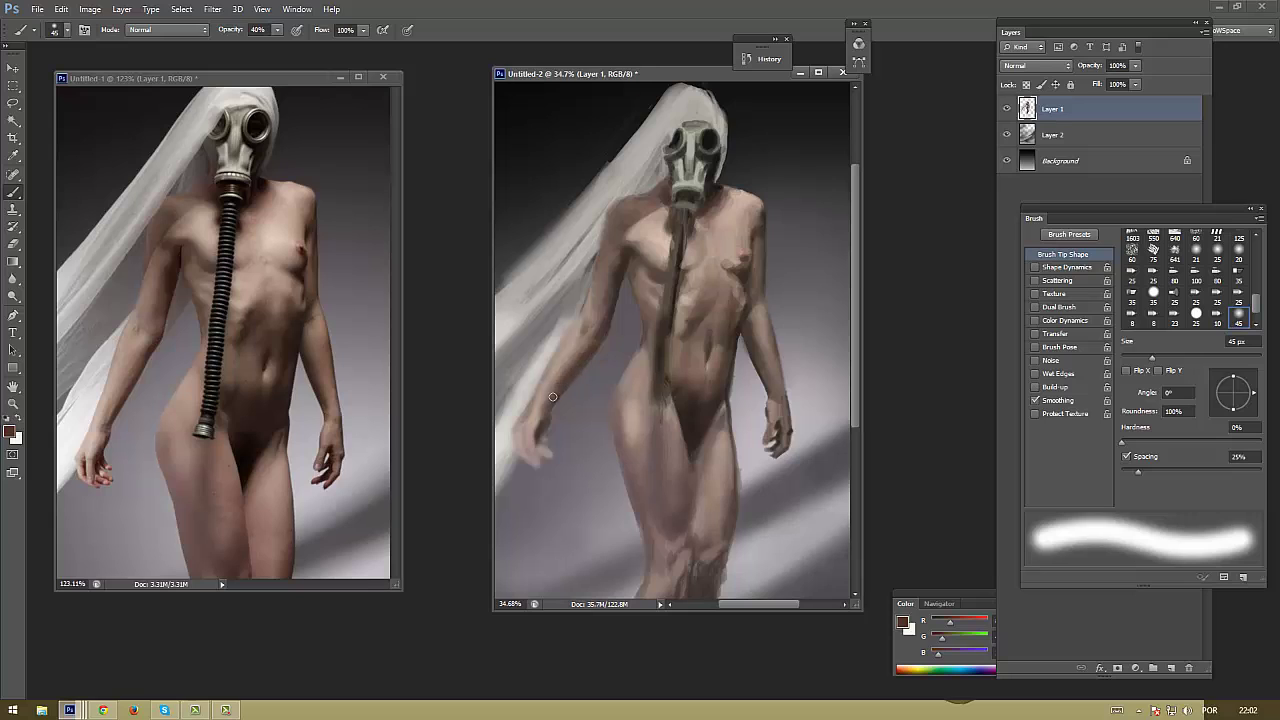
Paint a soft highlight on the hip at 10% brush opacity
alt+click(606, 308)
alt+click(619, 271)
alt+click(598, 336)
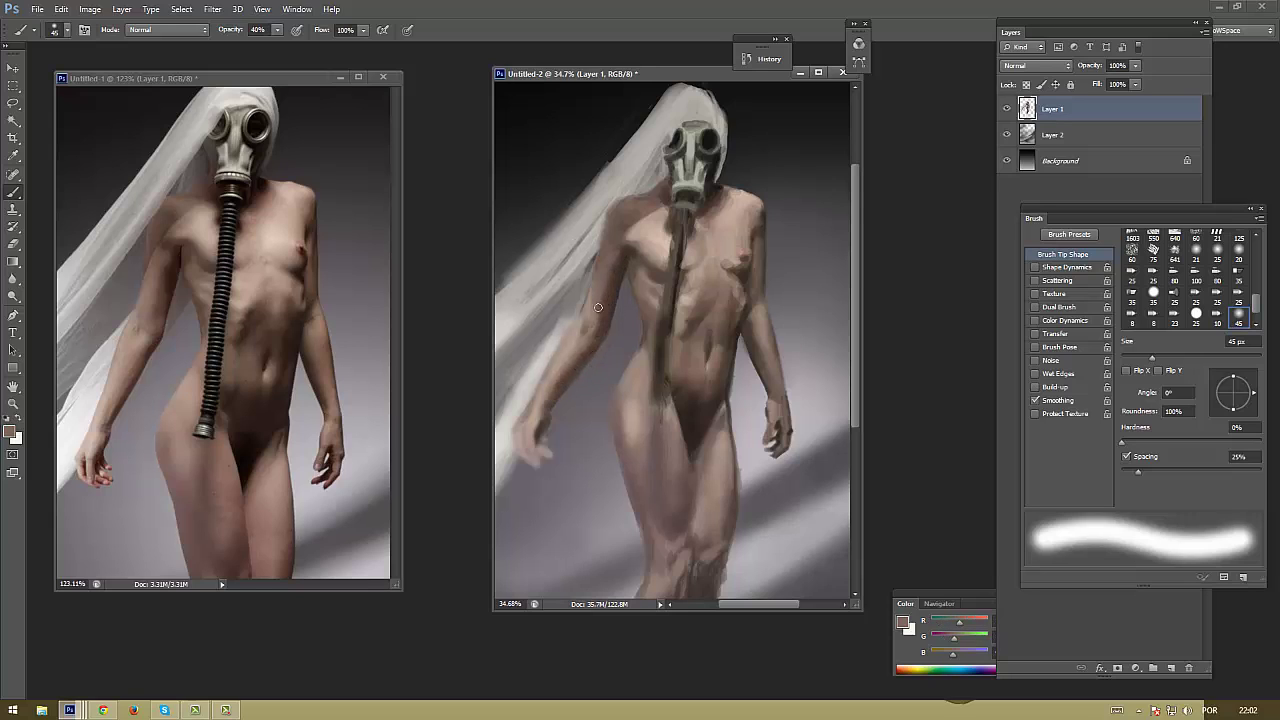
alt+click(600, 325)
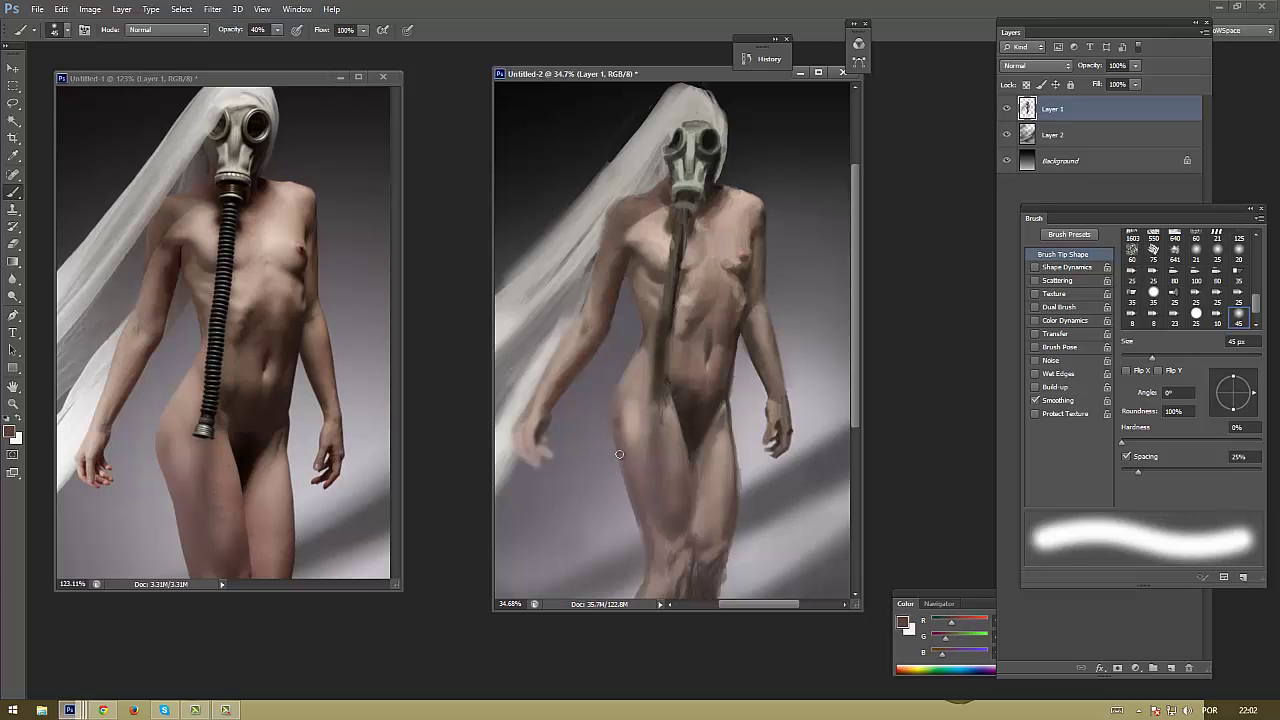
key(1)
drag(617, 428, 626, 468)
With a 25 px tip, add a small darker mark at lower left, then zoom out to view the whole painting
alt+click(556, 385)
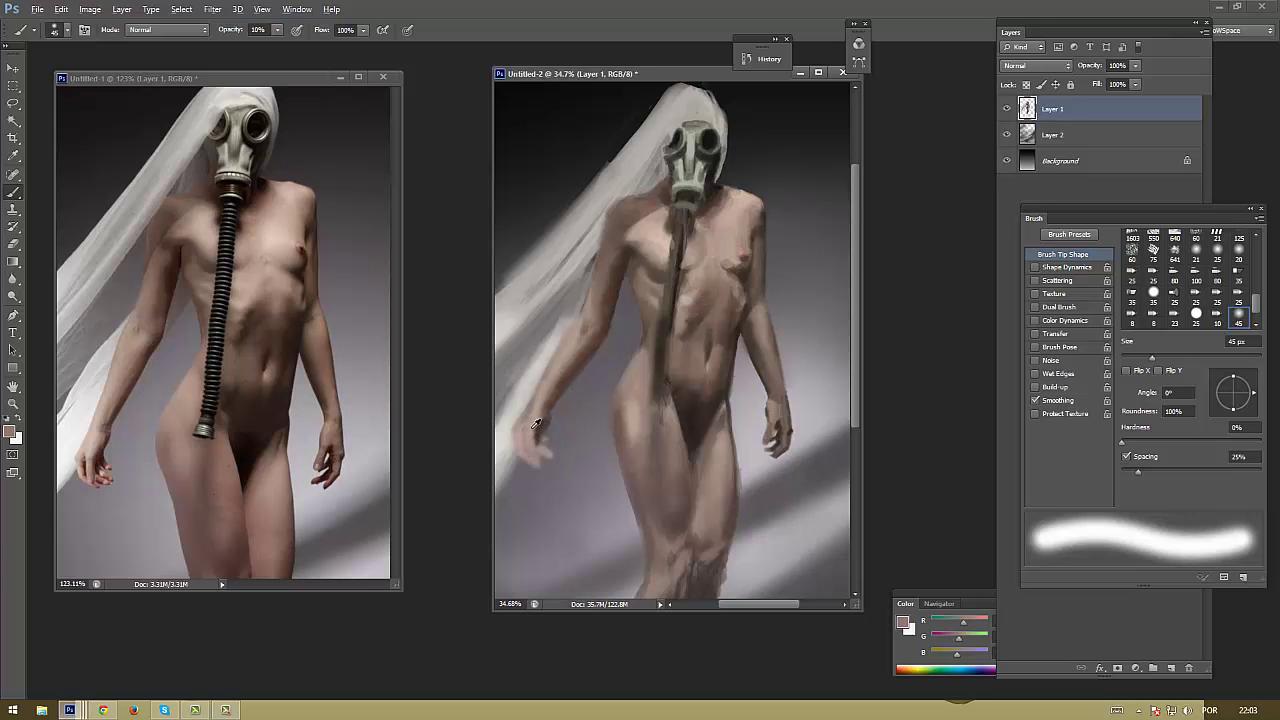
alt+click(552, 412)
key(bracketleft)
key(bracketleft)
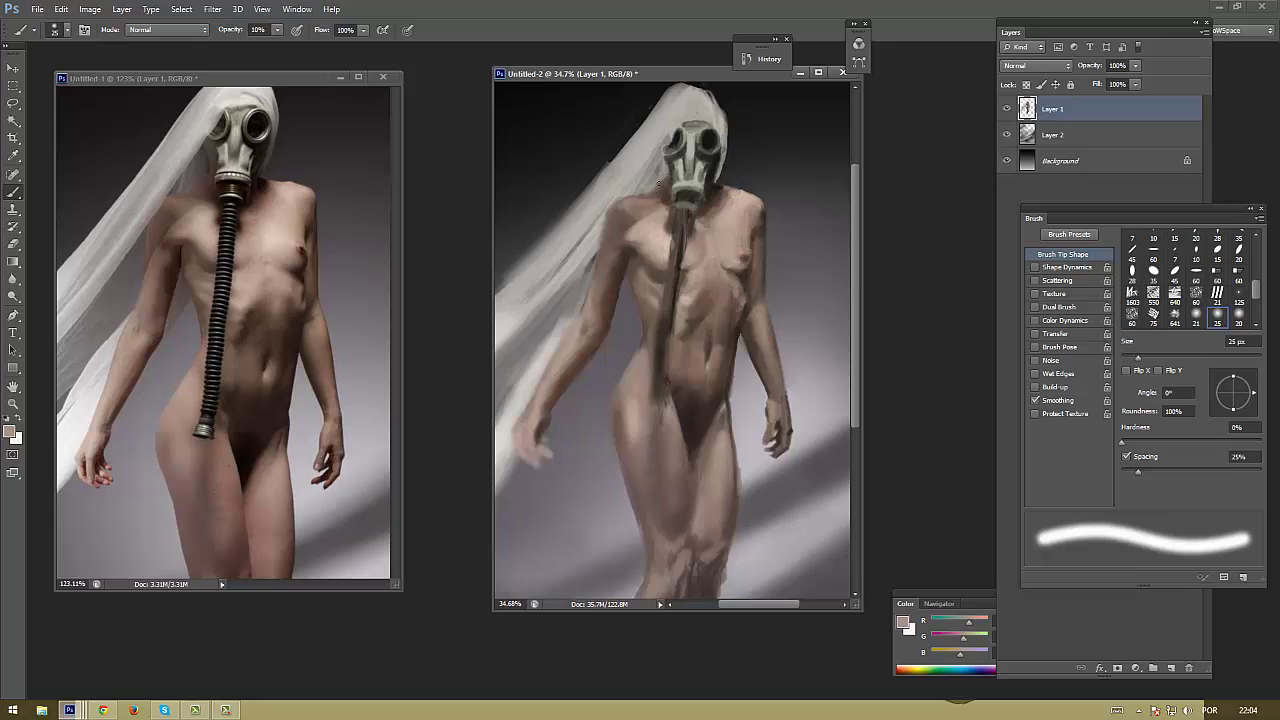
alt+click(734, 220)
alt+click(595, 295)
alt+click(606, 341)
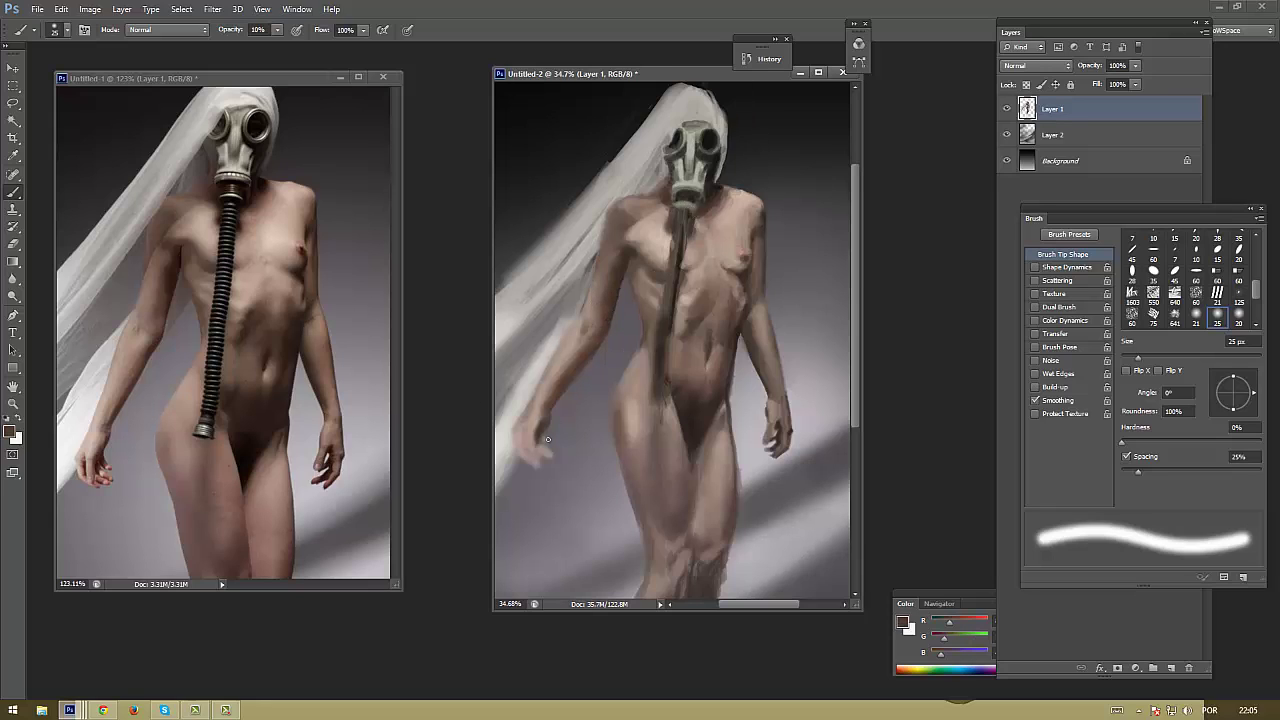
alt+click(686, 434)
alt+click(560, 418)
alt+click(536, 421)
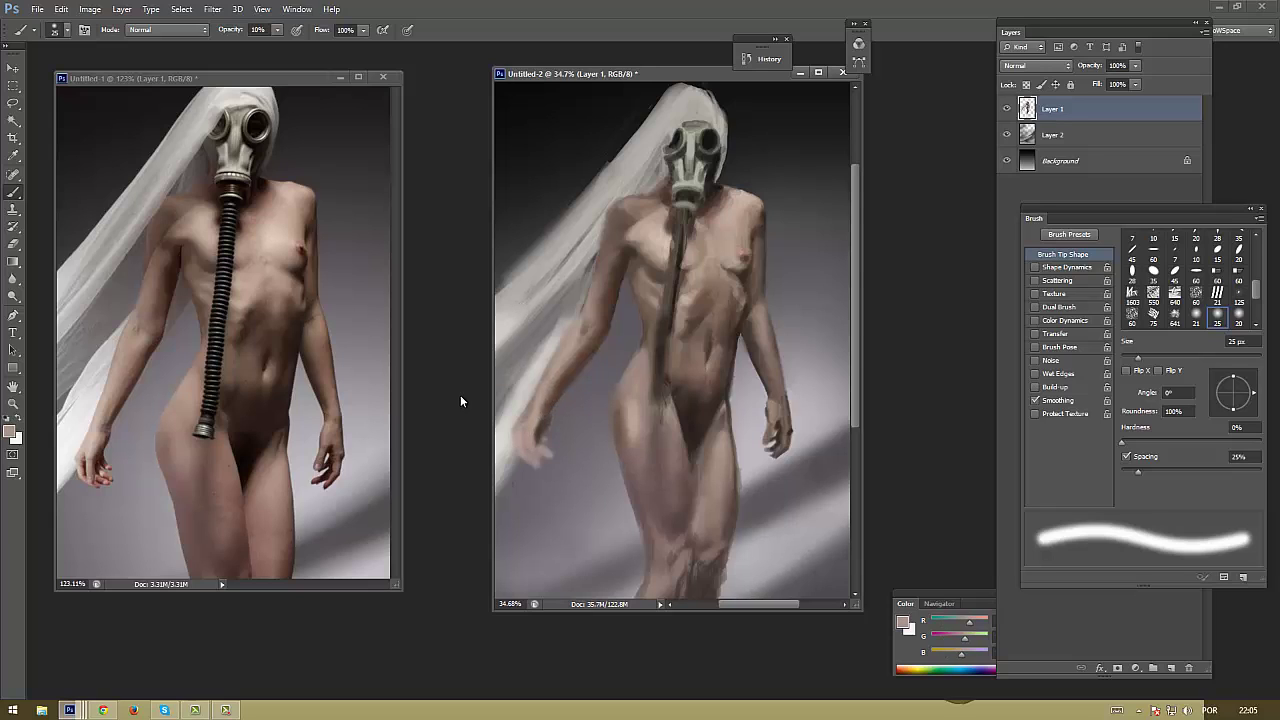
drag(514, 486, 509, 474)
scroll(575, 375, down, 5)
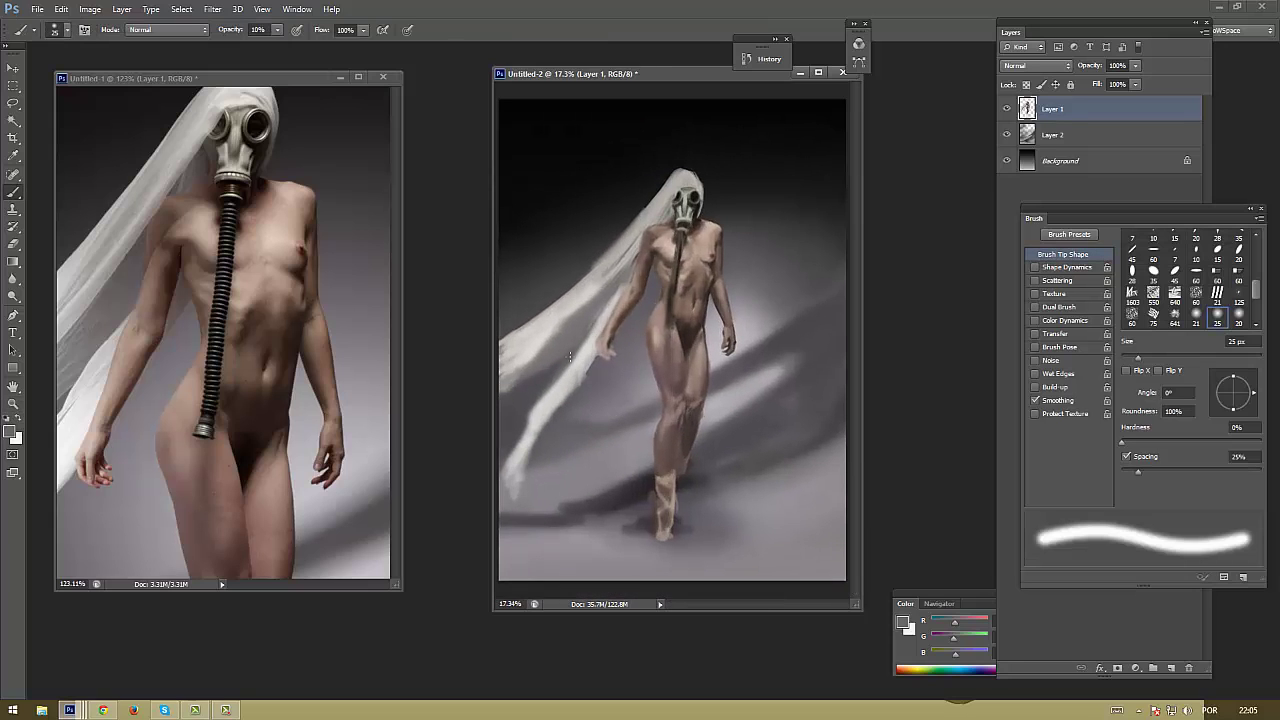
Reset colours to default, view the full reference photo, and paint over the drapery's lower tip
key(d)
click(244, 380)
scroll(244, 380, down, 4)
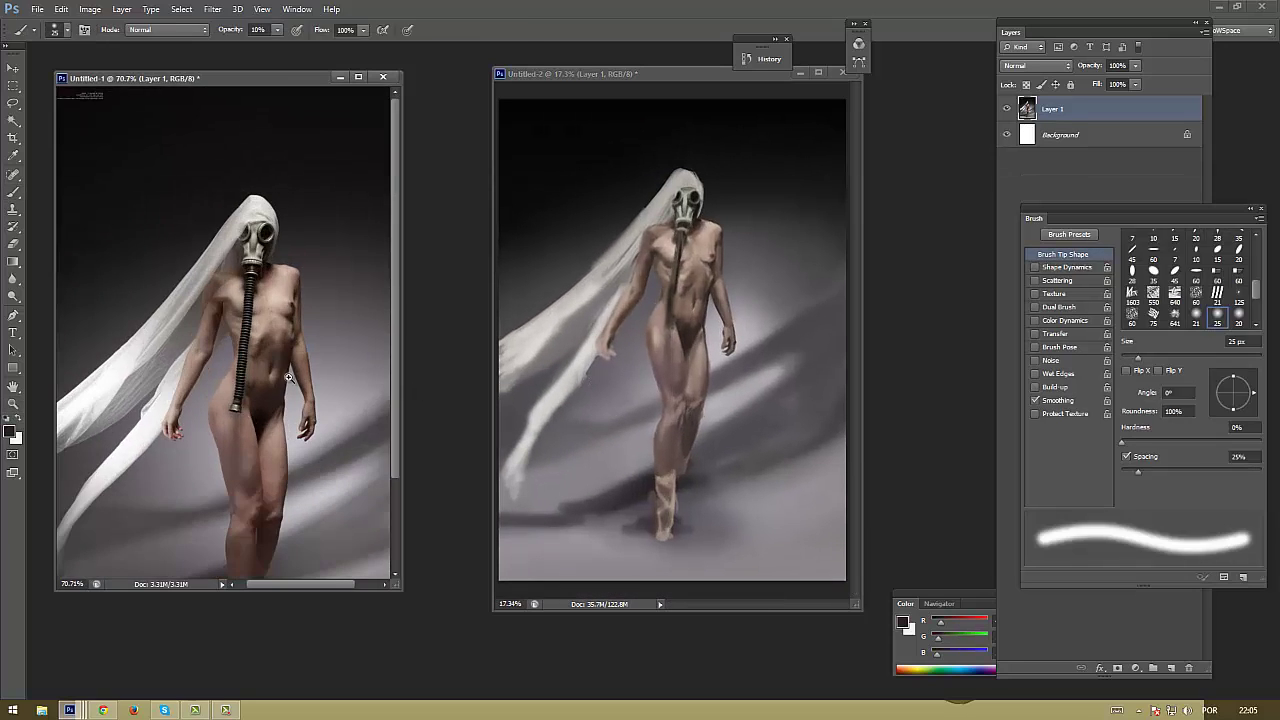
click(712, 371)
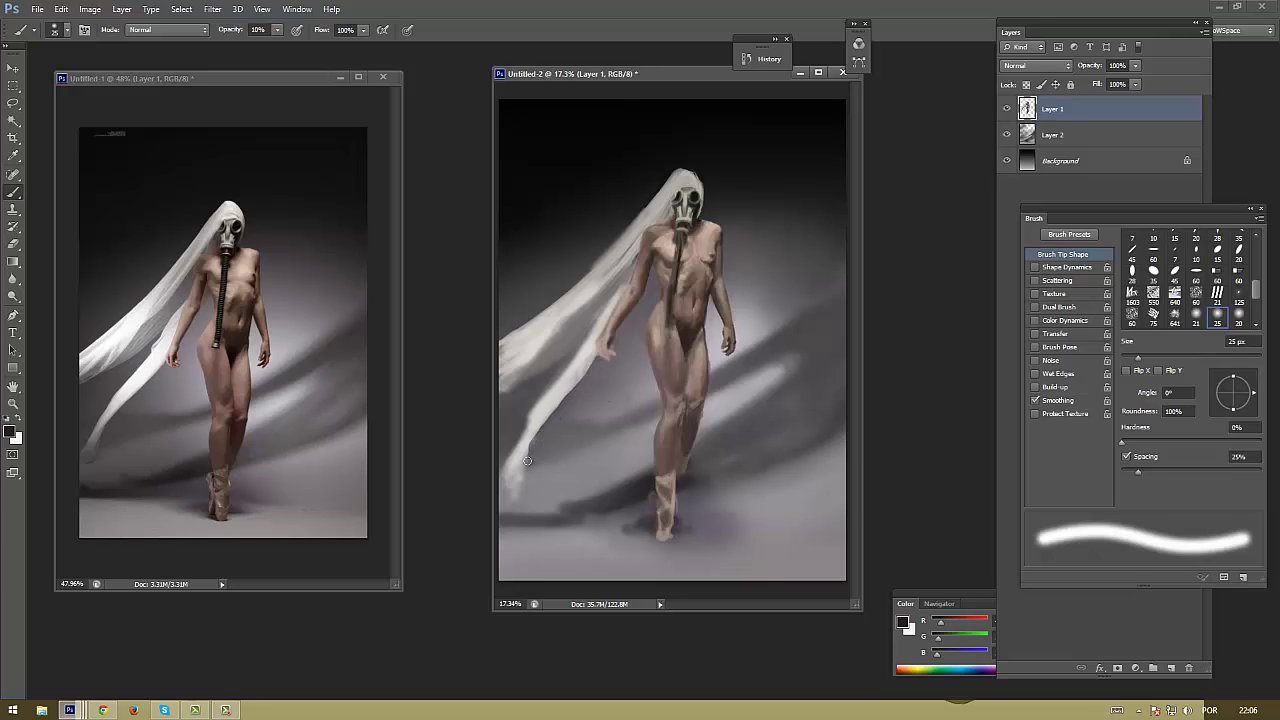
drag(542, 440, 516, 492)
Sample brown skin tones, enlarge the brush to 80 px, and zoom into the torso
alt+click(648, 340)
alt+click(630, 310)
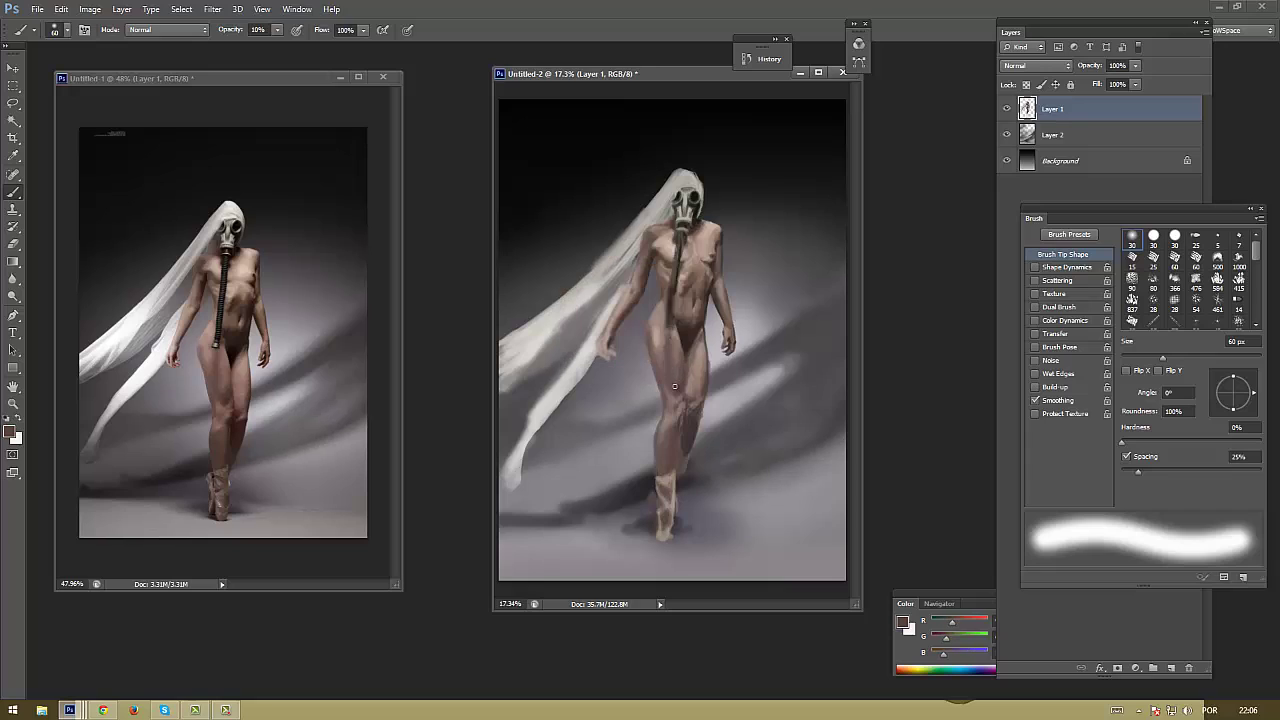
key(bracketright)
key(bracketright)
alt+click(670, 412)
key(alt)
scroll(763, 214, up, 4)
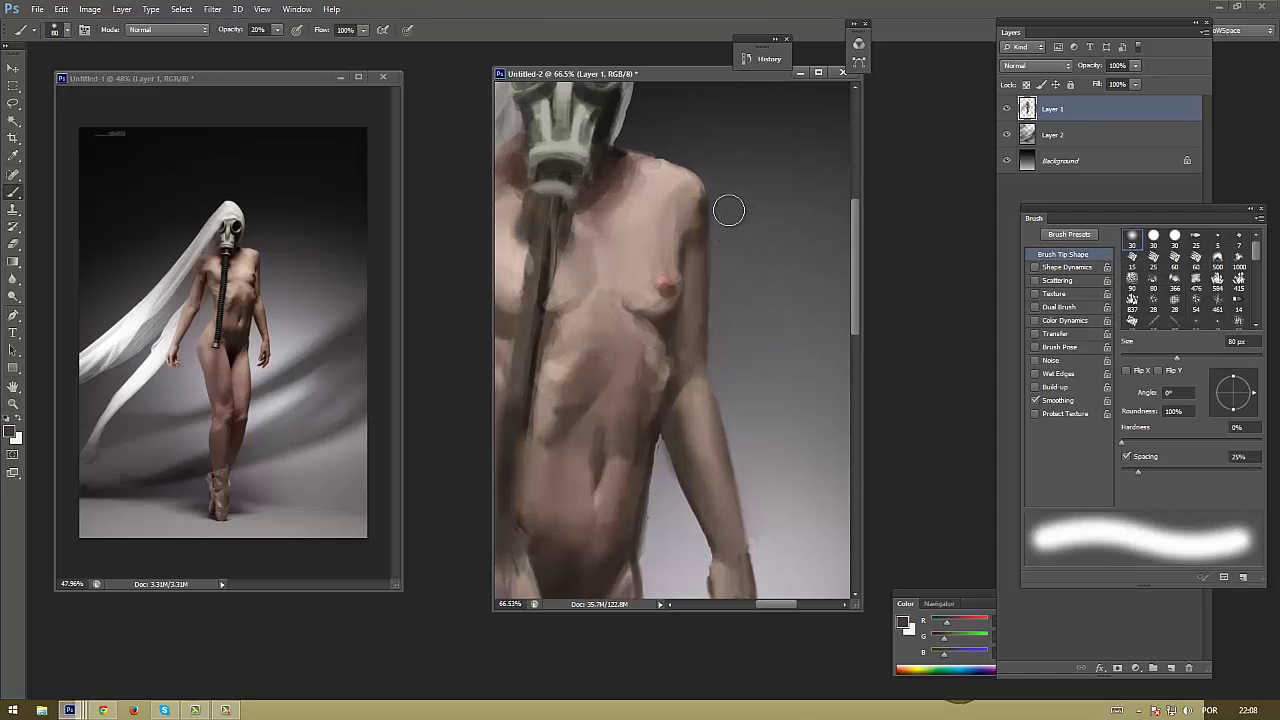
Switch to a 30 px round brush, smooth the arm's right edge, and zoom out to the whole figure
key(period)
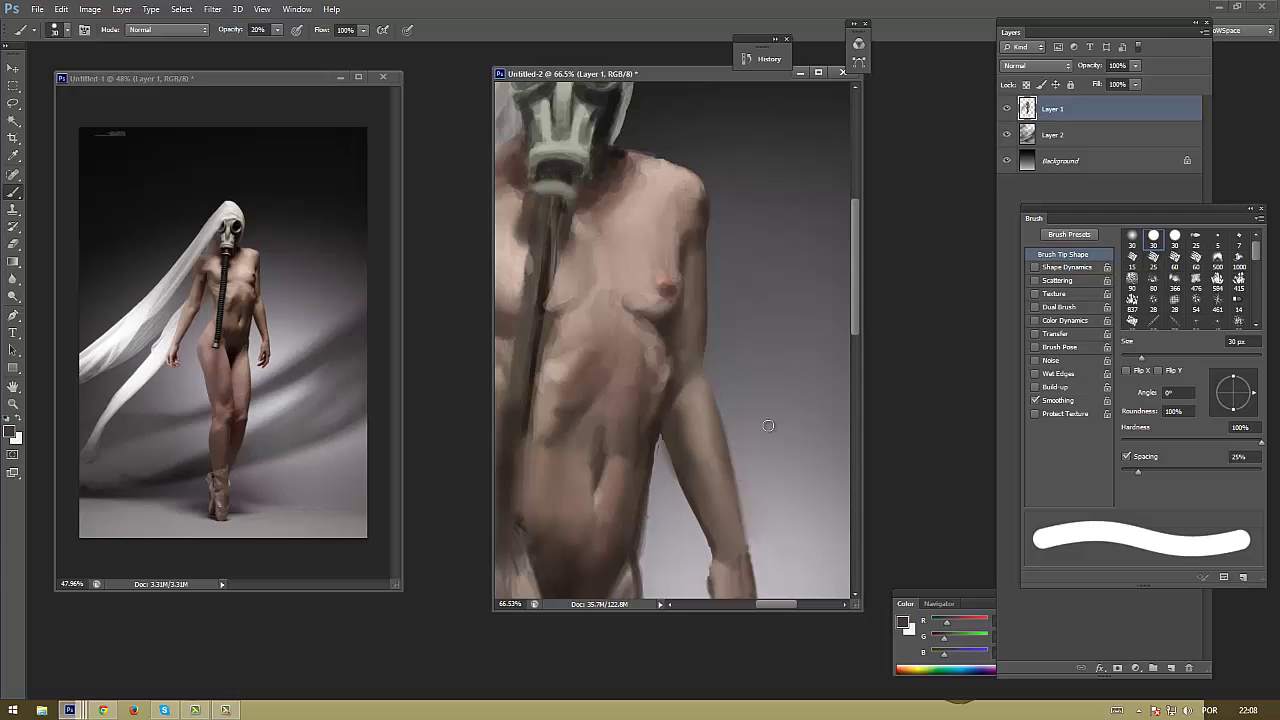
drag(755, 561, 751, 383)
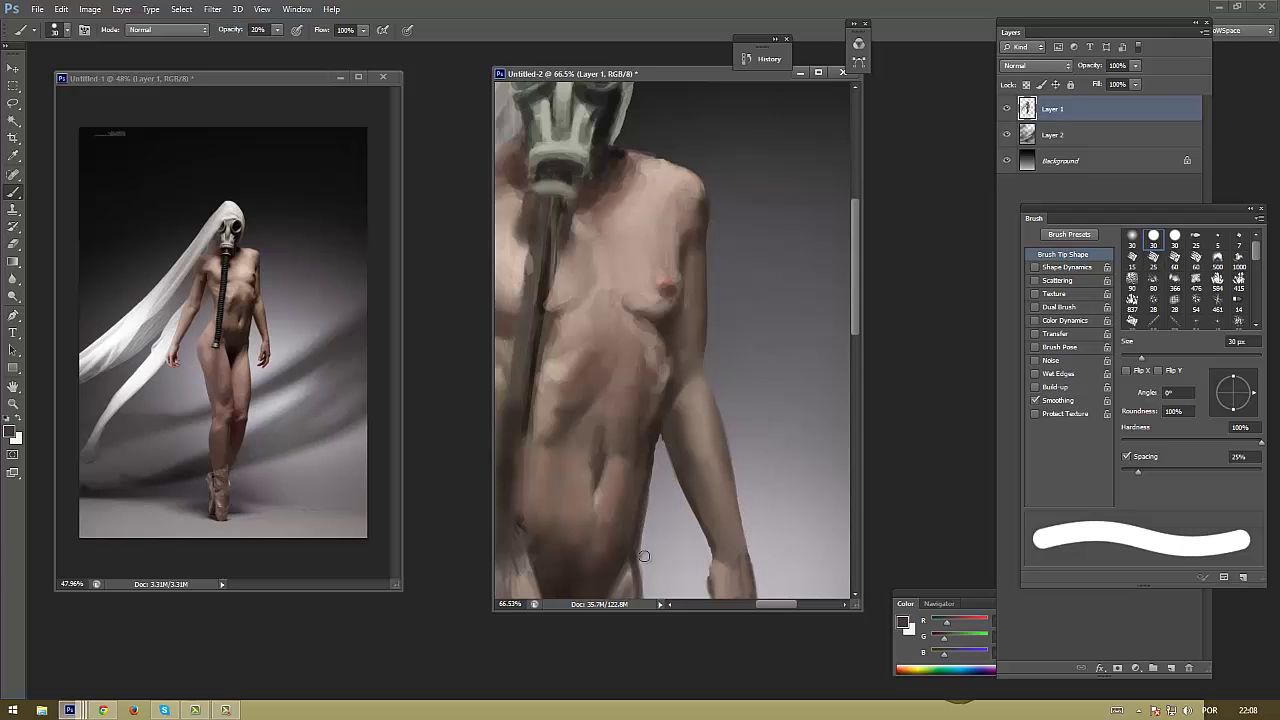
key(z)
drag(807, 226, 736, 382)
key(b)
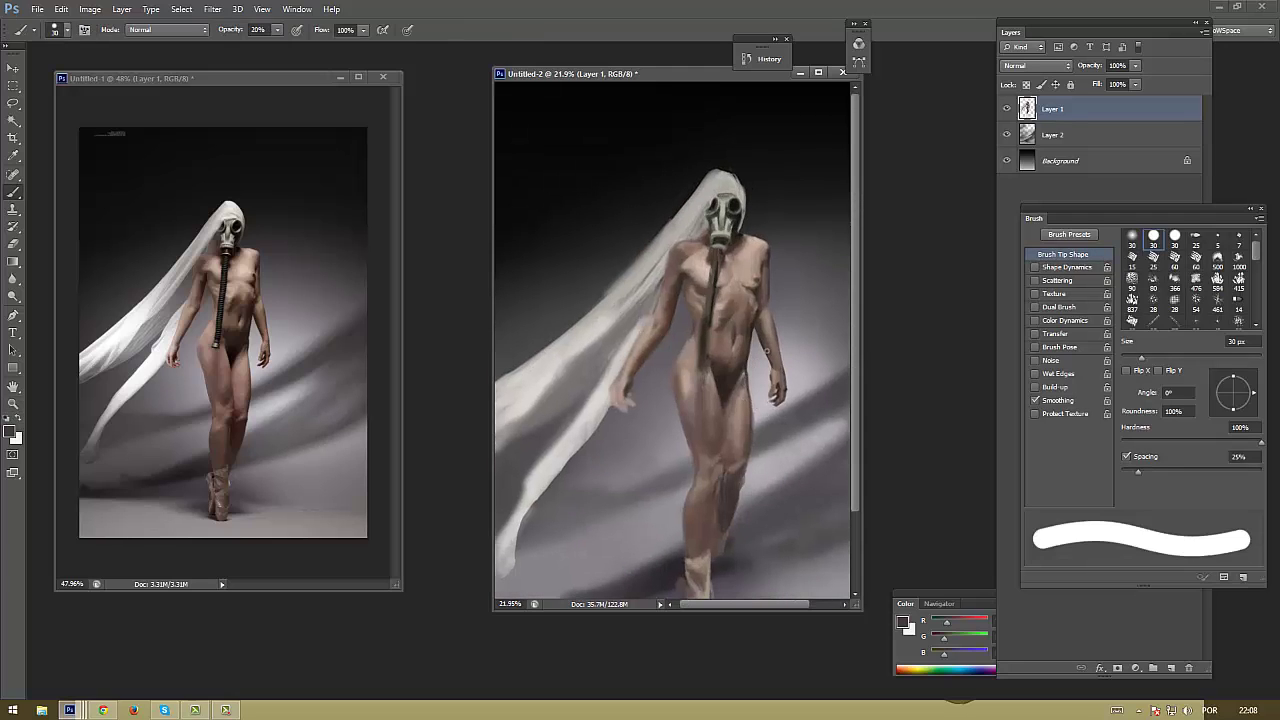
Zoom out further to judge the composition, then zoom in on the arm and torso
key(z)
mouse_move(795, 317)
mouse_down()
mouse_move(775, 295)
mouse_move(780, 277)
mouse_up()
key(b)
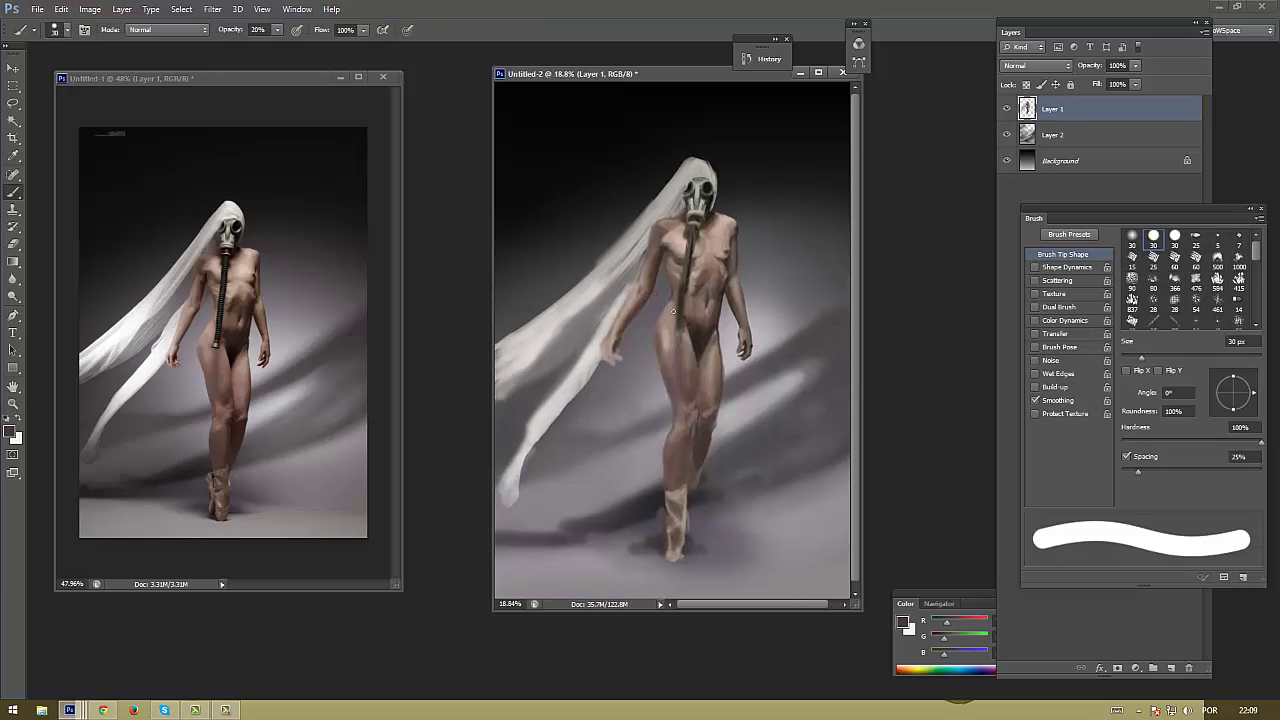
drag(655, 295, 663, 246)
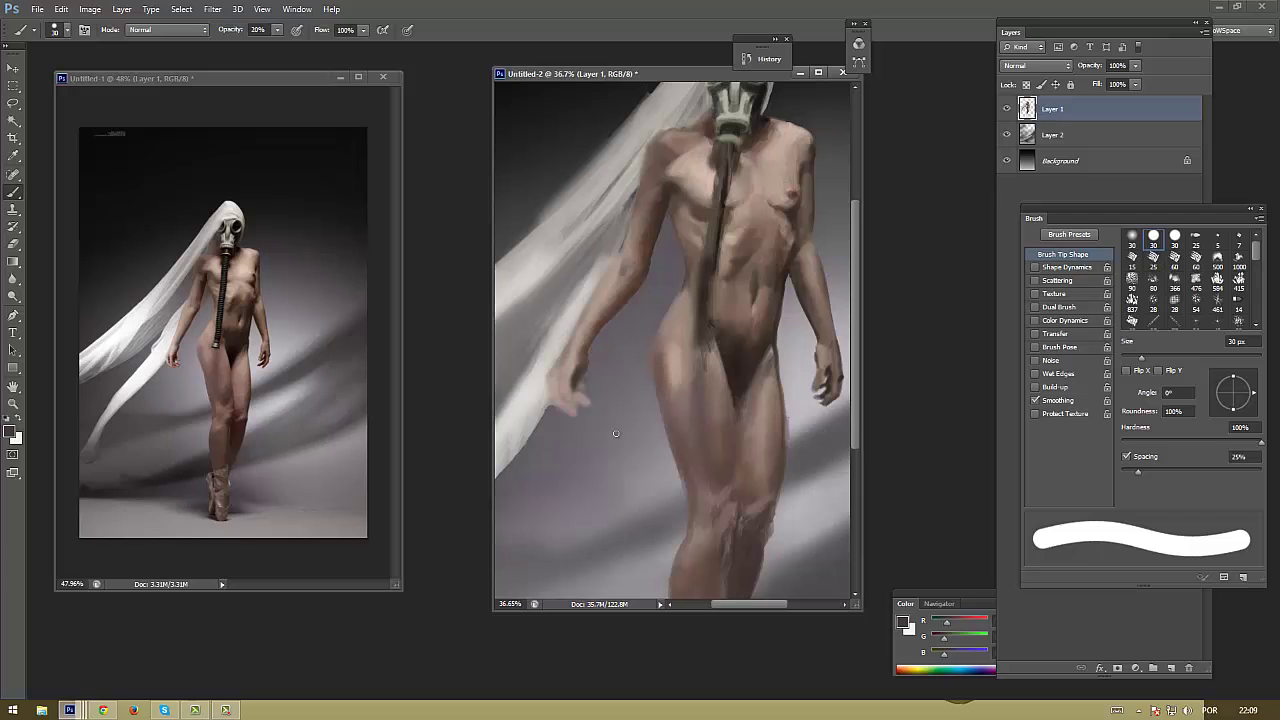
Zoom the painting in to 200% around the figure's arm and hanging hand
key(z)
click(616, 307)
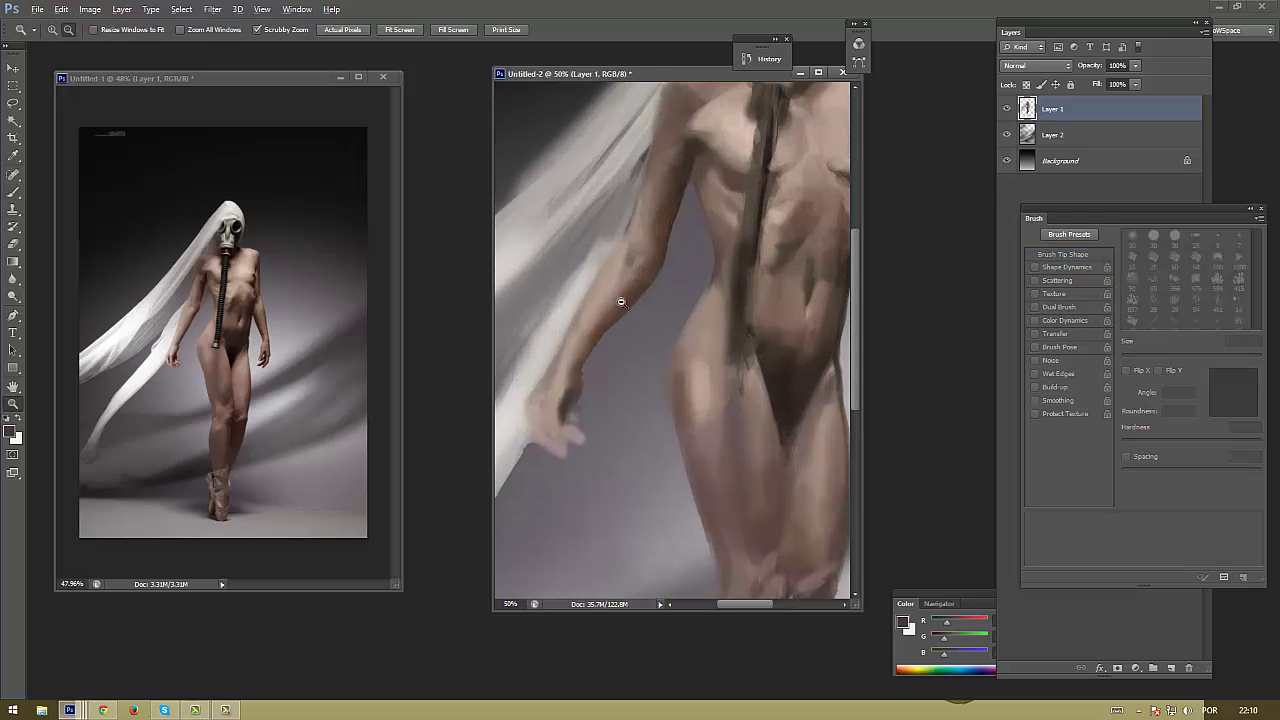
key(alt+i)
key(Escape)
key(b)
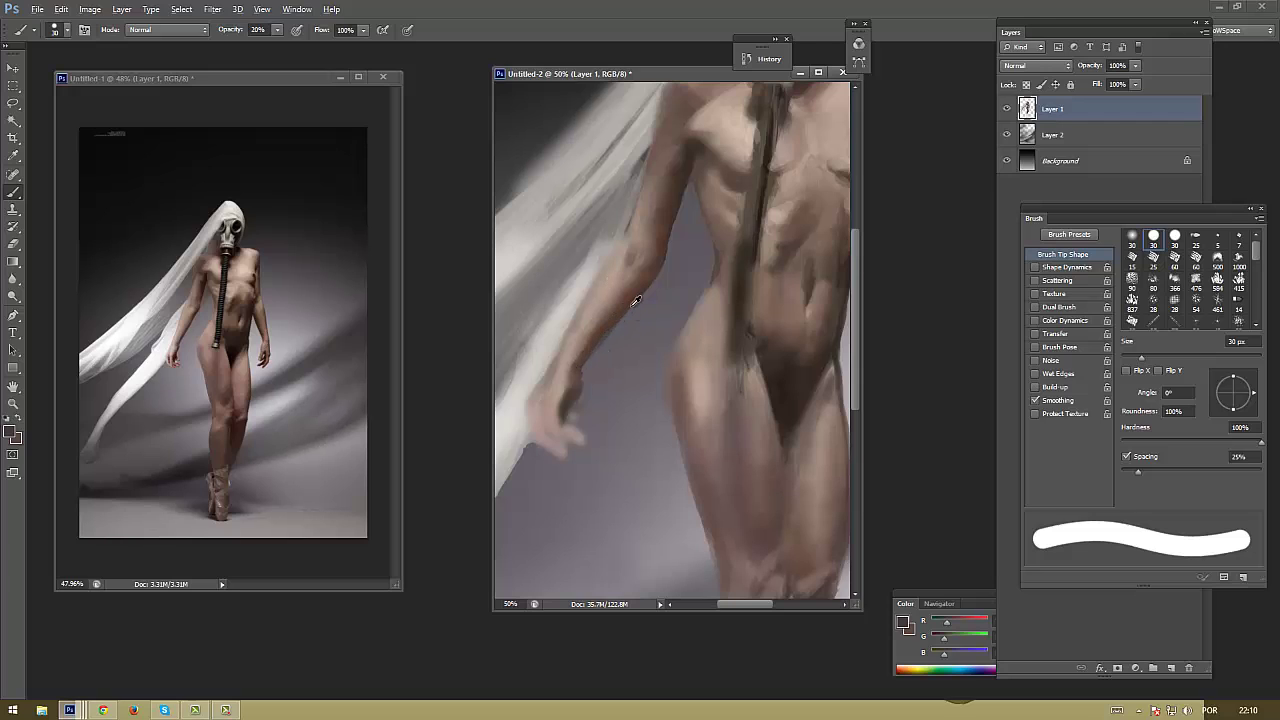
Sample beige-grey and dark brown tones, shrink the brush, and paint background over the overlong fingers
alt+click(582, 350)
alt+click(525, 488)
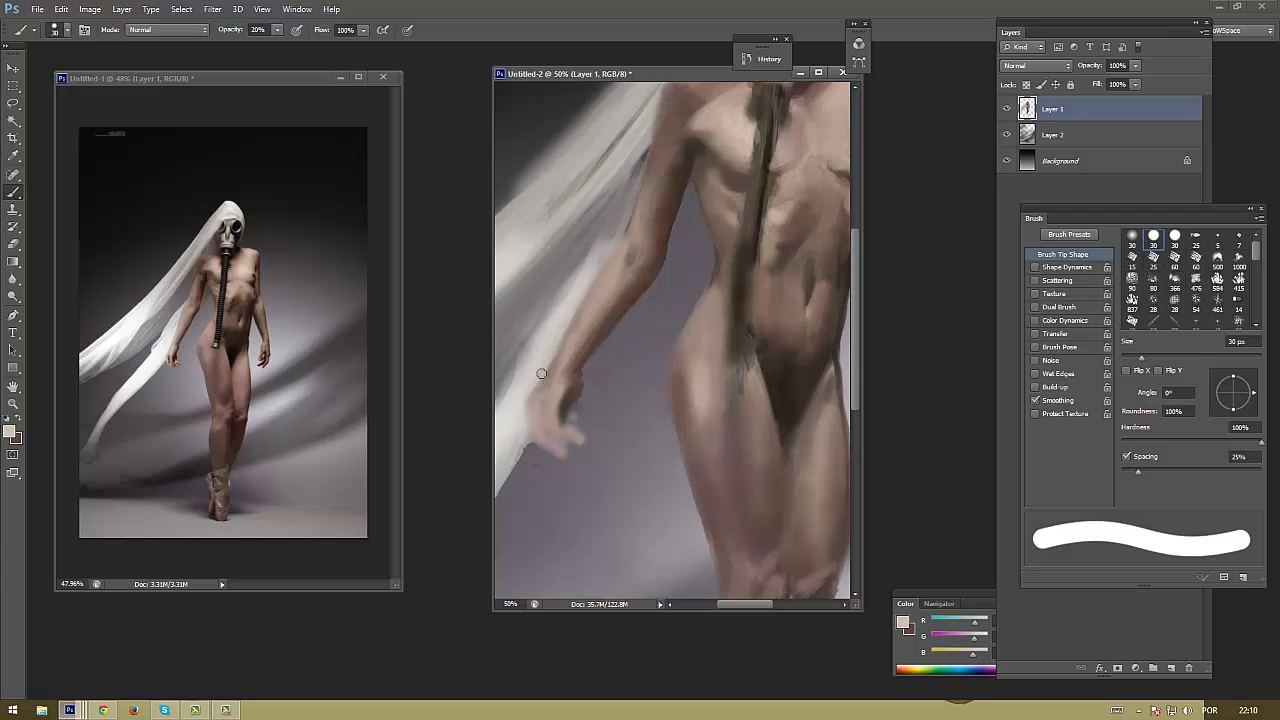
key(x)
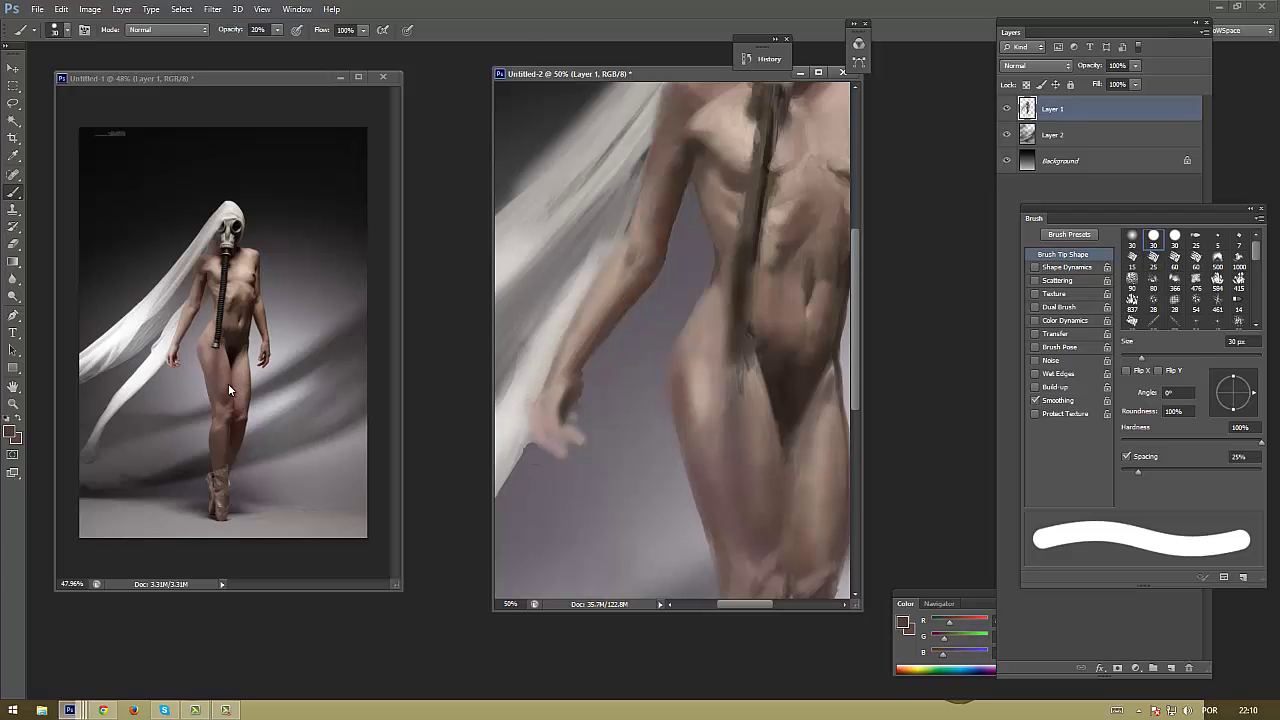
scroll(172, 350, up, 4)
key(z)
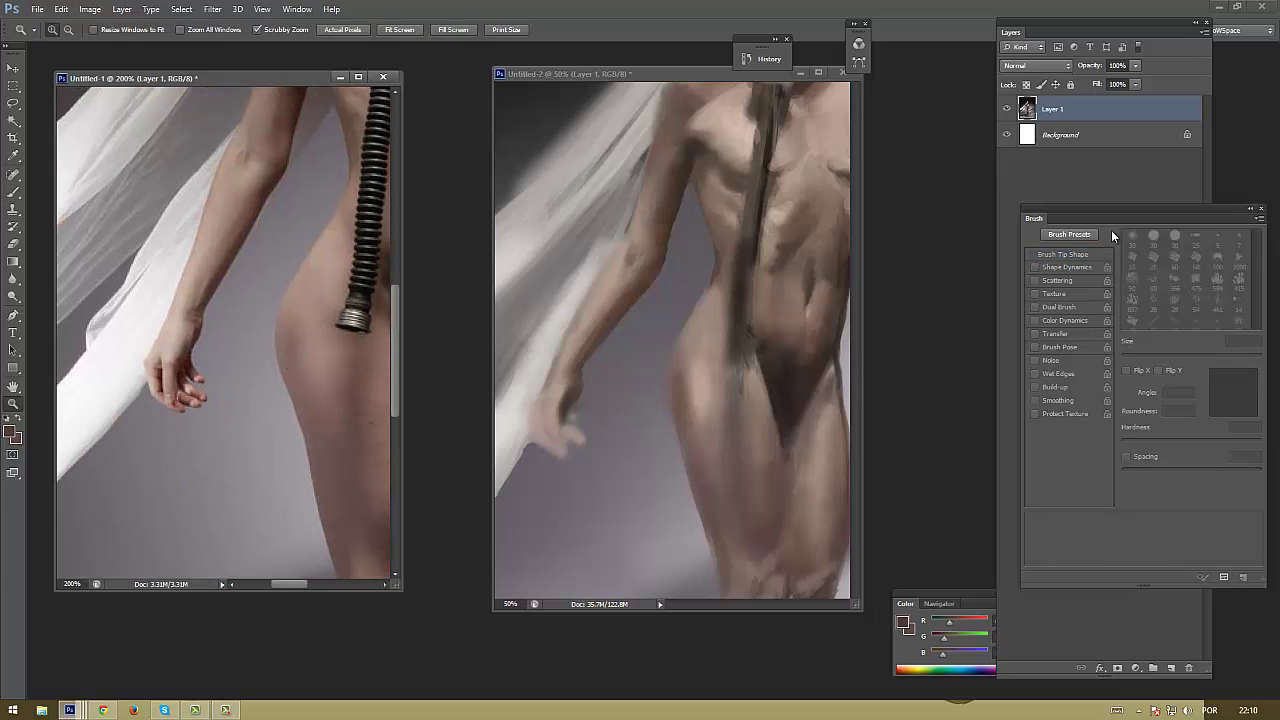
key(b)
click(570, 378)
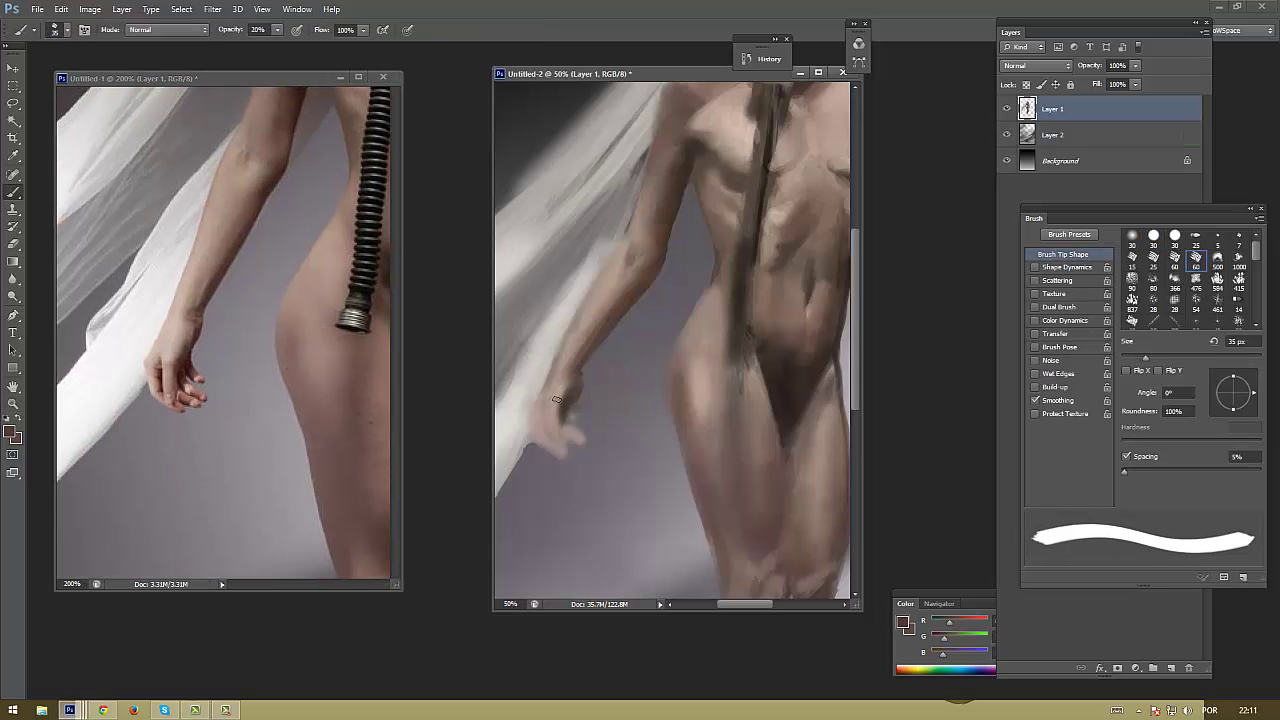
key(bracketleft)
alt+click(560, 392)
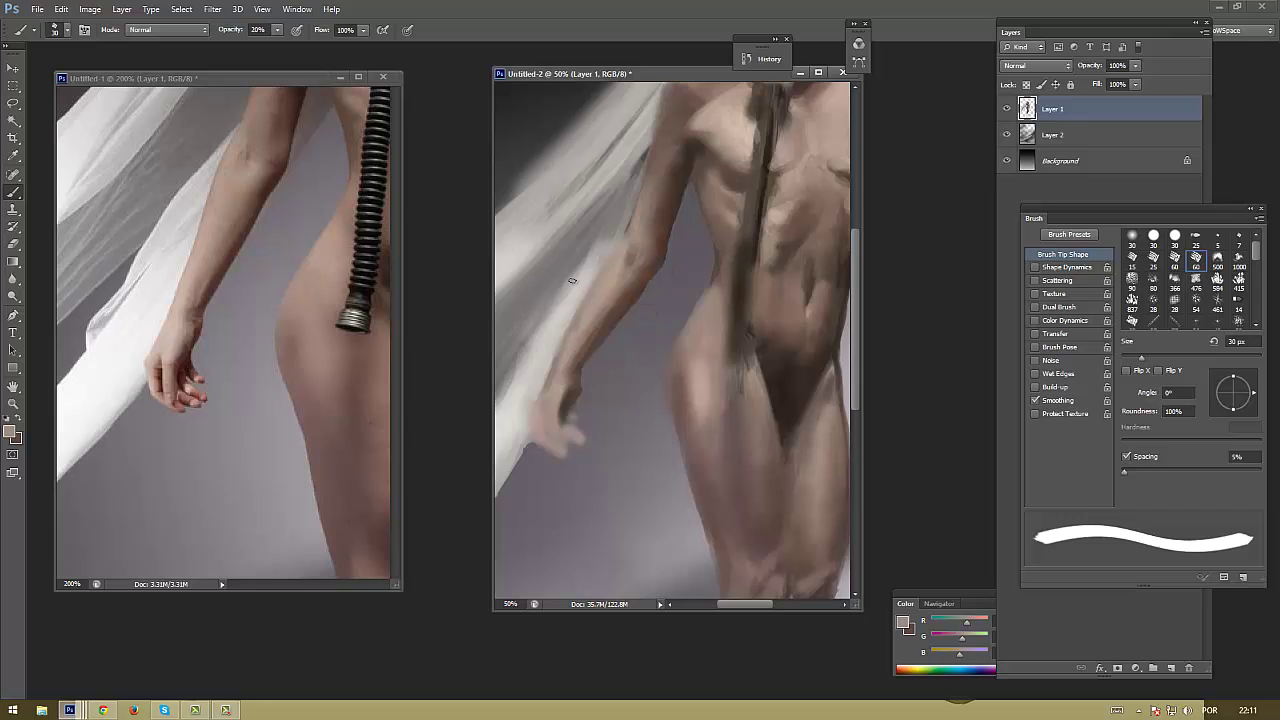
alt+click(682, 193)
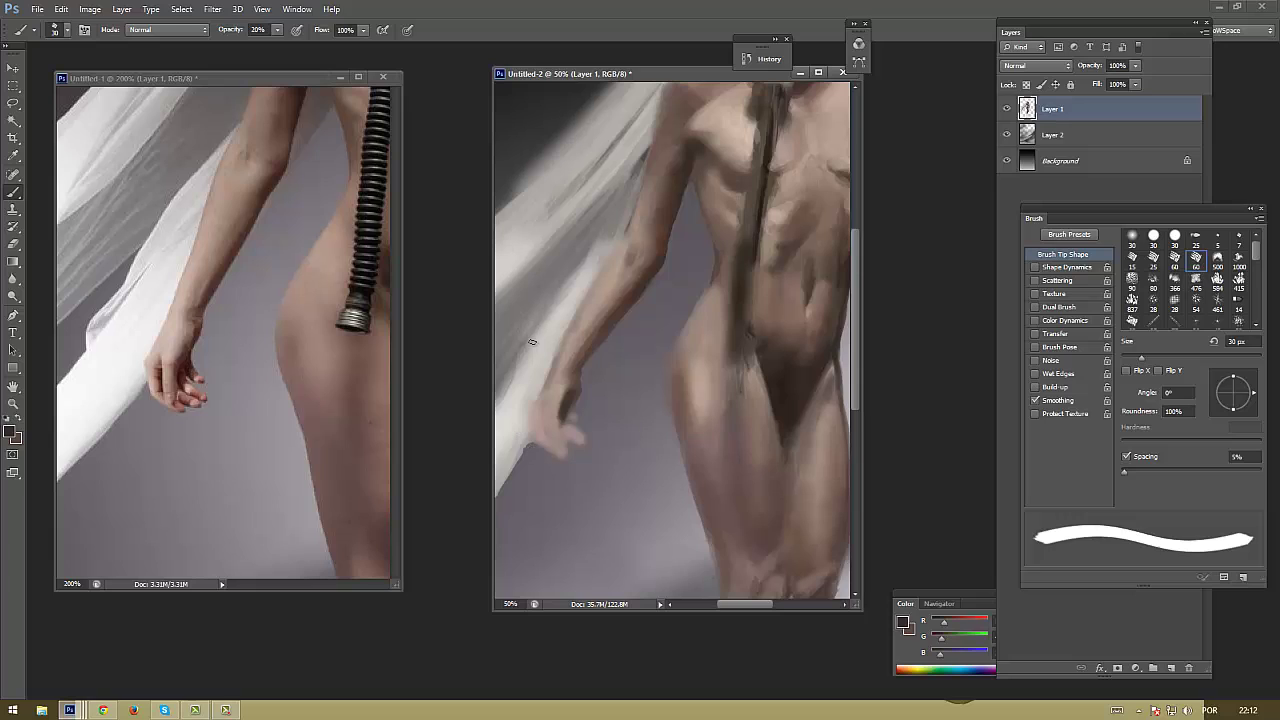
mouse_move(536, 455)
mouse_down()
mouse_move(569, 445)
mouse_move(564, 427)
mouse_up()
Sample pinkish and grey forearm tones and reshade the forearm and the hand's edge
alt+click(550, 380)
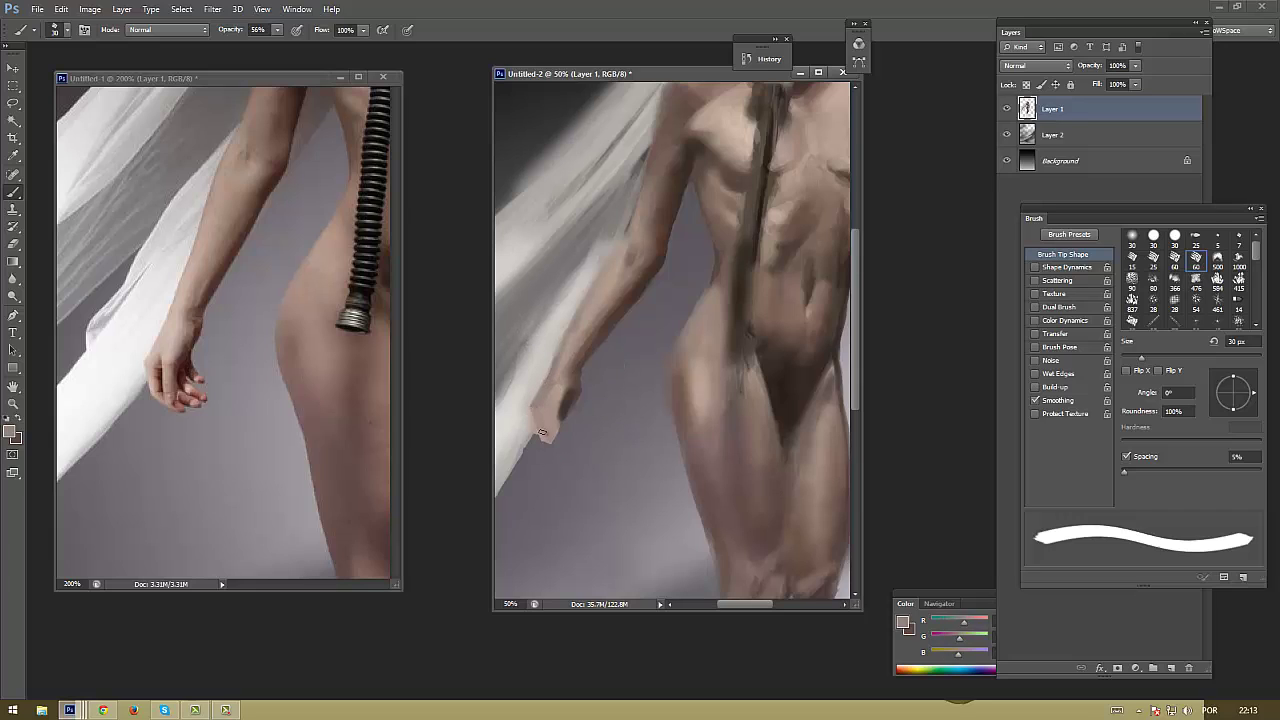
alt+click(542, 421)
alt+click(568, 375)
alt+click(577, 384)
drag(572, 384, 555, 418)
alt+click(538, 467)
alt+click(593, 346)
alt+click(567, 374)
alt+click(538, 424)
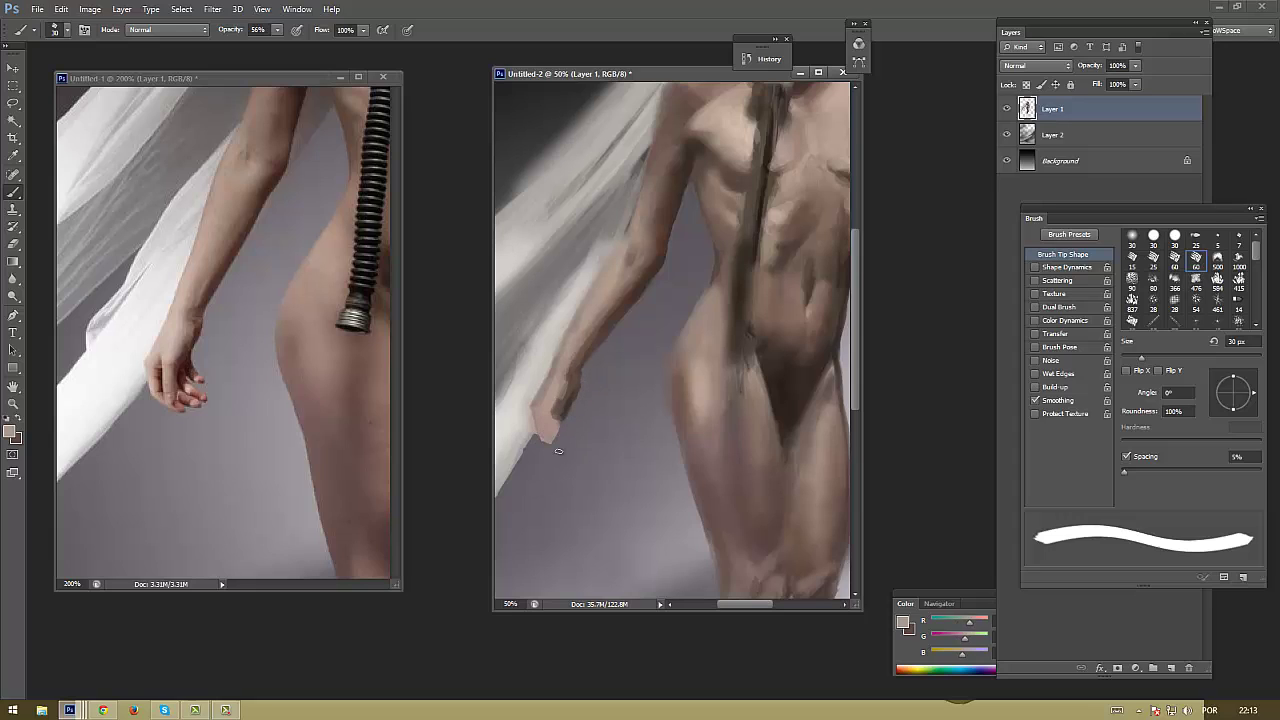
drag(564, 384, 552, 414)
Shrink the brush to 15 px and paint the separate fingers with sampled dark and light tones
alt+click(566, 404)
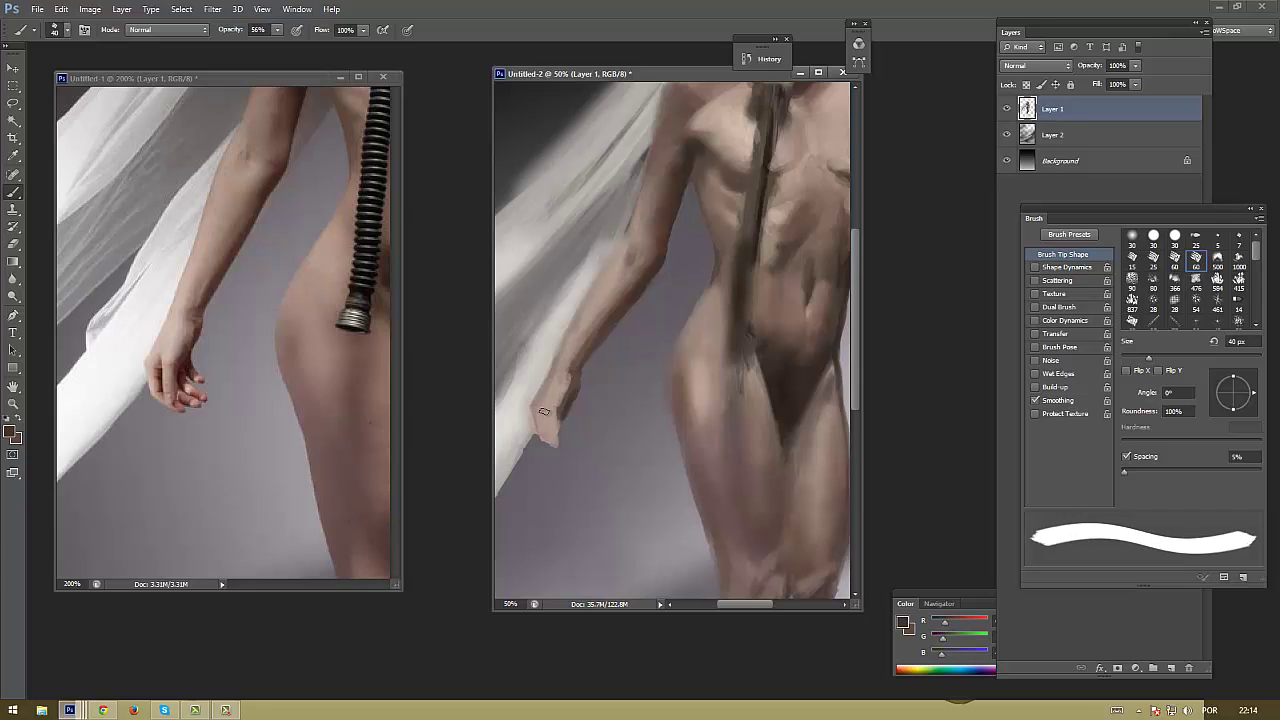
key(bracketleft)
key(bracketleft)
key(bracketleft)
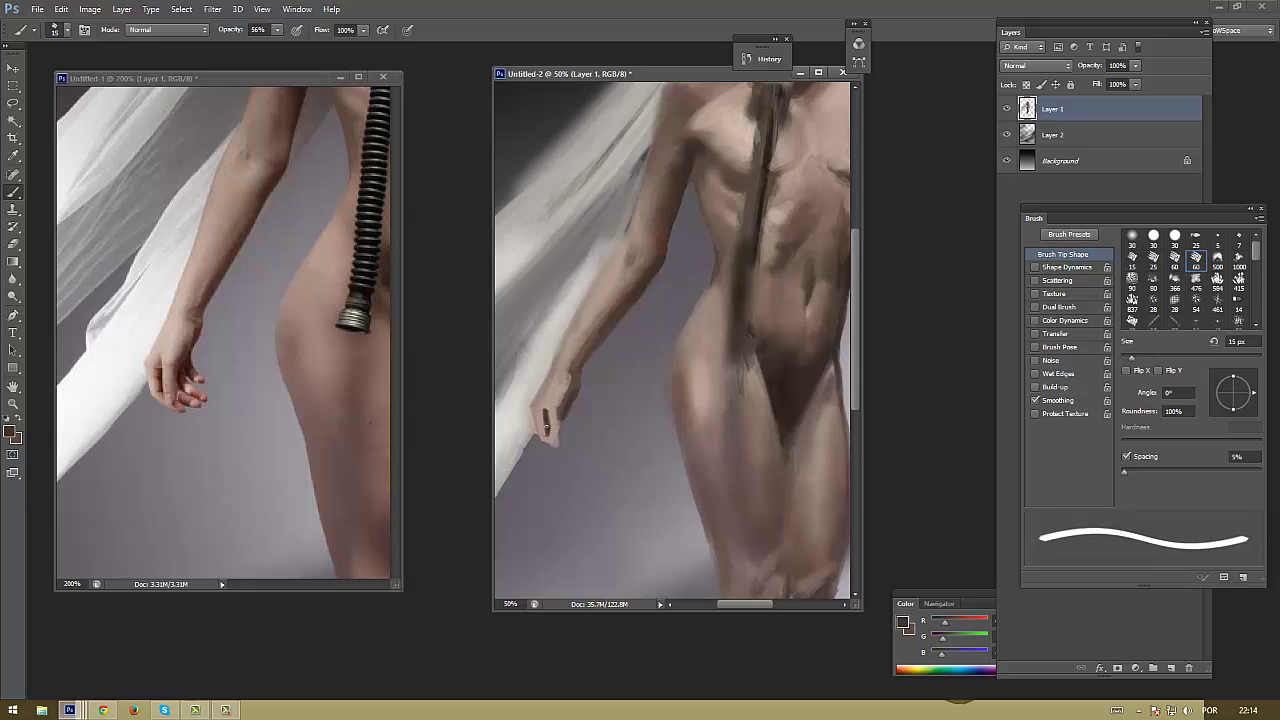
alt+click(546, 412)
drag(542, 412, 546, 430)
alt+click(542, 410)
alt+click(553, 496)
Alternate dark brown and lighter samples from the hand to refine the finger shading
alt+click(562, 412)
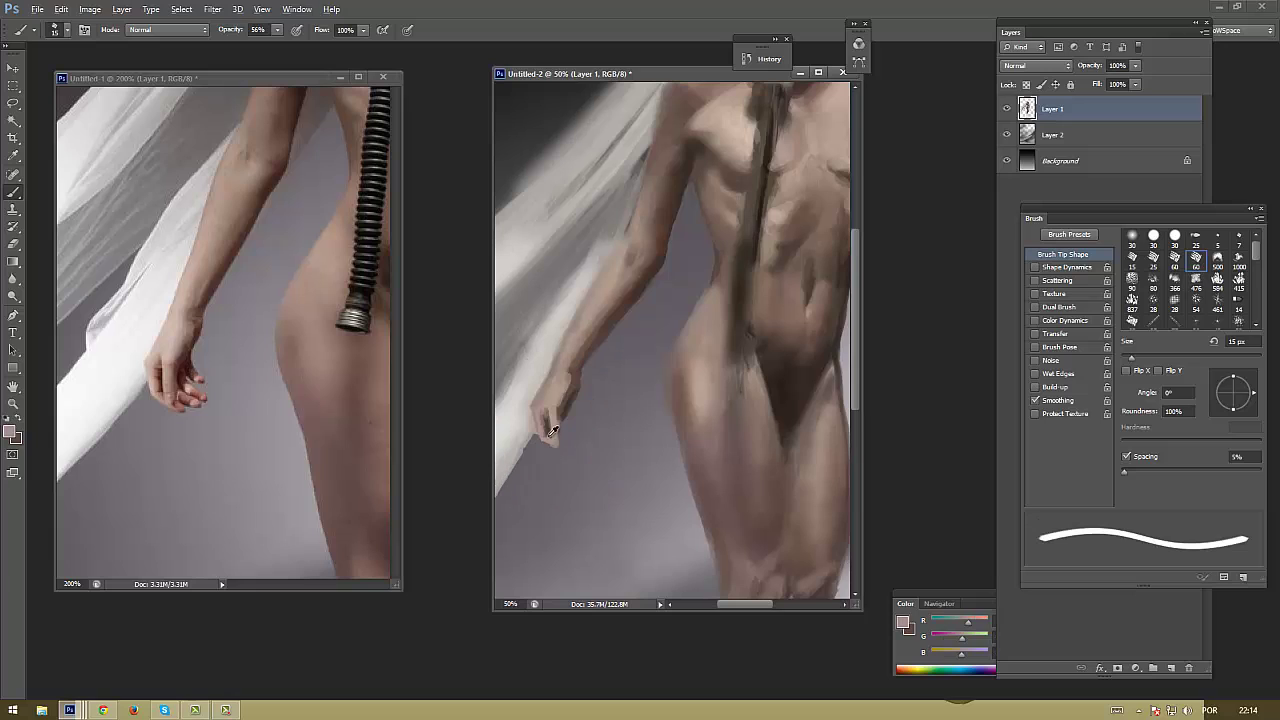
alt+click(547, 436)
alt+click(546, 434)
alt+click(545, 446)
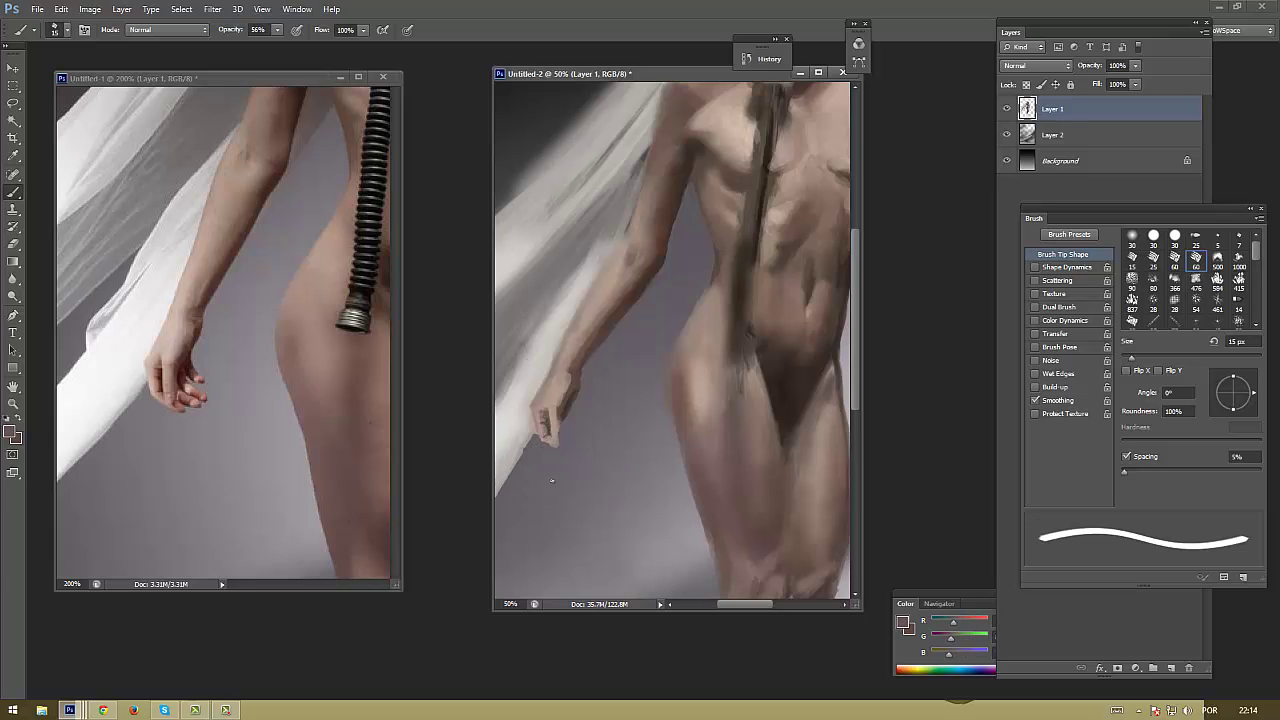
alt+click(567, 407)
alt+click(573, 431)
alt+click(565, 432)
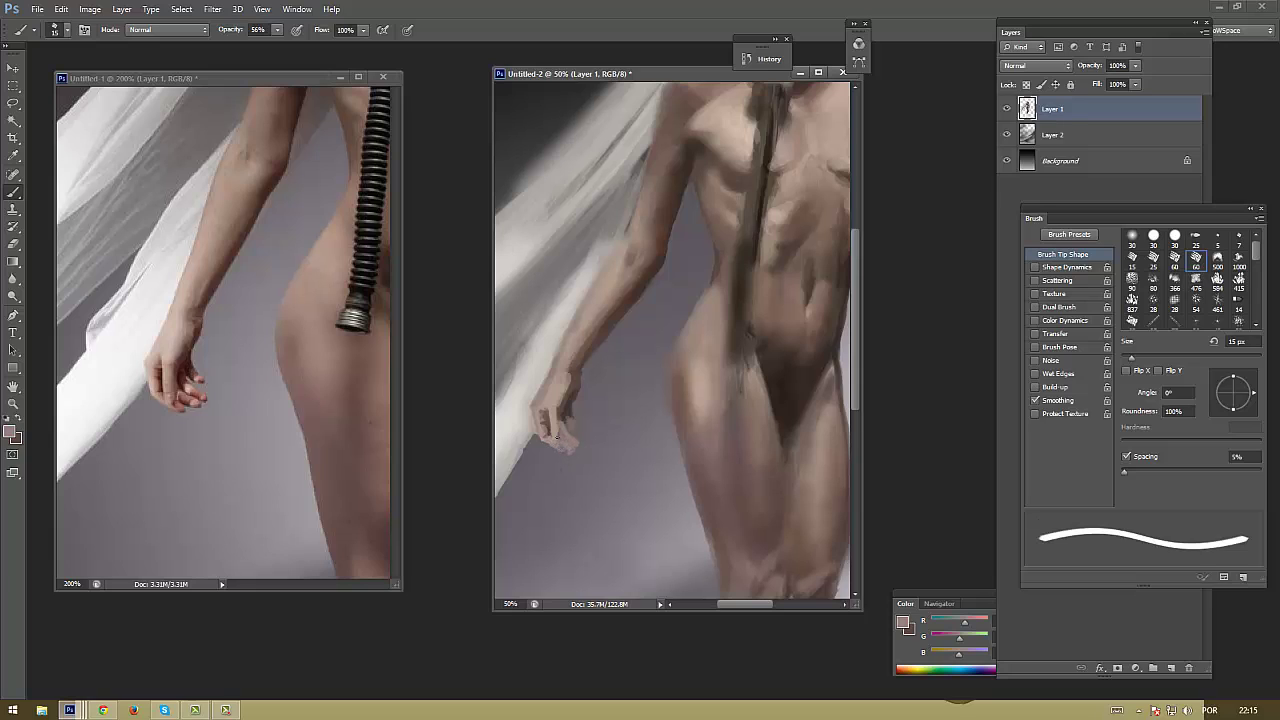
Sample more skin colours, choose a pinkish skin colour, then reset colours to default
alt+click(555, 433)
alt+click(557, 420)
alt+click(566, 431)
alt+click(578, 470)
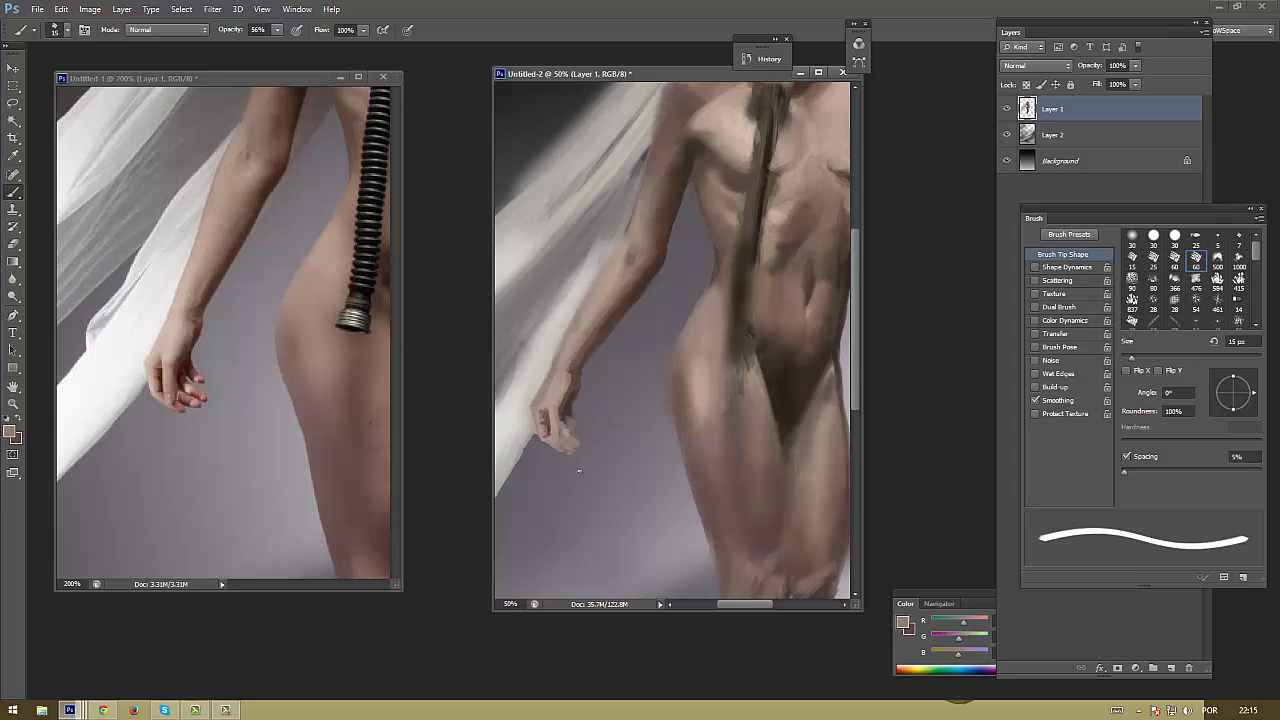
alt+click(576, 411)
click(674, 483)
key(d)
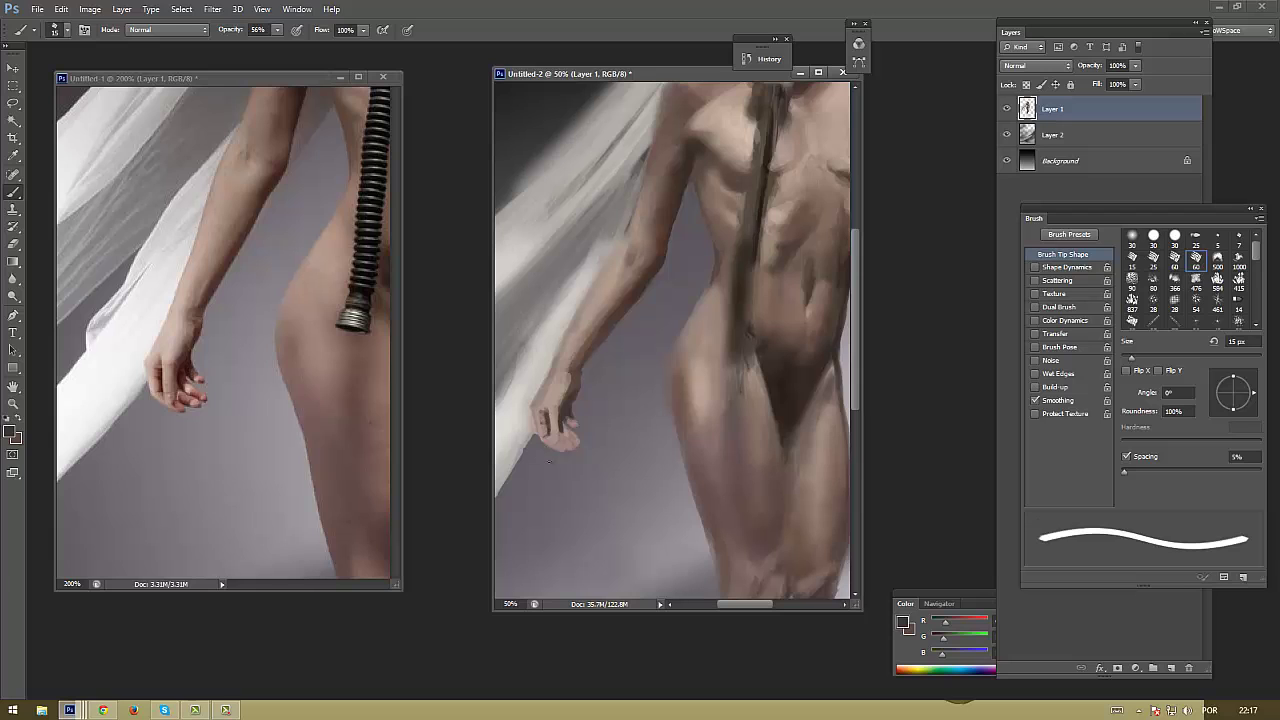
Choose a warm reddish-brown foreground colour and sample a lighter tone from the canvas
click(14, 432)
drag(505, 512, 424, 548)
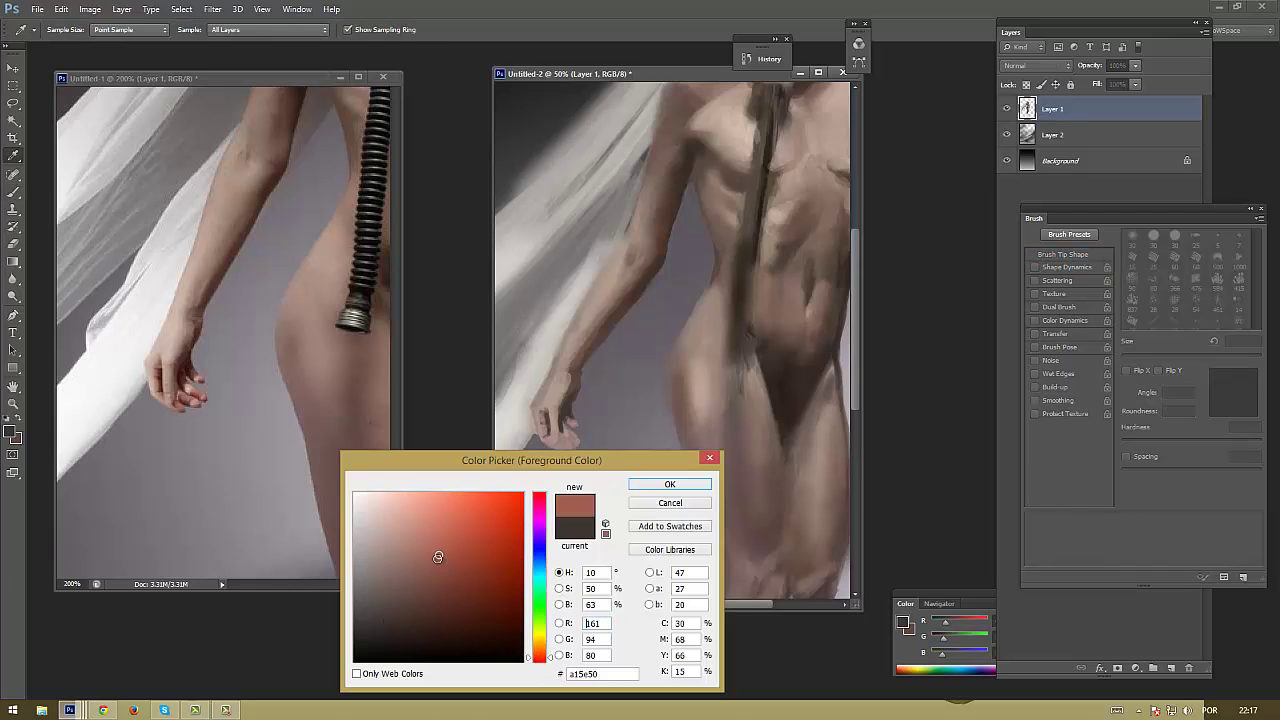
key(Return)
key(b)
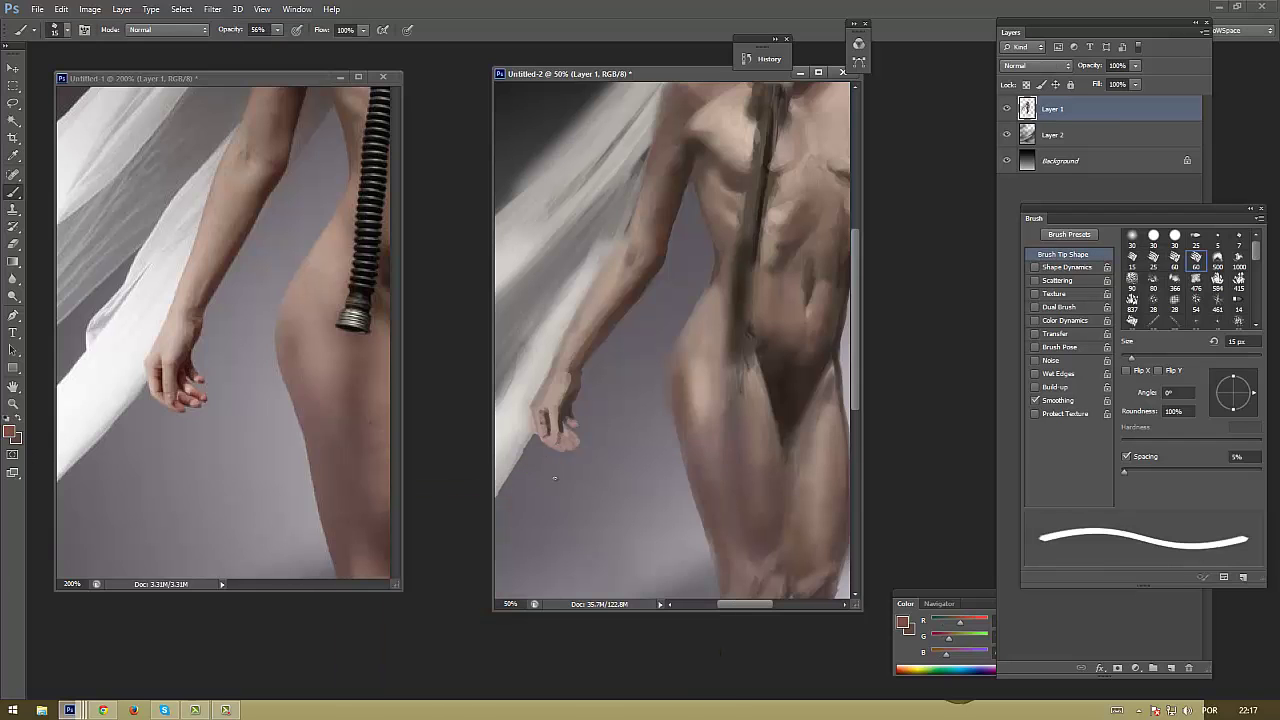
alt+click(559, 471)
Pick a darker brown, sample pinkish skin tones, and lighten the painted fingertips
click(10, 431)
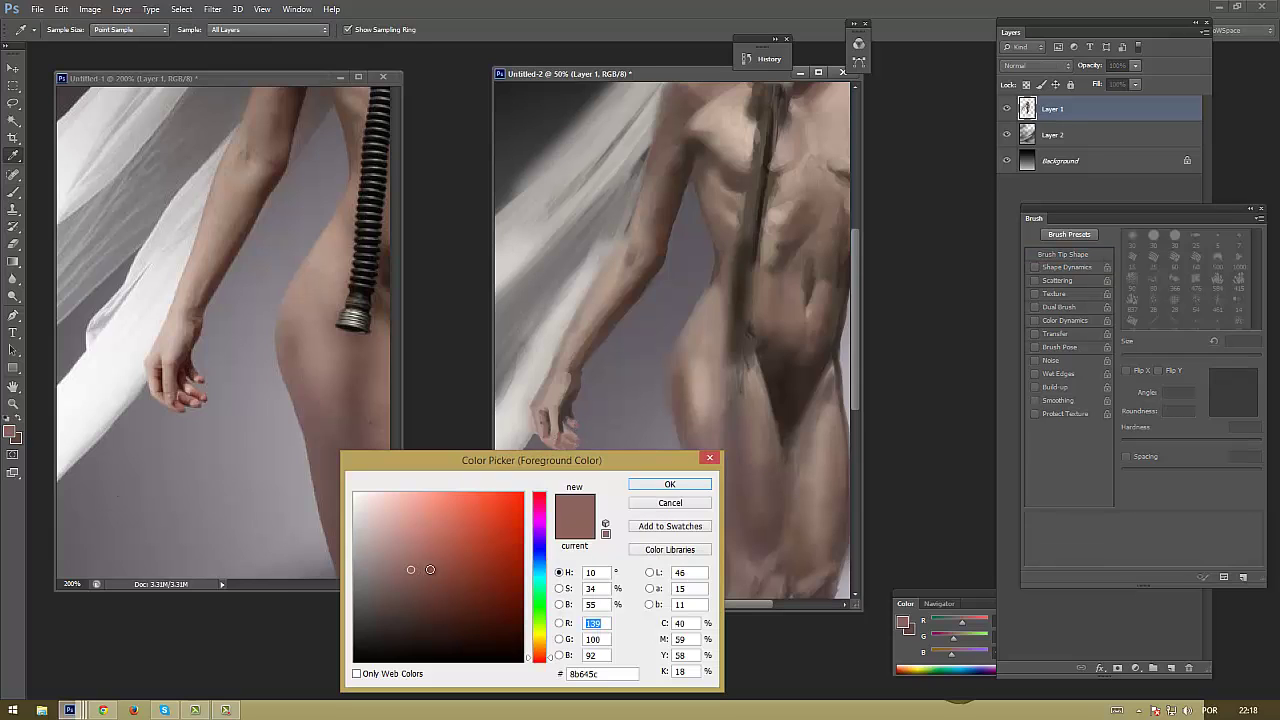
click(420, 606)
key(Return)
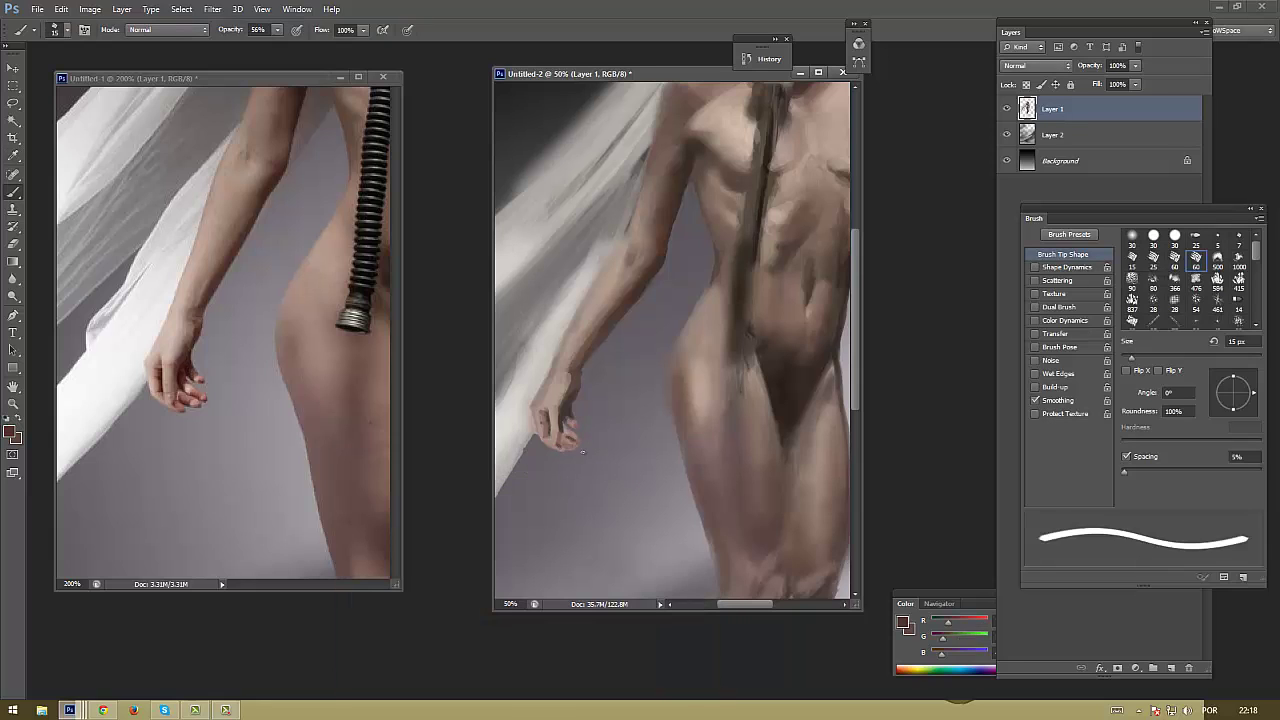
alt+click(565, 435)
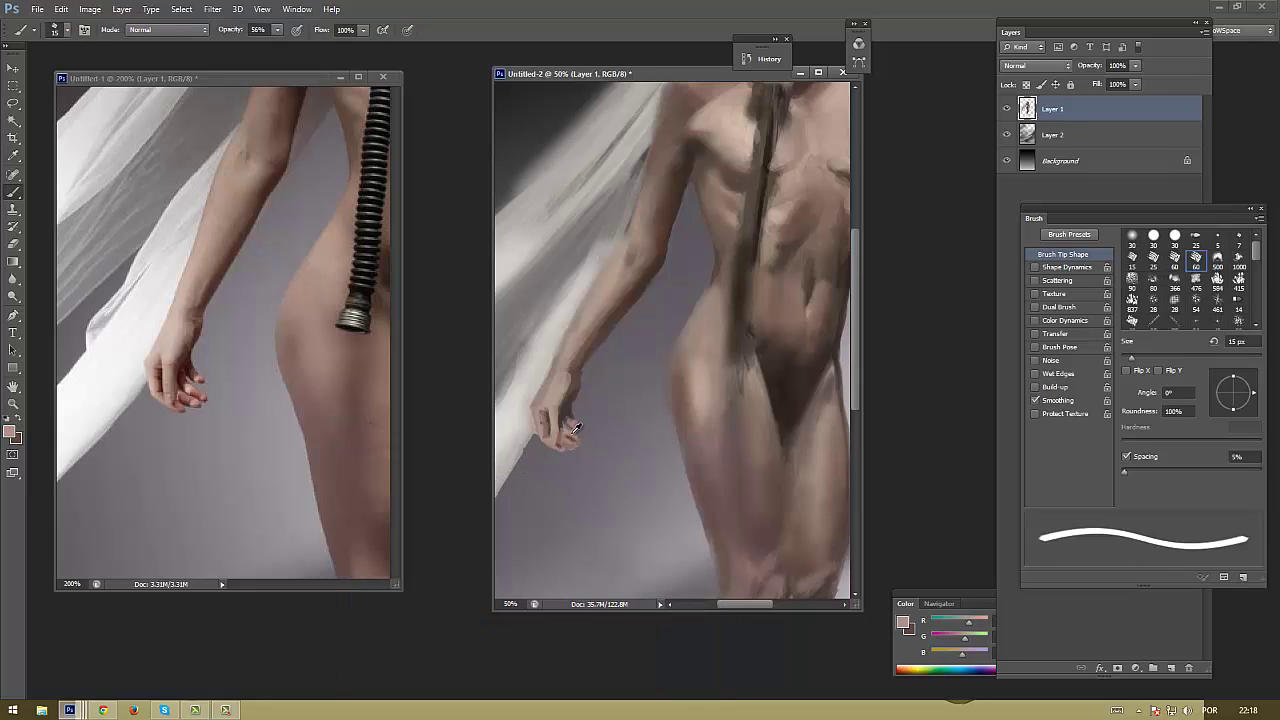
alt+click(576, 428)
alt+click(565, 445)
drag(565, 445, 575, 426)
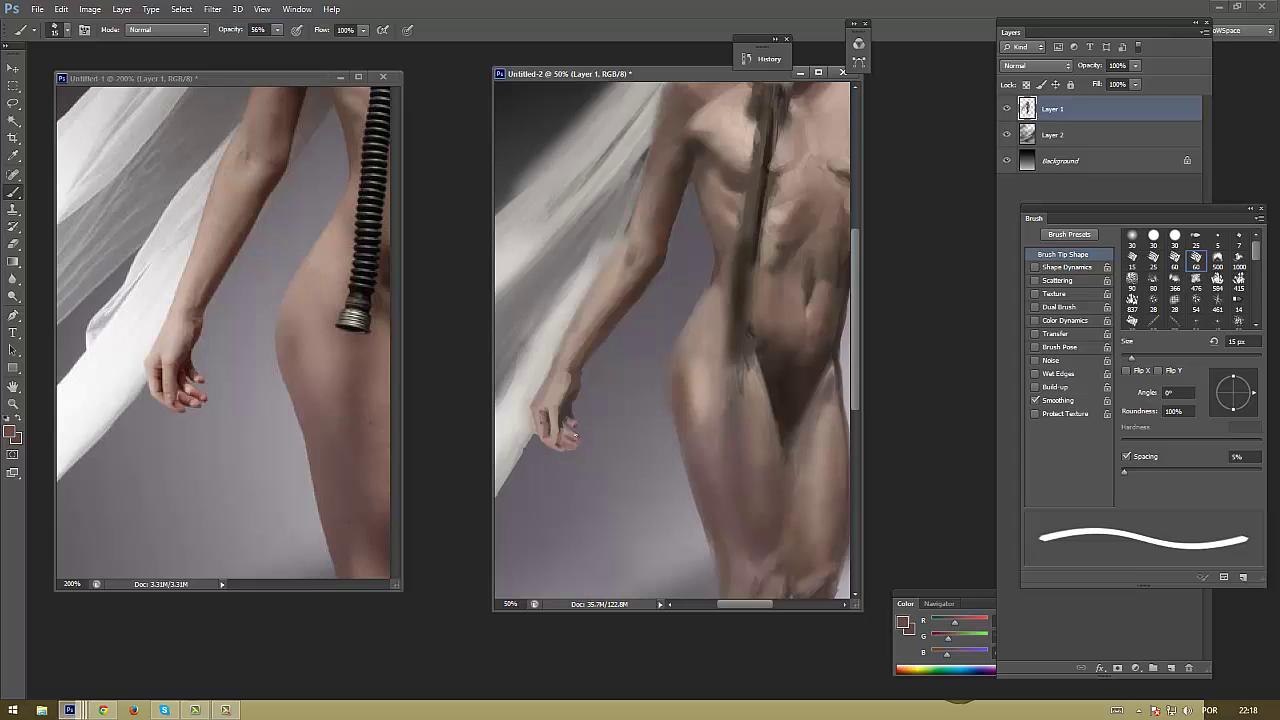
Sample greyer and lighter tones, then set a slightly lighter foreground colour in the picker
alt+click(562, 504)
alt+click(547, 421)
alt+click(553, 405)
click(10, 432)
click(395, 549)
key(Return)
key(b)
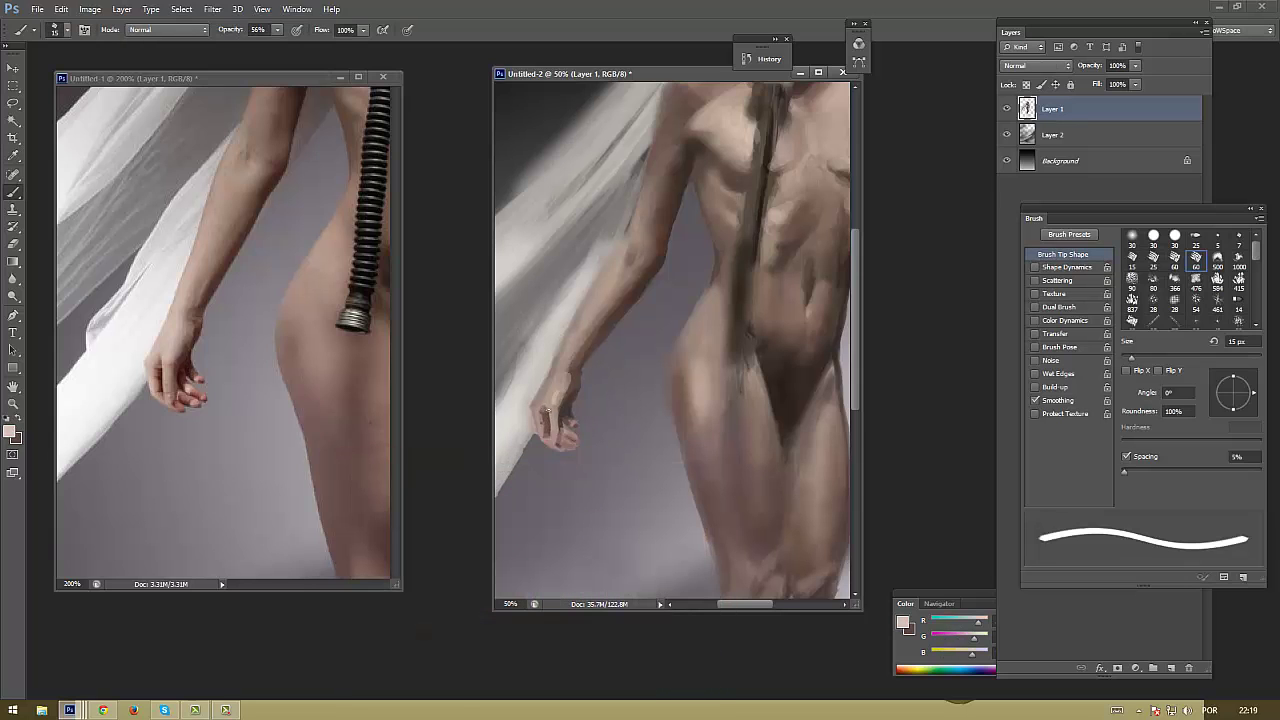
Resample greyer and darker pinkish skin tones across the painted hand
alt+click(541, 410)
alt+click(549, 479)
alt+click(548, 430)
alt+click(572, 447)
alt+click(562, 425)
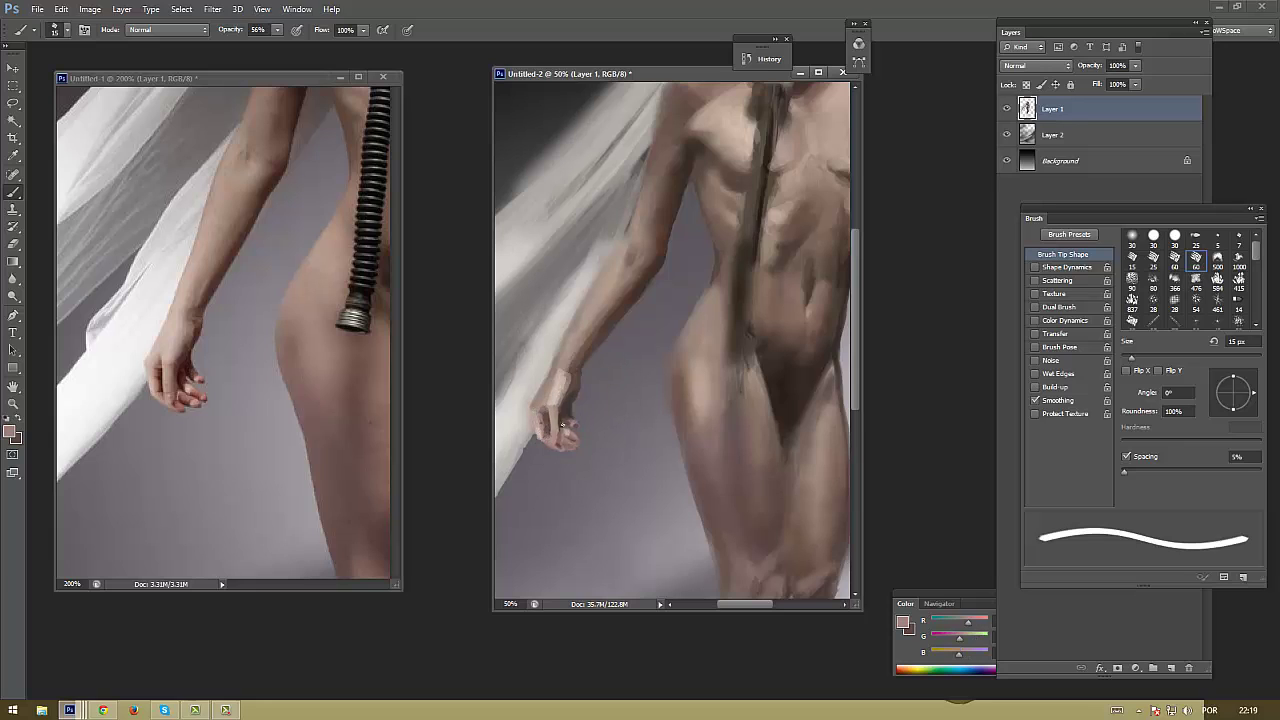
alt+click(572, 440)
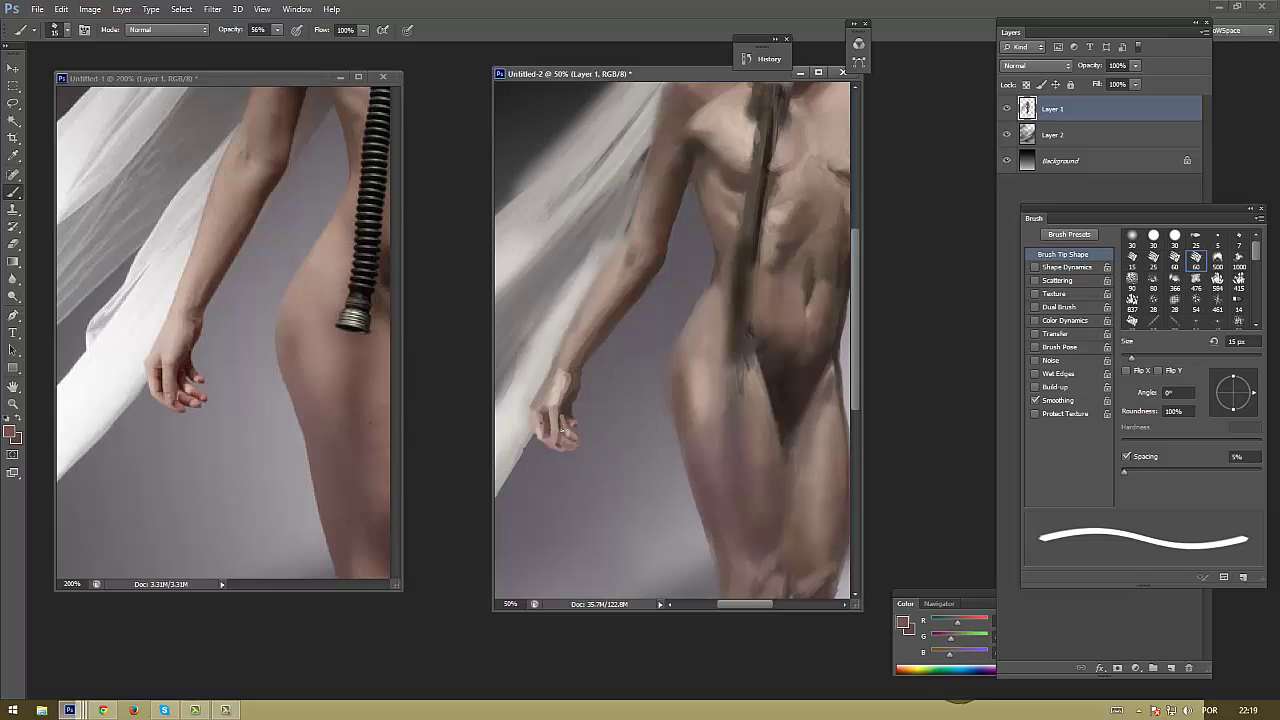
alt+click(560, 421)
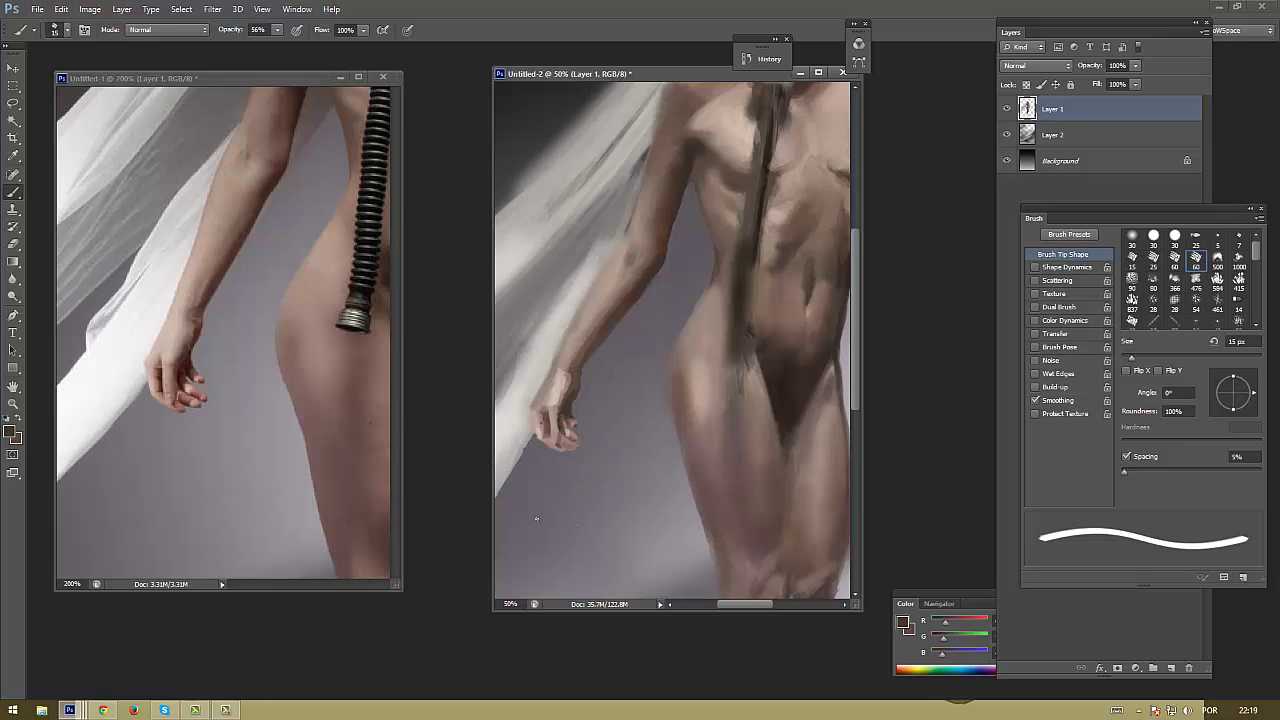
Sample light pinkish skin tones and lower the brush opacity to 20%
alt+click(549, 418)
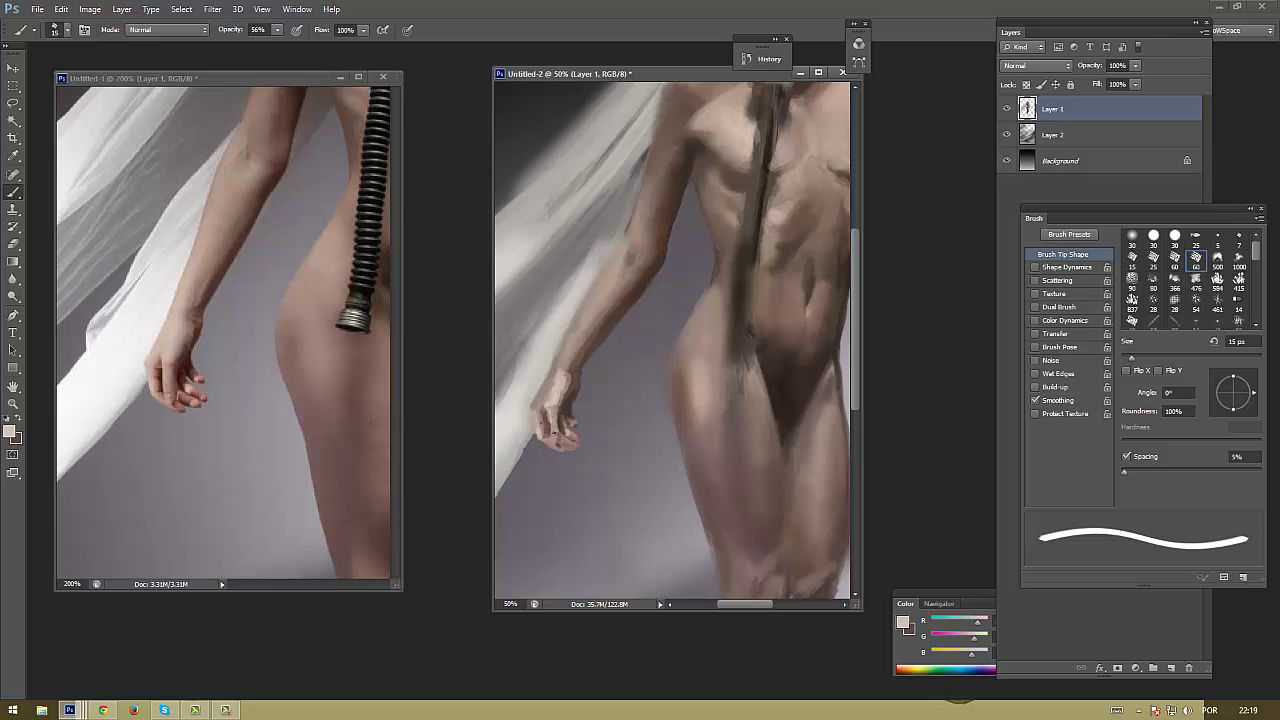
alt+click(560, 400)
alt+click(560, 428)
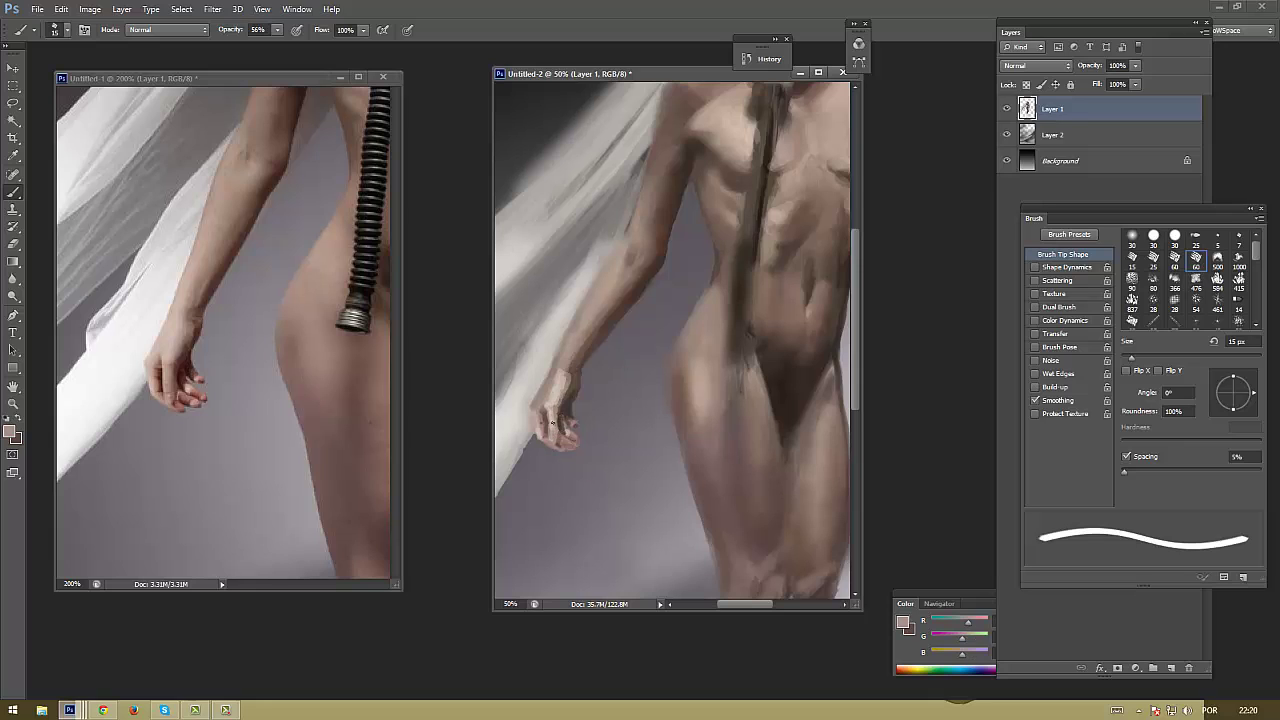
alt+click(546, 490)
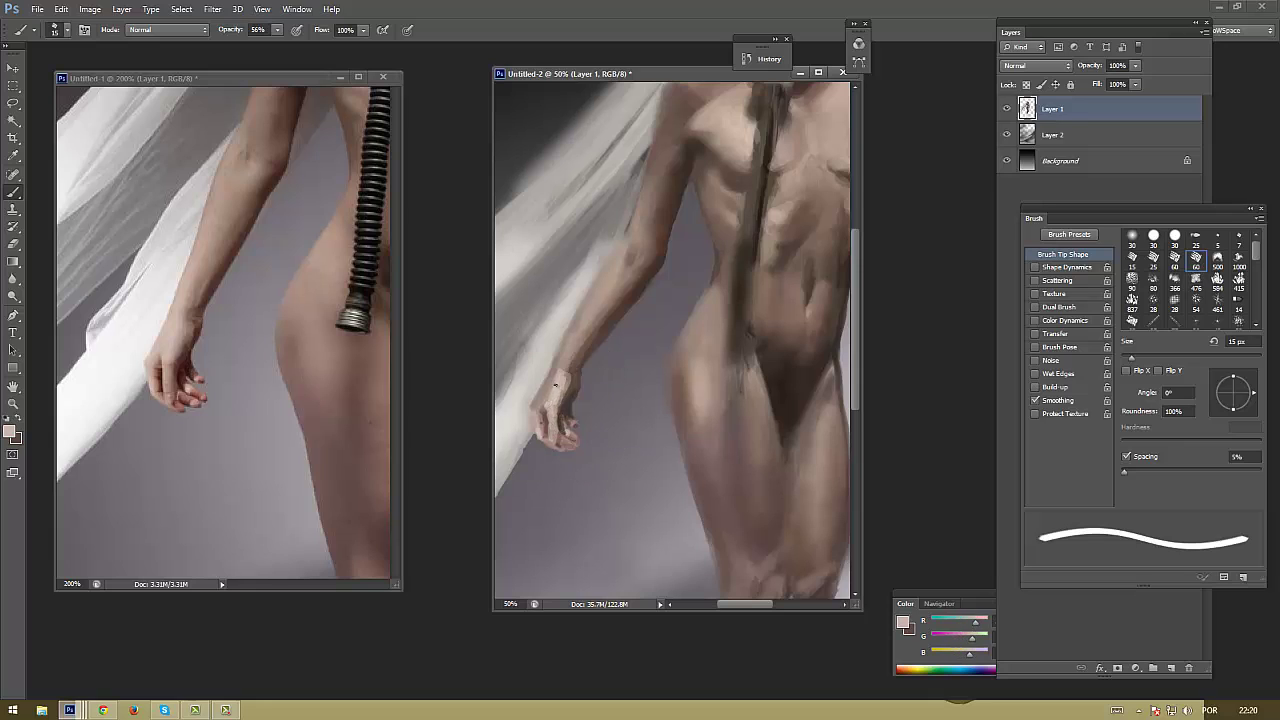
key(2)
alt+click(550, 390)
Brush a faint light stroke on the forearm, fit both images, and zoom the painting to 12.5%
drag(618, 293, 609, 298)
key(ctrl+0)
key(ctrl+Tab)
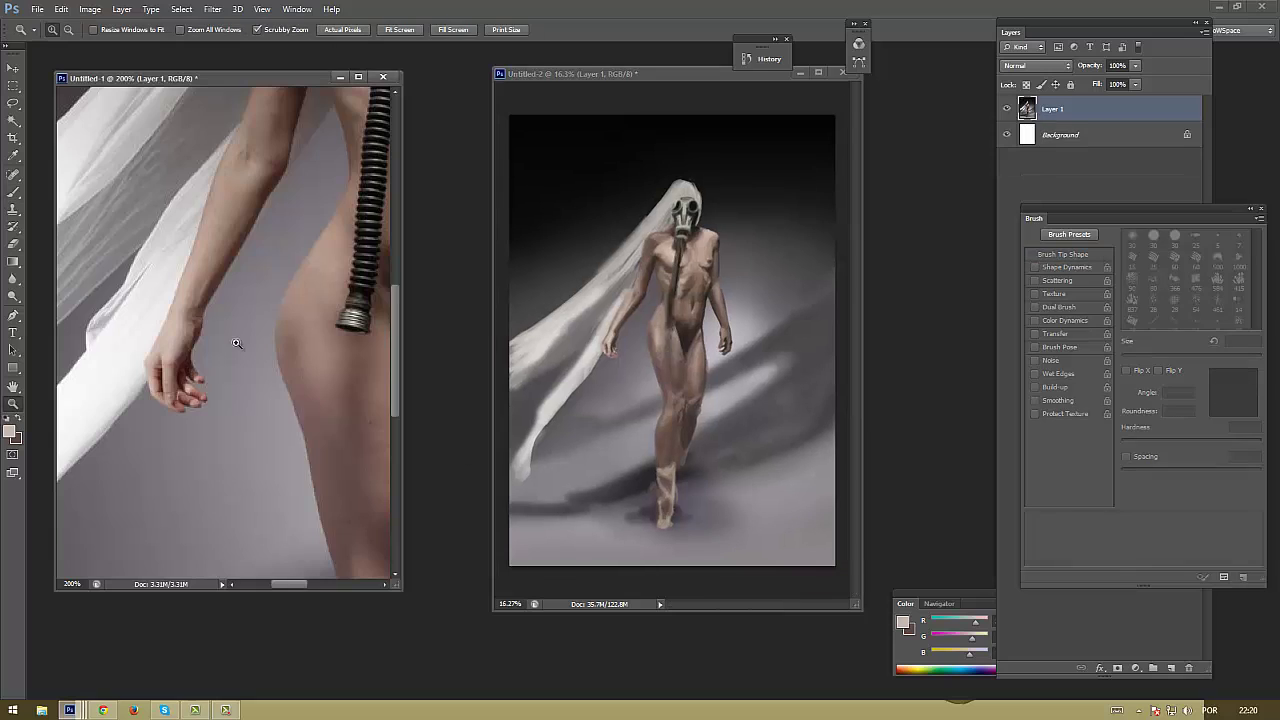
key(ctrl+0)
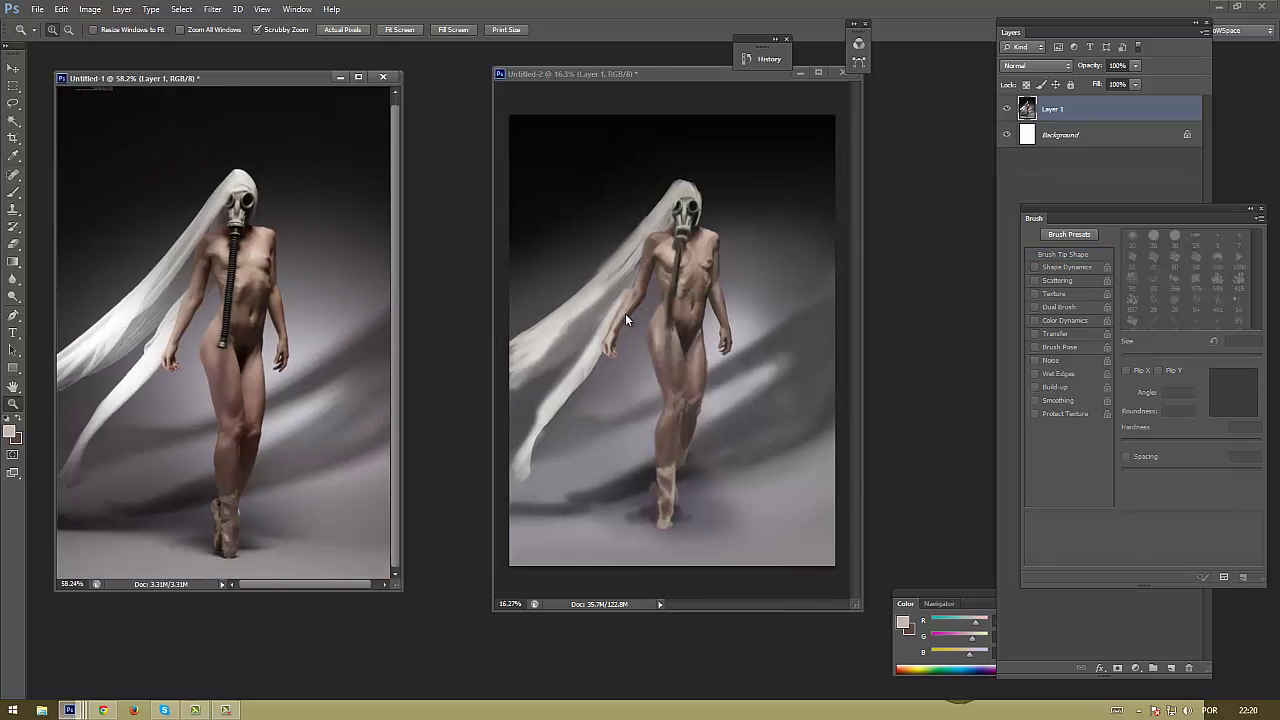
key(ctrl+Tab)
key(ctrl+minus)
Zoom in on the arm and torso, enlarge the brush to 35 px, and resample arm and hand tones
alt+click(642, 315)
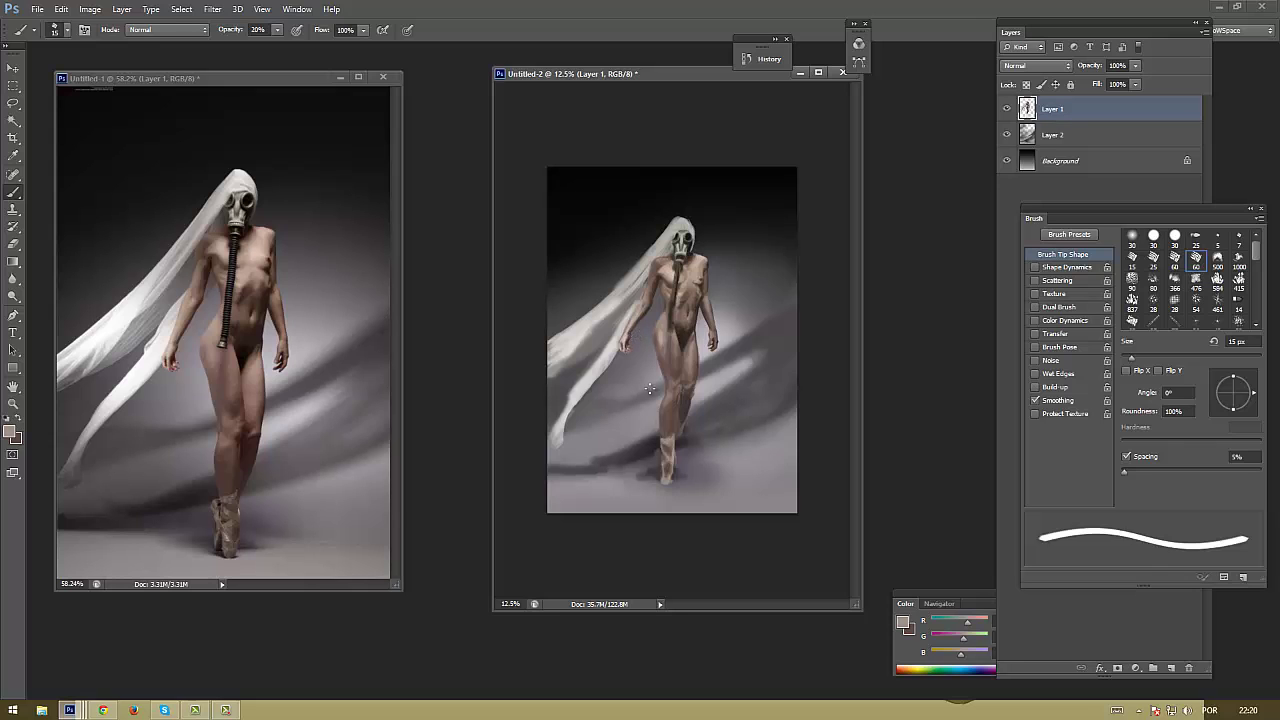
scroll(650, 390, up, 5)
alt+click(638, 290)
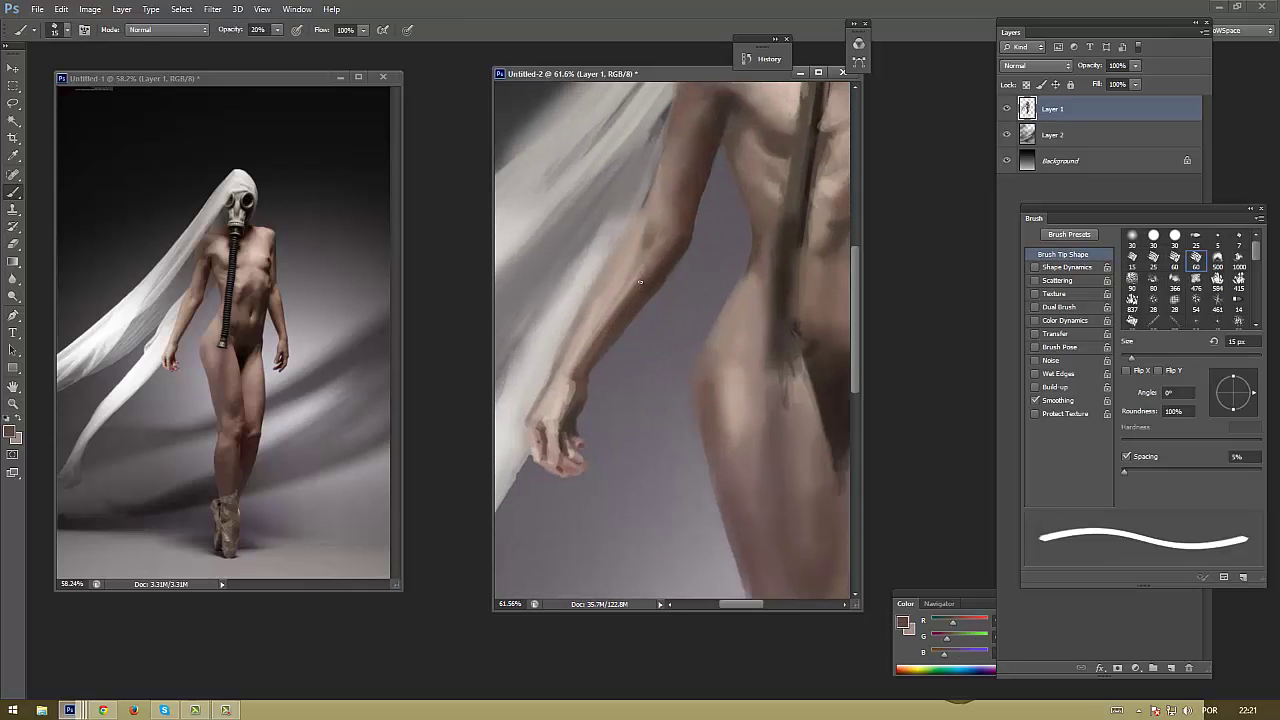
key(bracketright)
key(bracketright)
alt+click(624, 288)
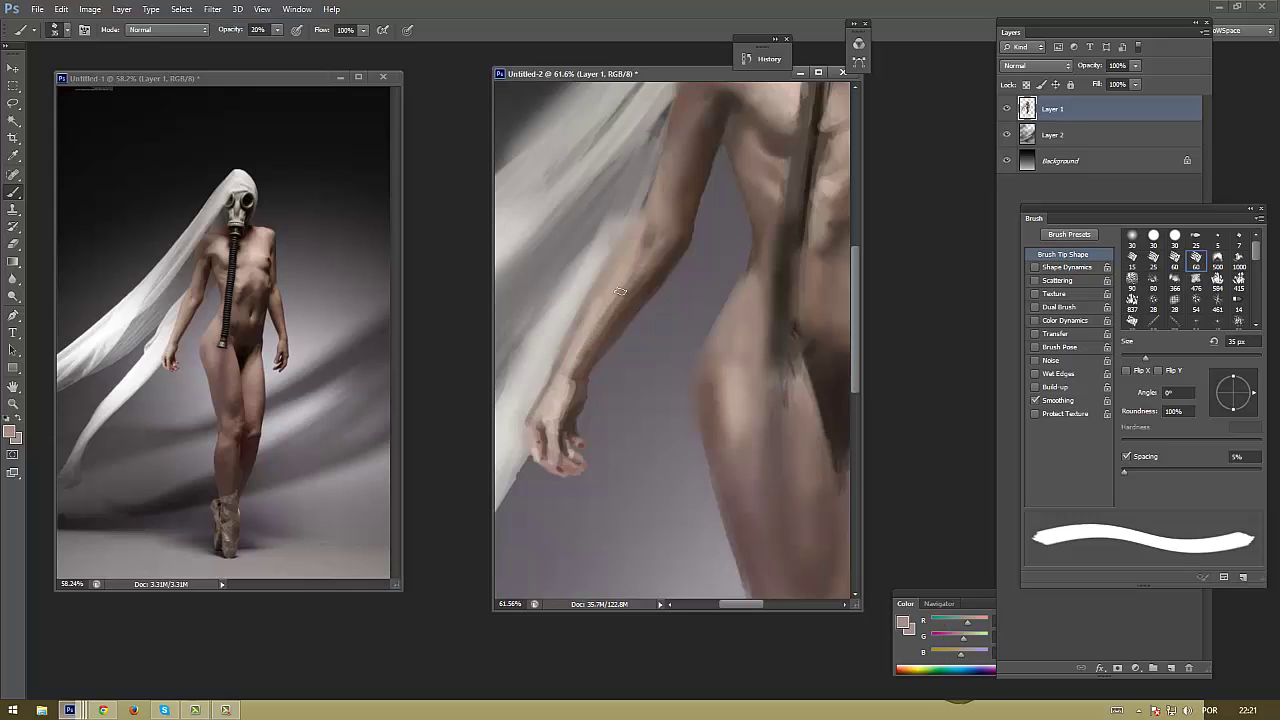
alt+click(598, 338)
alt+click(620, 292)
alt+click(565, 428)
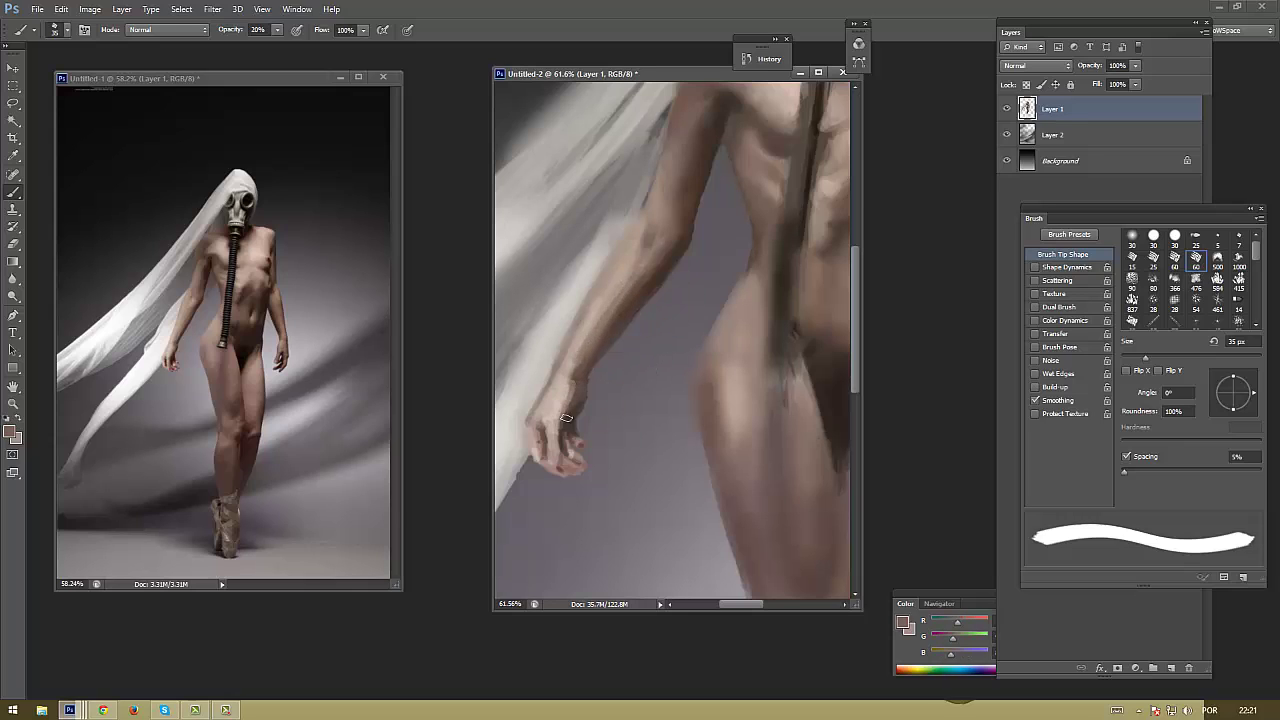
alt+click(578, 408)
Shrink the brush to 20 px and repaint the fingertips in a lighter skin tone
key(bracketleft)
key(bracketleft)
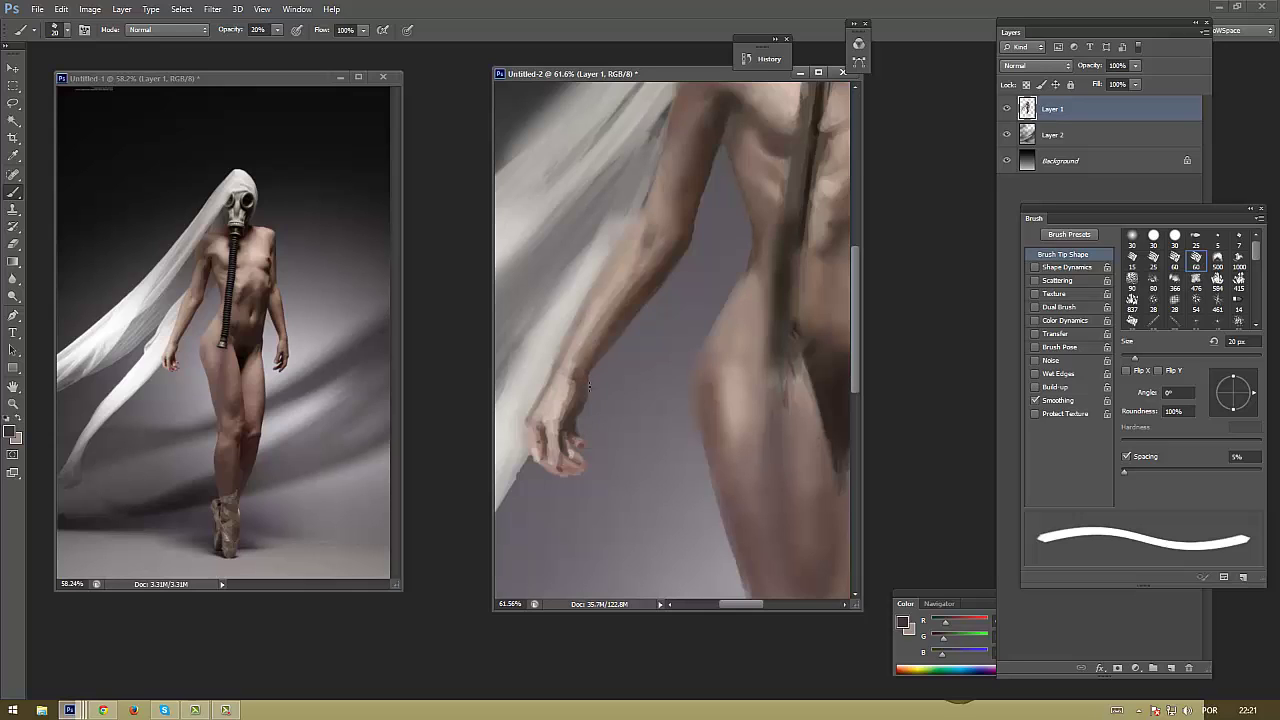
alt+click(547, 447)
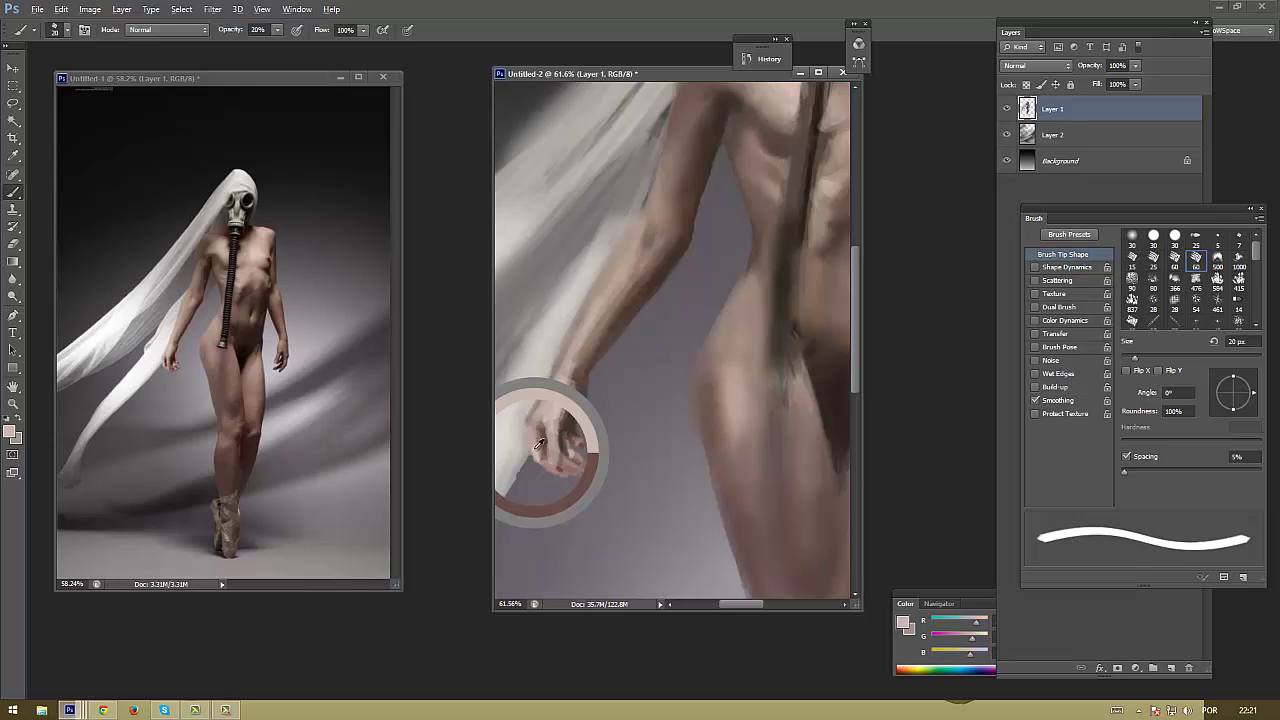
alt+click(540, 471)
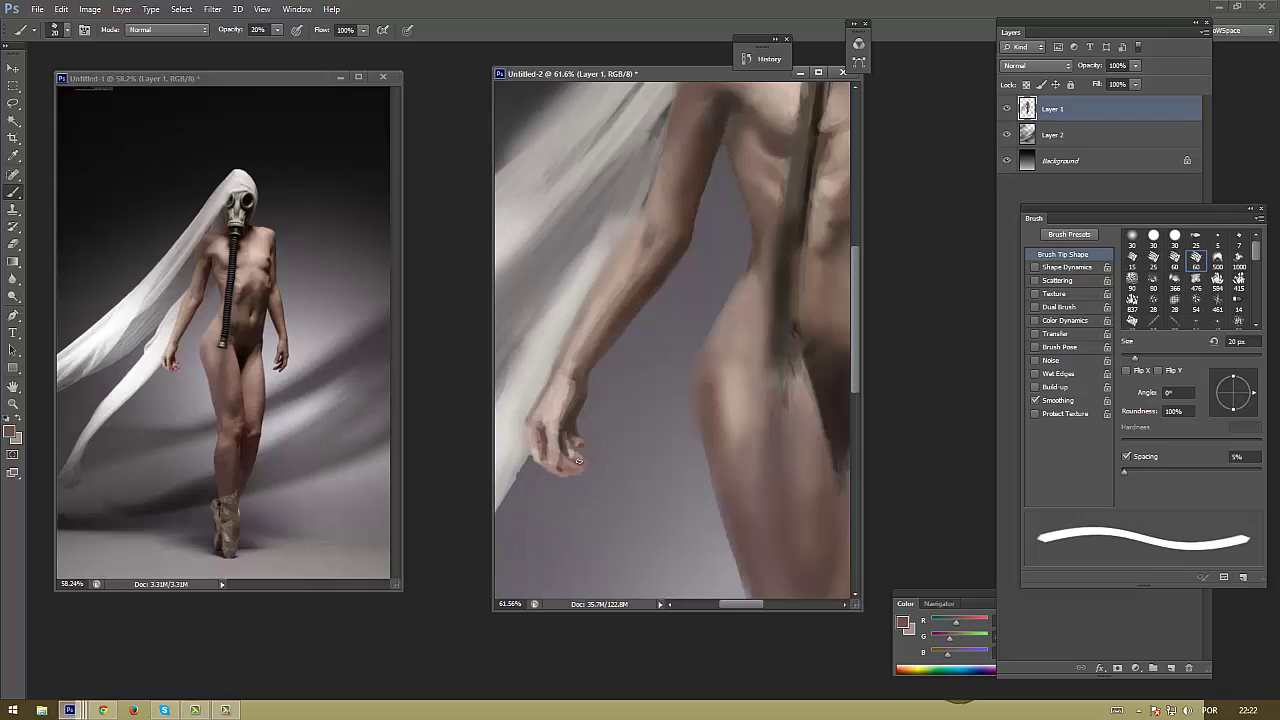
drag(577, 460, 570, 472)
alt+click(542, 448)
alt+click(540, 452)
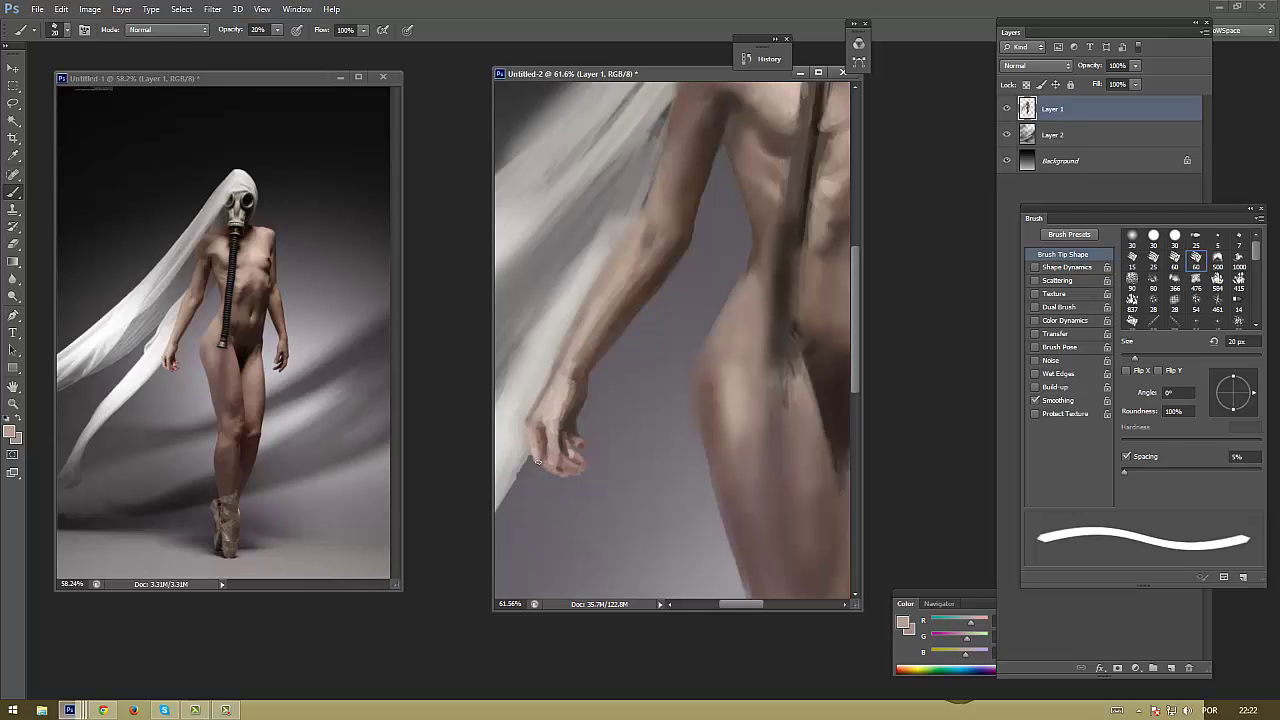
alt+click(559, 441)
alt+click(553, 444)
Scroll the view and zoom in on the hand at the figure's side
scroll(548, 539, down, 5)
scroll(623, 478, down, 3)
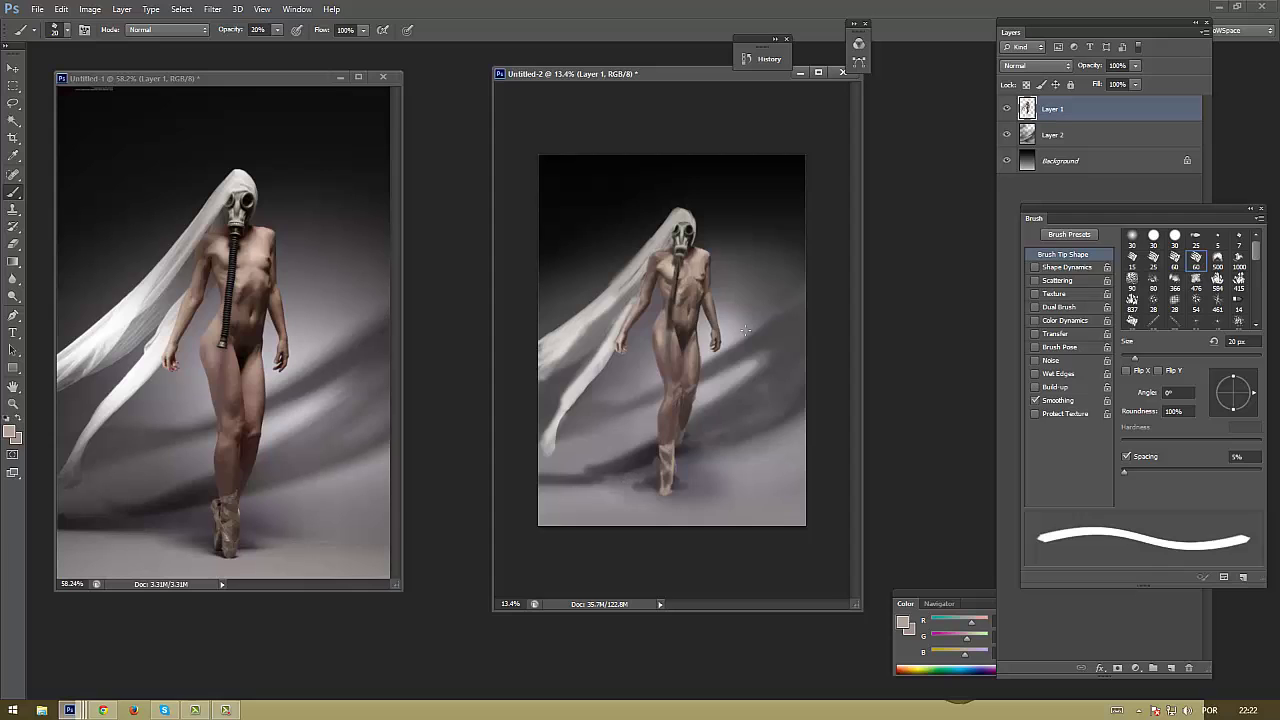
scroll(745, 330, up, 5)
alt+click(686, 345)
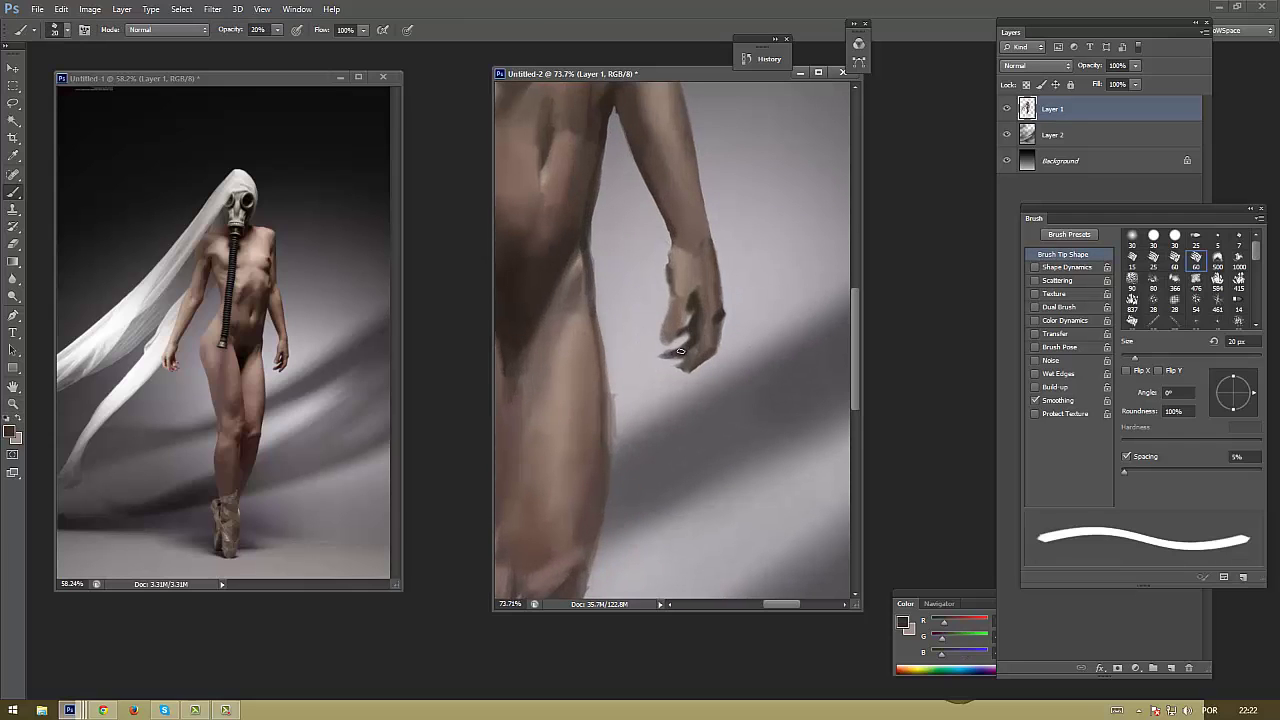
Dismiss the error, then blend the leg's bright edge and soften the wrist's left edge
click(623, 391)
key(Return)
mouse_move(619, 386)
mouse_down()
mouse_move(605, 329)
mouse_move(606, 490)
mouse_up()
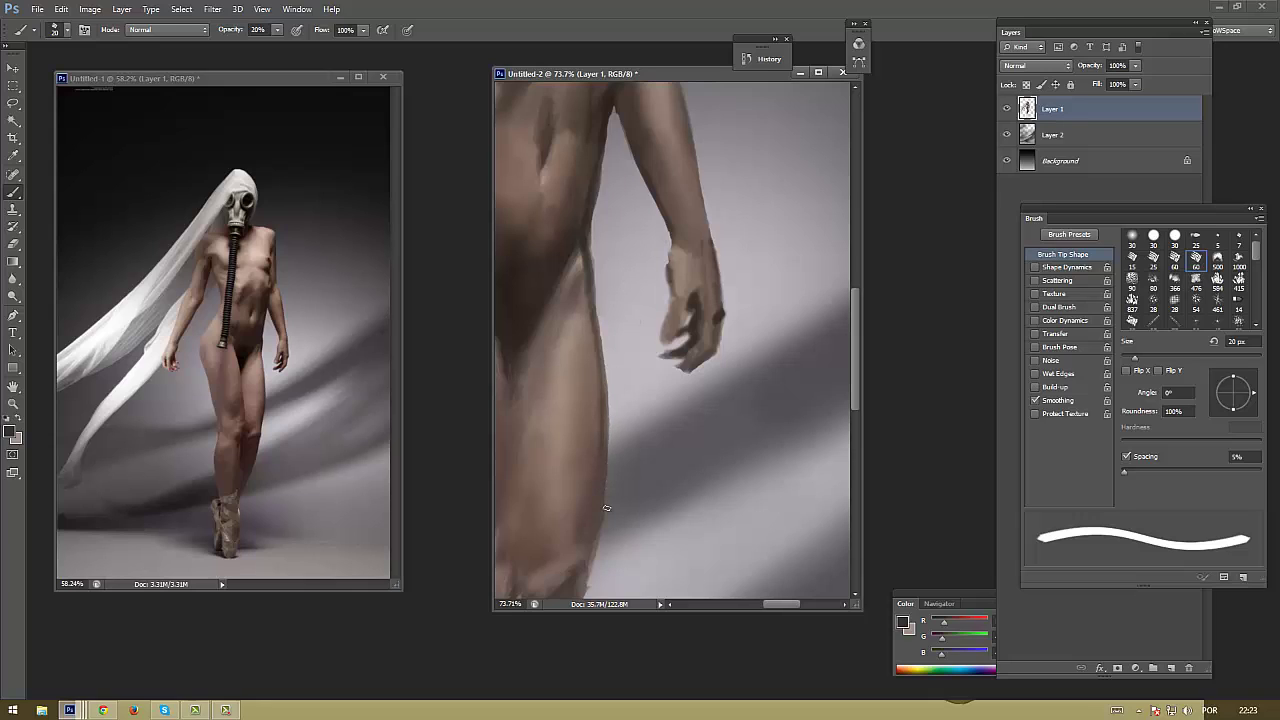
drag(661, 236, 666, 258)
Sample skin tones and paint light strokes under the breast and along the inner arm
alt+click(674, 253)
mouse_move(590, 318)
mouse_down()
mouse_move(612, 278)
mouse_move(614, 335)
mouse_up()
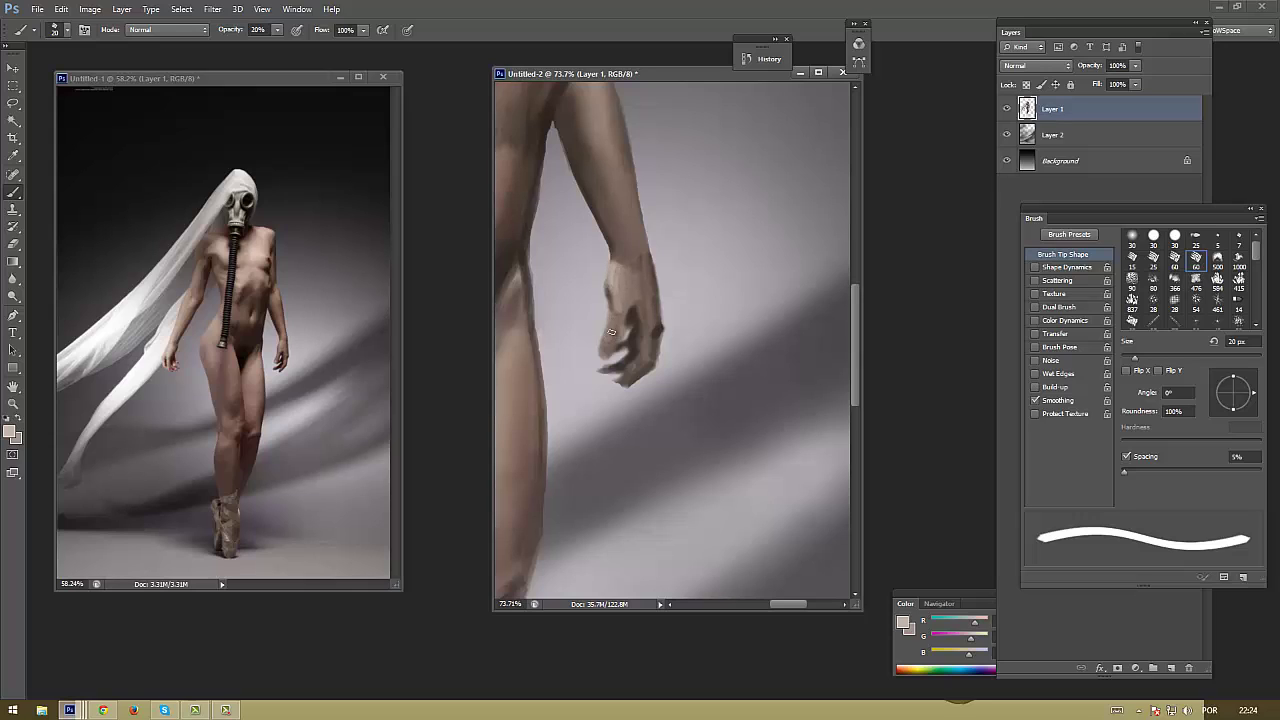
alt+click(621, 305)
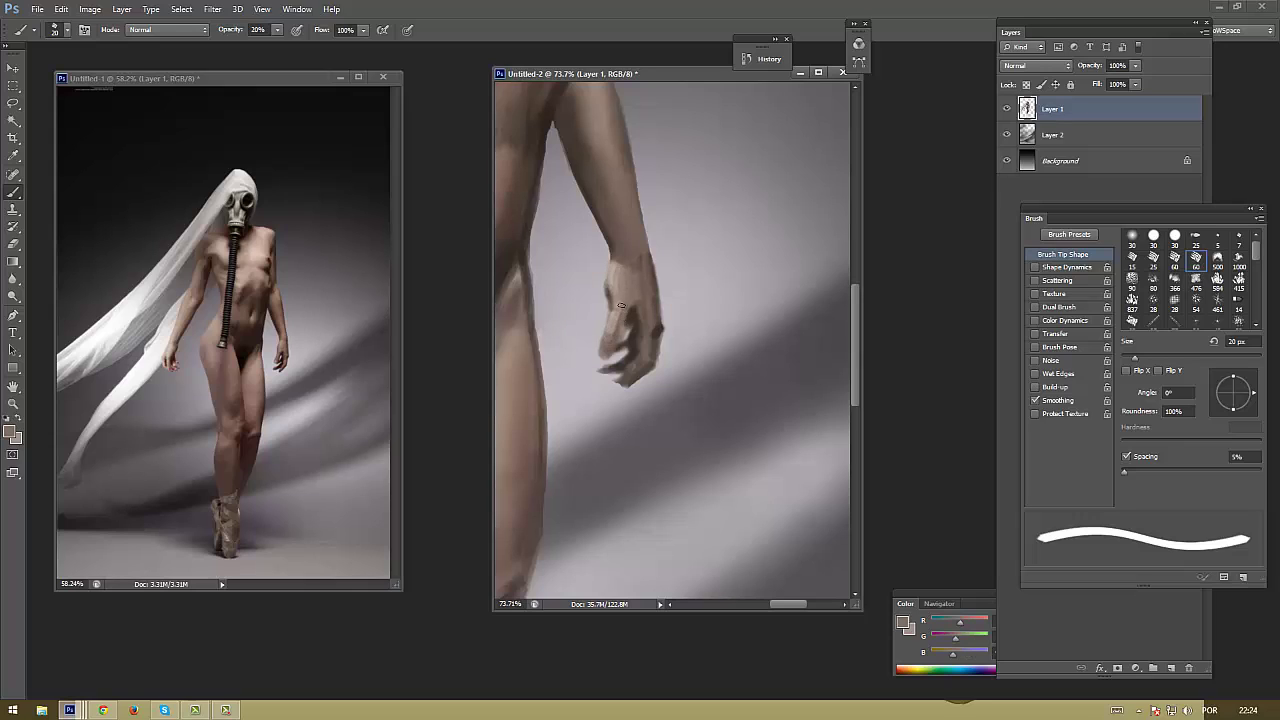
scroll(624, 300, up, 2)
scroll(700, 250, up, 3)
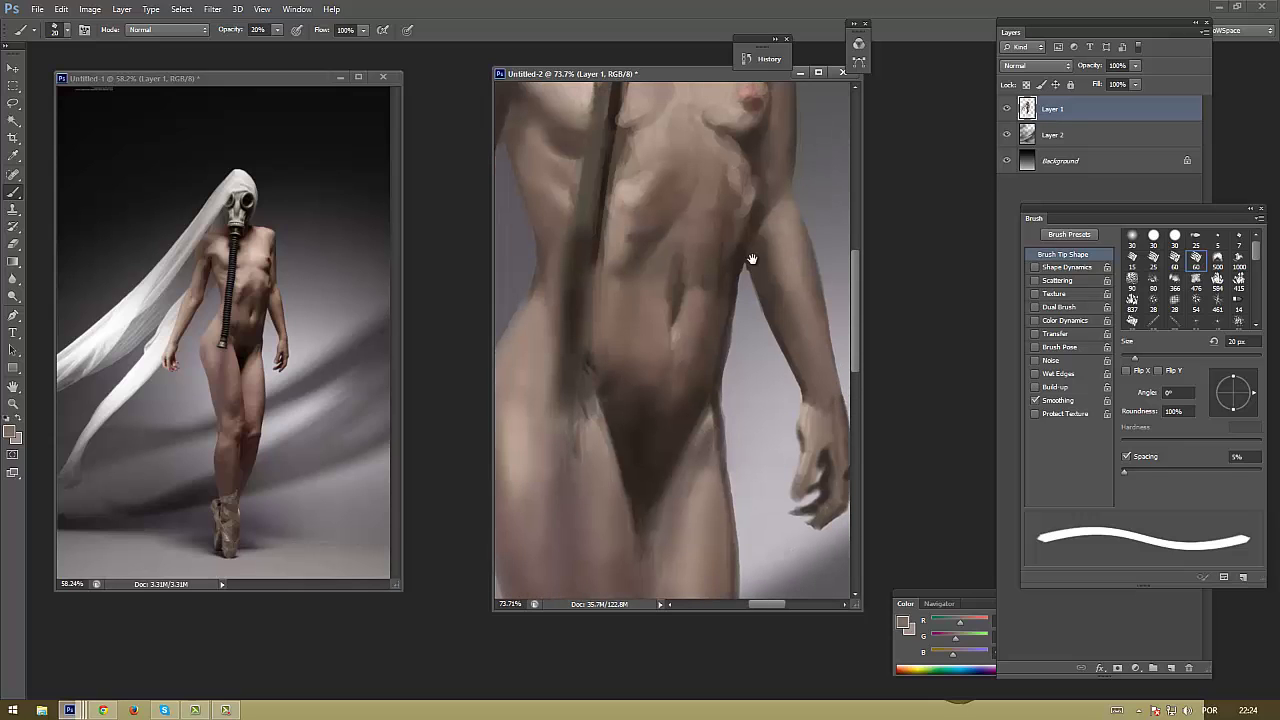
alt+click(630, 190)
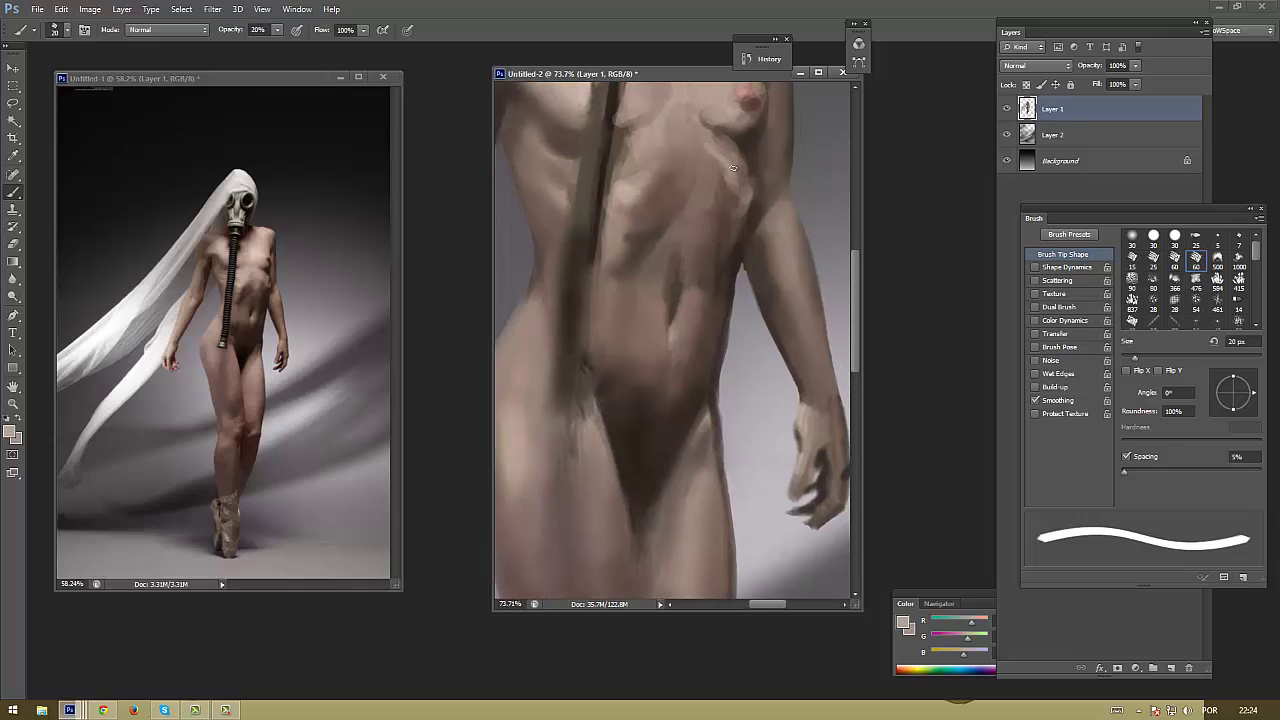
drag(718, 130, 762, 114)
mouse_move(770, 237)
mouse_down()
mouse_move(808, 336)
mouse_move(797, 302)
mouse_up()
Resample a darker skin tone and fit the whole painting in the window
alt+click(790, 285)
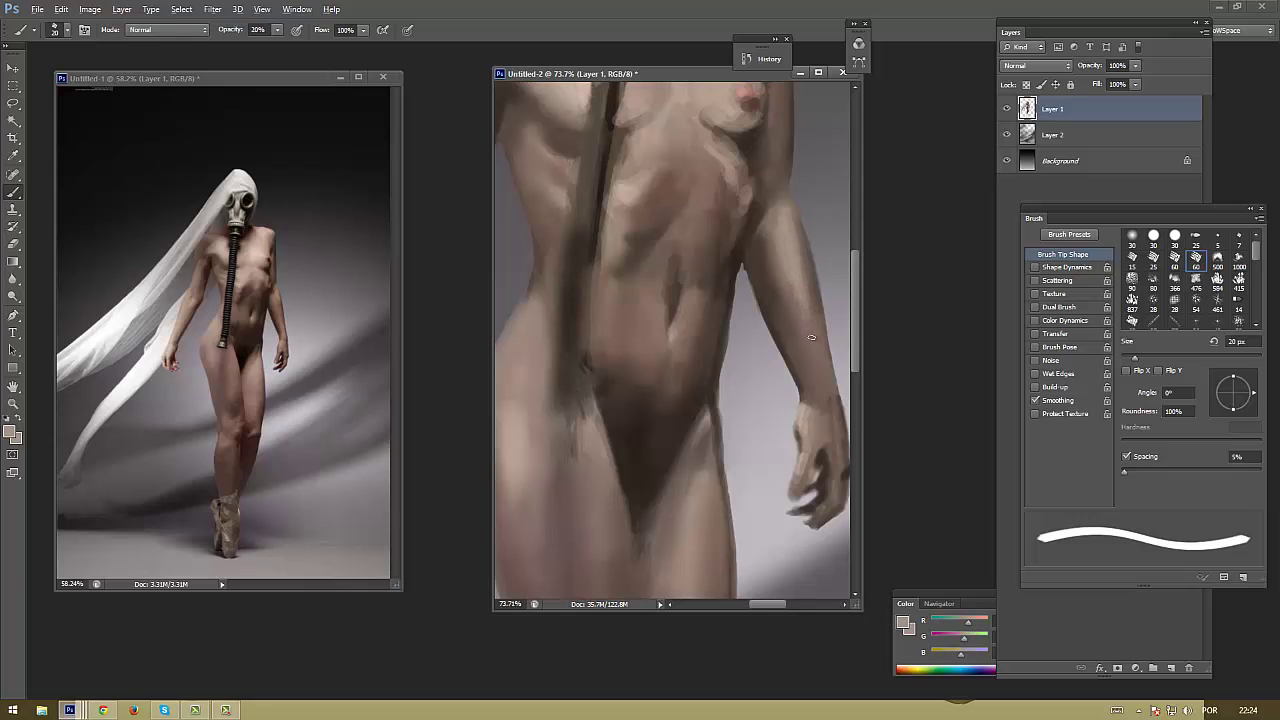
alt+click(801, 286)
key(ctrl+0)
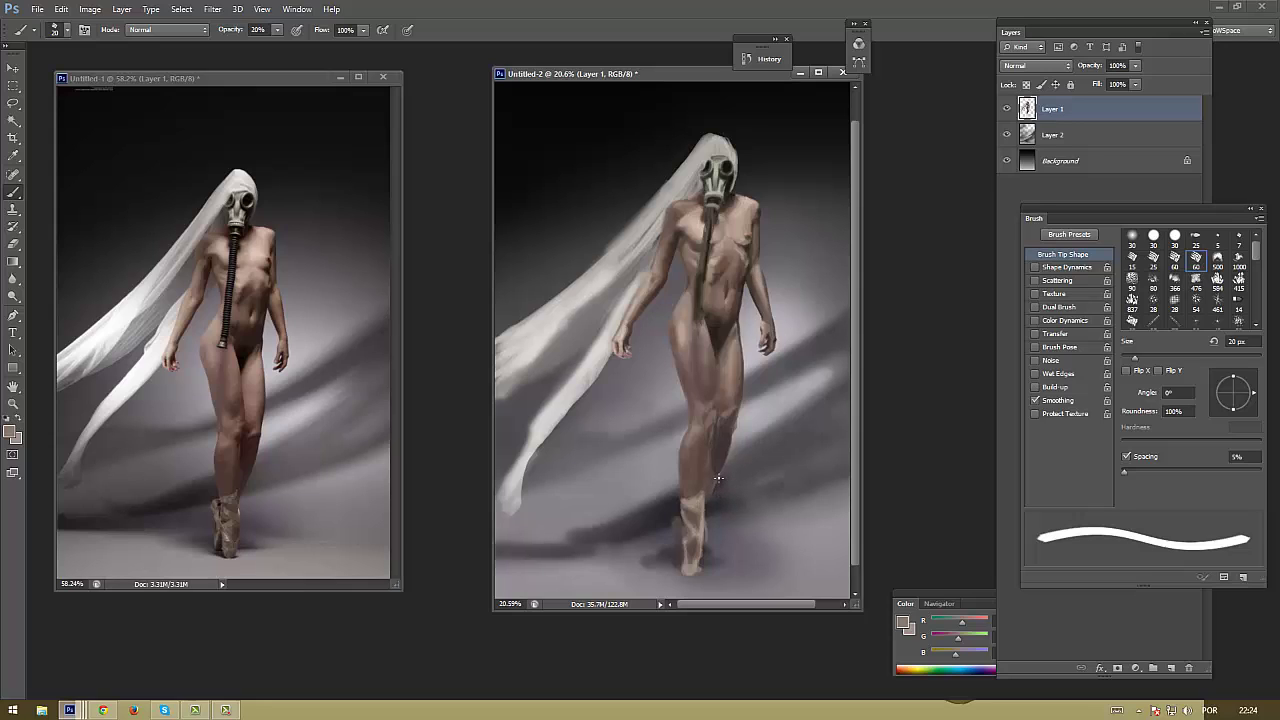
key(z)
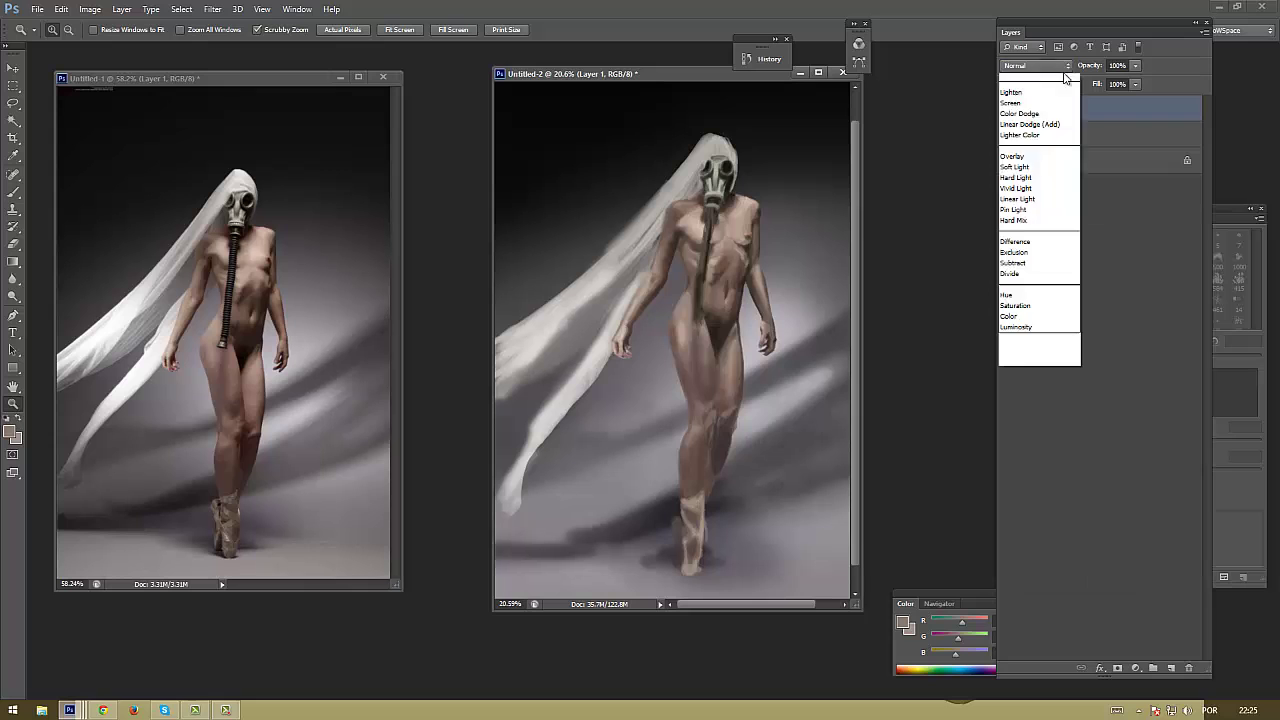
Zoom the painting and reference onto the lower leg and pointe shoes, then return to the Brush
drag(705, 458, 730, 458)
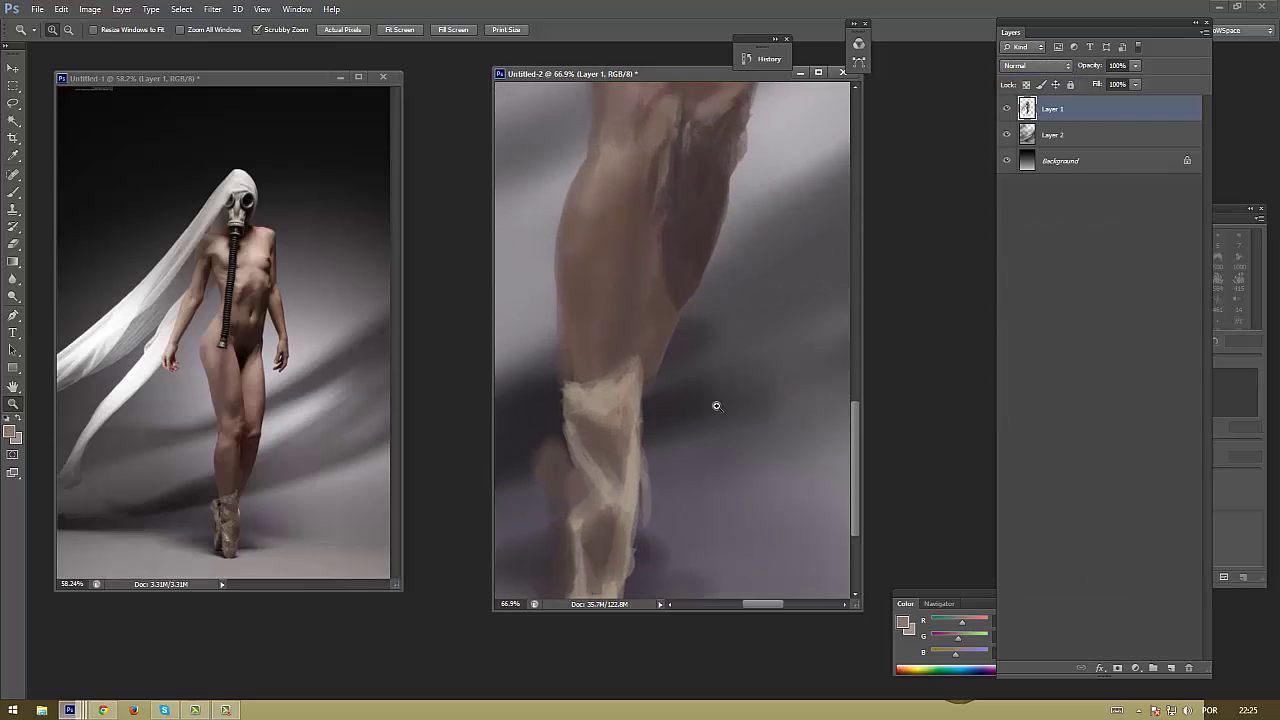
drag(286, 371, 286, 323)
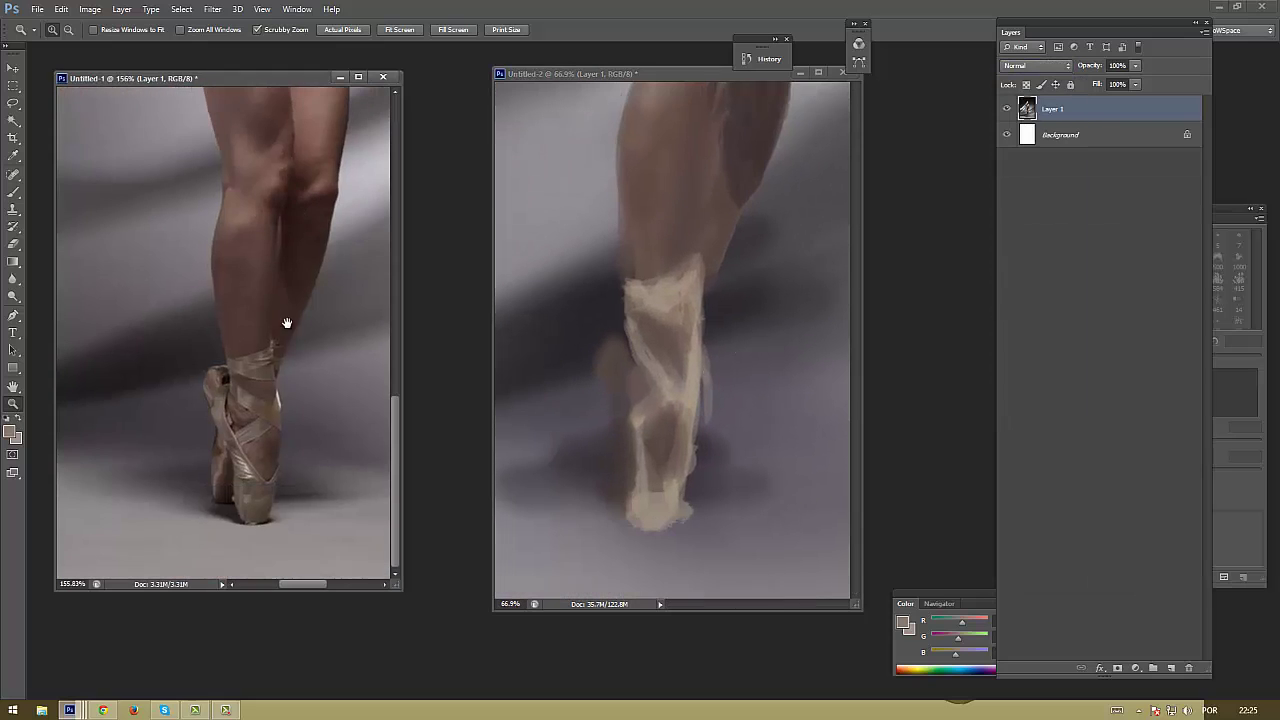
click(574, 506)
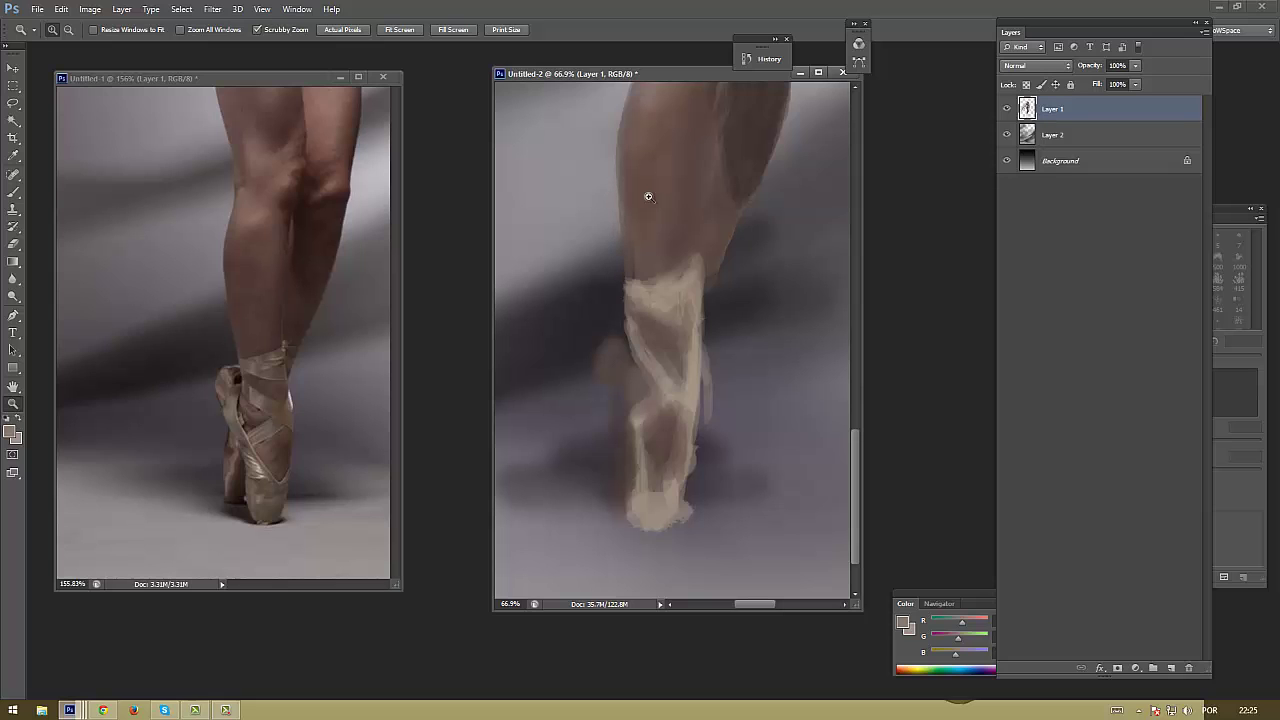
click(694, 257)
drag(662, 184, 625, 186)
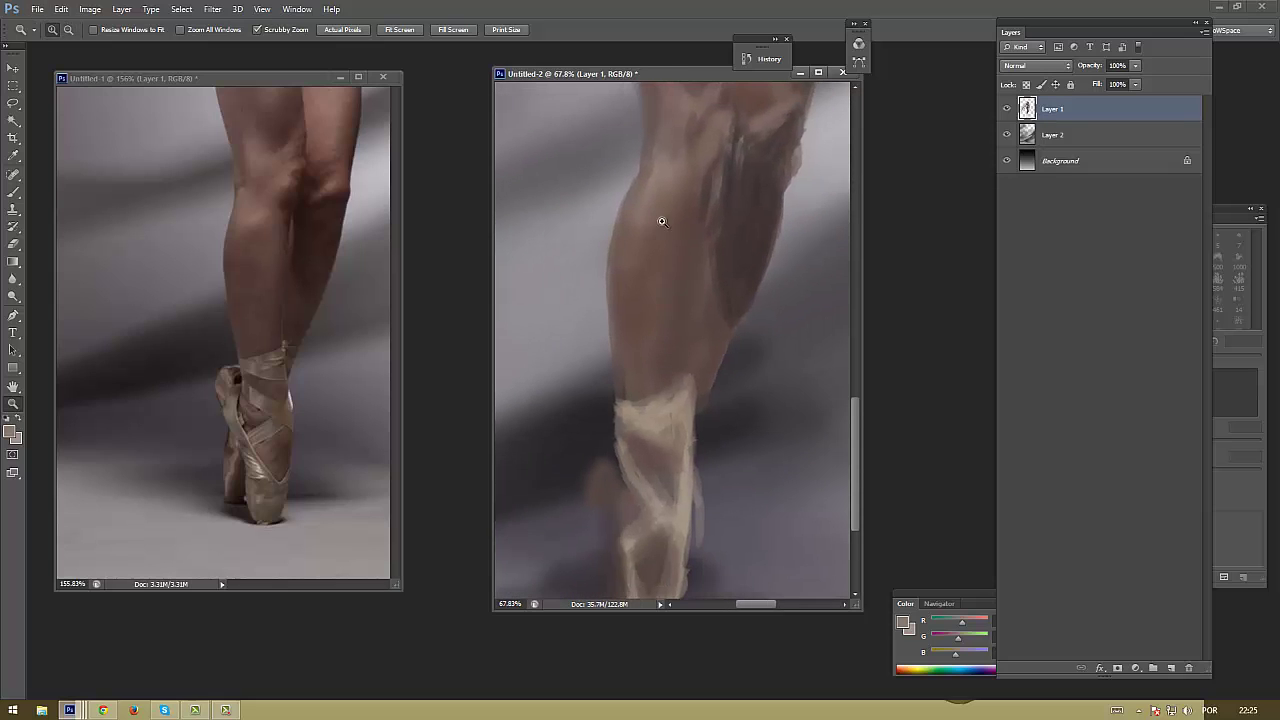
key(b)
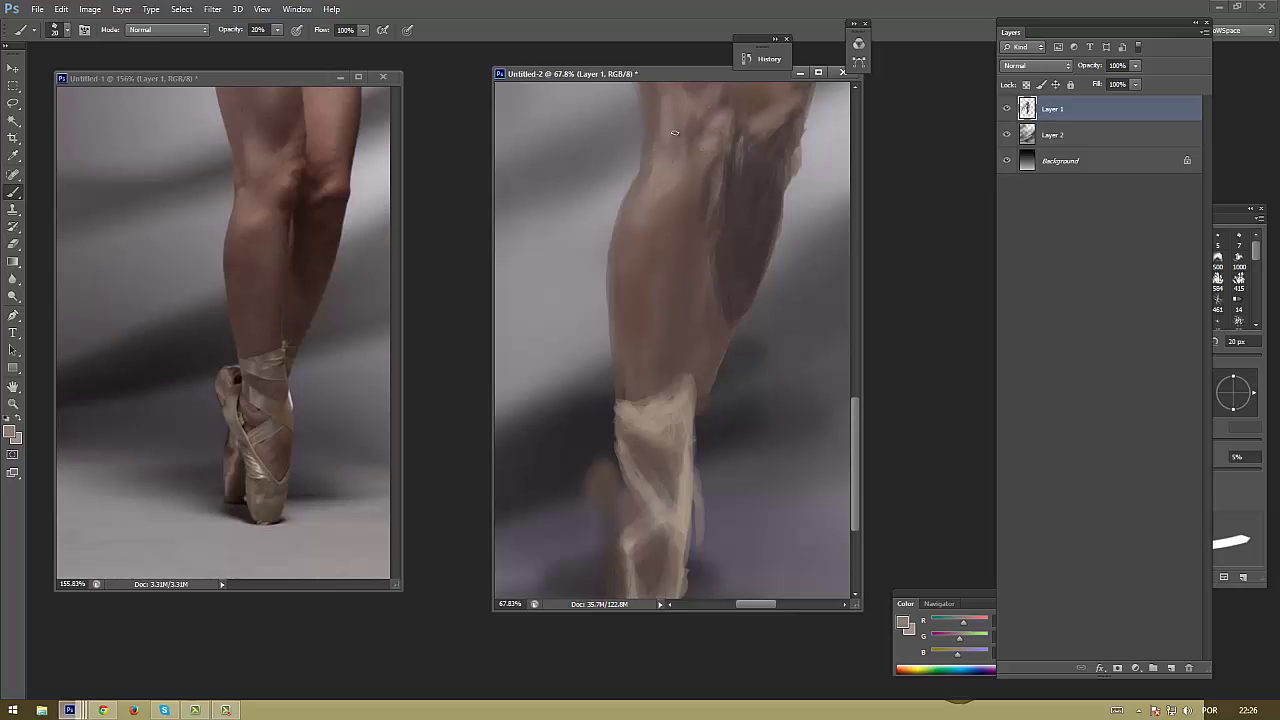
Darken the calf's upper right and add a thin light line along the calf edge
alt+click(772, 187)
mouse_move(772, 187)
mouse_down()
mouse_move(758, 160)
mouse_move(714, 204)
mouse_up()
alt+click(722, 228)
alt+click(708, 253)
key(bracketleft)
key(bracketleft)
alt+click(728, 153)
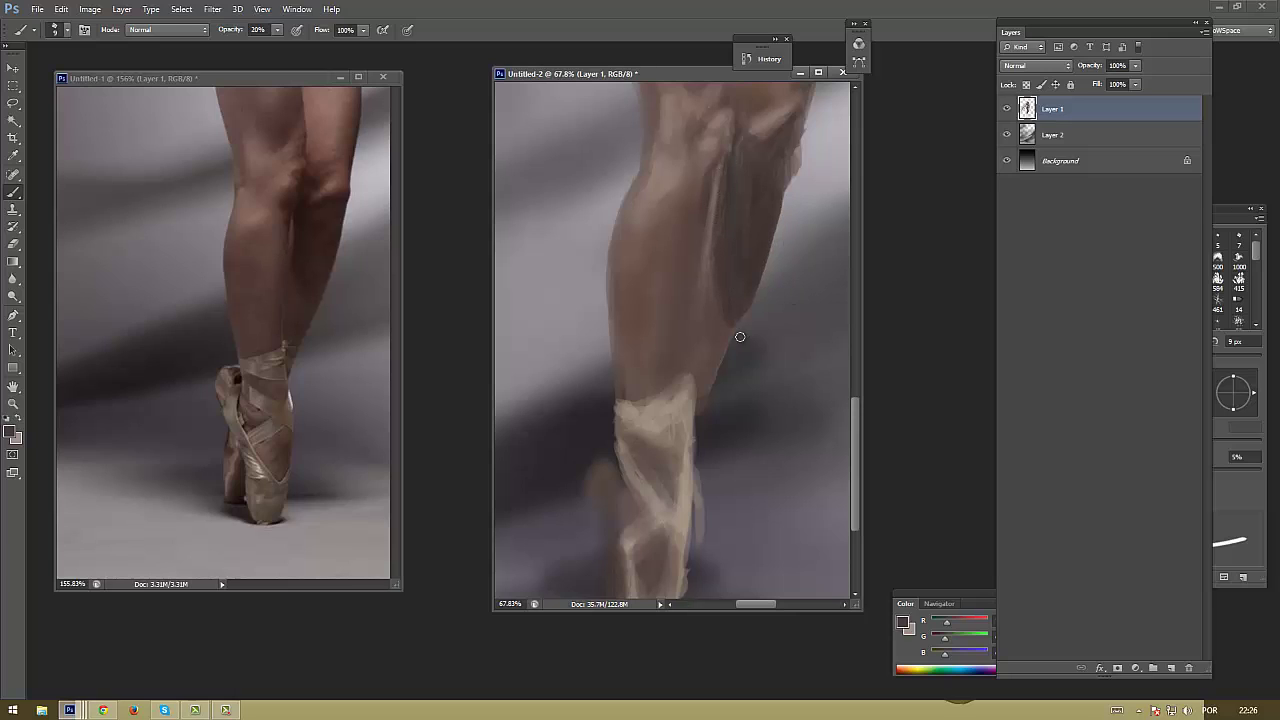
key(bracketright)
key(bracketright)
key(bracketright)
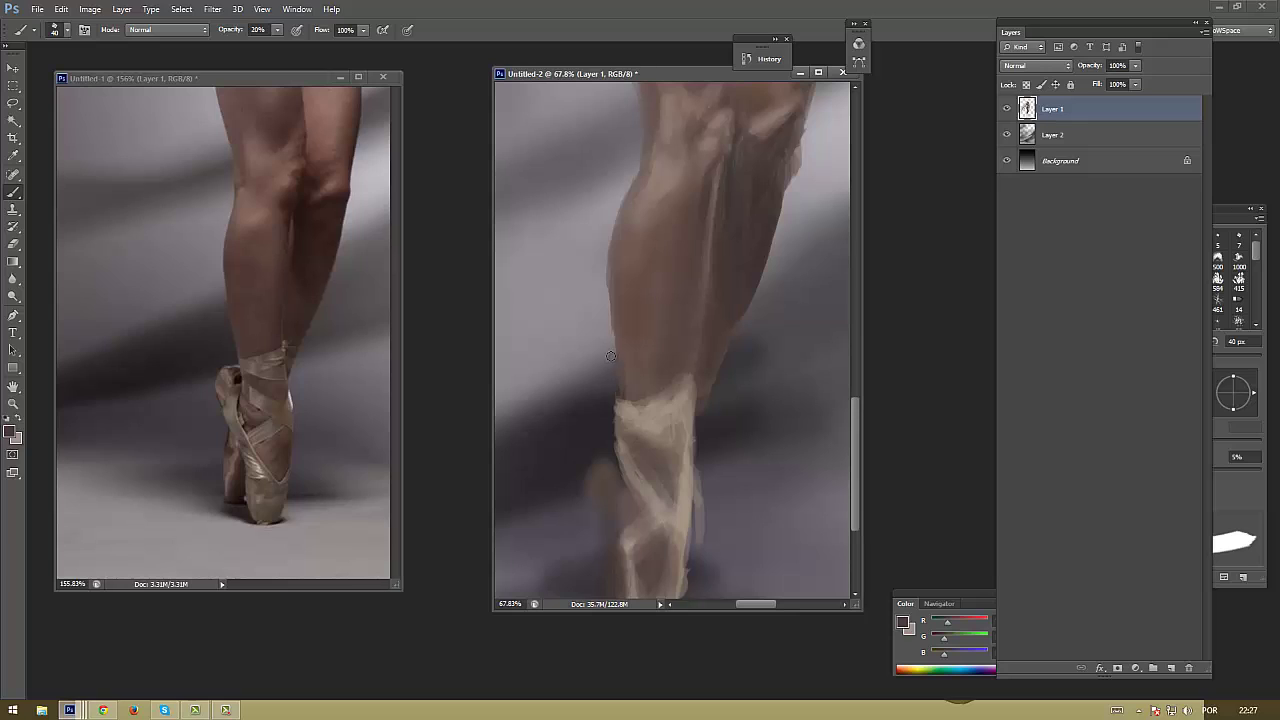
Deepen the ankle shadow, then at 50% opacity lighten the shoe's heel and toe
mouse_move(640, 350)
mouse_down()
mouse_move(608, 394)
mouse_move(614, 428)
mouse_up()
key(5)
alt+click(629, 491)
drag(604, 498, 608, 457)
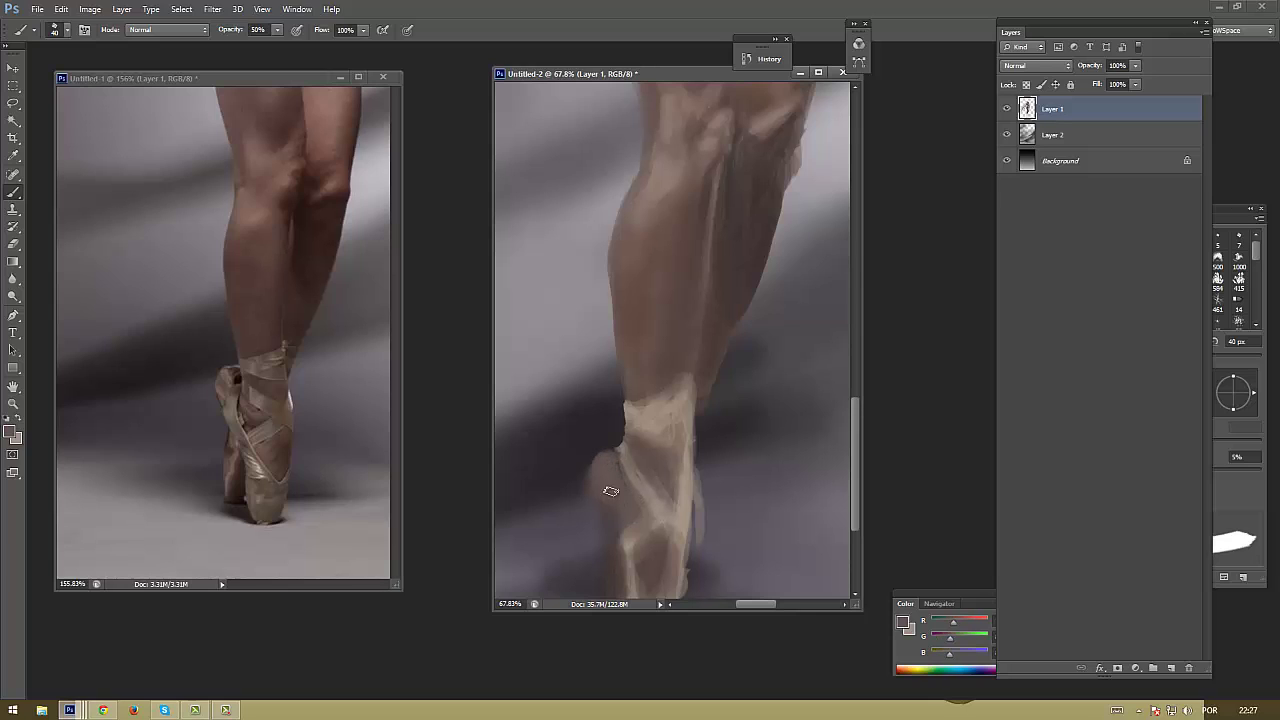
alt+click(640, 502)
drag(632, 505, 612, 480)
mouse_move(606, 532)
mouse_down()
mouse_move(640, 450)
mouse_move(685, 495)
mouse_up()
Paint a dark band across the shoe's upper, then cover it with light beige
alt+click(635, 438)
drag(635, 438, 675, 478)
mouse_move(685, 428)
mouse_down()
mouse_move(672, 482)
mouse_move(690, 434)
mouse_move(690, 448)
mouse_move(660, 443)
mouse_up()
alt+click(666, 421)
alt+click(672, 447)
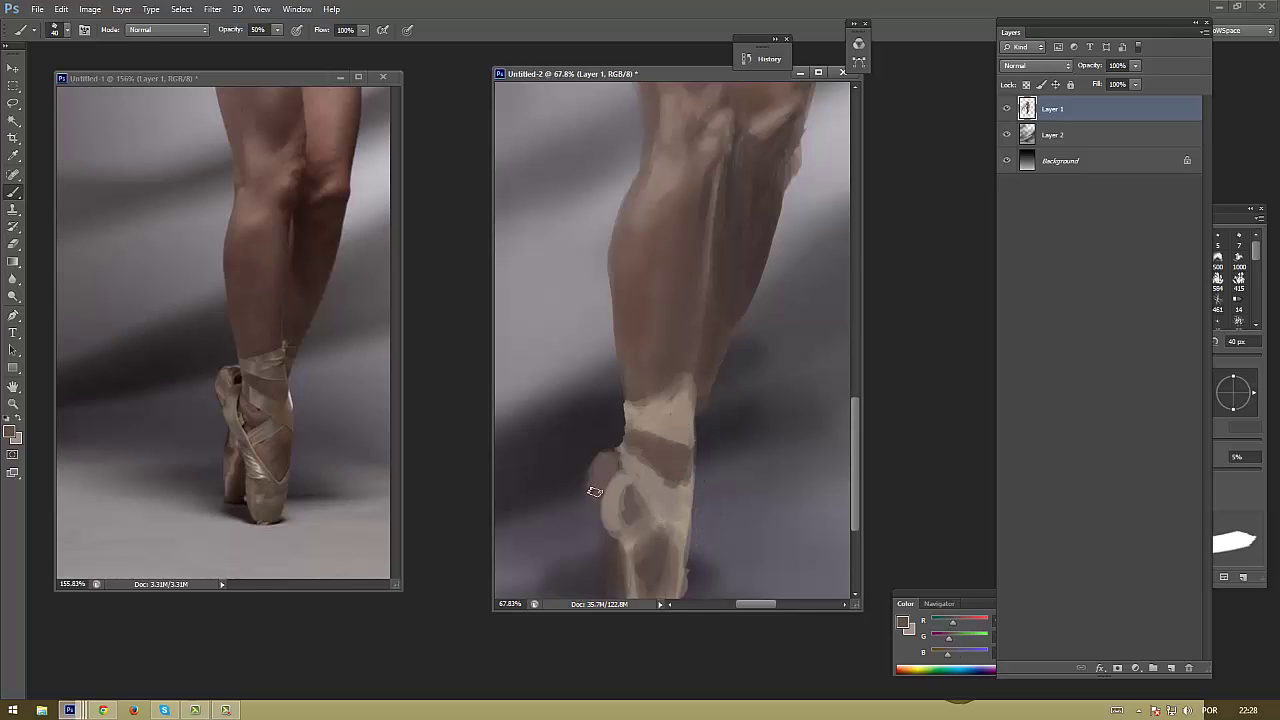
Darken the light stripe on the calf's right edge with a sampled shadow tone
alt+click(701, 381)
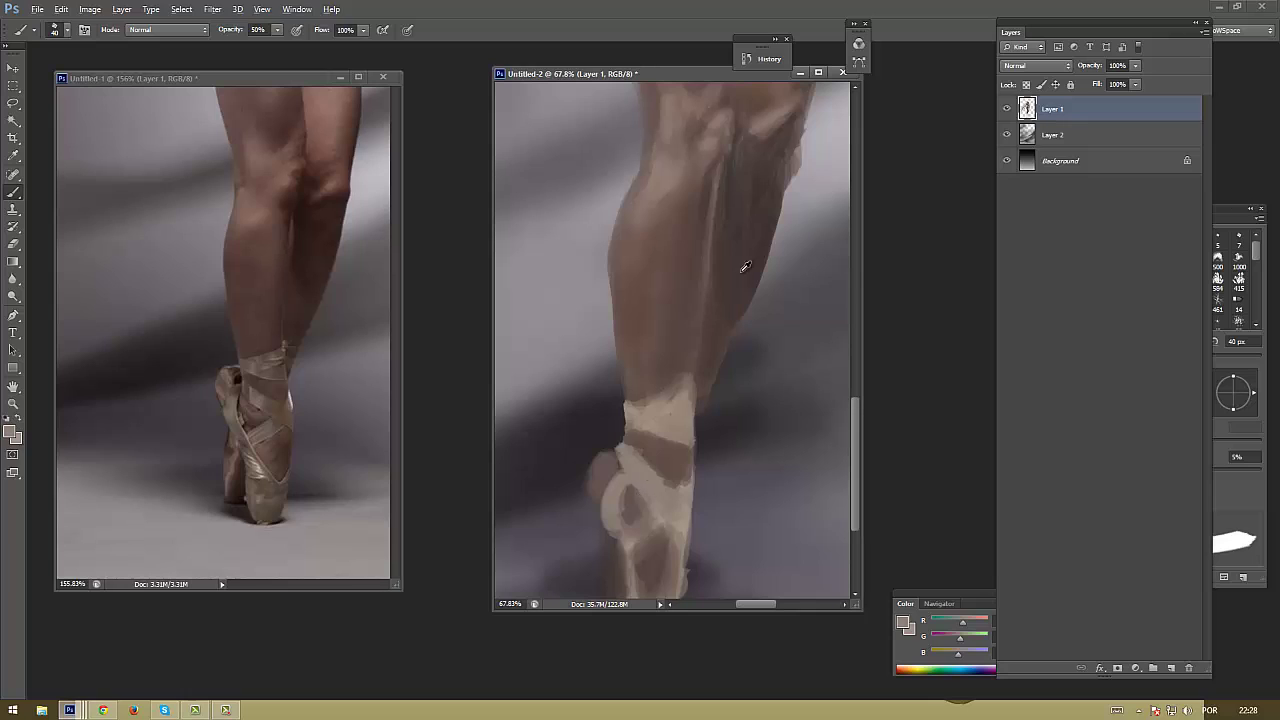
alt+click(691, 311)
drag(690, 385, 694, 262)
alt+click(694, 236)
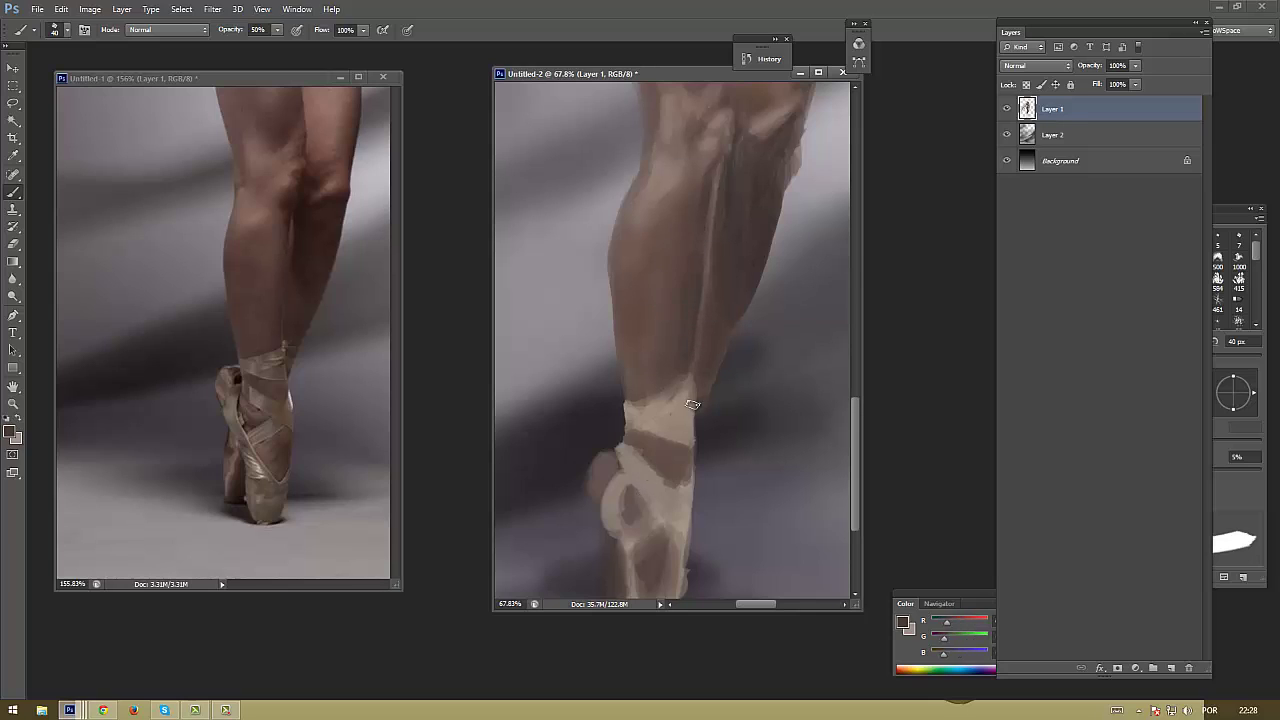
alt+click(670, 386)
alt+click(697, 377)
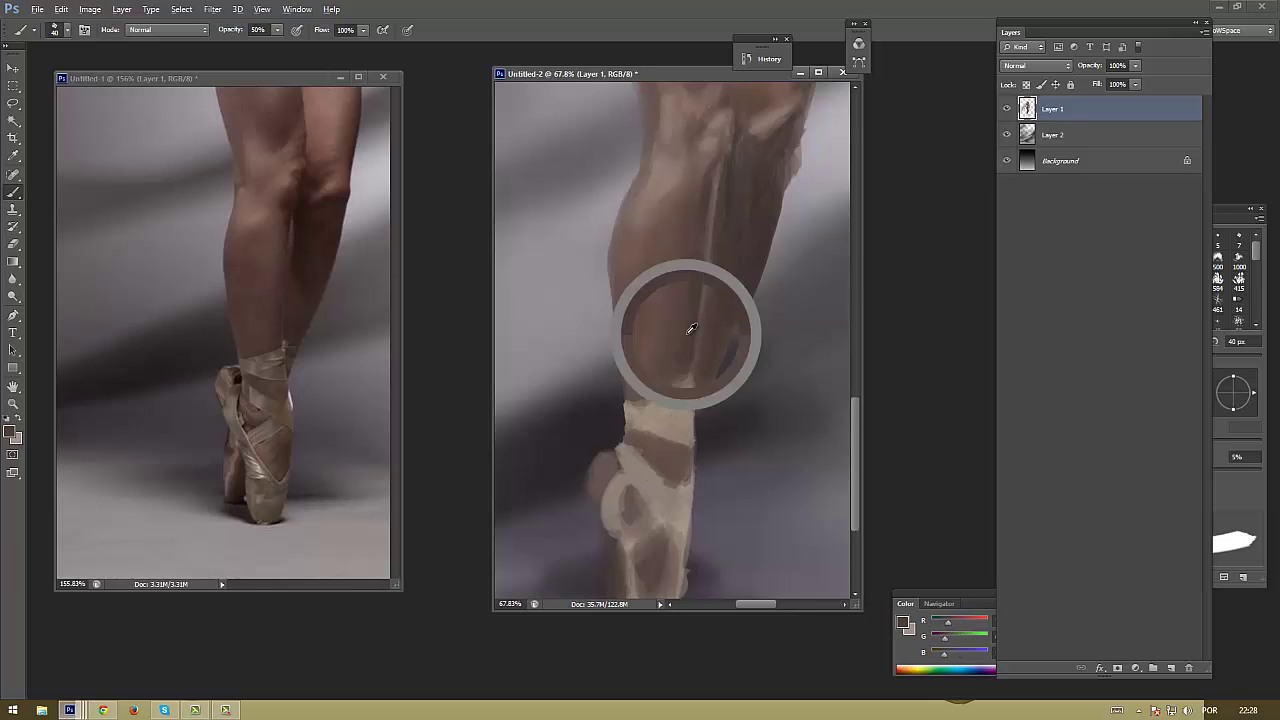
Add dark patches to the upper calf and a thin light line down the inner calf
alt+click(763, 194)
drag(712, 150, 708, 172)
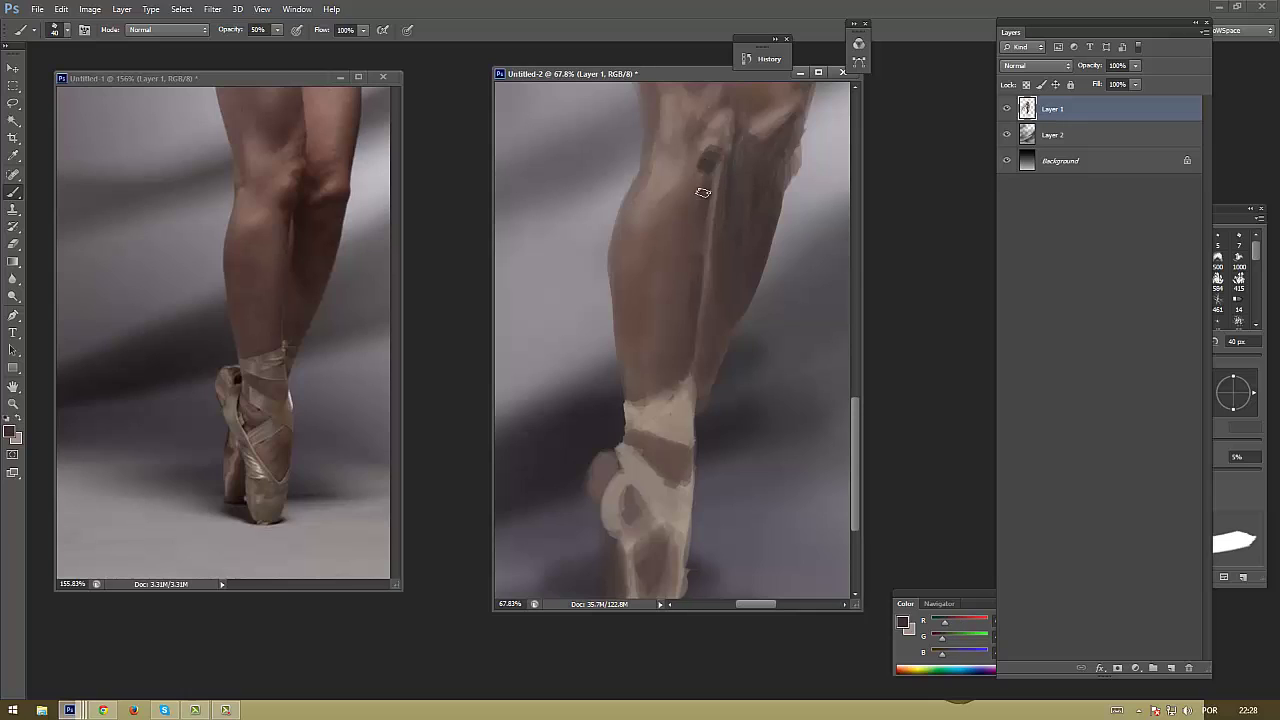
alt+click(721, 130)
drag(721, 128, 704, 262)
alt+click(701, 205)
drag(745, 147, 752, 128)
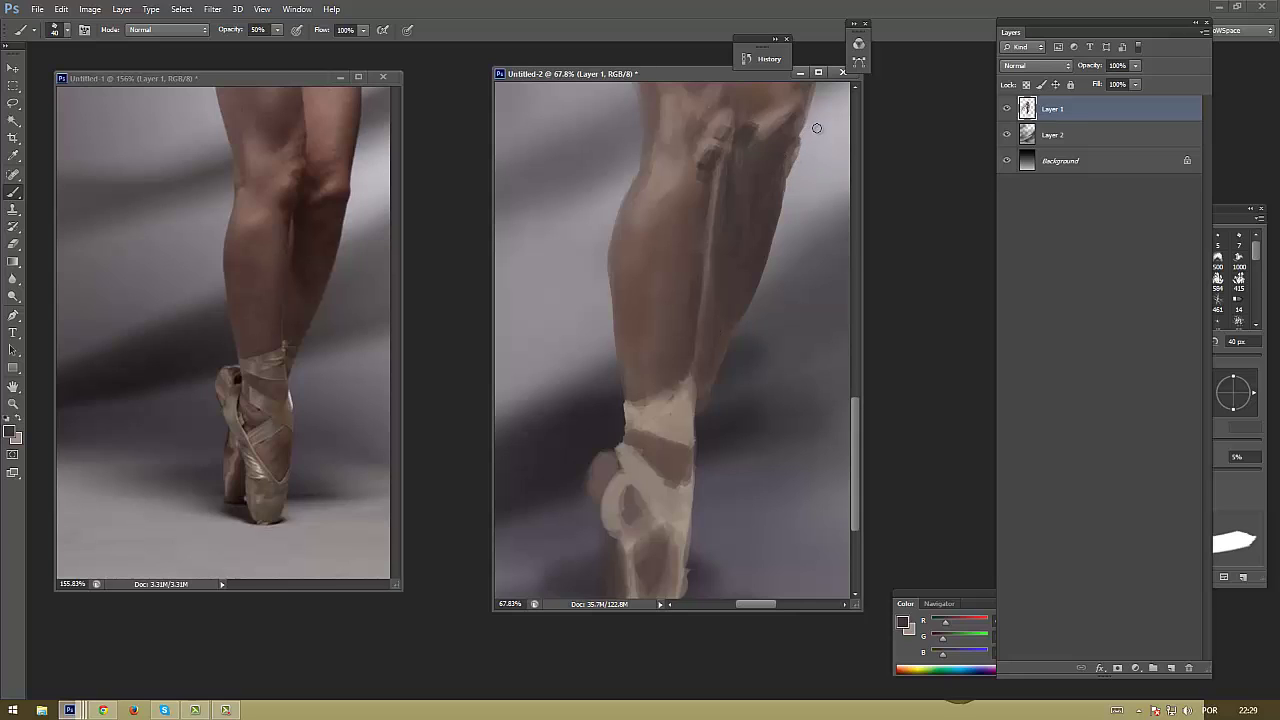
alt+click(665, 413)
alt+click(654, 484)
Pick a slightly darker colour and repaint the ribbon shapes with a 25 px brush
click(10, 436)
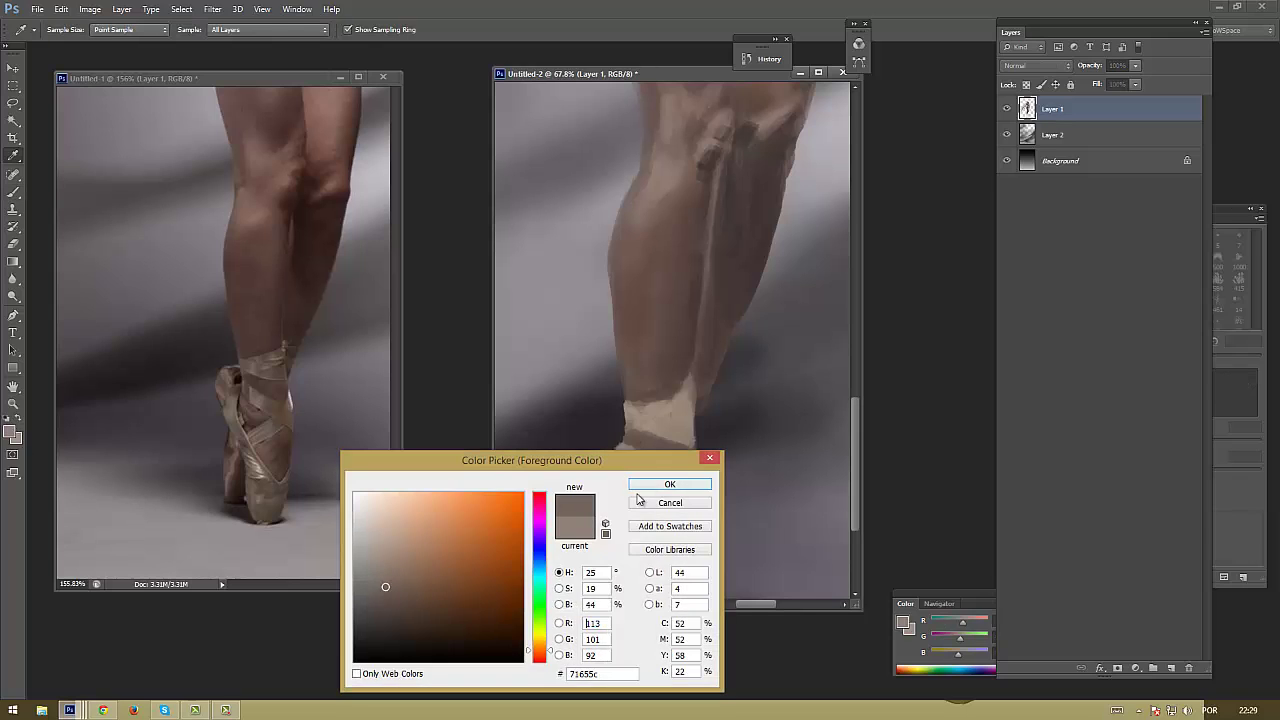
click(666, 488)
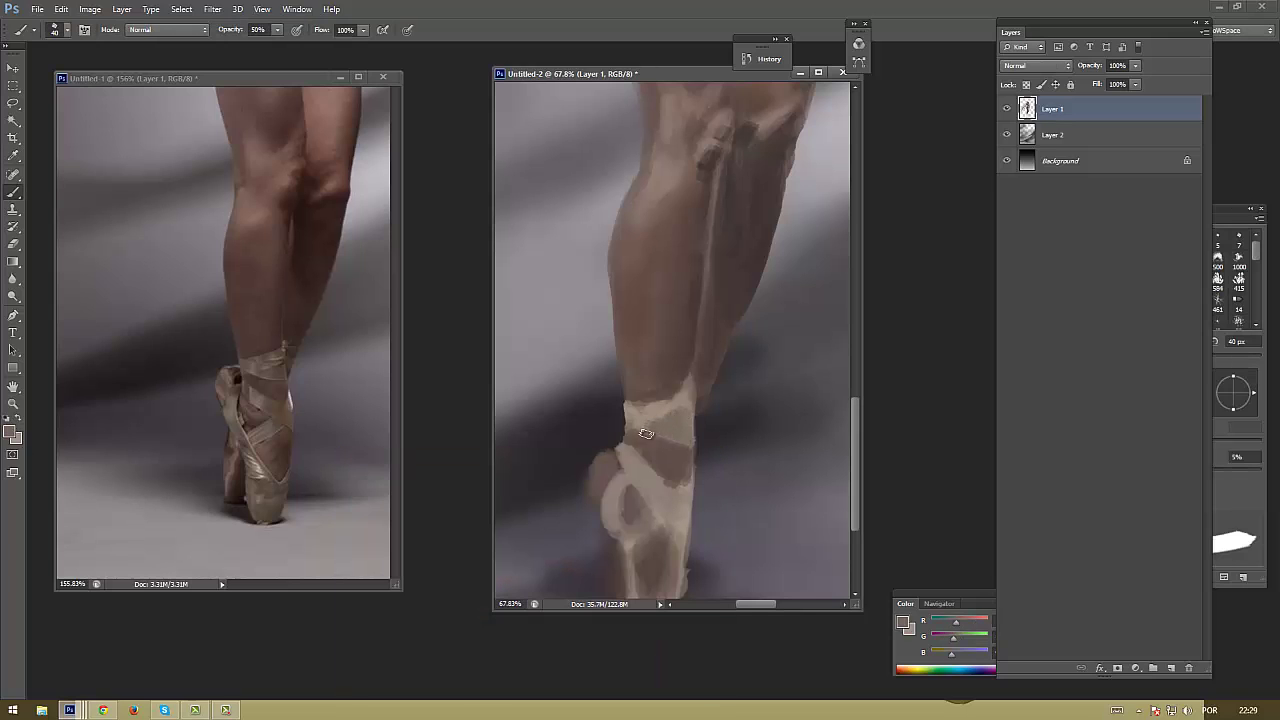
mouse_move(660, 480)
mouse_down()
mouse_move(650, 510)
mouse_move(672, 530)
mouse_up()
key(bracketleft)
key(bracketleft)
key(bracketleft)
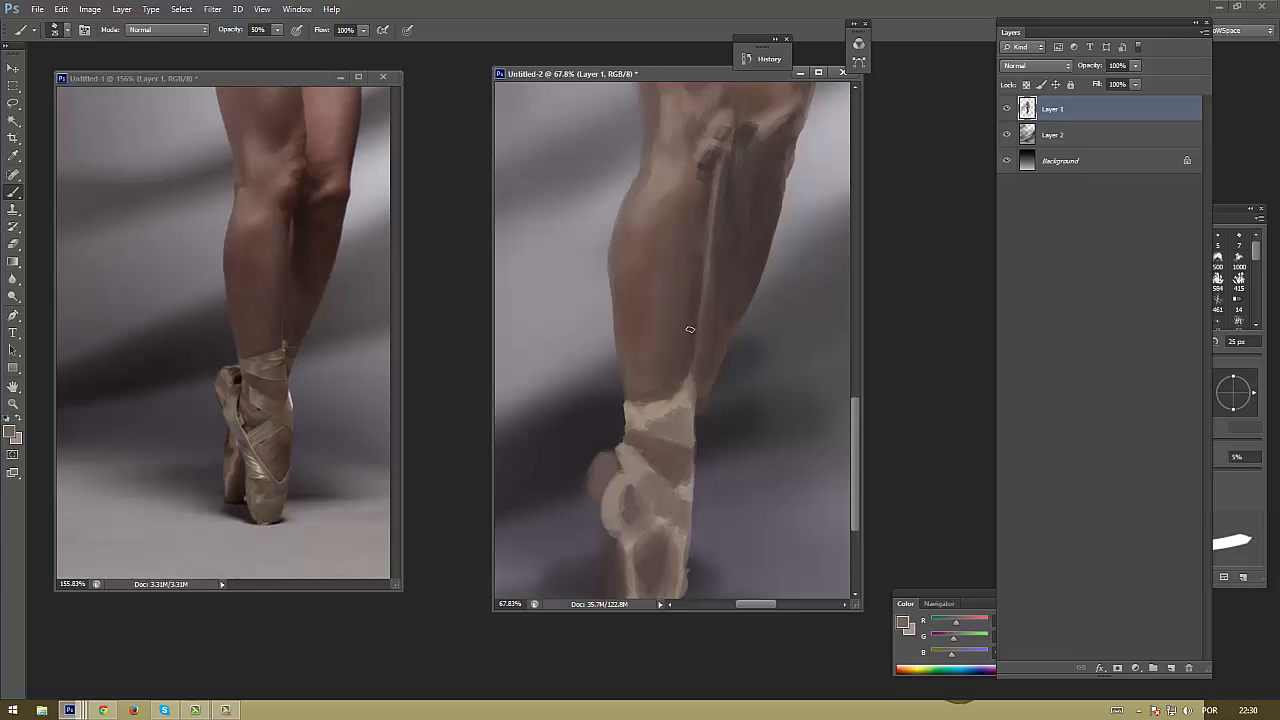
alt+click(675, 498)
drag(650, 515, 645, 550)
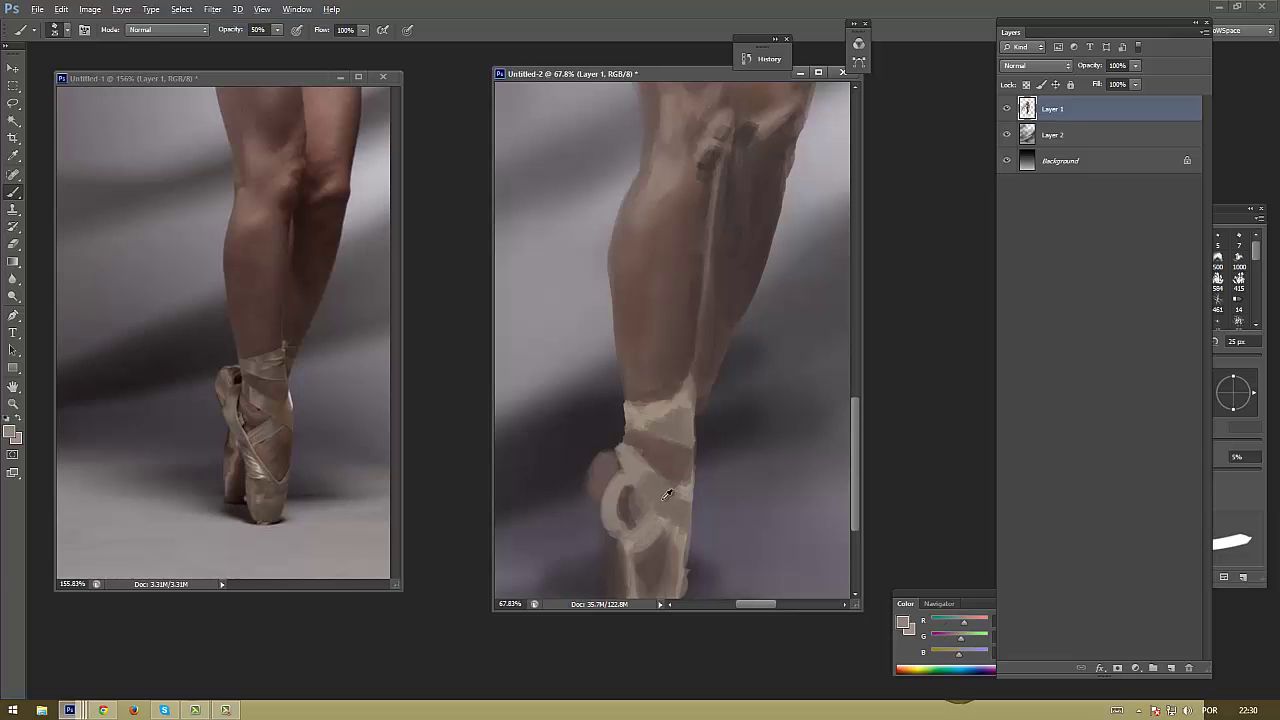
Lighten the left side of the pointe shoe with sampled light shoe tones
scroll(657, 449, down, 4)
alt+click(620, 383)
drag(620, 380, 634, 430)
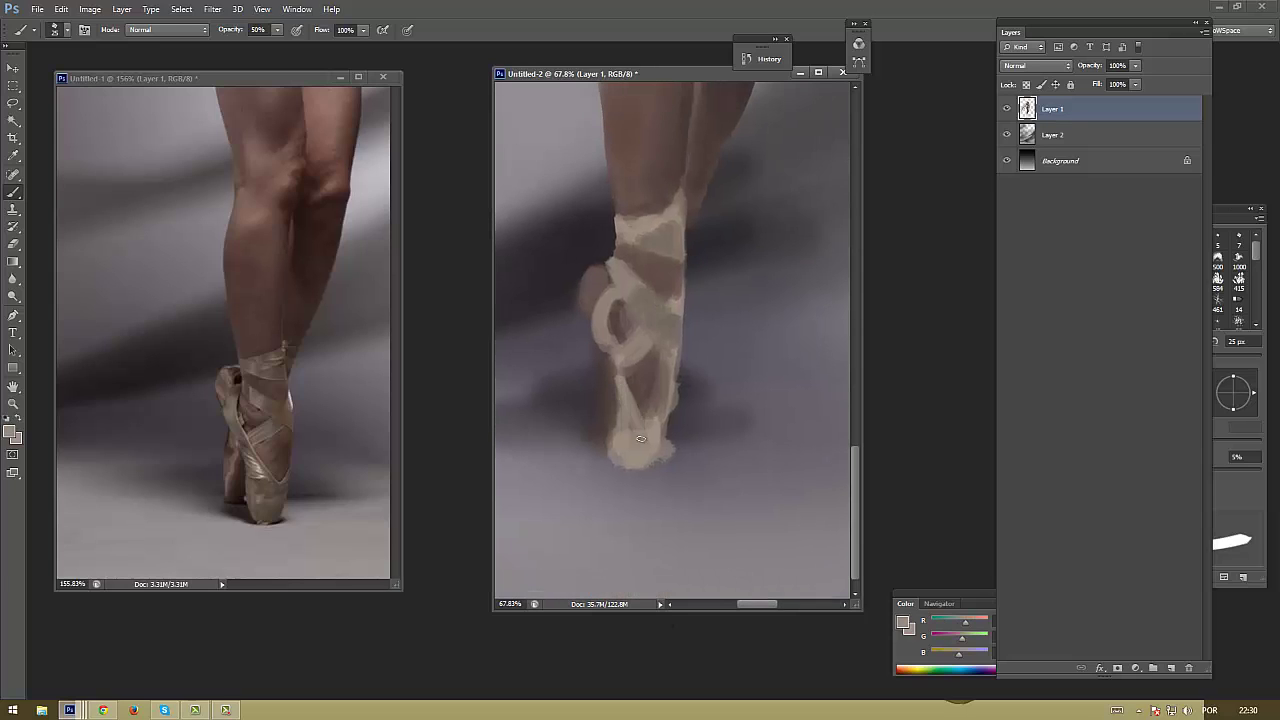
alt+click(652, 410)
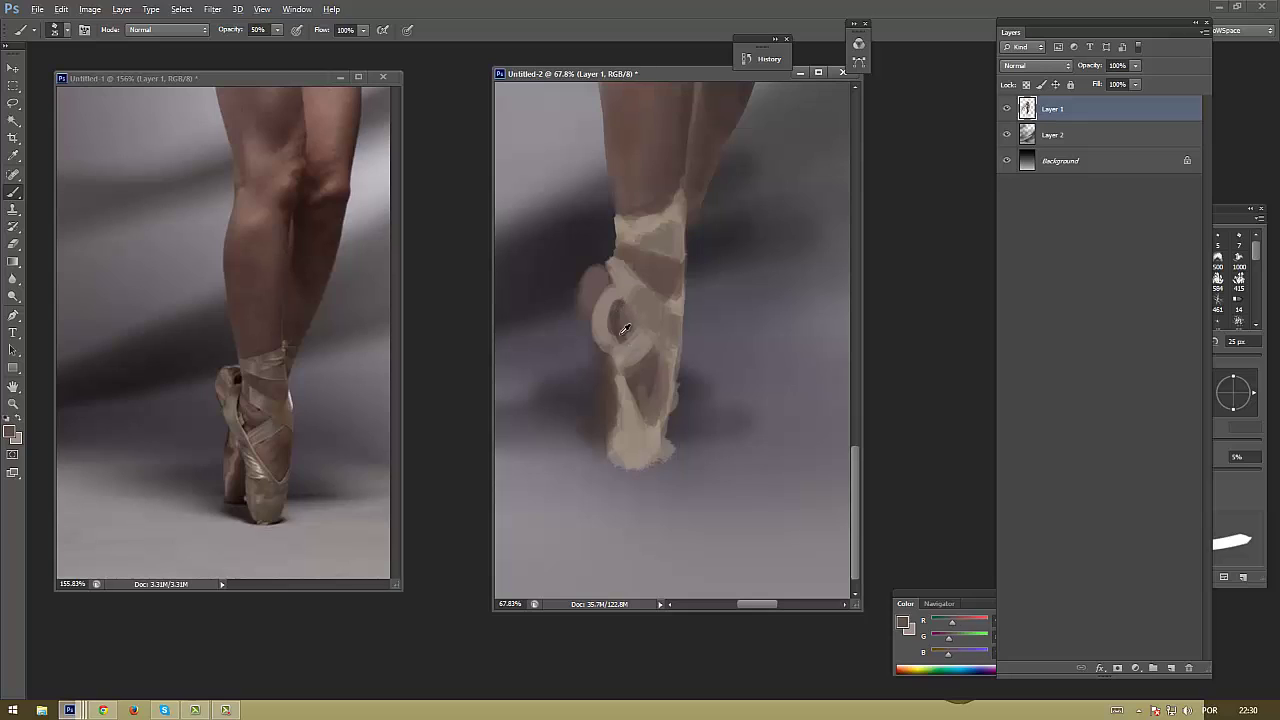
alt+click(655, 420)
drag(616, 350, 634, 464)
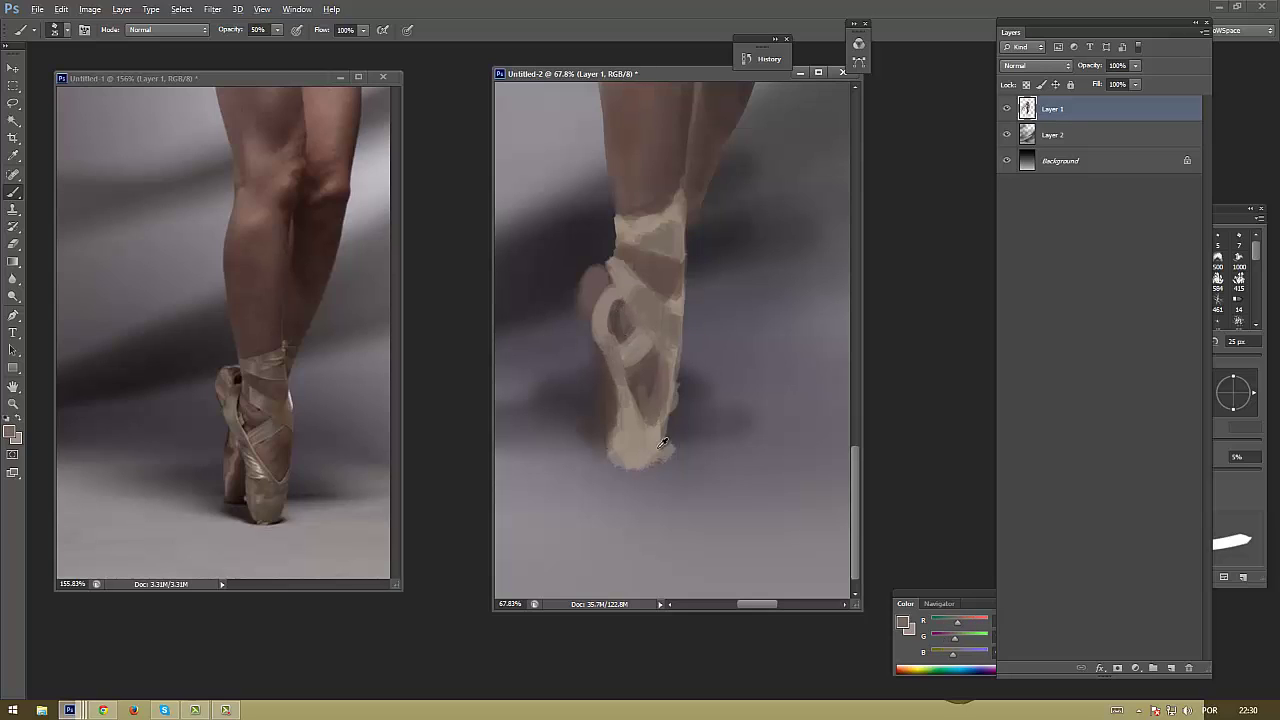
Darken the shoe's right side, trim its edges with grey-blue background, and shade its front
alt+click(654, 373)
drag(654, 373, 660, 418)
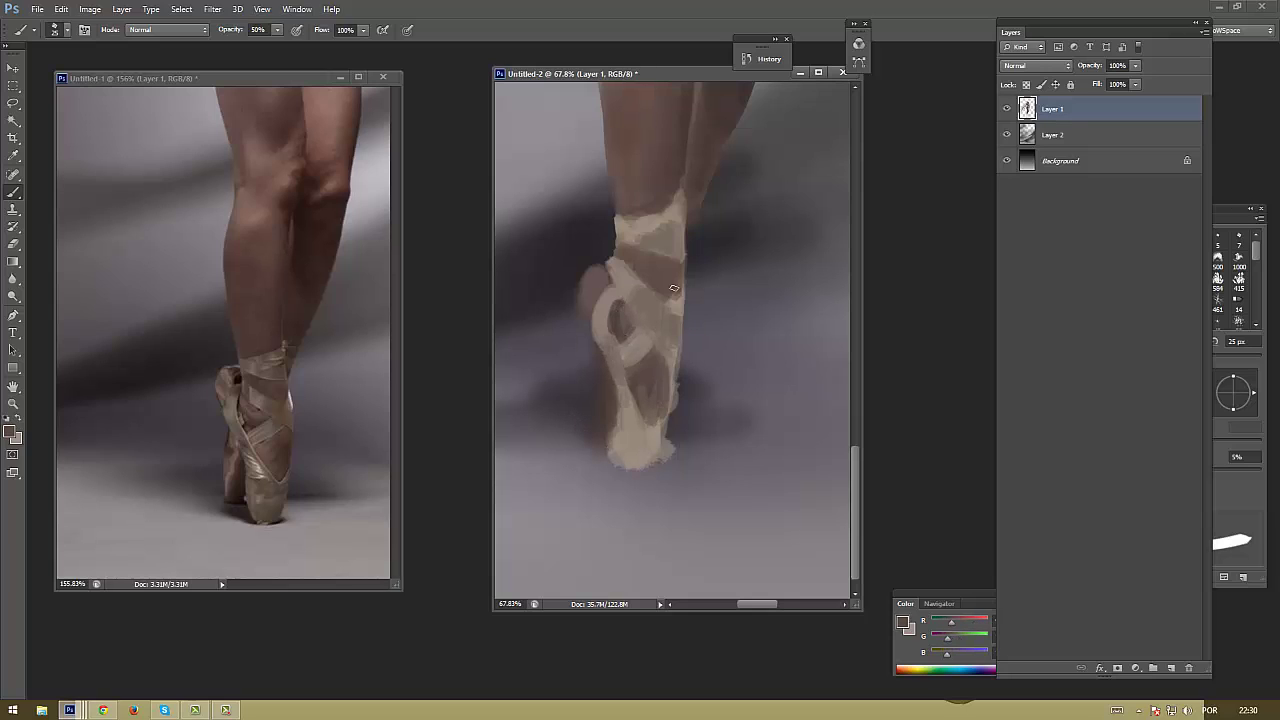
drag(688, 374, 660, 461)
drag(612, 394, 612, 460)
drag(589, 333, 610, 372)
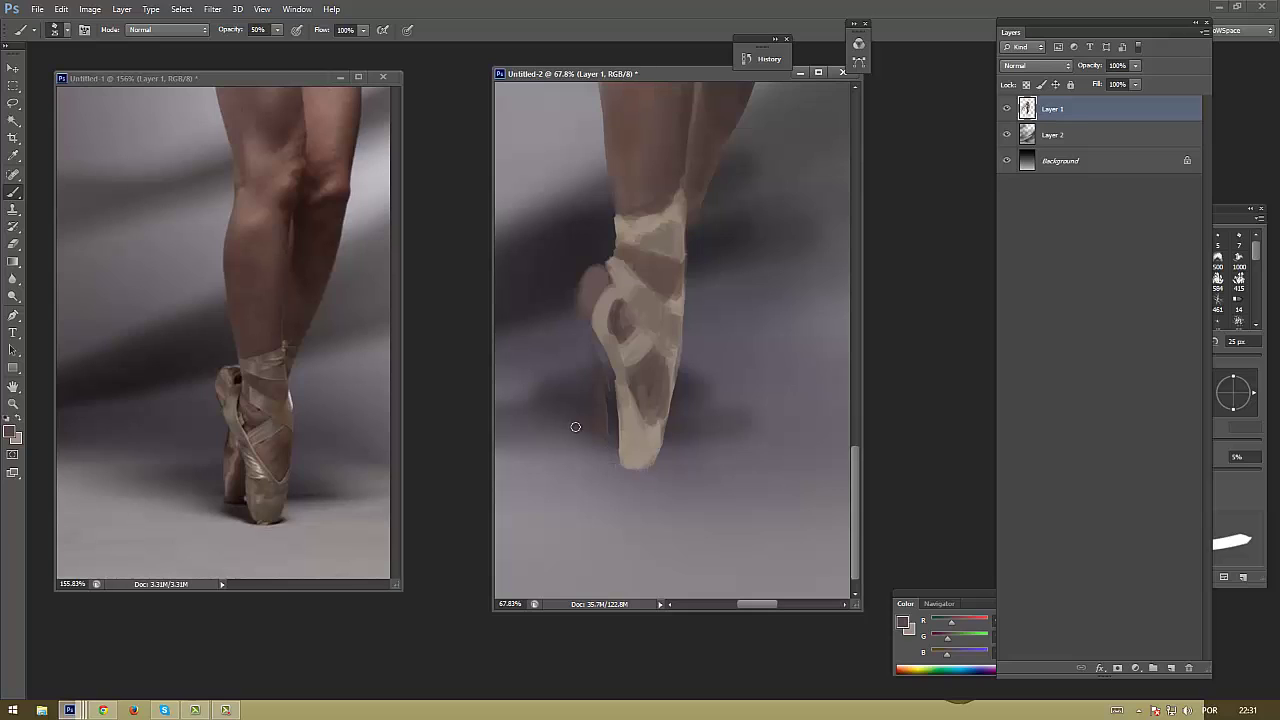
drag(668, 366, 652, 400)
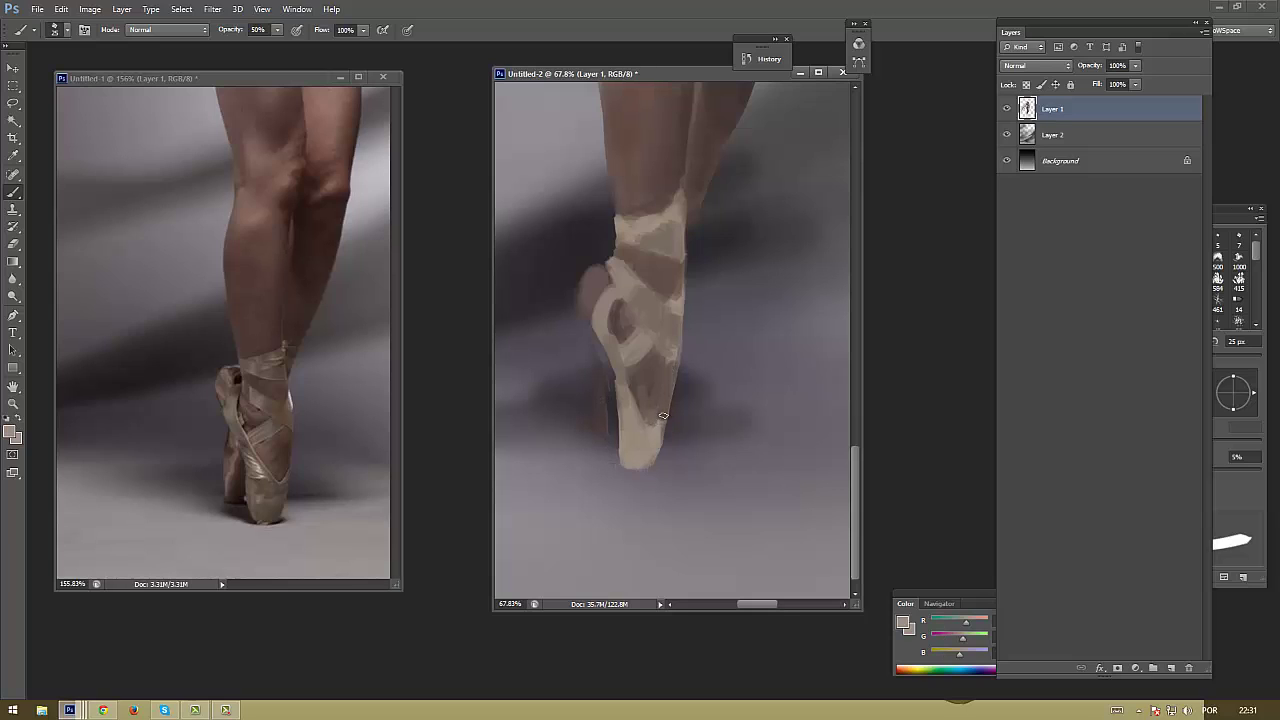
Switch to a 15 px brush and darken the shoe tip with a darker colour
key(bracketleft)
alt+click(664, 405)
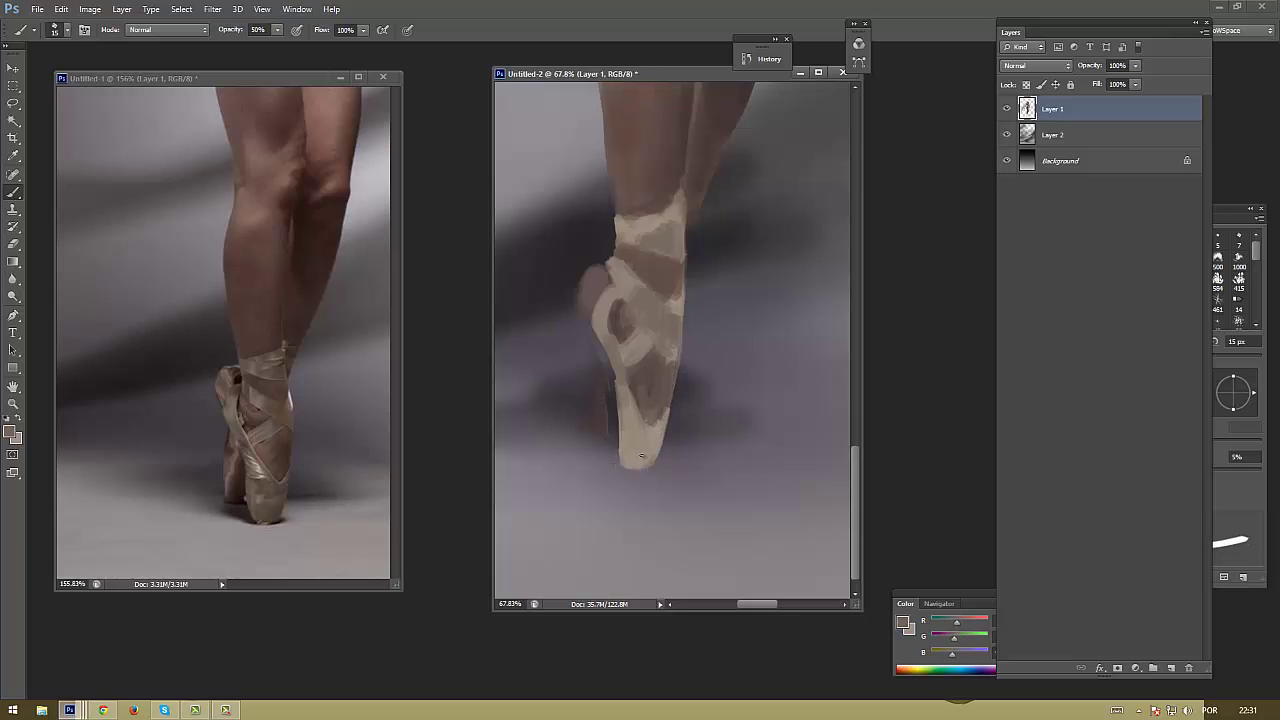
mouse_move(662, 436)
mouse_down()
mouse_move(640, 452)
mouse_move(626, 440)
mouse_move(651, 454)
mouse_up()
click(13, 437)
key(Return)
mouse_move(652, 452)
mouse_down()
mouse_move(641, 467)
mouse_move(657, 428)
mouse_move(645, 442)
mouse_move(624, 381)
mouse_up()
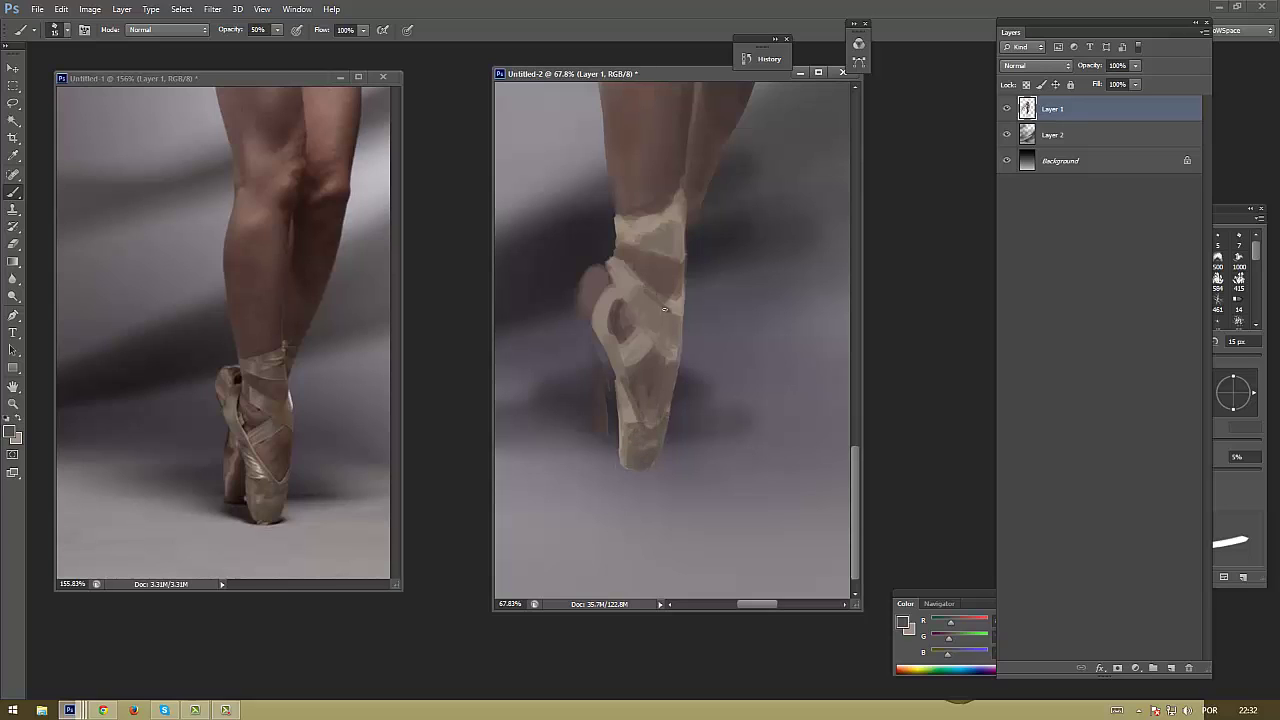
Darken the shoe's right side, the upper ribbon wrap at the ankle, and the ribbon's top edge
mouse_move(664, 310)
mouse_down()
mouse_move(652, 300)
mouse_move(648, 326)
mouse_up()
mouse_move(674, 218)
mouse_down()
mouse_move(668, 228)
mouse_move(681, 219)
mouse_up()
alt+click(681, 160)
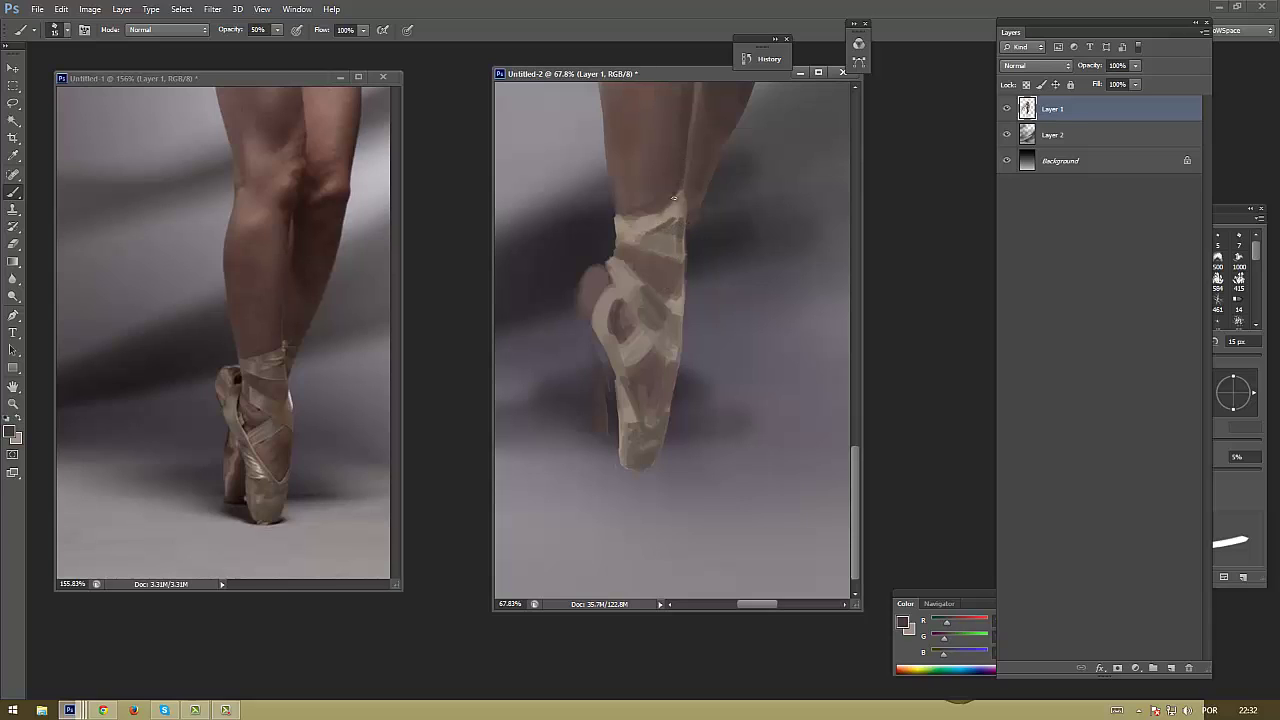
alt+click(652, 197)
alt+click(664, 203)
drag(618, 214, 644, 212)
Sample a range of light and darker beige ribbon colours
alt+click(643, 221)
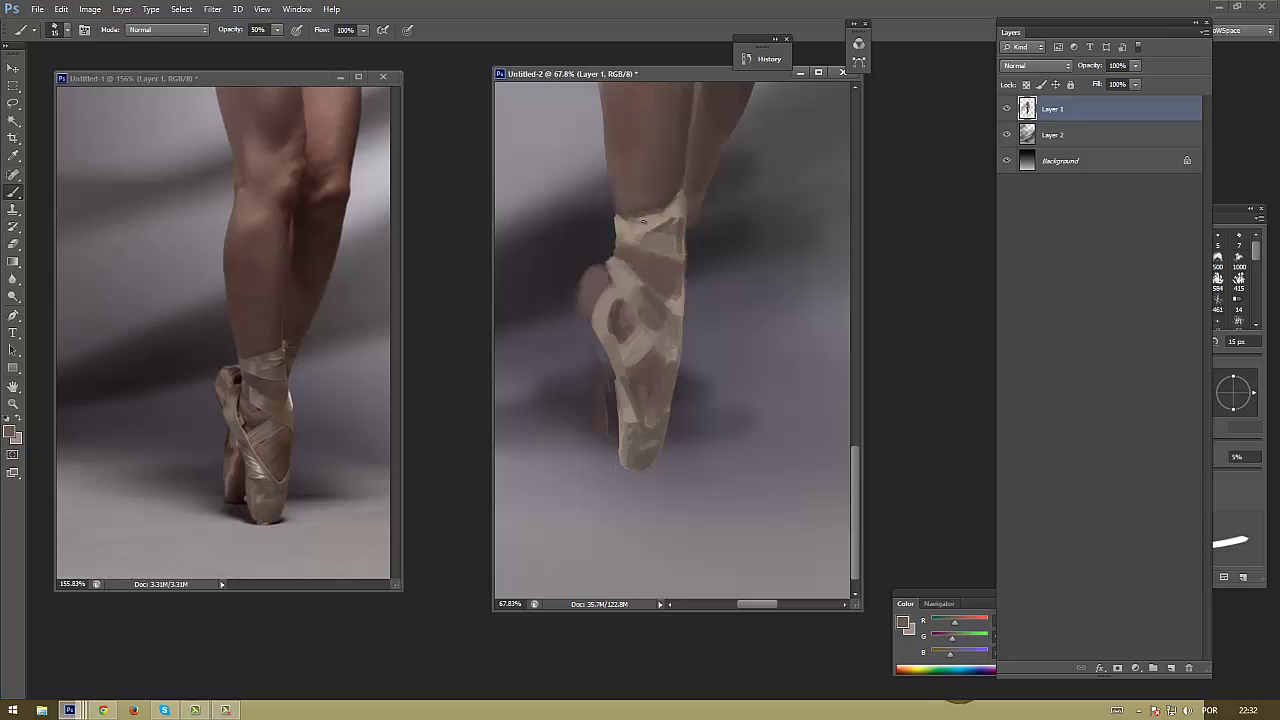
alt+click(662, 215)
alt+click(675, 220)
alt+click(658, 217)
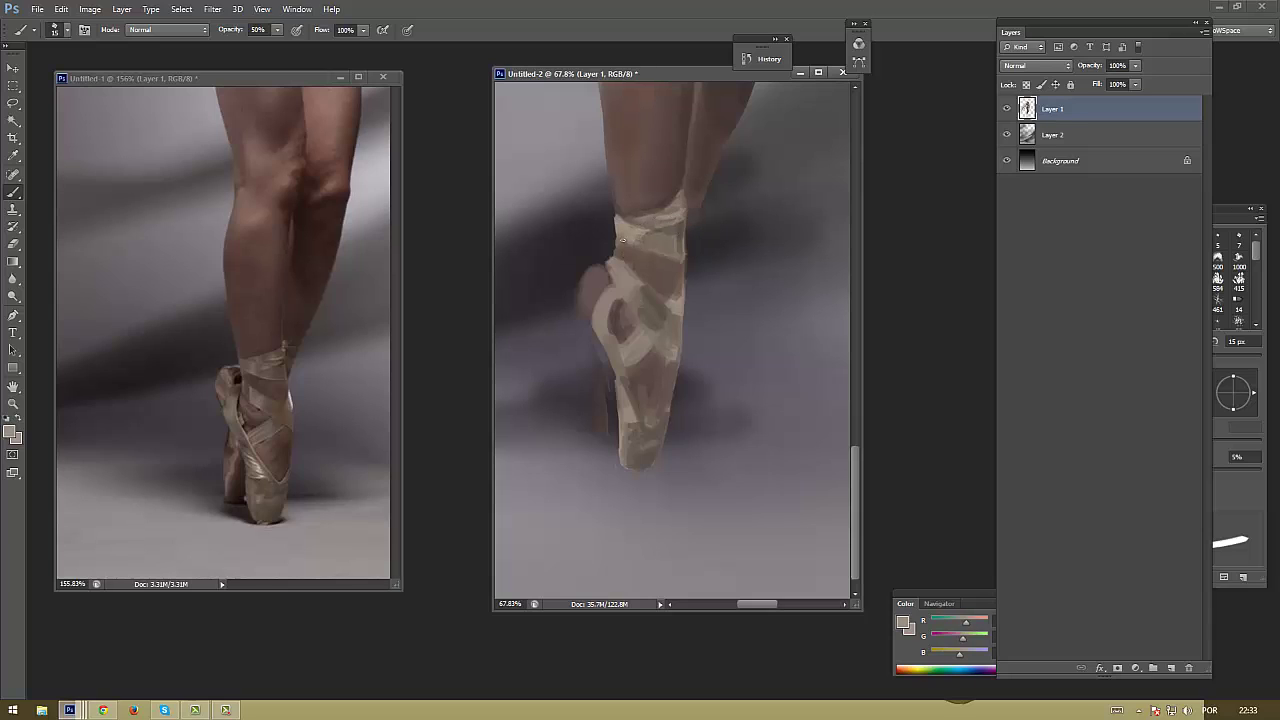
alt+click(646, 245)
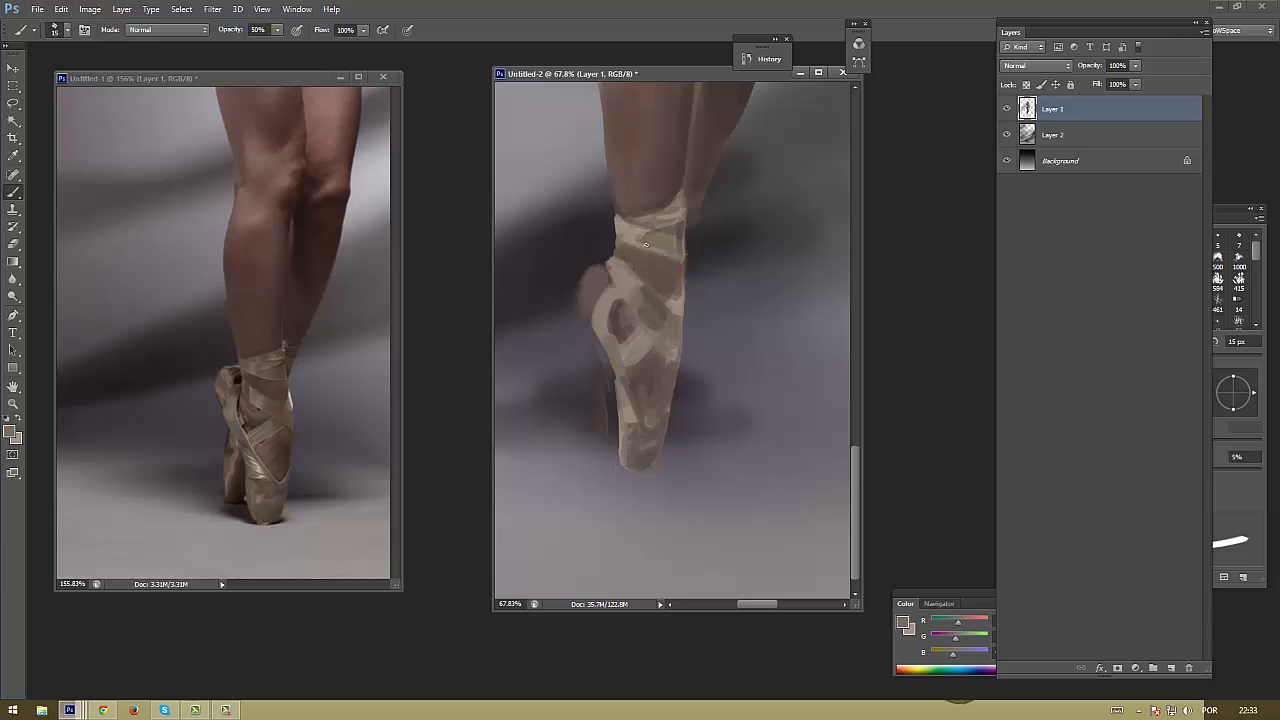
alt+click(658, 299)
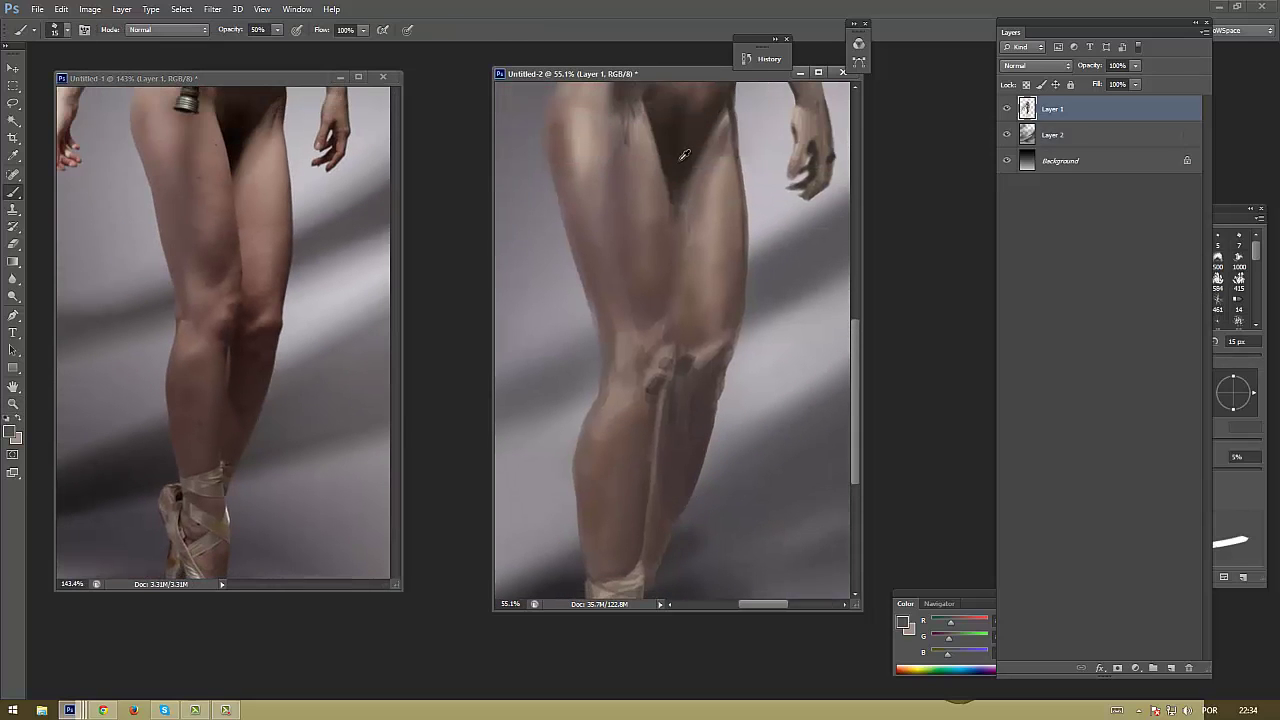
With a roughly 30 px brush, paint dark brown strokes over the upper rear calf and knee
scroll(684, 155, down, 5)
drag(714, 234, 686, 309)
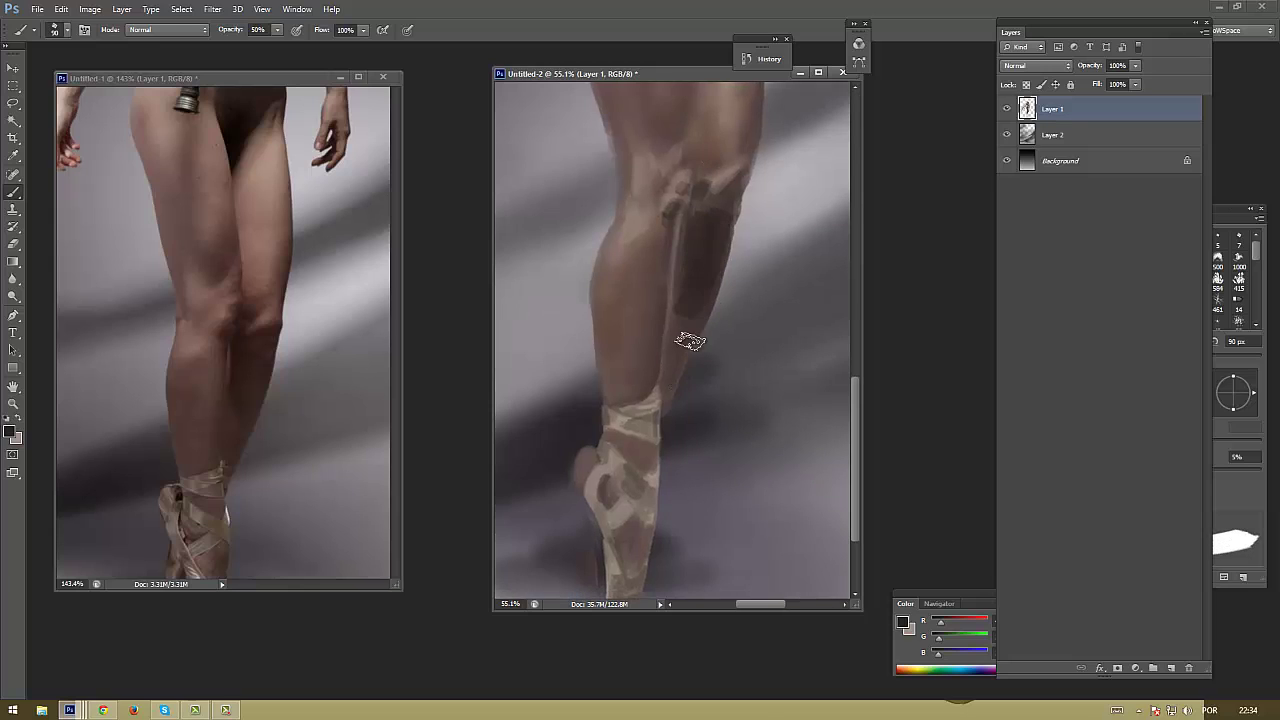
key(bracketleft)
key(bracketleft)
key(bracketleft)
mouse_move(726, 188)
mouse_down()
mouse_move(744, 186)
mouse_move(668, 216)
mouse_up()
key(bracketleft)
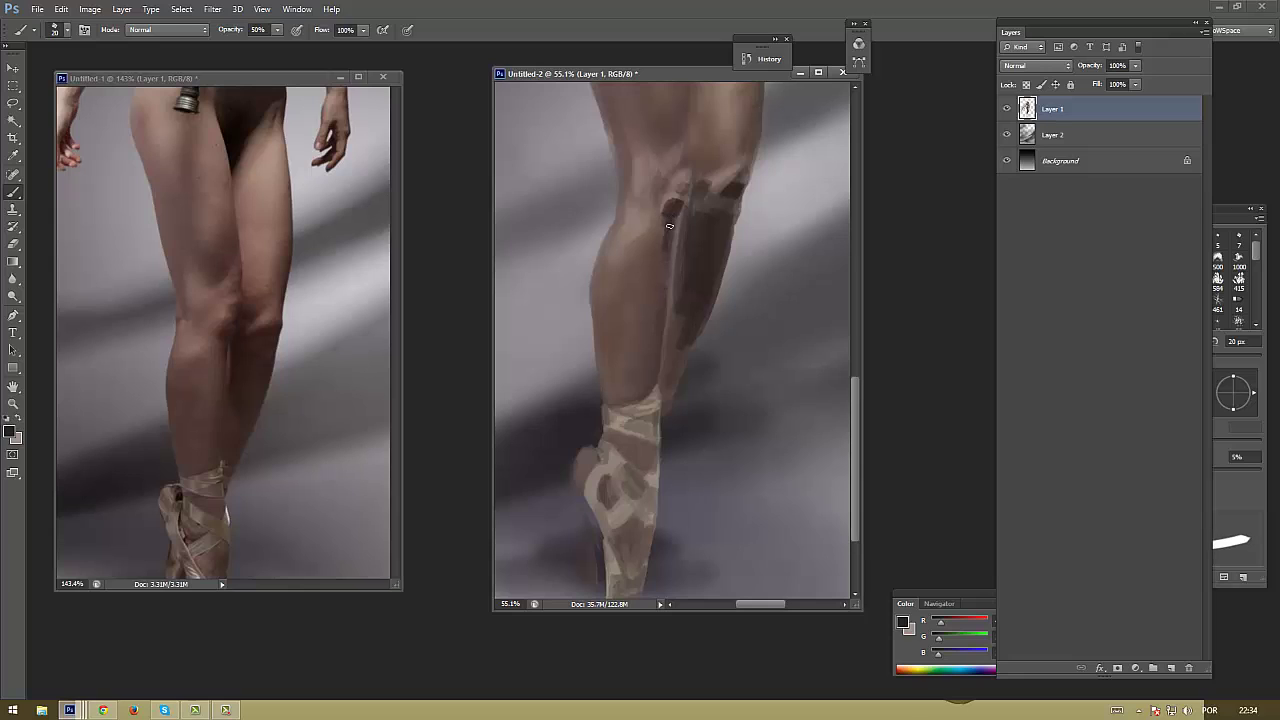
key(bracketright)
alt+click(667, 227)
alt+click(683, 201)
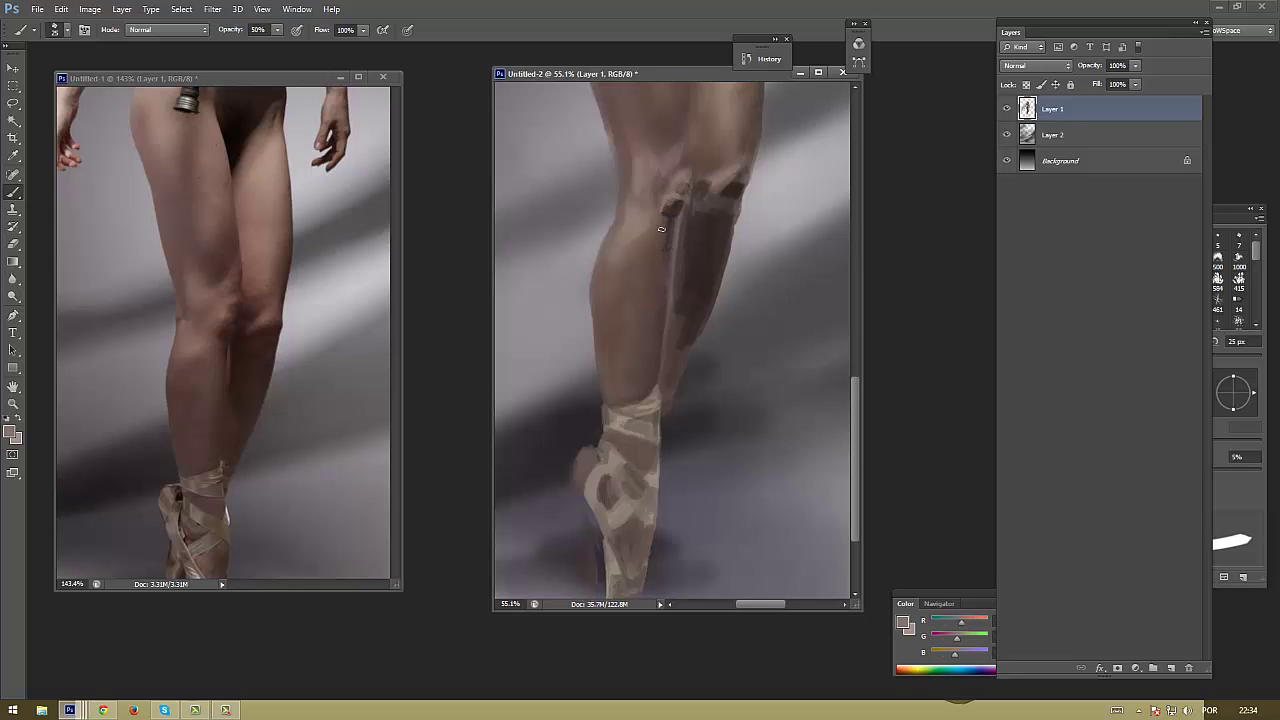
alt+click(688, 198)
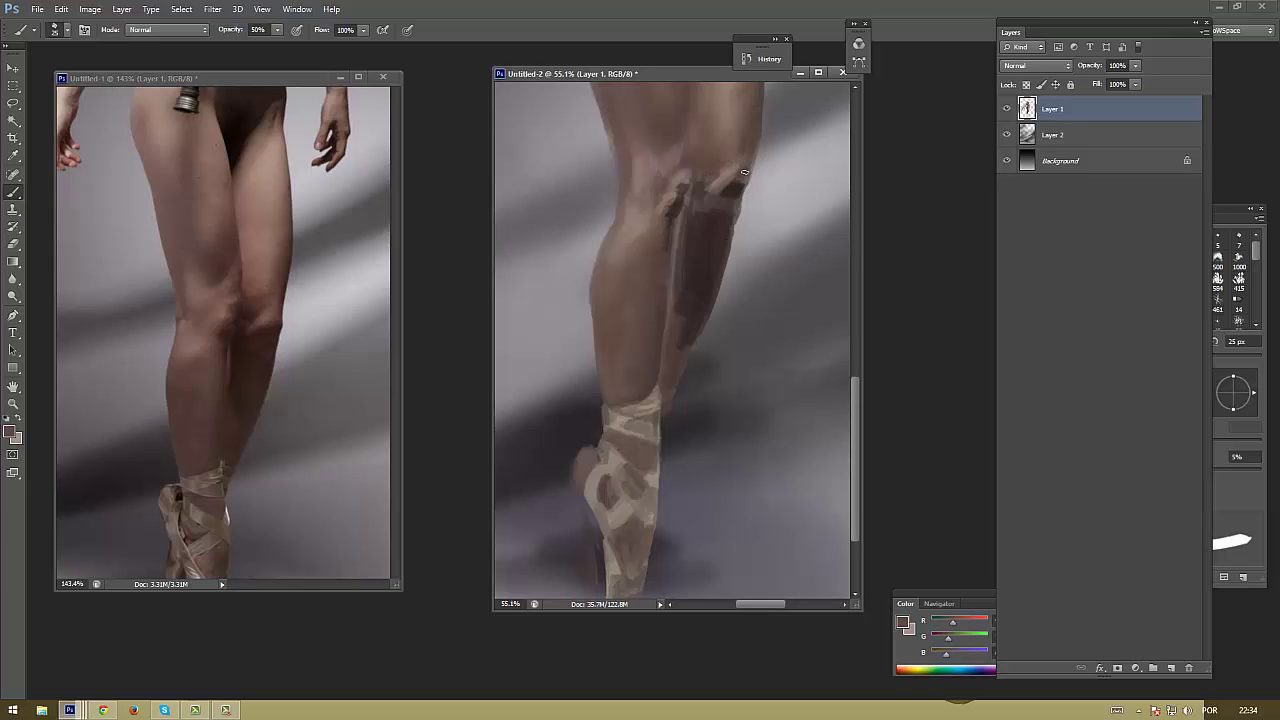
mouse_move(740, 178)
mouse_down()
mouse_move(711, 220)
mouse_move(684, 228)
mouse_up()
alt+click(690, 250)
Soften the dark calf shadow, then fit both painting and reference to their windows
drag(686, 290, 697, 318)
alt+click(697, 294)
key(ctrl+0)
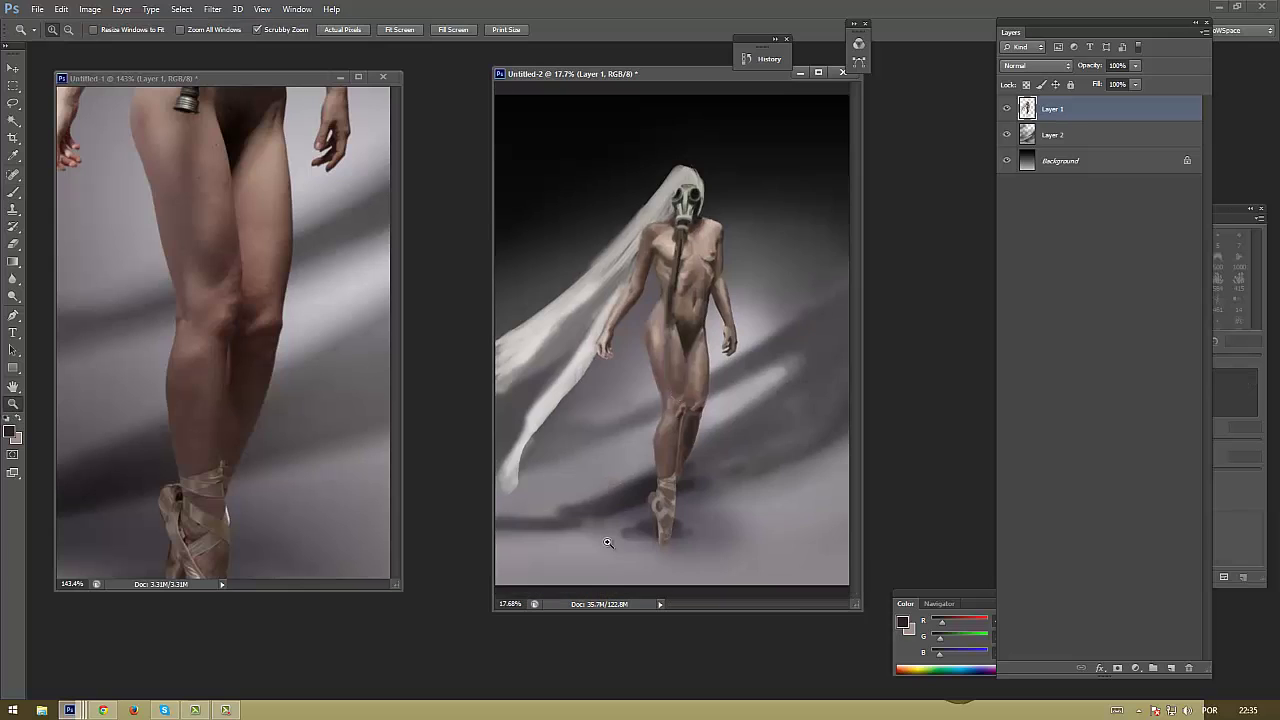
click(317, 354)
key(ctrl+0)
key(z)
drag(625, 438, 600, 438)
Zoom both the reference and the painting in on the legs and return to the Brush
drag(345, 430, 320, 430)
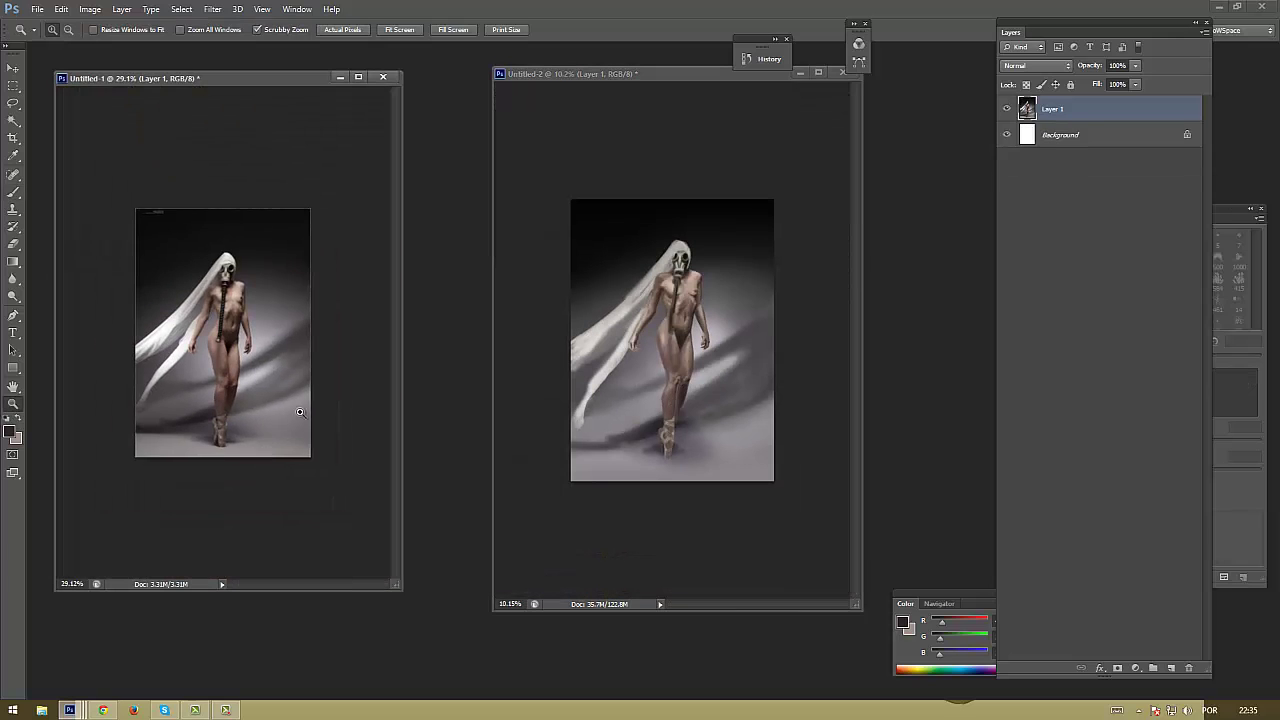
drag(306, 343, 366, 343)
drag(680, 266, 716, 266)
key(b)
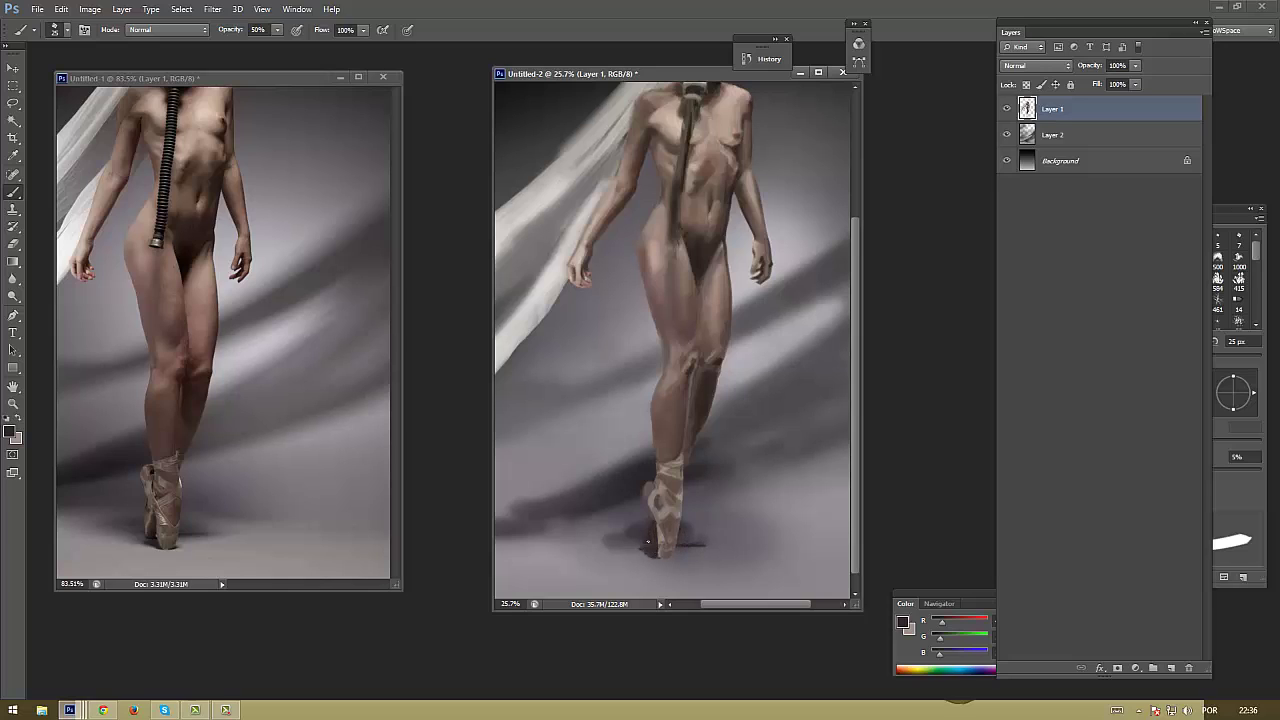
Sample light, dark and grey-brown shoe colours, then zoom both windows toward the masked head
alt+click(650, 522)
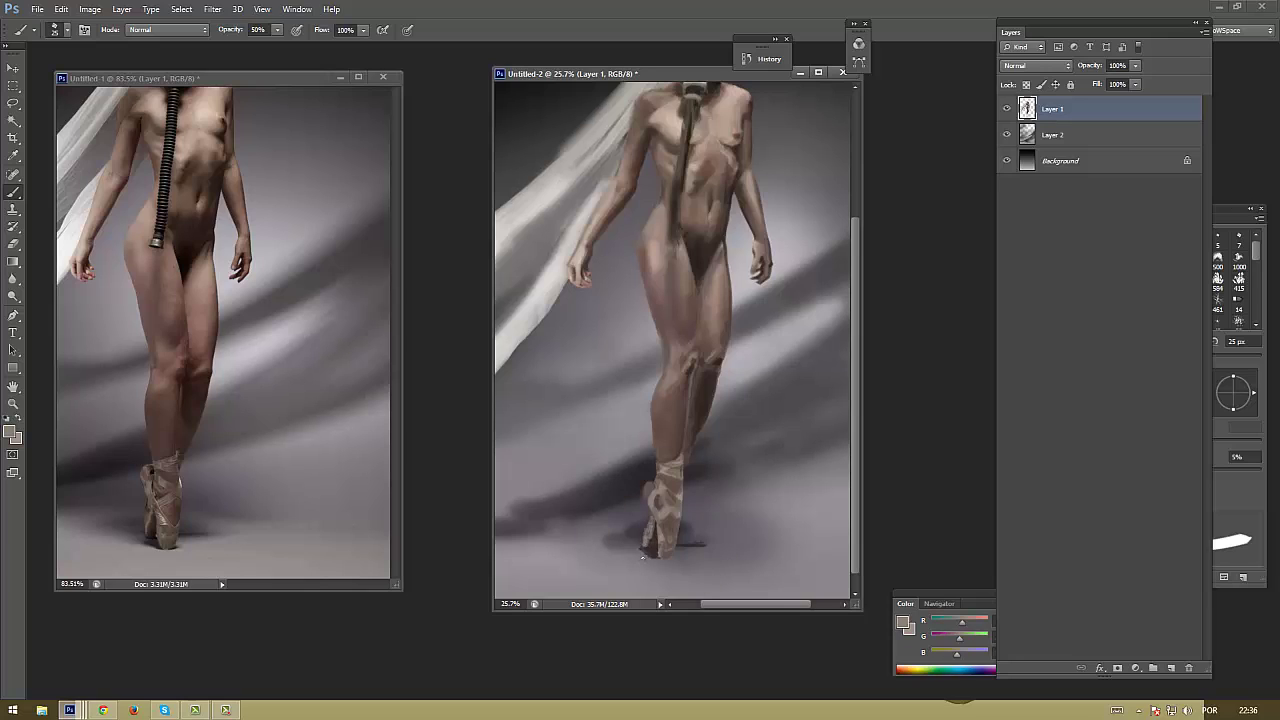
alt+click(652, 535)
alt+click(648, 512)
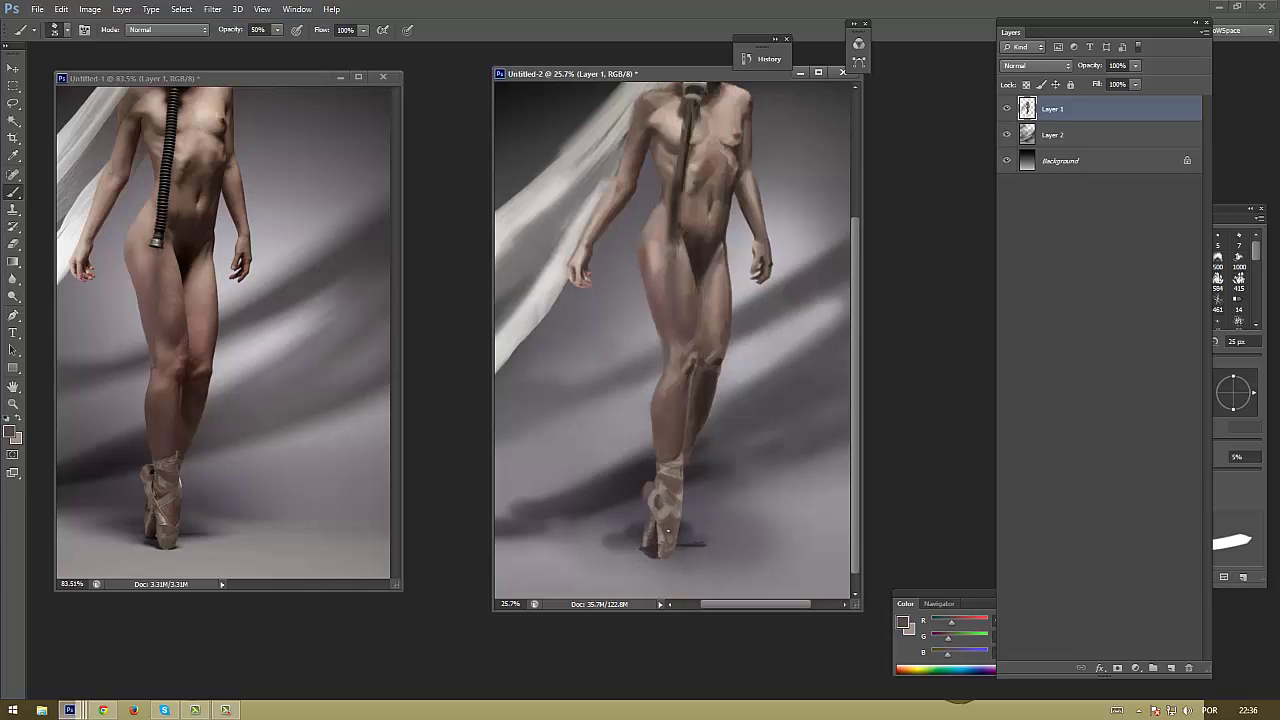
alt+click(646, 520)
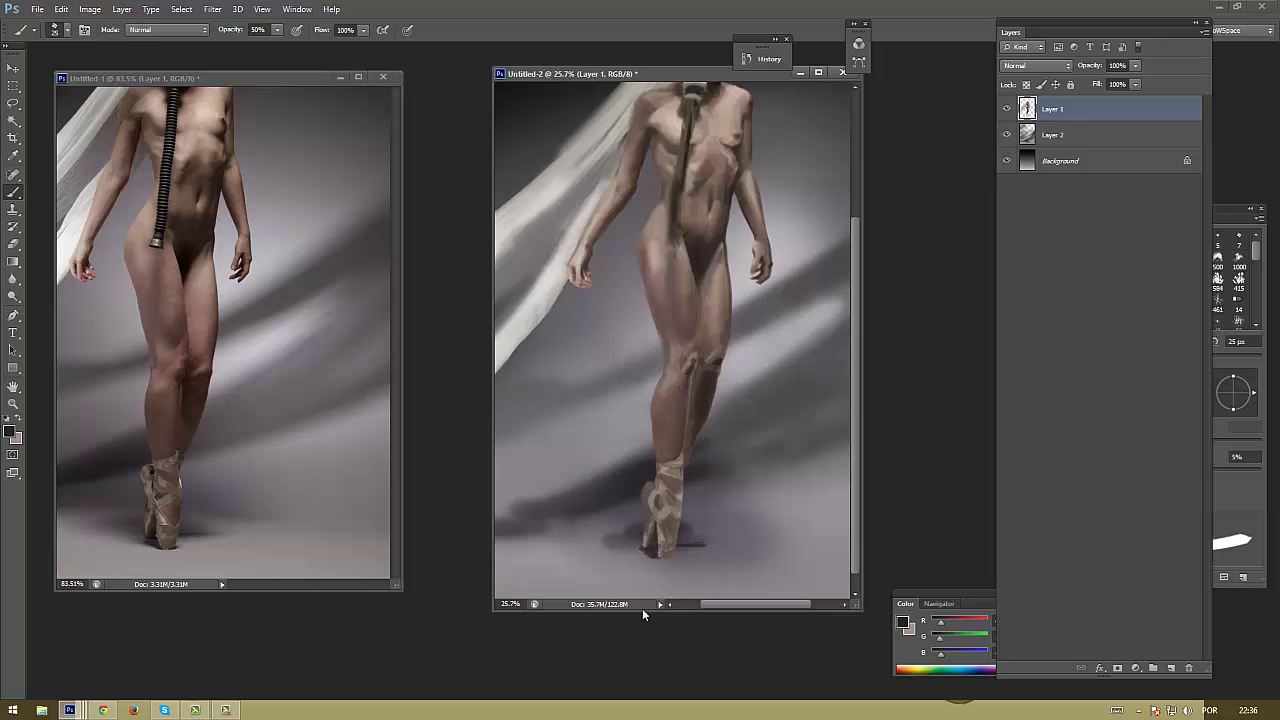
alt+click(651, 557)
alt+click(661, 556)
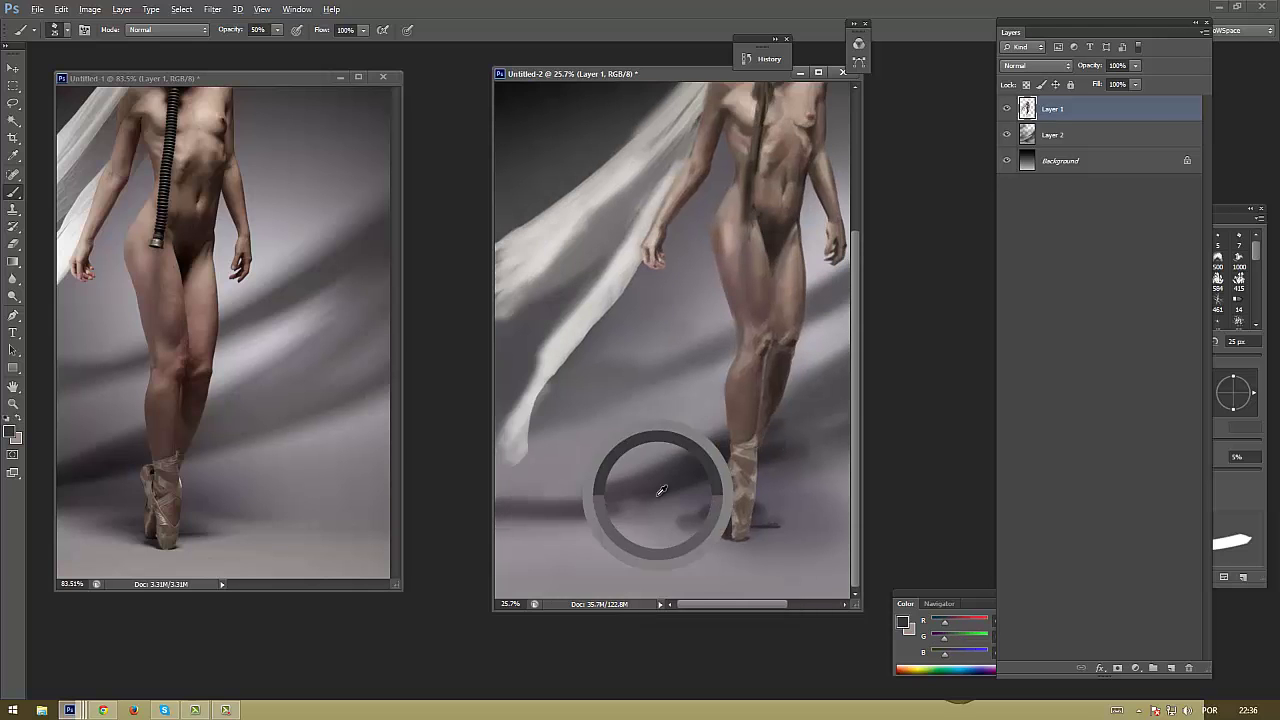
drag(660, 495, 629, 517)
drag(280, 520, 214, 523)
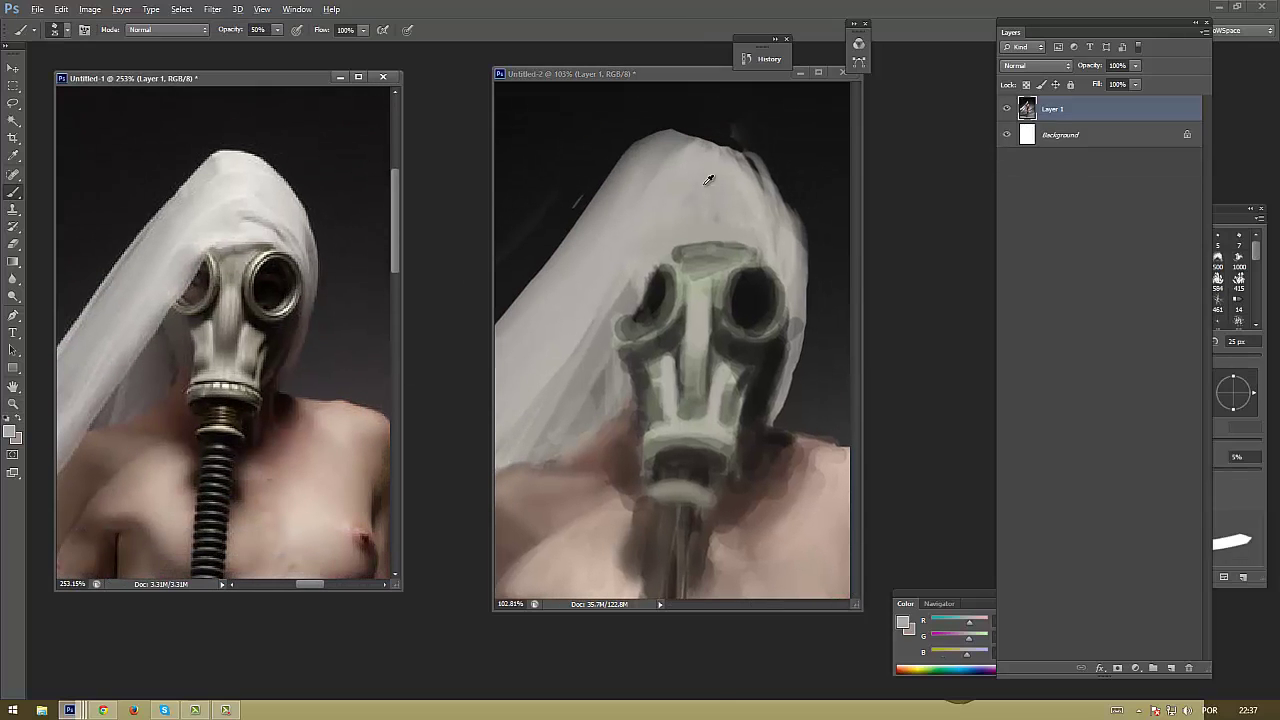
Pick a lighter grey and paint light strokes over the hood and its upper-right edge
click(12, 432)
click(368, 509)
click(709, 462)
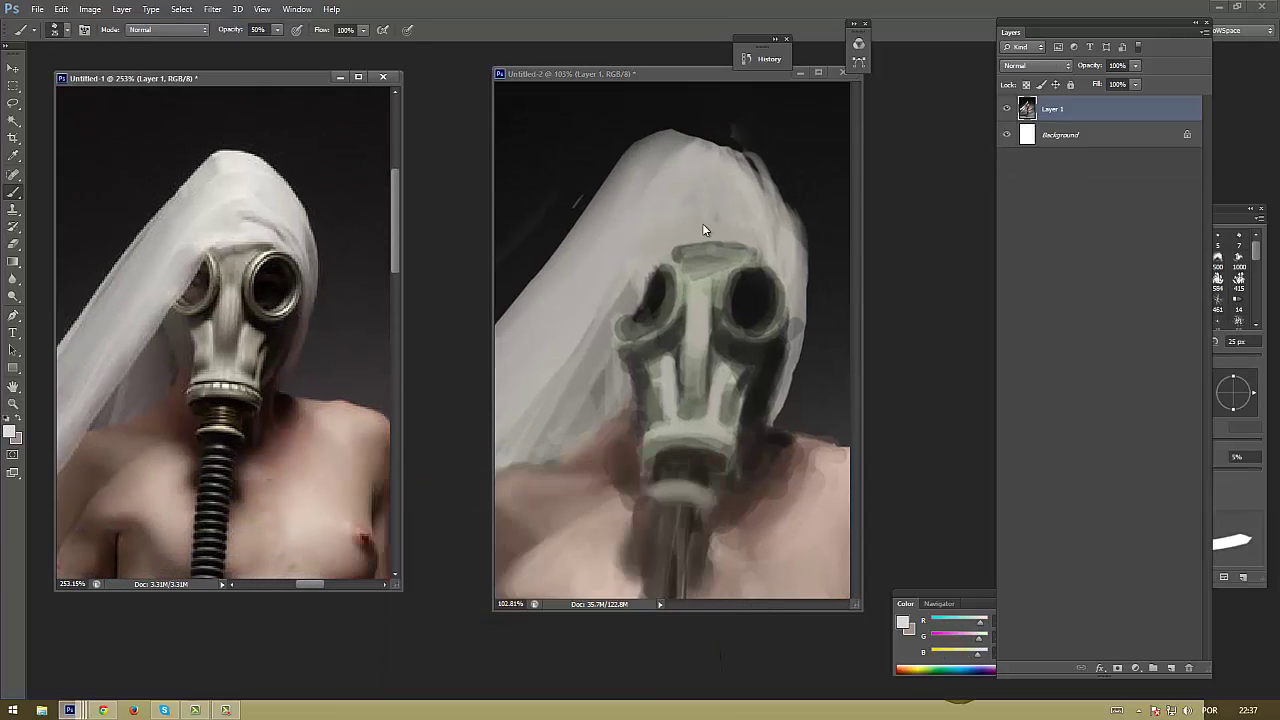
mouse_move(745, 234)
mouse_down()
mouse_move(636, 242)
mouse_move(600, 310)
mouse_up()
mouse_move(660, 238)
mouse_down()
mouse_move(590, 320)
mouse_move(741, 231)
mouse_move(694, 212)
mouse_move(738, 234)
mouse_move(672, 224)
mouse_up()
mouse_move(740, 186)
mouse_down()
mouse_move(776, 251)
mouse_move(748, 172)
mouse_move(668, 129)
mouse_move(700, 134)
mouse_move(606, 186)
mouse_up()
mouse_move(690, 138)
mouse_down()
mouse_move(618, 212)
mouse_move(682, 137)
mouse_move(651, 191)
mouse_move(700, 205)
mouse_move(634, 223)
mouse_move(740, 192)
mouse_move(740, 158)
mouse_move(655, 150)
mouse_move(684, 132)
mouse_move(620, 218)
mouse_move(712, 126)
mouse_move(719, 159)
mouse_move(740, 135)
mouse_move(800, 255)
mouse_up()
Brighten the hood's top and extend its right edge with a slightly smaller brush
drag(768, 172, 802, 285)
drag(795, 222, 800, 300)
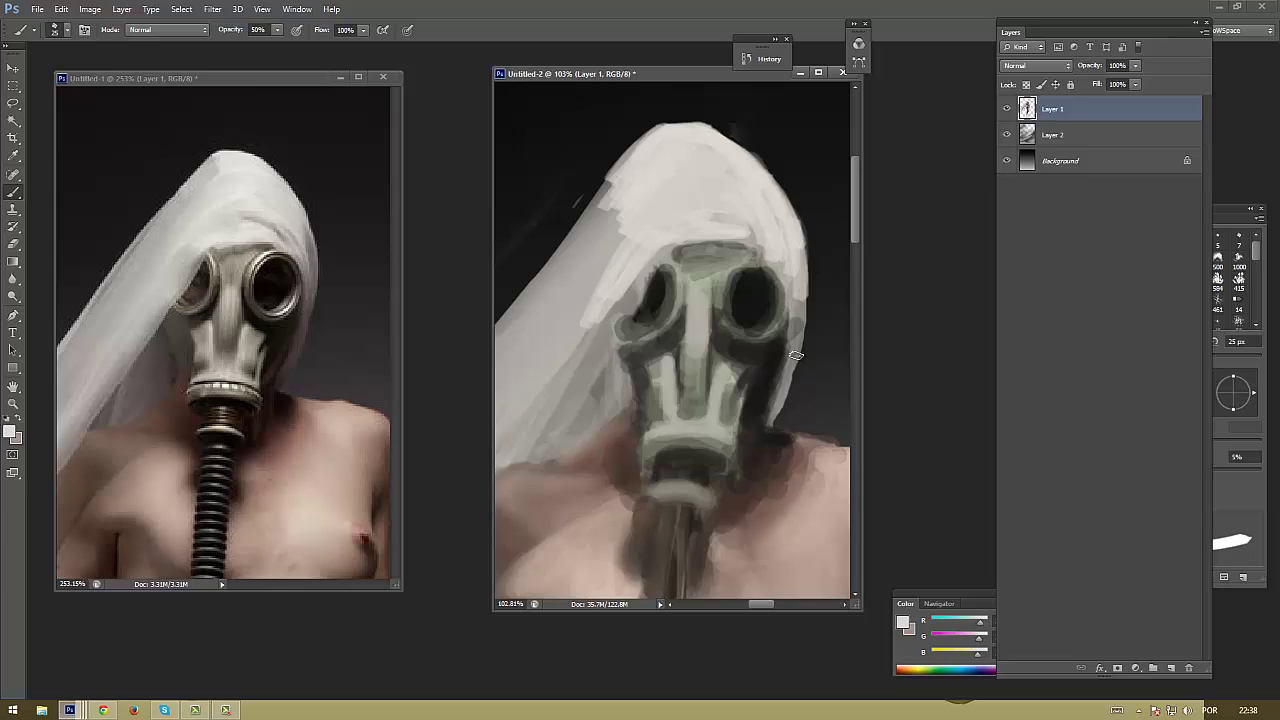
mouse_move(796, 356)
mouse_down()
mouse_move(790, 250)
mouse_move(715, 222)
mouse_move(772, 222)
mouse_move(800, 295)
mouse_up()
alt+click(722, 230)
key(bracketleft)
drag(800, 240, 735, 210)
Sample hood colours and smooth the hood's upper-left area with blended light strokes
alt+click(757, 214)
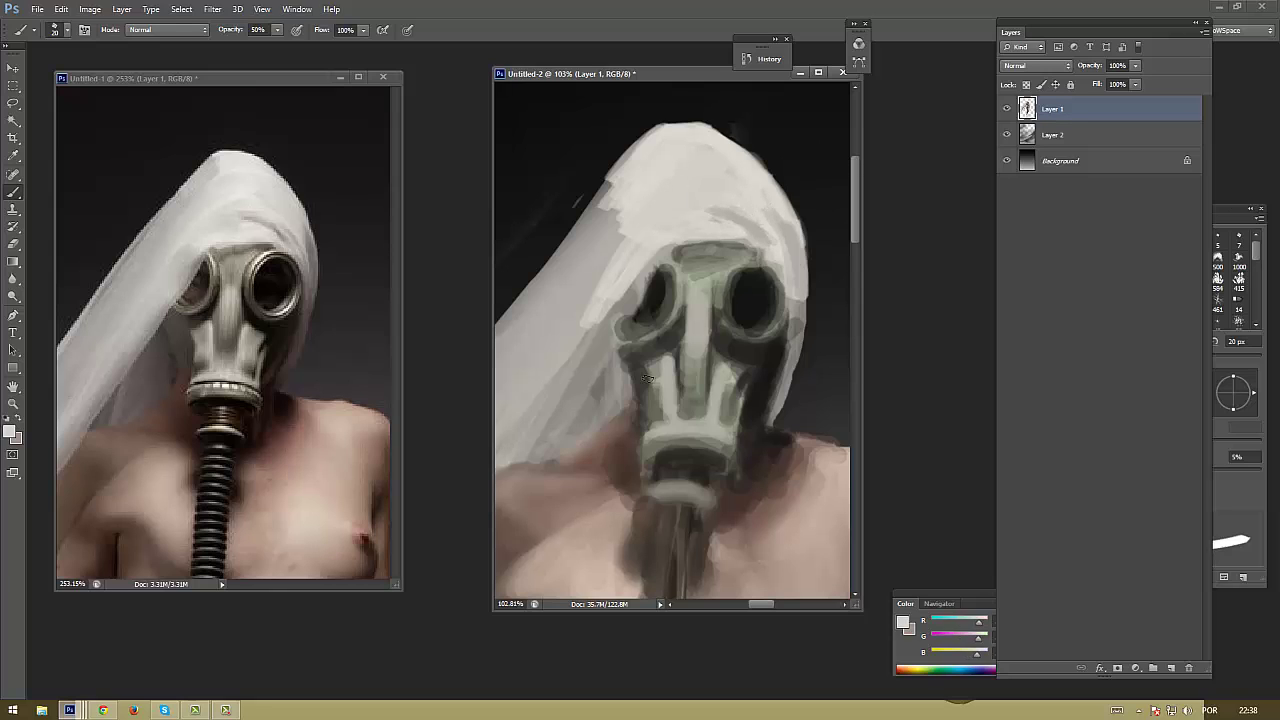
alt+click(612, 252)
drag(600, 240, 585, 175)
drag(570, 265, 593, 214)
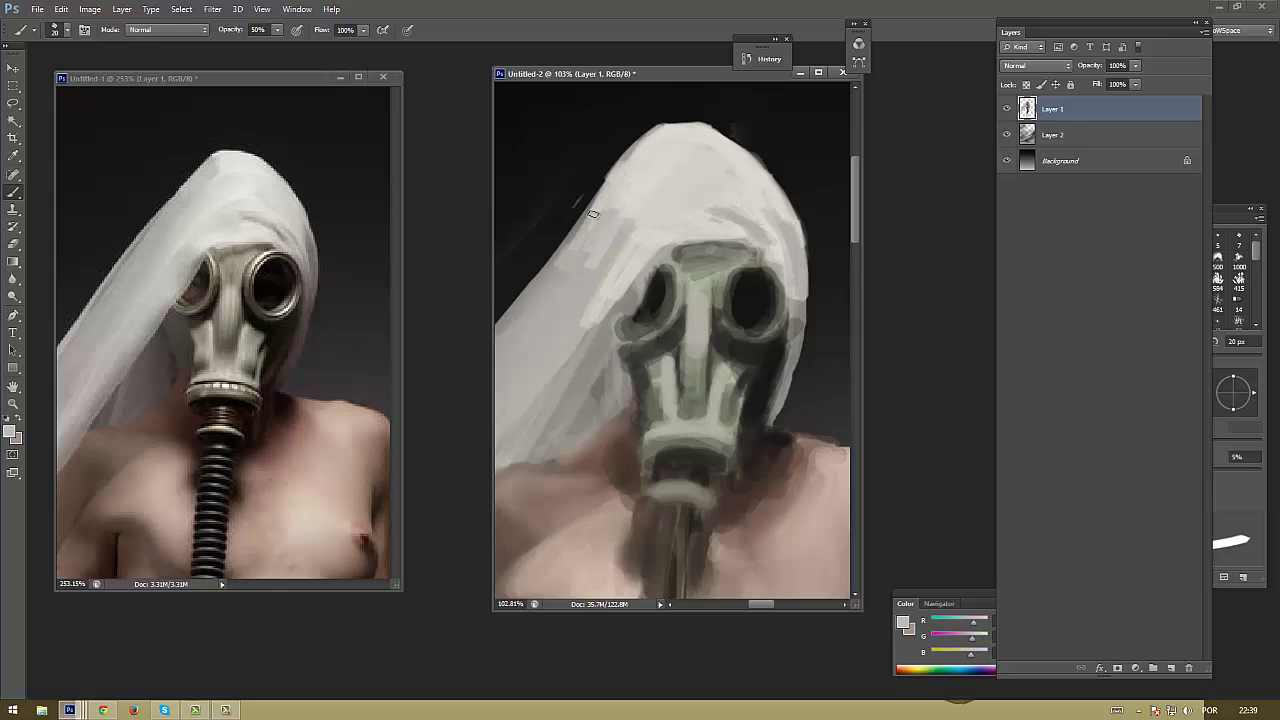
Zoom out to see the whole painting and the full reference figure
key(z)
drag(700, 290, 640, 290)
drag(340, 349, 291, 349)
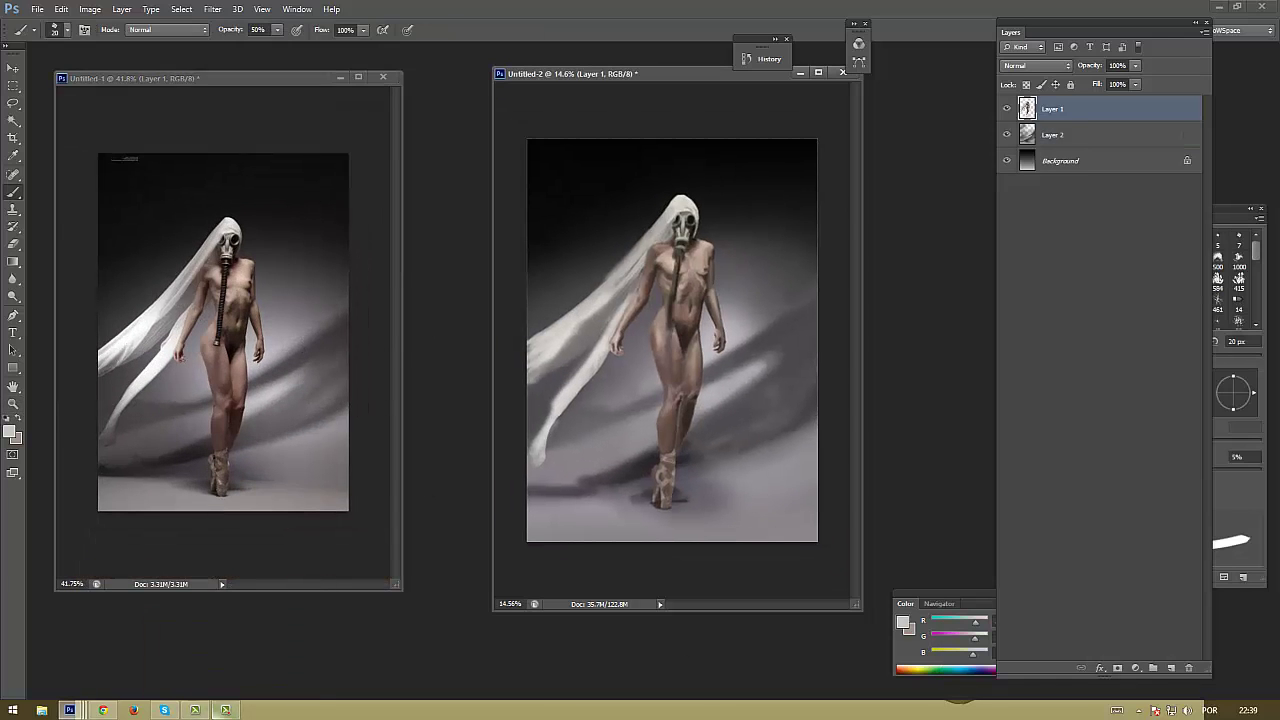
Zoom the painting in on the head and the reference on the chest, ready to paint
key(z)
drag(235, 377, 287, 377)
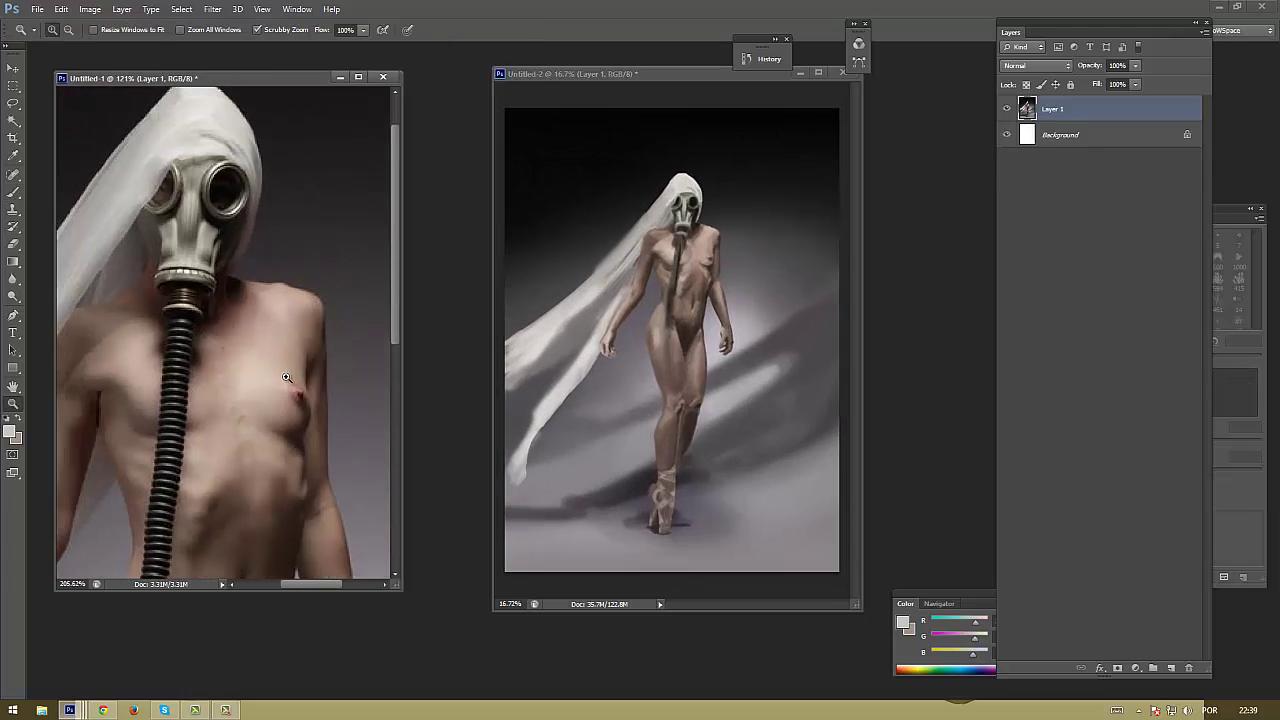
drag(690, 167, 713, 167)
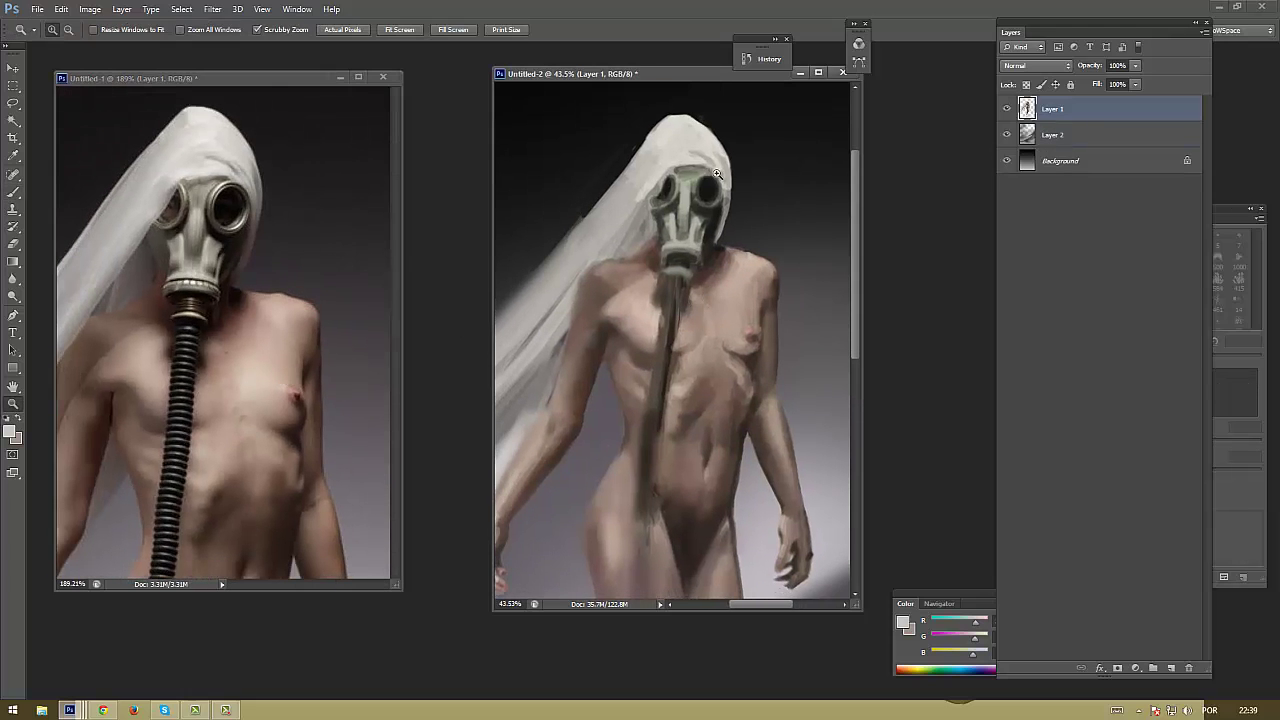
click(714, 160)
key(b)
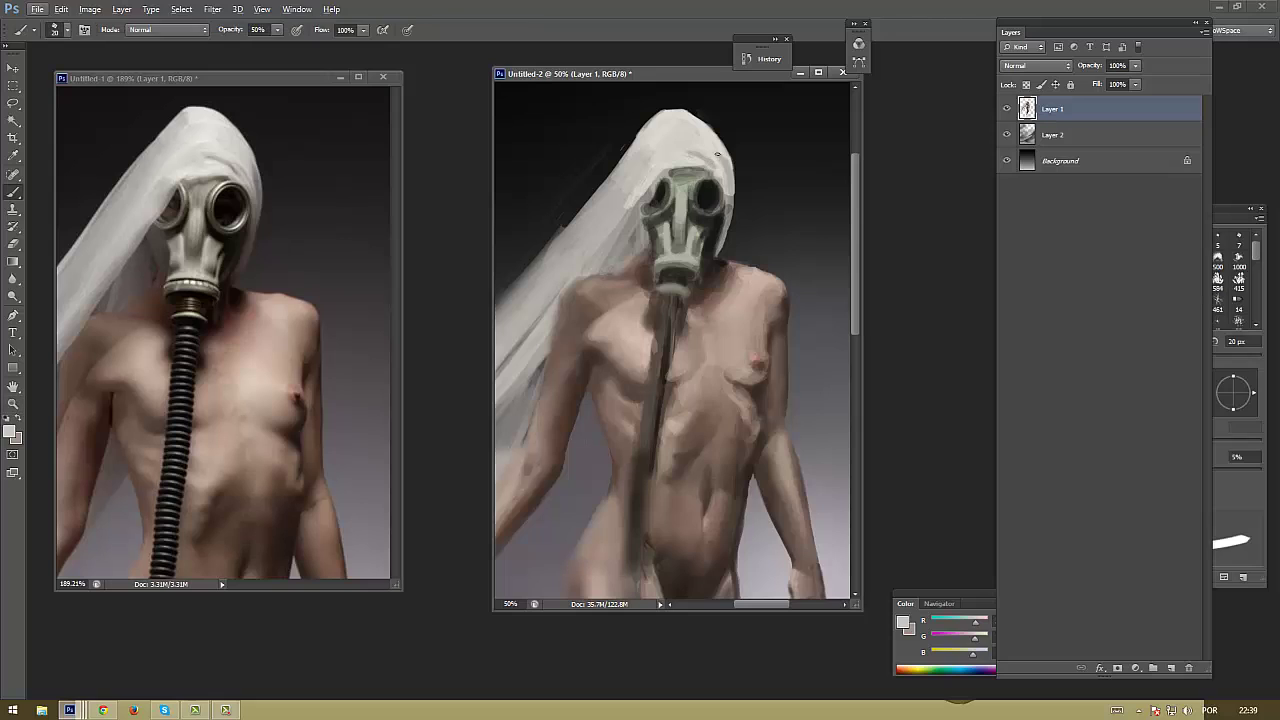
Sample hood and mask-lens tones, then paint light strokes down the hood's left edge
alt+click(717, 154)
alt+click(726, 152)
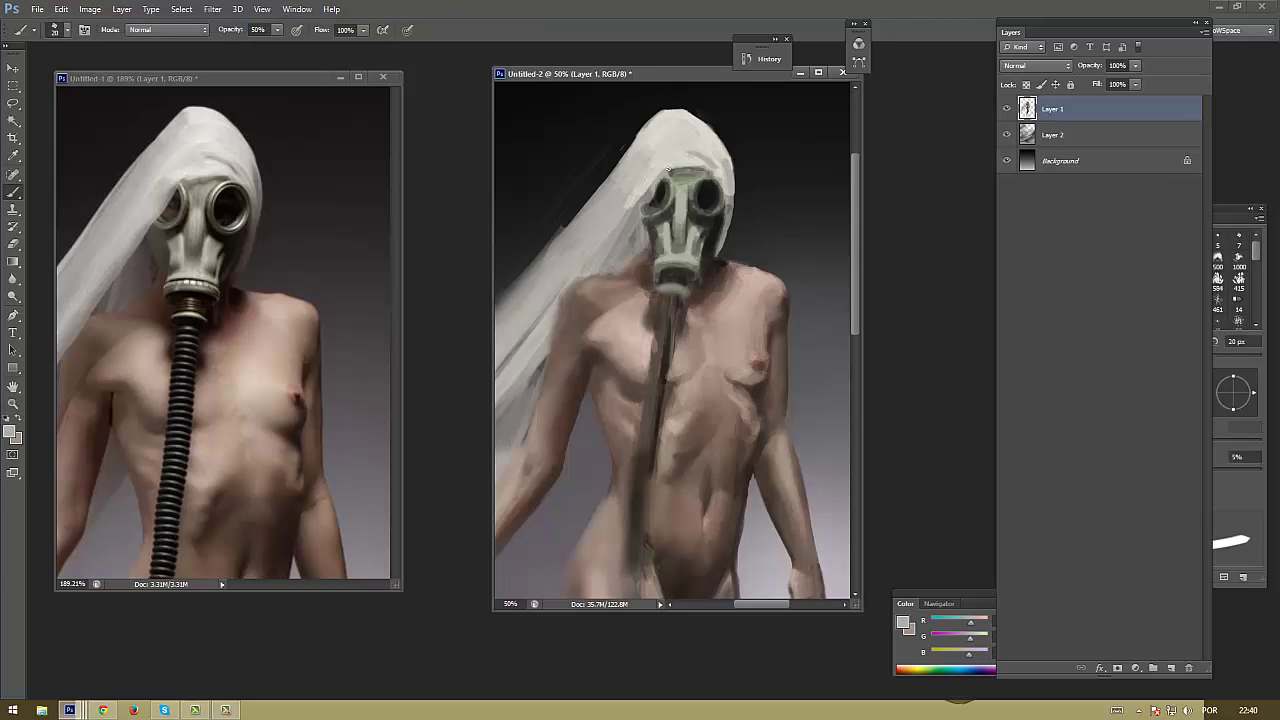
alt+click(660, 176)
alt+click(655, 190)
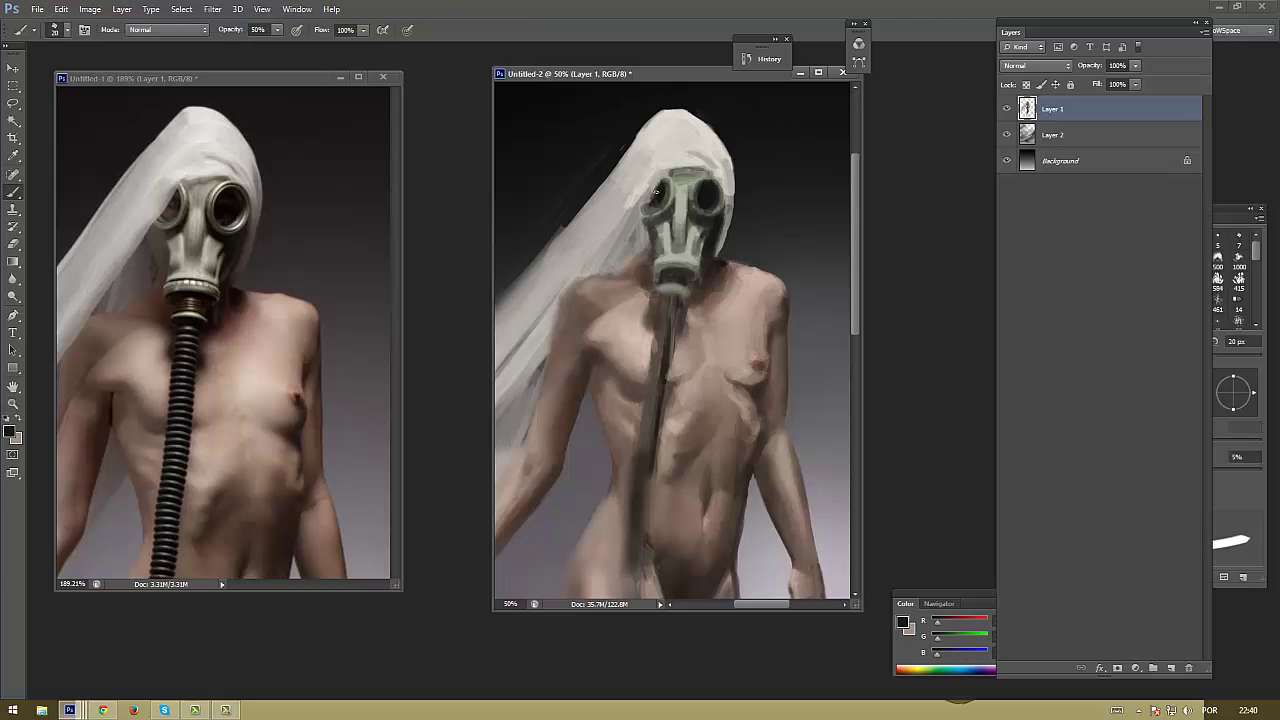
alt+click(645, 200)
drag(640, 190, 550, 300)
Add more light strokes along the hood edge beside the mask and smooth its upper left
alt+click(610, 212)
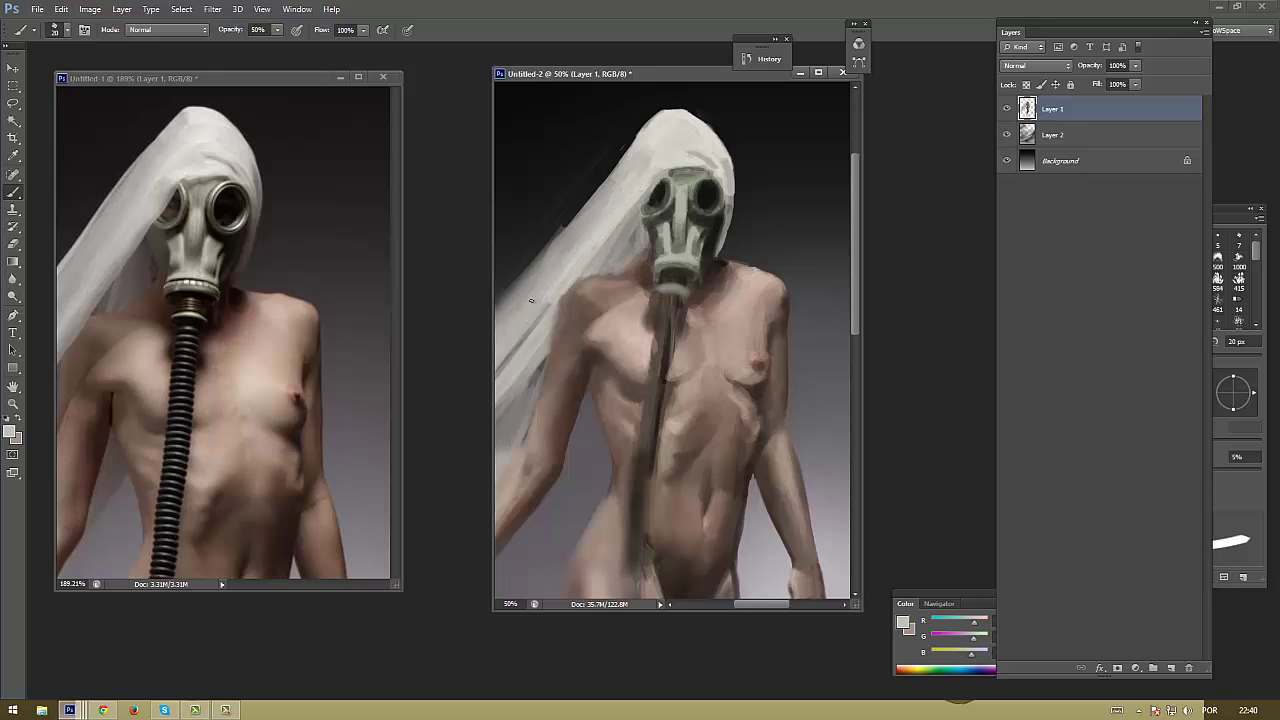
drag(575, 245, 535, 298)
alt+click(590, 228)
drag(612, 192, 572, 236)
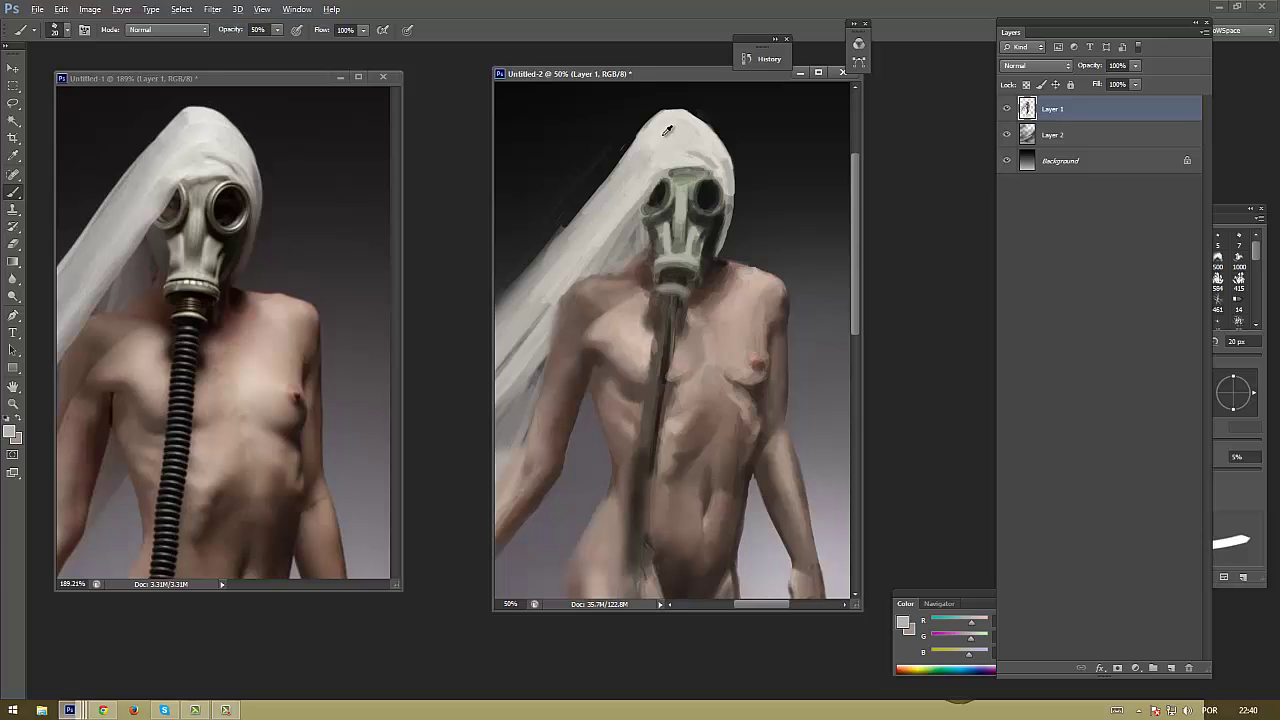
alt+click(645, 160)
drag(645, 155, 596, 212)
Sample alternating lighter and darker tones from the hood and mask
alt+click(704, 148)
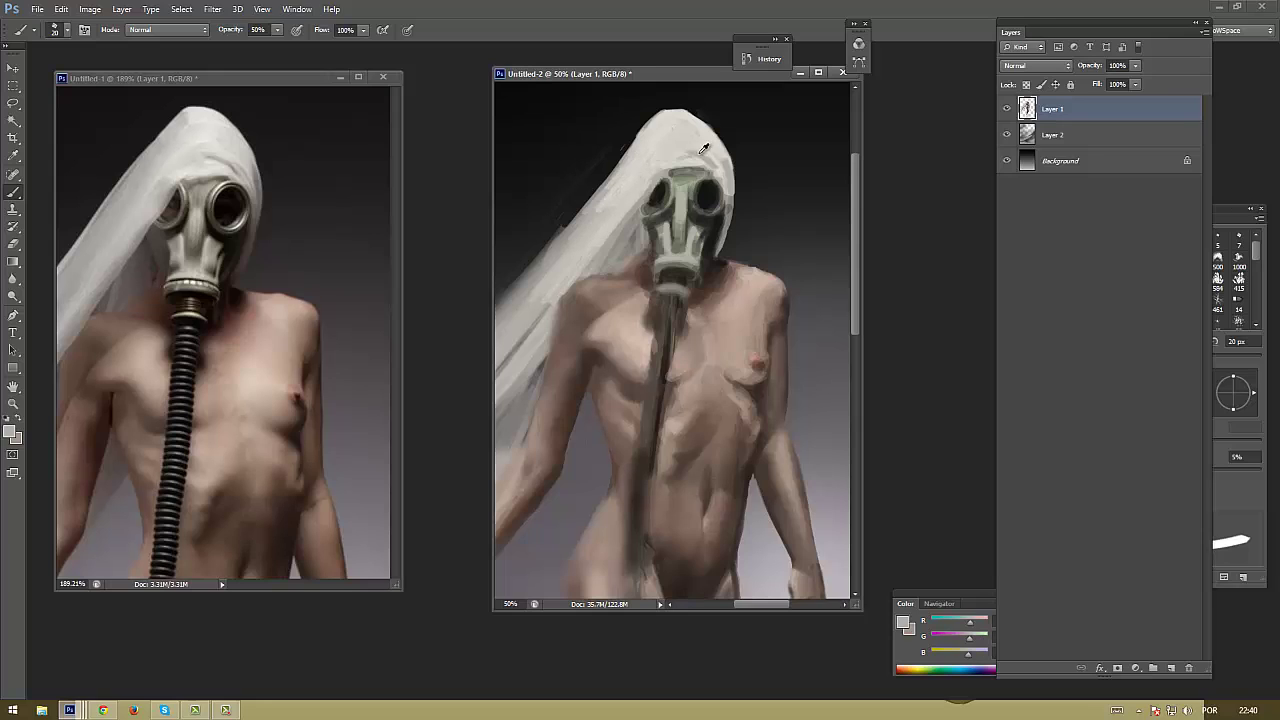
alt+click(705, 172)
alt+click(704, 174)
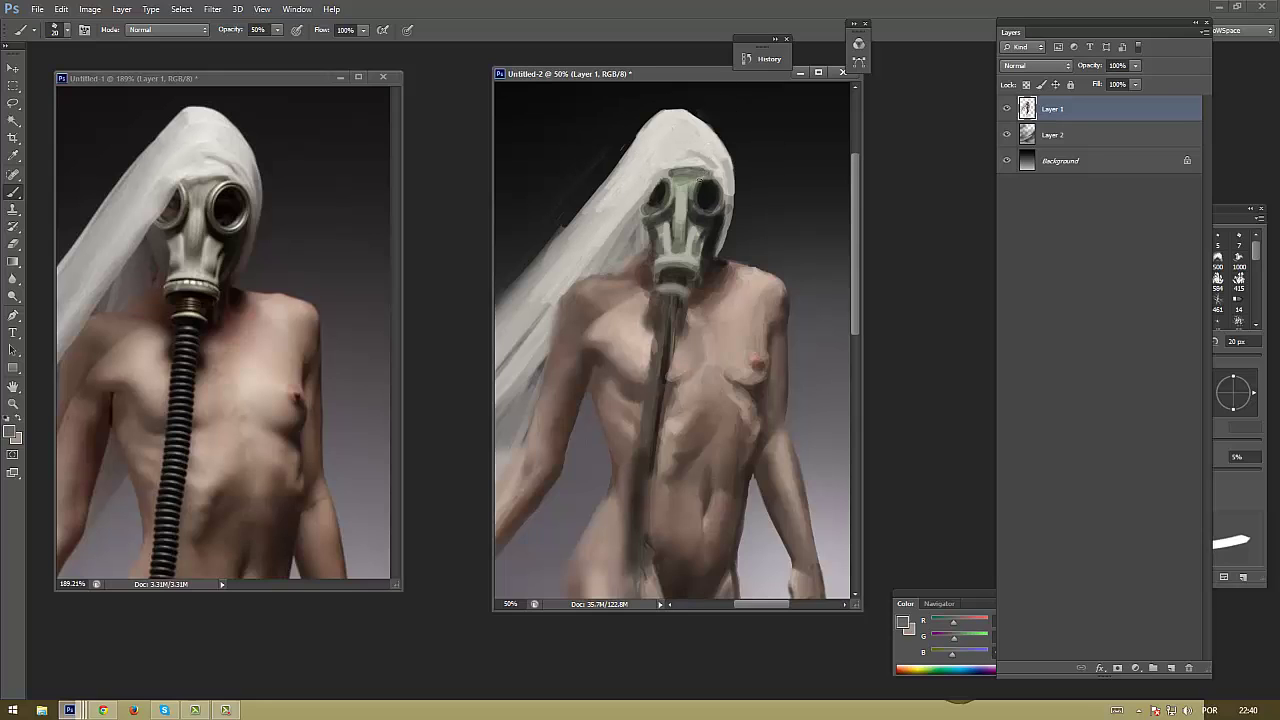
alt+click(702, 175)
alt+click(700, 176)
alt+click(663, 244)
Sample darker and brighter tones from the gas mask for touching it up
alt+click(698, 232)
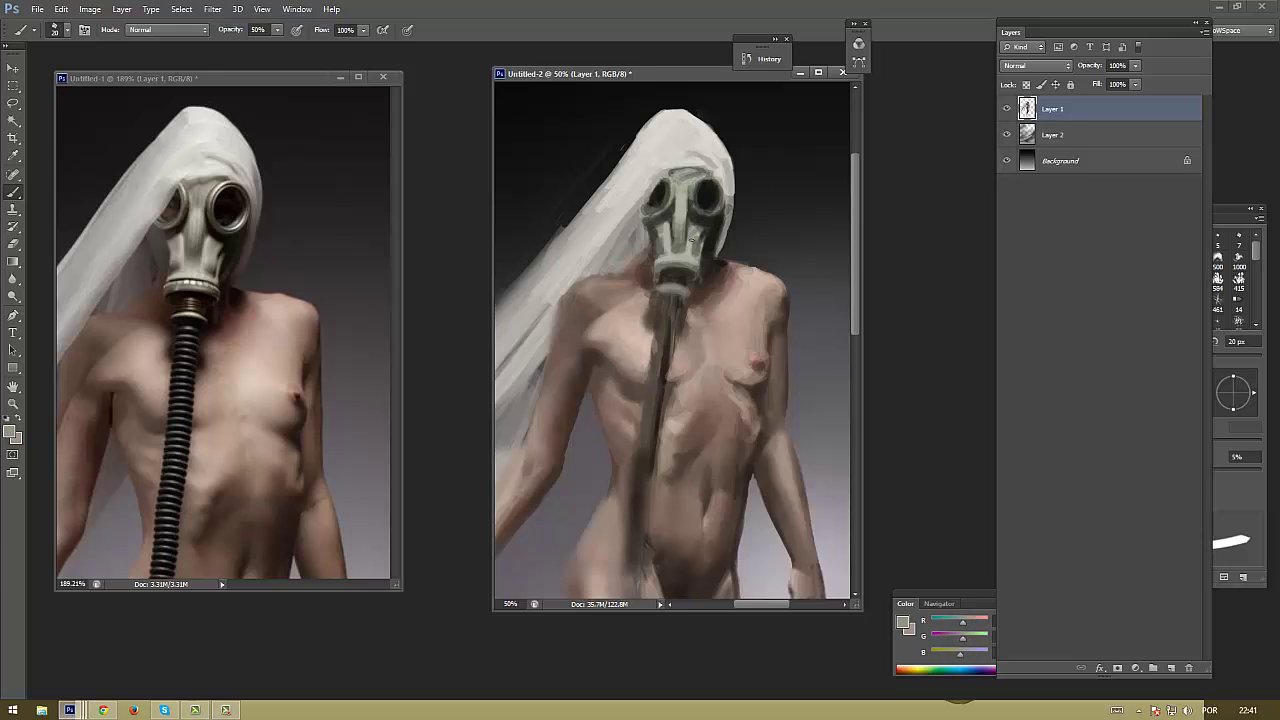
alt+click(667, 223)
alt+click(664, 236)
alt+click(684, 214)
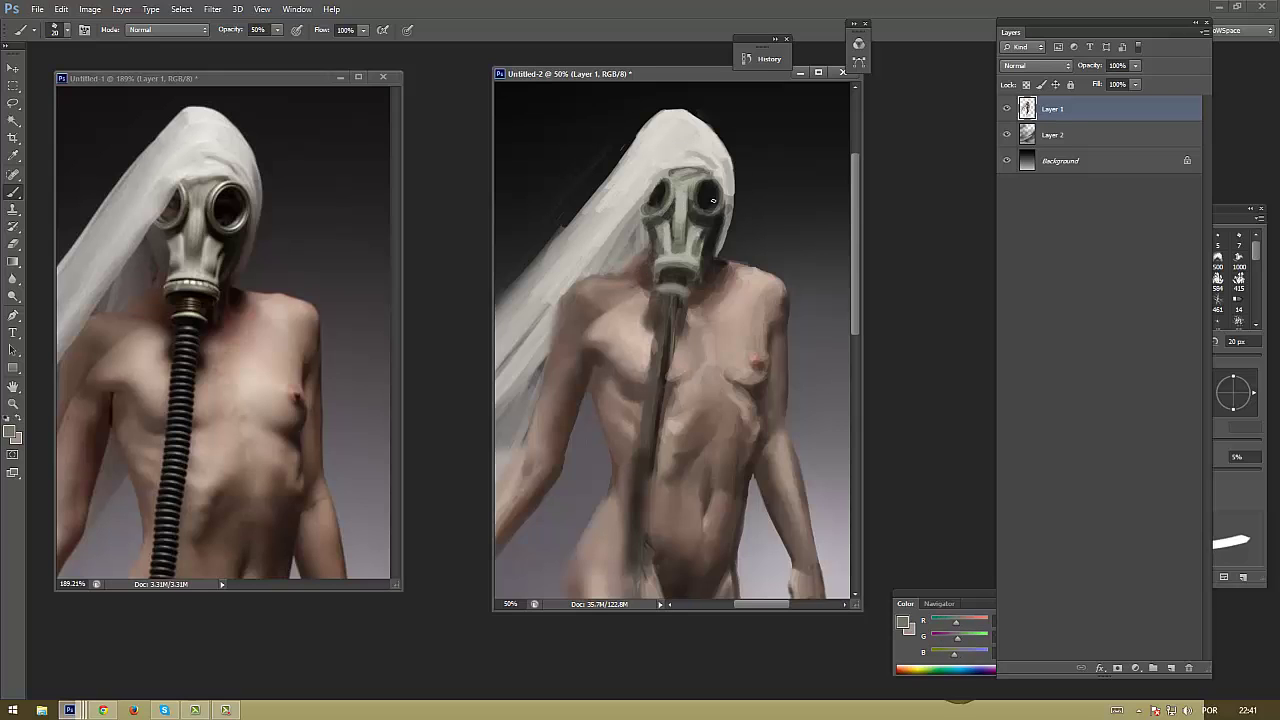
alt+click(697, 209)
alt+click(648, 270)
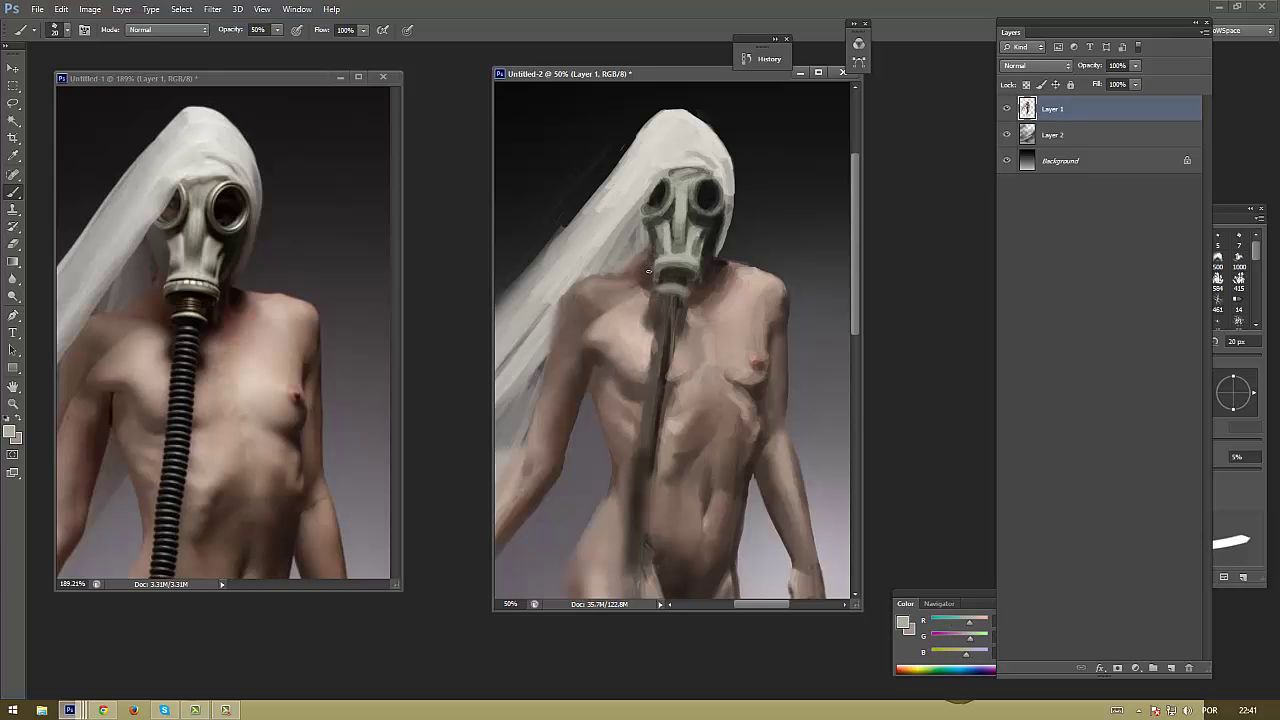
alt+click(636, 230)
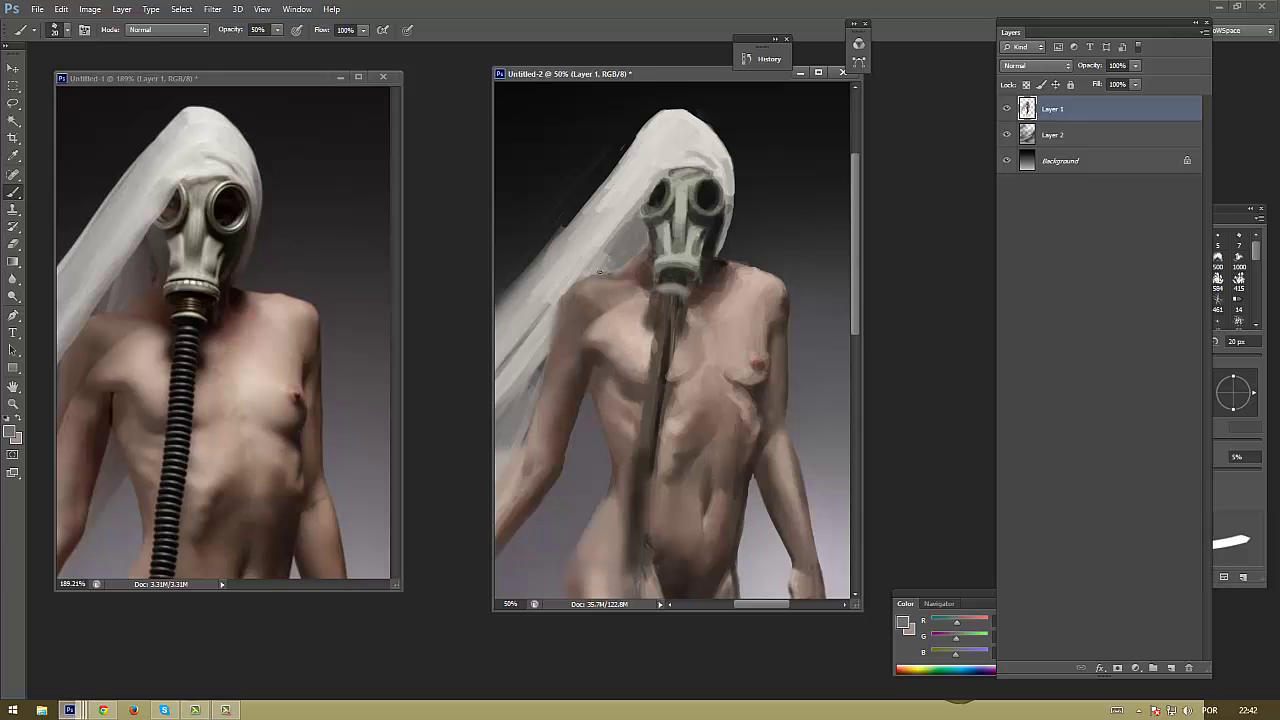
Sample greys from the gas mask and hood and shrink the brush to 10 px
alt+click(615, 246)
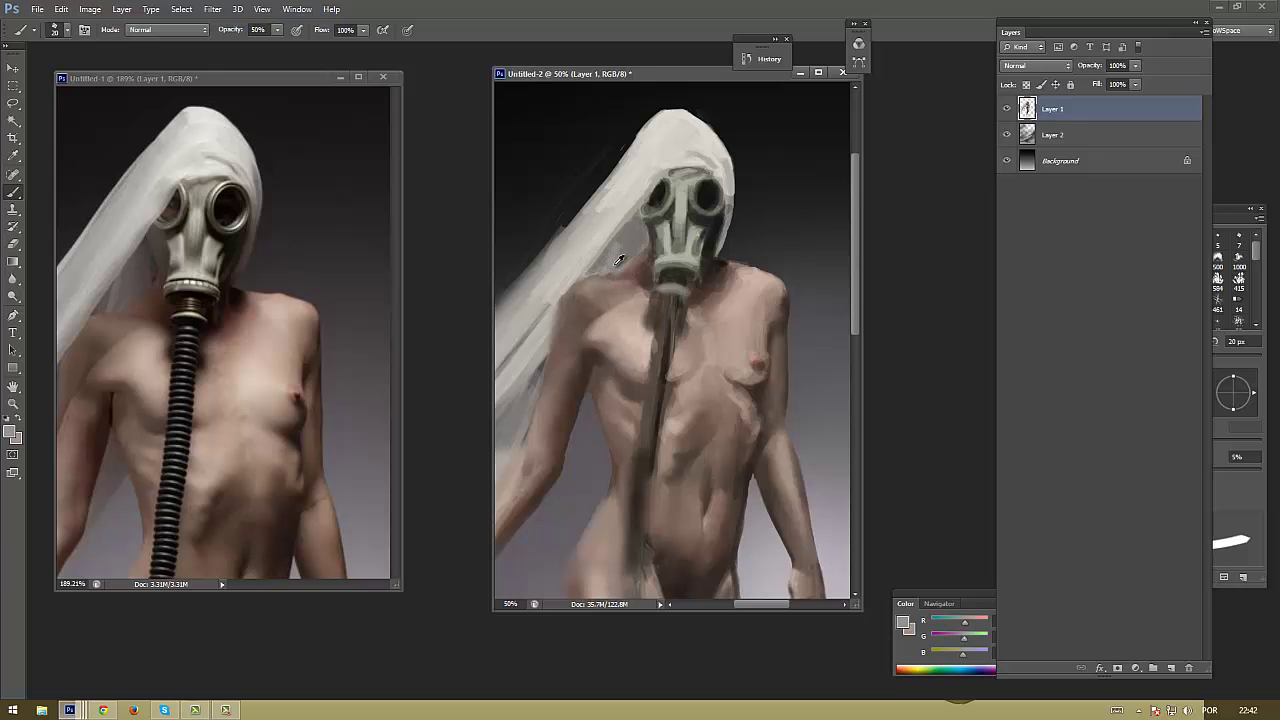
alt+click(619, 258)
alt+click(637, 205)
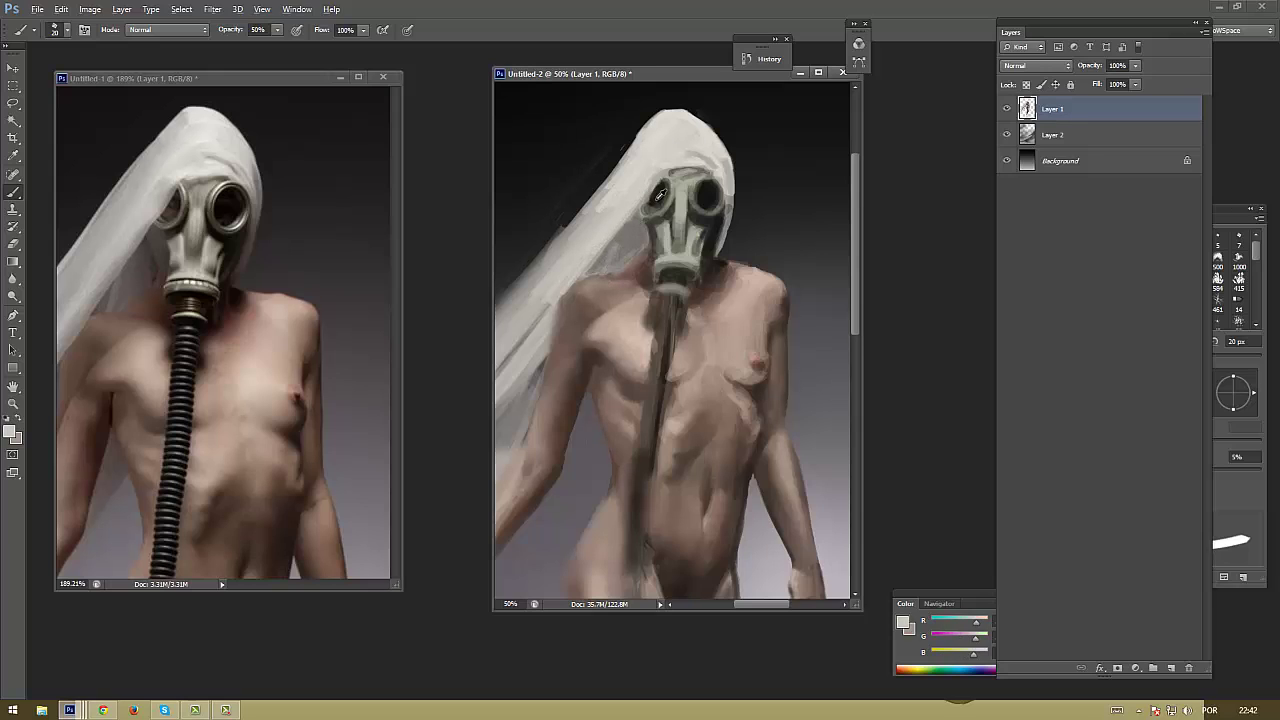
alt+click(657, 200)
alt+click(729, 296)
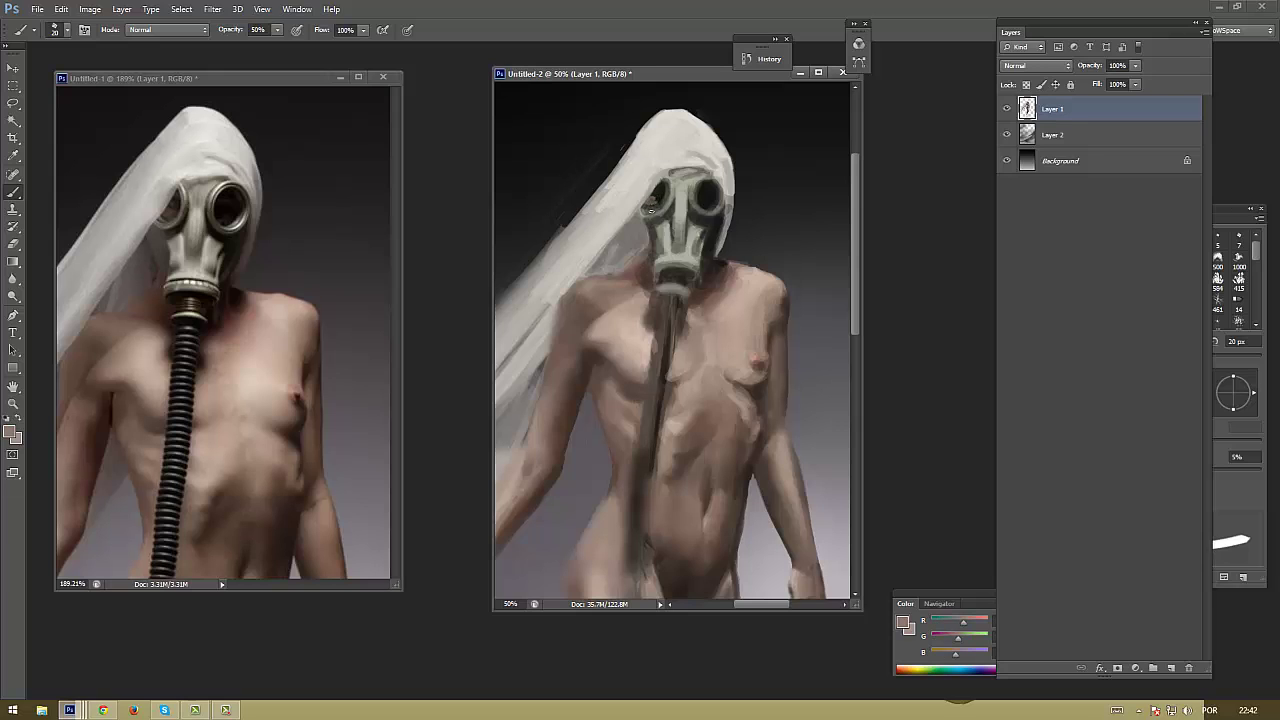
alt+click(655, 205)
alt+click(648, 246)
alt+click(705, 203)
alt+click(657, 281)
alt+click(729, 180)
key(bracketleft)
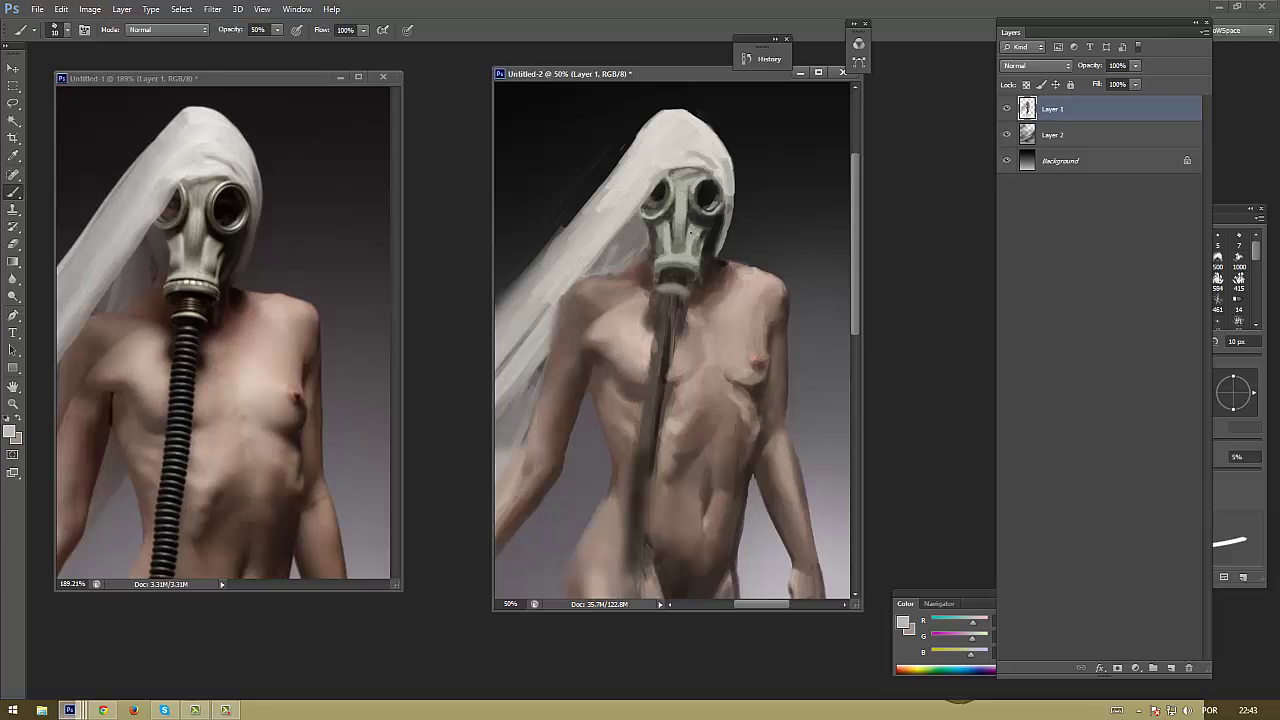
Paint a light hood grey over the dark left edge of the hood
alt+click(658, 258)
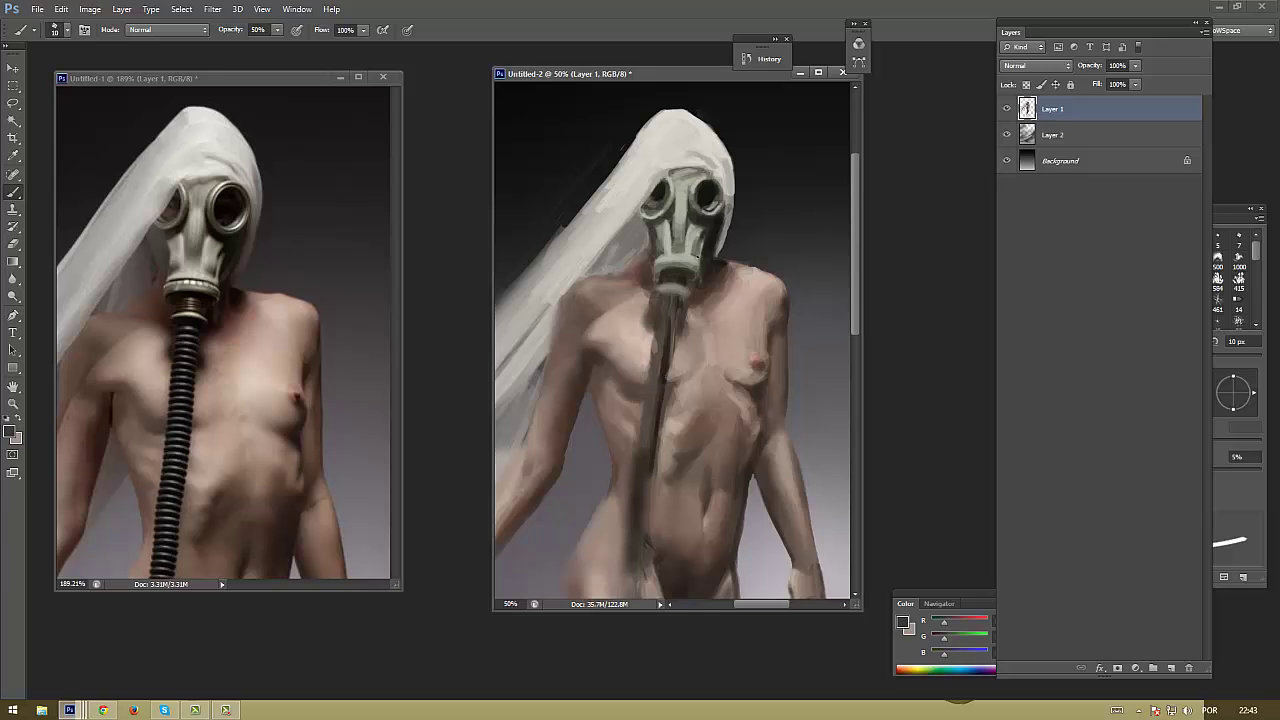
alt+click(697, 272)
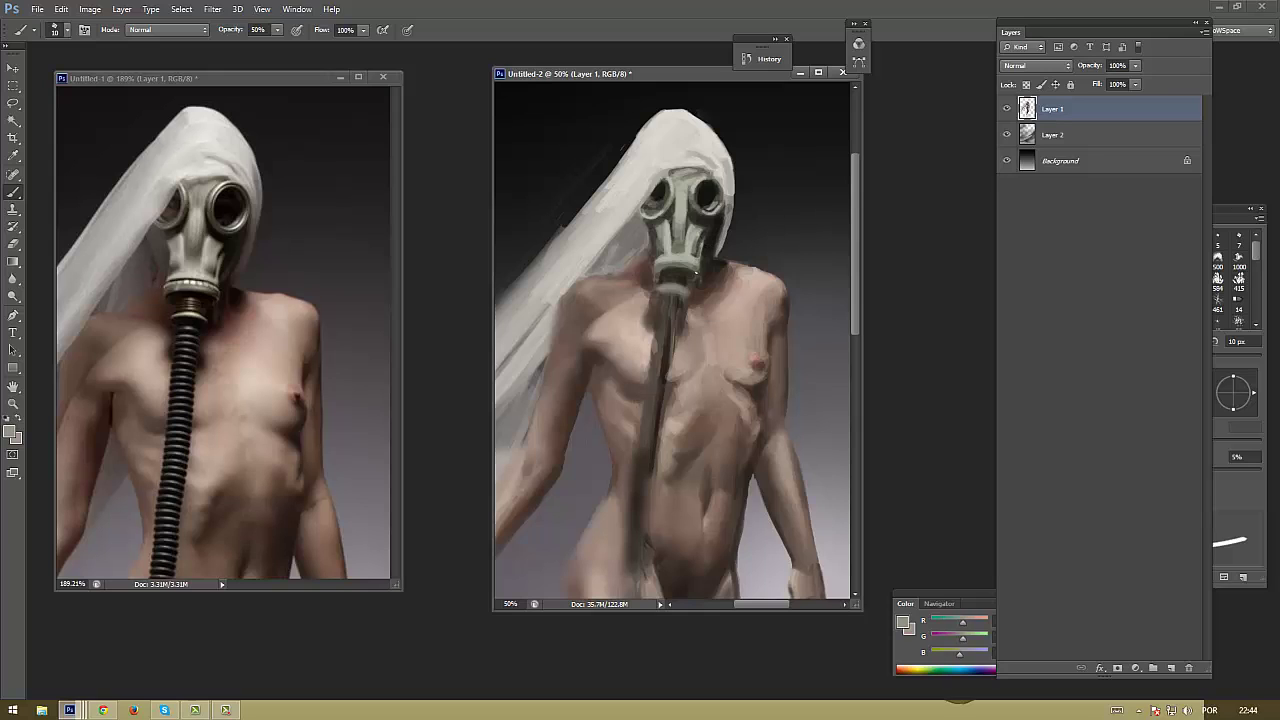
alt+click(660, 248)
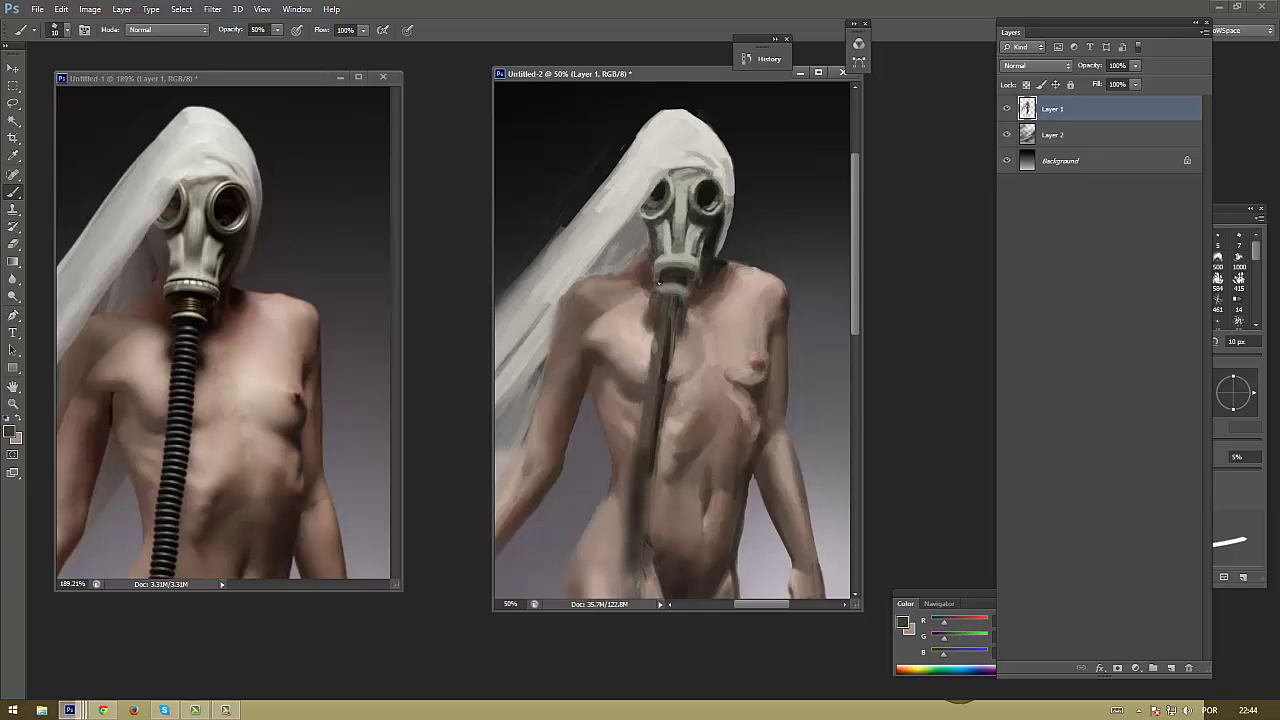
alt+click(662, 256)
alt+click(687, 262)
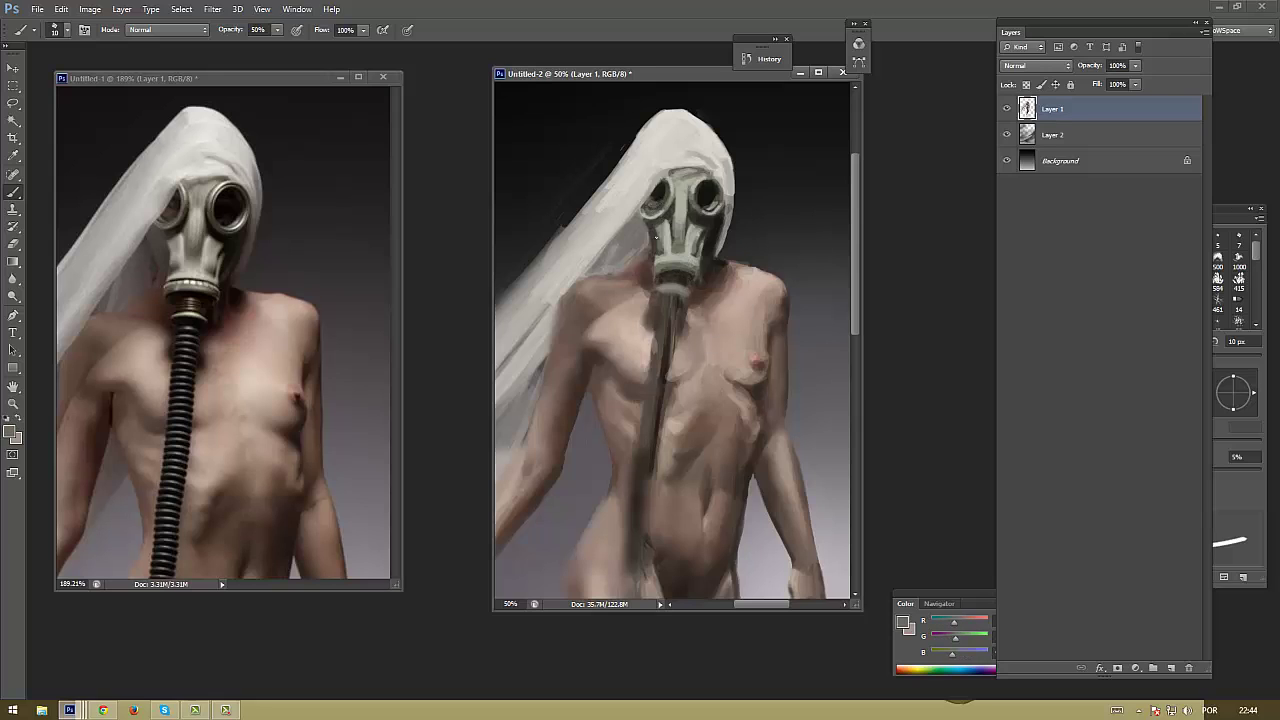
alt+click(687, 152)
alt+click(687, 152)
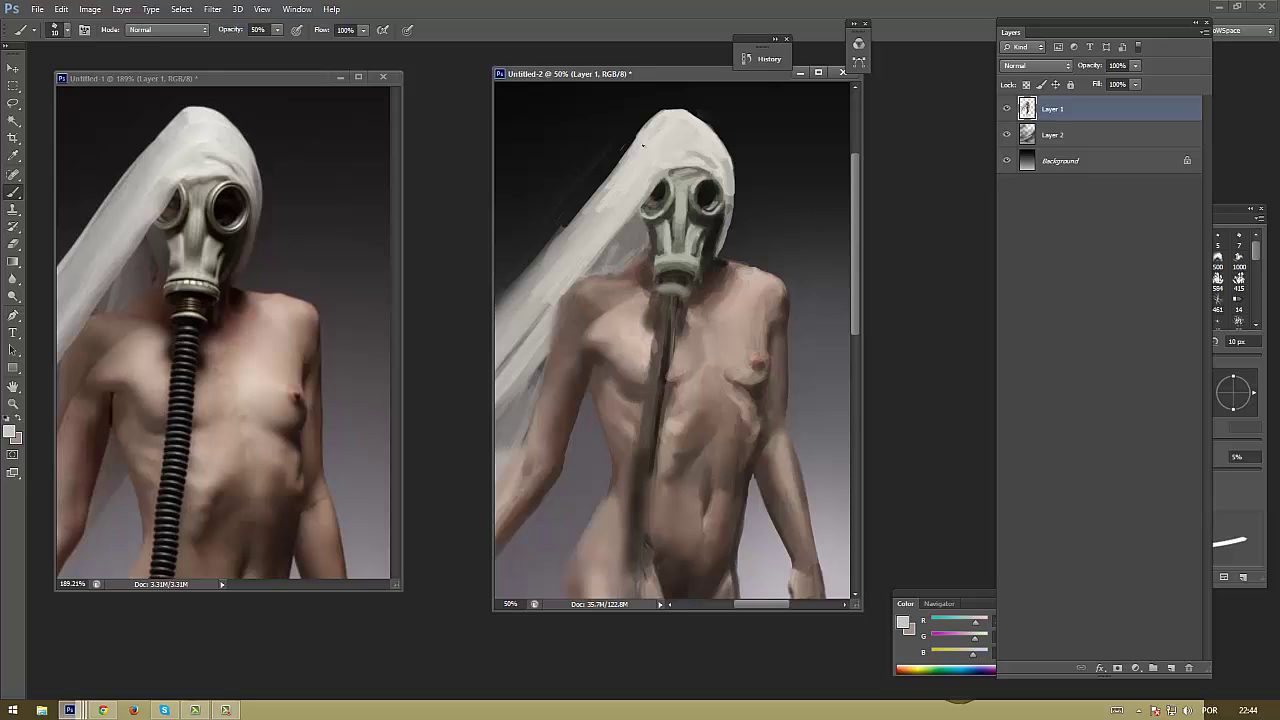
drag(600, 195, 560, 240)
scroll(585, 257, up, 2)
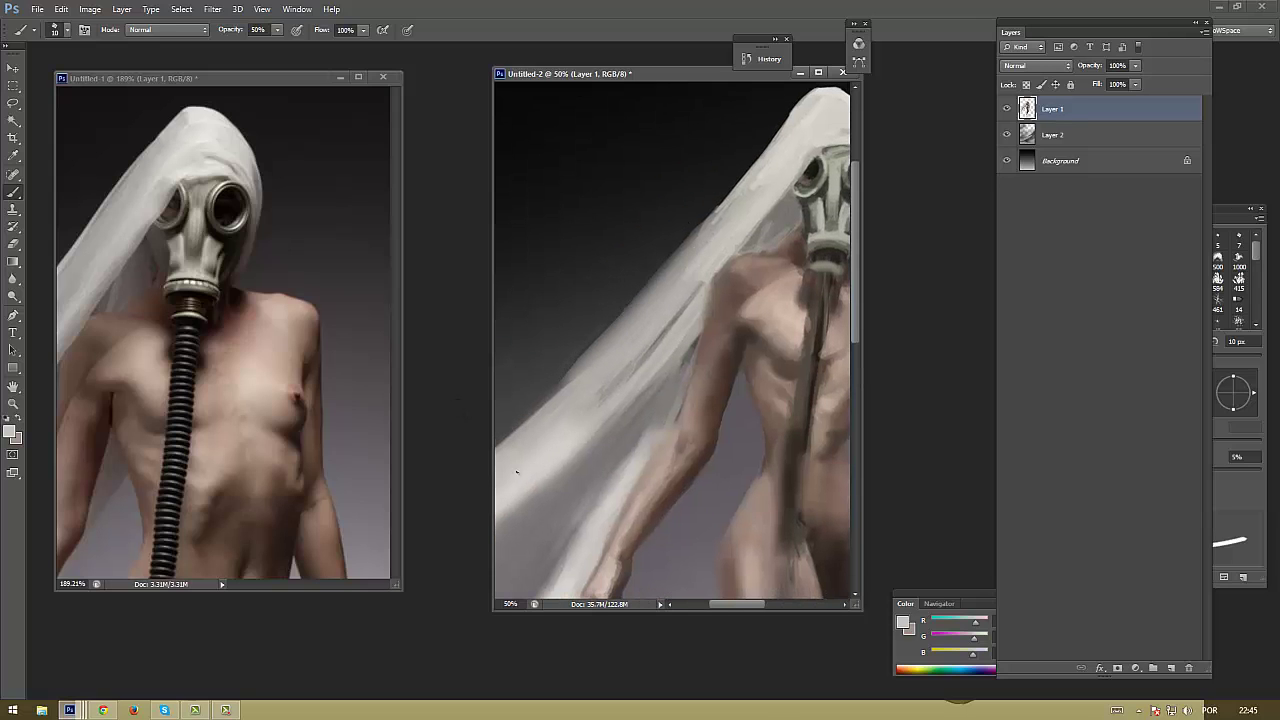
Enlarge the brush to 40 px and brighten the upper part of the veil
key(z)
scroll(263, 323, down, 5)
scroll(650, 297, down, 5)
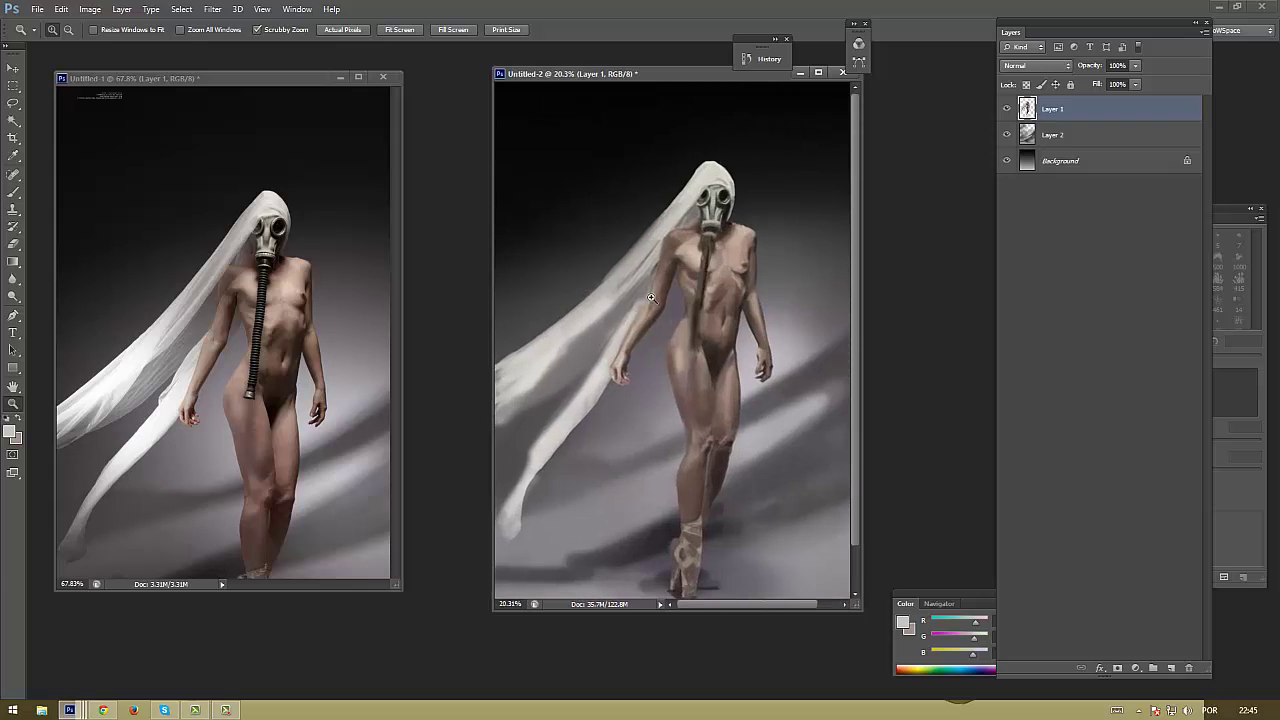
scroll(605, 262, down, 1)
key(b)
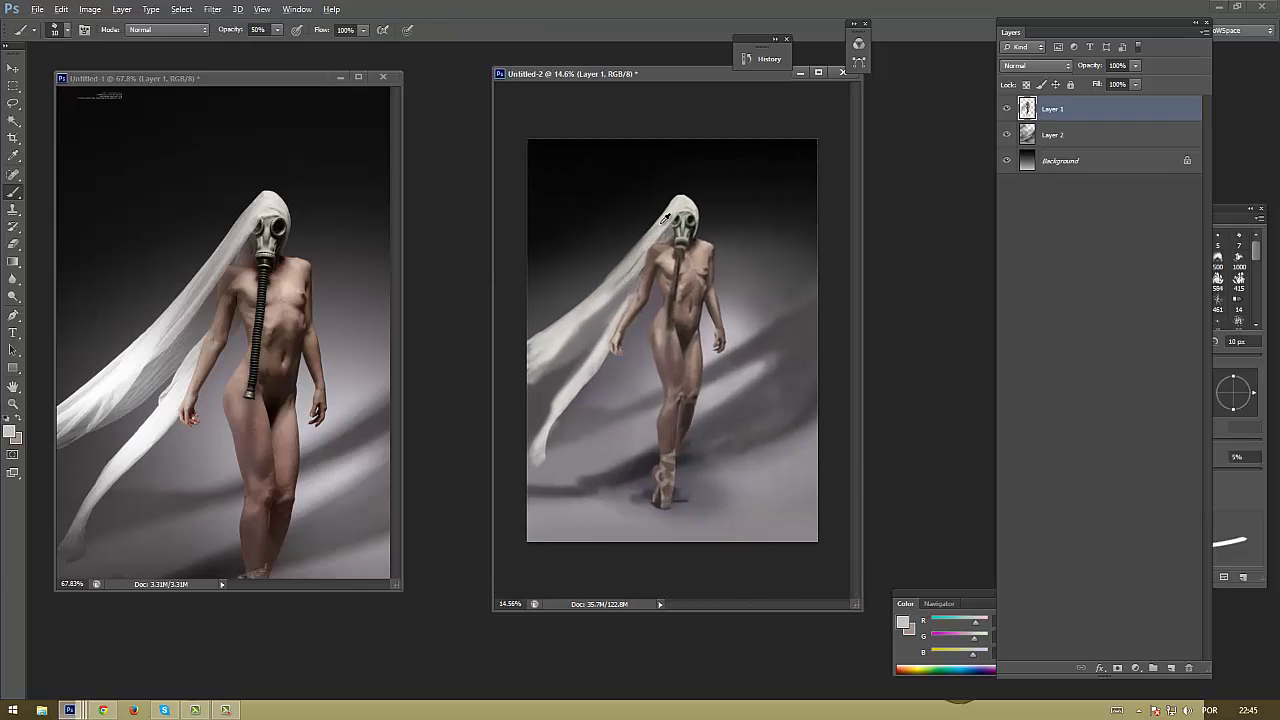
scroll(603, 290, up, 2)
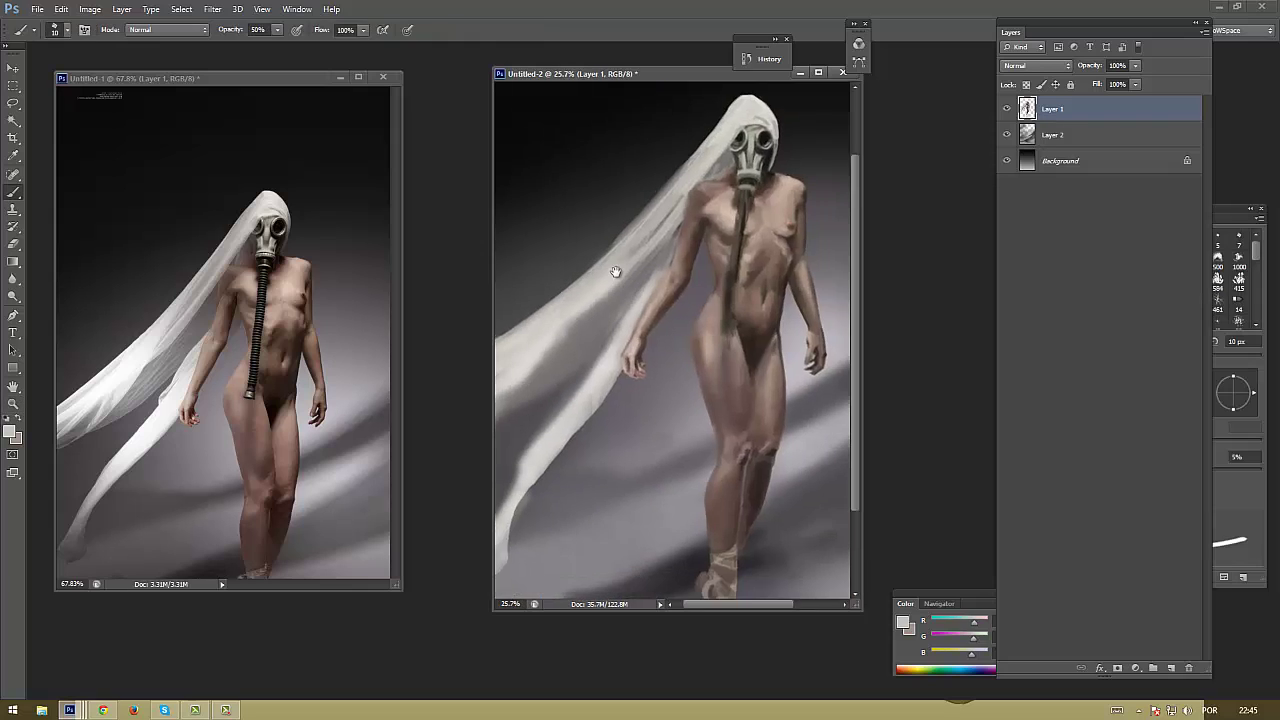
key(bracketright)
key(bracketright)
key(bracketright)
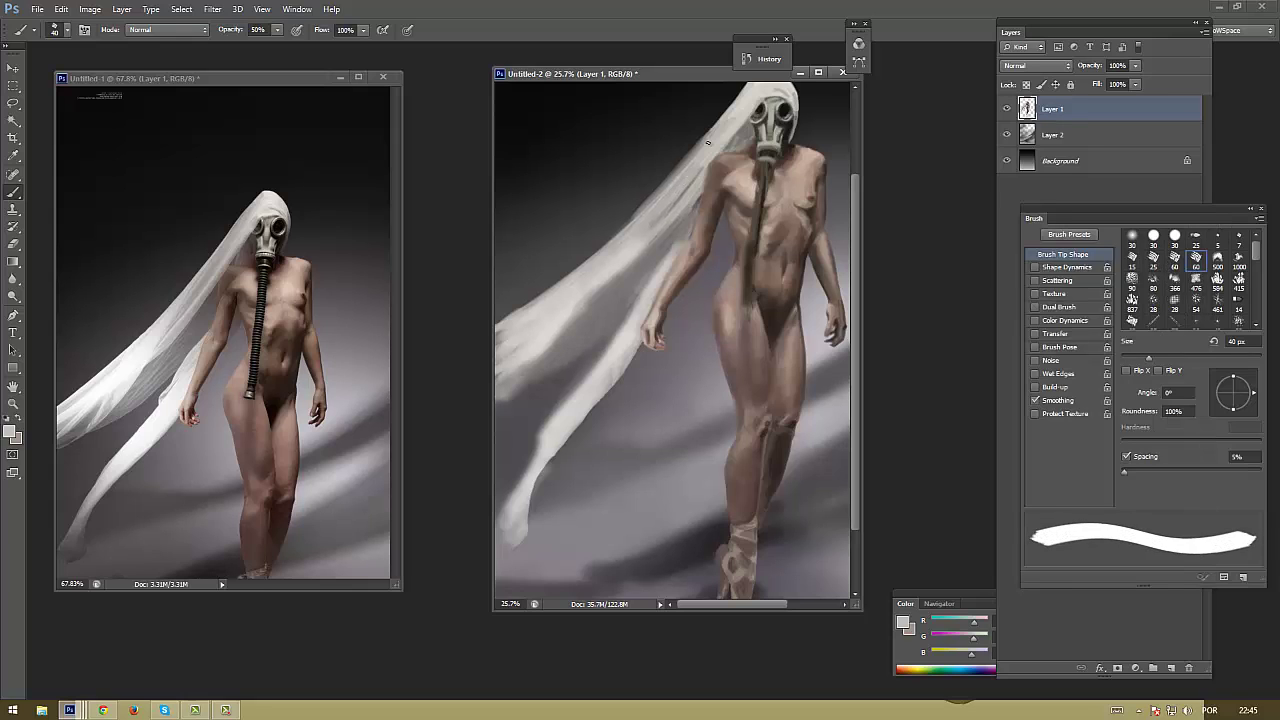
drag(722, 121, 686, 171)
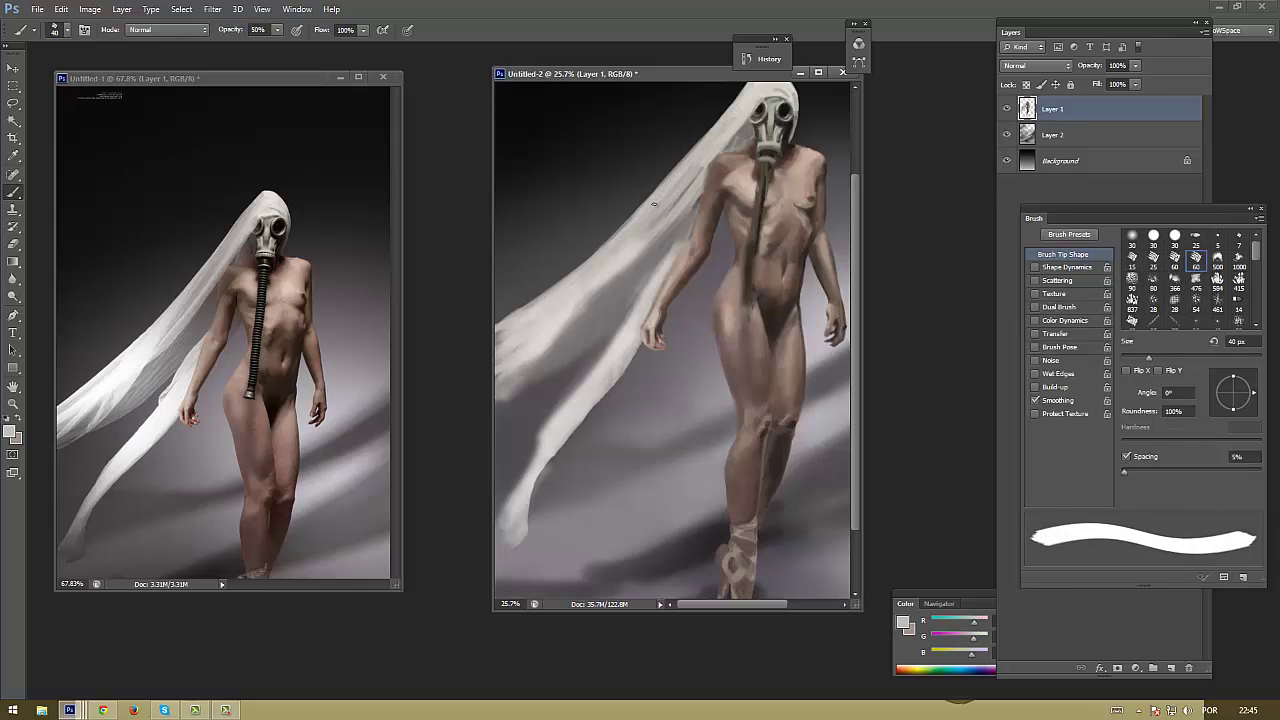
Choose a lighter paint colour and brighten the veil beside the arm and its lower trail
click(10, 432)
click(663, 484)
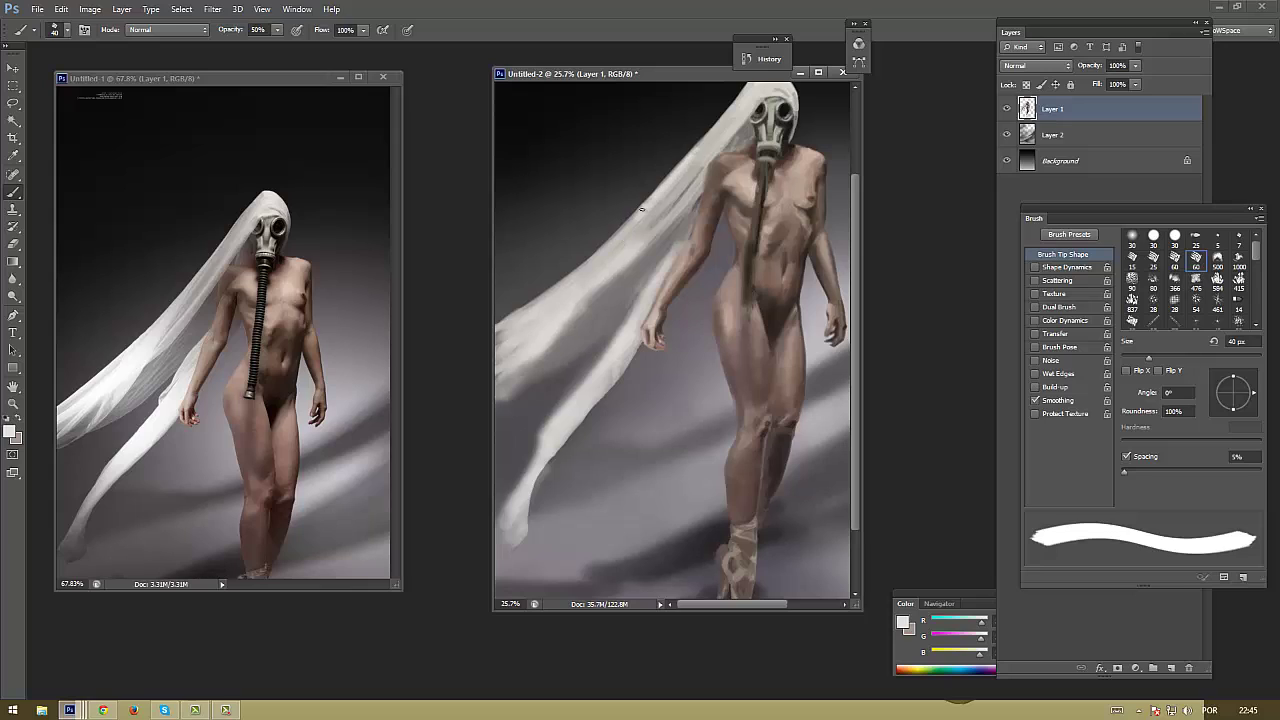
drag(585, 267, 650, 198)
mouse_move(540, 309)
mouse_down()
mouse_move(590, 264)
mouse_move(527, 312)
mouse_up()
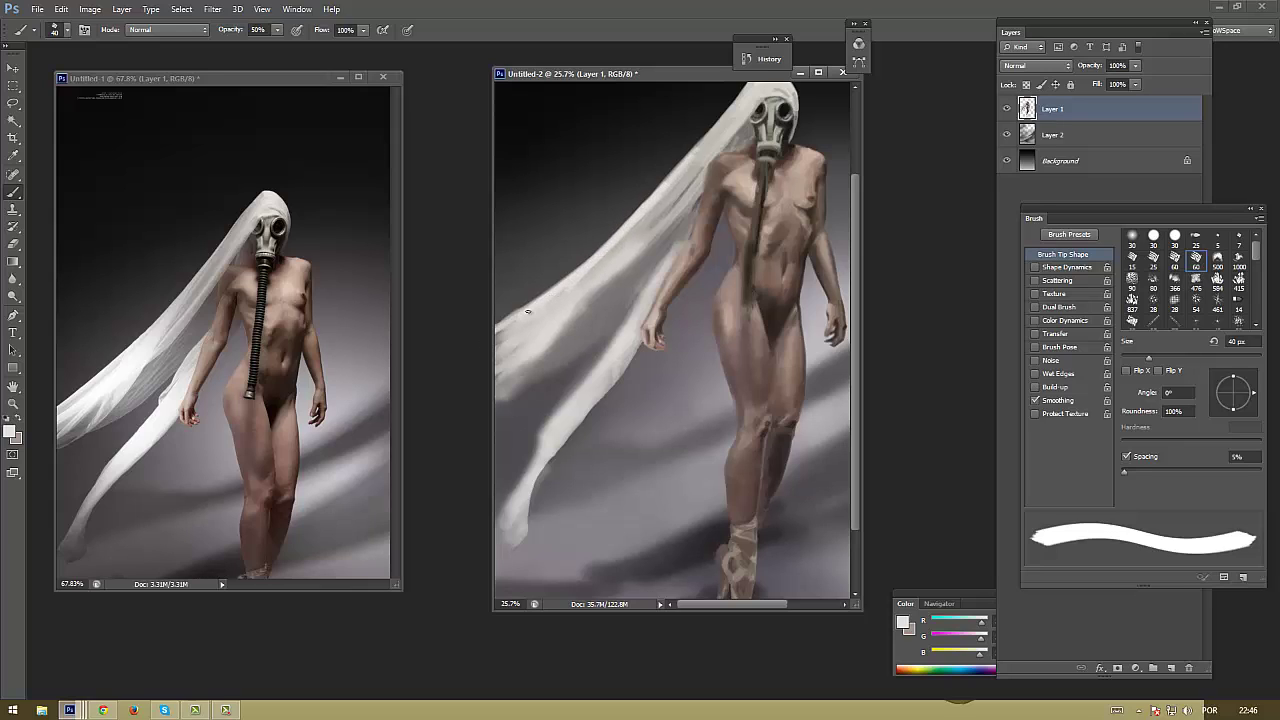
click(10, 432)
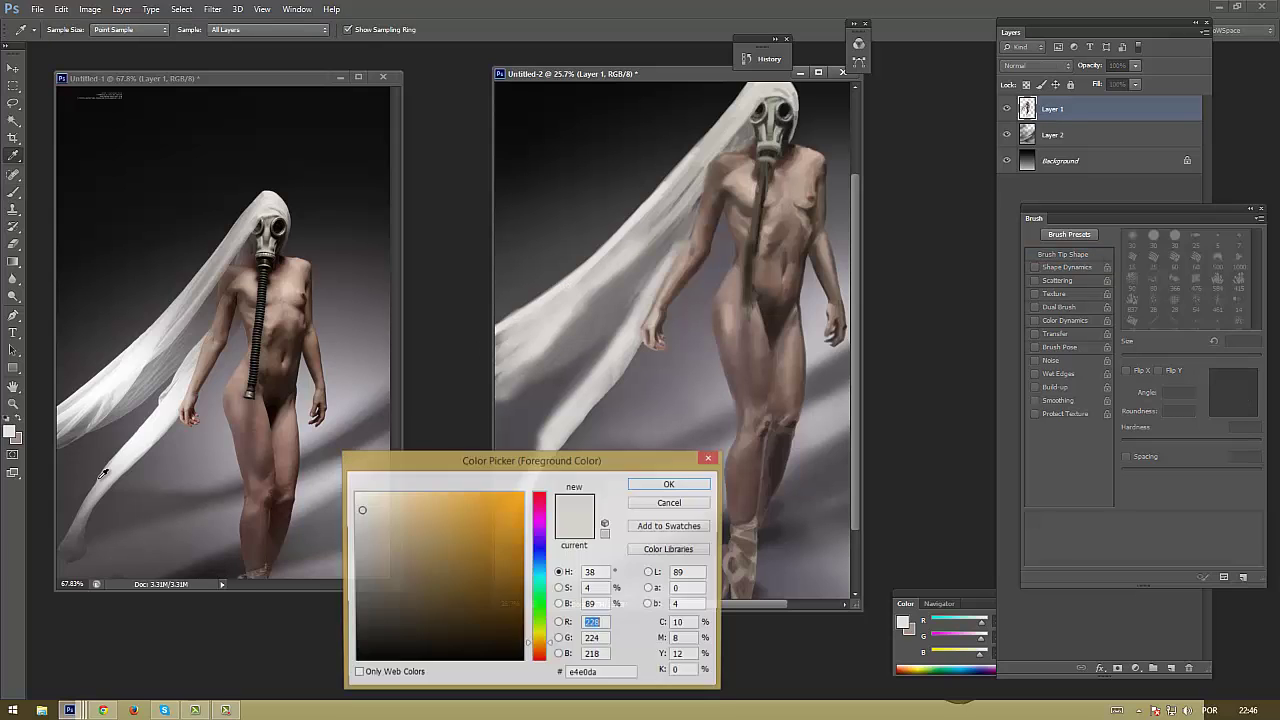
click(663, 484)
drag(642, 300, 593, 376)
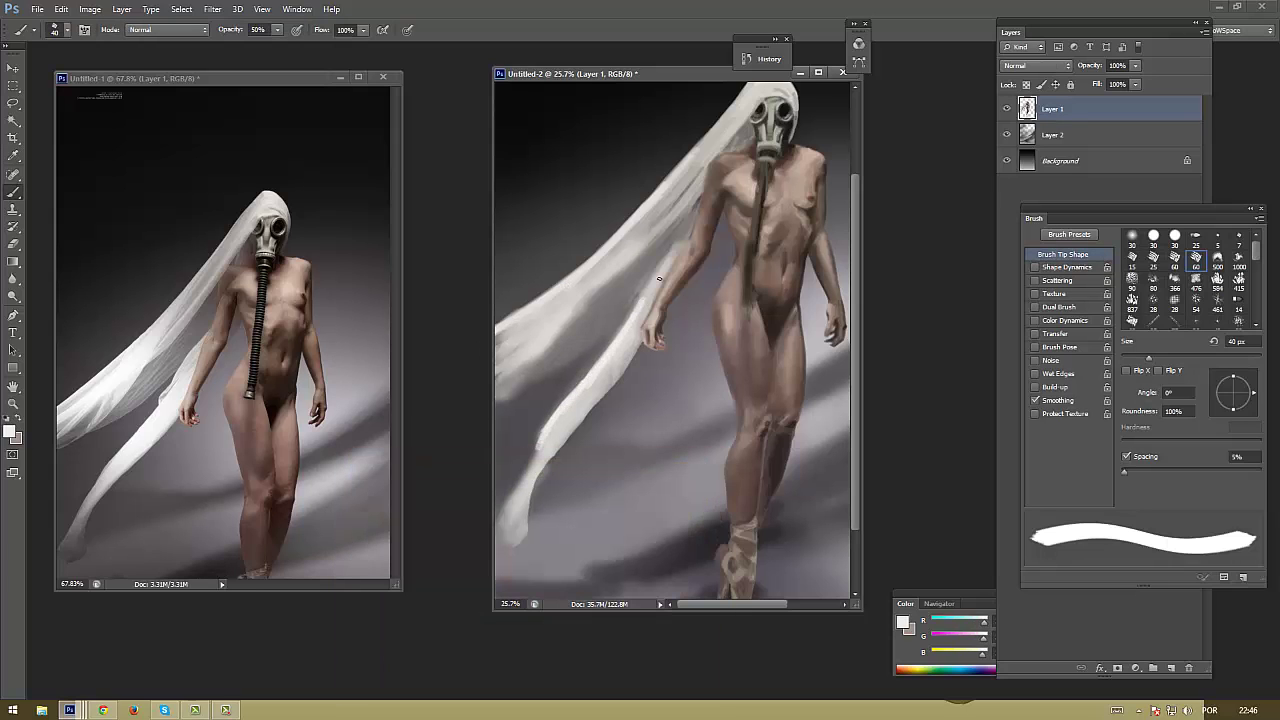
drag(687, 237, 556, 428)
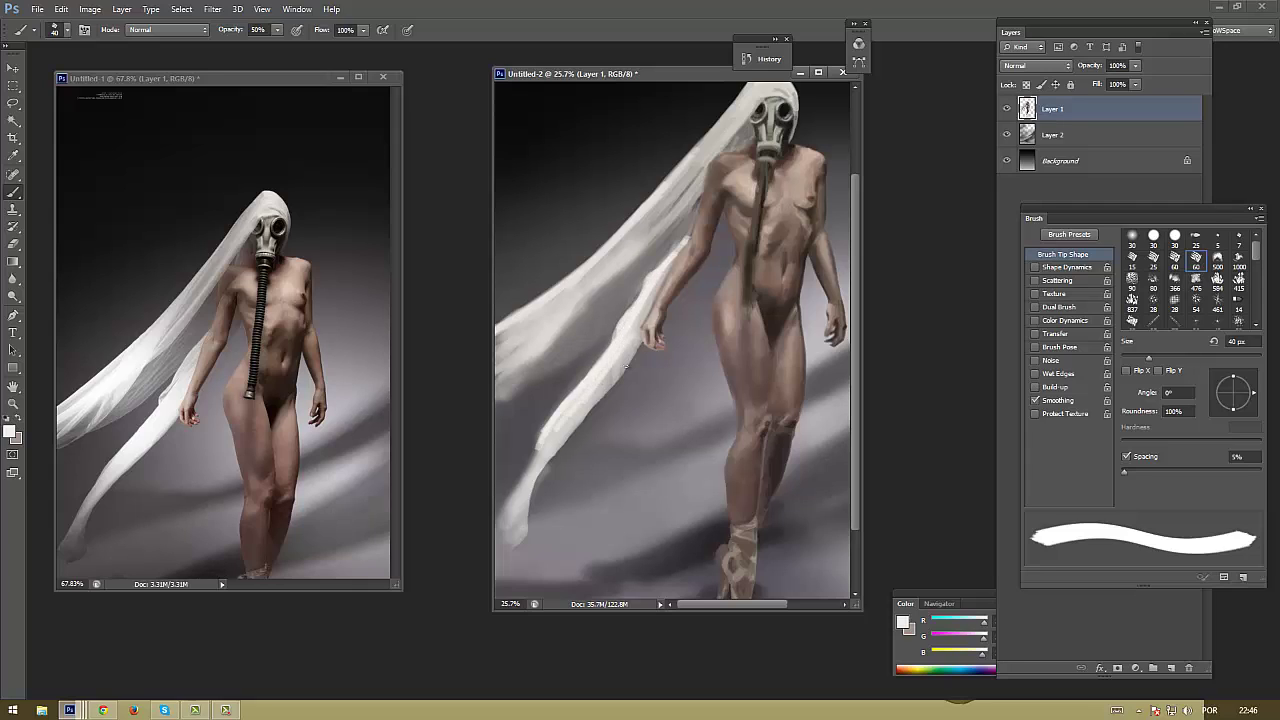
drag(628, 352, 515, 490)
drag(556, 428, 514, 490)
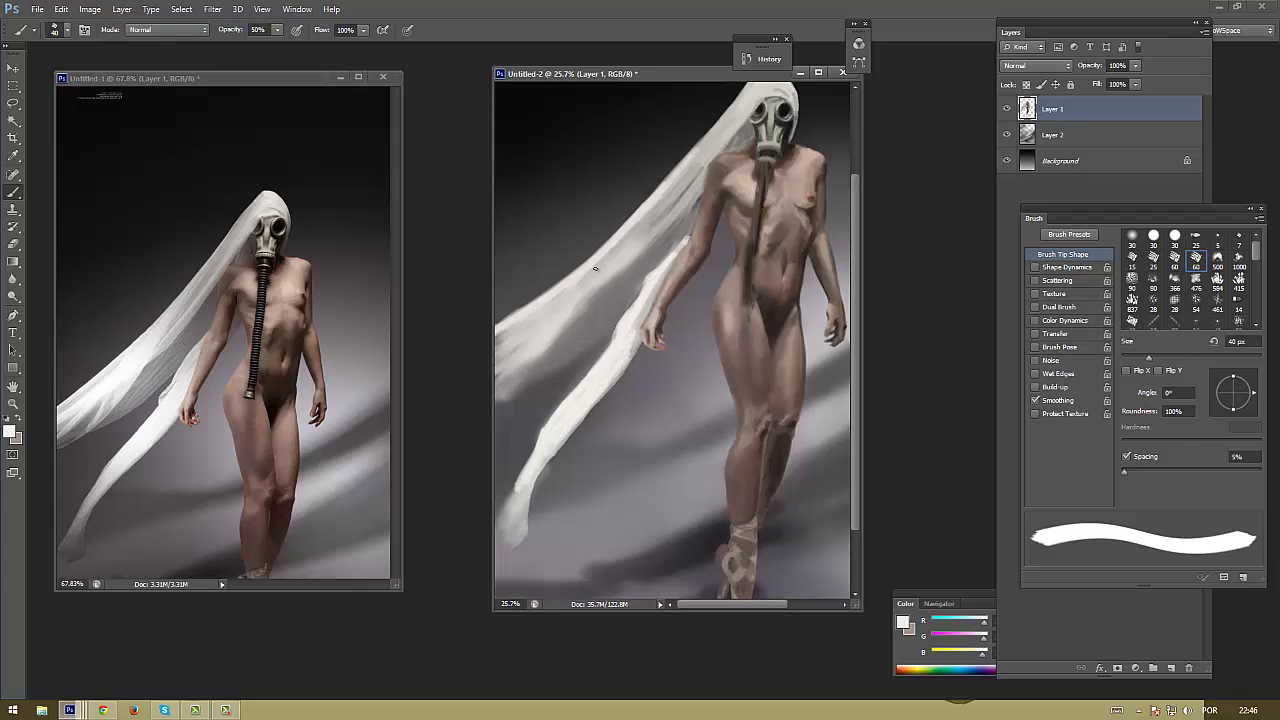
drag(615, 242, 550, 354)
Switch to a cool near-white and add bright streaks down the veil
click(10, 431)
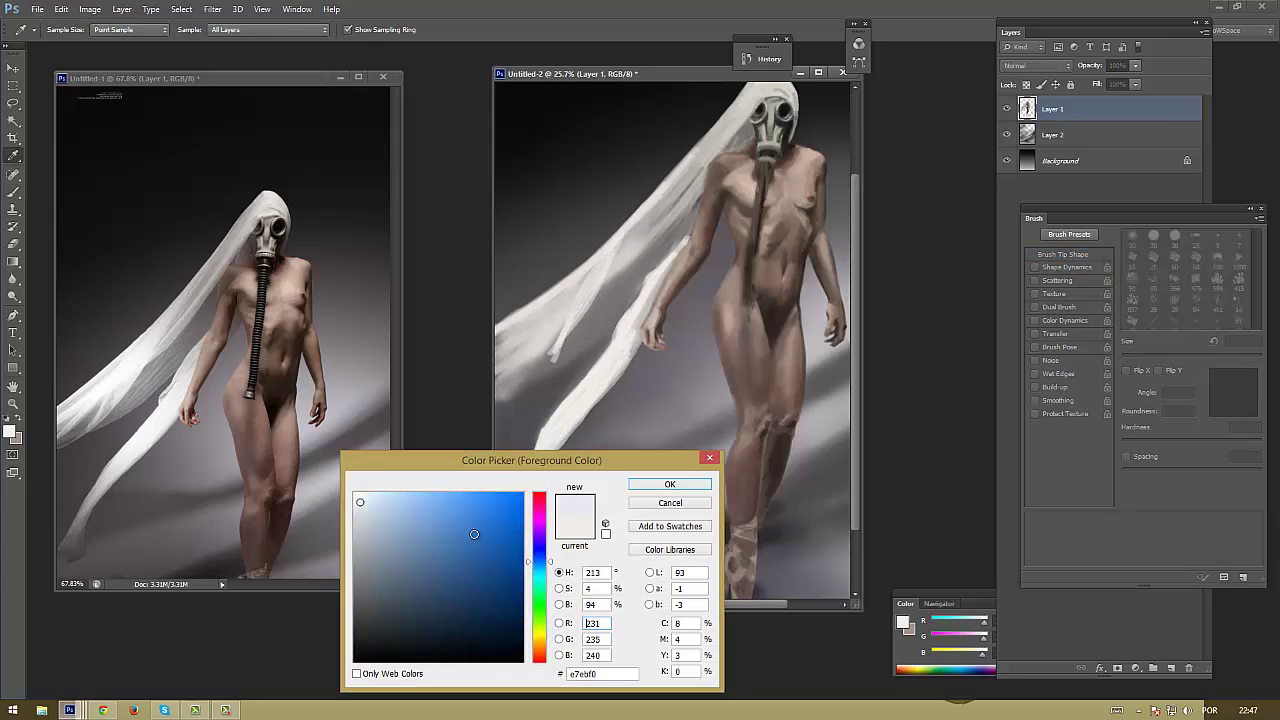
key(Return)
key(b)
drag(612, 262, 566, 332)
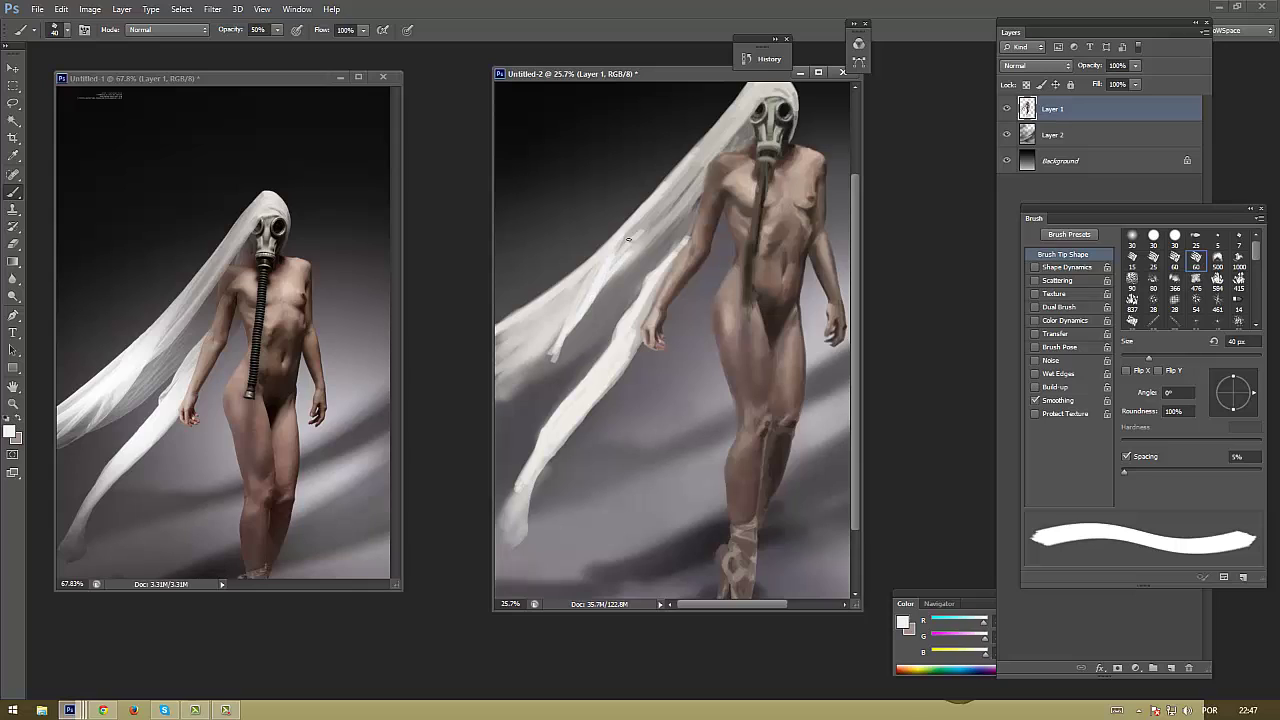
mouse_move(588, 290)
mouse_down()
mouse_move(528, 374)
mouse_move(520, 352)
mouse_up()
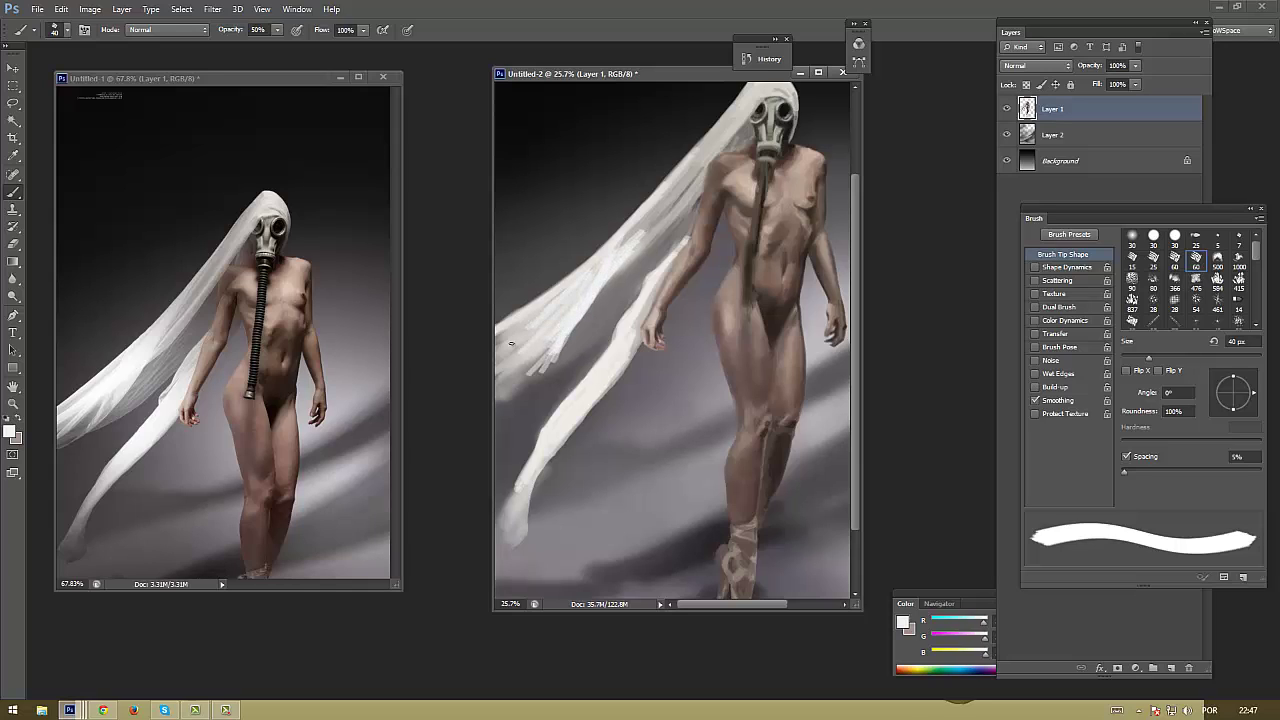
drag(562, 306, 511, 339)
Sample veil tones and paint faint light strokes along the veil's left edge
alt+click(506, 335)
alt+click(530, 318)
drag(540, 312, 496, 360)
alt+click(506, 324)
alt+click(618, 254)
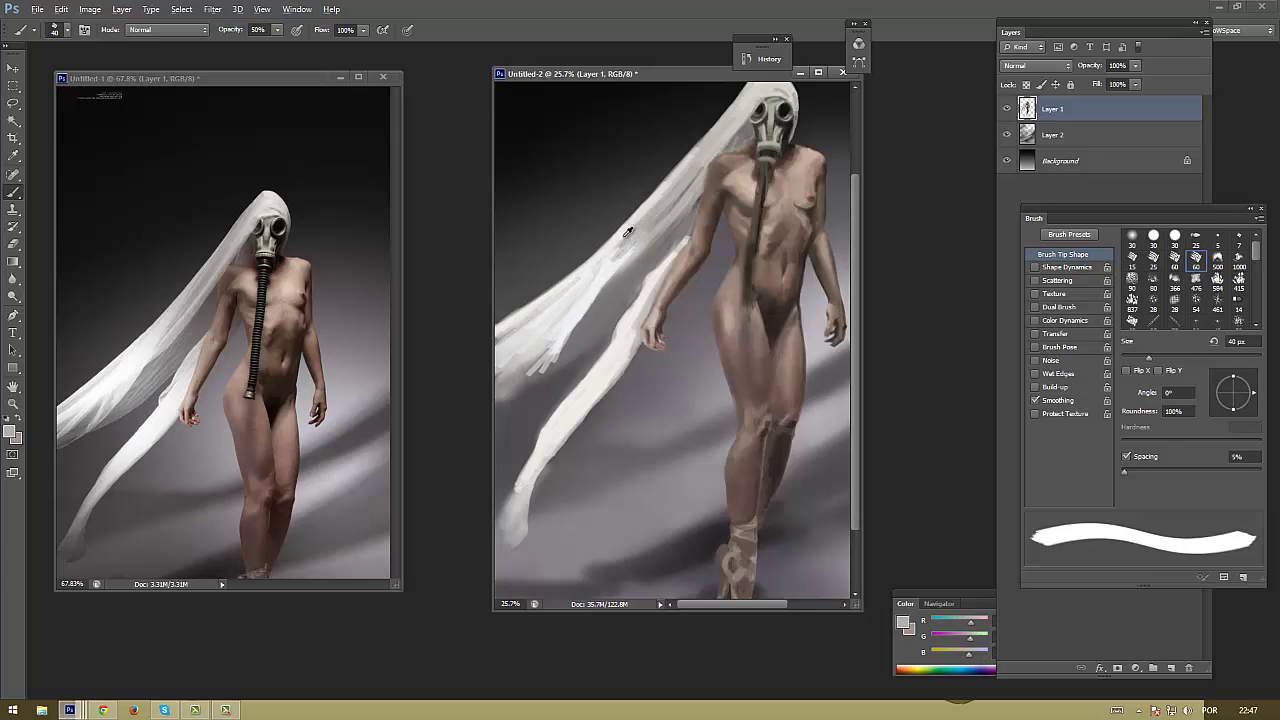
alt+click(628, 232)
alt+click(595, 300)
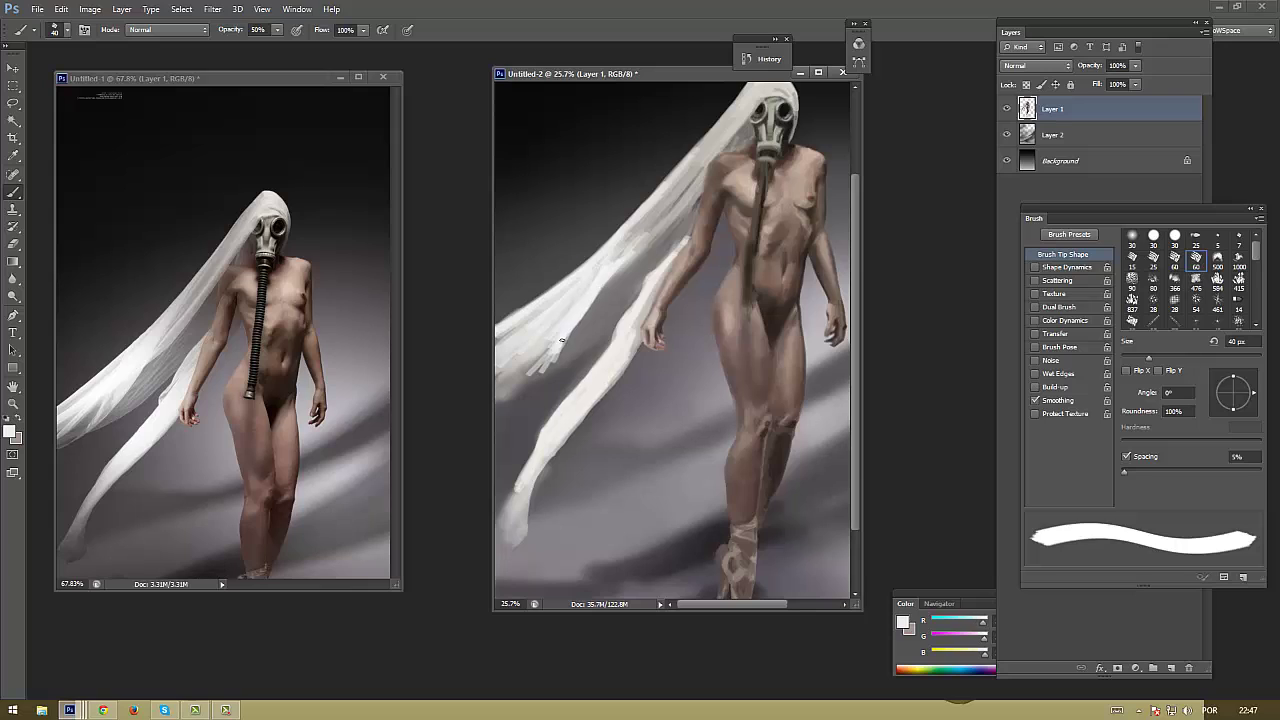
mouse_move(509, 381)
mouse_down()
mouse_move(548, 345)
mouse_move(512, 385)
mouse_move(552, 350)
mouse_move(526, 389)
mouse_move(553, 337)
mouse_move(527, 372)
mouse_move(635, 290)
mouse_up()
Dab alternating light and grey tones along the veil's left edge
alt+click(543, 372)
alt+click(583, 320)
alt+click(530, 395)
alt+click(515, 383)
alt+click(540, 358)
alt+click(553, 335)
alt+click(520, 380)
alt+click(531, 337)
alt+click(657, 295)
At 100 px, paint broad light strokes and grey shading into the veil folds
mouse_move(566, 358)
mouse_down()
mouse_move(636, 284)
mouse_move(618, 285)
mouse_move(640, 260)
mouse_move(624, 274)
mouse_move(670, 238)
mouse_up()
drag(605, 305, 670, 230)
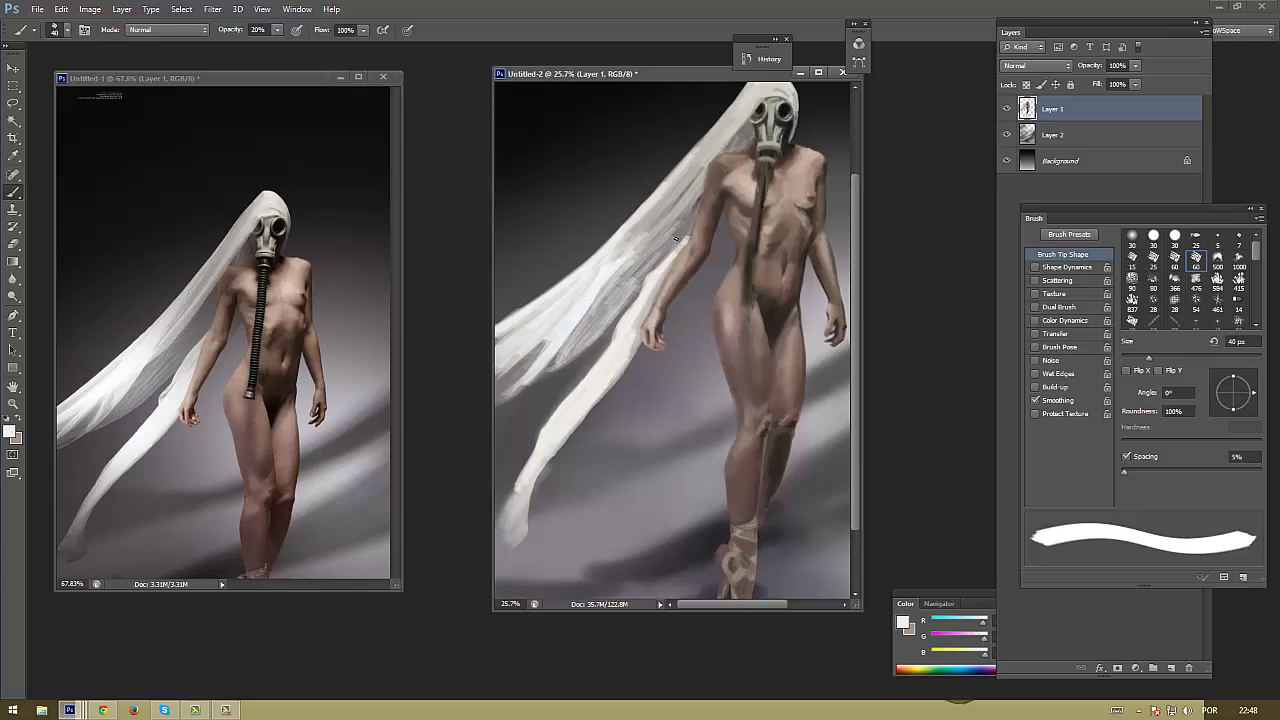
key(bracketright)
key(bracketright)
key(bracketright)
mouse_move(580, 340)
mouse_down()
mouse_move(665, 242)
mouse_move(612, 294)
mouse_up()
alt+click(681, 222)
drag(680, 225, 602, 305)
drag(662, 245, 598, 322)
drag(645, 270, 590, 334)
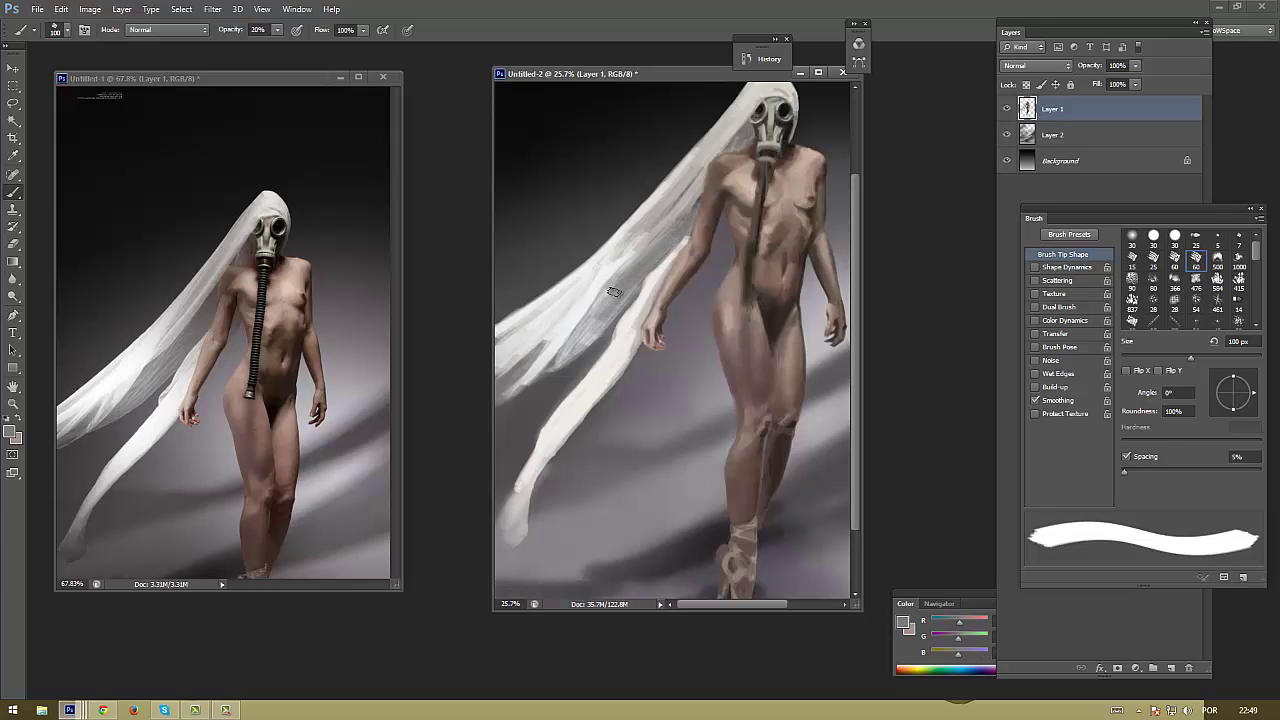
mouse_move(614, 291)
mouse_down()
mouse_move(586, 329)
mouse_move(620, 290)
mouse_up()
Repaint the veil near the head with a near-white, then return the brush to 40 px
alt+click(586, 329)
alt+click(586, 334)
alt+click(560, 338)
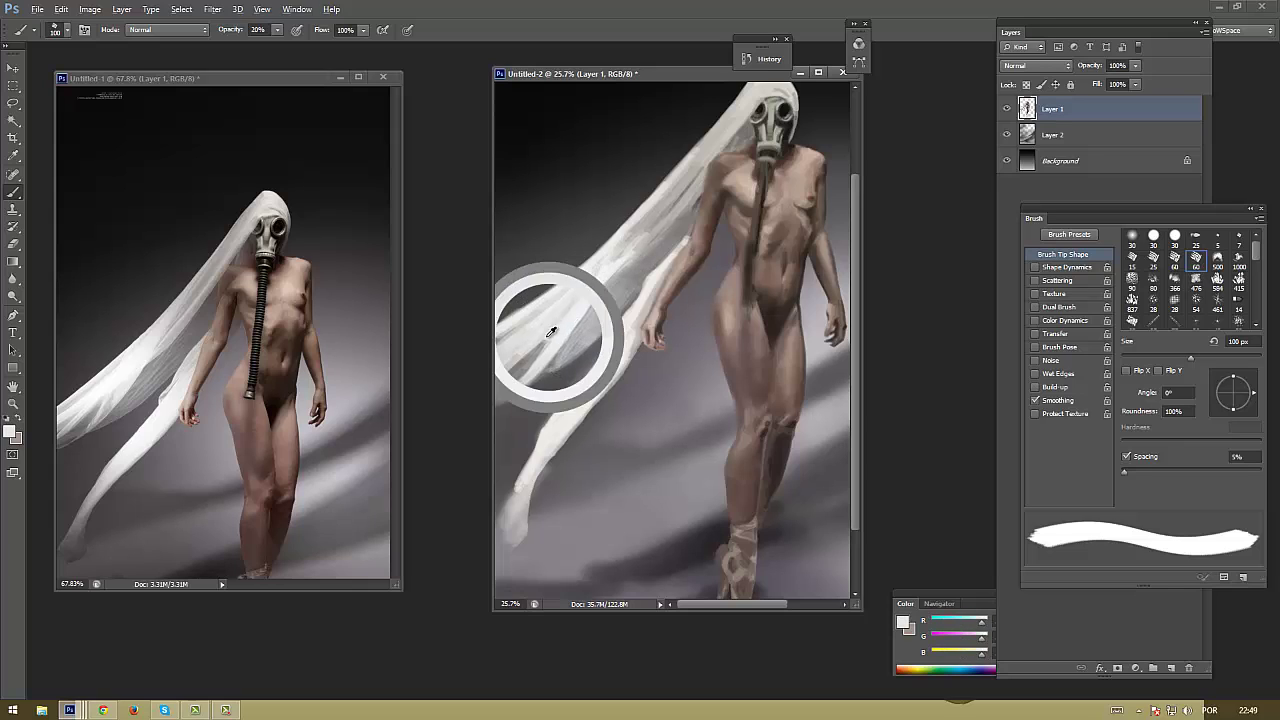
mouse_move(628, 255)
mouse_down()
mouse_move(690, 188)
mouse_move(730, 115)
mouse_up()
alt+click(662, 212)
key(bracketleft)
key(bracketleft)
key(bracketleft)
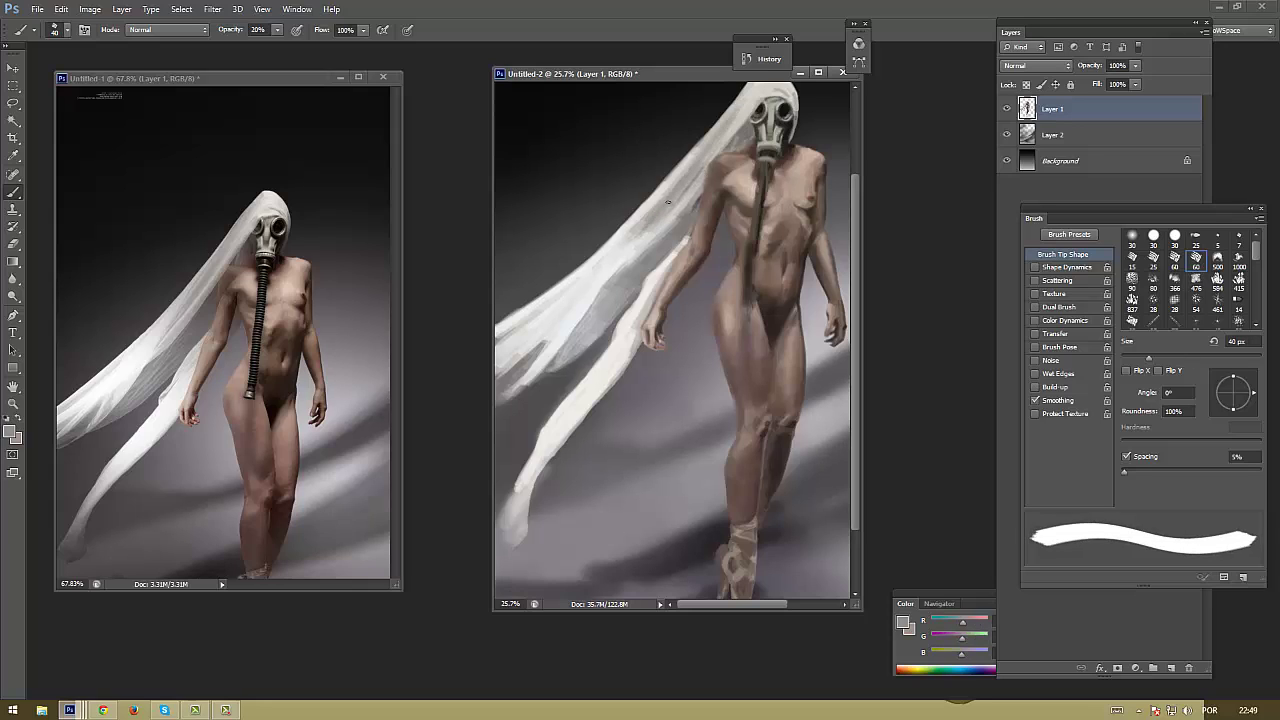
Sample light and grey tones from near the neck and beside the arm
alt+click(674, 205)
alt+click(716, 157)
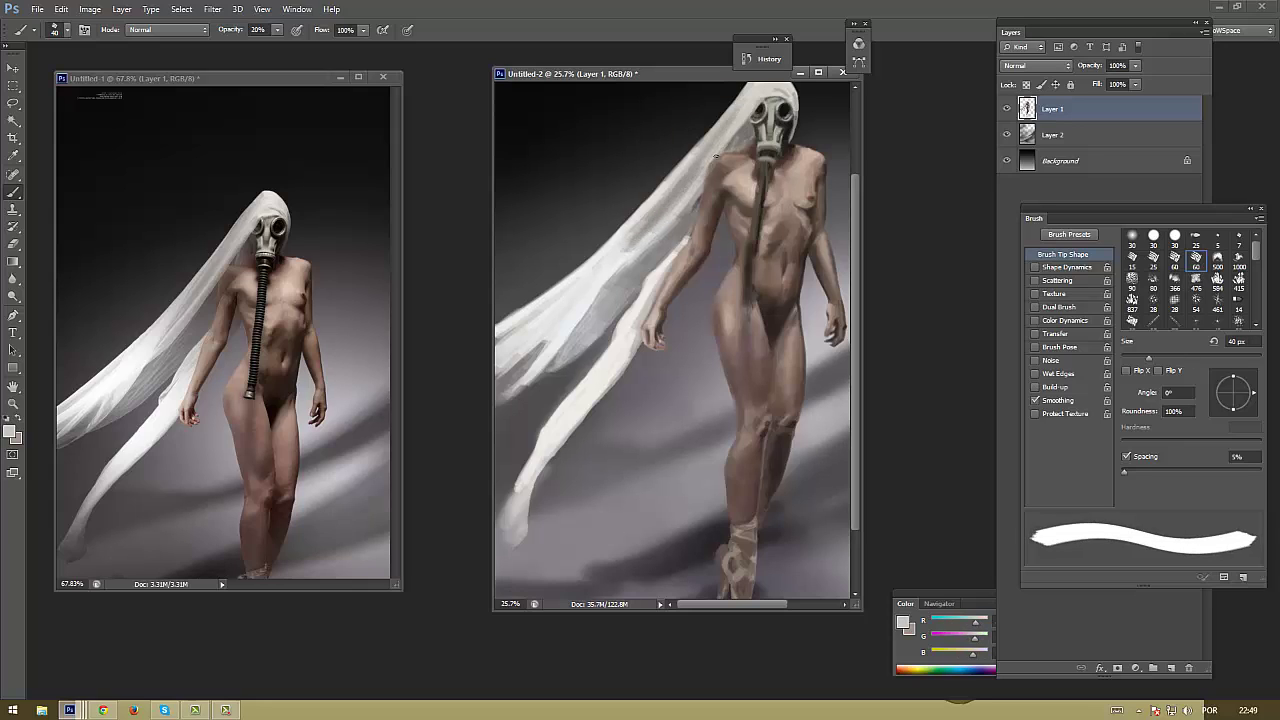
alt+click(676, 204)
alt+click(592, 319)
alt+click(786, 90)
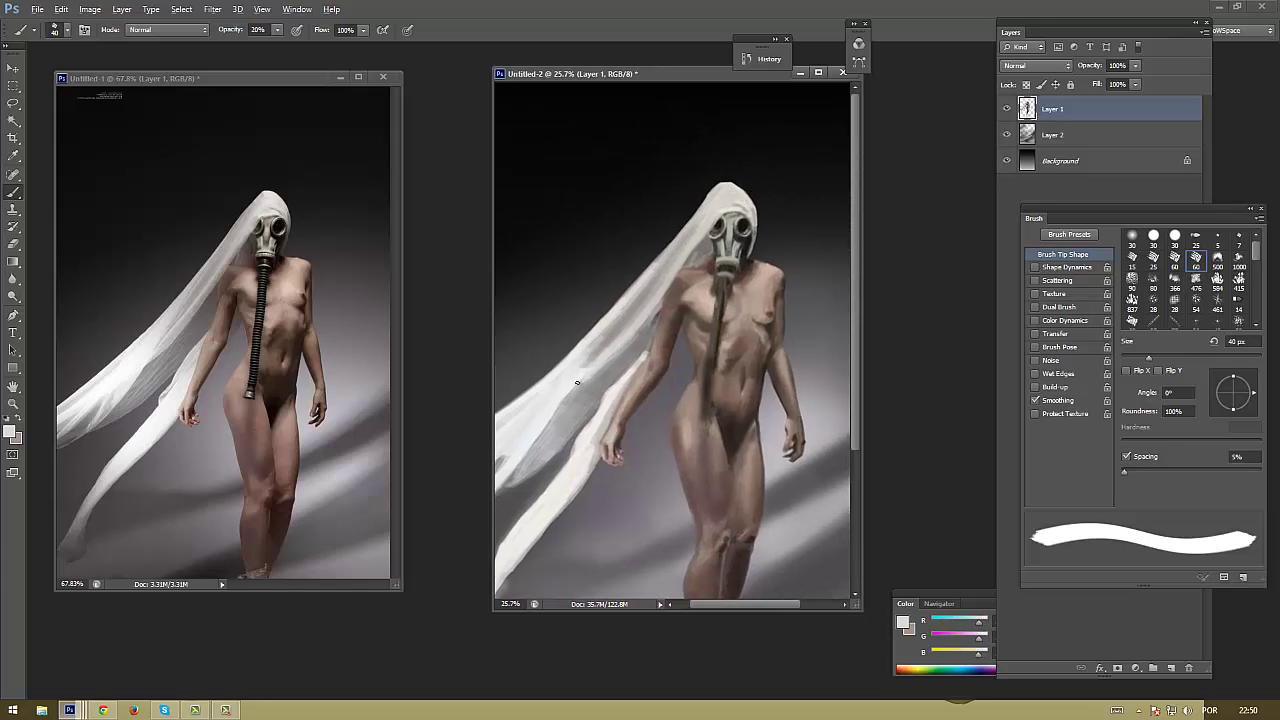
alt+click(577, 382)
alt+click(646, 349)
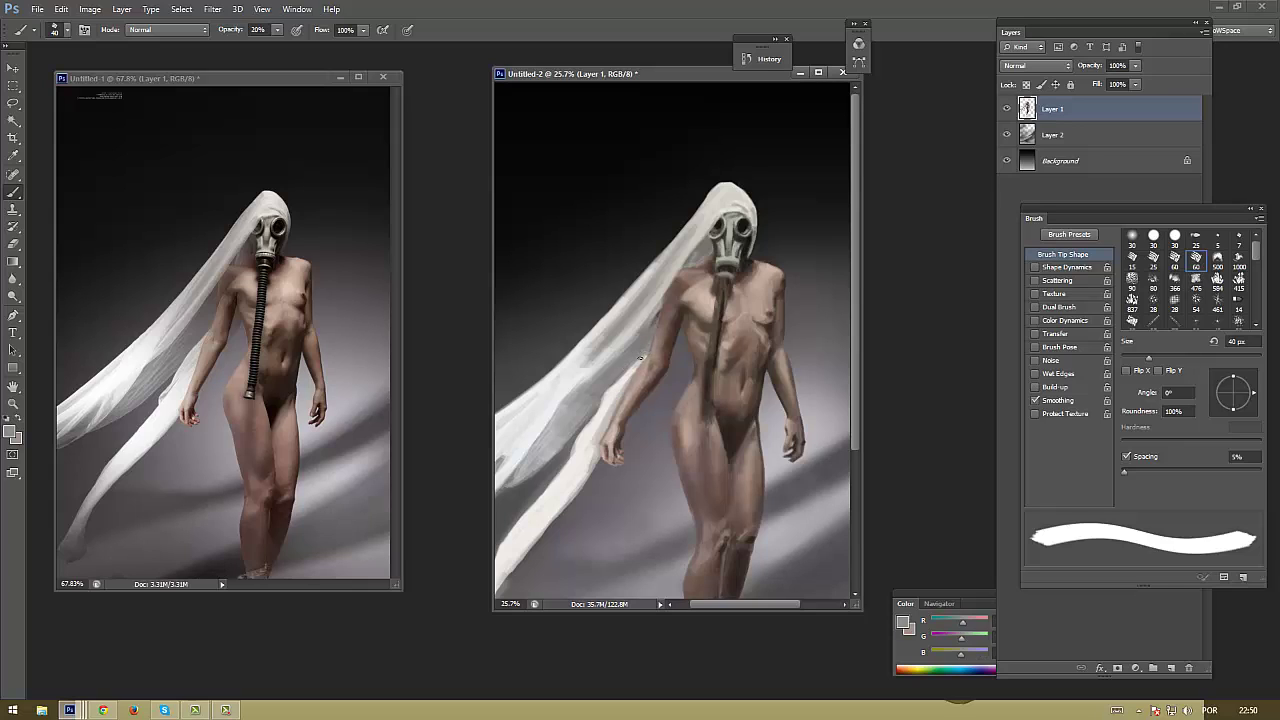
alt+click(640, 358)
alt+click(622, 380)
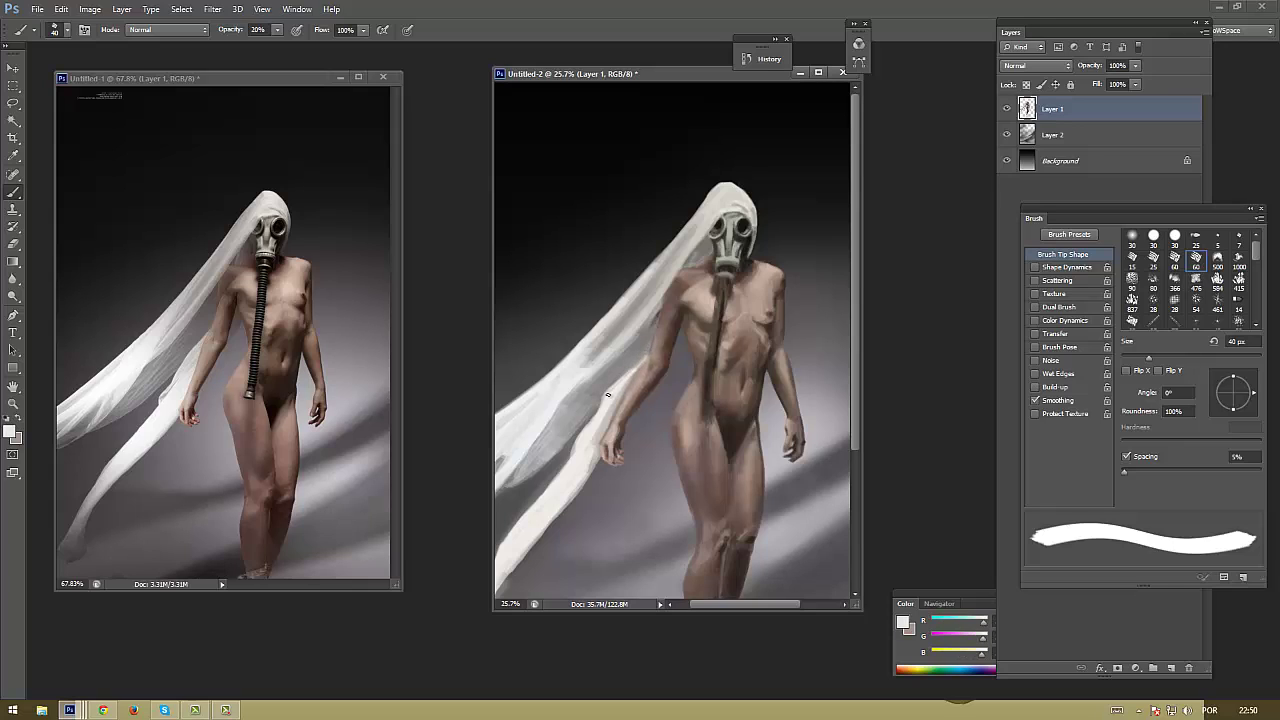
alt+click(576, 436)
alt+click(585, 437)
Zoom out and set up a very large 500 px soft round brush
scroll(601, 414, down, 3)
scroll(274, 349, down, 3)
scroll(594, 432, down, 2)
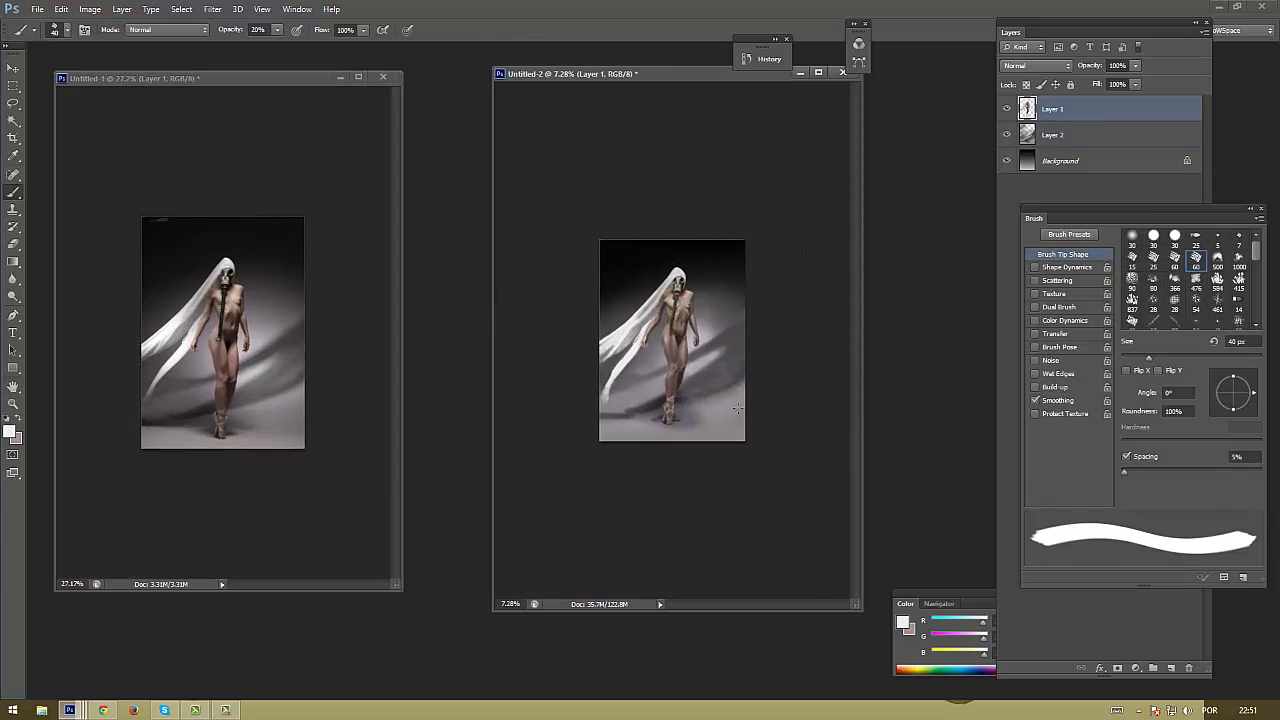
key(alt+[)
alt+click(725, 380)
drag(1148, 357, 1255, 370)
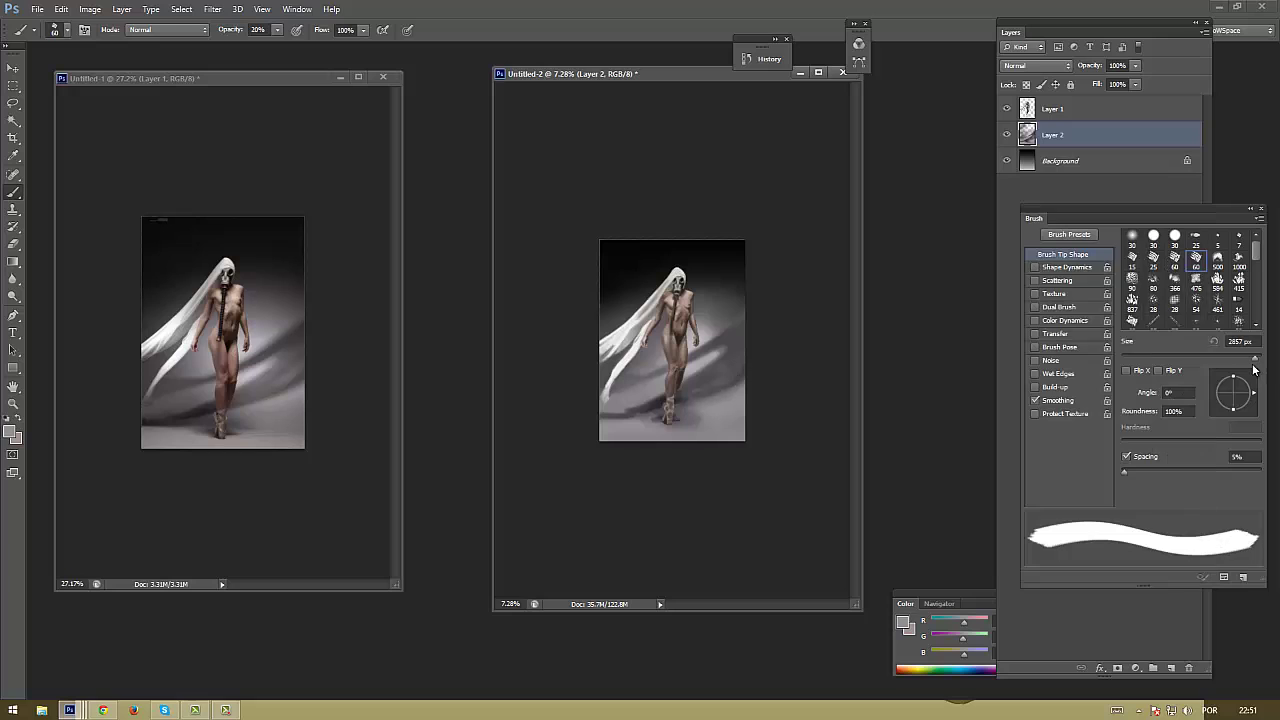
key(shift+.)
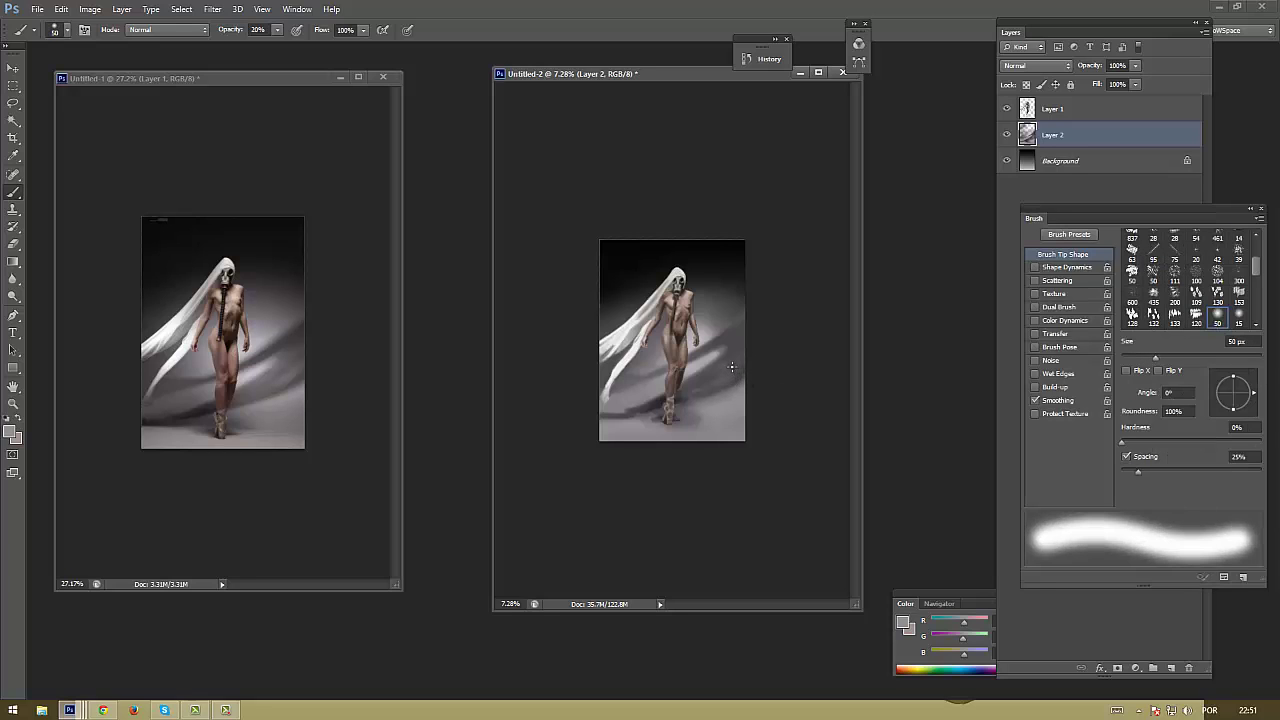
key(alt+])
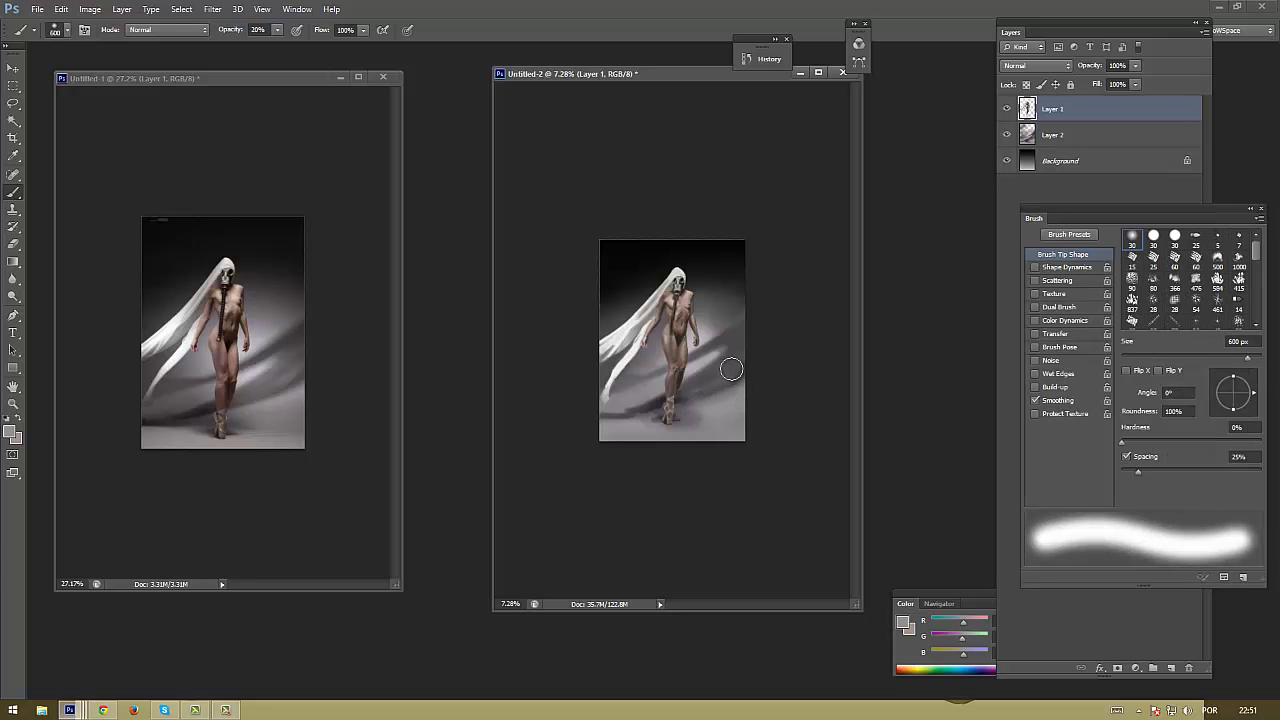
Select Layer 2, sample background greys and size the brush to 400 px
alt+click(748, 354)
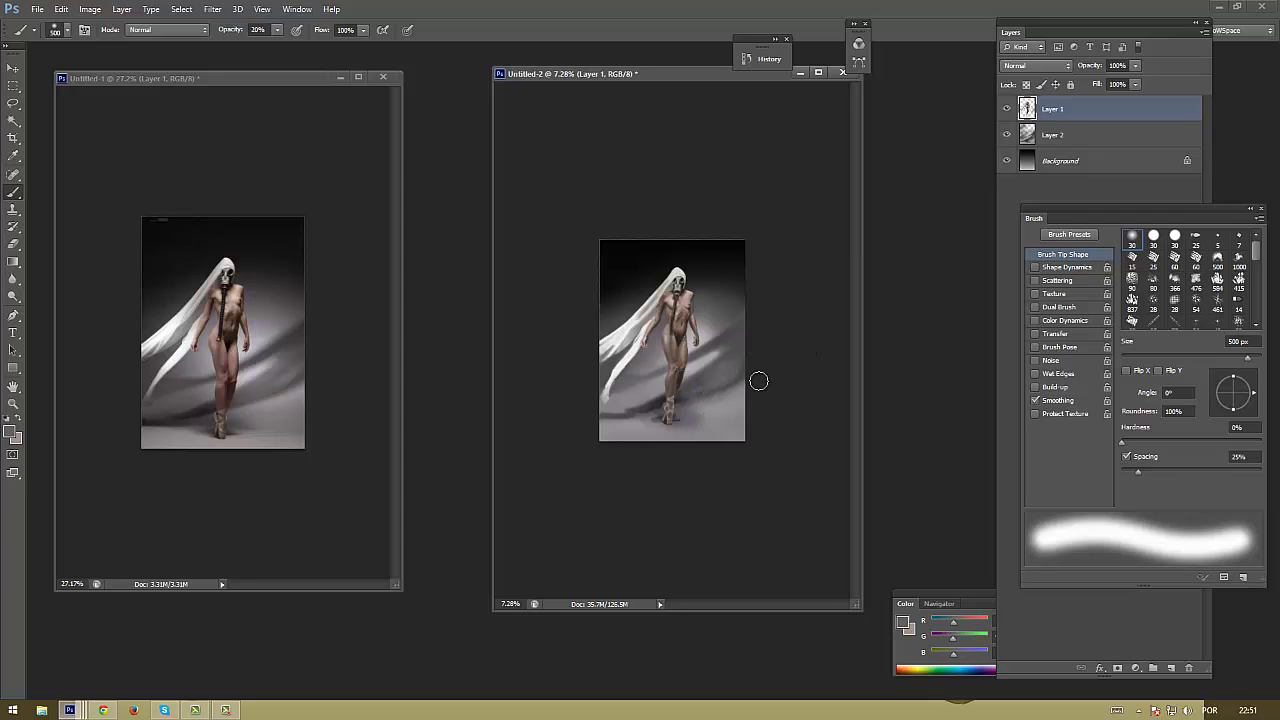
alt+click(758, 380)
key(bracketleft)
key(bracketleft)
key(bracketleft)
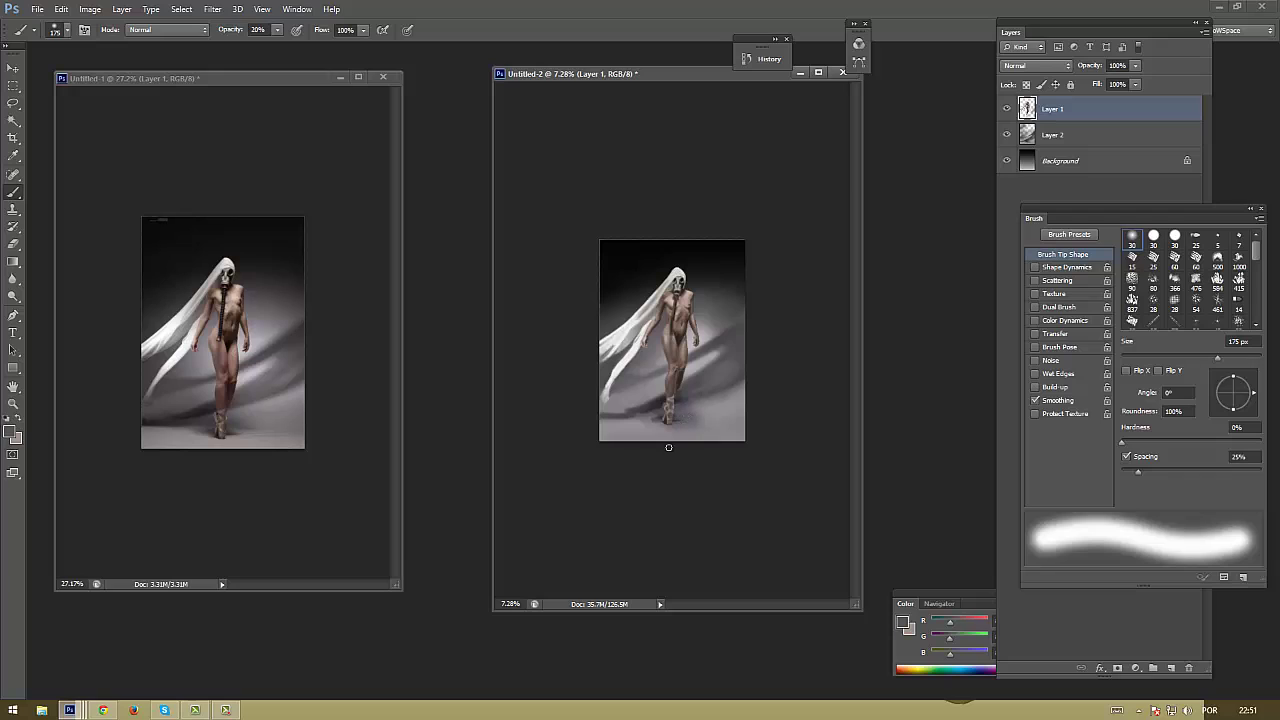
alt+click(659, 399)
key(bracketleft)
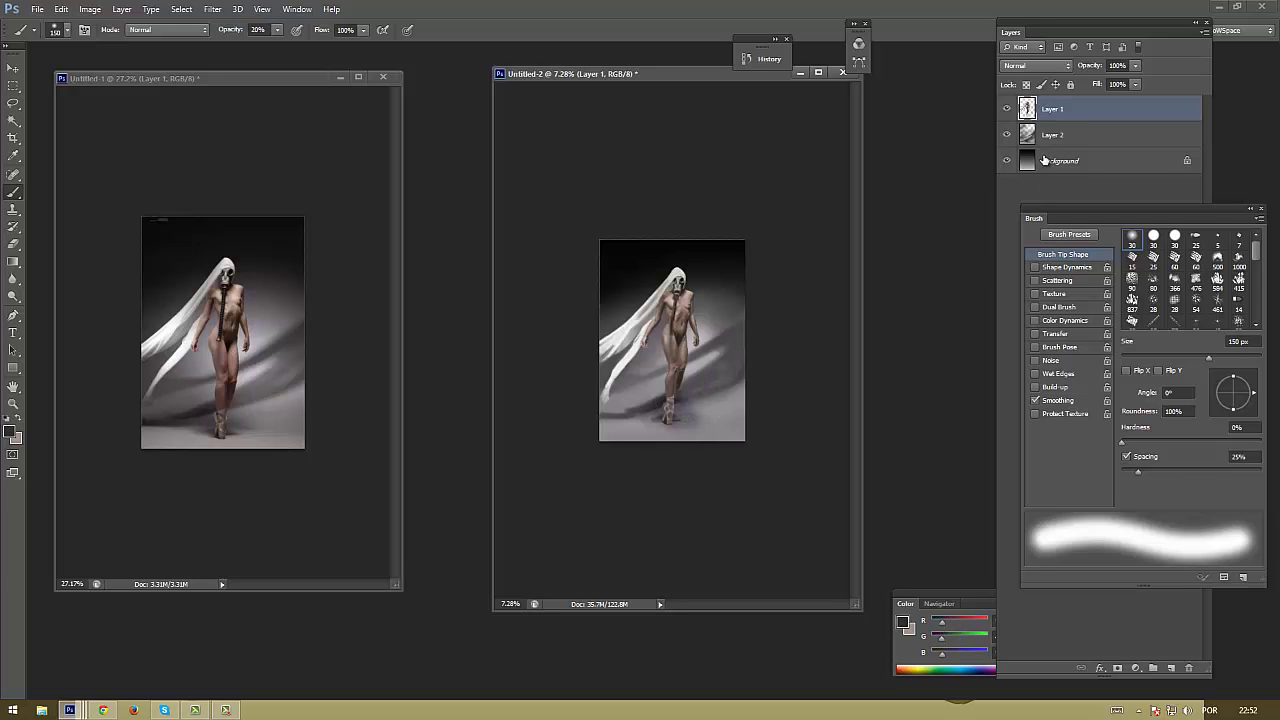
click(1070, 142)
alt+click(735, 404)
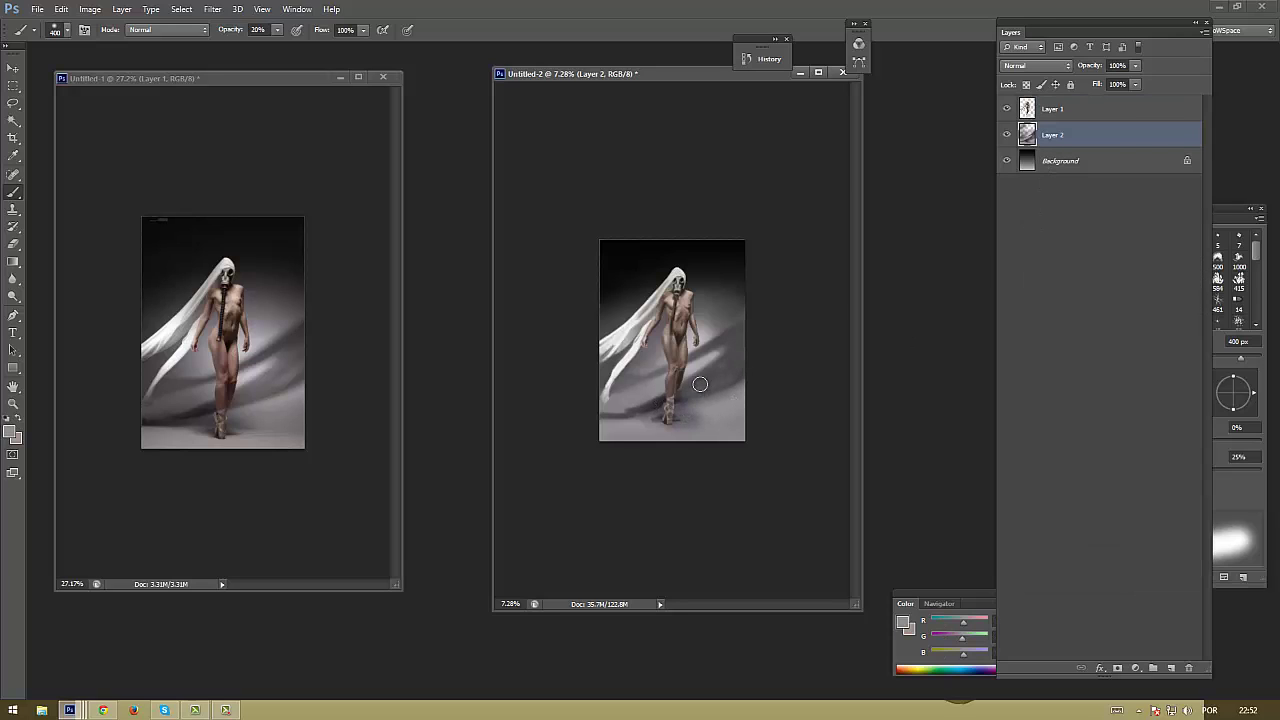
key(bracketright)
key(bracketright)
Re-sample several background greys and enlarge the brush to 500 px
alt+click(733, 339)
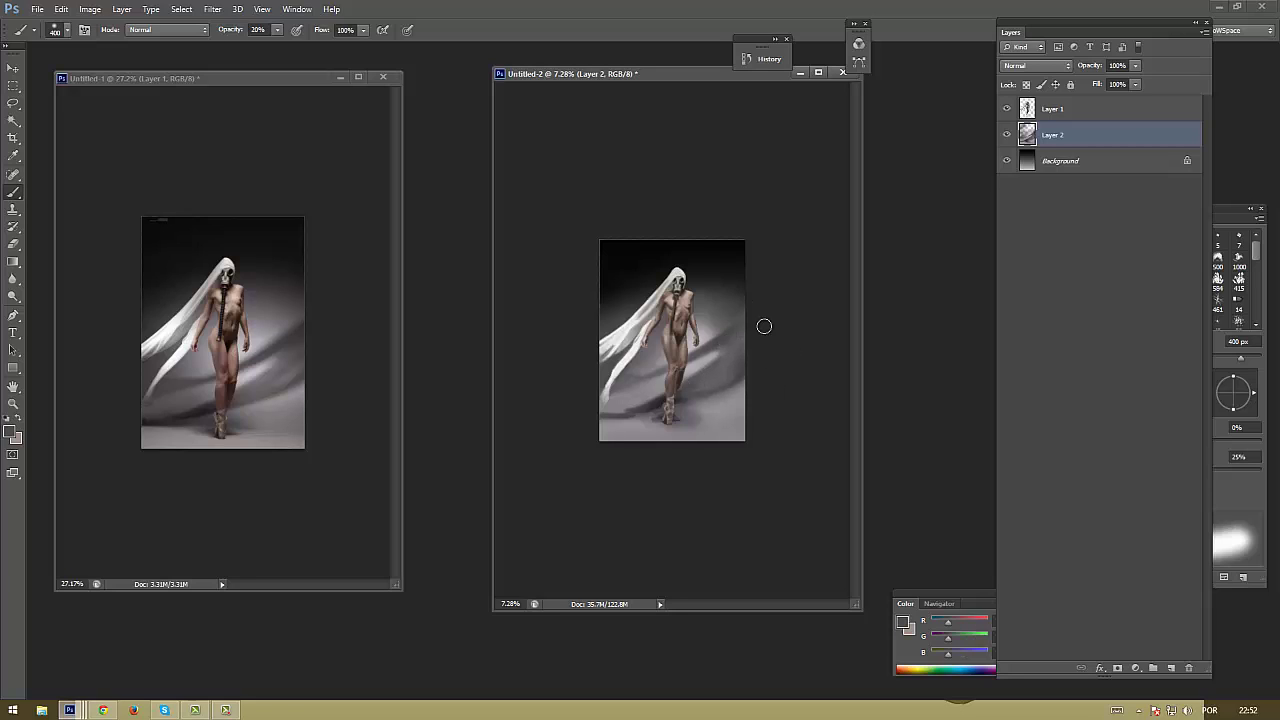
alt+click(735, 336)
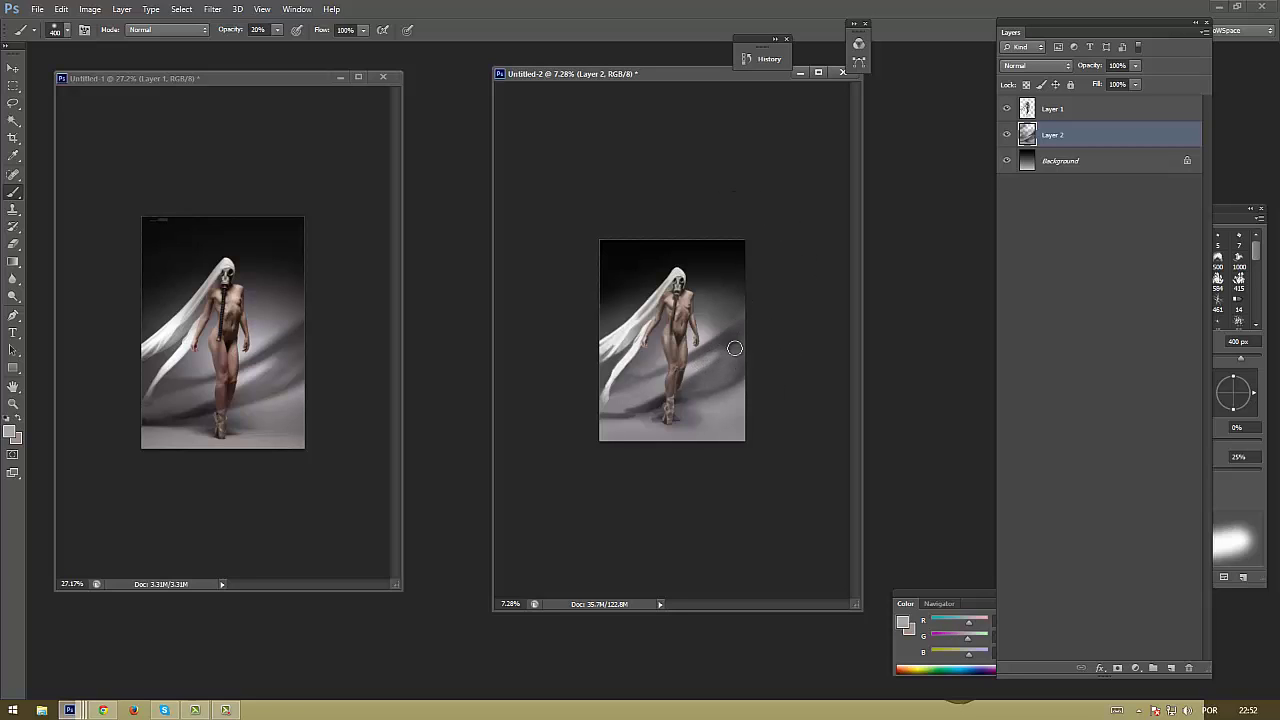
alt+click(726, 362)
alt+click(681, 393)
alt+click(722, 375)
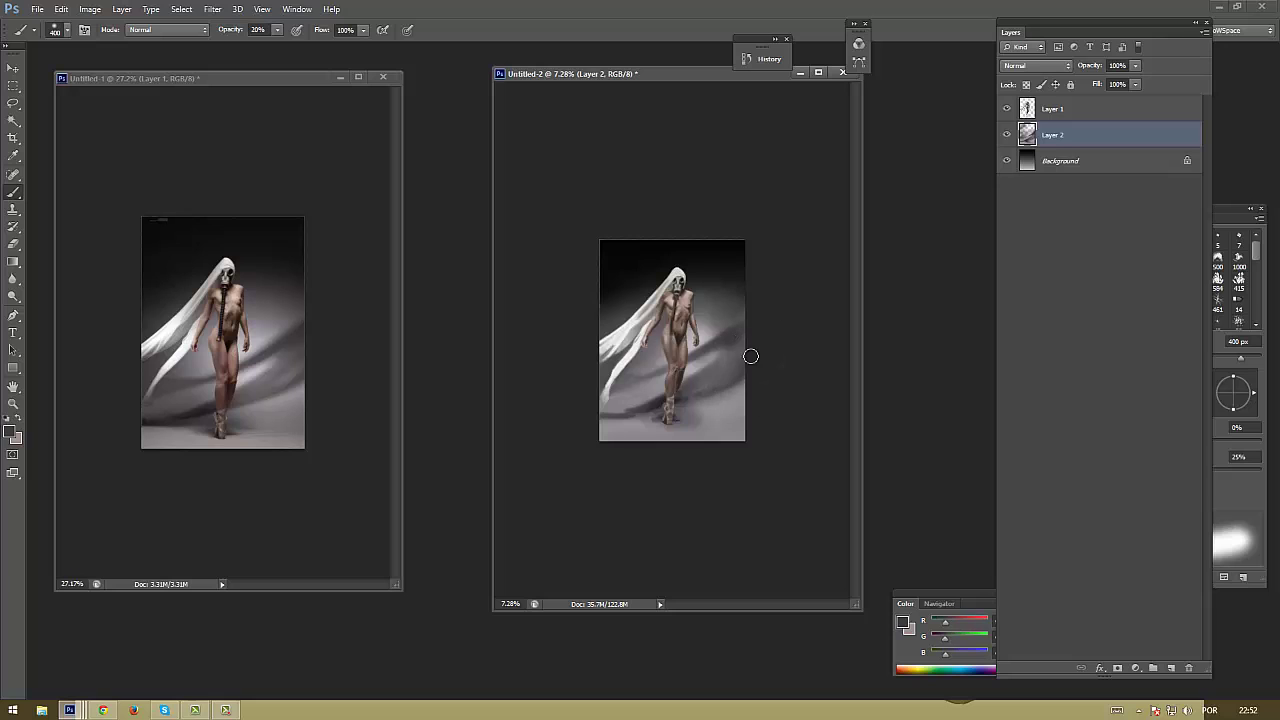
alt+click(767, 338)
alt+click(725, 405)
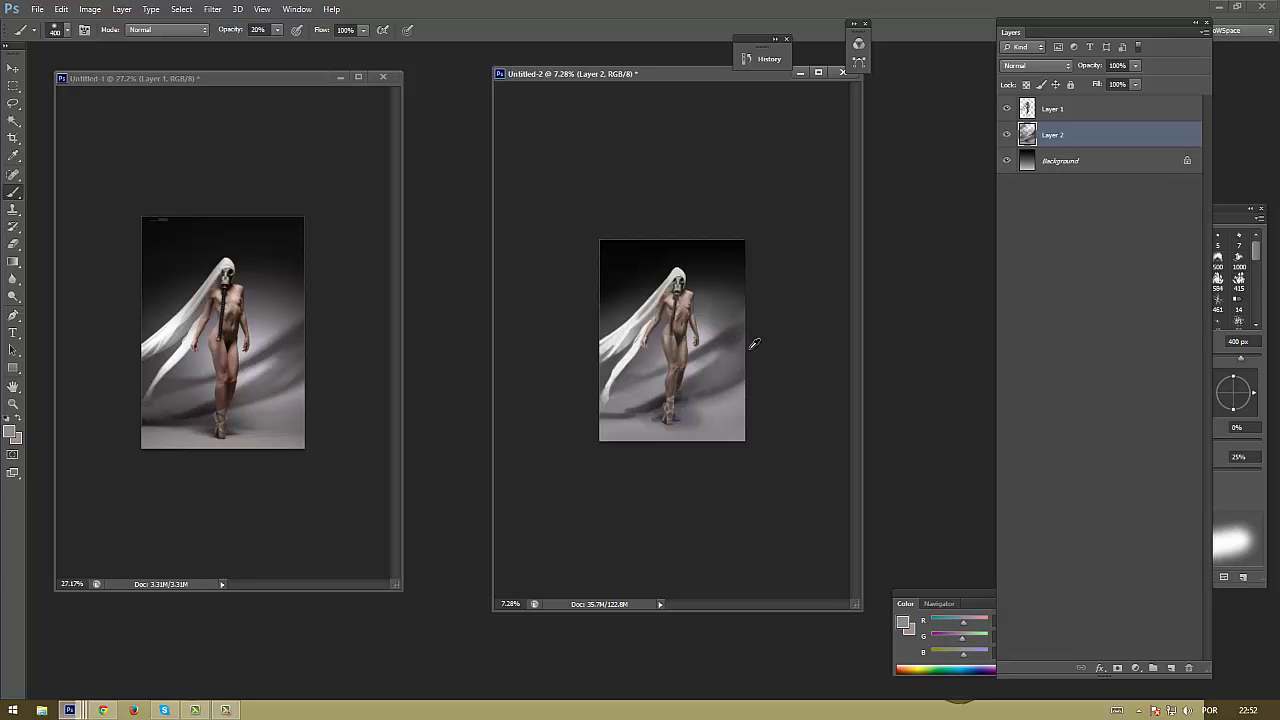
alt+click(730, 366)
key(bracketright)
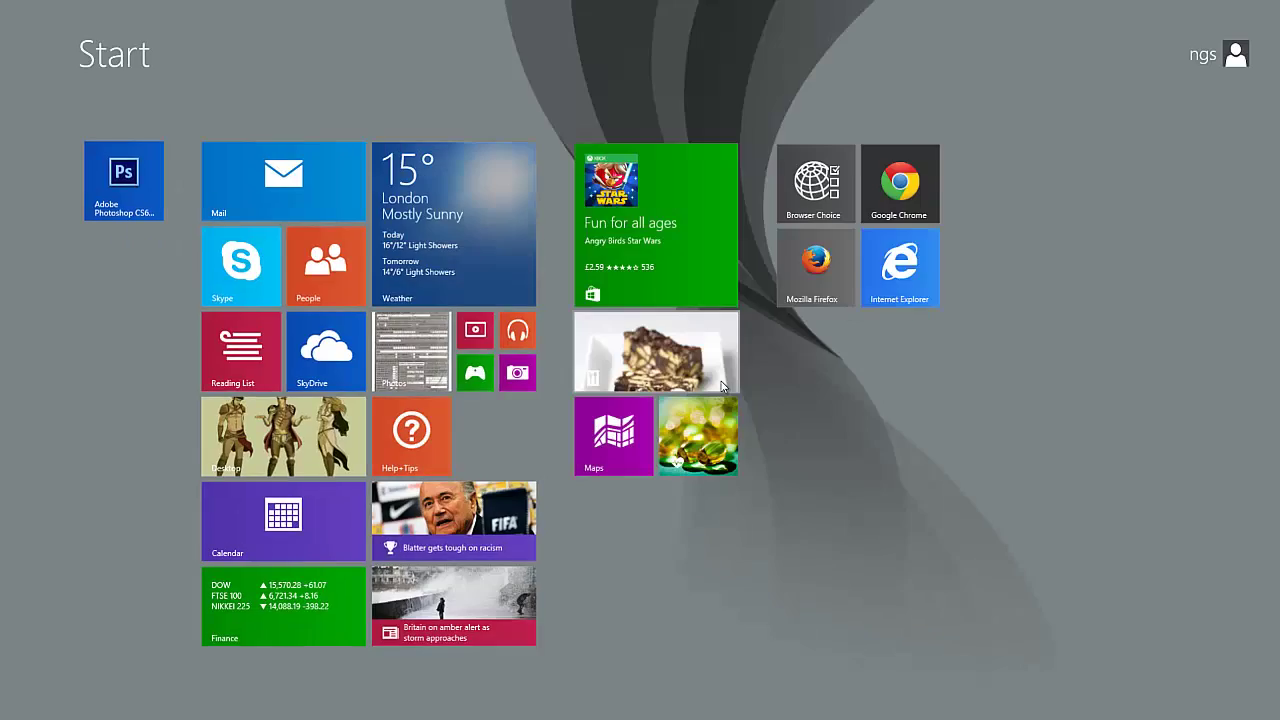
Sample further greys from the background and colours from the figure
alt+click(716, 370)
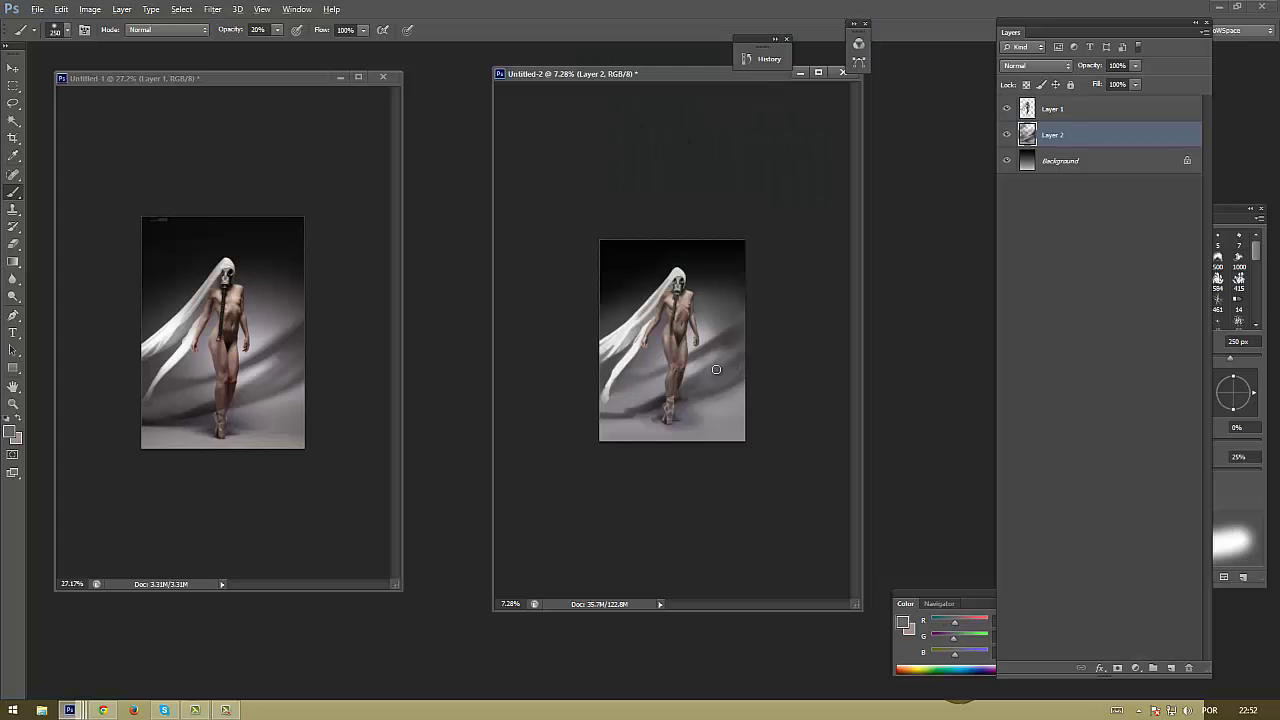
alt+click(725, 348)
alt+click(716, 352)
alt+click(635, 386)
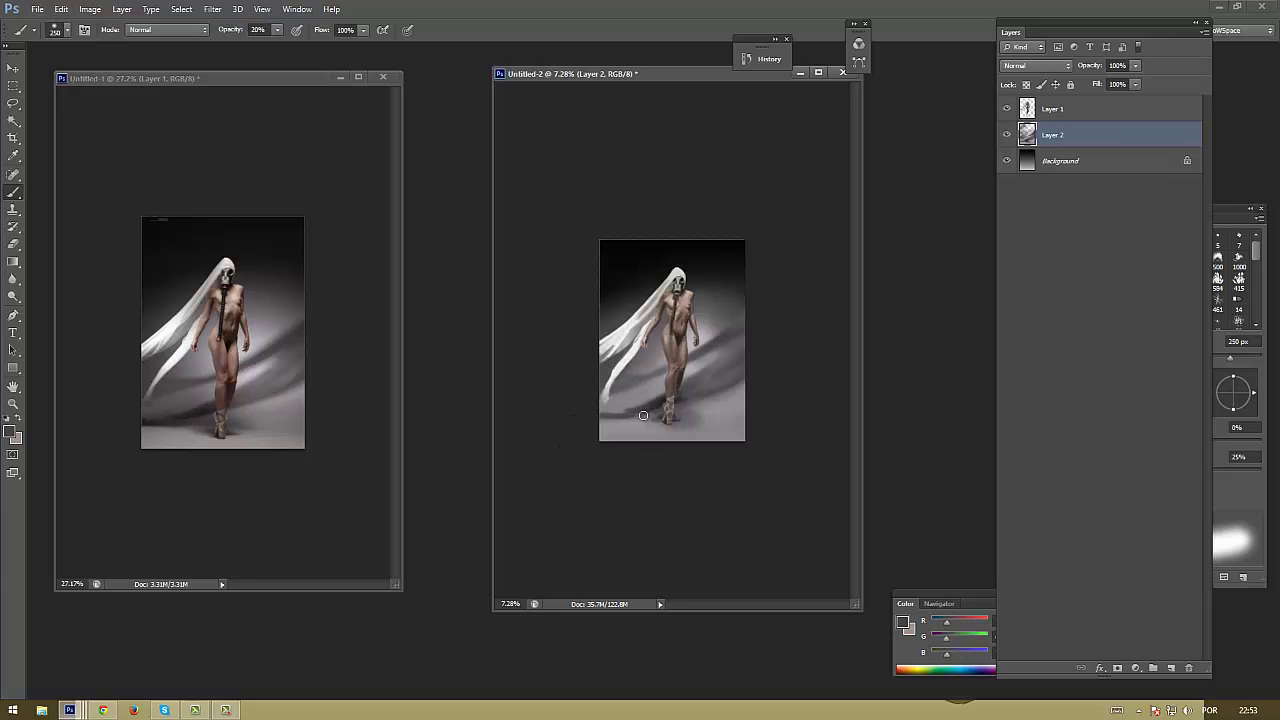
alt+click(620, 412)
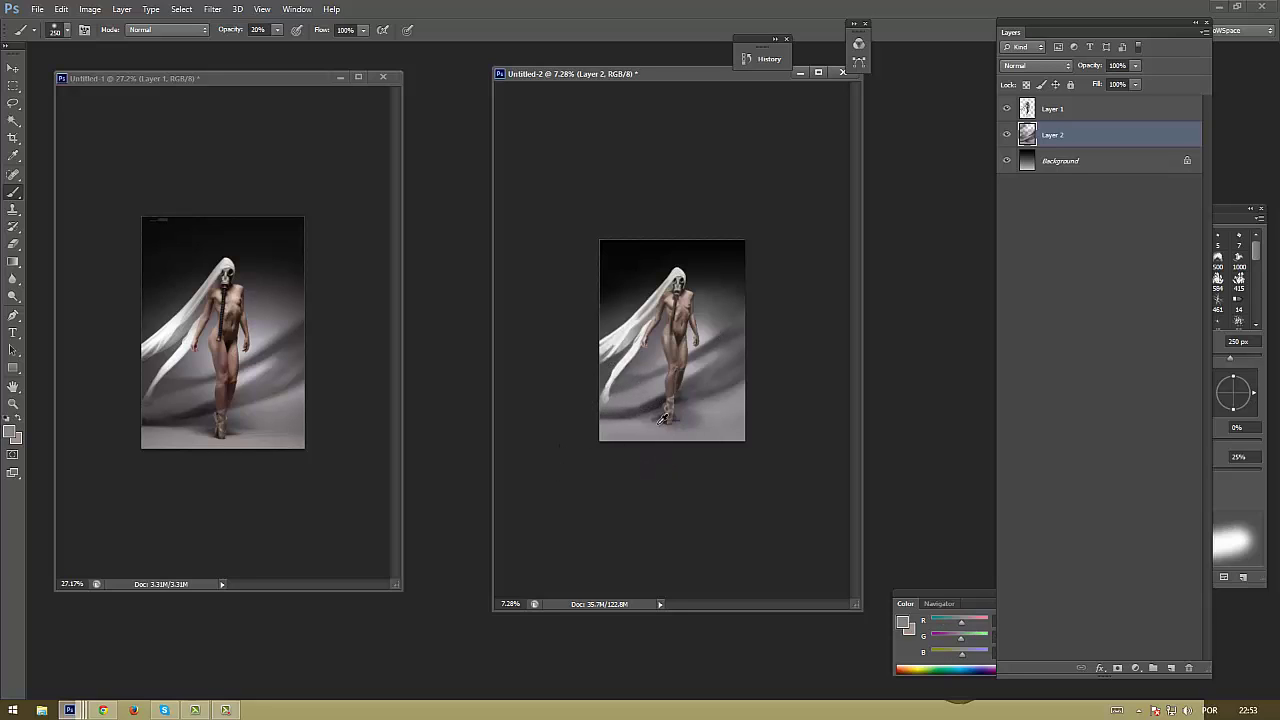
alt+click(645, 414)
alt+click(600, 416)
key(alt)
alt+click(709, 362)
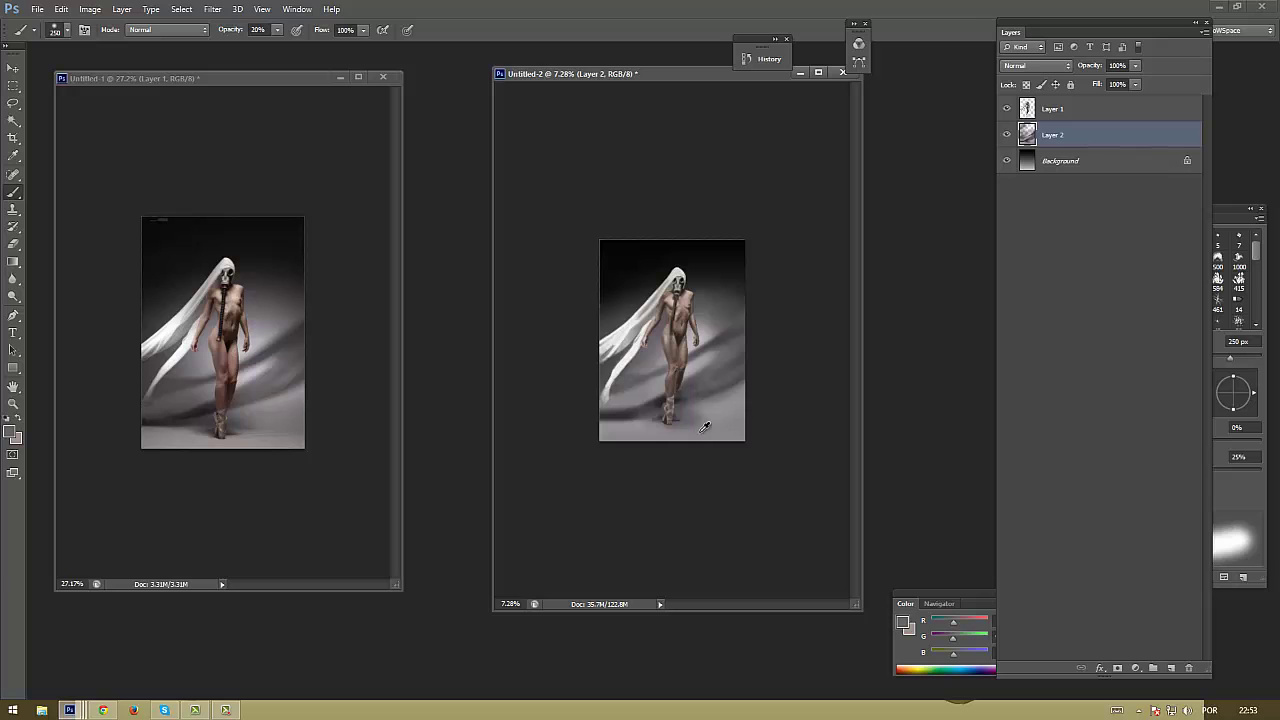
Set the foreground colour to a muted, lighter grey-green
click(11, 432)
mouse_move(554, 597)
mouse_down()
mouse_move(551, 637)
mouse_move(551, 617)
mouse_up()
drag(362, 578, 367, 556)
text(600)
key(Return)
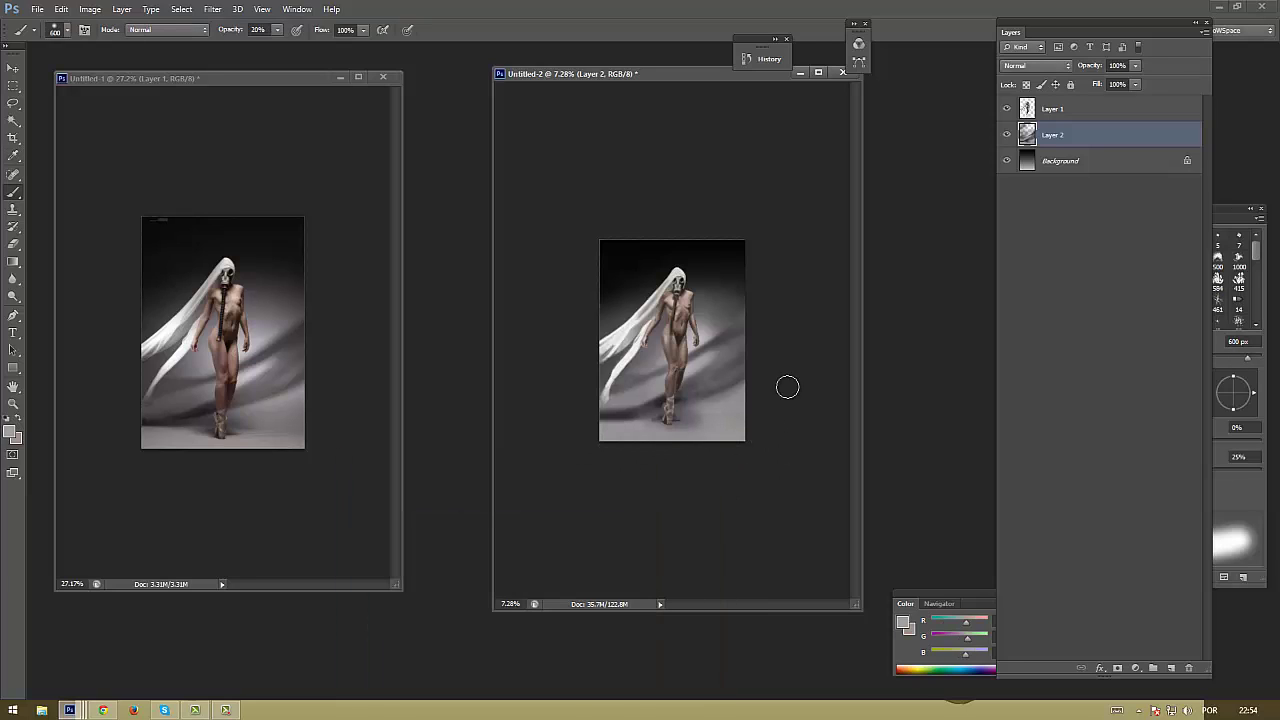
At 10% opacity, brush a soft dark-grey shadow across the floor, then shrink the brush to 250 px
alt+click(736, 422)
key(1)
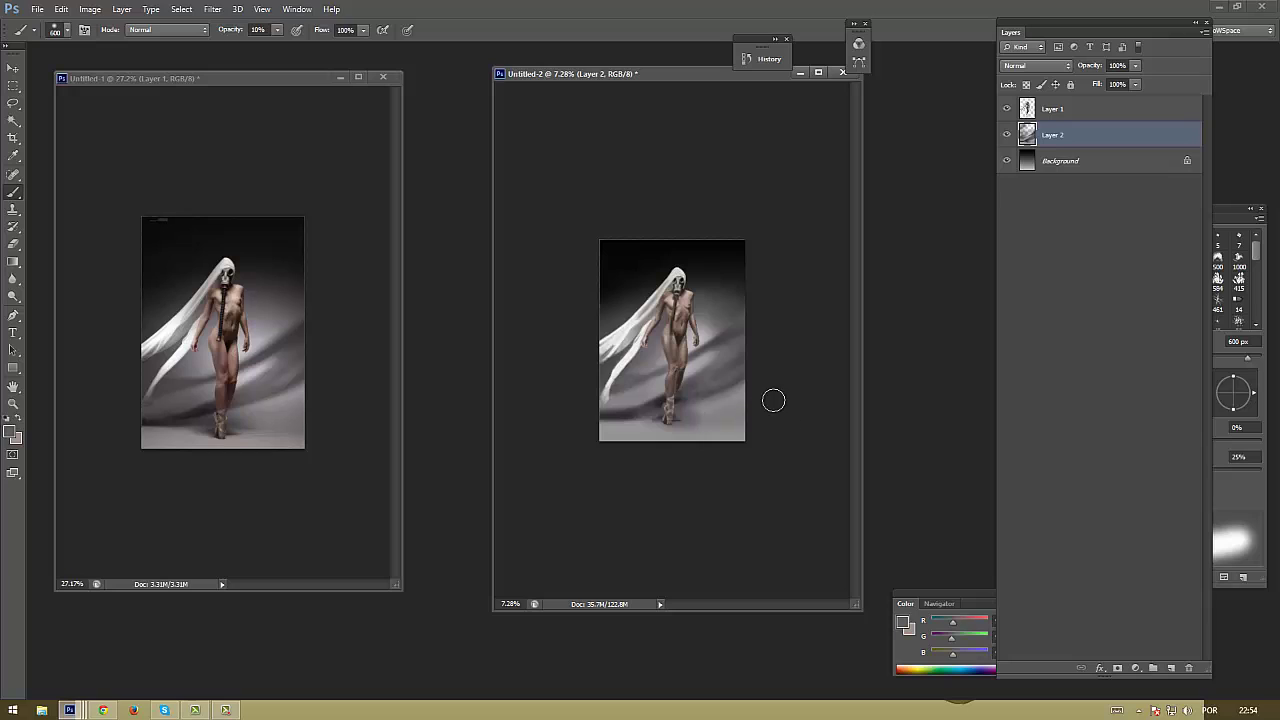
mouse_move(701, 432)
mouse_down()
mouse_move(600, 451)
mouse_move(691, 443)
mouse_move(637, 422)
mouse_up()
alt+click(622, 455)
key(bracketleft)
key(bracketleft)
key(bracketleft)
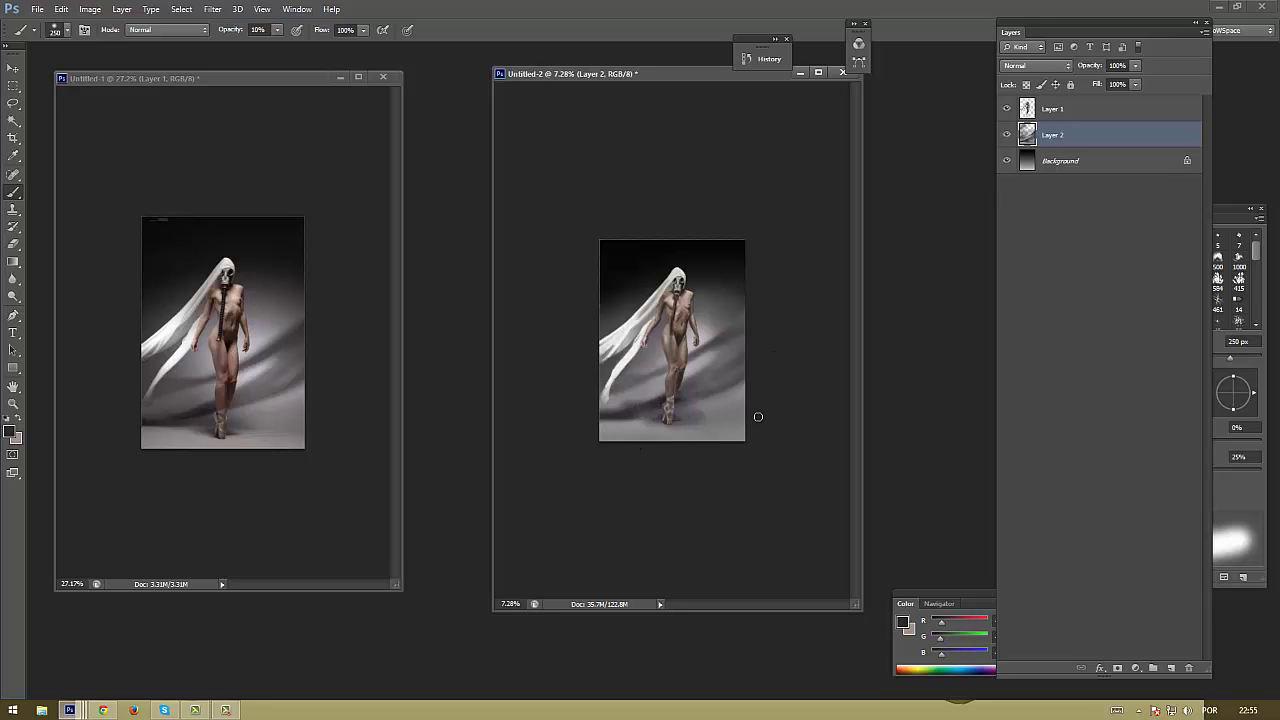
Zoom into the chest on Layer 1 and set a 15 px brush at 30% opacity
scroll(743, 394, up, 3)
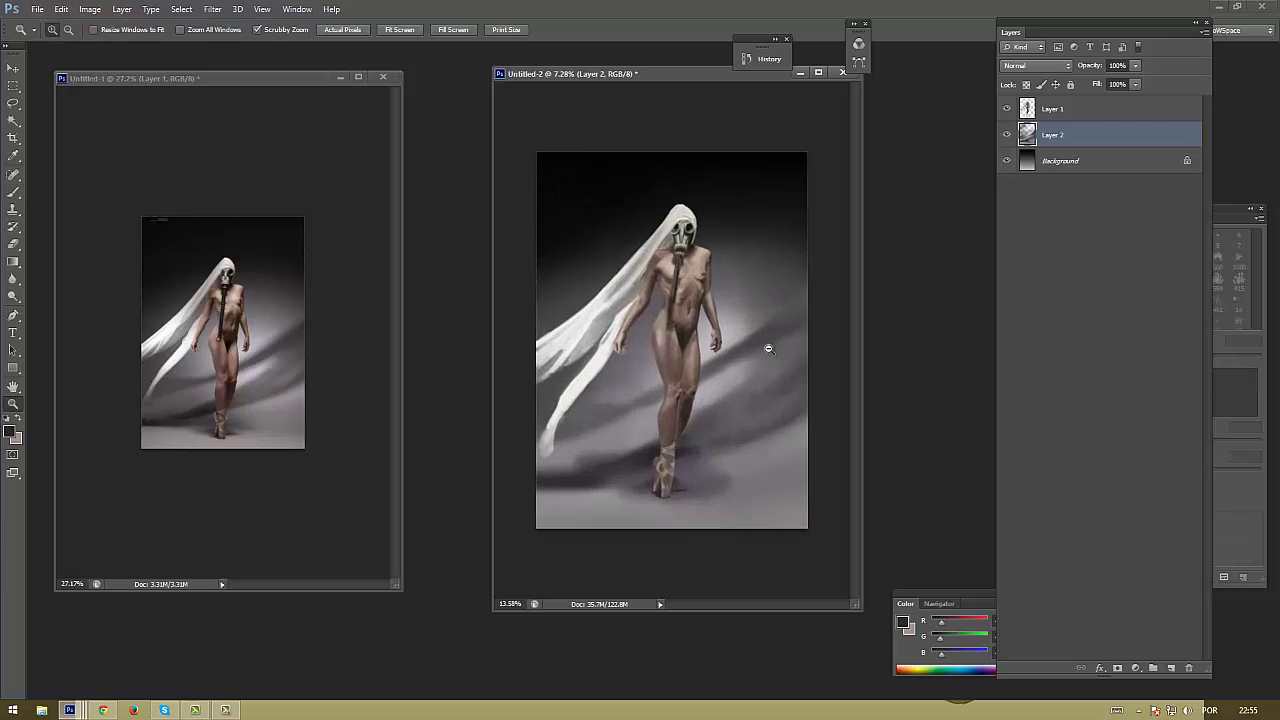
scroll(308, 339, up, 3)
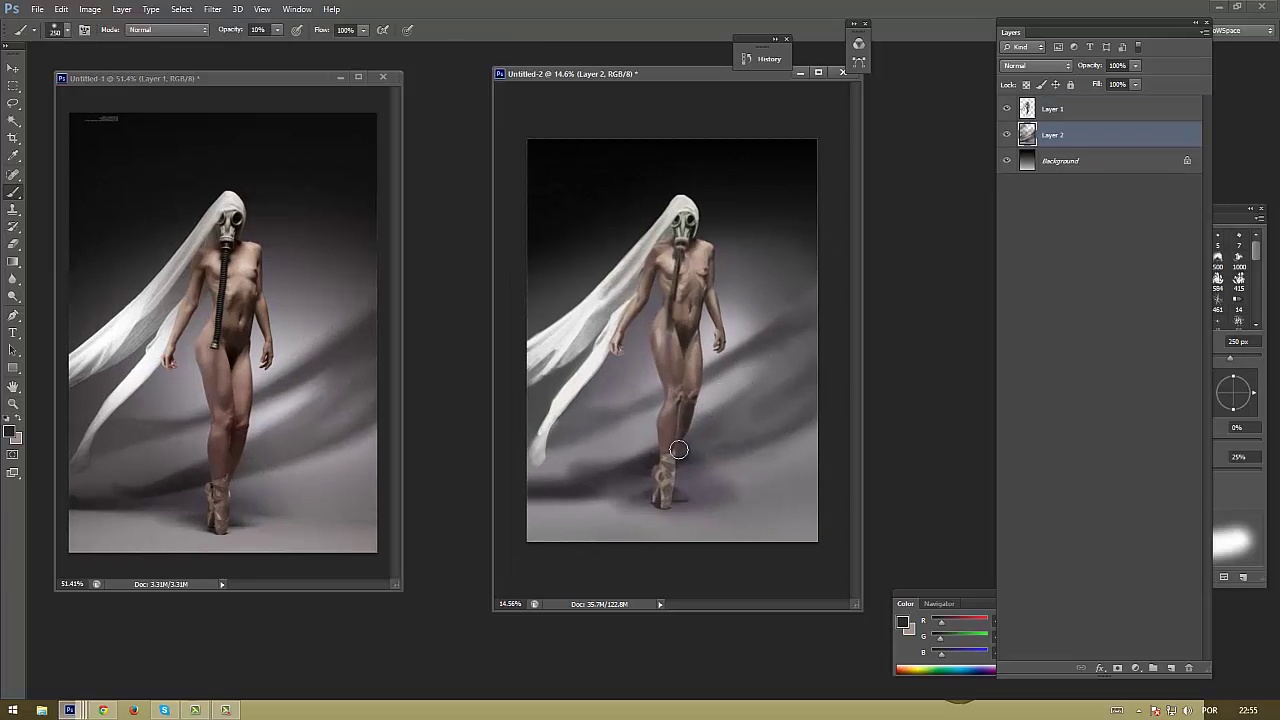
scroll(705, 262, up, 5)
scroll(696, 300, up, 3)
scroll(331, 443, up, 3)
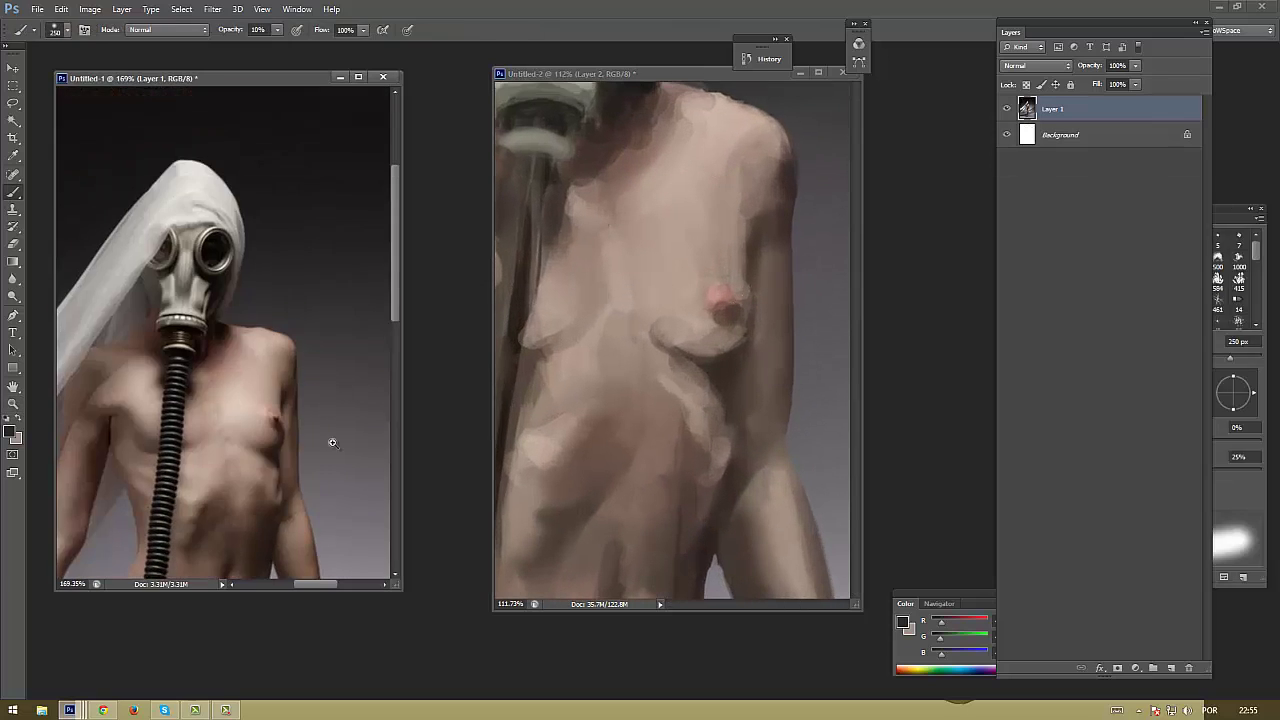
scroll(323, 349, up, 3)
scroll(773, 227, up, 2)
click(1076, 114)
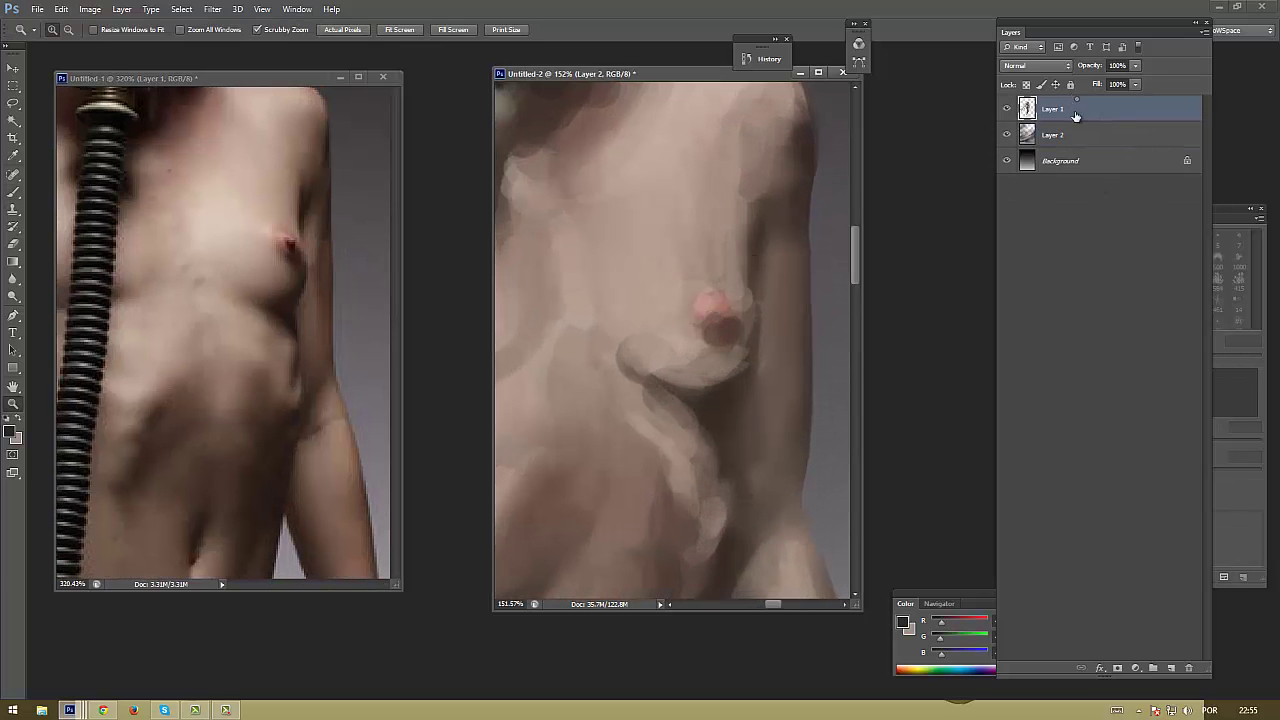
key(b)
key(F5)
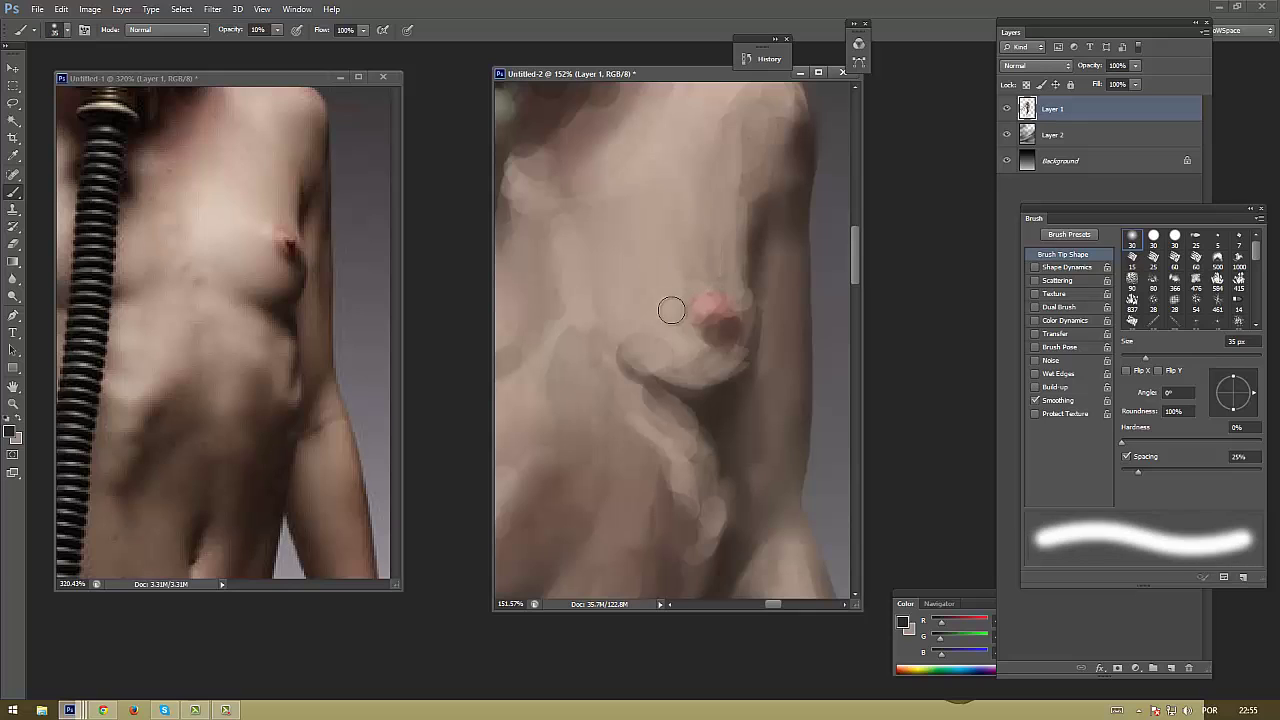
alt+click(690, 320)
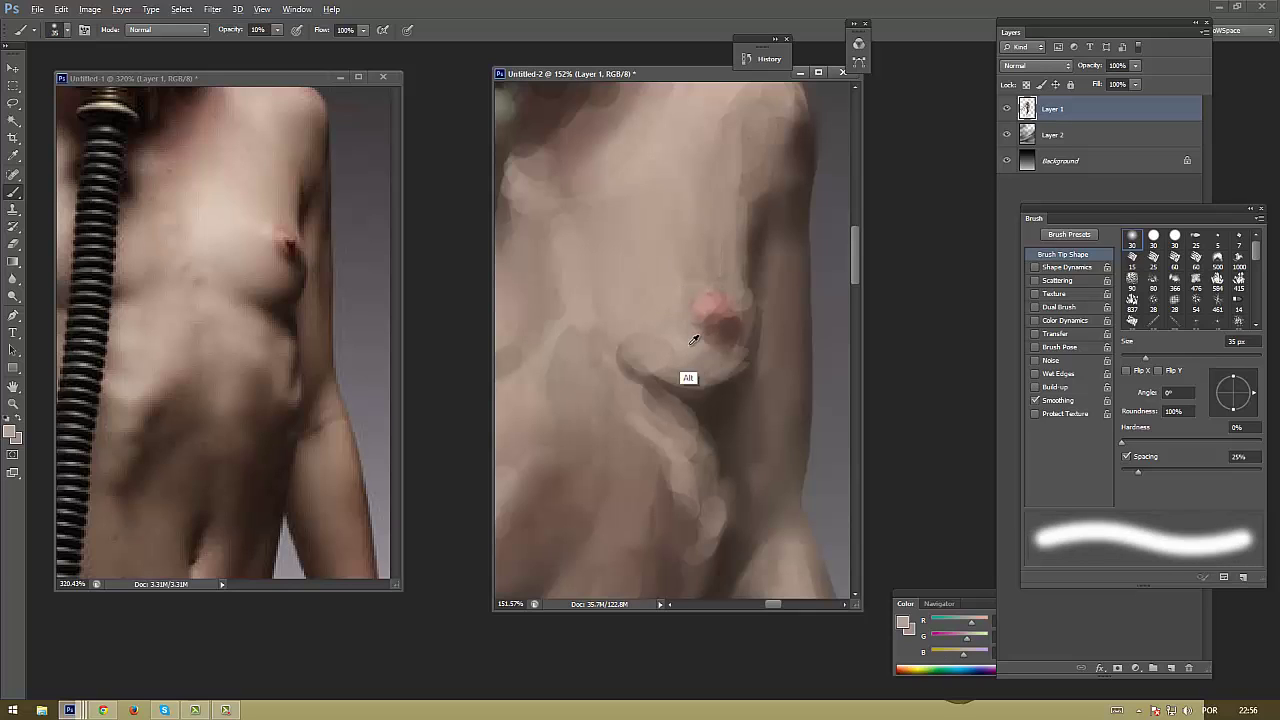
key(bracketleft)
key(bracketleft)
key(3)
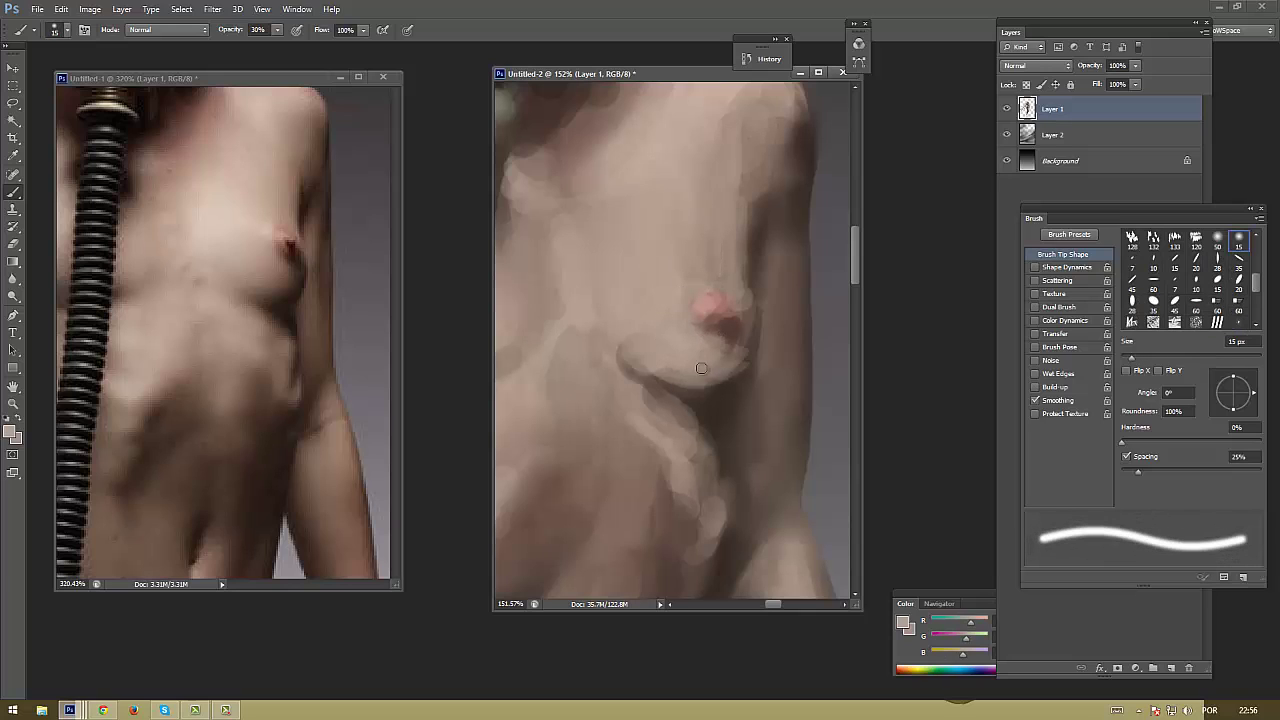
Sample skin tones around the breast and paint darker shading beneath it
alt+click(726, 368)
alt+click(715, 340)
alt+click(714, 347)
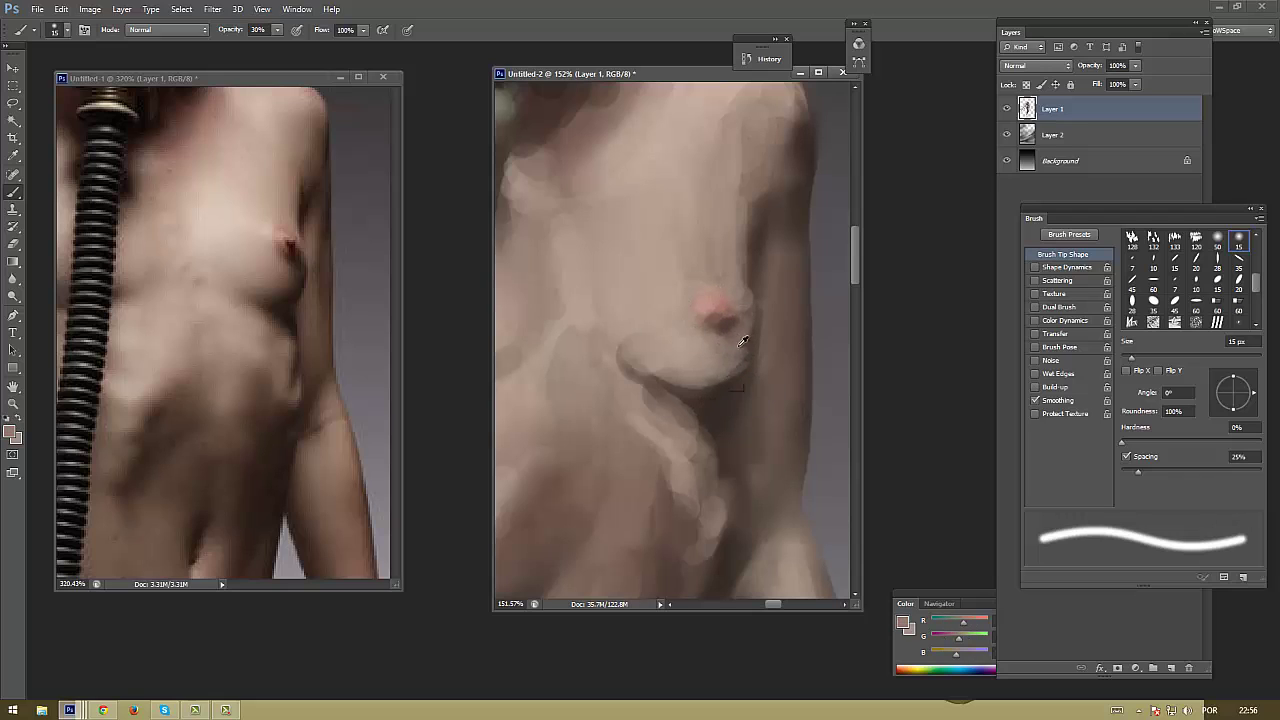
alt+click(732, 323)
mouse_move(732, 323)
mouse_down()
mouse_move(716, 380)
mouse_move(660, 395)
mouse_up()
Soften and round the under-breast shading, and shift the nipple's pink slightly up-left
alt+click(679, 381)
alt+click(622, 358)
alt+click(640, 370)
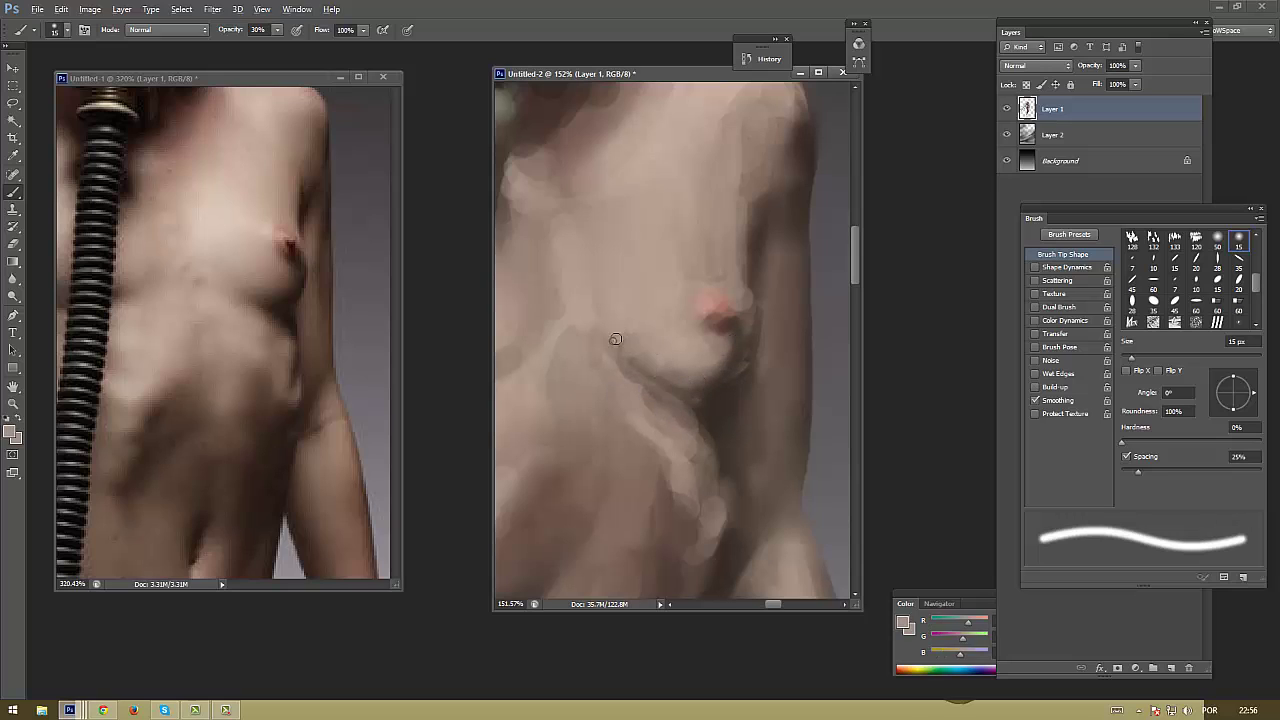
drag(615, 340, 712, 379)
alt+click(714, 295)
drag(703, 291, 730, 311)
Shrink the brush to 8 px and sample pink and brown tones around the nipple
key(bracketleft)
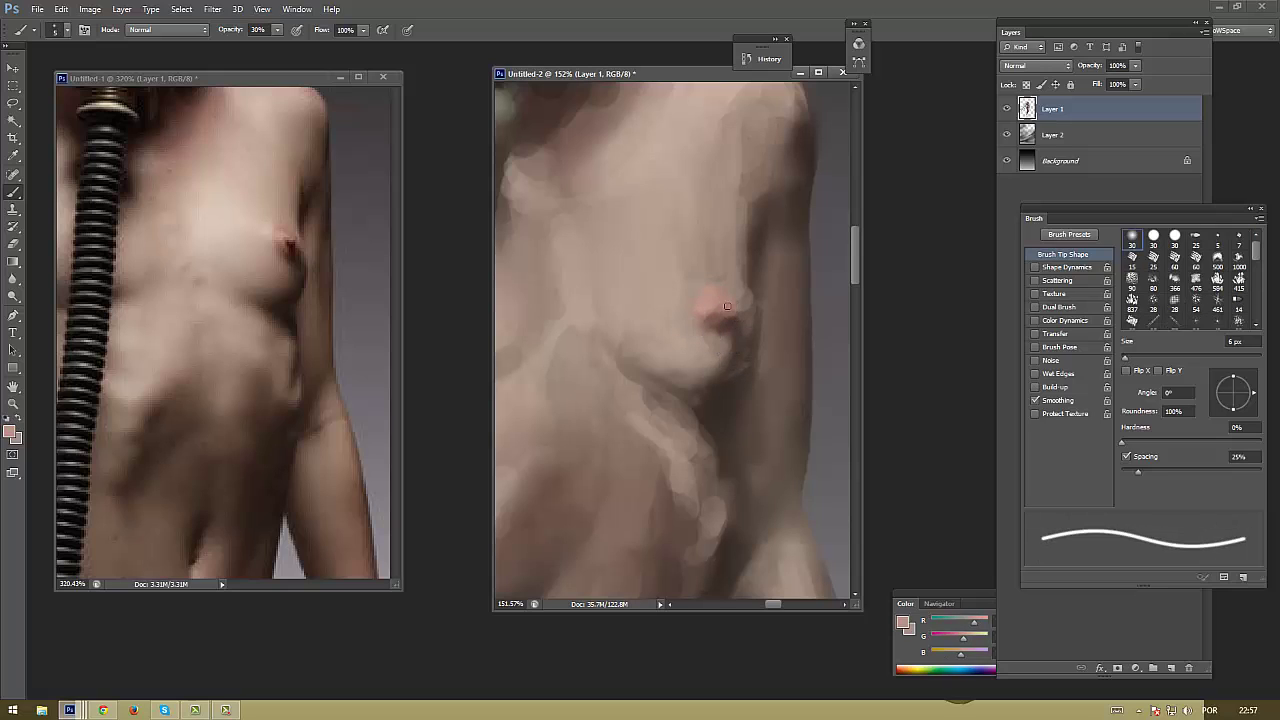
key(bracketleft)
key(bracketleft)
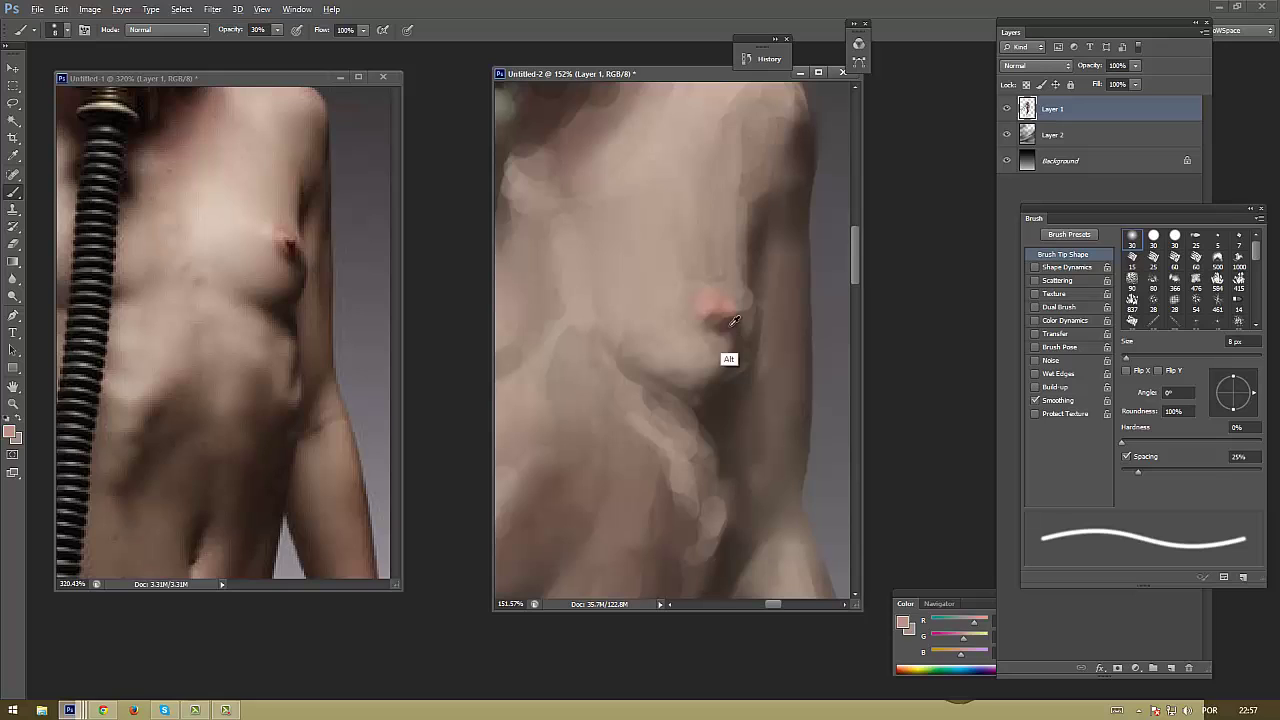
alt+click(726, 360)
alt+click(727, 310)
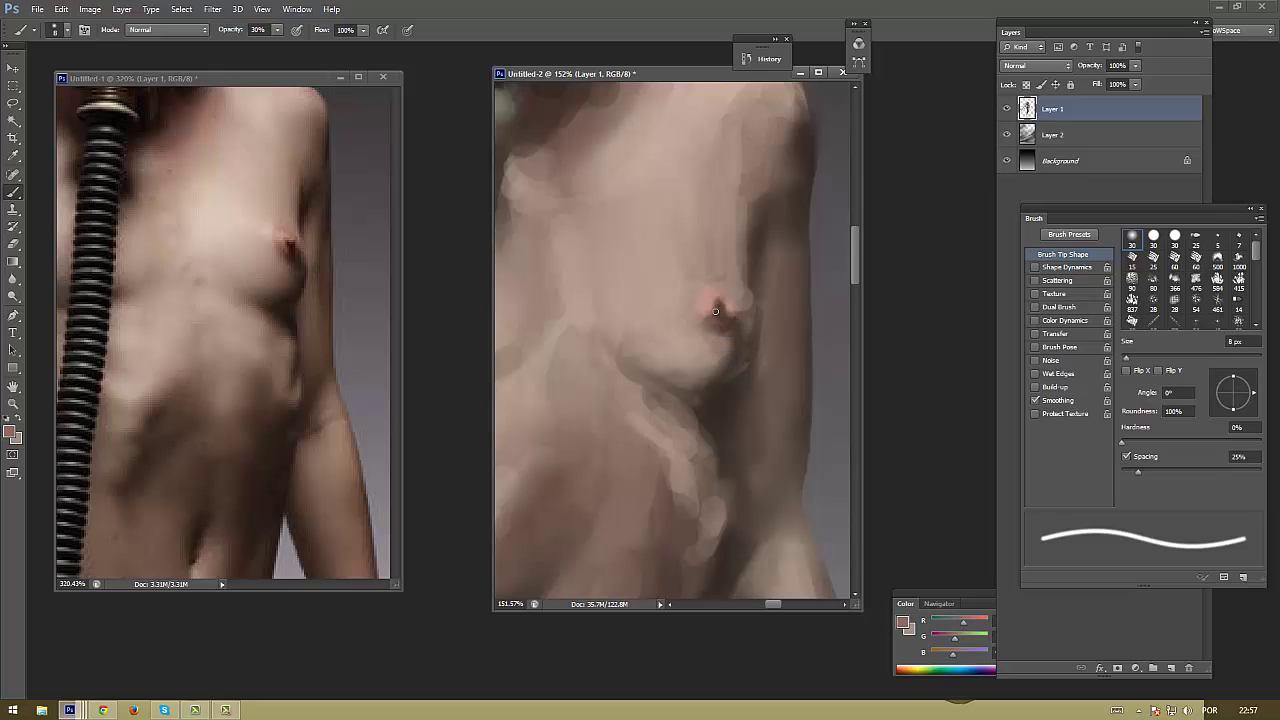
alt+click(746, 322)
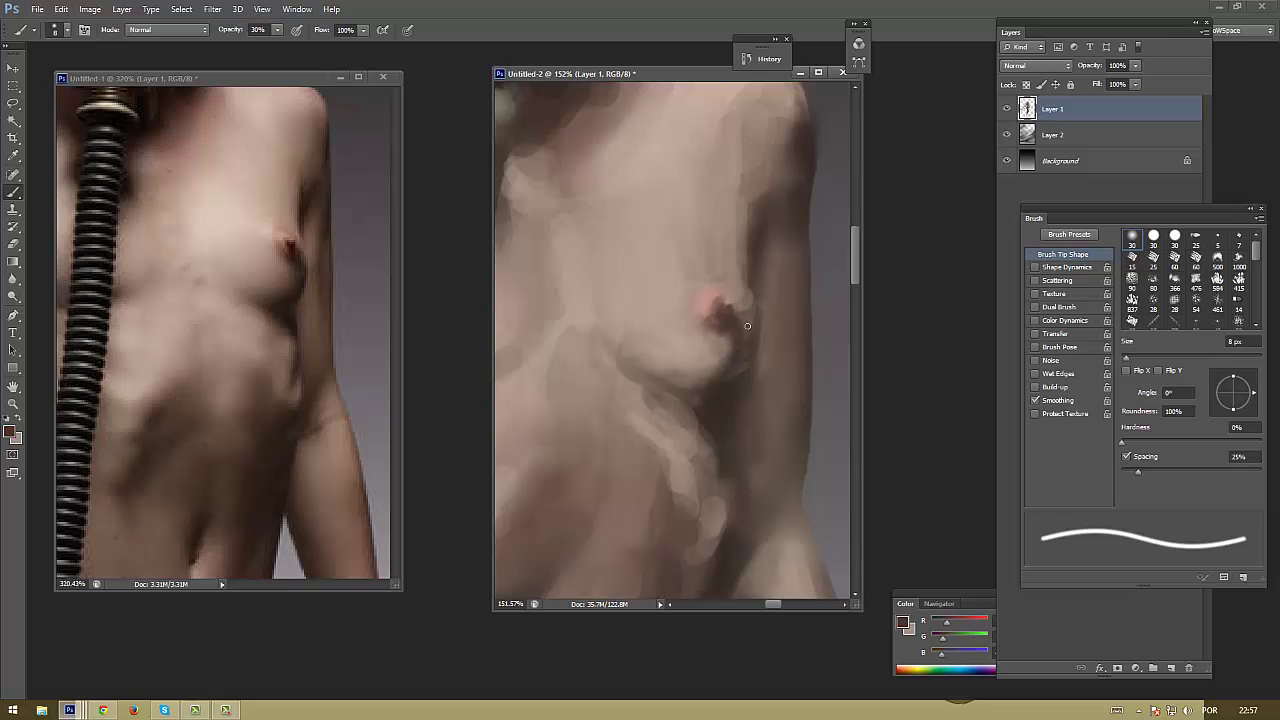
alt+click(752, 274)
alt+click(735, 255)
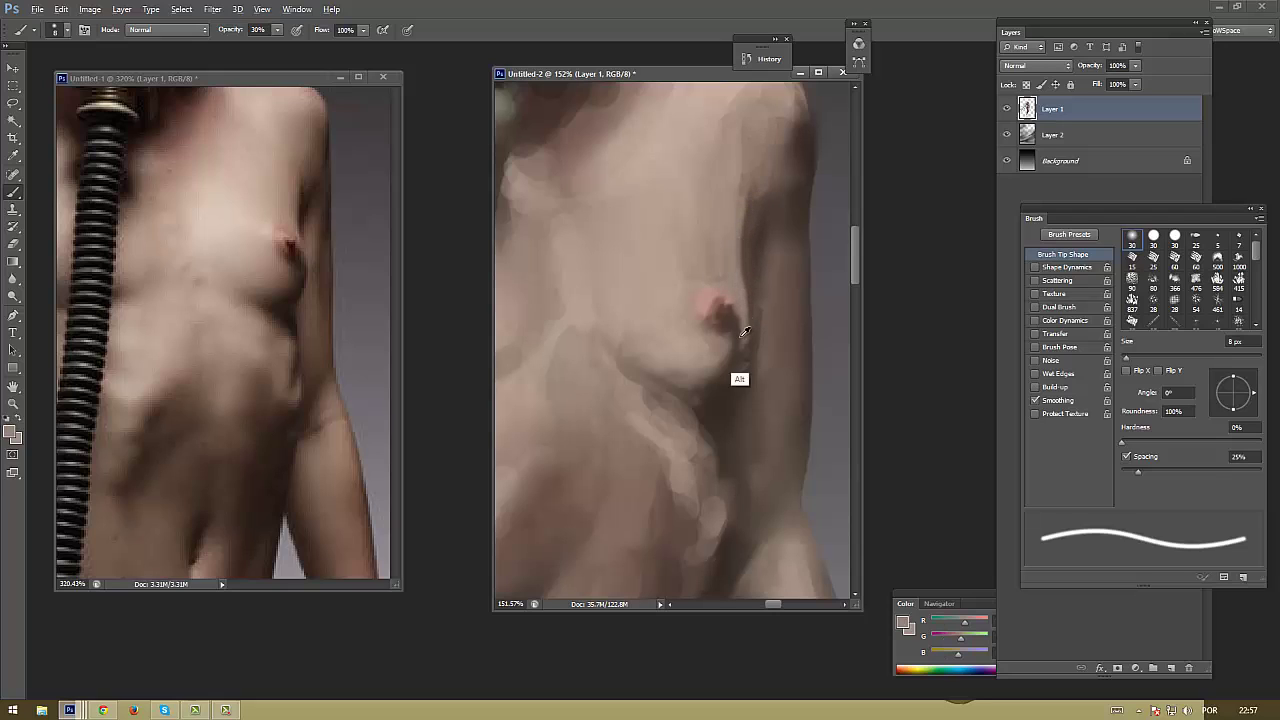
alt+click(744, 292)
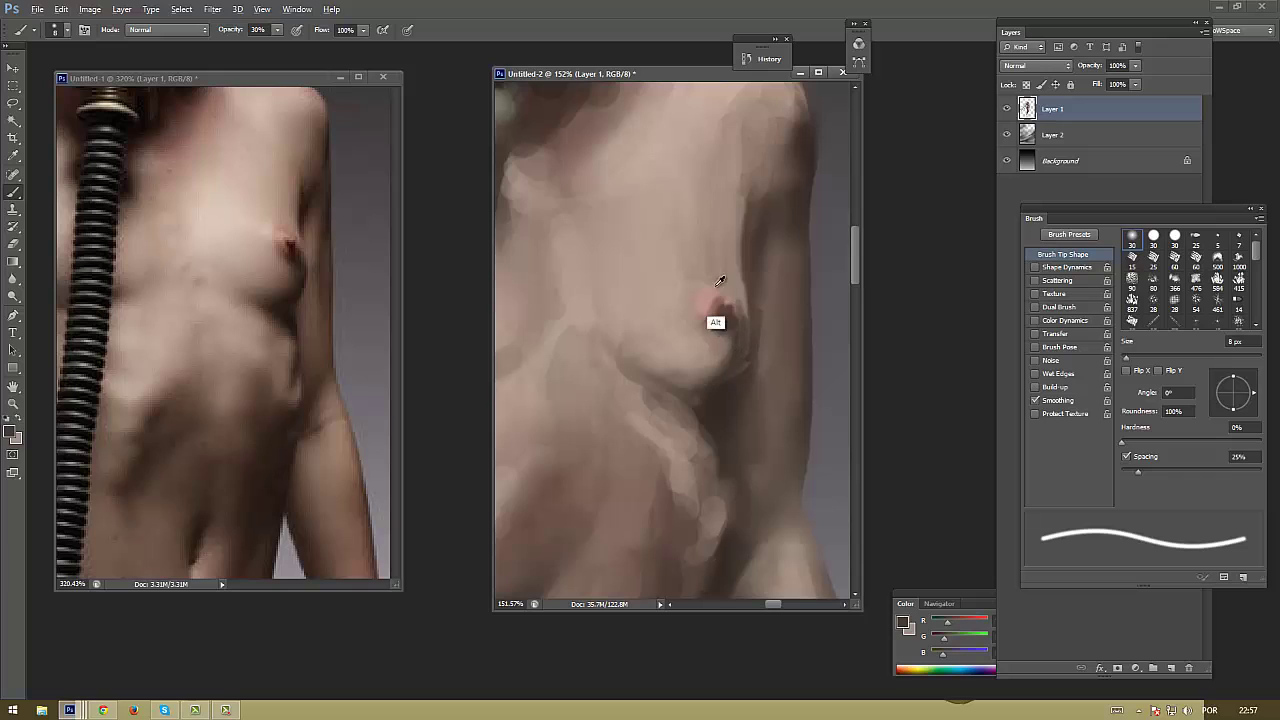
alt+click(725, 298)
alt+click(730, 330)
Dab light pink onto the nipple, then set the foreground to near-black brown #201a17
alt+click(722, 320)
alt+click(734, 321)
alt+click(712, 300)
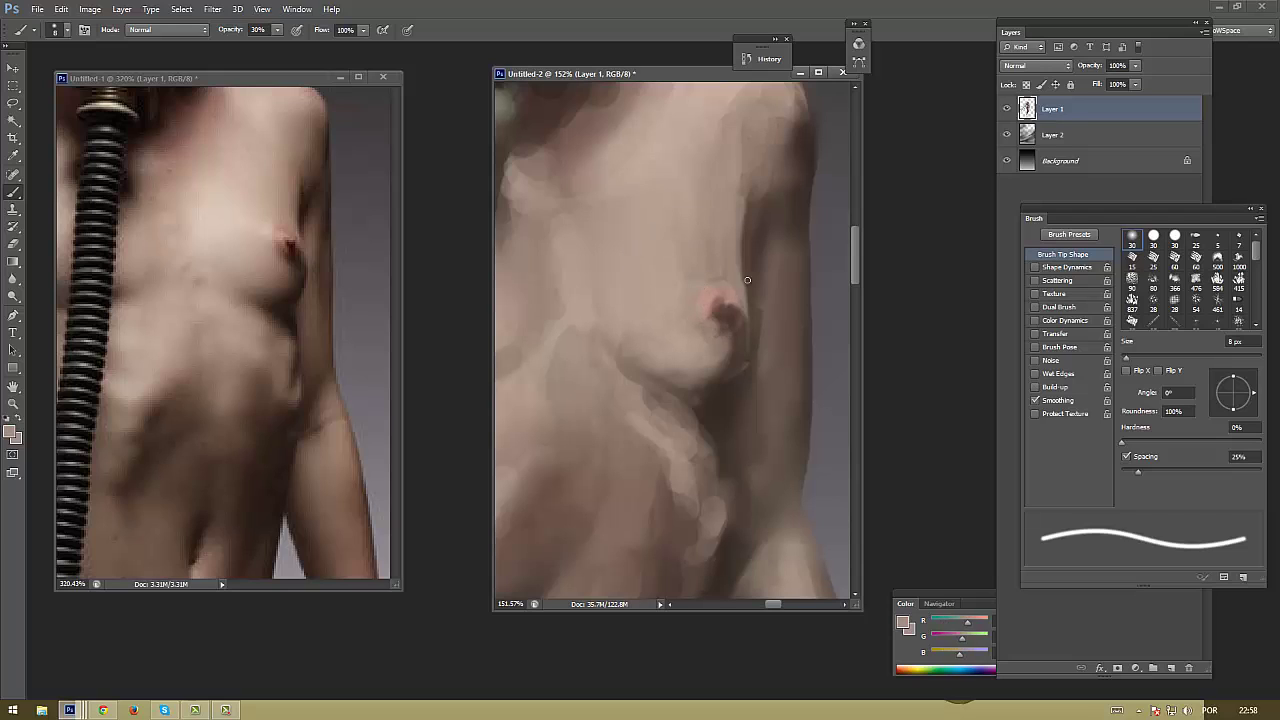
alt+click(740, 295)
alt+click(733, 287)
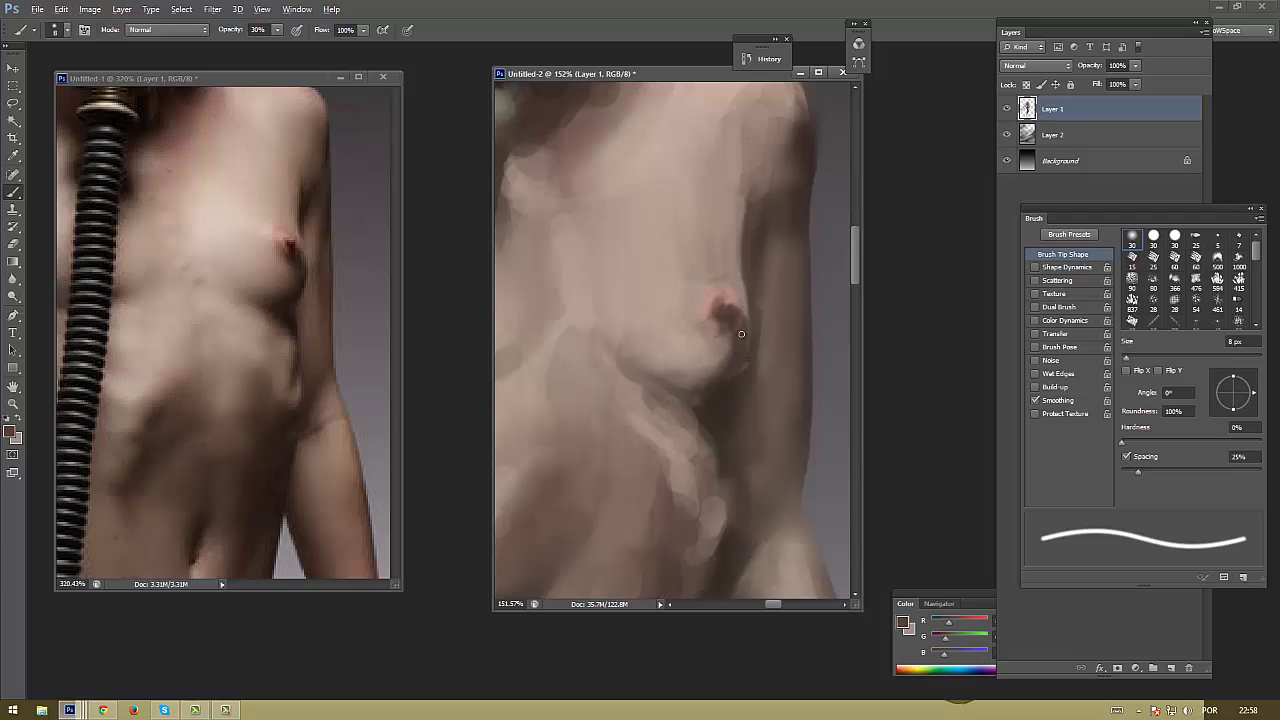
alt+click(740, 335)
alt+click(713, 297)
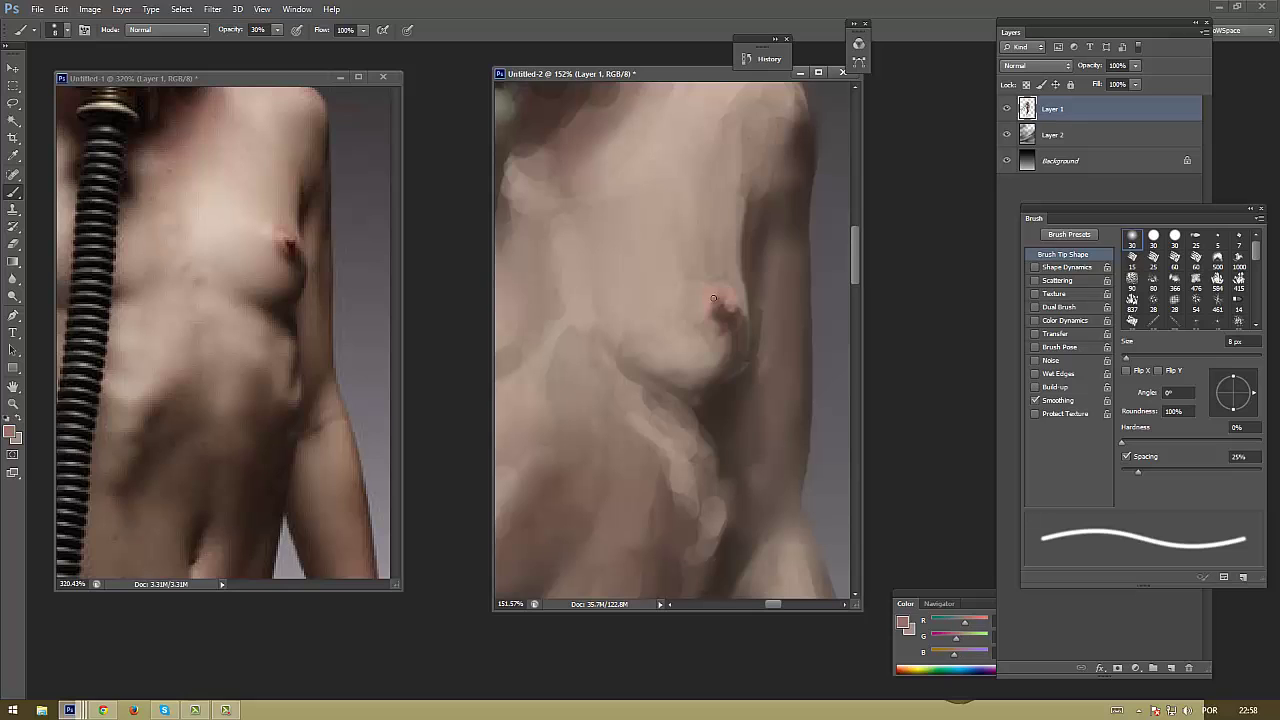
alt+click(747, 335)
alt+click(738, 369)
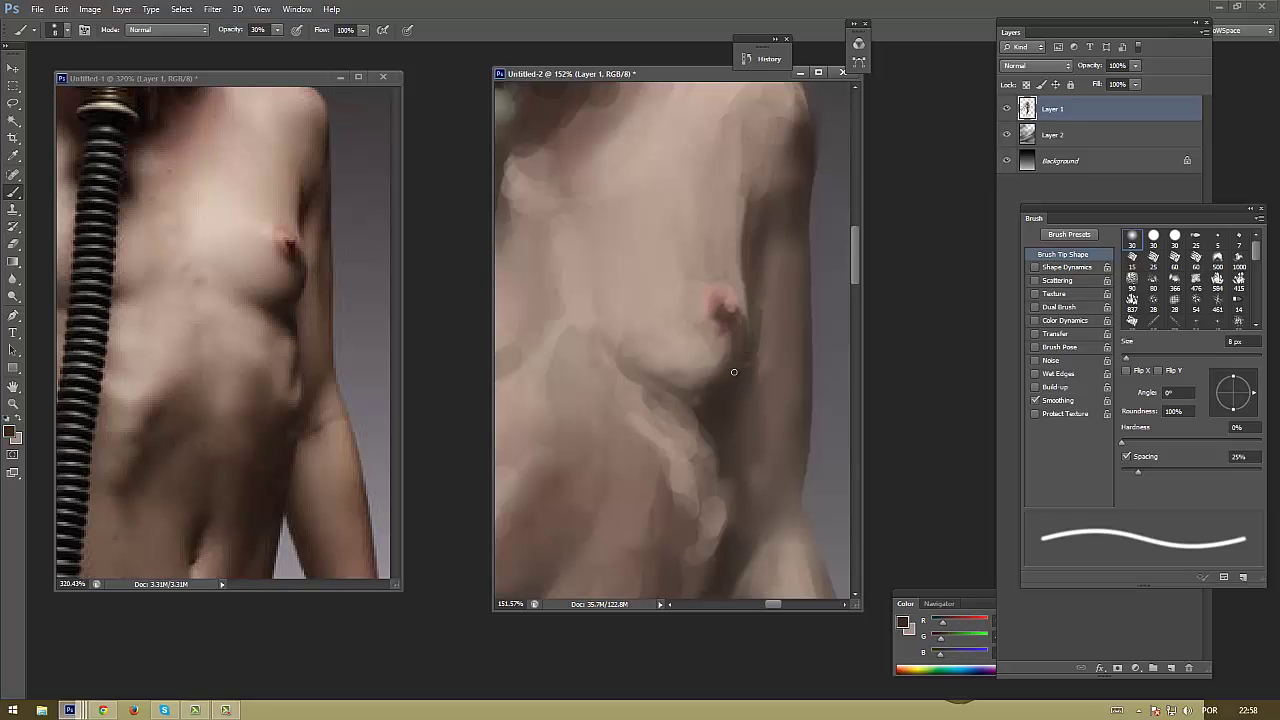
alt+click(742, 340)
click(10, 431)
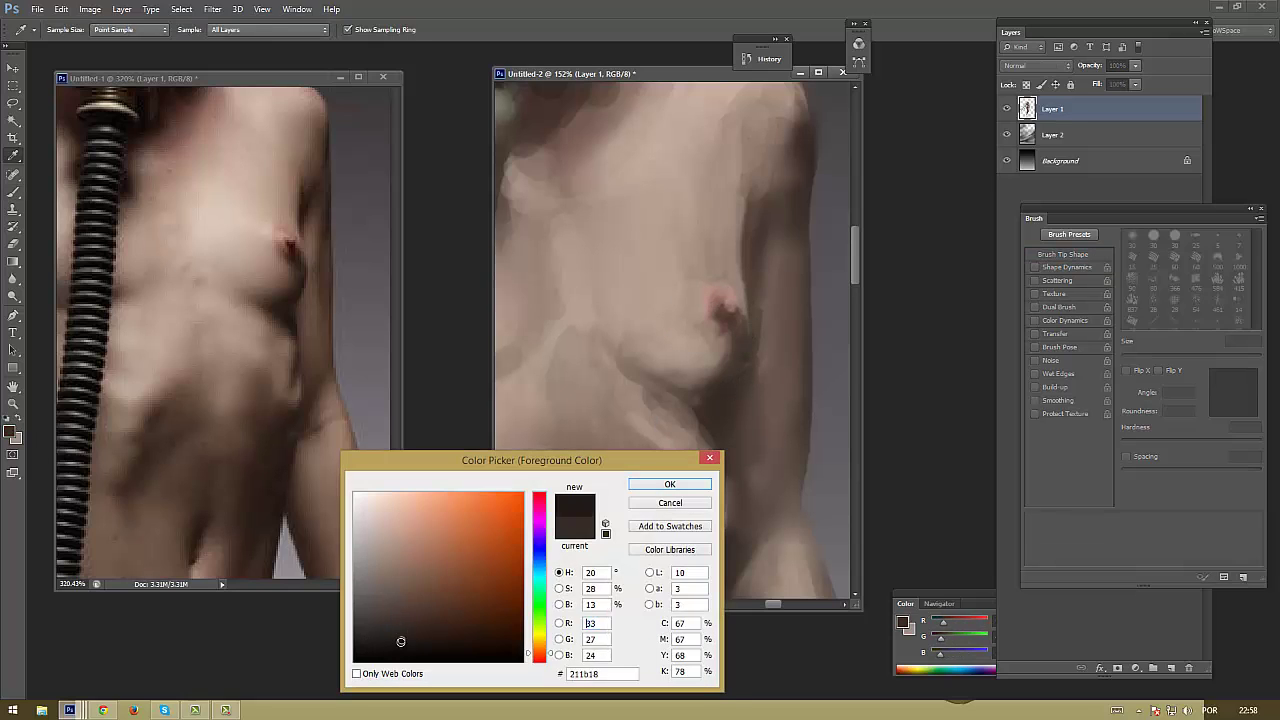
click(666, 486)
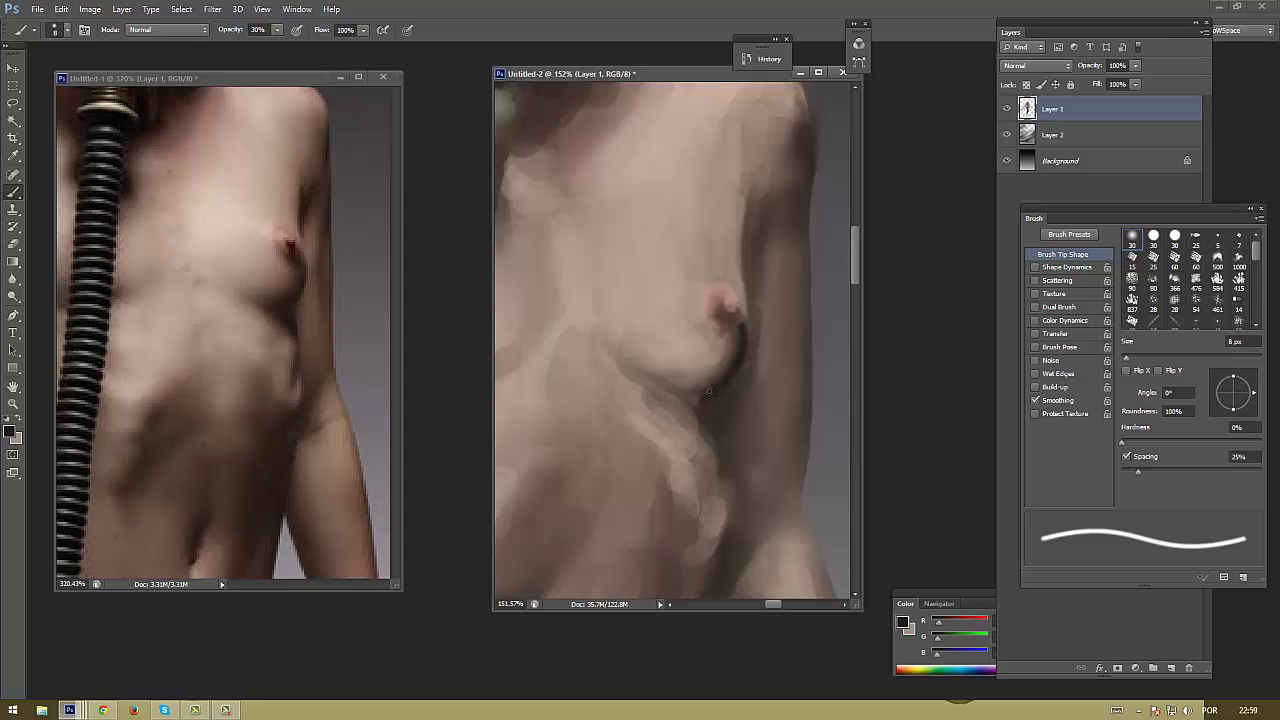
Darken the under-breast shadow and sample mid-brown skin tones nearby
drag(720, 410, 716, 436)
alt+click(742, 343)
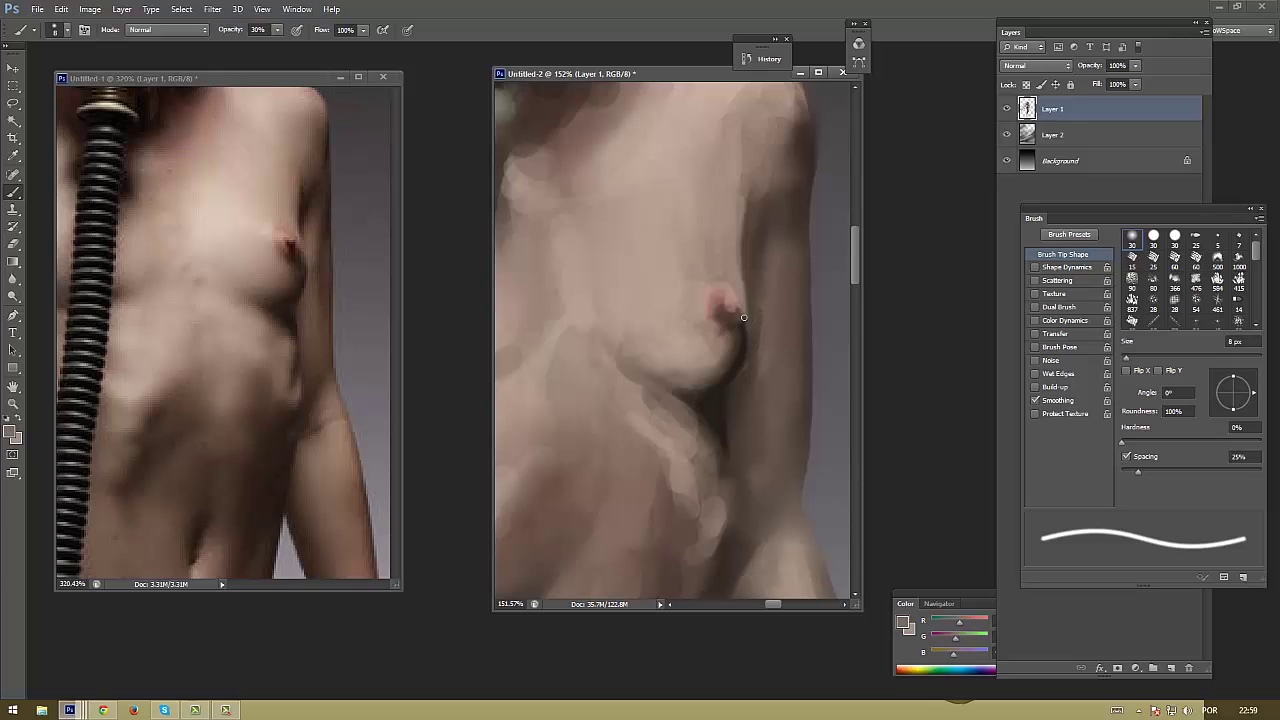
alt+click(741, 325)
alt+click(727, 362)
alt+click(734, 350)
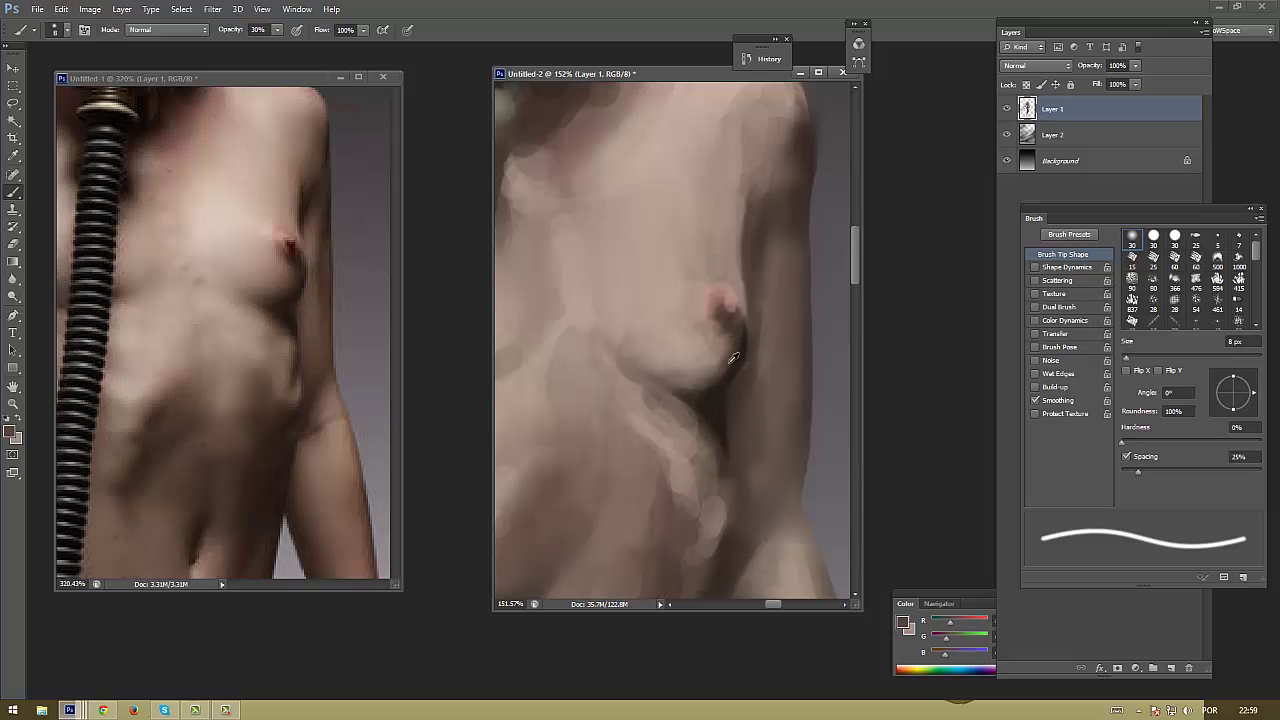
alt+click(718, 381)
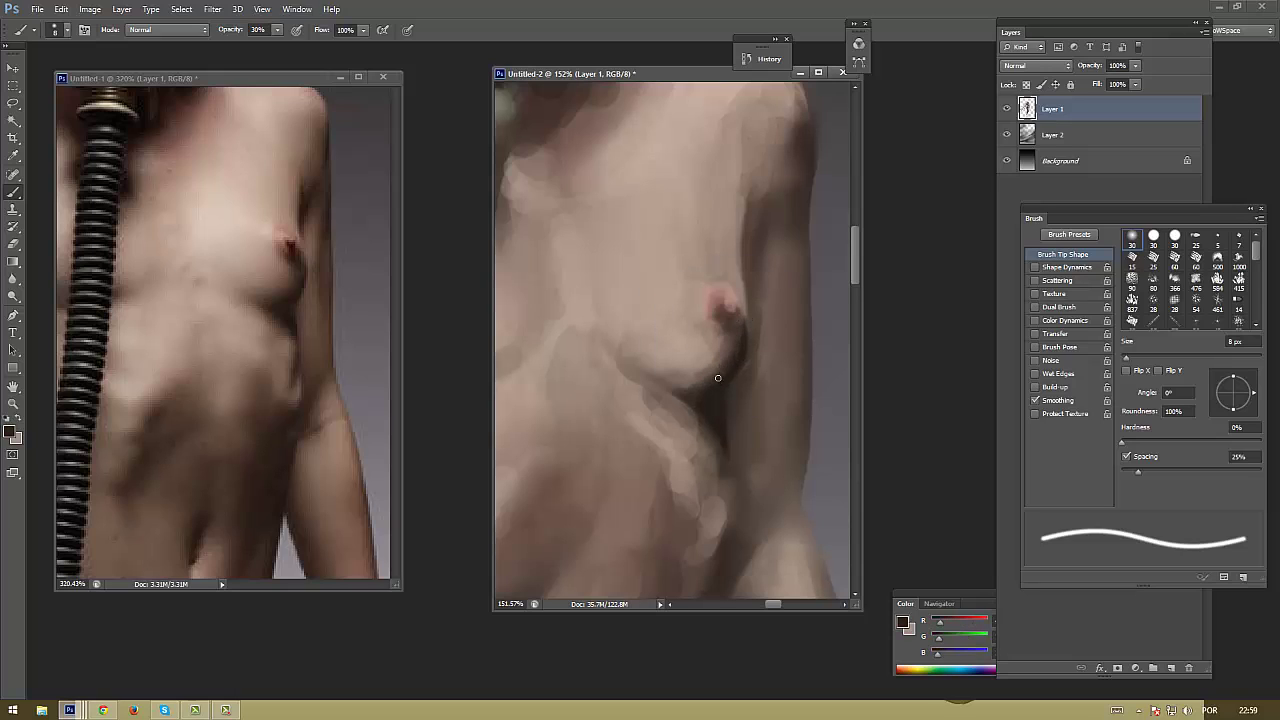
alt+click(724, 355)
alt+click(716, 354)
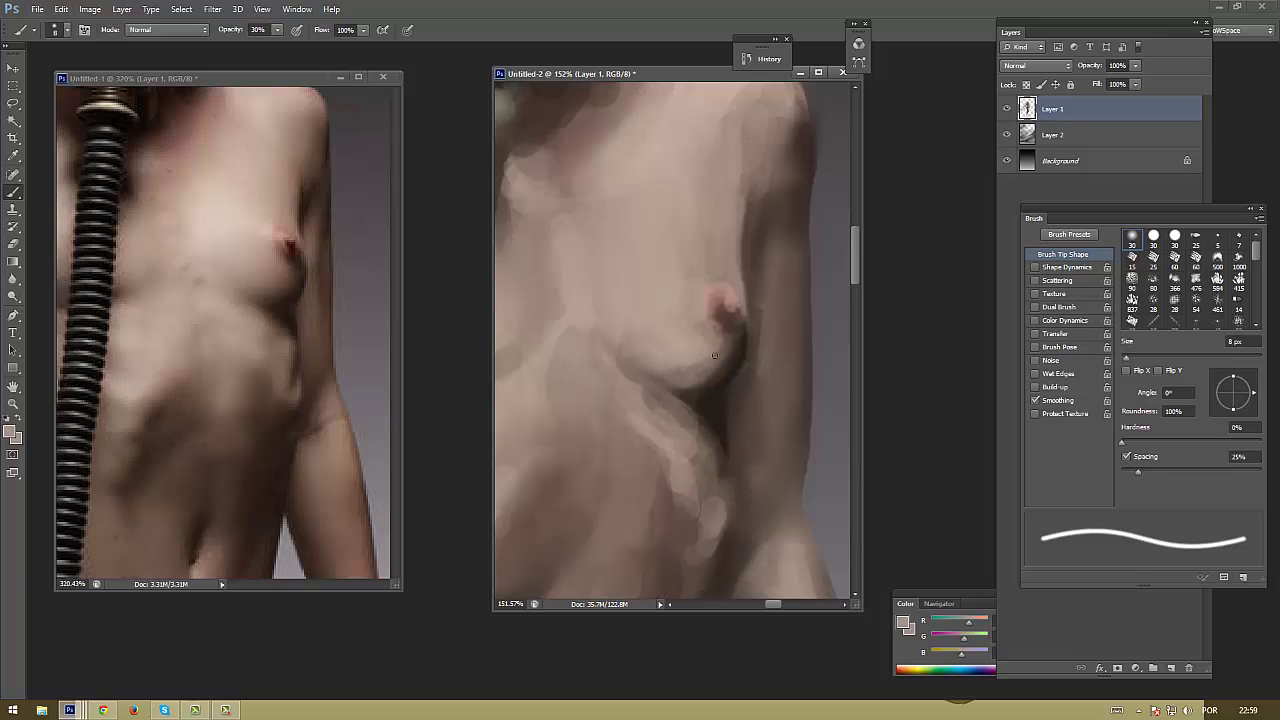
alt+click(728, 366)
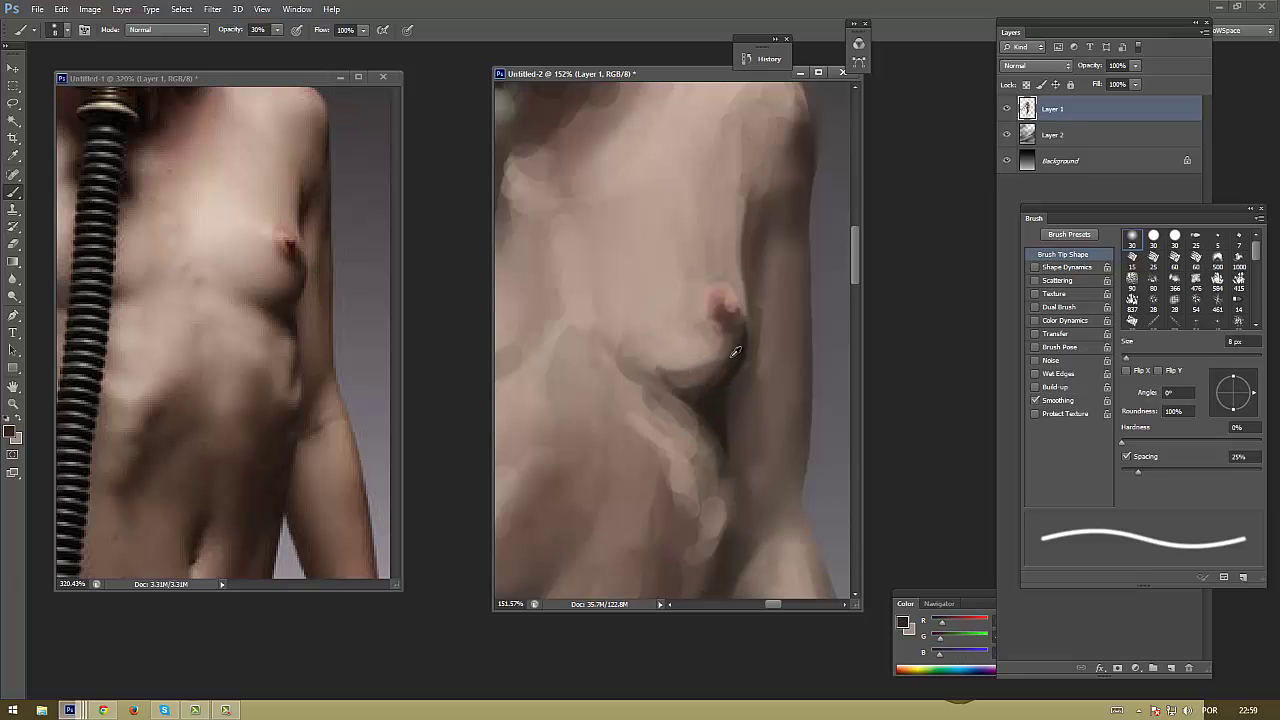
alt+click(708, 363)
With a 40 px brush, smooth the under-breast shading and lighten the torso edge and inner arm
key(bracketright)
key(bracketright)
key(bracketright)
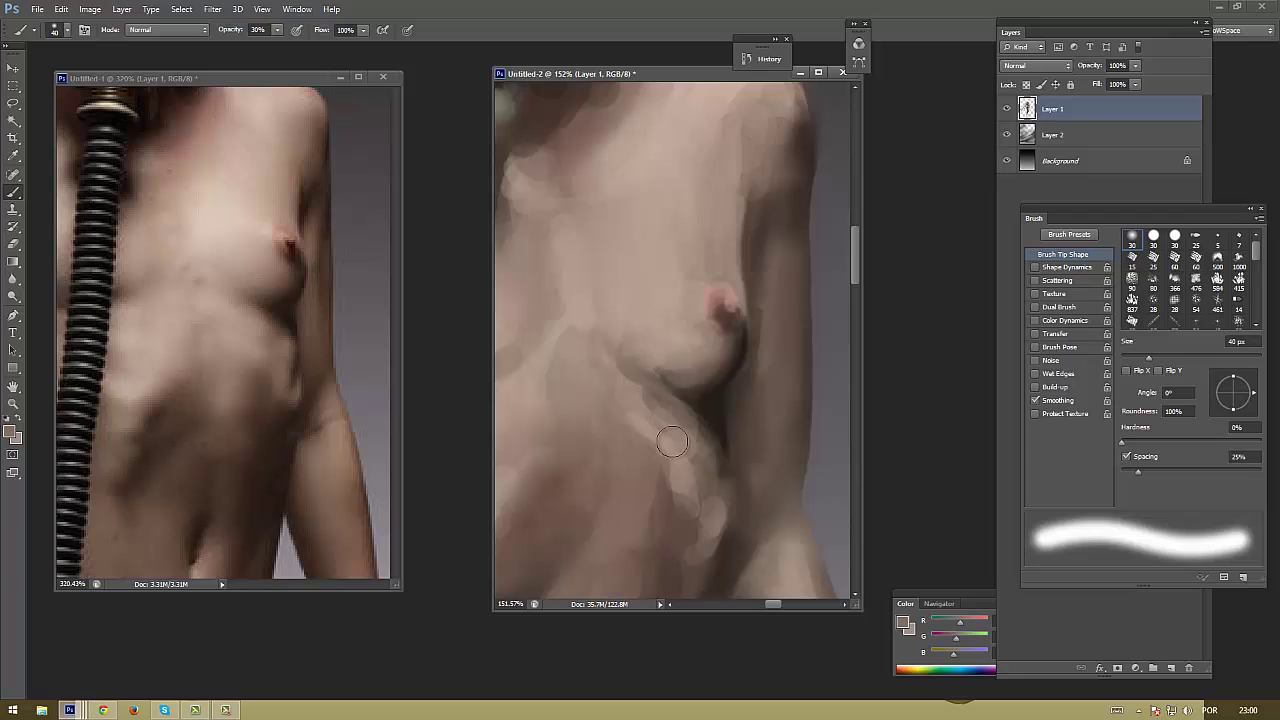
mouse_move(650, 362)
mouse_down()
mouse_move(706, 368)
mouse_move(700, 395)
mouse_up()
alt+click(688, 380)
mouse_move(682, 457)
mouse_down()
mouse_move(709, 423)
mouse_move(771, 392)
mouse_up()
alt+click(749, 389)
alt+click(668, 460)
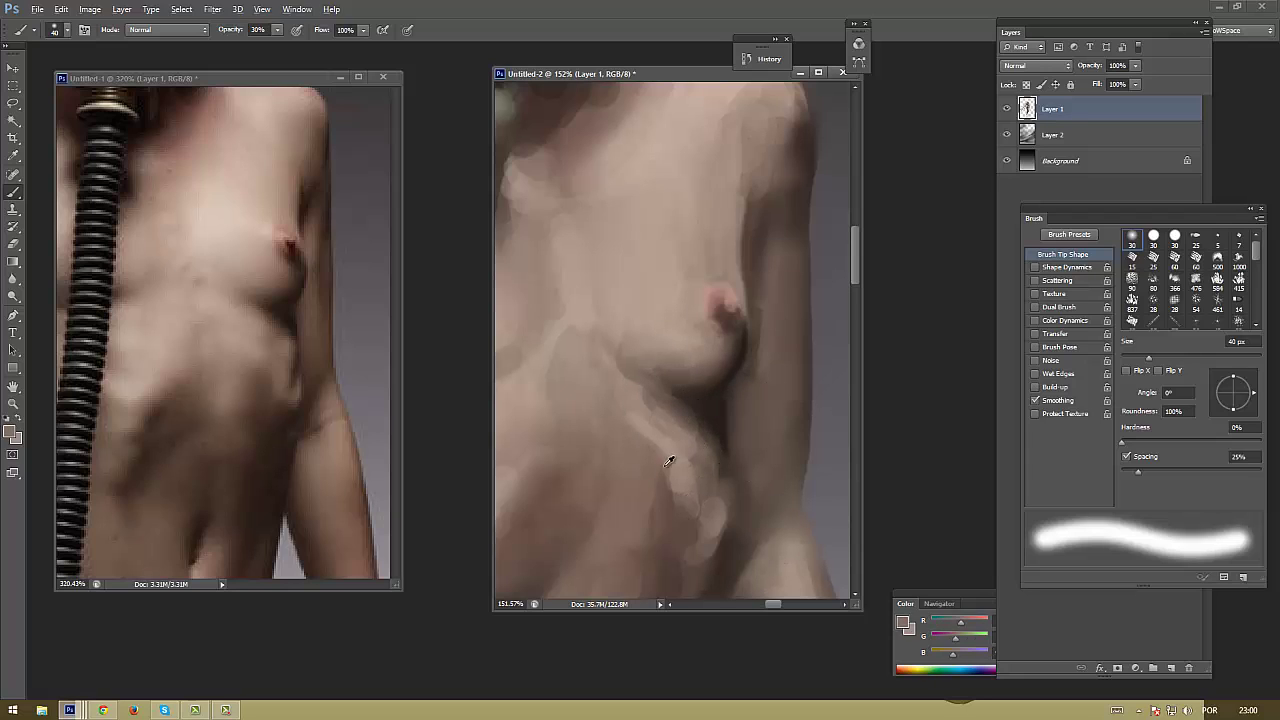
drag(760, 470, 771, 280)
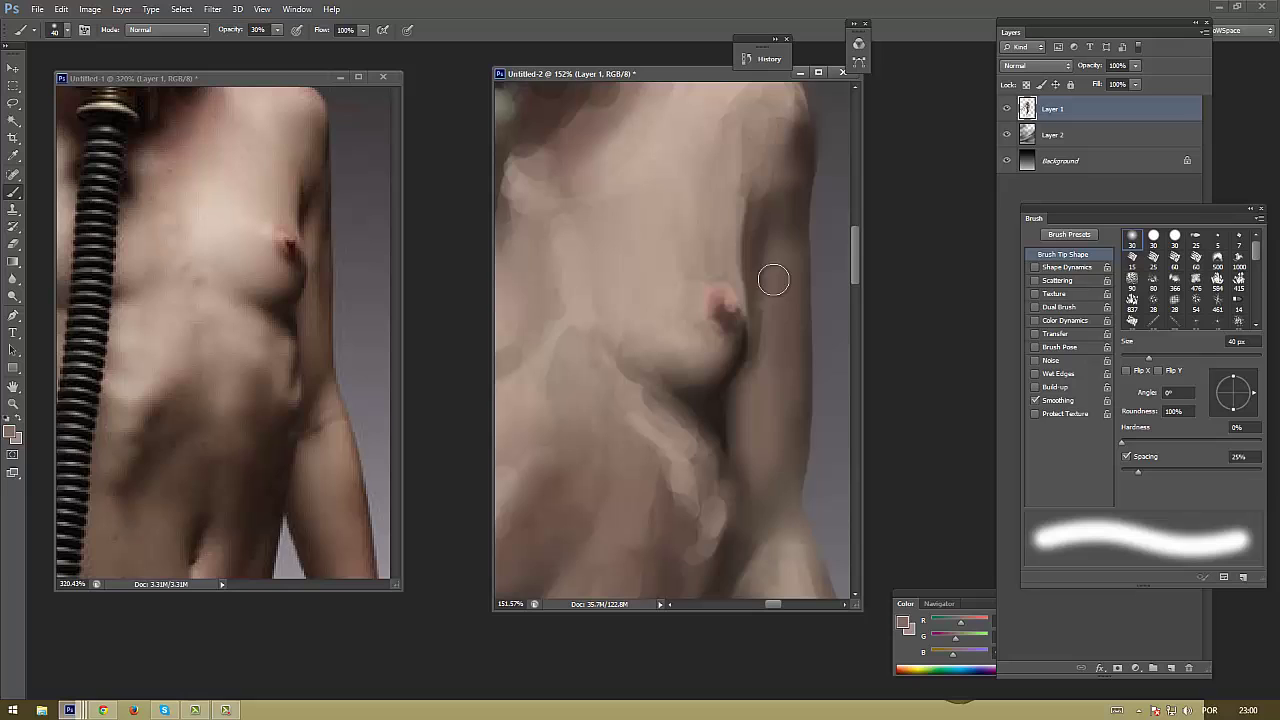
At 30 px, paint a lighter skin-tone stroke on the upper chest
alt+click(643, 280)
key(bracketleft)
click(14, 436)
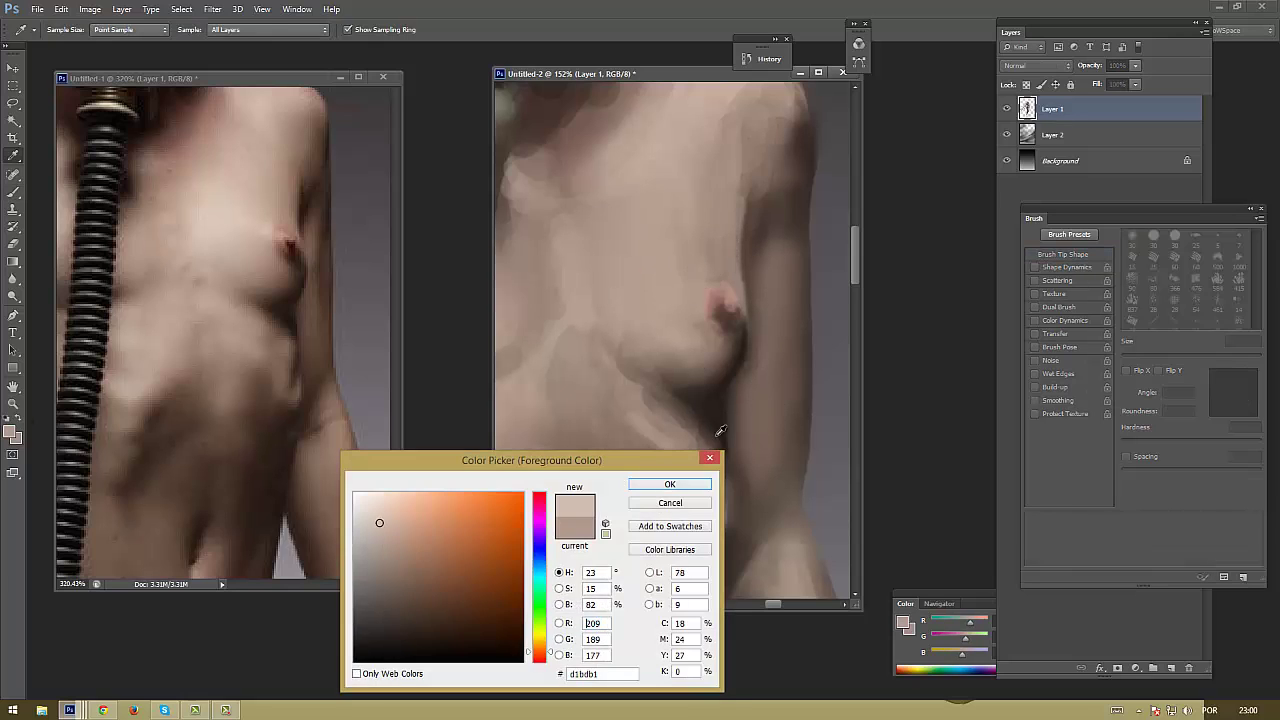
click(663, 466)
drag(630, 305, 626, 237)
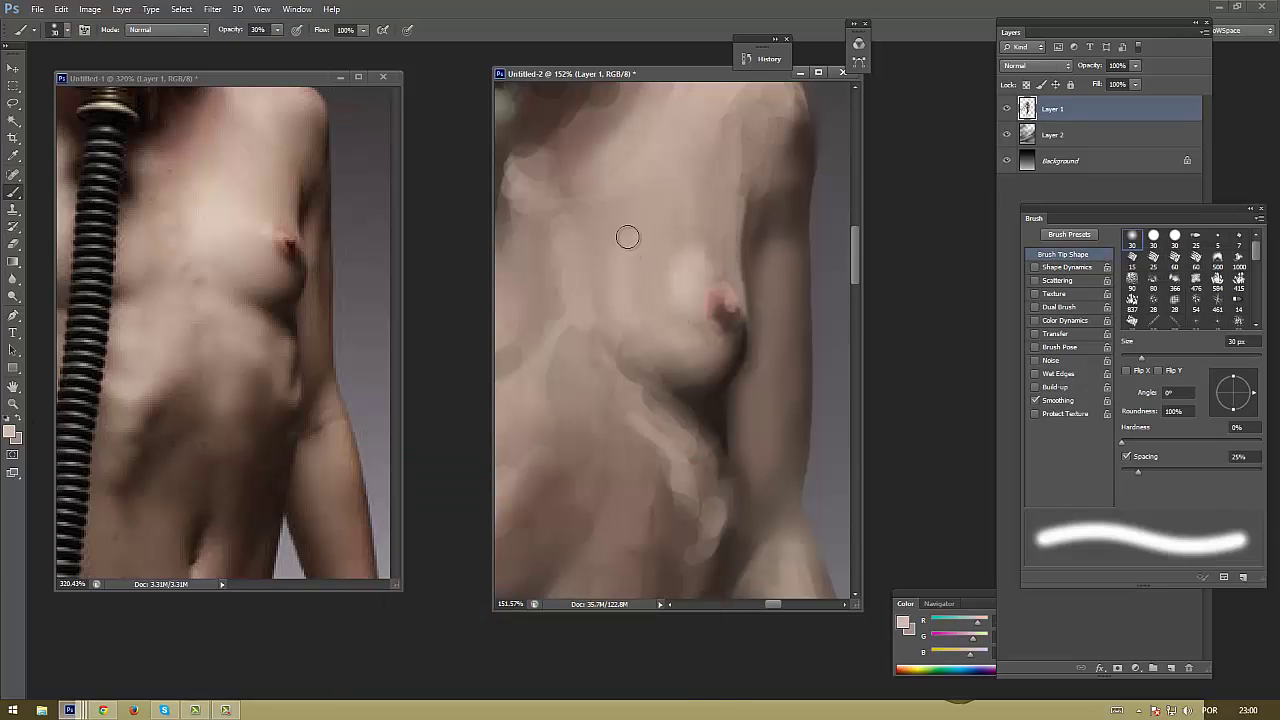
alt+click(673, 258)
alt+click(640, 282)
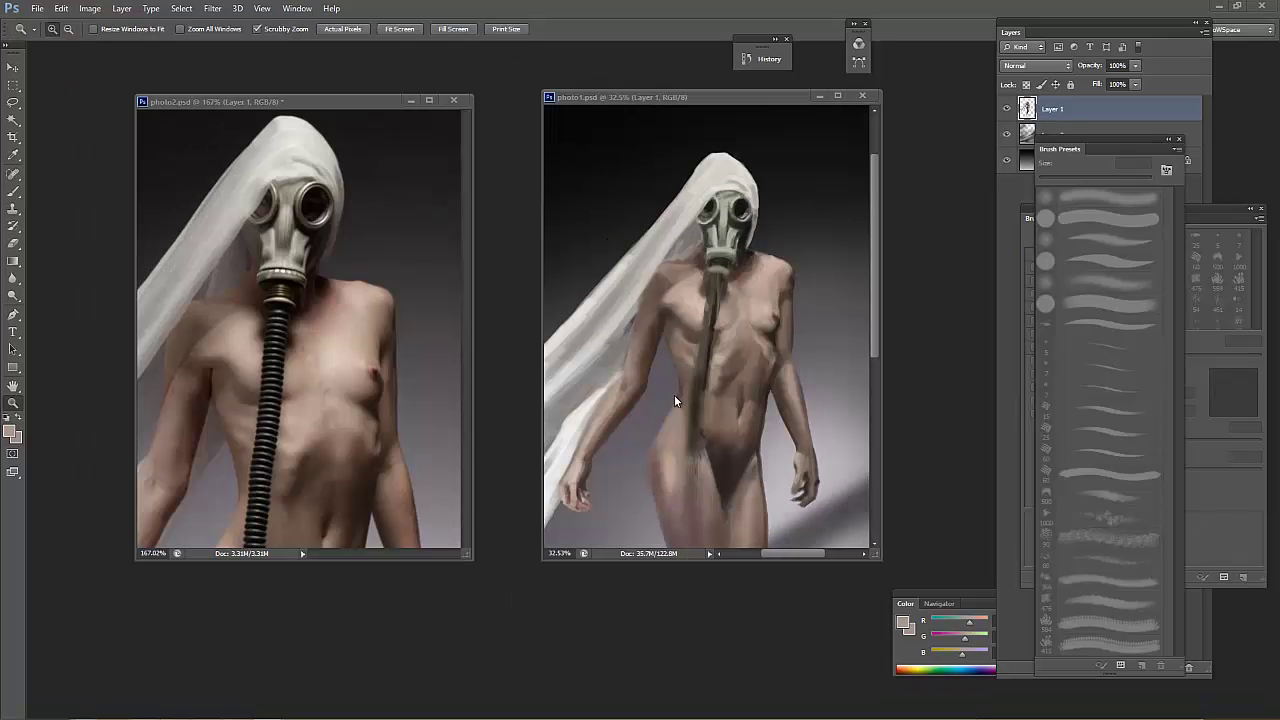
Frame the painted legs and pick the 60 px brush preset
scroll(440, 330, down, 5)
drag(700, 398, 756, 398)
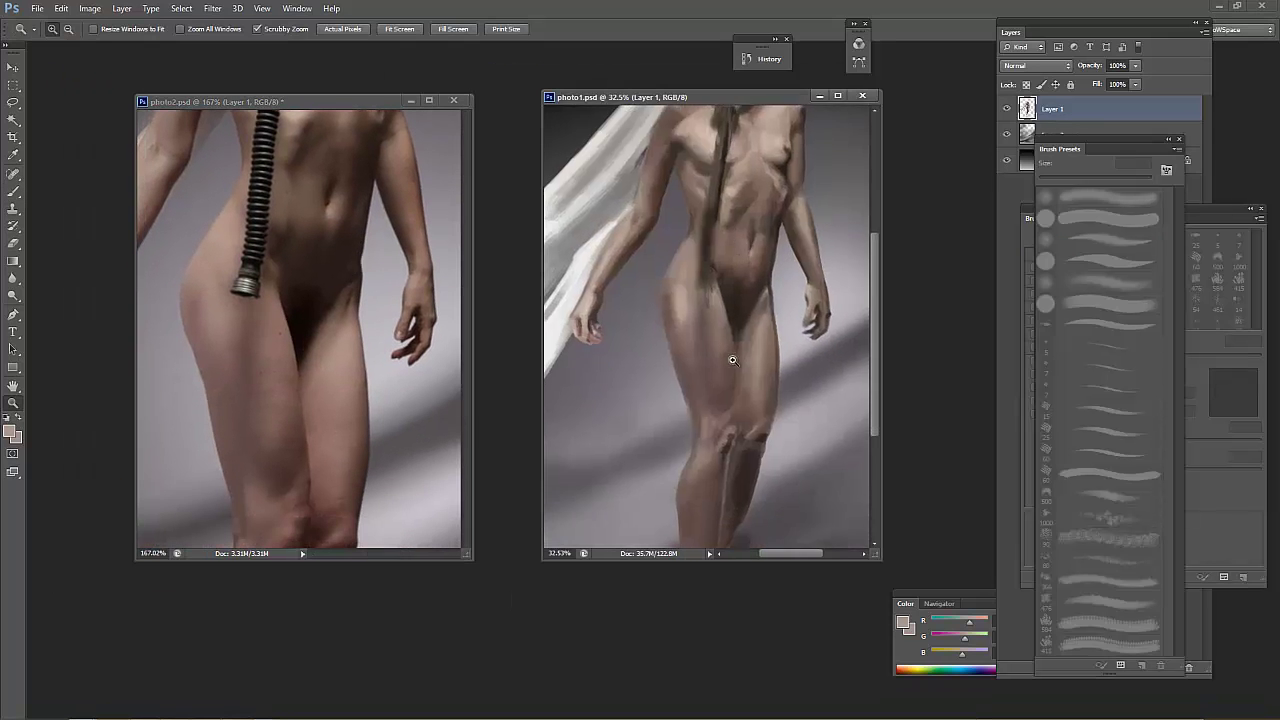
click(1001, 139)
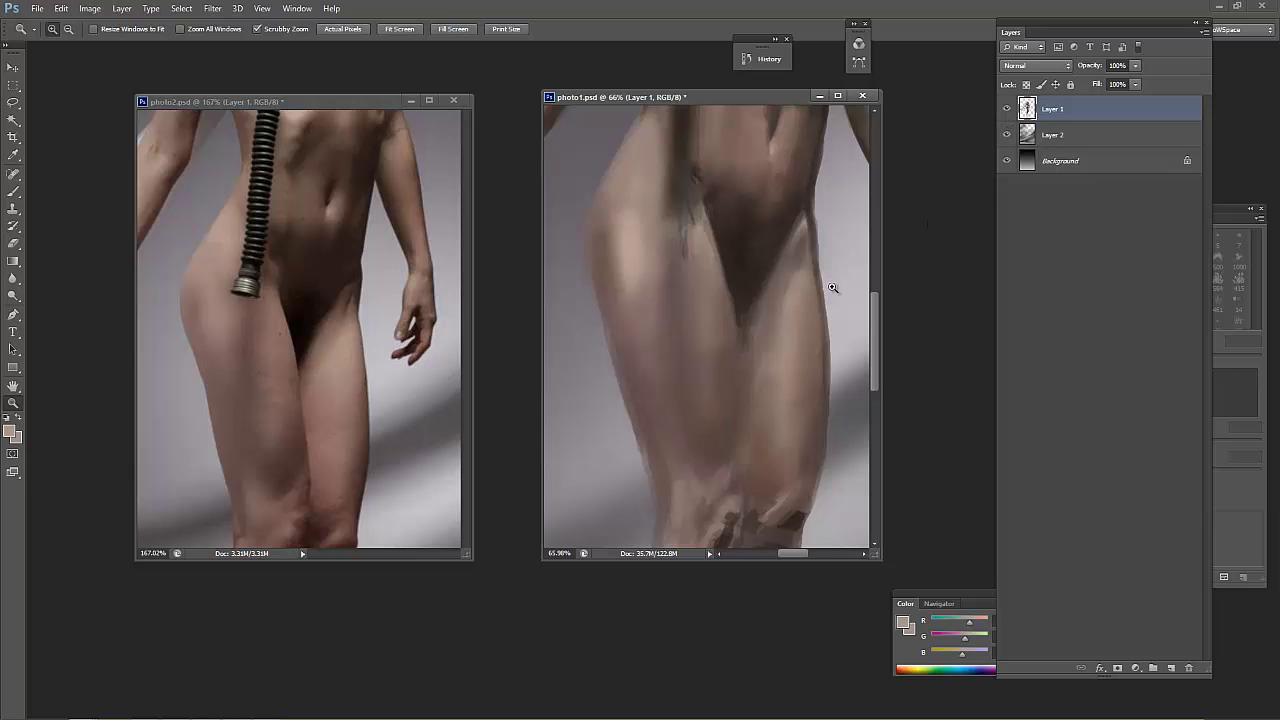
mouse_move(832, 288)
mouse_down()
mouse_move(788, 354)
mouse_move(812, 354)
mouse_up()
key(F5)
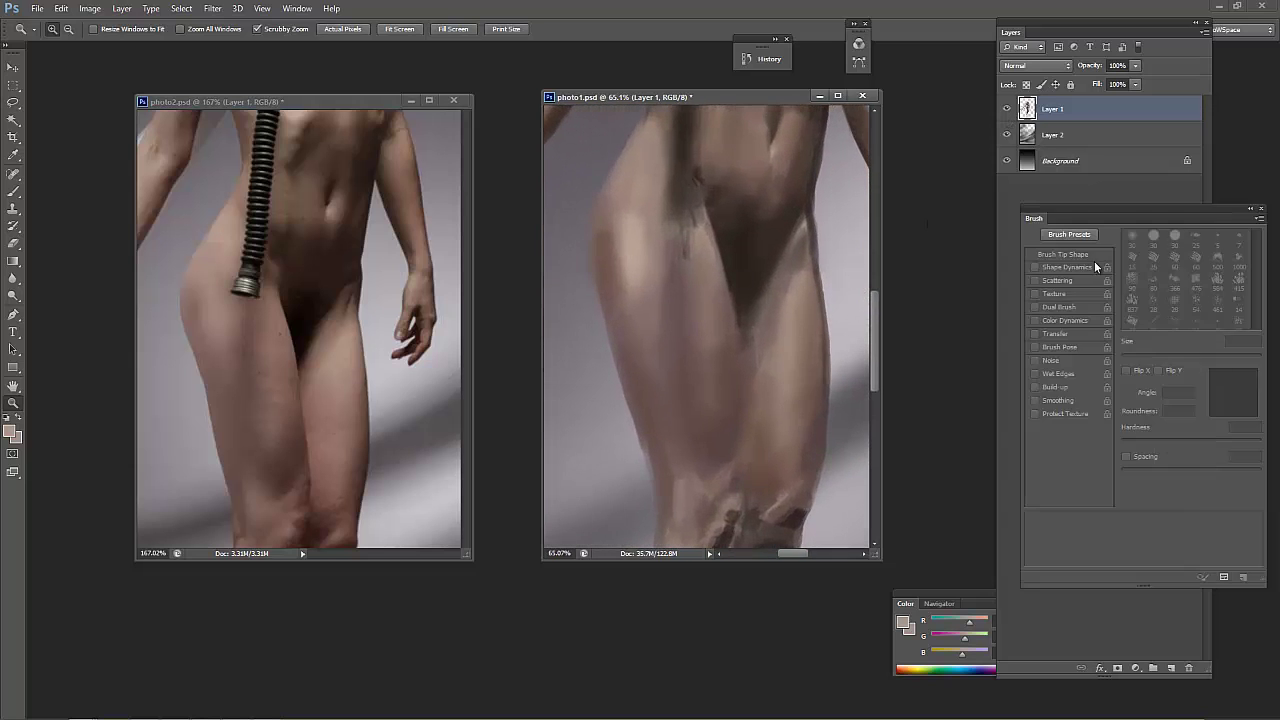
key(b)
click(1196, 262)
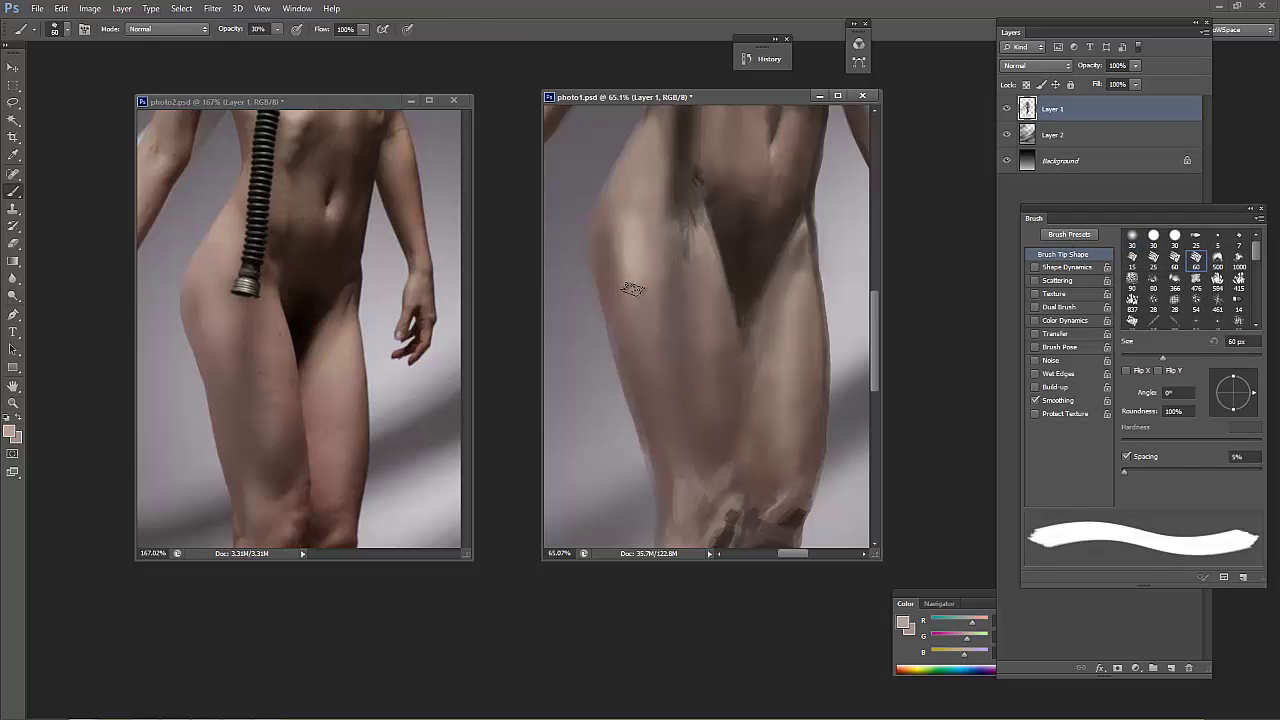
Sample skin tones and paint a lighter vertical stroke down the left thigh at 80 px
alt+click(645, 268)
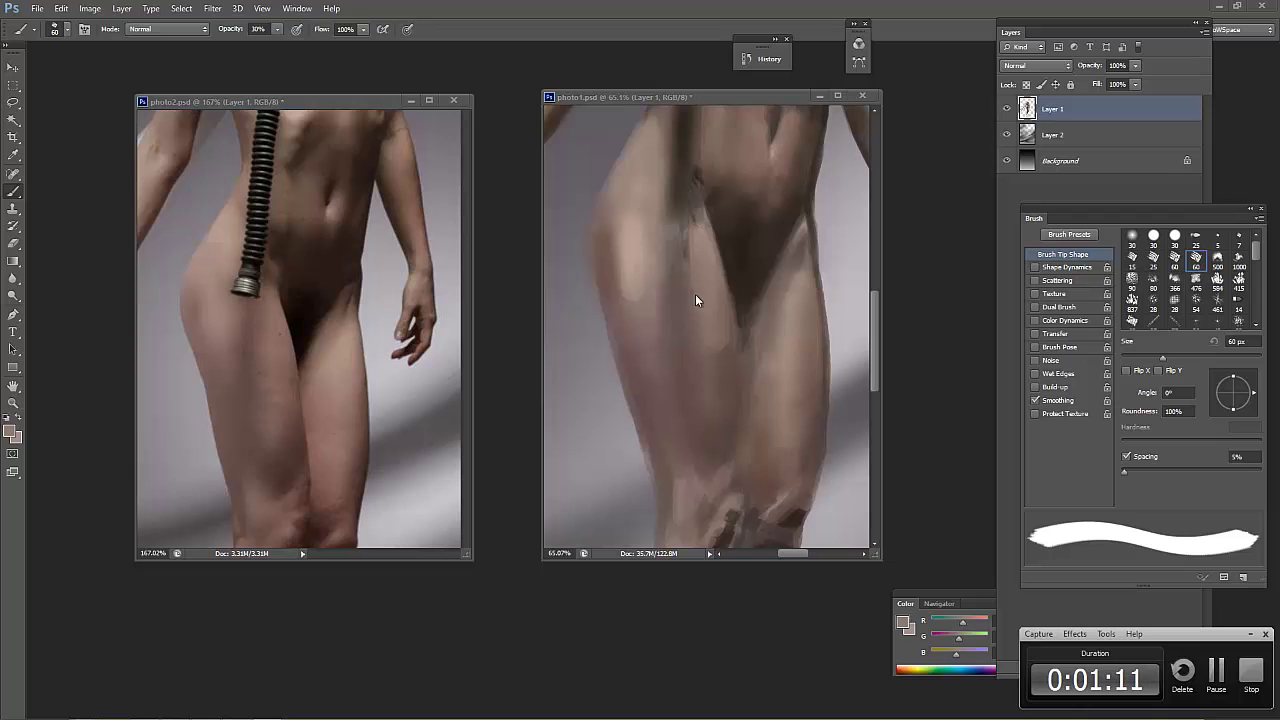
key(bracketleft)
key(bracketleft)
key(bracketleft)
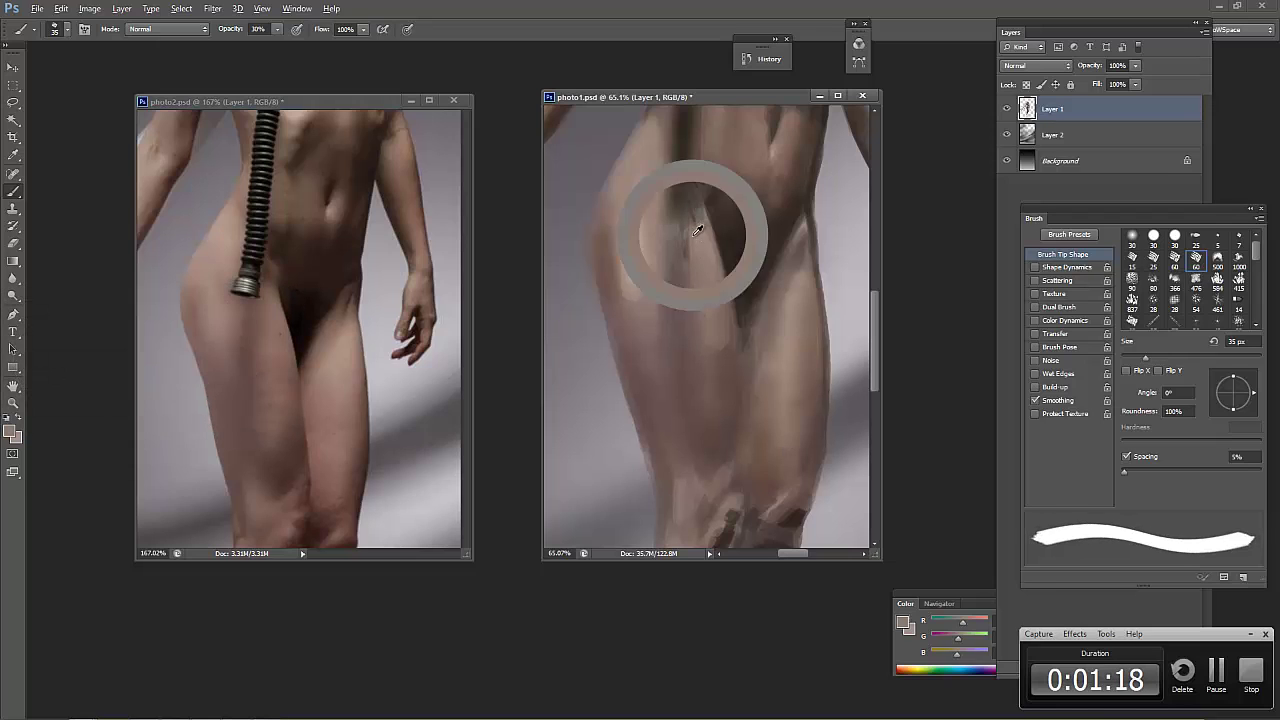
alt+click(690, 370)
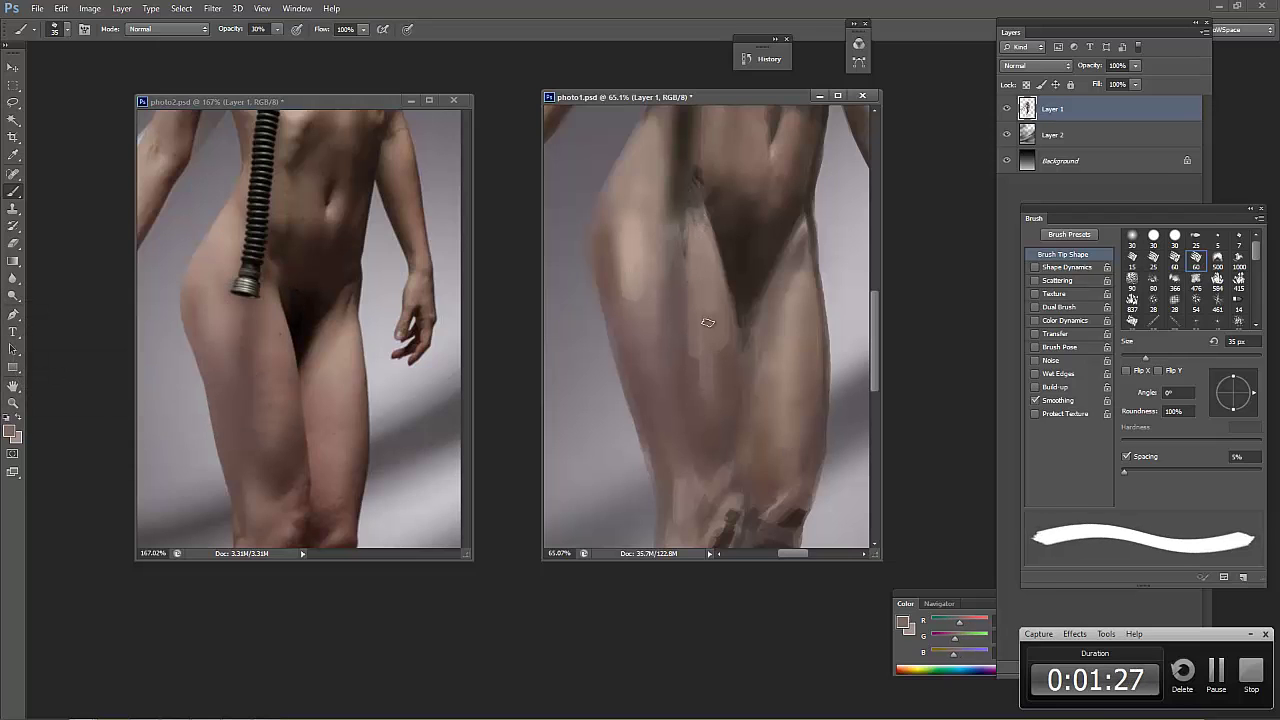
key(bracketright)
key(bracketright)
key(bracketright)
drag(650, 265, 648, 345)
alt+click(671, 284)
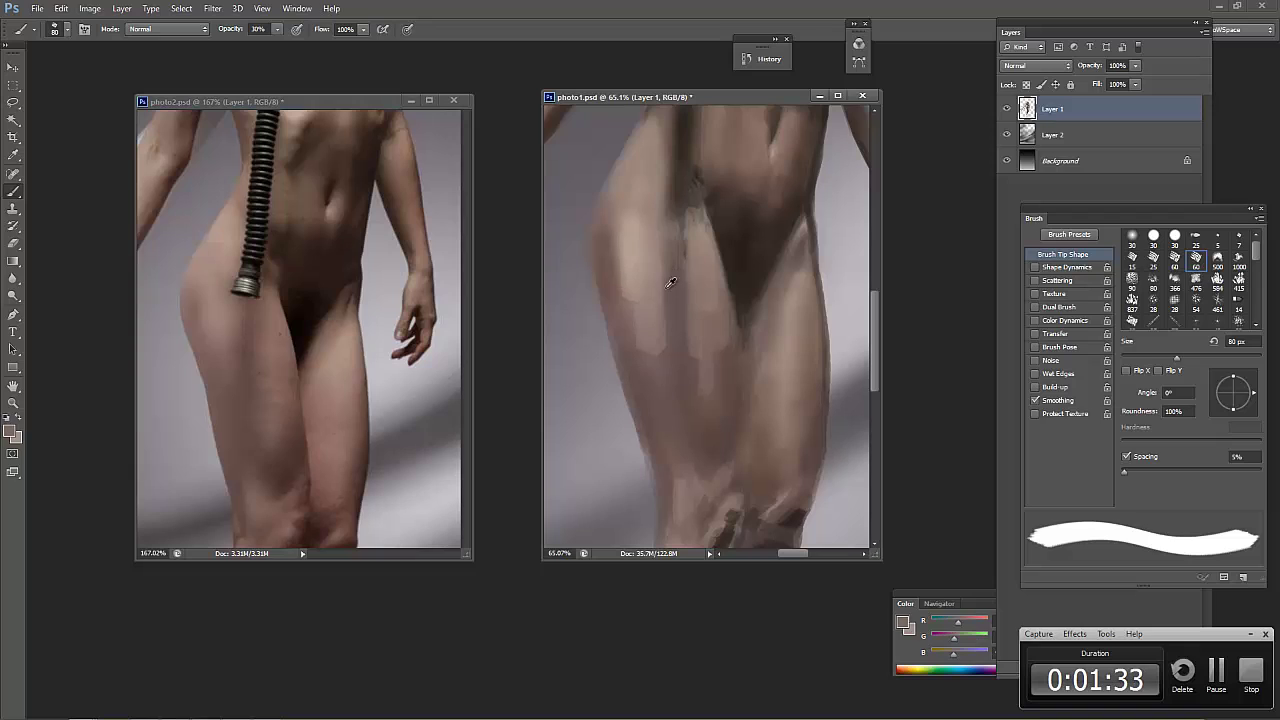
Enable brush Transfer and set Flow Jitter Control to Pen Pressure
click(1198, 268)
click(1059, 268)
click(1058, 333)
click(1195, 331)
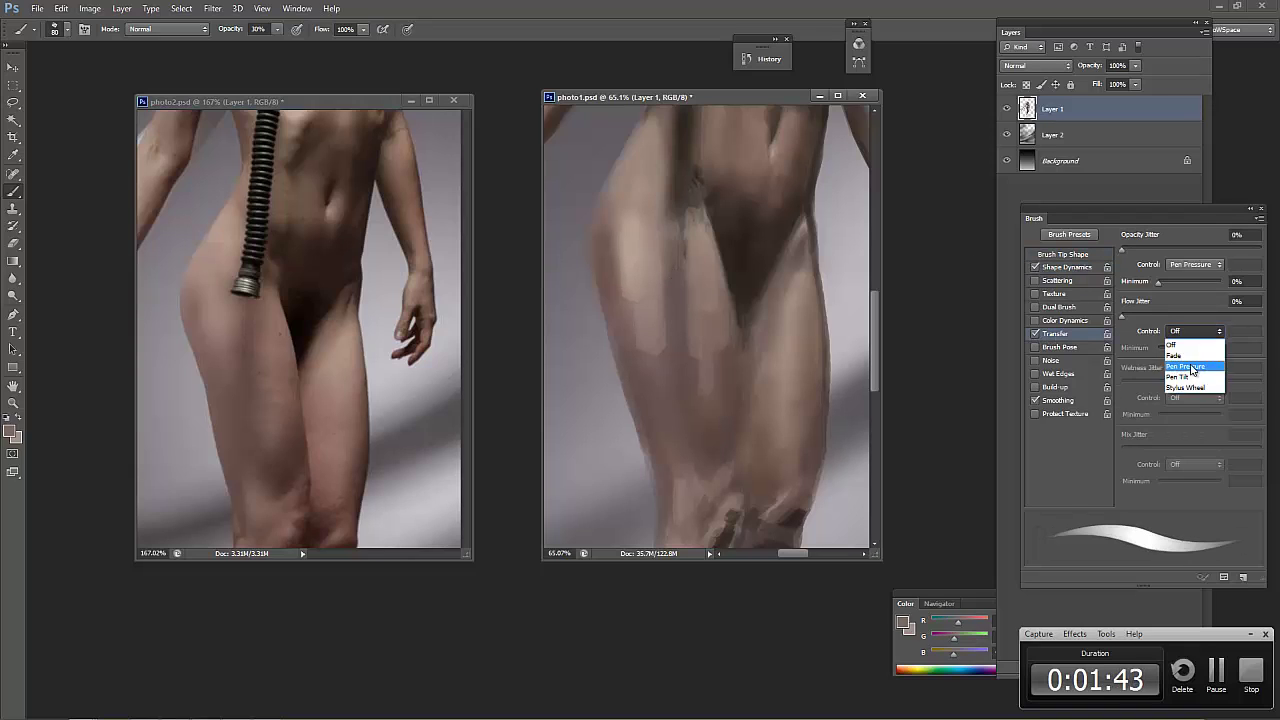
click(1191, 367)
At 50% opacity with Shape Dynamics off, blend the thigh and pubic-triangle shading
key(5)
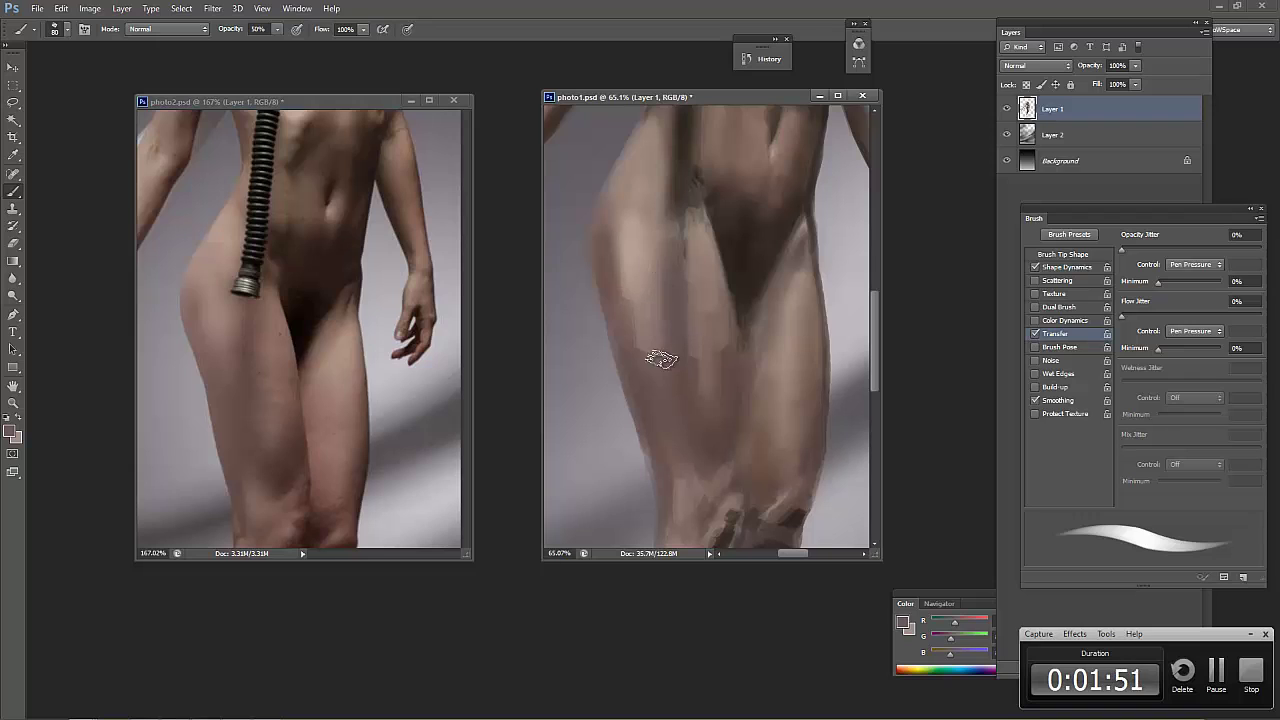
click(1035, 267)
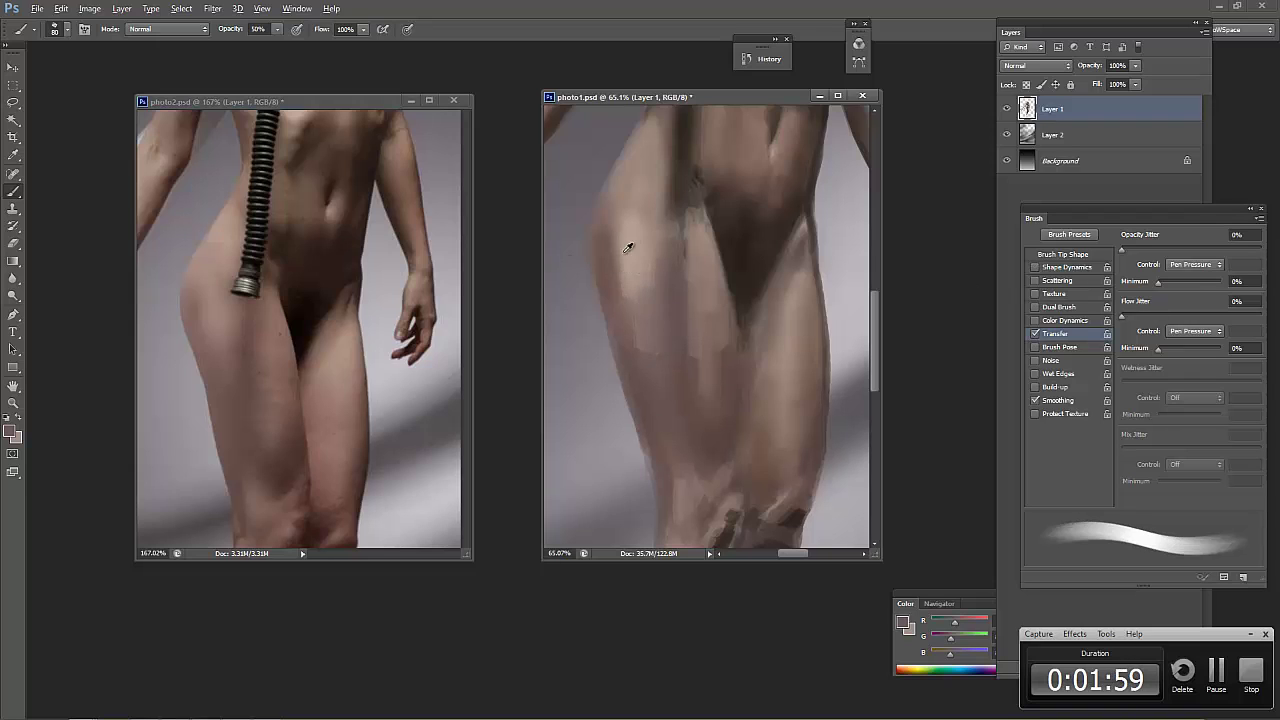
drag(628, 247, 640, 365)
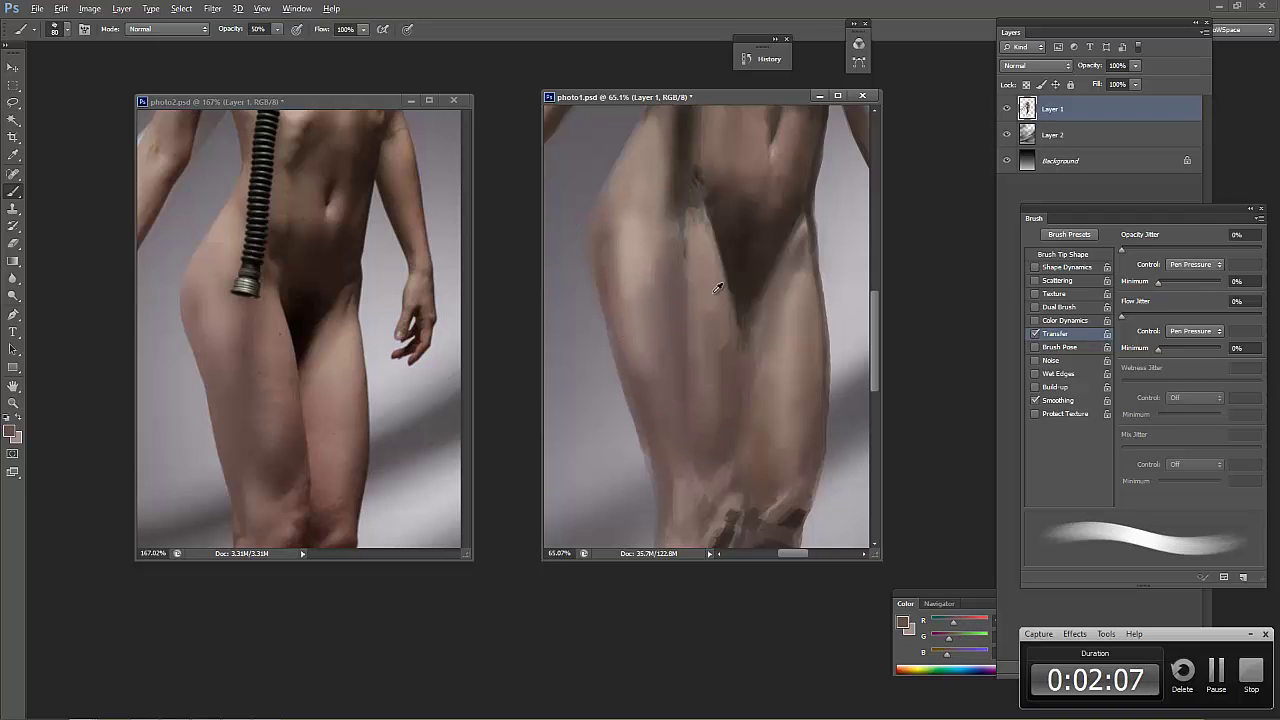
drag(716, 290, 714, 397)
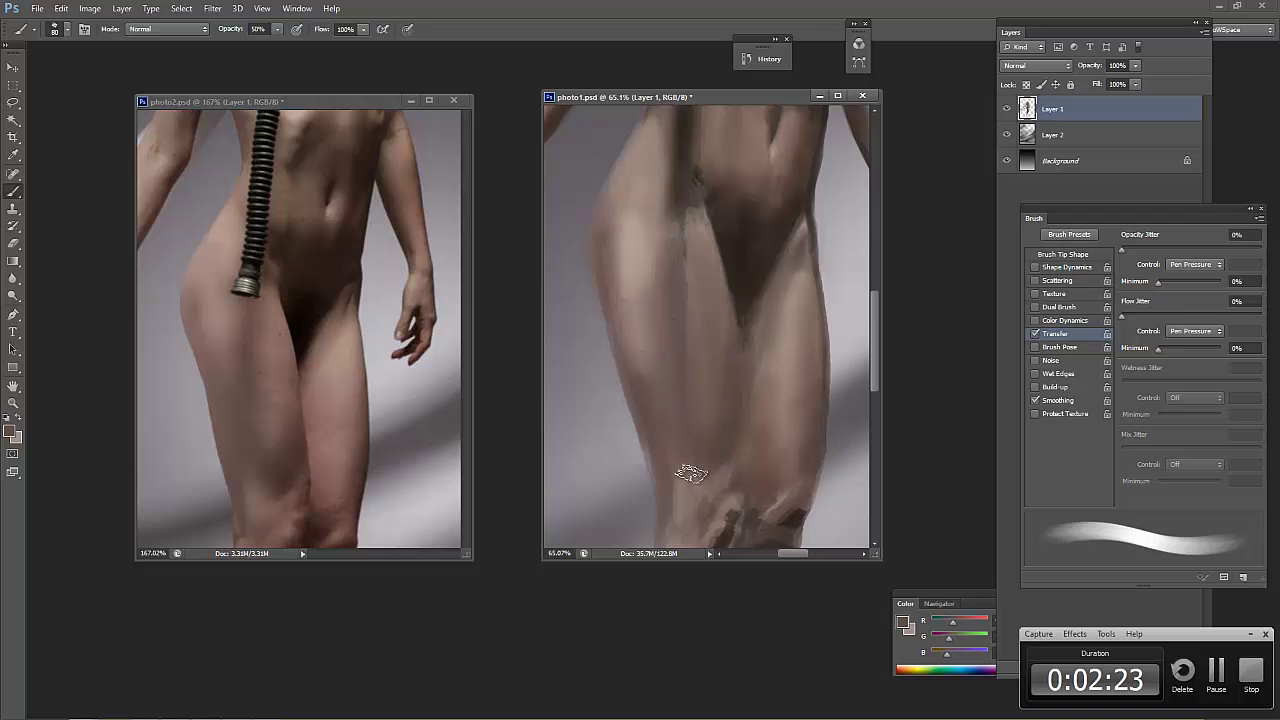
drag(790, 285, 762, 425)
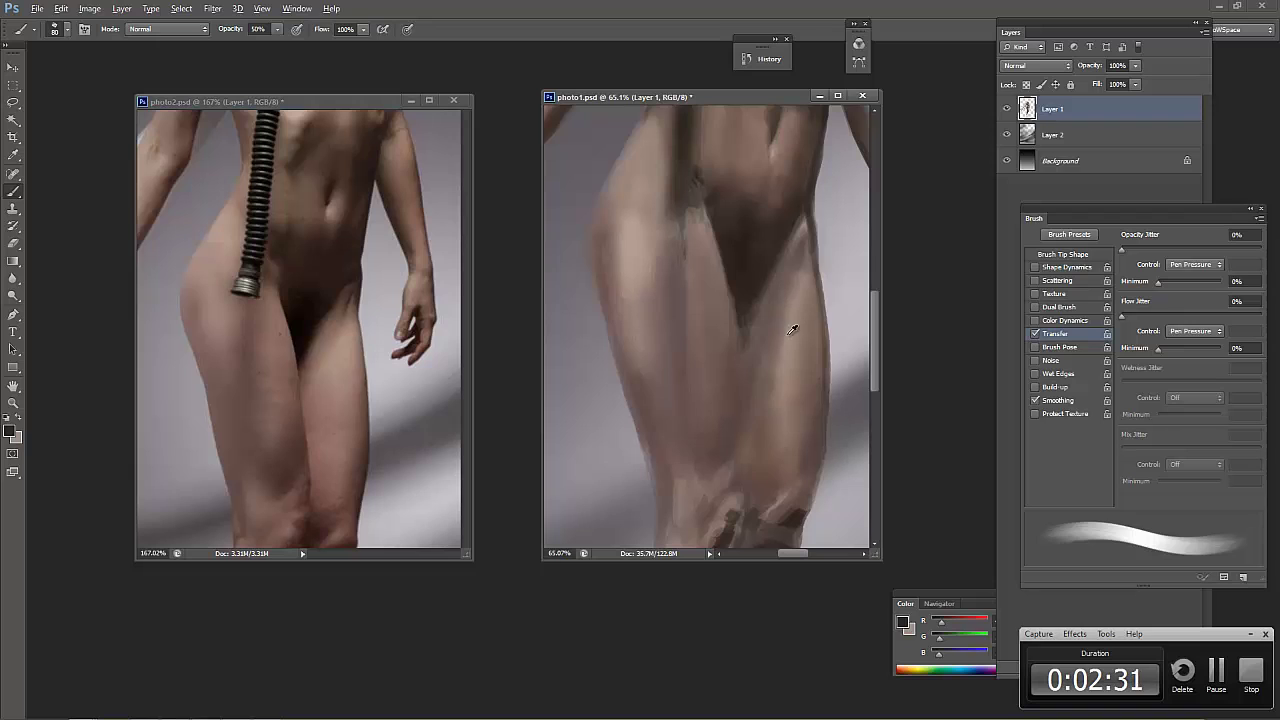
Sample assorted thigh skin tones and shrink the brush to size 30
alt+click(645, 368)
alt+click(657, 337)
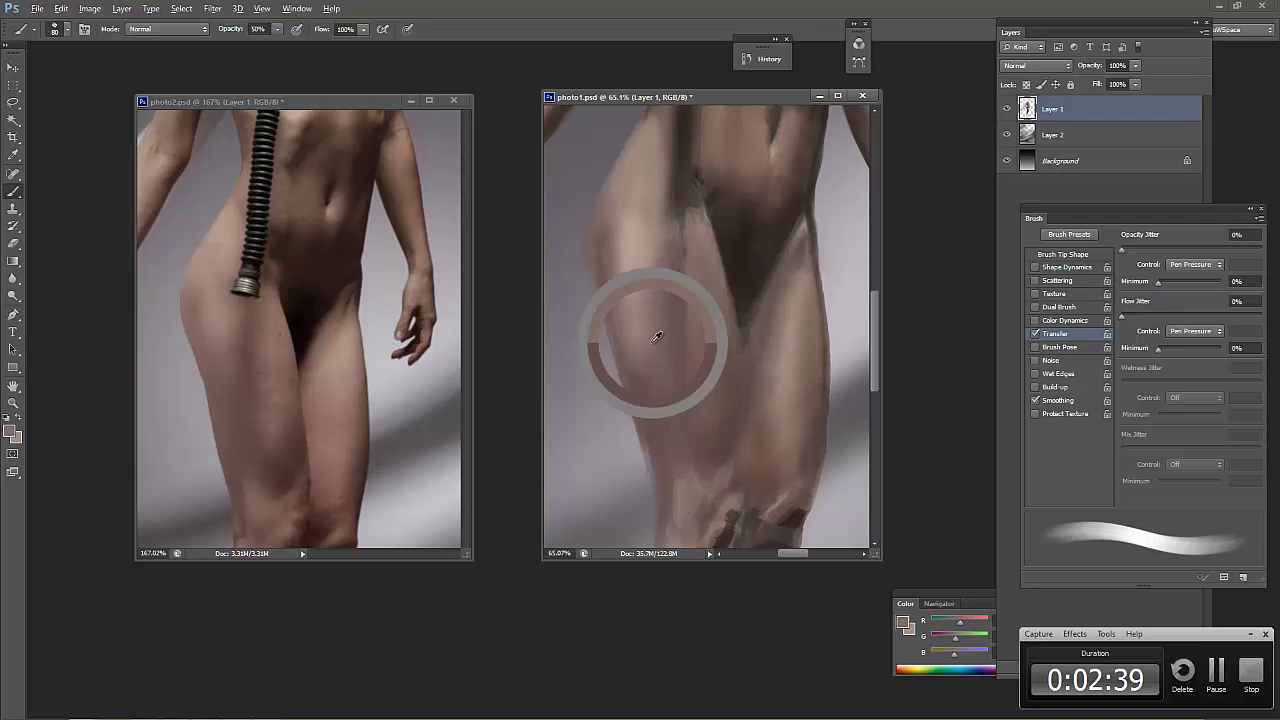
alt+click(659, 485)
alt+click(654, 361)
alt+click(662, 427)
alt+click(666, 328)
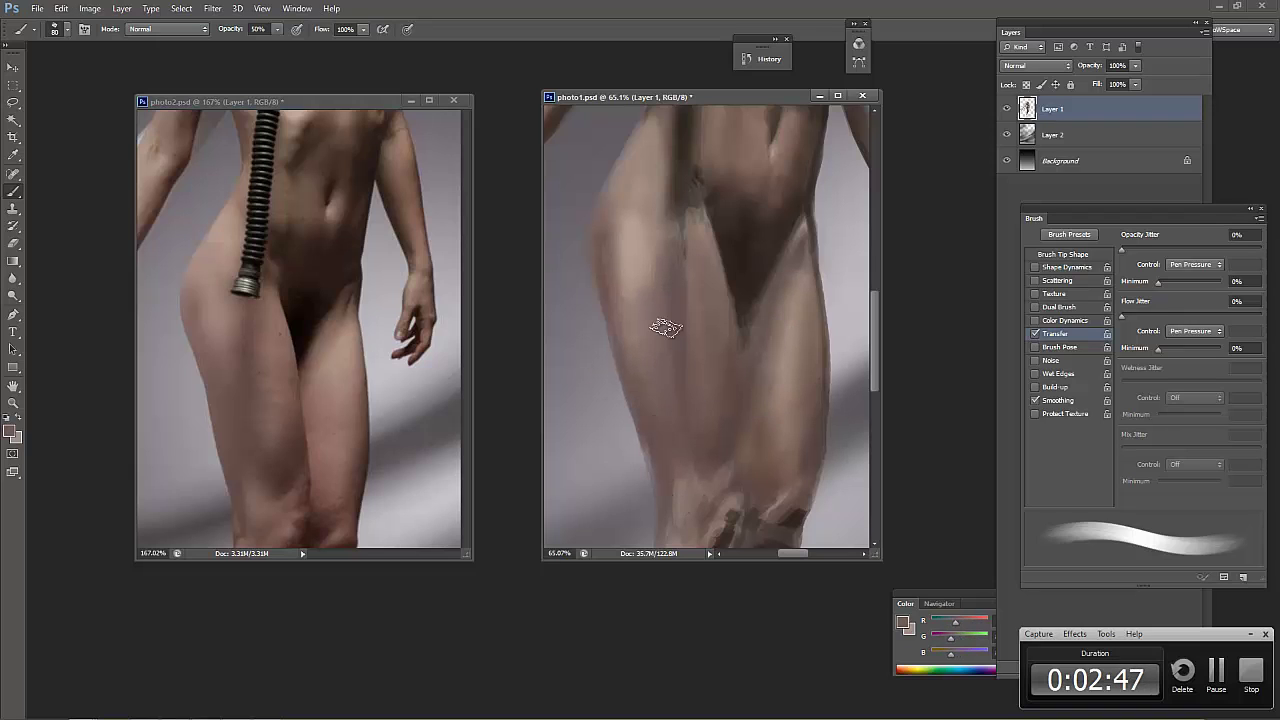
alt+click(676, 456)
alt+click(716, 360)
alt+click(724, 474)
key(bracketleft)
key(bracketleft)
key(bracketleft)
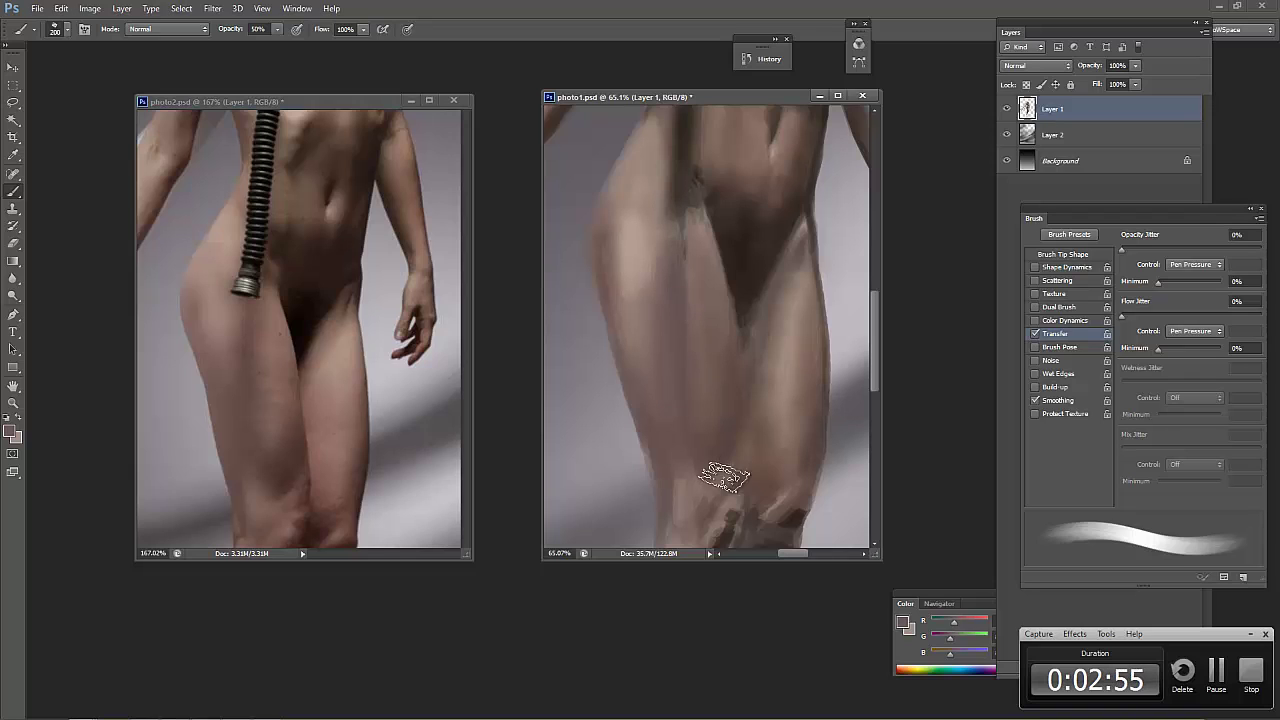
Sample further thigh and crotch-shadow tones, dropping the brush to size 10 and back to 30
alt+click(678, 459)
alt+click(703, 478)
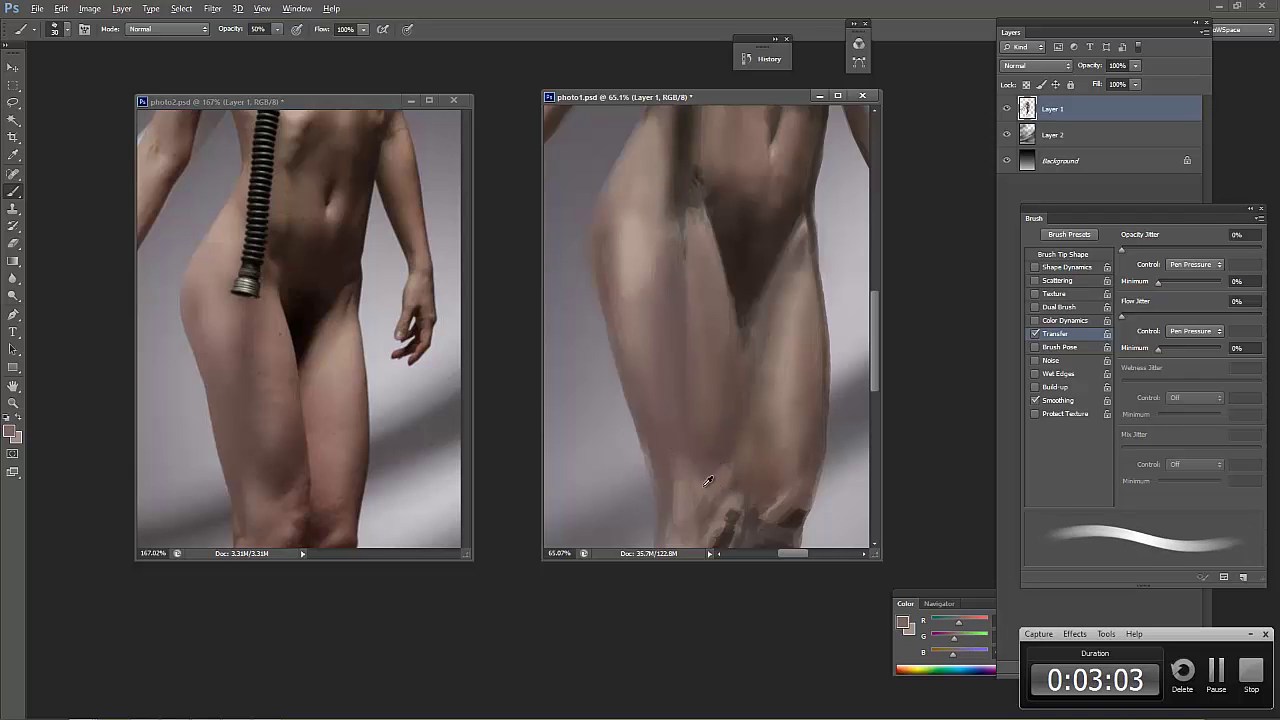
alt+click(742, 464)
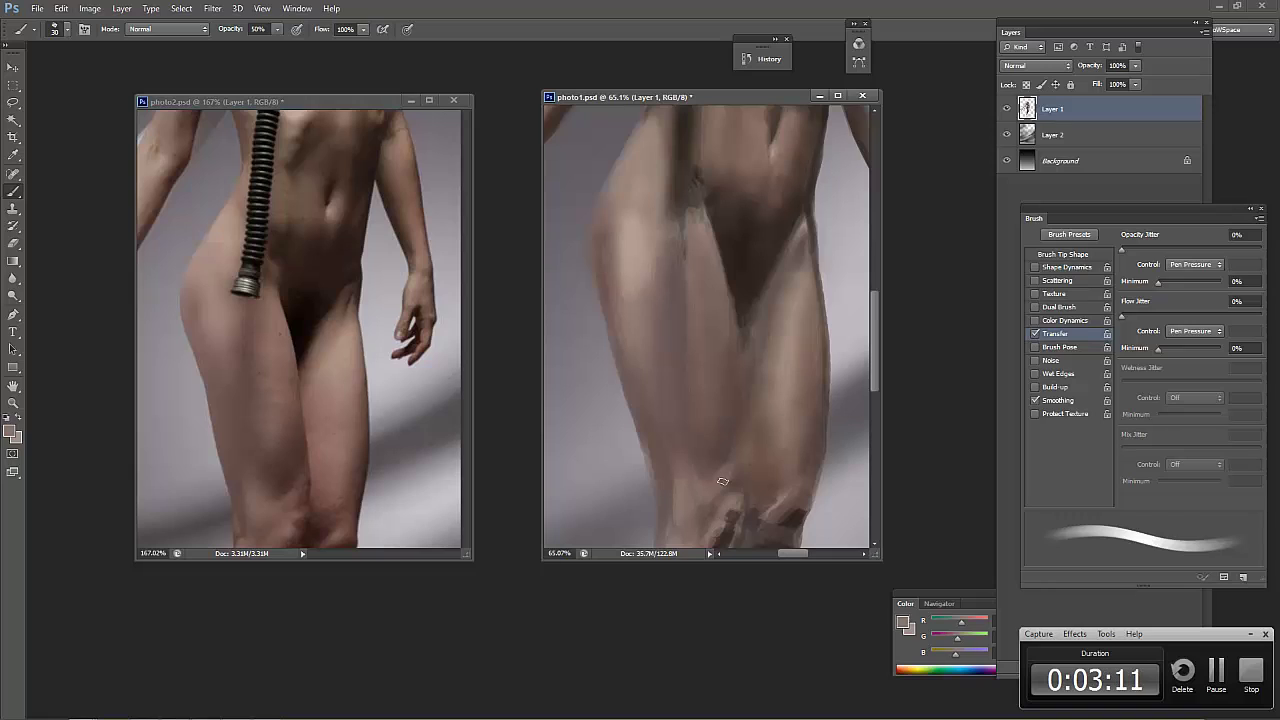
alt+click(738, 432)
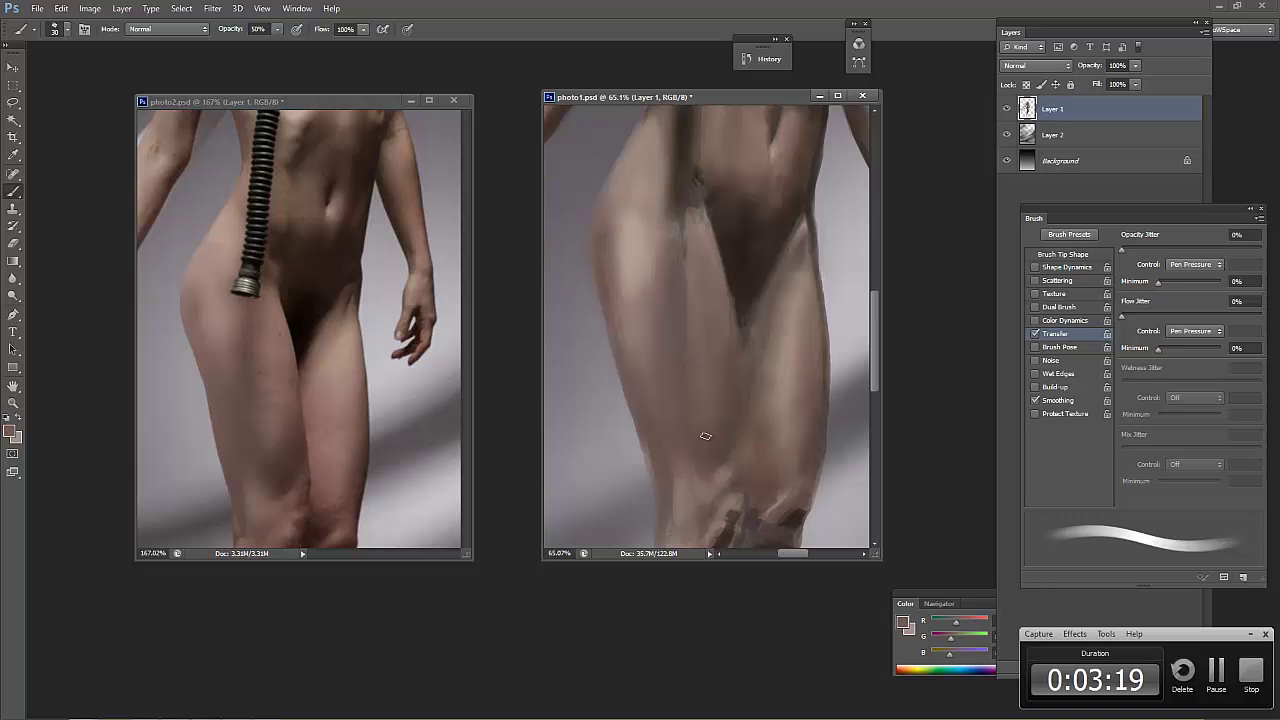
alt+click(730, 445)
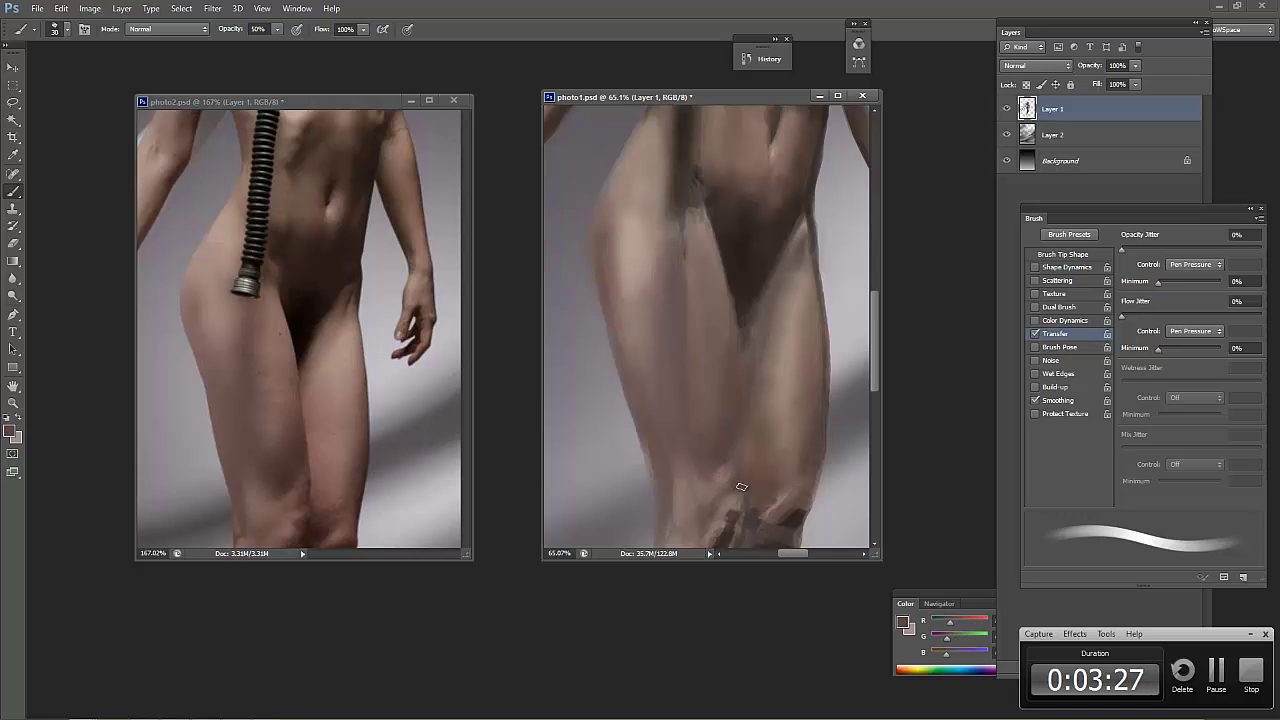
alt+click(732, 451)
alt+click(731, 270)
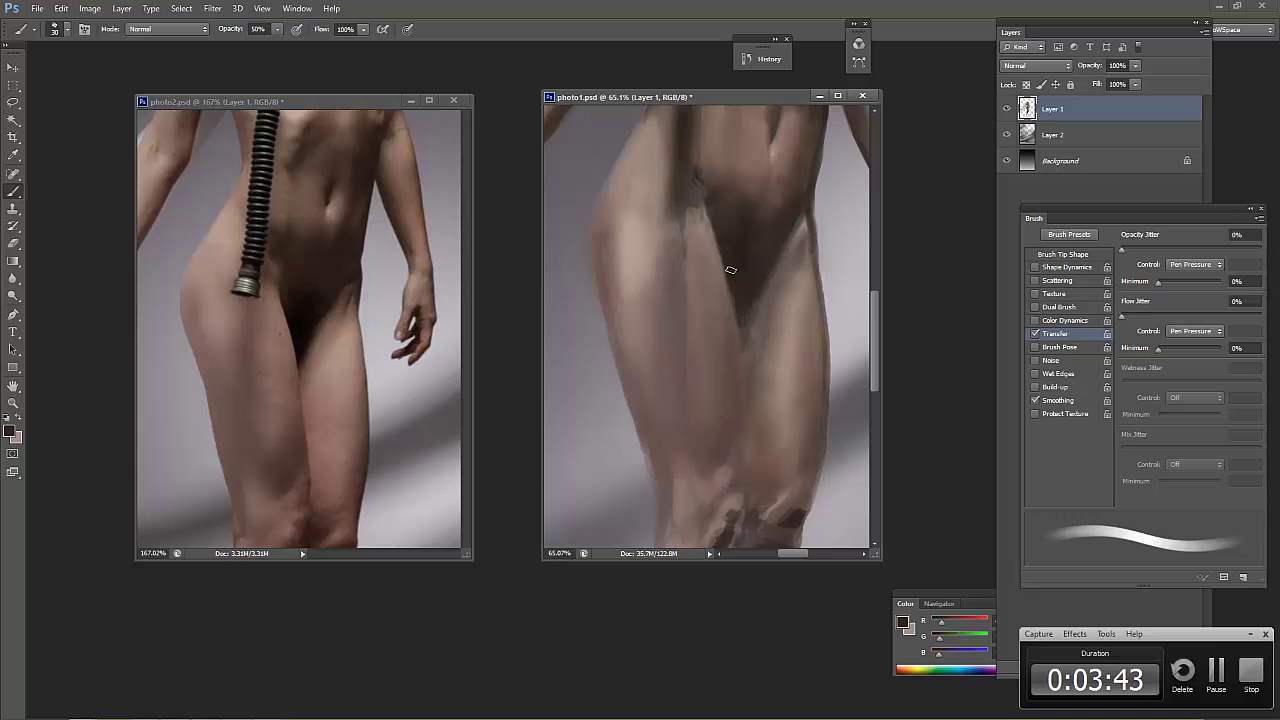
alt+click(746, 355)
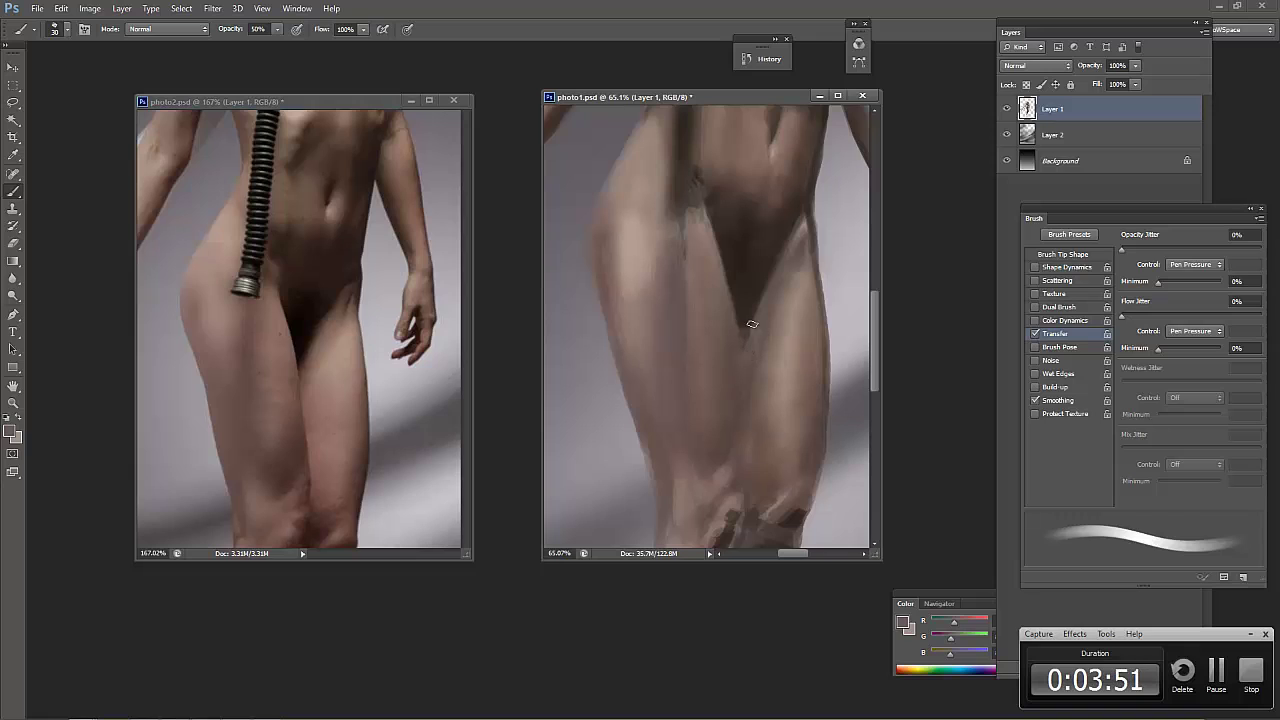
alt+click(736, 430)
key(bracketleft)
key(bracketleft)
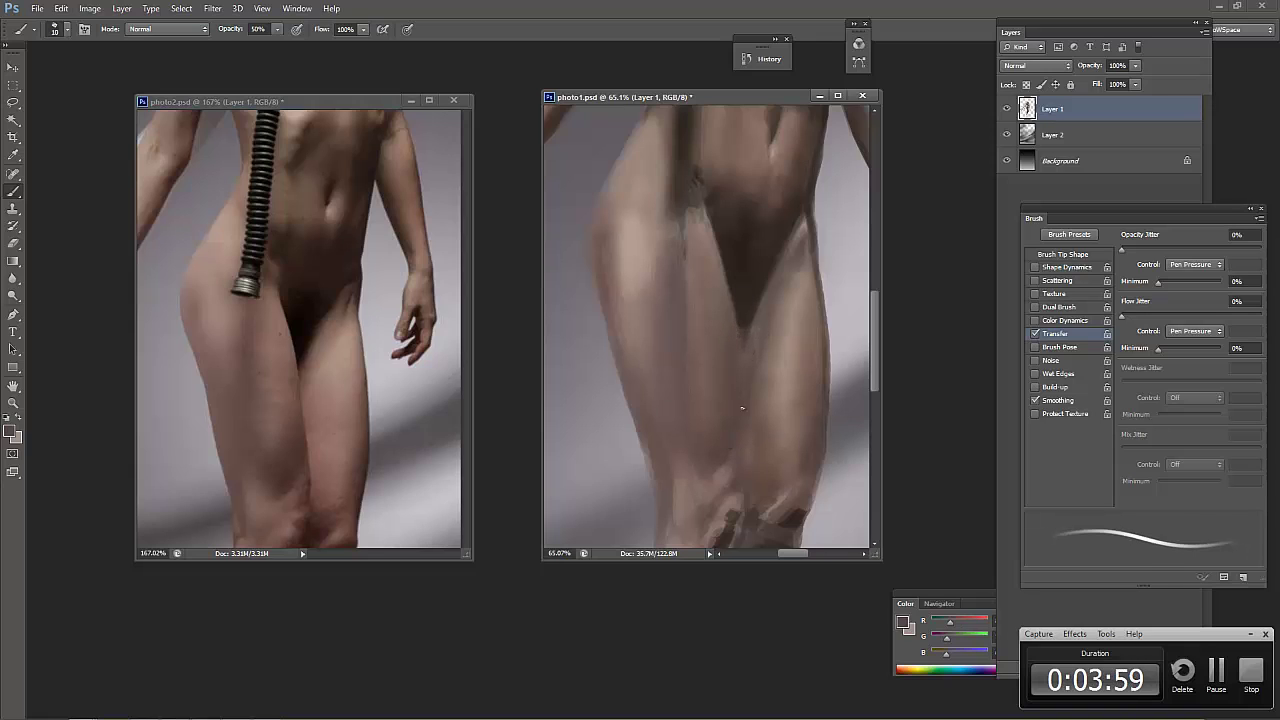
alt+click(700, 172)
key(bracketright)
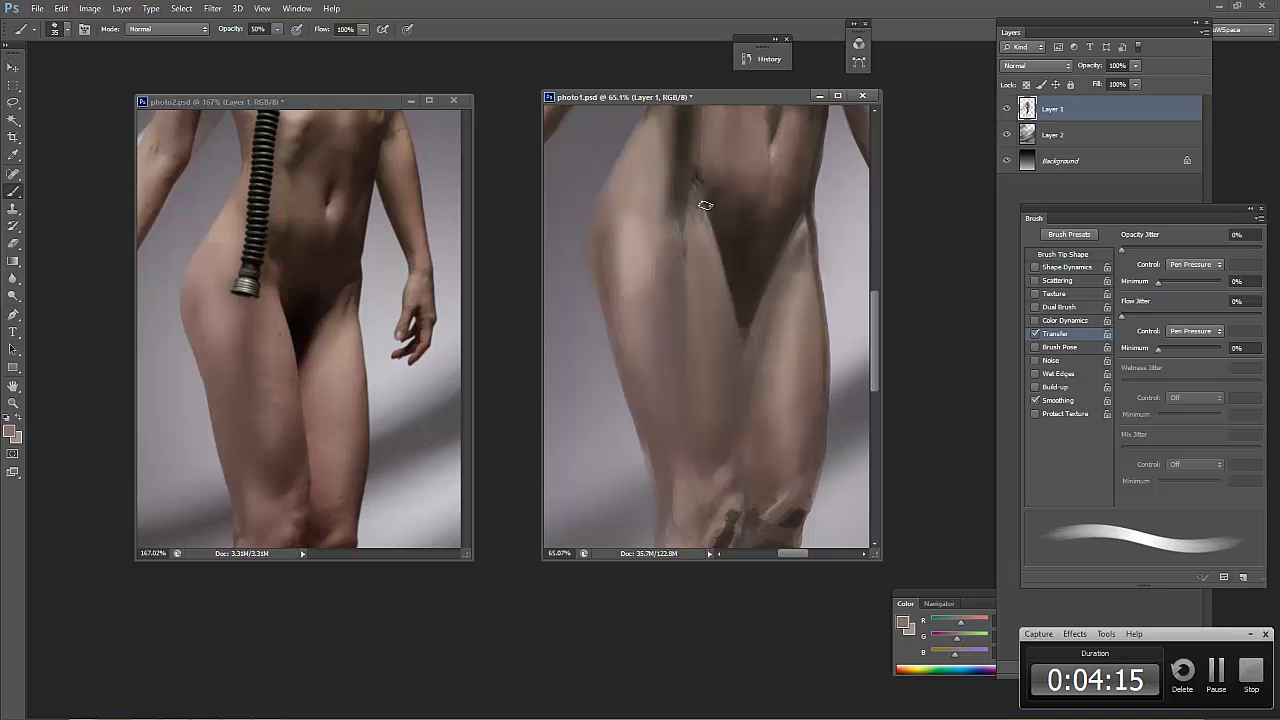
key(bracketright)
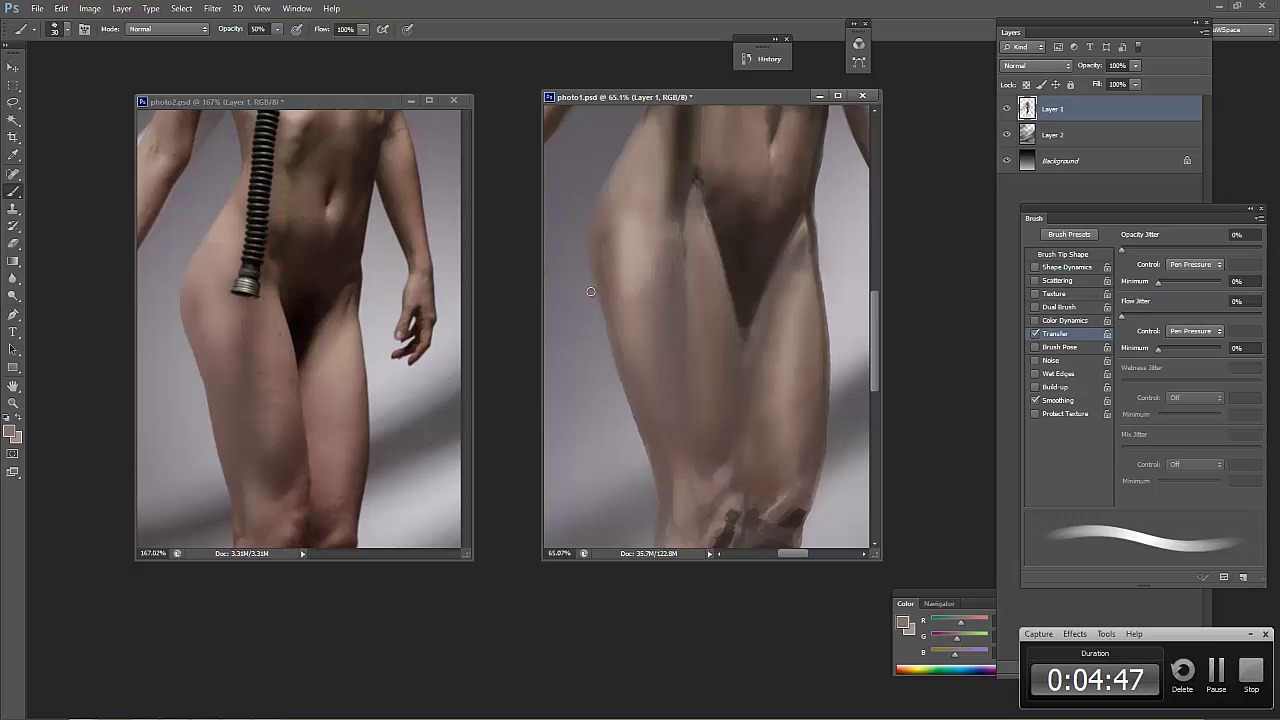
Zoom to the knee, sample light thigh tones, and brush a highlight along the thigh's outer edge
drag(570, 356, 624, 314)
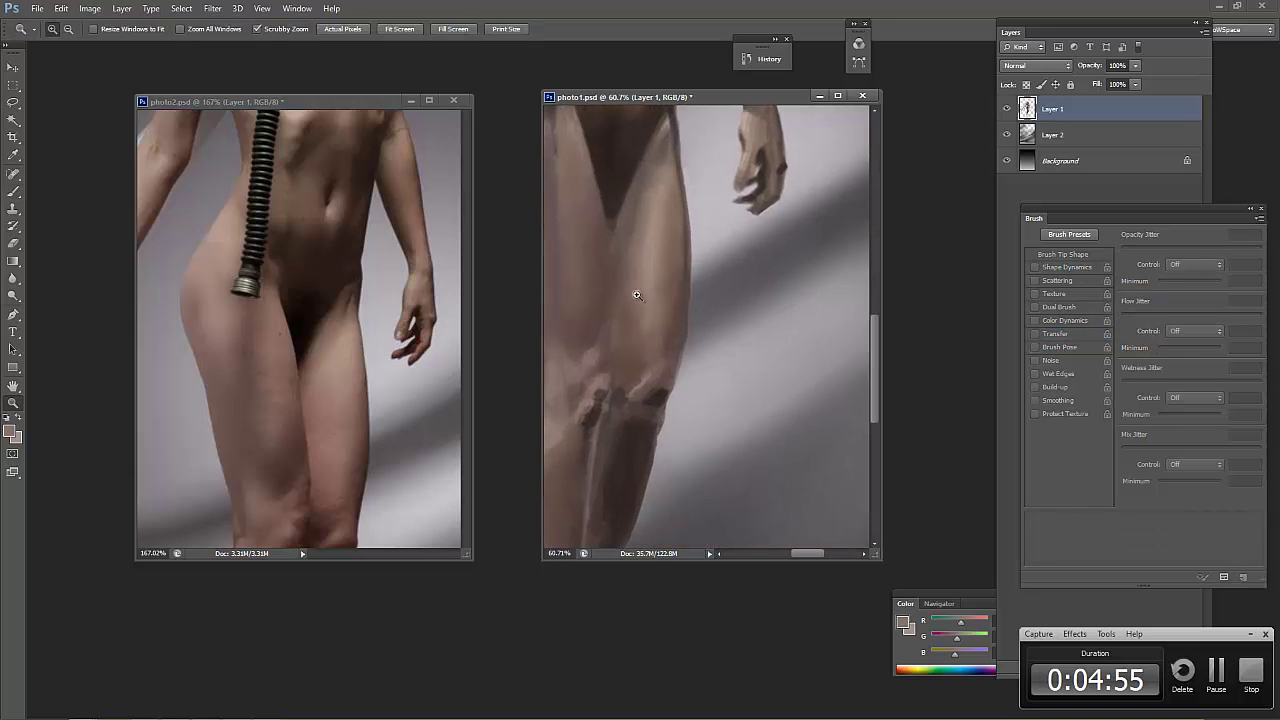
alt+click(624, 314)
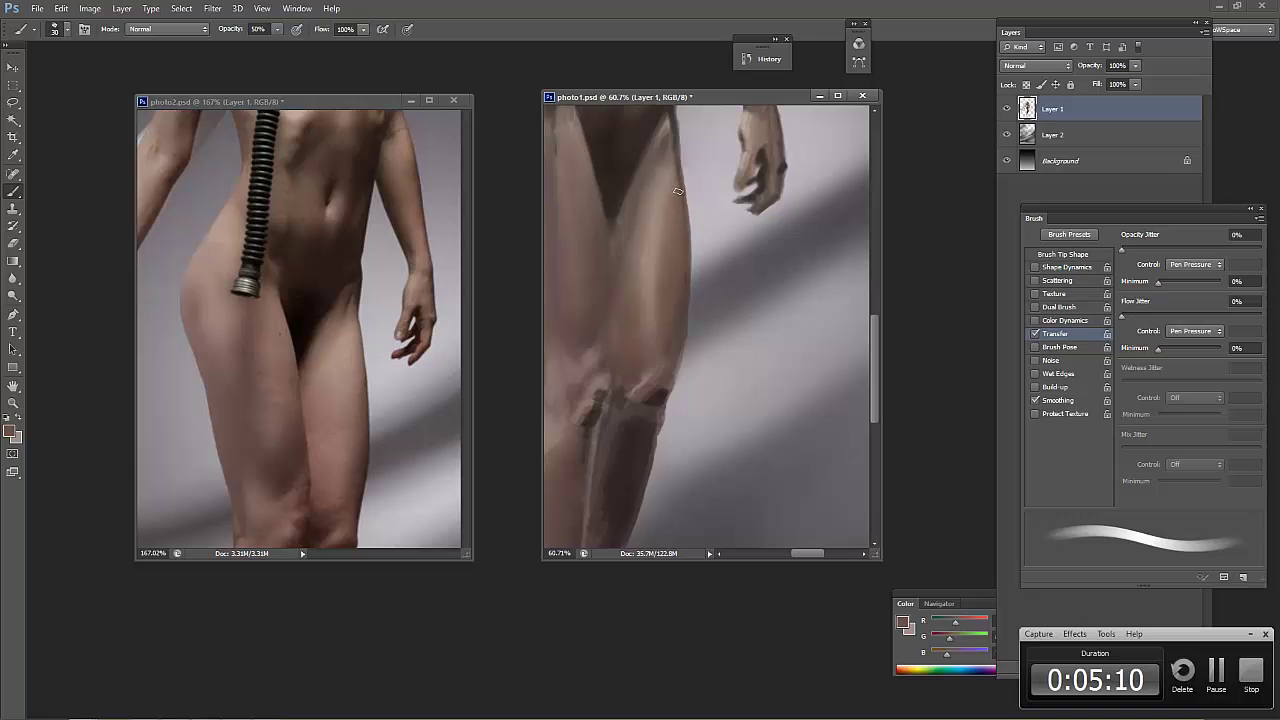
alt+click(662, 297)
alt+click(661, 162)
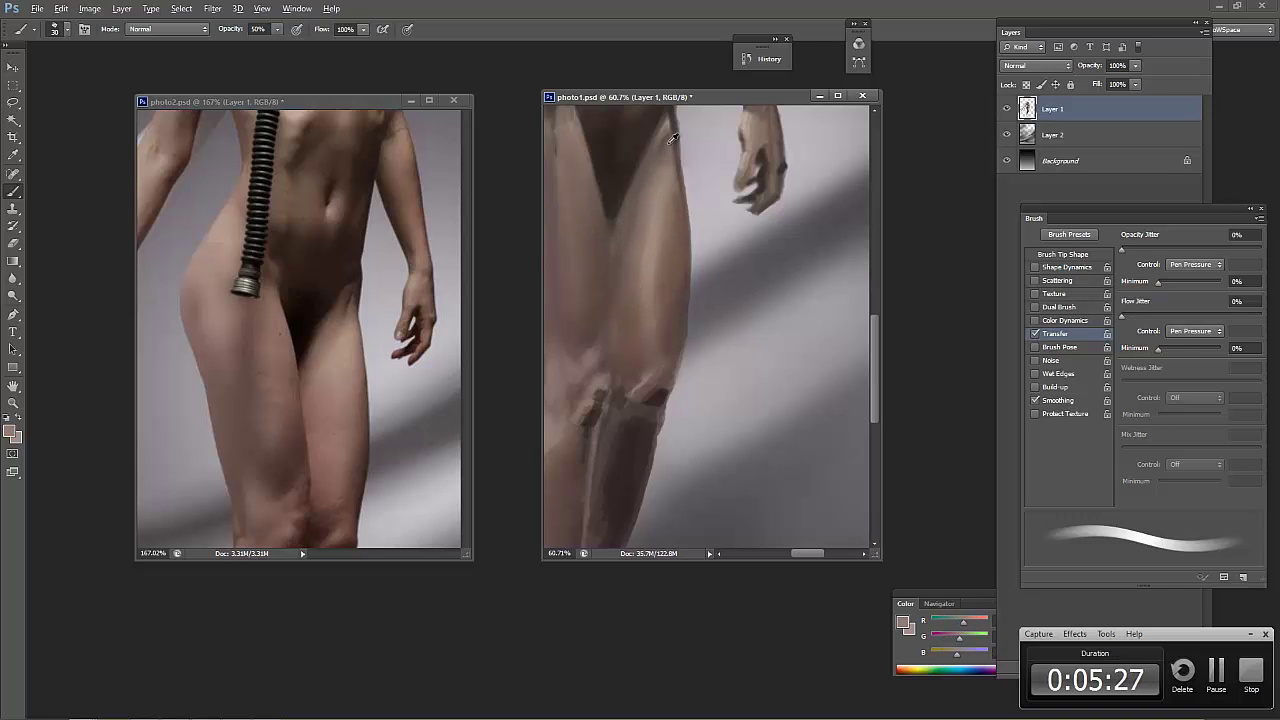
alt+click(672, 181)
drag(677, 196, 674, 133)
alt+click(658, 312)
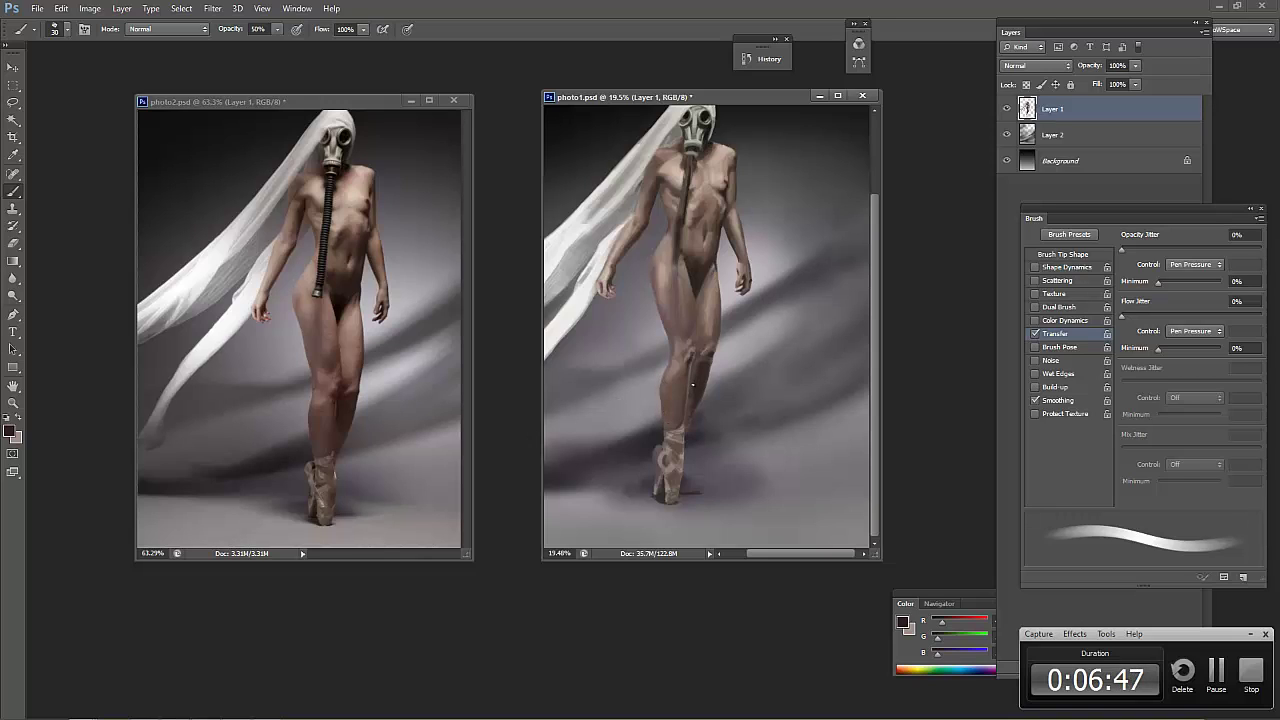
Sample light and dark skin tones from the lower leg and feet
alt+click(672, 486)
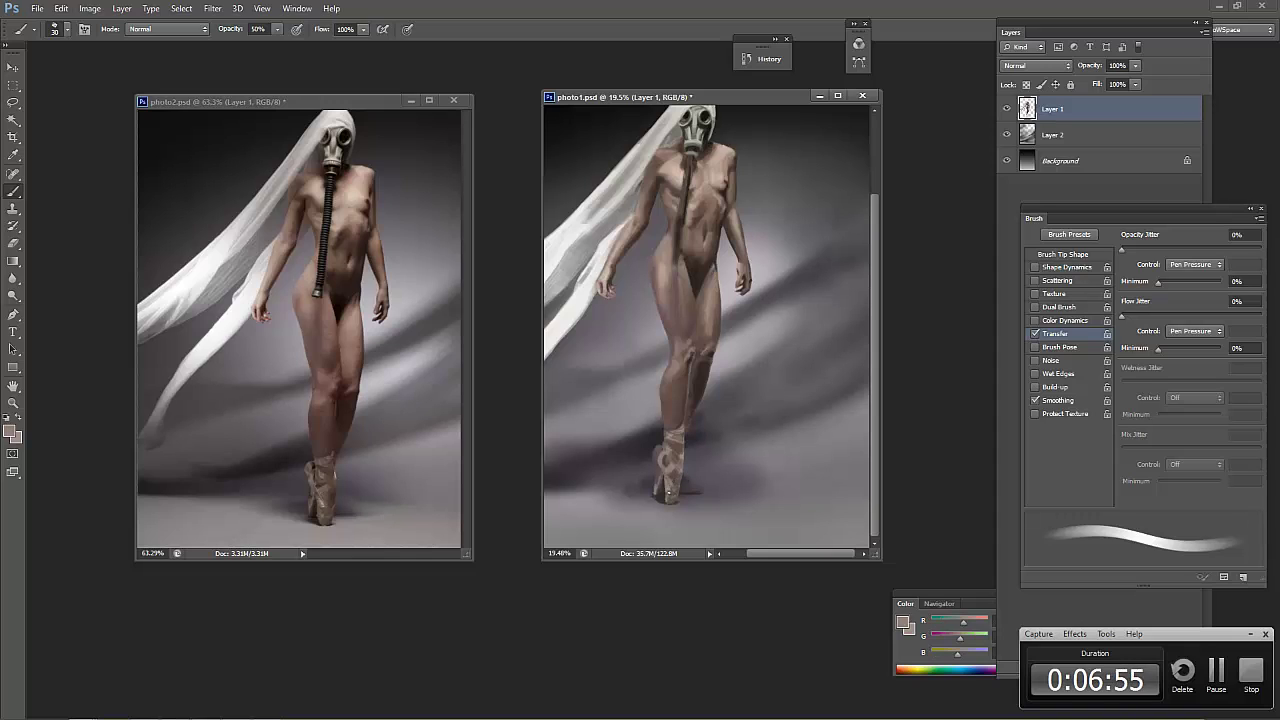
alt+click(665, 484)
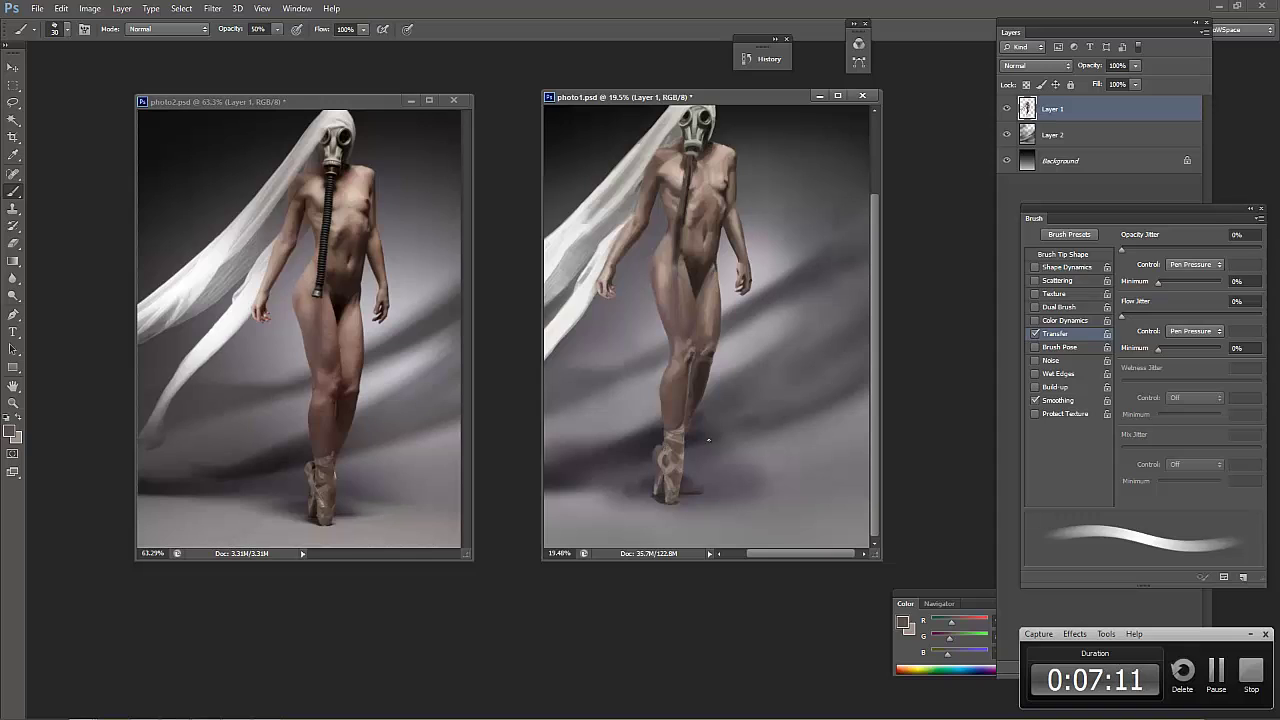
alt+click(677, 455)
alt+click(689, 380)
alt+click(690, 357)
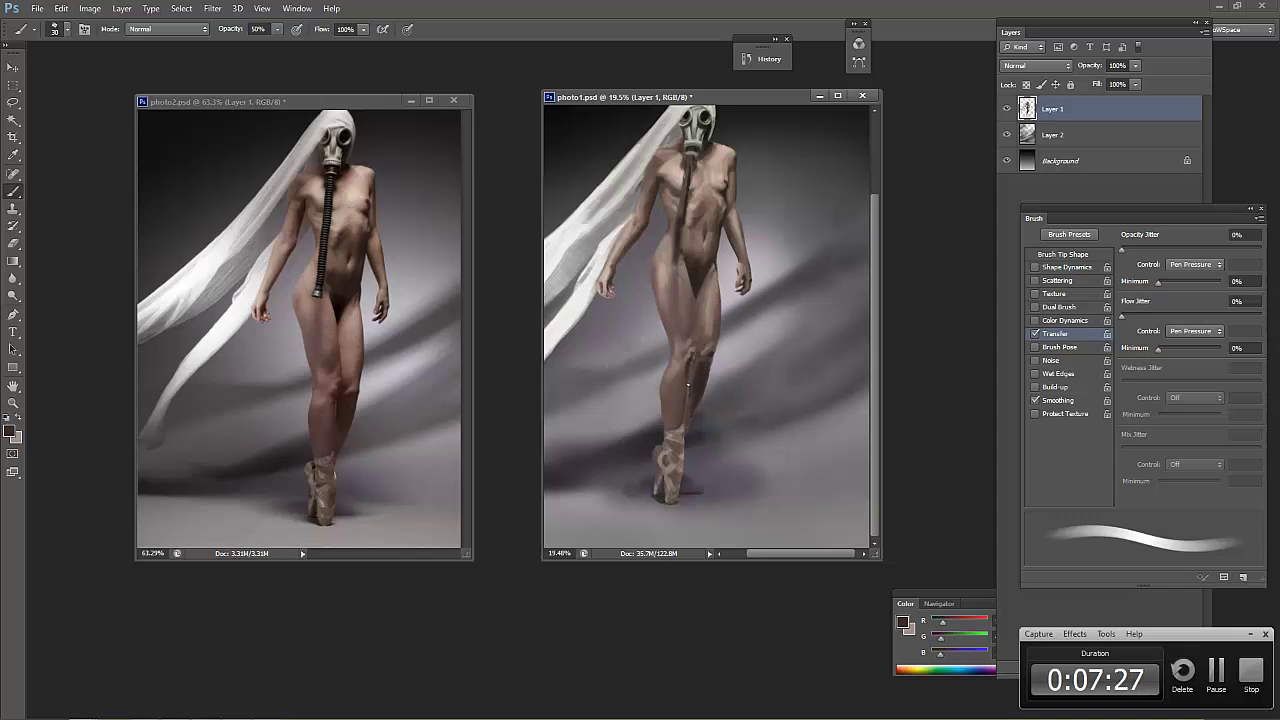
alt+click(689, 372)
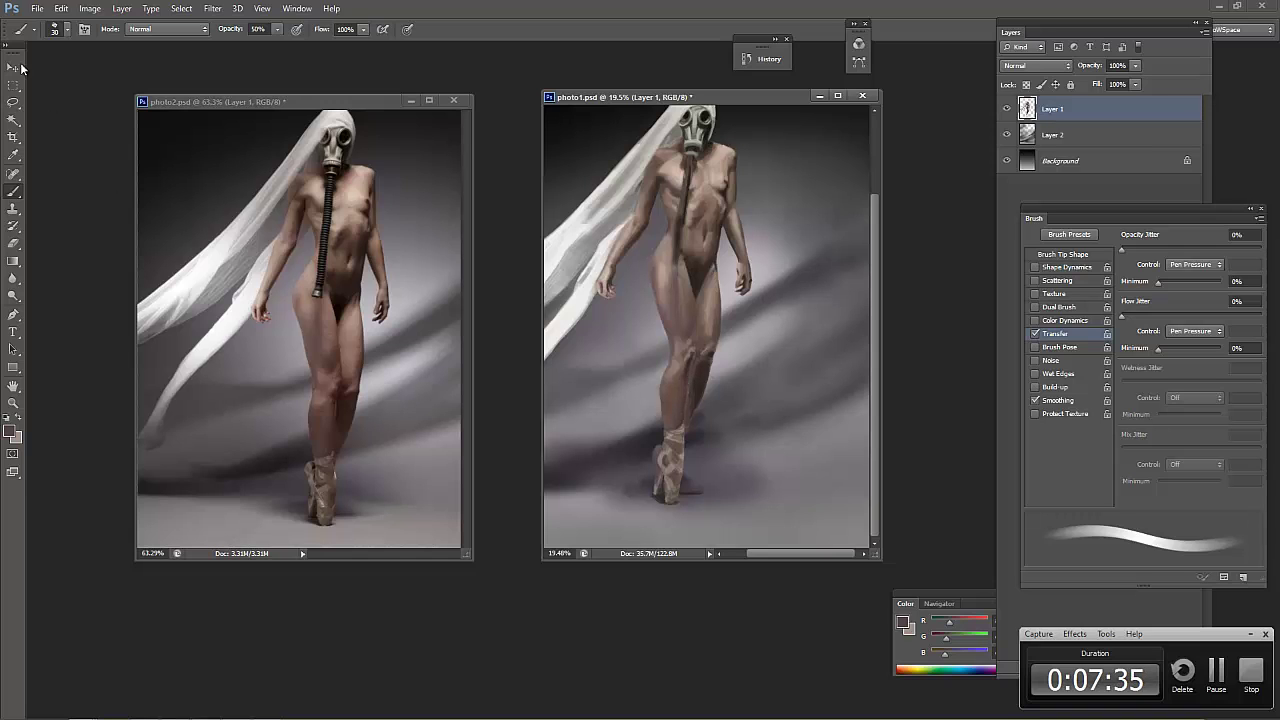
Lasso the lower leg and pointe shoe, rotate it about 2 degrees, nudge it up, and deselect
key(l)
drag(716, 378, 722, 382)
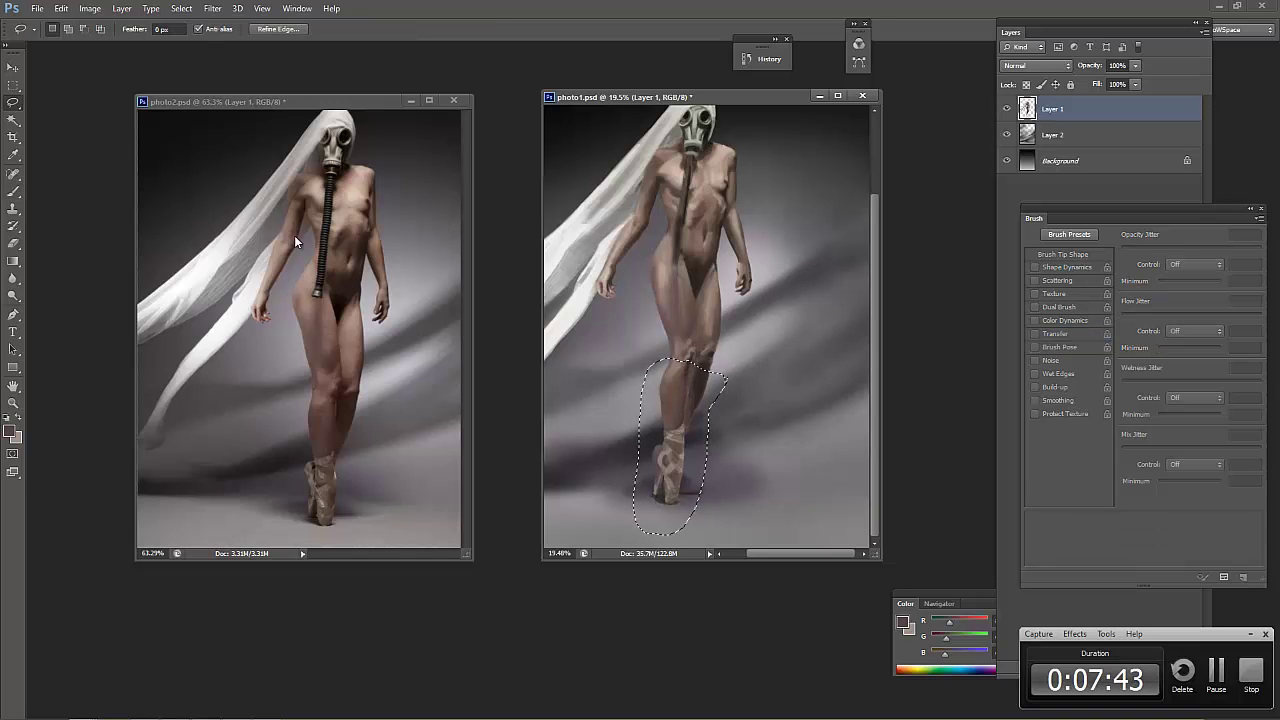
key(ctrl+t)
drag(737, 530, 684, 528)
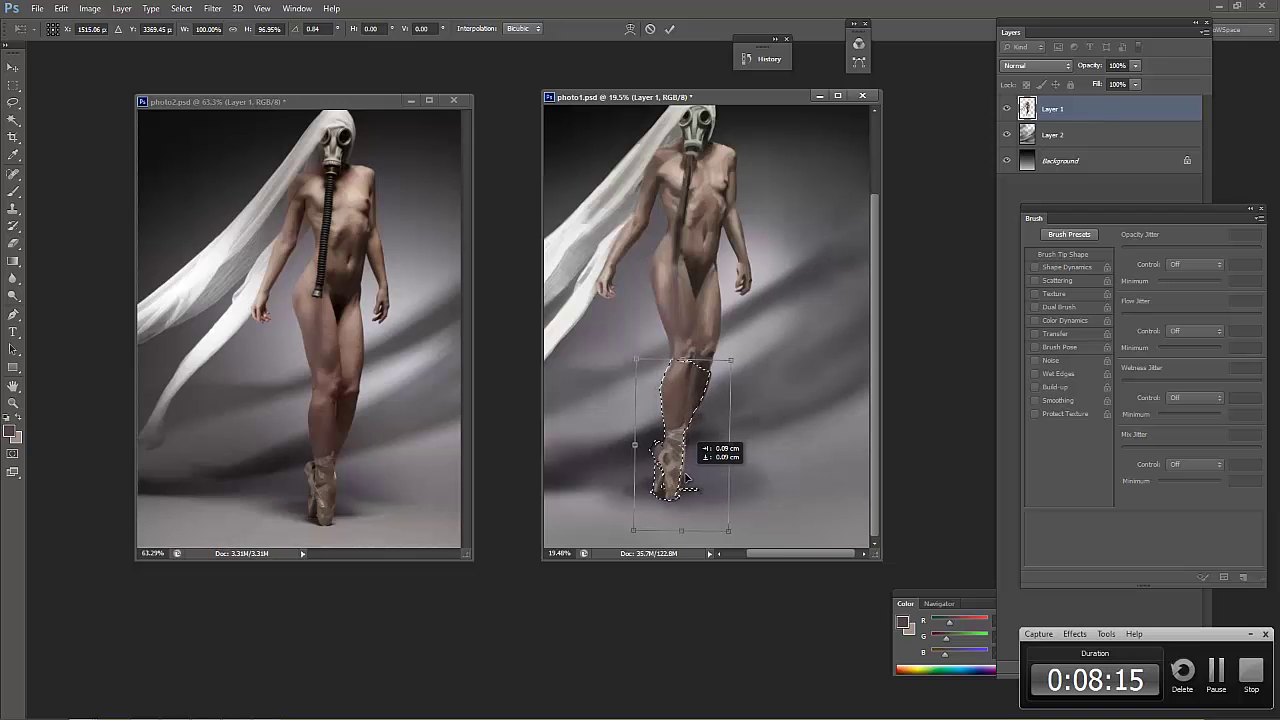
drag(712, 470, 711, 472)
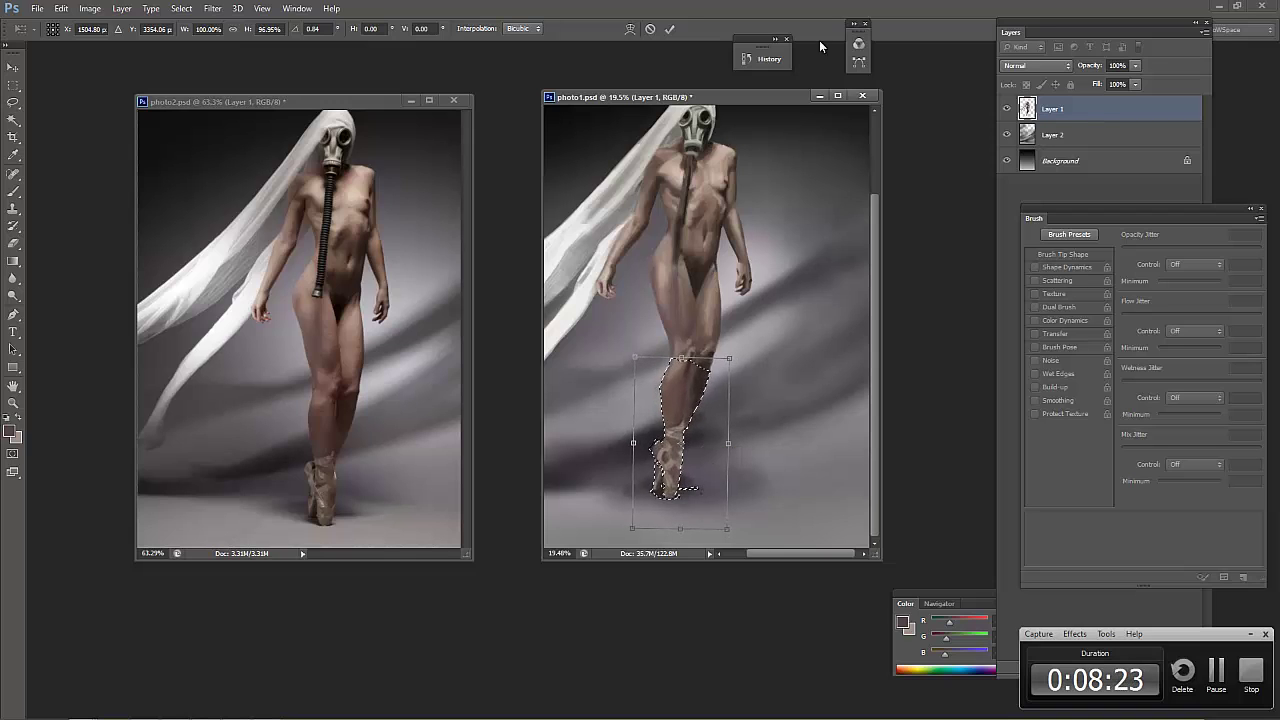
click(669, 28)
key(ctrl+d)
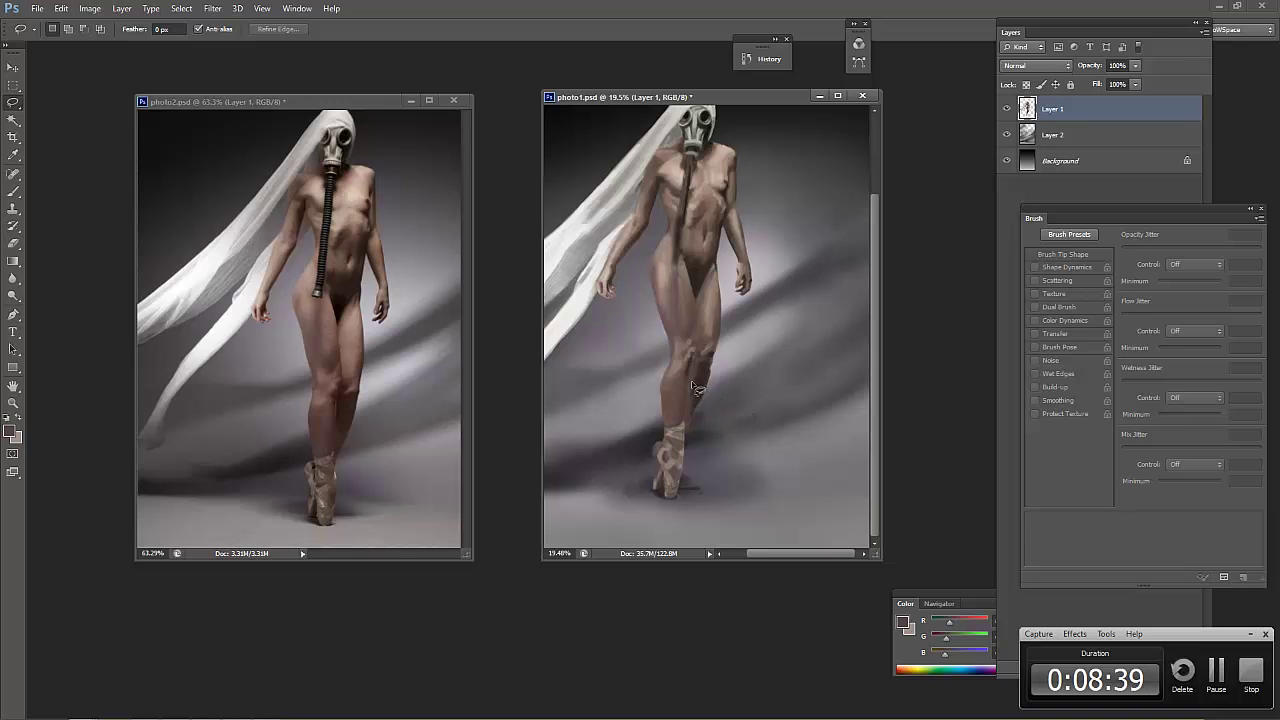
Sample darker leg tones and darken the left edge of the calf
key(b)
scroll(716, 371, up, 3)
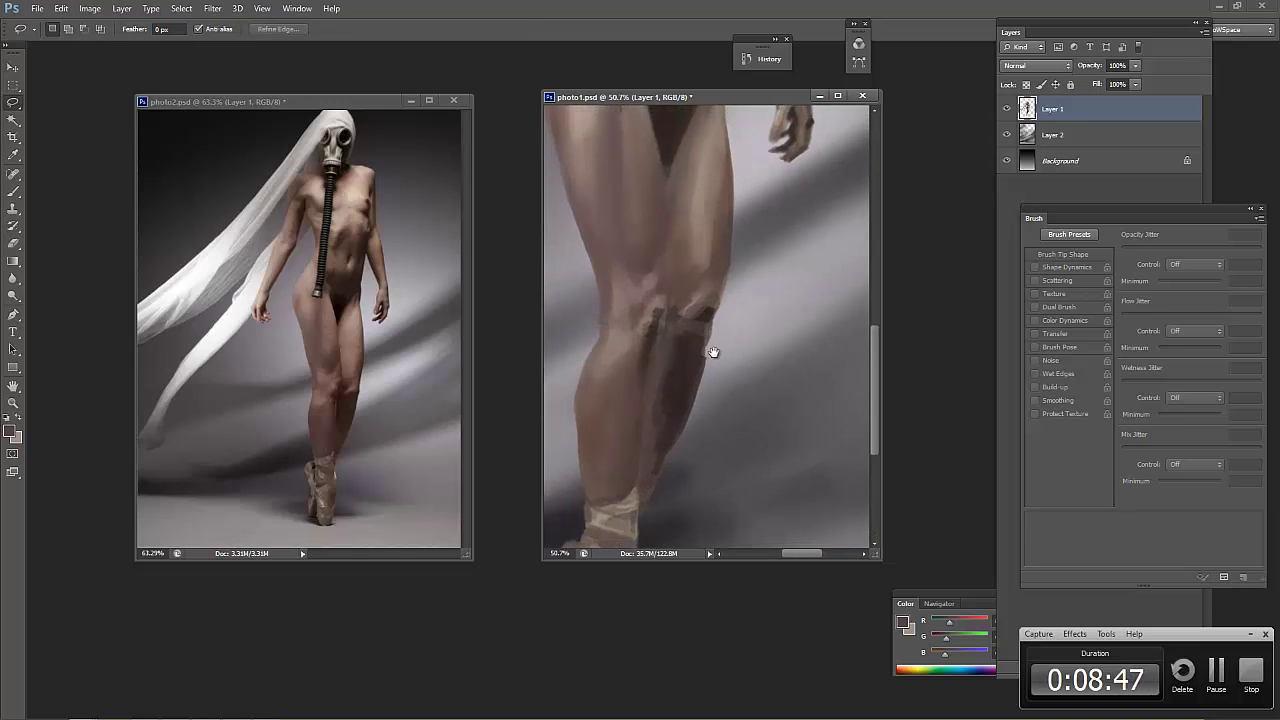
scroll(709, 351, up, 2)
alt+click(694, 281)
alt+click(684, 247)
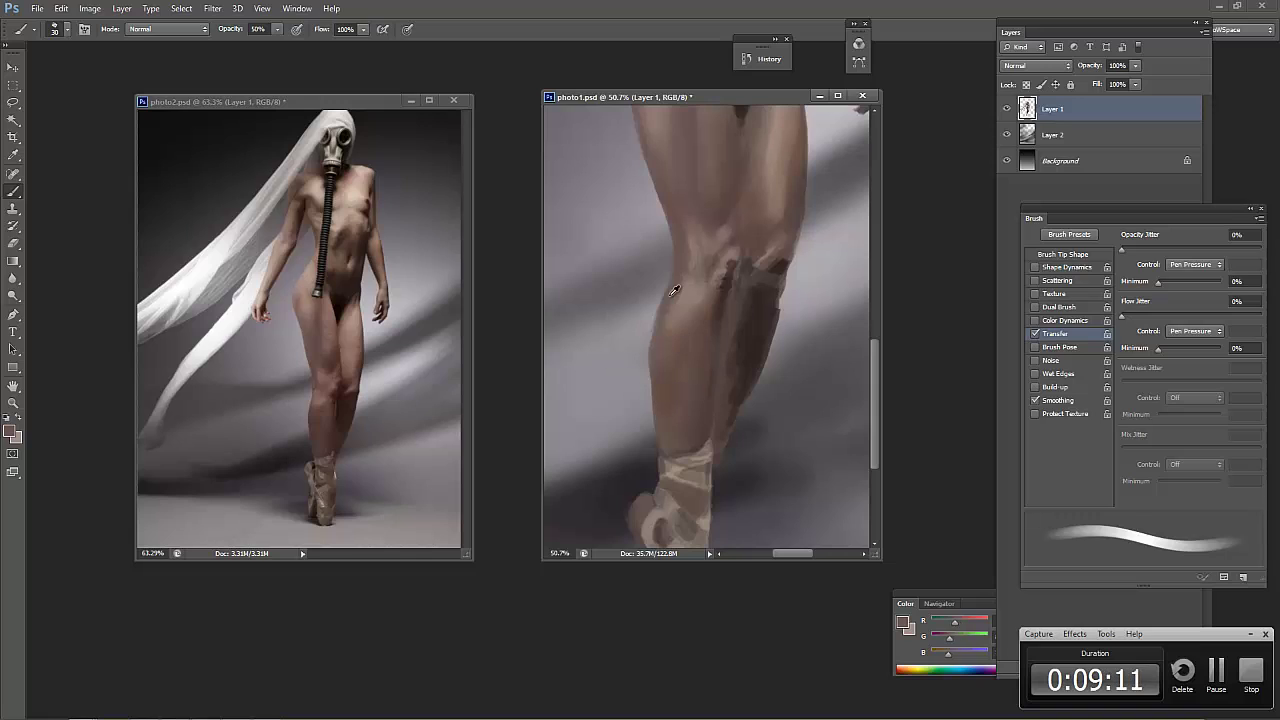
alt+click(660, 345)
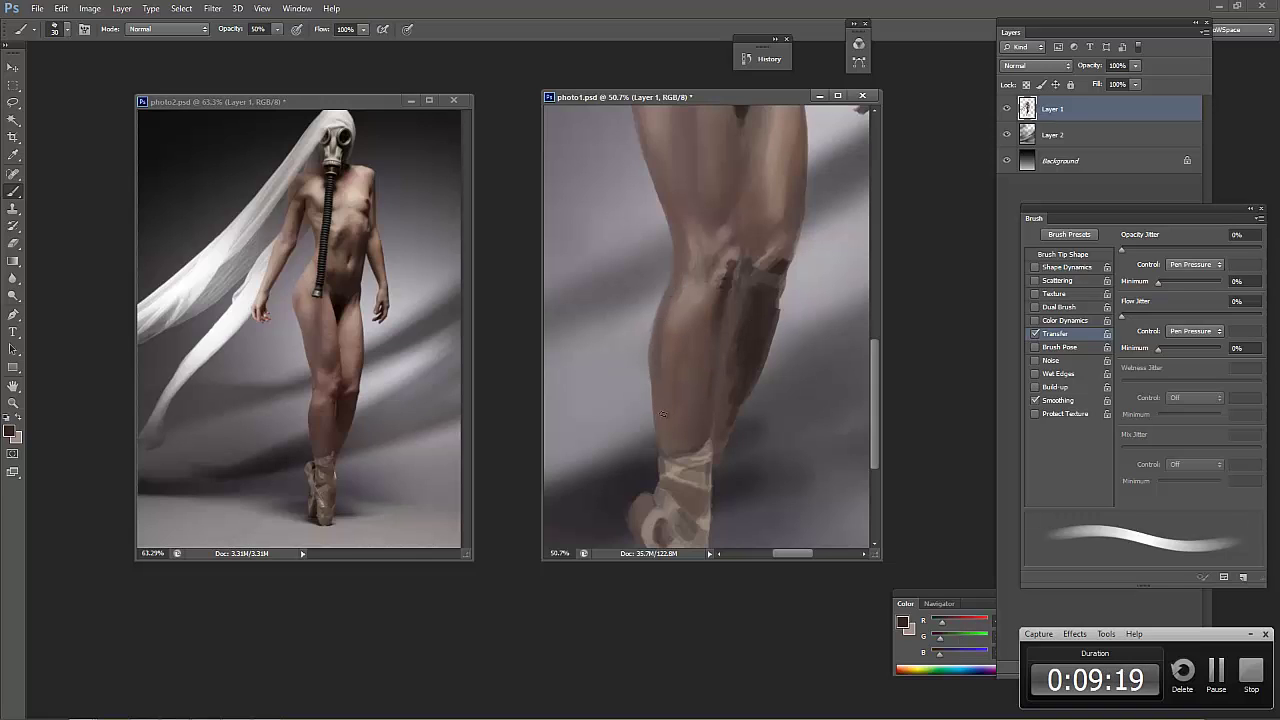
drag(660, 325, 668, 395)
Resize the brush and alternate lighter and darker leg tones on the calf
key(bracketright)
key(bracketright)
key(bracketright)
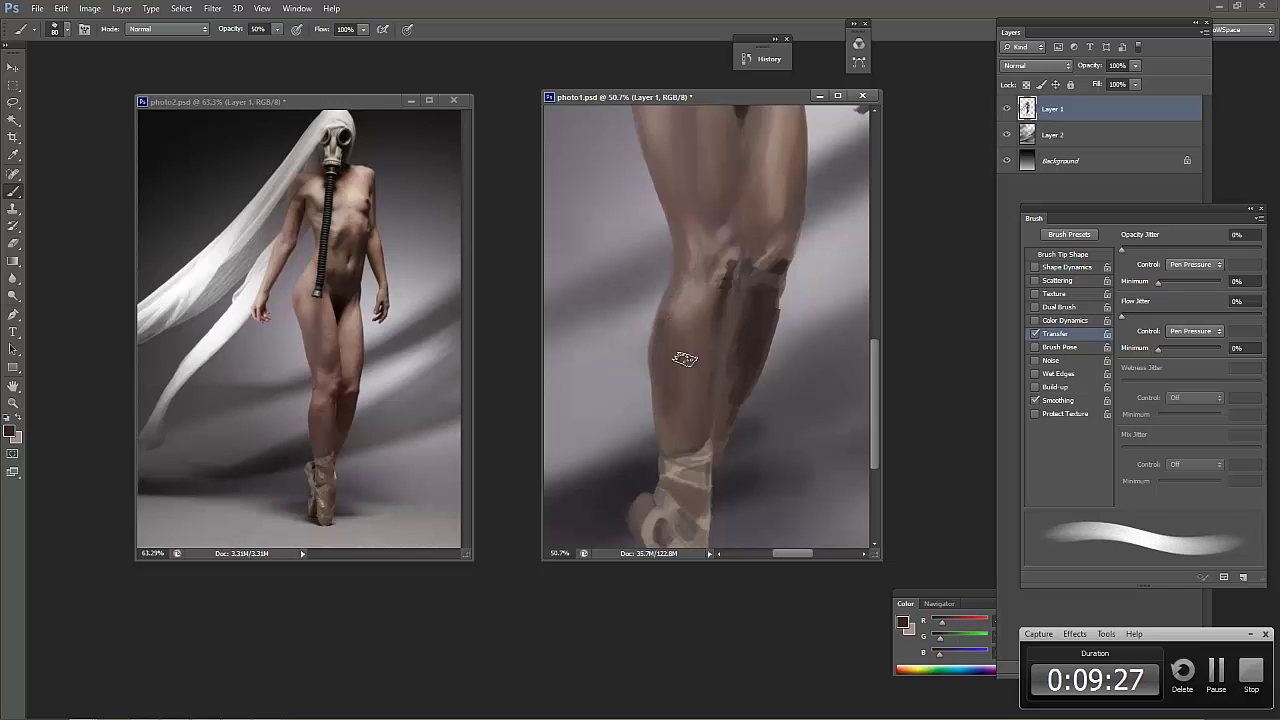
alt+click(682, 441)
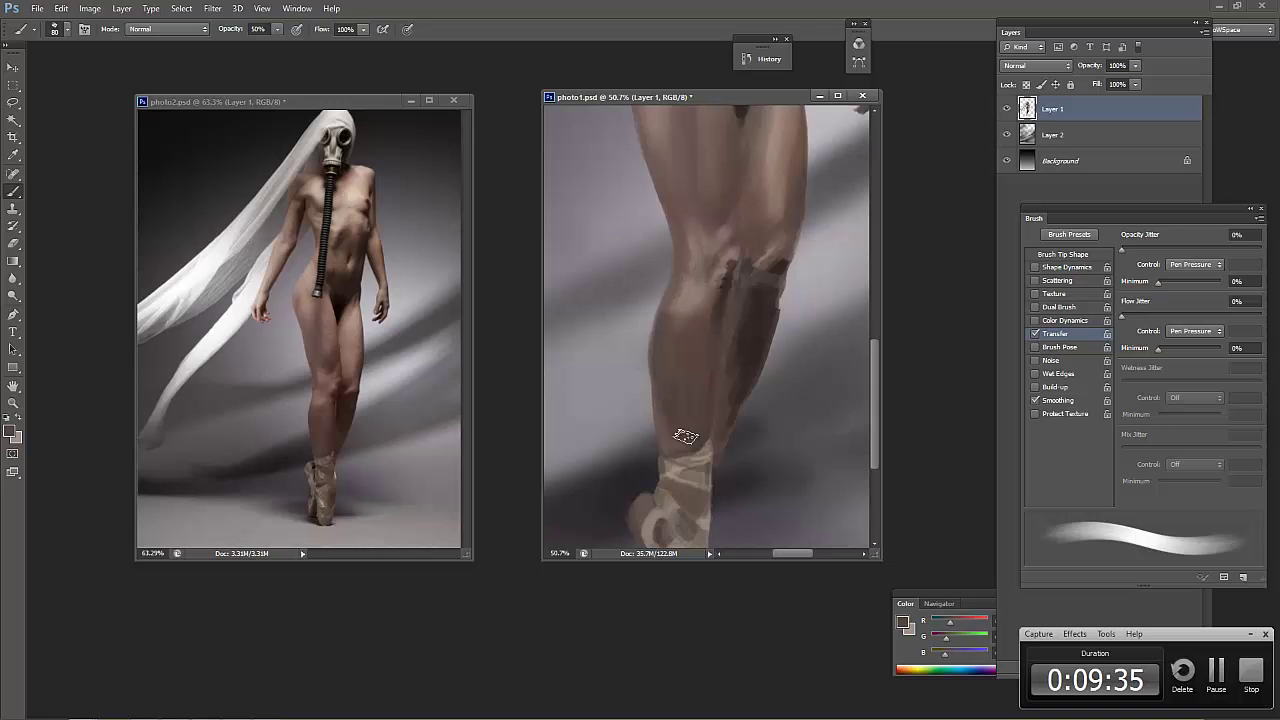
alt+click(690, 433)
key(bracketleft)
key(bracketleft)
key(bracketleft)
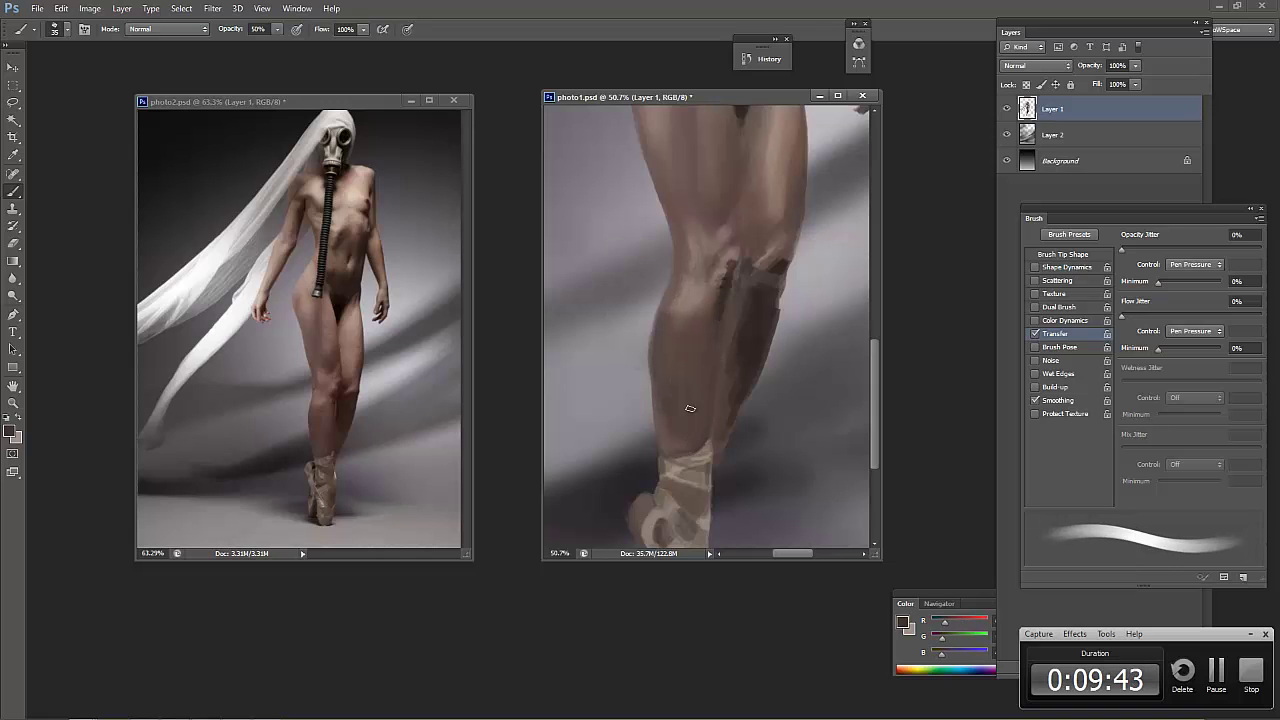
alt+click(683, 433)
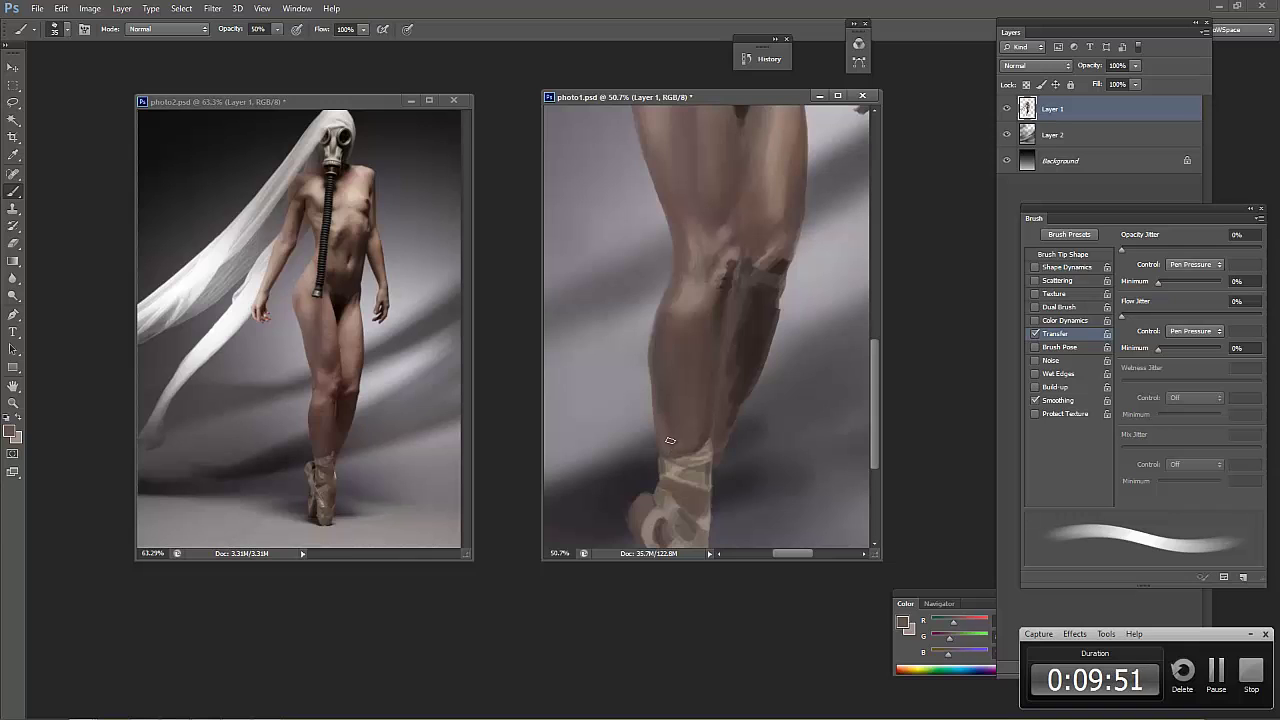
alt+click(665, 376)
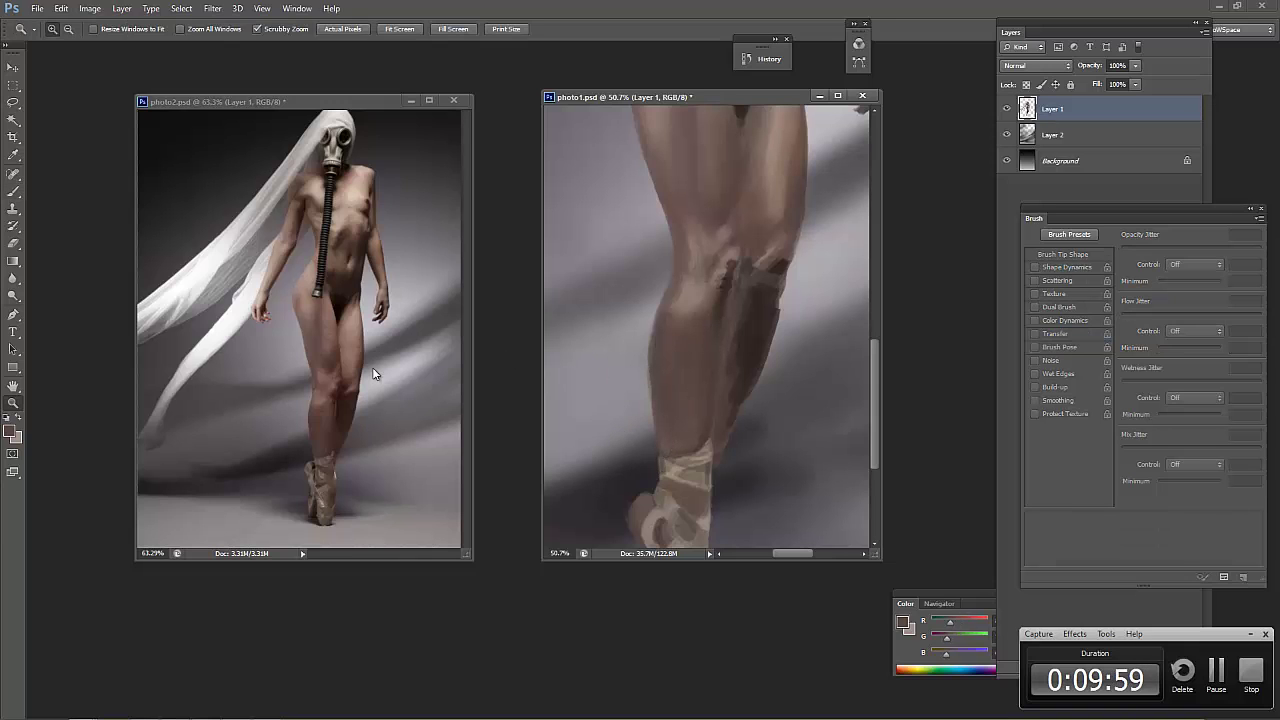
Continue shading the leg with sampled tones, shrinking the brush to 25 for detail
scroll(372, 370, up, 5)
alt+click(715, 290)
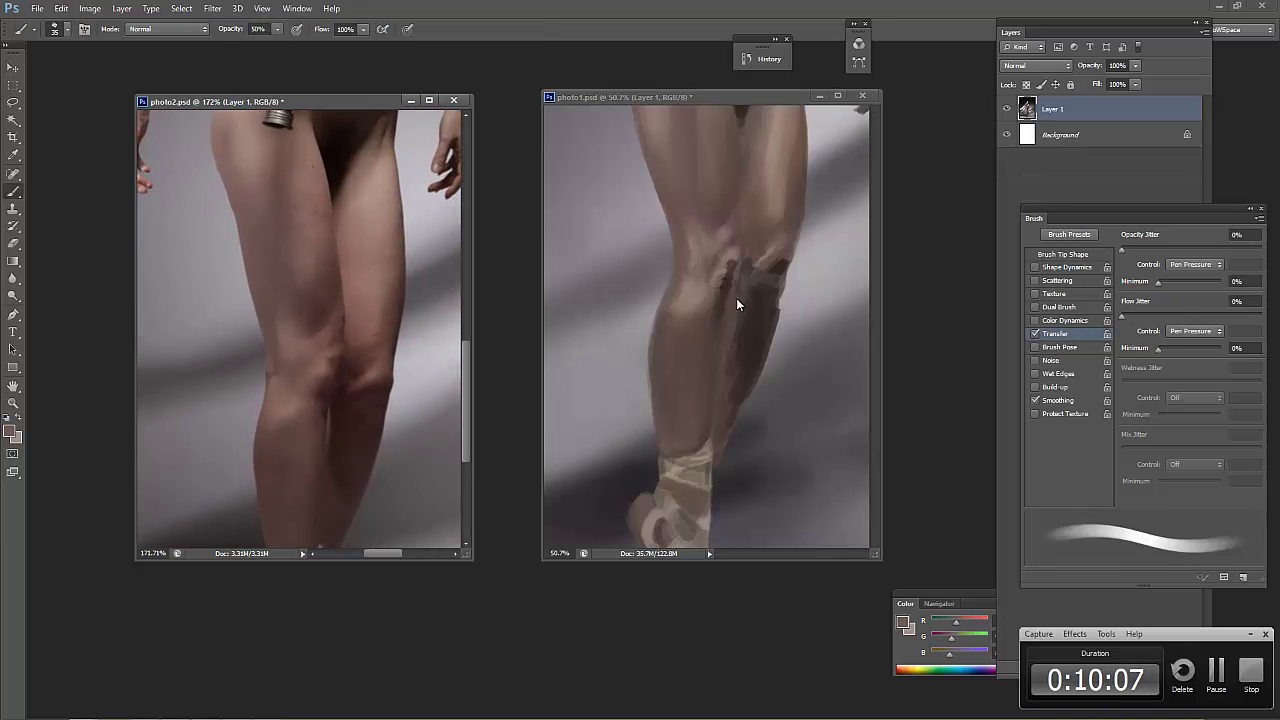
alt+click(708, 406)
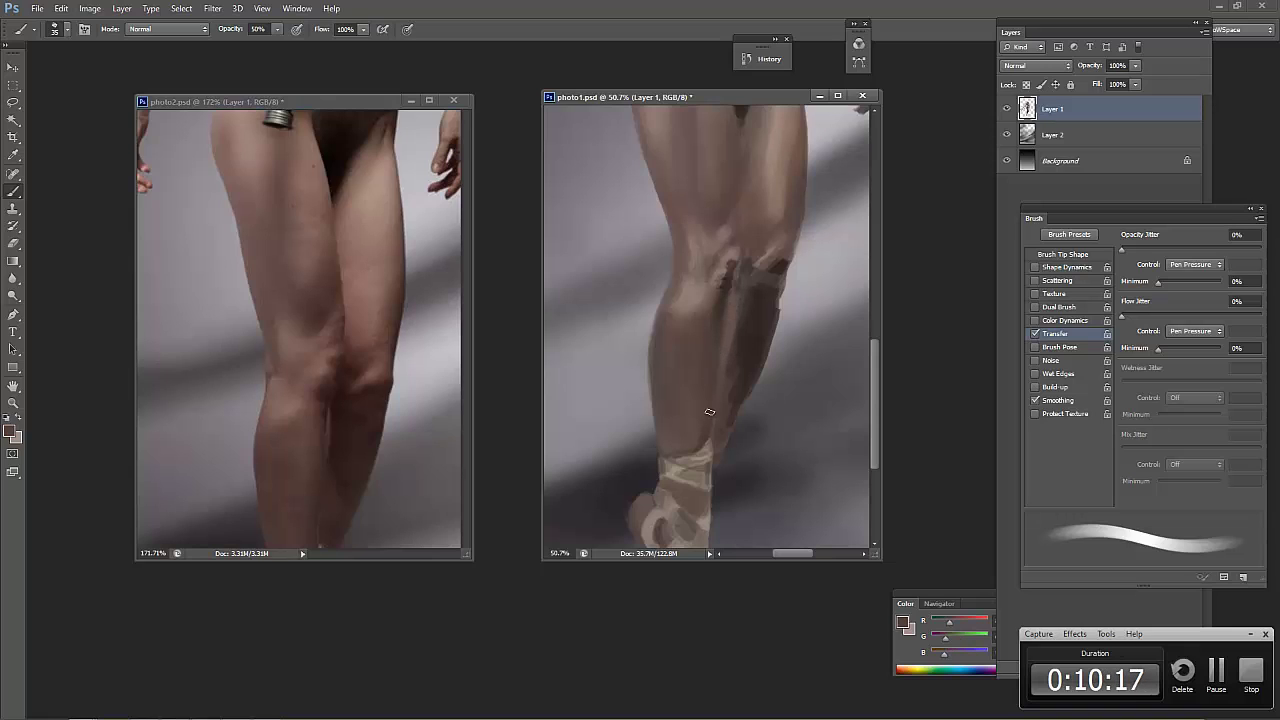
alt+click(750, 316)
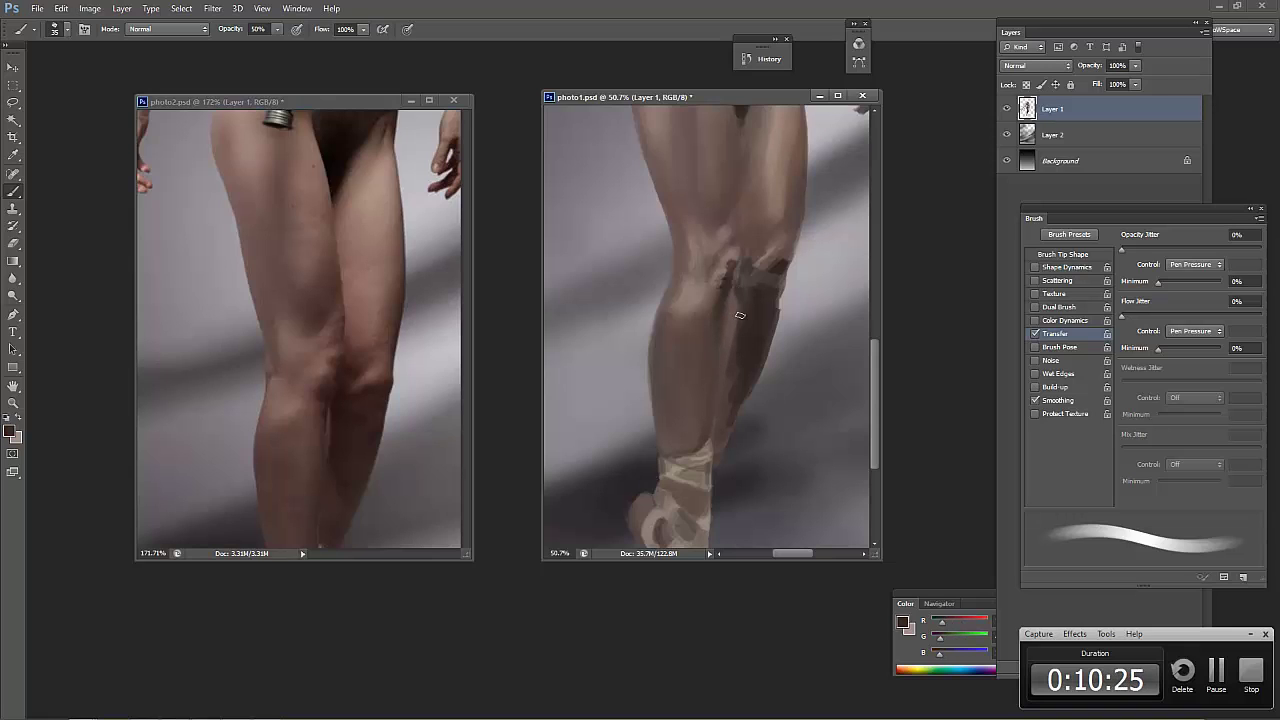
alt+click(733, 365)
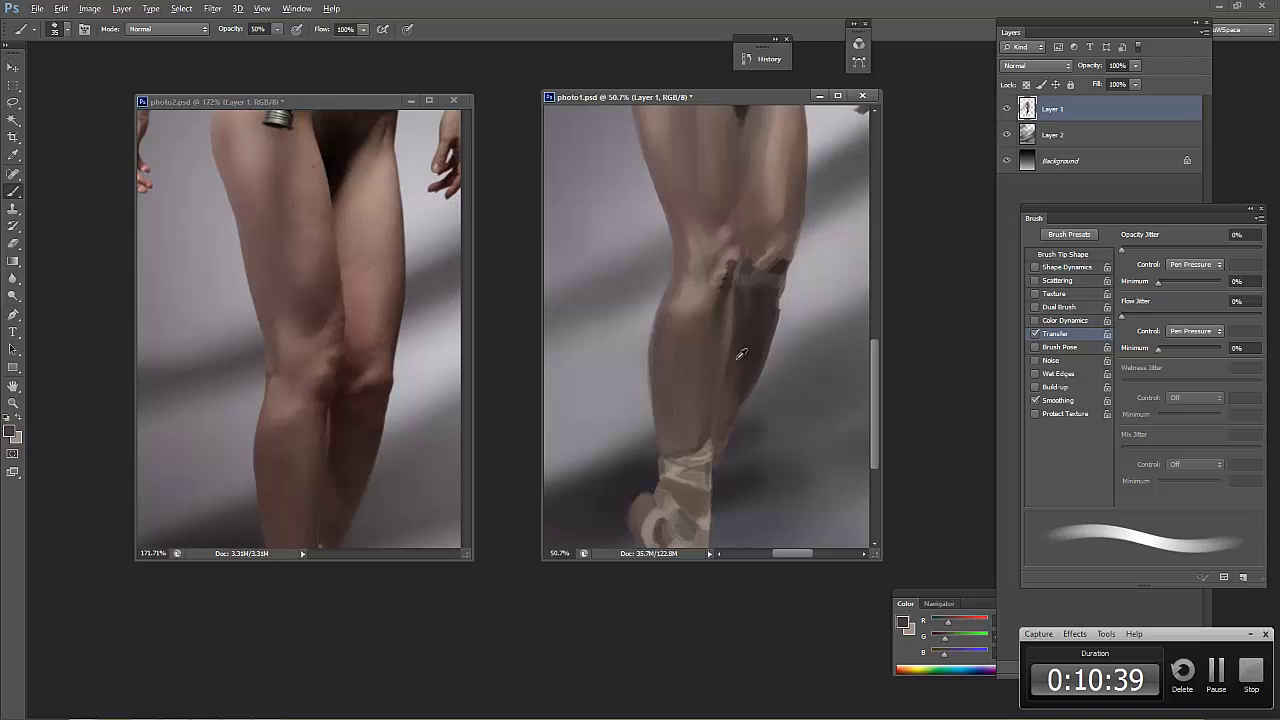
alt+click(735, 358)
key(bracketleft)
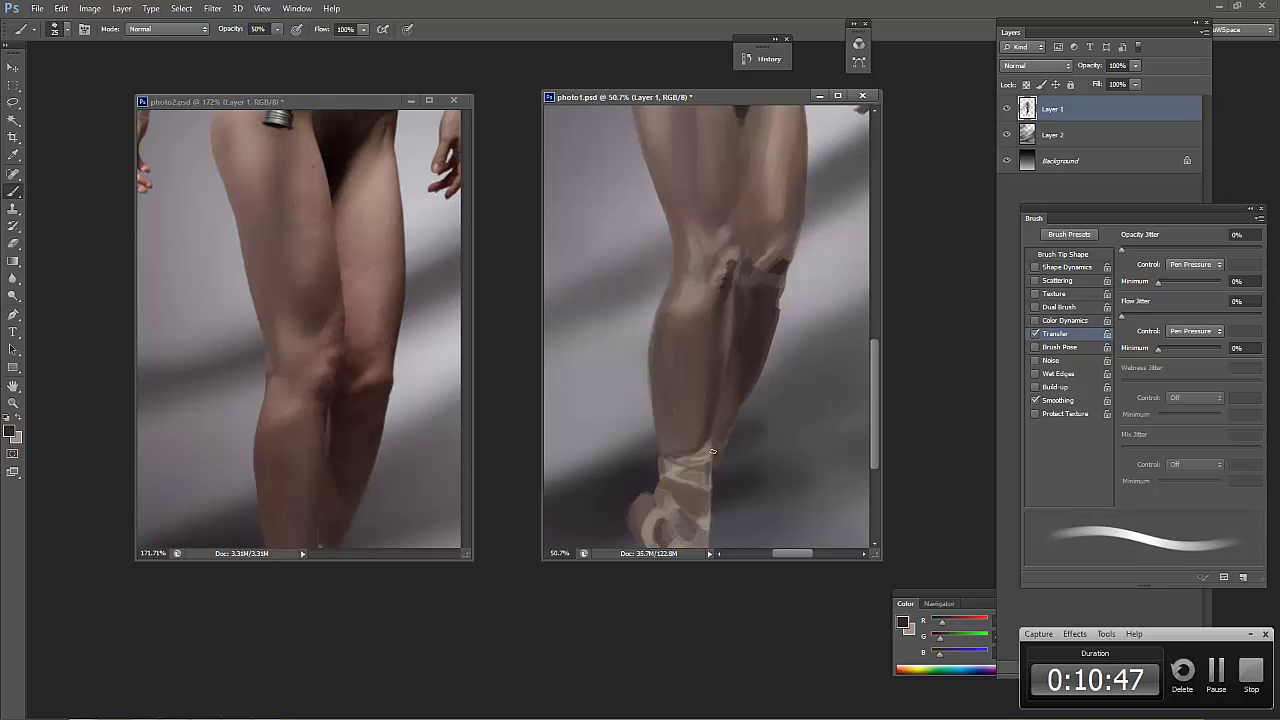
Refine the calf and knee with further sampled tones, enlarging the brush to 100
alt+click(724, 350)
alt+click(706, 432)
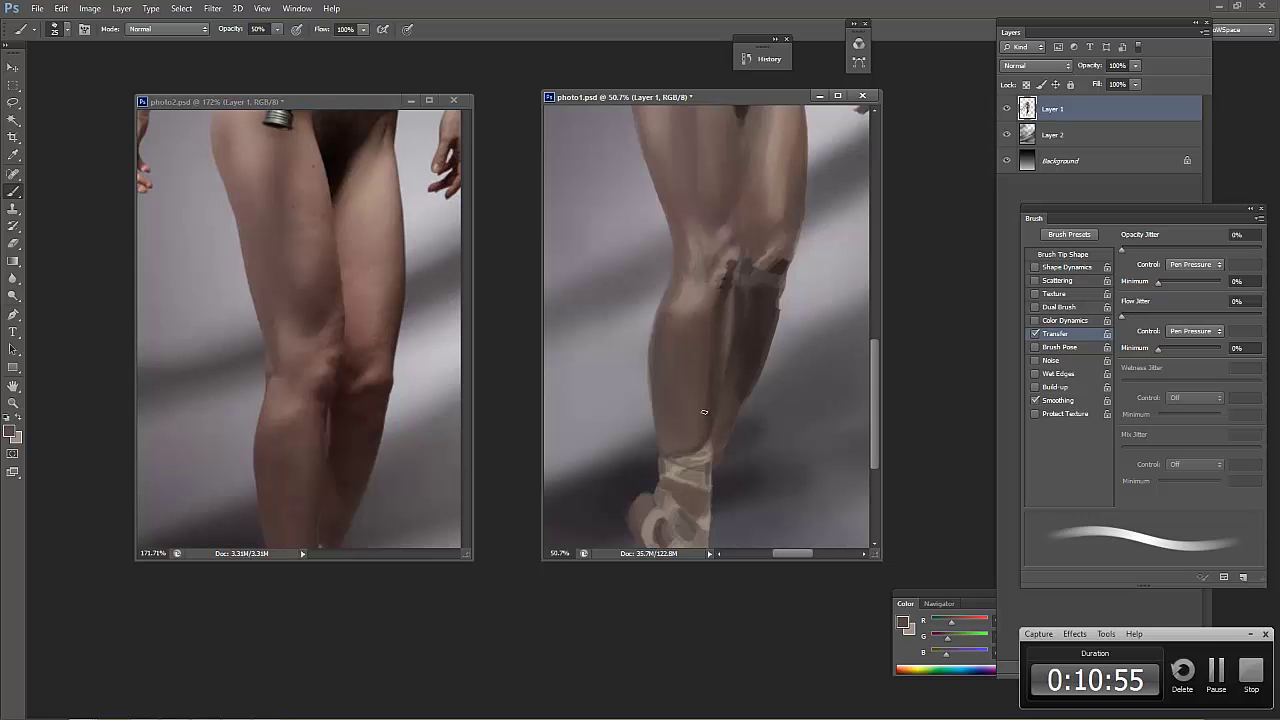
alt+click(705, 303)
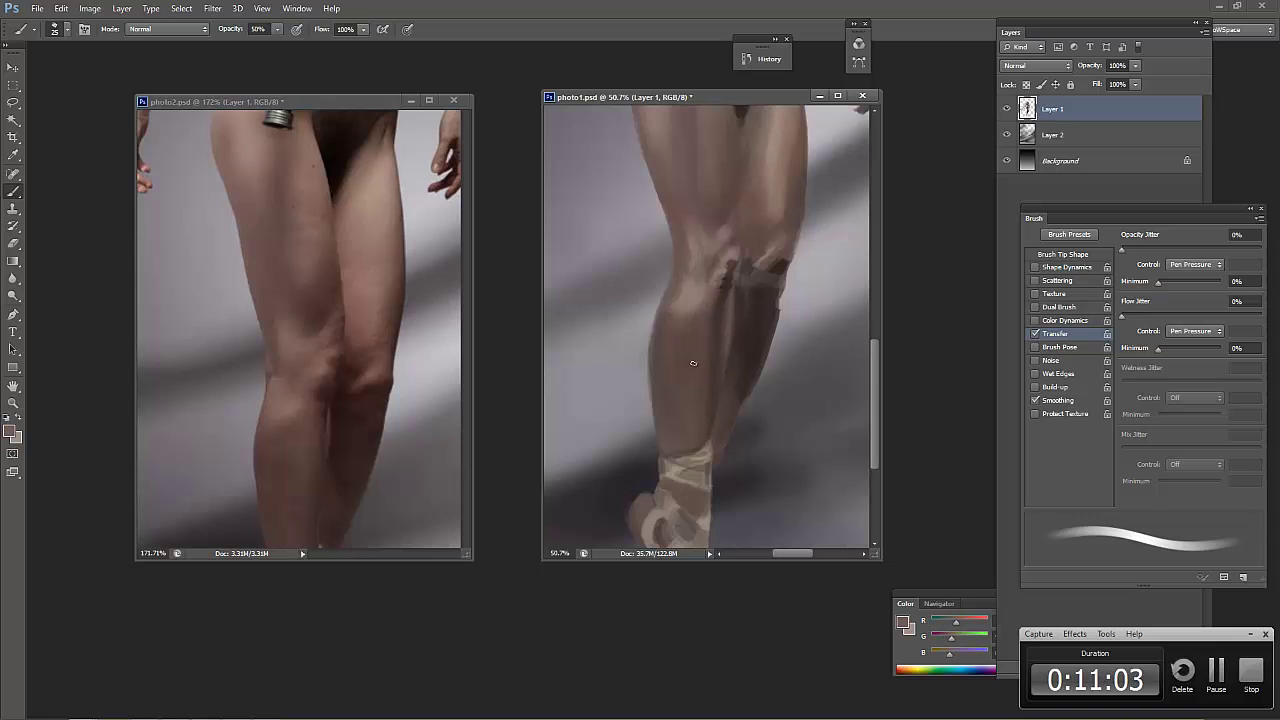
alt+click(690, 328)
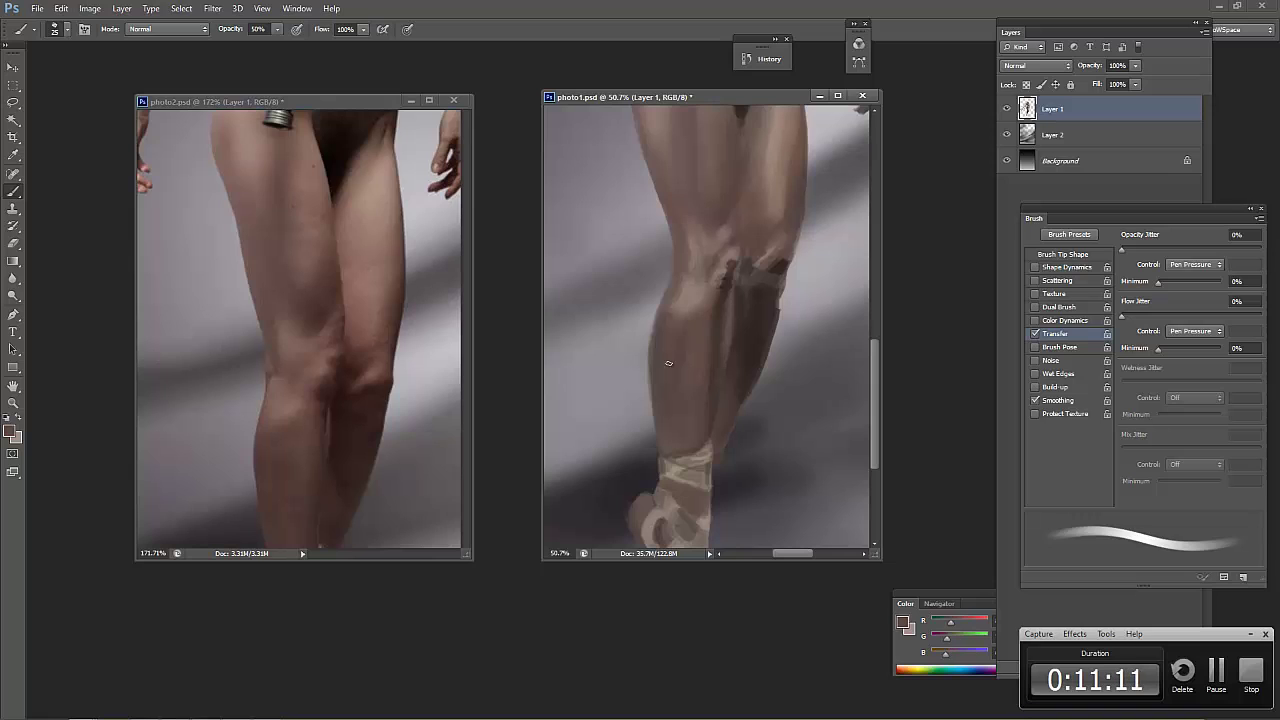
key(bracketright)
key(bracketright)
key(bracketright)
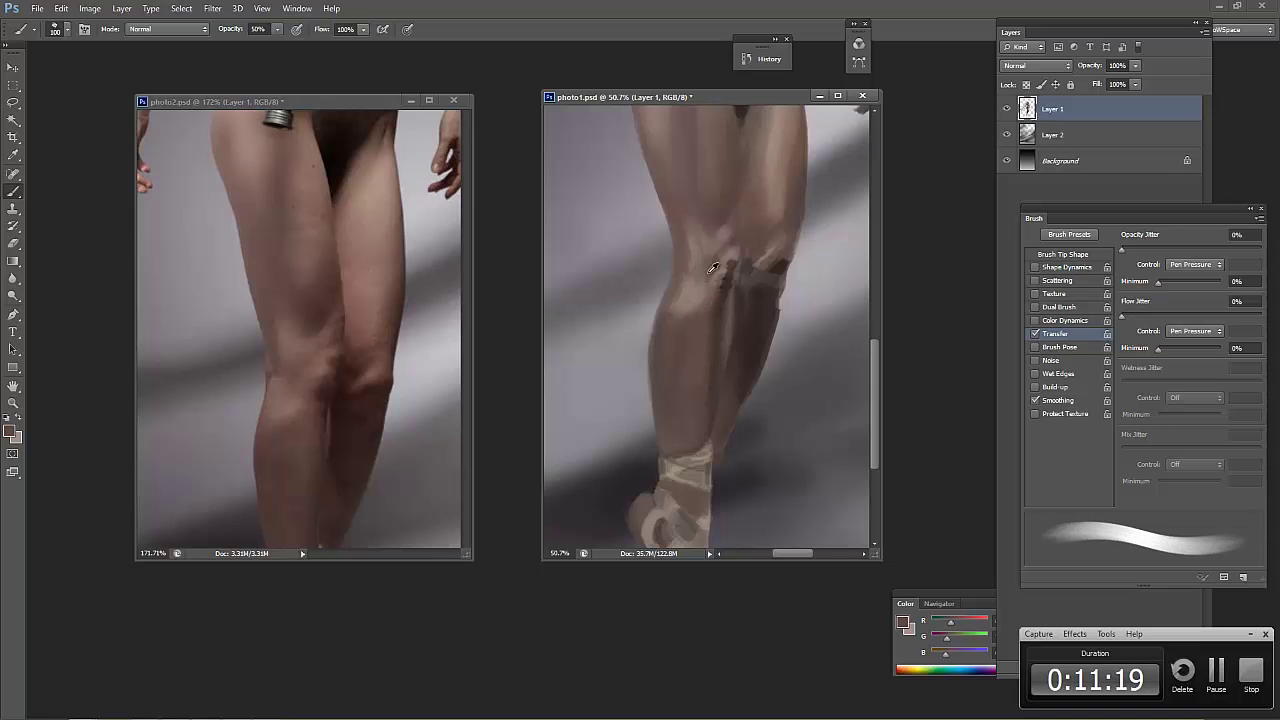
alt+click(663, 428)
Zoom the painting out to show the whole figure
alt+click(686, 305)
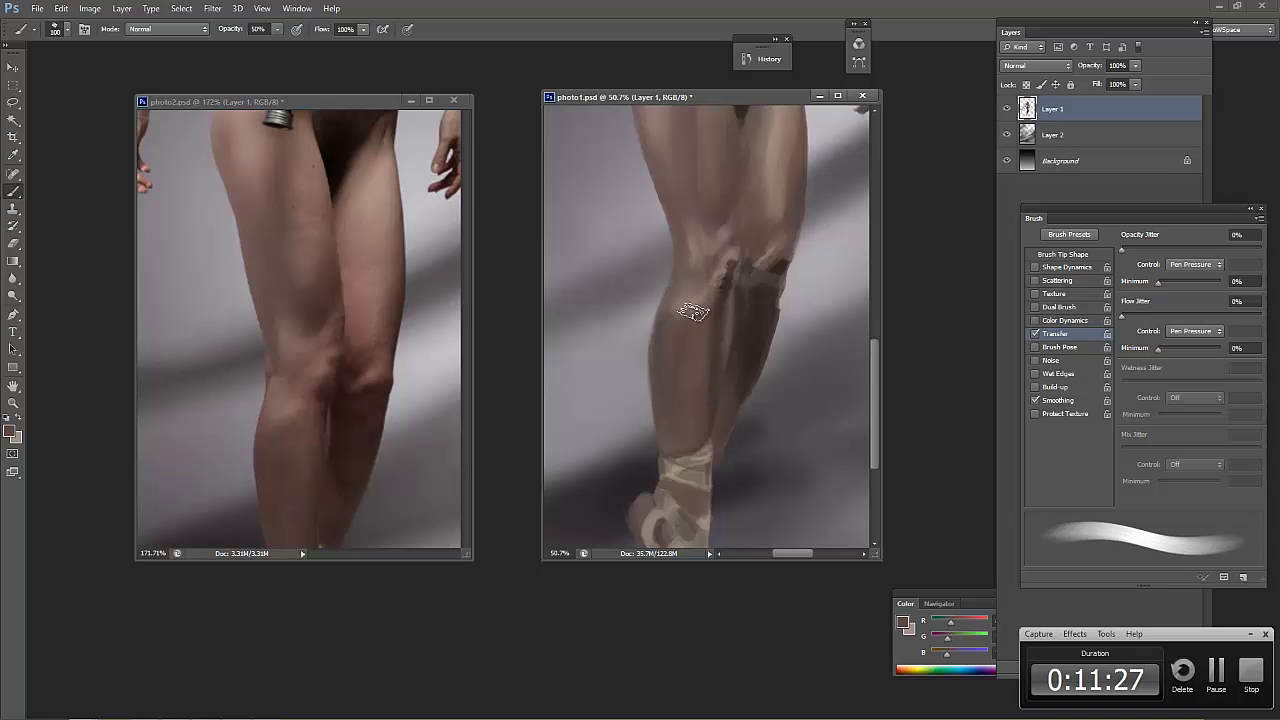
key(z)
drag(749, 357, 588, 500)
Zoom in on the painted hips, sample a darker tone and shrink the brush to 20
drag(440, 470, 489, 462)
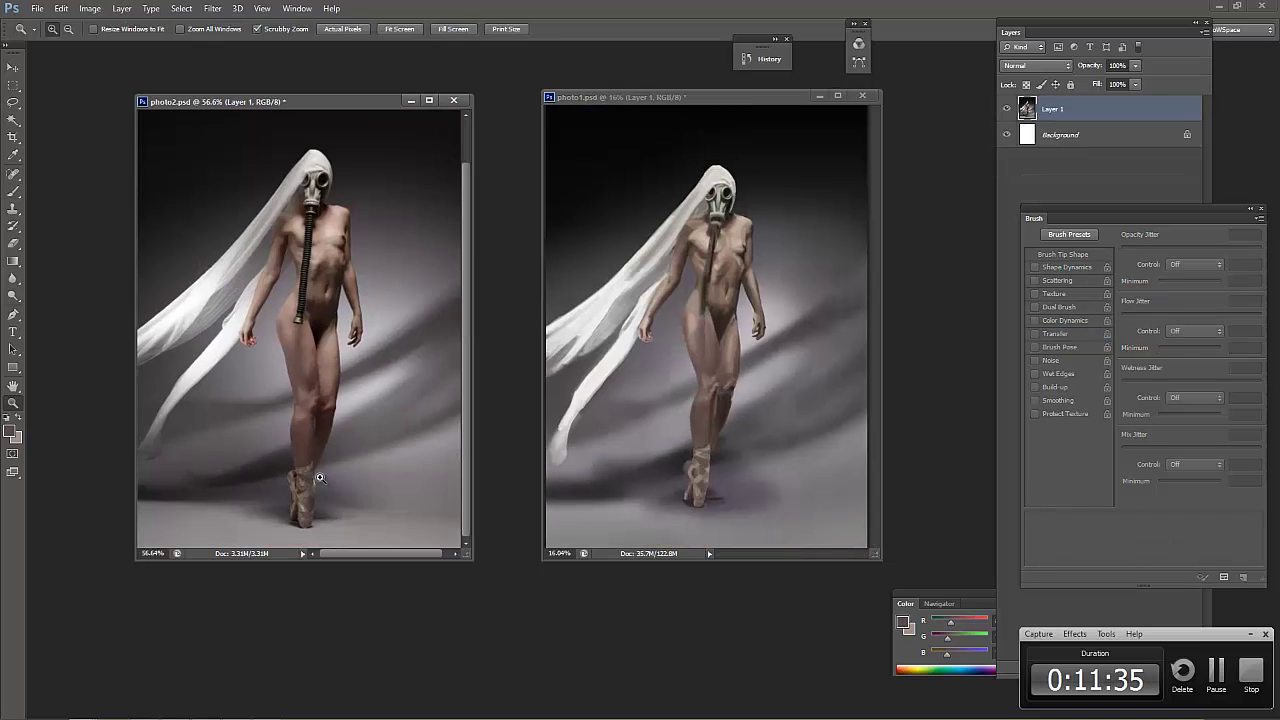
key(b)
click(700, 97)
scroll(690, 420, up, 2)
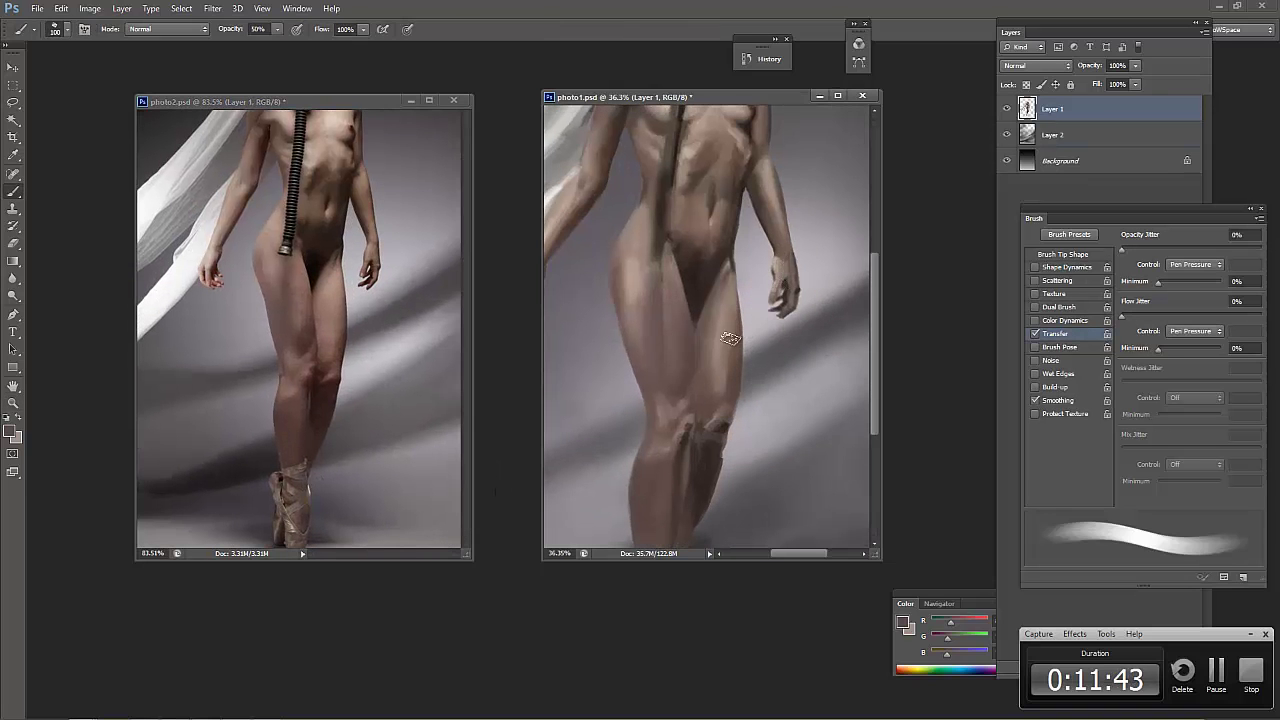
scroll(723, 318, up, 1)
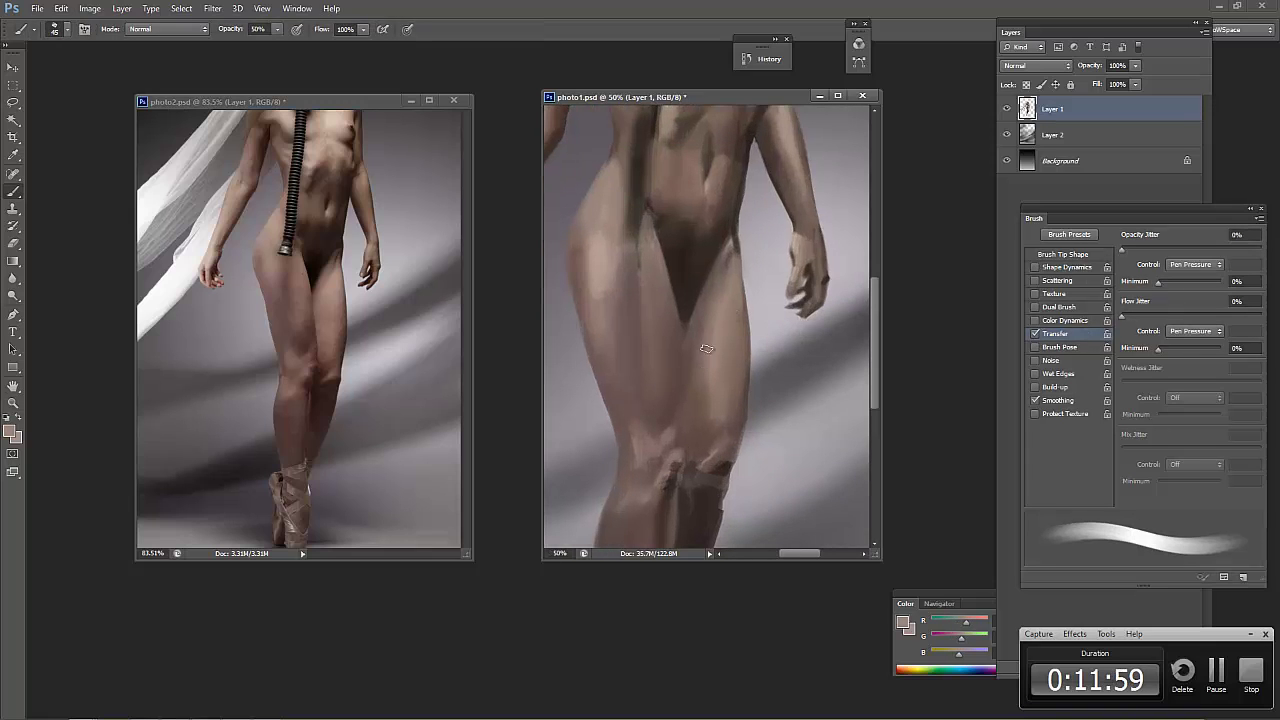
alt+click(735, 250)
key(bracketleft)
key(bracketleft)
key(bracketleft)
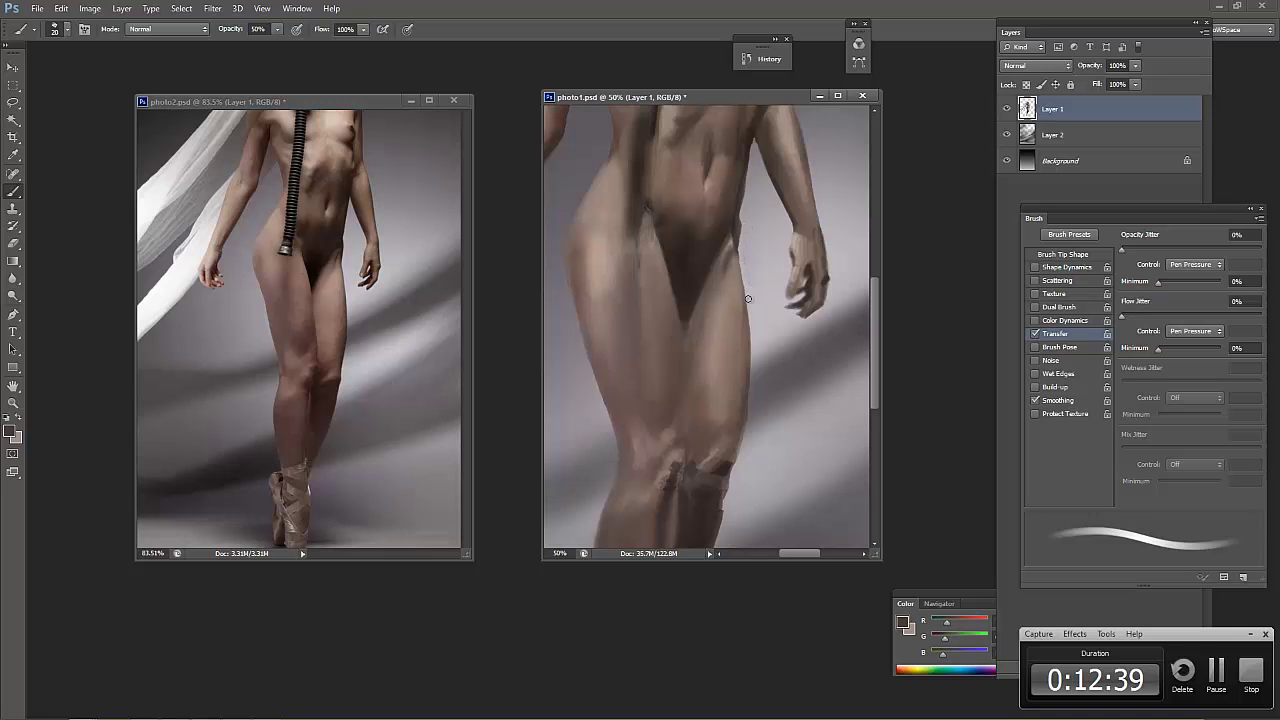
Shade along the waist edge with several sampled skin tones
alt+click(741, 228)
alt+click(727, 245)
alt+click(737, 252)
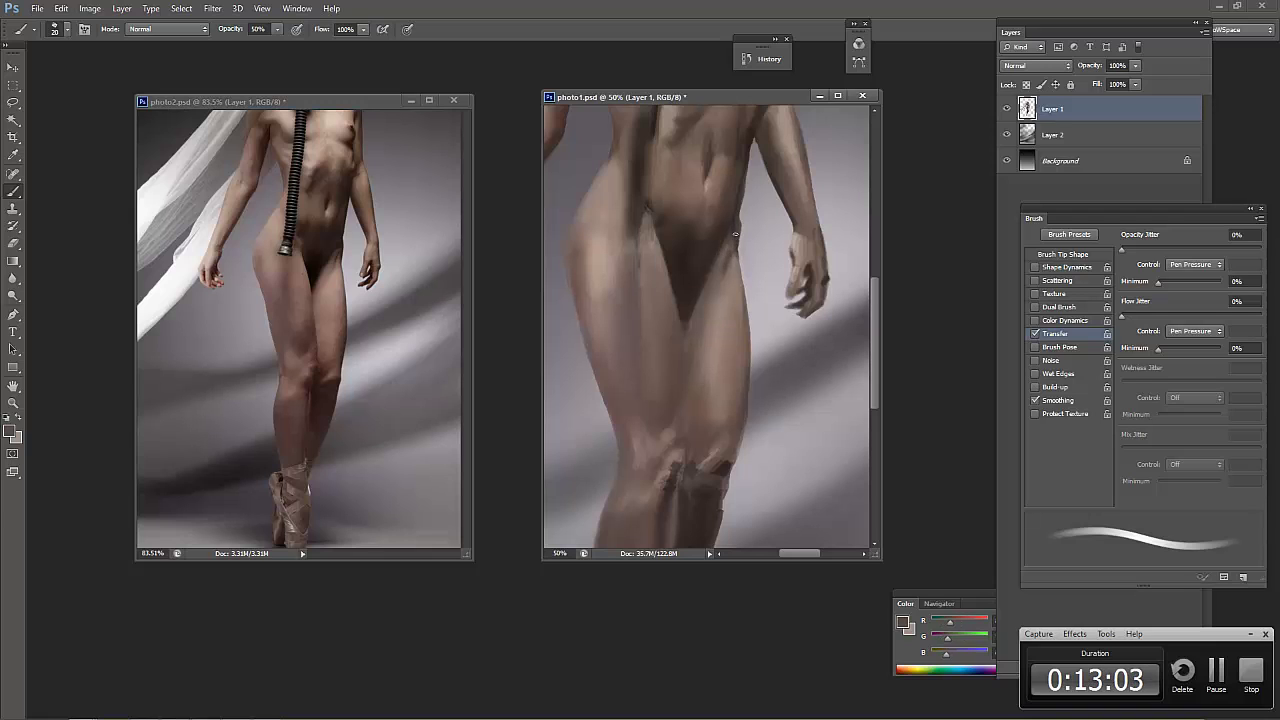
alt+click(735, 228)
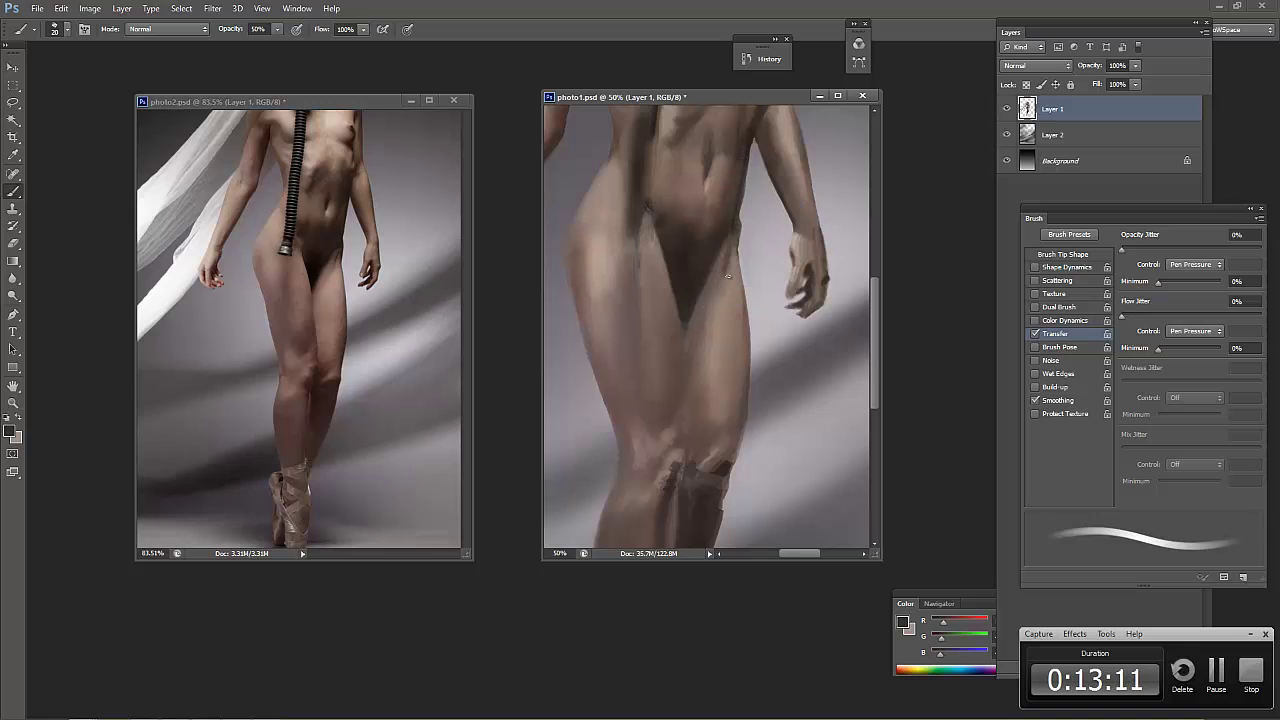
alt+click(663, 183)
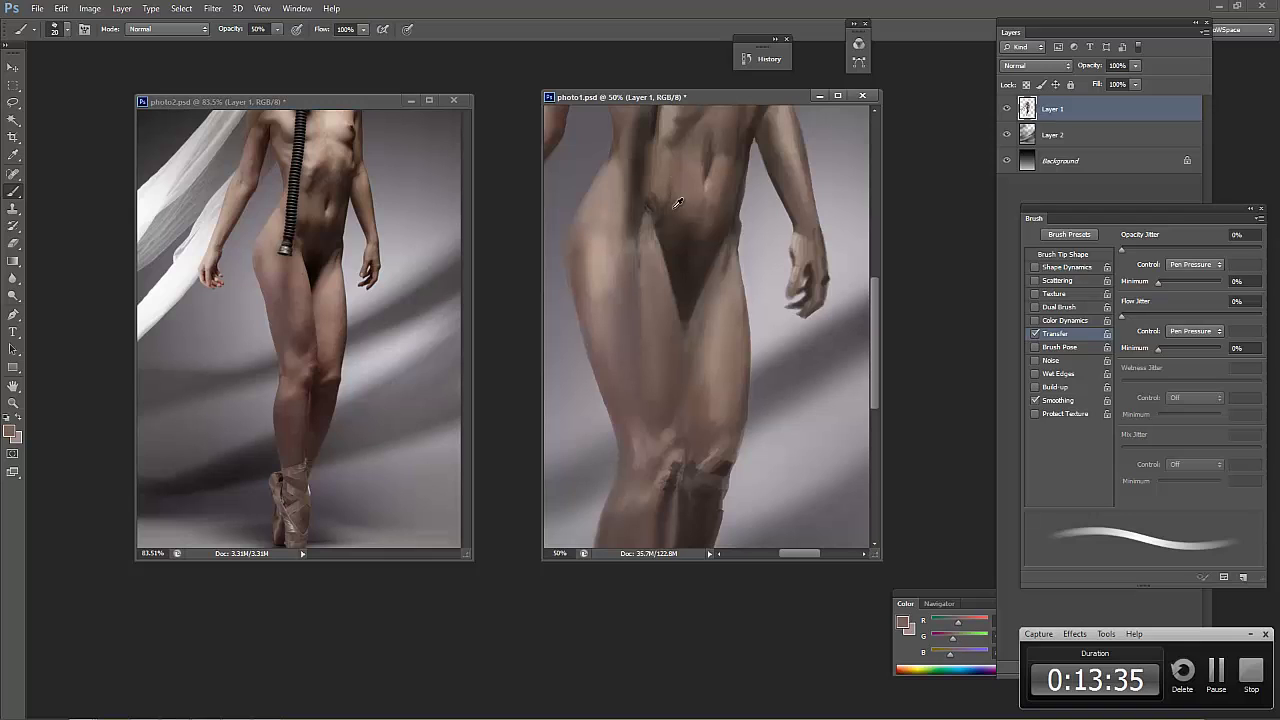
alt+click(666, 214)
Refine the navel and lower abdomen with lighter and darker sampled tones
alt+click(695, 207)
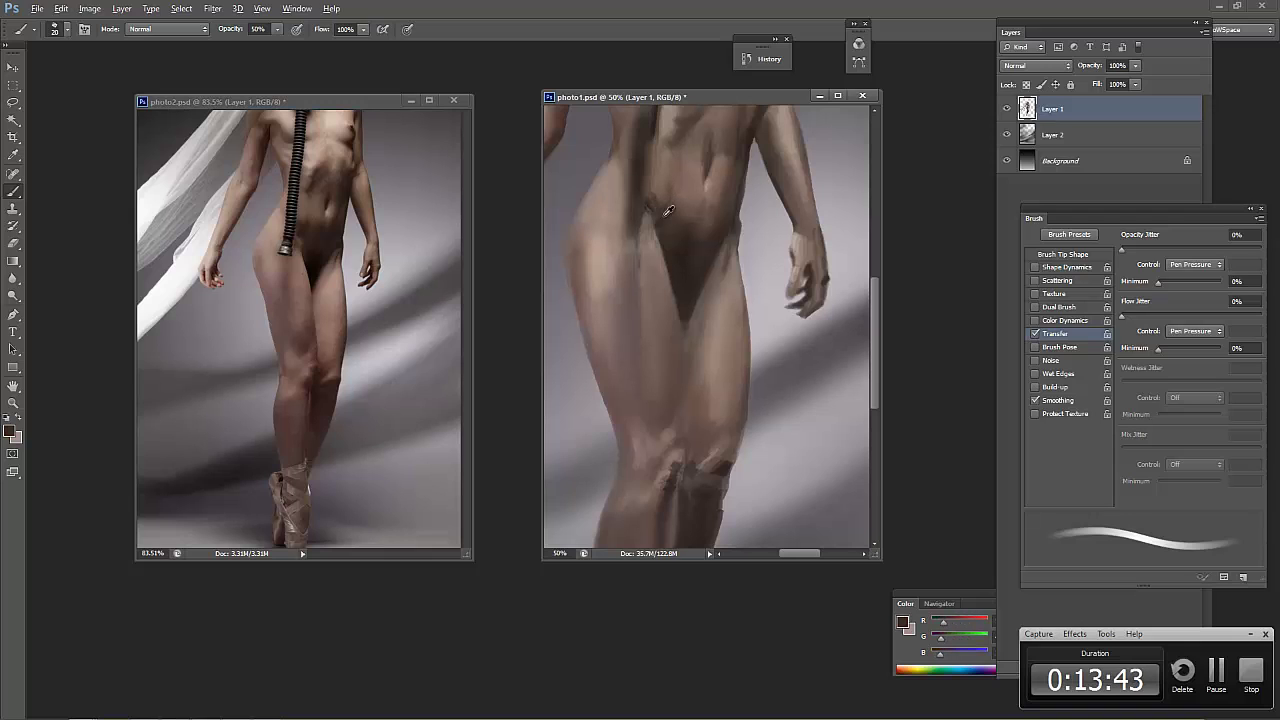
alt+click(715, 212)
alt+click(671, 342)
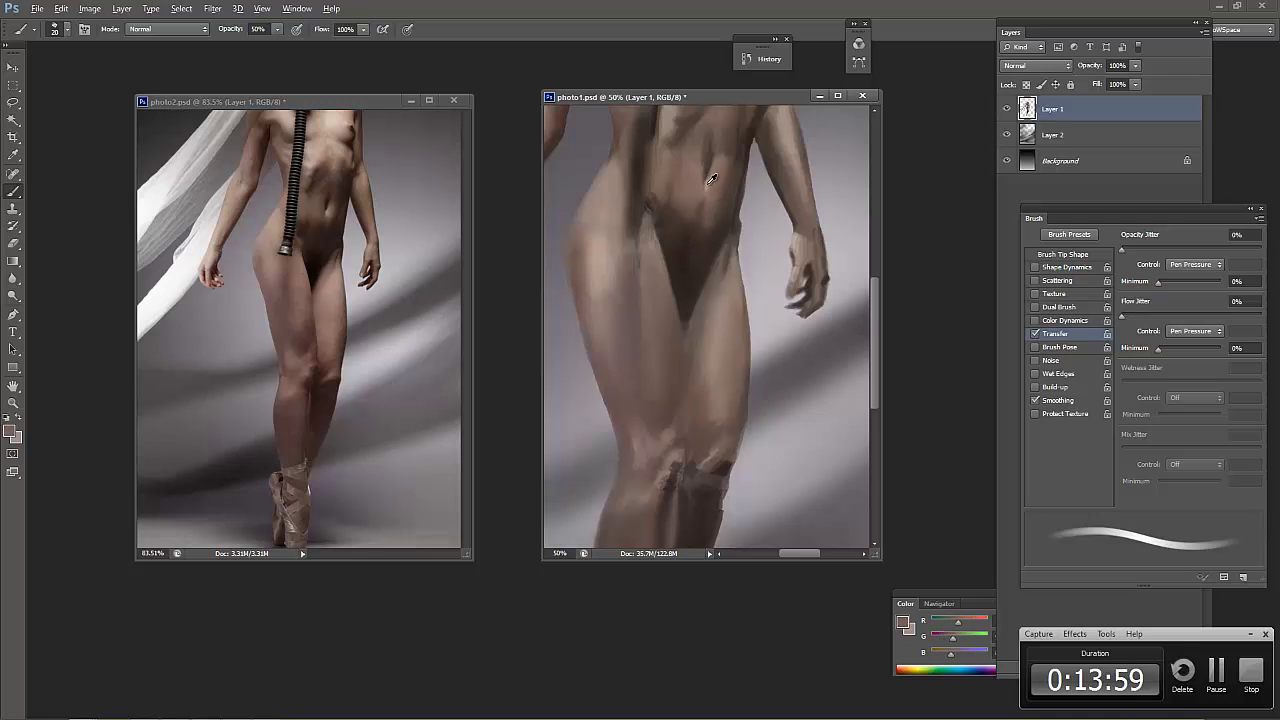
alt+click(675, 259)
alt+click(716, 179)
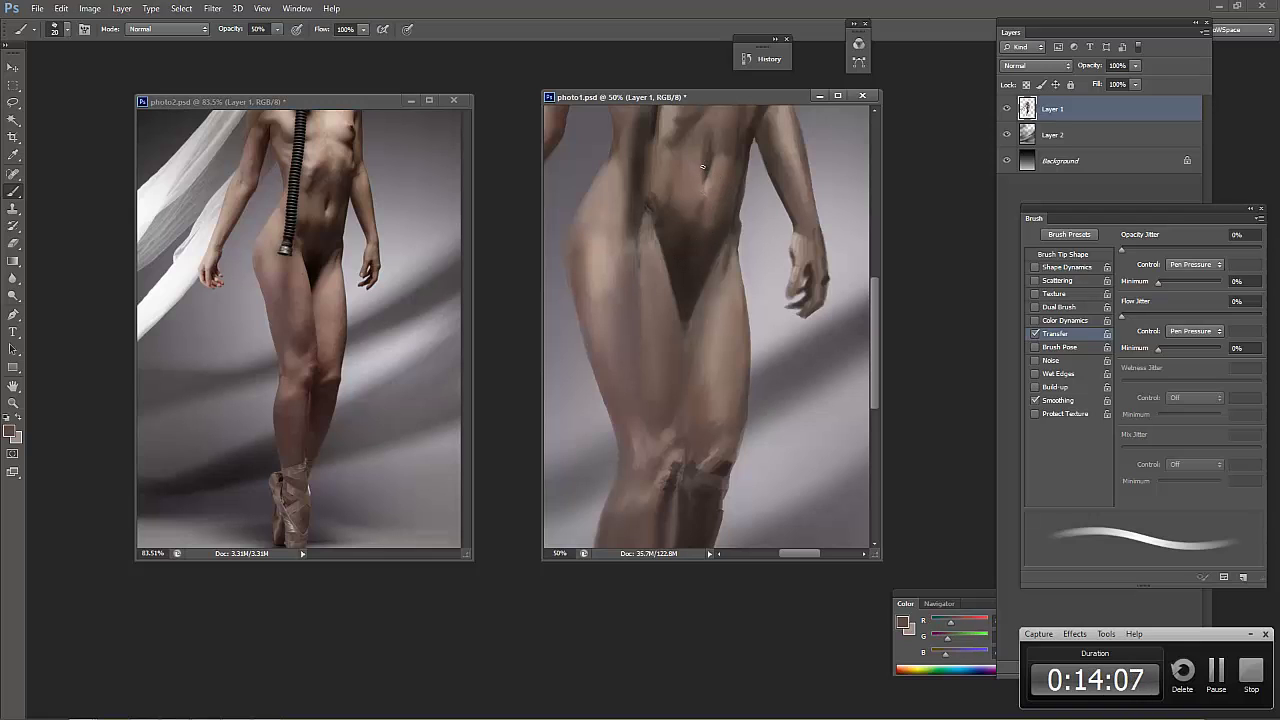
alt+click(707, 140)
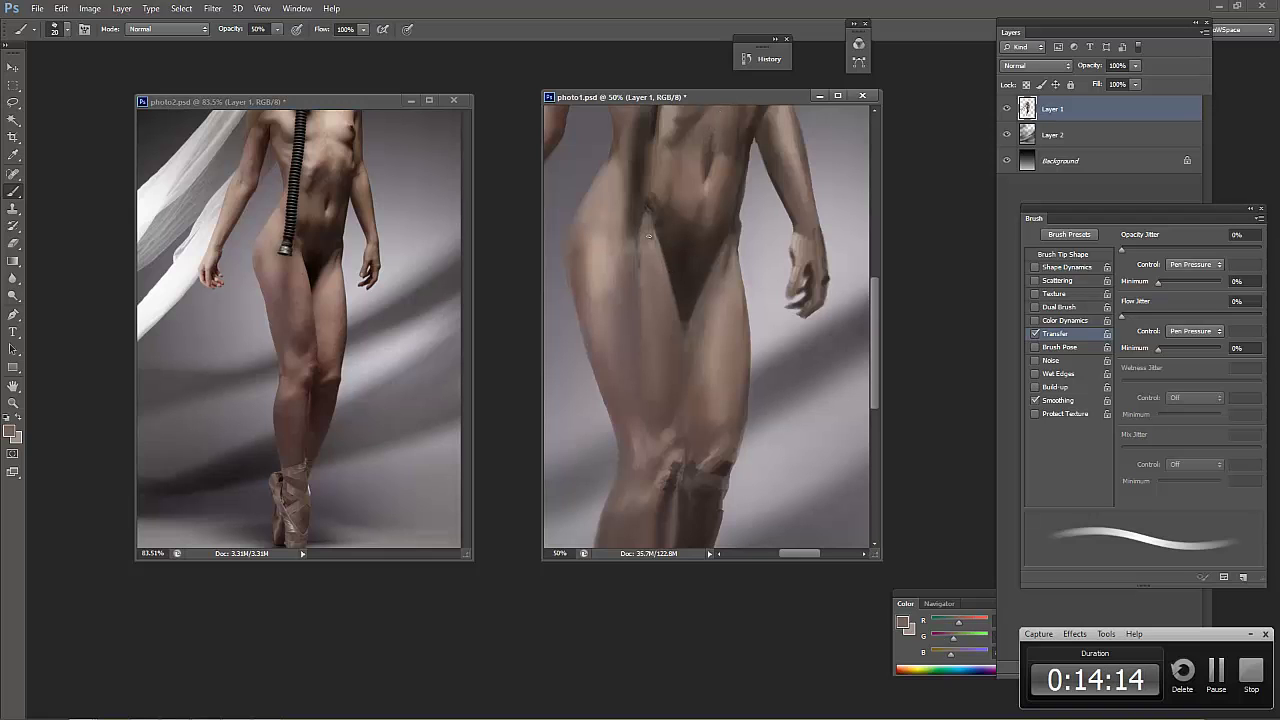
Sample colours from the reference and extend the dark hose line toward the abdomen
scroll(678, 192, up, 3)
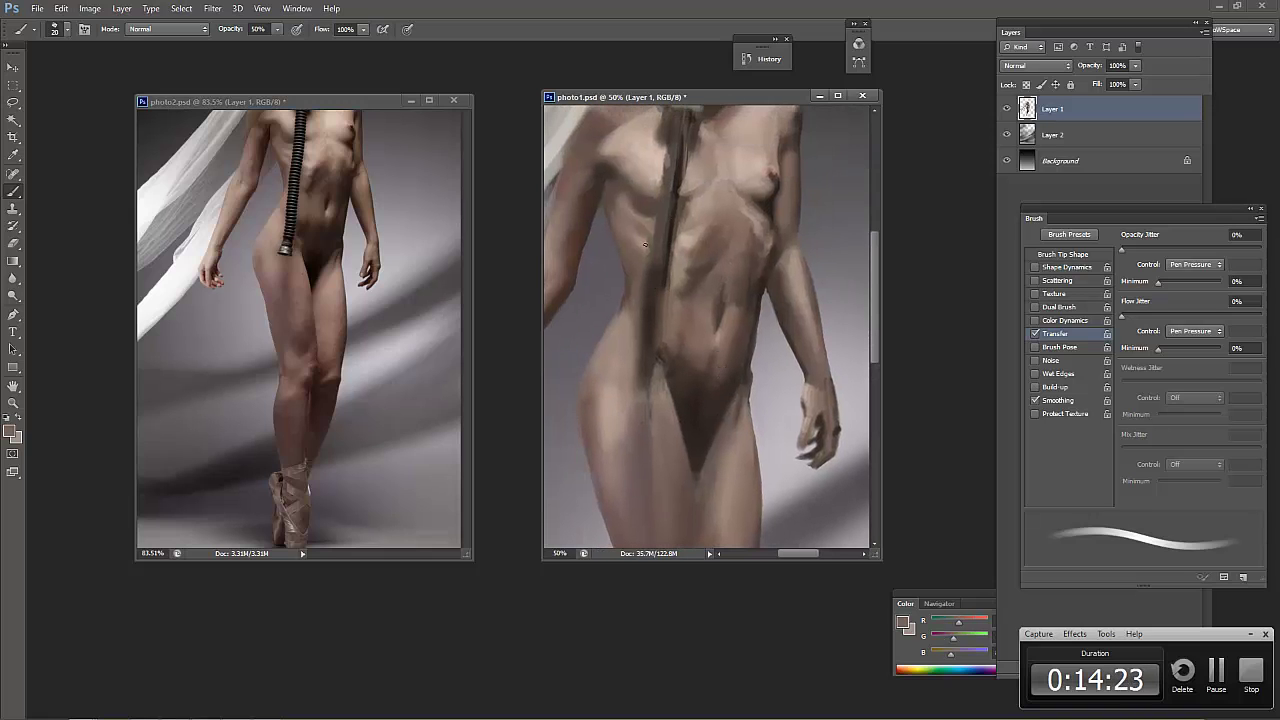
scroll(645, 243, up, 2)
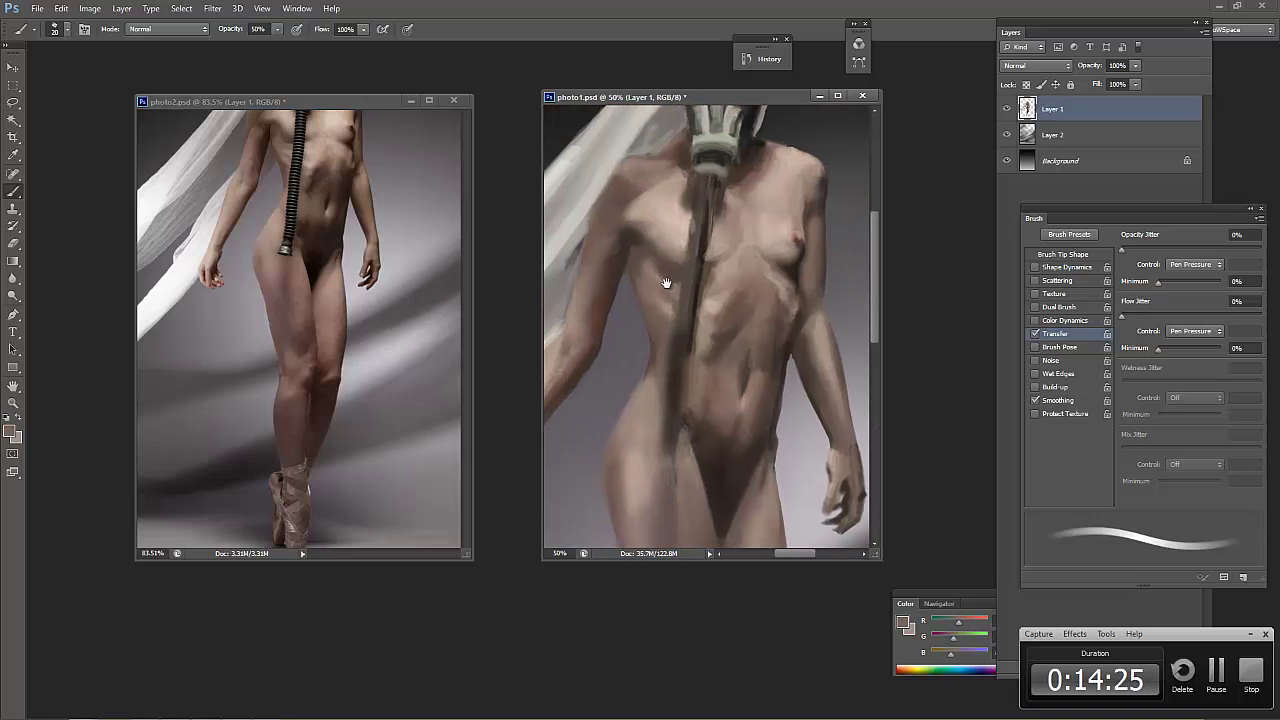
click(407, 278)
alt+click(716, 210)
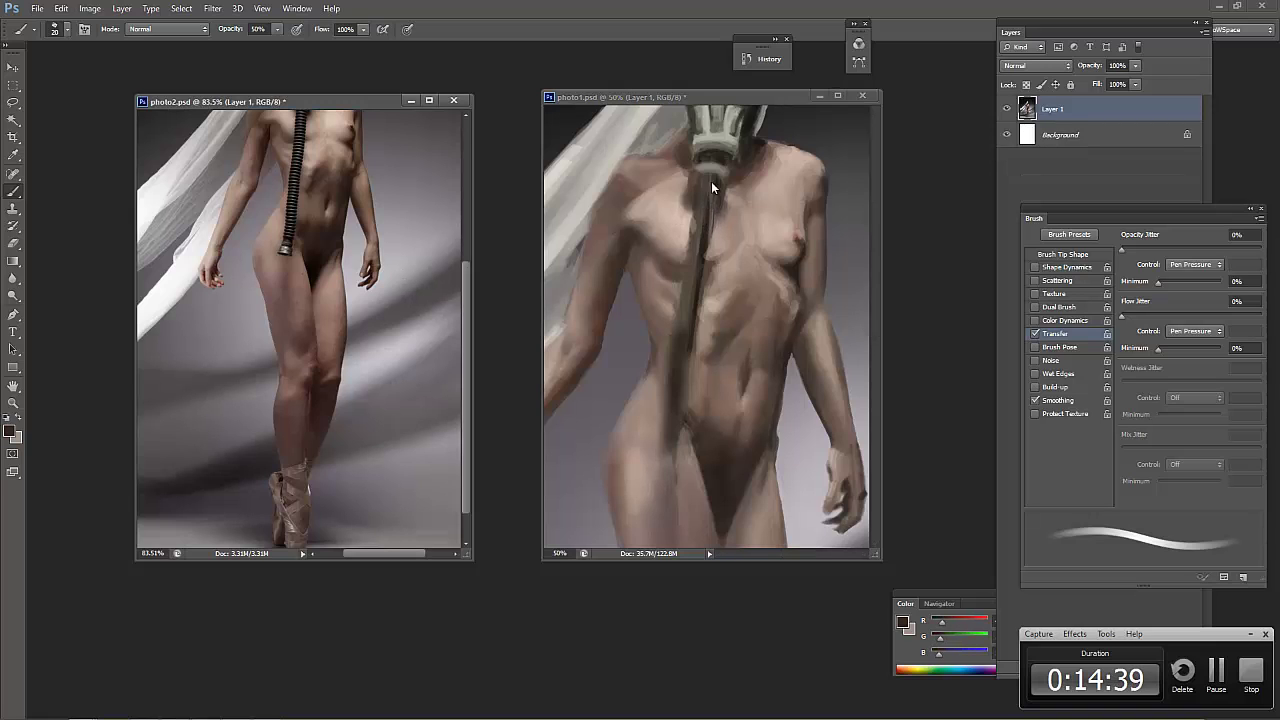
click(711, 181)
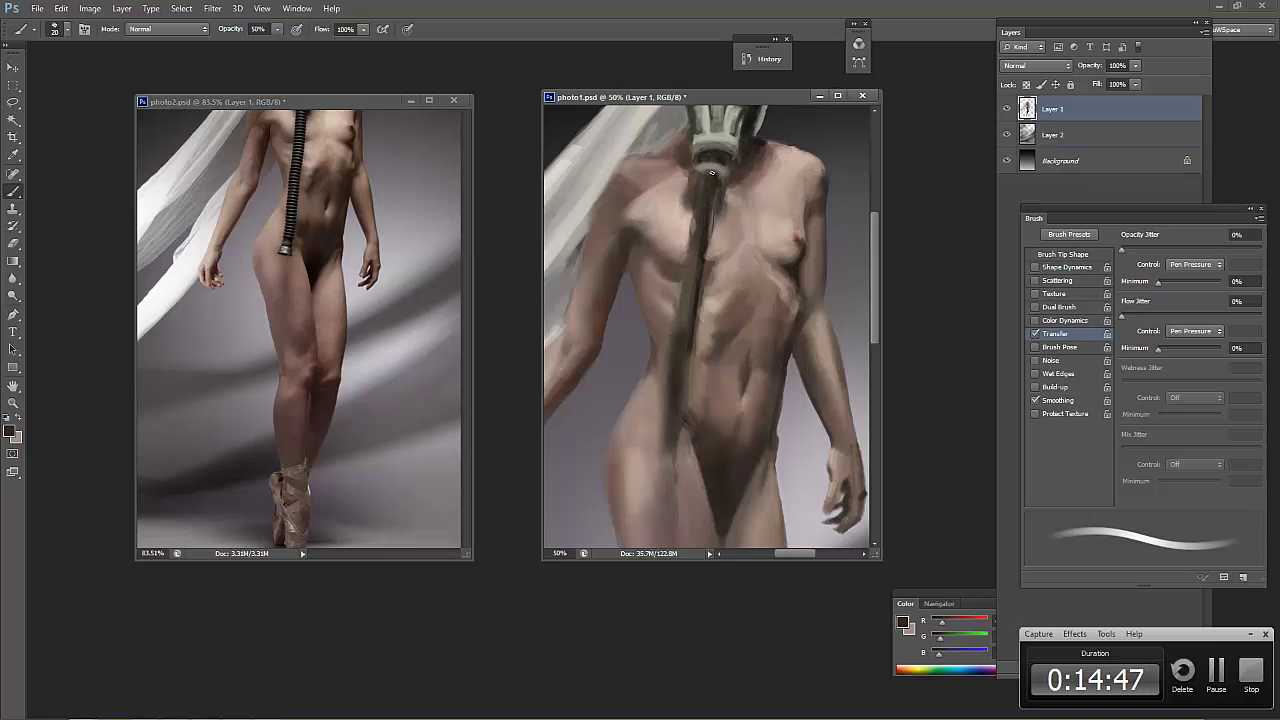
drag(692, 259, 668, 420)
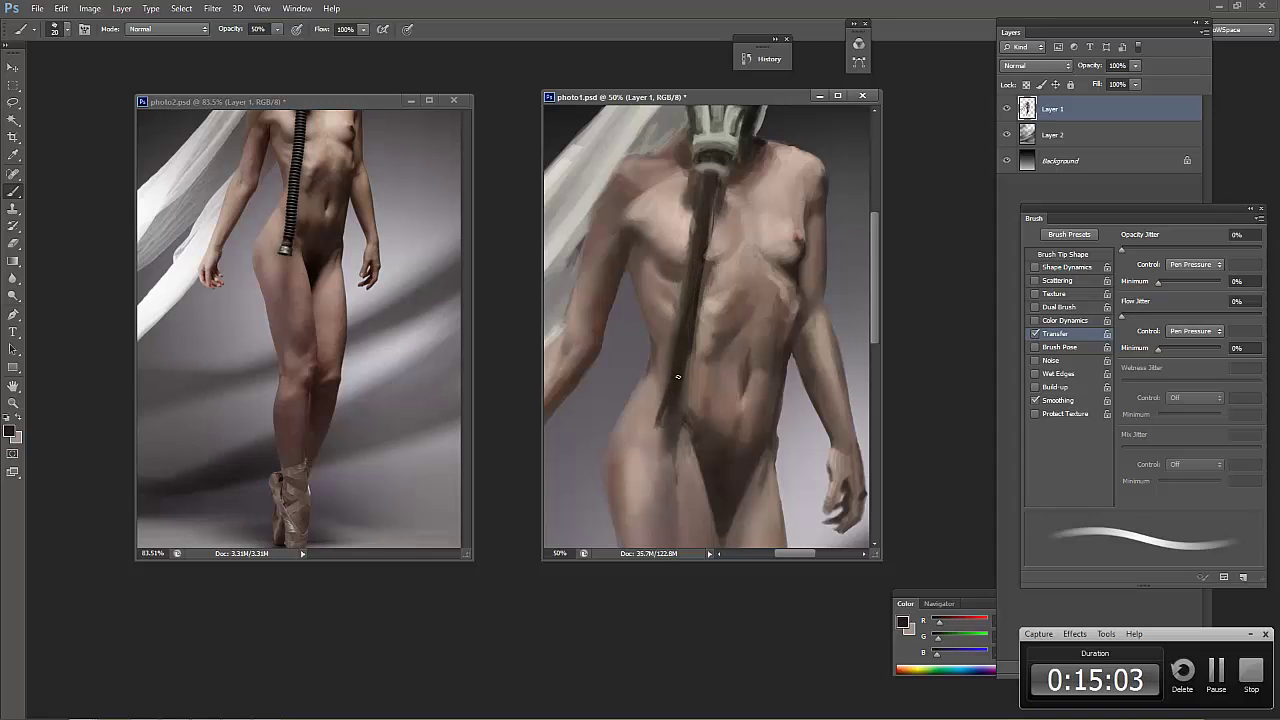
Sample a range of lighter and darker skin tones along the torso
alt+click(672, 328)
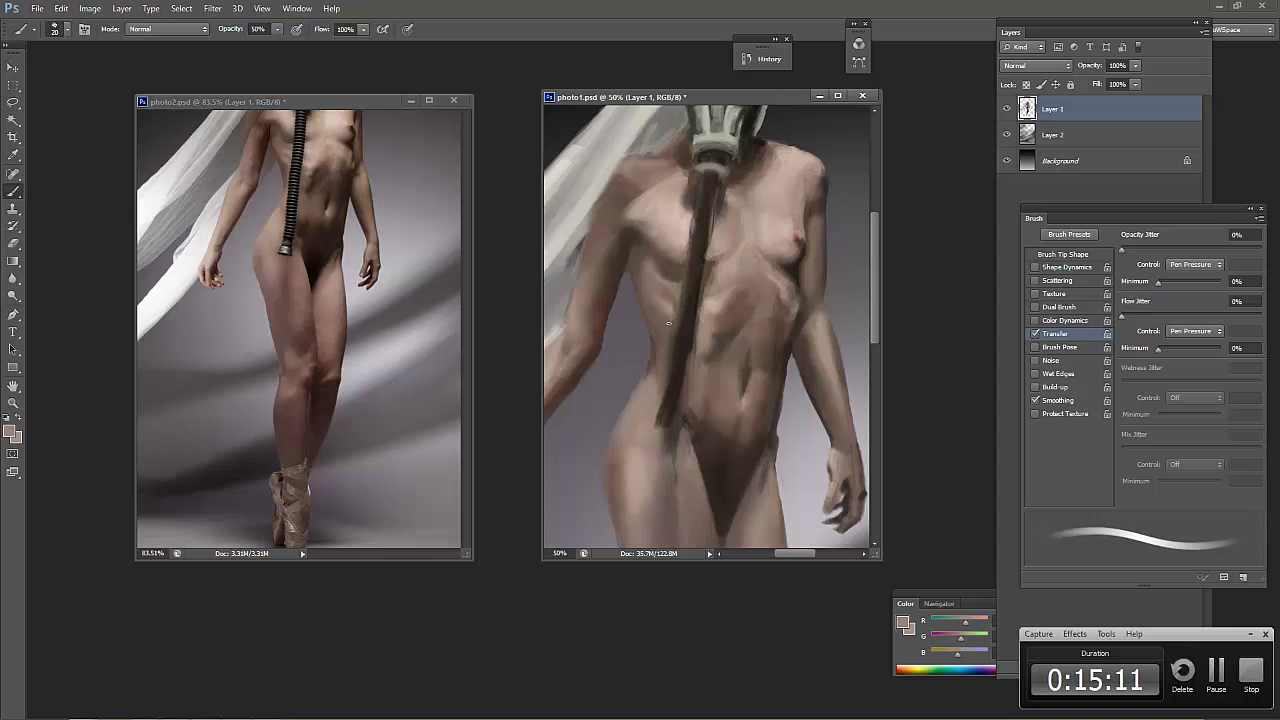
alt+click(664, 346)
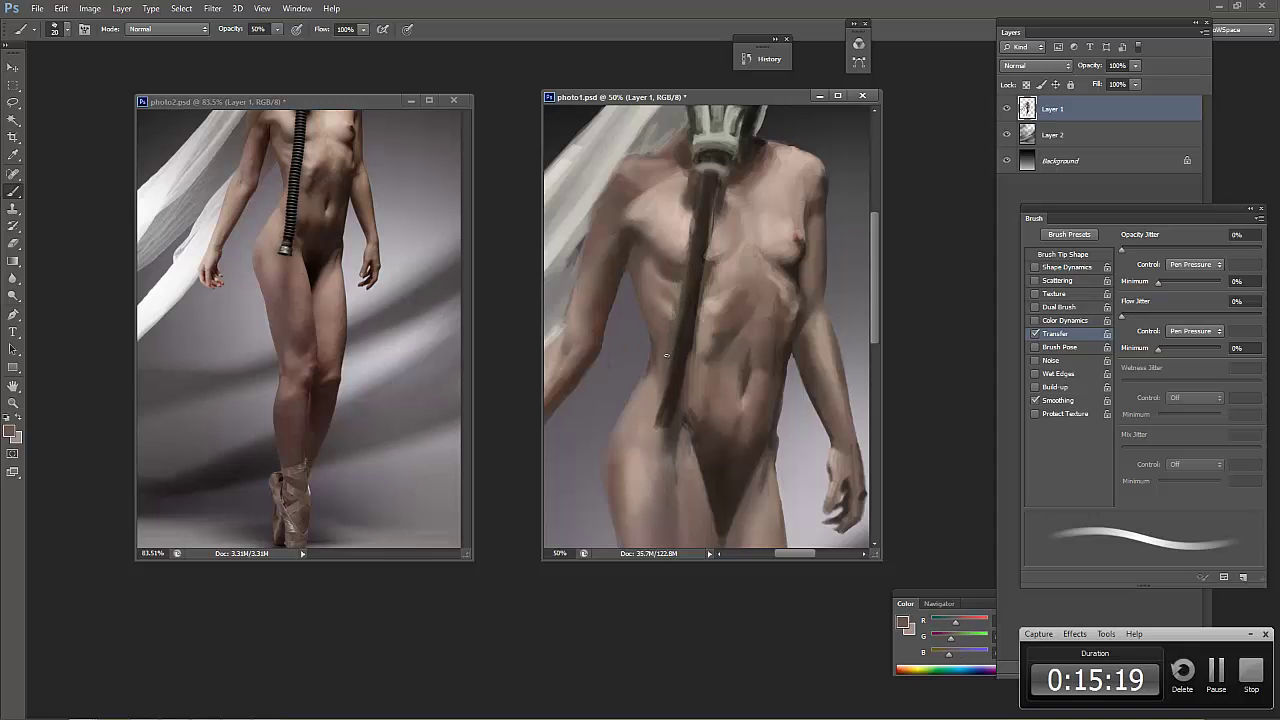
alt+click(646, 380)
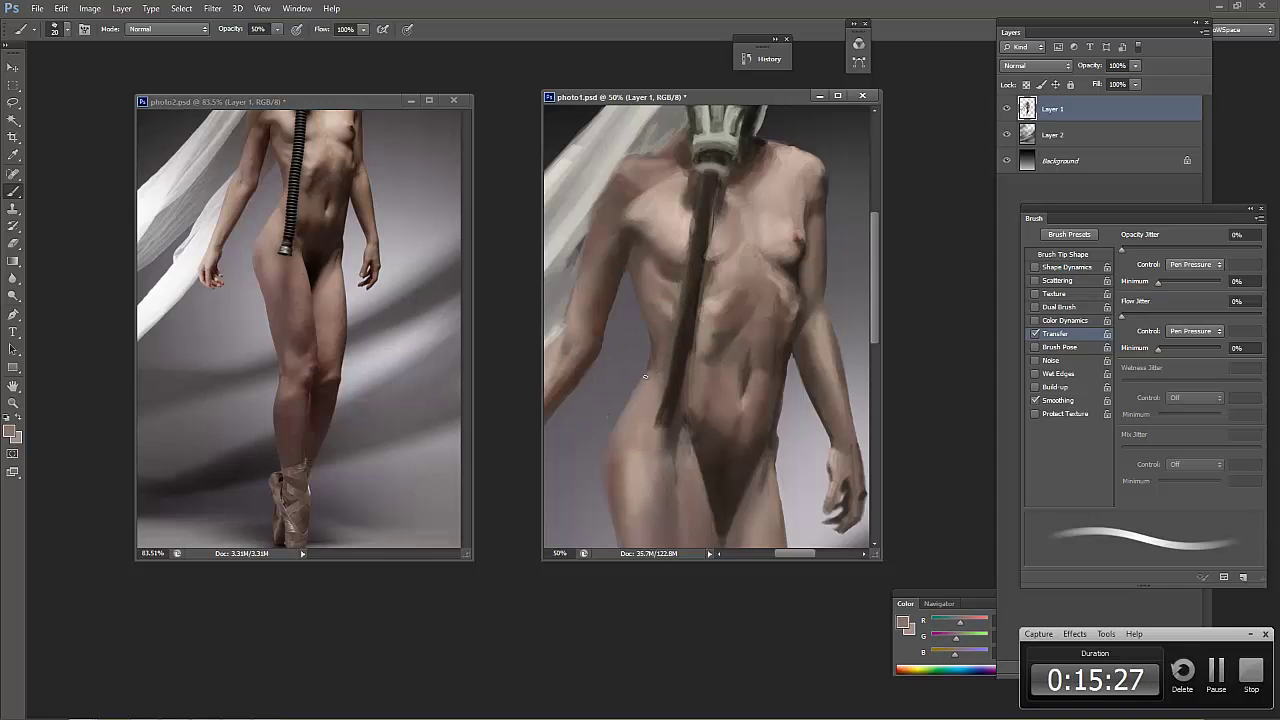
alt+click(649, 372)
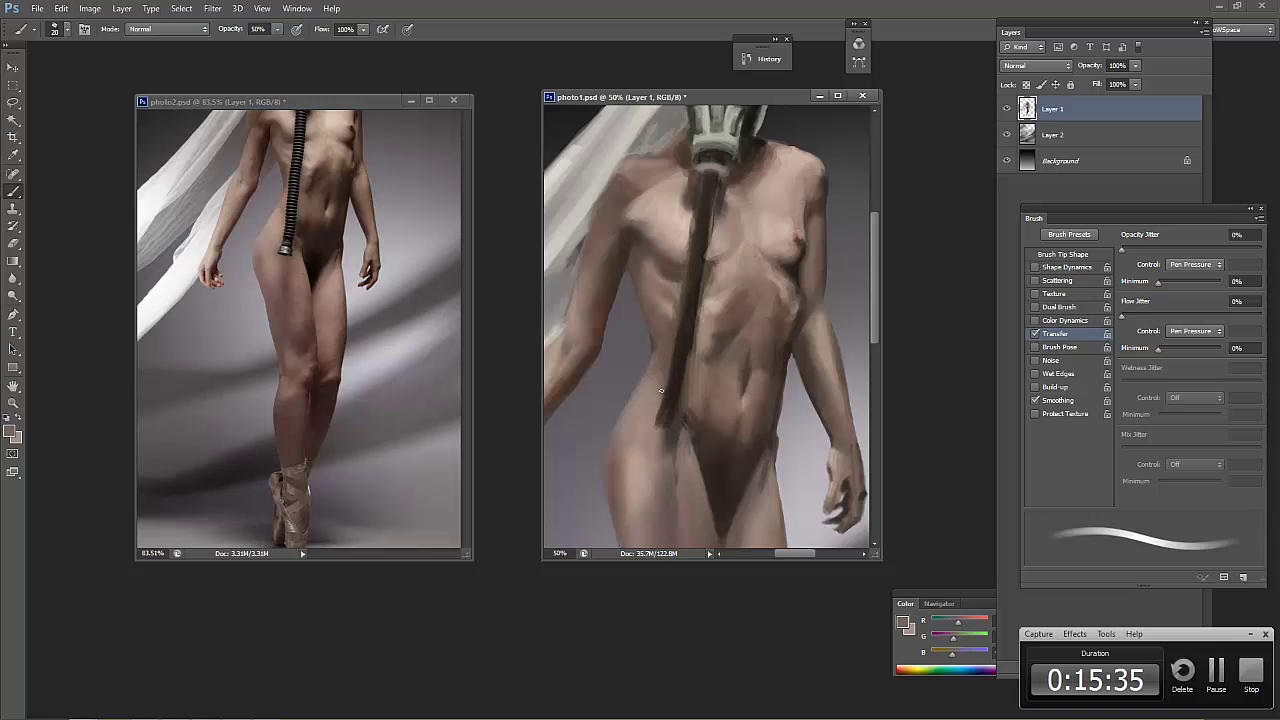
alt+click(640, 440)
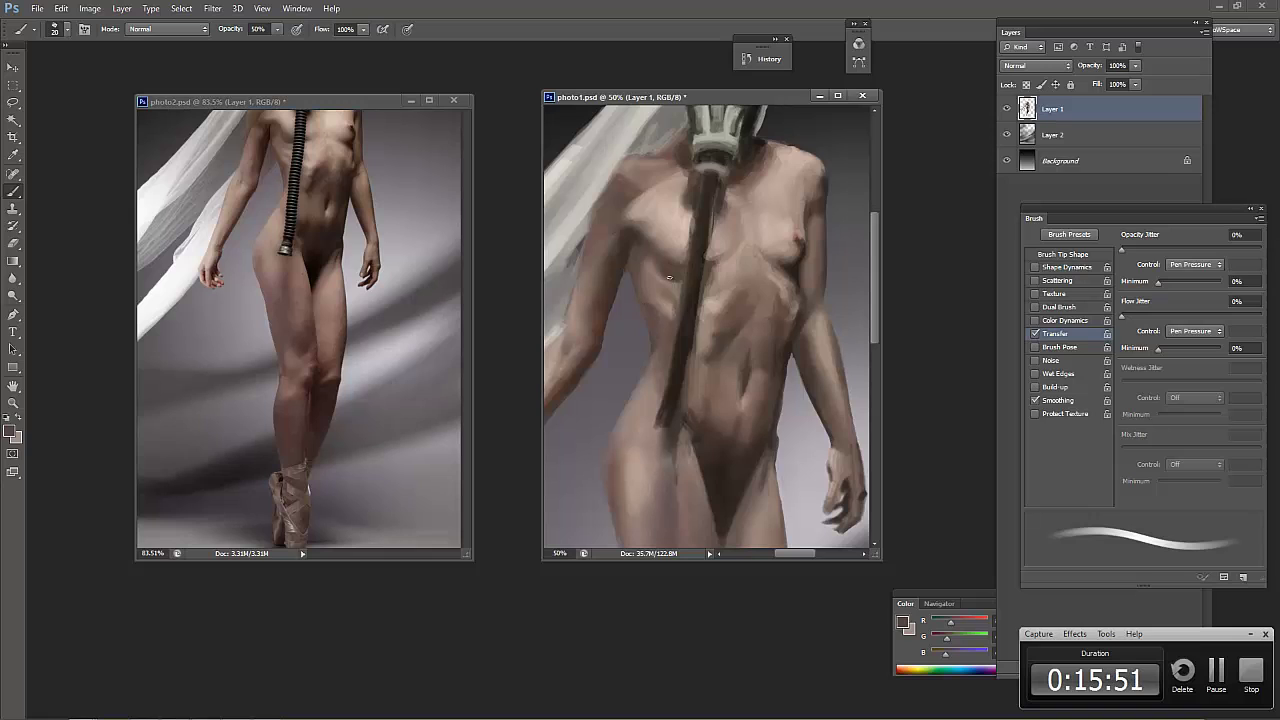
alt+click(690, 340)
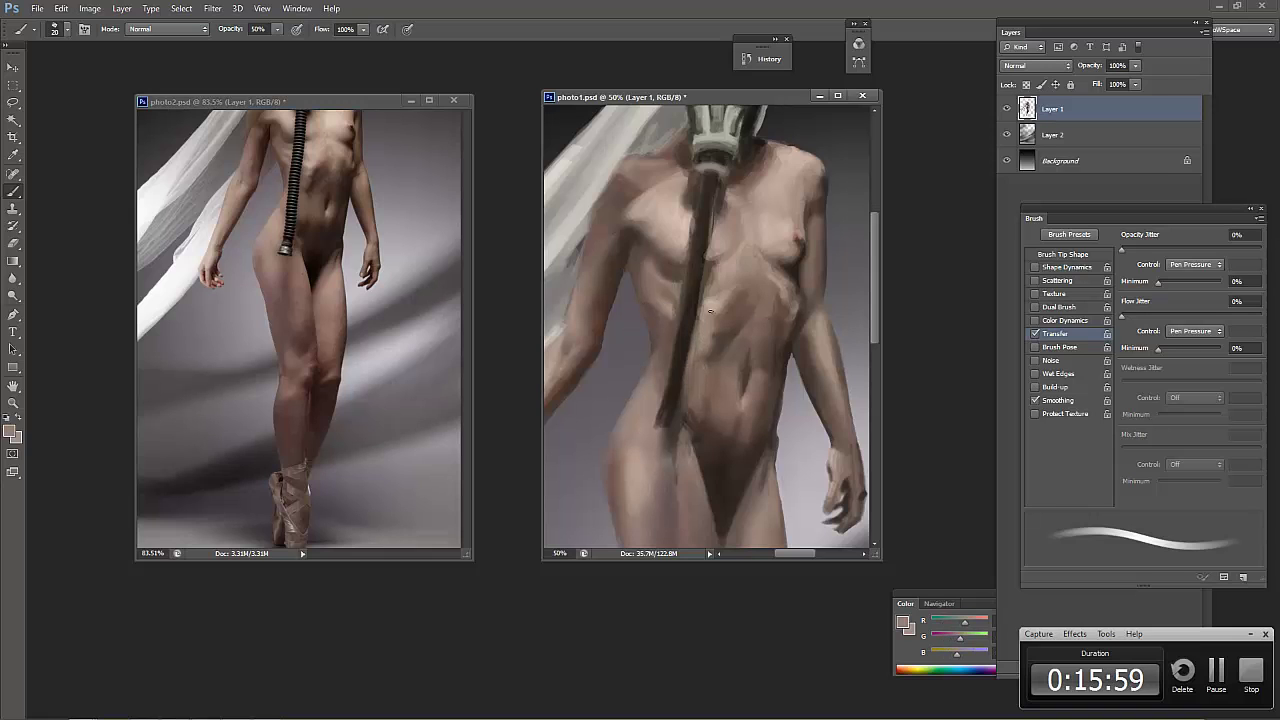
alt+click(708, 355)
Paint a darker stroke along the hose and lighter skin along its edge
alt+click(706, 405)
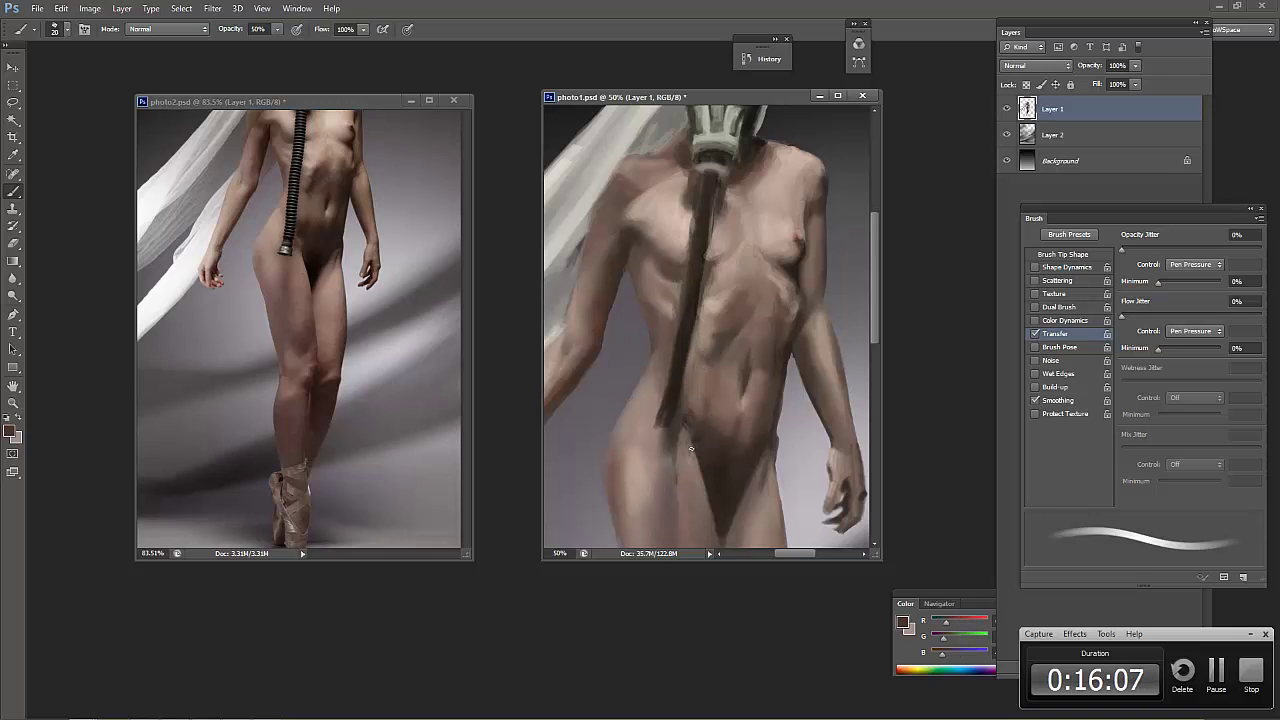
alt+click(694, 331)
drag(688, 350, 677, 397)
alt+click(661, 367)
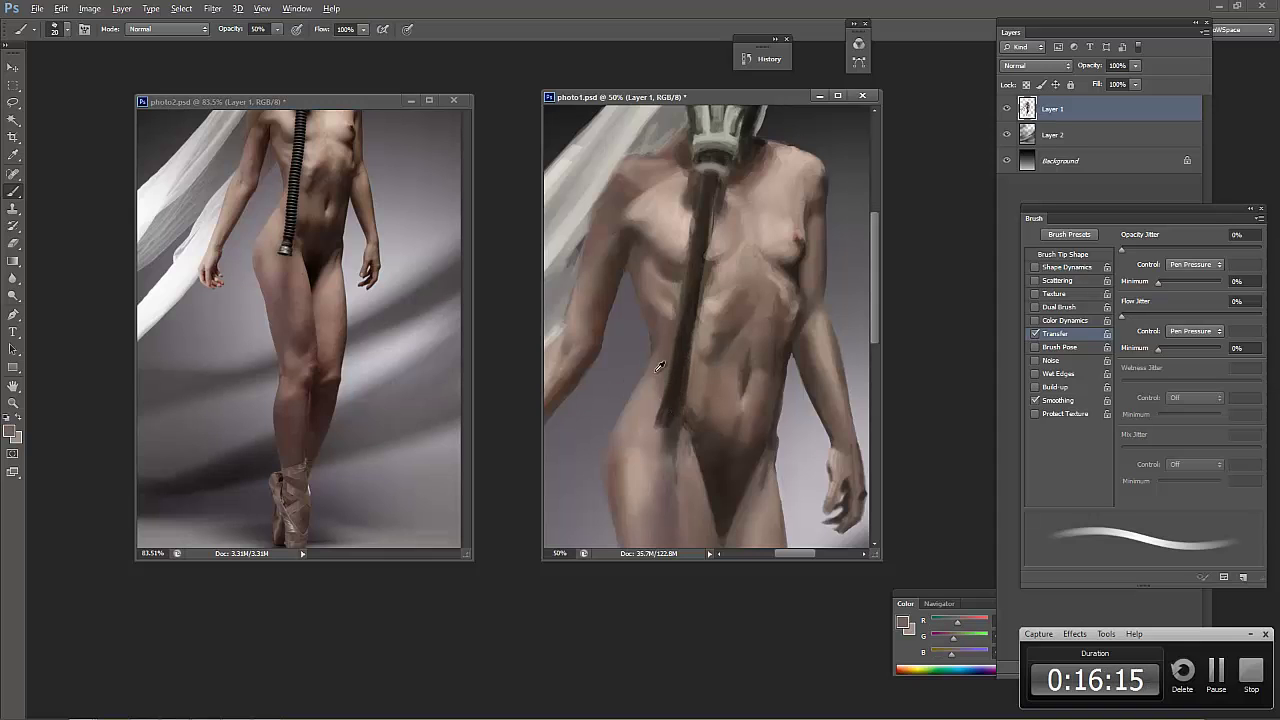
drag(665, 345, 661, 414)
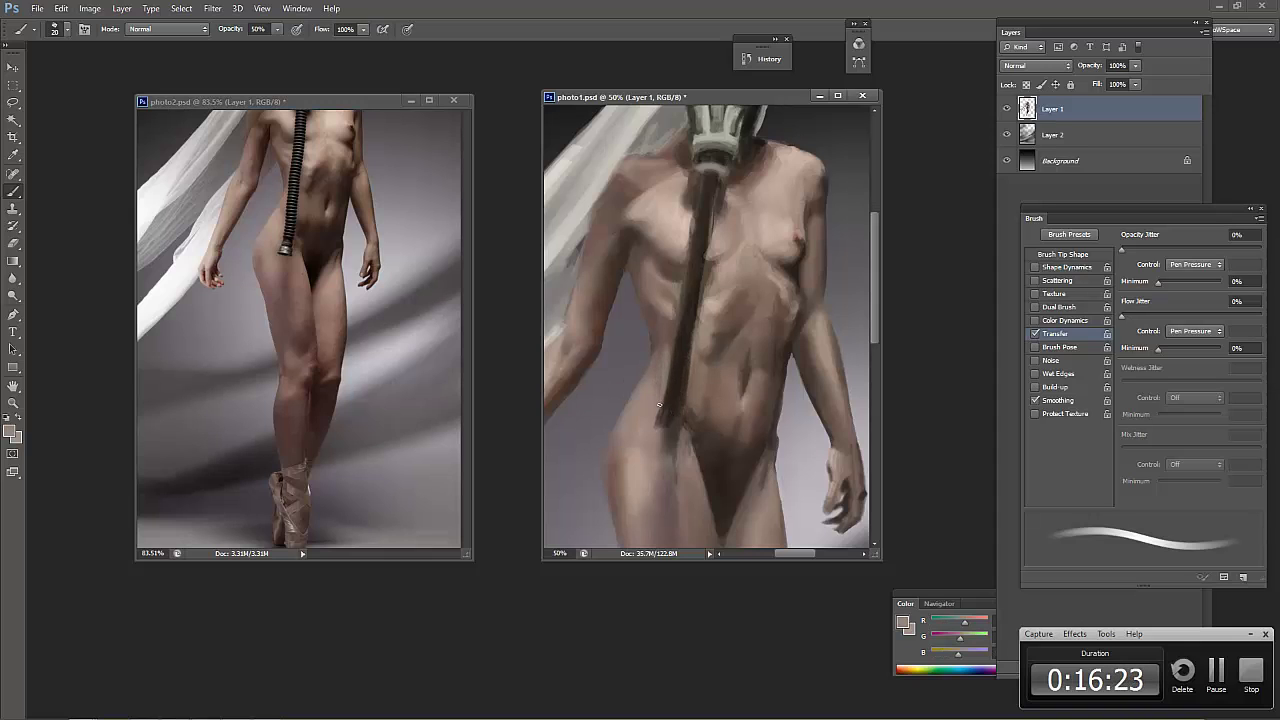
alt+click(666, 339)
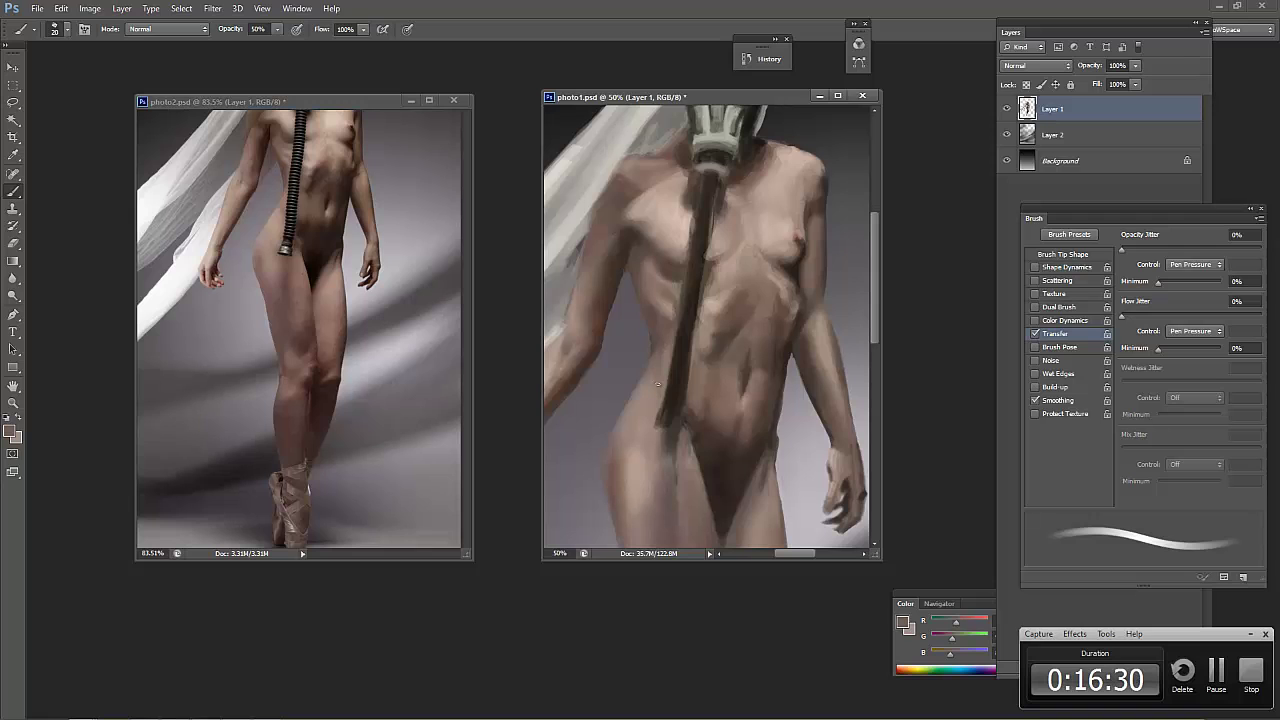
Reveal the full gas-mask photo in the reference, then resume sampling torso tones
key(ctrl+z)
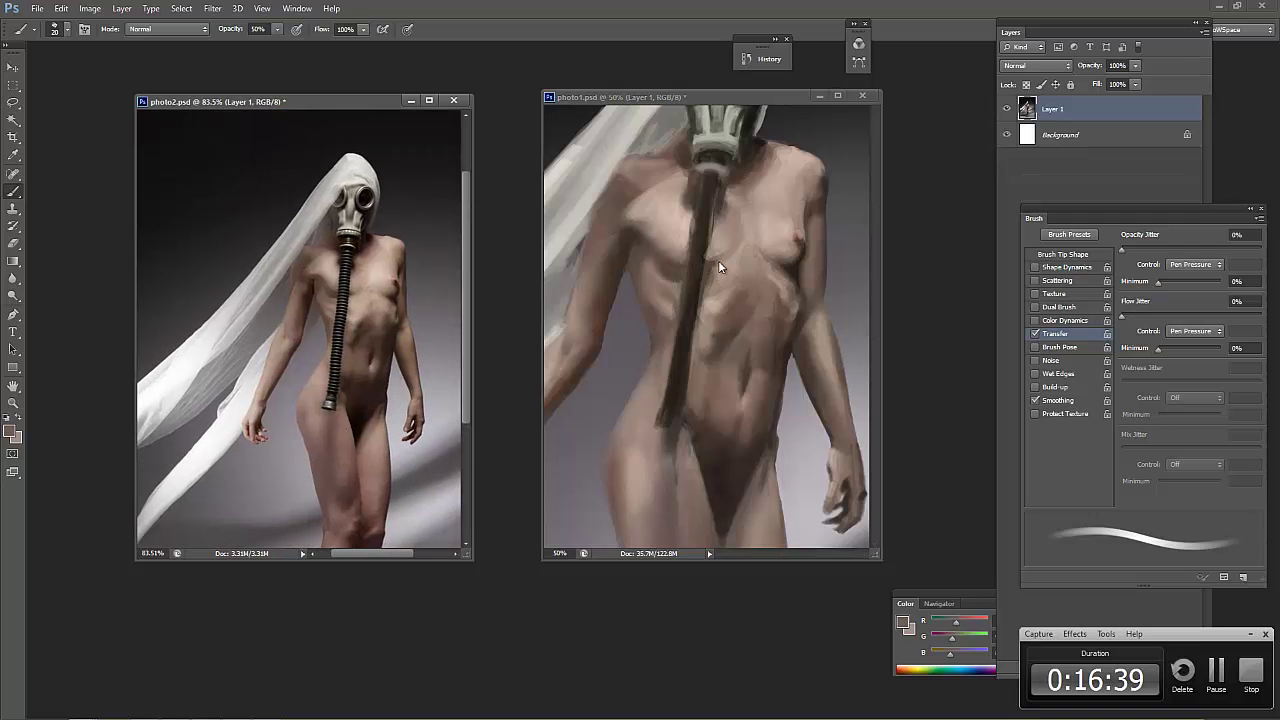
click(706, 174)
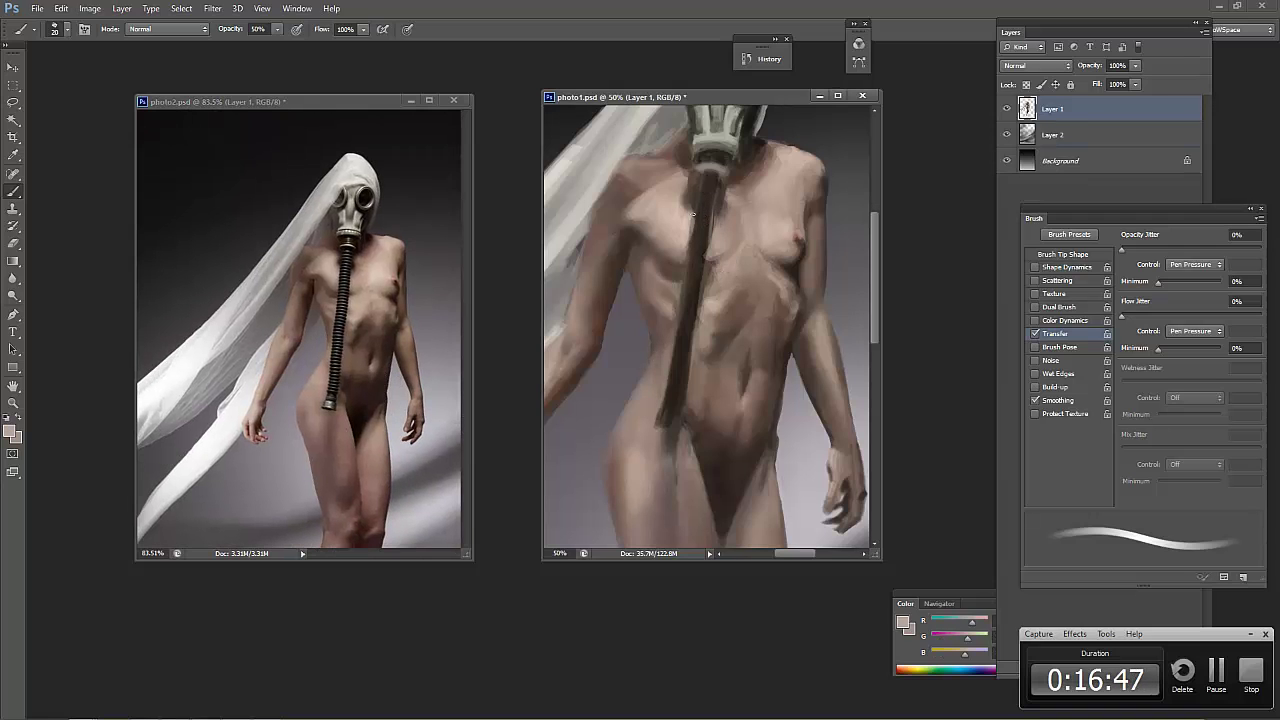
alt+click(725, 246)
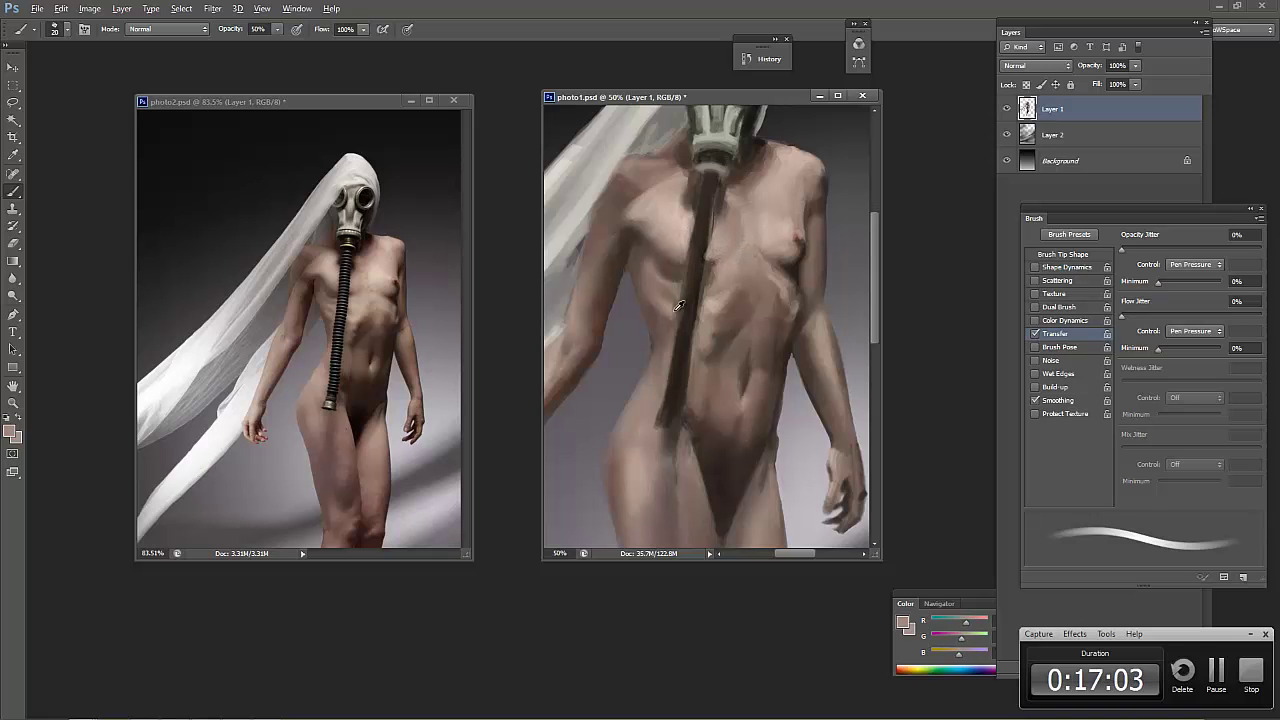
alt+click(709, 260)
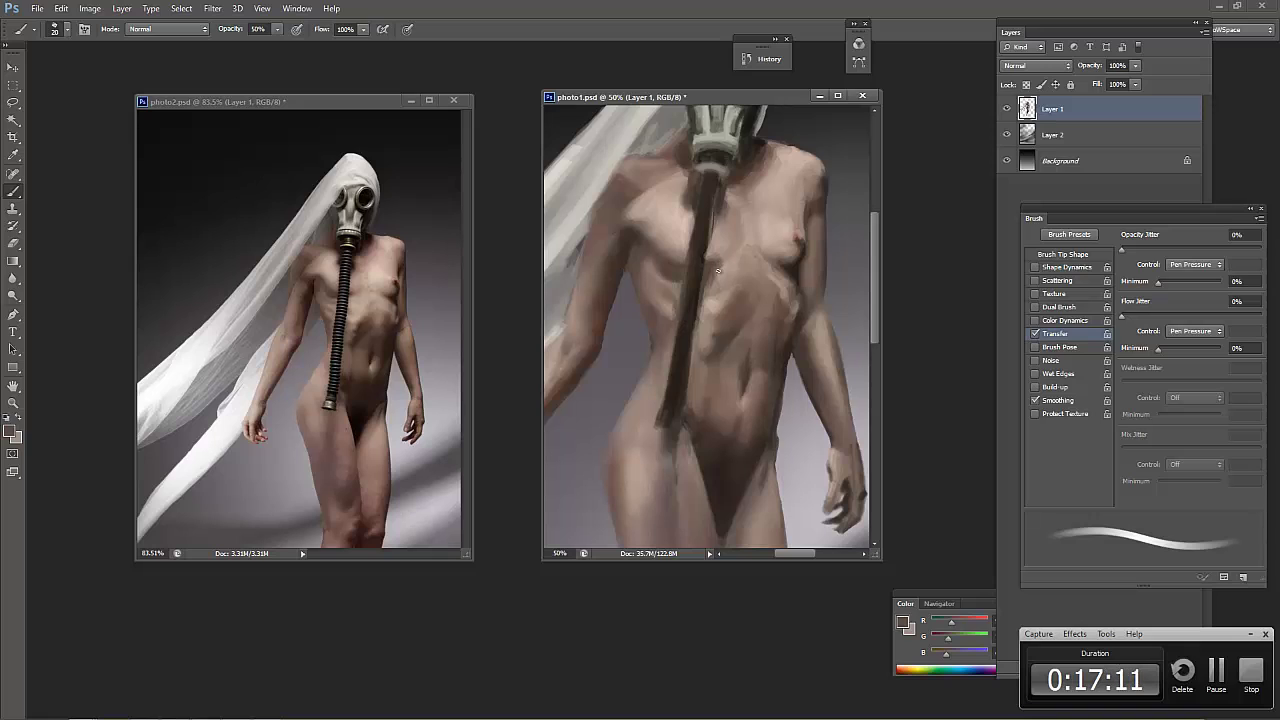
alt+click(716, 270)
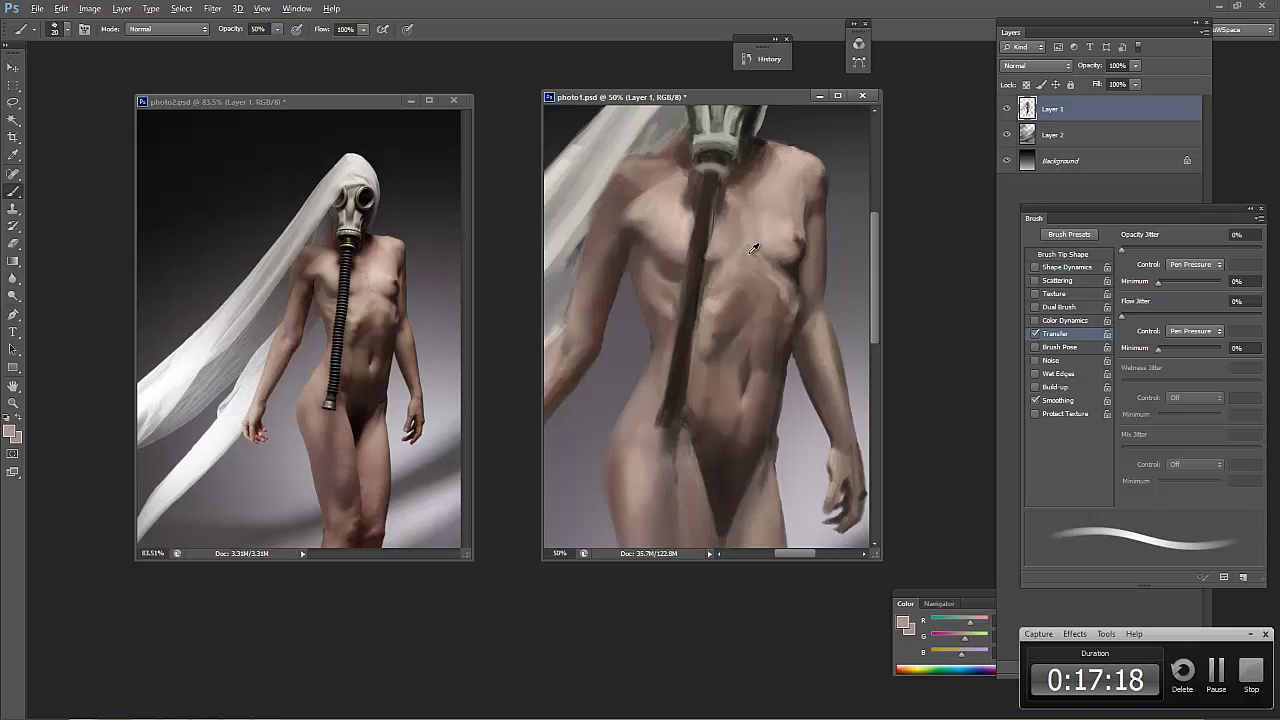
Shade the chest with alternating lighter and darker sampled skin tones
alt+click(752, 240)
alt+click(757, 260)
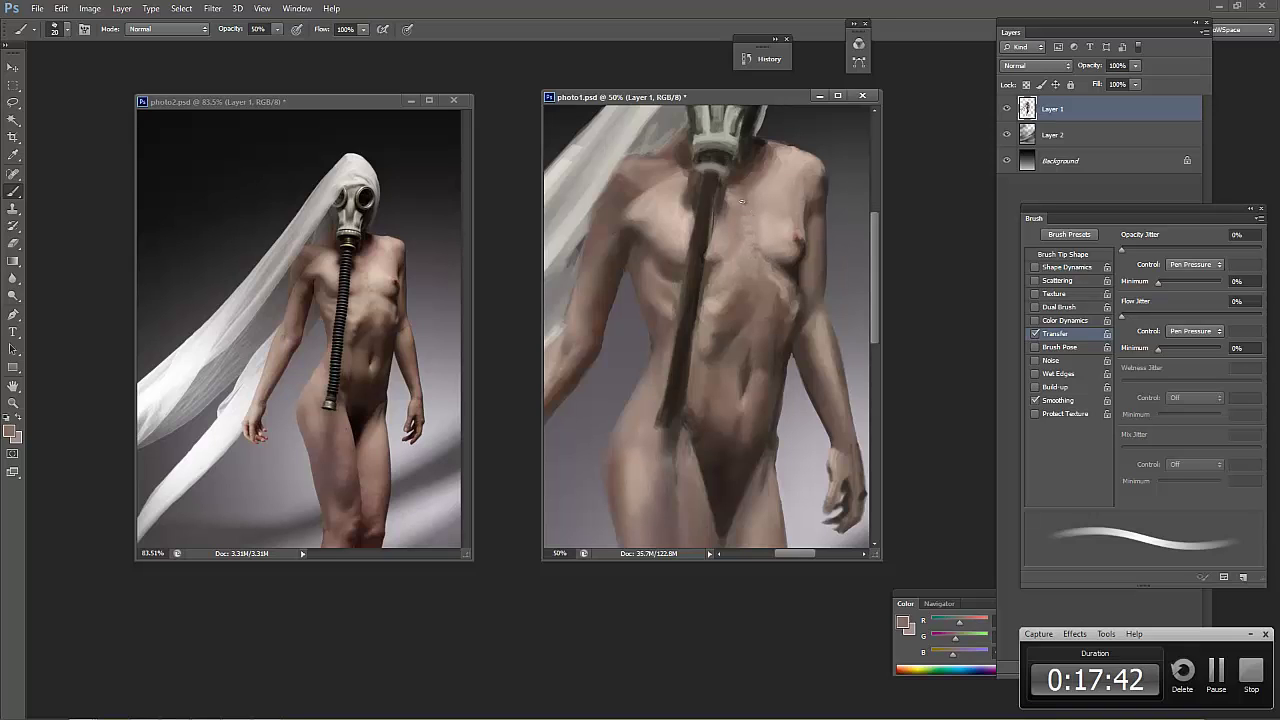
alt+click(754, 216)
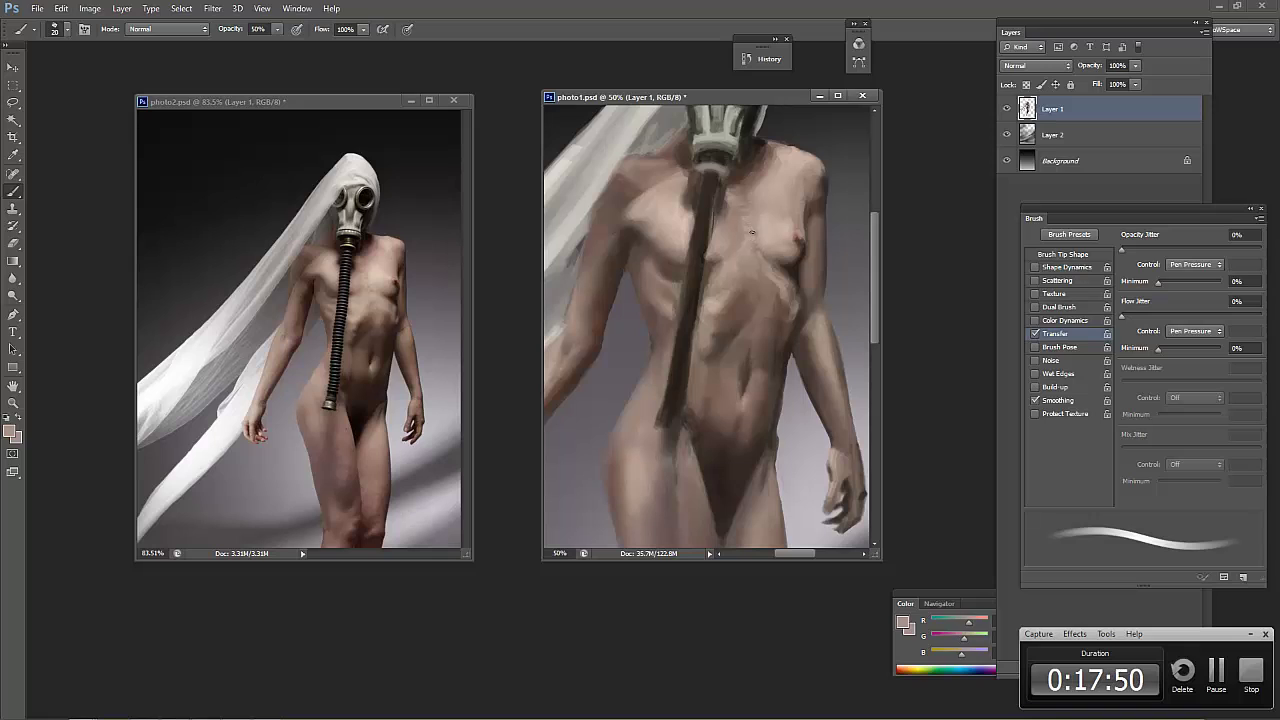
alt+click(756, 250)
alt+click(759, 261)
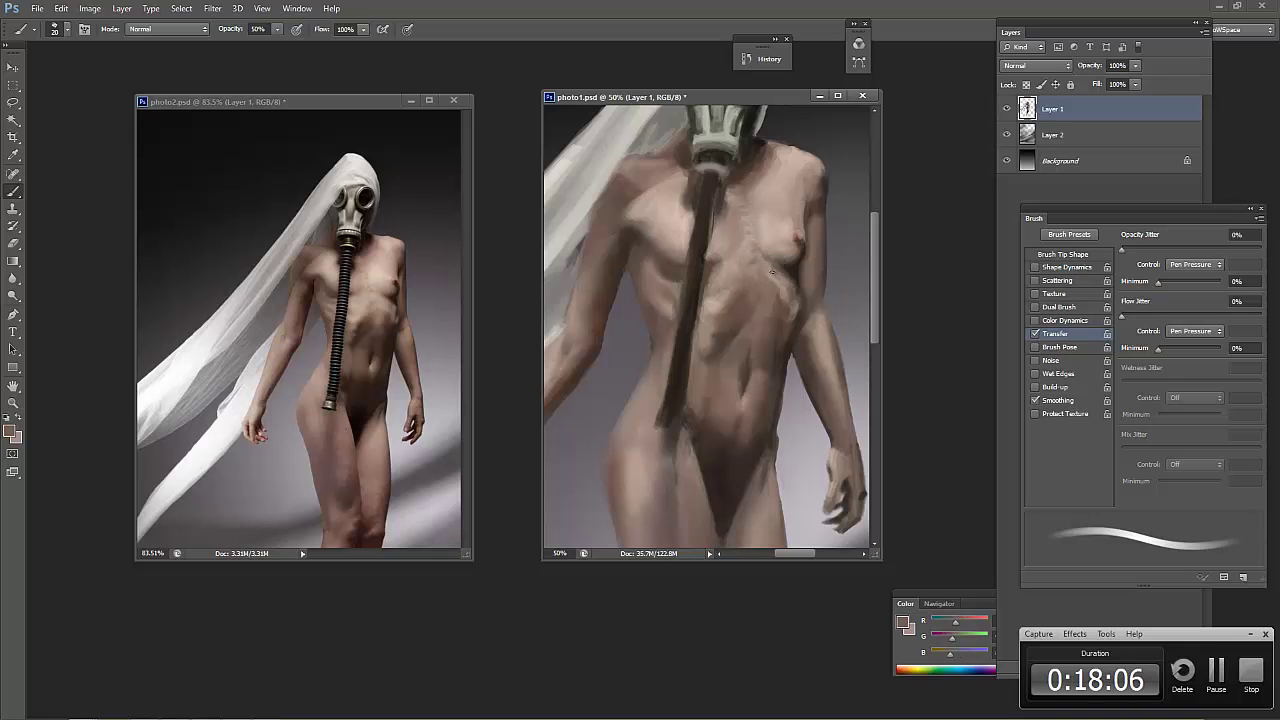
alt+click(769, 257)
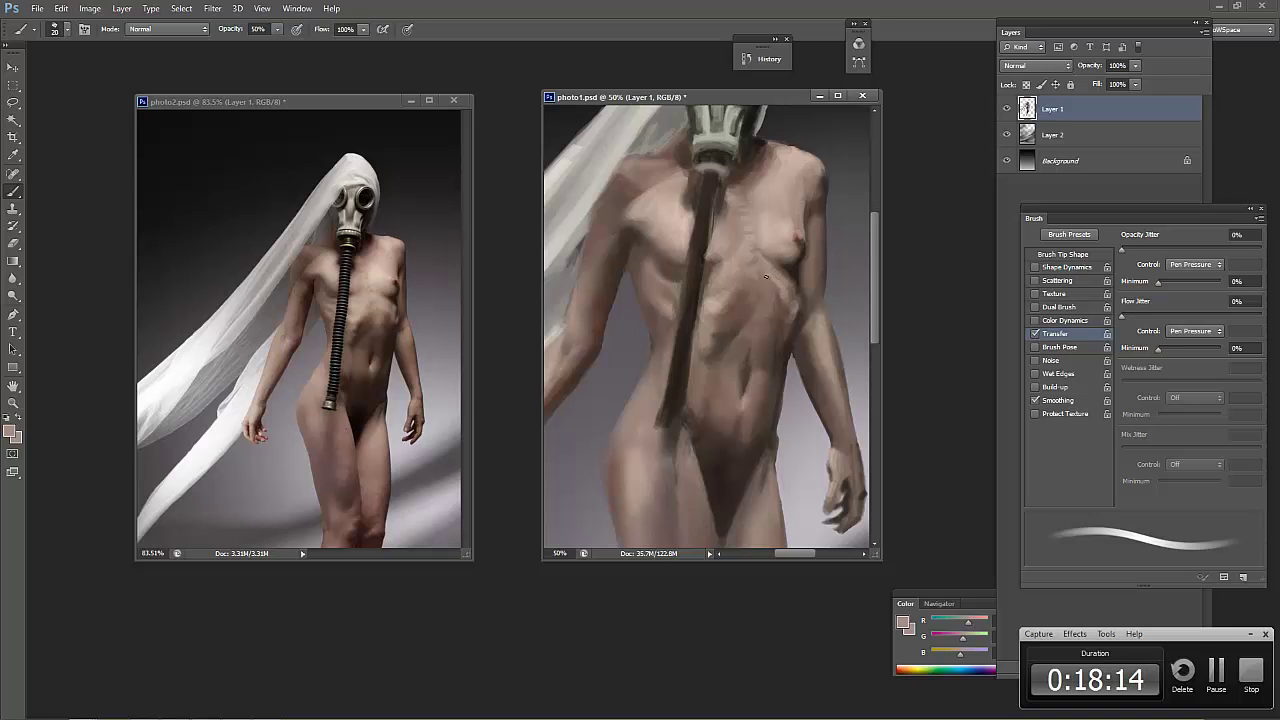
alt+click(769, 277)
alt+click(777, 290)
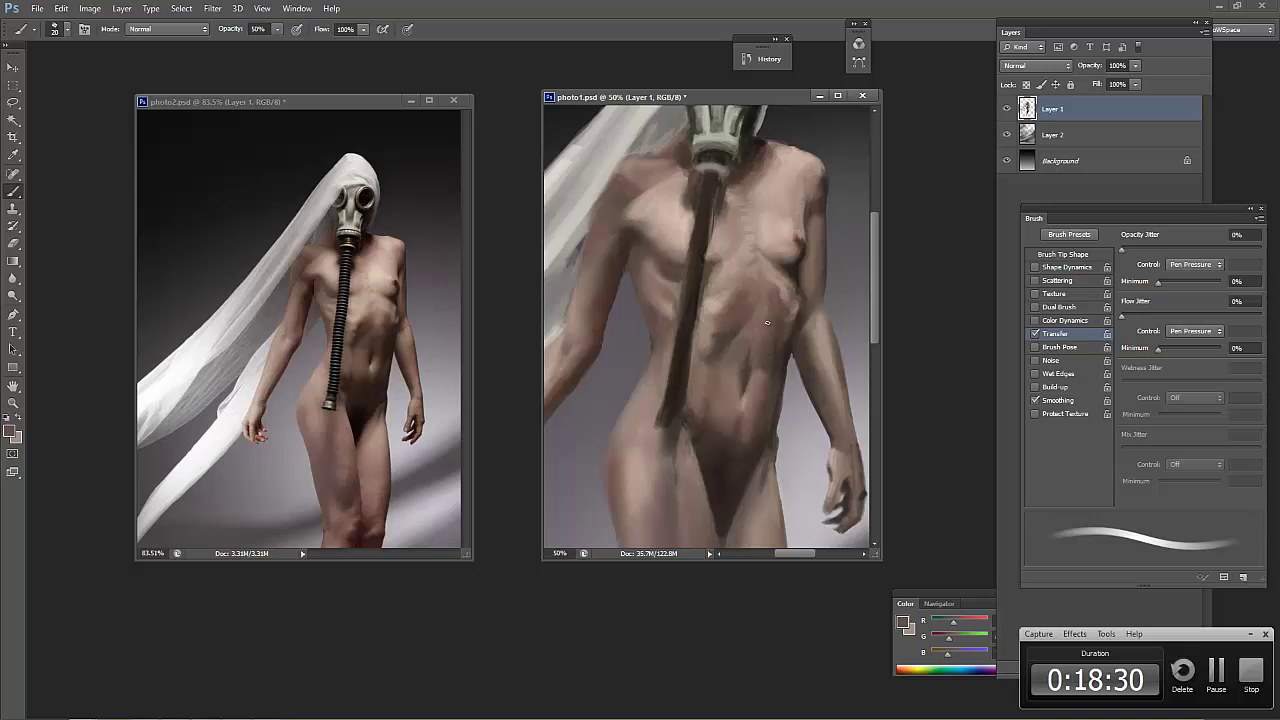
alt+click(771, 284)
alt+click(765, 277)
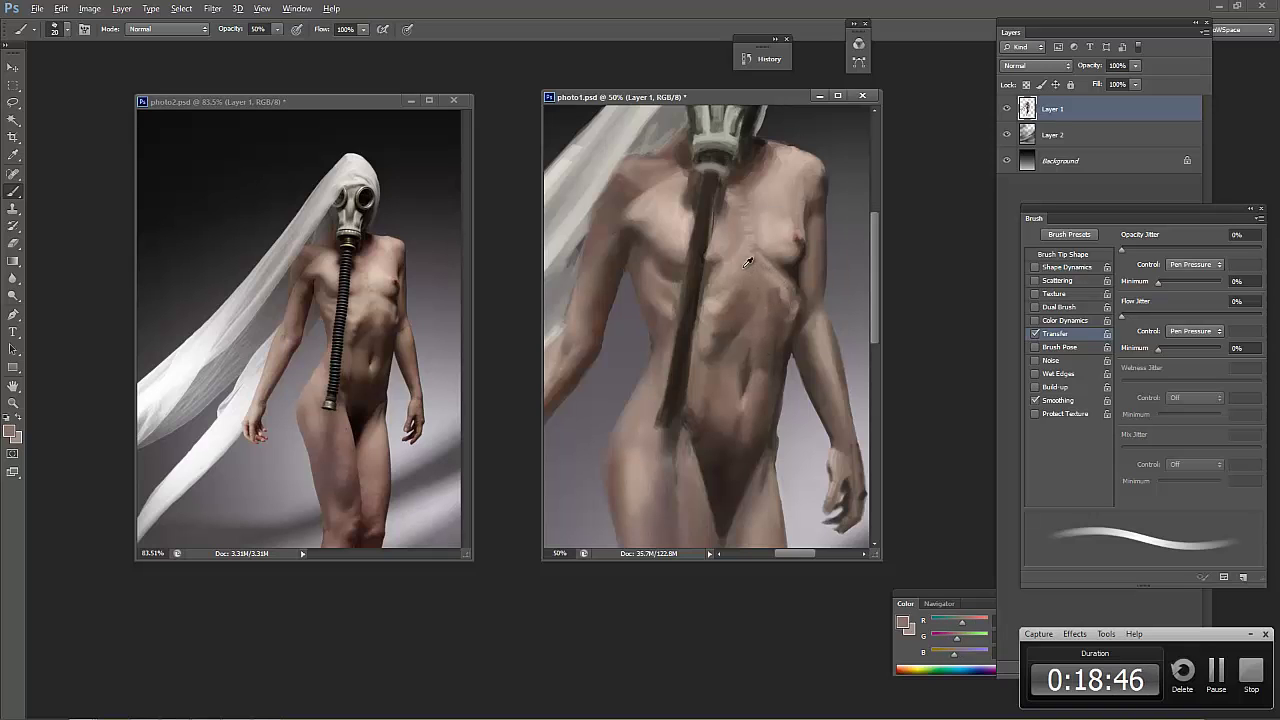
alt+click(748, 279)
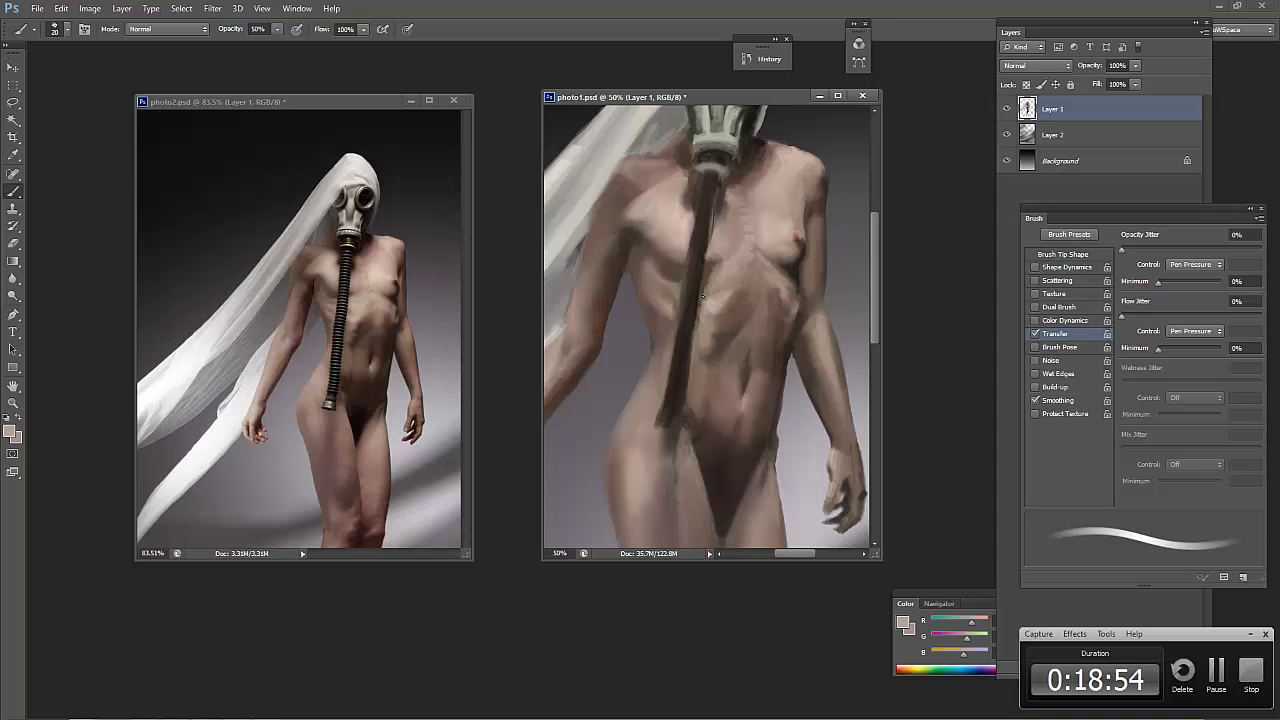
alt+click(713, 291)
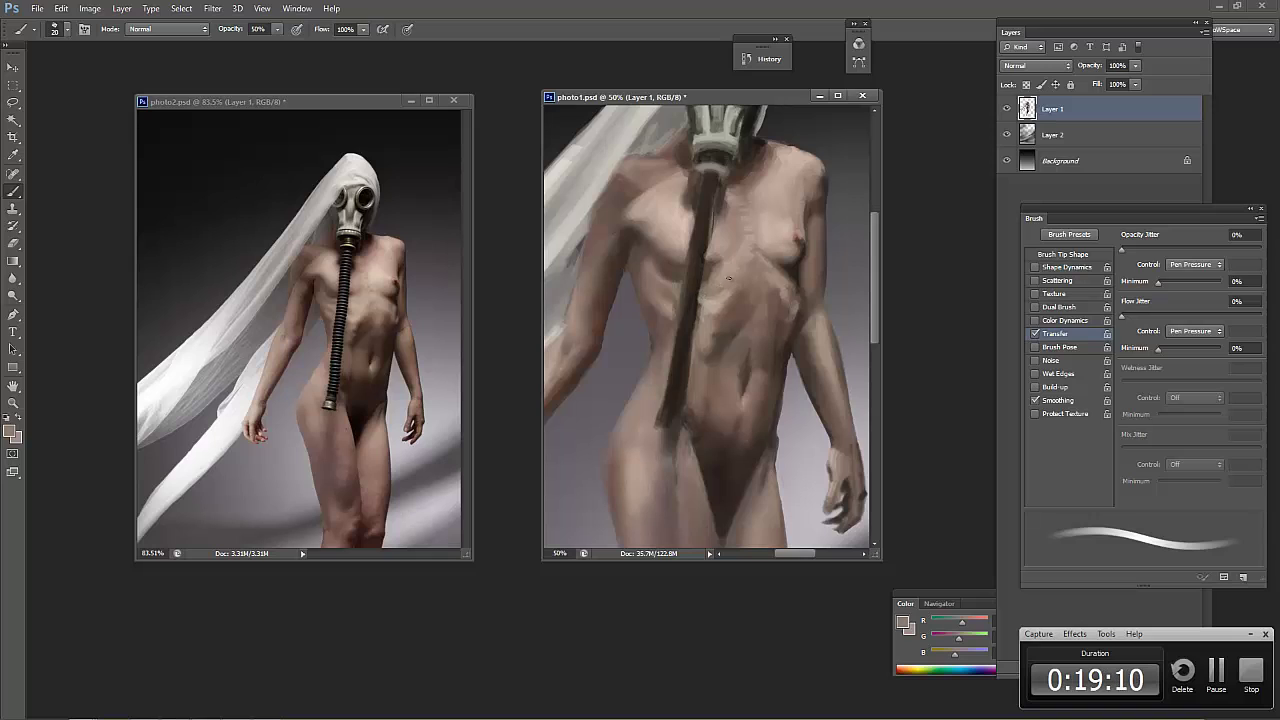
Refine the rib and sternum shading beside the hose, working up the chest
alt+click(710, 274)
alt+click(731, 264)
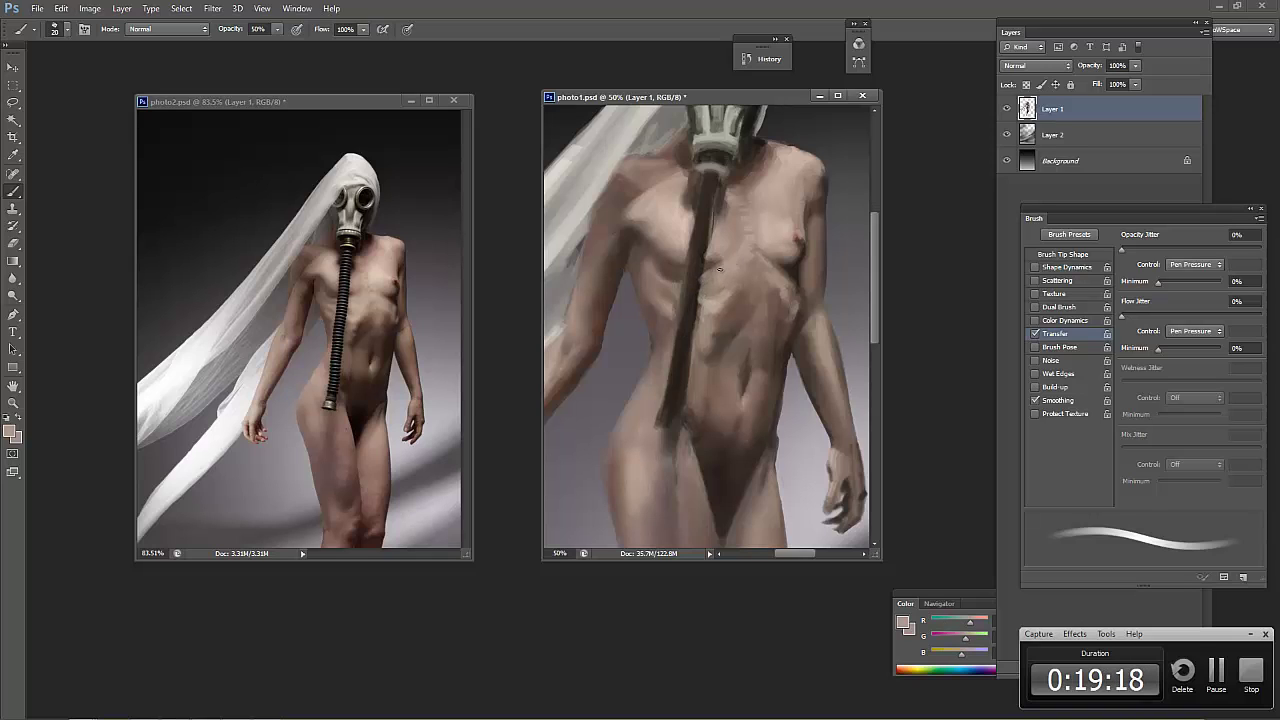
alt+click(714, 280)
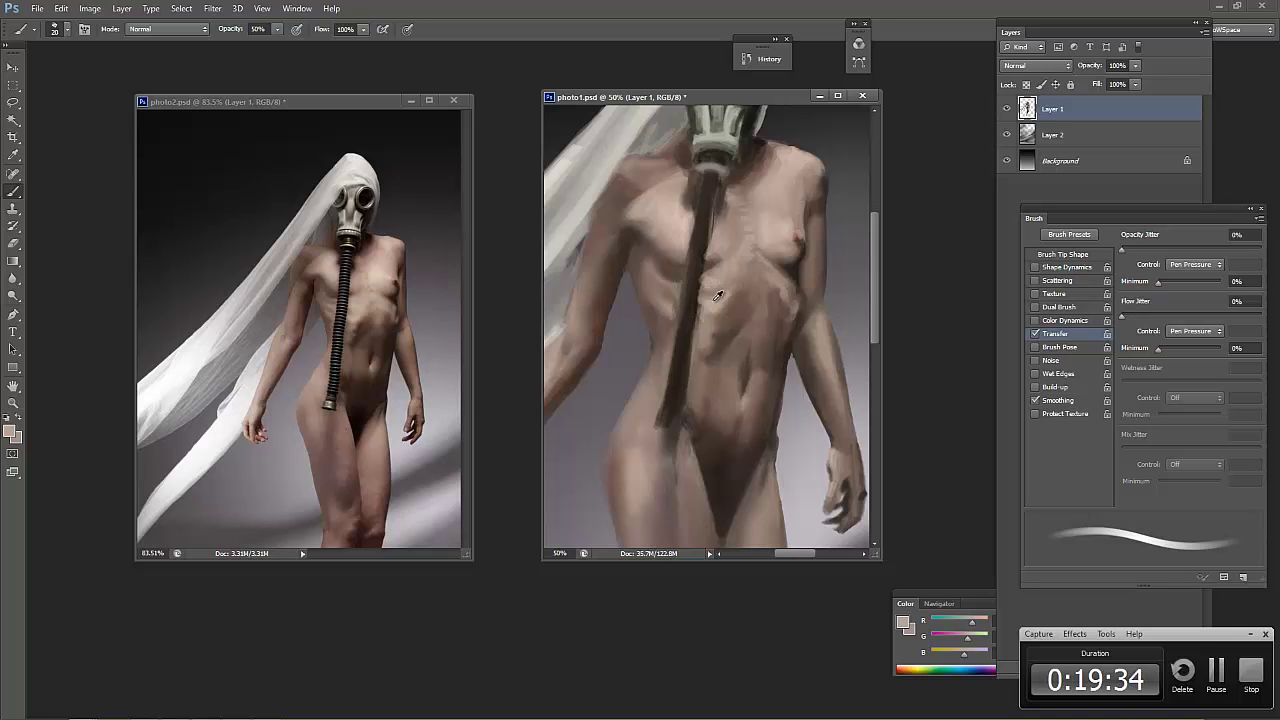
alt+click(723, 292)
alt+click(717, 289)
alt+click(730, 285)
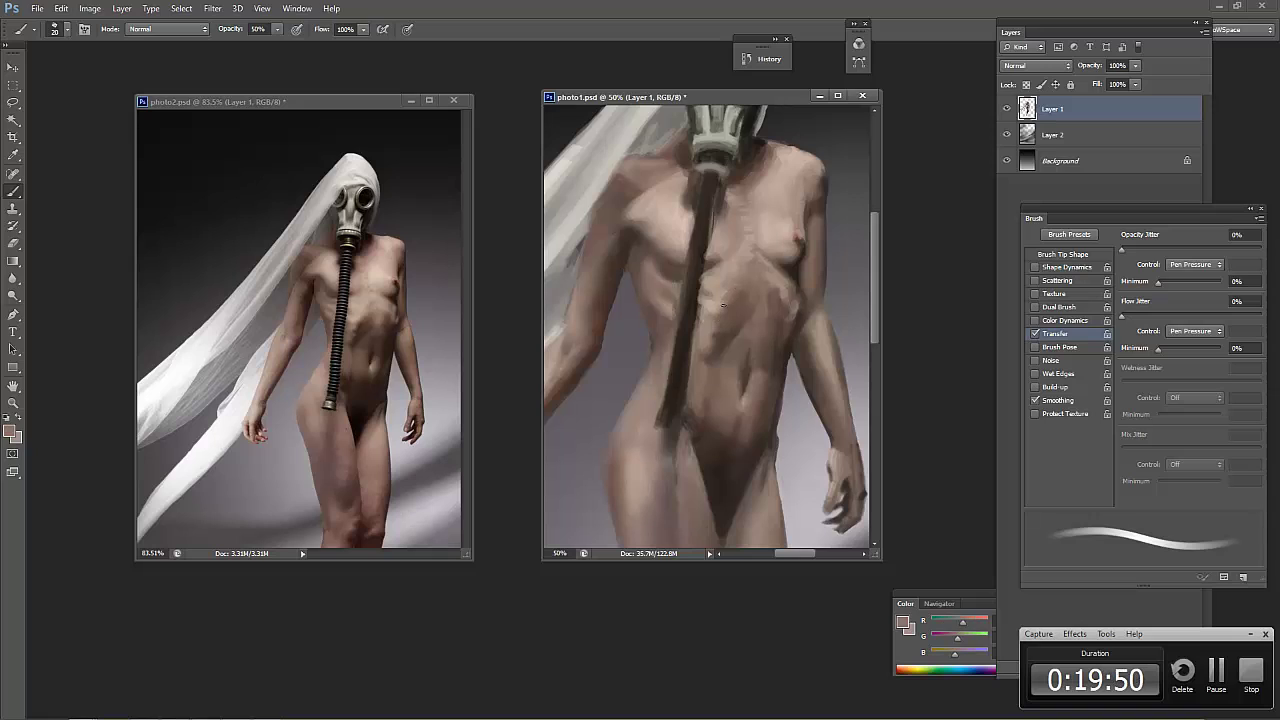
alt+click(728, 293)
alt+click(728, 289)
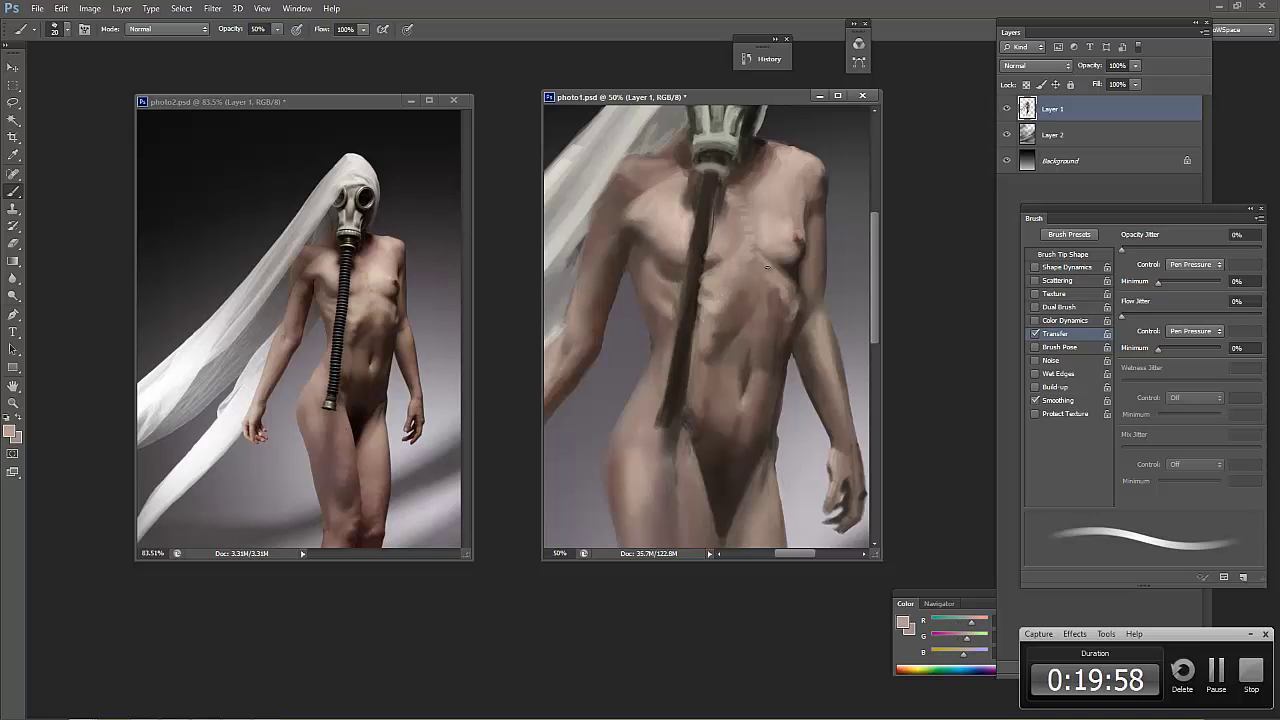
alt+click(768, 277)
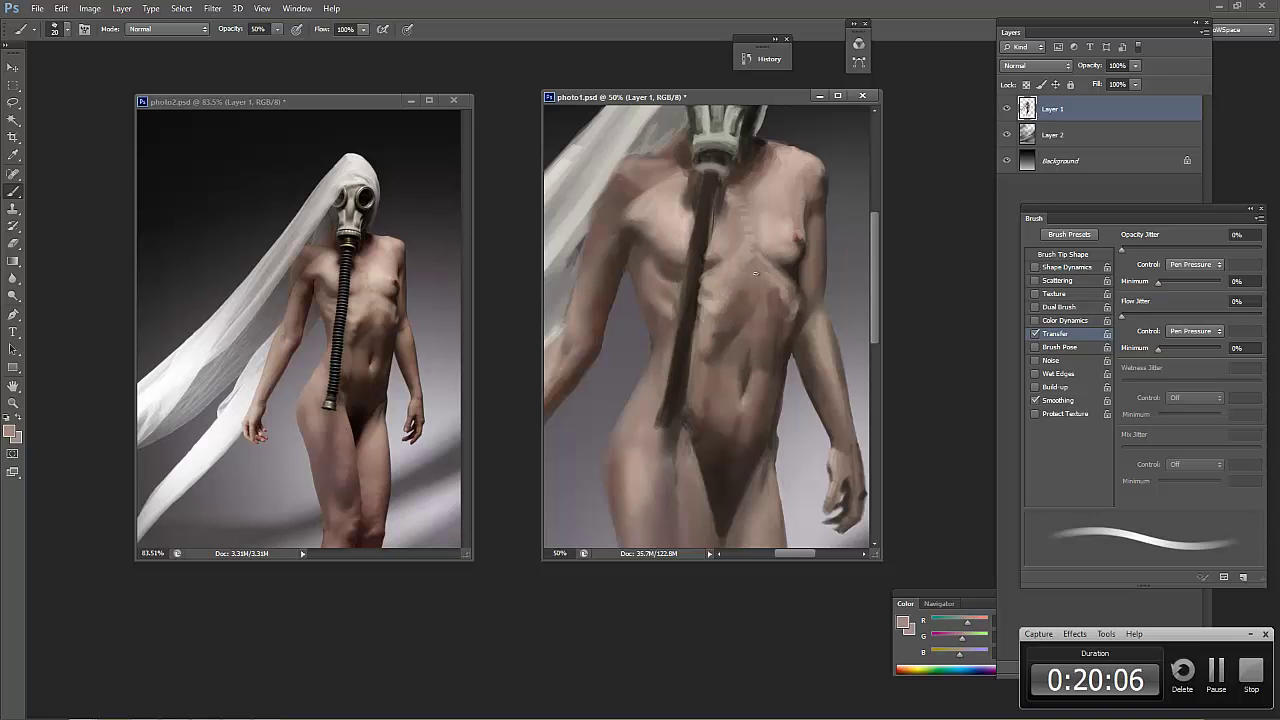
alt+click(732, 245)
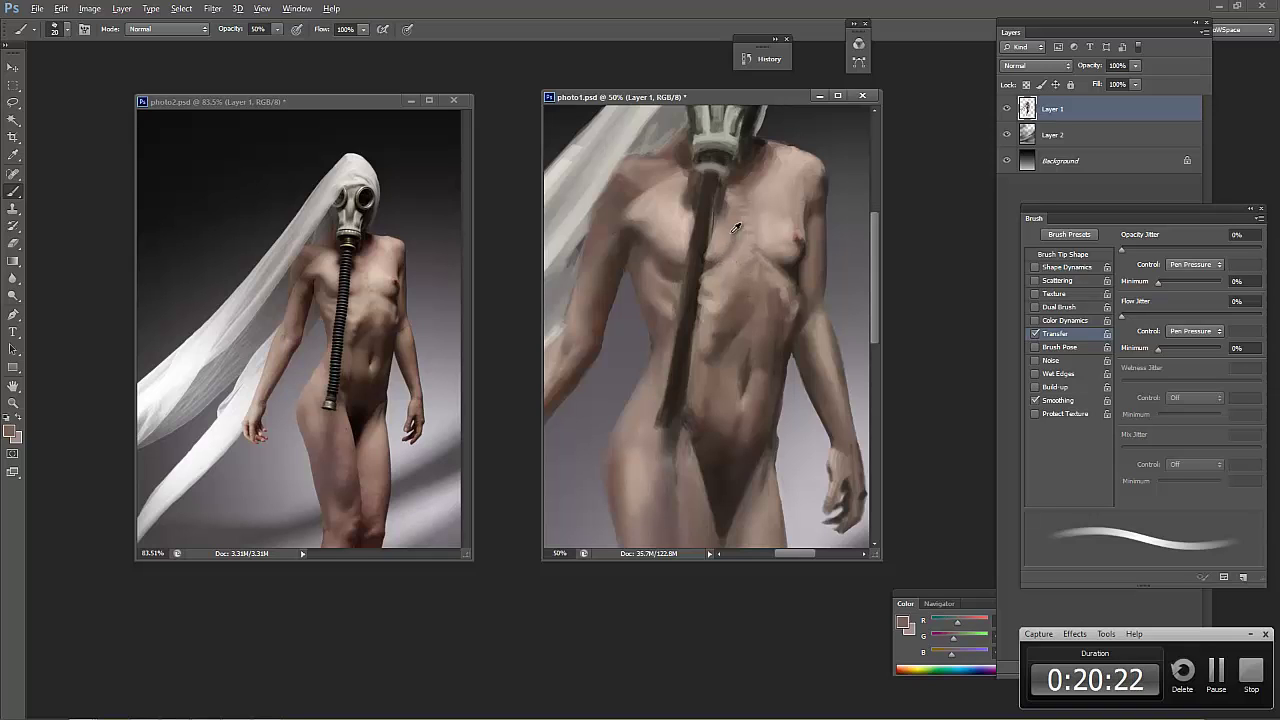
alt+click(737, 229)
alt+click(777, 227)
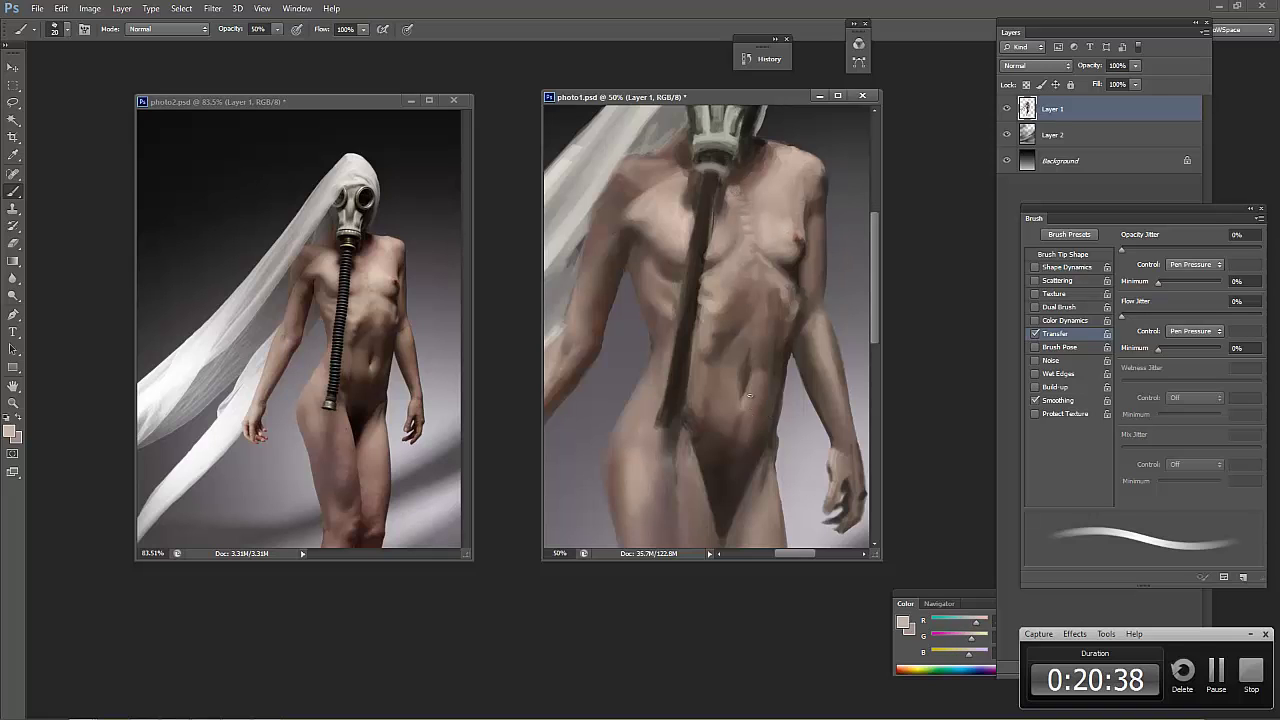
Sample darker and lighter skin tones from the torso
alt+click(722, 362)
alt+click(720, 370)
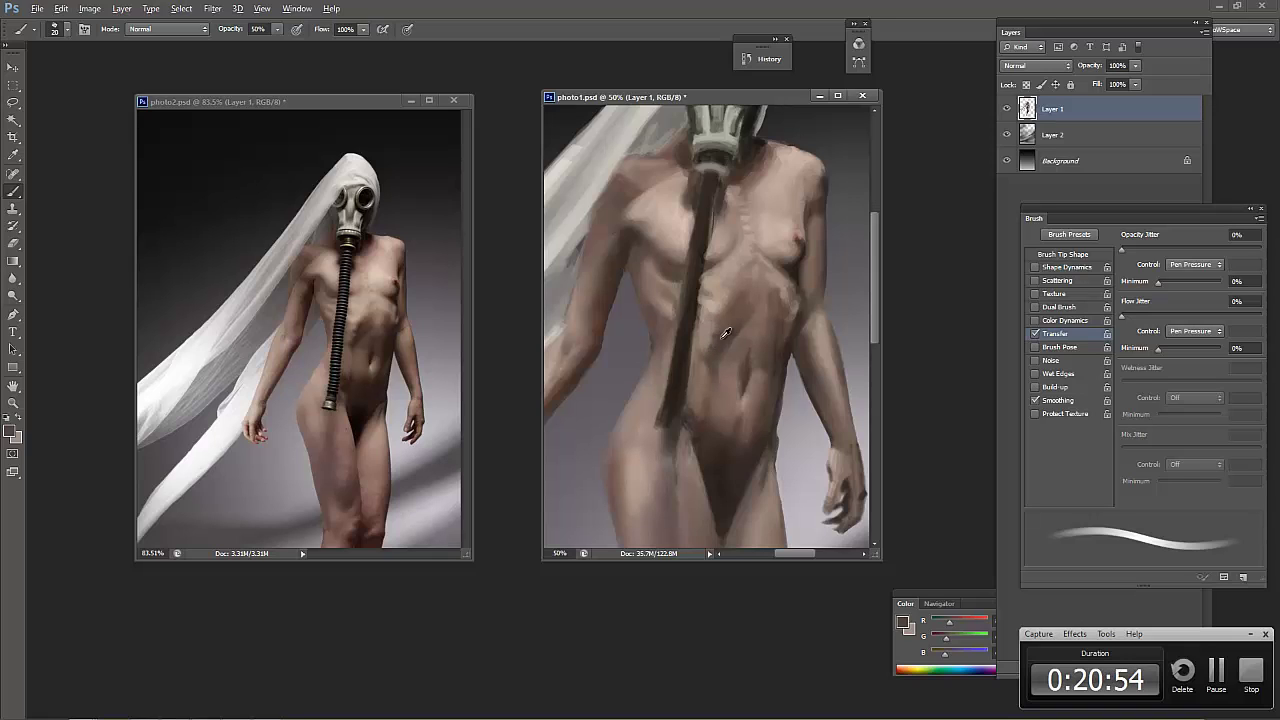
alt+click(722, 327)
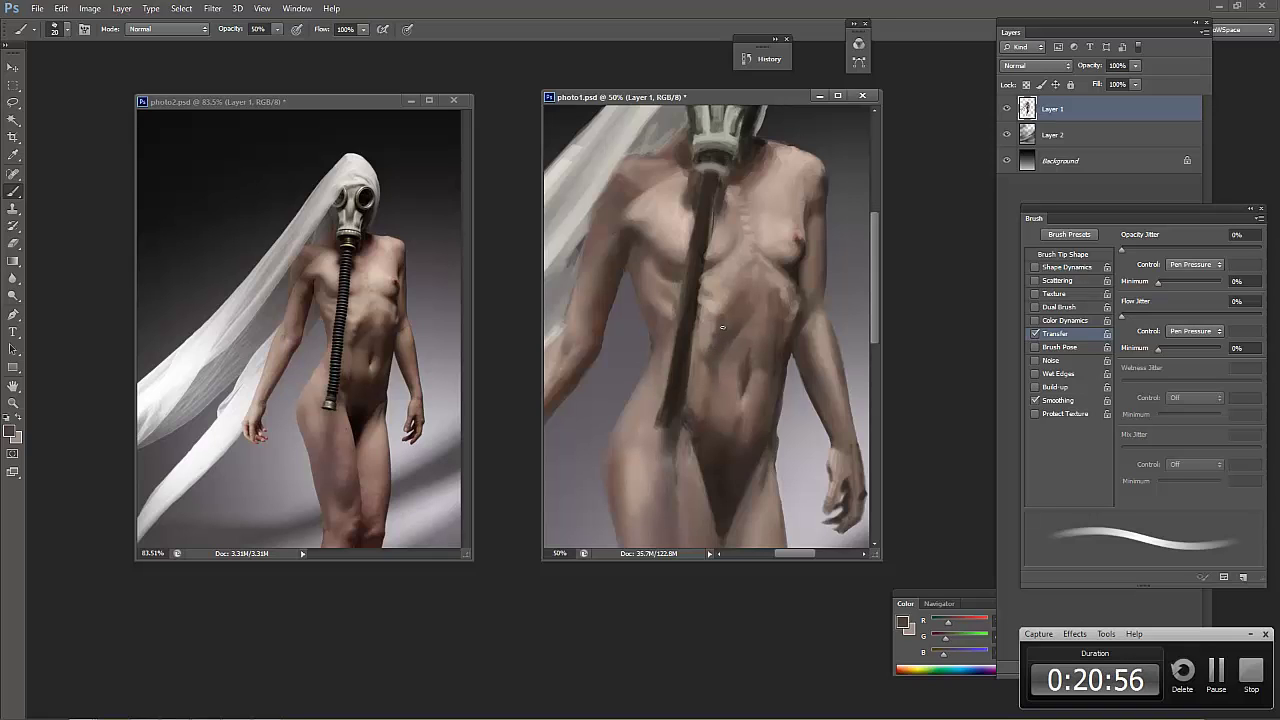
alt+click(773, 320)
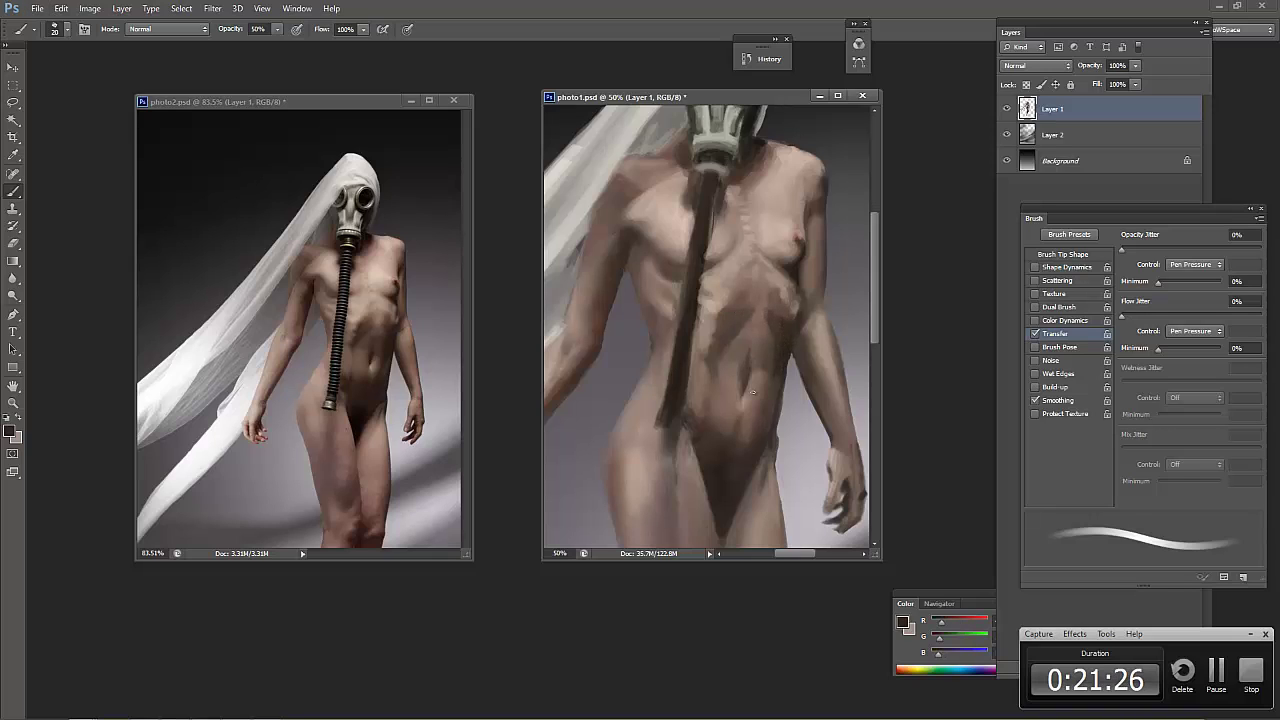
alt+click(766, 311)
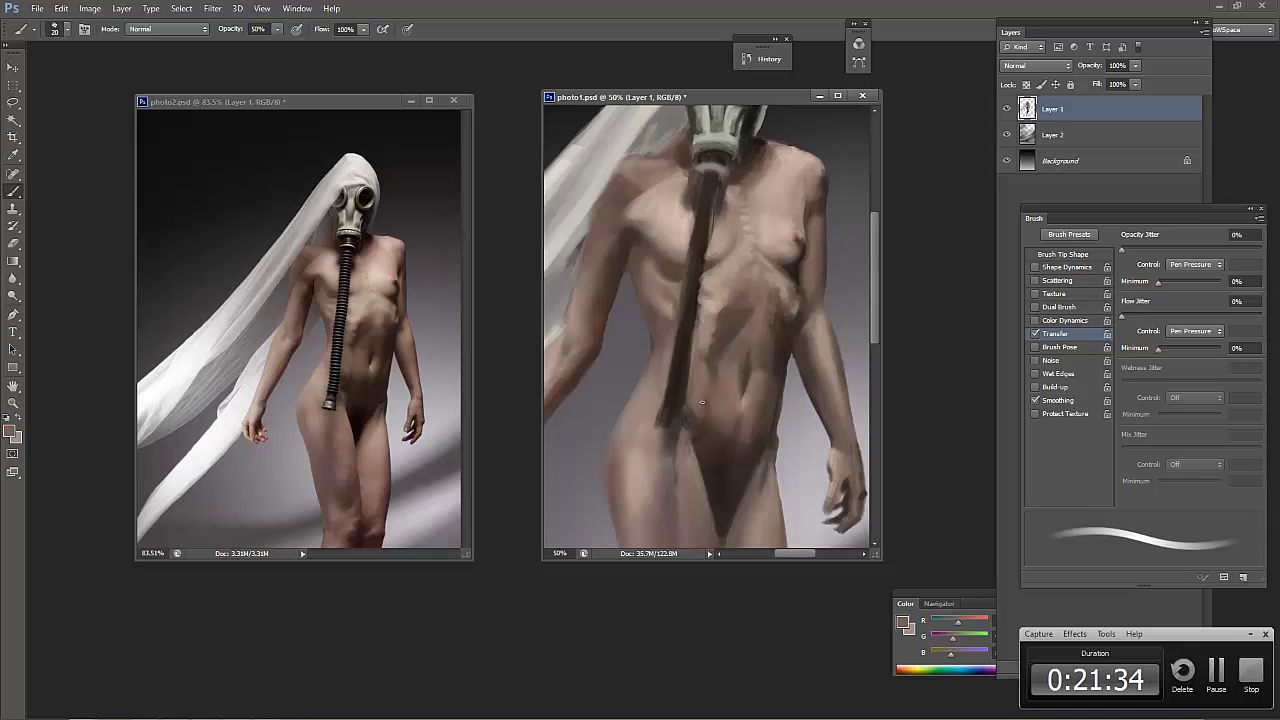
Darken the right edge of the torso and waist with a sampled shadow tone
alt+click(795, 278)
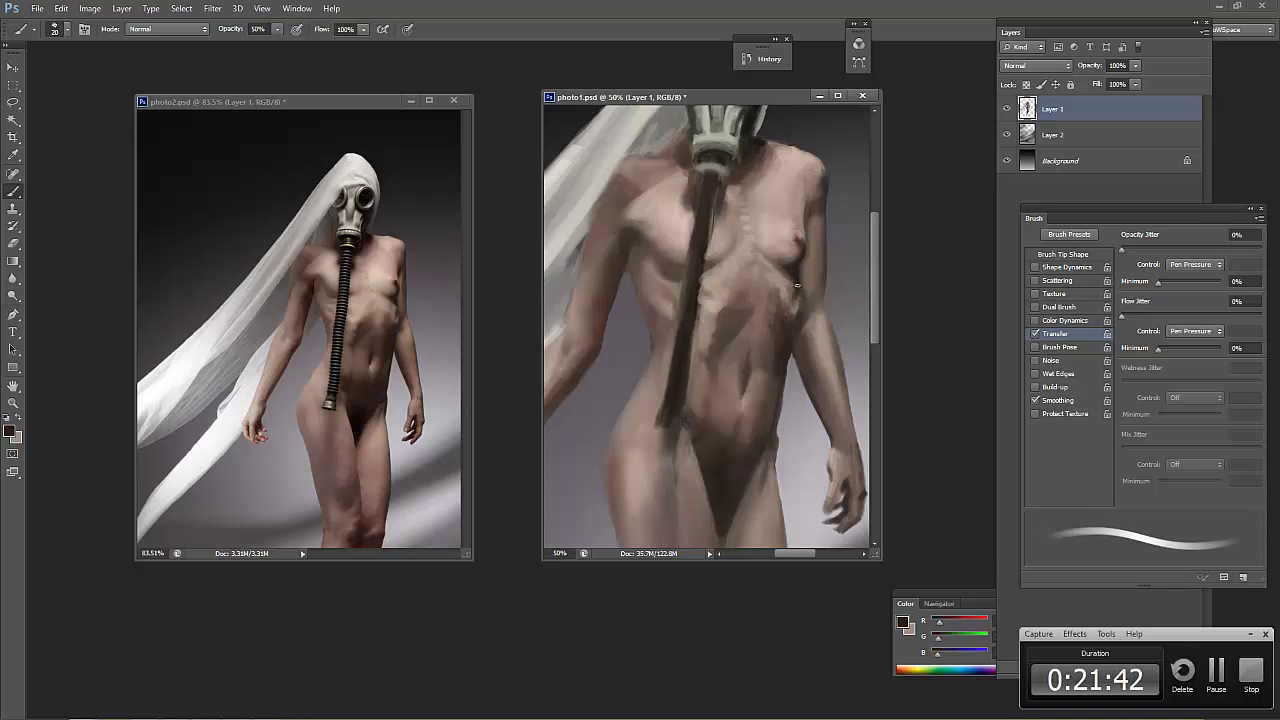
alt+click(800, 282)
alt+click(808, 286)
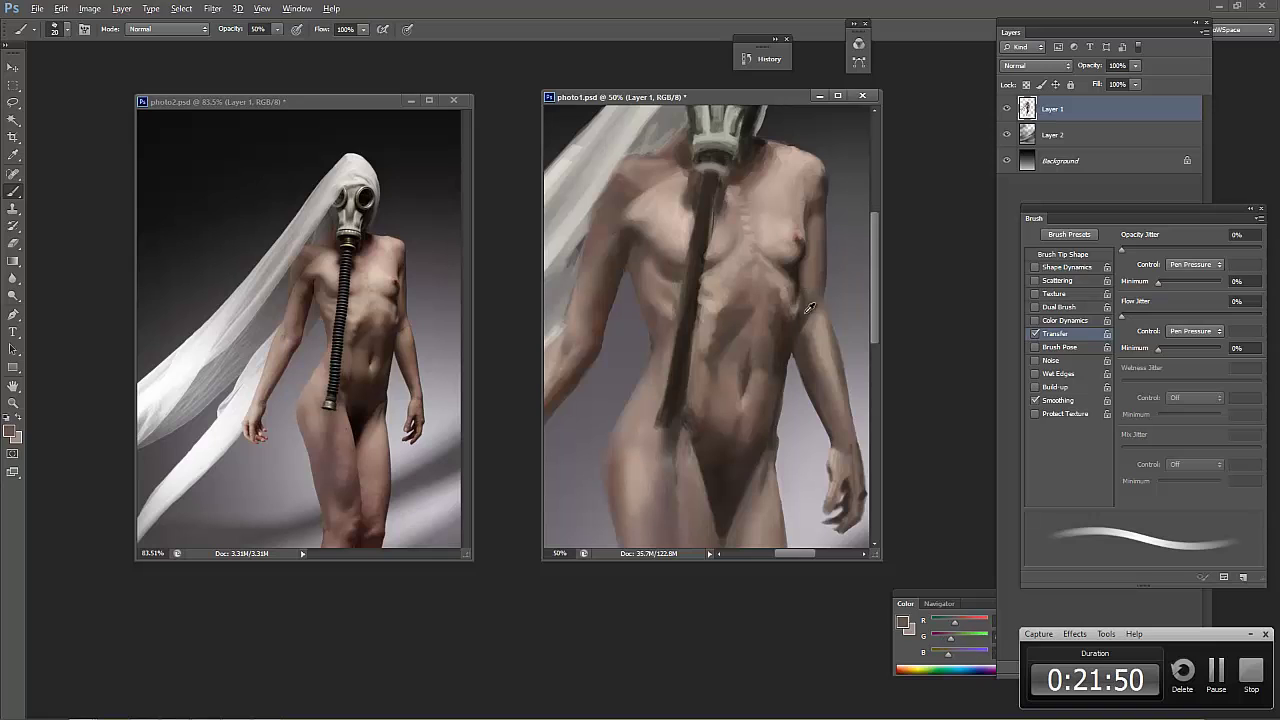
alt+click(808, 310)
alt+click(828, 333)
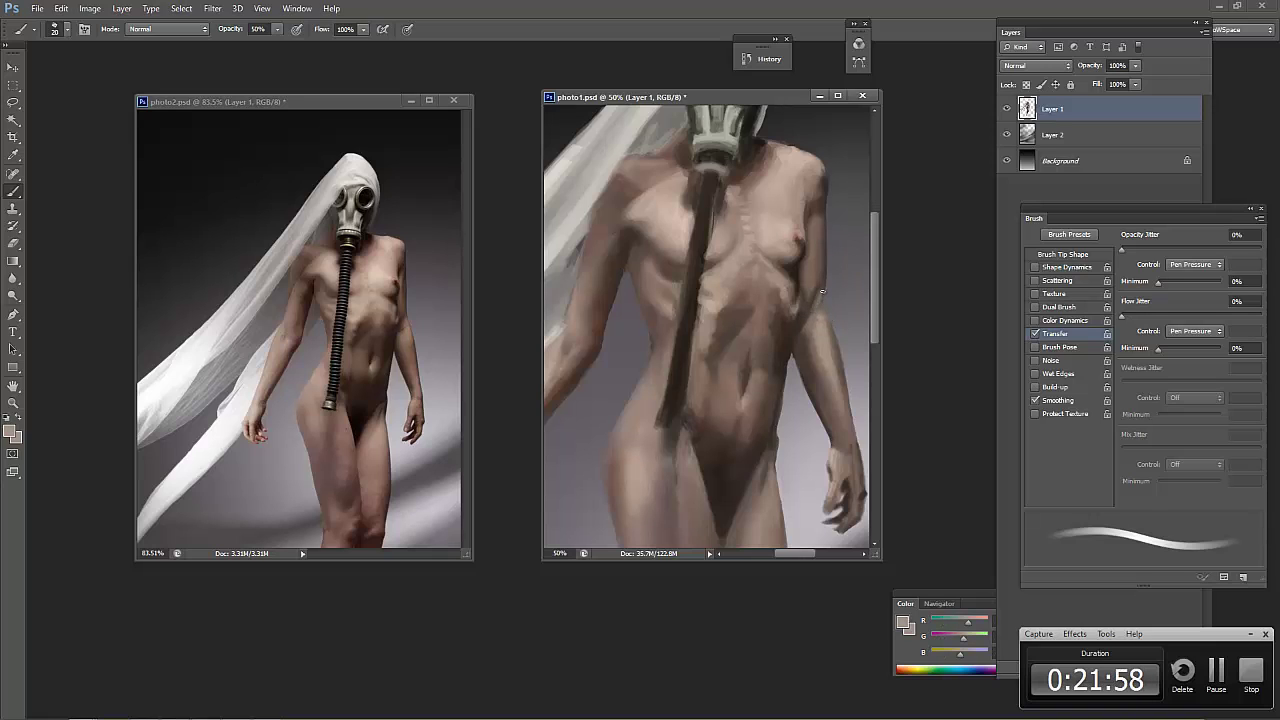
alt+click(814, 306)
drag(810, 310, 838, 400)
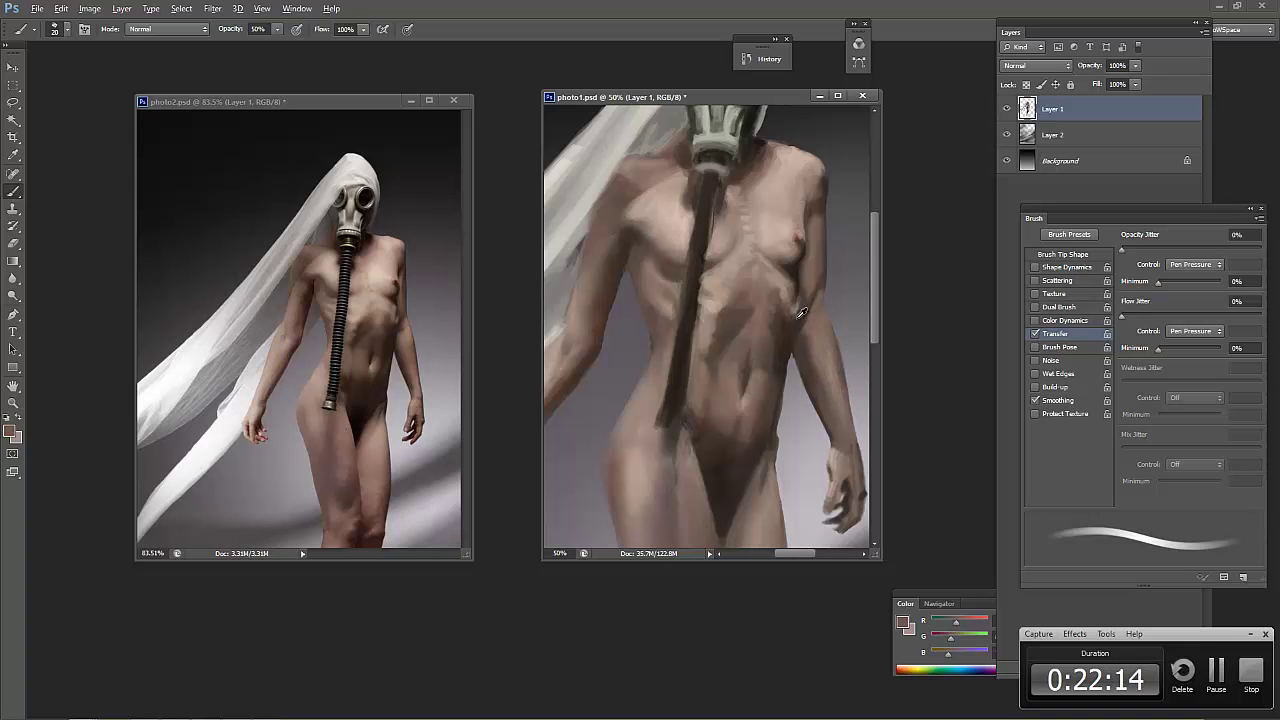
Add a small dark shading mark on the torso using sampled tones
alt+click(795, 317)
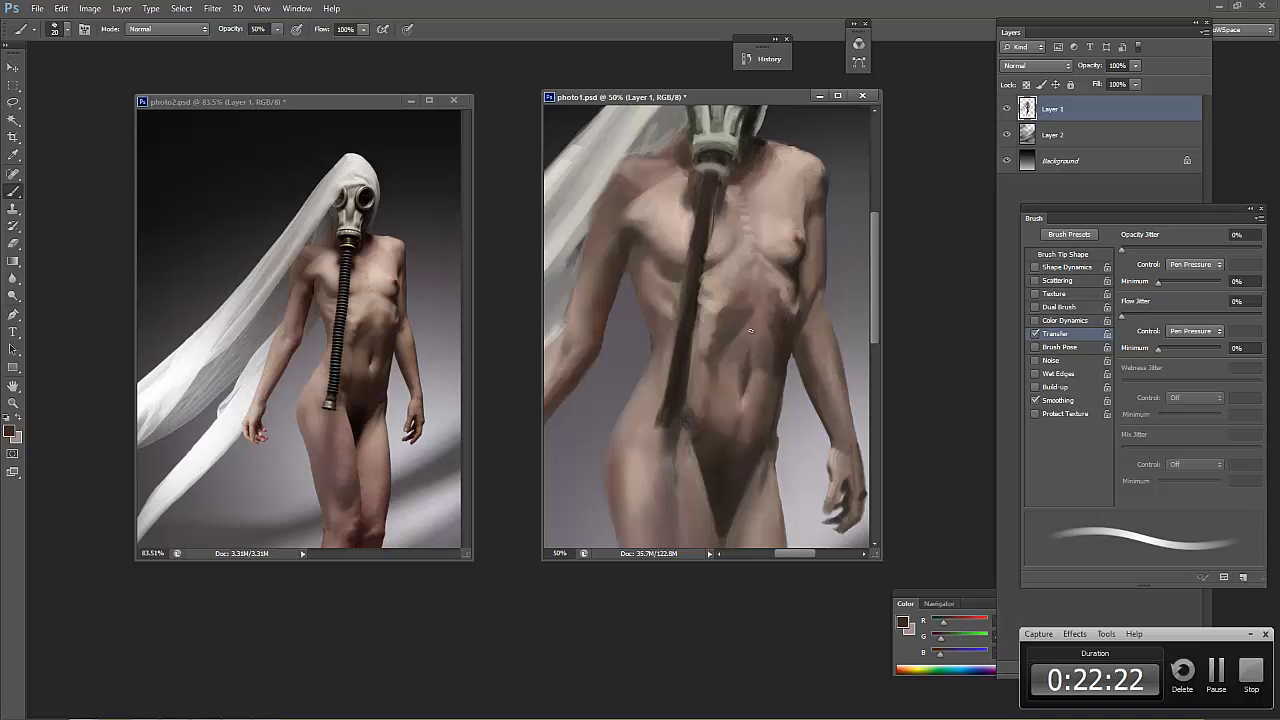
alt+click(742, 307)
alt+click(745, 345)
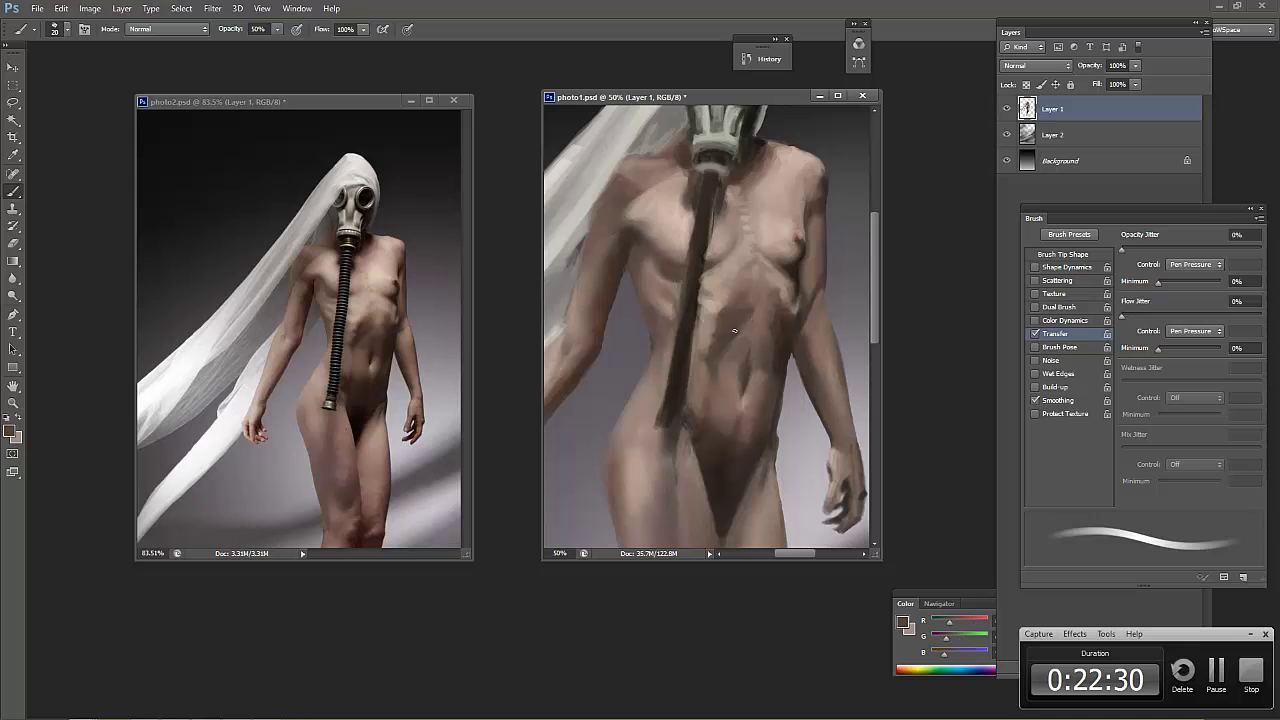
drag(746, 332, 758, 322)
Soften the breast shading with tones sampled from the torso and shoulder
alt+click(763, 360)
alt+click(765, 371)
alt+click(757, 428)
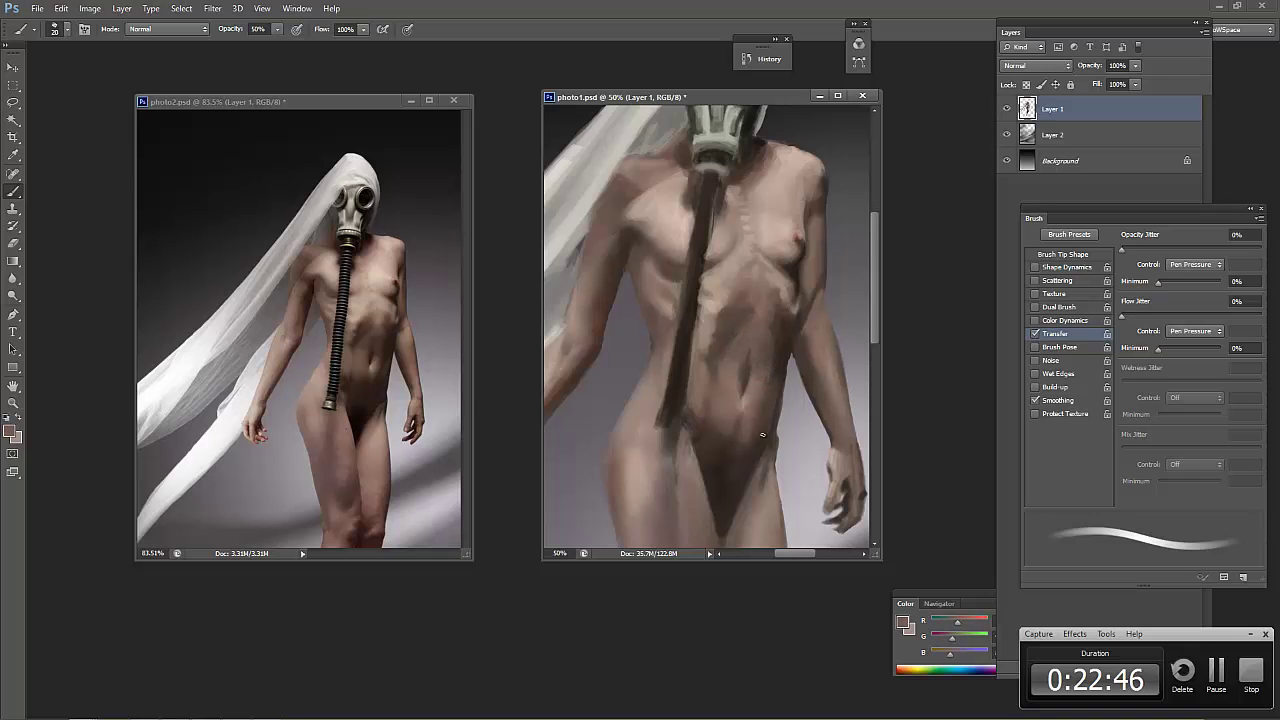
alt+click(727, 469)
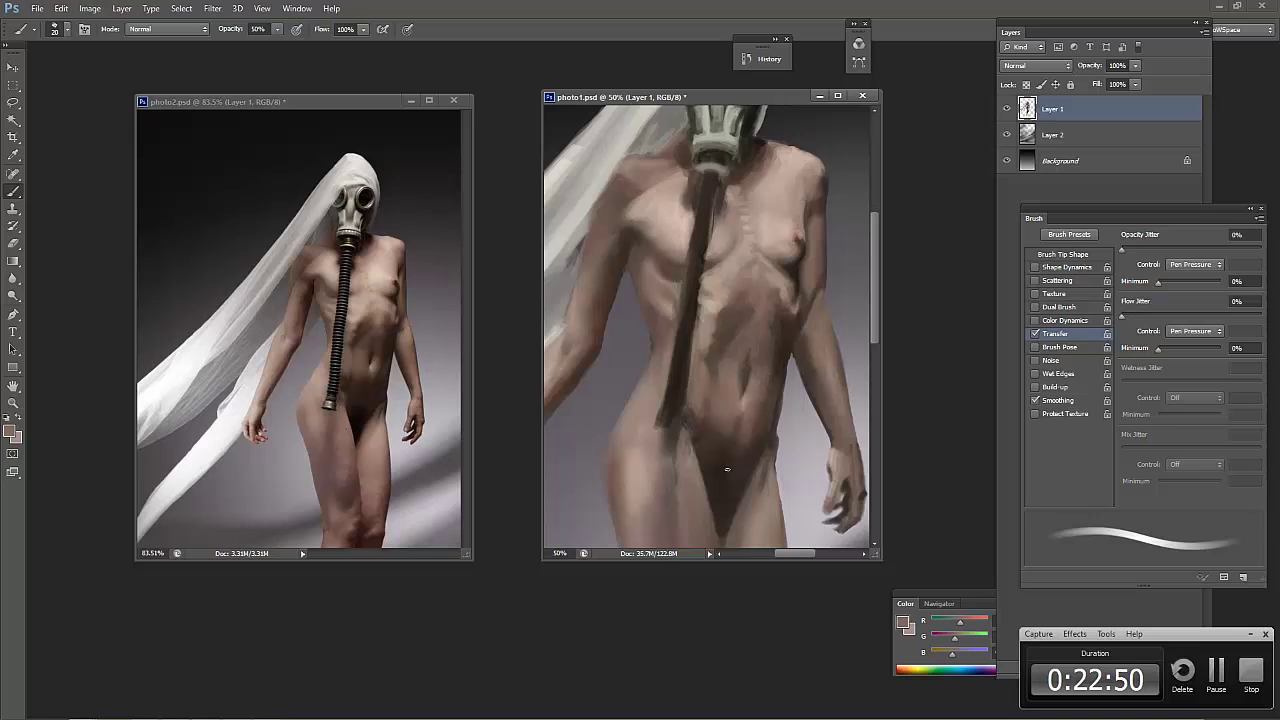
alt+click(791, 222)
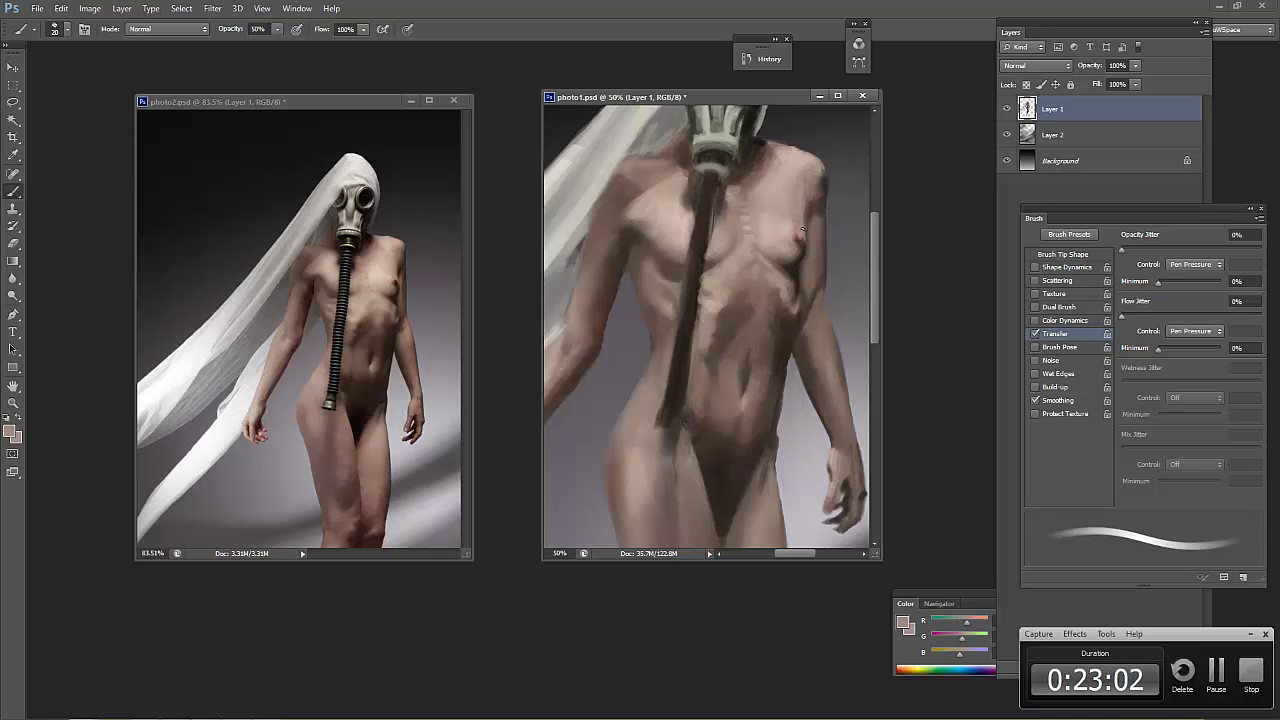
alt+click(790, 157)
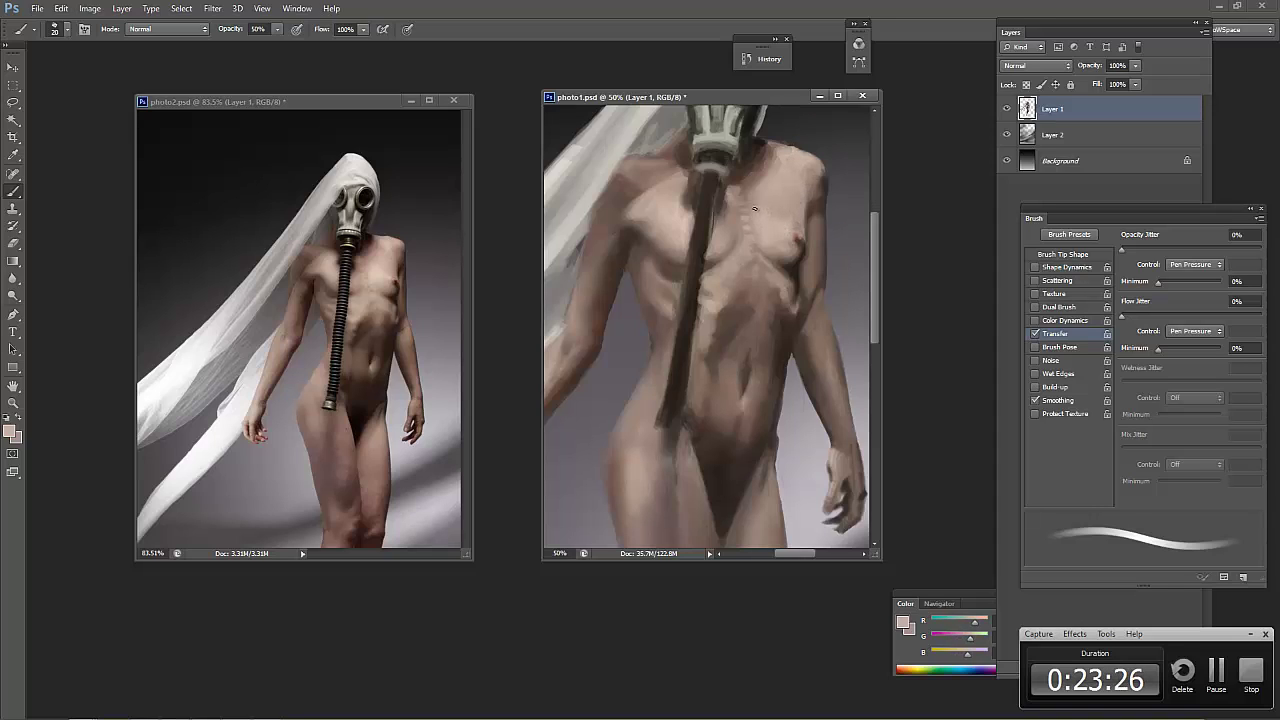
alt+click(783, 214)
alt+click(788, 220)
alt+click(800, 224)
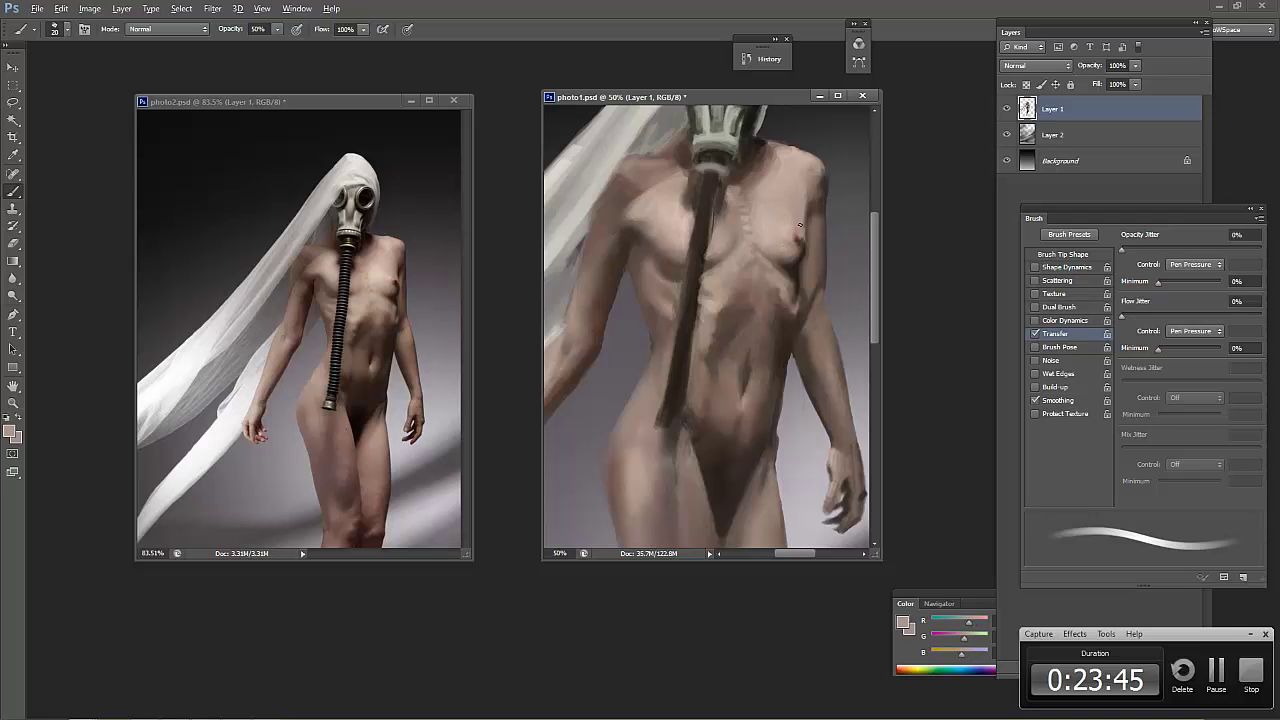
Soften the lower ribcage beneath the chest with sampled skin tones
alt+click(773, 327)
alt+click(778, 294)
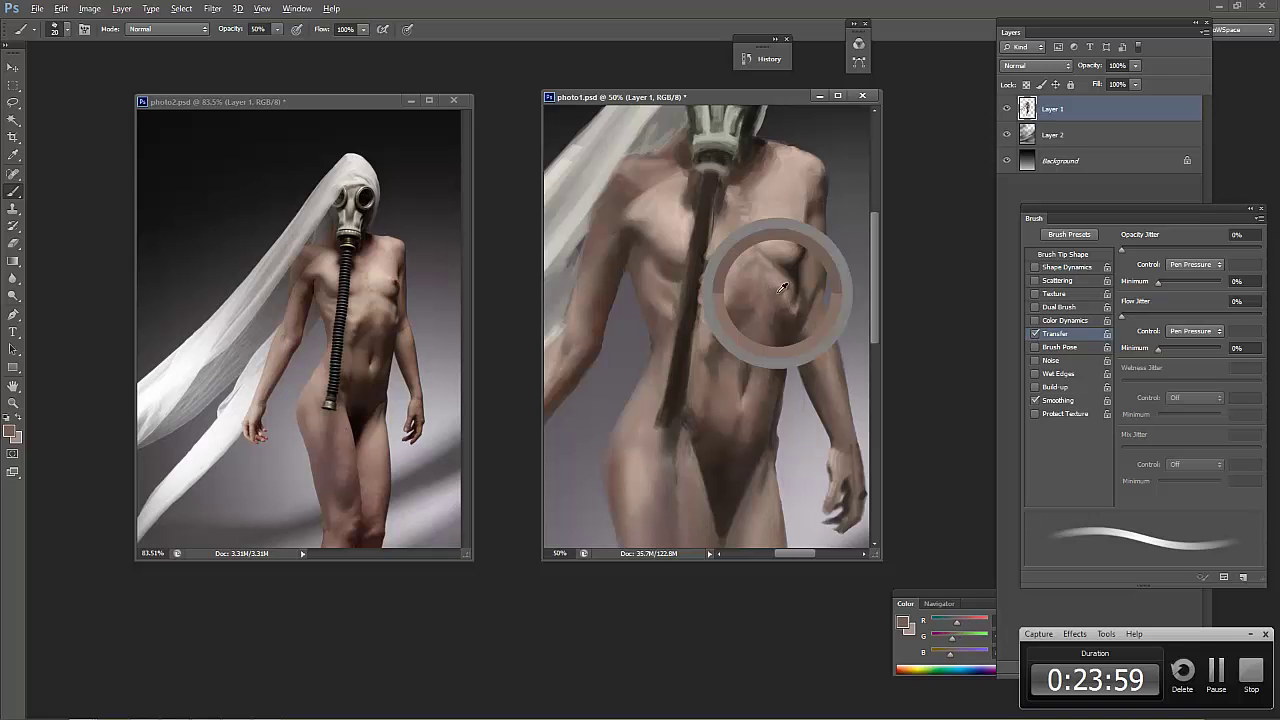
alt+click(781, 307)
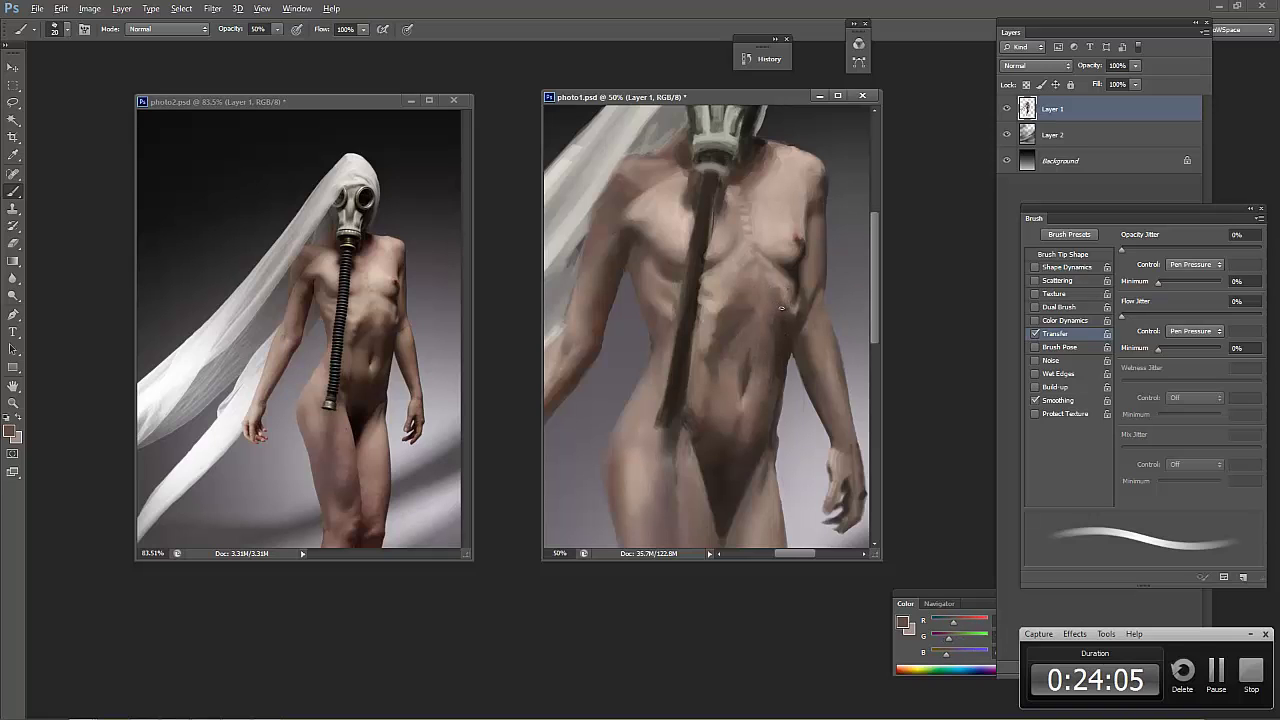
alt+click(773, 400)
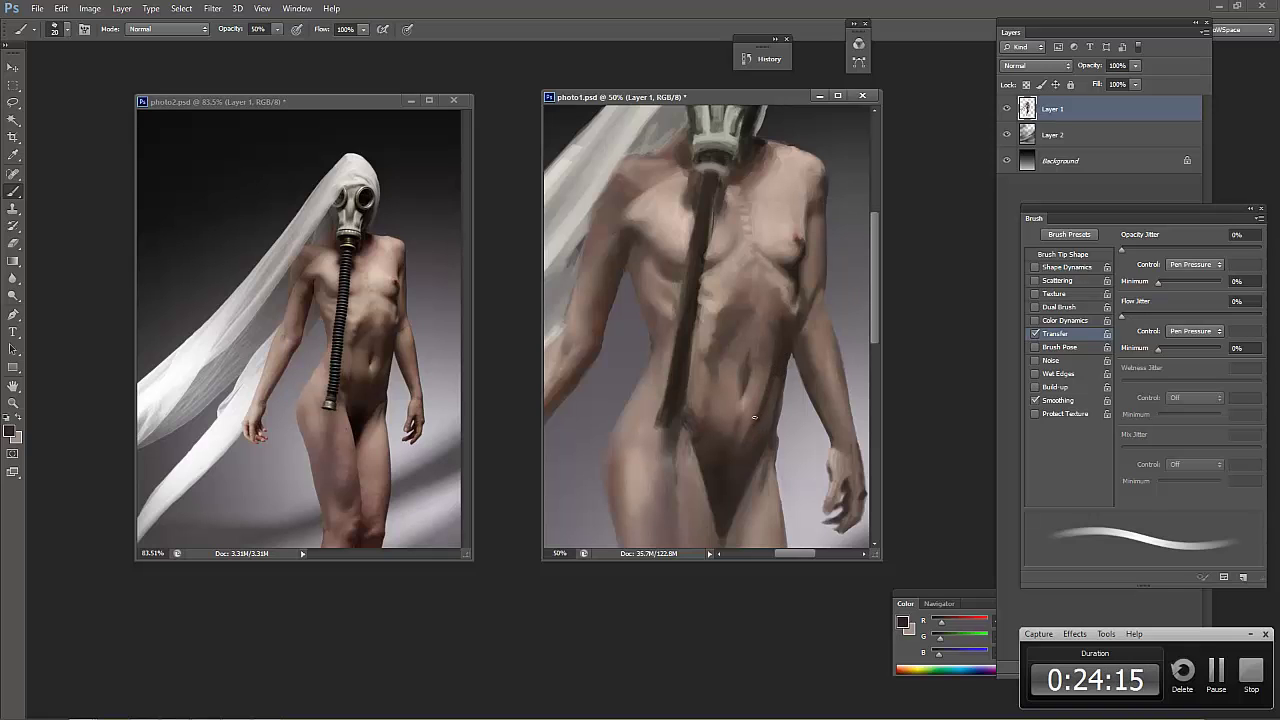
alt+click(757, 411)
alt+click(752, 420)
alt+click(744, 414)
Sample light and dark skin tones from the torso and neck, and blend paint around the neck
alt+click(753, 393)
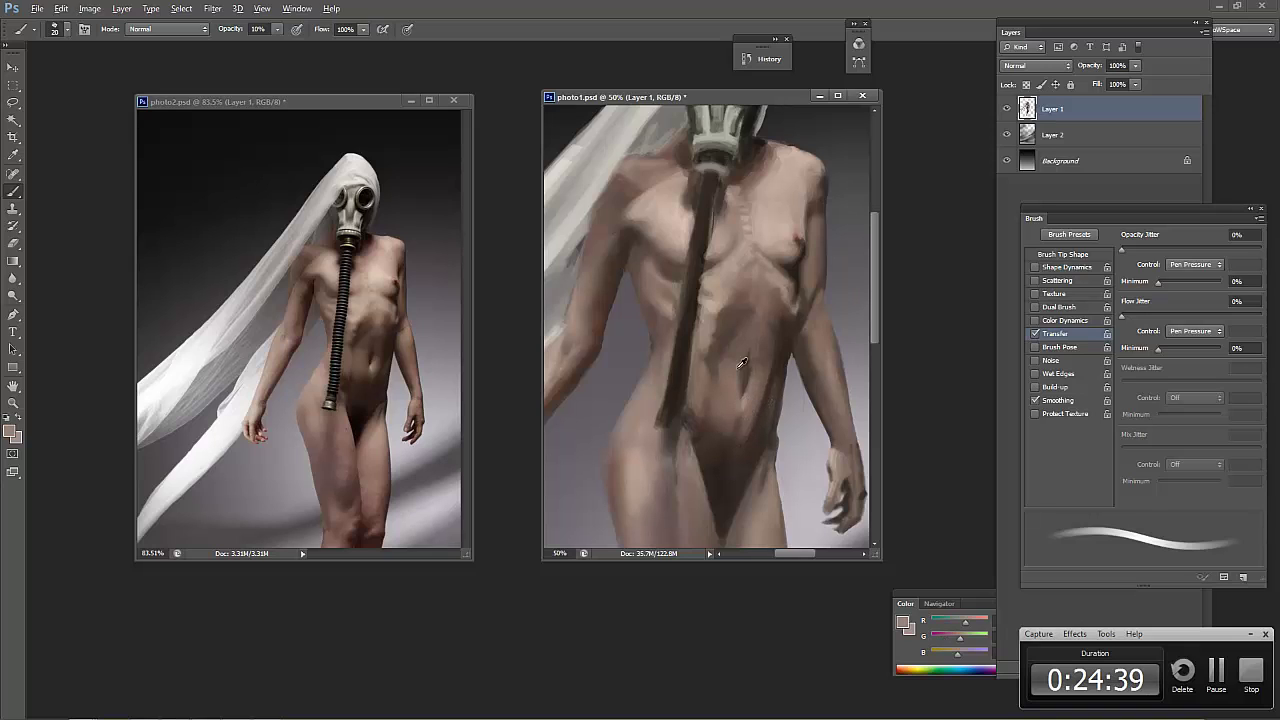
alt+click(743, 363)
alt+click(737, 358)
alt+click(749, 357)
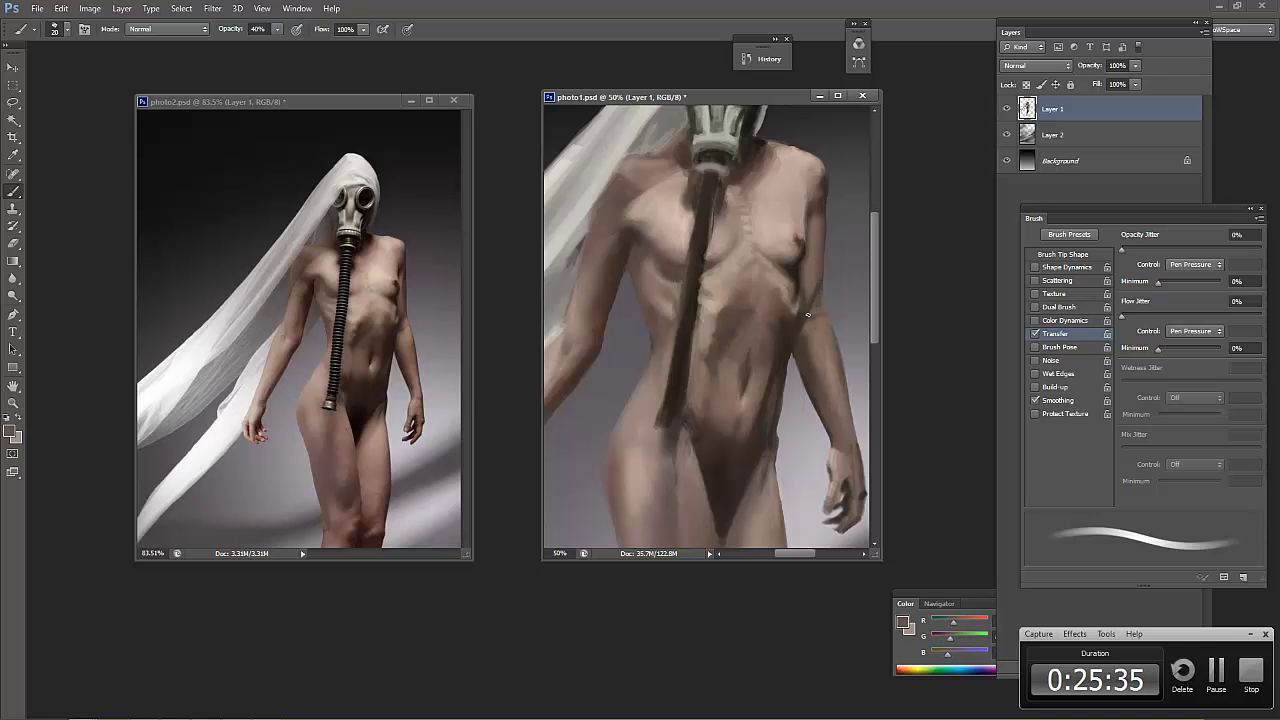
alt+click(813, 257)
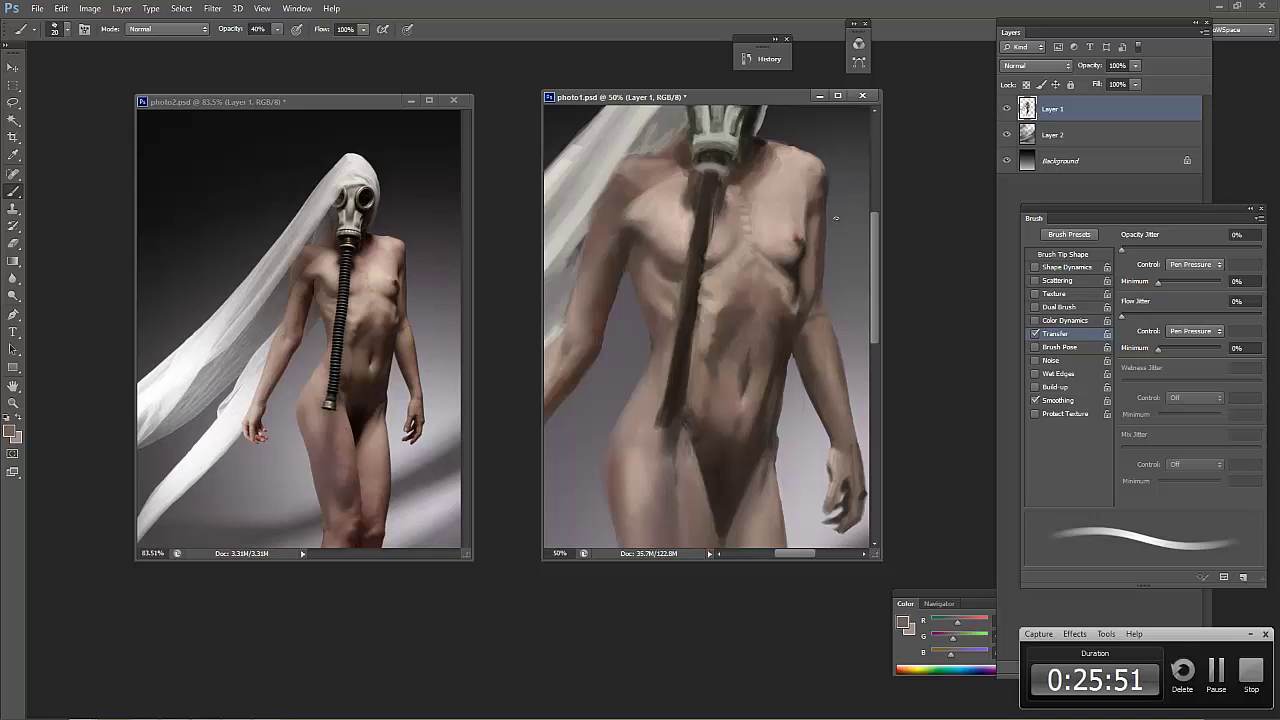
alt+click(803, 163)
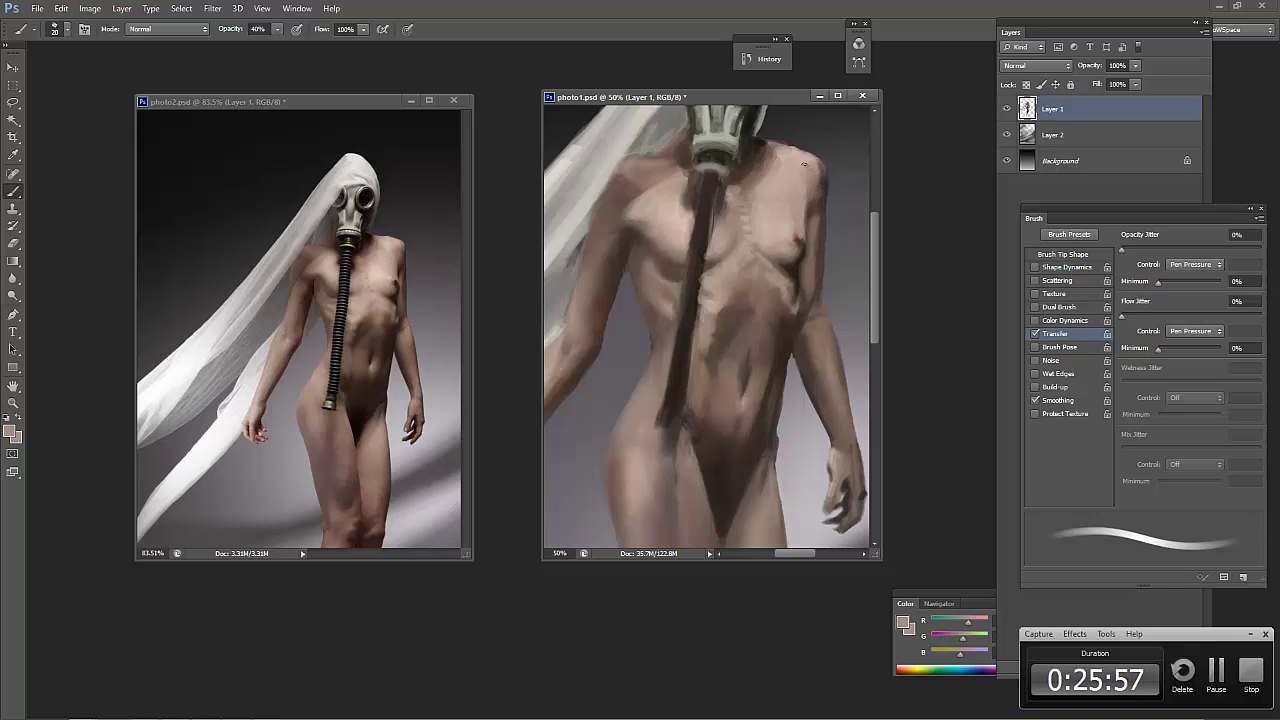
alt+click(675, 175)
alt+click(711, 178)
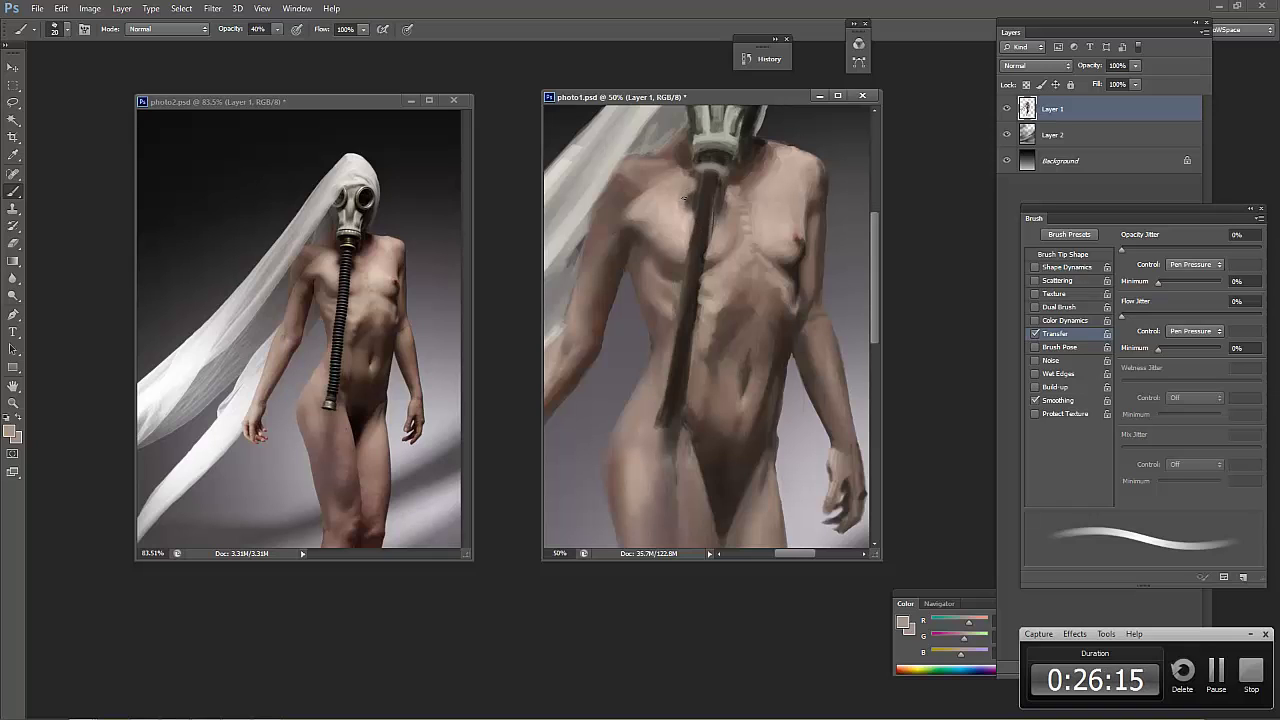
alt+click(720, 223)
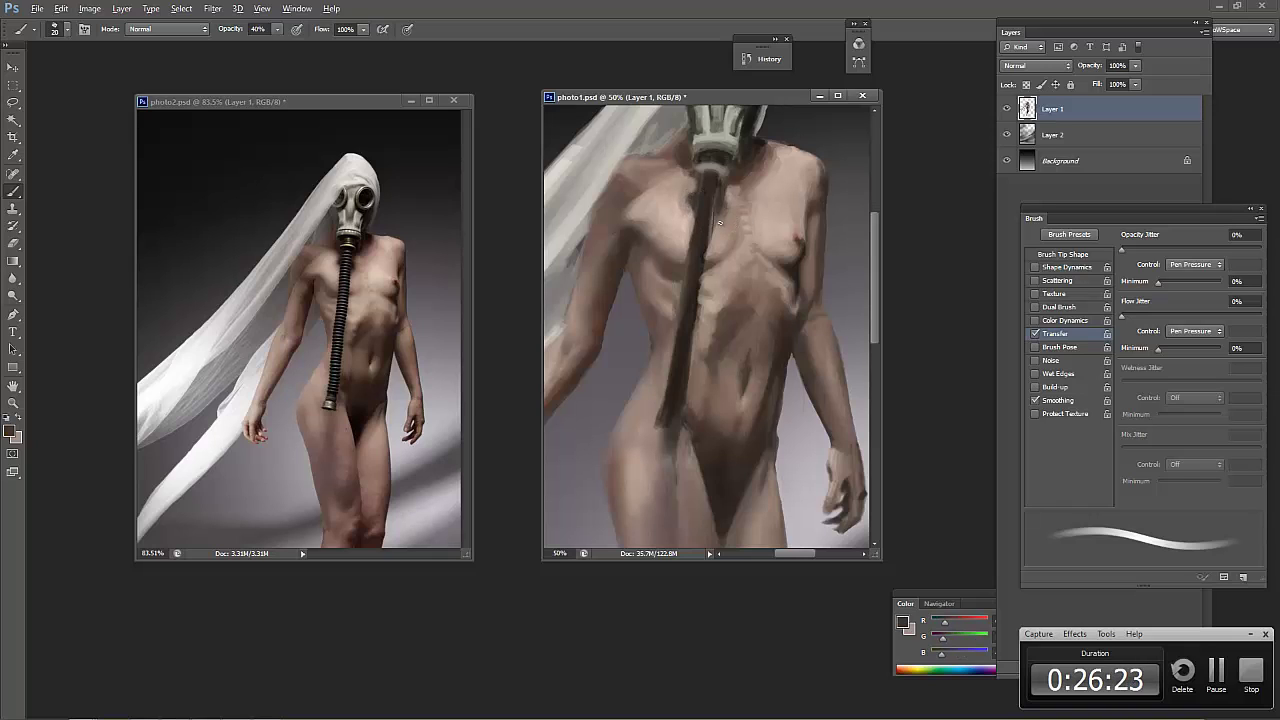
alt+click(719, 219)
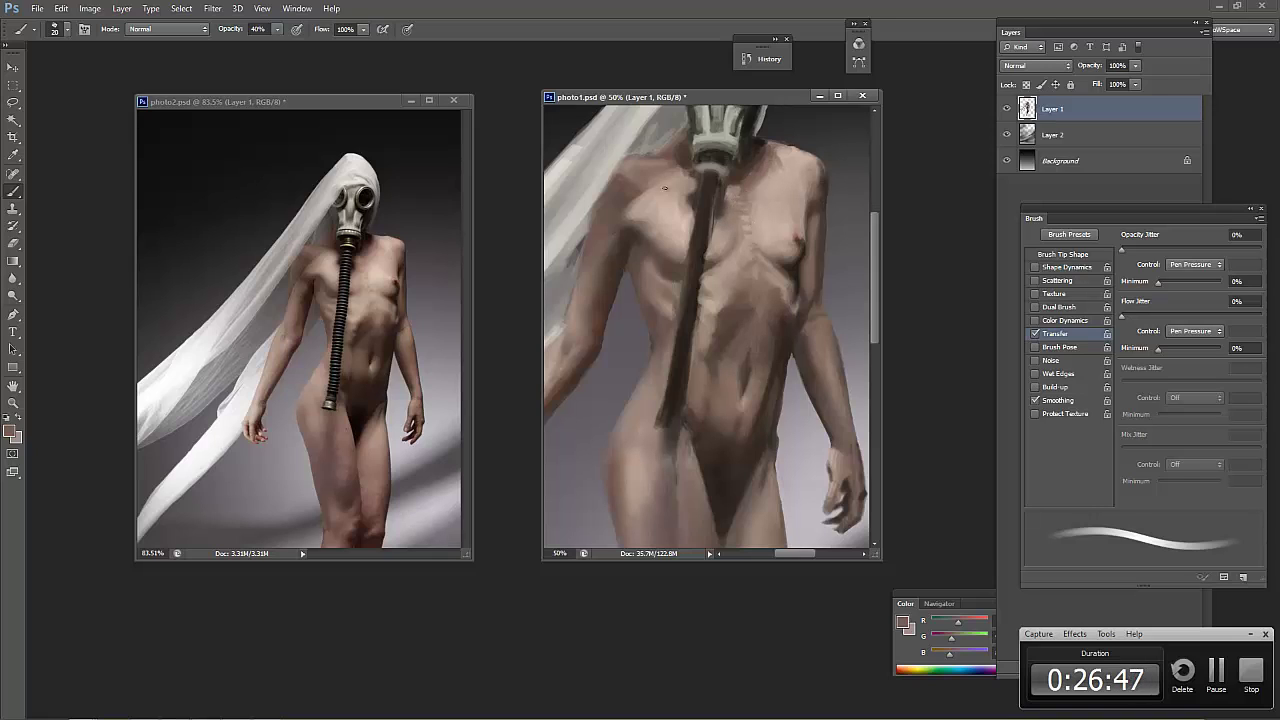
alt+click(682, 143)
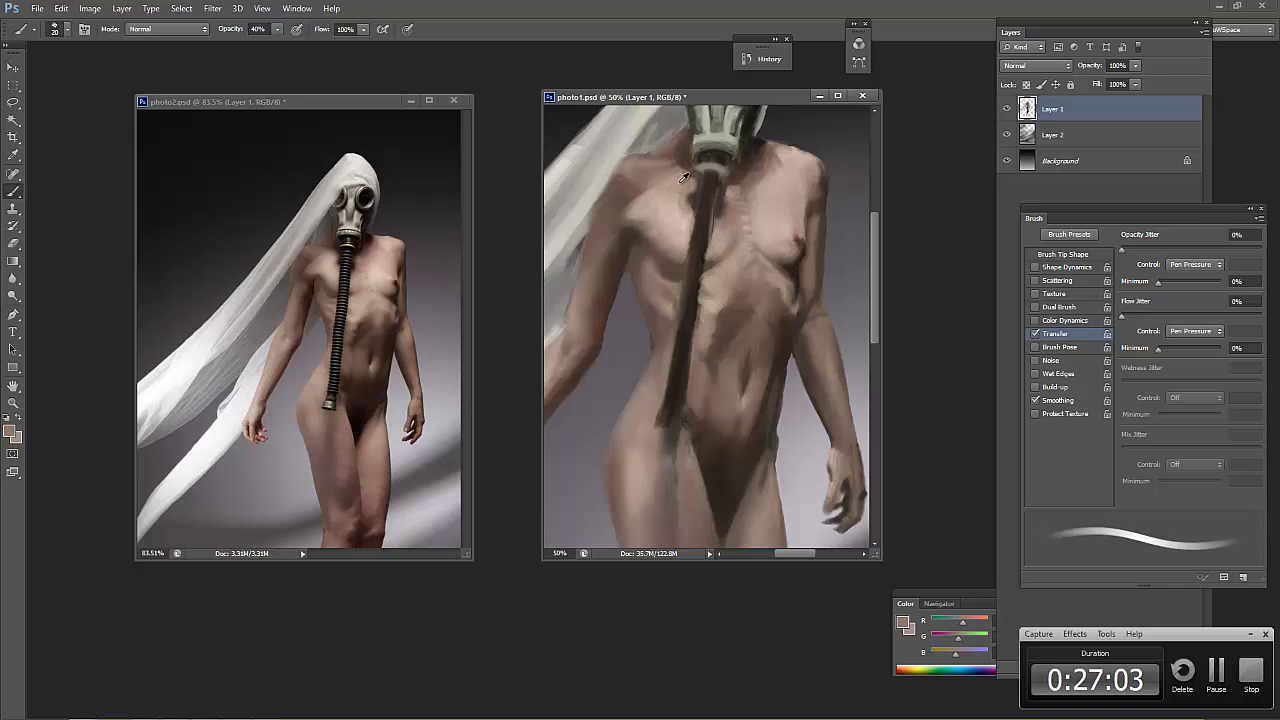
drag(680, 175, 676, 168)
Sample neck, shoulder and arm tones to paint light strokes along the left shoulder
alt+click(670, 167)
alt+click(637, 190)
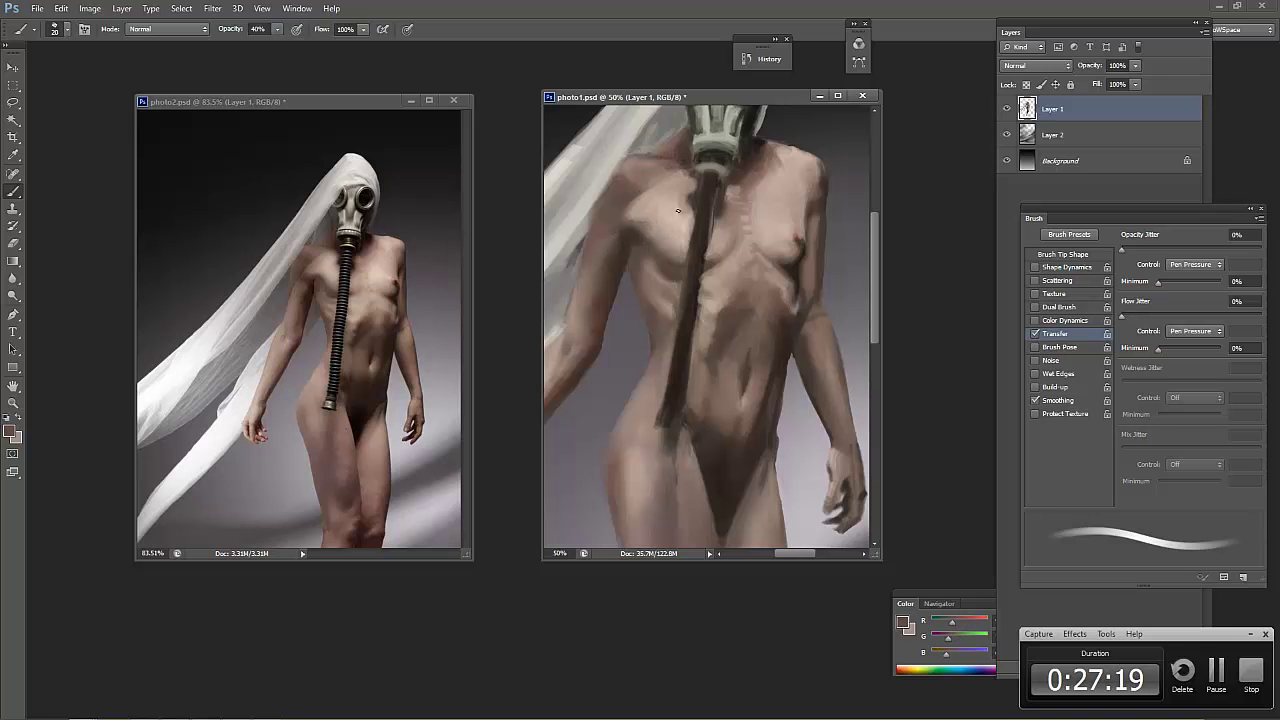
alt+click(656, 180)
alt+click(595, 234)
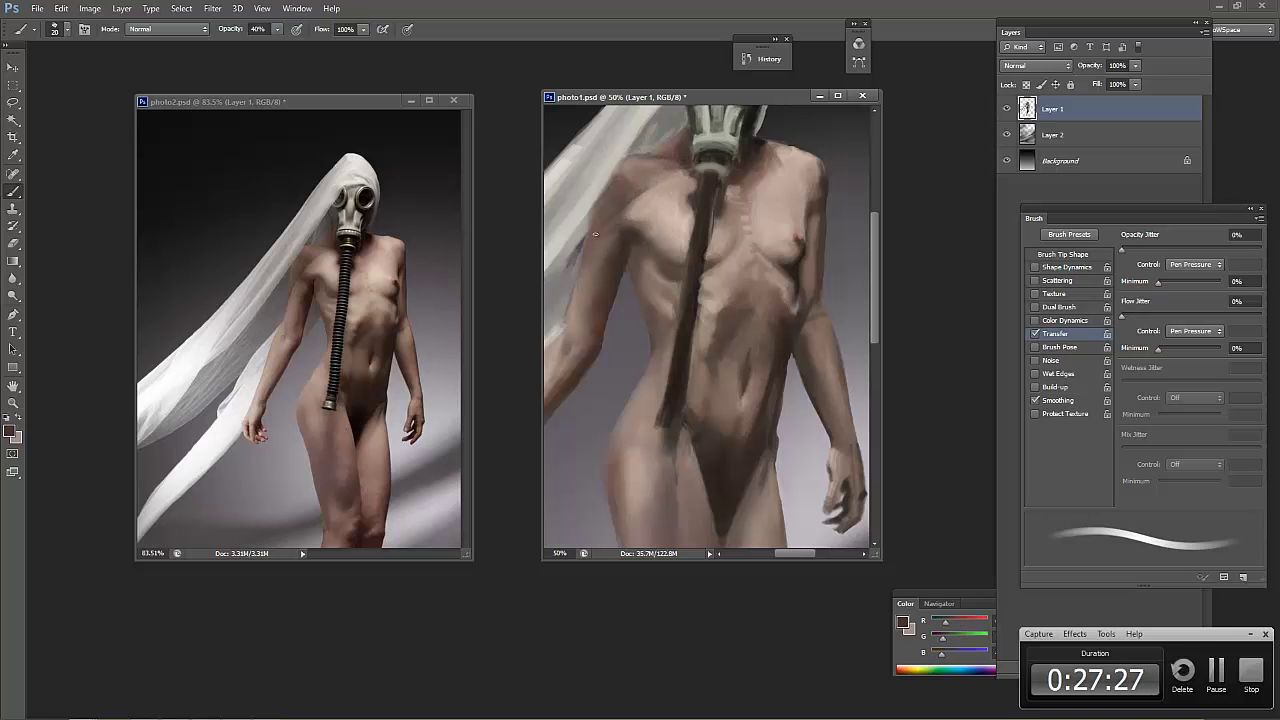
alt+click(607, 218)
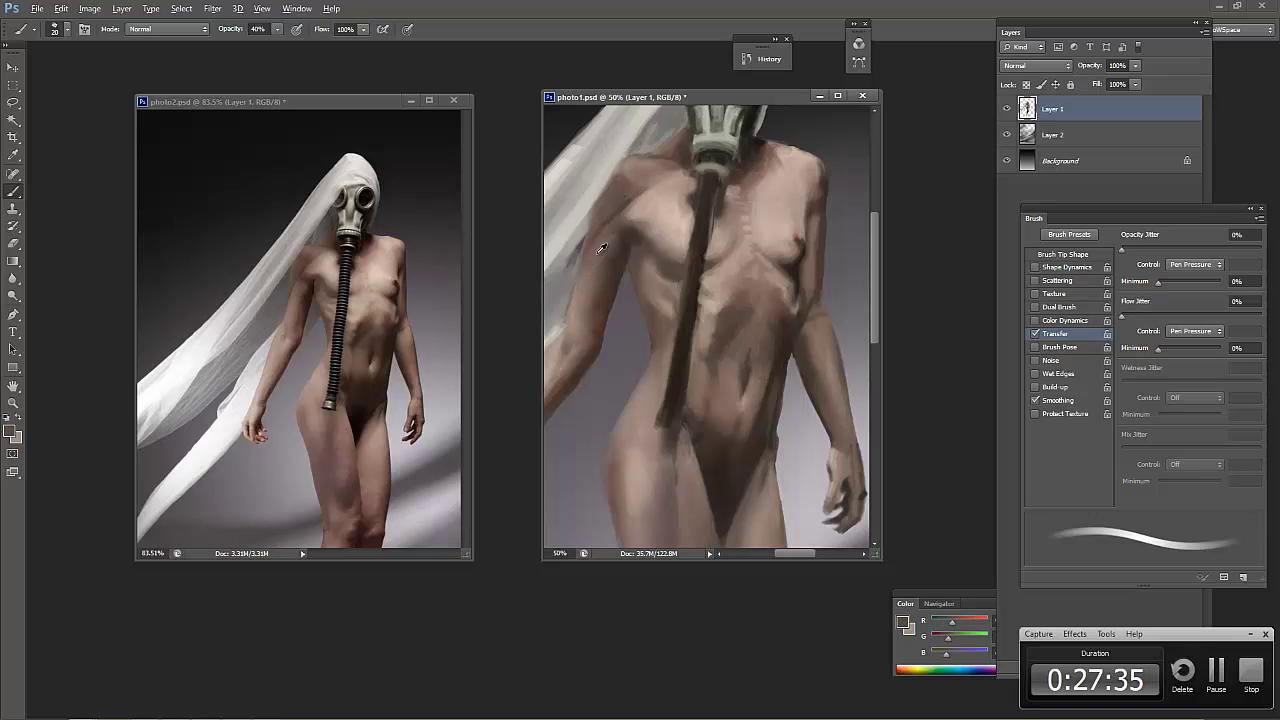
alt+click(602, 248)
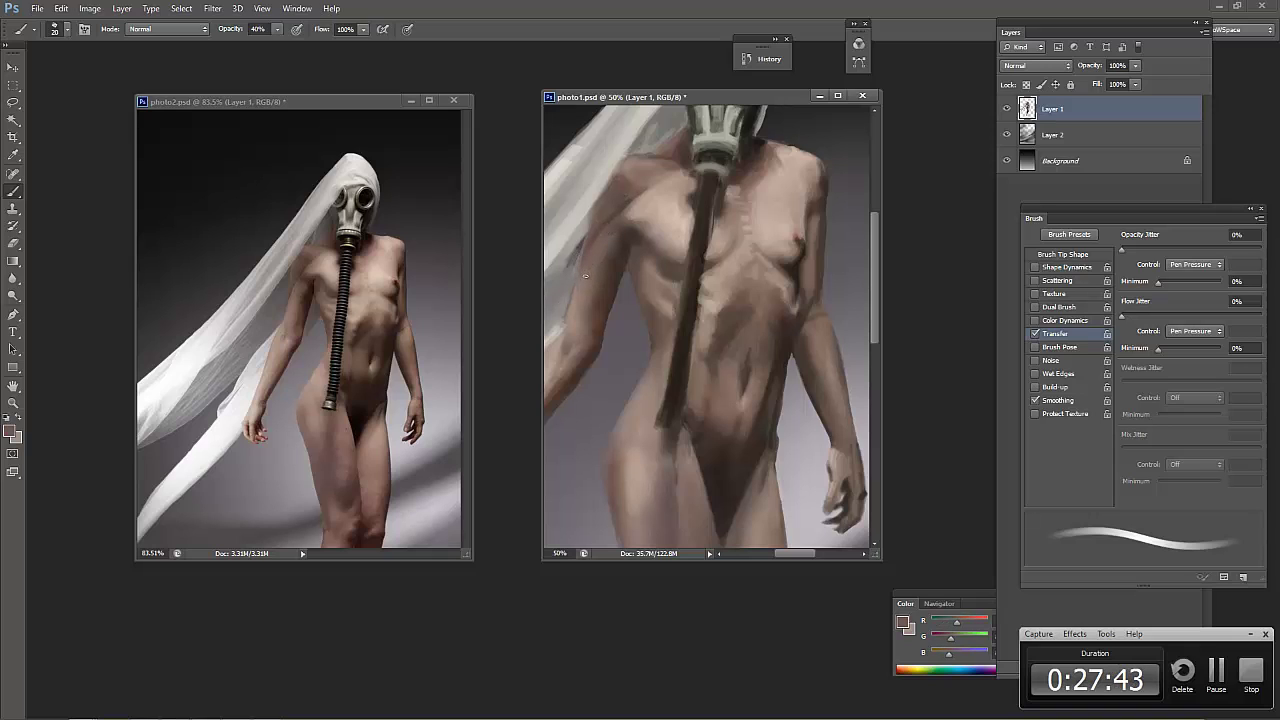
alt+click(623, 199)
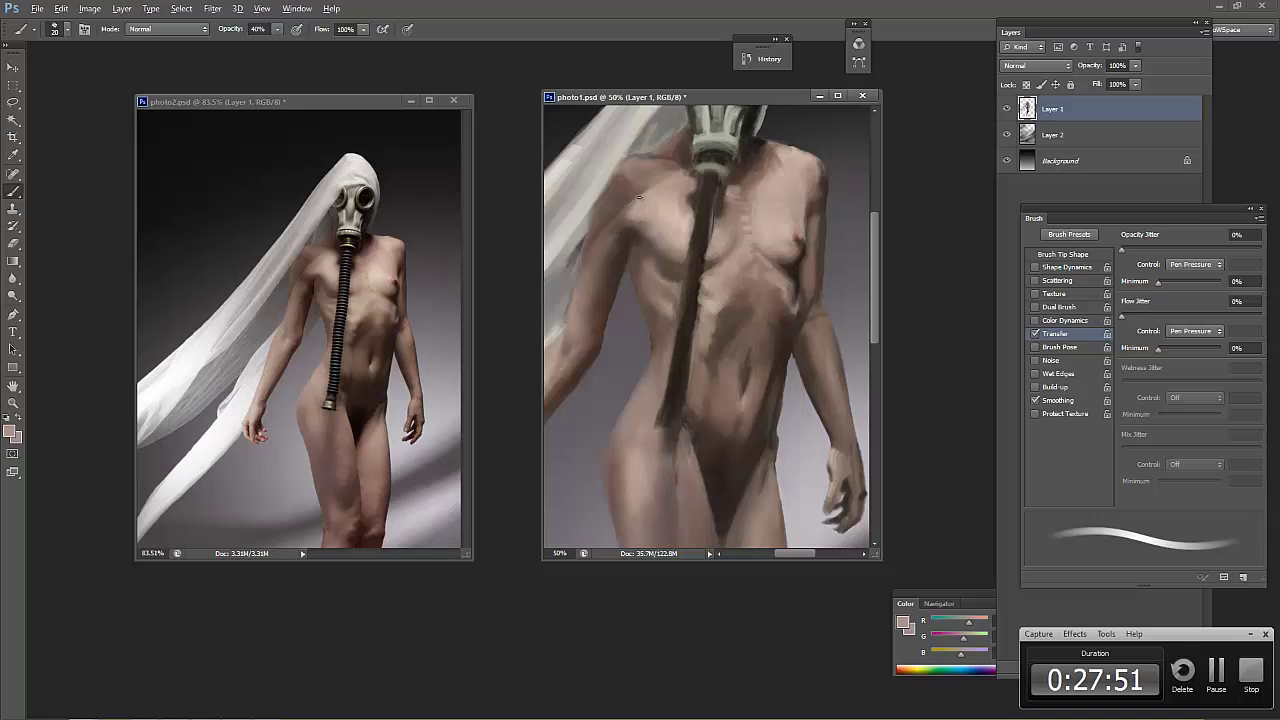
alt+click(621, 206)
alt+click(637, 203)
key(alt)
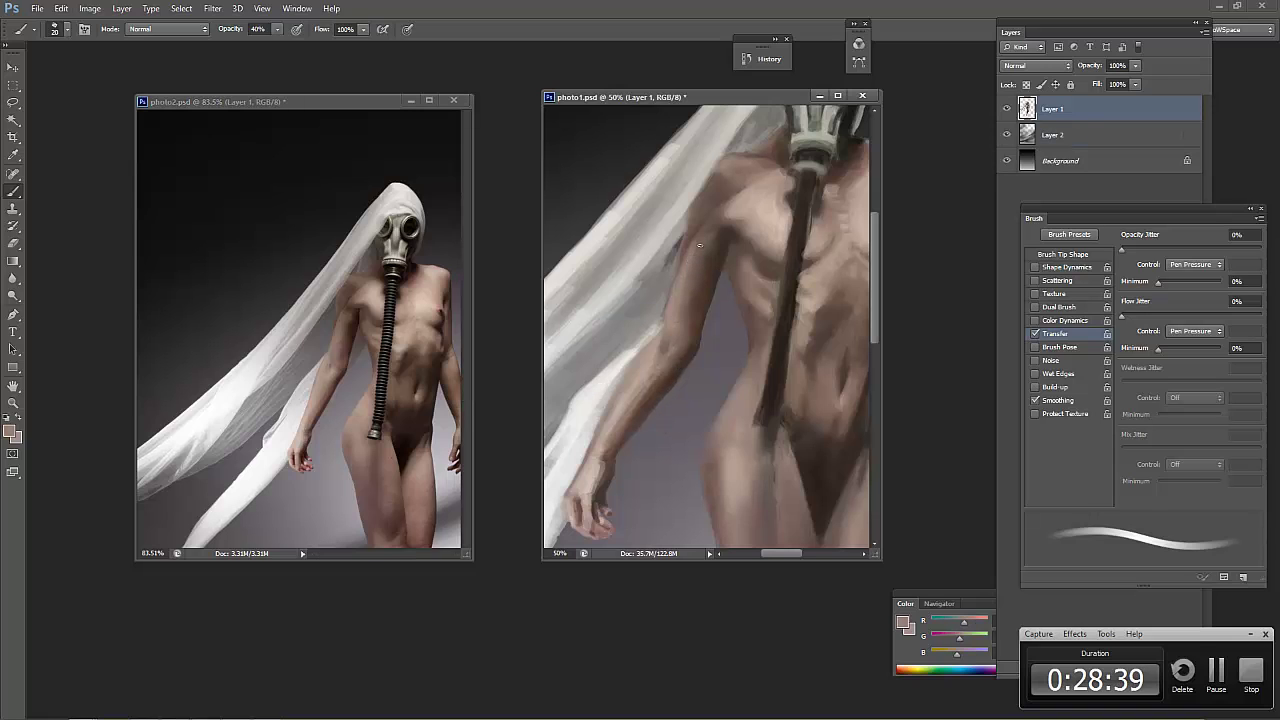
Repaint the shoulder and armpit shading and touch up the end of the gas-mask hose
drag(714, 229, 700, 262)
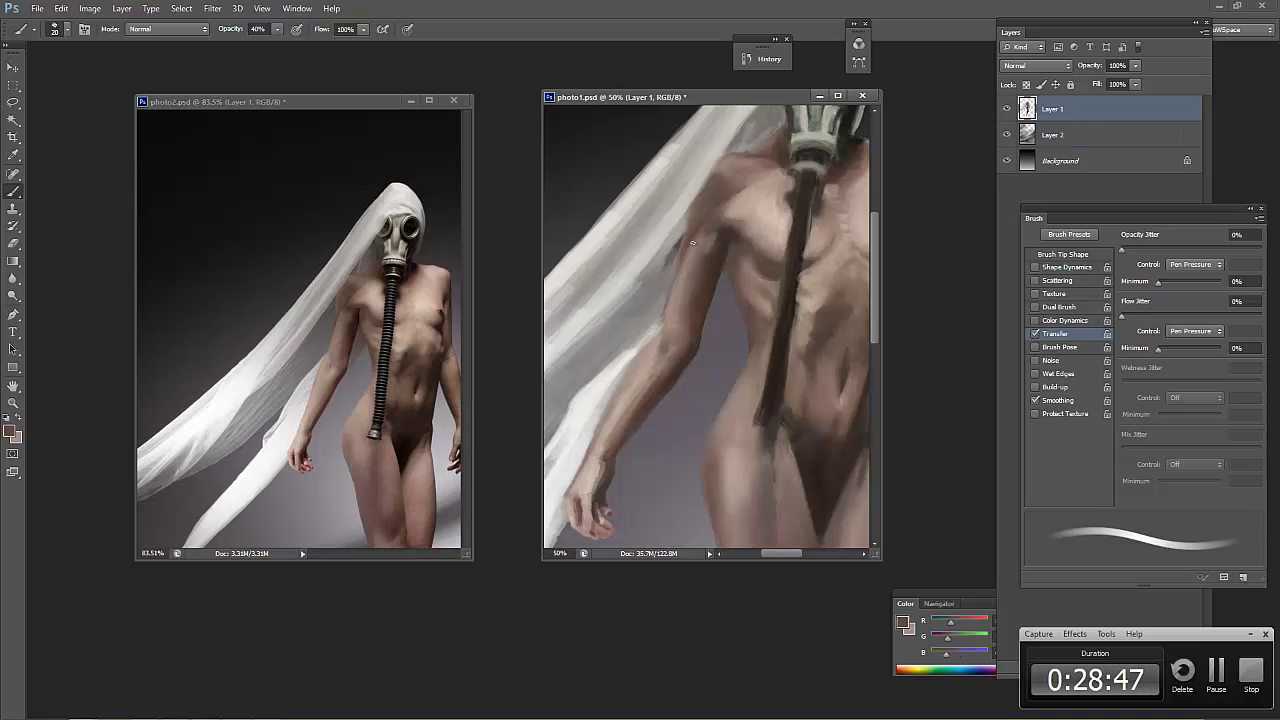
alt+click(815, 145)
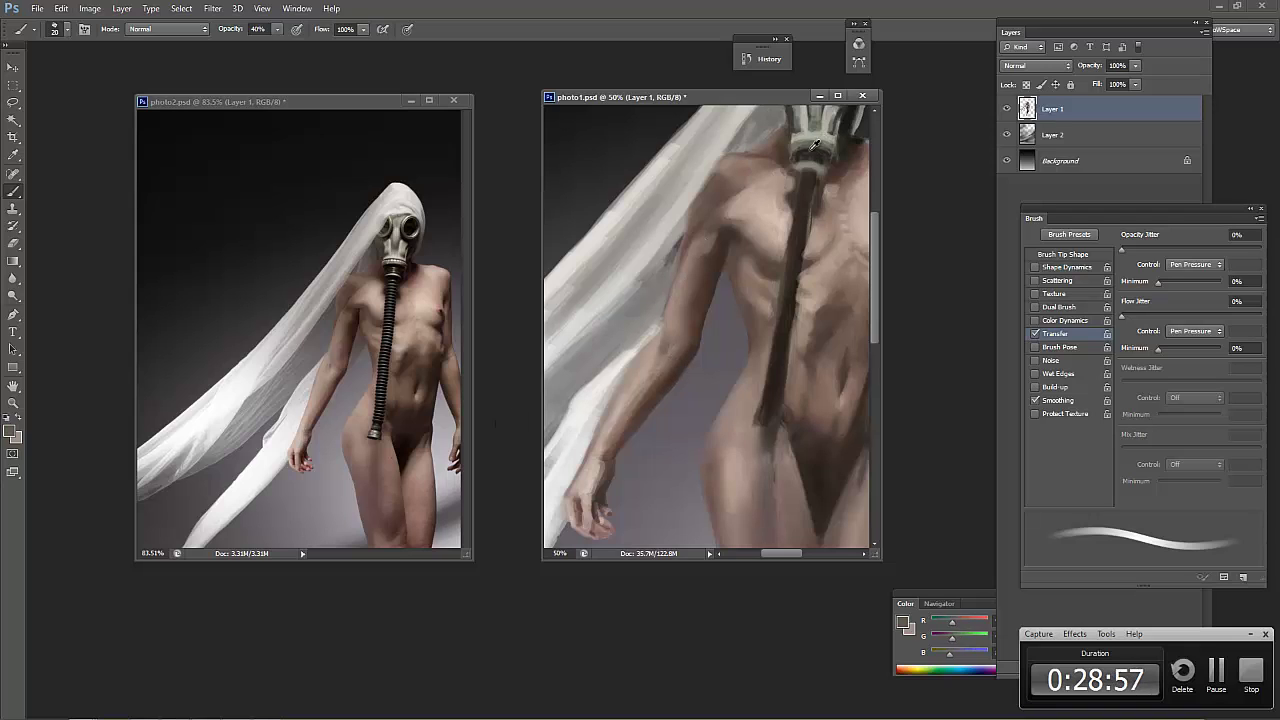
alt+click(766, 443)
alt+click(753, 441)
drag(766, 436, 790, 443)
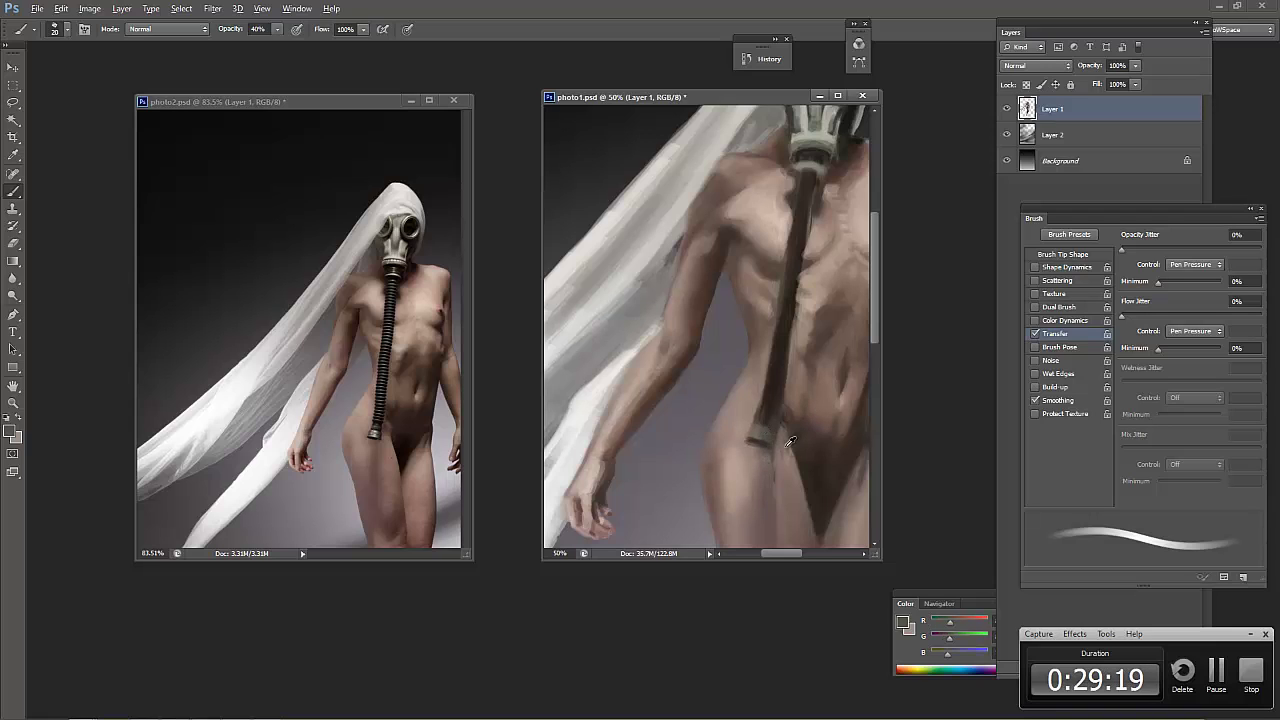
alt+click(790, 440)
alt+click(791, 434)
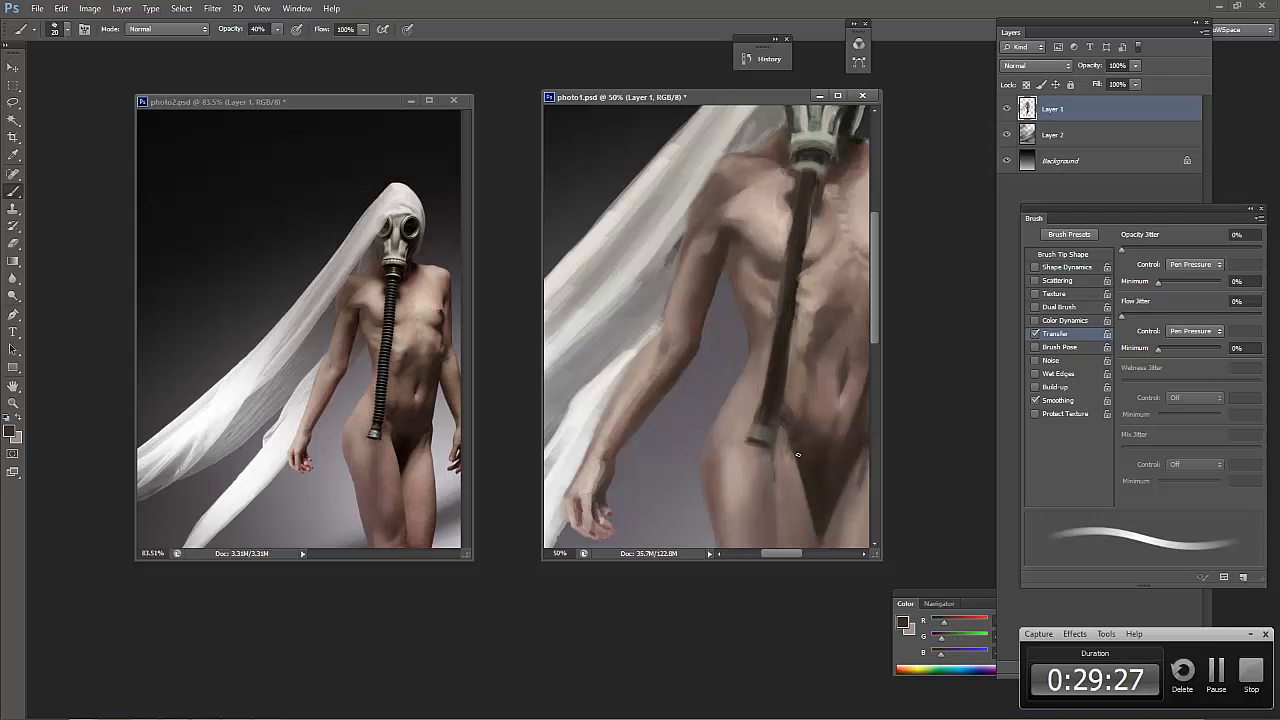
alt+click(782, 435)
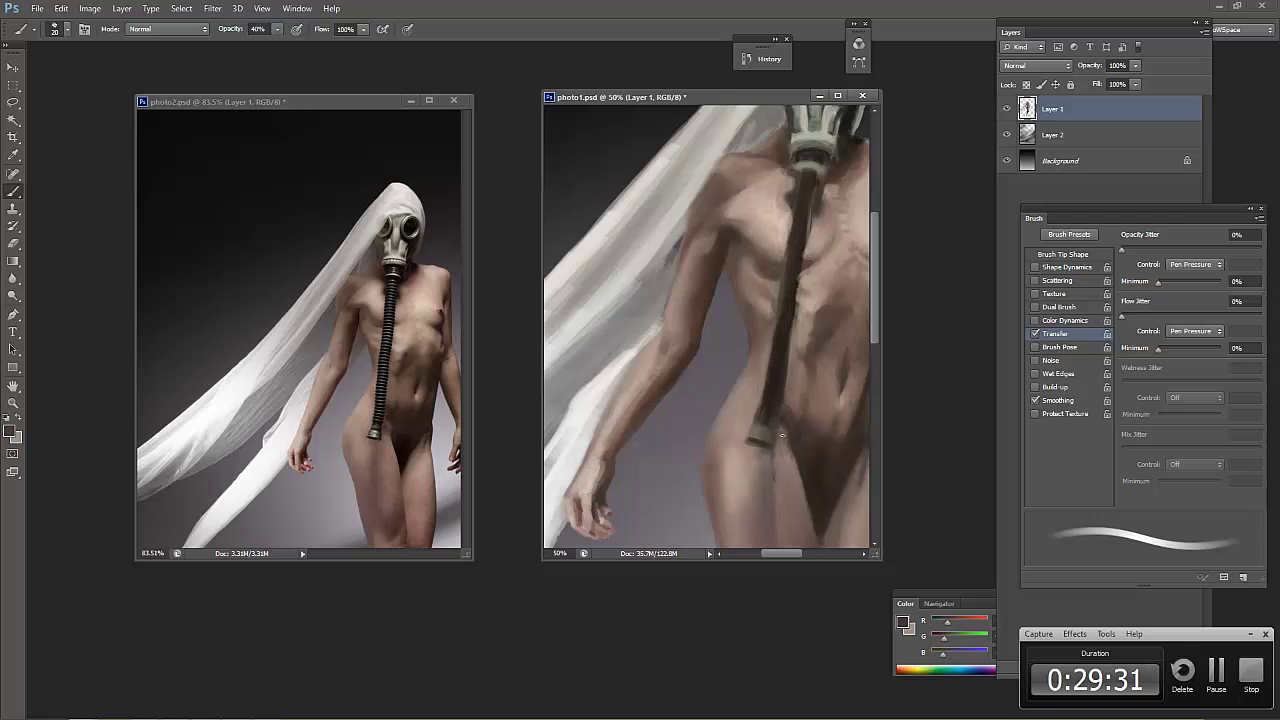
Sample hip tones and stroke shading up the torso, resizing the brush to 60 then 40
alt+click(773, 490)
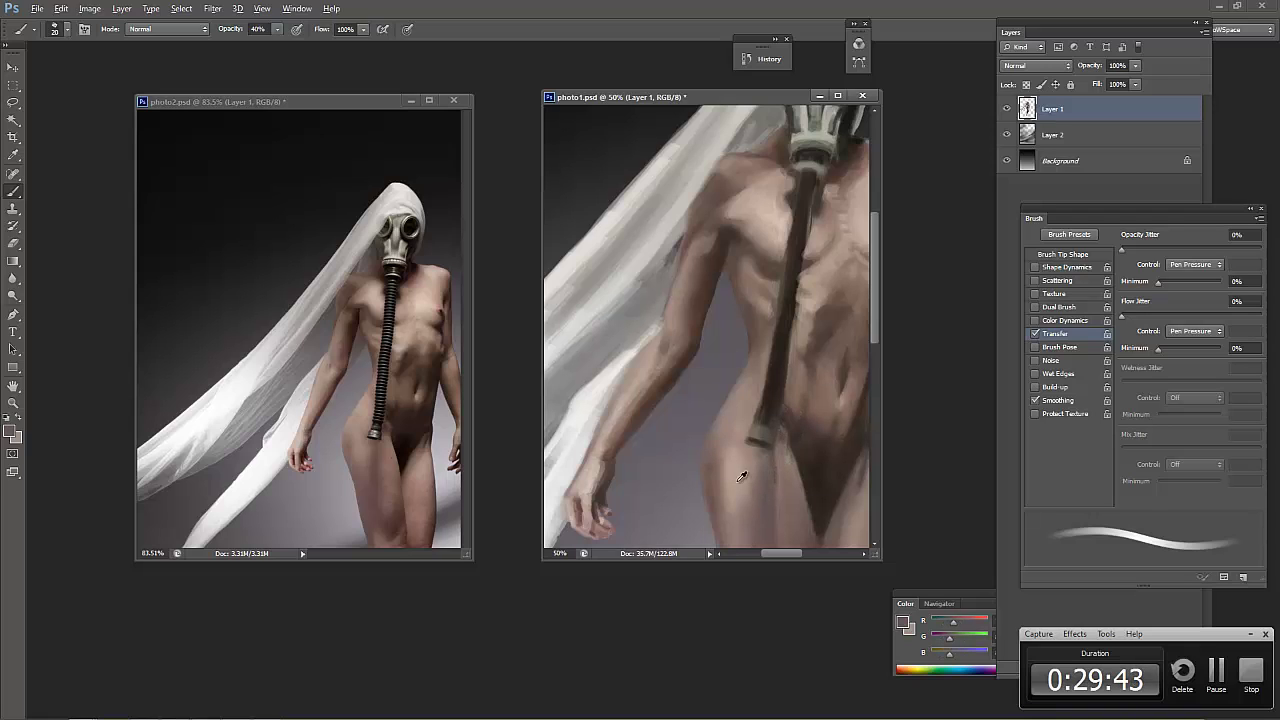
alt+click(741, 476)
alt+click(776, 508)
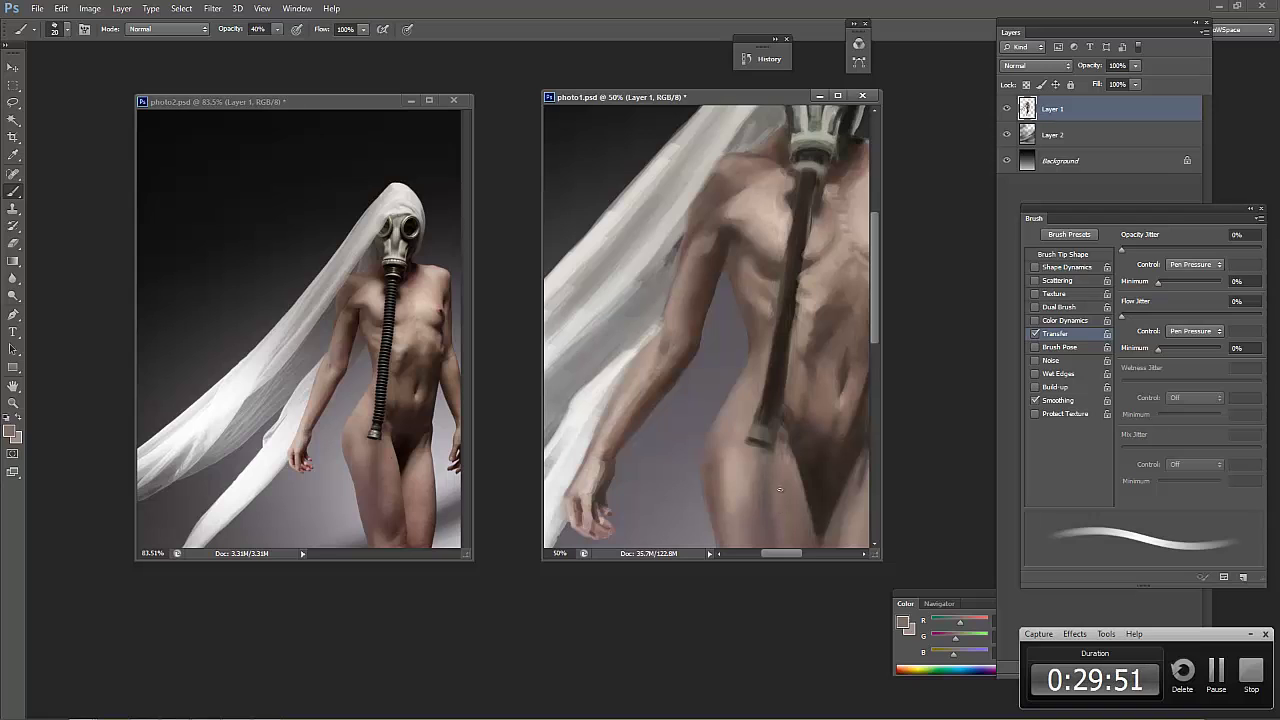
alt+click(790, 470)
drag(806, 521, 768, 312)
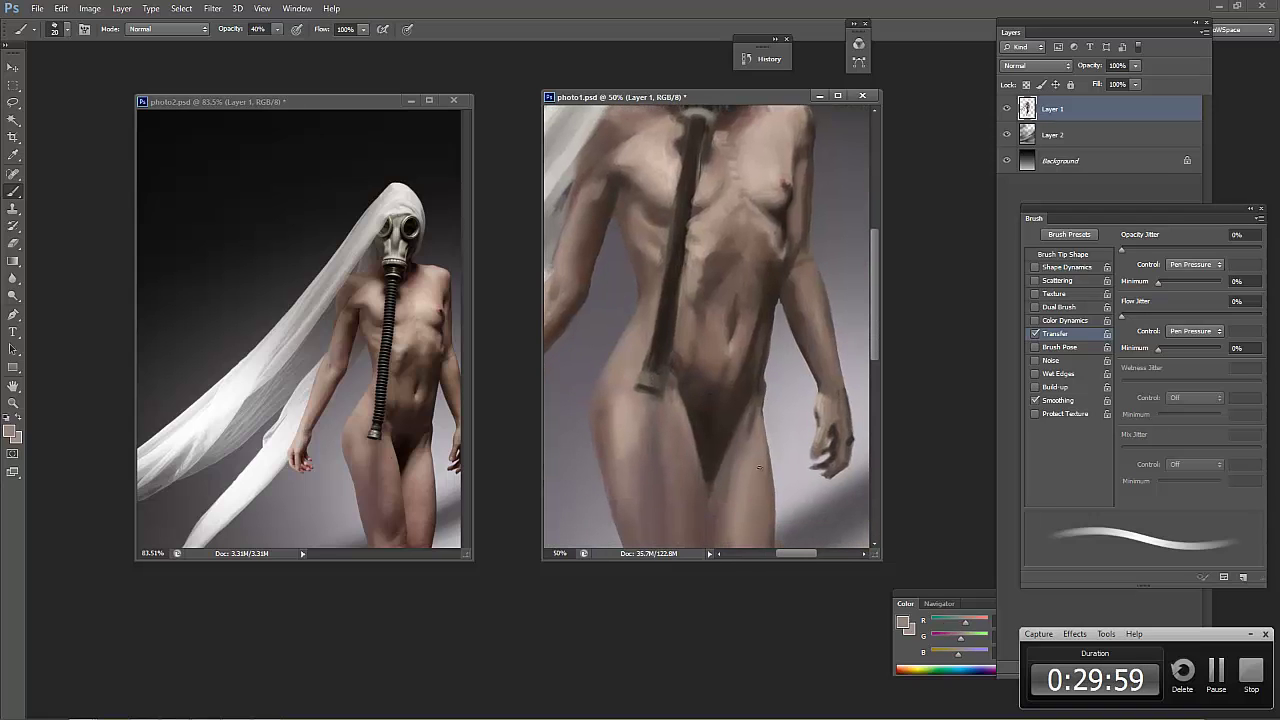
alt+click(766, 296)
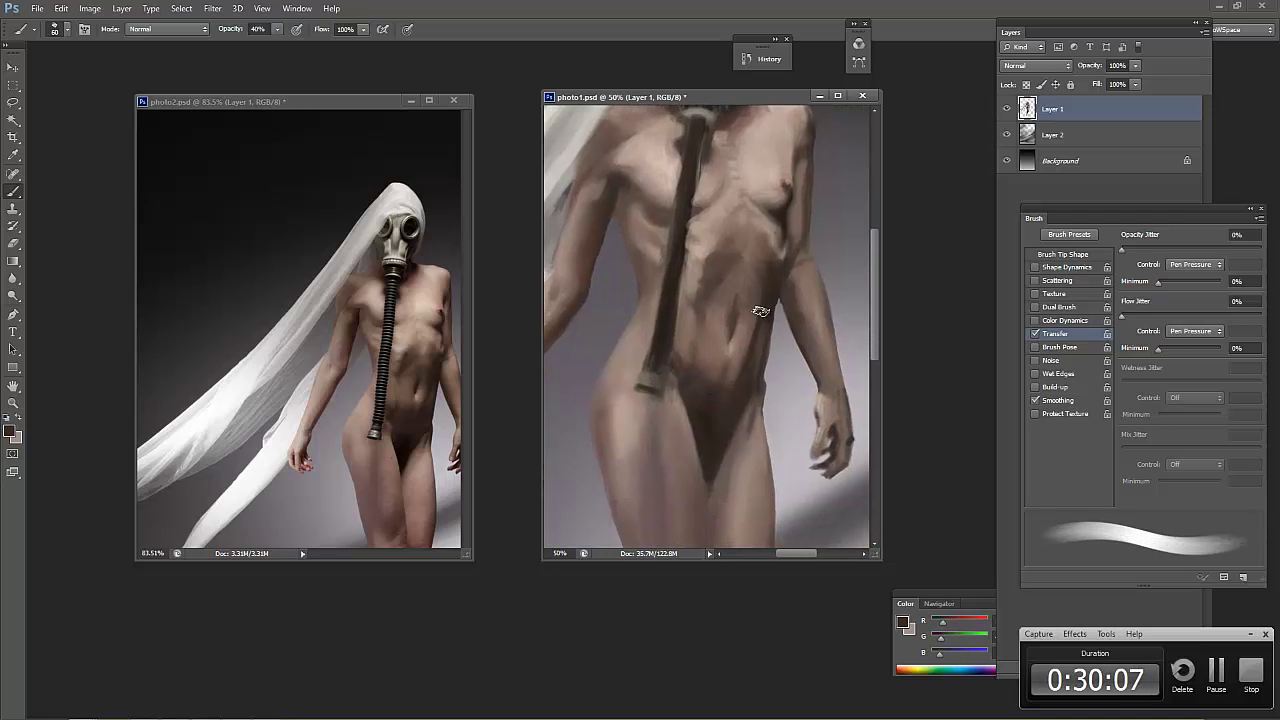
key(bracketright)
key(bracketright)
key(bracketright)
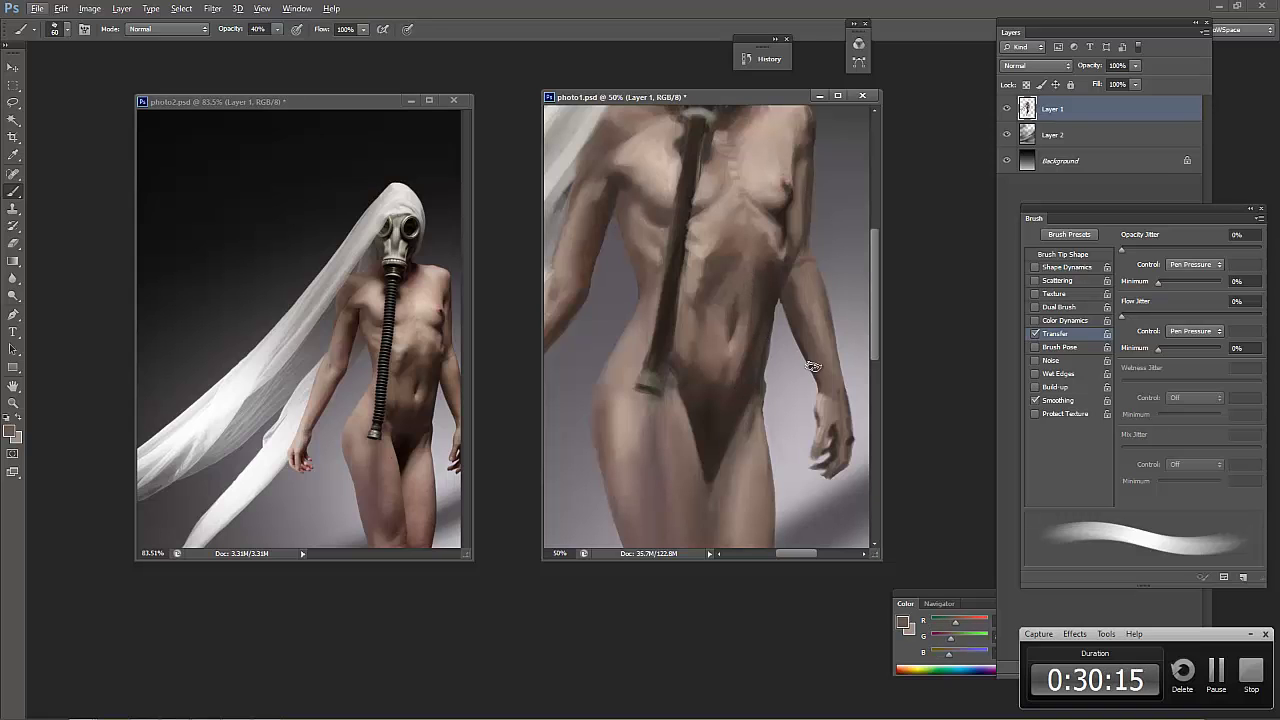
alt+click(715, 445)
key(bracketleft)
key(bracketleft)
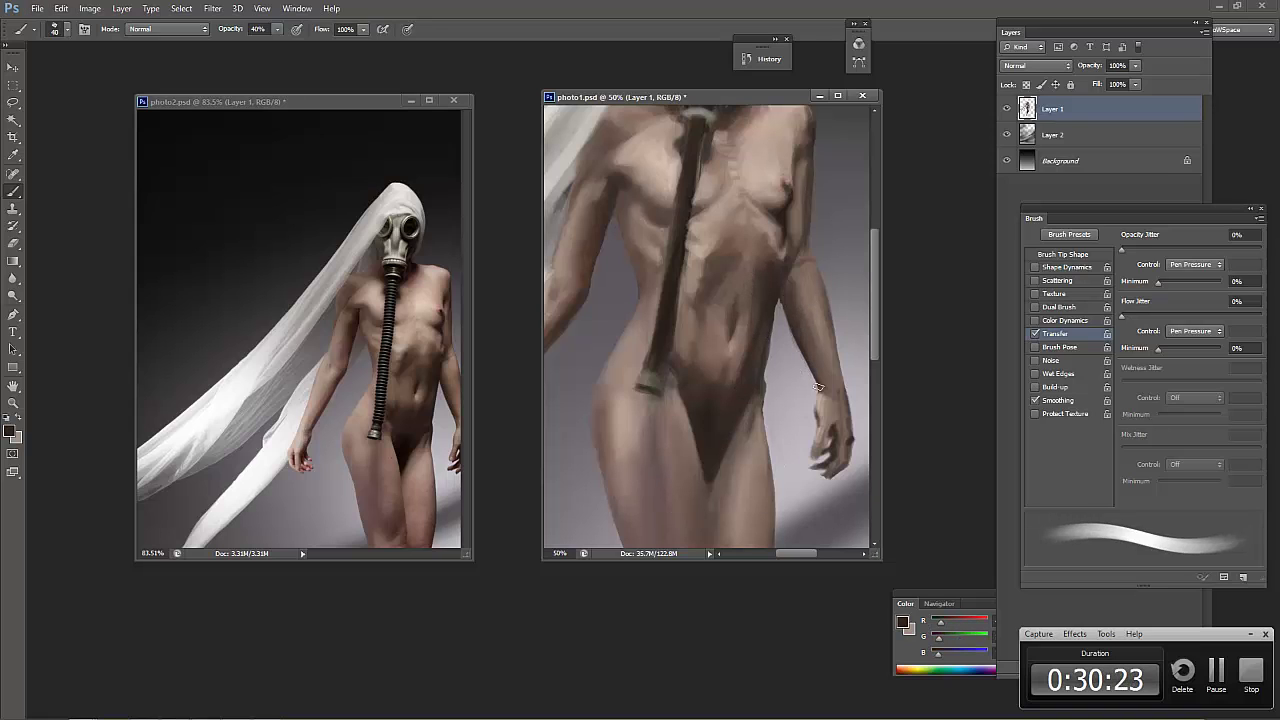
Sample lighter skin and darker brown tones from the arm and torso to refine their shading
alt+click(812, 324)
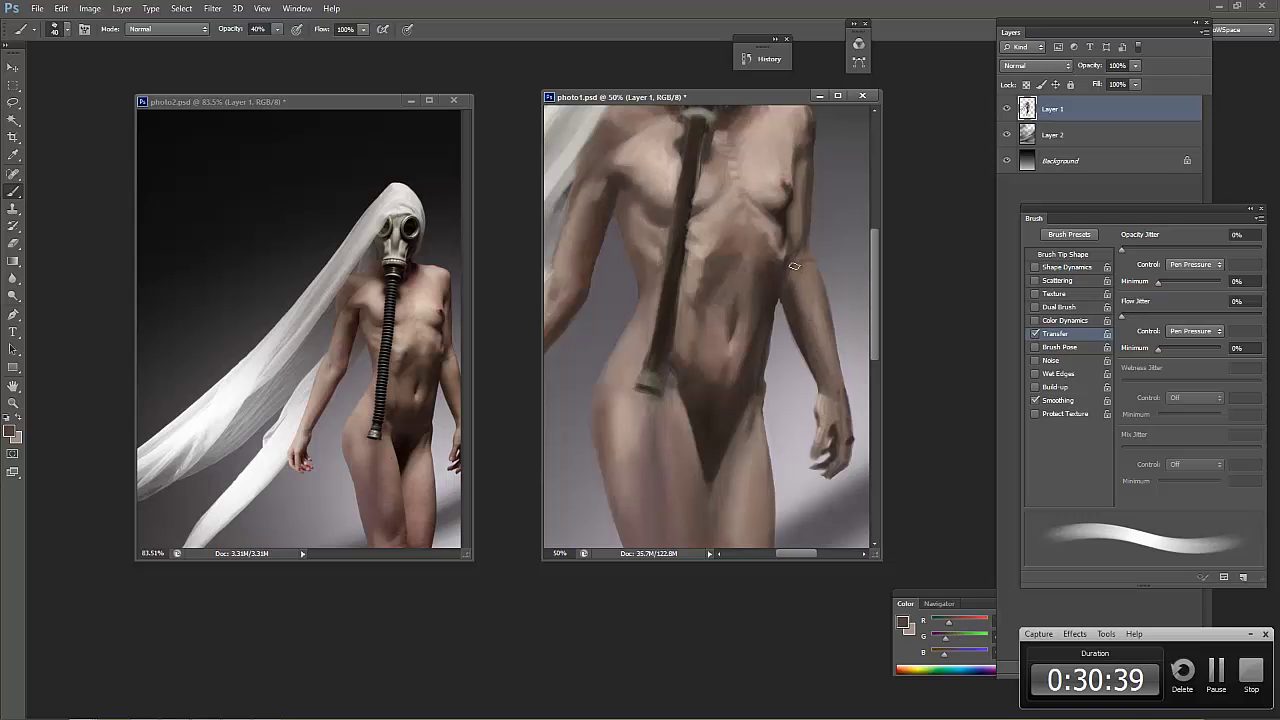
alt+click(811, 273)
alt+click(806, 280)
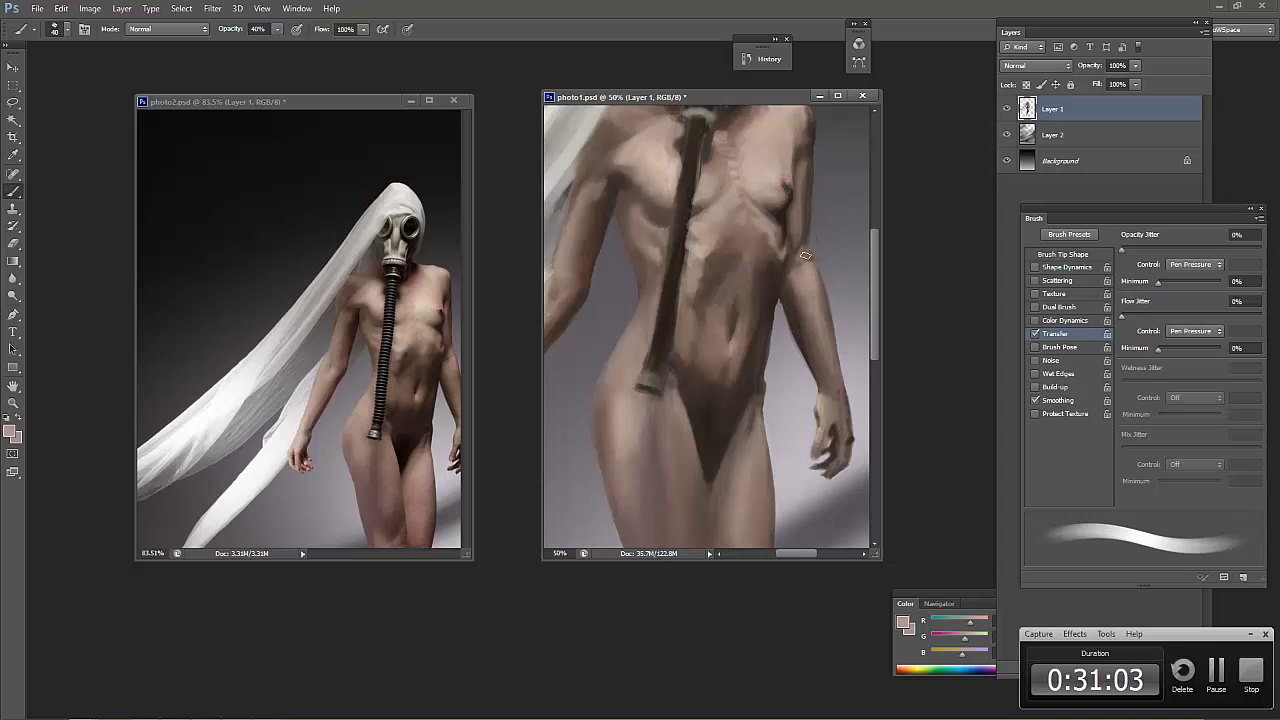
alt+click(720, 315)
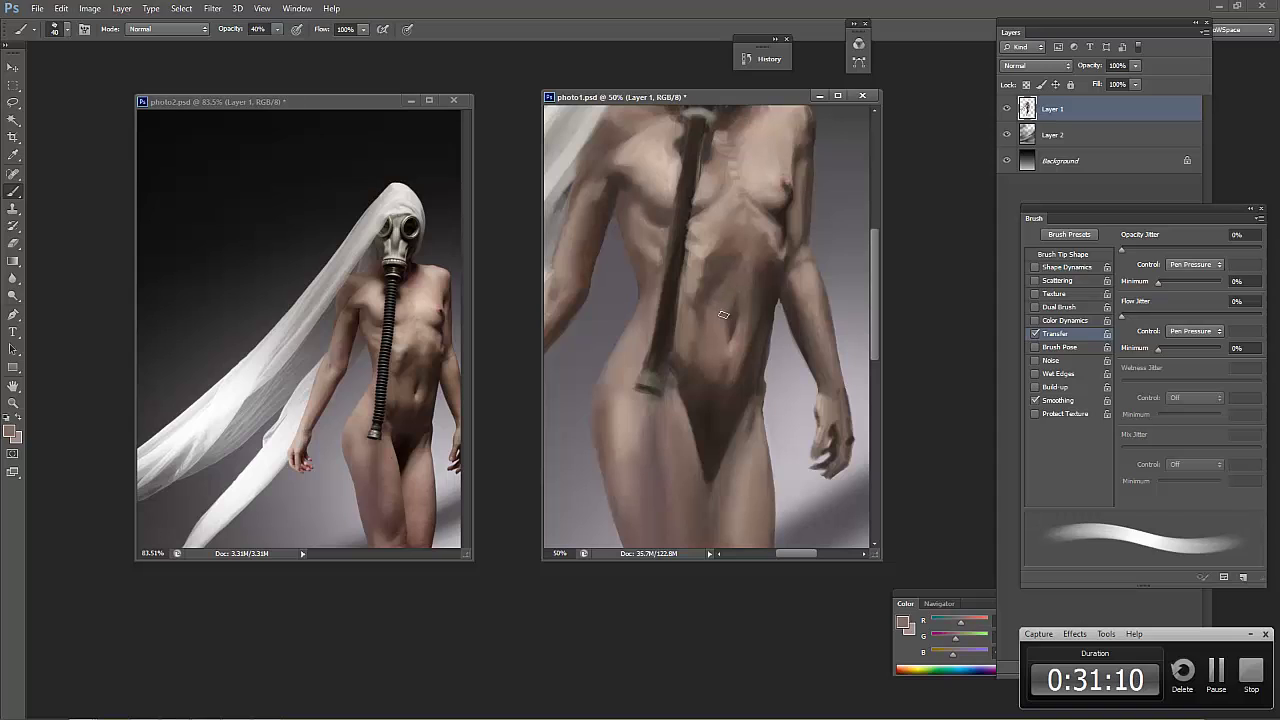
alt+click(728, 291)
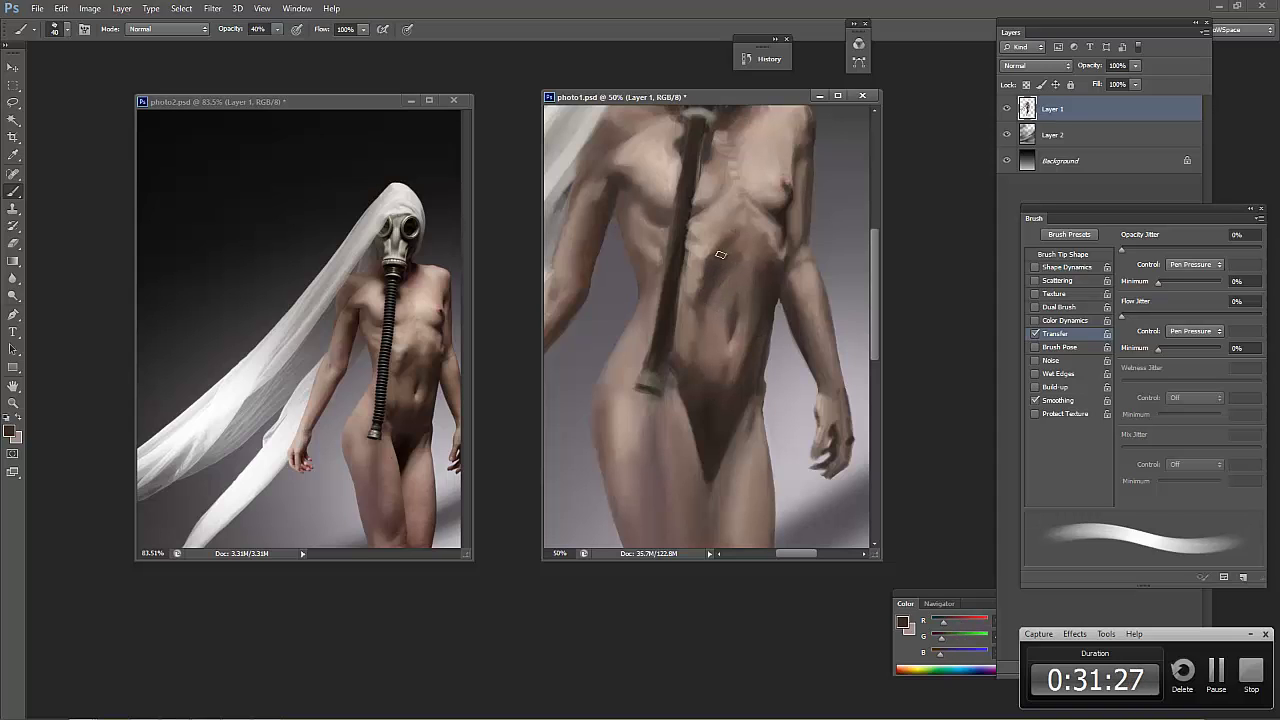
alt+click(751, 240)
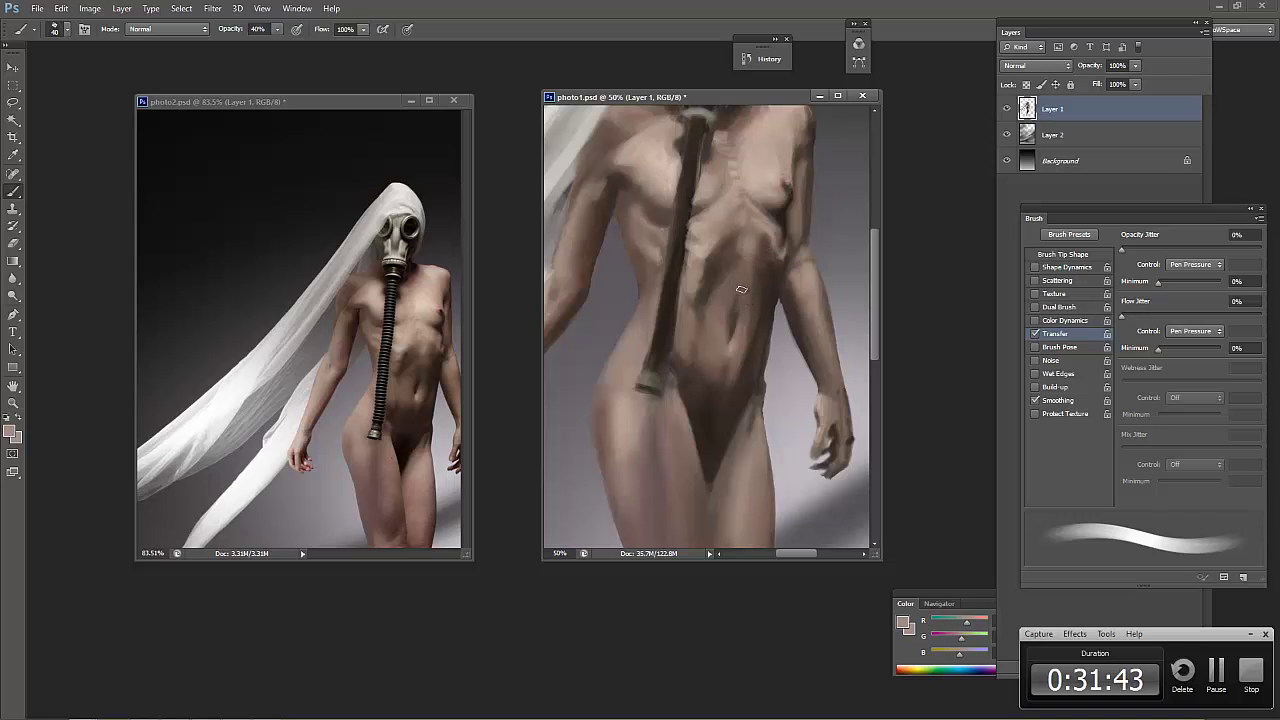
alt+click(741, 256)
alt+click(727, 209)
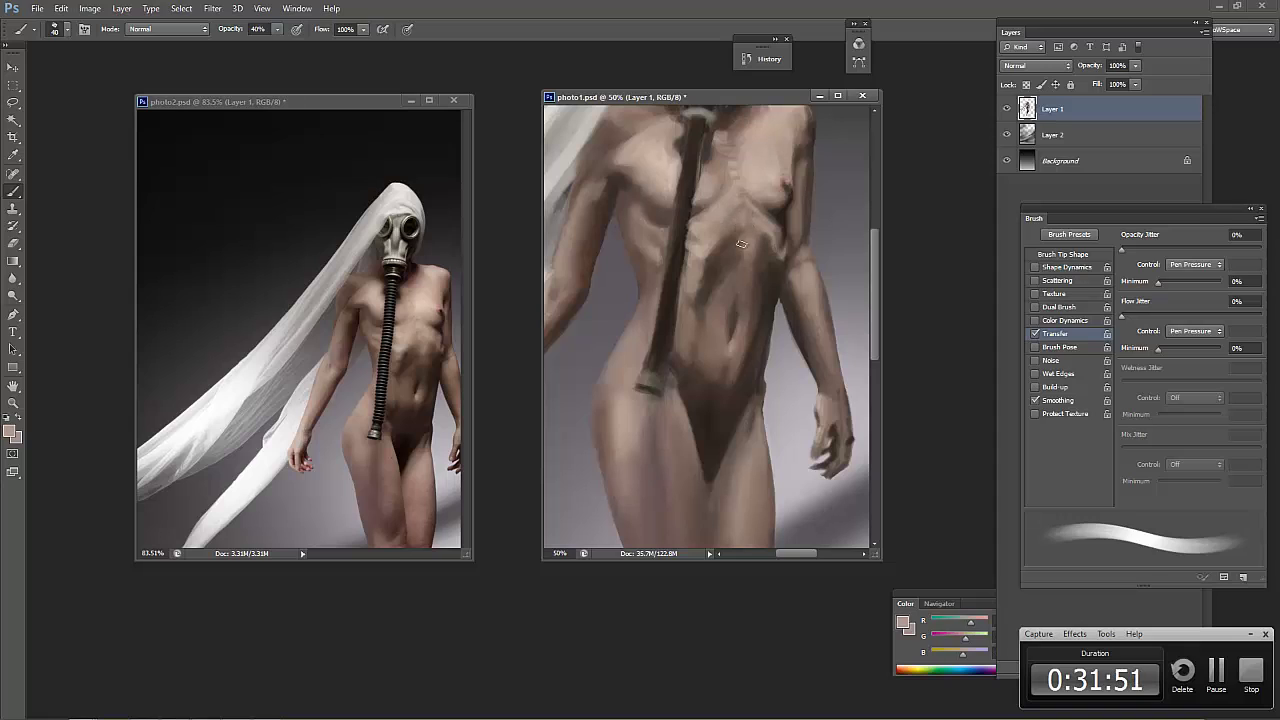
Shrink the brush to 25 and paint darker, redder shading on the chest
key(bracketleft)
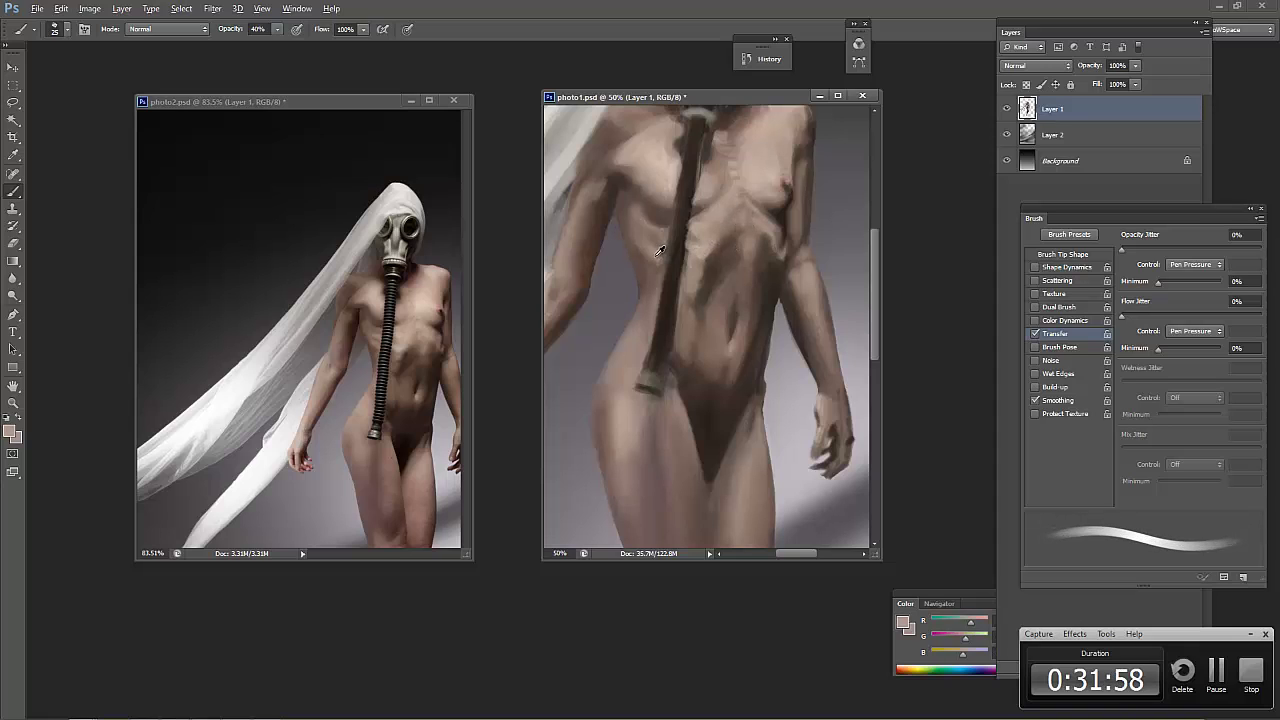
alt+click(648, 264)
alt+click(643, 216)
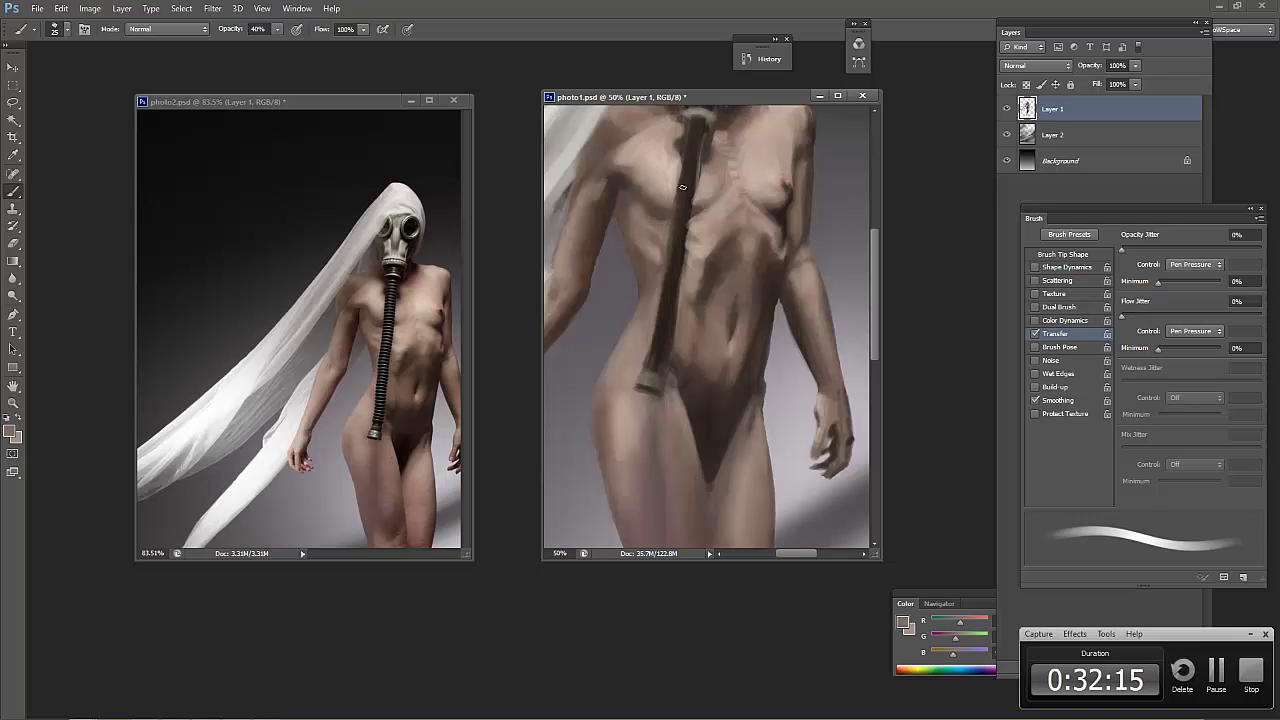
alt+click(642, 168)
drag(634, 185, 644, 194)
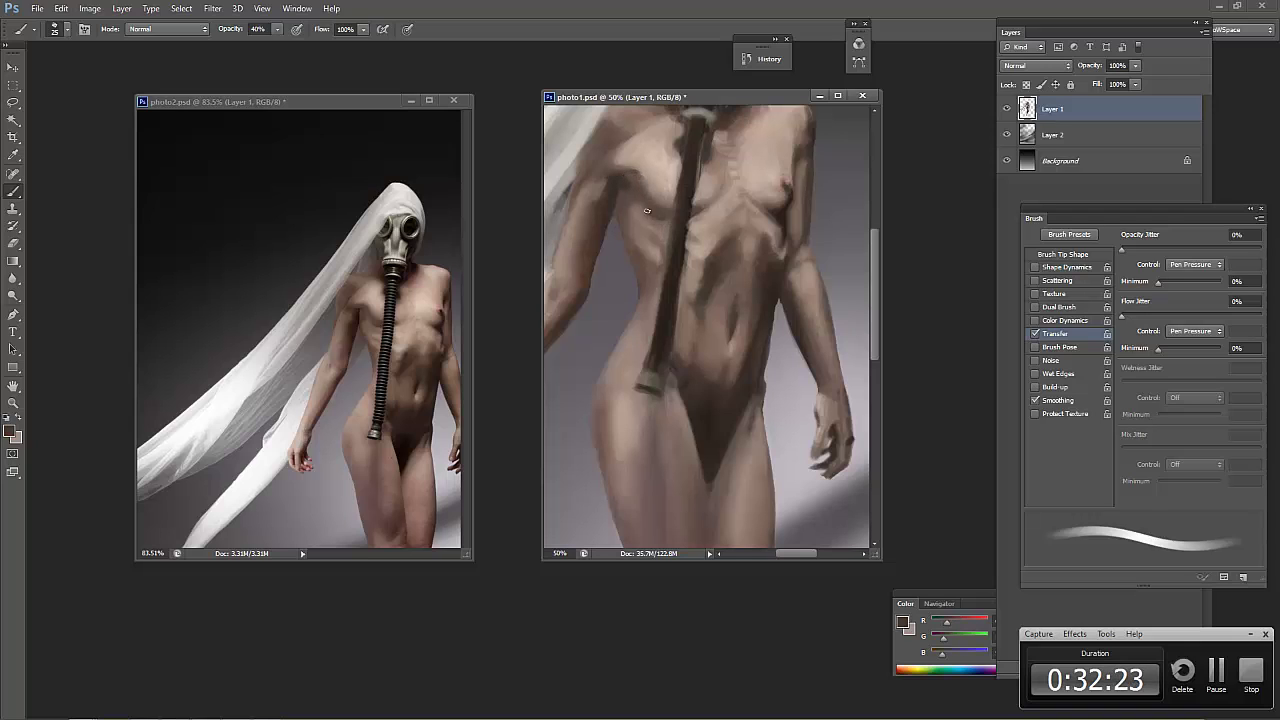
alt+click(626, 183)
alt+click(631, 314)
alt+click(641, 194)
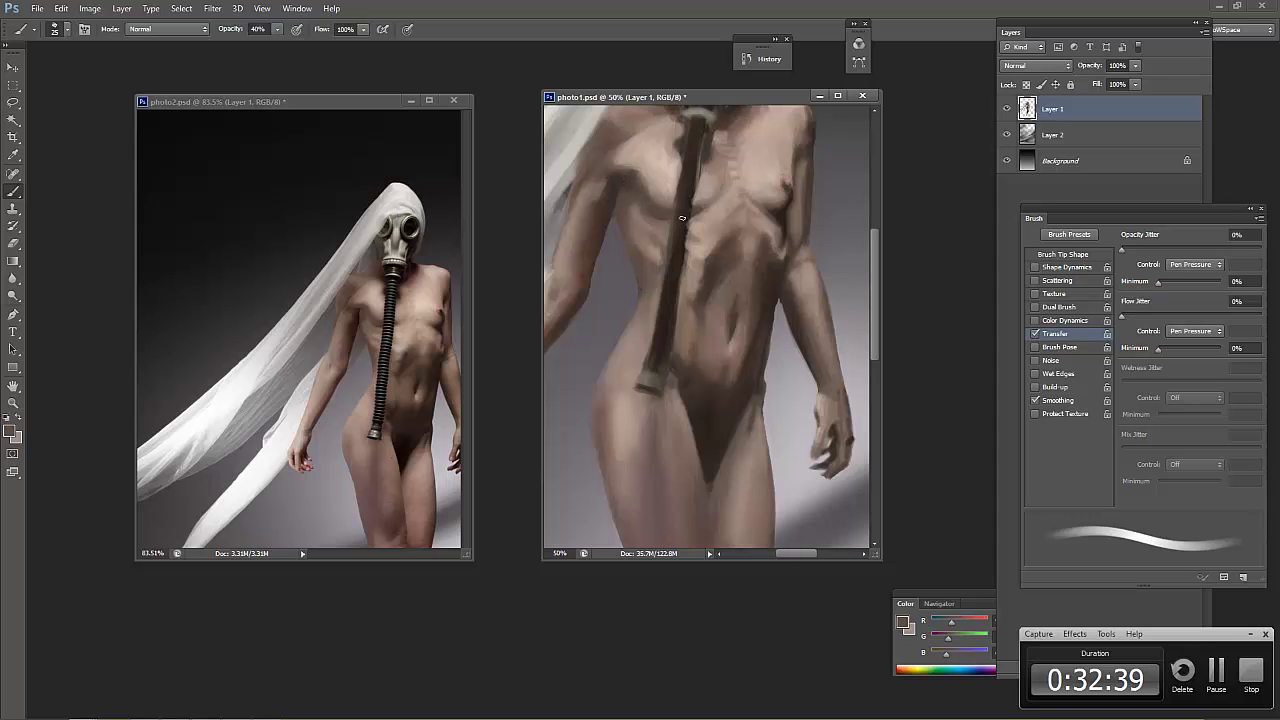
alt+click(640, 208)
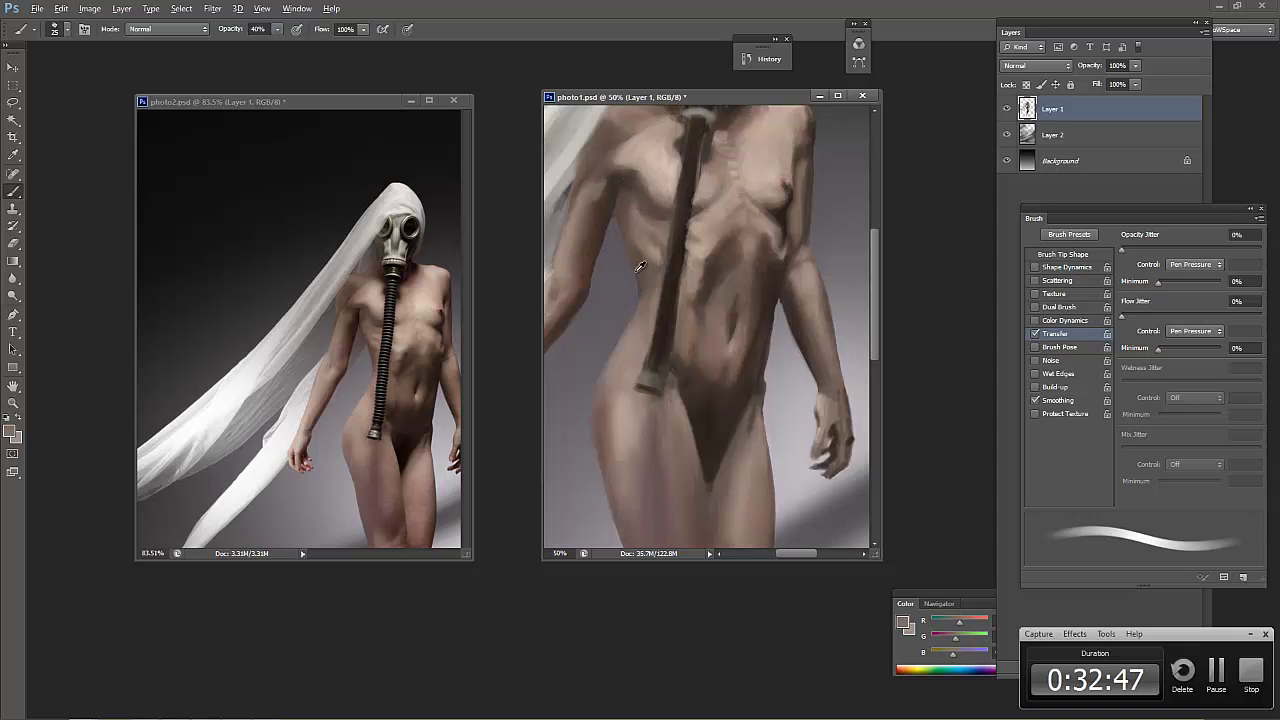
alt+click(656, 231)
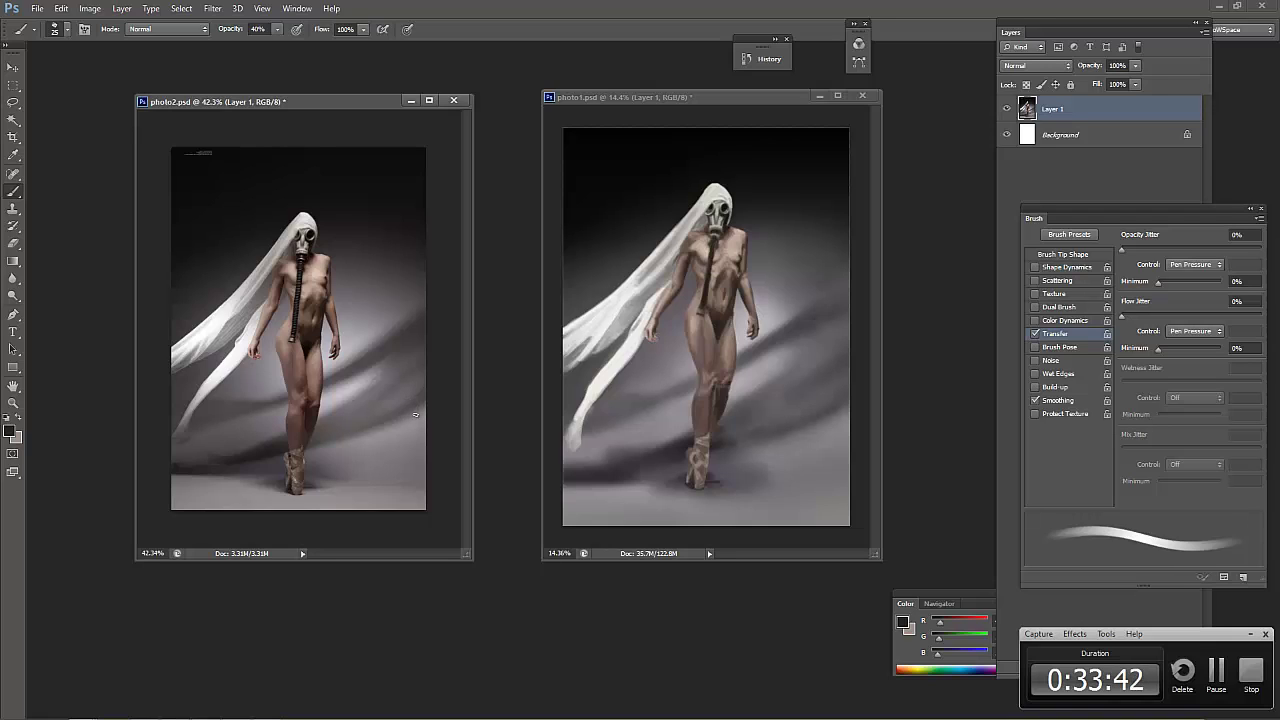
Zoom out the reference and painting windows to show both full figures, then return to the Brush
key(z)
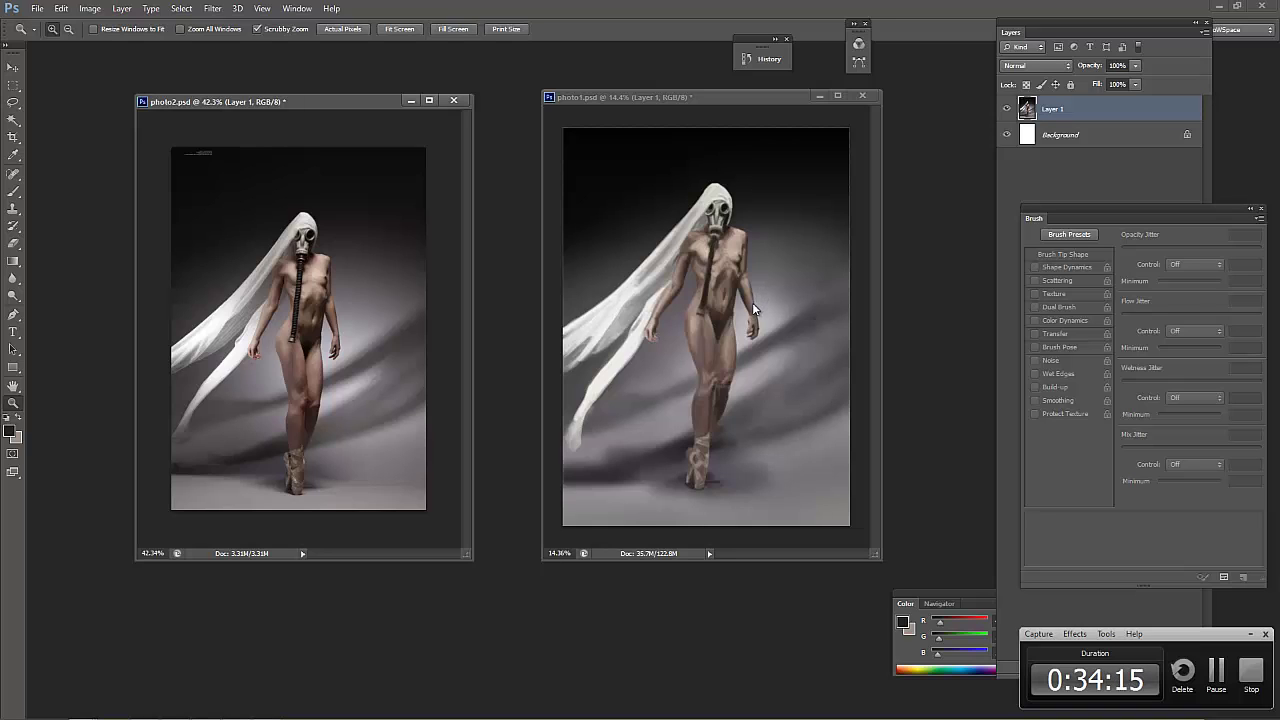
key(b)
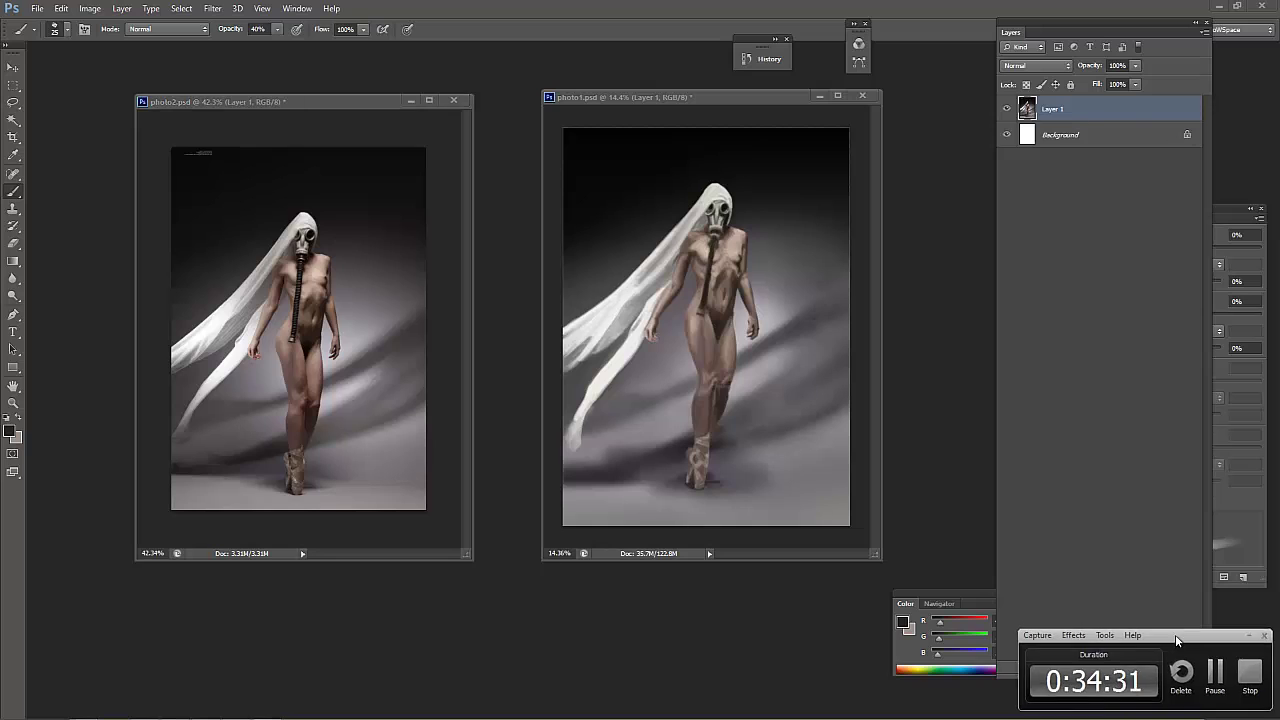
drag(1094, 638, 771, 640)
Add a new Soft Light layer and enlarge the brush to 200 px
click(1155, 668)
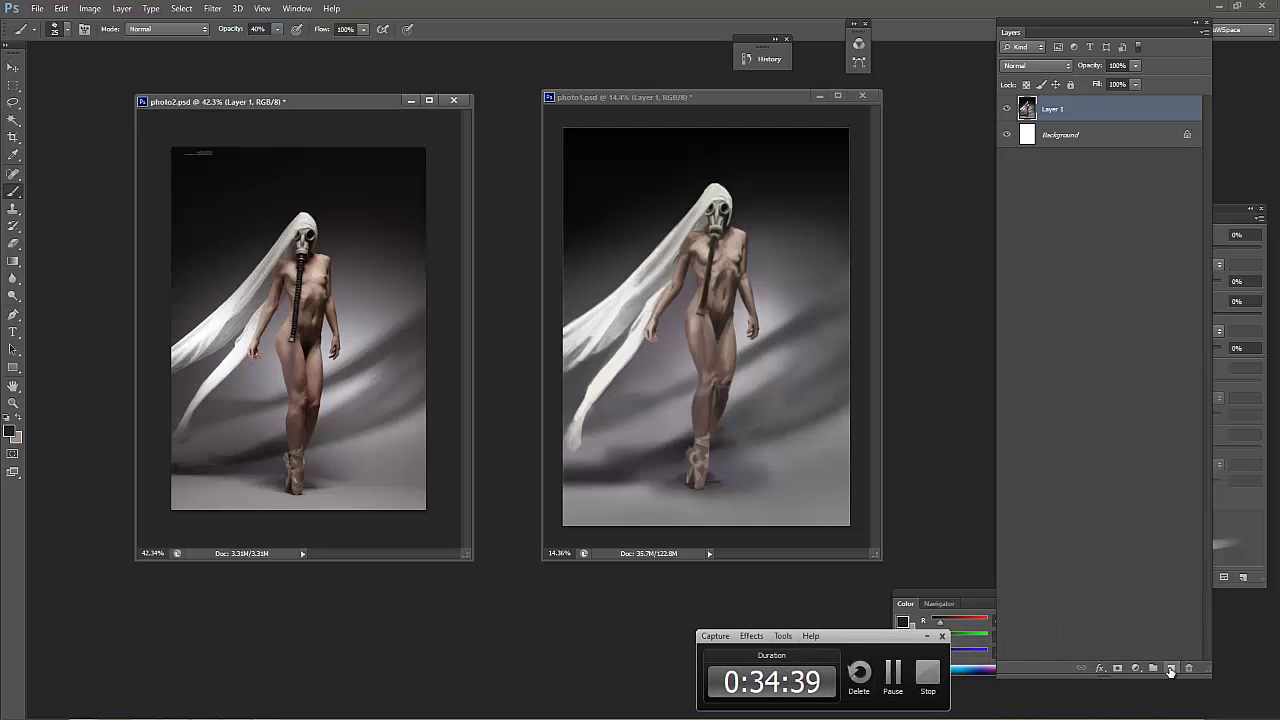
click(1036, 65)
click(1030, 262)
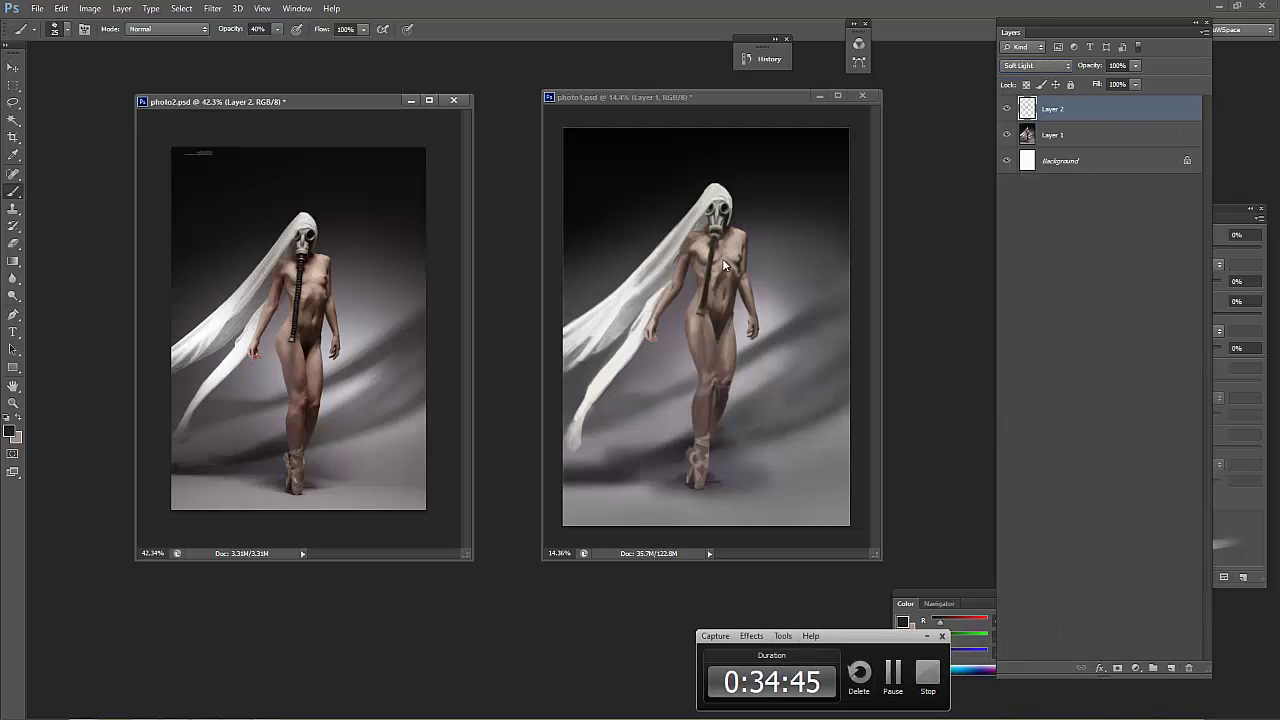
click(1225, 212)
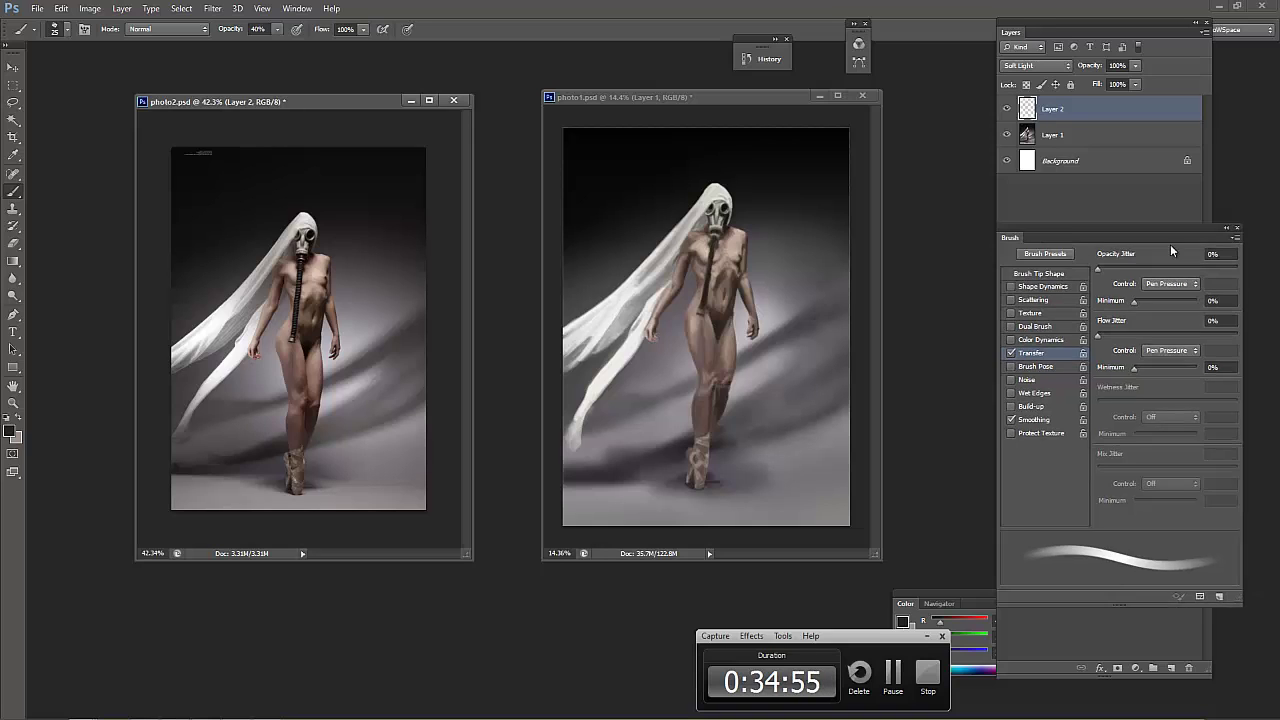
click(1038, 287)
key(bracketright)
key(bracketright)
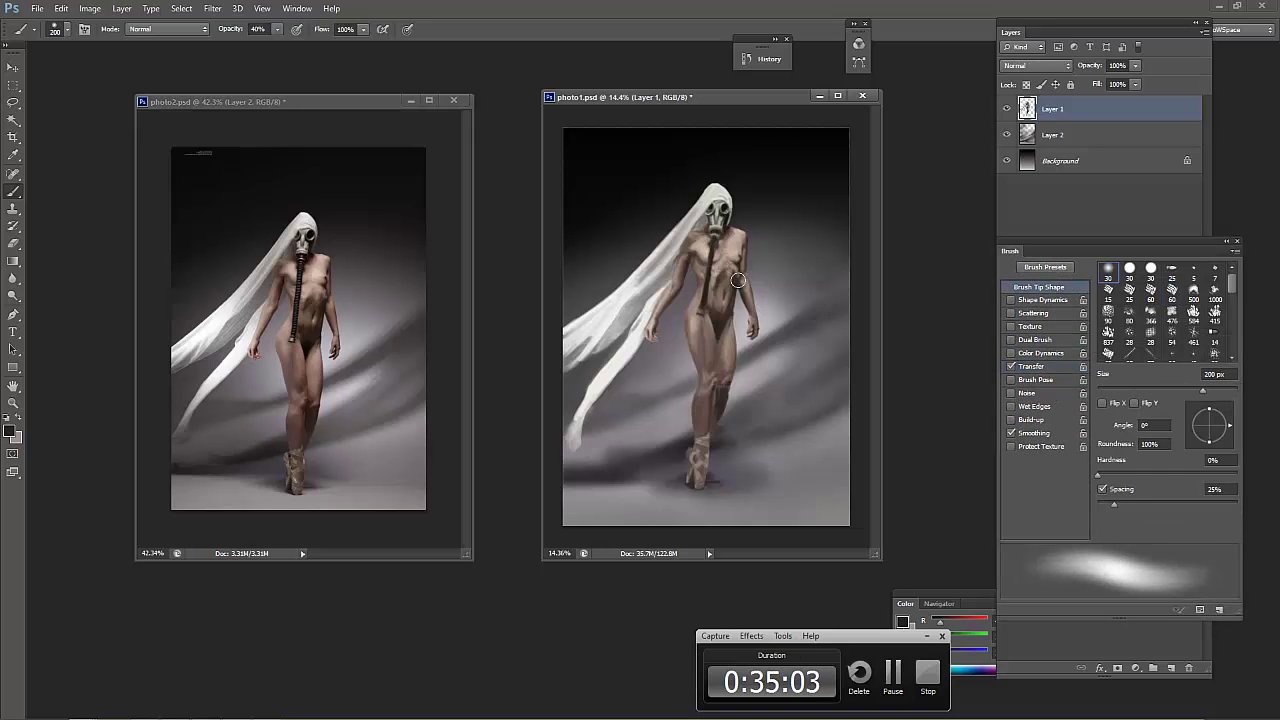
Add Soft Light Layer 3 and paint soft strokes over the neck, lower veil, floor, hip and chest
click(1088, 210)
key(ctrl+shift+alt+n)
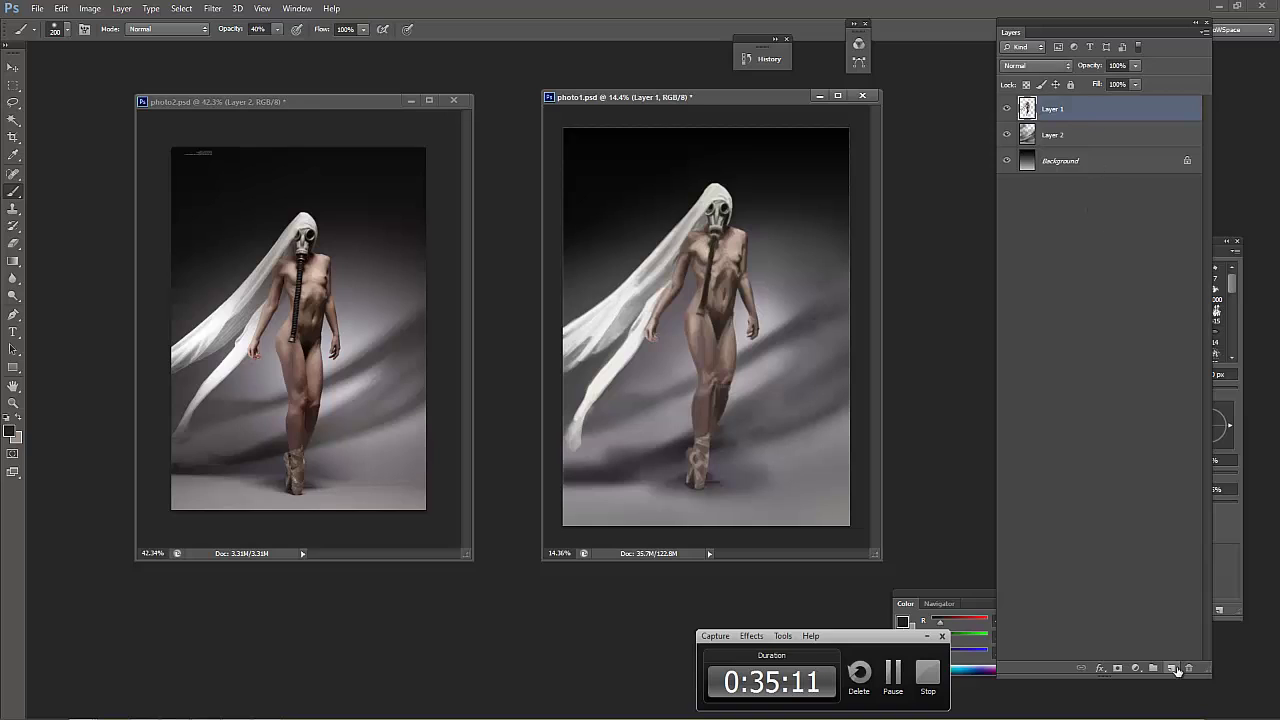
click(1036, 65)
click(1030, 243)
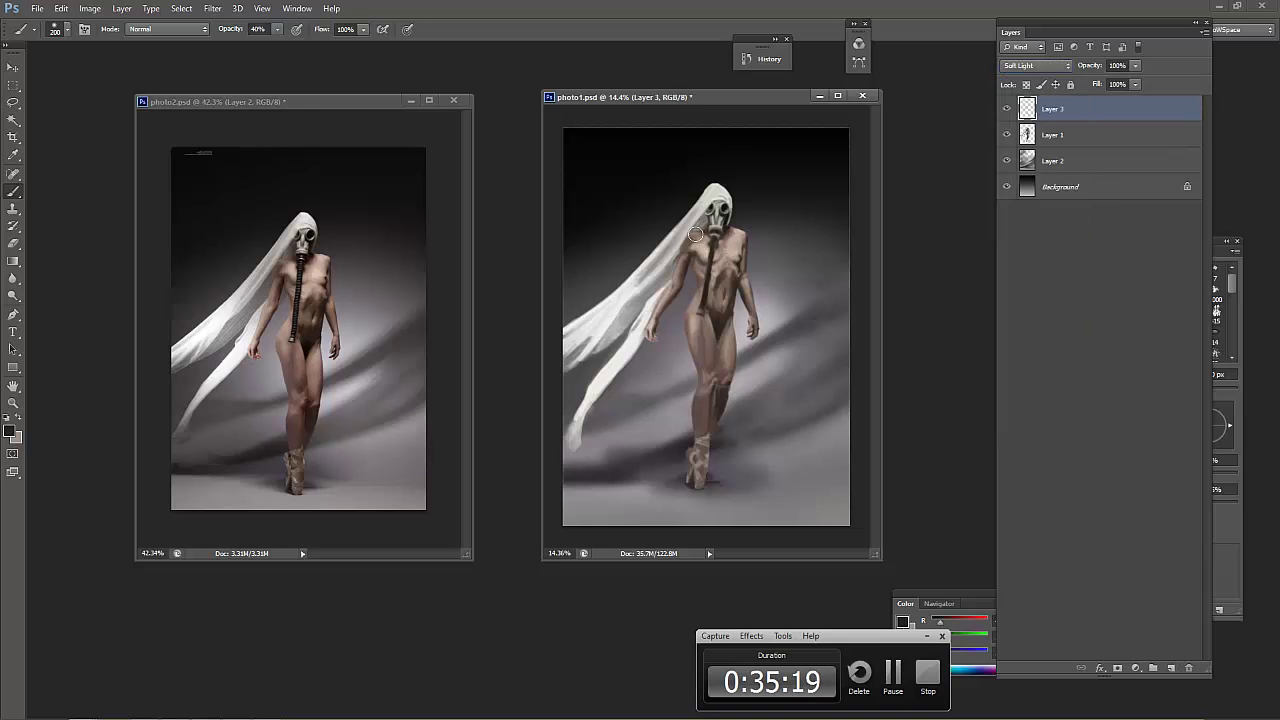
drag(700, 222, 682, 240)
click(10, 431)
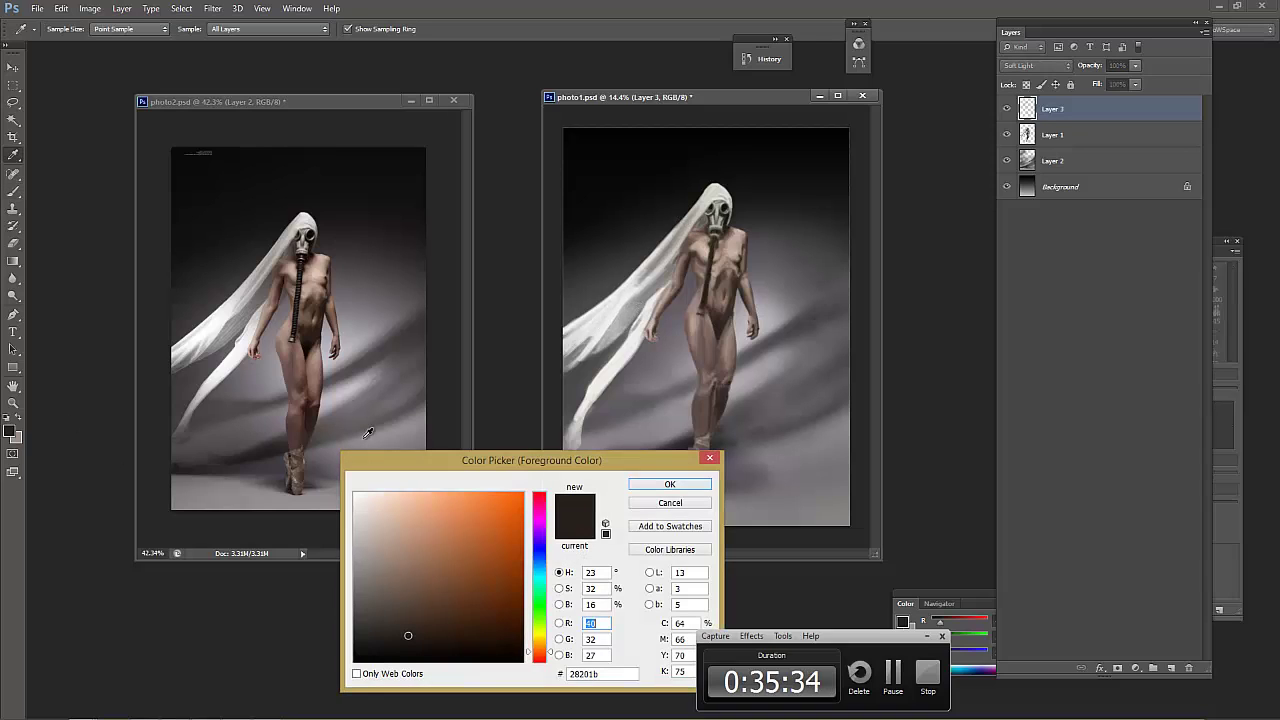
click(671, 489)
mouse_move(574, 431)
mouse_down()
mouse_move(590, 482)
mouse_move(625, 461)
mouse_move(704, 454)
mouse_move(697, 508)
mouse_move(702, 434)
mouse_move(697, 464)
mouse_up()
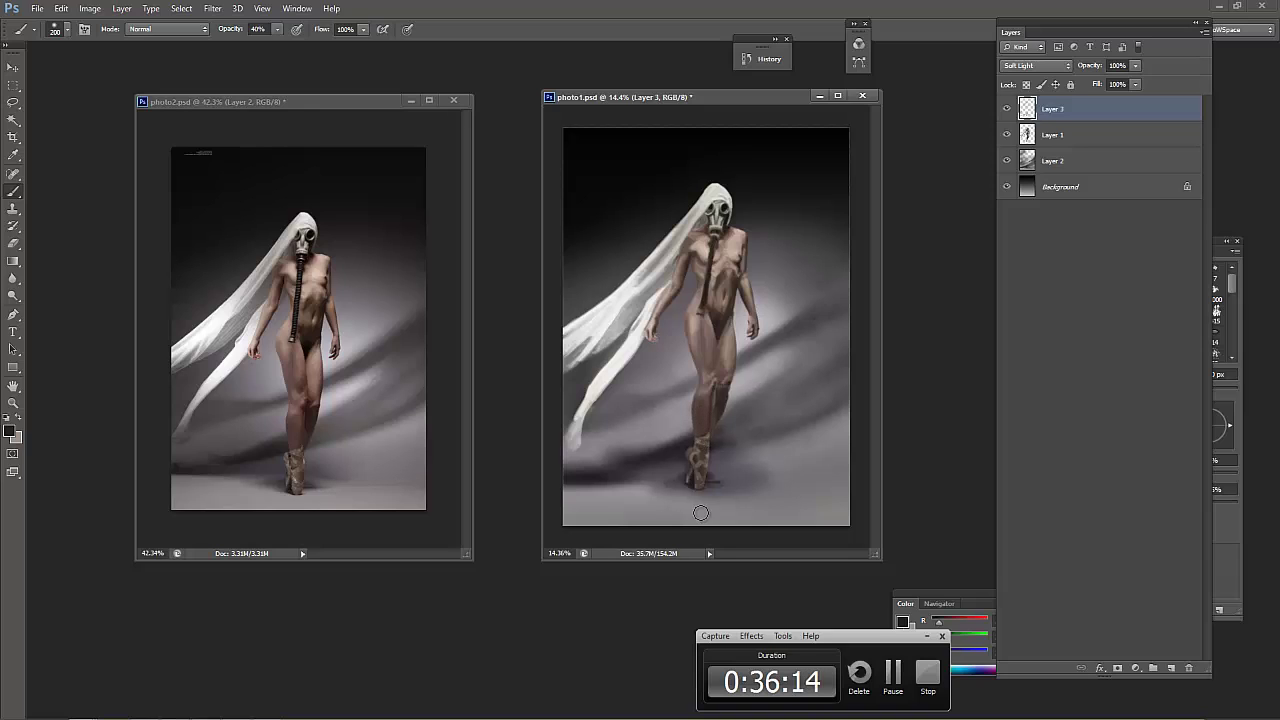
drag(767, 342, 751, 303)
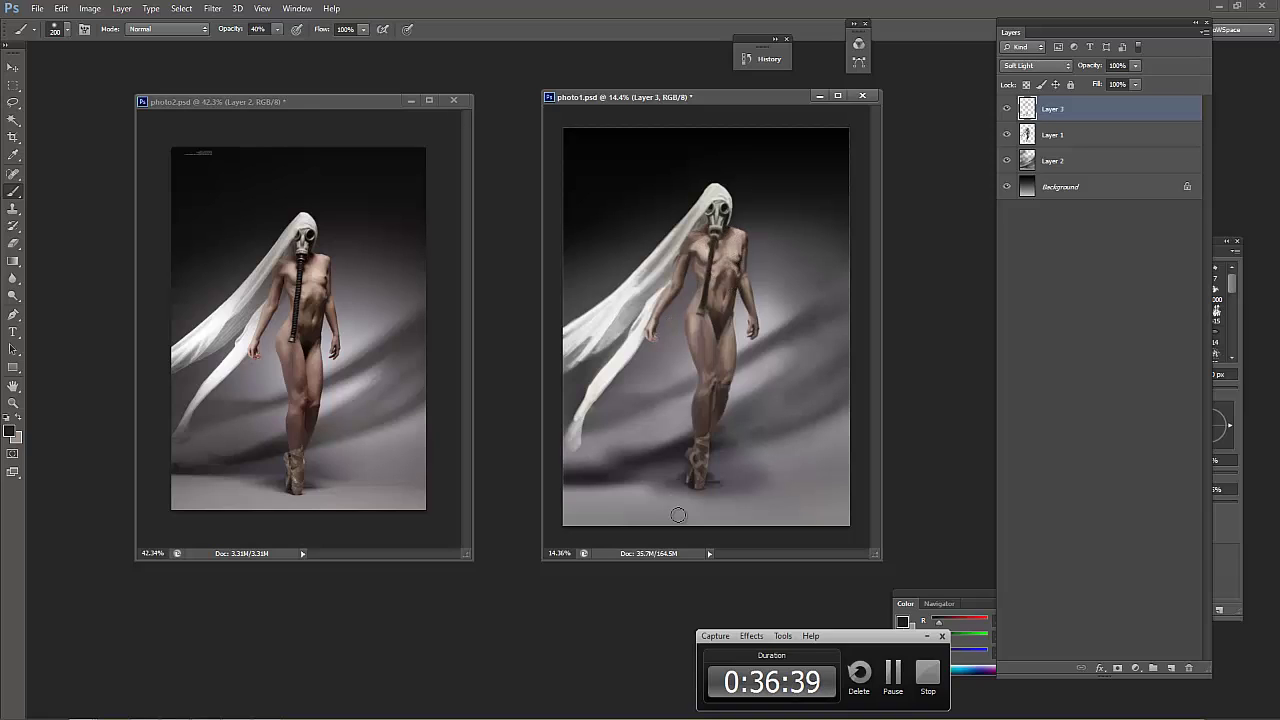
drag(716, 212, 693, 310)
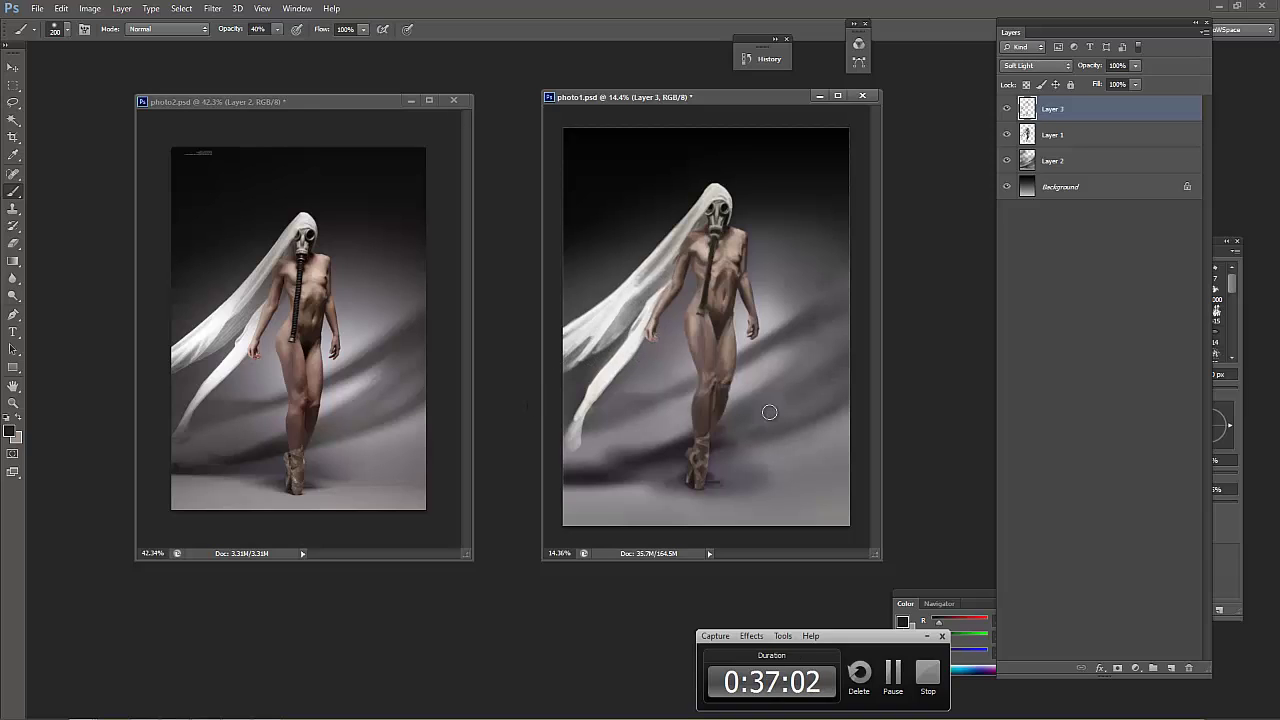
Set the foreground colour to white, keeping only Layer 3 selected for painting
key(shift+alt+bracketleft)
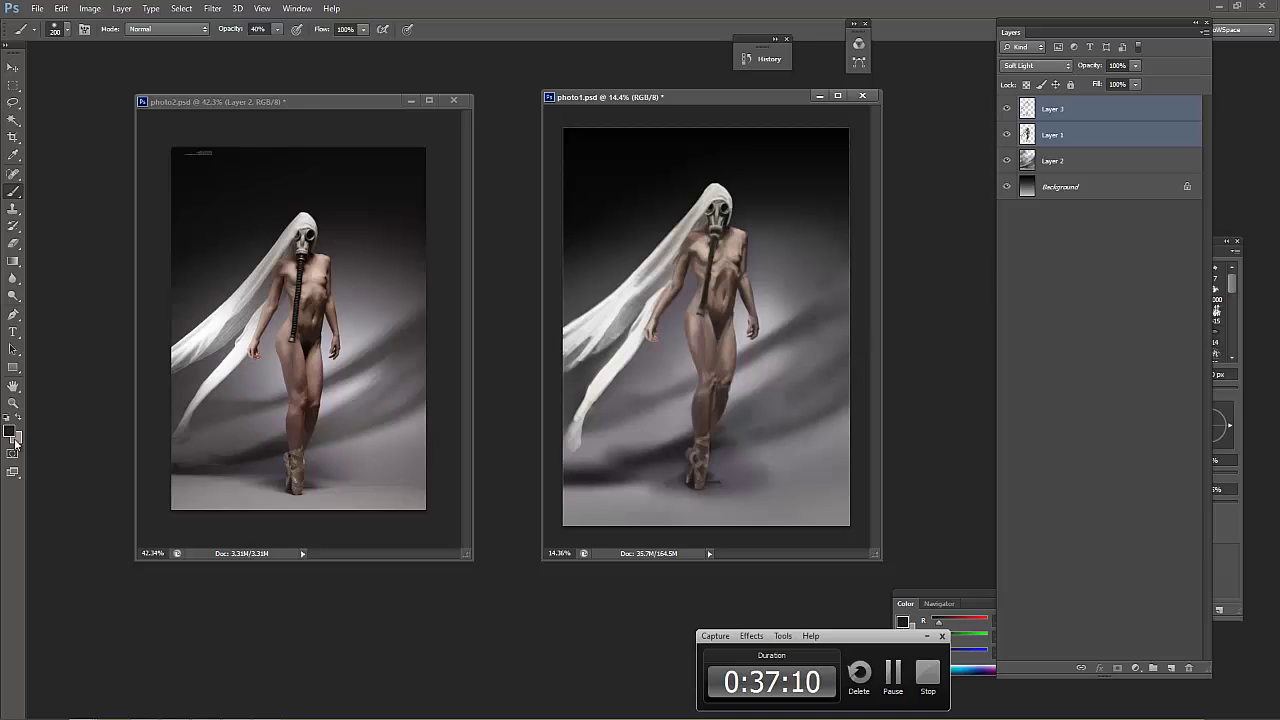
click(10, 431)
click(350, 500)
click(686, 486)
click(748, 247)
key(Return)
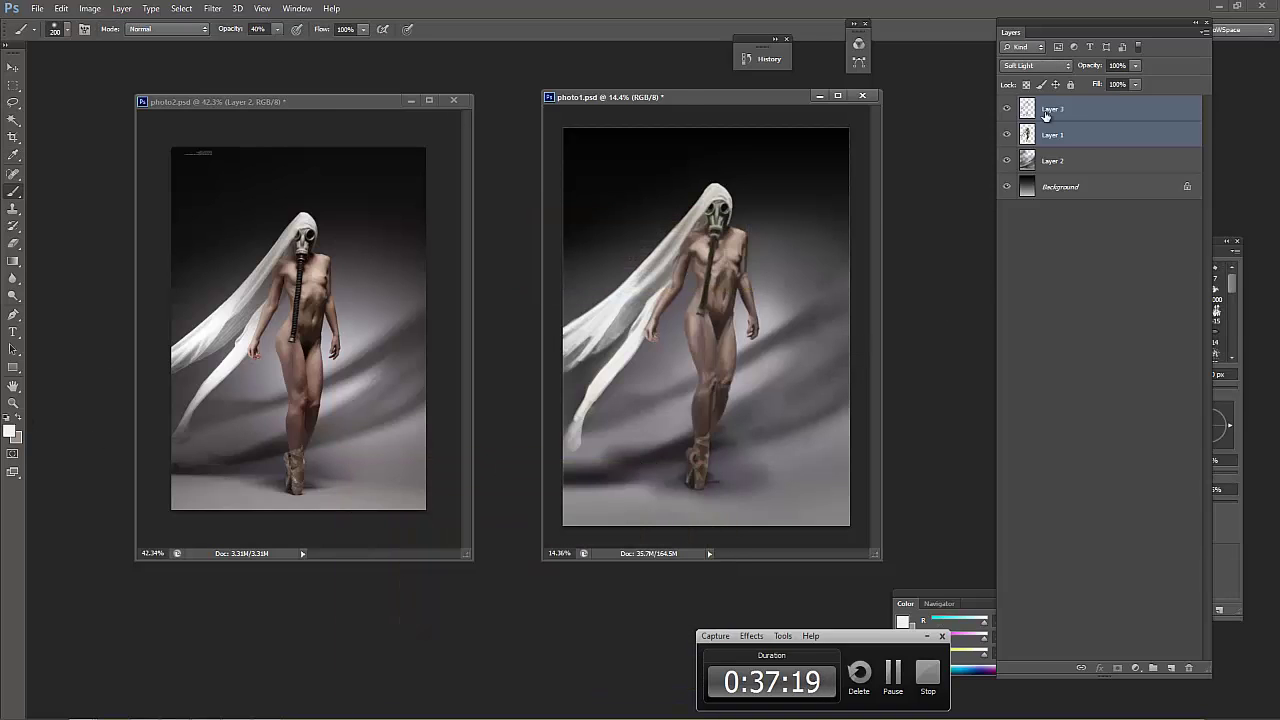
key(alt+bracketright)
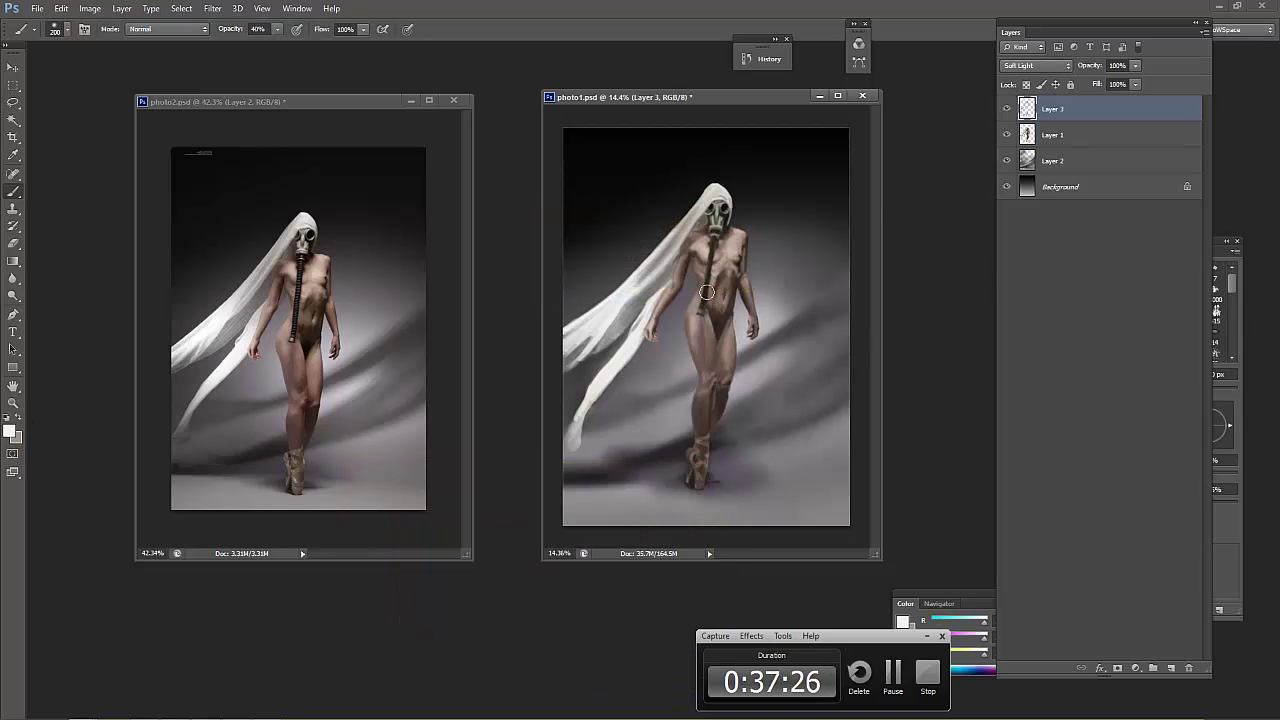
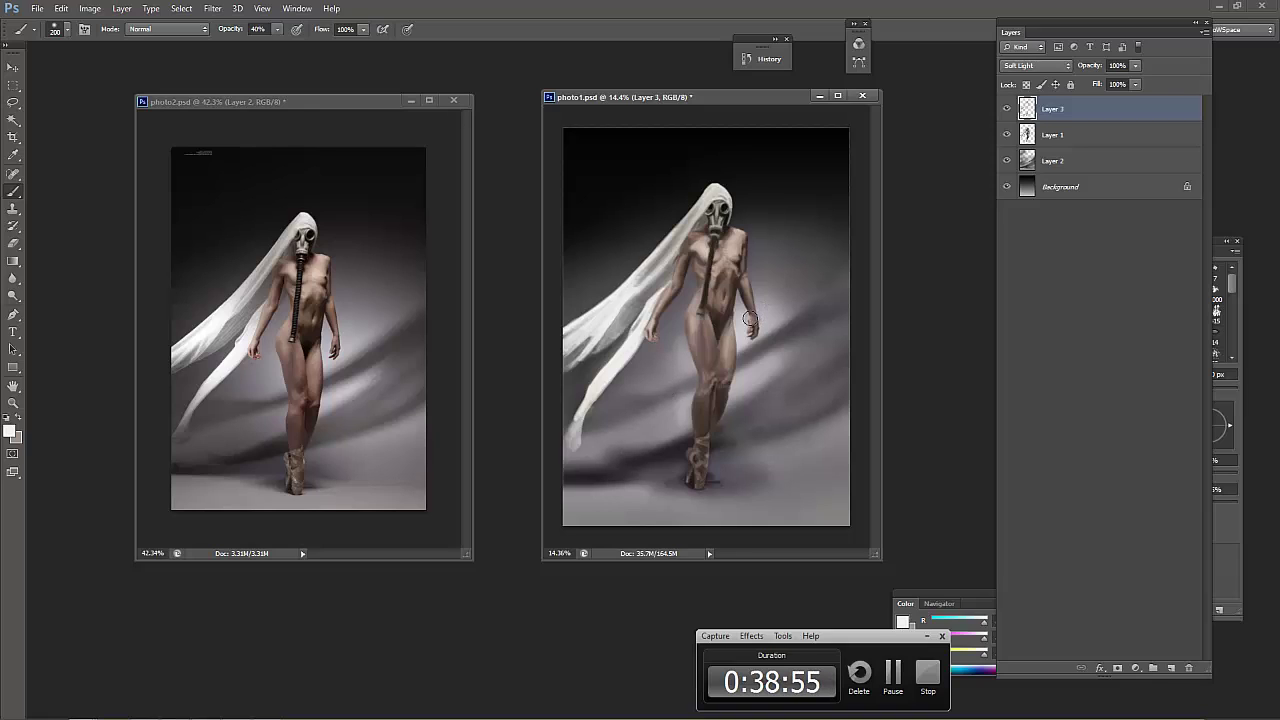
Paint a light 300 px stroke beside the figure's legs on Layer 3
key(bracketleft)
key(bracketleft)
key(bracketleft)
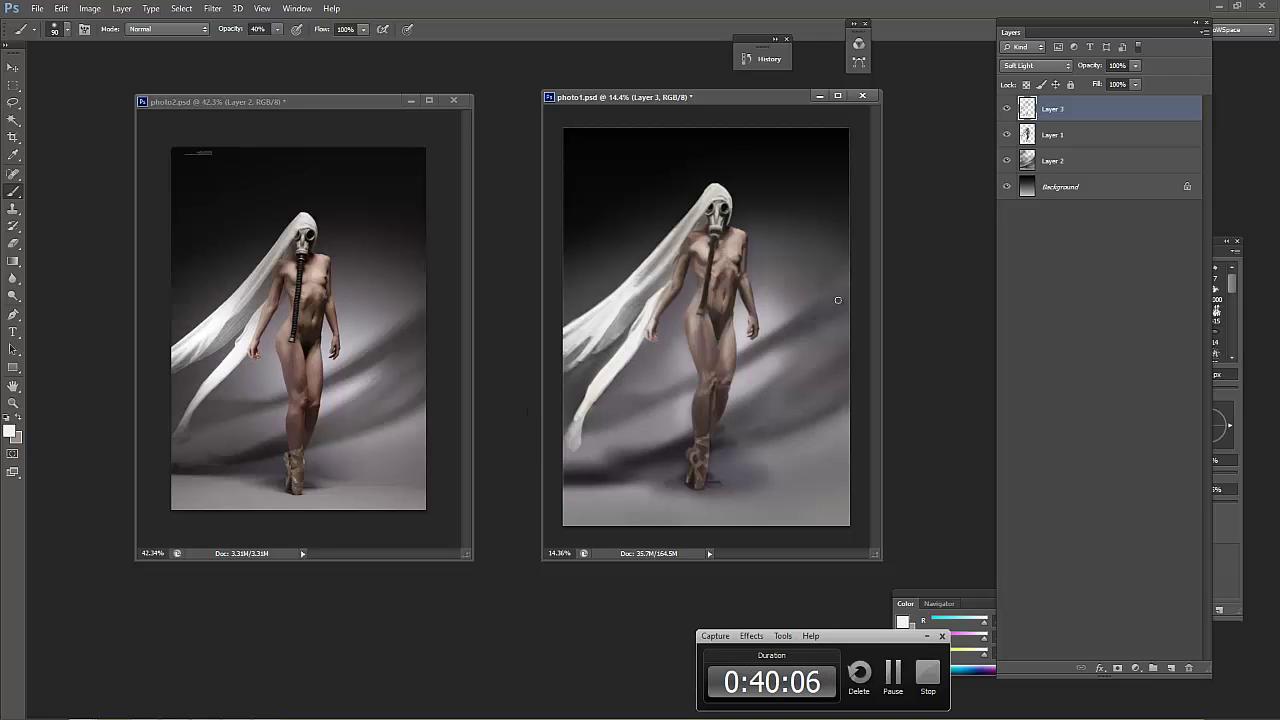
key(bracketright)
key(bracketright)
key(bracketright)
drag(738, 452, 857, 394)
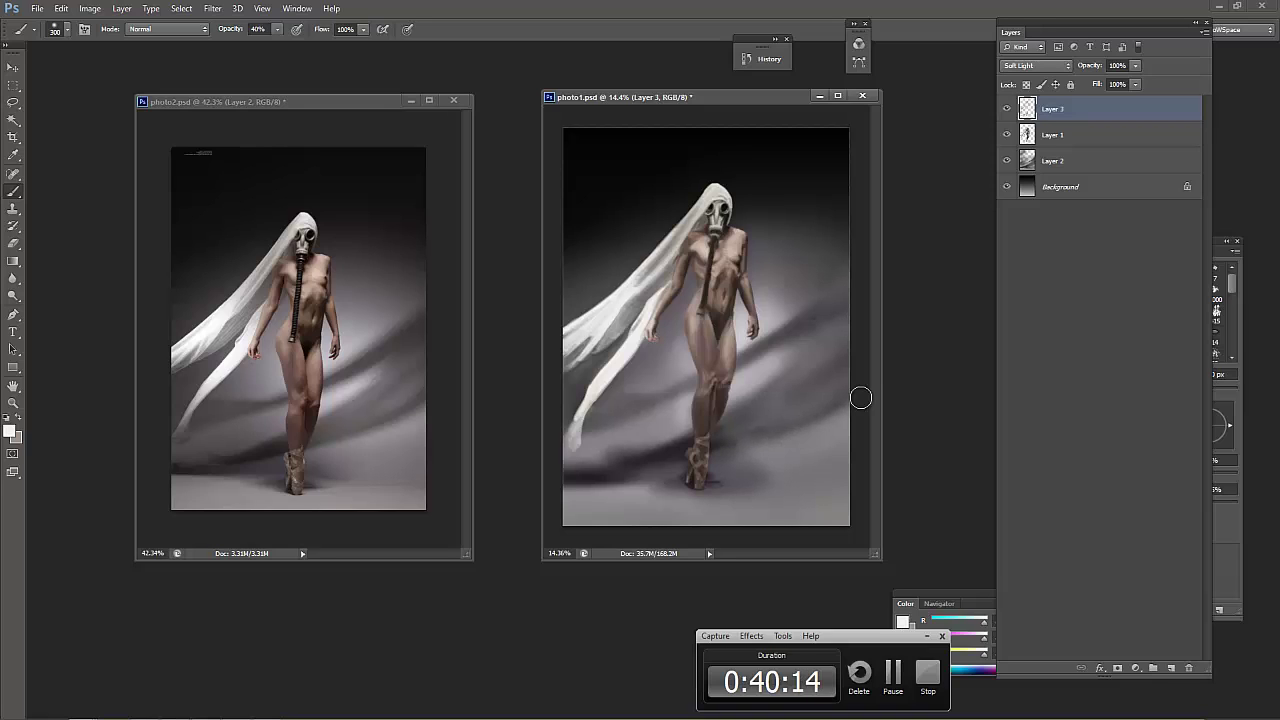
Try merging Layer 1 into Layer 3, then undo the merge
shift+click(1060, 134)
right_click(1060, 138)
click(1108, 435)
key(ctrl+z)
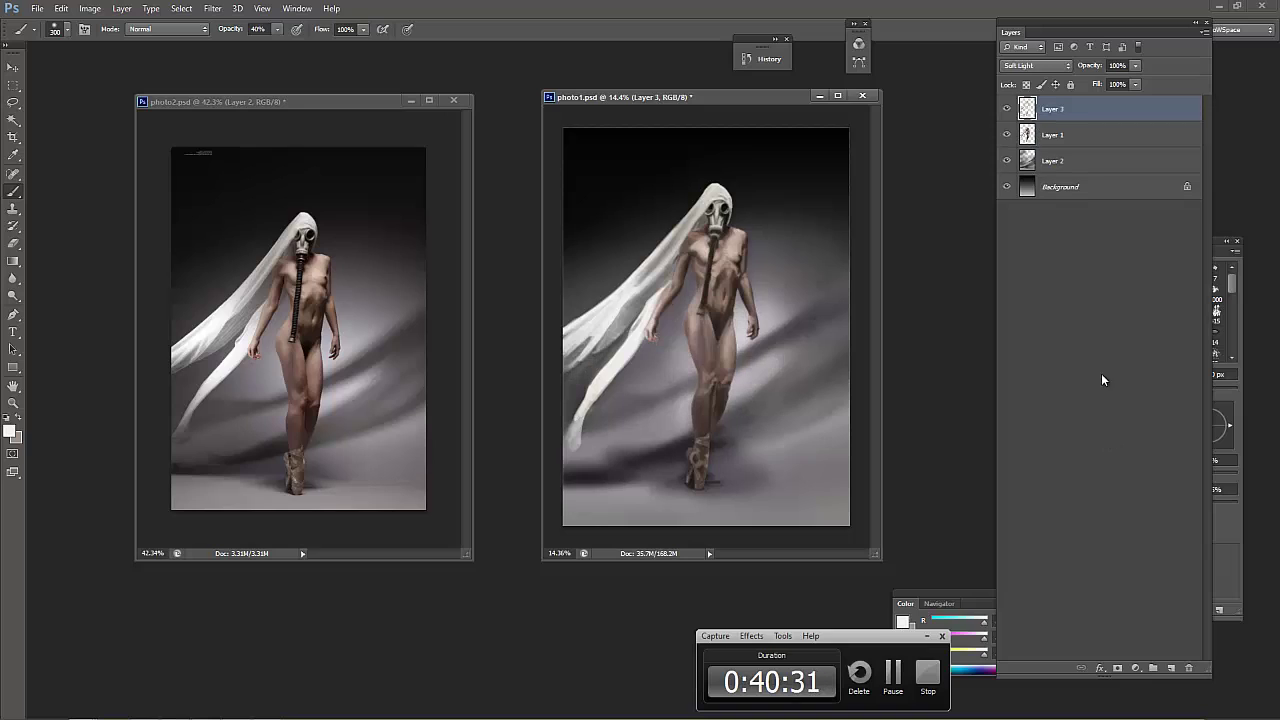
Compare with Layer 3 hidden, then shade the leg shadow, floor shadow and veil
click(1007, 108)
click(1007, 108)
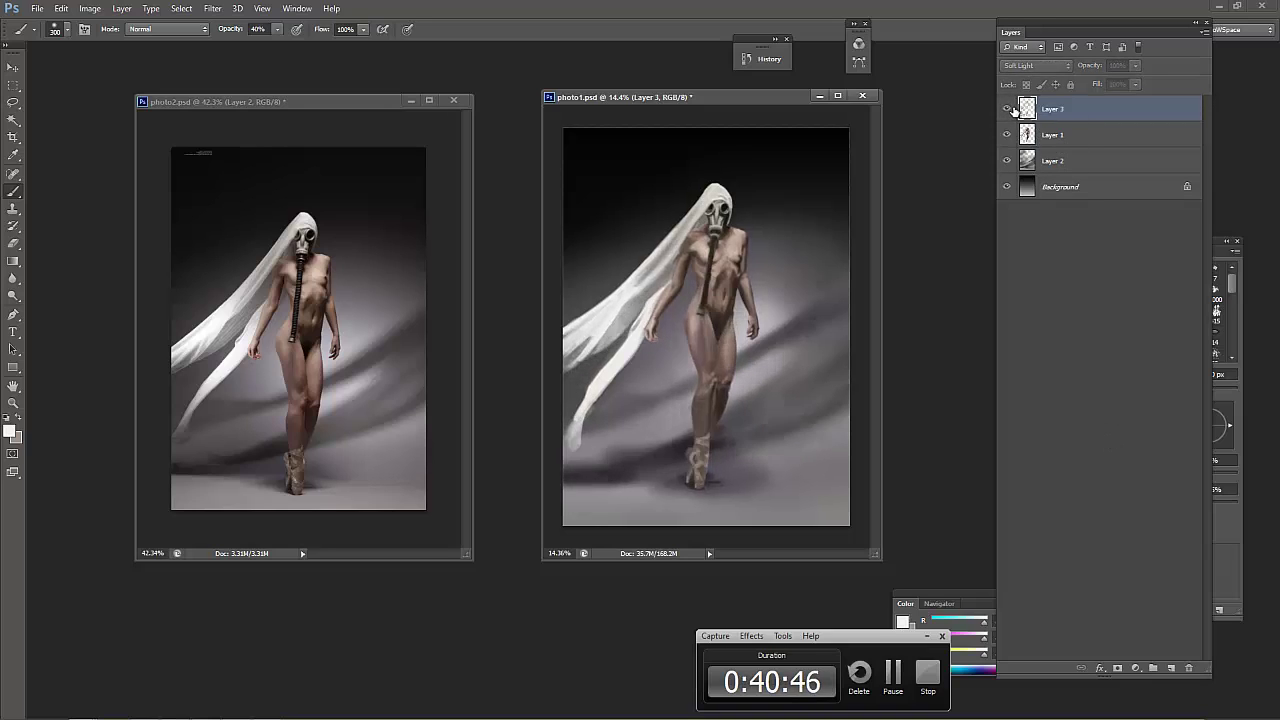
click(834, 395)
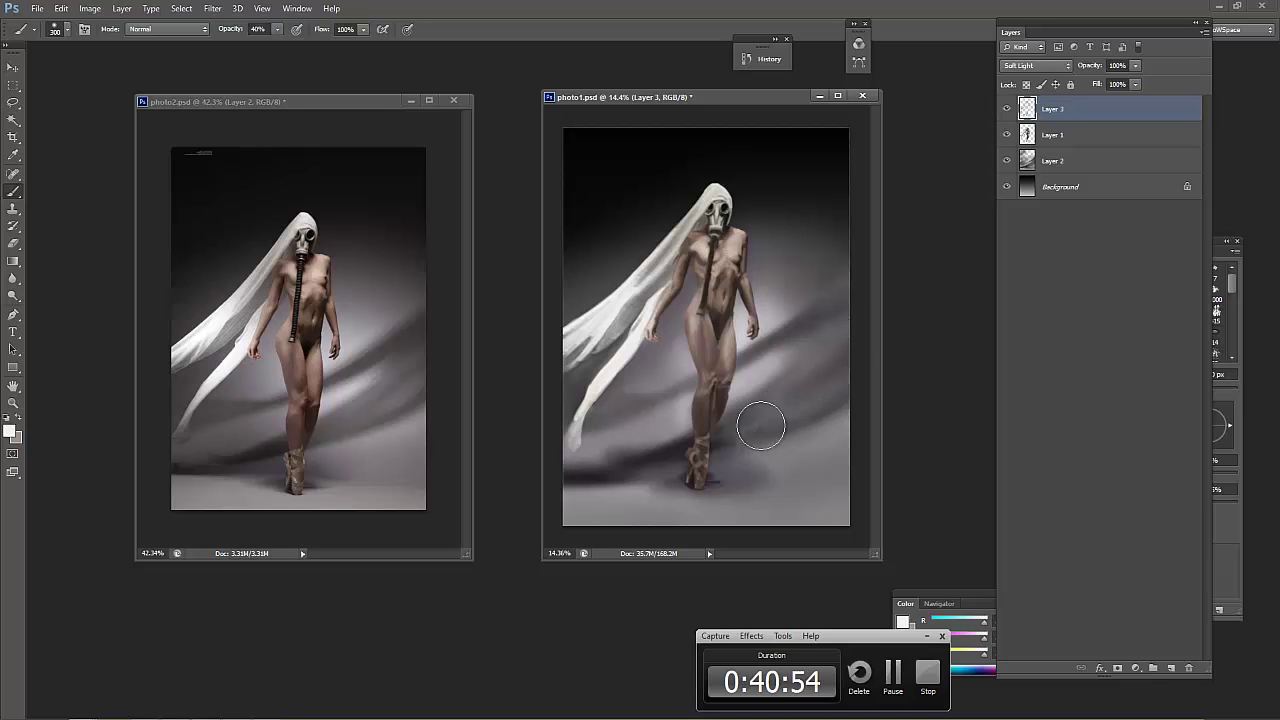
key(ctrl+z)
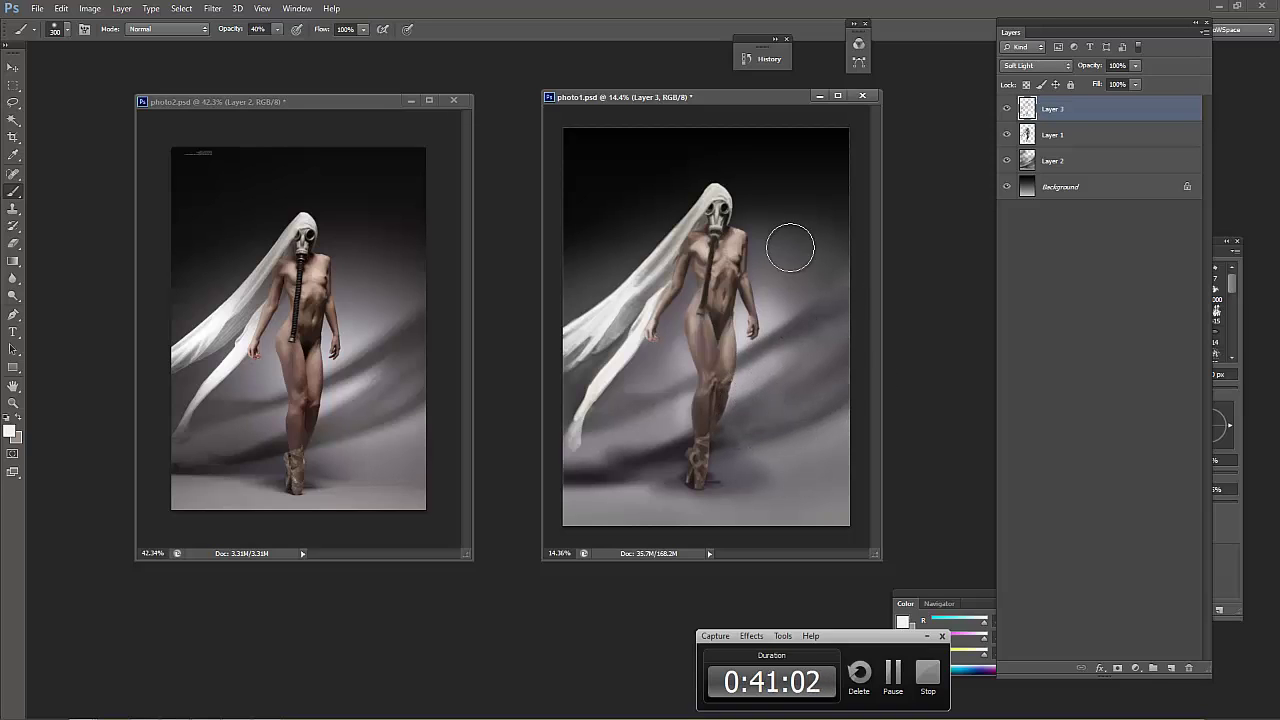
drag(611, 429, 643, 470)
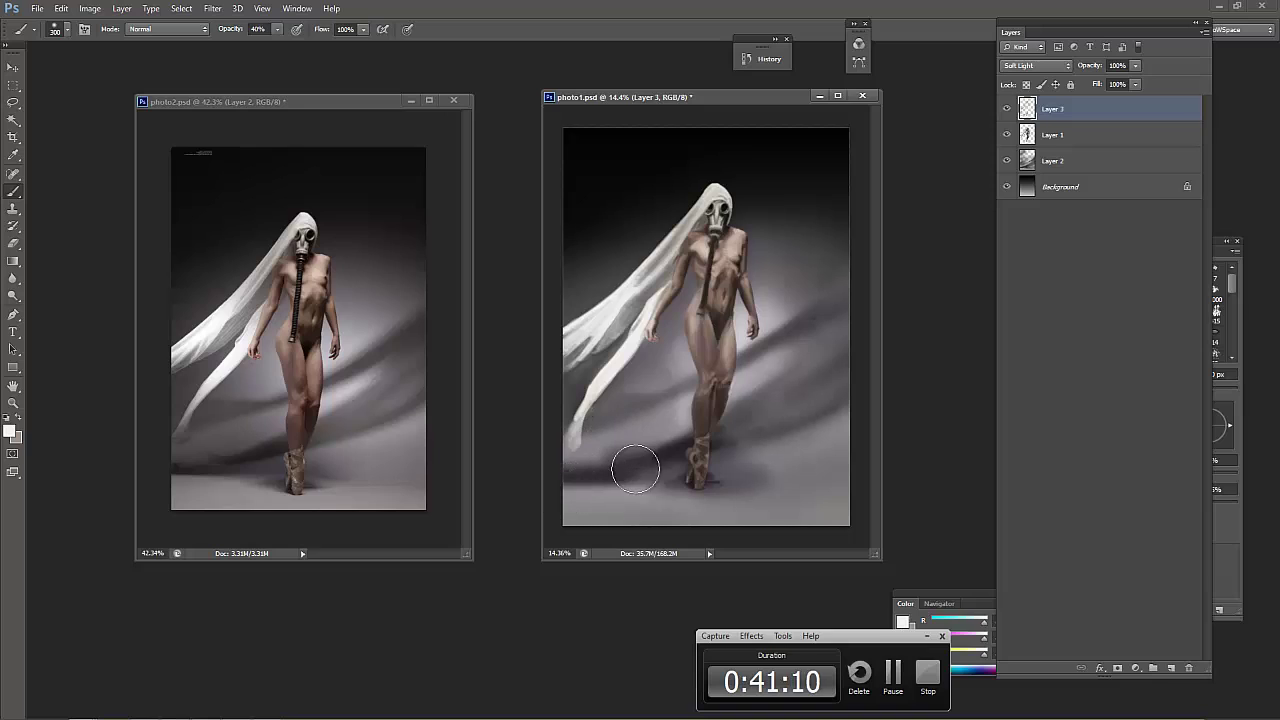
mouse_move(708, 402)
mouse_down()
mouse_move(620, 491)
mouse_move(668, 432)
mouse_move(663, 420)
mouse_move(688, 422)
mouse_move(688, 360)
mouse_move(693, 370)
mouse_up()
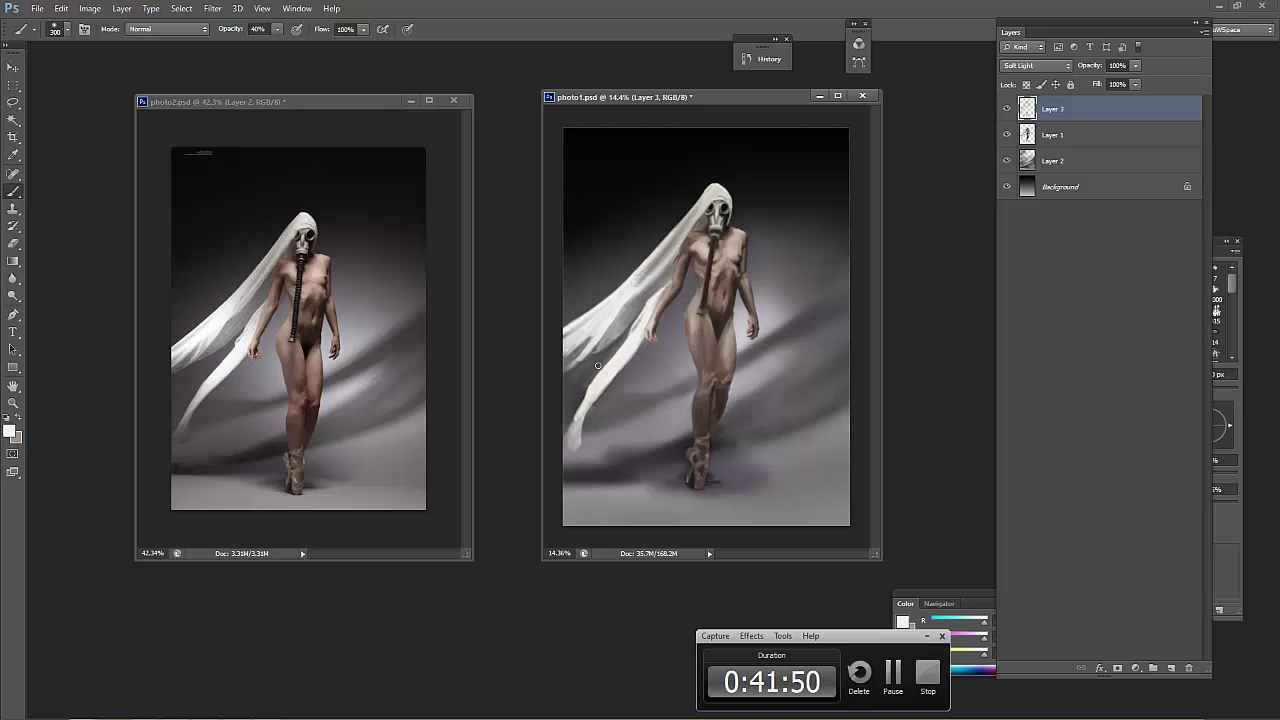
drag(592, 300, 620, 360)
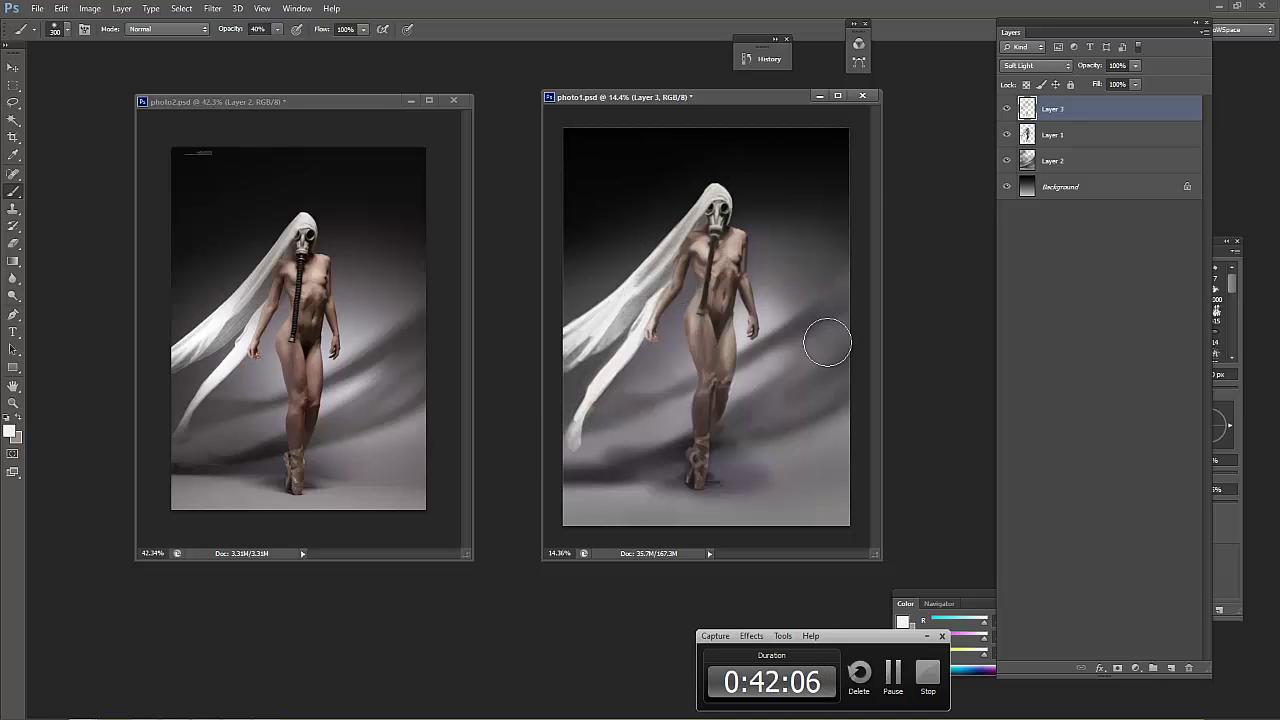
right_click(1069, 138)
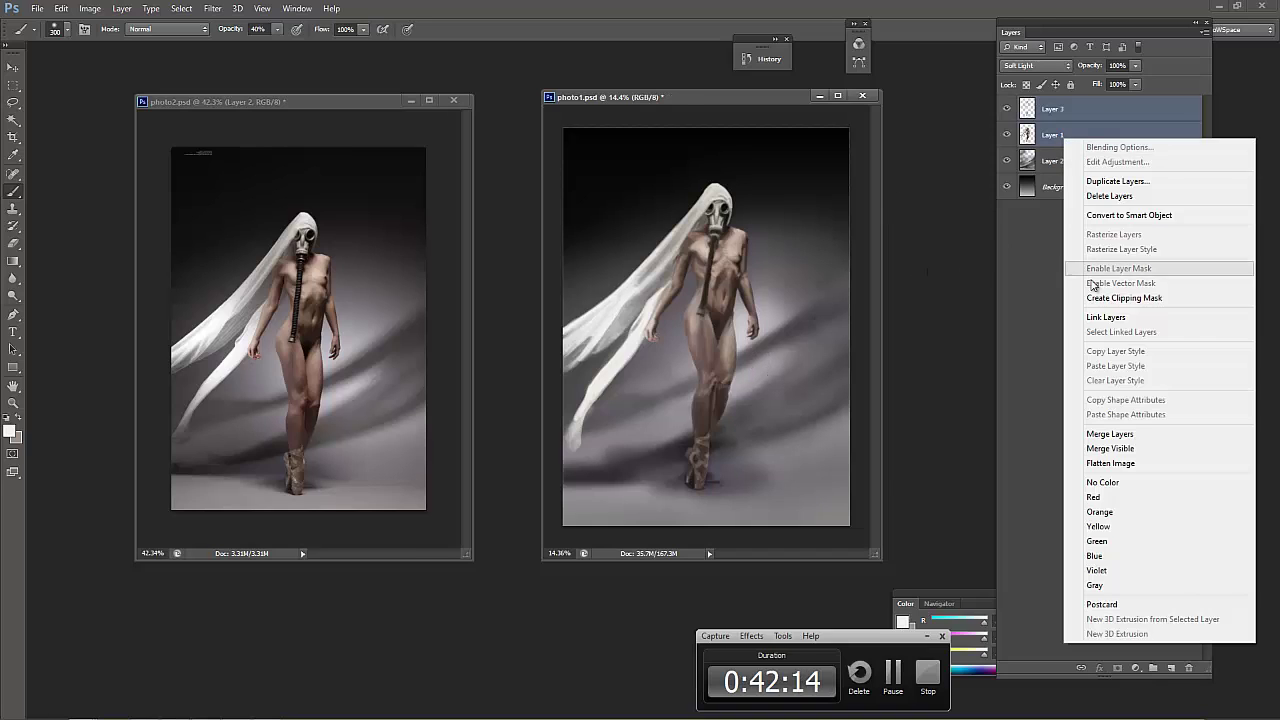
click(1117, 444)
key(ctrl+z)
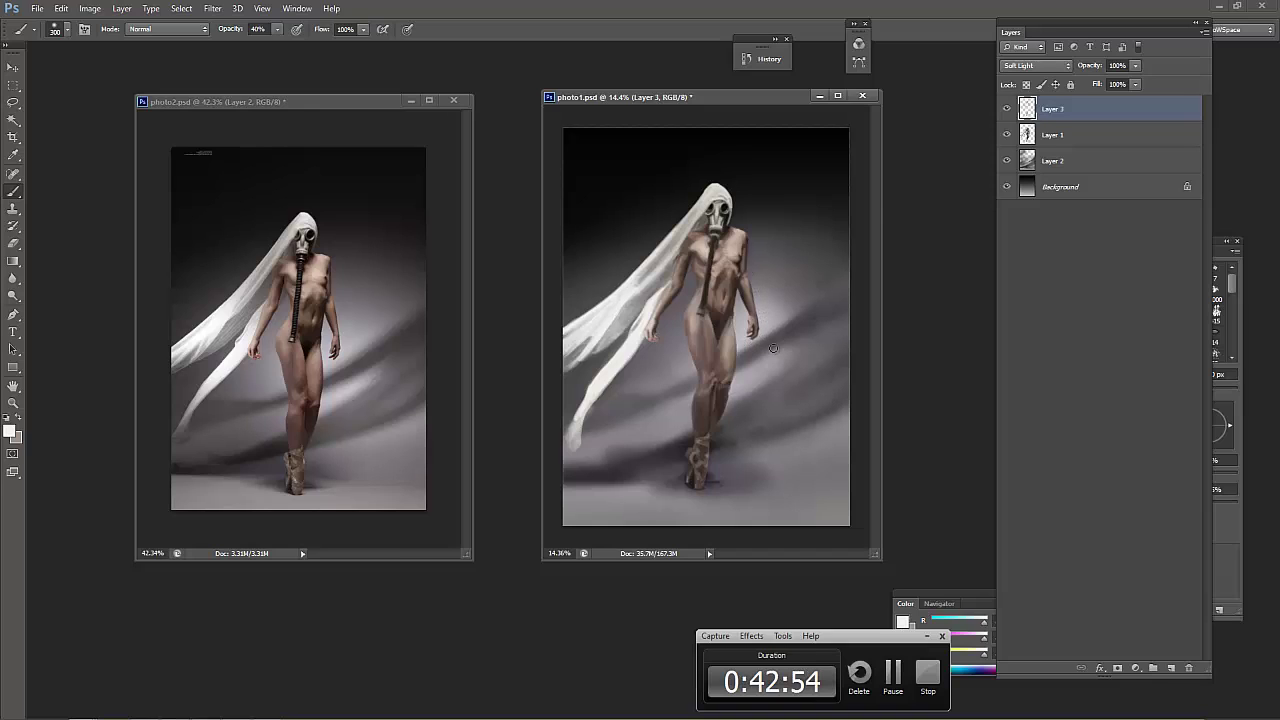
ctrl+click(1075, 134)
right_click(1087, 128)
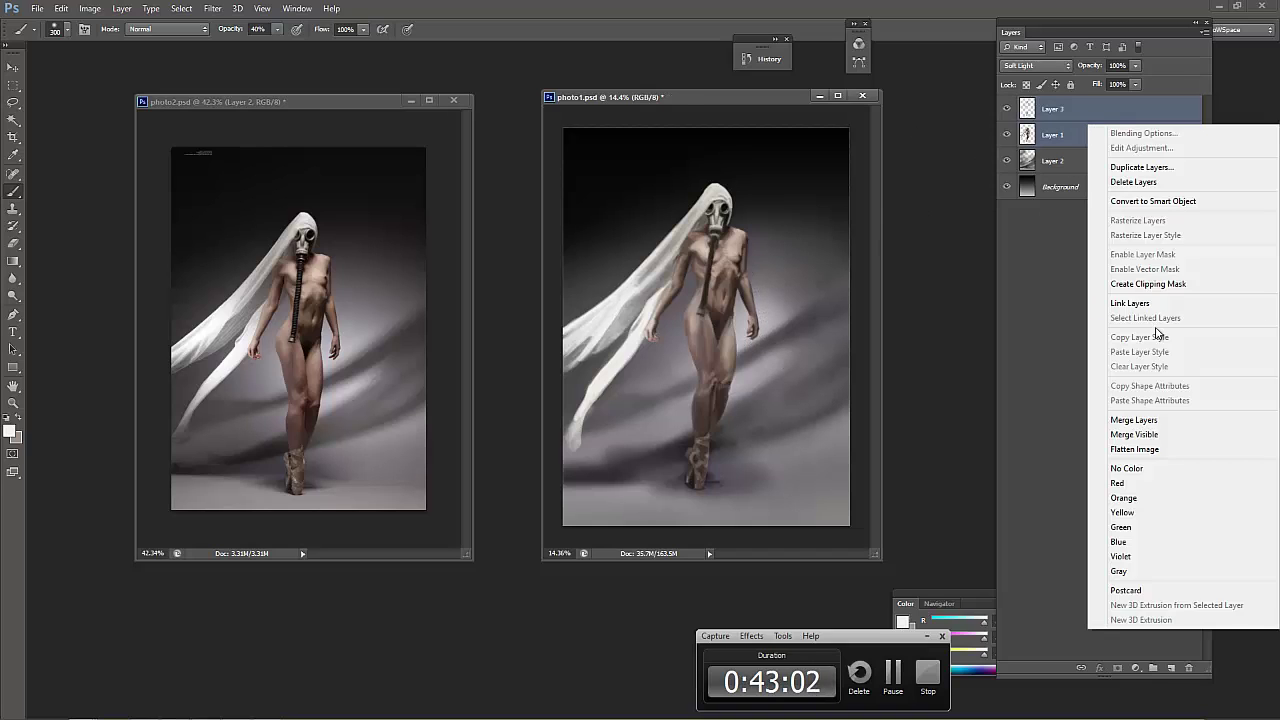
click(1157, 420)
key(ctrl+z)
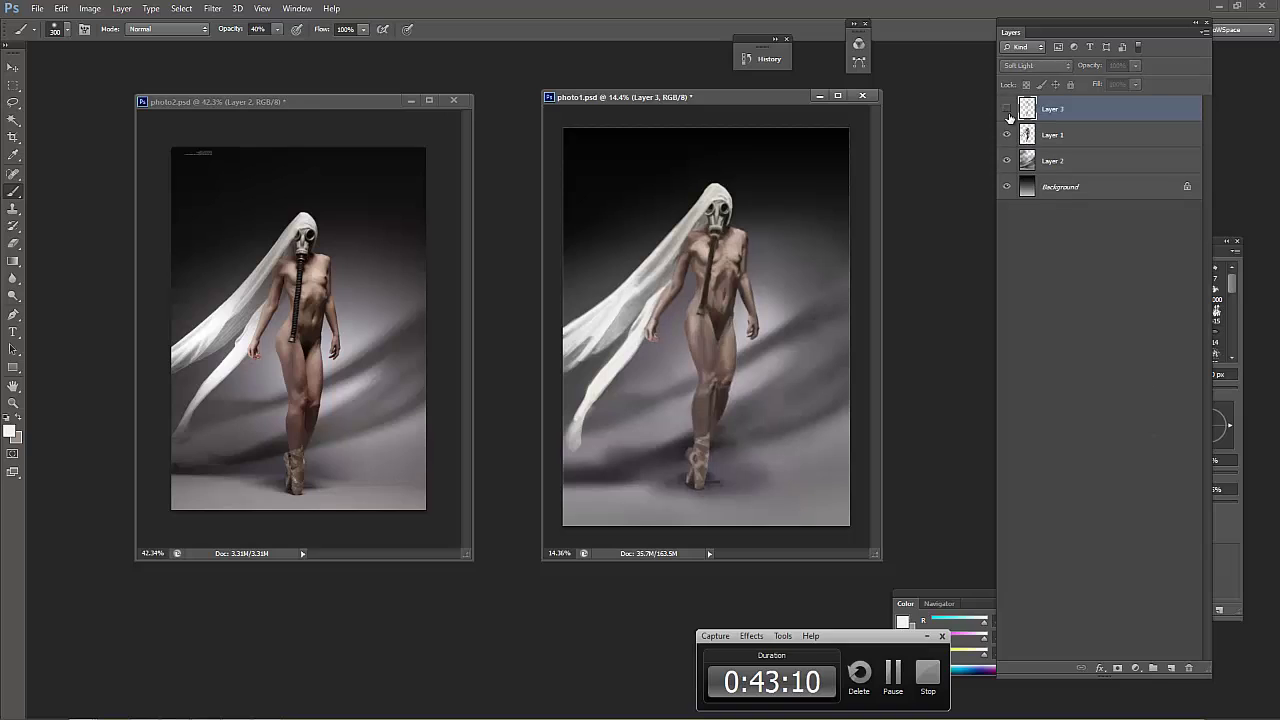
click(1007, 109)
click(1008, 109)
click(1008, 109)
click(1008, 109)
click(753, 344)
key(Return)
click(763, 286)
key(Return)
click(1006, 108)
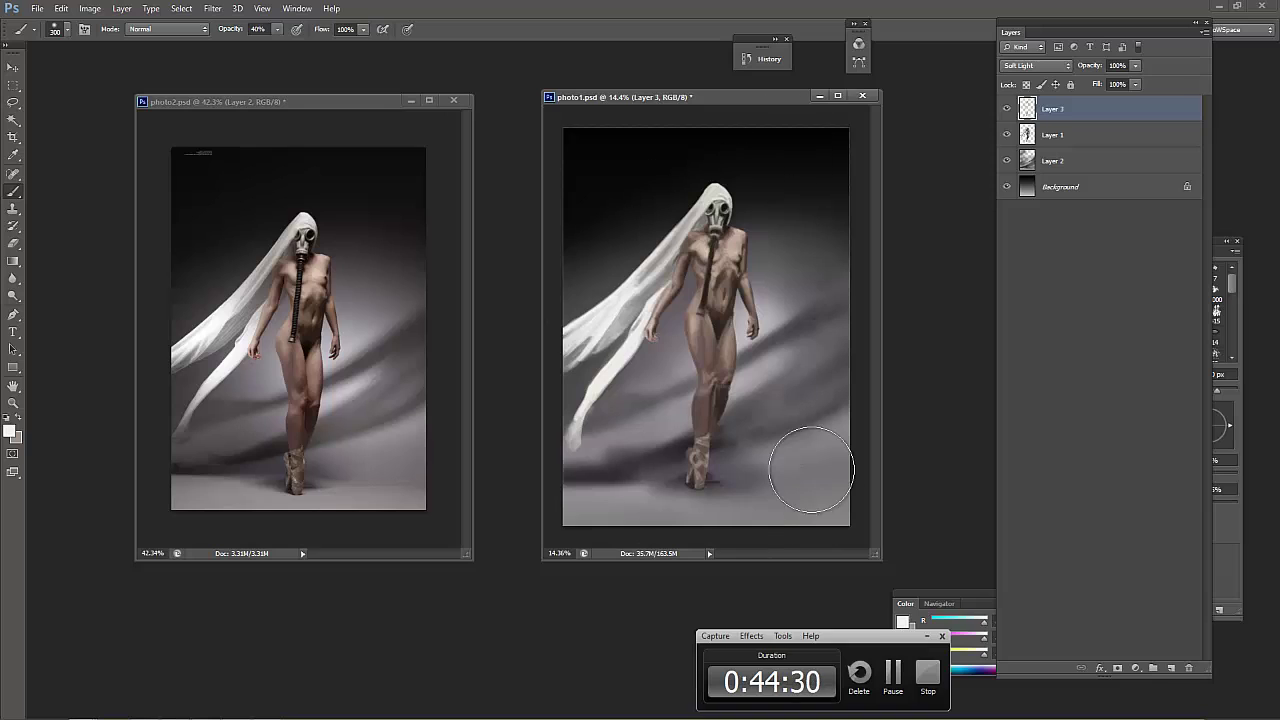
key(bracketright)
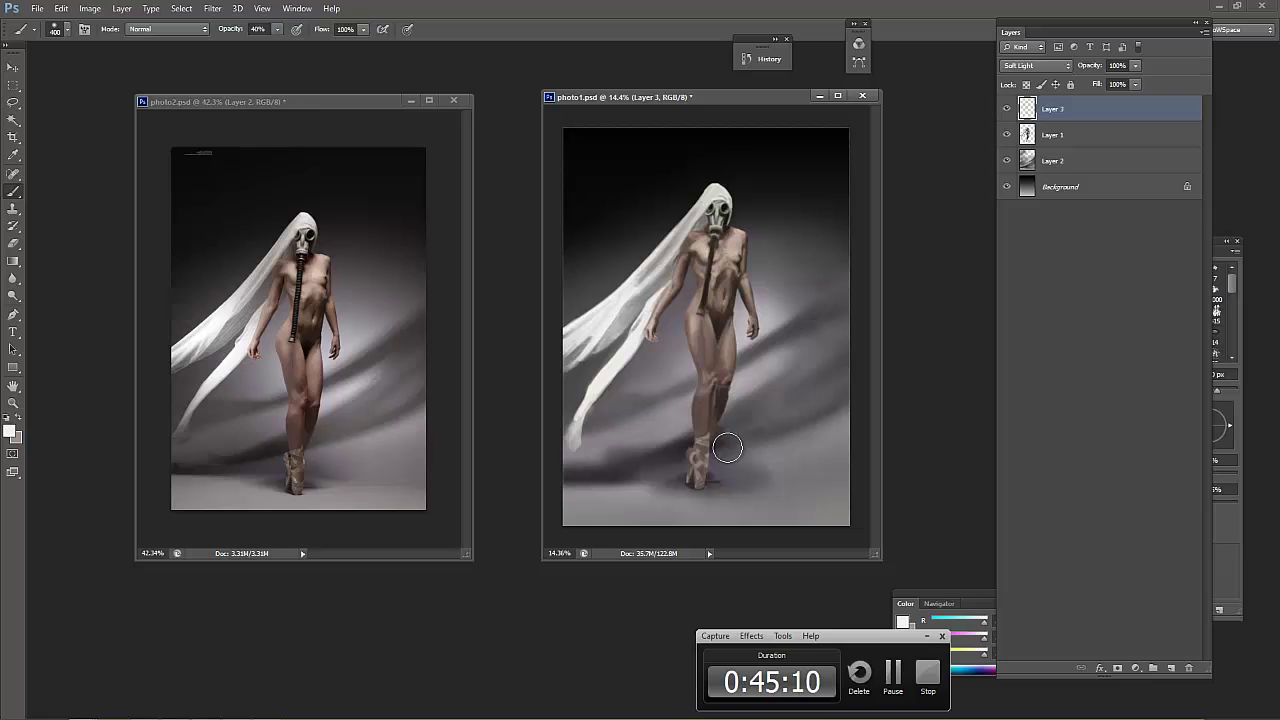
alt+click(689, 276)
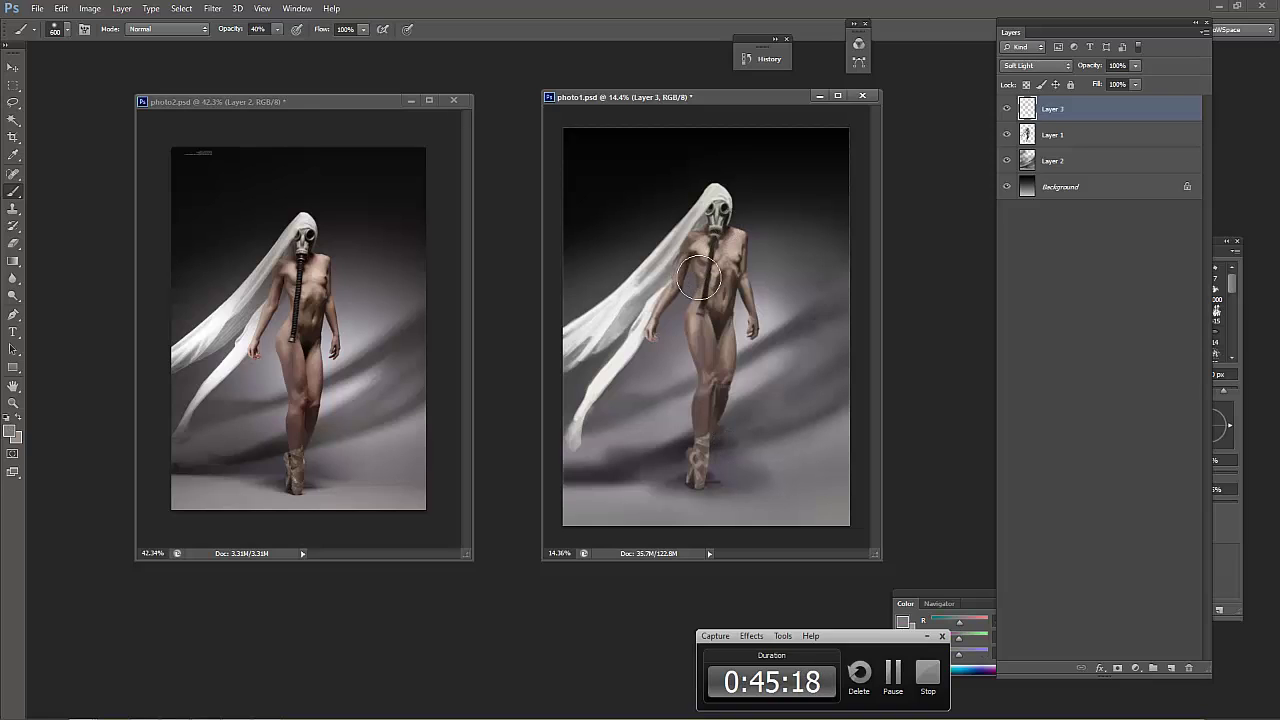
key(bracketleft)
key(bracketleft)
key(bracketleft)
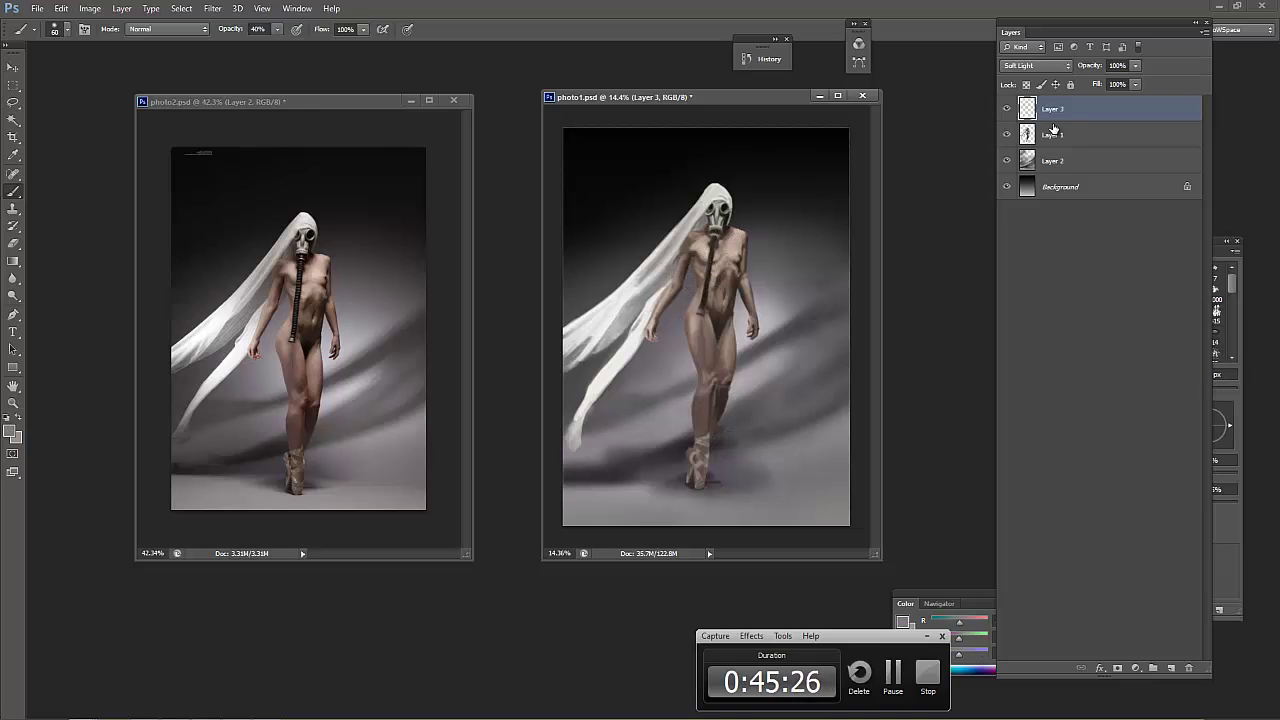
key(bracketright)
key(bracketright)
key(bracketright)
click(10, 431)
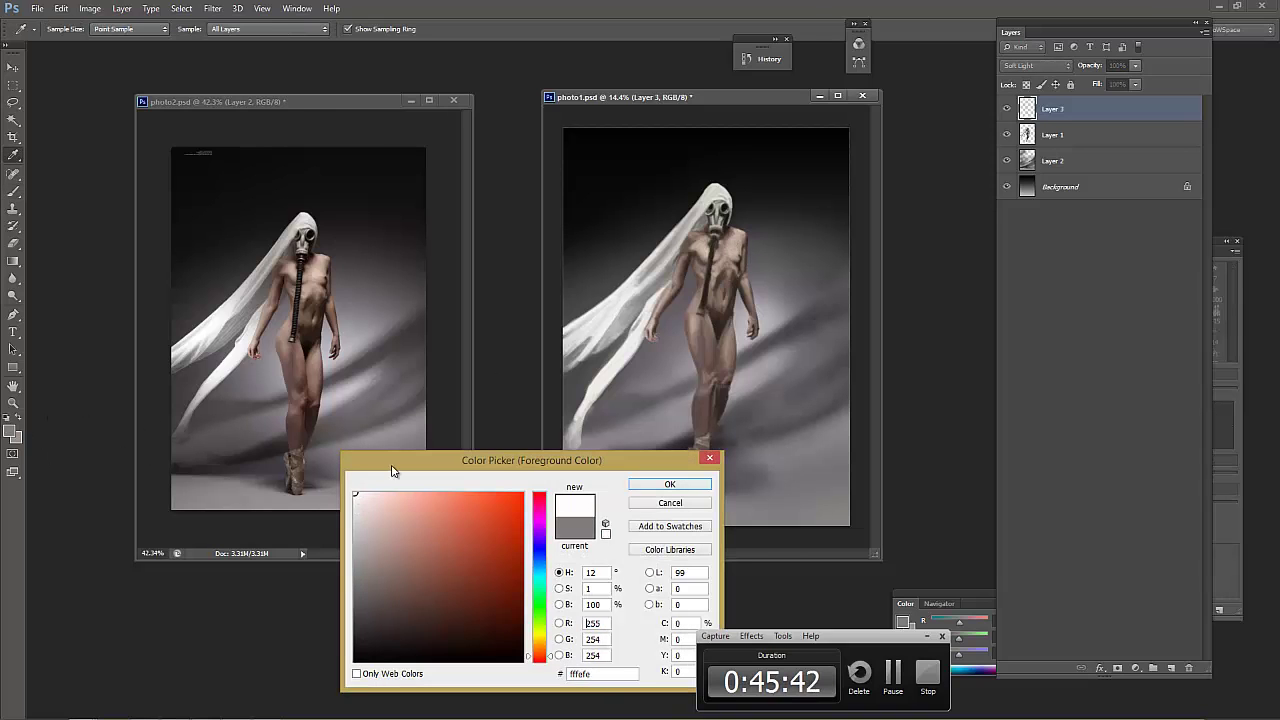
key(Return)
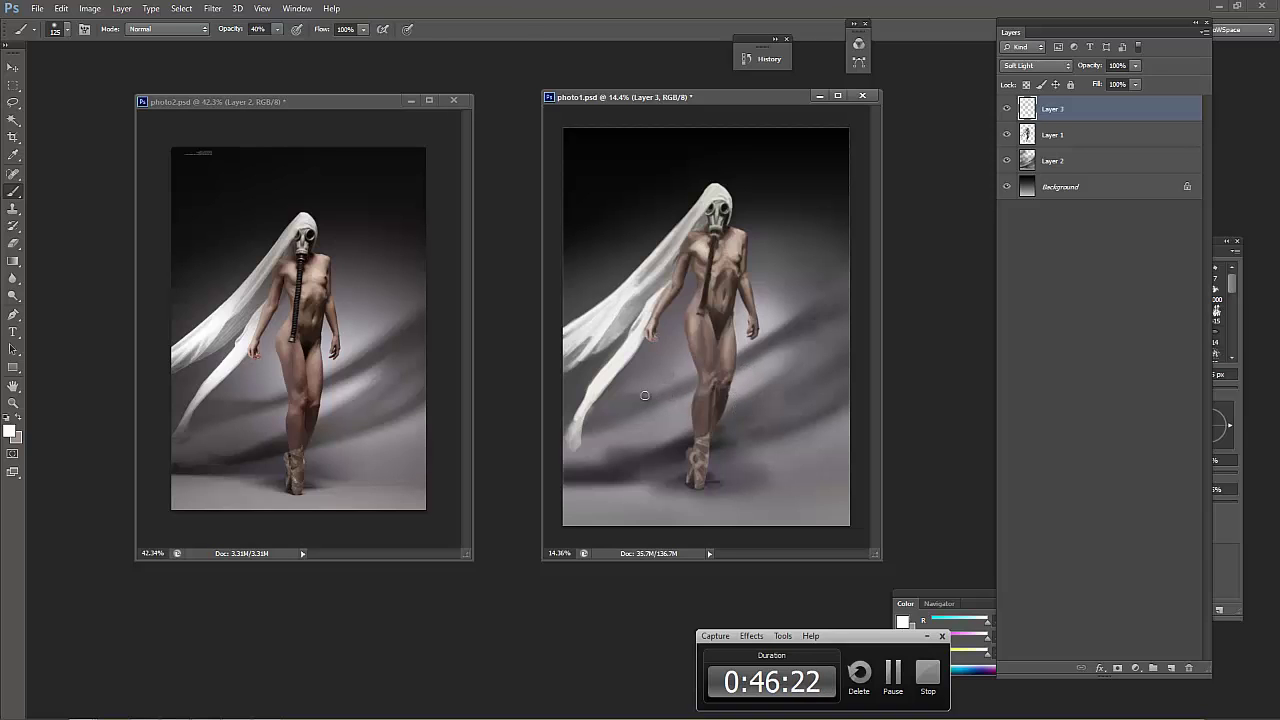
key(z)
Zoom both images in on the torso and hand, and paint on Layer 1 at 25 px
drag(300, 330, 360, 330)
mouse_move(700, 300)
mouse_down()
mouse_move(748, 268)
mouse_move(709, 343)
mouse_up()
key(b)
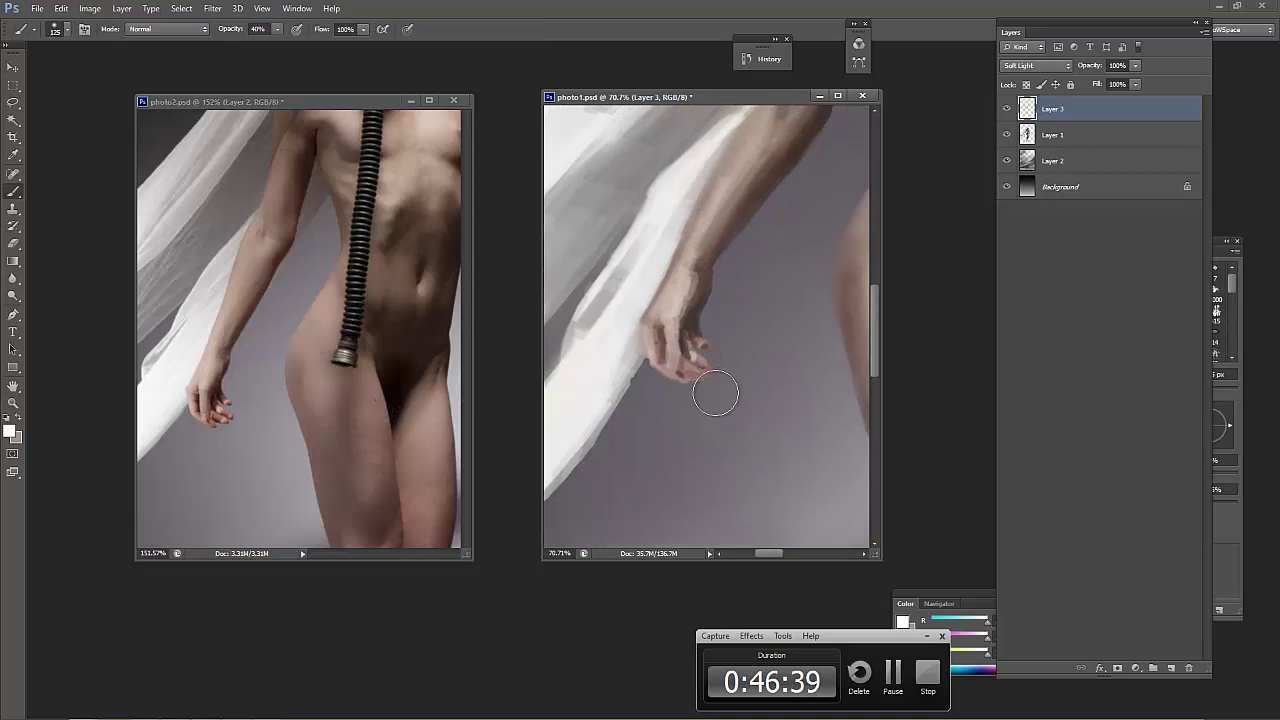
key(bracketright)
key(bracketright)
key(bracketright)
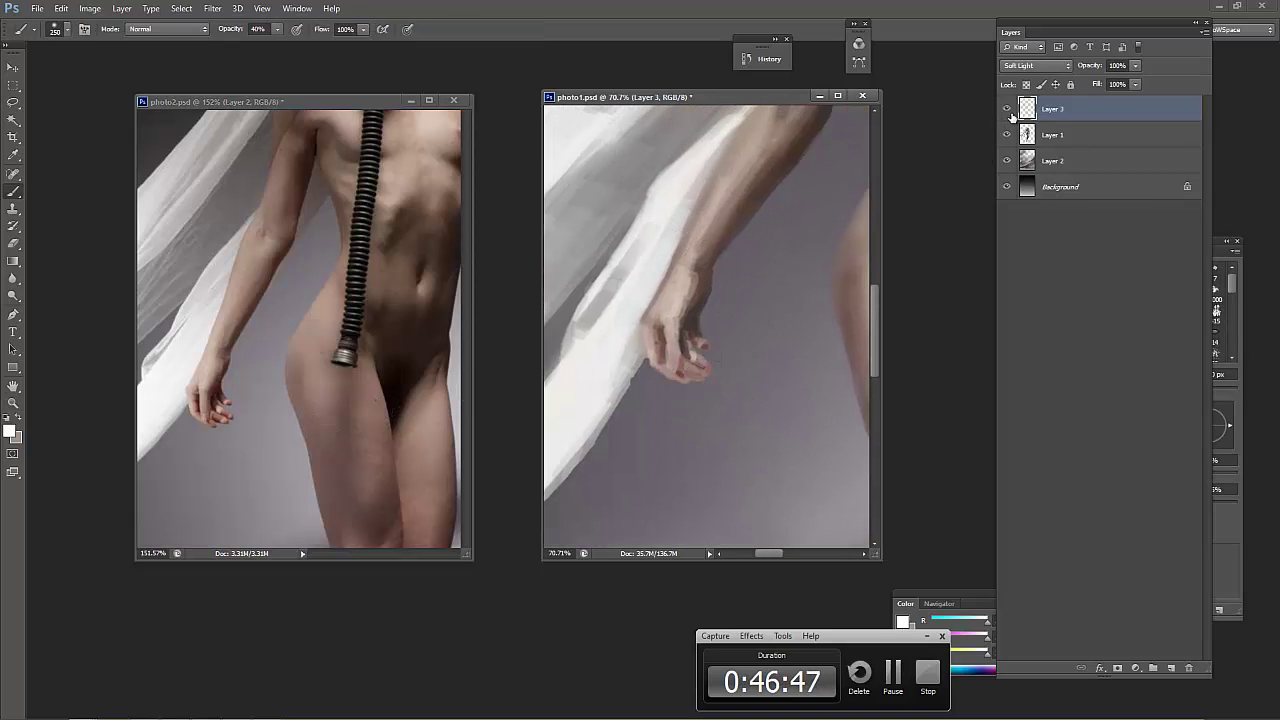
click(1052, 134)
key(bracketleft)
key(bracketleft)
key(bracketleft)
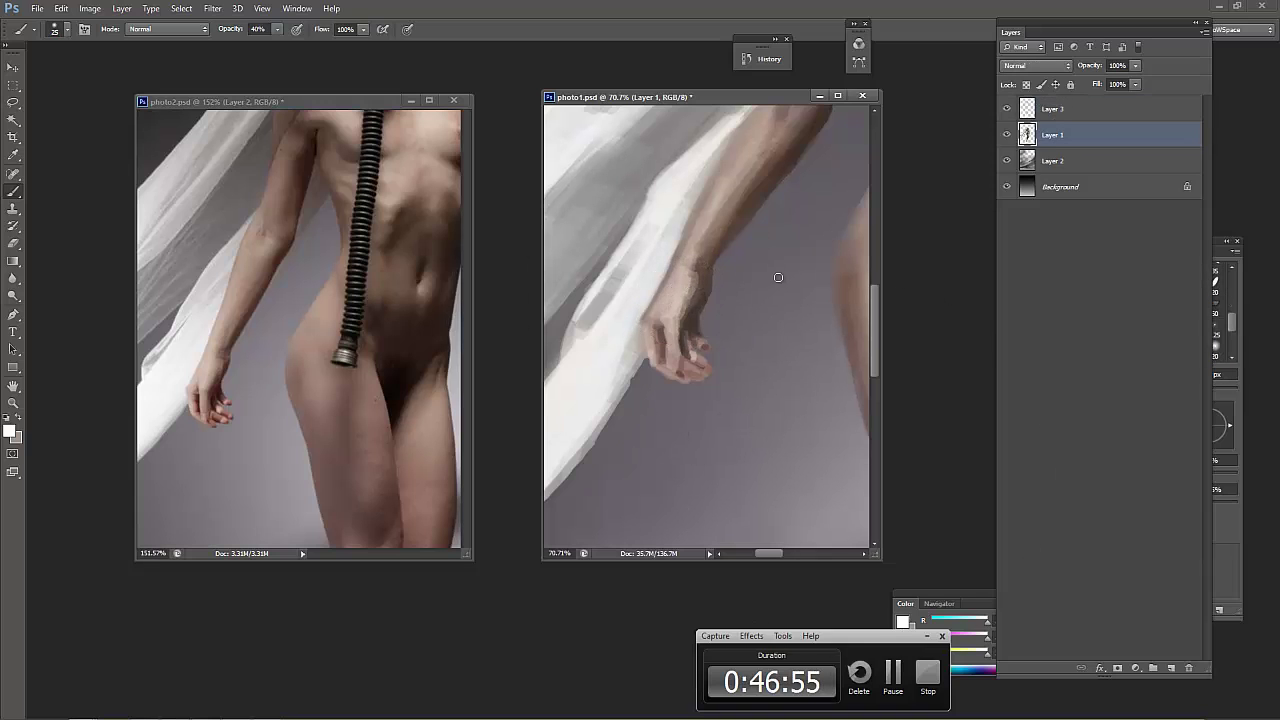
Set the brush tip to 60 px, review transfer settings, and shrink it to 10 px
key(F5)
click(1129, 290)
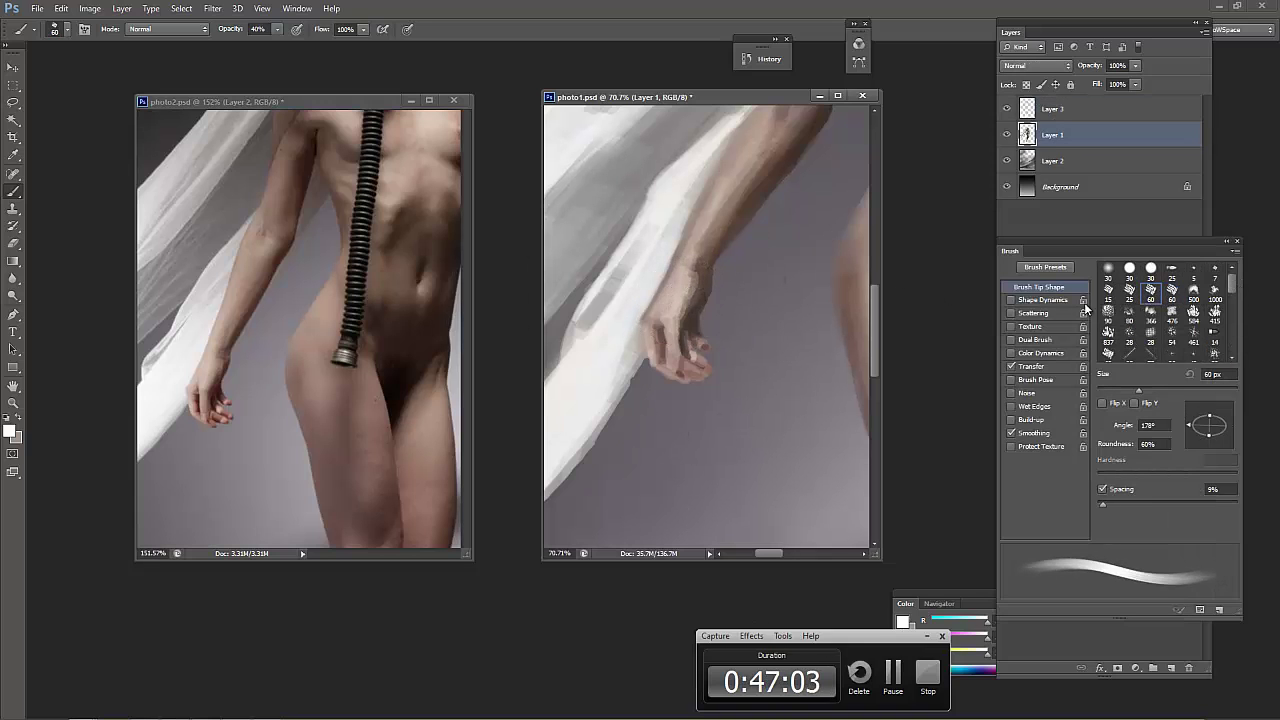
click(1031, 366)
key(bracketleft)
key(bracketleft)
key(bracketleft)
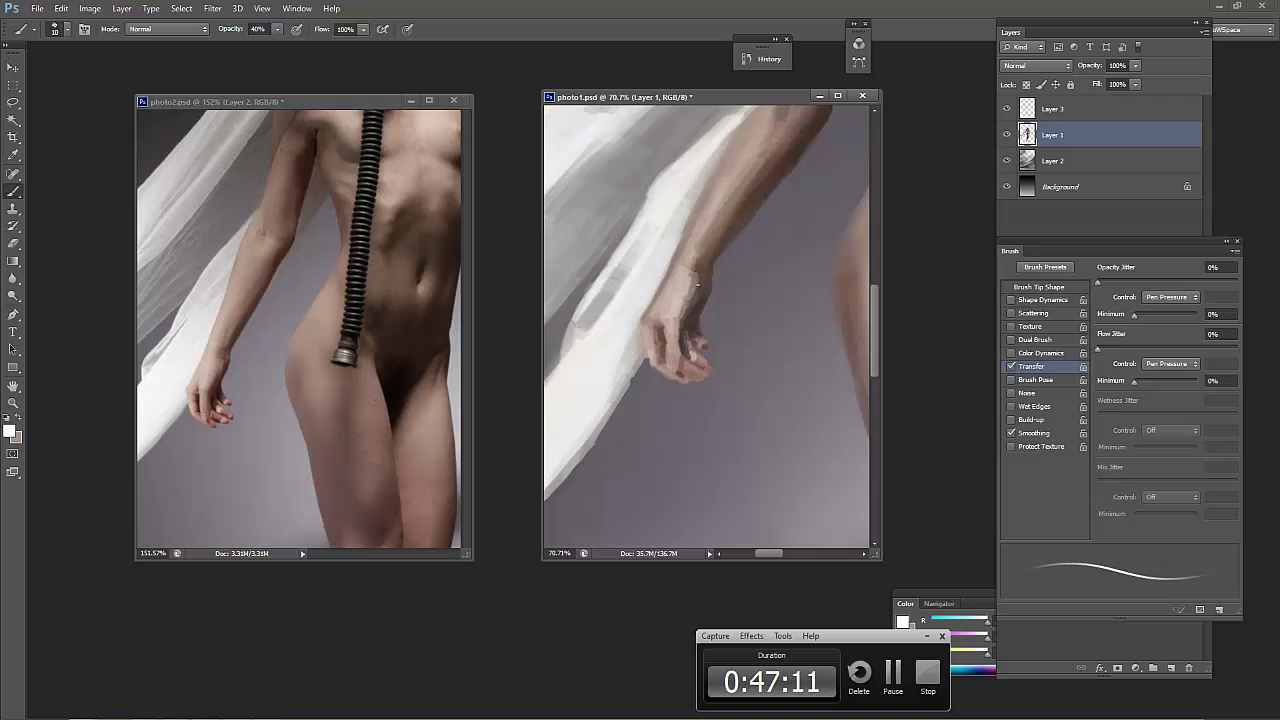
Sample lighter skin tones from the hand and lighten the wrist area
alt+click(697, 288)
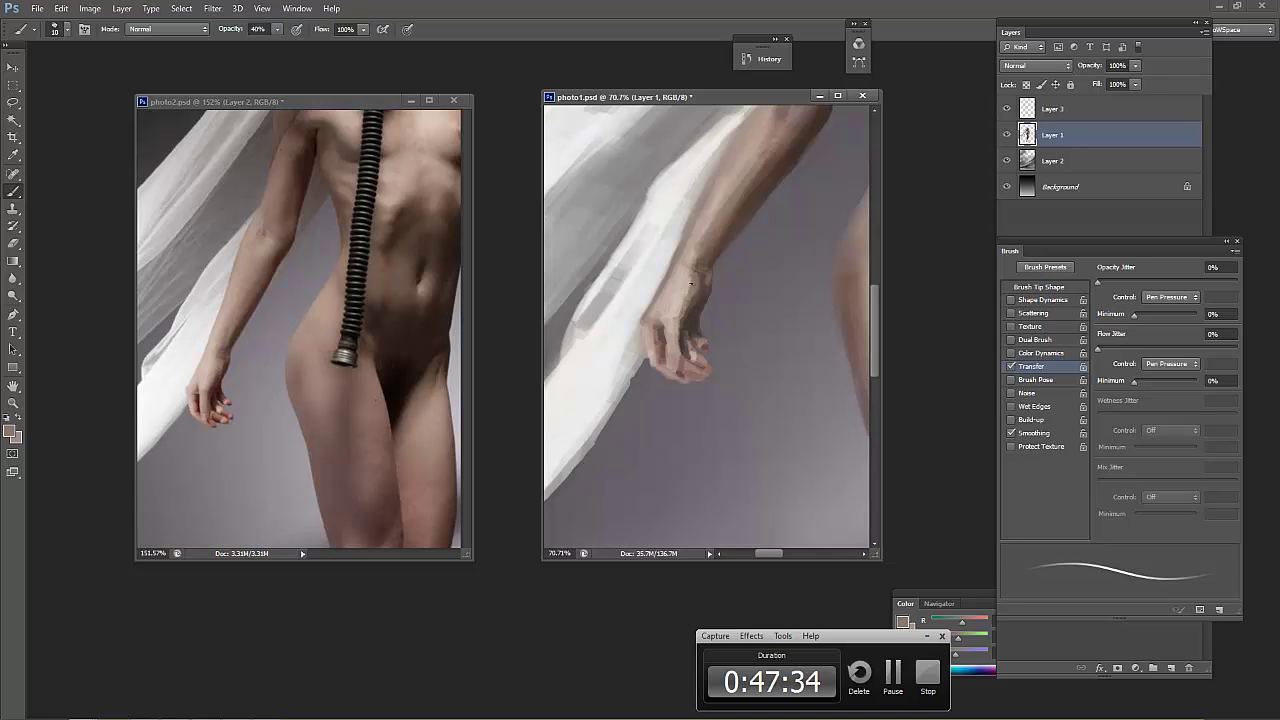
alt+click(690, 283)
key(bracketright)
key(bracketright)
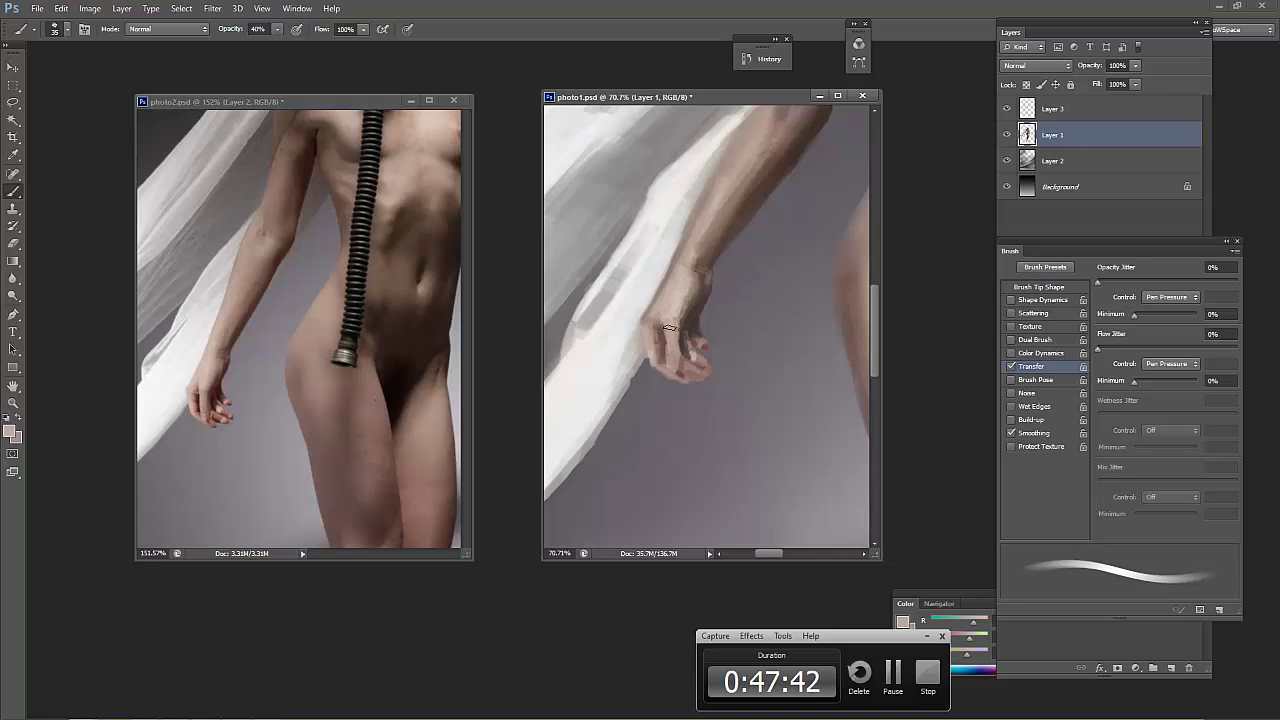
key(bracketleft)
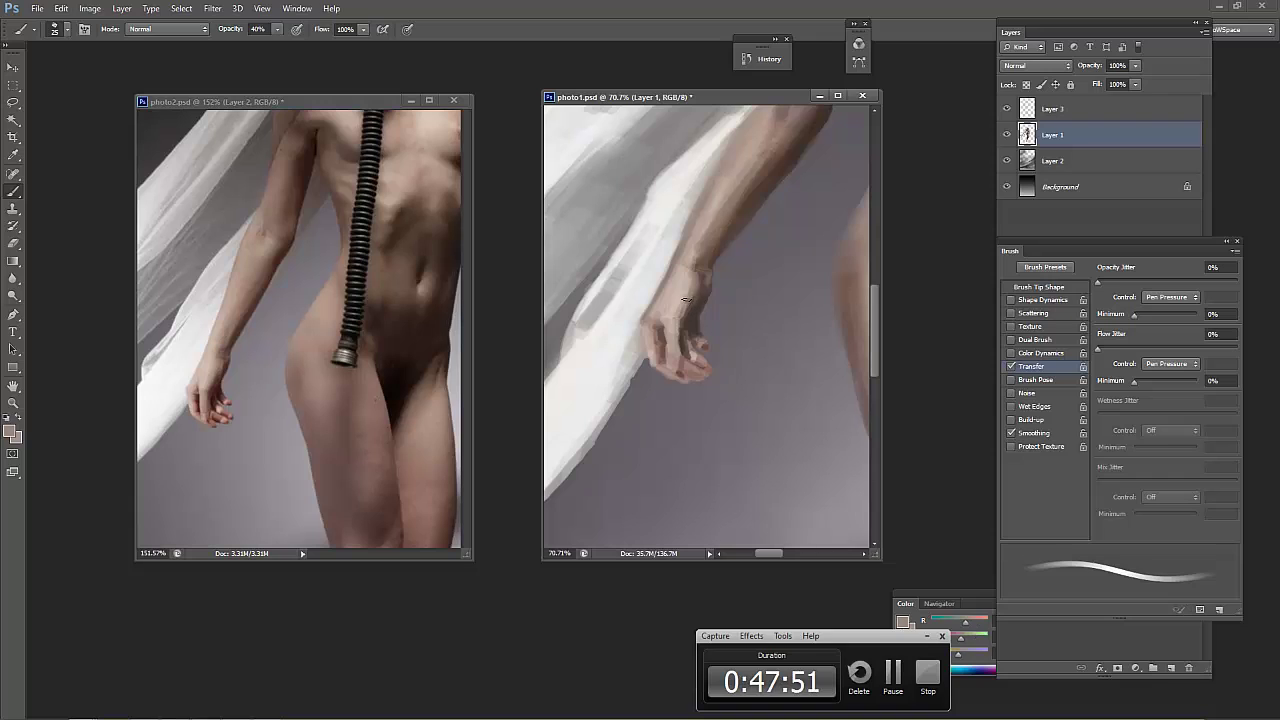
alt+click(684, 291)
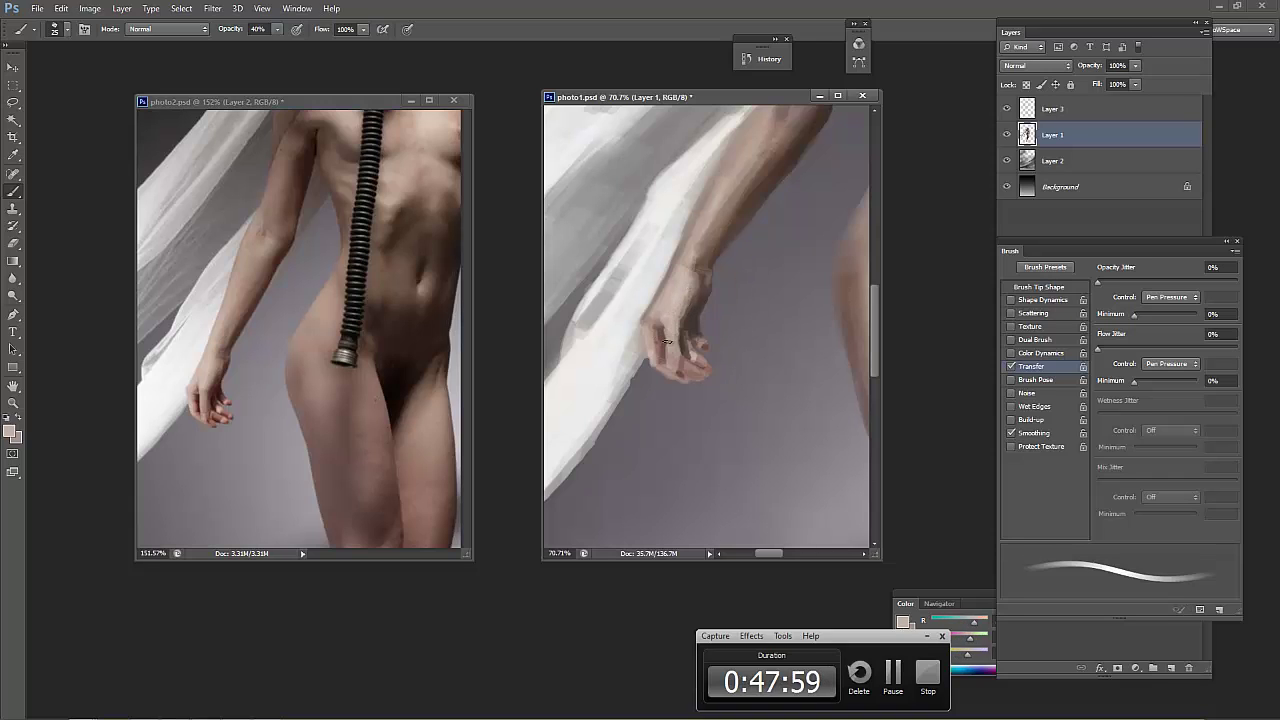
alt+click(660, 318)
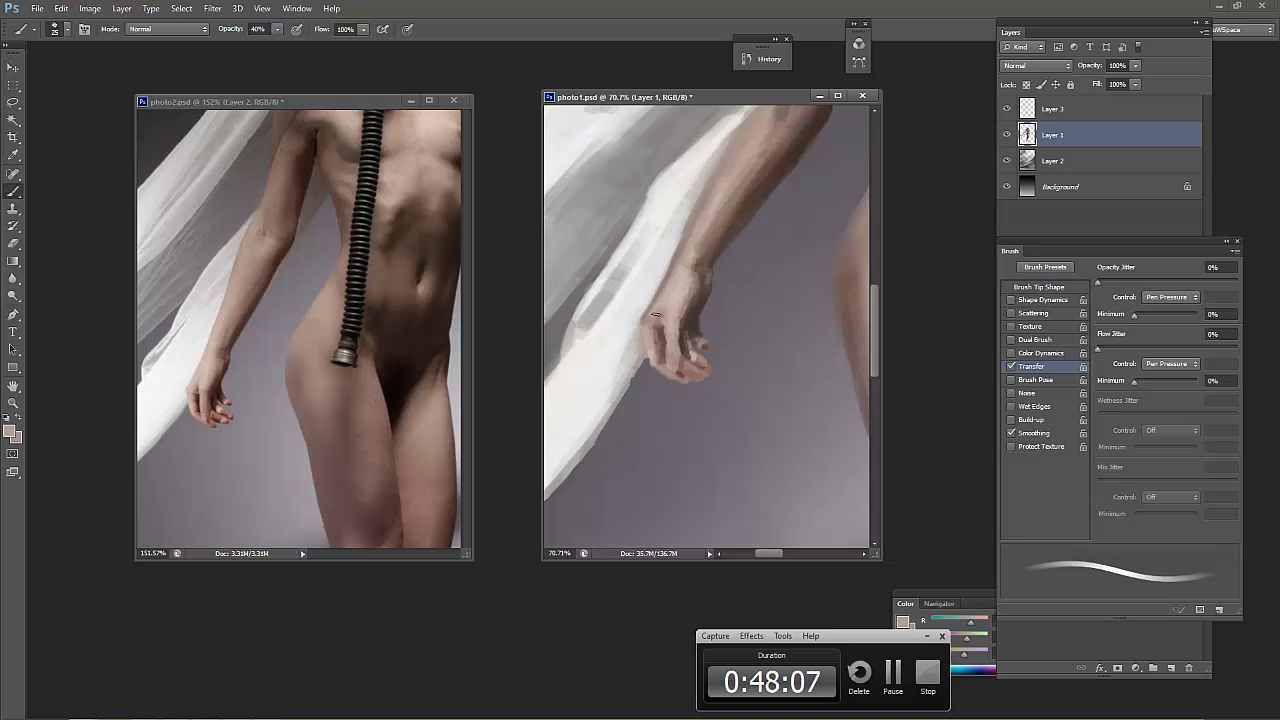
alt+click(666, 268)
drag(666, 266, 663, 271)
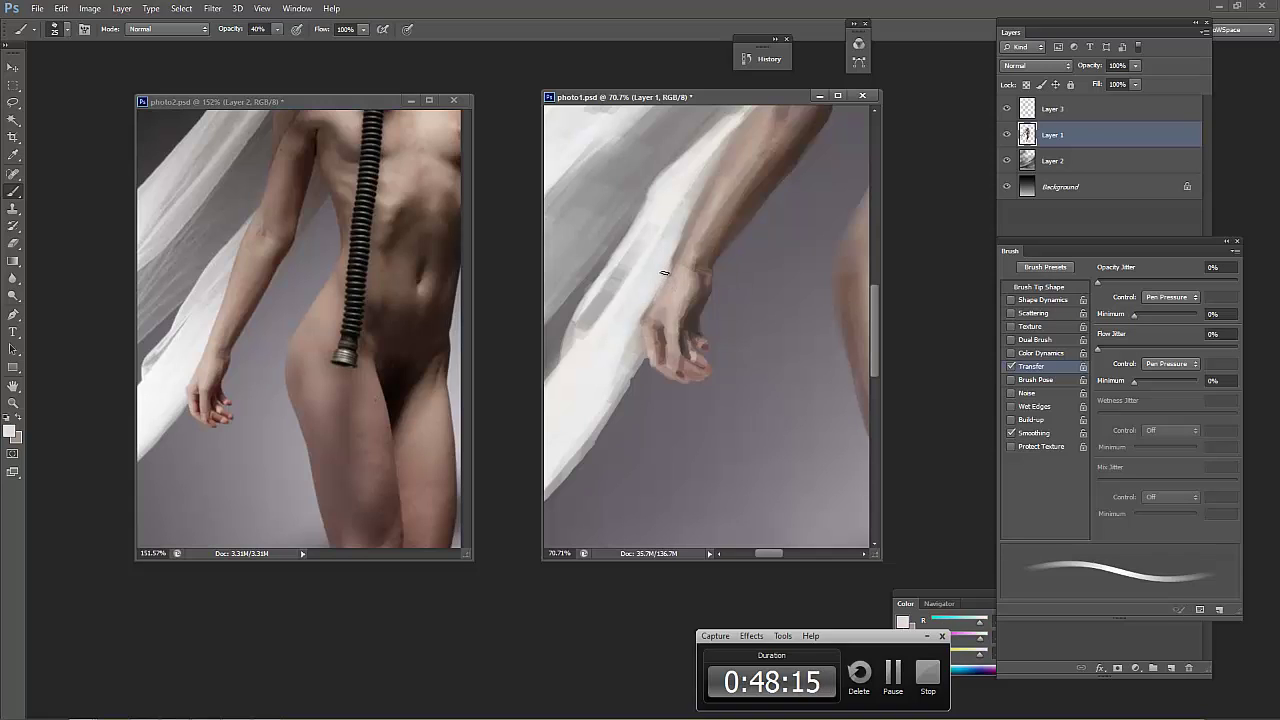
Sample a range of skin tones across the arm and hand with a 20 px brush
alt+click(660, 300)
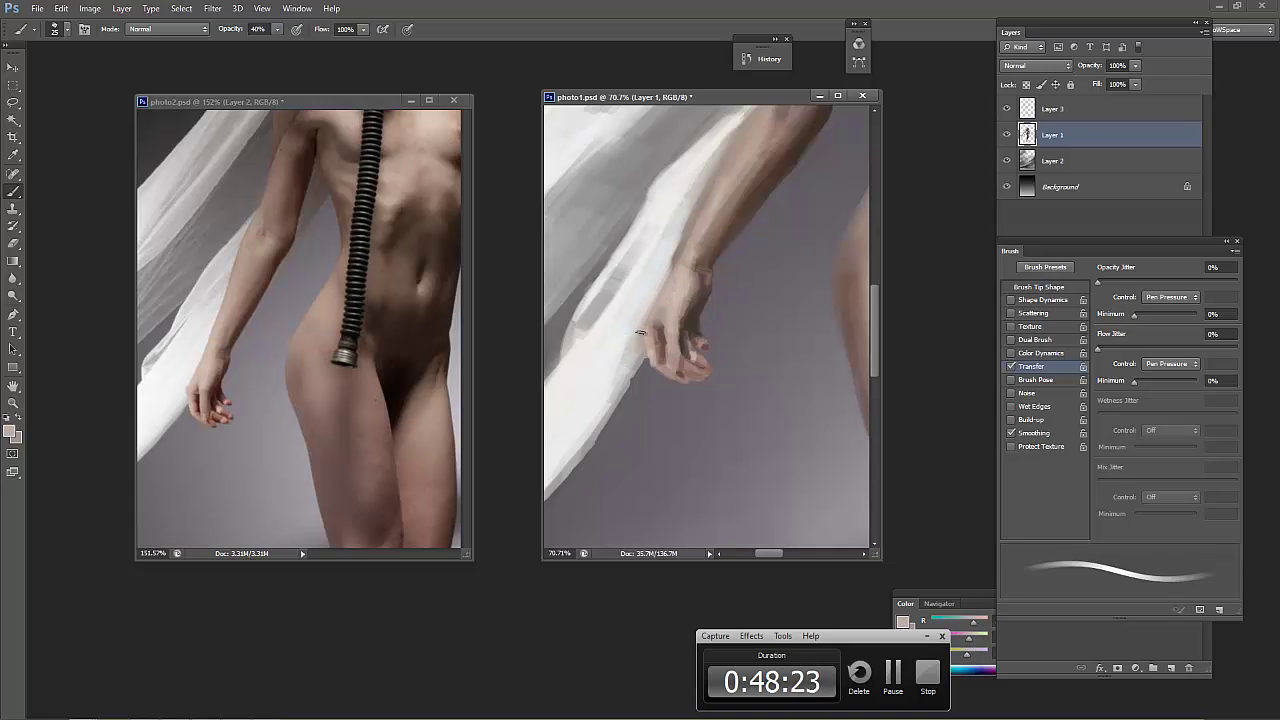
alt+click(640, 332)
alt+click(699, 264)
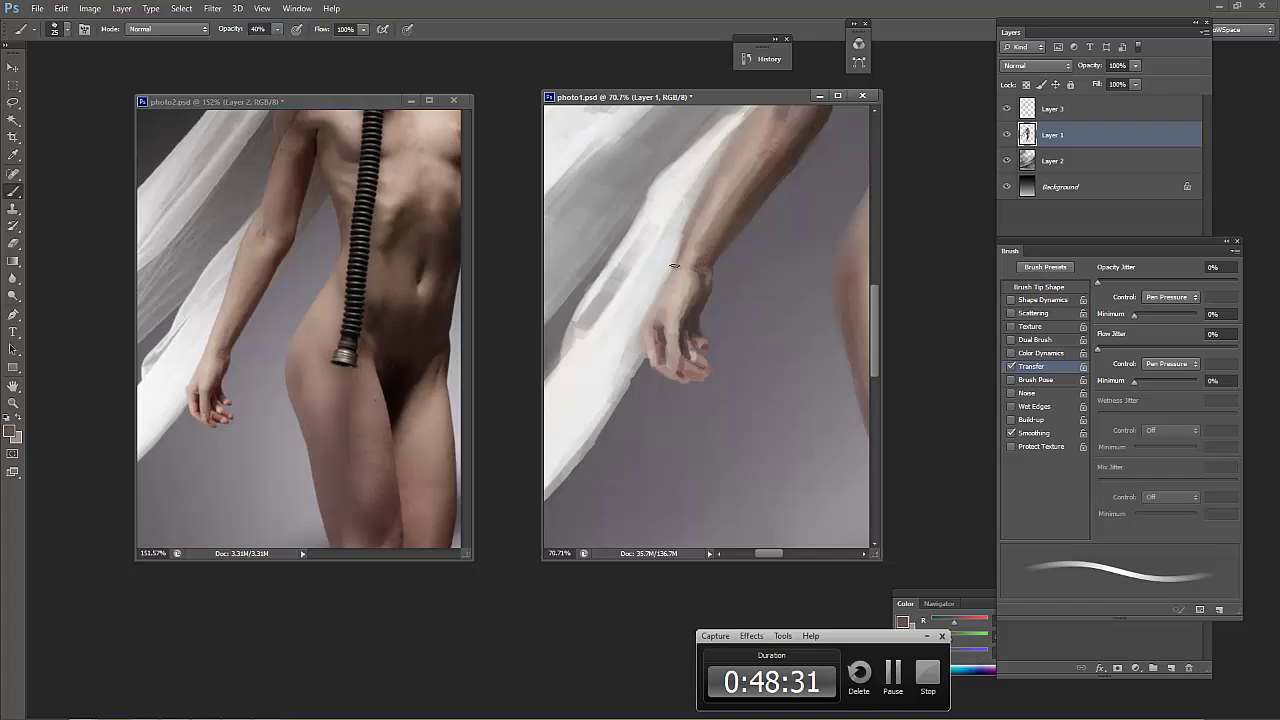
alt+click(668, 280)
alt+click(692, 198)
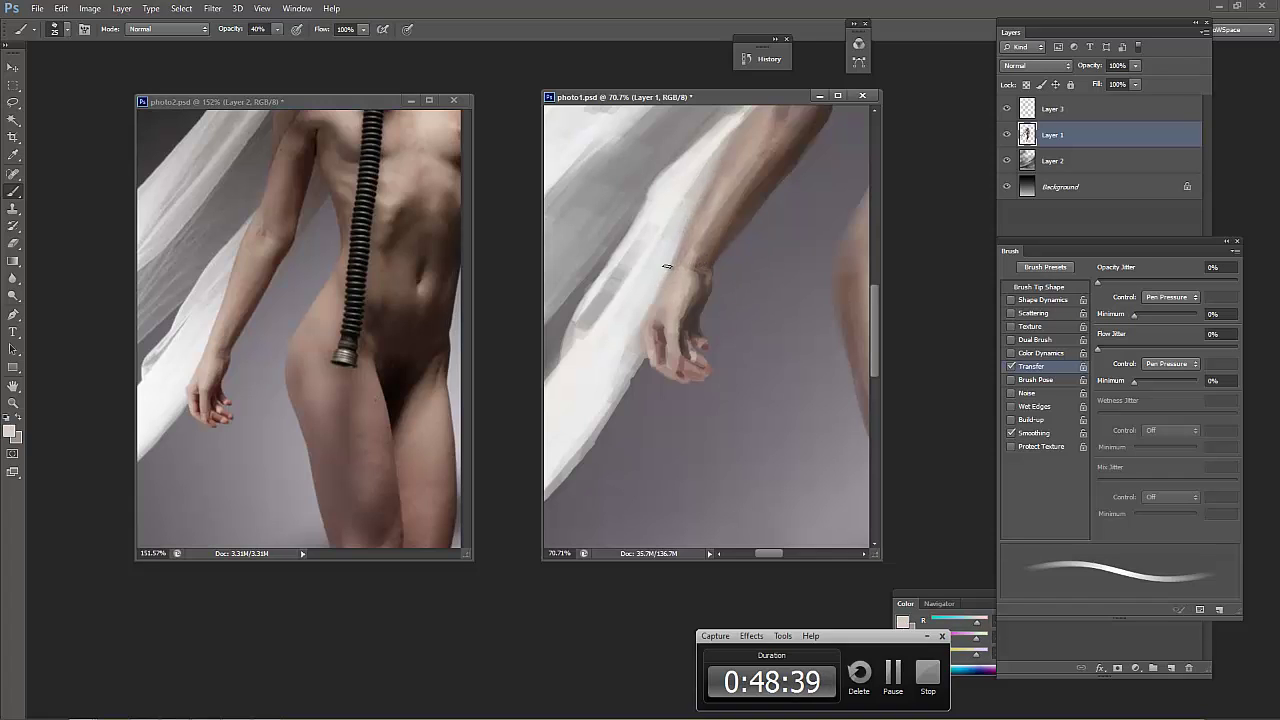
alt+click(702, 250)
alt+click(735, 174)
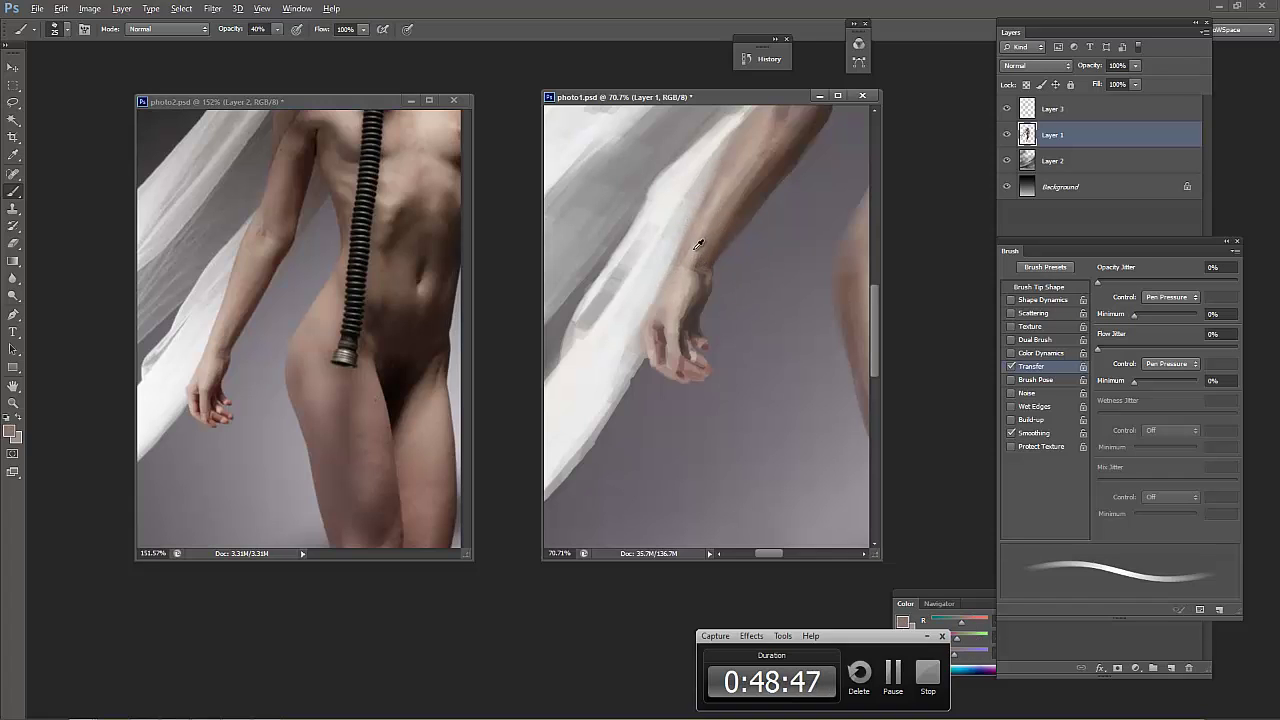
alt+click(666, 382)
alt+click(686, 322)
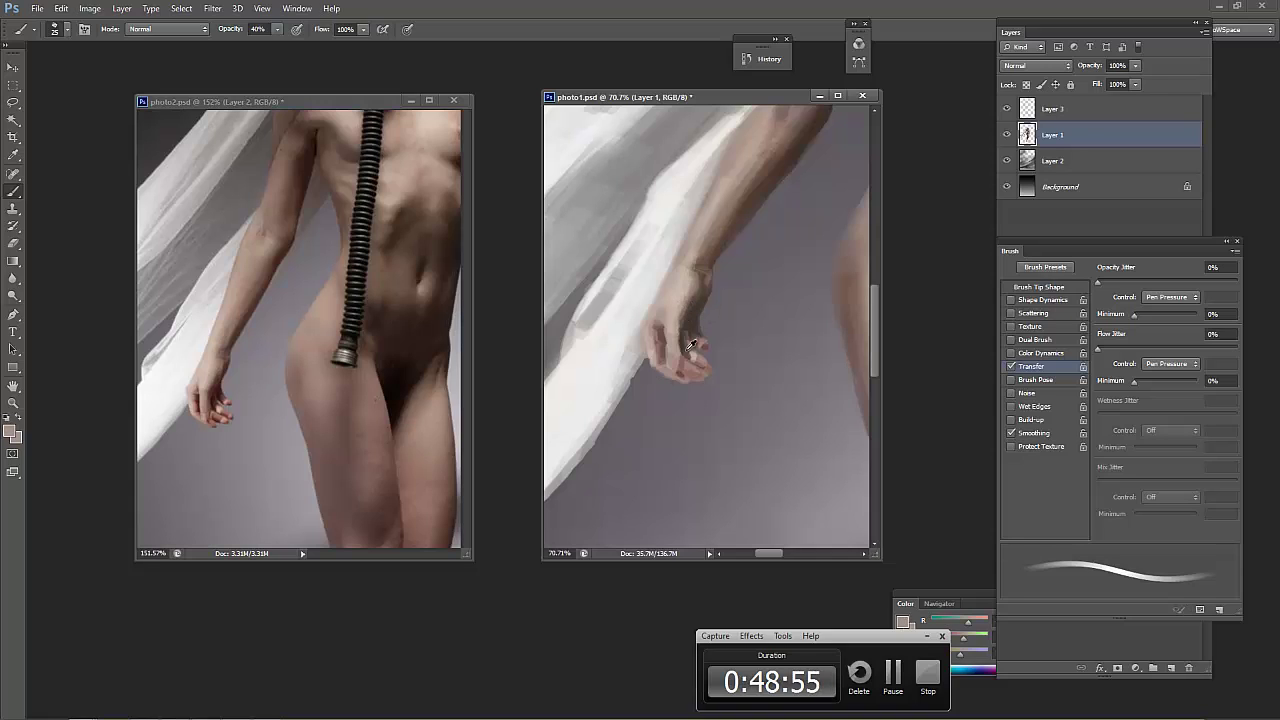
alt+click(684, 324)
key(bracketleft)
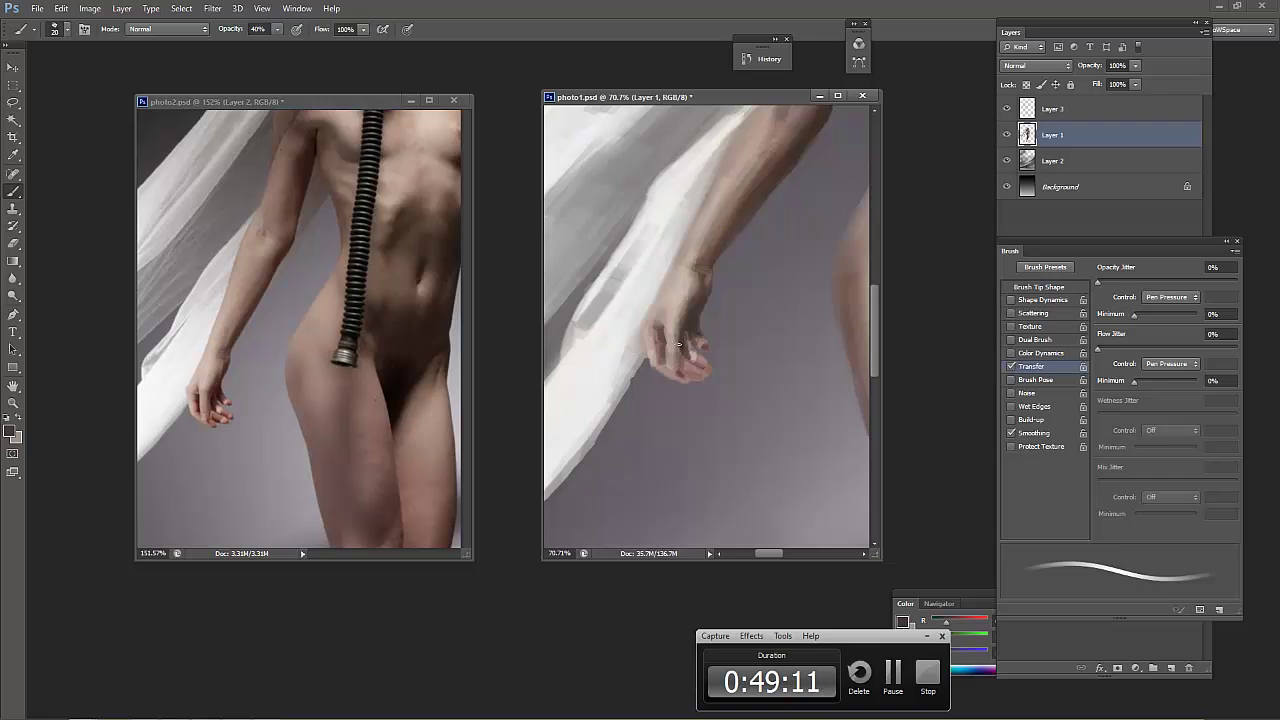
alt+click(672, 339)
alt+click(659, 334)
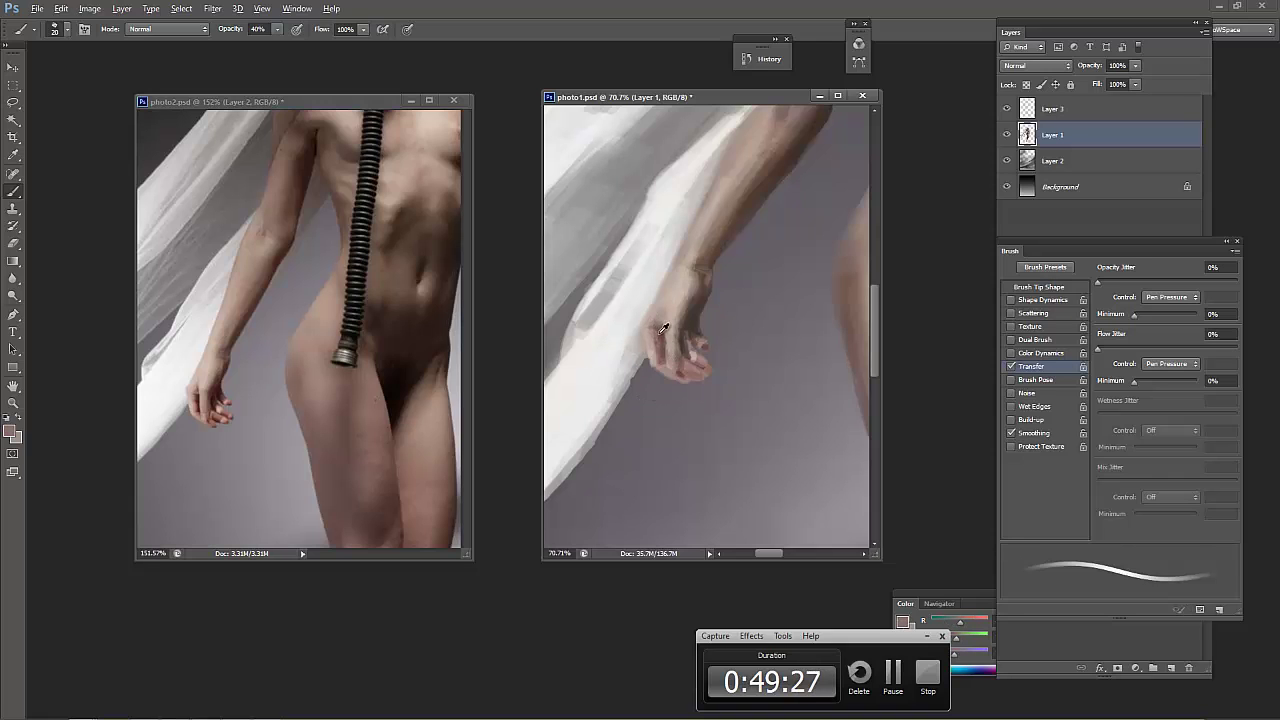
alt+click(652, 327)
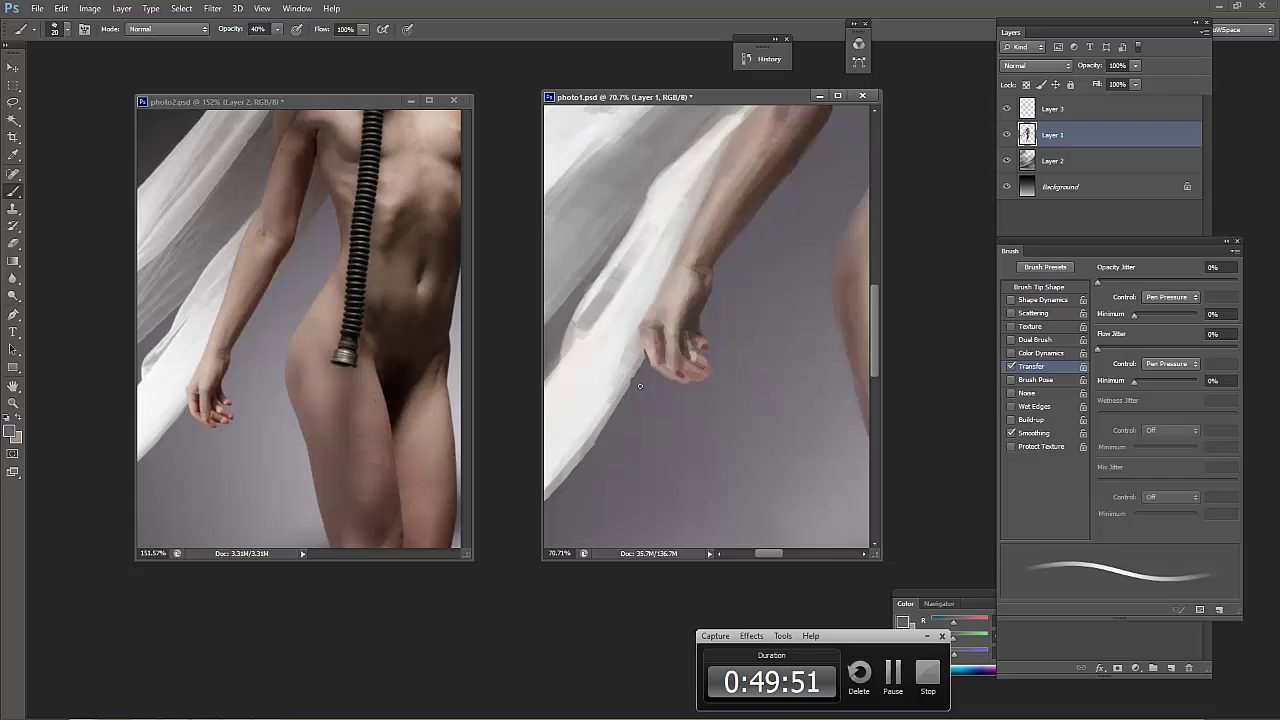
Paint a darker stroke along the fabric edge and resample hand tones
mouse_move(645, 355)
mouse_down()
mouse_move(550, 498)
mouse_move(630, 447)
mouse_move(576, 490)
mouse_up()
drag(638, 410, 606, 448)
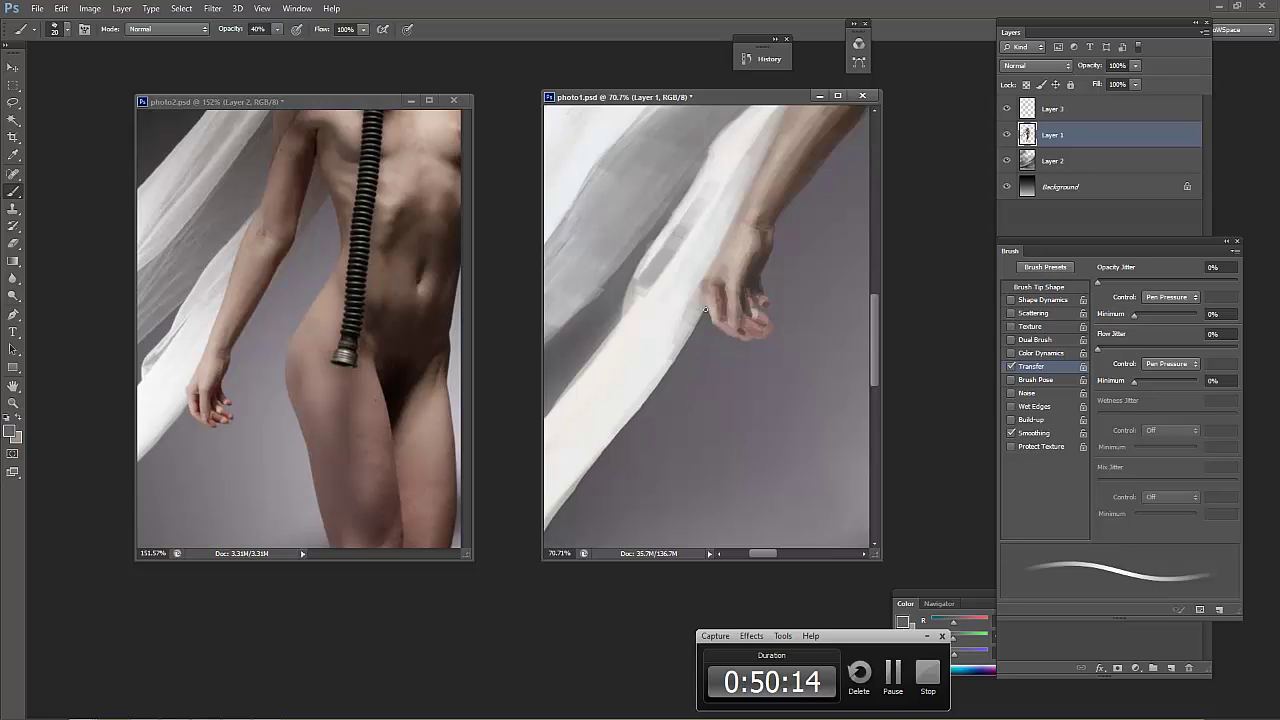
alt+click(684, 312)
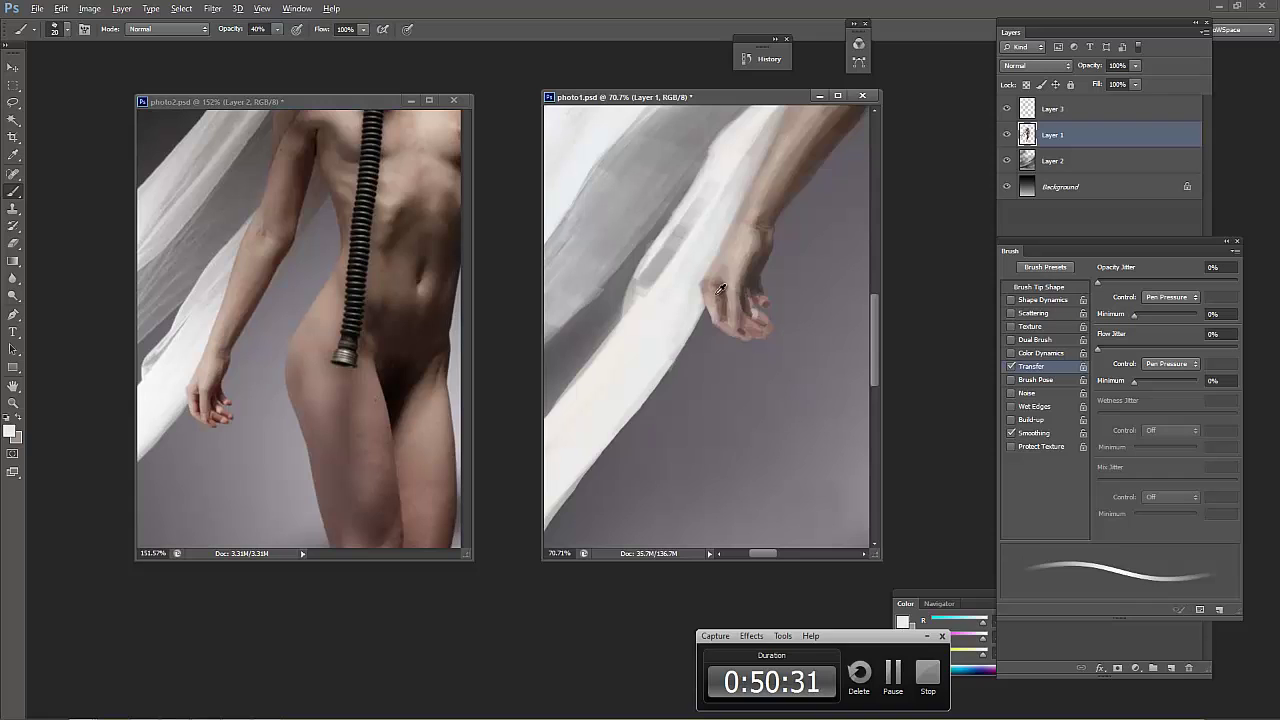
alt+click(725, 292)
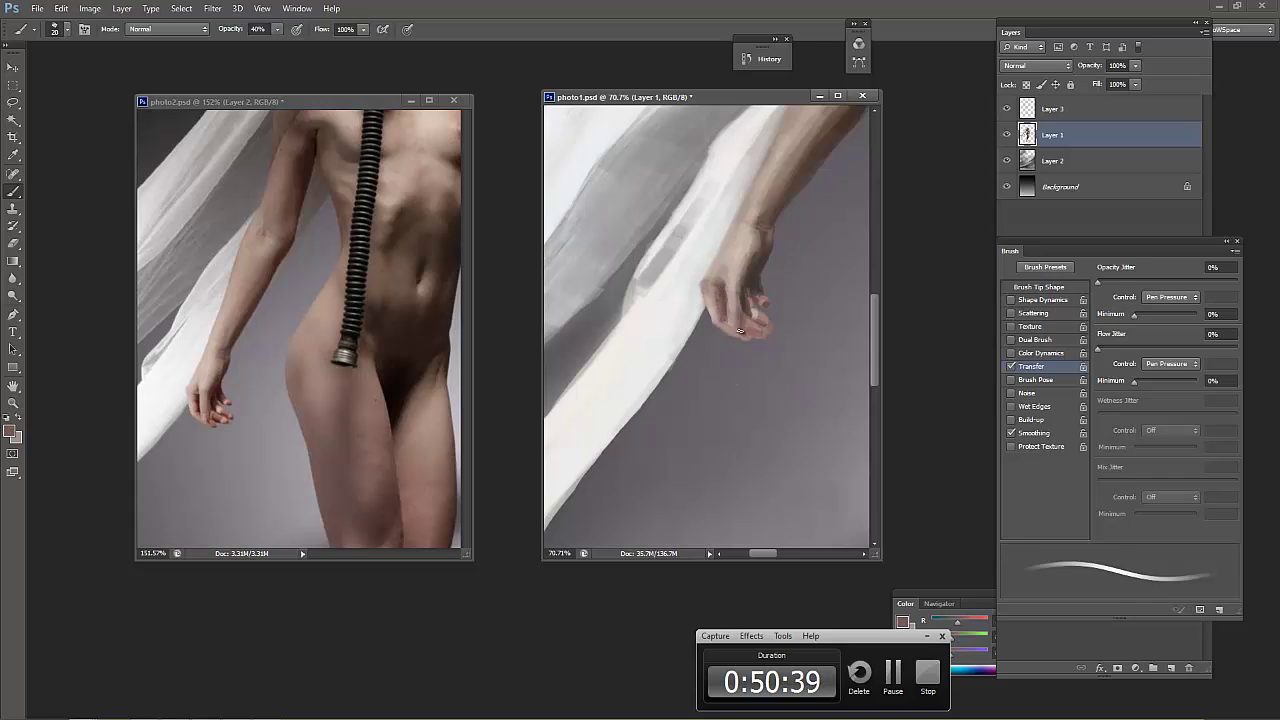
alt+click(722, 321)
alt+click(730, 304)
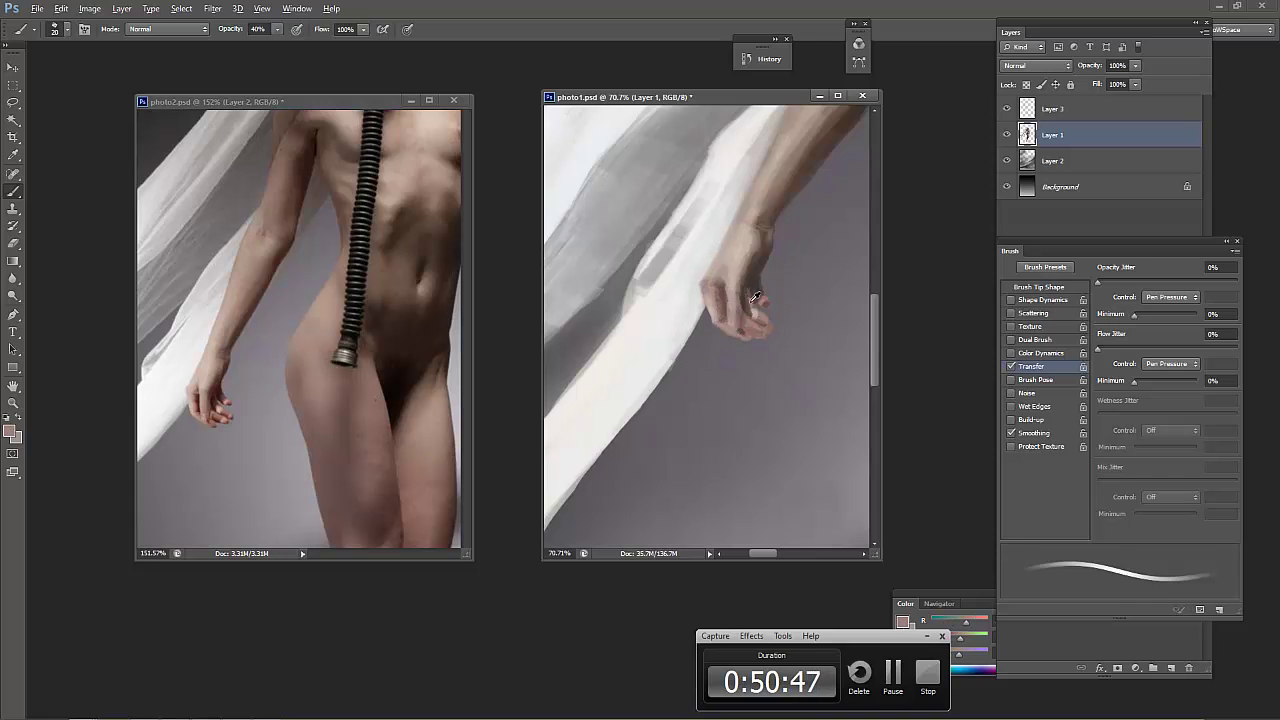
Choose progressively darker red foreground colours from the colour picker
click(13, 432)
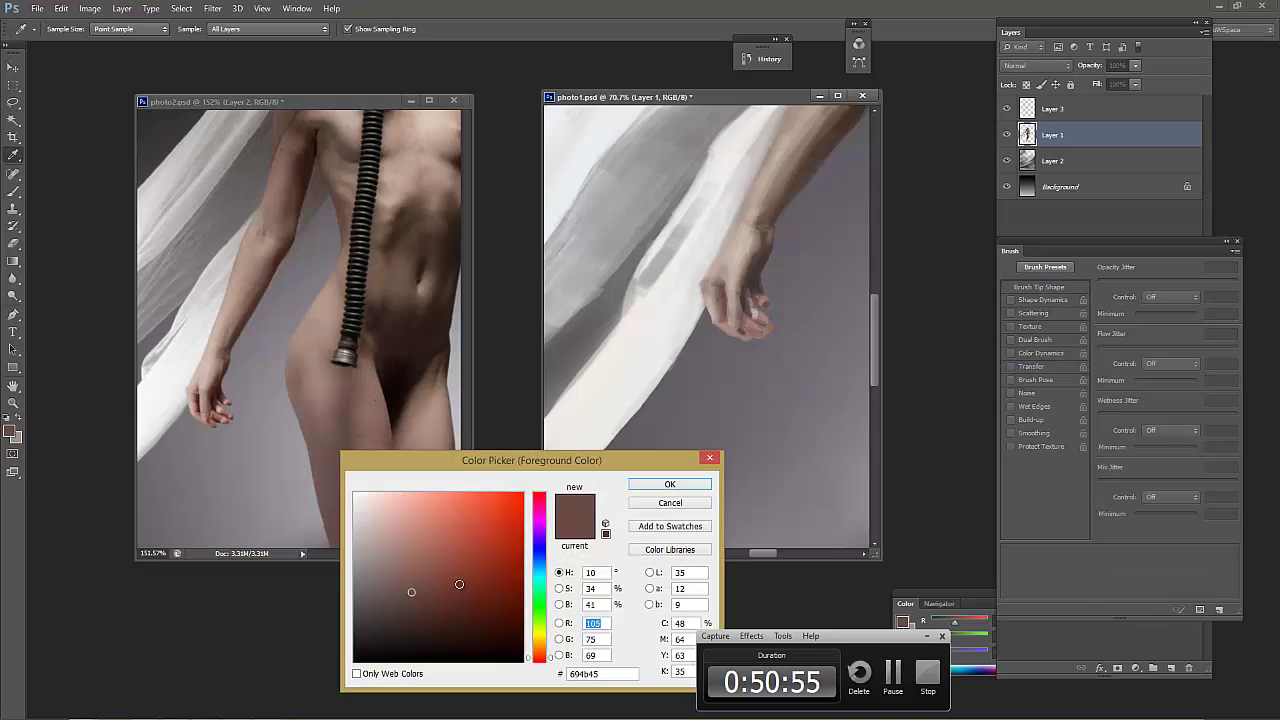
click(466, 590)
key(Return)
key(b)
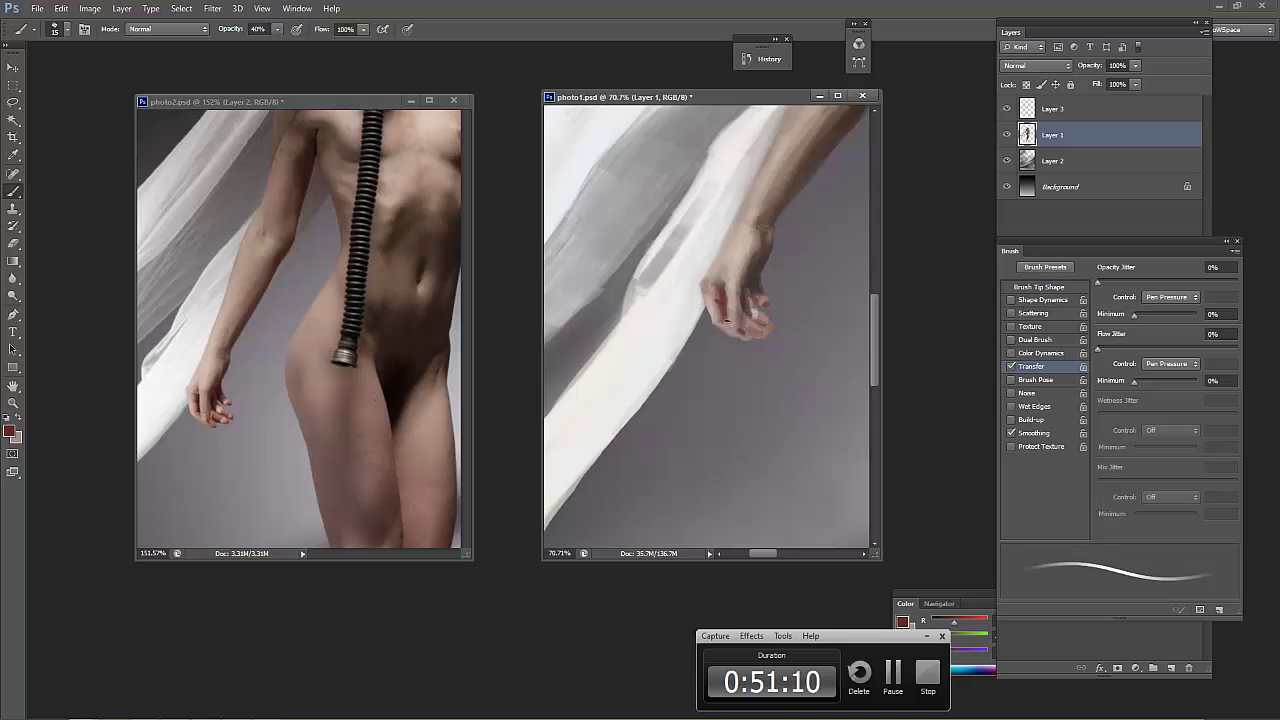
click(13, 432)
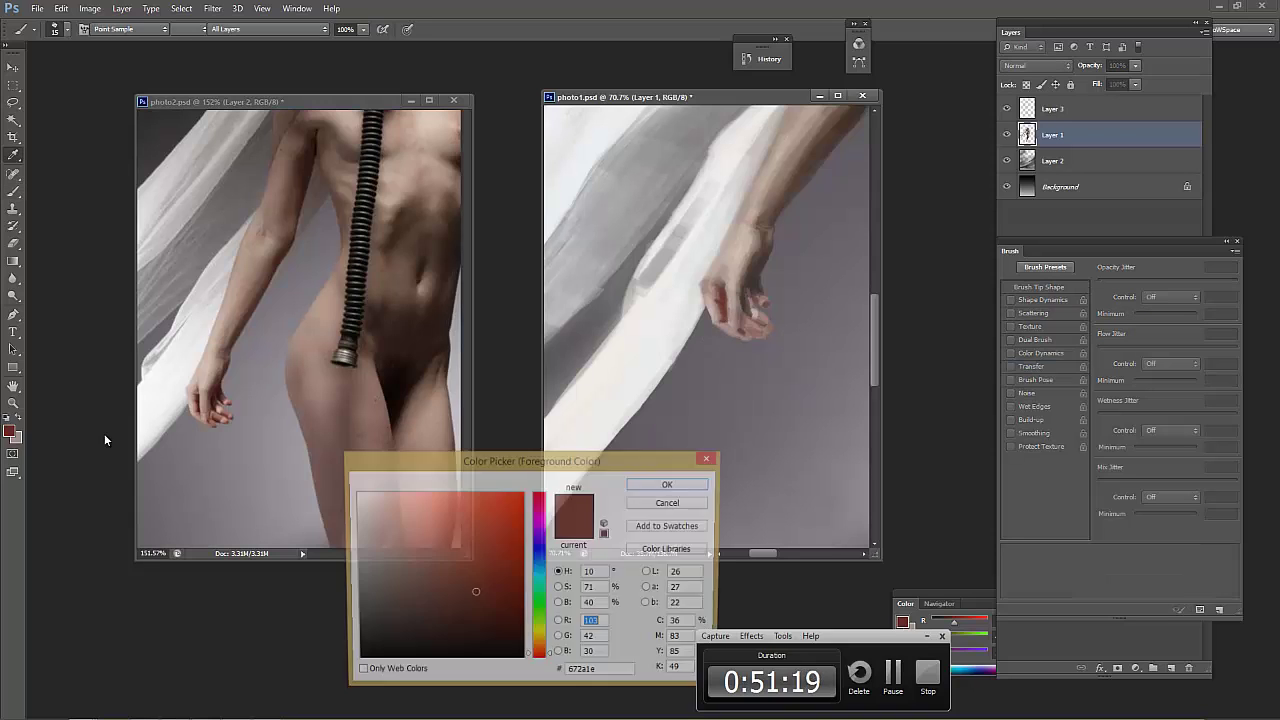
click(471, 623)
key(Return)
Settle on a reddish-brown skin tone and reduce the brush from 15 to 7
alt+click(720, 287)
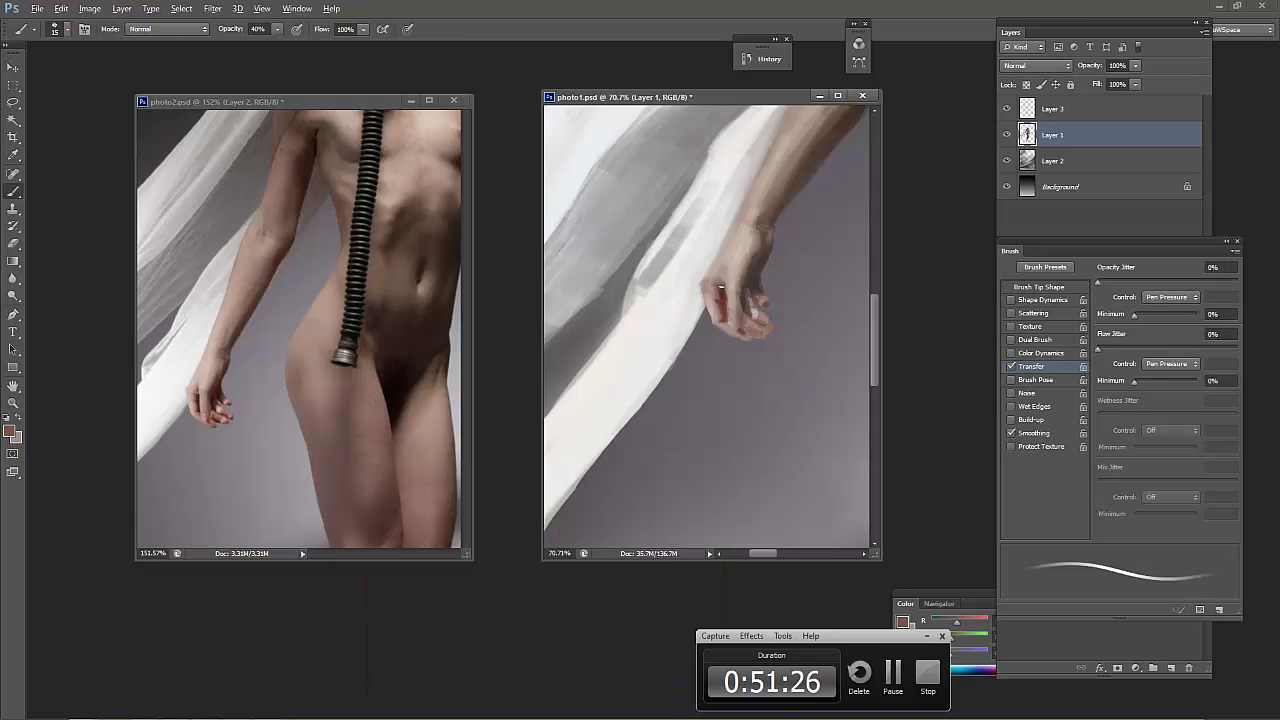
alt+click(729, 302)
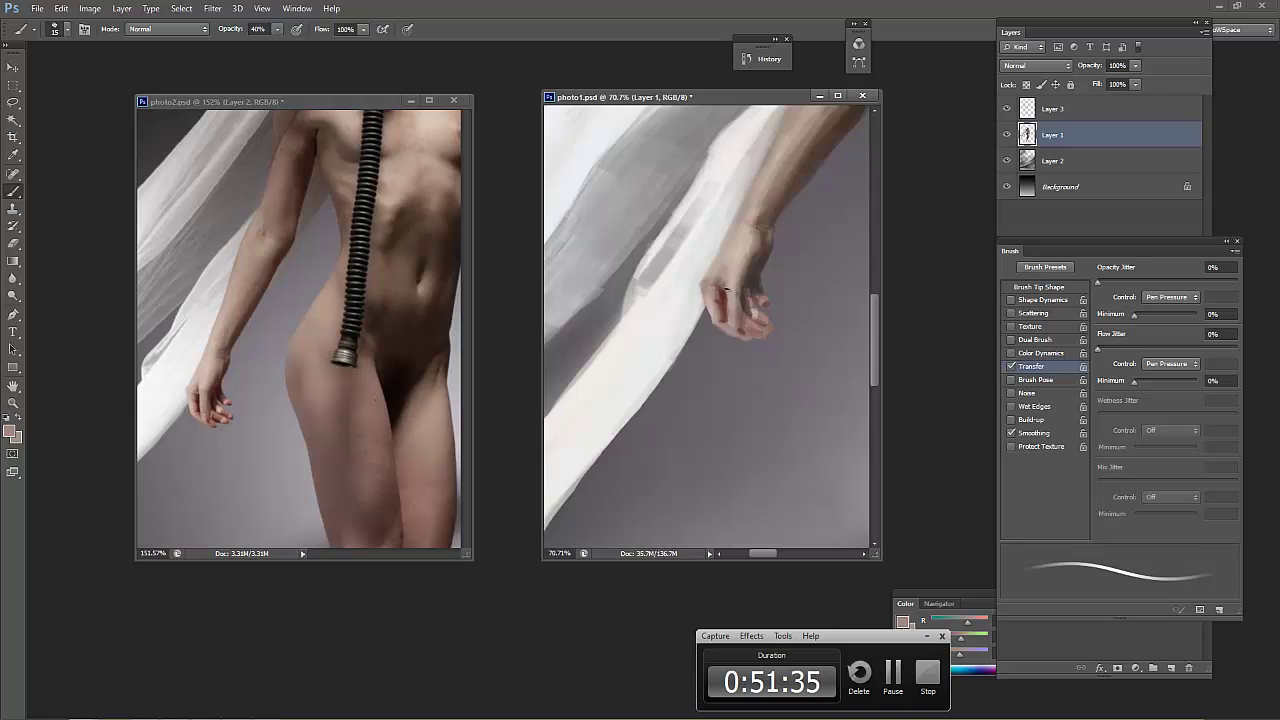
alt+click(741, 295)
alt+click(741, 279)
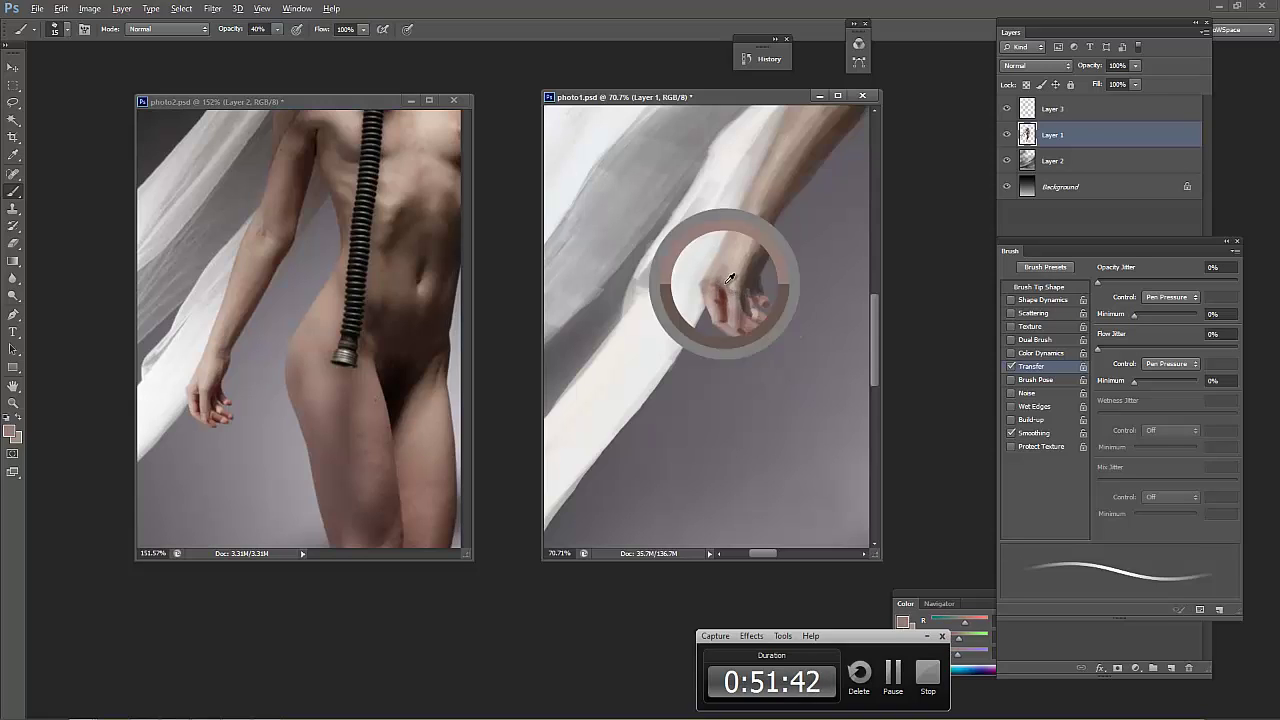
alt+click(720, 298)
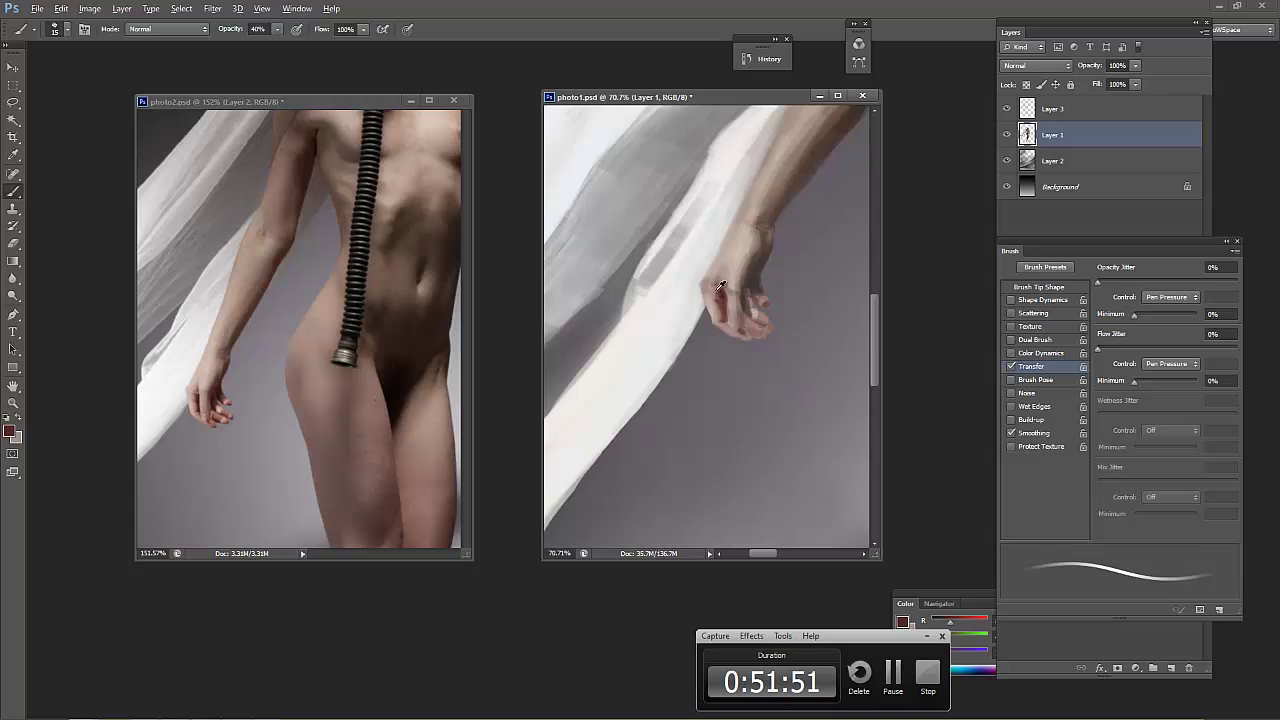
alt+click(721, 297)
key(bracketleft)
key(bracketleft)
key(bracketleft)
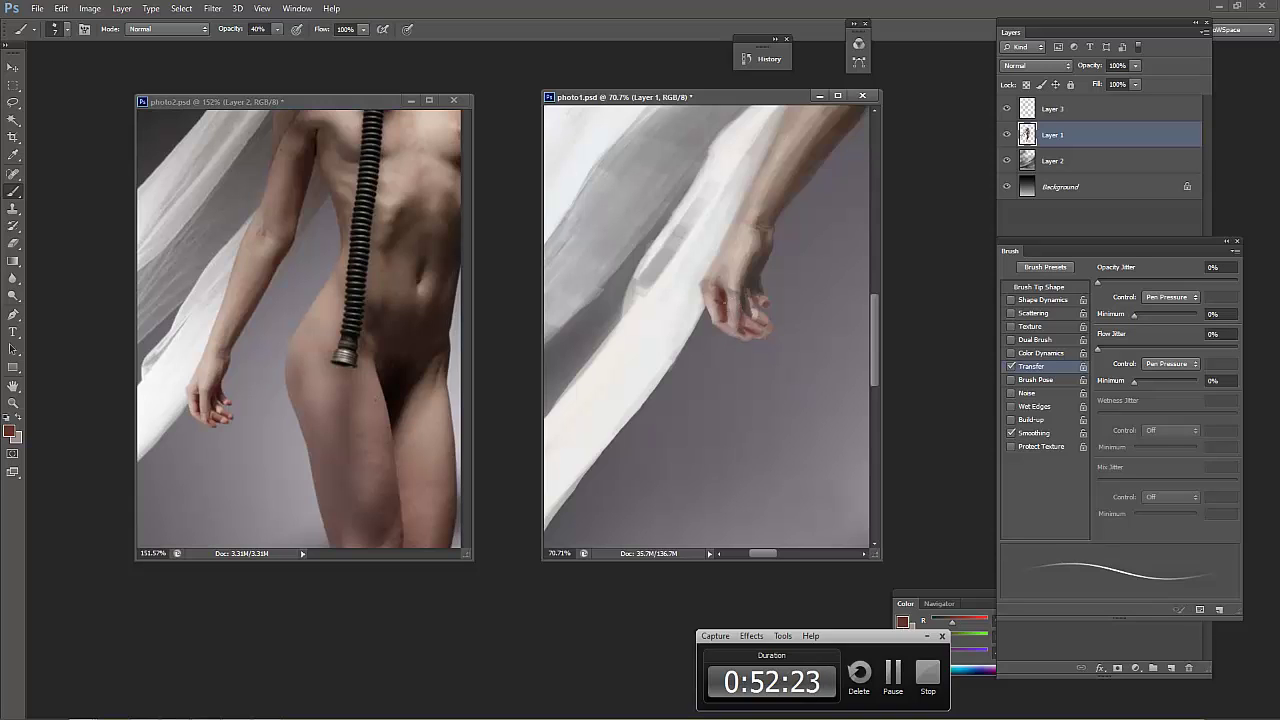
Paint light and darker strokes across the fingers
alt+click(724, 320)
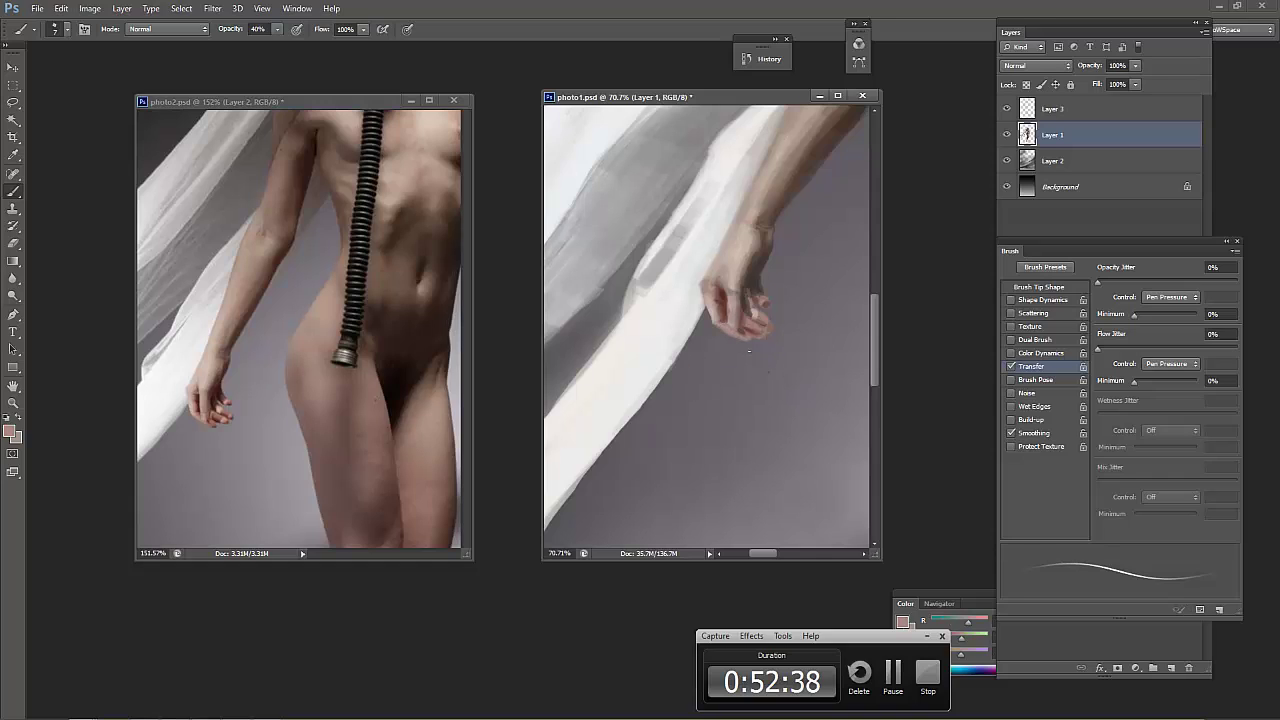
alt+click(741, 330)
drag(714, 304, 724, 316)
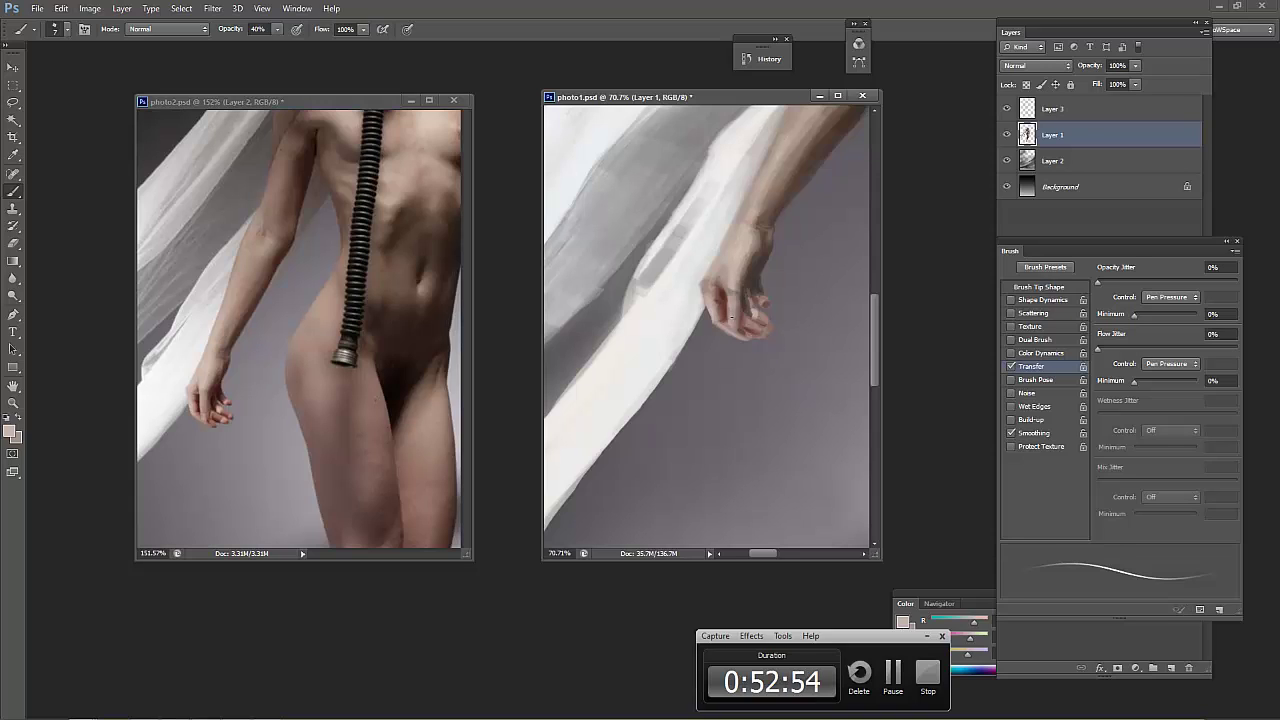
alt+click(734, 333)
drag(732, 302, 742, 314)
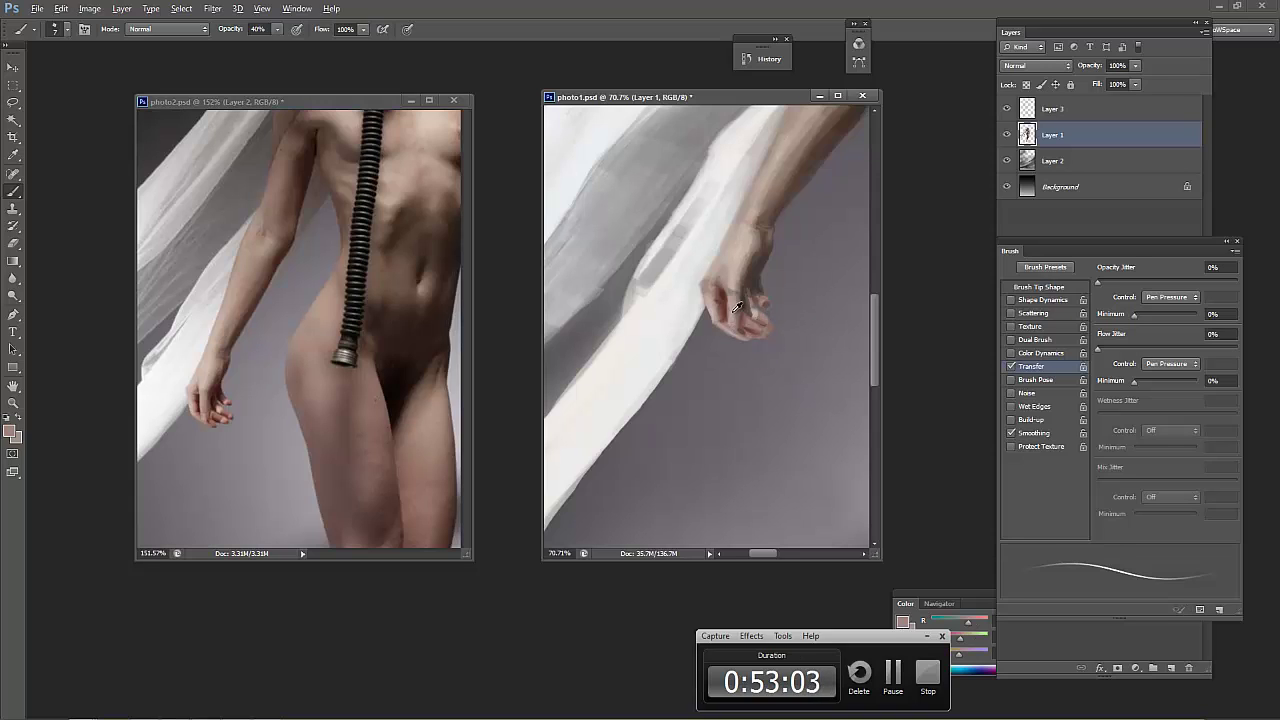
Sample beige, pink and dark reddish-brown tones around the fingertips
alt+click(729, 326)
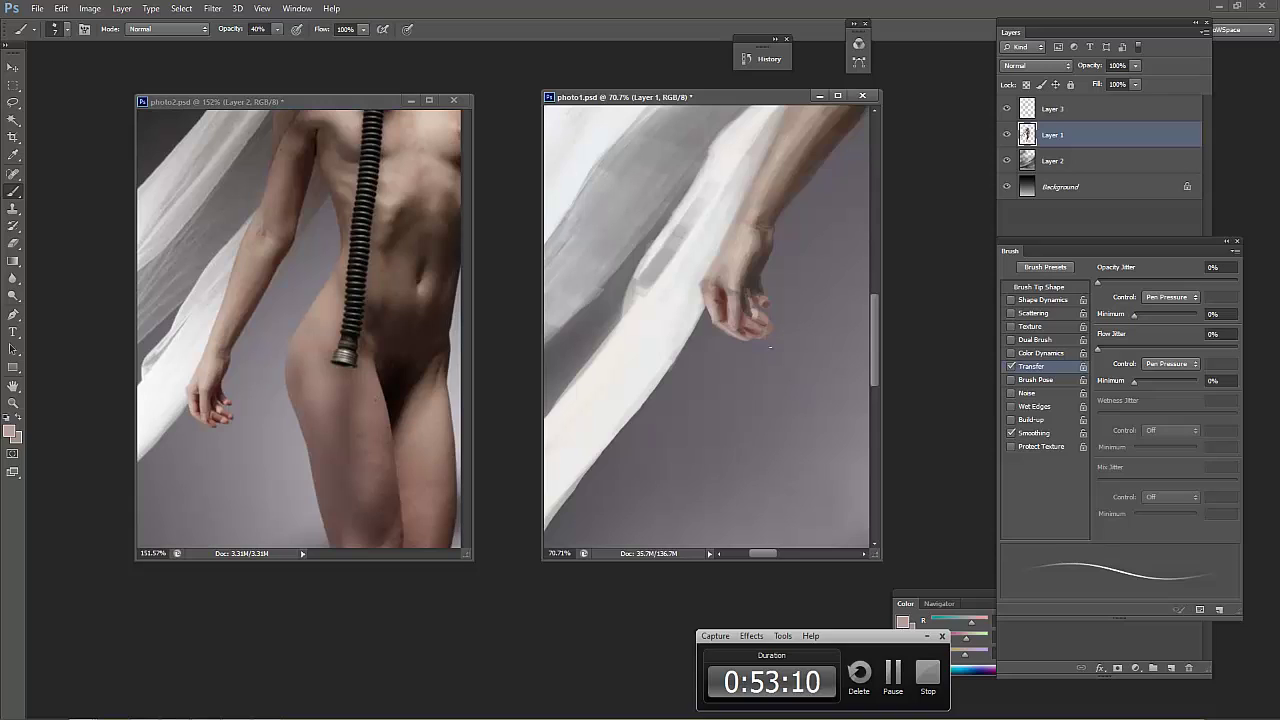
alt+click(737, 327)
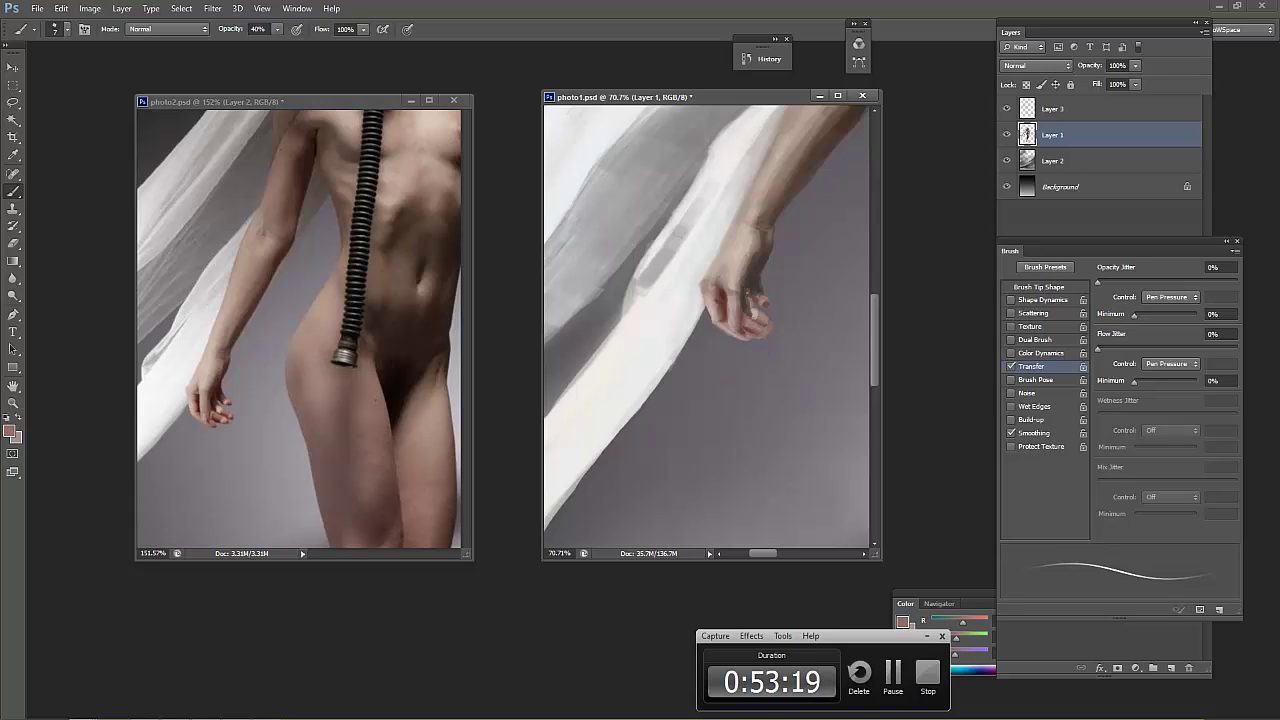
alt+click(743, 331)
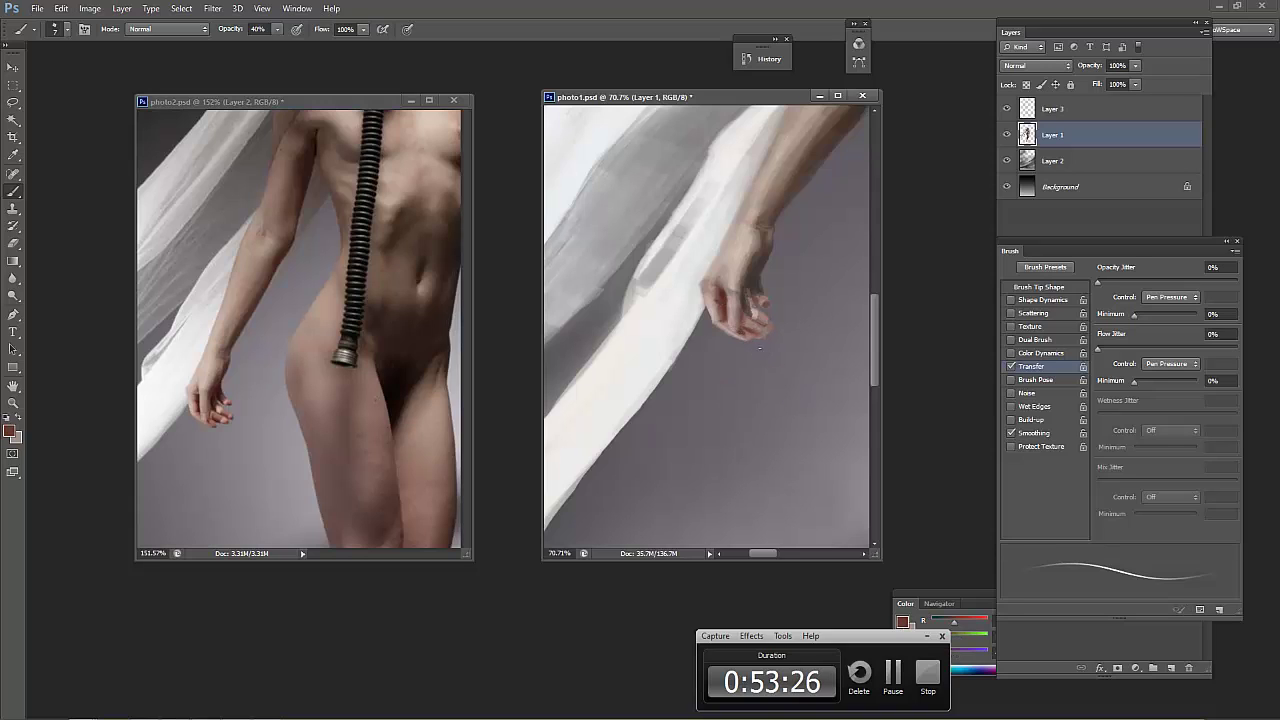
alt+click(728, 326)
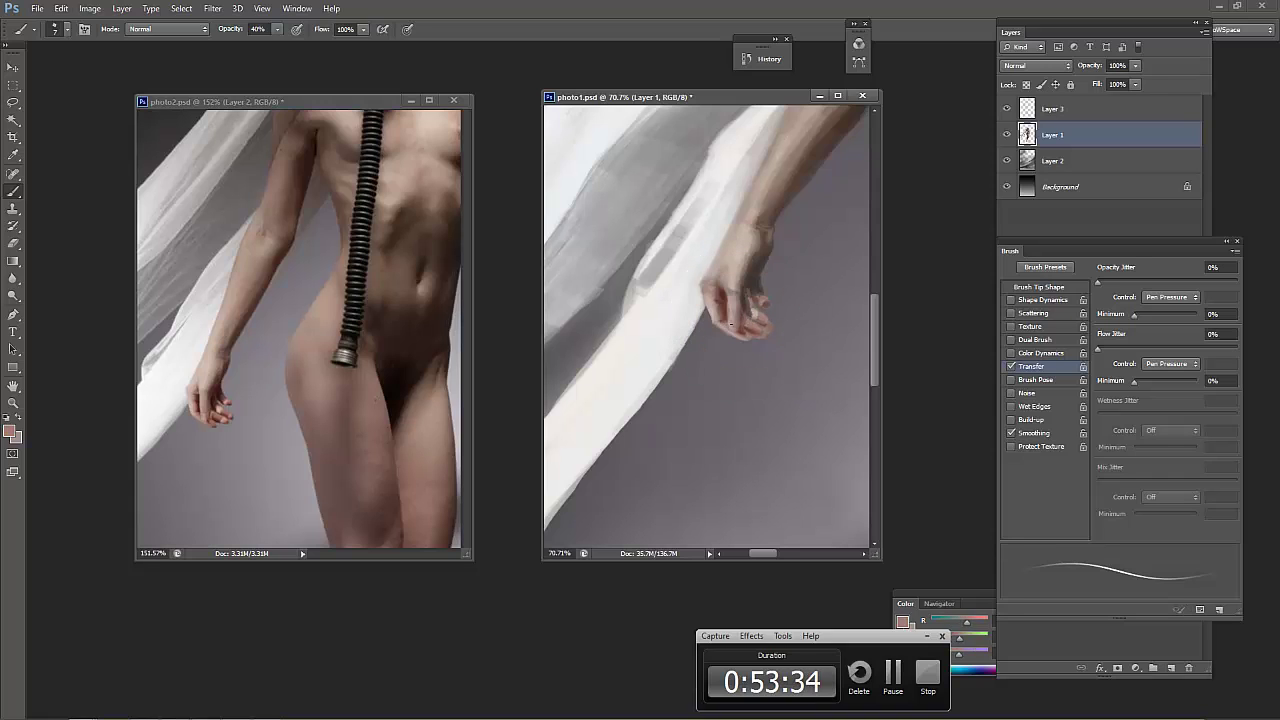
alt+click(731, 326)
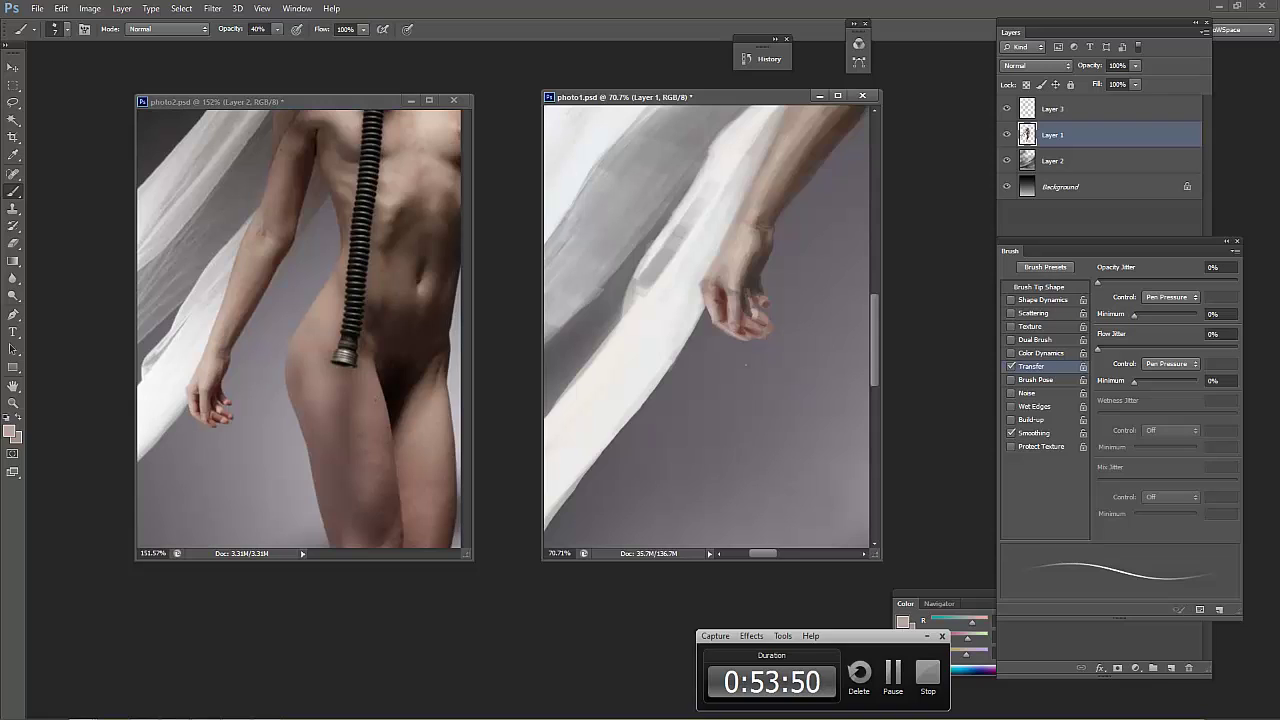
alt+click(747, 330)
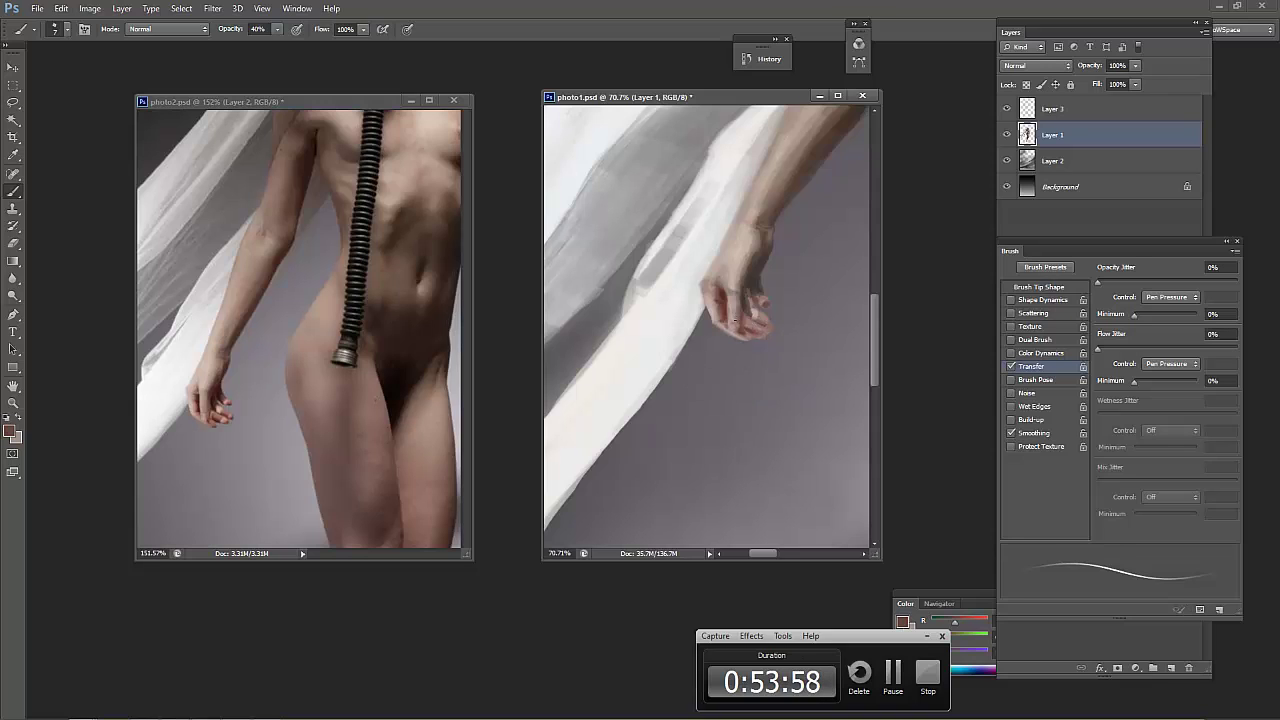
alt+click(728, 292)
alt+click(767, 297)
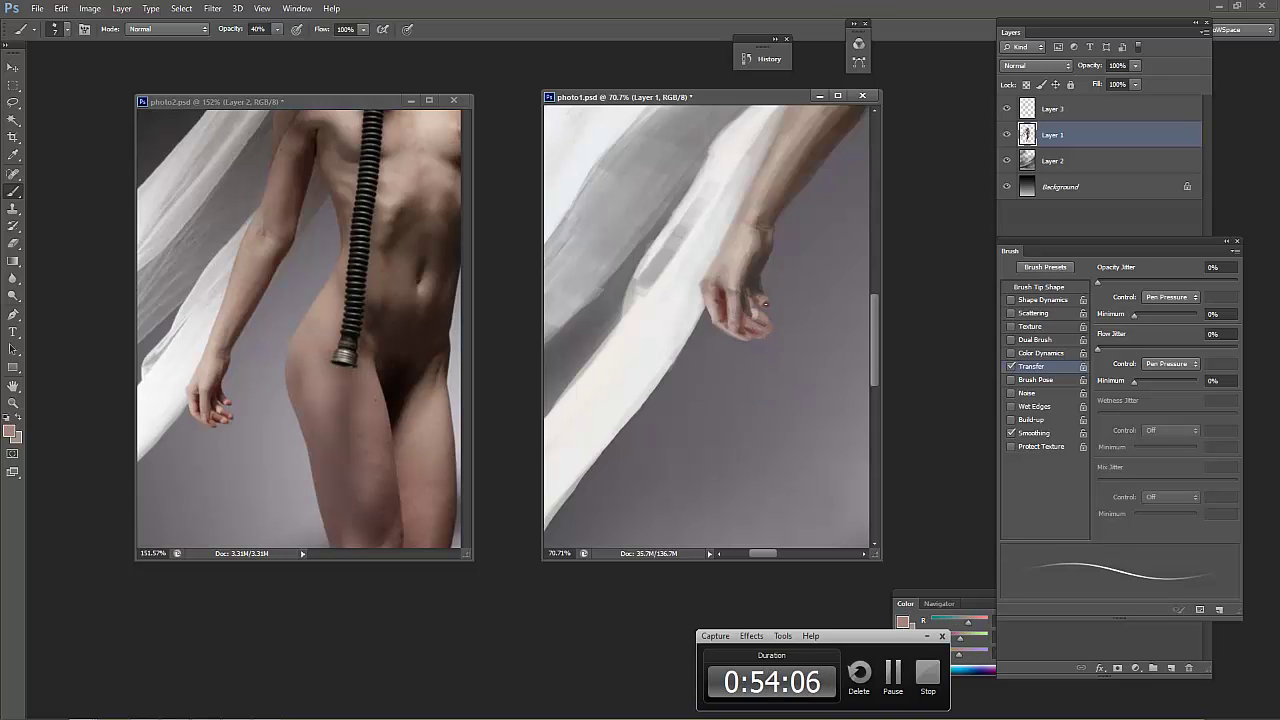
alt+click(762, 298)
alt+click(757, 313)
alt+click(766, 336)
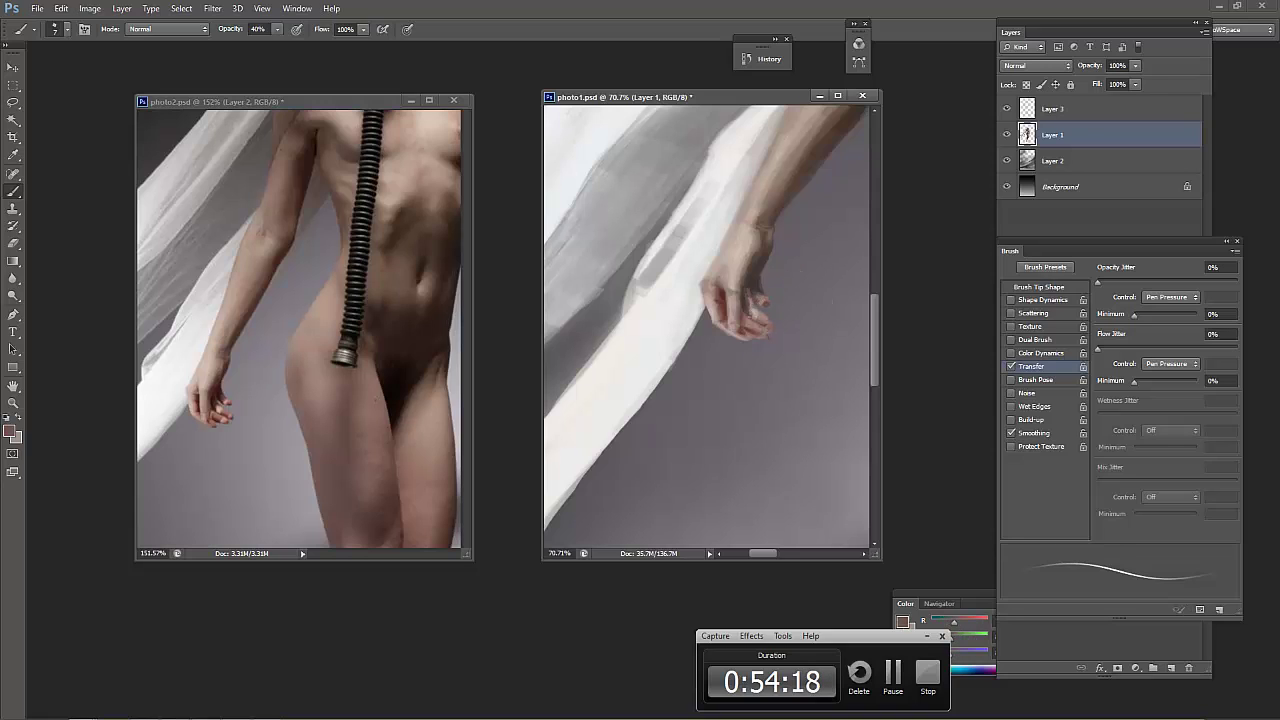
alt+click(748, 314)
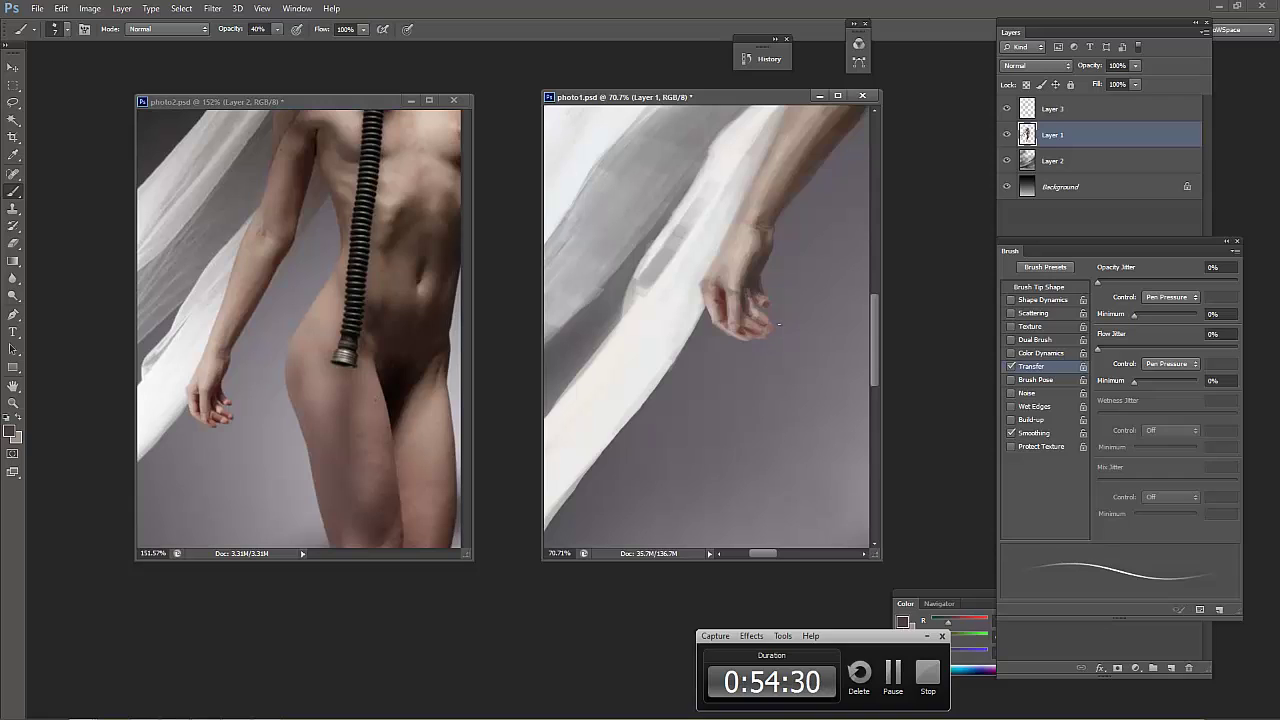
alt+click(767, 323)
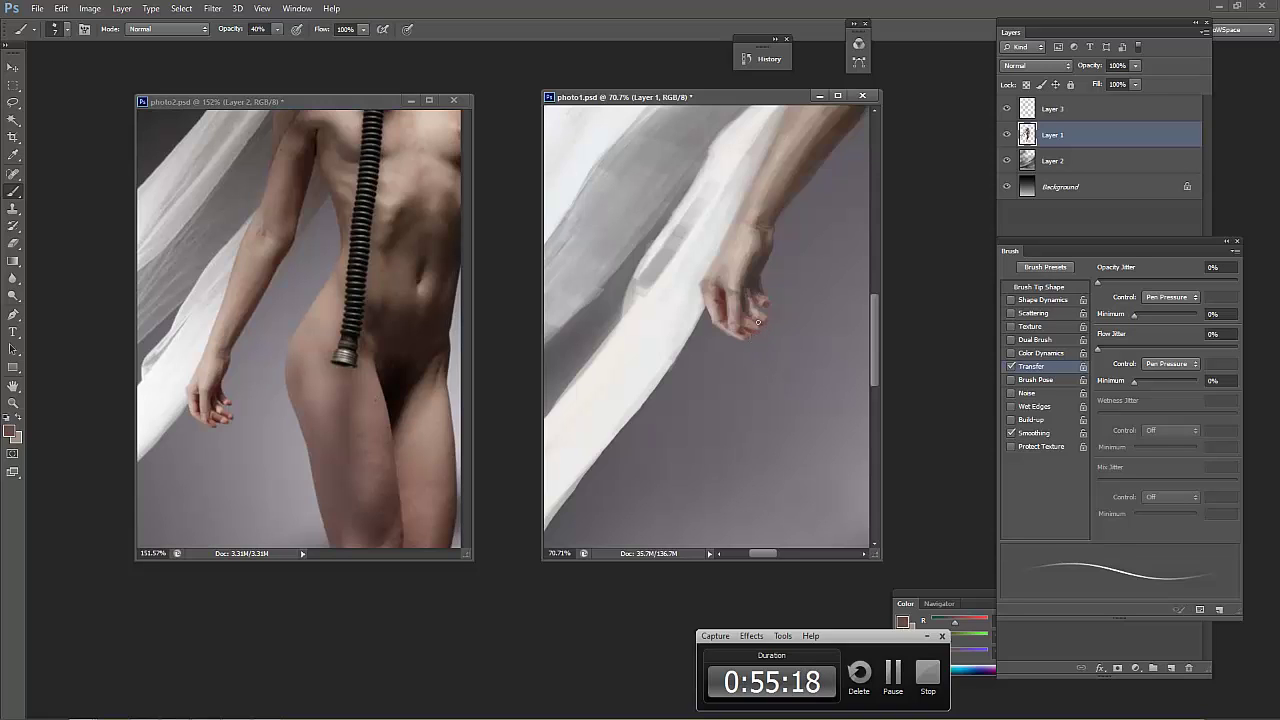
alt+click(765, 312)
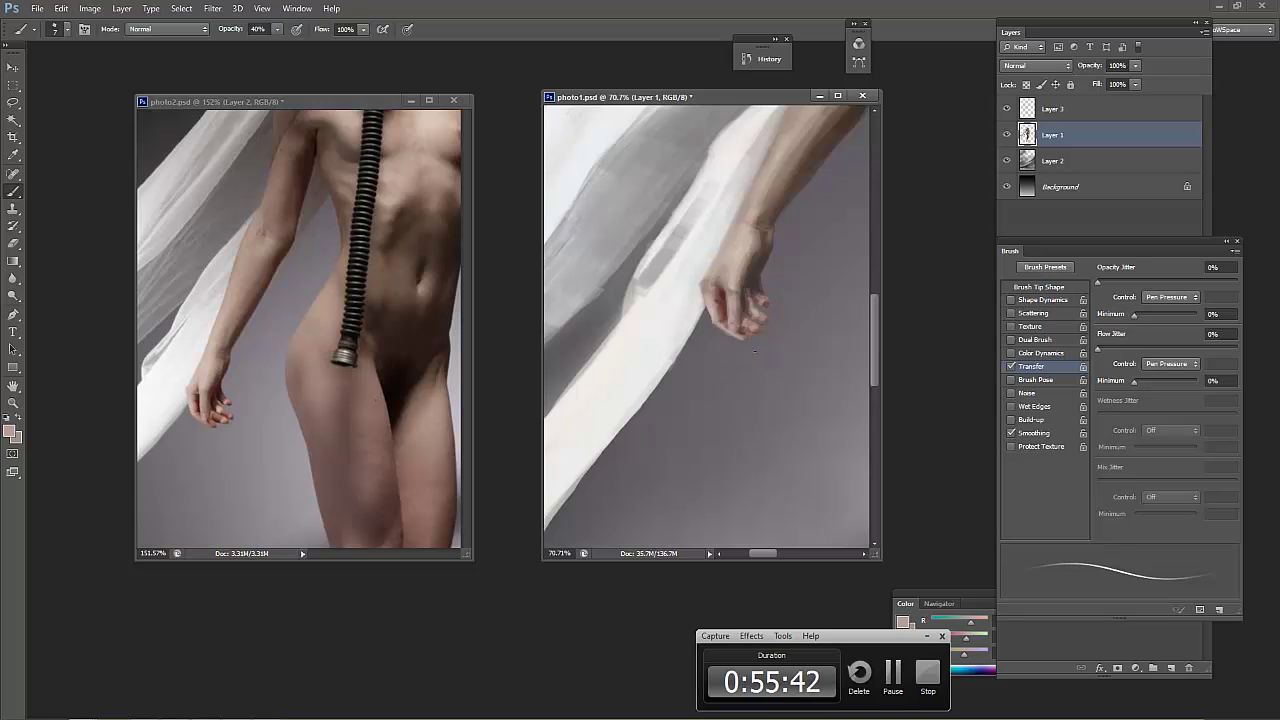
alt+click(745, 326)
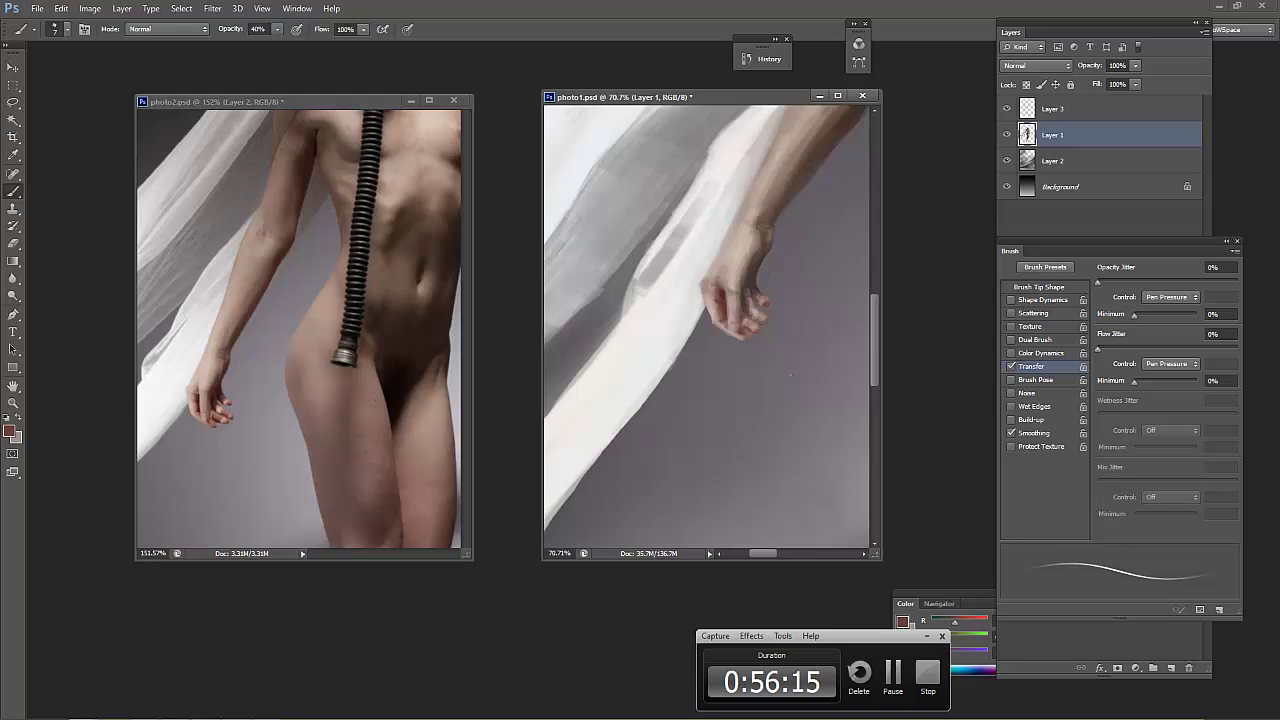
Zoom photo1 out to the whole figure, then back in close on the painted hand
key(z)
mouse_move(790, 375)
mouse_down()
mouse_move(740, 420)
mouse_move(817, 359)
mouse_up()
key(b)
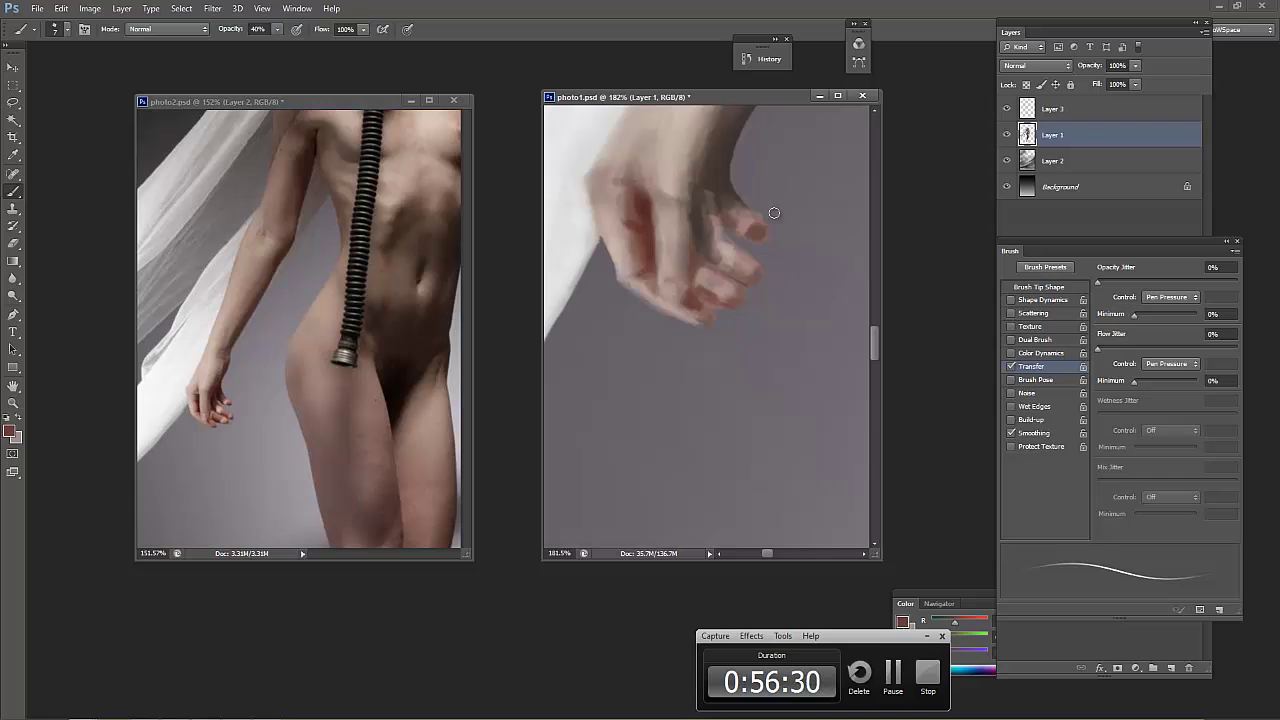
key(z)
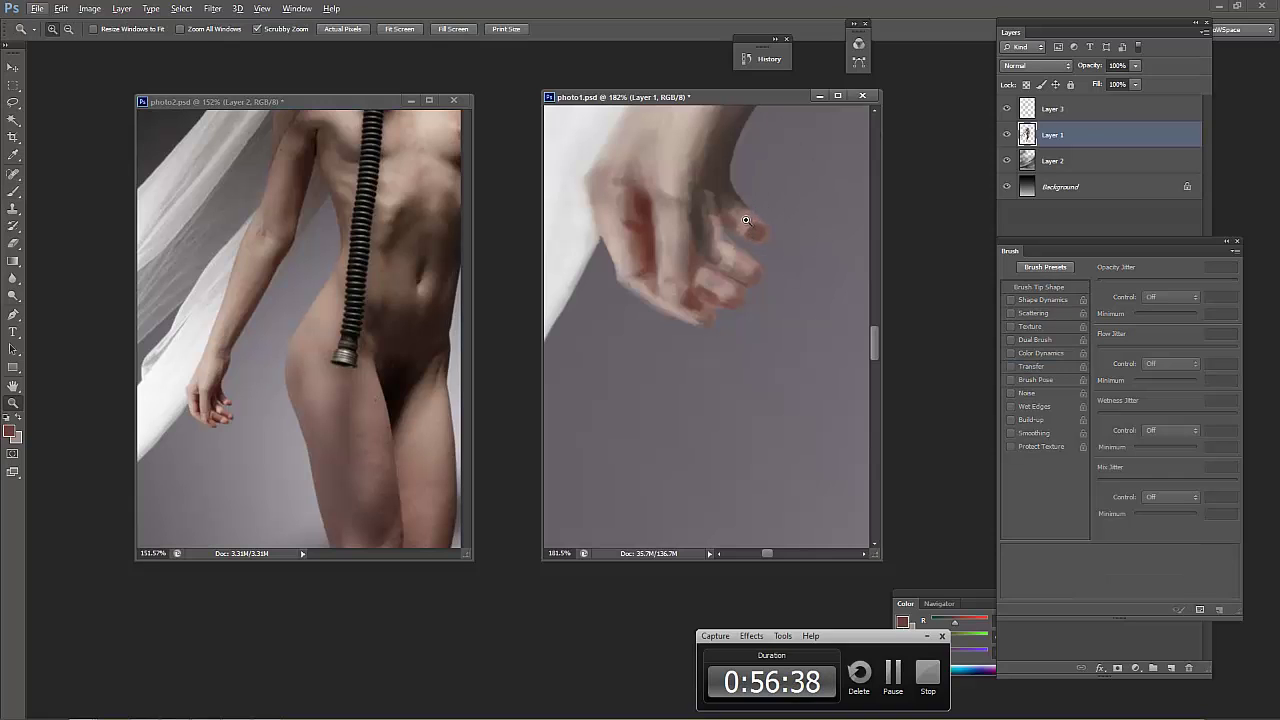
key(b)
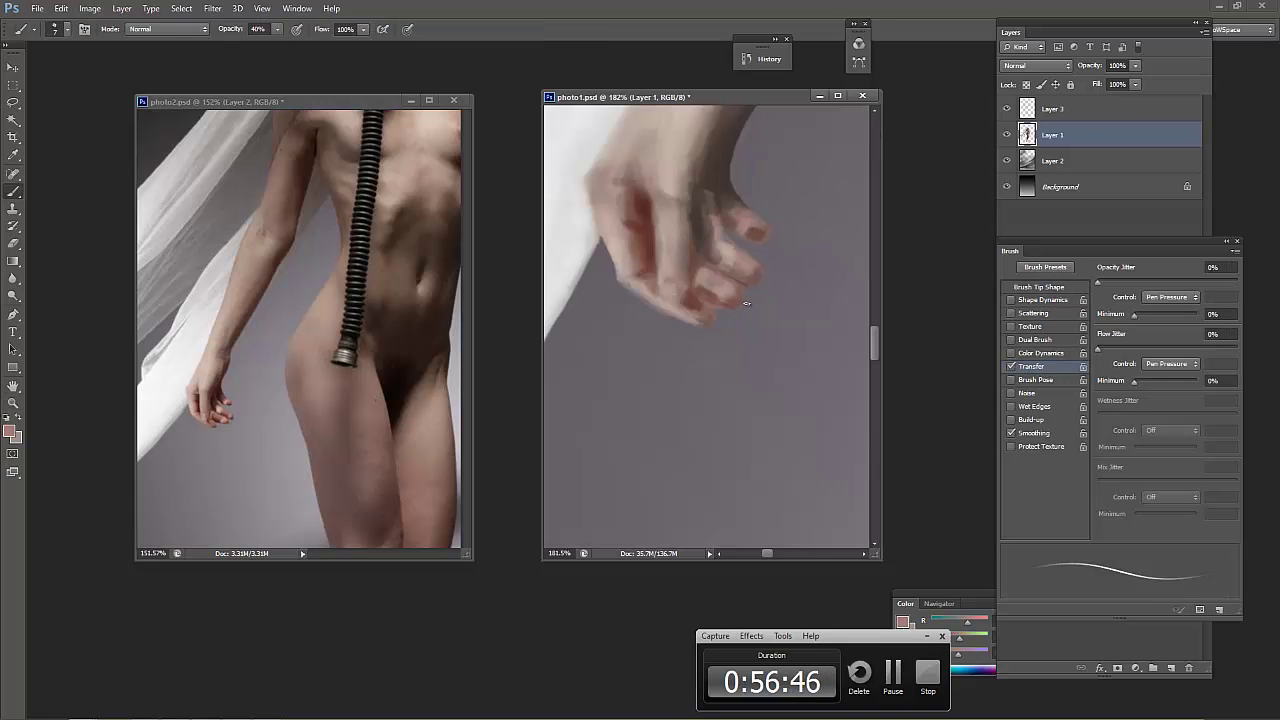
Sample dark brown, reddish and light beige tones from the hand
alt+click(712, 209)
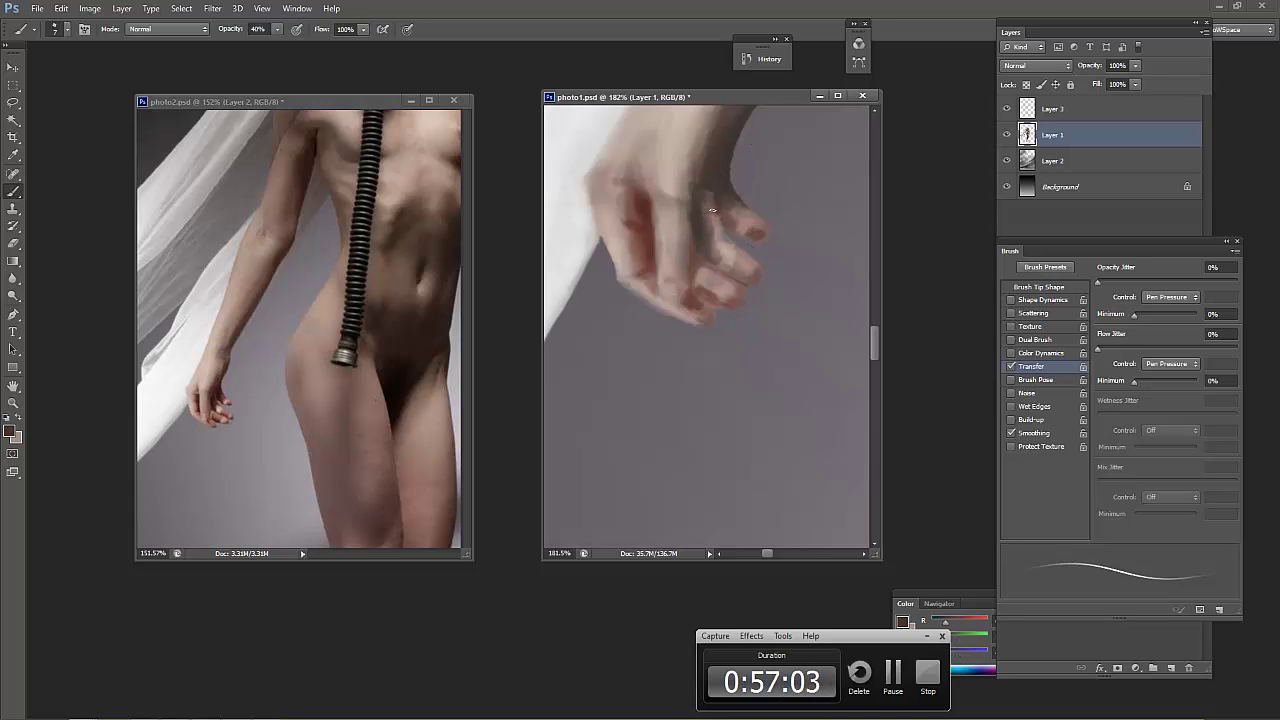
alt+click(712, 209)
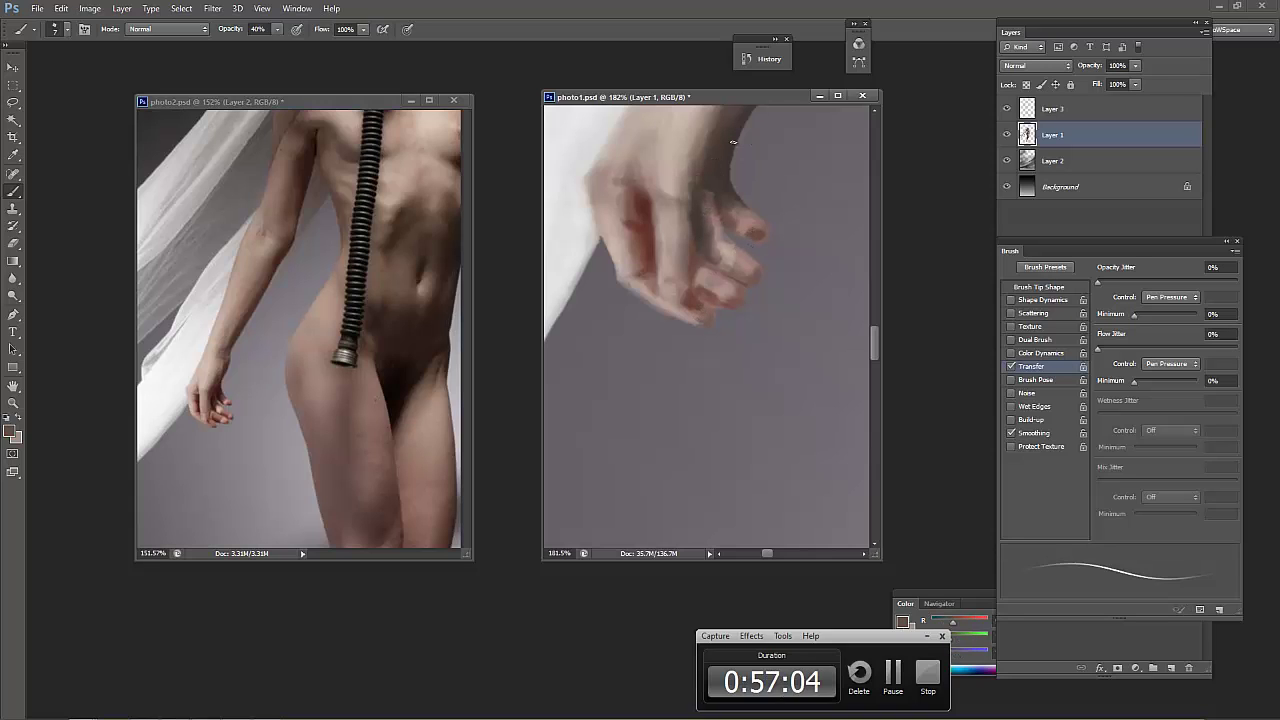
alt+click(690, 274)
alt+click(617, 257)
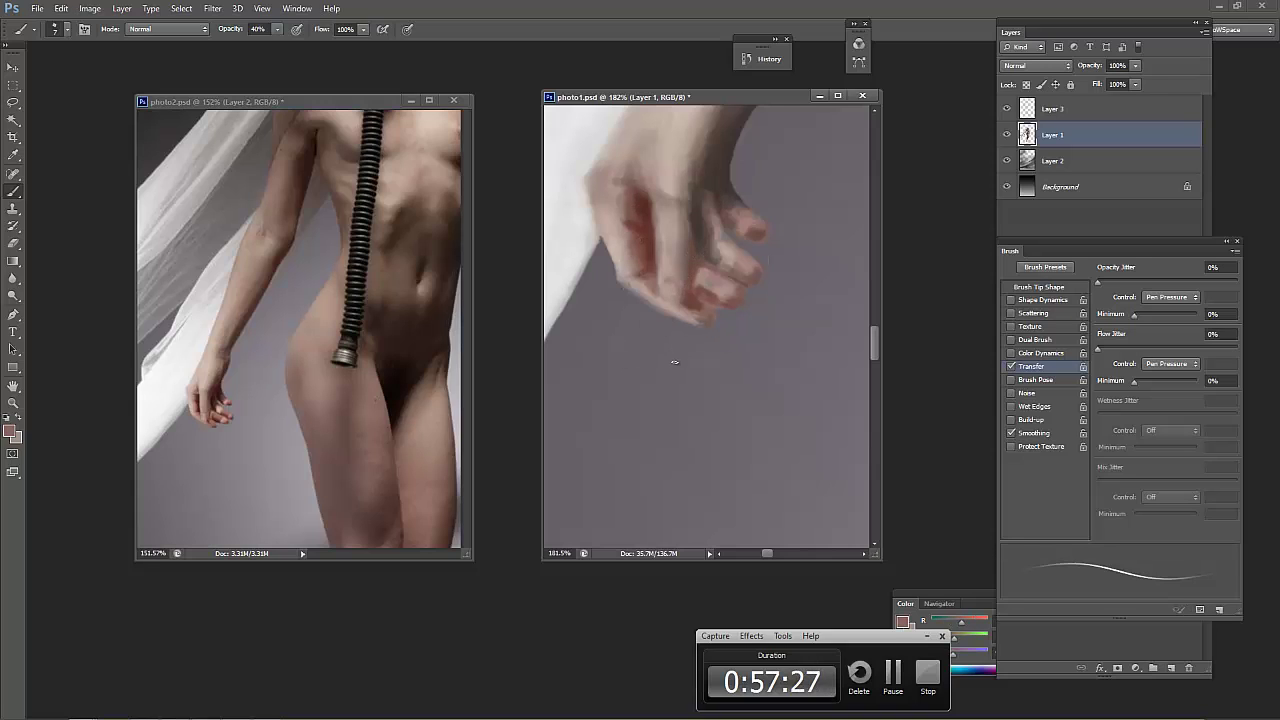
alt+click(675, 285)
Highlight between the fingers and sample redder tones down the hand with a size-8 brush
alt+click(672, 291)
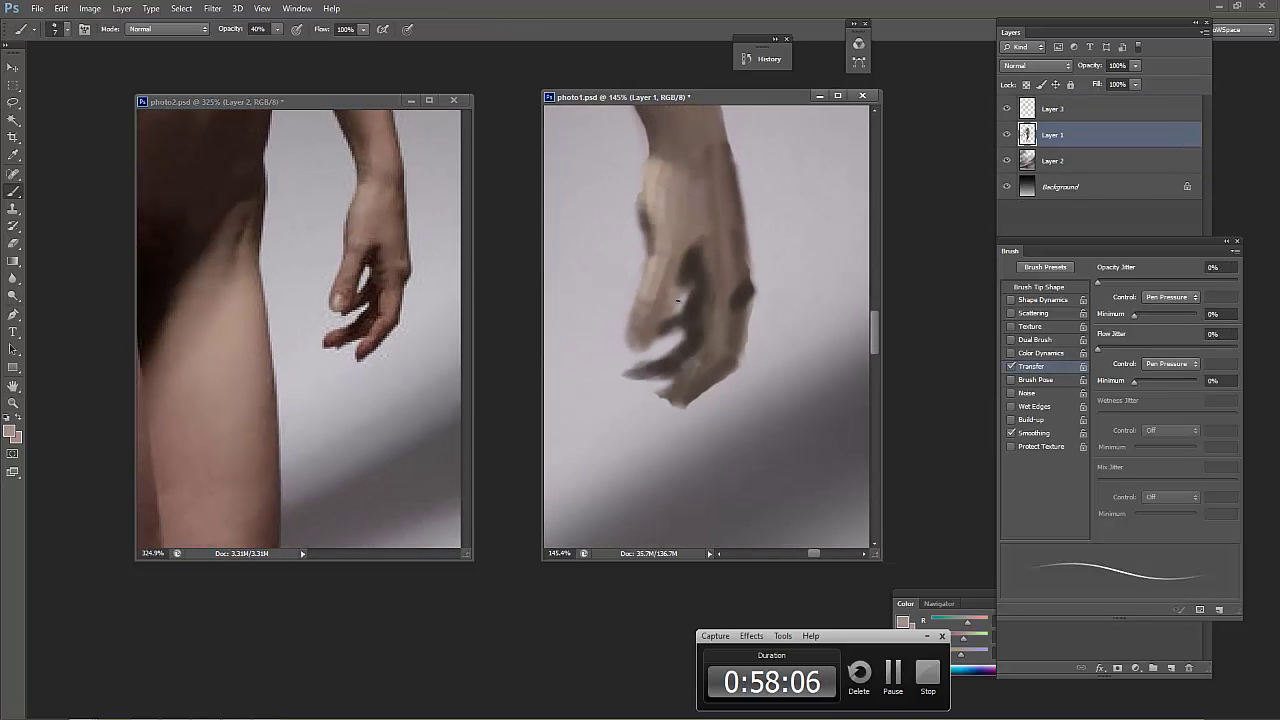
drag(688, 278, 670, 316)
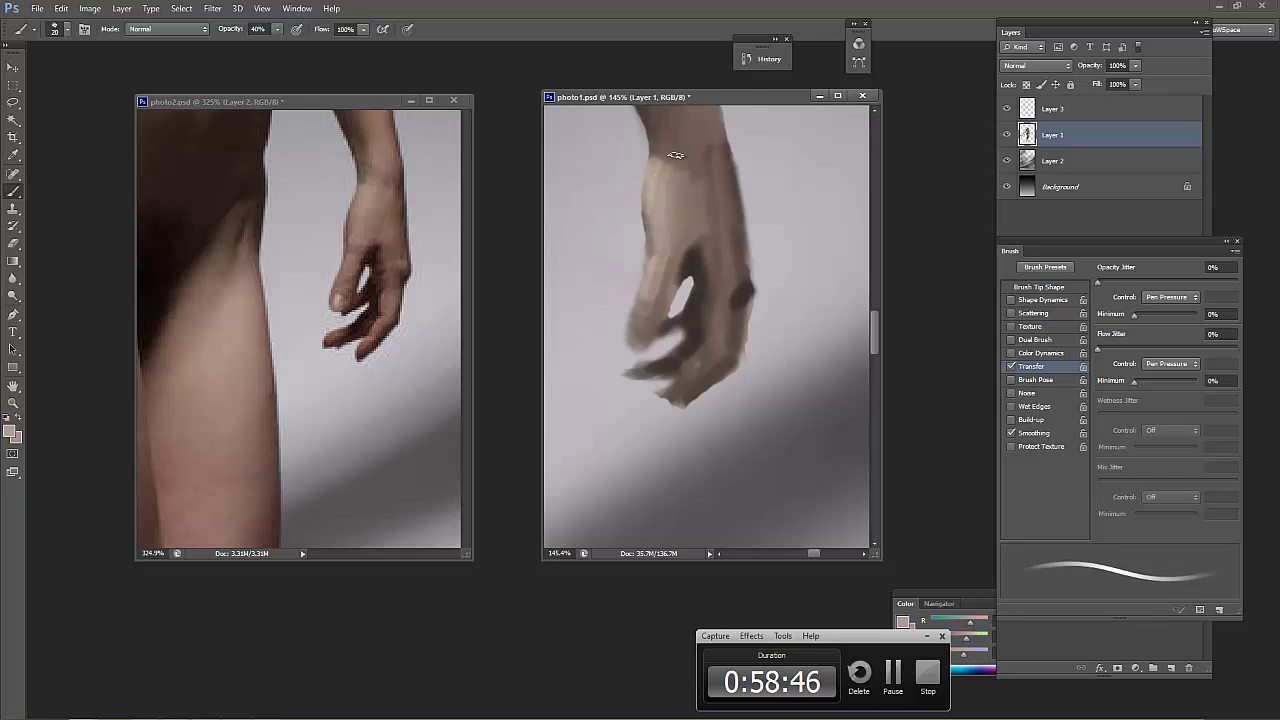
alt+click(654, 155)
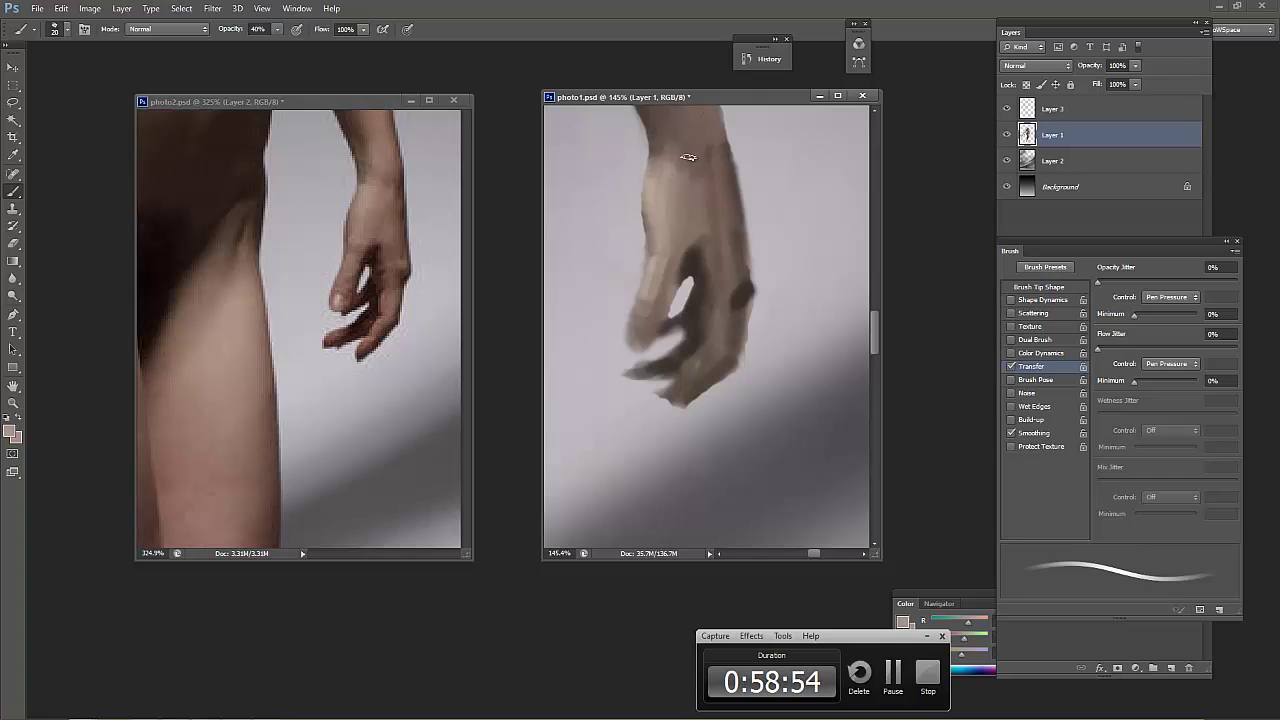
alt+click(677, 208)
alt+click(684, 224)
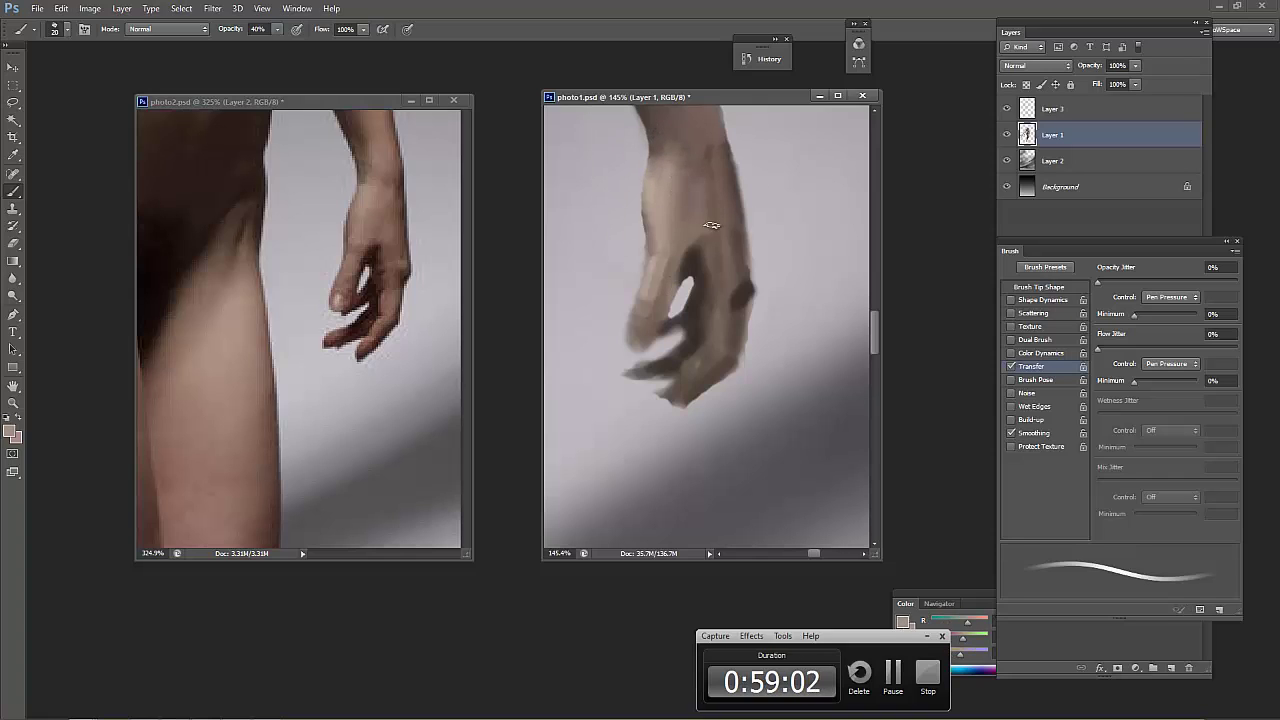
alt+click(673, 248)
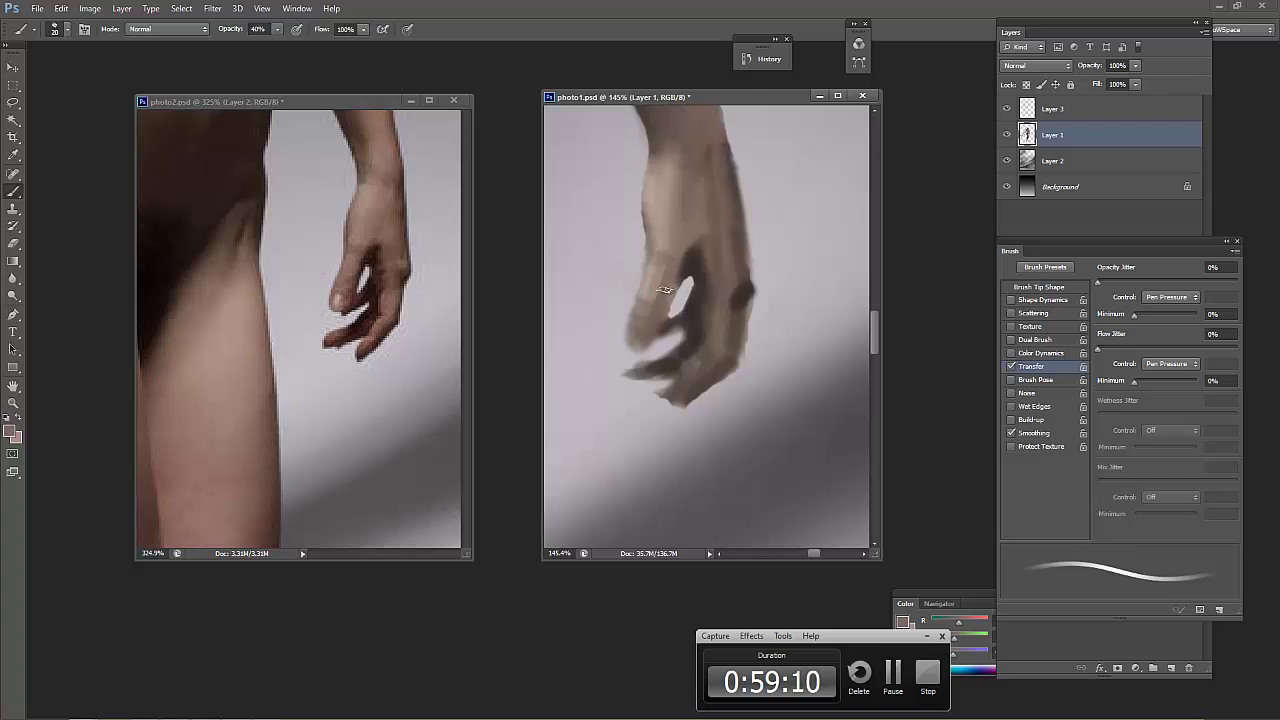
alt+click(670, 280)
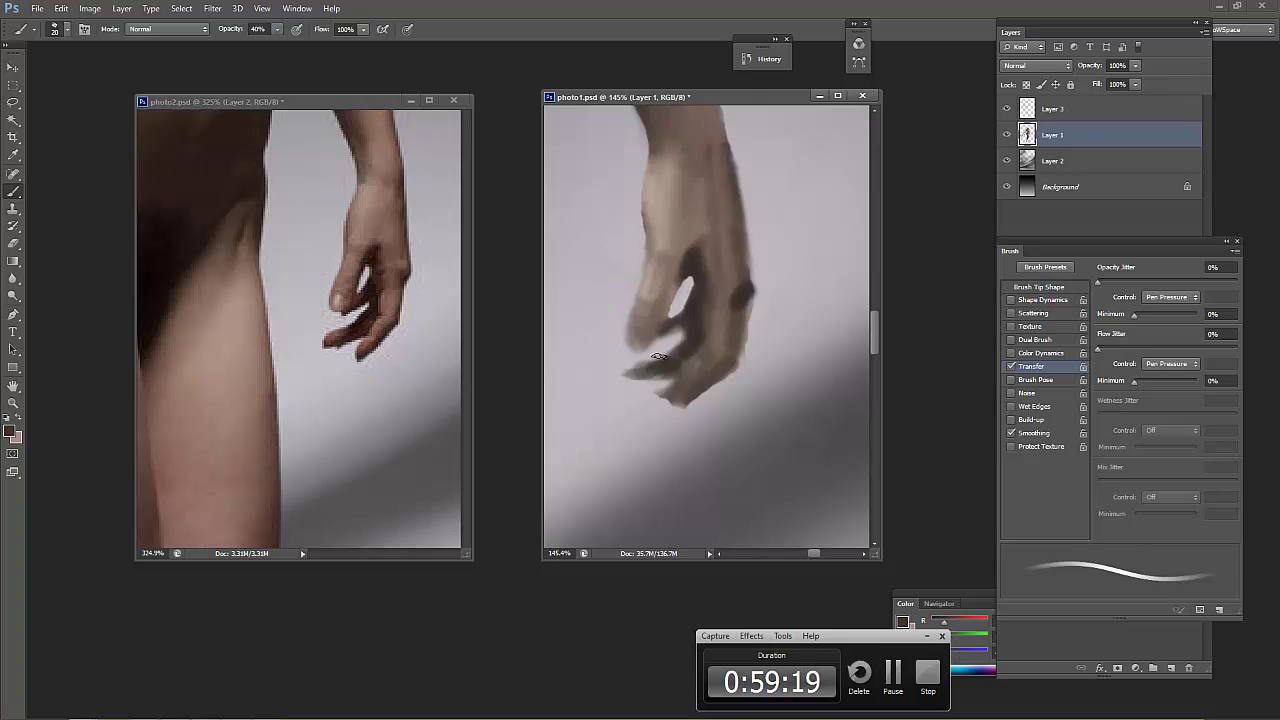
key(bracketleft)
key(bracketleft)
key(bracketleft)
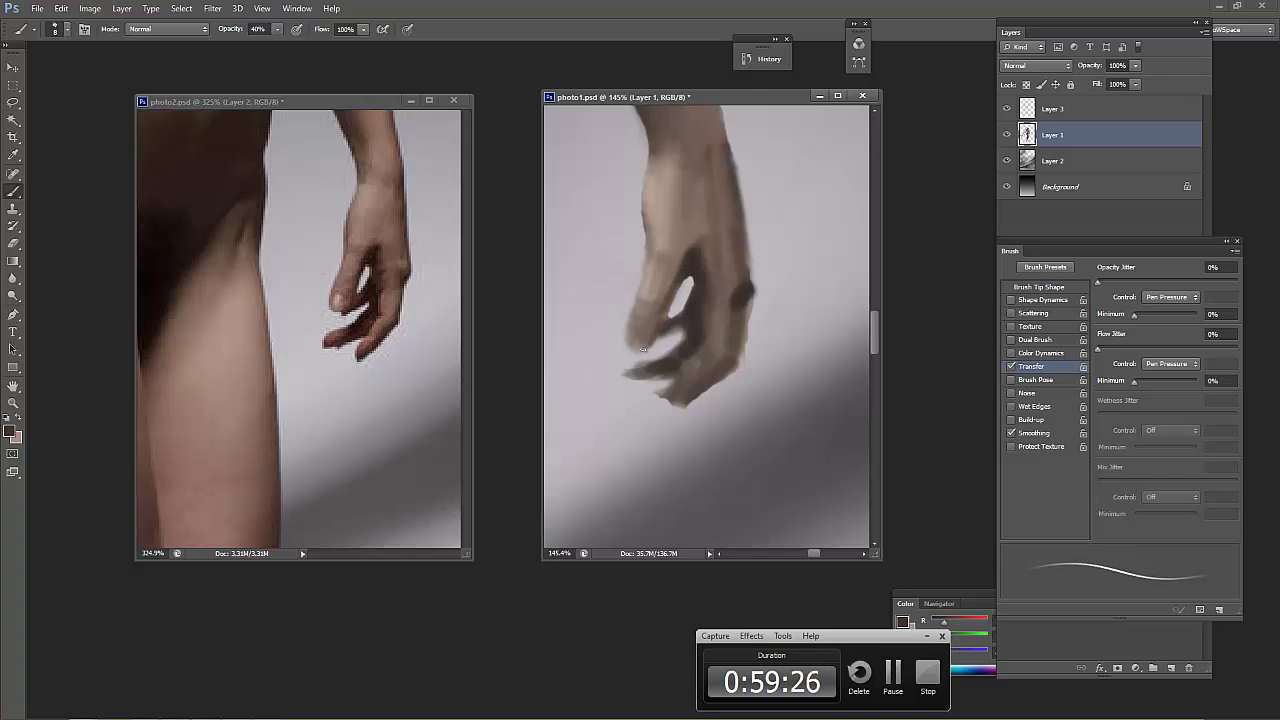
Pan the reference to the thighs and lighten the hand's back and right edge at 25 px
click(333, 393)
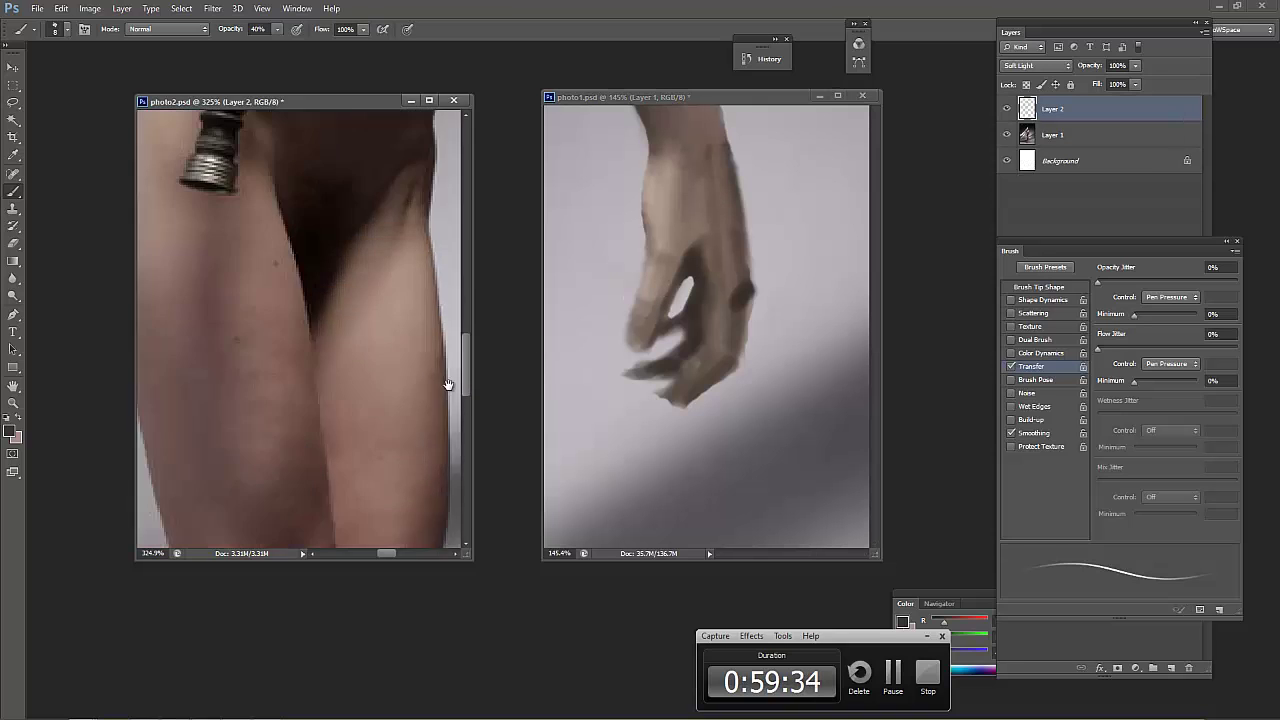
drag(299, 340, 339, 390)
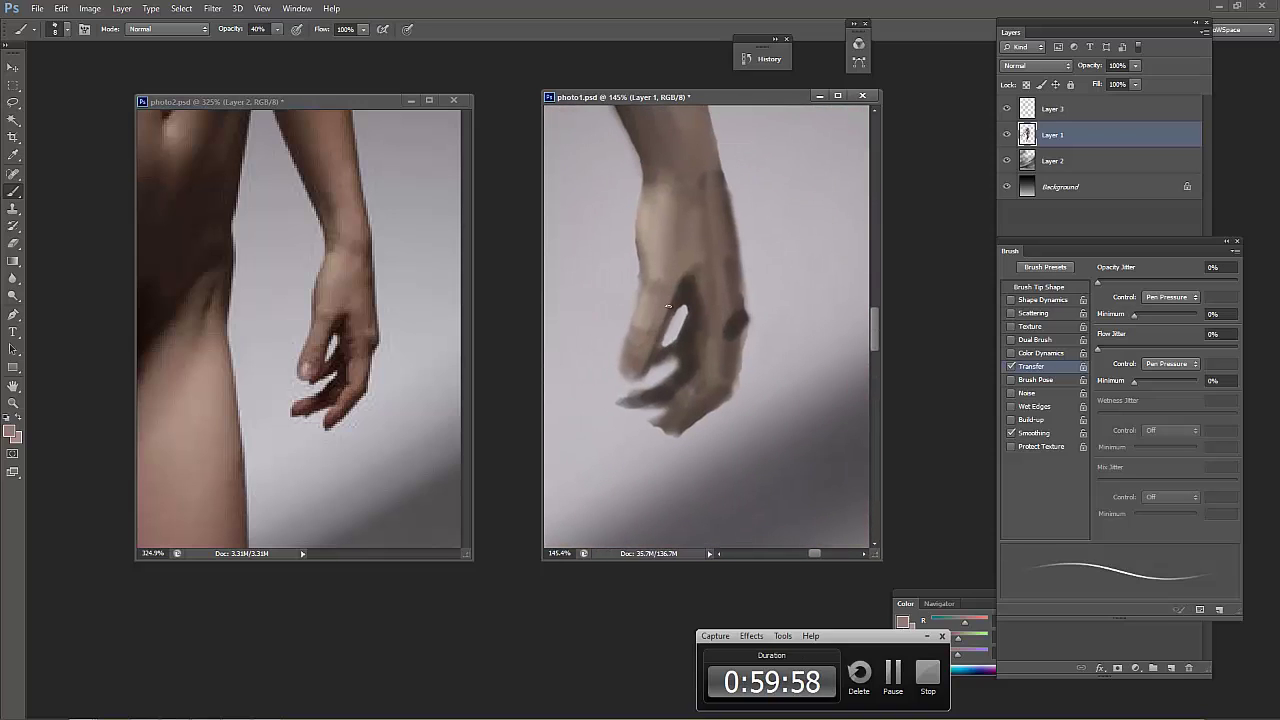
key(bracketright)
key(bracketright)
key(bracketright)
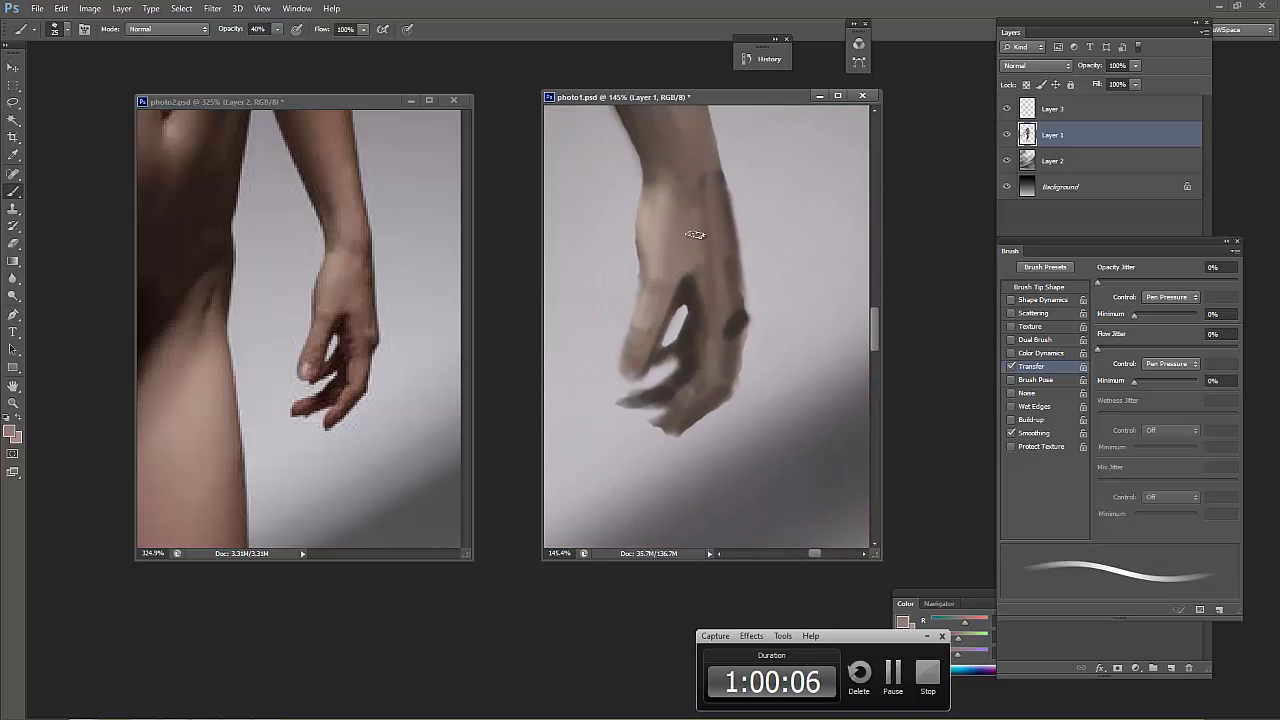
drag(714, 318, 710, 210)
drag(718, 338, 724, 312)
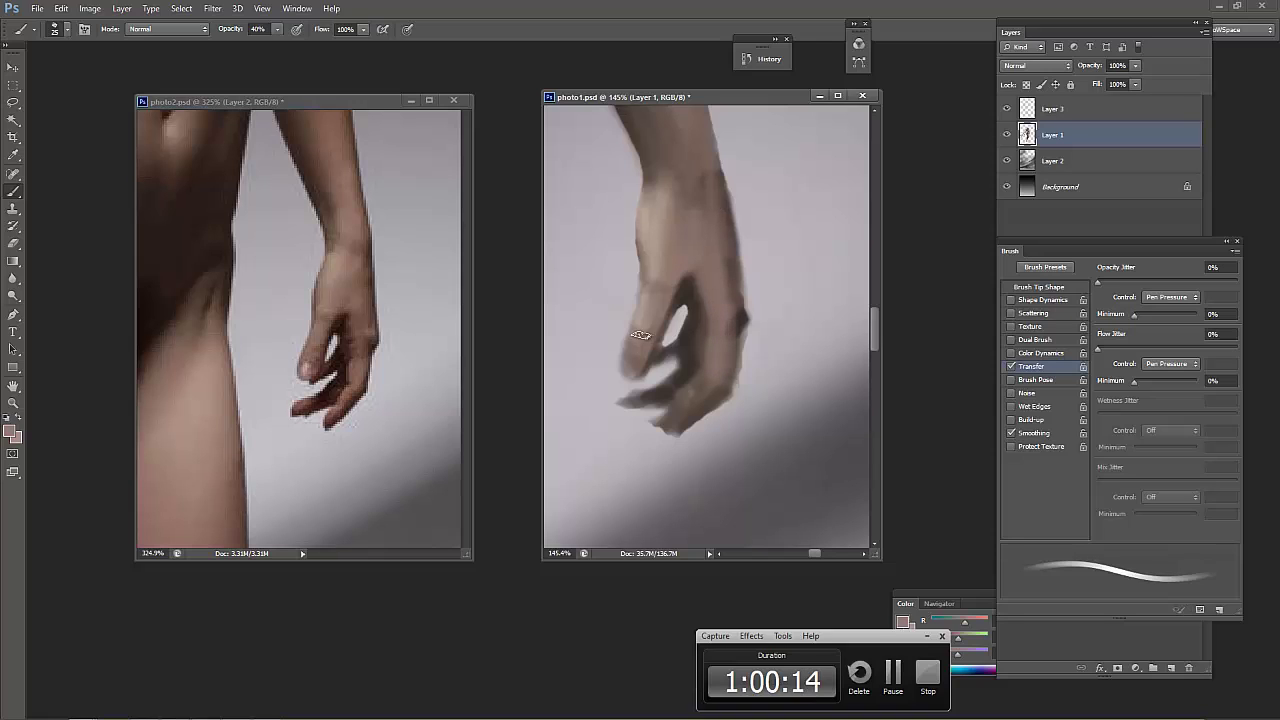
Brush light grey strokes onto the upper wrist with a size-9 brush
key(bracketleft)
key(bracketleft)
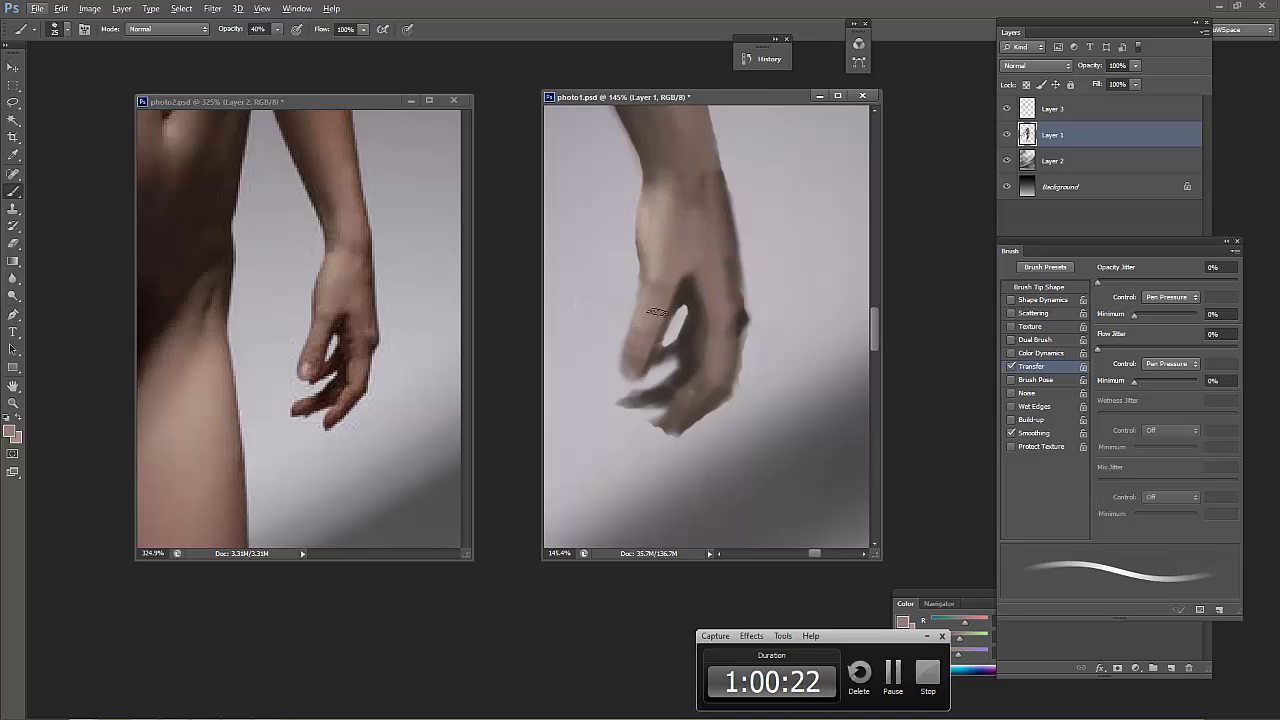
alt+click(617, 338)
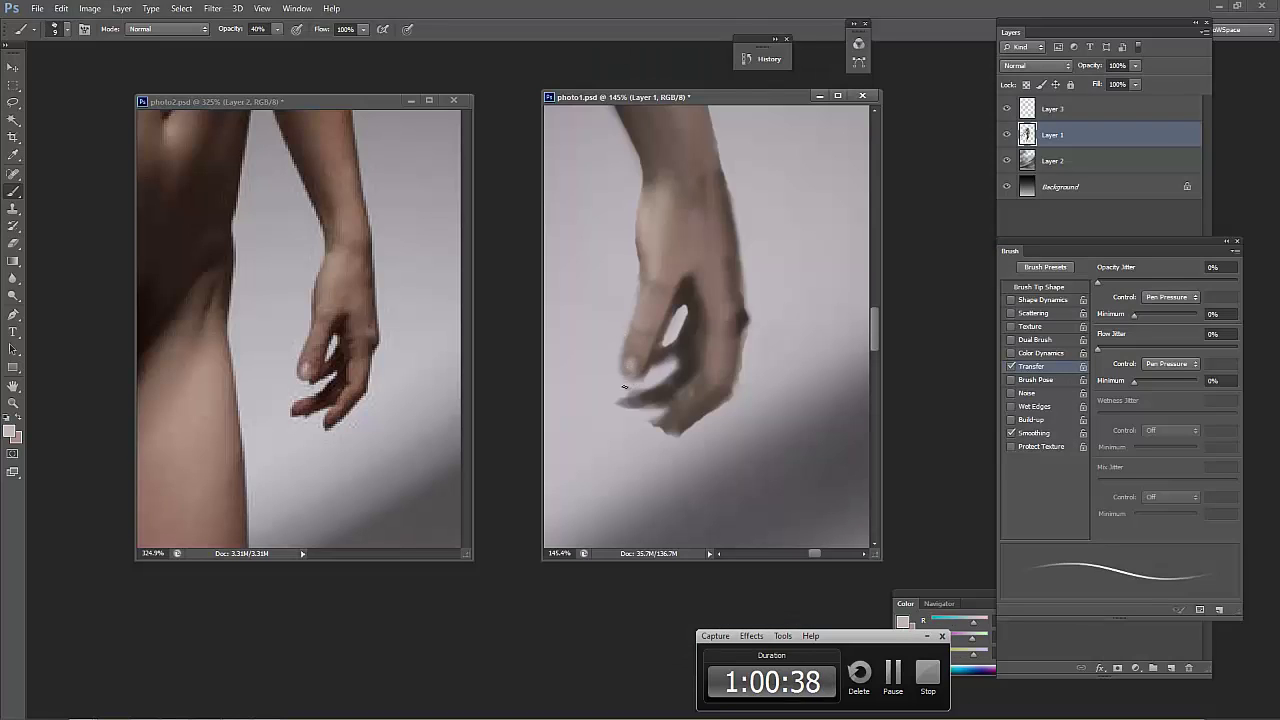
key(super)
key(super)
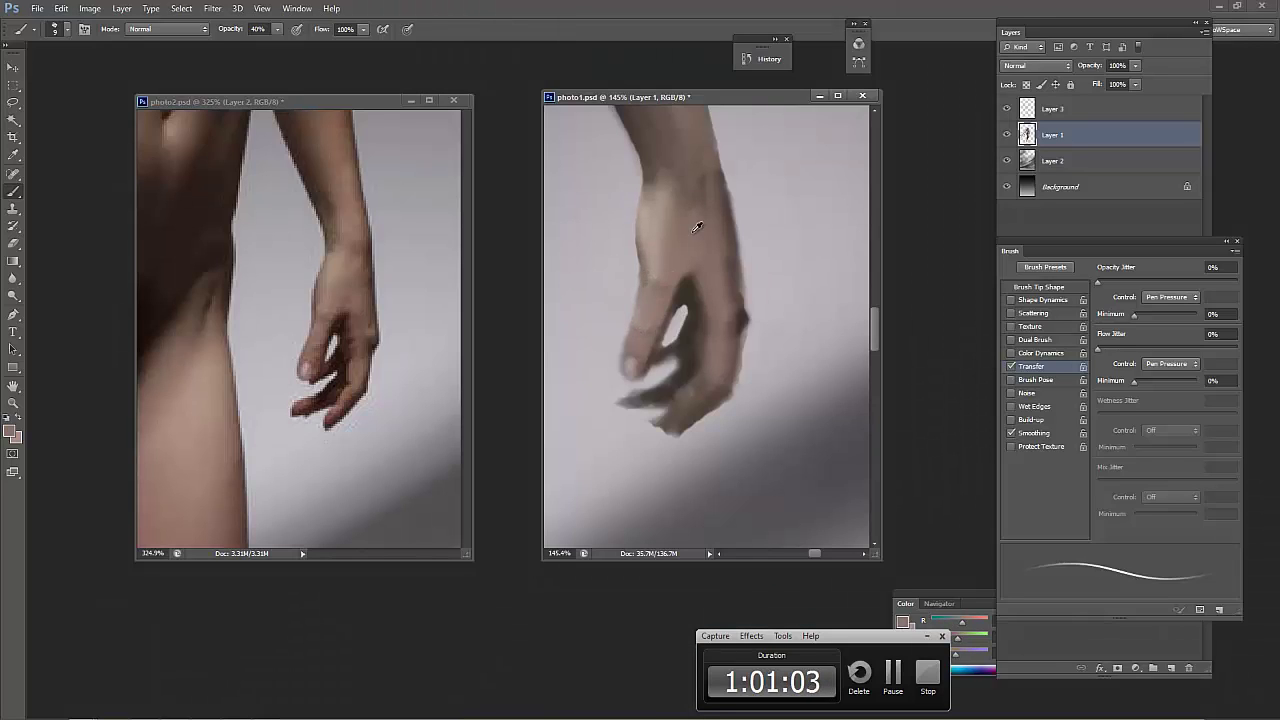
mouse_move(697, 190)
mouse_down()
mouse_move(682, 145)
mouse_move(705, 166)
mouse_up()
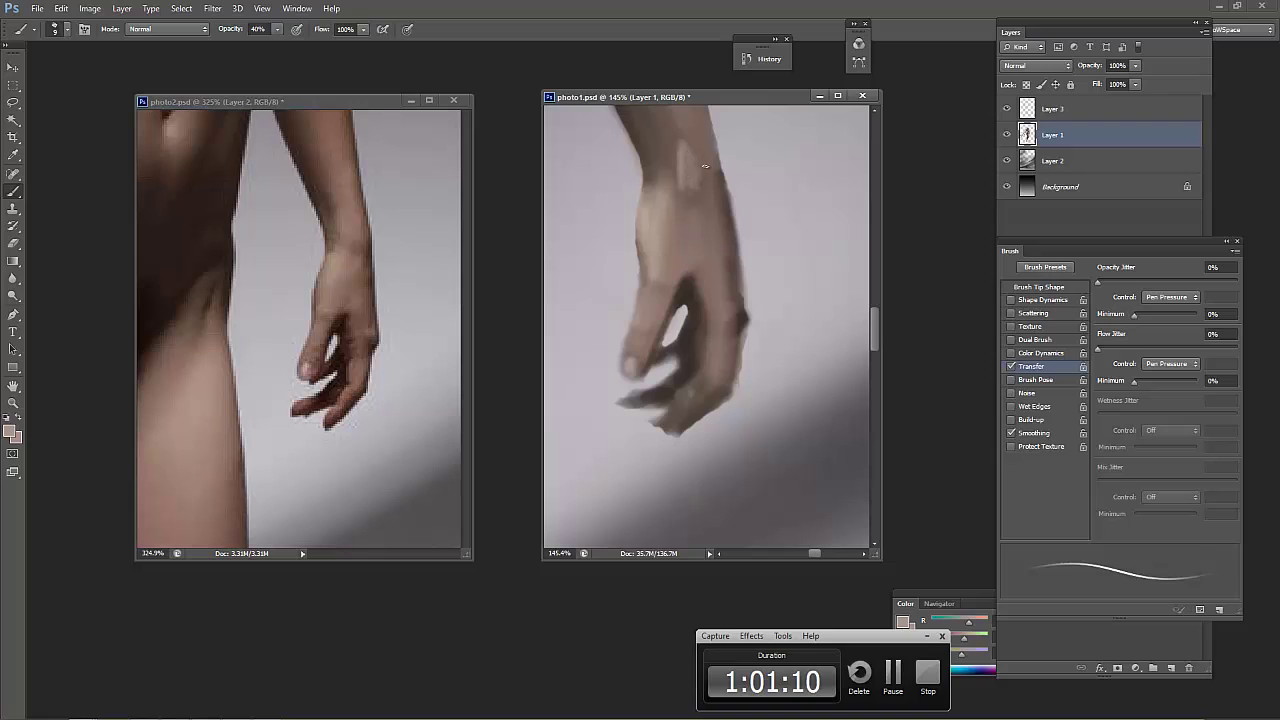
alt+click(677, 185)
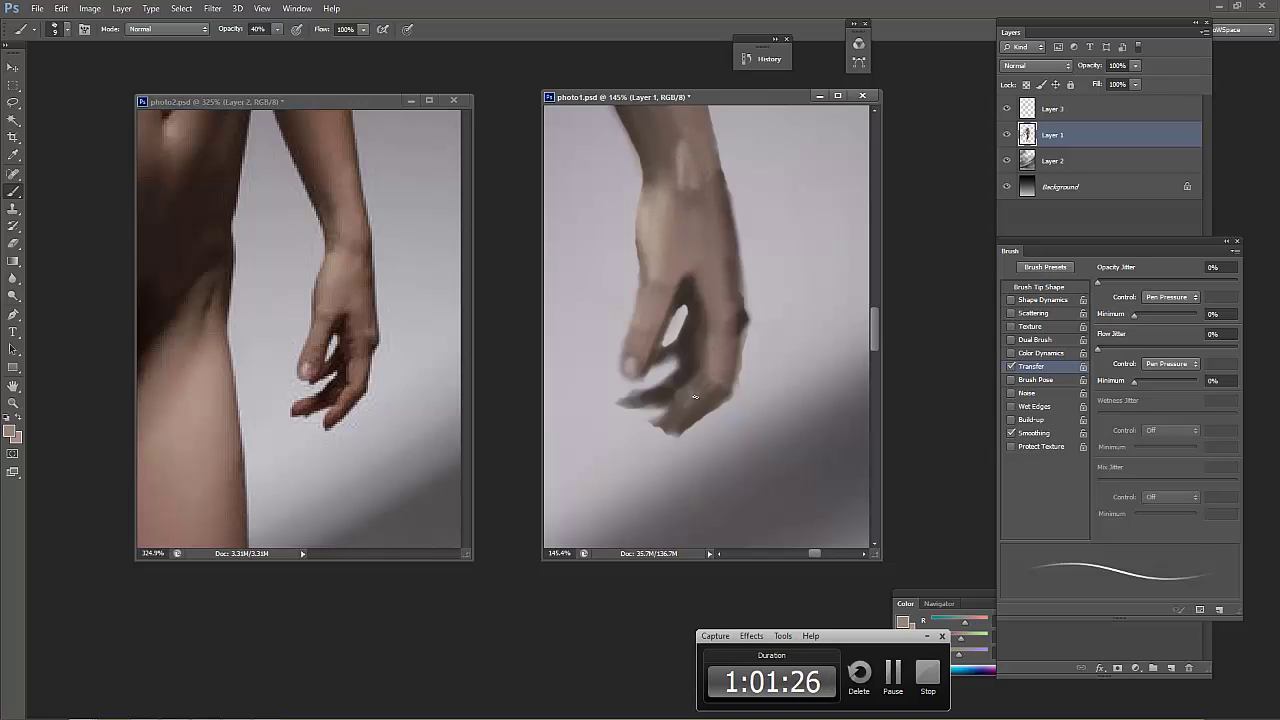
alt+click(634, 359)
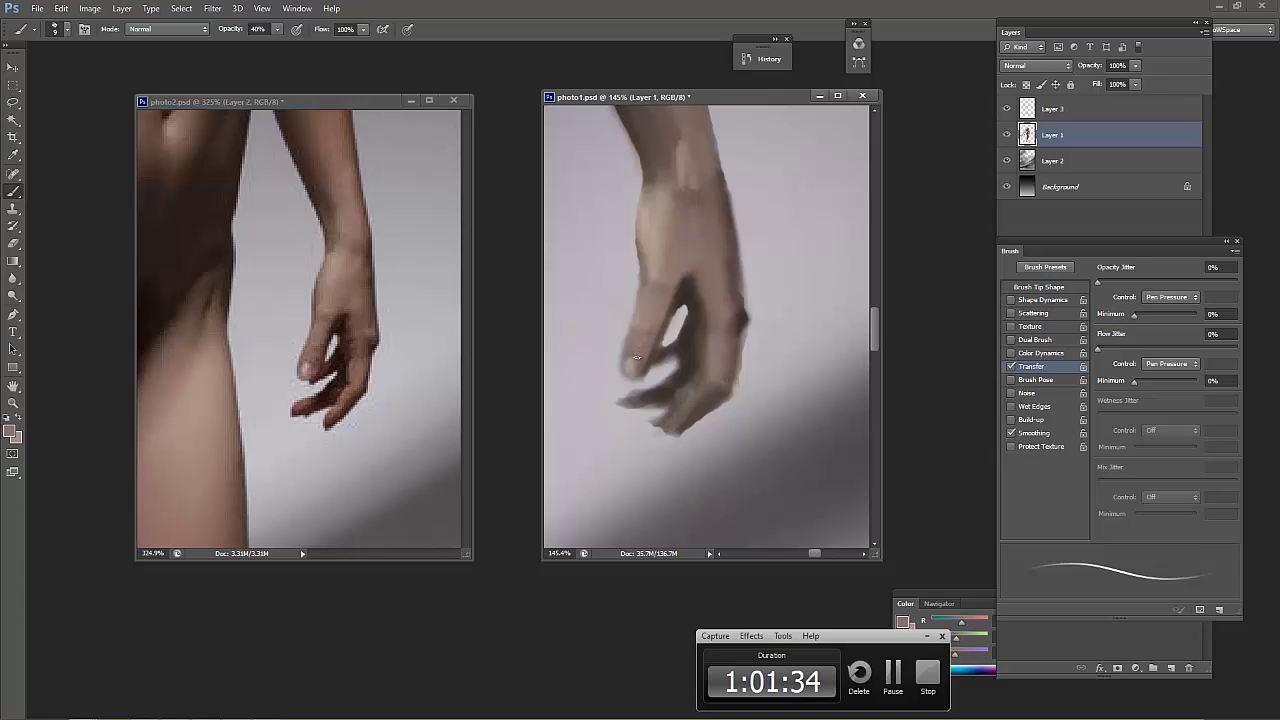
key(bracketleft)
key(bracketleft)
key(bracketleft)
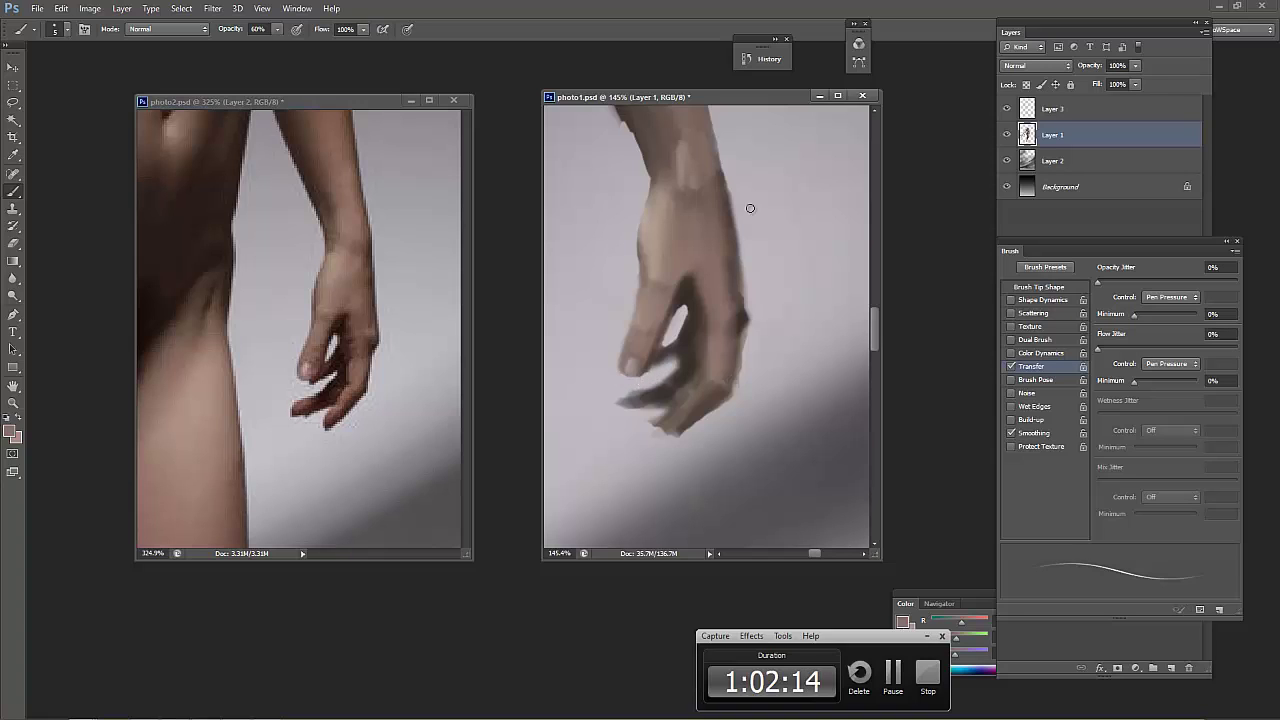
Repaint the lowest fingertips sharper and smooth the hand's right edge up to the wrist
mouse_move(618, 410)
mouse_down()
mouse_move(662, 430)
mouse_move(696, 424)
mouse_up()
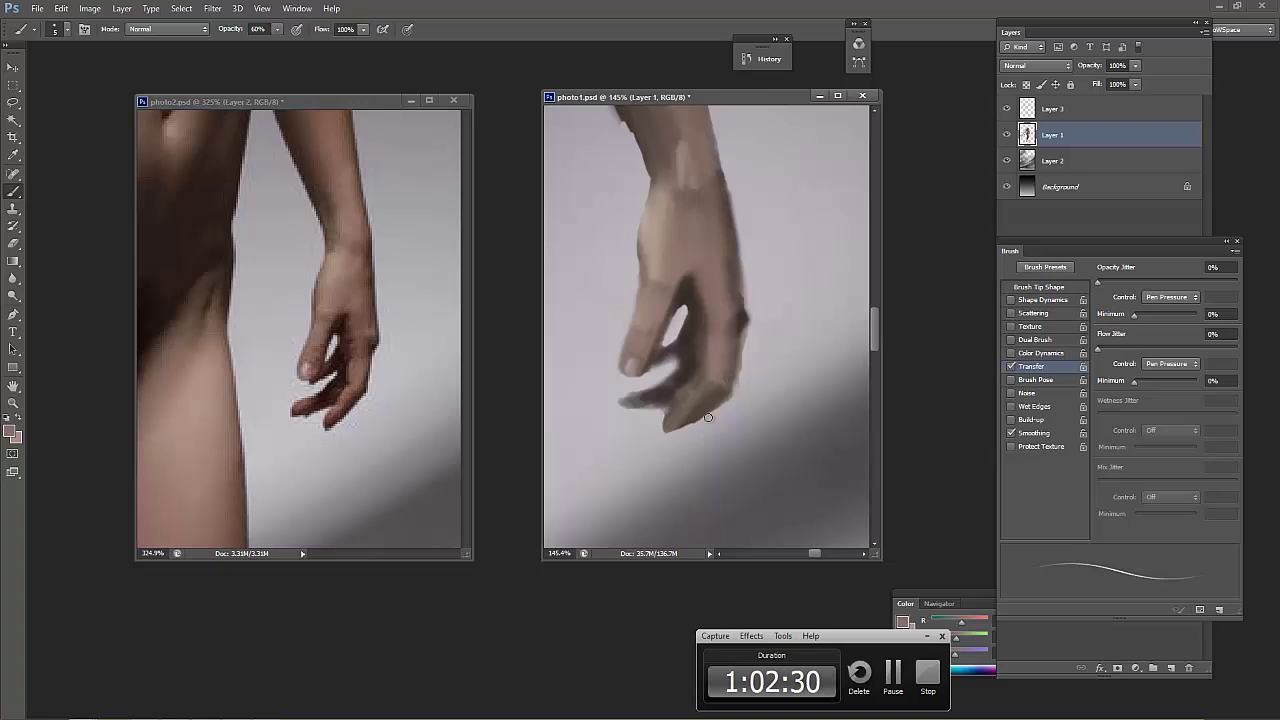
drag(738, 386, 746, 338)
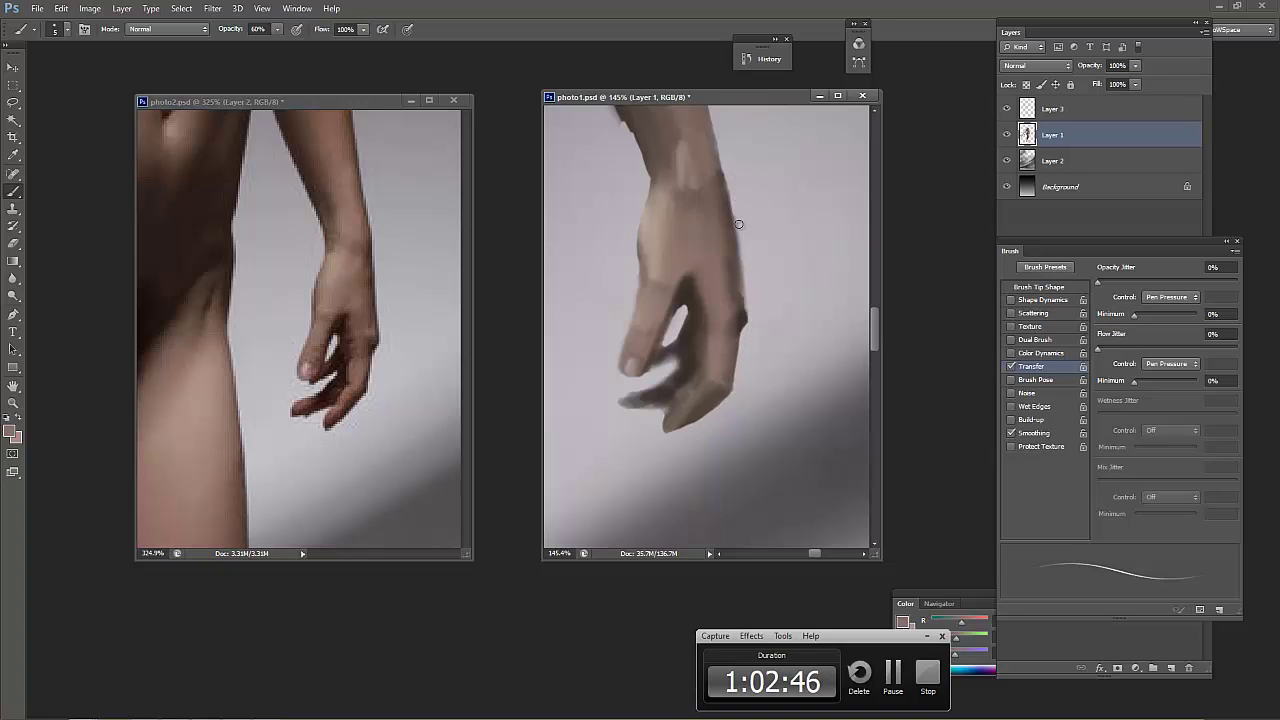
drag(740, 214, 741, 177)
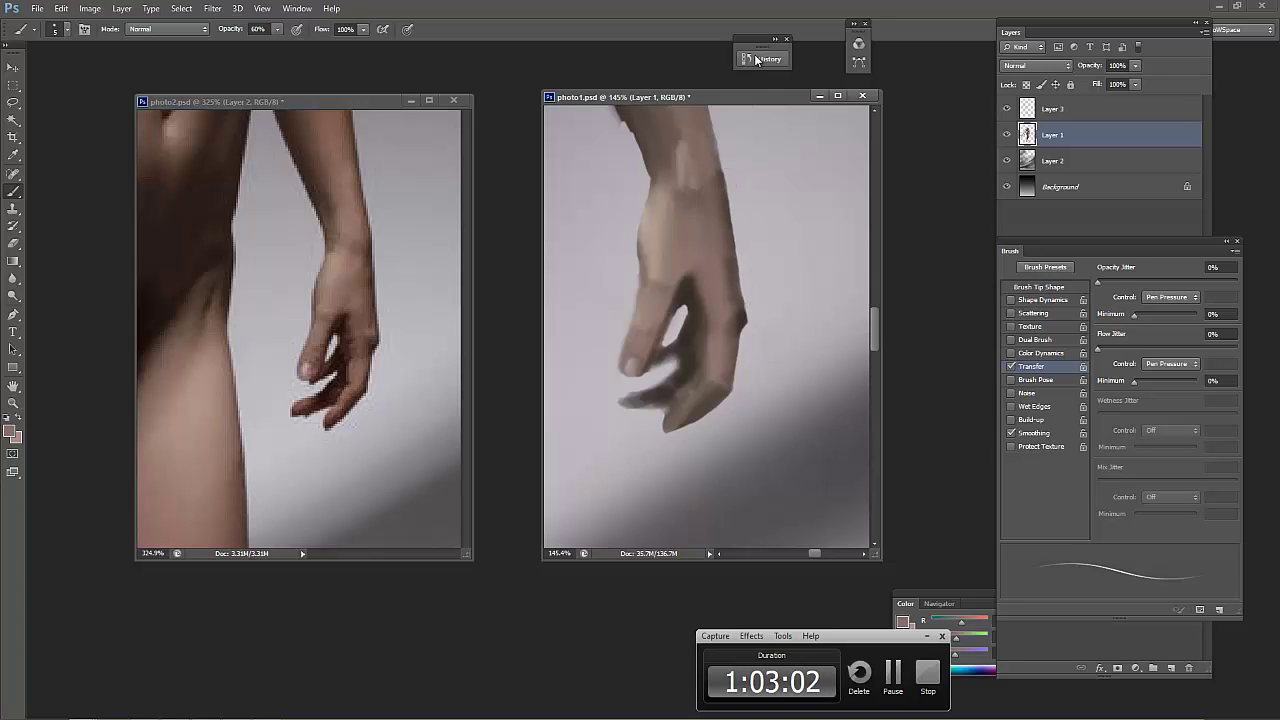
drag(650, 352, 652, 350)
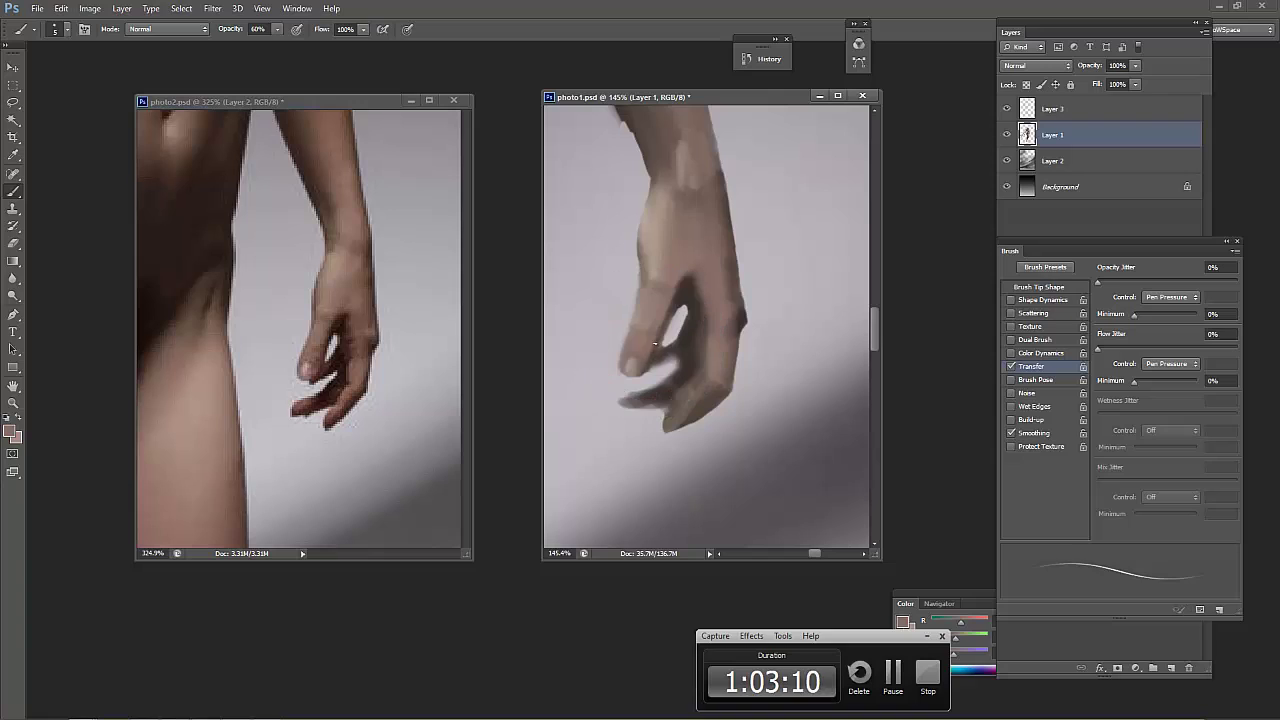
Paint dark shadow between the fingers and at the lower fingertips
alt+click(688, 327)
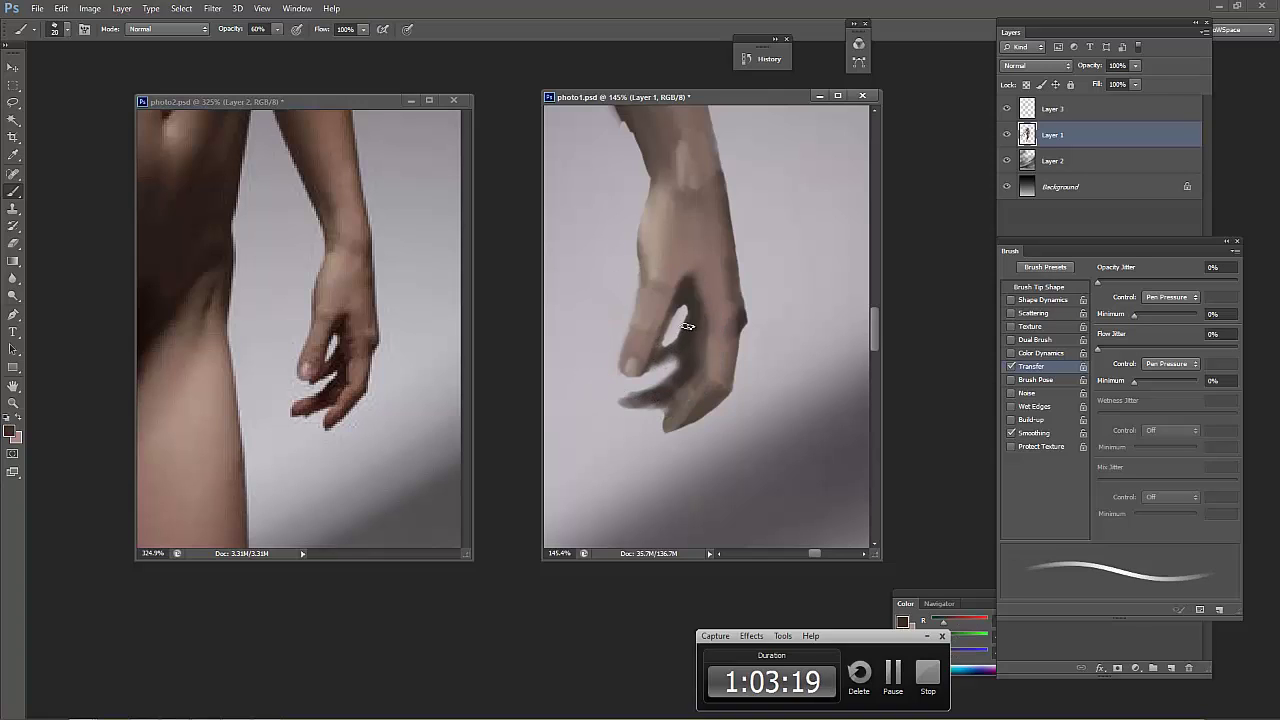
key(bracketleft)
key(bracketleft)
key(bracketleft)
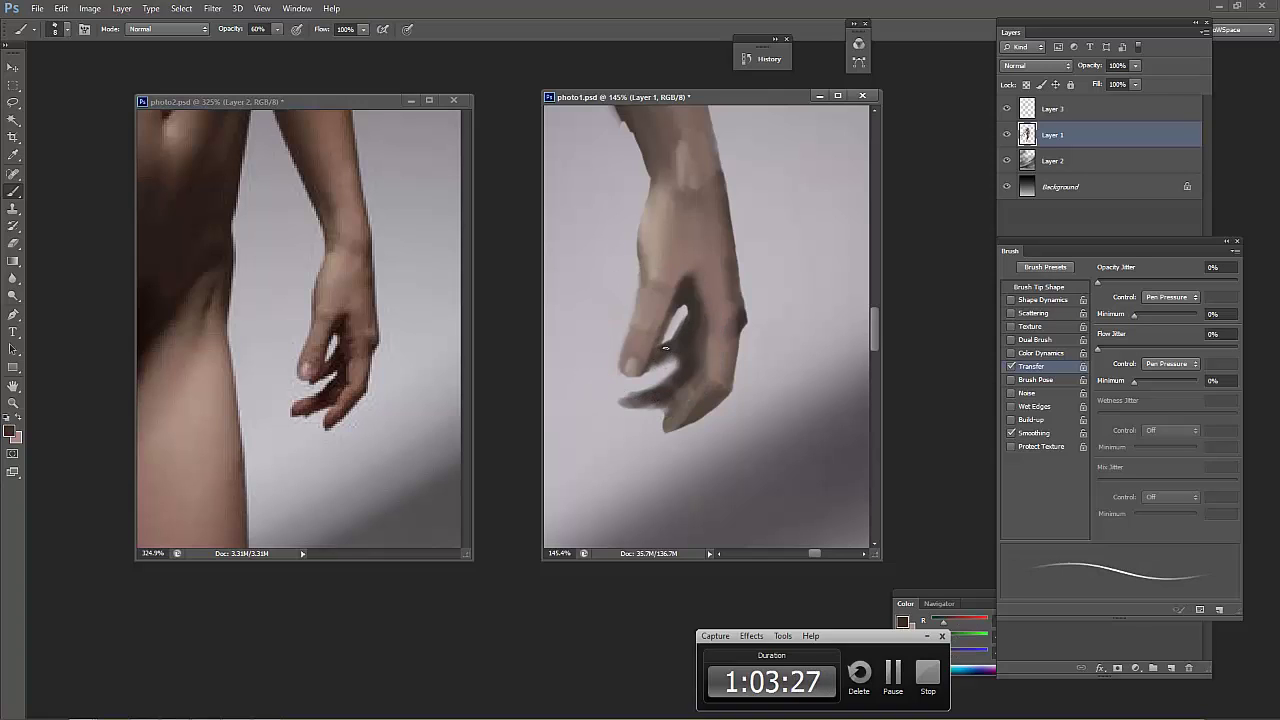
mouse_move(681, 366)
mouse_down()
mouse_move(625, 400)
mouse_move(687, 381)
mouse_up()
alt+click(641, 349)
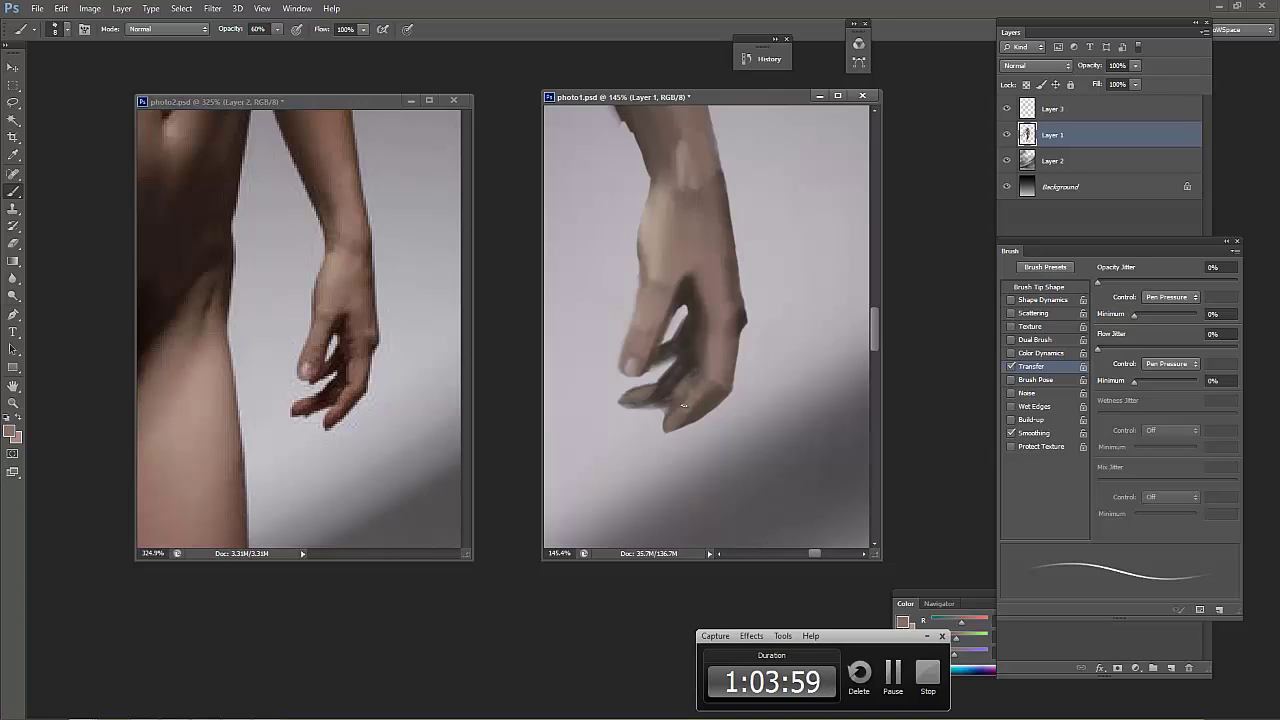
Deepen the finger gaps, add faint knuckle shadow and darken the lower fingers
alt+click(681, 375)
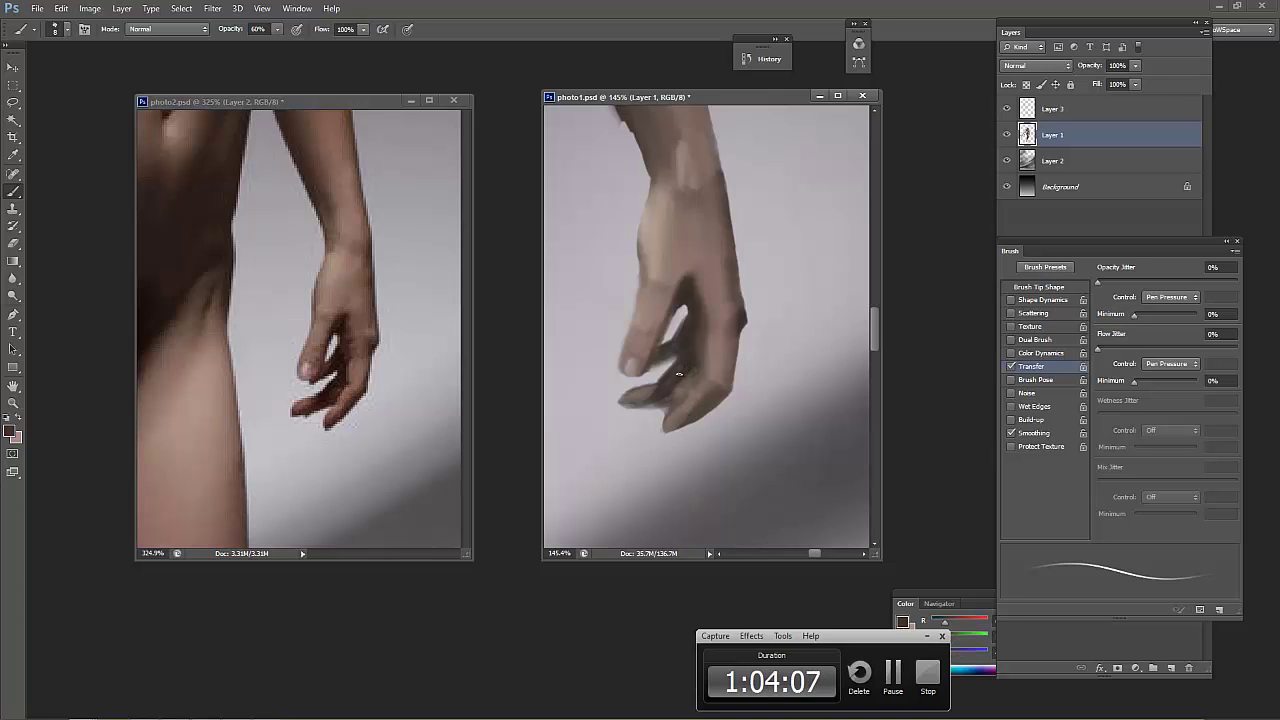
mouse_move(668, 352)
mouse_down()
mouse_move(640, 380)
mouse_move(670, 367)
mouse_move(659, 383)
mouse_move(621, 396)
mouse_up()
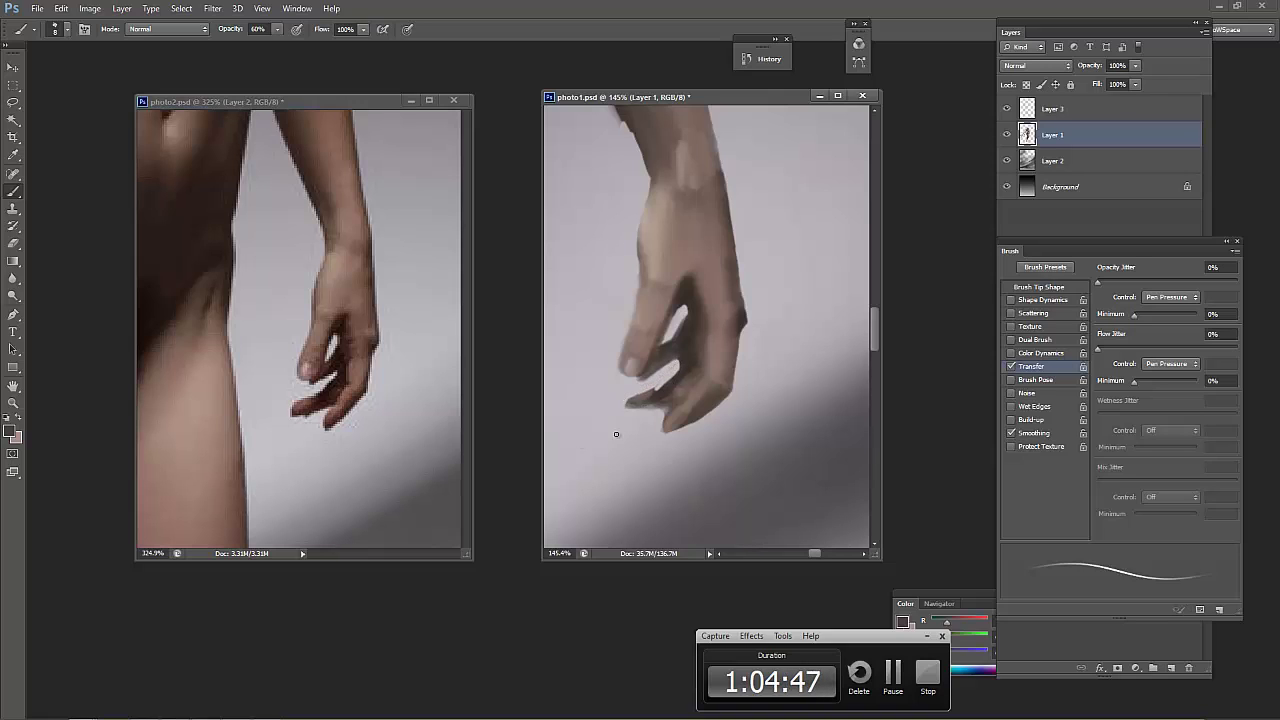
drag(684, 370, 646, 405)
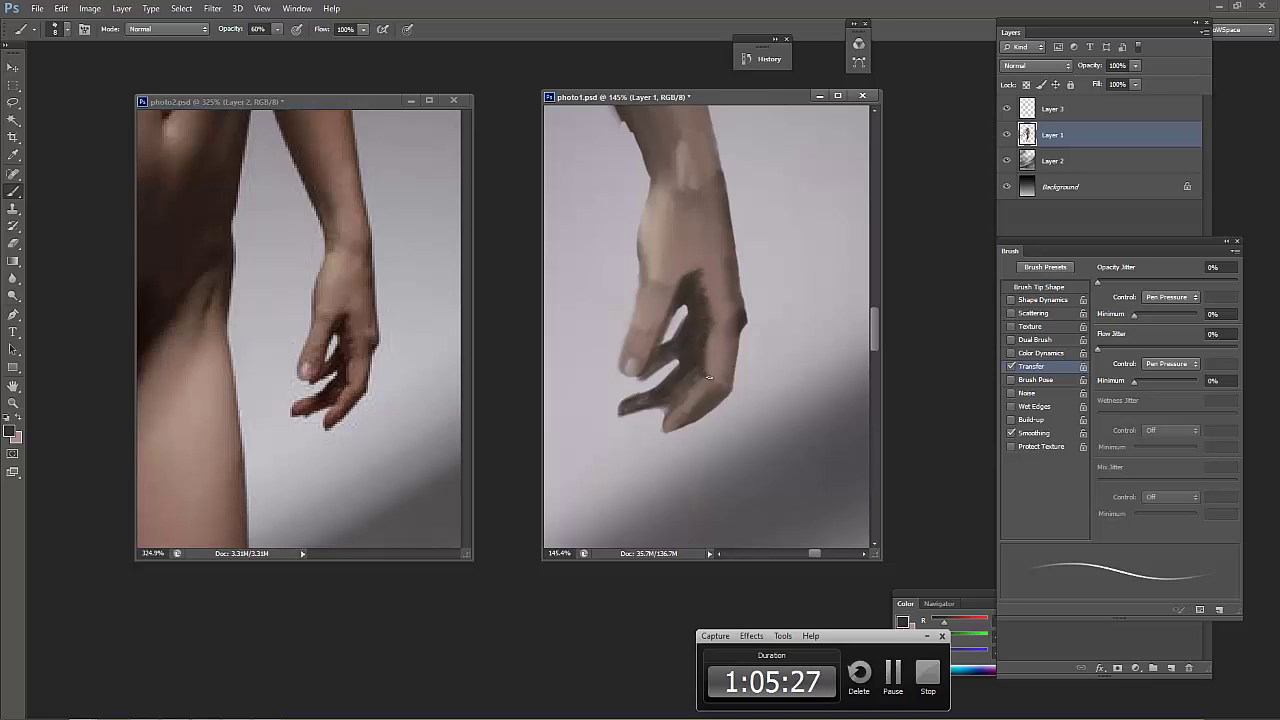
drag(708, 377, 690, 388)
mouse_move(643, 410)
mouse_down()
mouse_move(690, 402)
mouse_move(663, 435)
mouse_up()
Tone the lowest finger's edge brown and highlight its fingertip
alt+click(692, 402)
drag(722, 376, 685, 405)
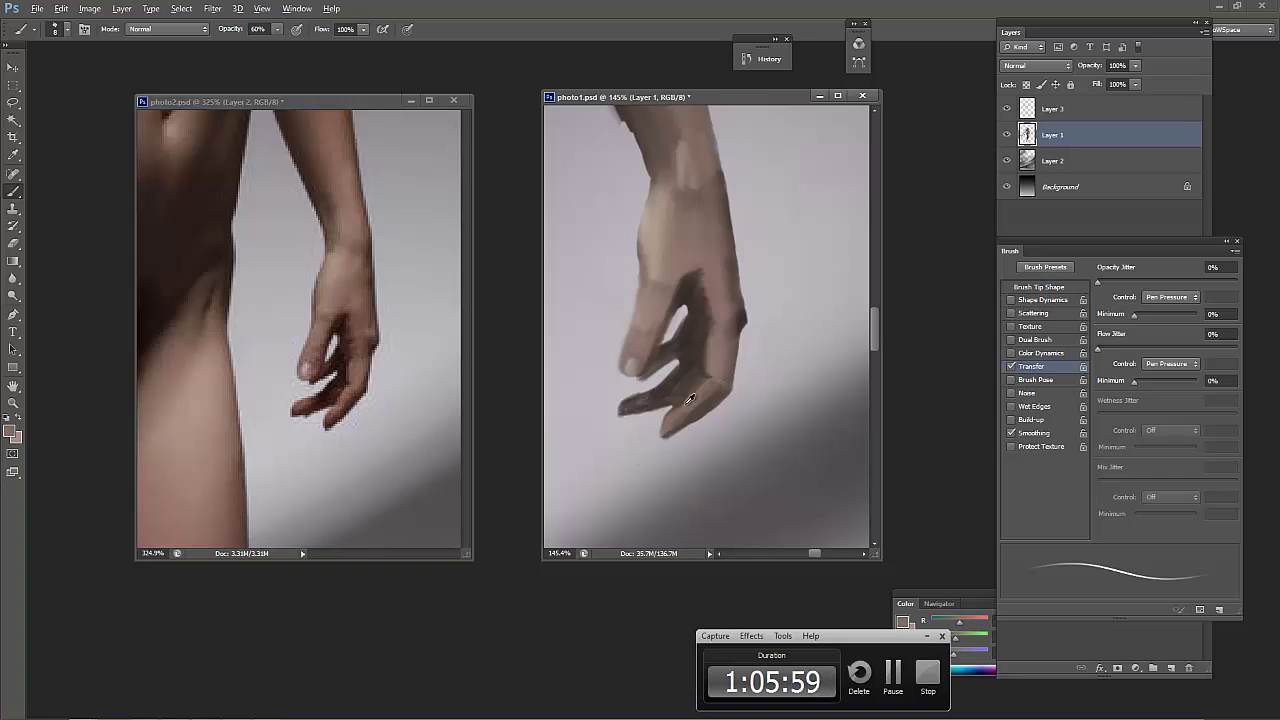
alt+click(631, 476)
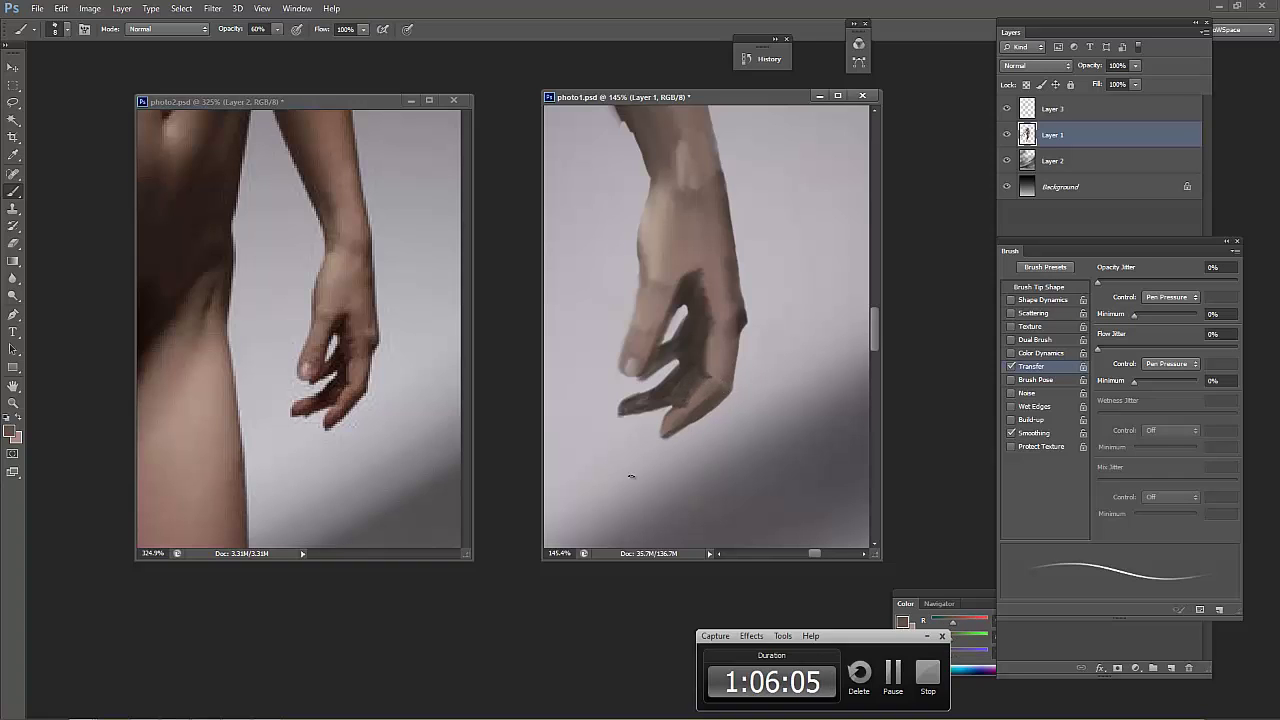
alt+click(683, 371)
drag(650, 403, 634, 398)
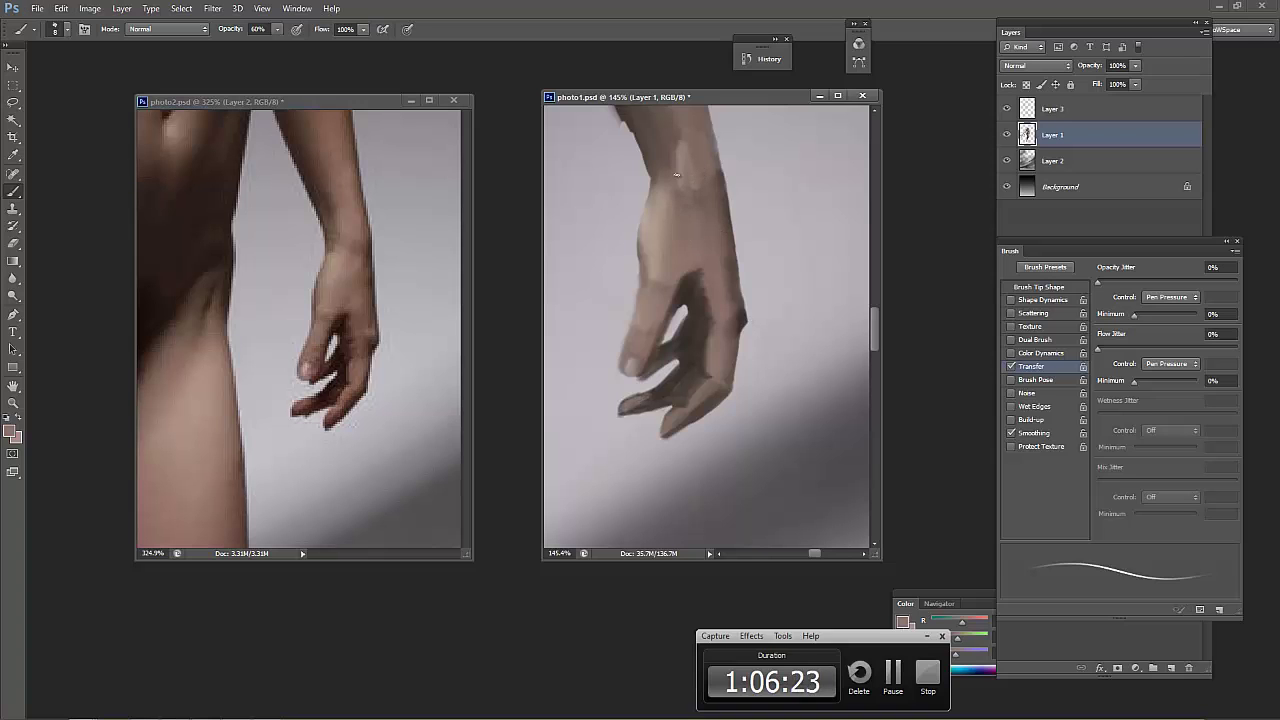
Fit the reference photo to the window with Ctrl+0
key(ctrl+Tab)
key(ctrl+0)
key(ctrl+Tab)
With a 10 px brush and sampled skin tones, smooth and lighten the right leg's inner edge
key(bracketright)
key(bracketright)
key(bracketright)
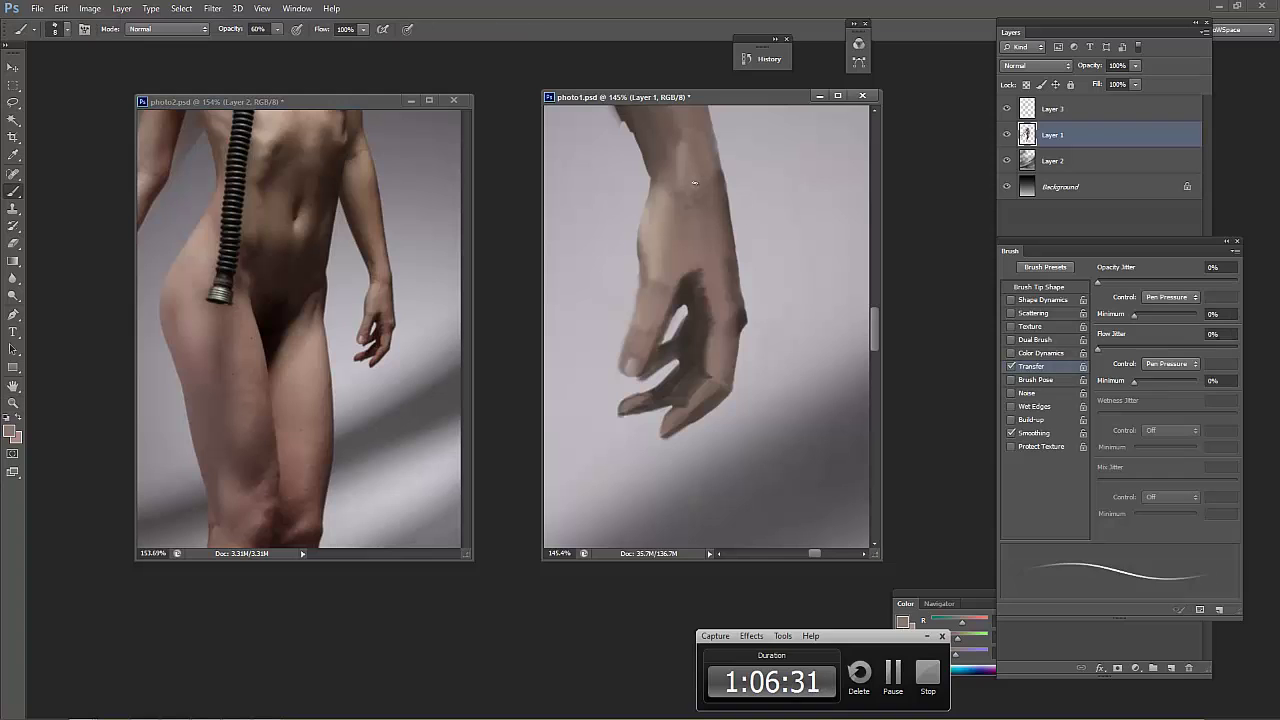
alt+click(694, 192)
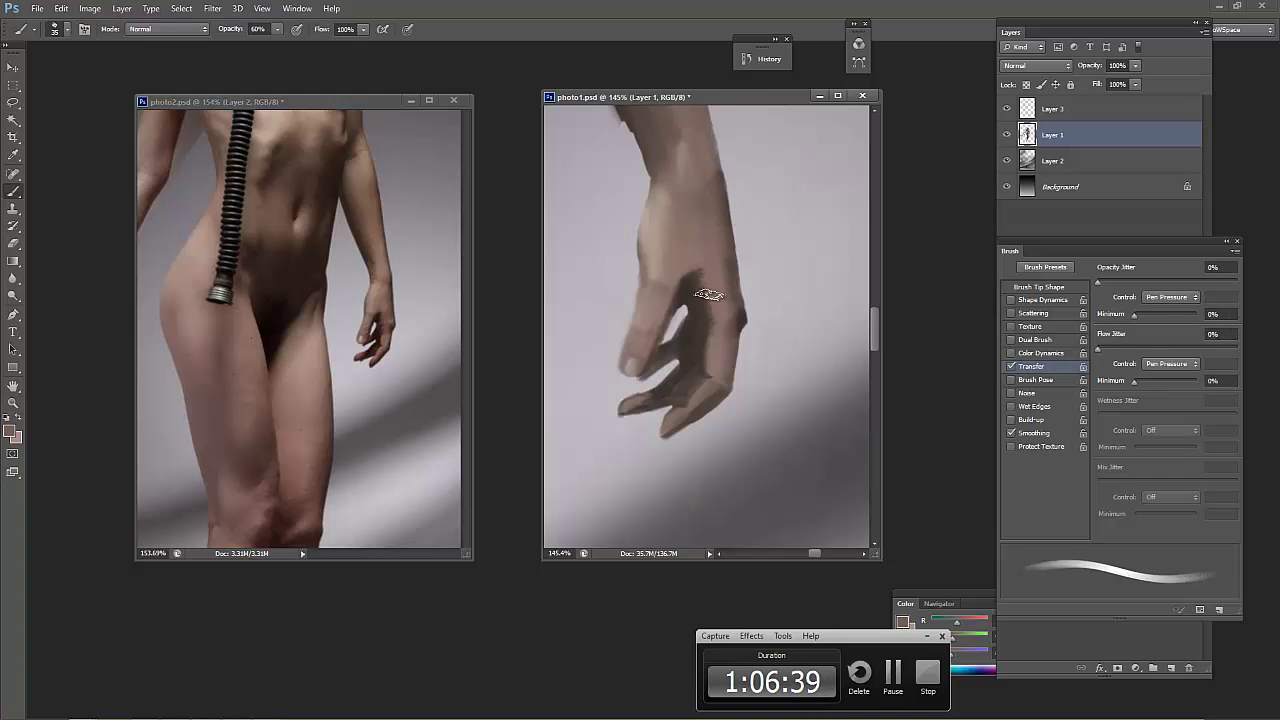
alt+click(700, 281)
key(bracketleft)
key(bracketleft)
key(bracketleft)
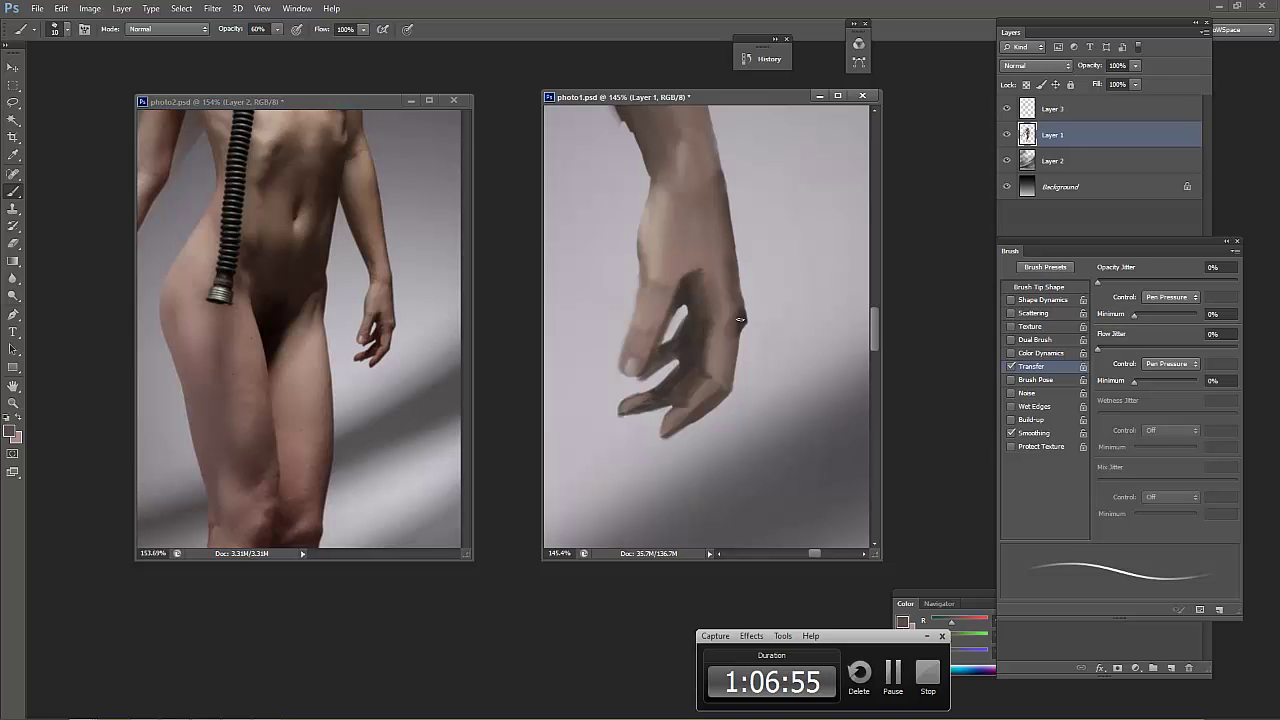
alt+click(702, 271)
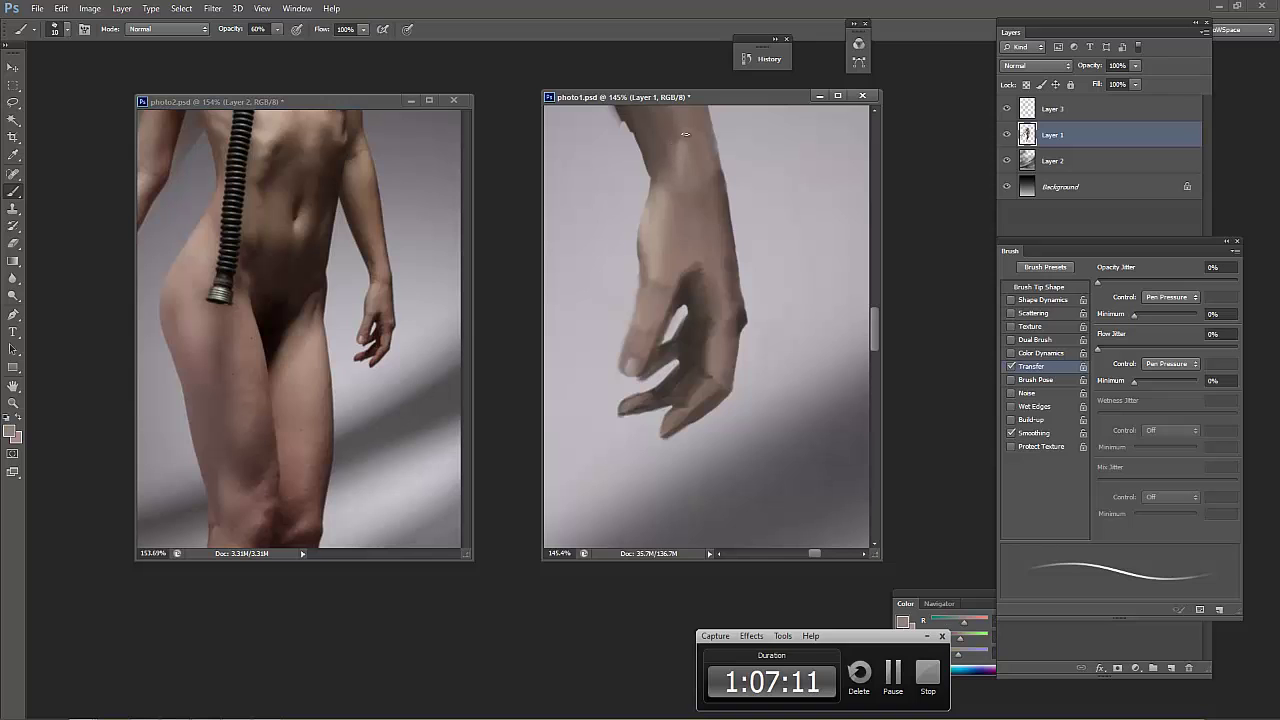
scroll(725, 268, down, 6)
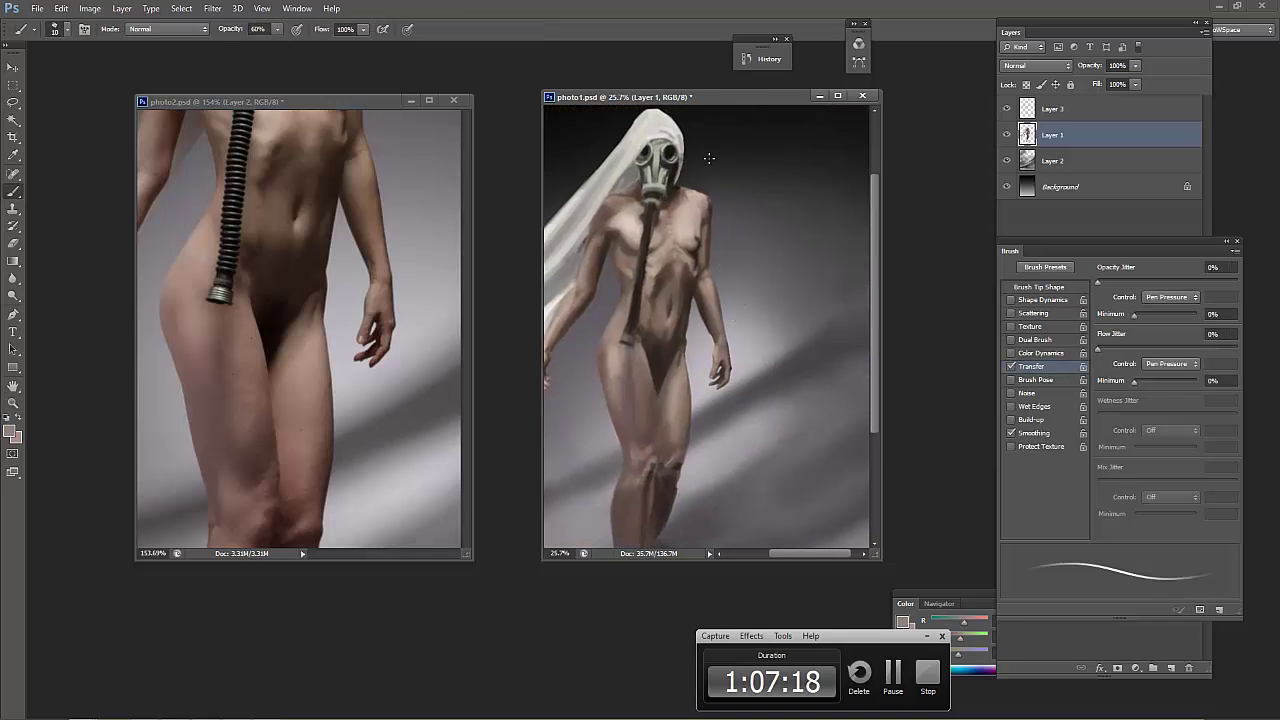
scroll(680, 285, up, 7)
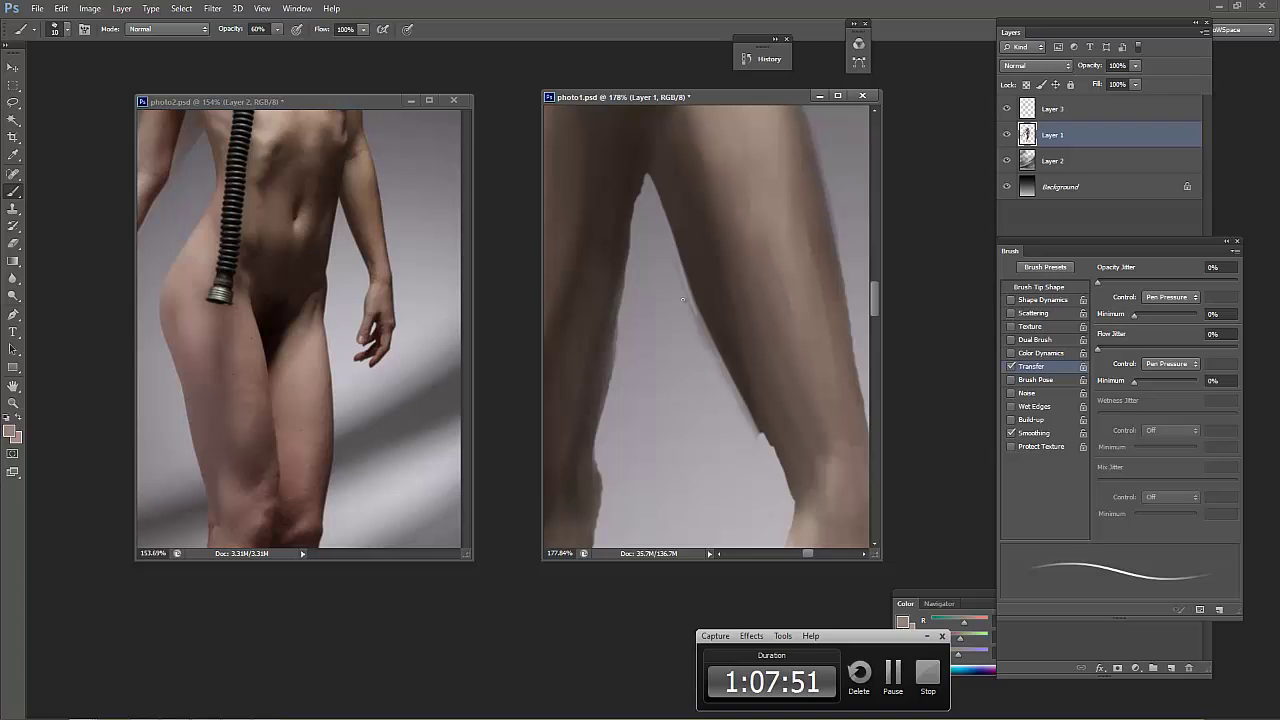
mouse_move(696, 311)
mouse_down()
mouse_move(684, 262)
mouse_move(701, 312)
mouse_up()
drag(758, 434, 714, 340)
drag(744, 398, 708, 328)
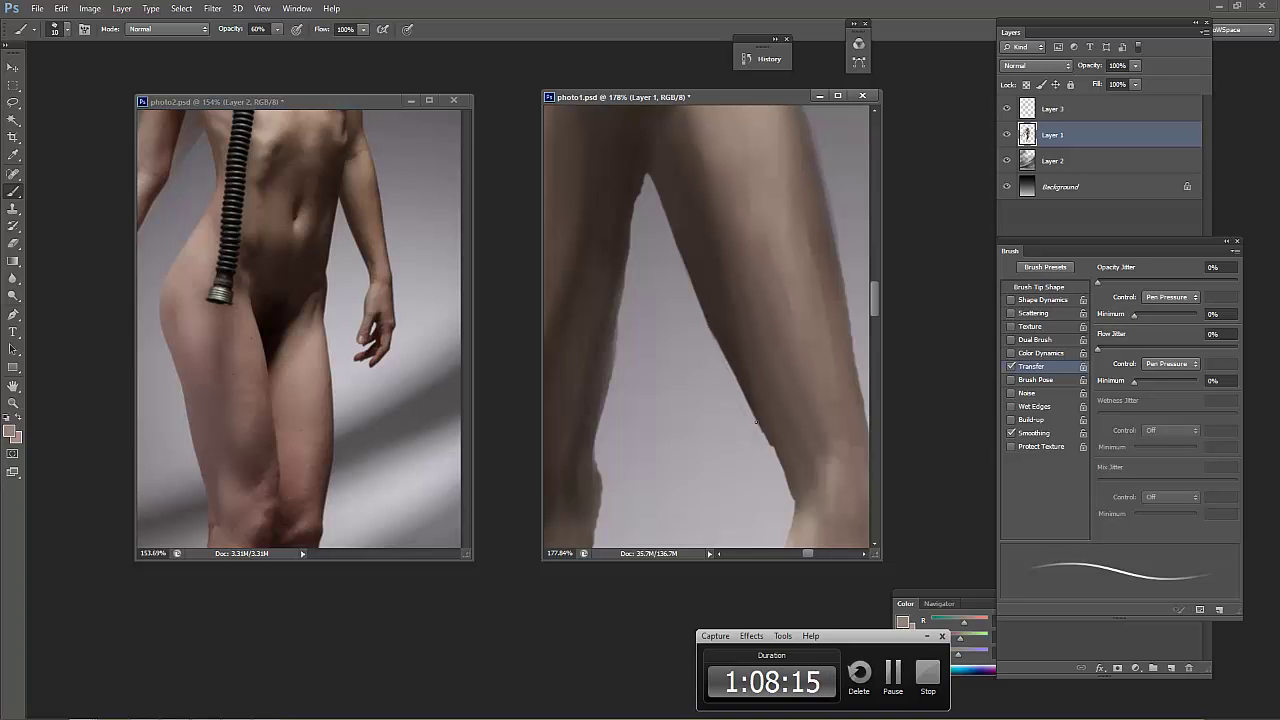
drag(794, 500, 785, 473)
drag(754, 410, 734, 372)
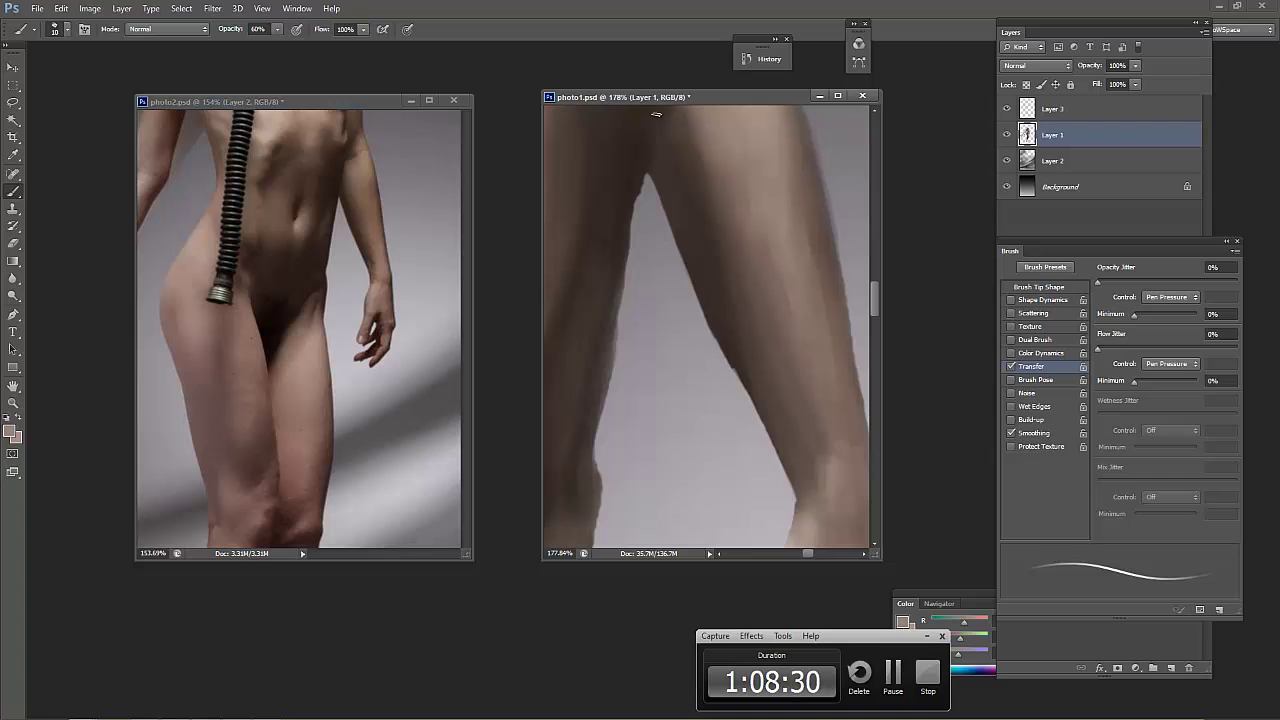
Lasso-select along the left leg's inner edge and smooth it
click(13, 102)
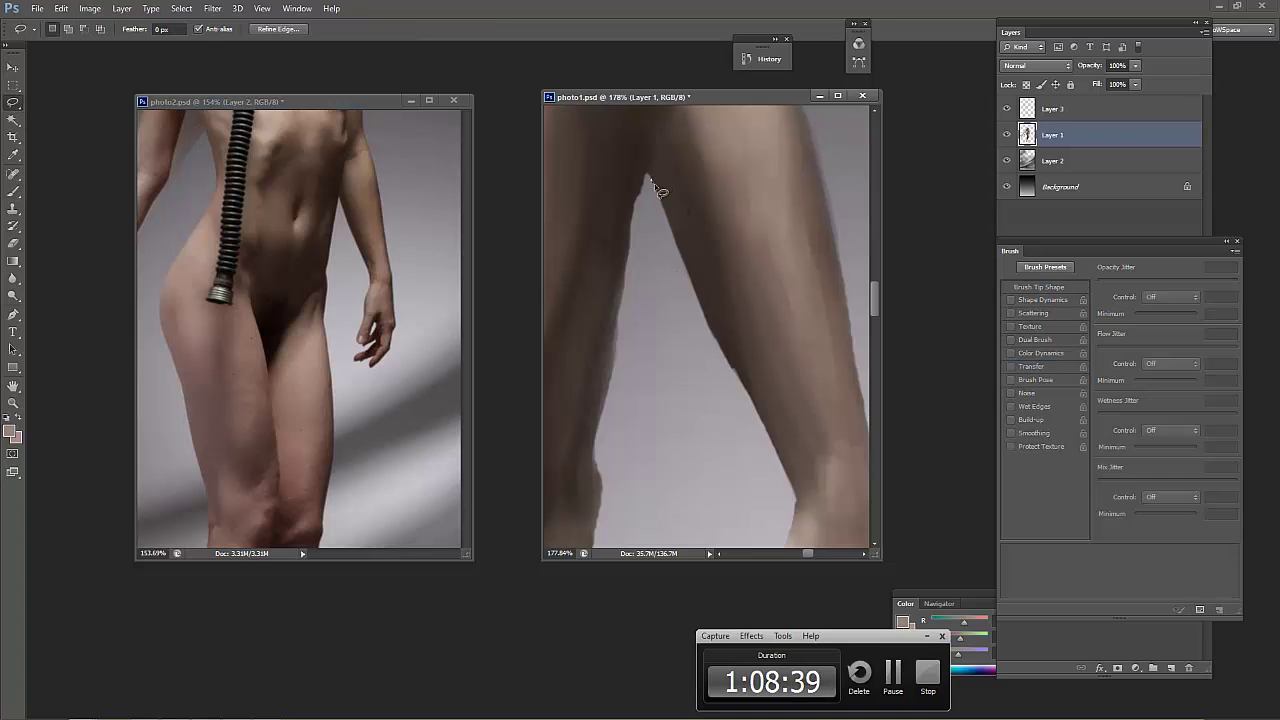
mouse_move(652, 181)
mouse_down()
mouse_move(735, 416)
mouse_move(717, 412)
mouse_up()
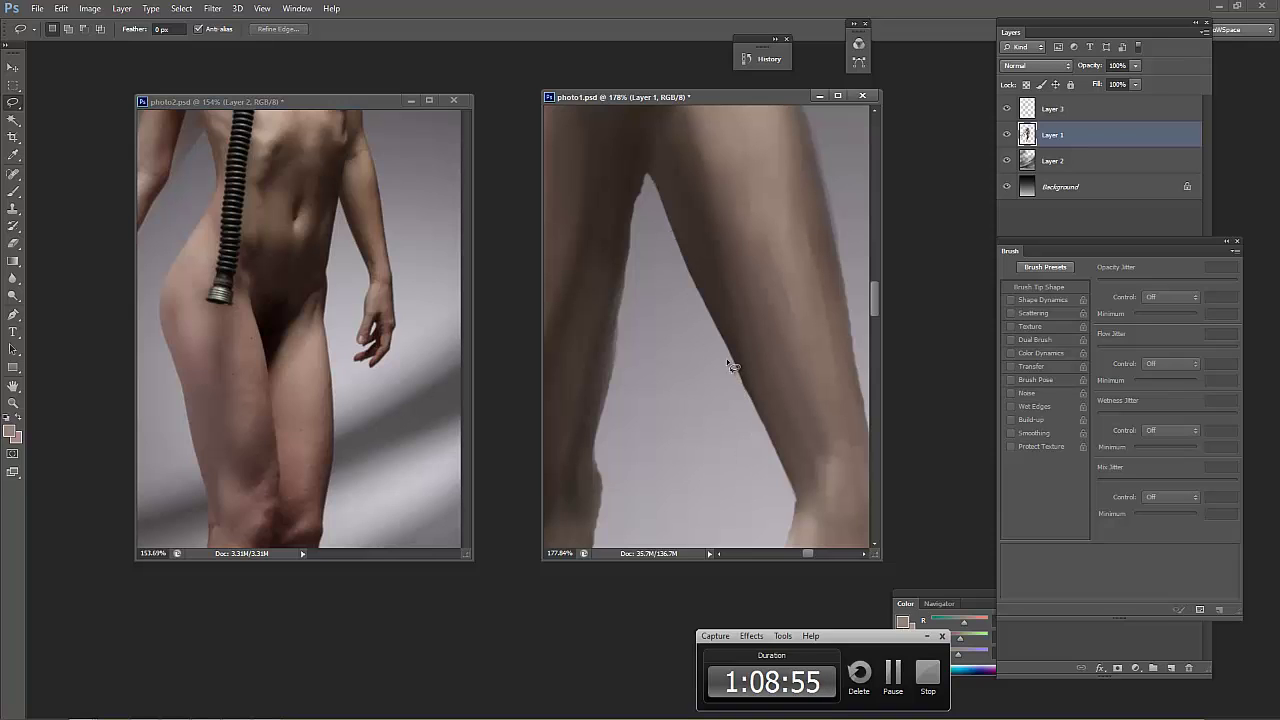
click(672, 341)
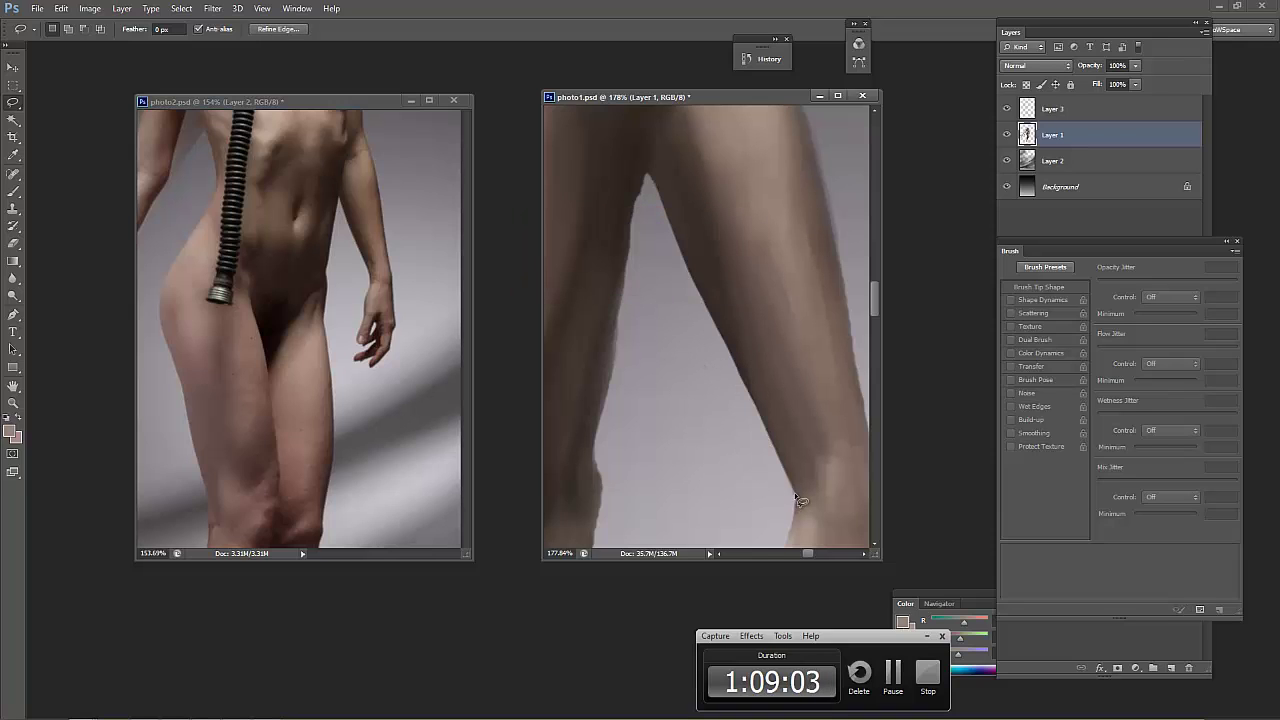
click(760, 545)
mouse_move(647, 173)
mouse_down()
mouse_move(600, 423)
mouse_move(650, 502)
mouse_move(648, 183)
mouse_move(641, 228)
mouse_up()
drag(633, 208, 606, 434)
key(Return)
click(632, 340)
Hide and delete the soft-light Layer 2 from the reference photo
key(z)
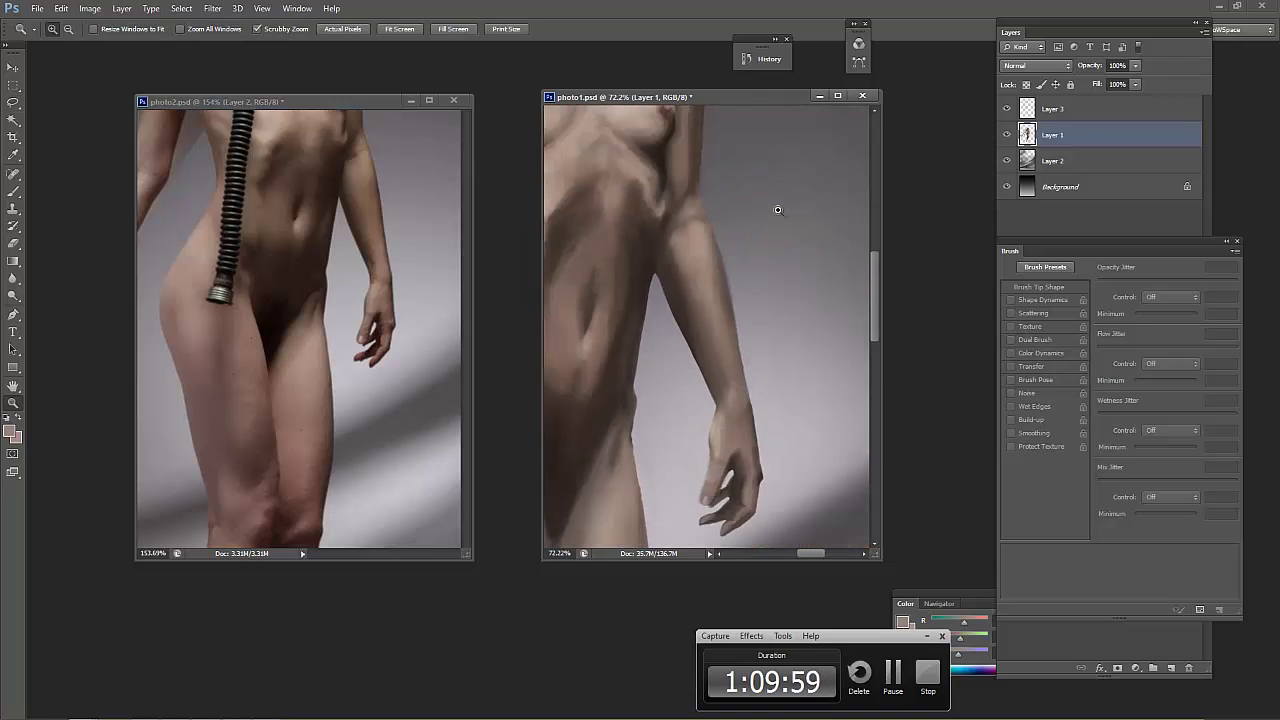
scroll(658, 308, down, 5)
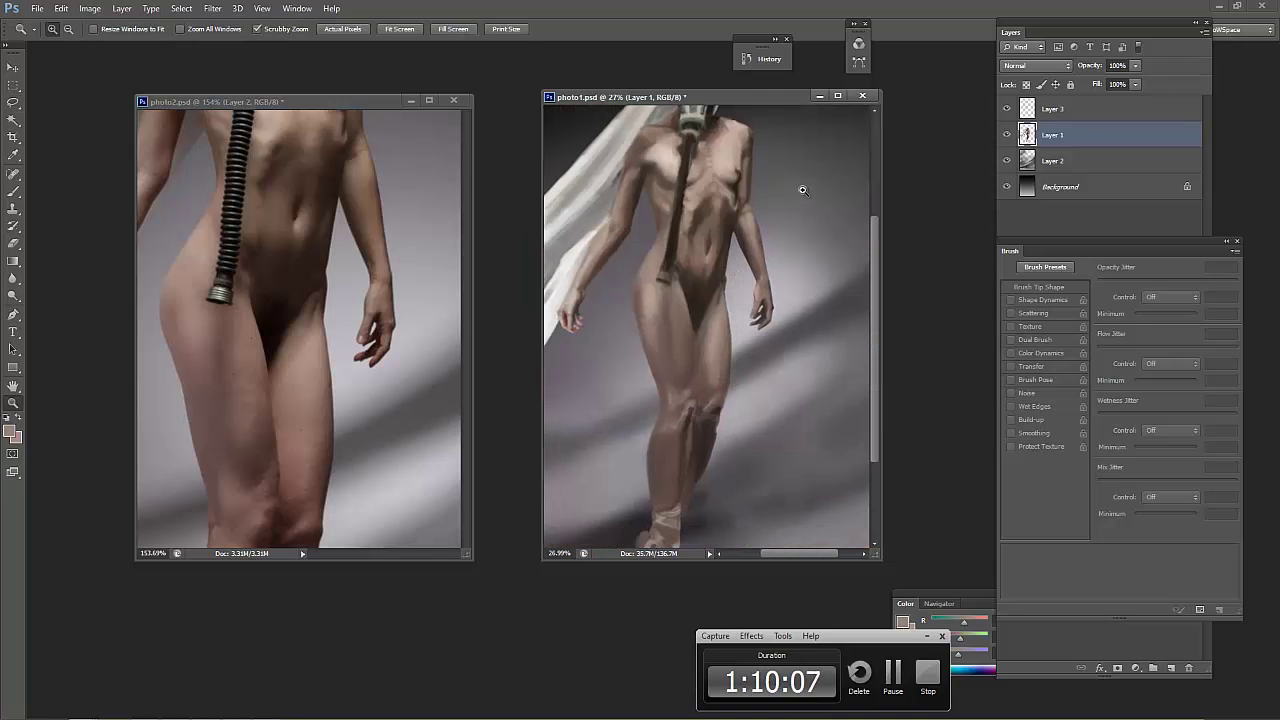
scroll(800, 190, down, 3)
scroll(322, 508, down, 3)
scroll(322, 508, down, 2)
scroll(350, 538, down, 1)
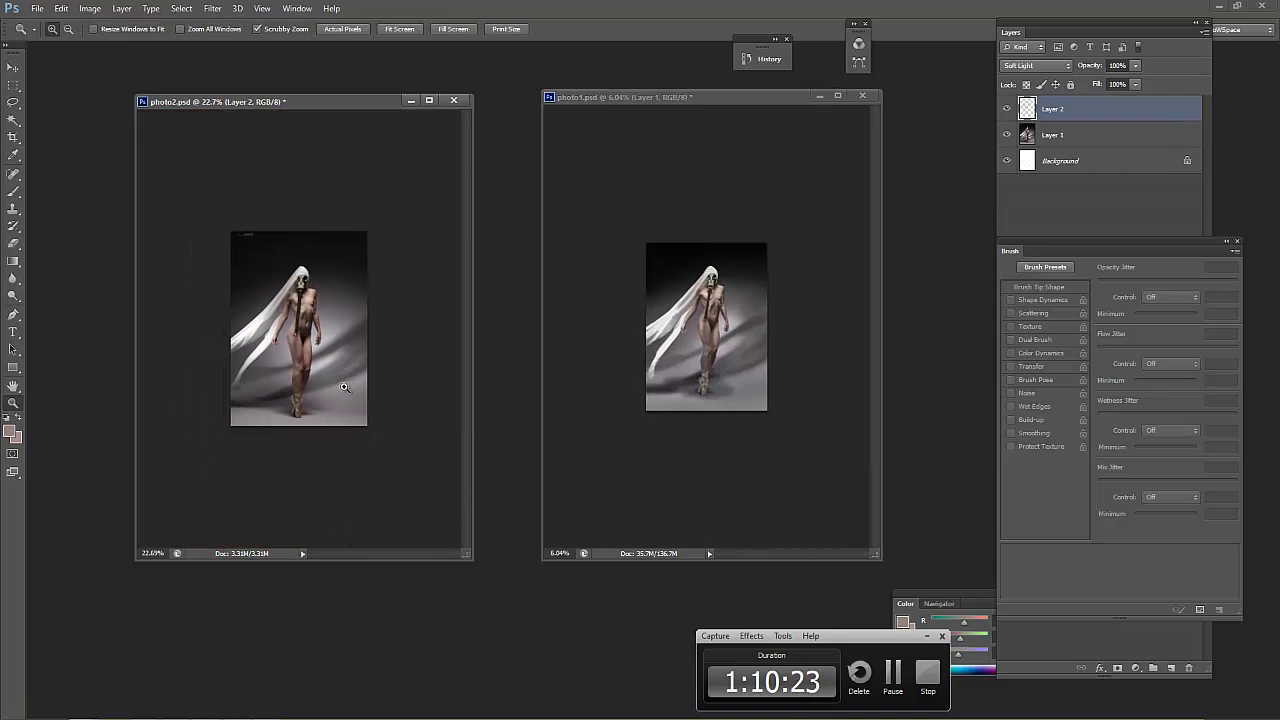
scroll(700, 330, up, 5)
scroll(330, 340, up, 5)
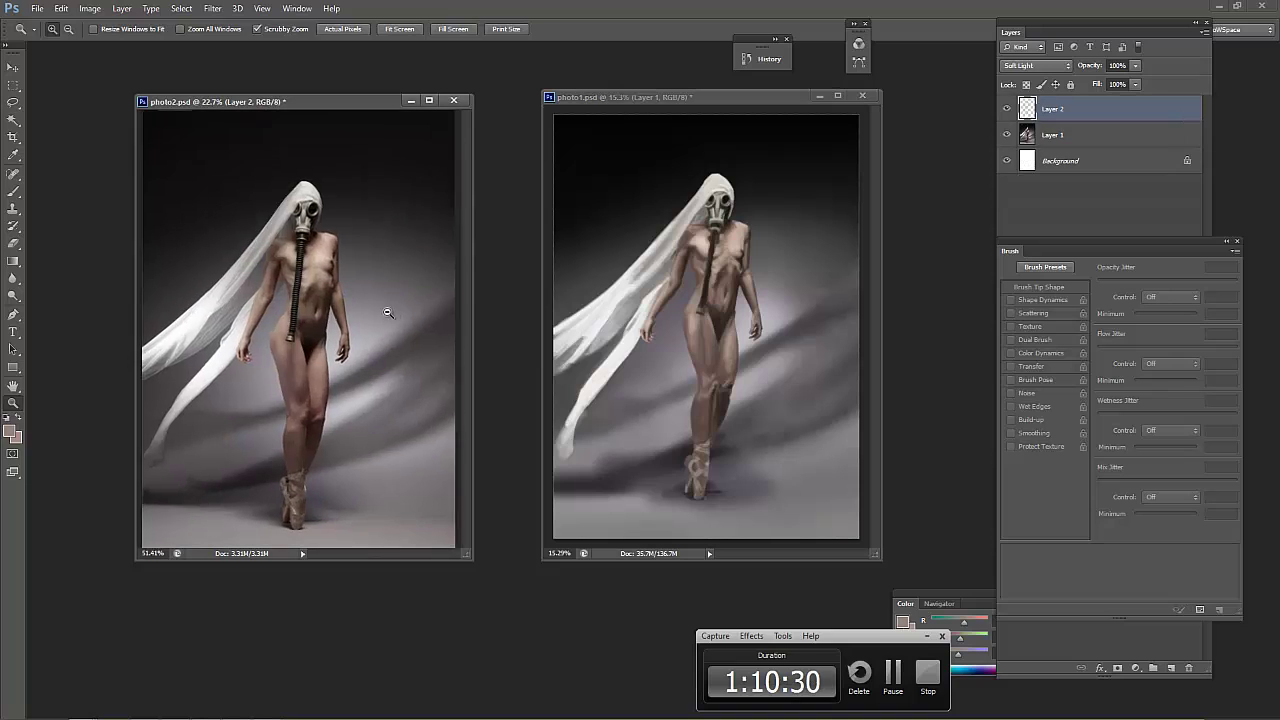
key(l)
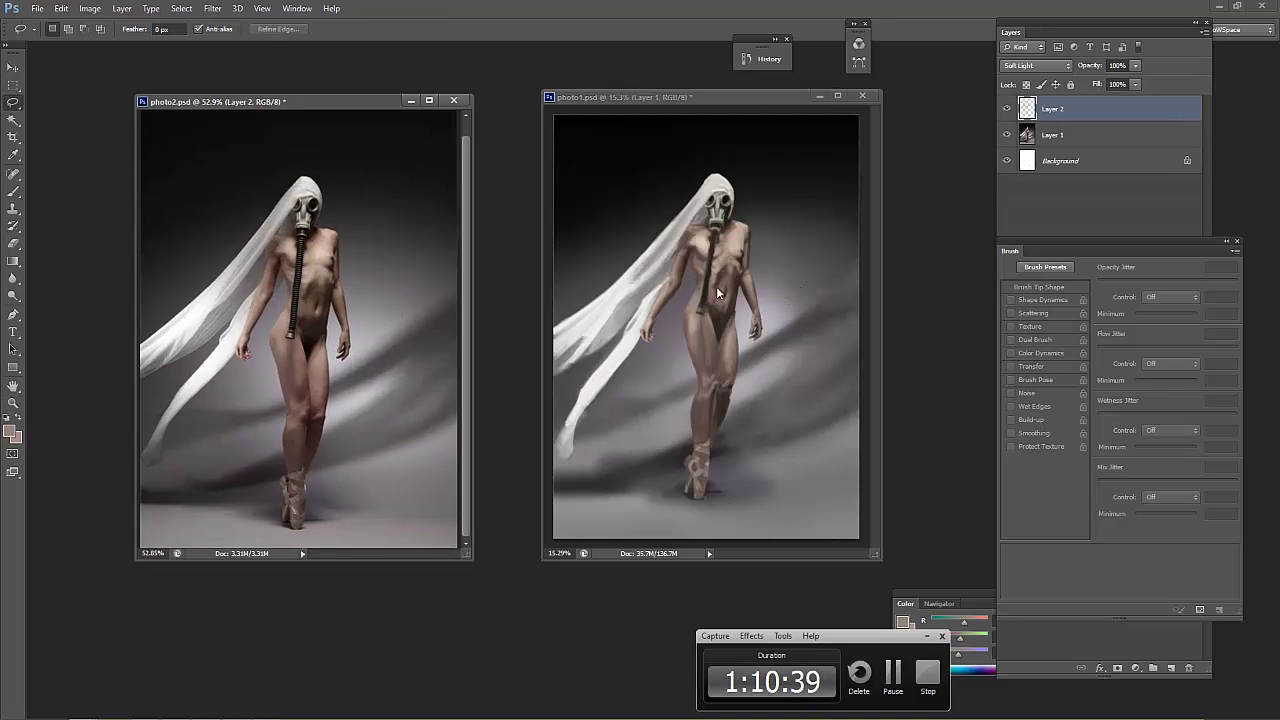
click(1007, 109)
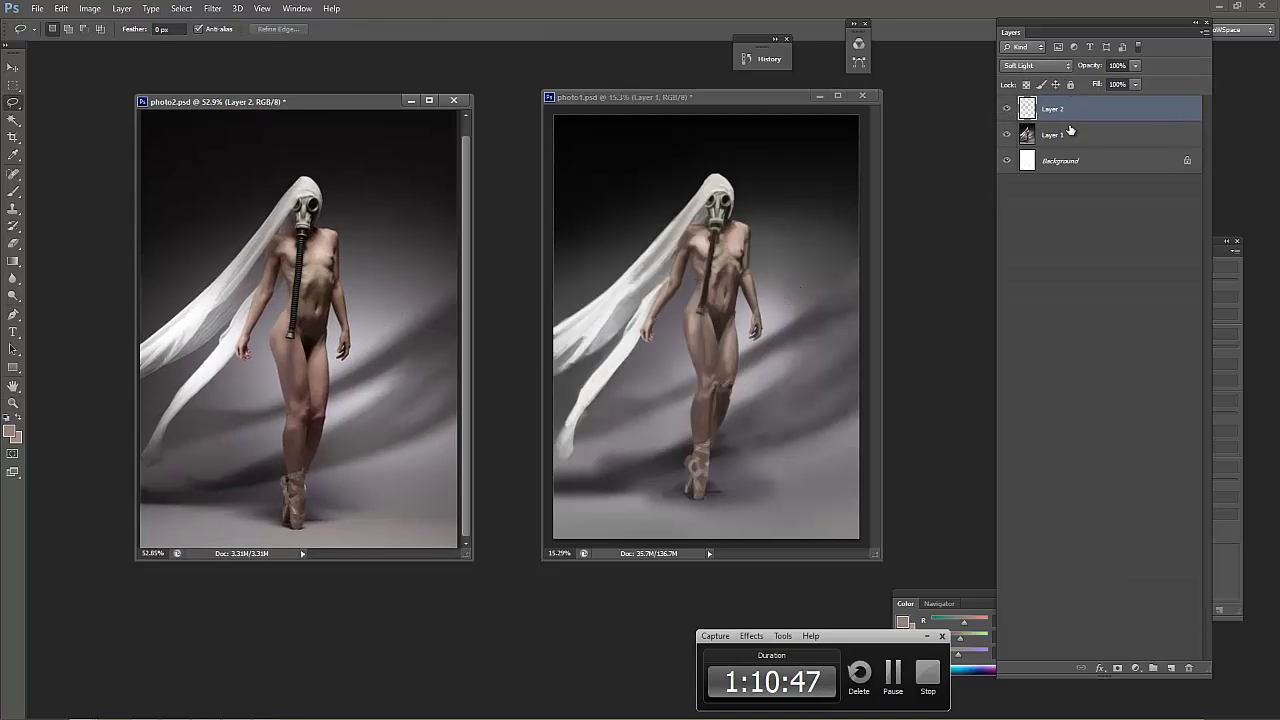
click(1188, 668)
click(598, 273)
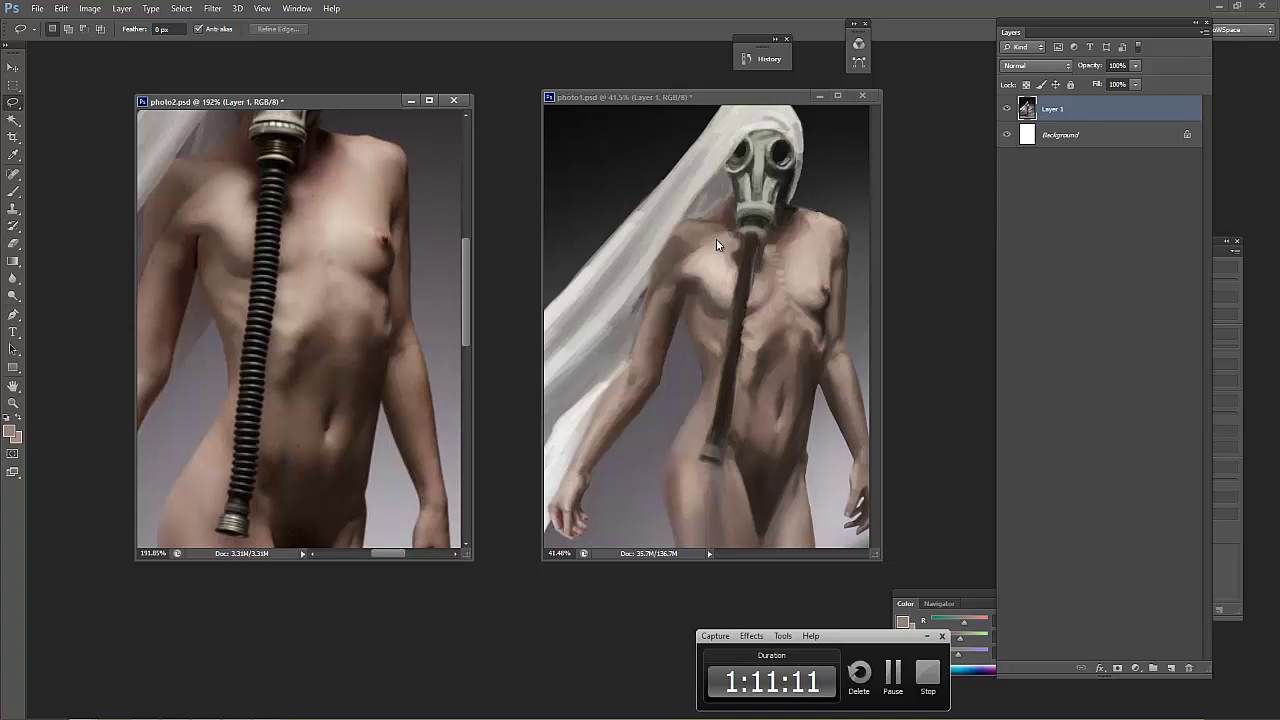
Set grey-beige afaea3 as the foreground colour and a 15 px brush on the gas mask
drag(350, 175, 364, 345)
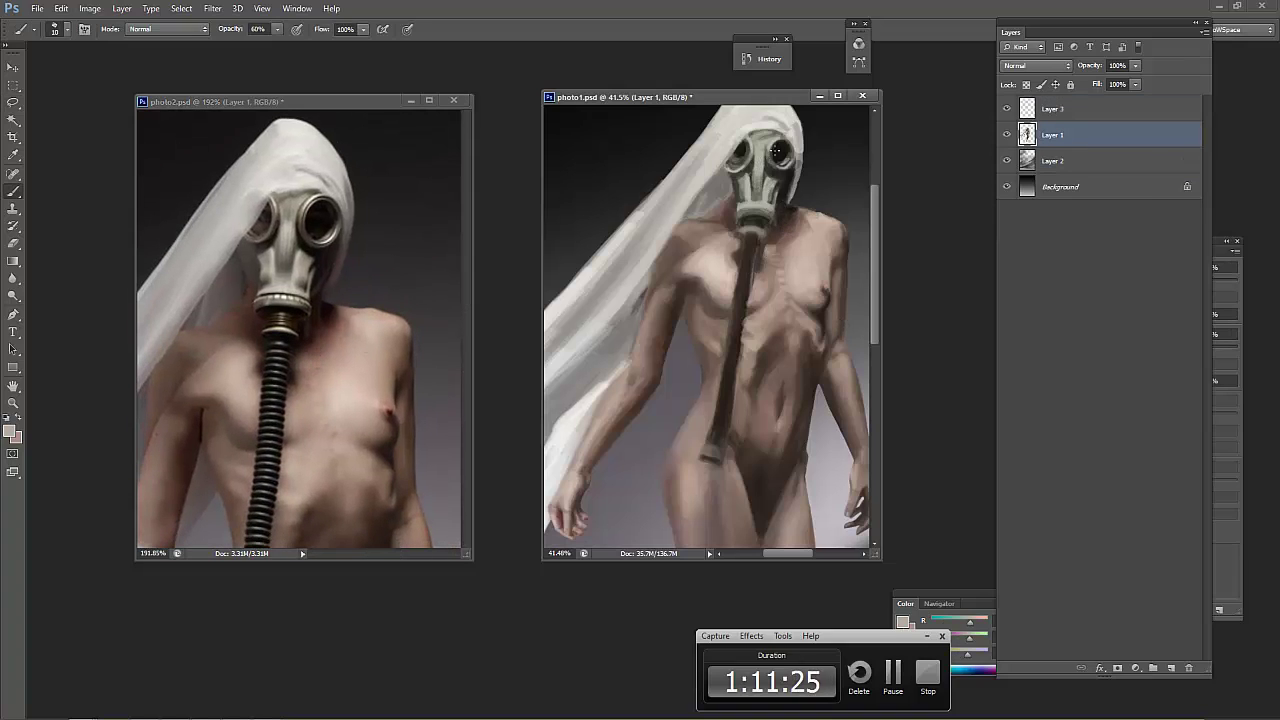
click(10, 431)
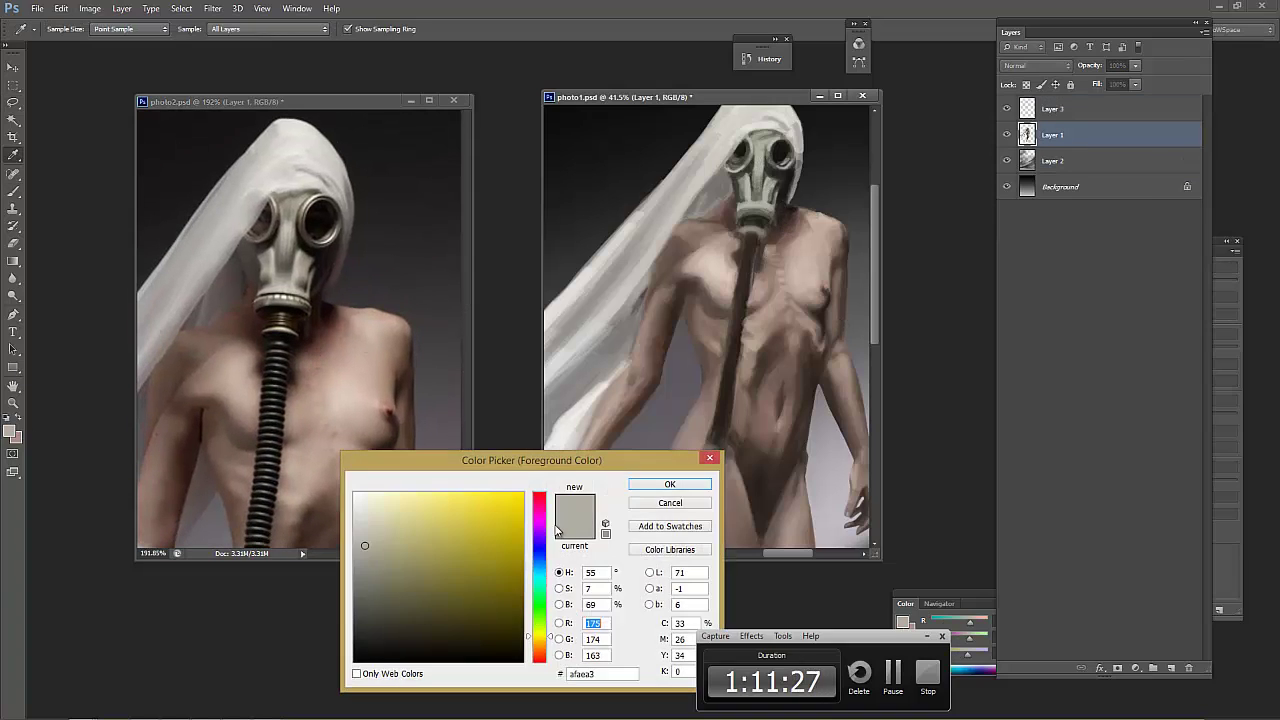
drag(414, 522, 410, 537)
click(668, 484)
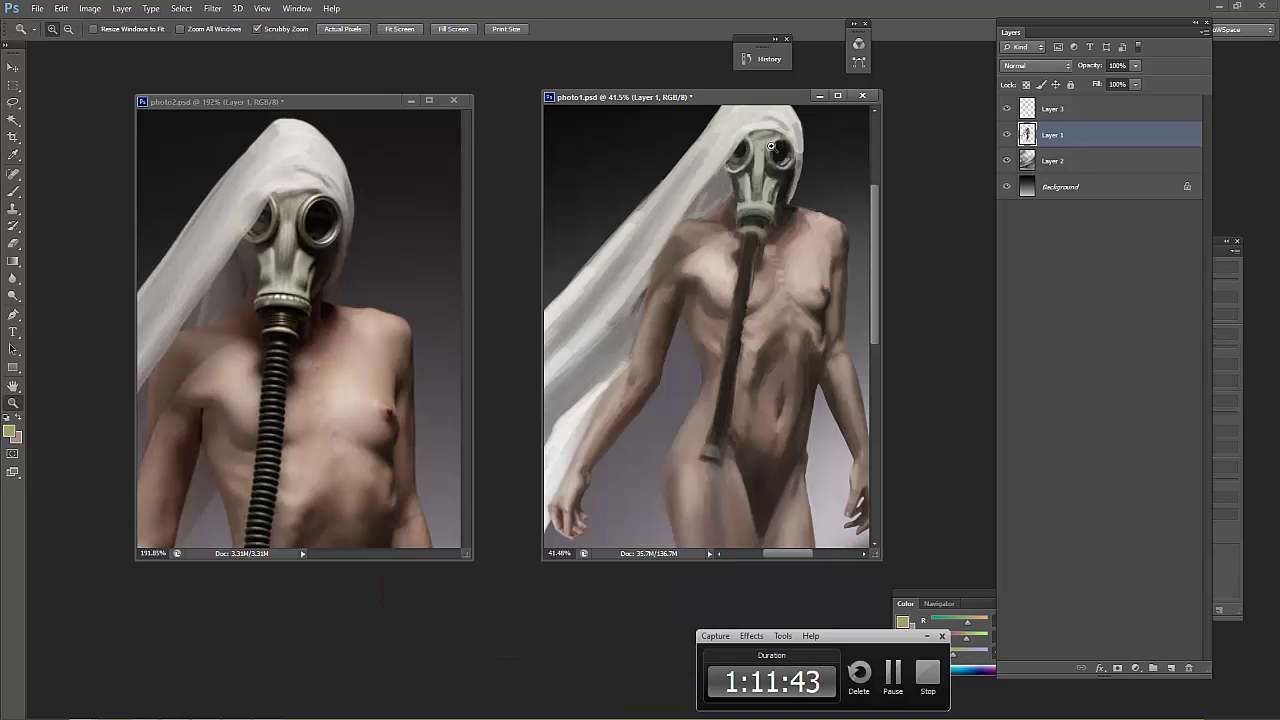
drag(769, 142, 746, 276)
key(bracketleft)
key(bracketleft)
key(bracketleft)
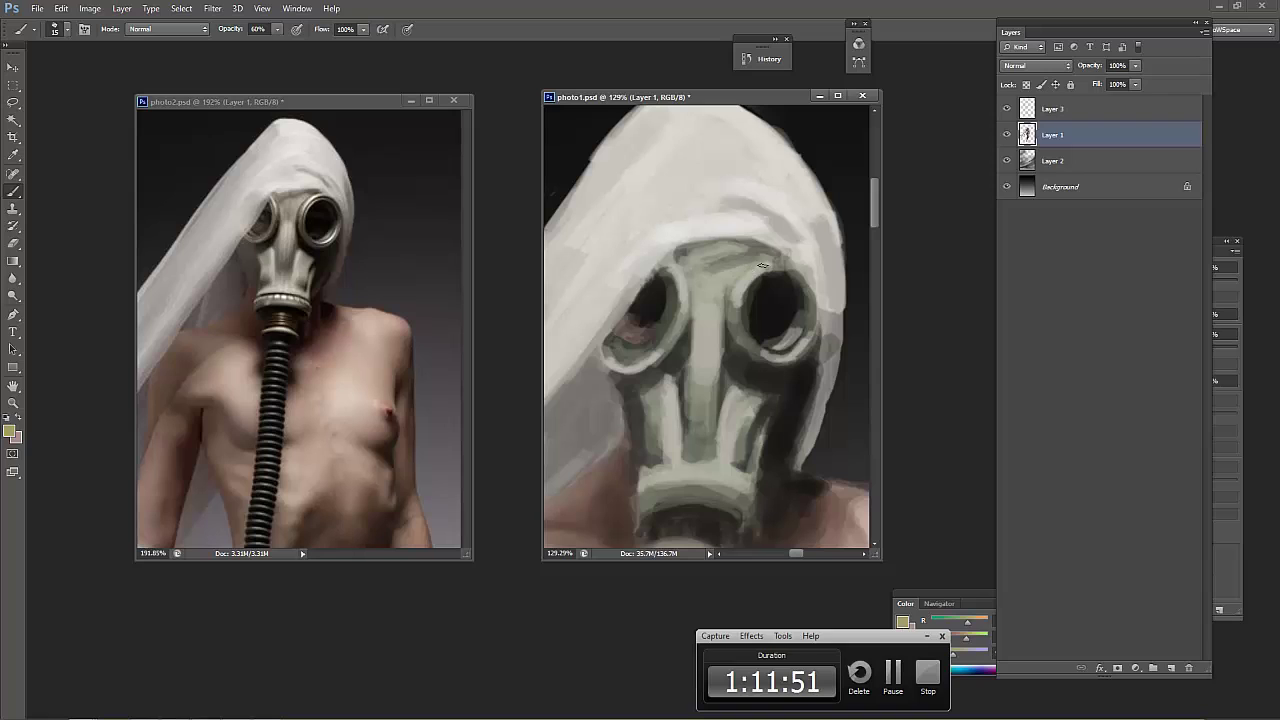
Sample mask greys and paint darker strokes down the centre of the nose piece
alt+click(727, 370)
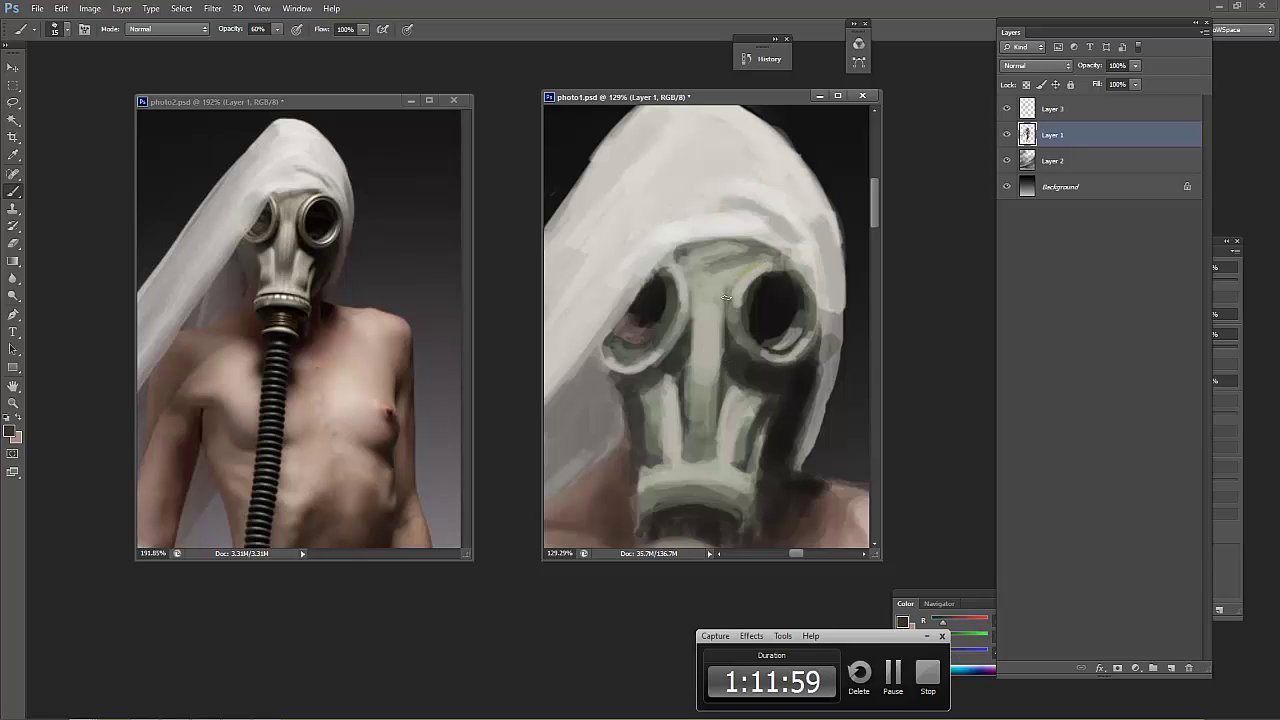
alt+click(716, 366)
alt+click(706, 424)
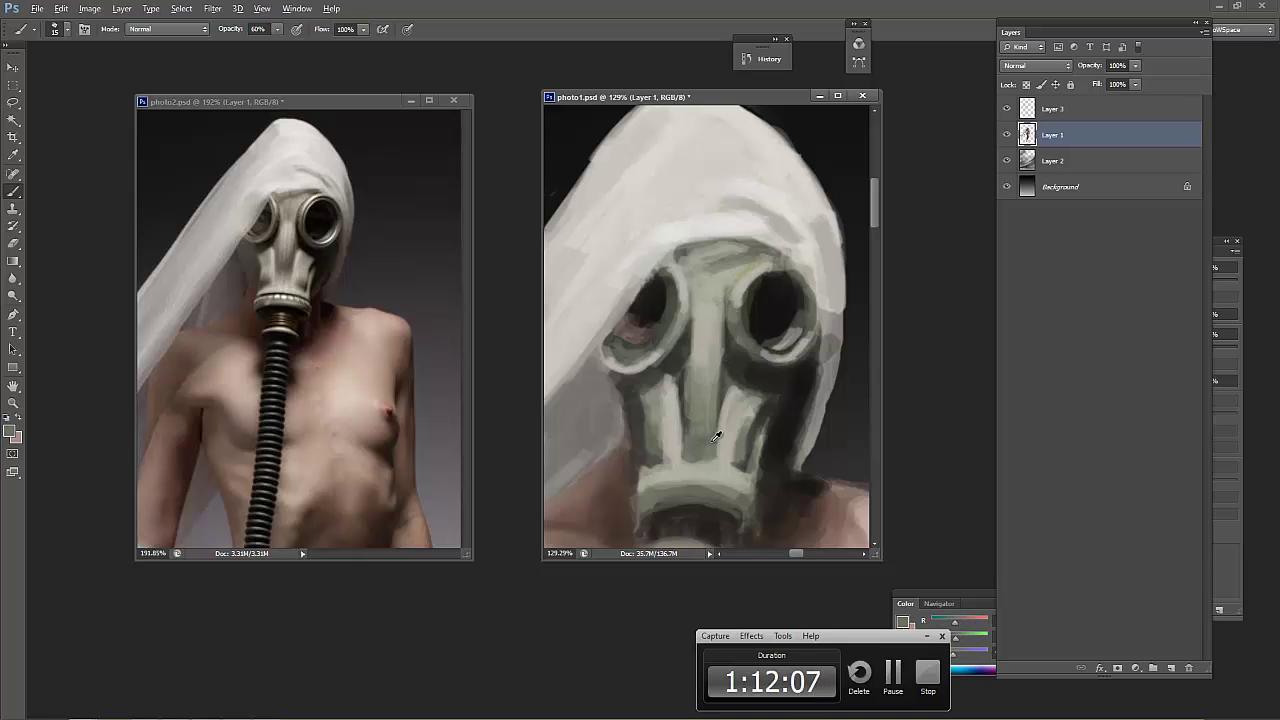
mouse_move(722, 394)
mouse_down()
mouse_move(720, 452)
mouse_move(684, 406)
mouse_move(684, 466)
mouse_up()
drag(689, 376, 686, 460)
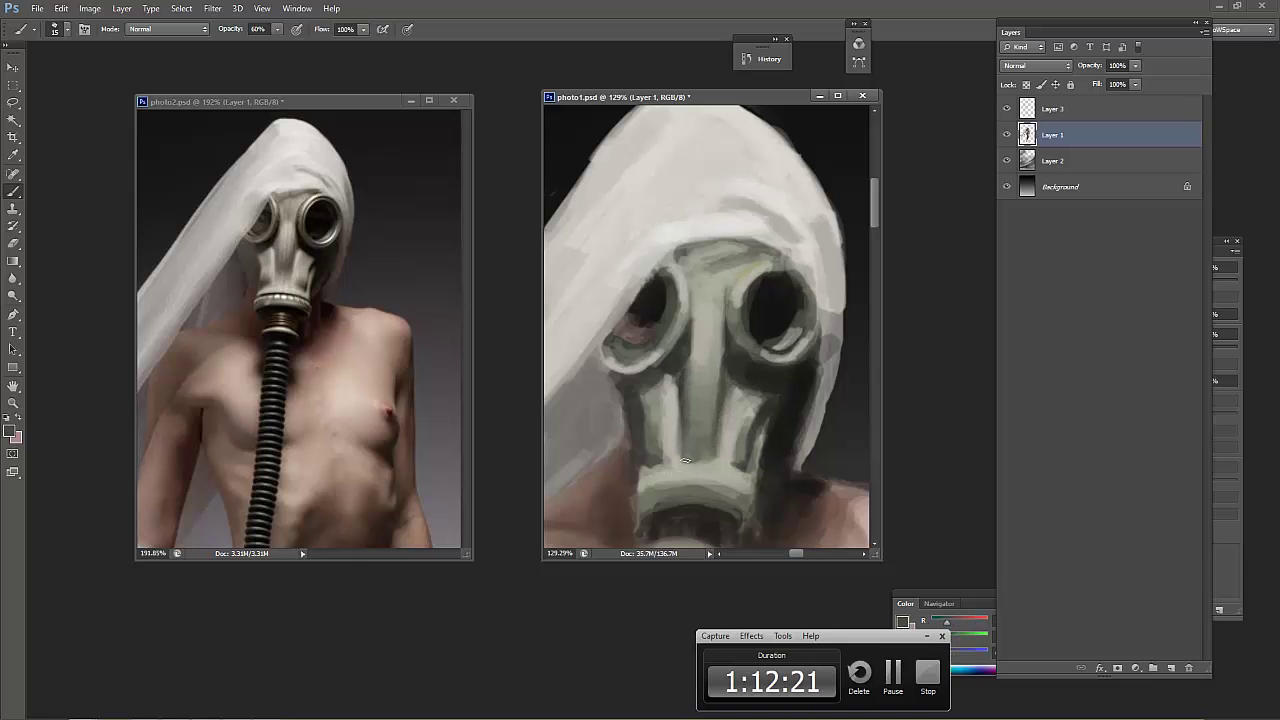
Sample a range of lighter and darker greys across the mask for further detailing
alt+click(695, 338)
alt+click(688, 337)
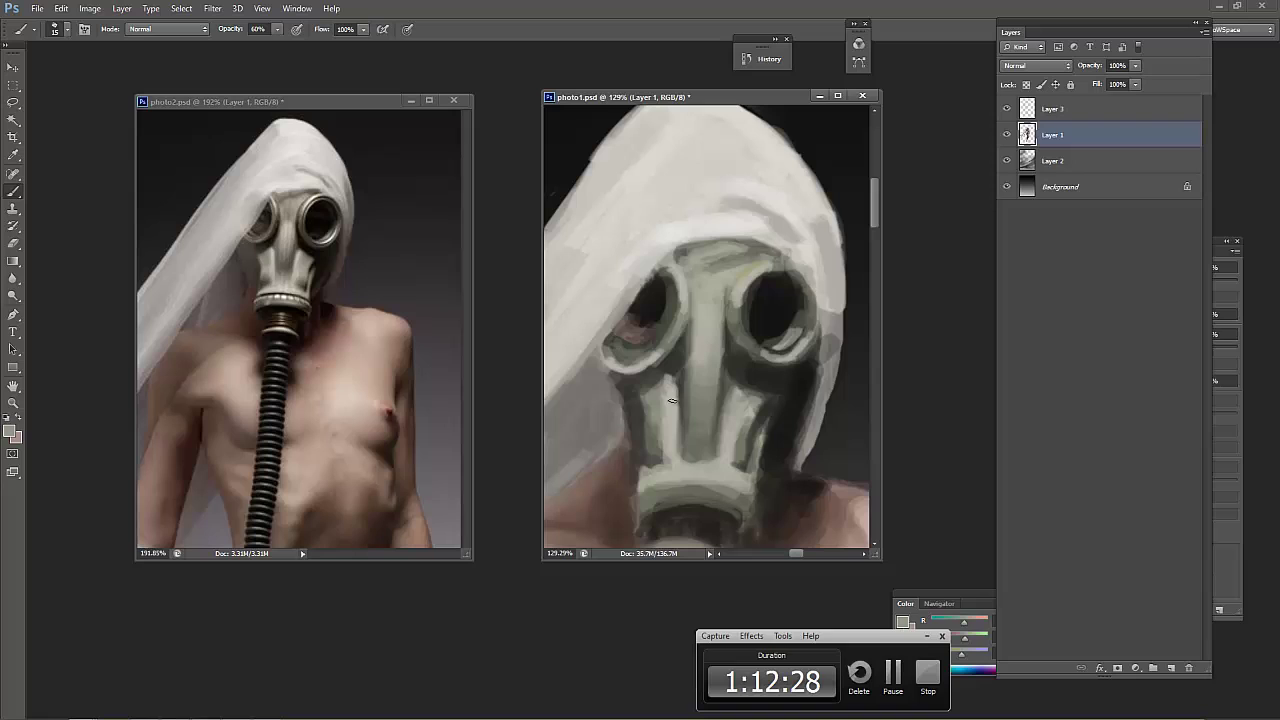
alt+click(694, 320)
alt+click(729, 402)
alt+click(701, 461)
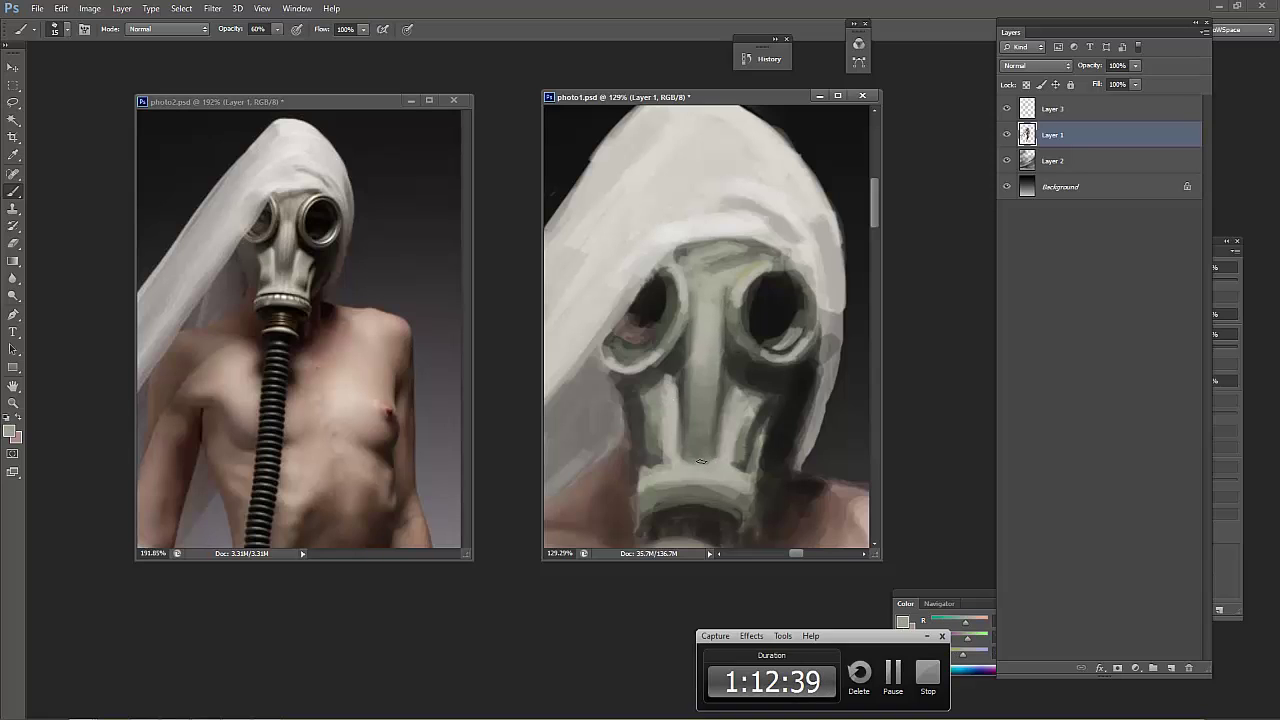
alt+click(704, 461)
alt+click(666, 462)
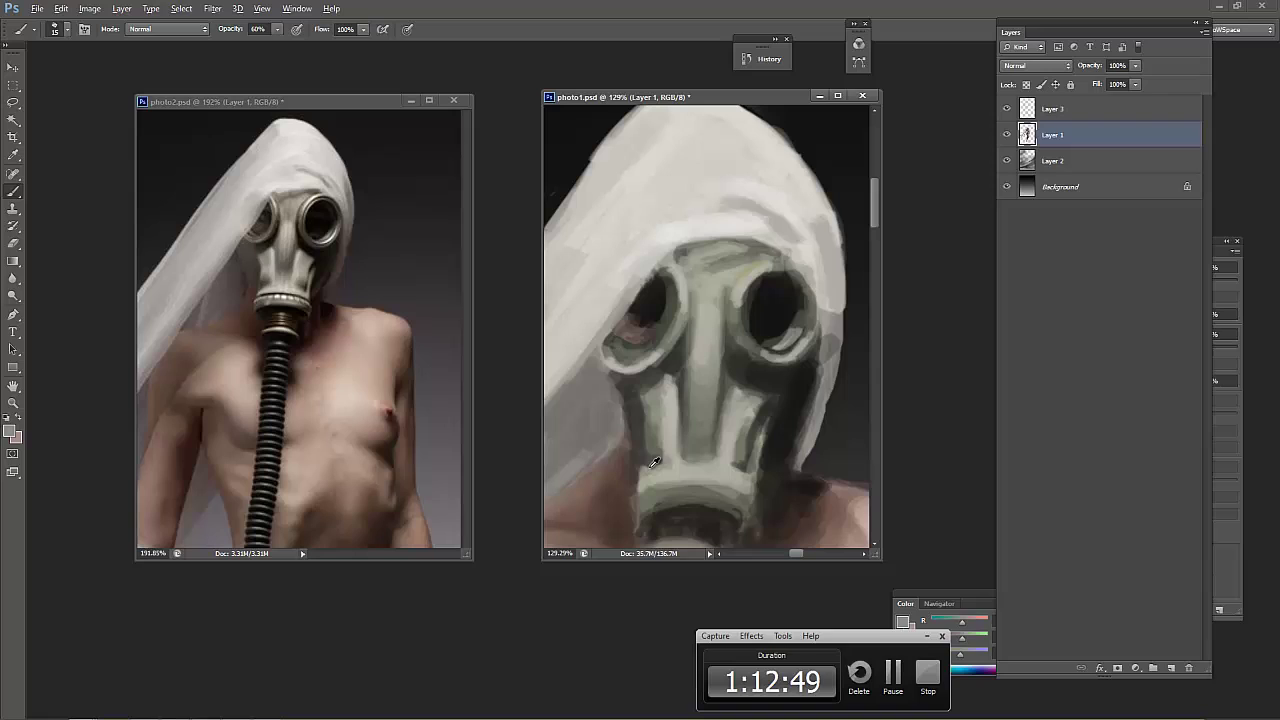
alt+click(742, 454)
alt+click(743, 467)
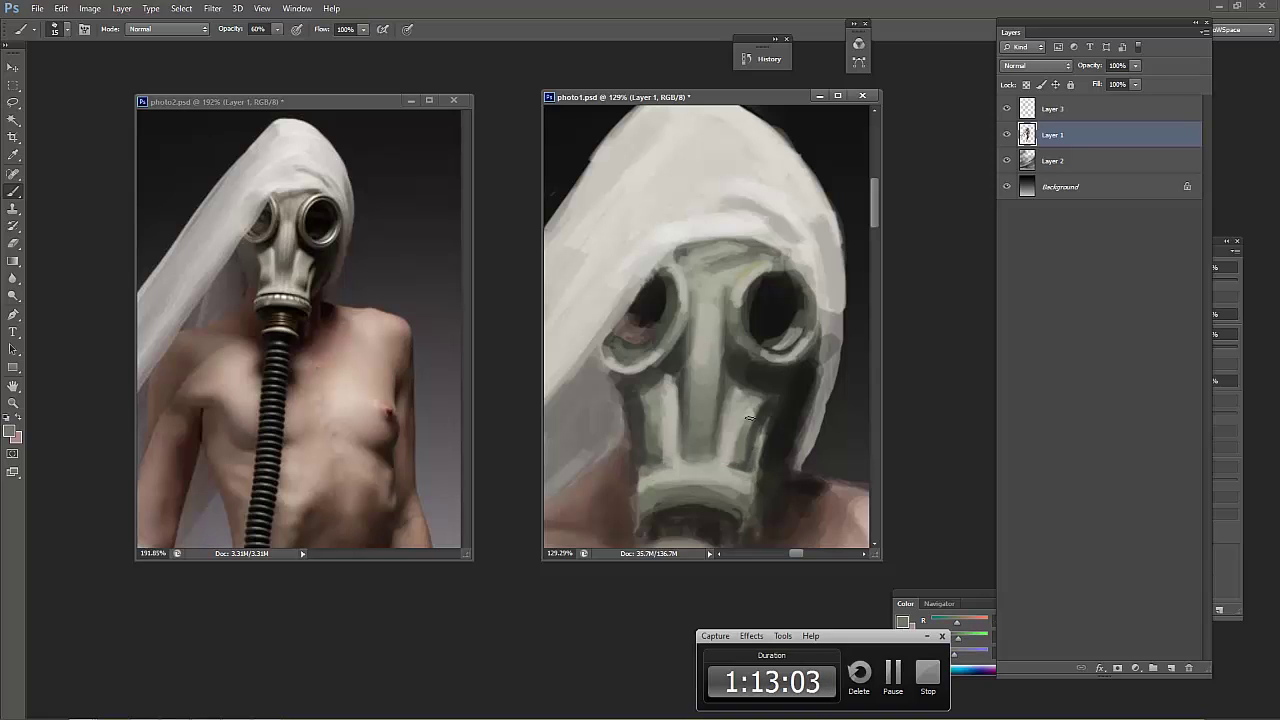
alt+click(736, 453)
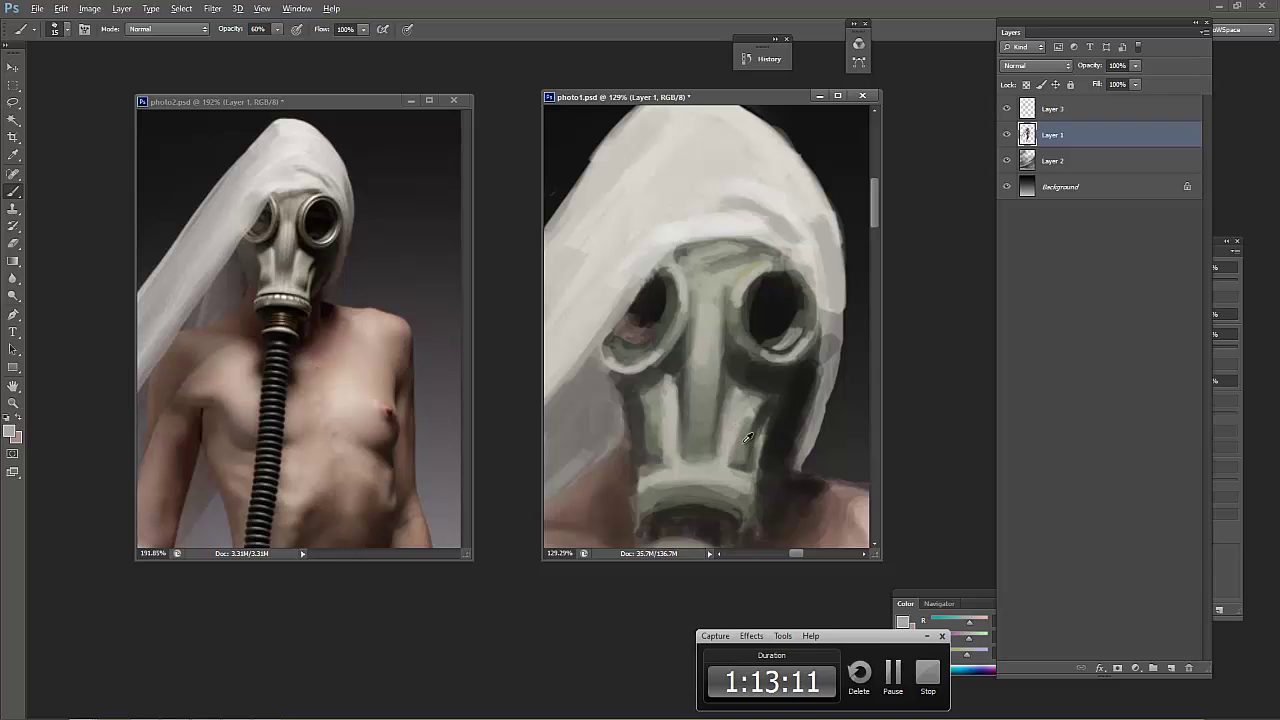
alt+click(747, 437)
alt+click(738, 464)
alt+click(661, 411)
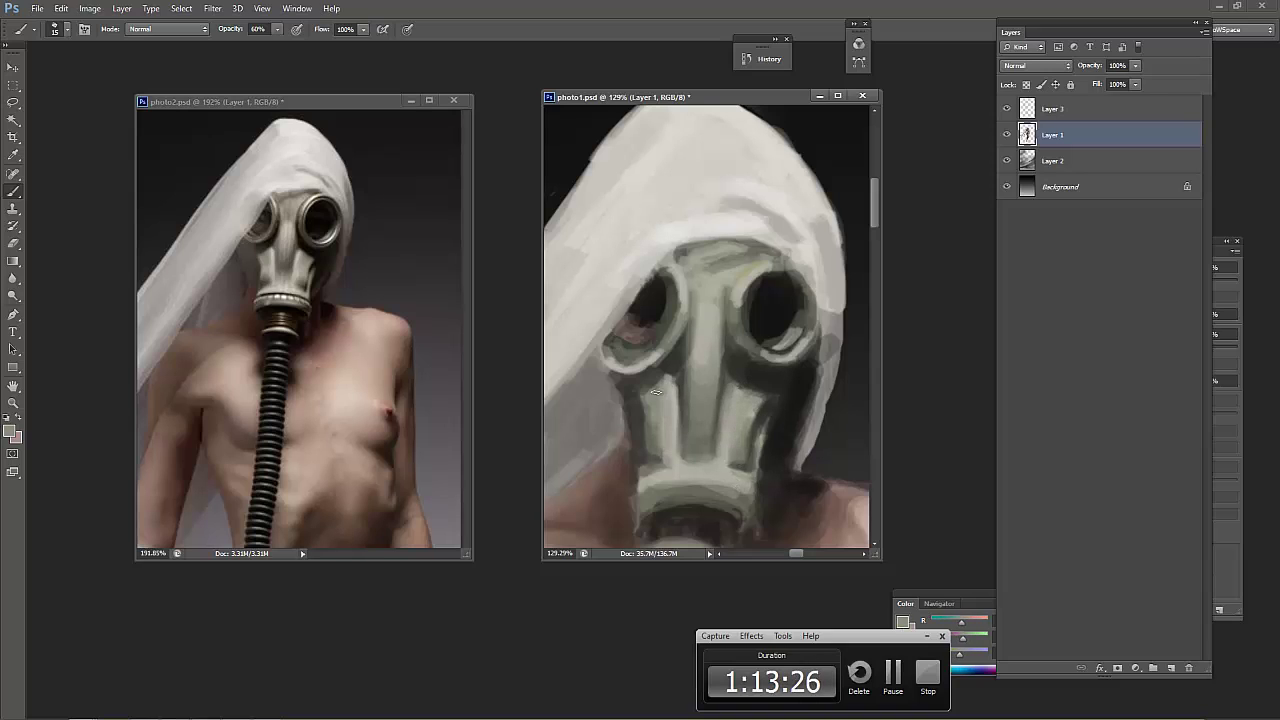
alt+click(670, 369)
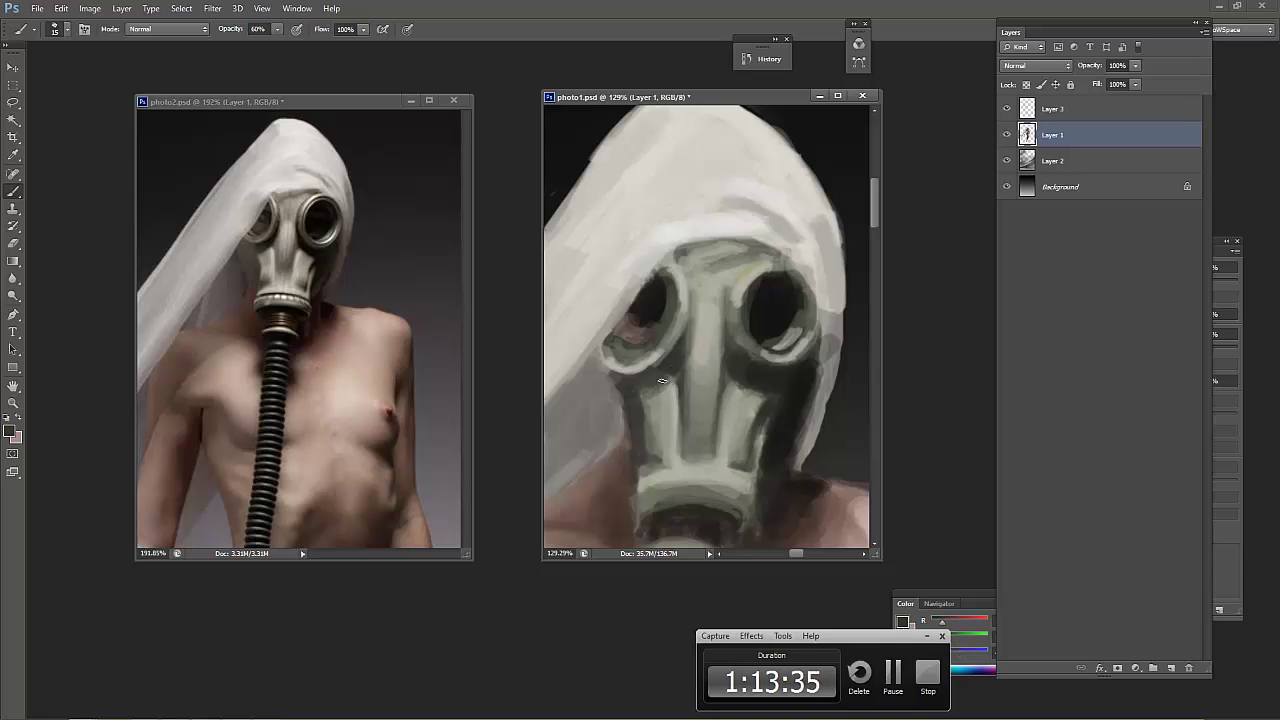
alt+click(740, 385)
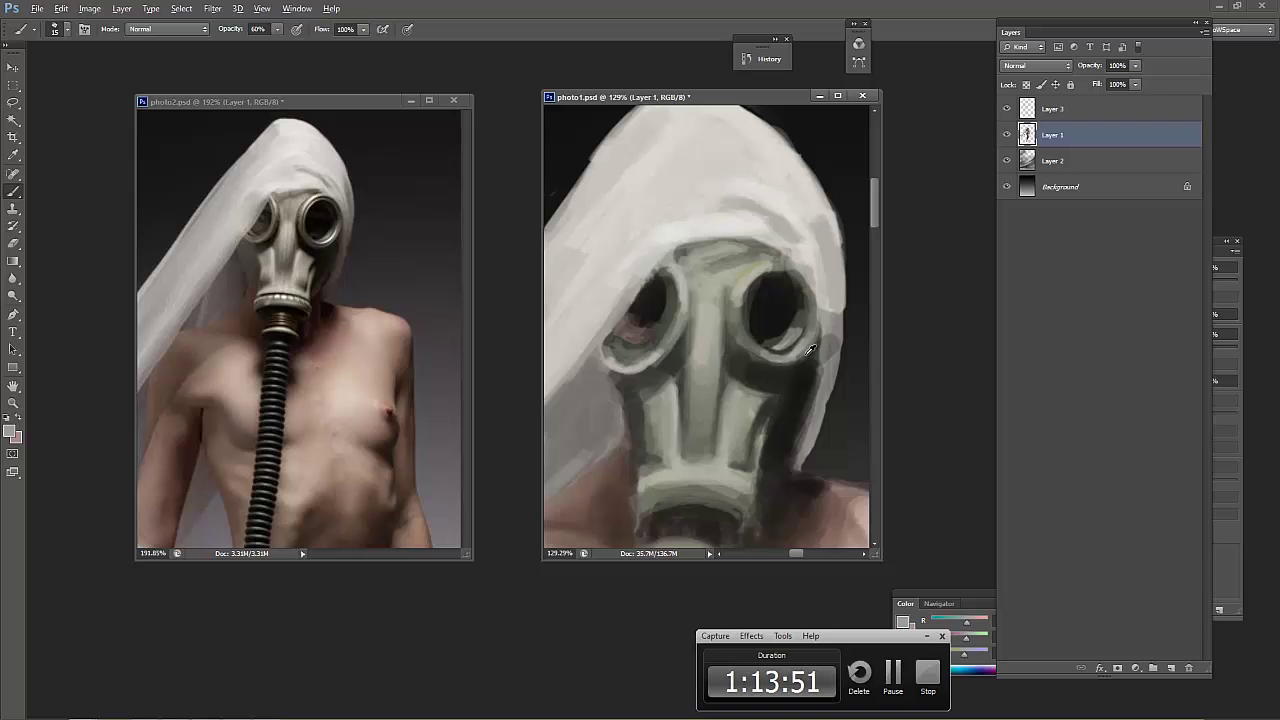
Darken the mask's right eye socket with black strokes and dabs
alt+click(791, 310)
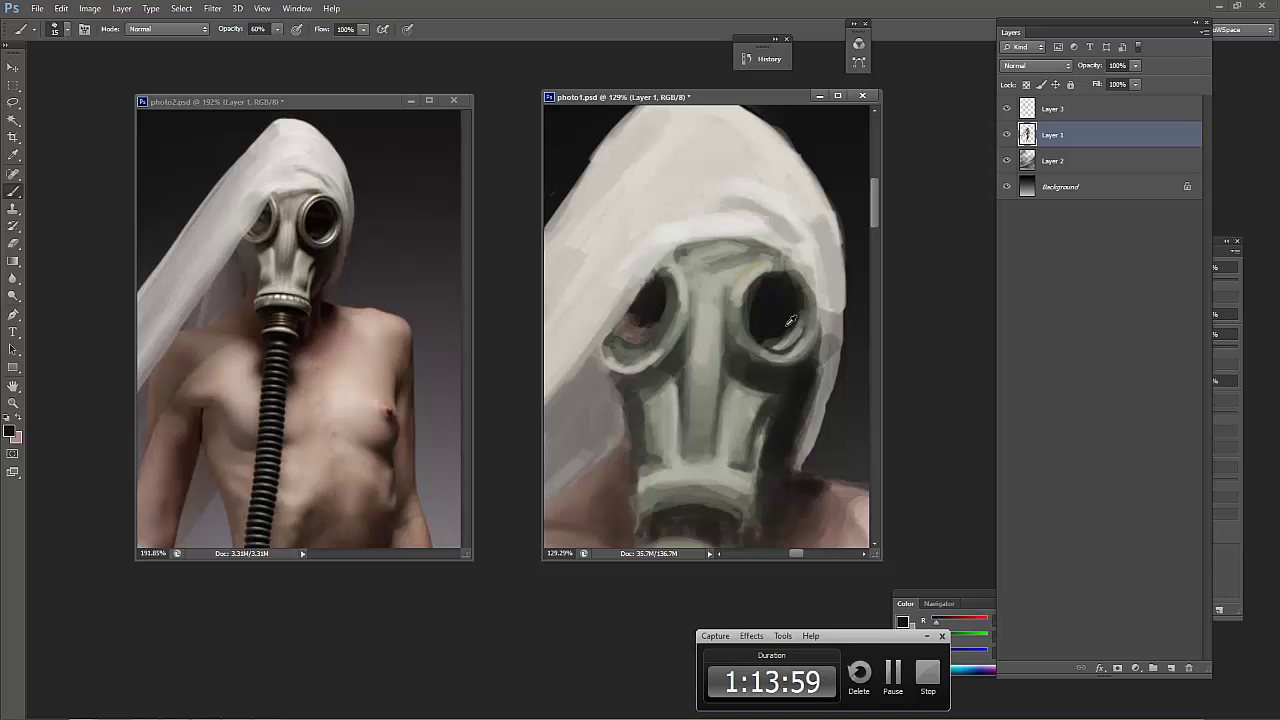
drag(790, 316, 776, 340)
alt+click(796, 340)
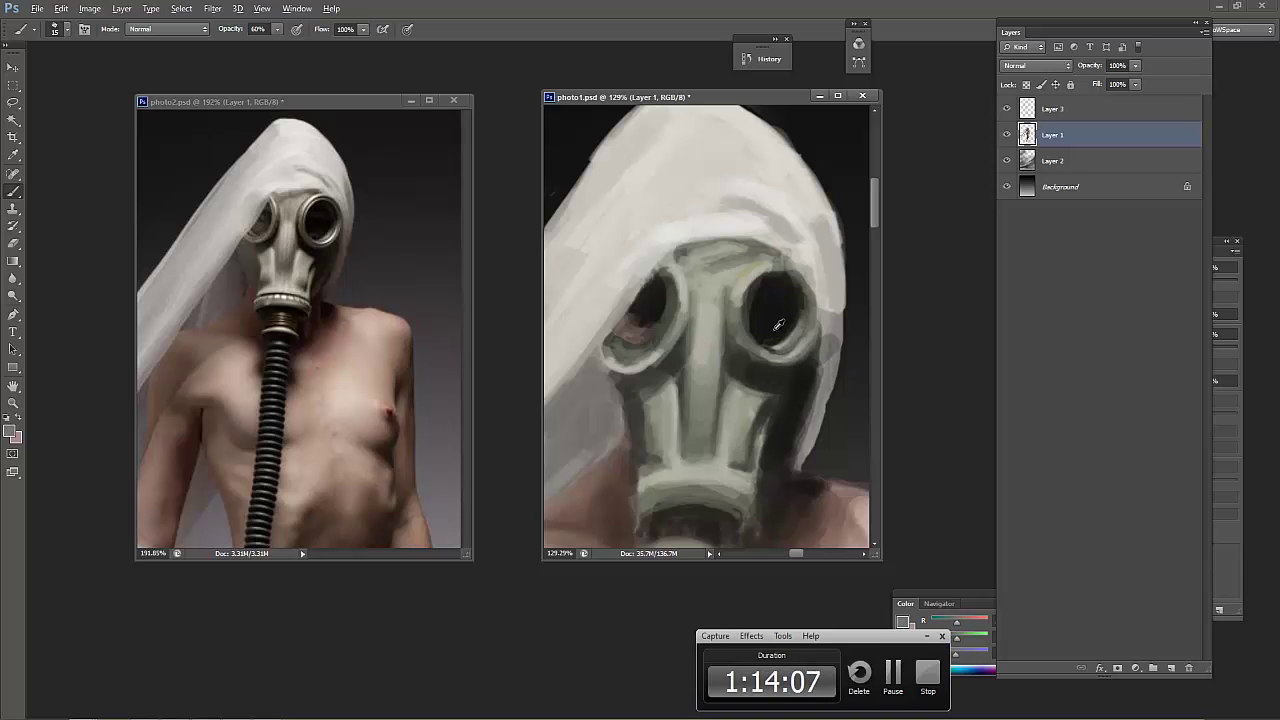
alt+click(784, 336)
drag(786, 342, 766, 348)
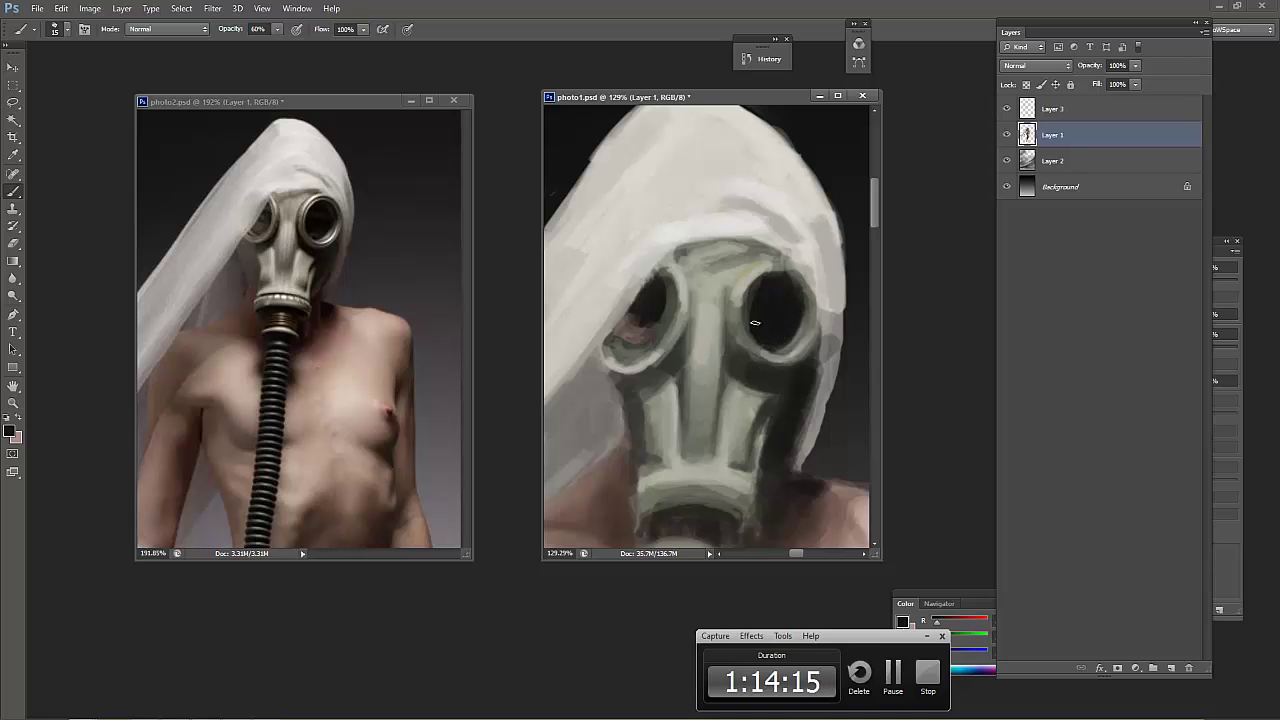
Sample greys along the upper eye rim and the top edge of the mask
alt+click(800, 265)
alt+click(757, 272)
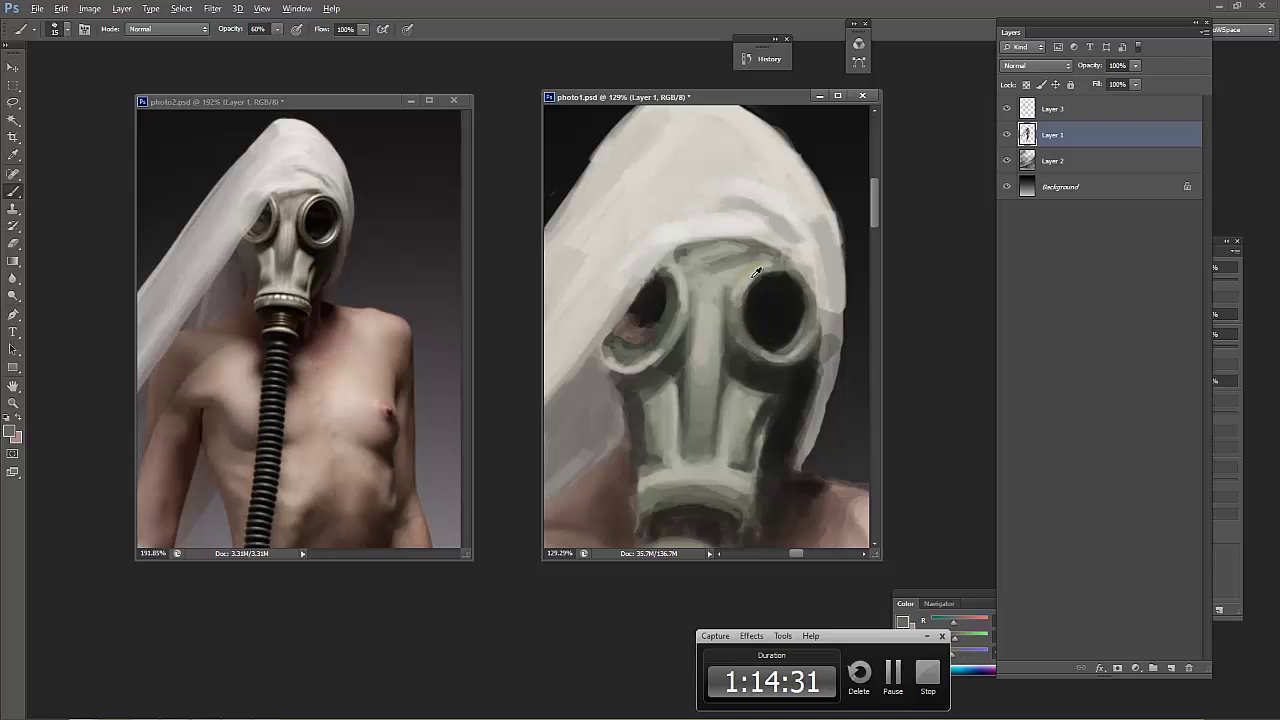
alt+click(775, 266)
alt+click(727, 277)
alt+click(751, 262)
alt+click(730, 246)
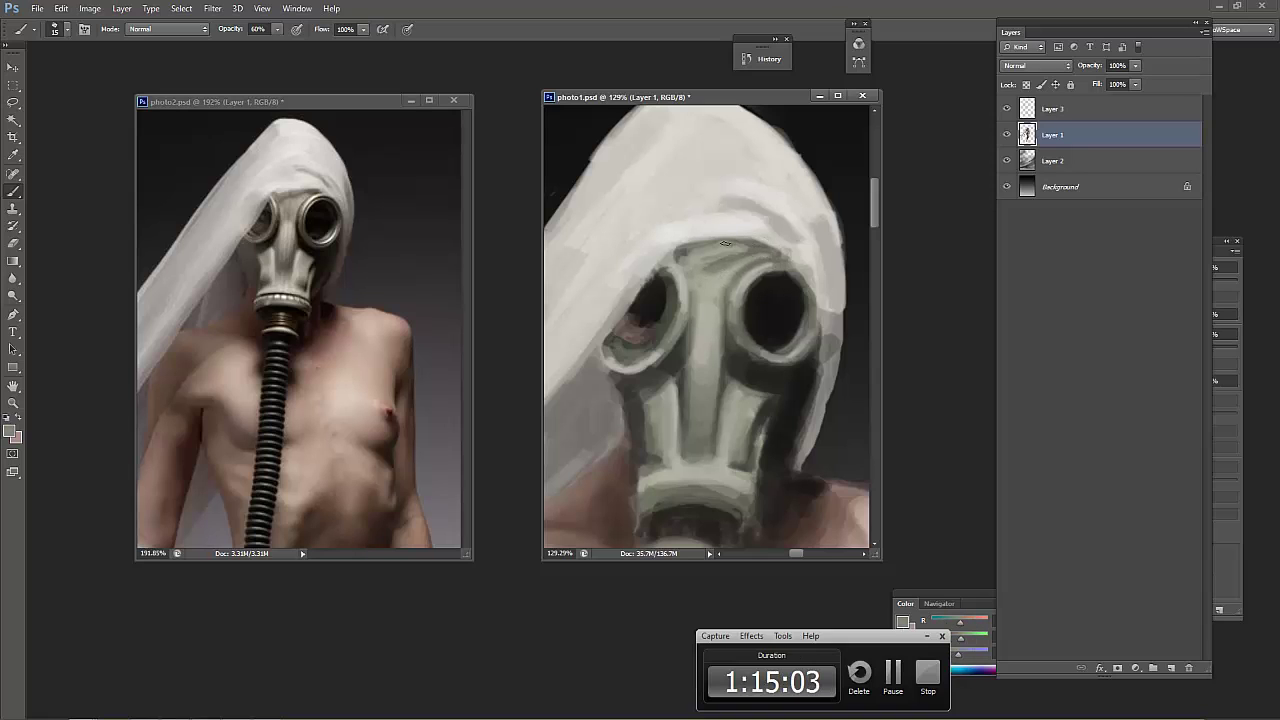
alt+click(758, 244)
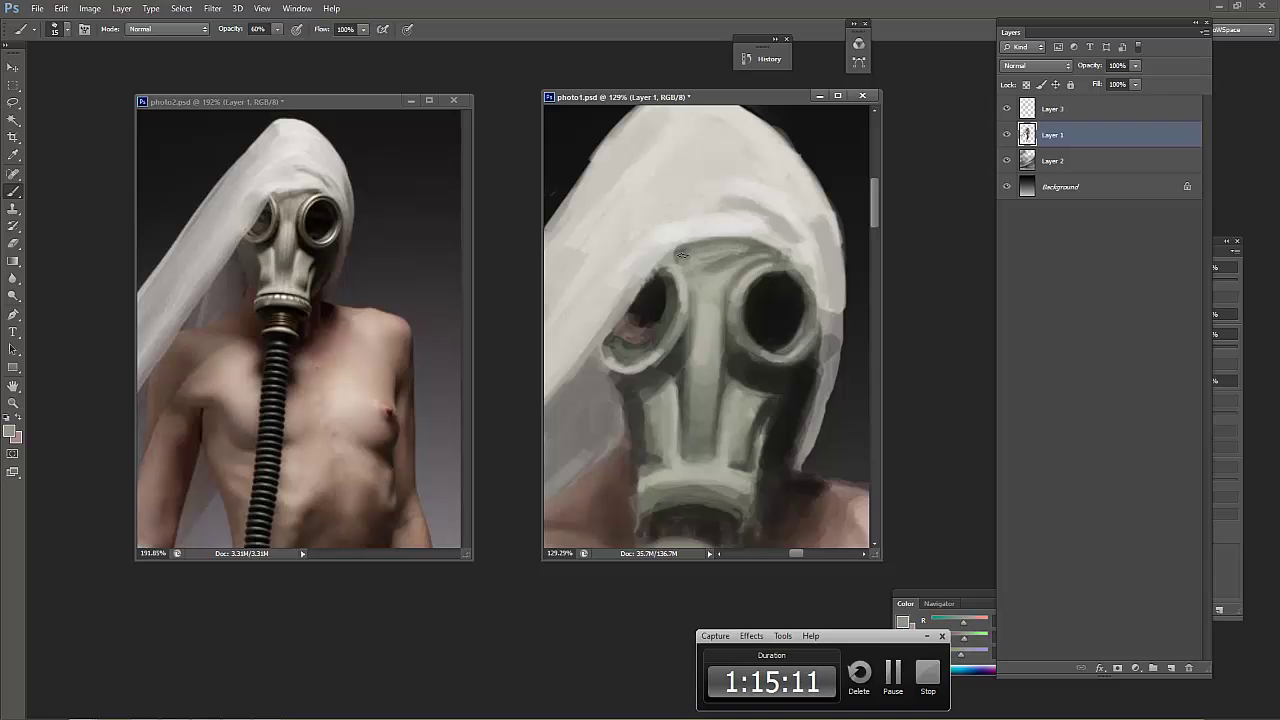
alt+click(738, 254)
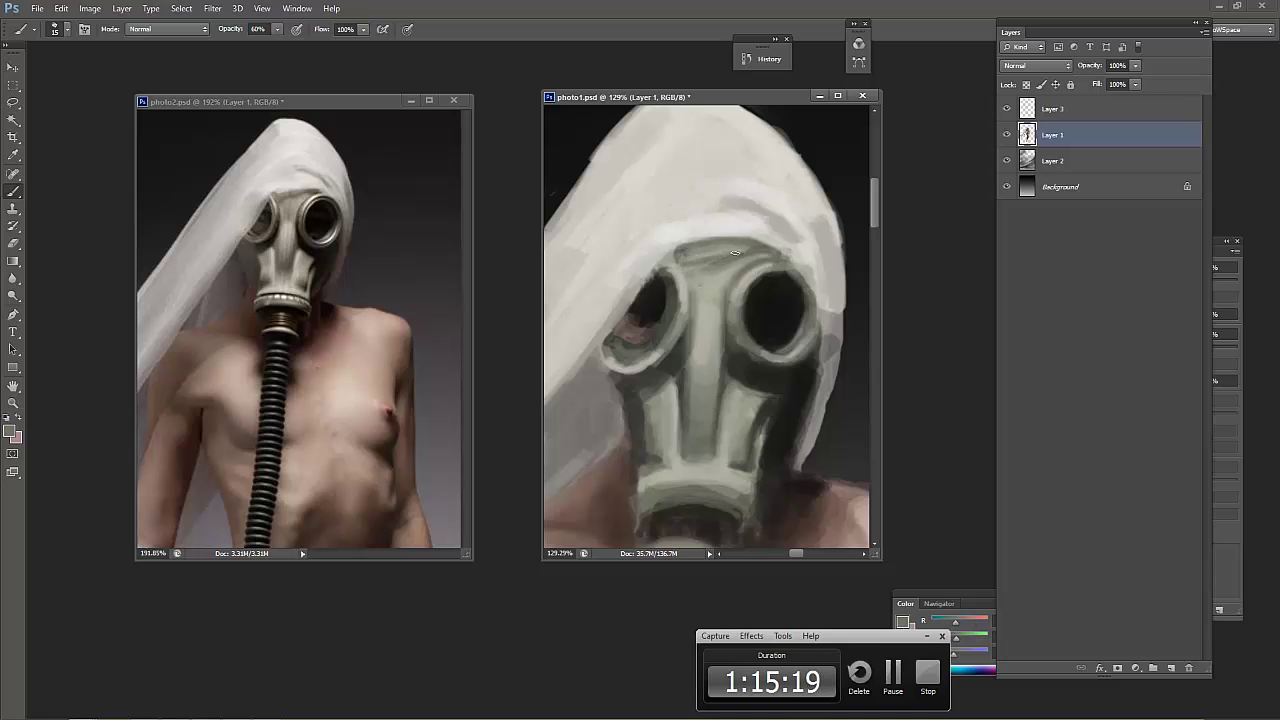
alt+click(707, 270)
alt+click(726, 265)
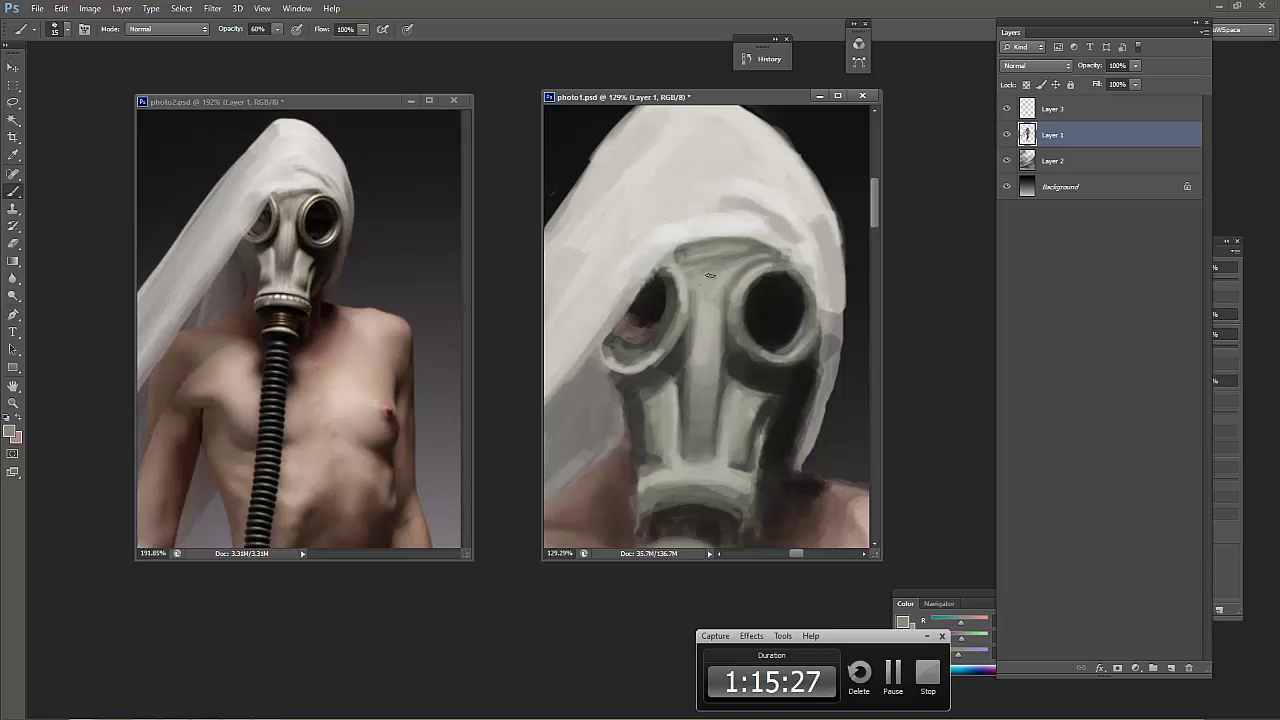
alt+click(718, 279)
Paint a grey stroke along the nose bridge beside the left eye and reduce the brush to 5
drag(690, 282, 692, 300)
alt+click(695, 320)
alt+click(696, 340)
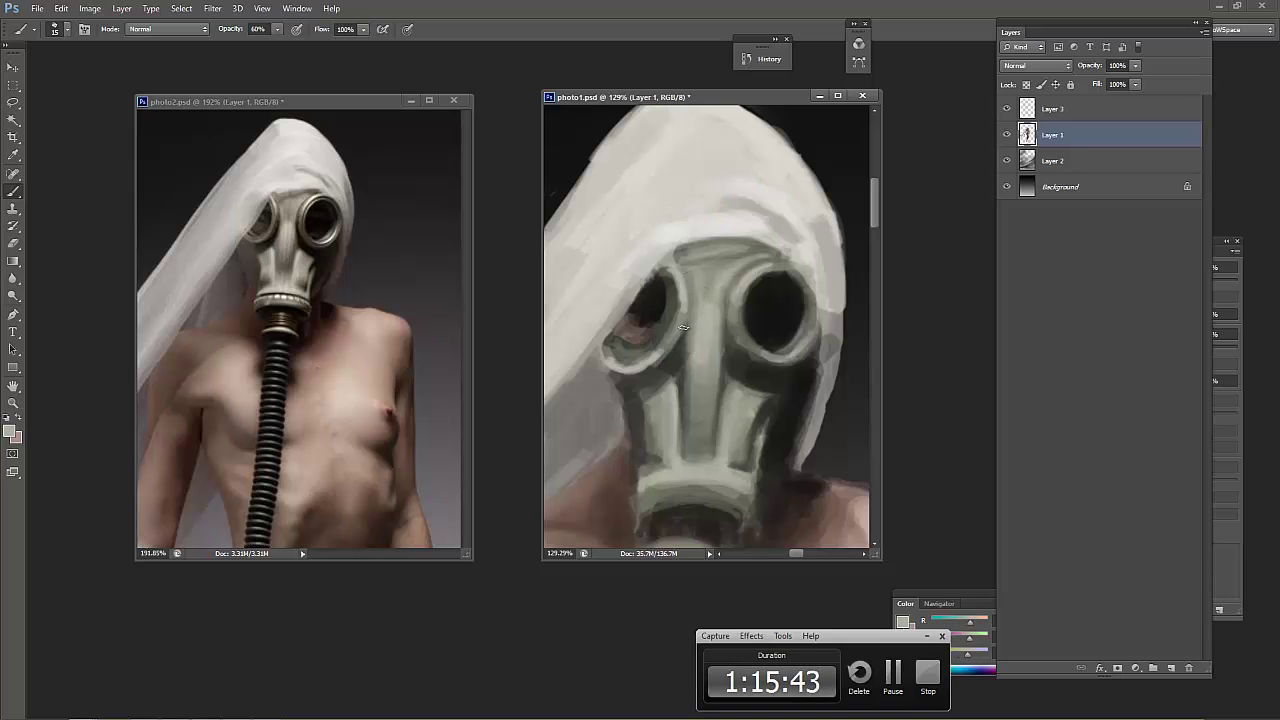
alt+click(688, 308)
key(bracketleft)
key(bracketleft)
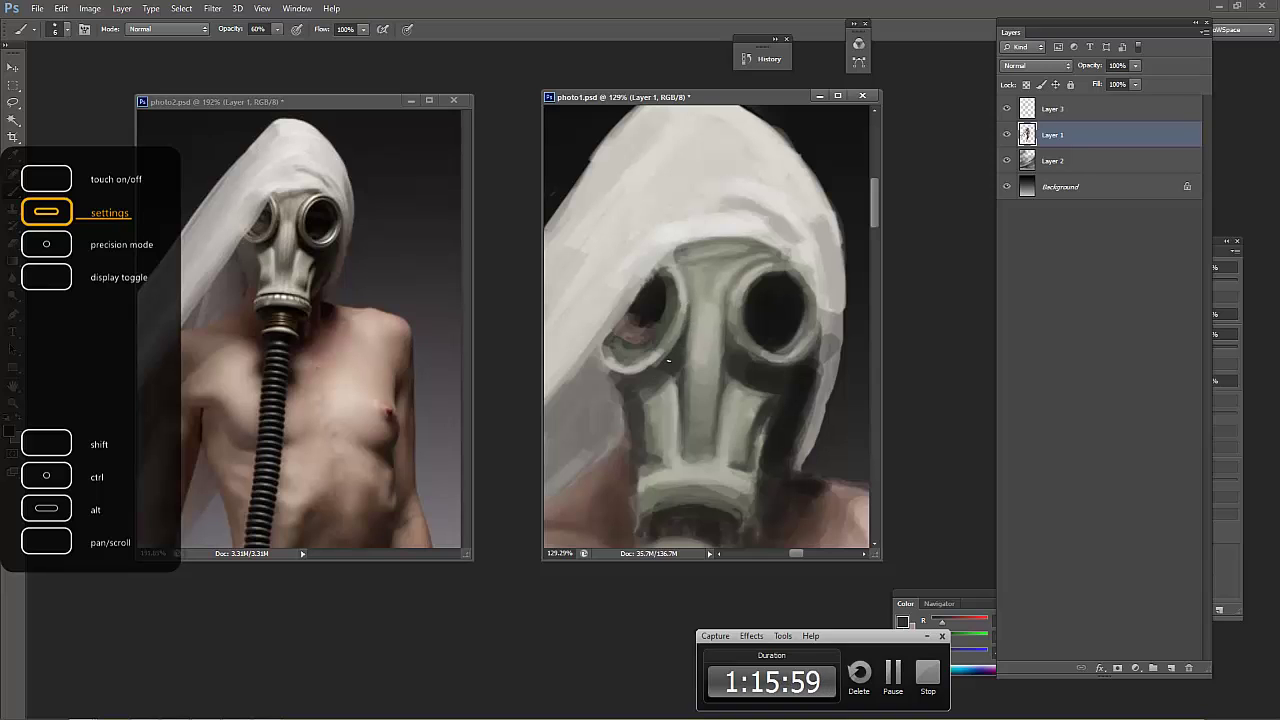
Shade faintly left of the mask and on the hood below its left eye
alt+click(650, 426)
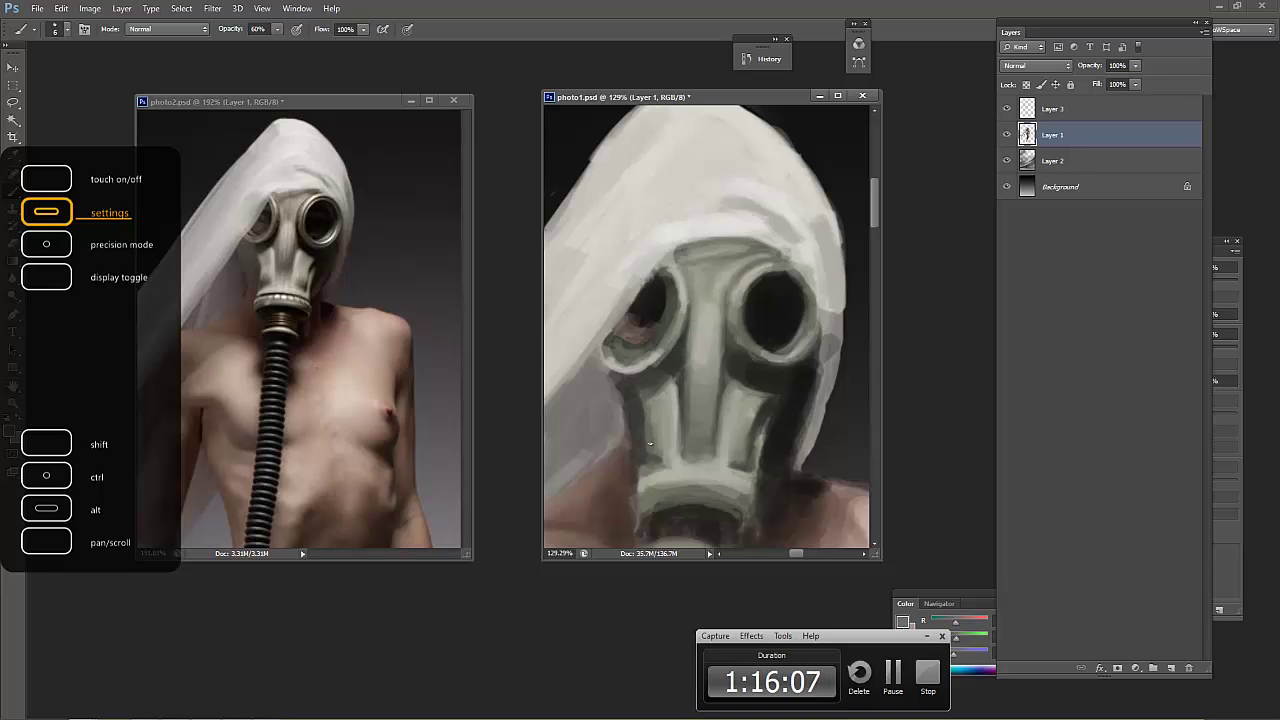
alt+click(644, 466)
alt+click(635, 398)
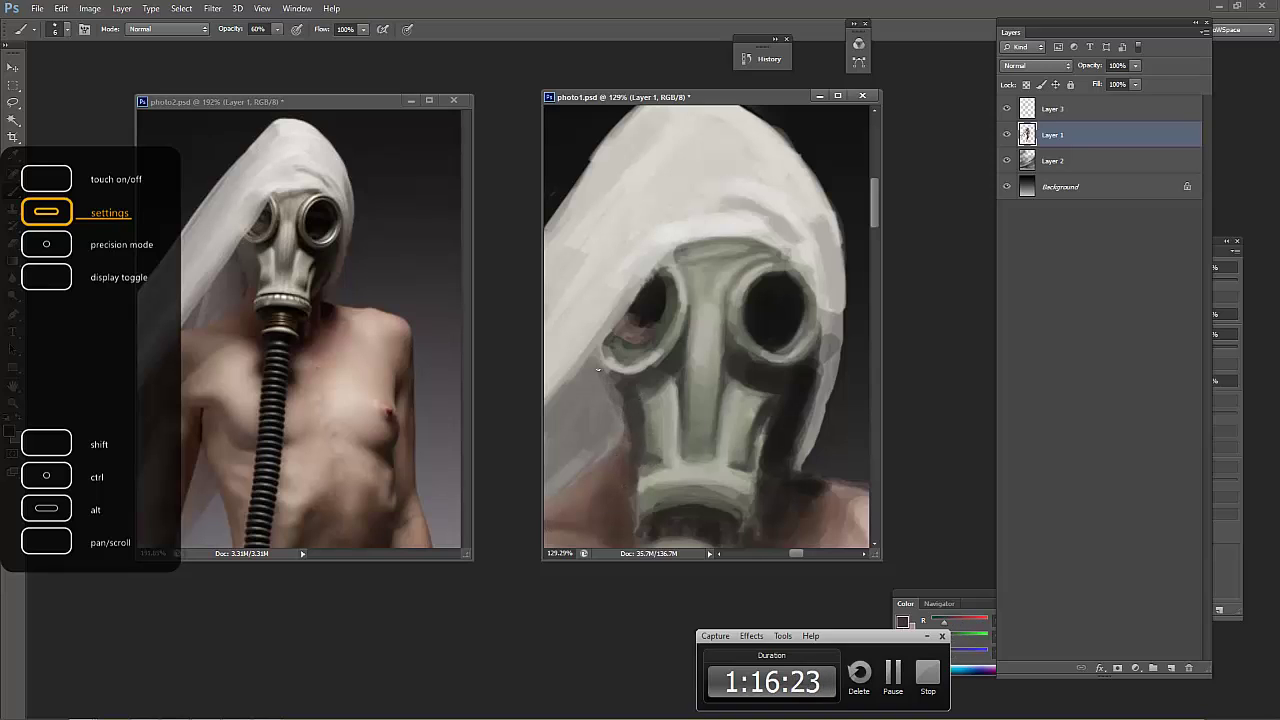
drag(615, 420, 592, 379)
drag(593, 368, 580, 372)
With a 20 px brush, paint grey along the mask's left edge and highlight the snout
key(bracketright)
key(bracketright)
key(bracketright)
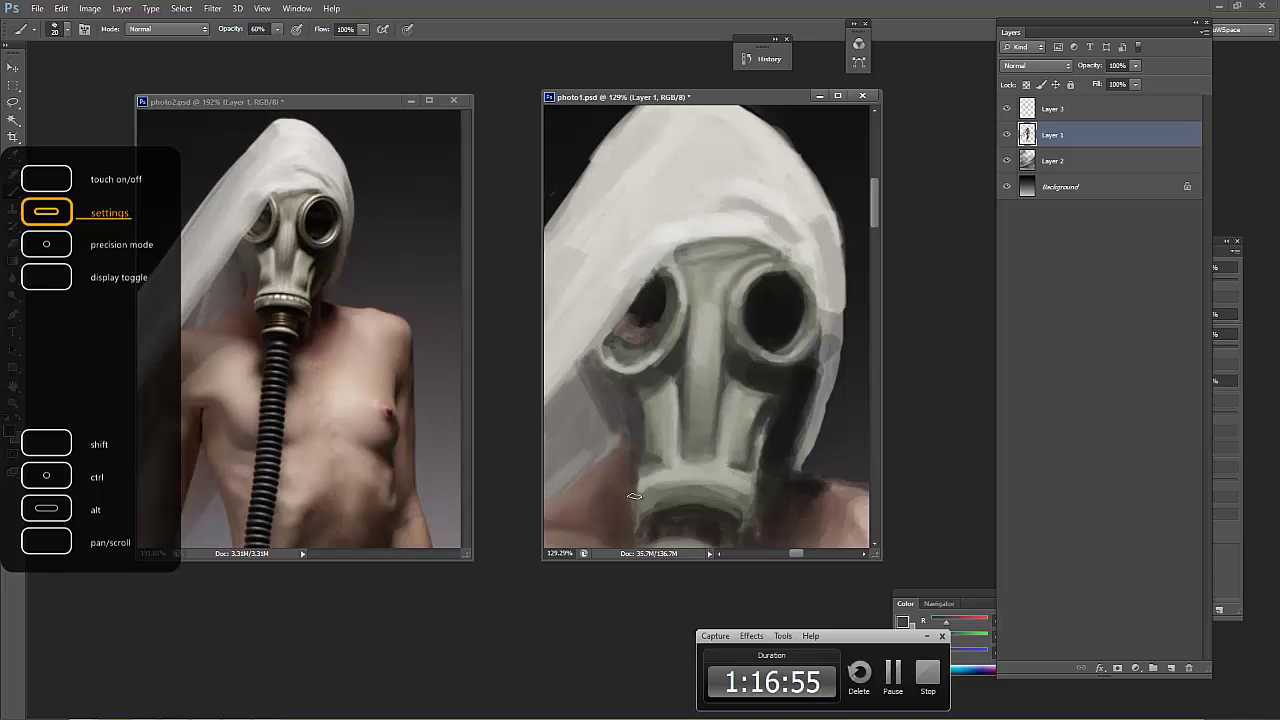
alt+click(603, 412)
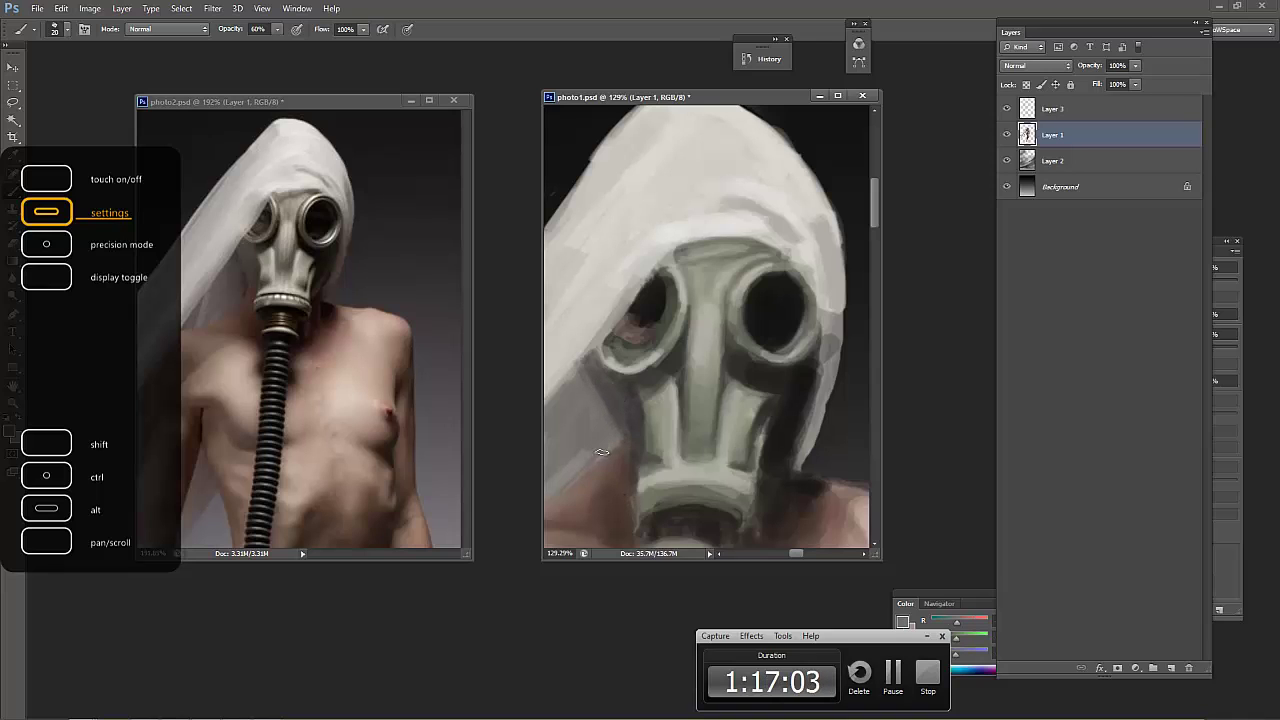
alt+click(600, 374)
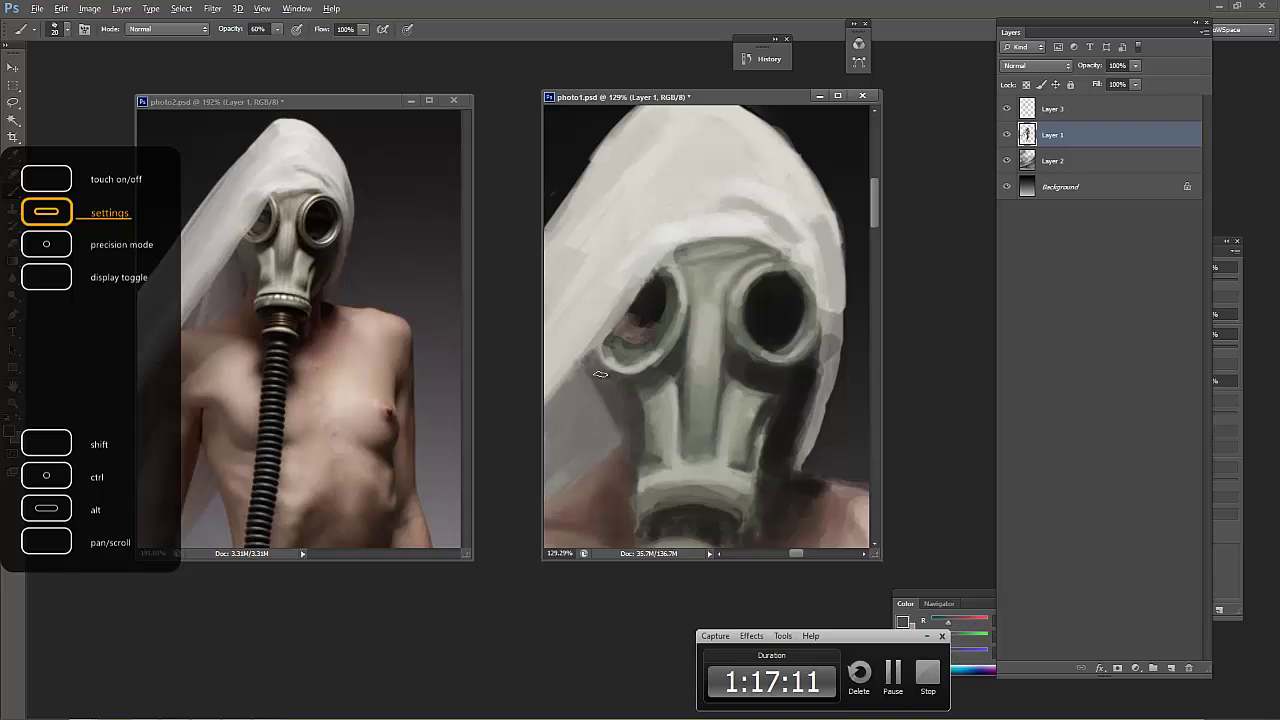
drag(600, 374, 624, 472)
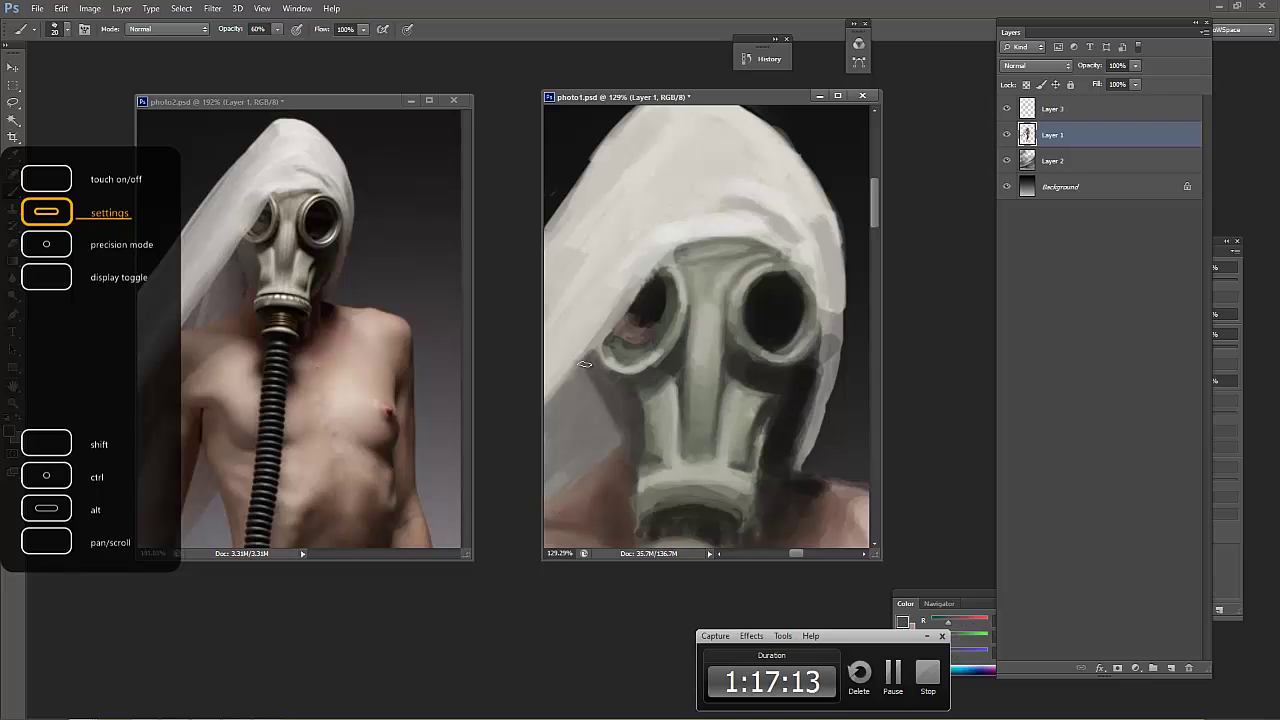
alt+click(670, 405)
drag(650, 412, 651, 480)
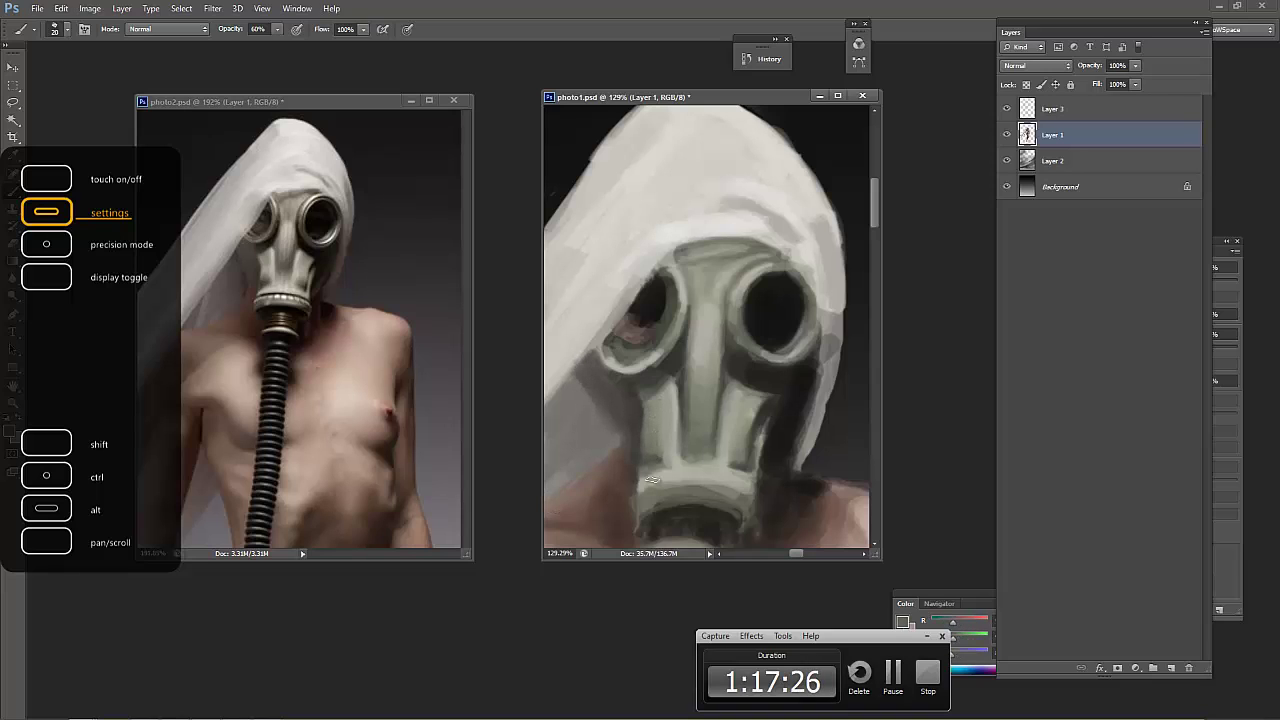
alt+click(699, 475)
drag(665, 455, 645, 466)
With an 8 px brush, darken the bottom edge of the mask filter
key(bracketleft)
key(bracketleft)
key(bracketleft)
alt+click(770, 420)
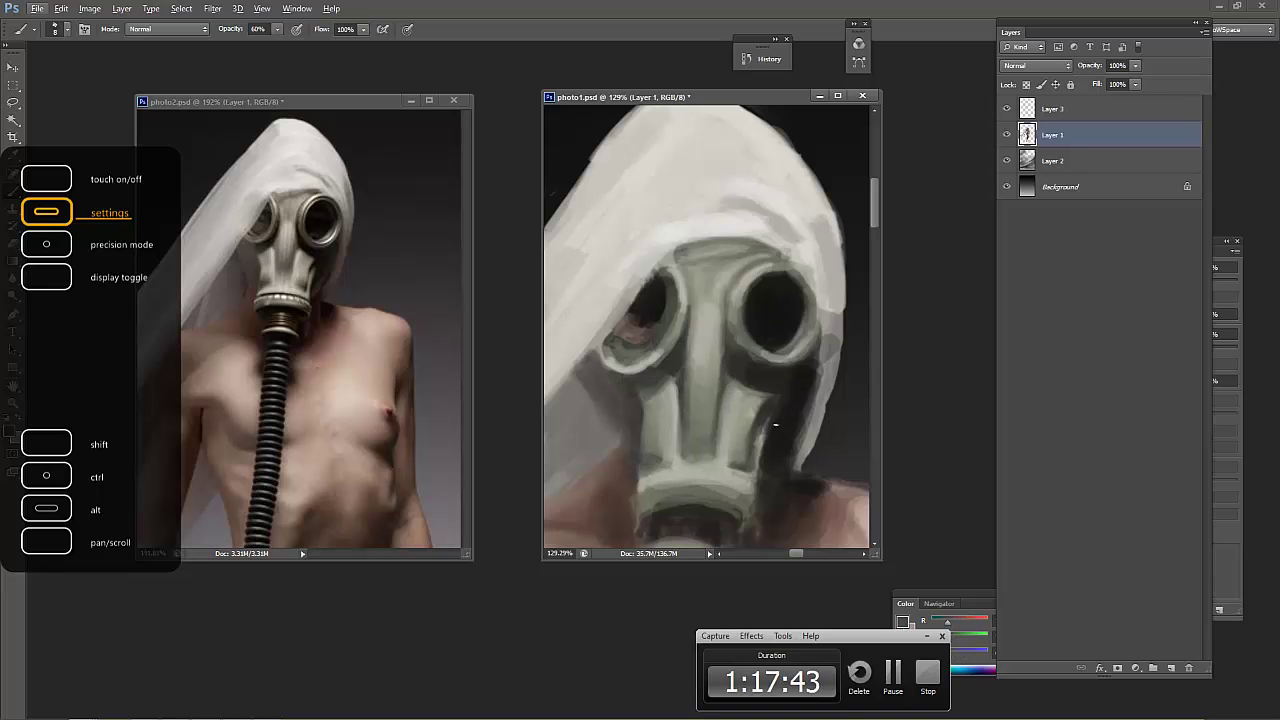
alt+click(753, 466)
alt+click(752, 490)
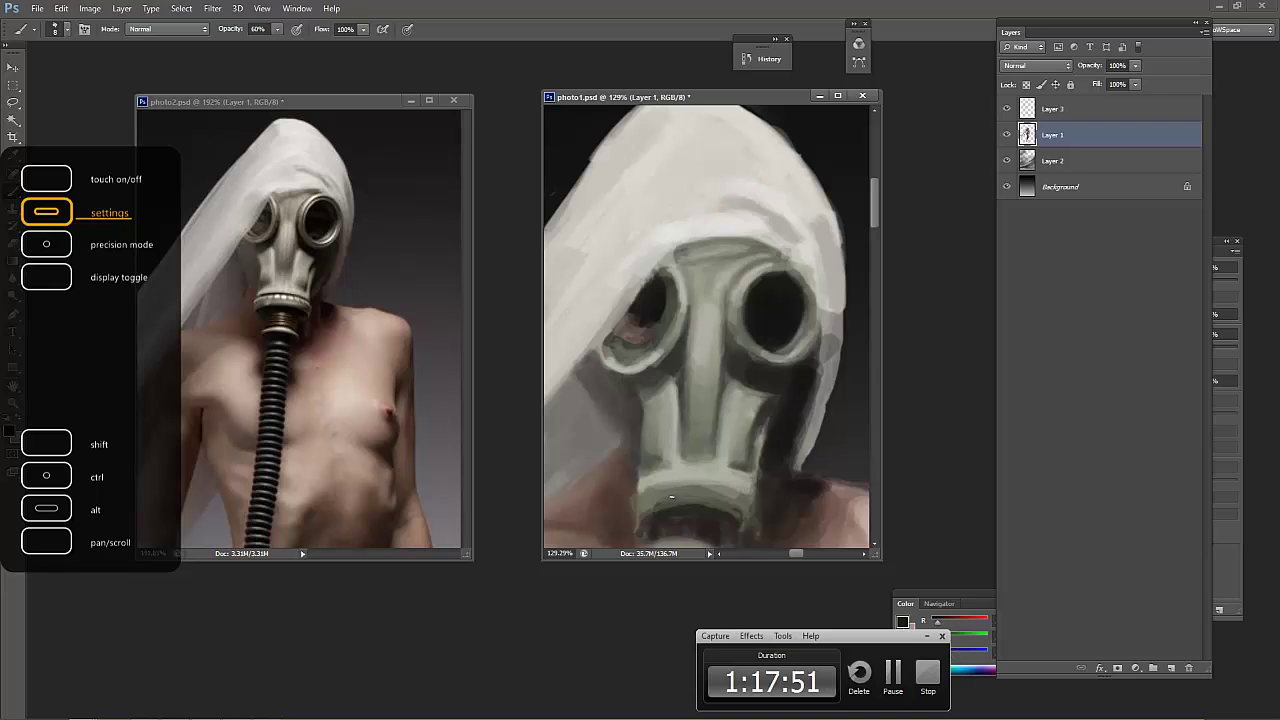
drag(645, 493, 754, 490)
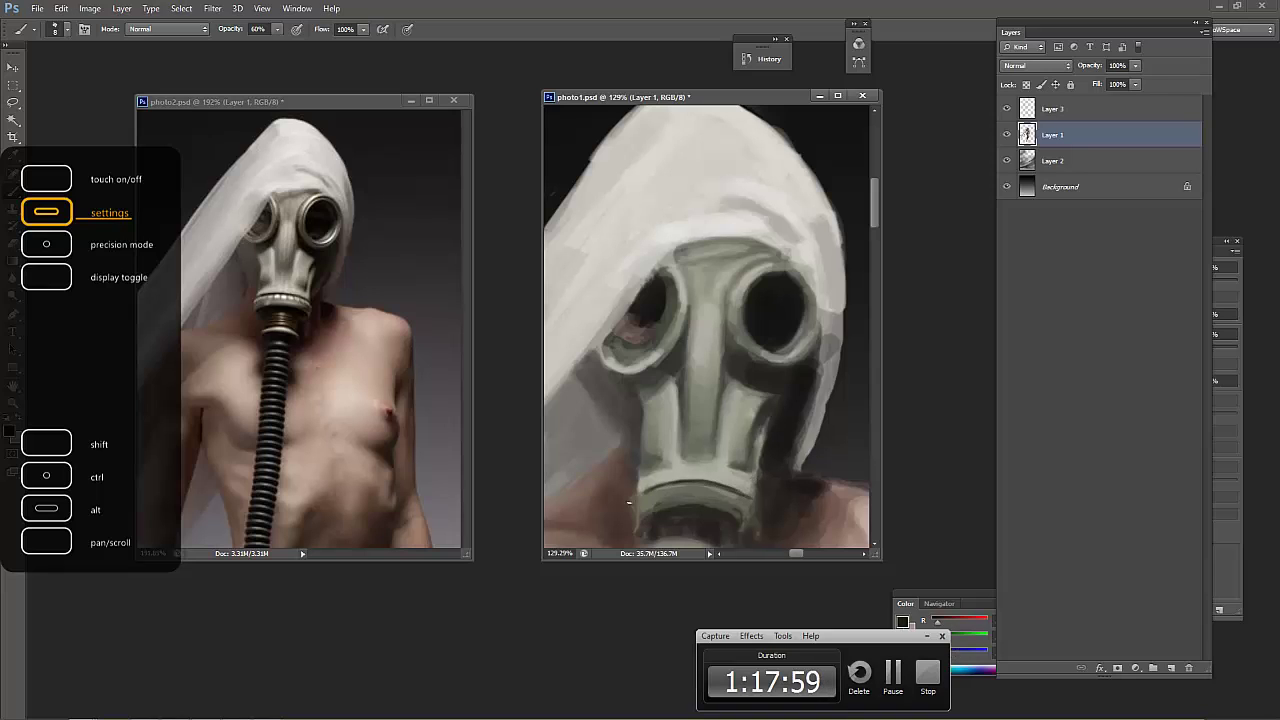
drag(640, 492, 696, 484)
Darken the mask's nose bridge and shade its left nose edge and cheek
alt+click(748, 504)
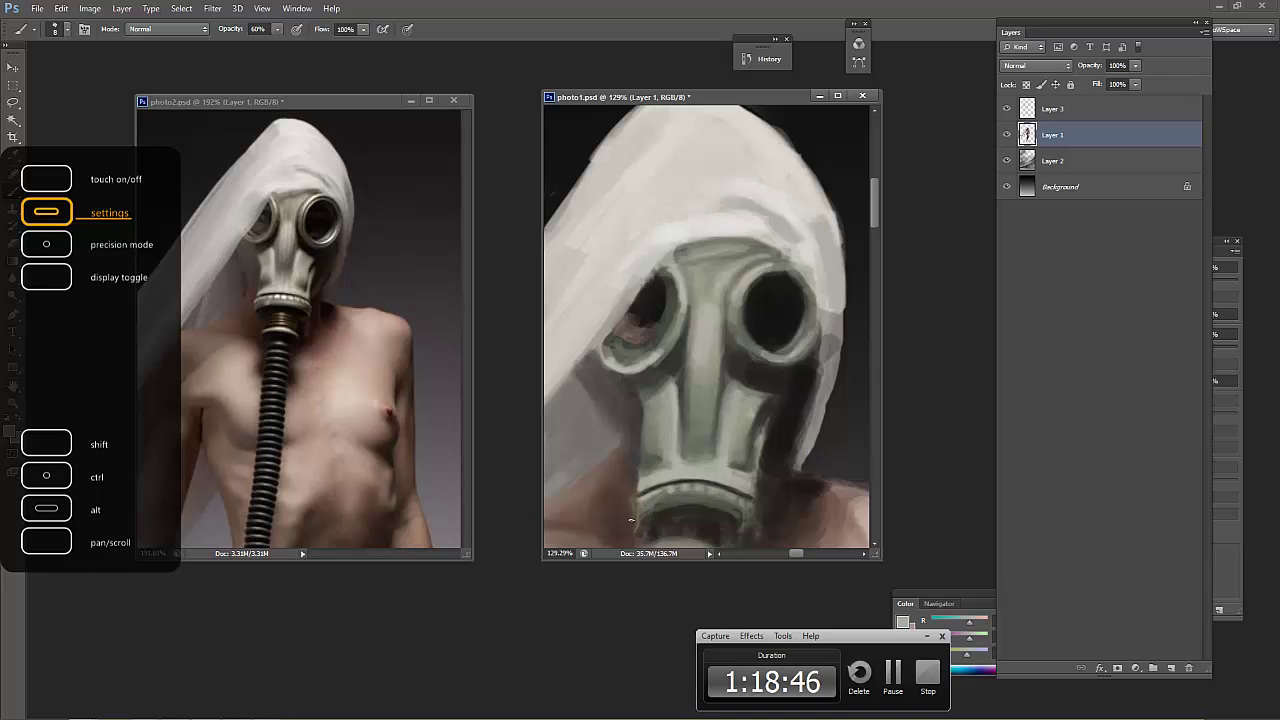
alt+click(730, 465)
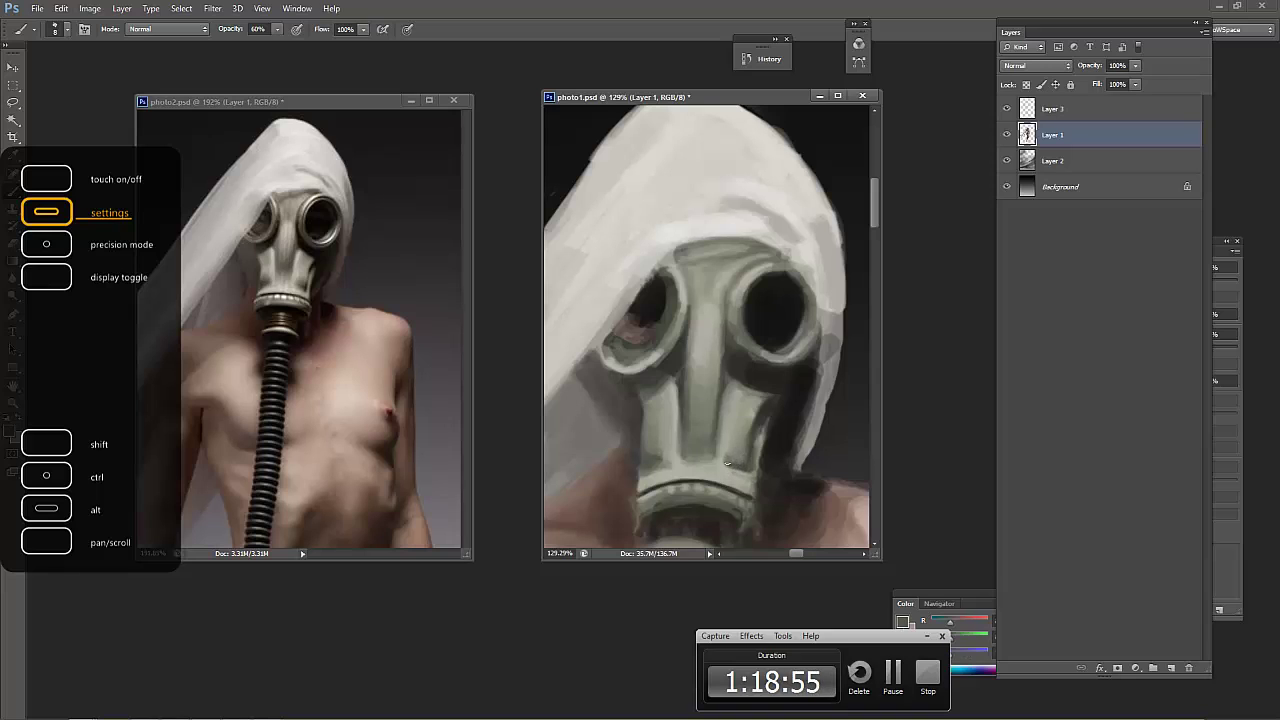
alt+click(810, 376)
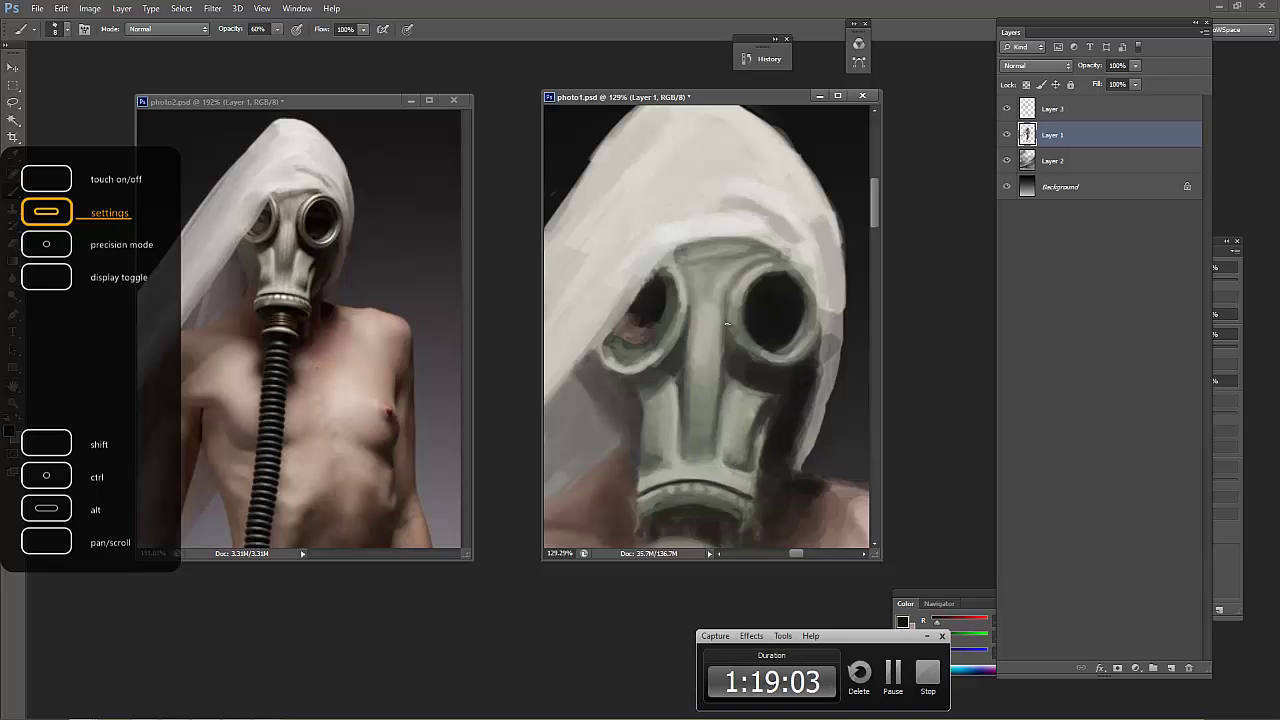
drag(735, 285, 734, 320)
mouse_move(684, 278)
mouse_down()
mouse_move(688, 330)
mouse_move(622, 386)
mouse_move(607, 351)
mouse_up()
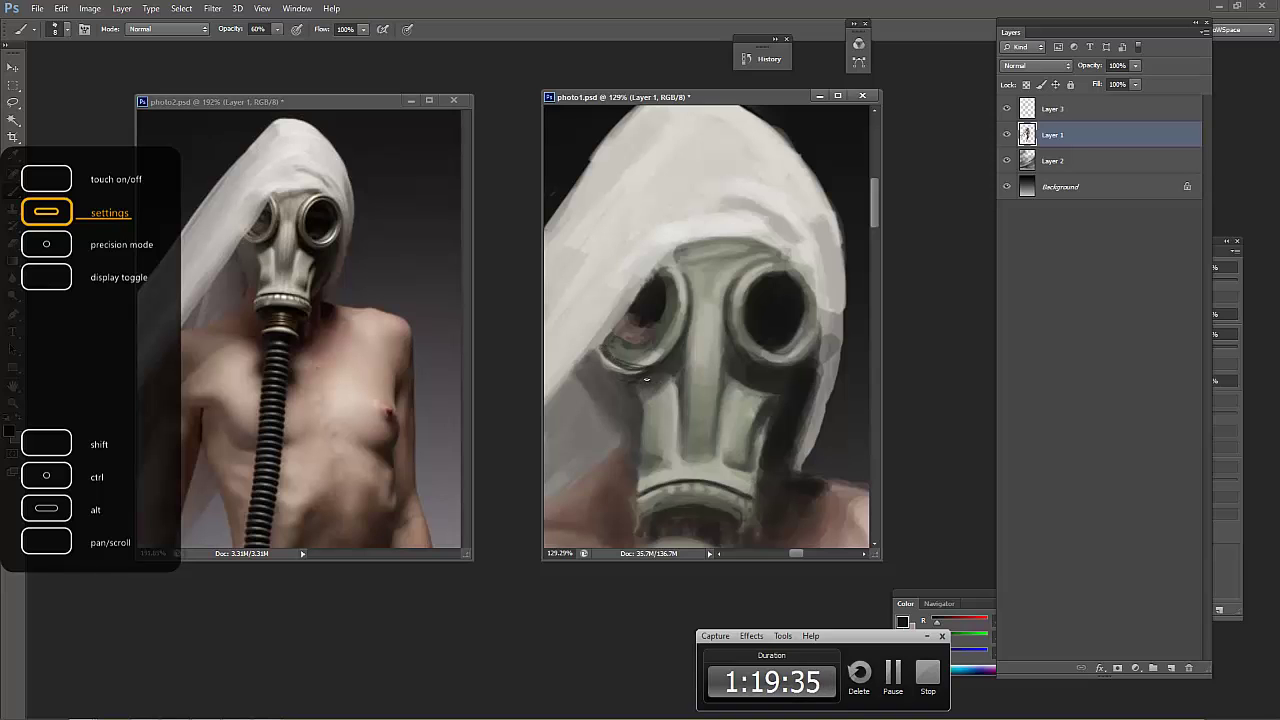
alt+click(646, 377)
alt+click(609, 371)
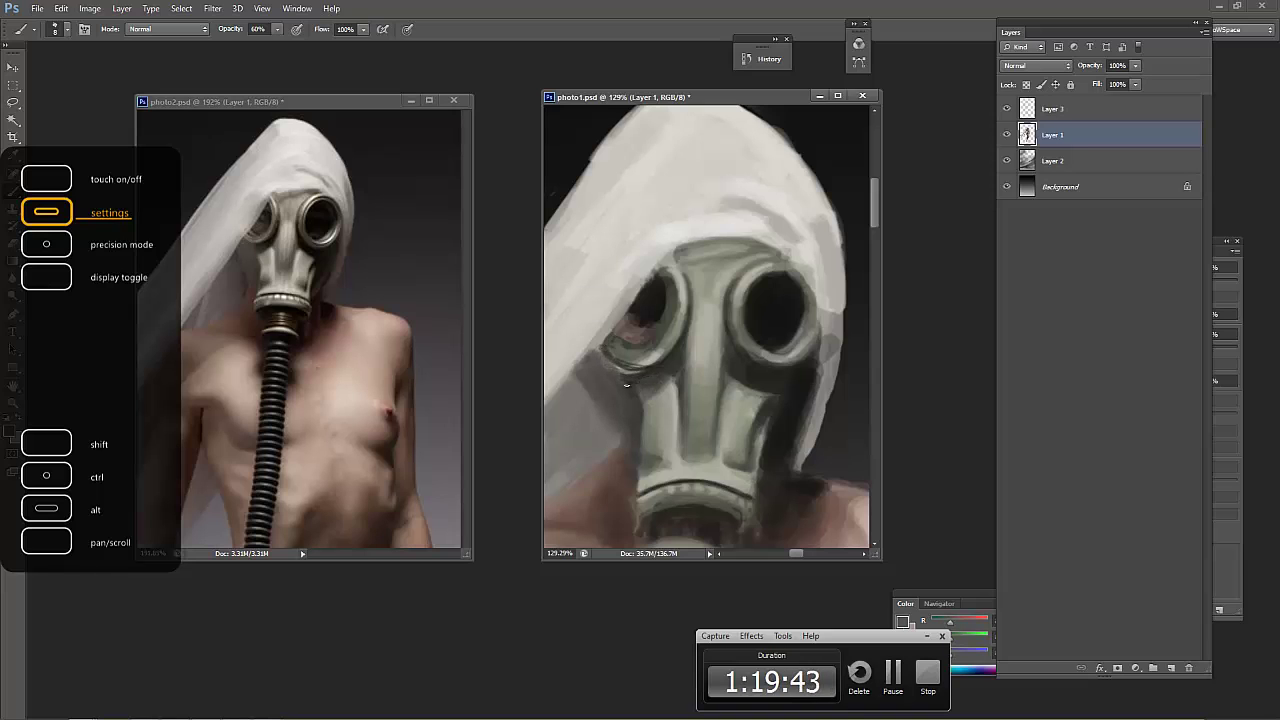
key(ctrl+0)
Zoom out to 95.3% and choose a light grey foreground colour in the Color Picker
scroll(672, 286, up, 3)
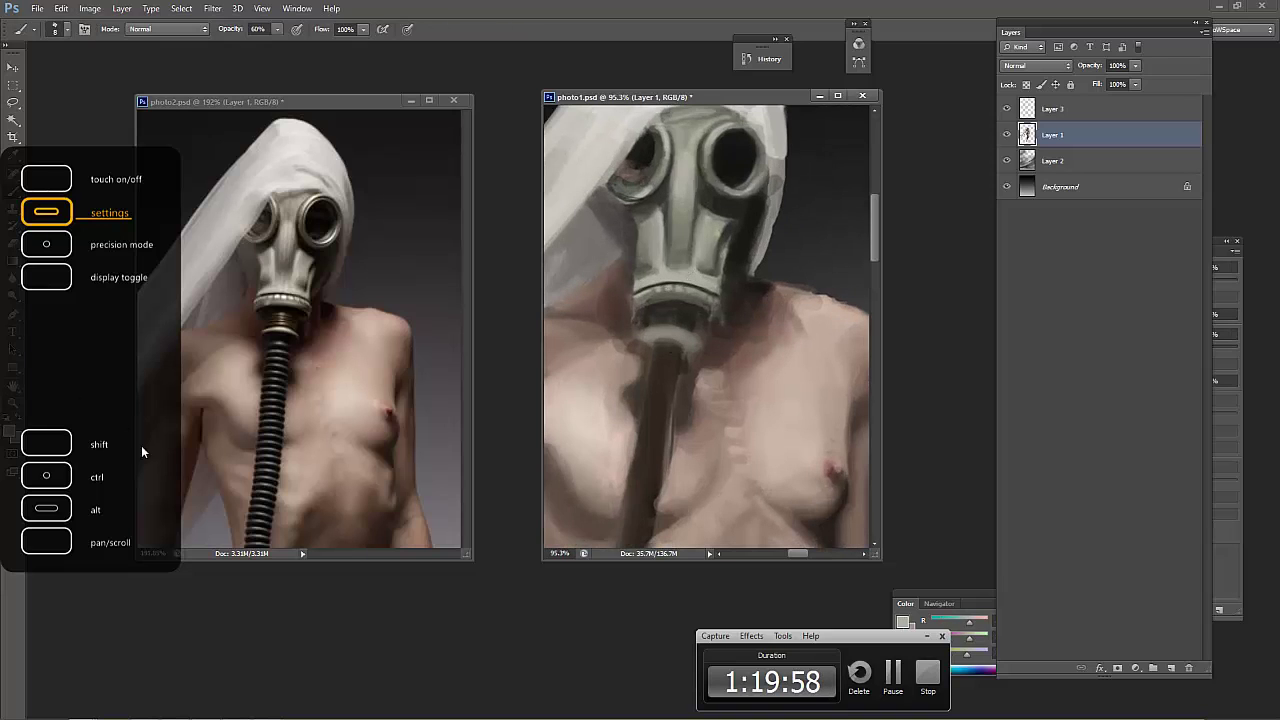
click(10, 432)
click(365, 531)
key(Return)
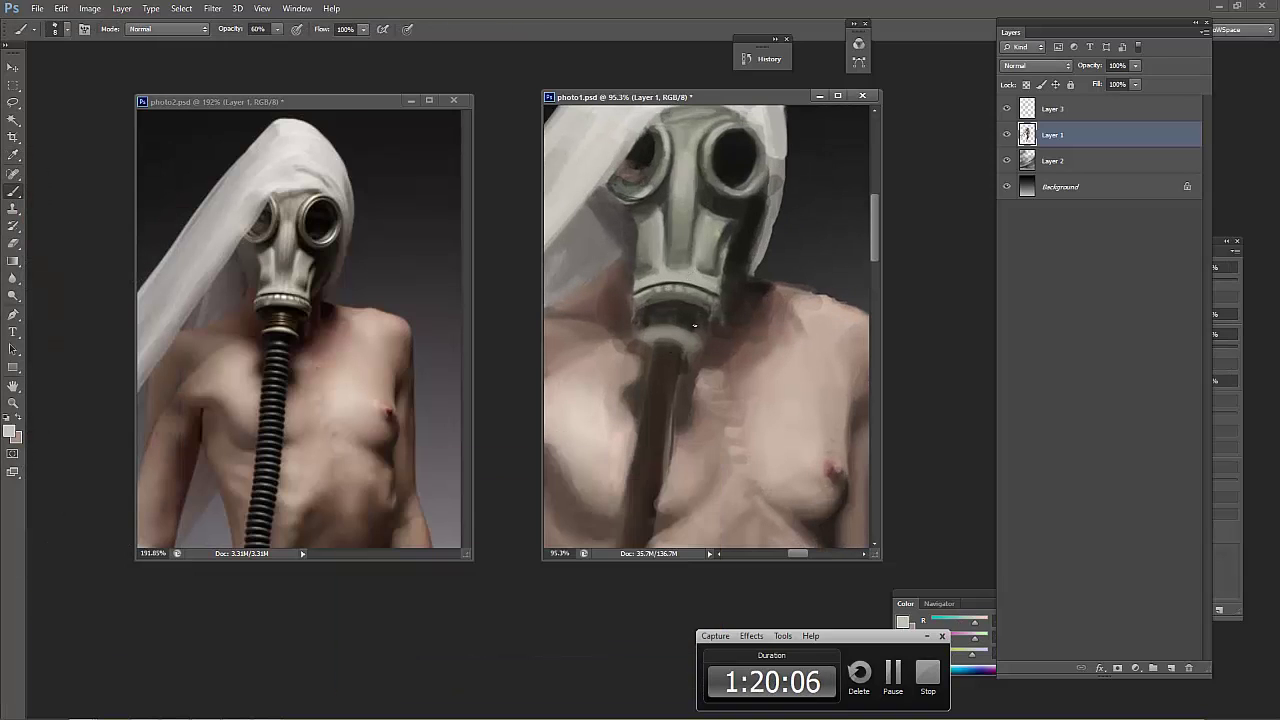
click(10, 432)
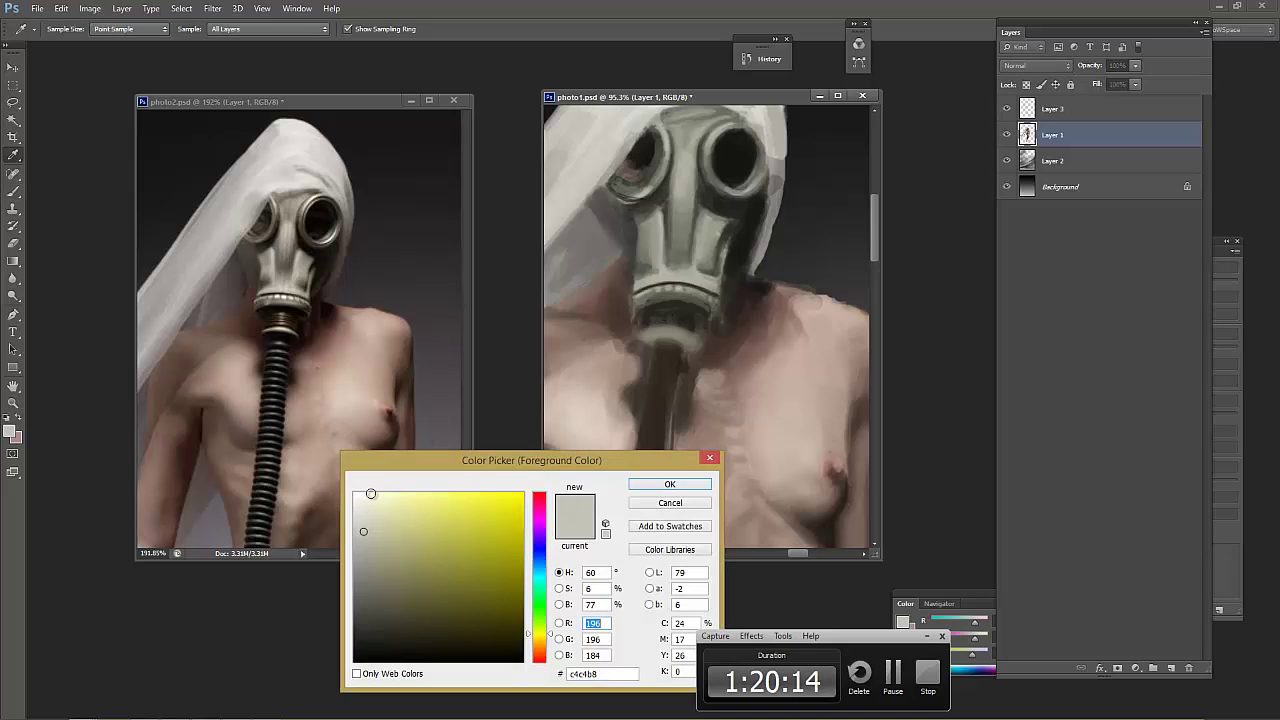
click(677, 303)
key(Return)
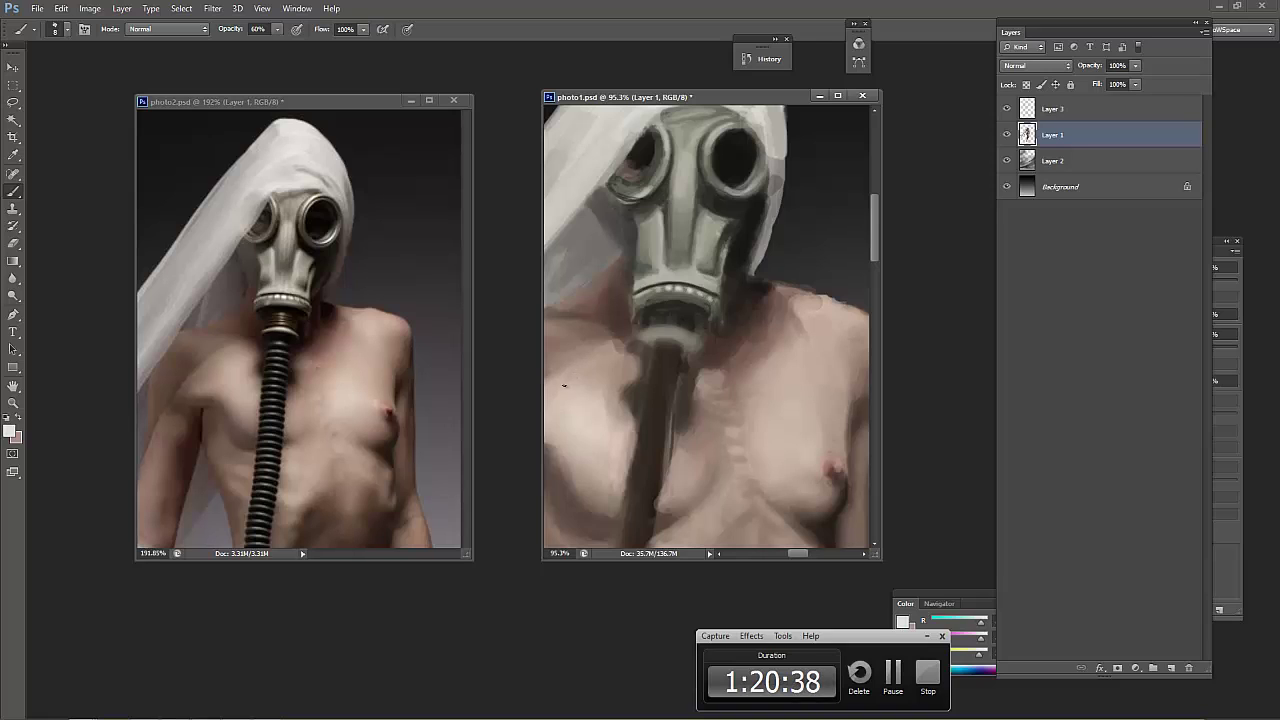
Sample skin tones near the mask, ending on a dark brown
alt+click(798, 313)
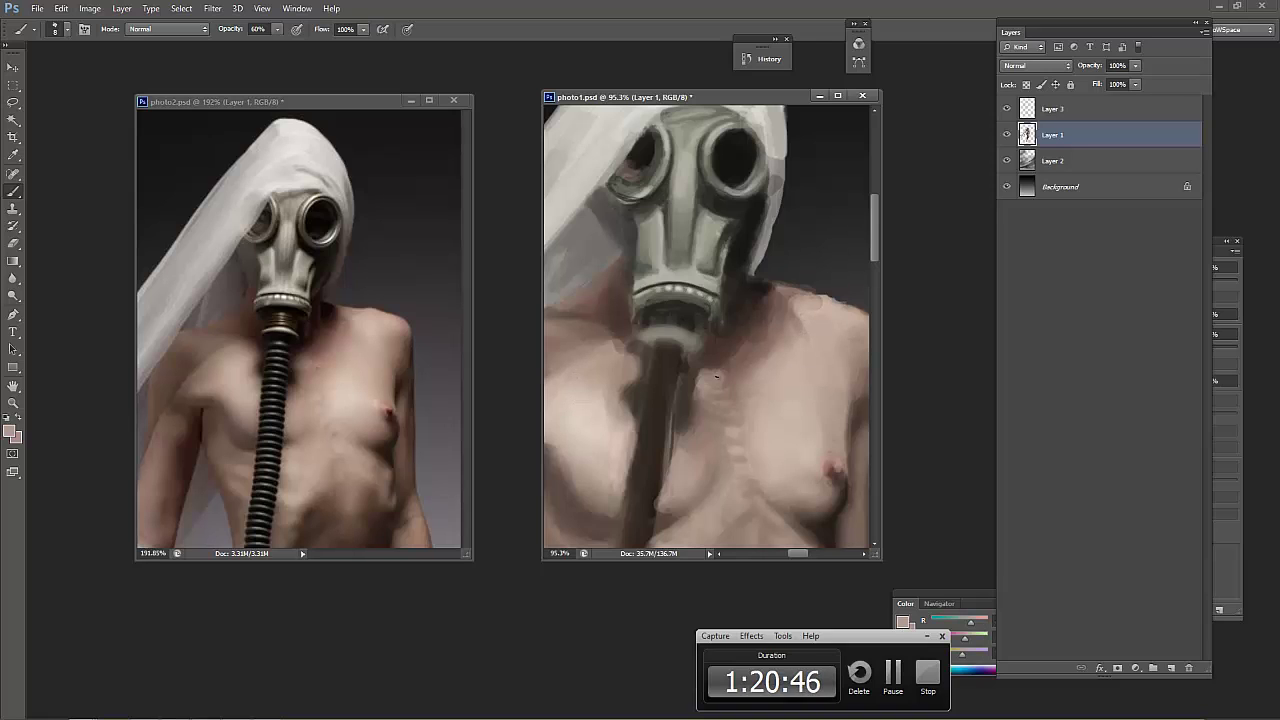
alt+click(615, 288)
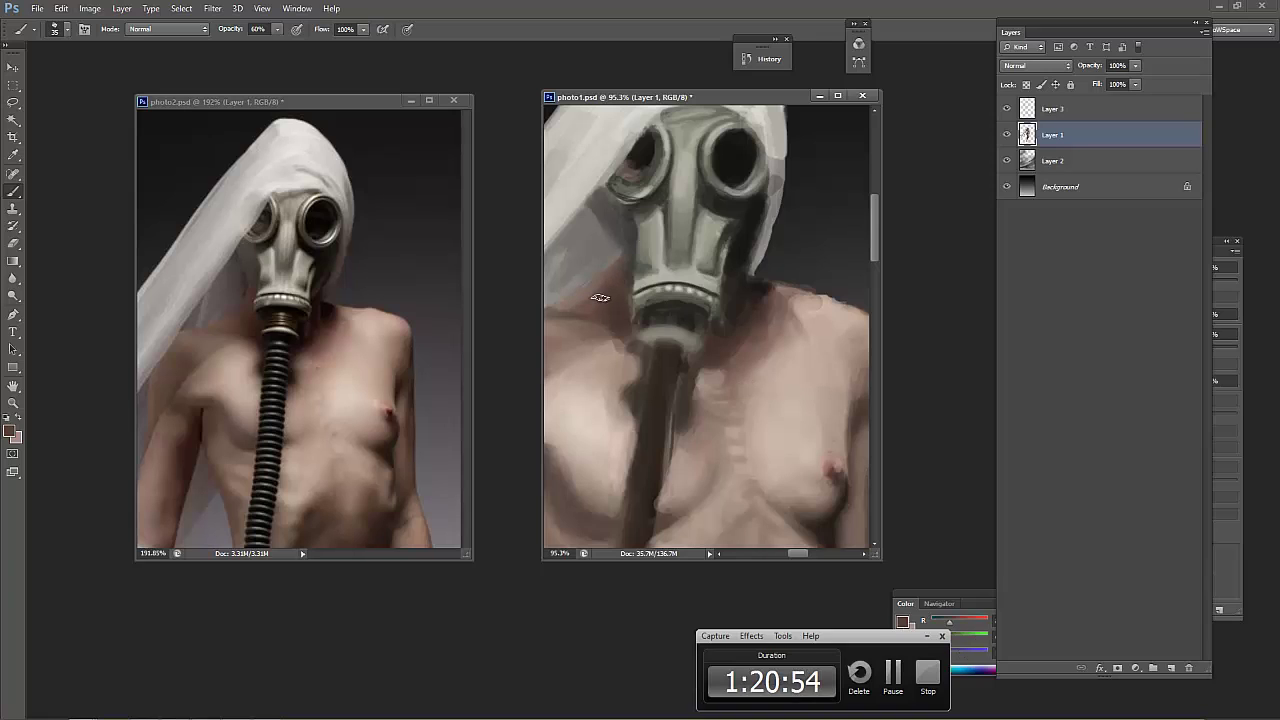
alt+click(691, 320)
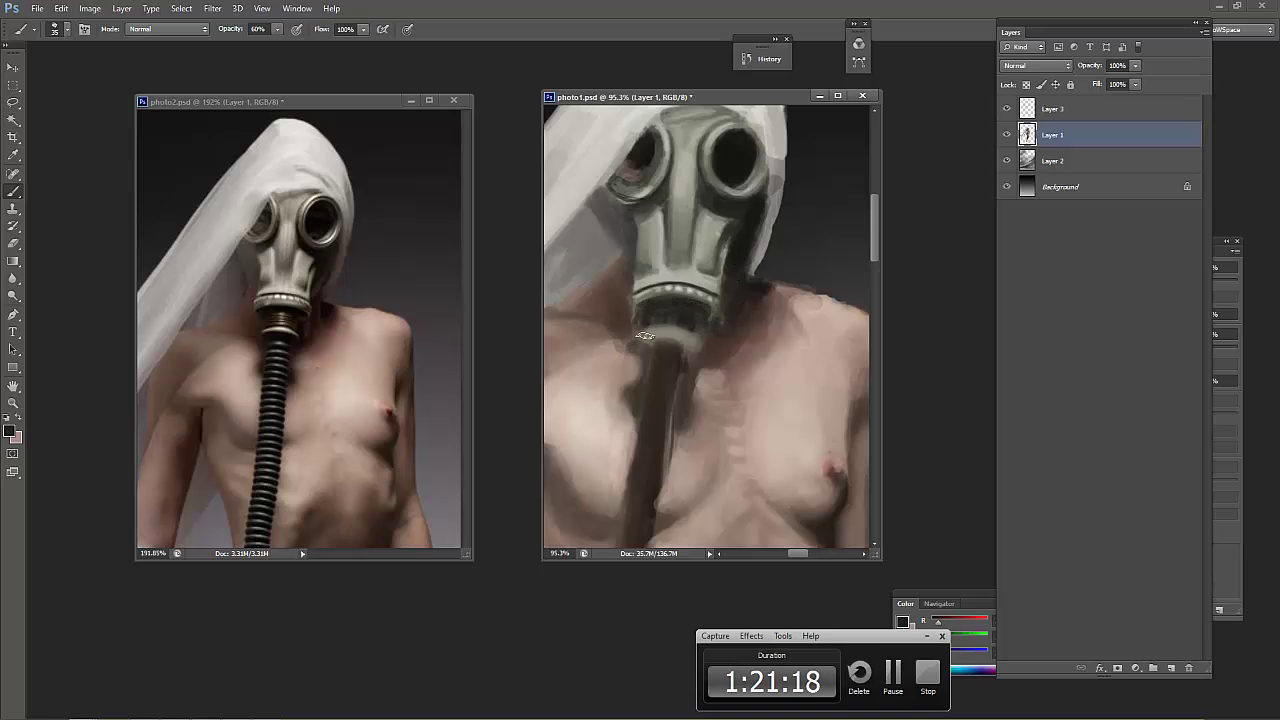
Sample a dark mask tone and paint dark strokes across the top of the hose
alt+click(710, 259)
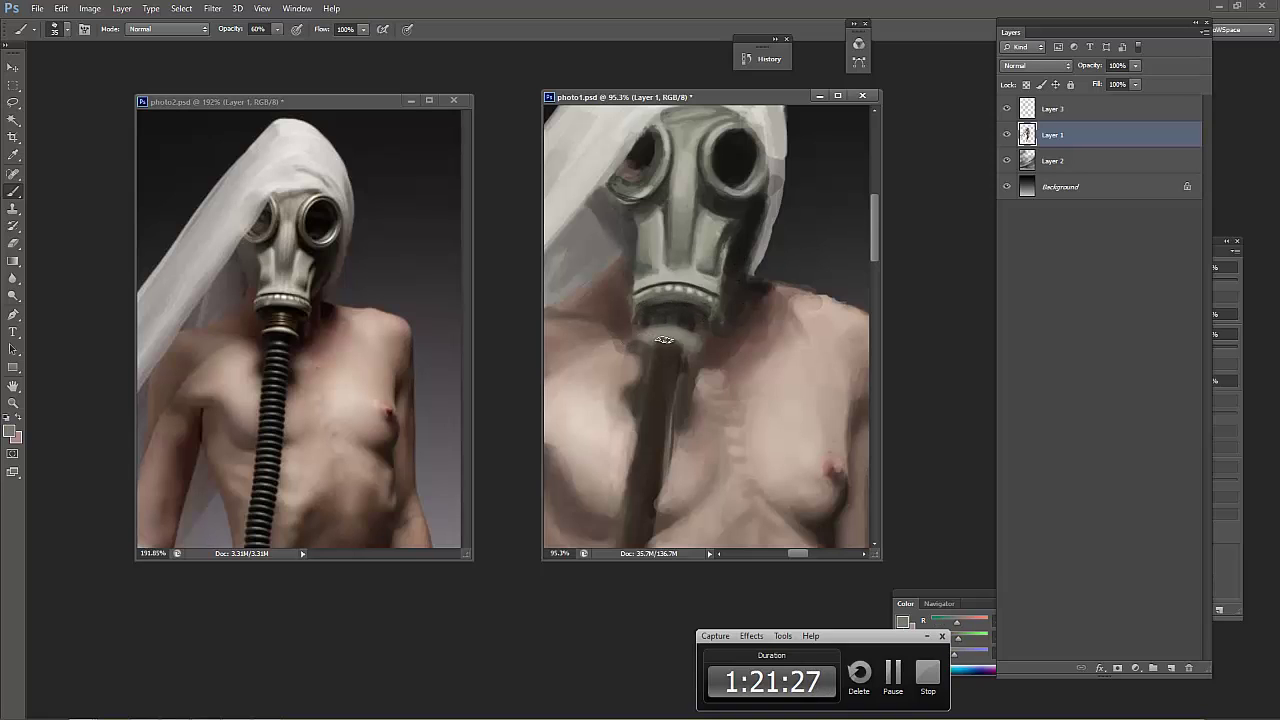
alt+click(684, 318)
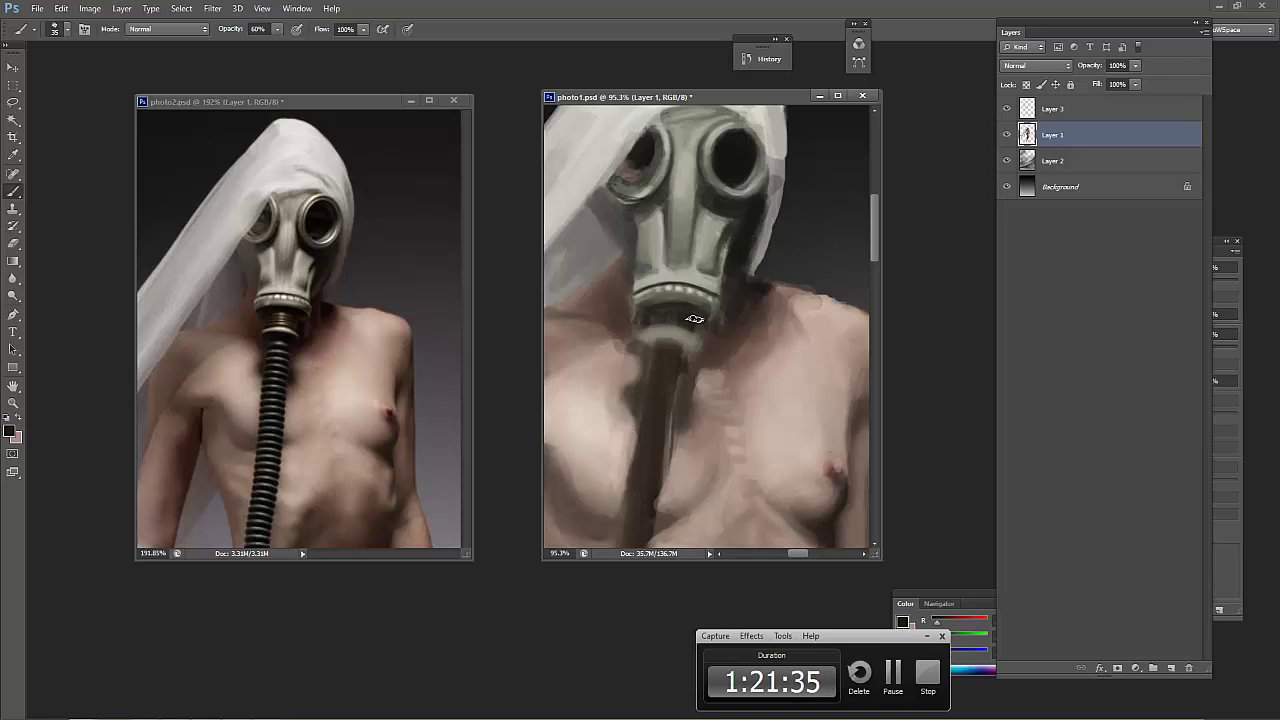
alt+click(622, 313)
alt+click(716, 314)
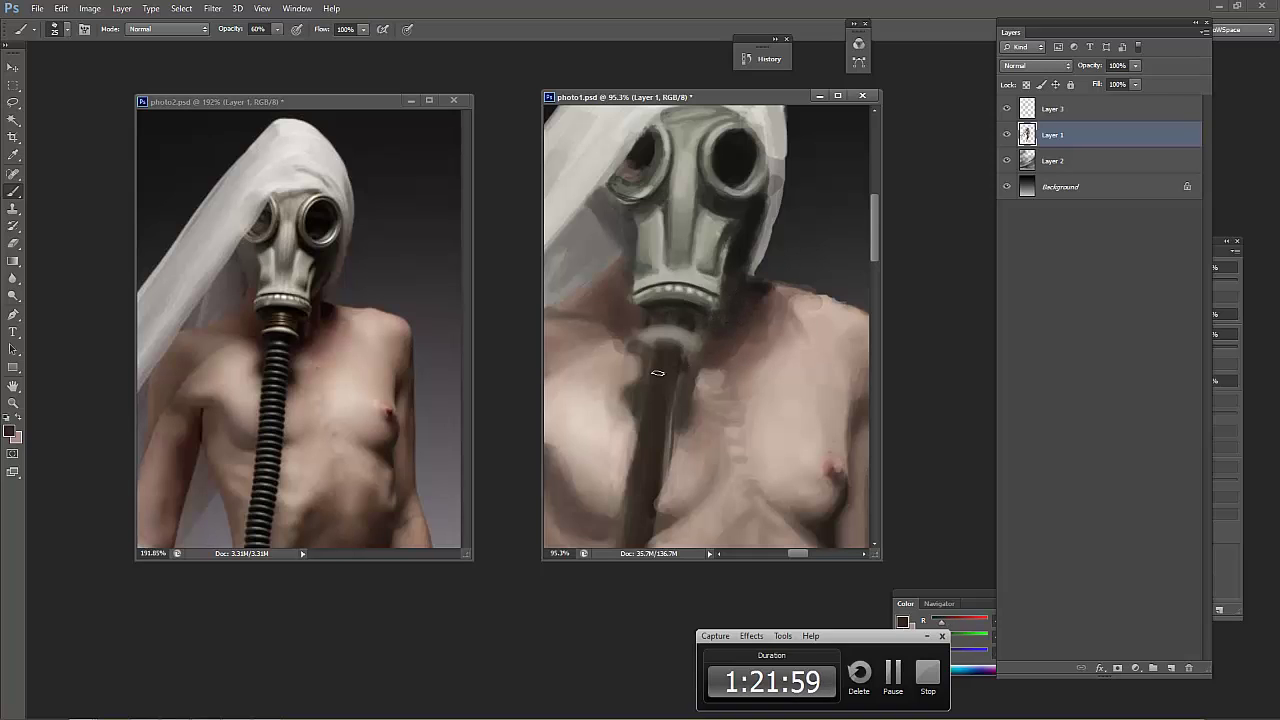
alt+click(658, 284)
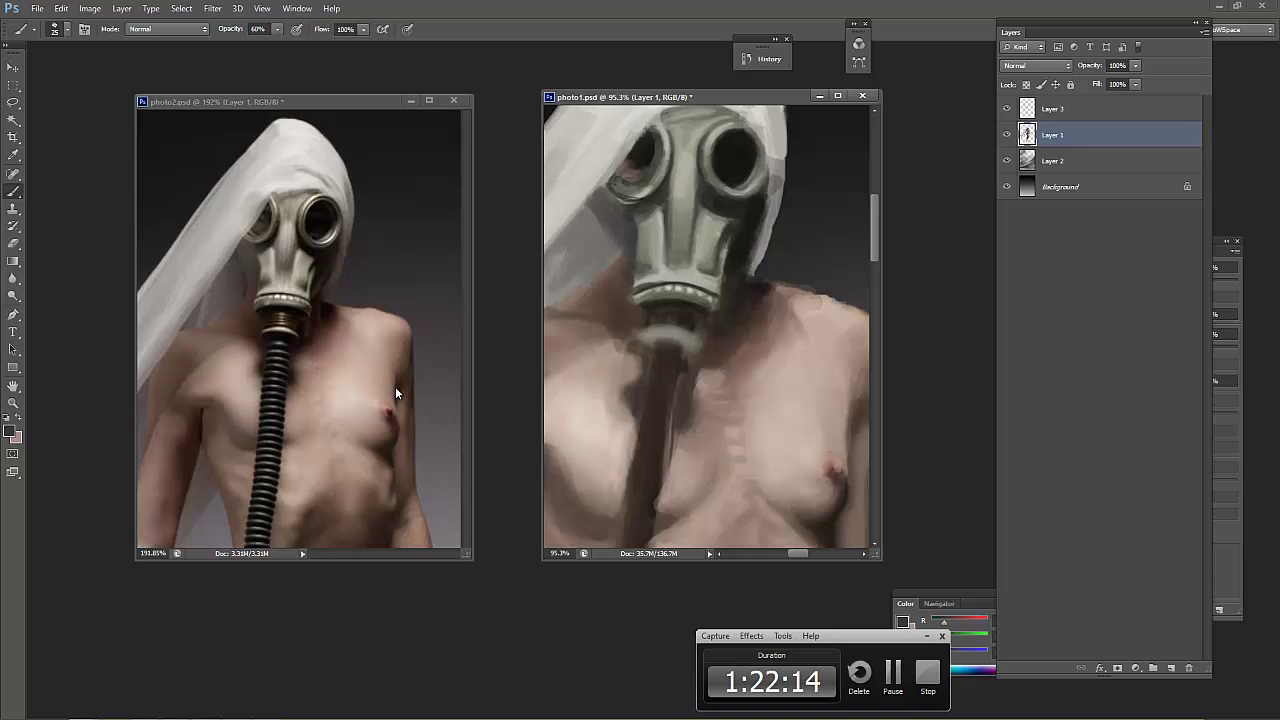
alt+click(699, 279)
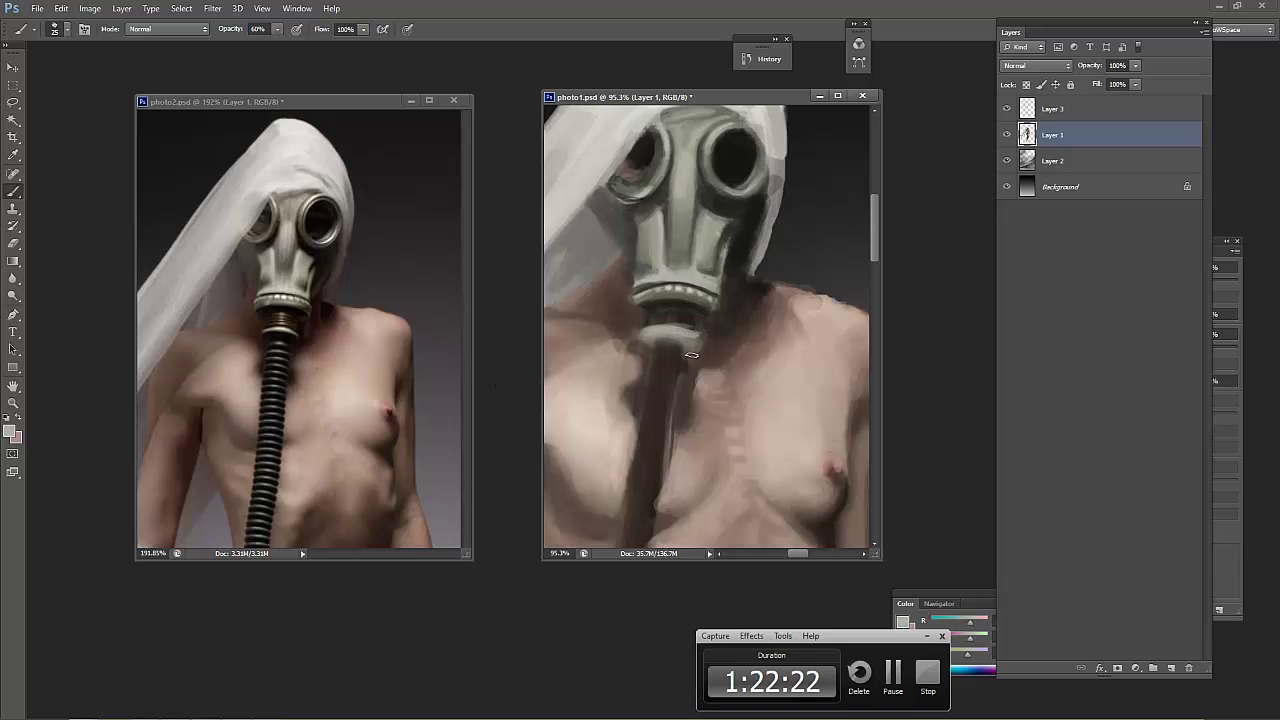
alt+click(689, 296)
mouse_move(684, 340)
mouse_down()
mouse_move(656, 340)
mouse_move(696, 338)
mouse_move(667, 355)
mouse_up()
Paint the near-black hose down the chest at 80% opacity and trim its edge with skin tone
click(14, 434)
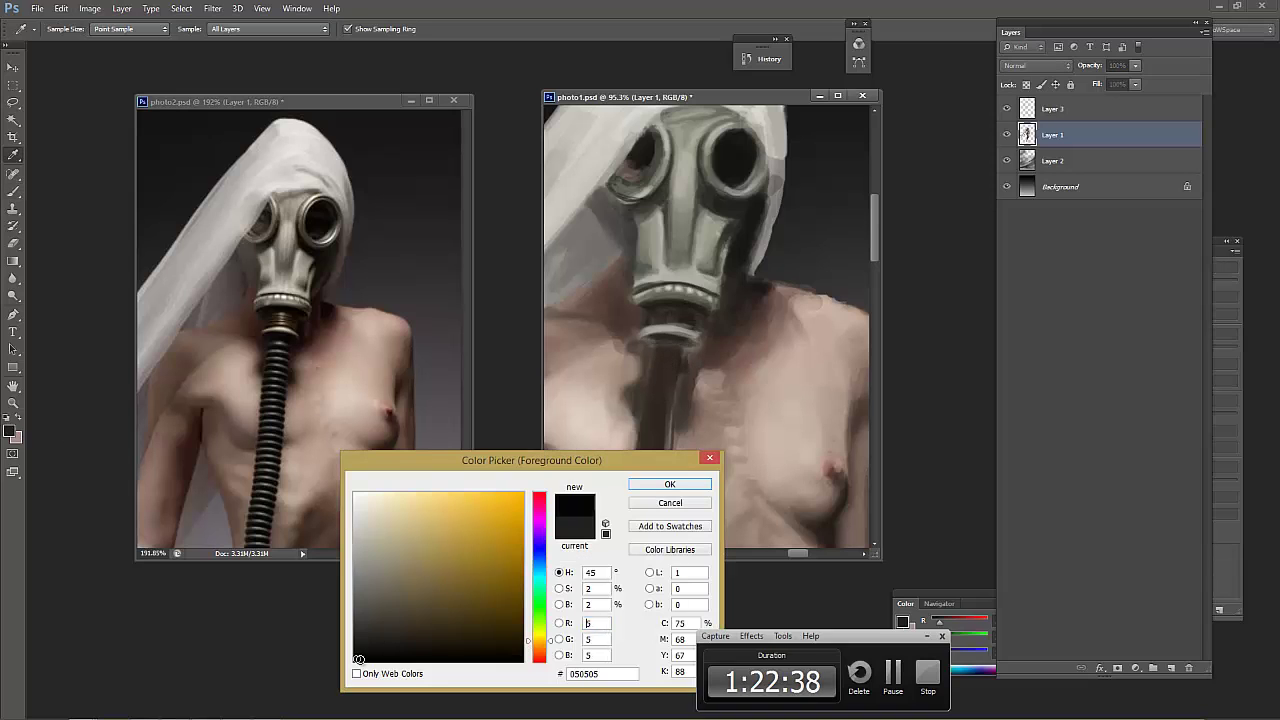
click(668, 486)
key(8)
drag(668, 364, 640, 530)
alt+click(676, 436)
drag(676, 436, 660, 510)
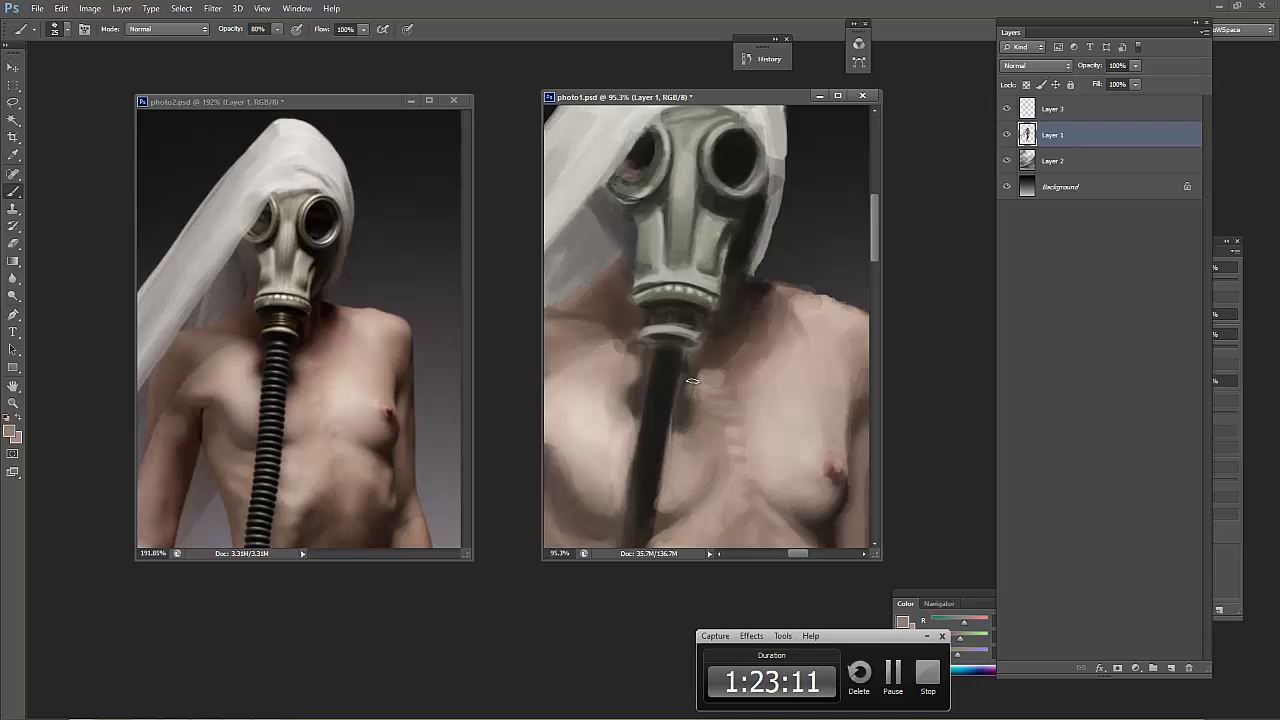
alt+click(670, 333)
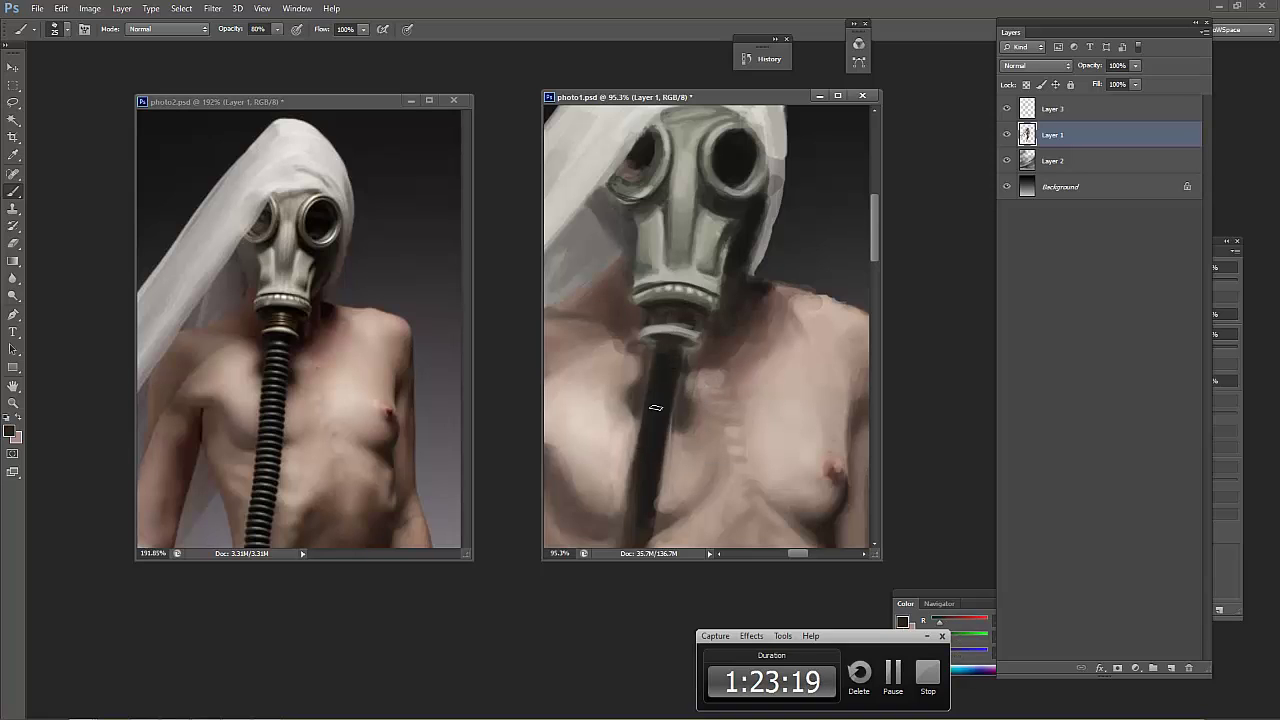
alt+click(709, 332)
alt+click(686, 318)
key(bracketleft)
key(bracketleft)
key(bracketleft)
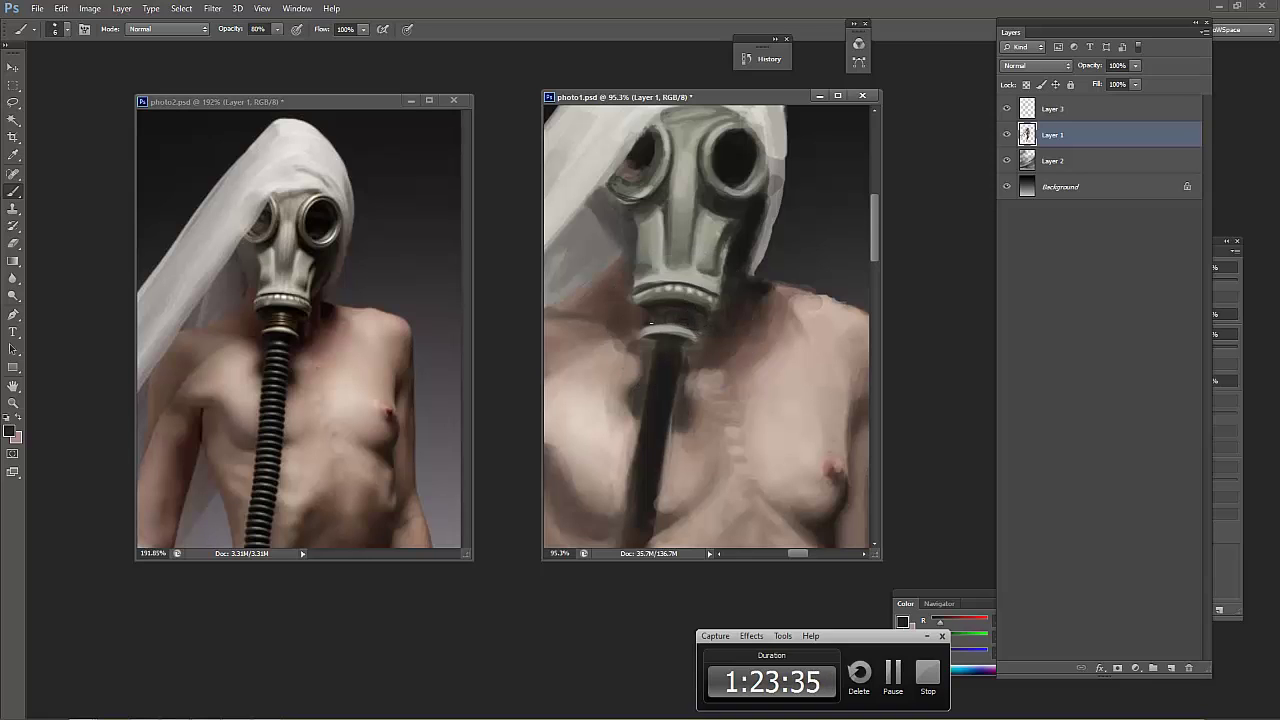
Set an olive green paint colour and enlarge the brush to size 30
click(14, 436)
drag(534, 650, 534, 630)
click(403, 579)
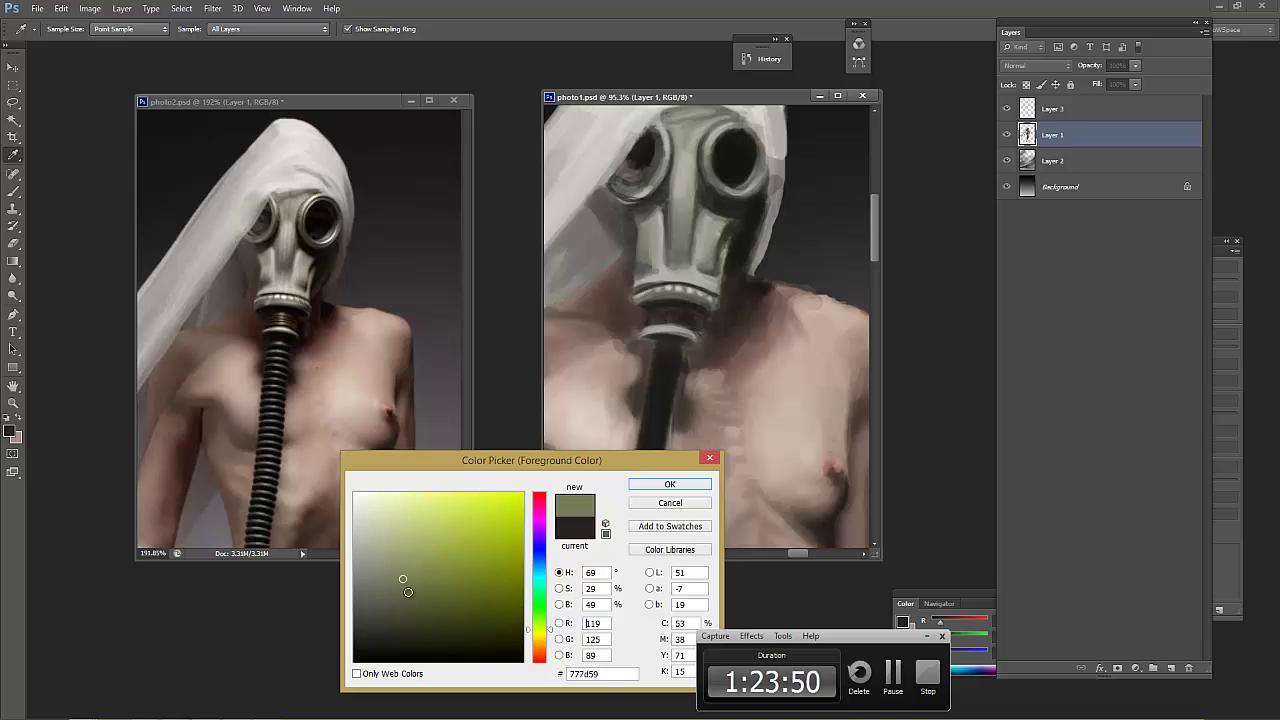
key(Return)
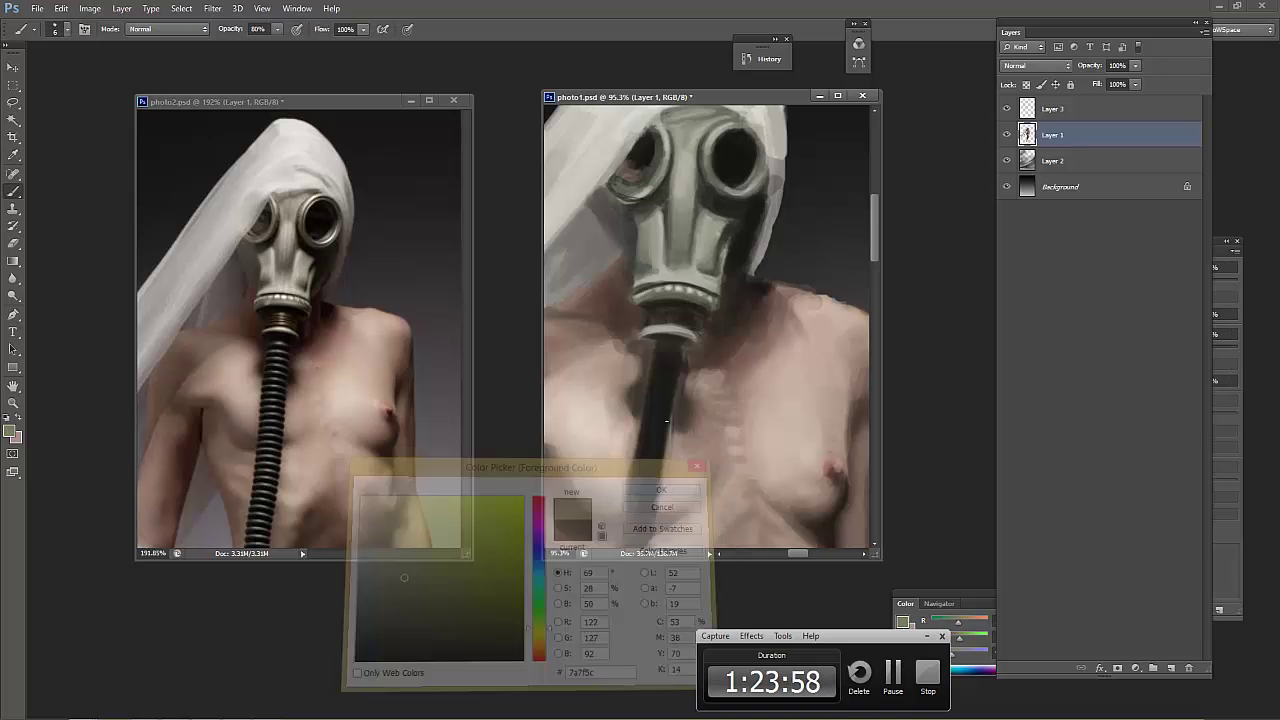
key(bracketright)
key(bracketright)
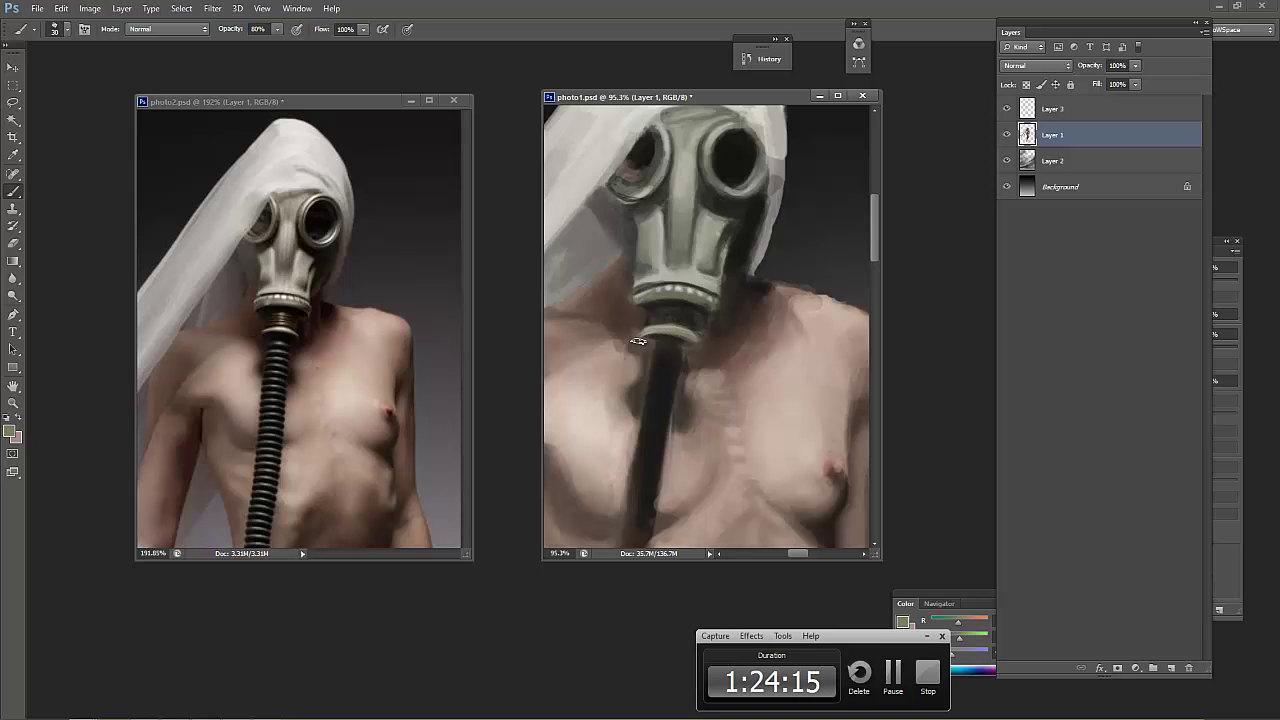
Paint light beige highlights below the right eyepiece and on the left eyepiece rim
key(i)
click(10, 432)
key(Return)
key(b)
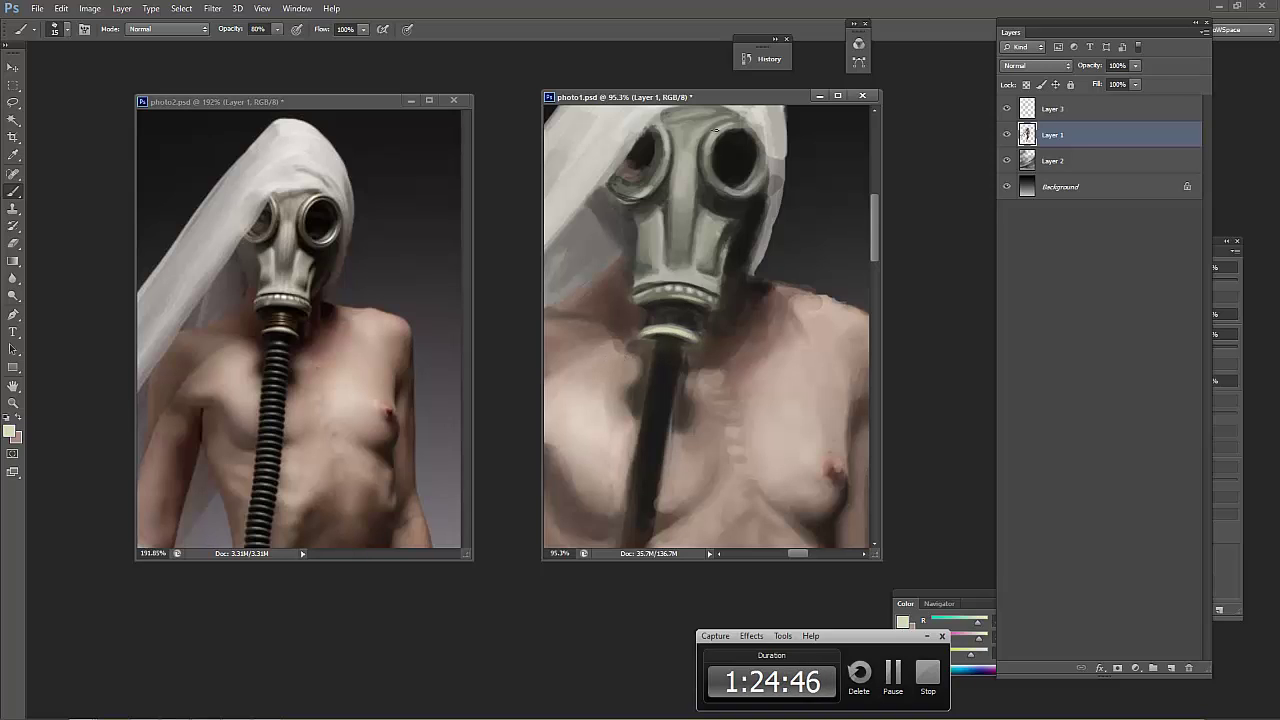
drag(718, 128, 721, 198)
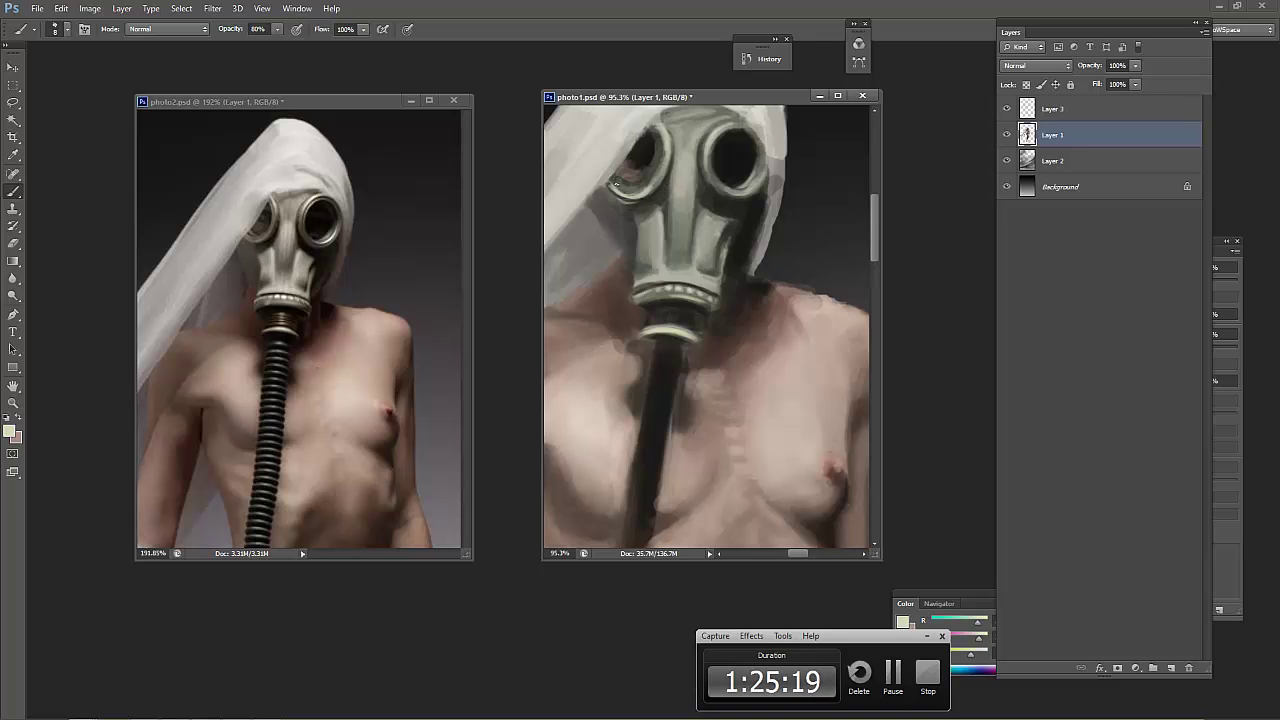
drag(616, 184, 620, 188)
Sample grey-green and darker colours from around the mask's eyepieces and lower rim
key(d)
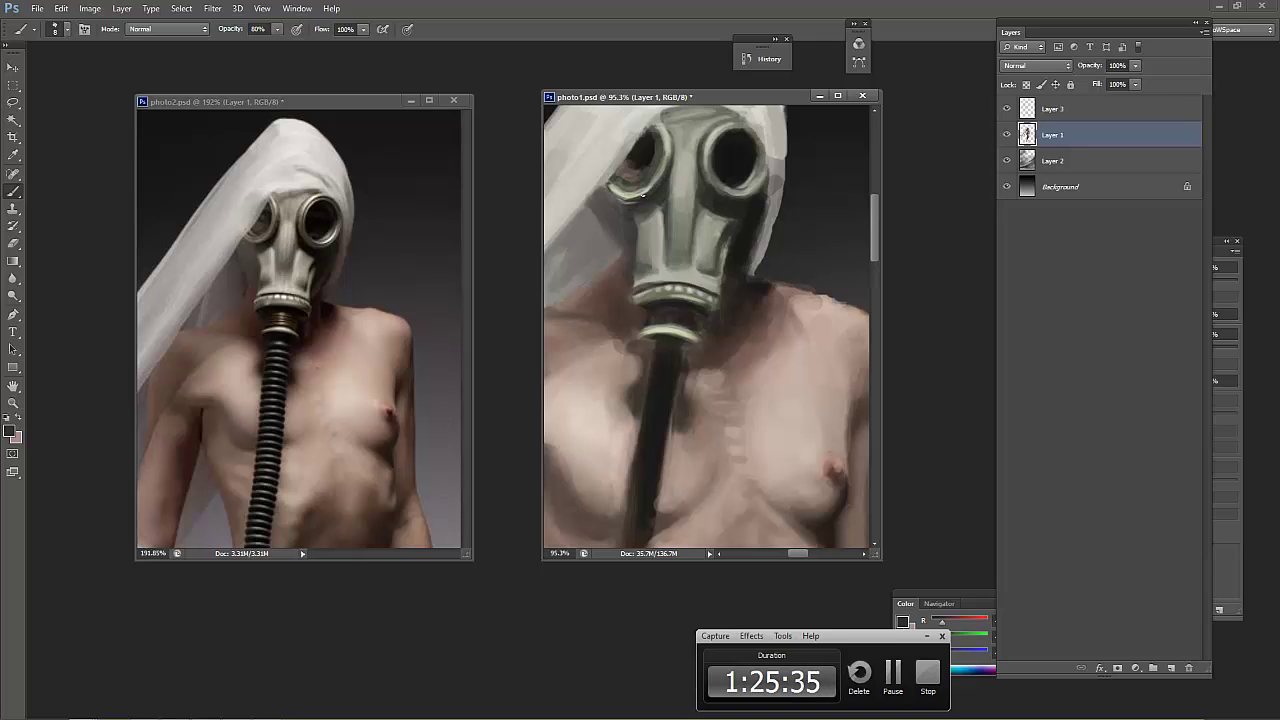
alt+click(652, 185)
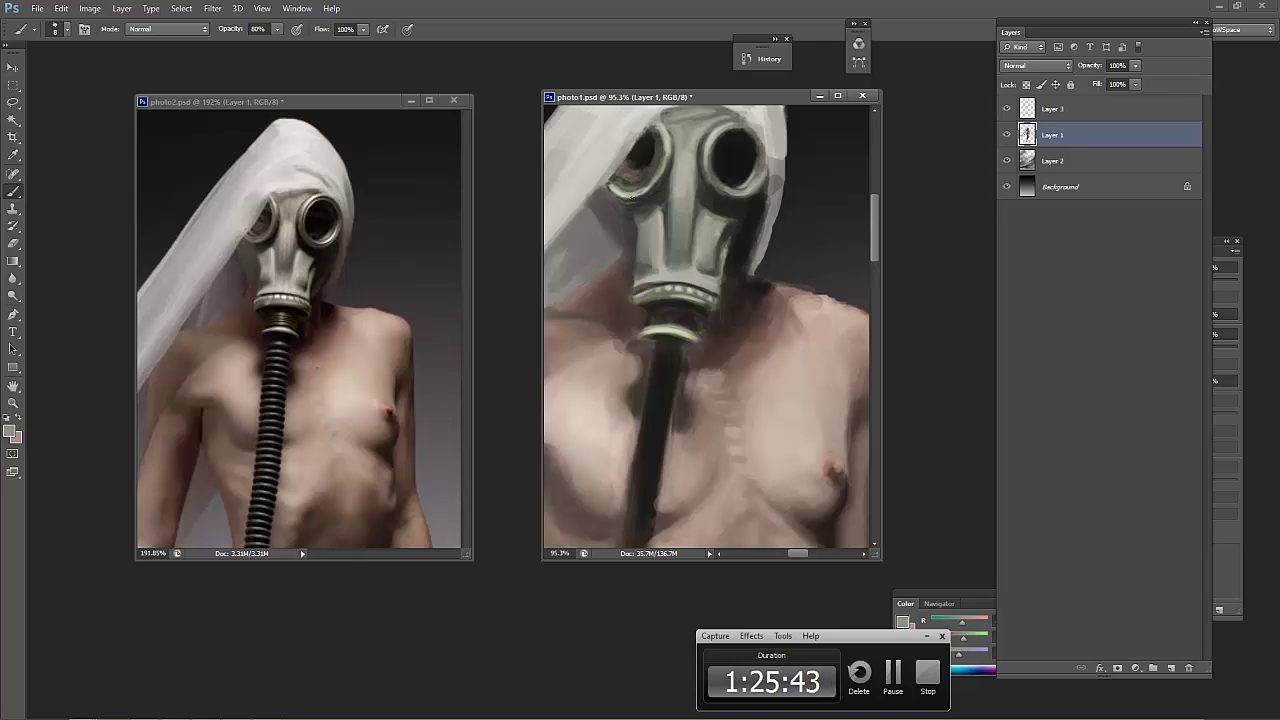
alt+click(656, 150)
alt+click(662, 152)
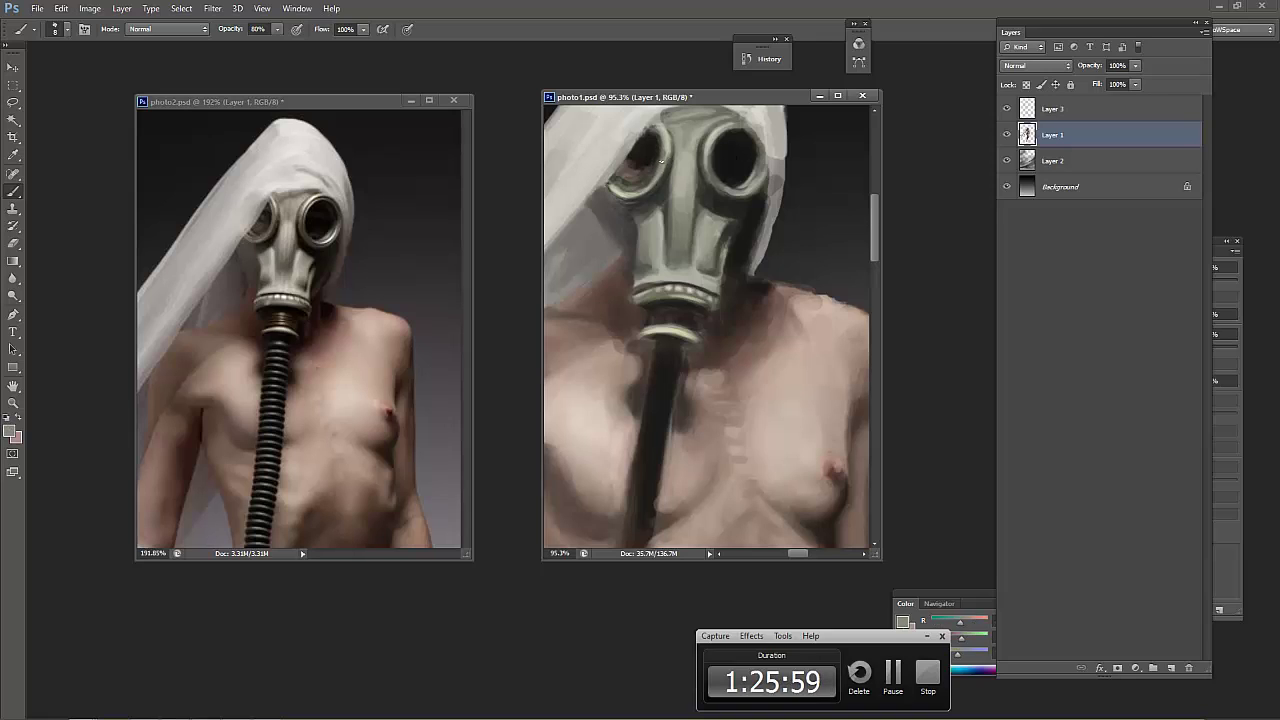
alt+click(640, 187)
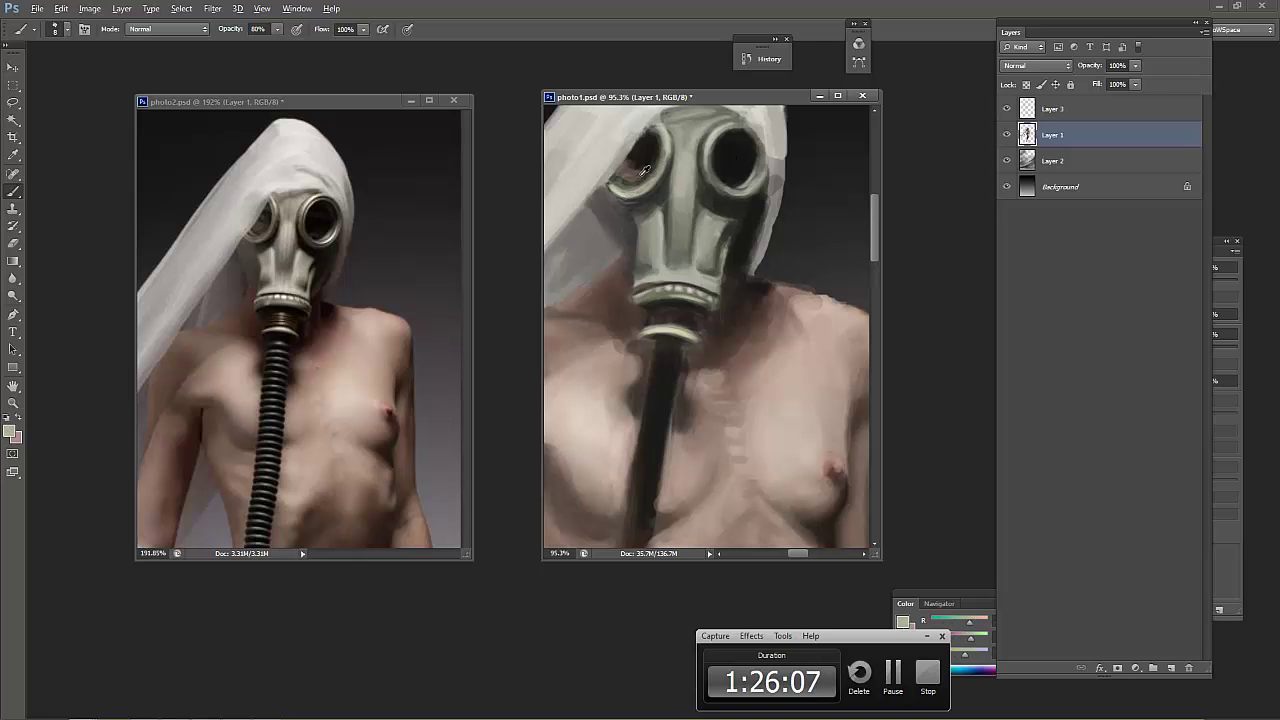
alt+click(655, 153)
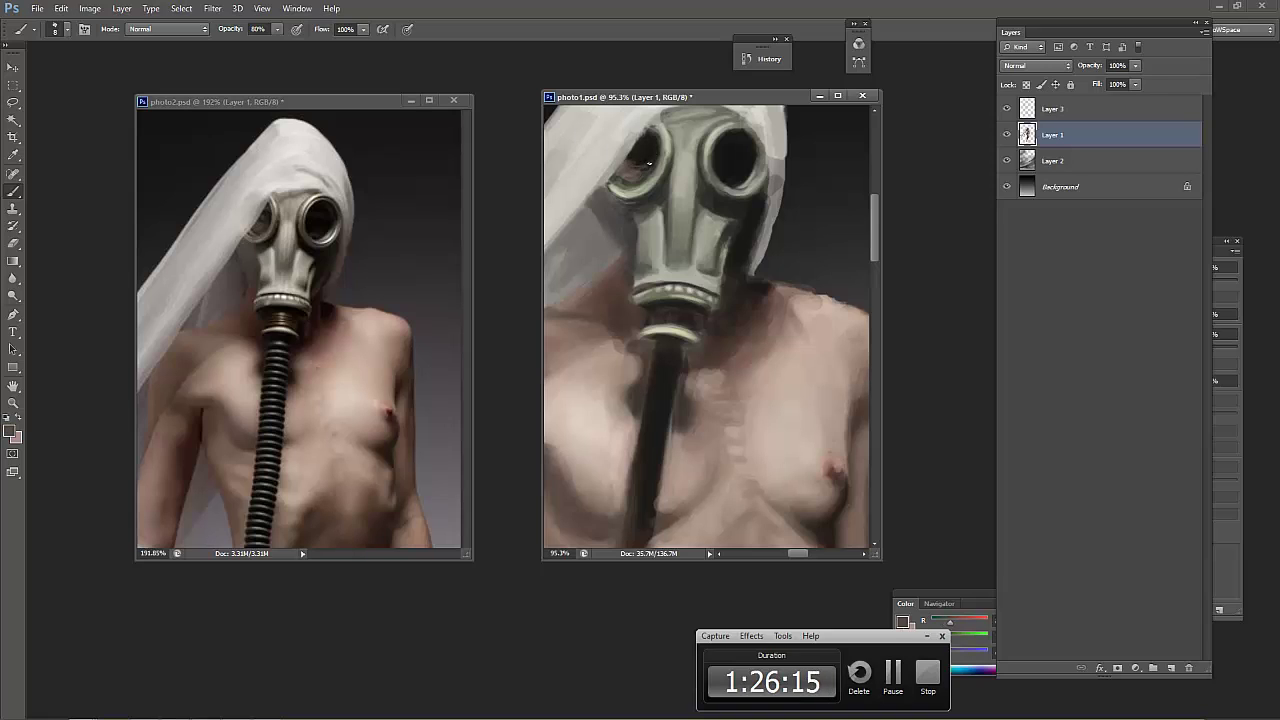
alt+click(639, 189)
alt+click(628, 222)
alt+click(650, 212)
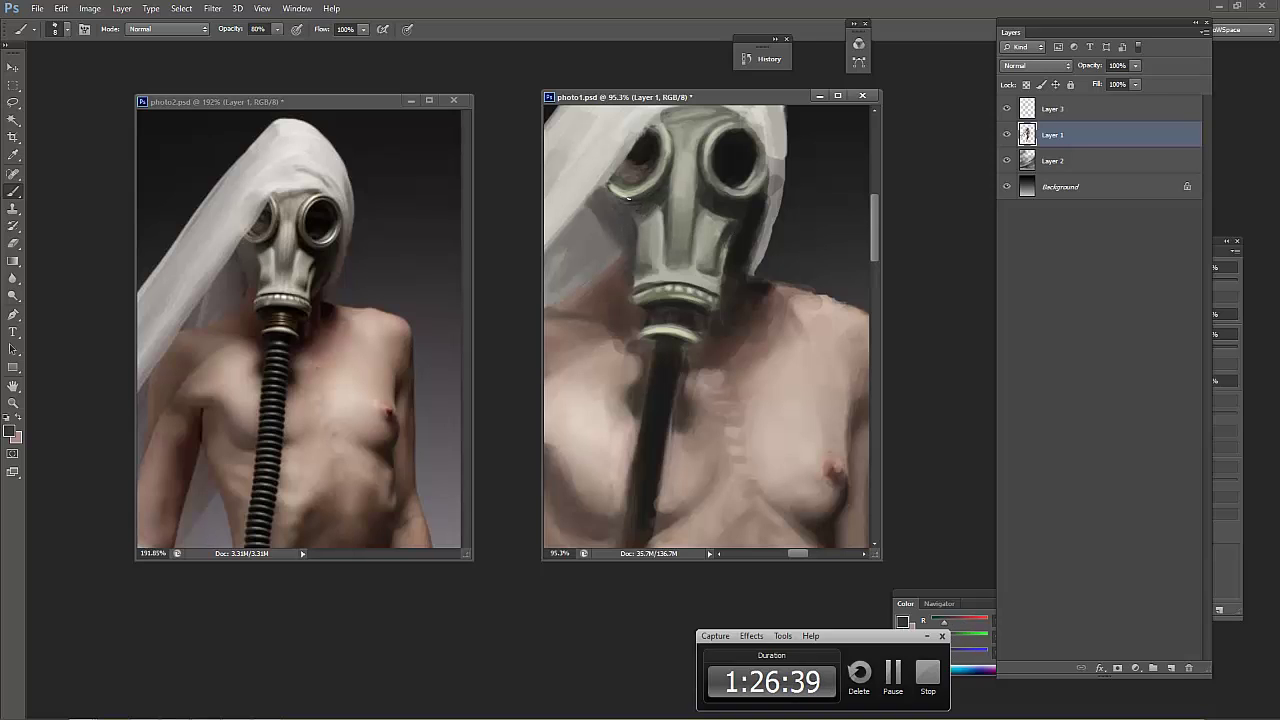
alt+click(658, 284)
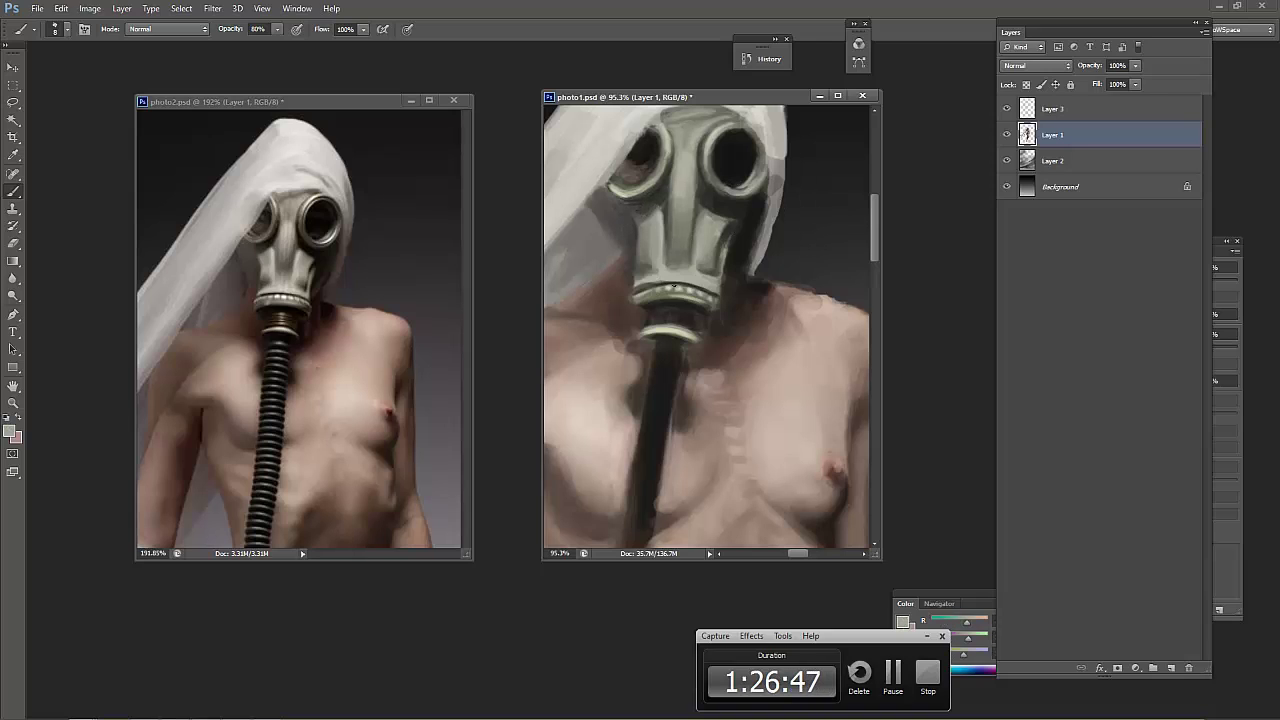
Choose a brown paint colour, then sample a darker brown from the collar
alt+click(685, 327)
click(530, 645)
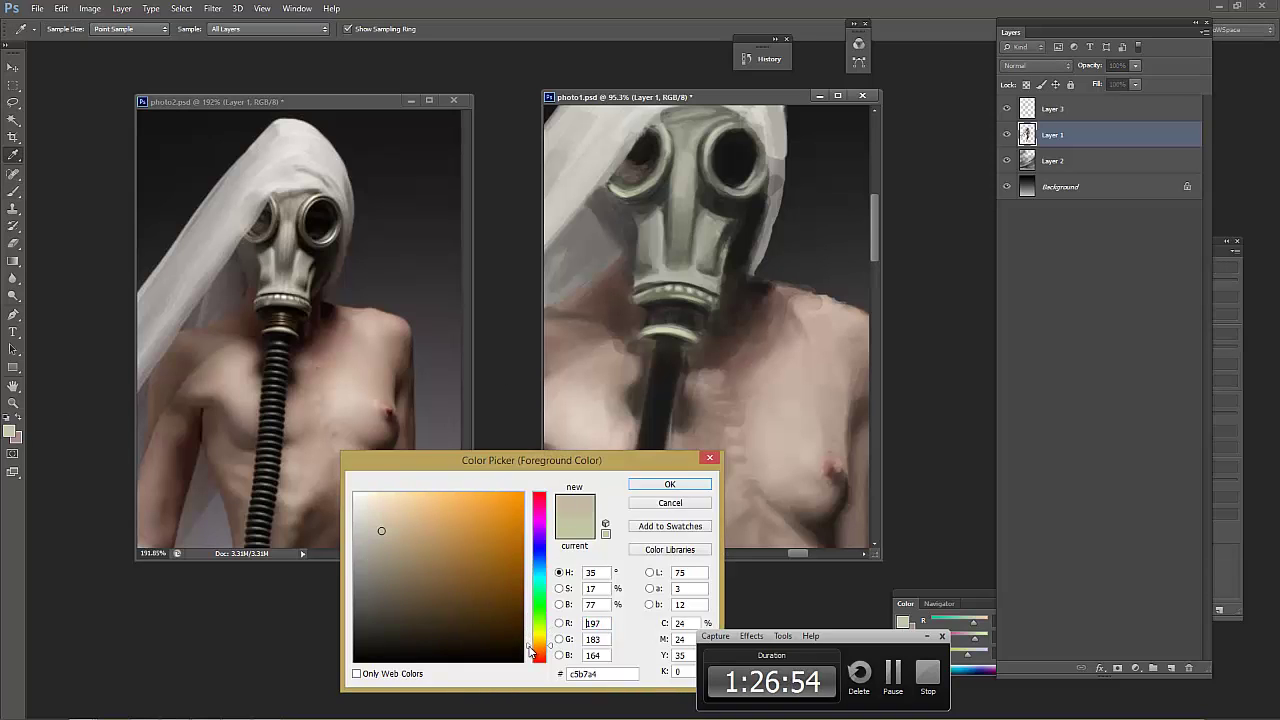
click(432, 585)
key(Return)
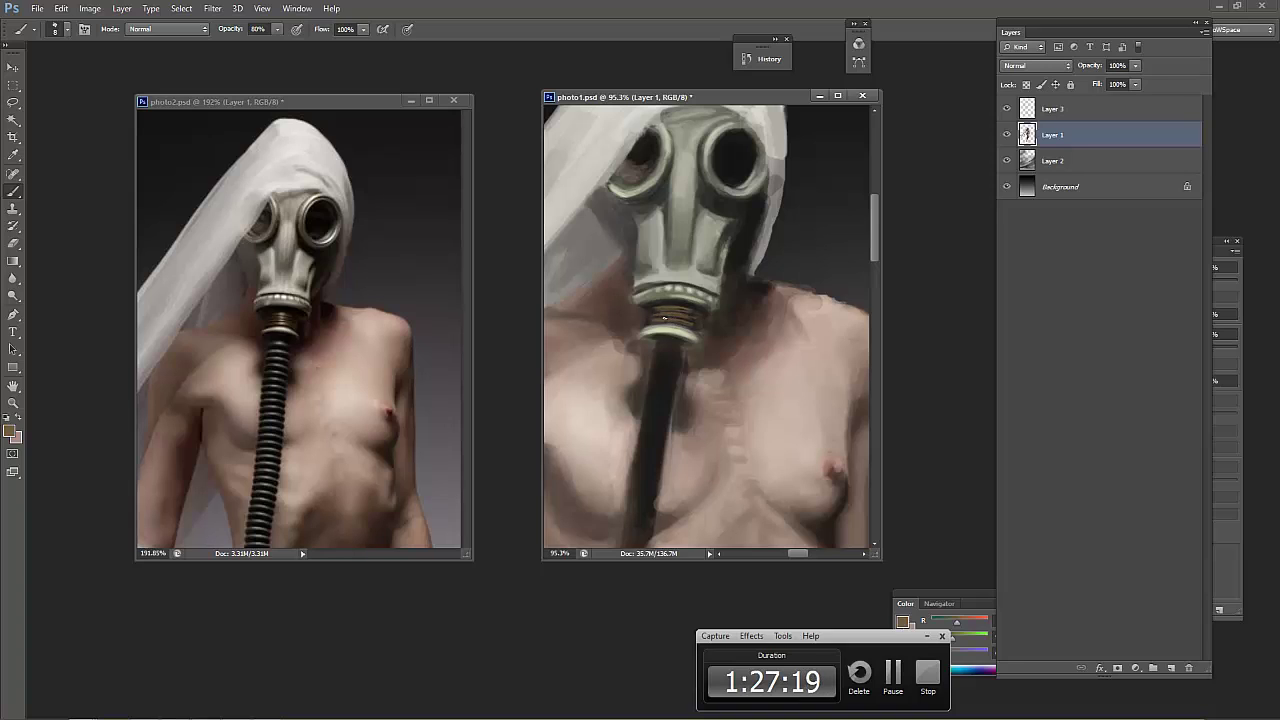
alt+click(692, 314)
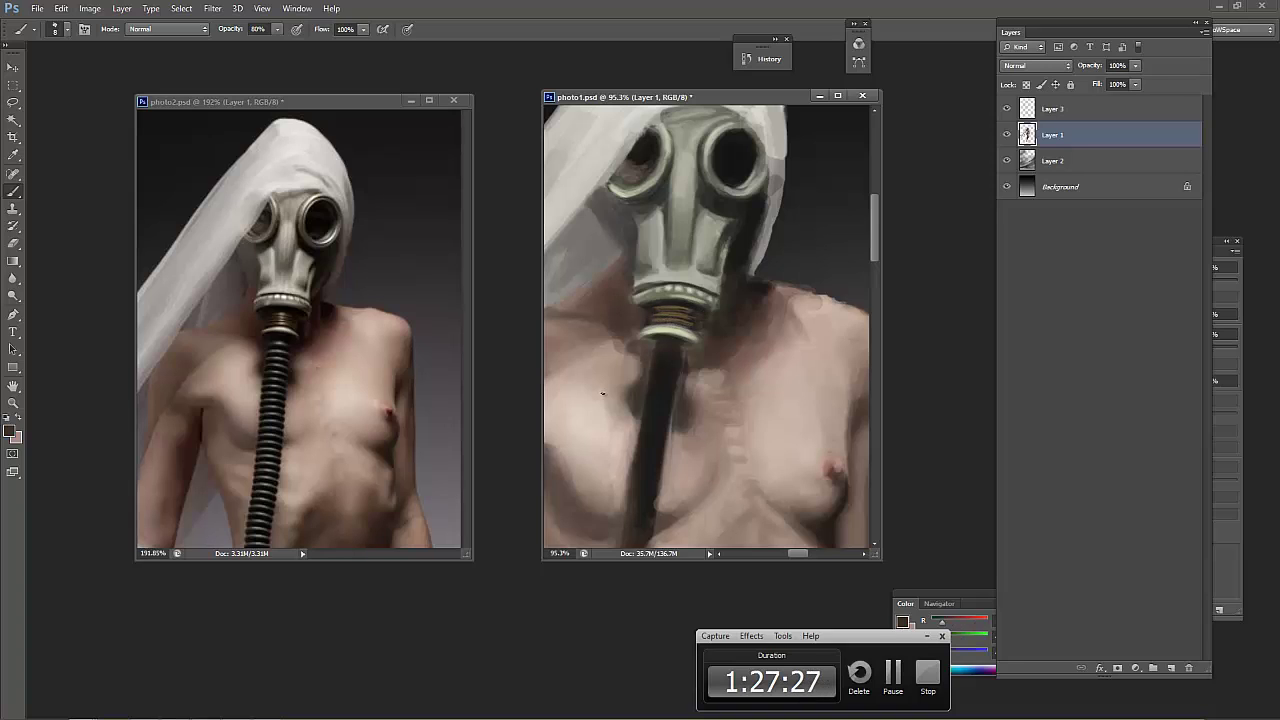
Paint a warm tan highlight on the ring collar under the mask
click(11, 431)
click(426, 600)
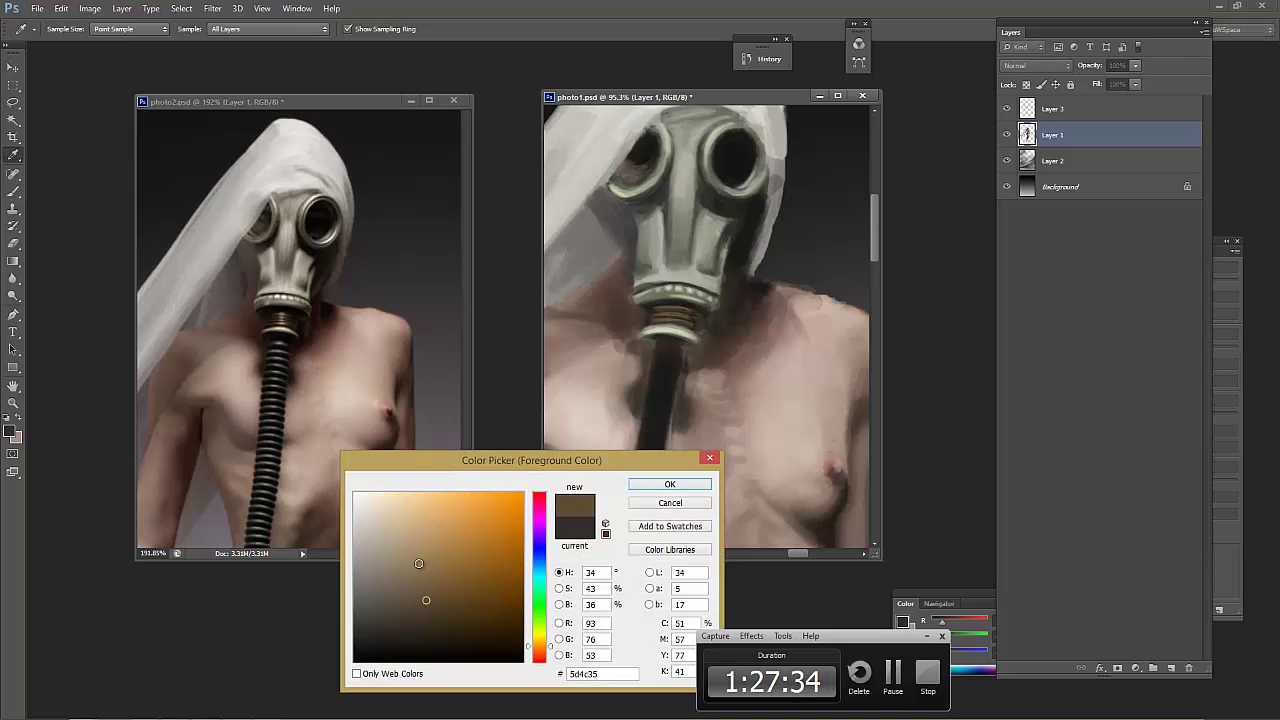
click(427, 574)
key(Return)
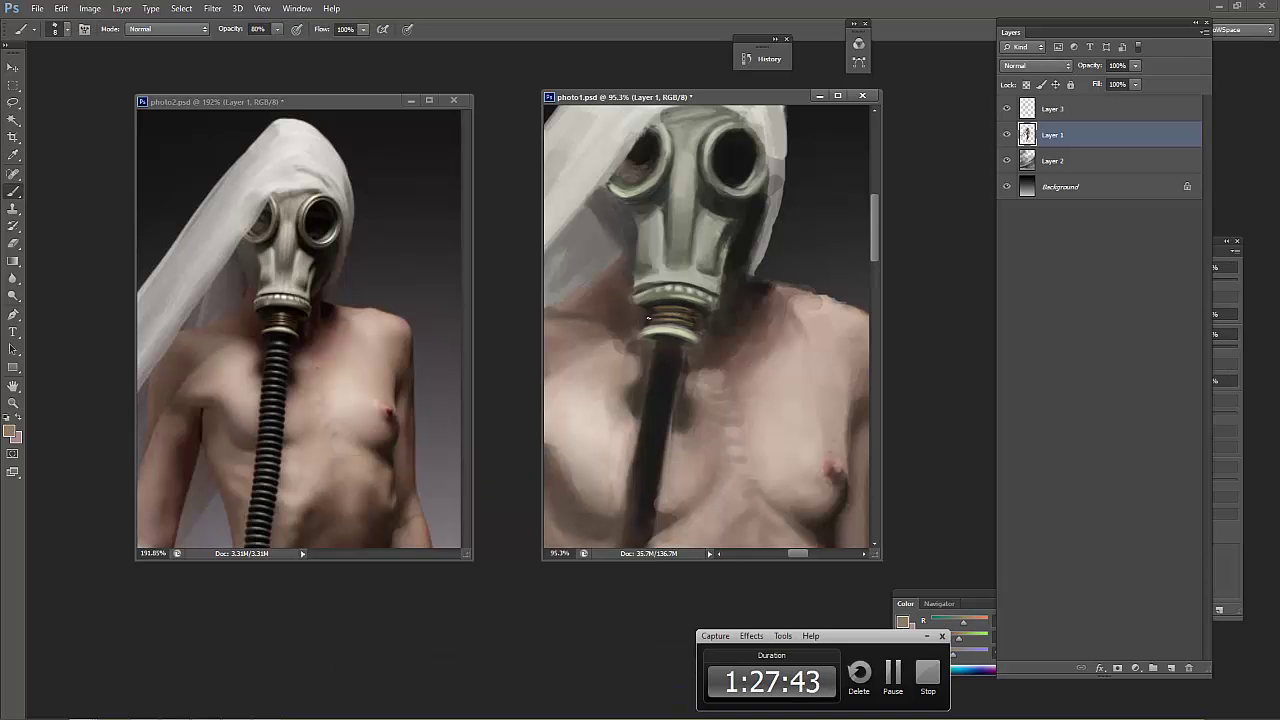
click(11, 431)
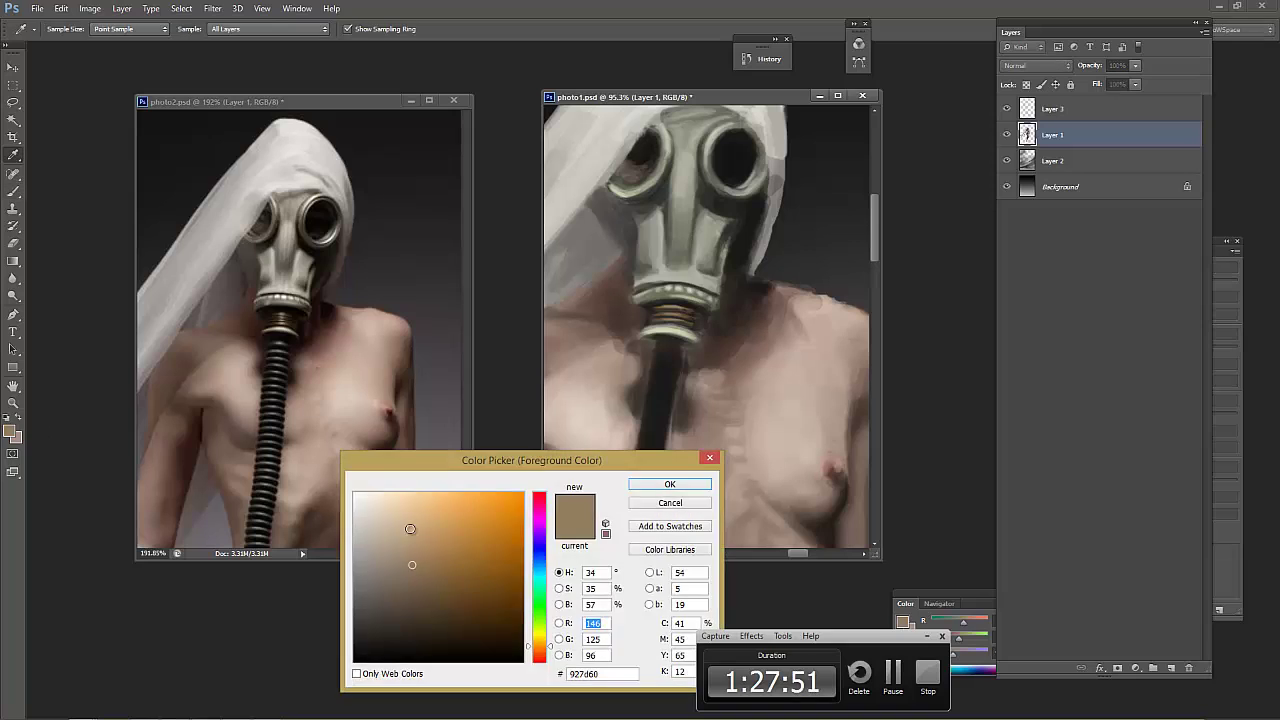
click(420, 560)
key(Return)
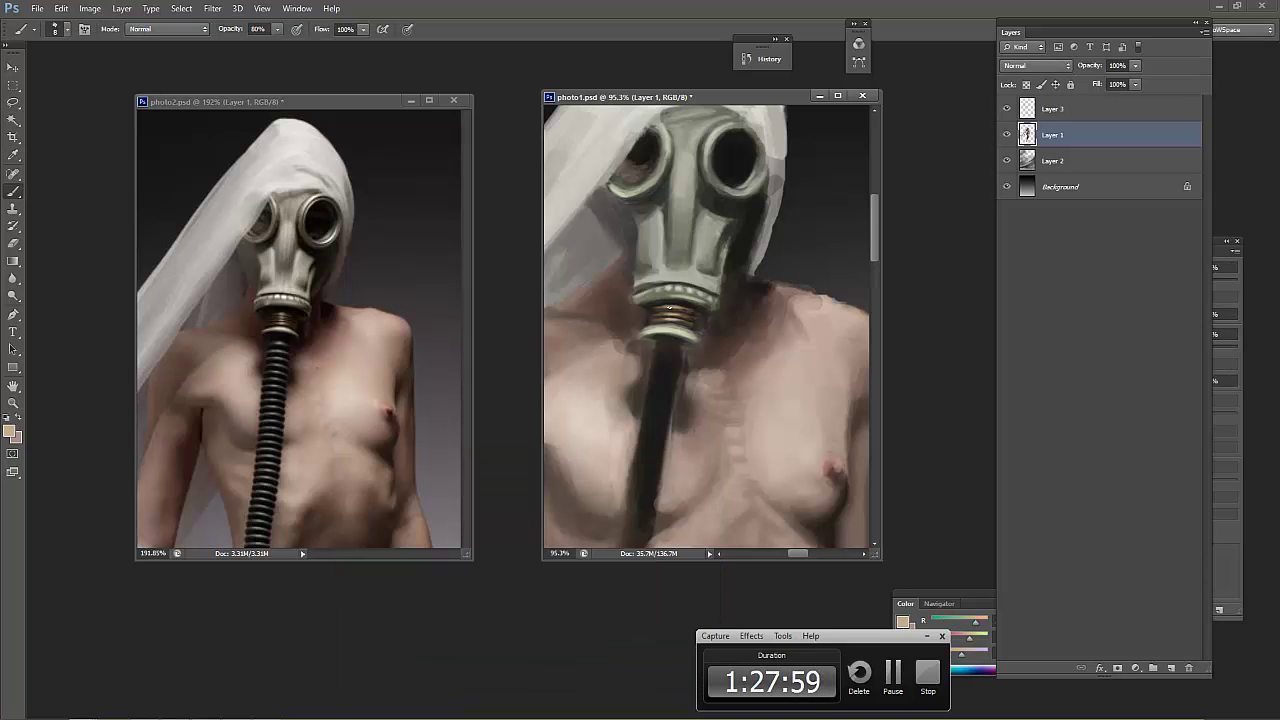
drag(668, 309, 678, 313)
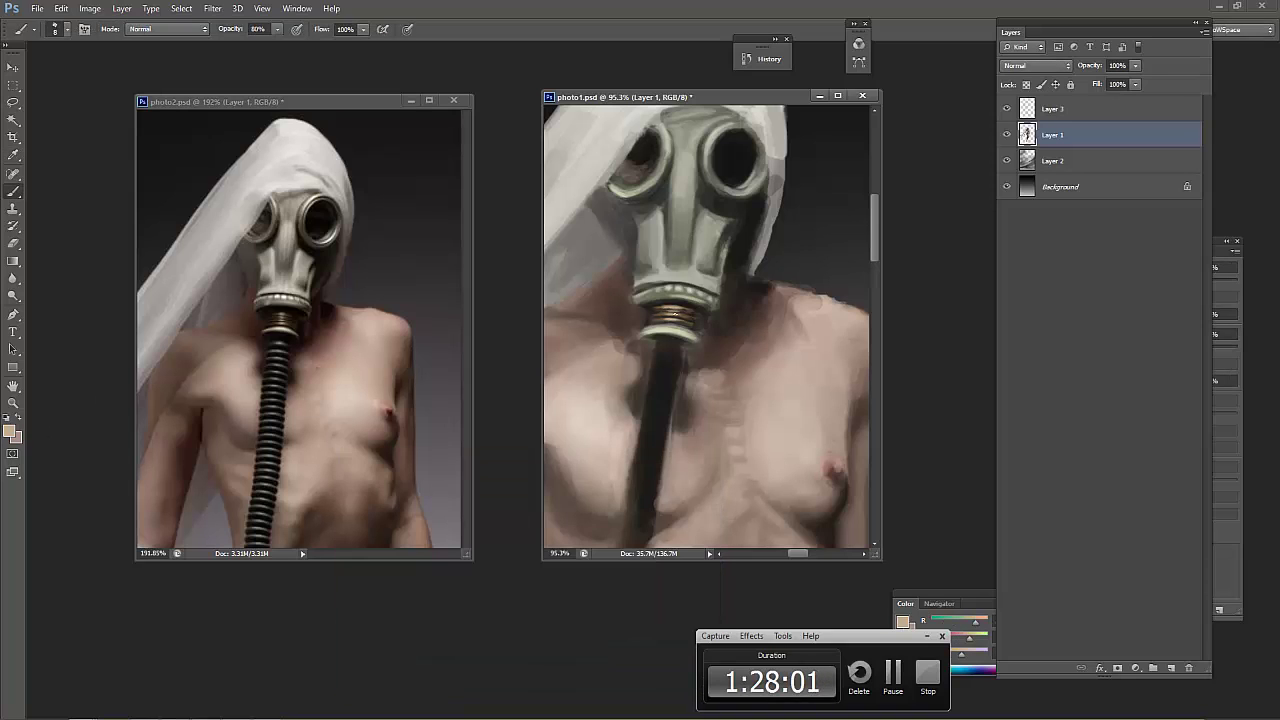
Toggle Layer 3's visibility to compare, and enlarge the brush to size 40
click(1050, 108)
click(1006, 110)
click(1006, 110)
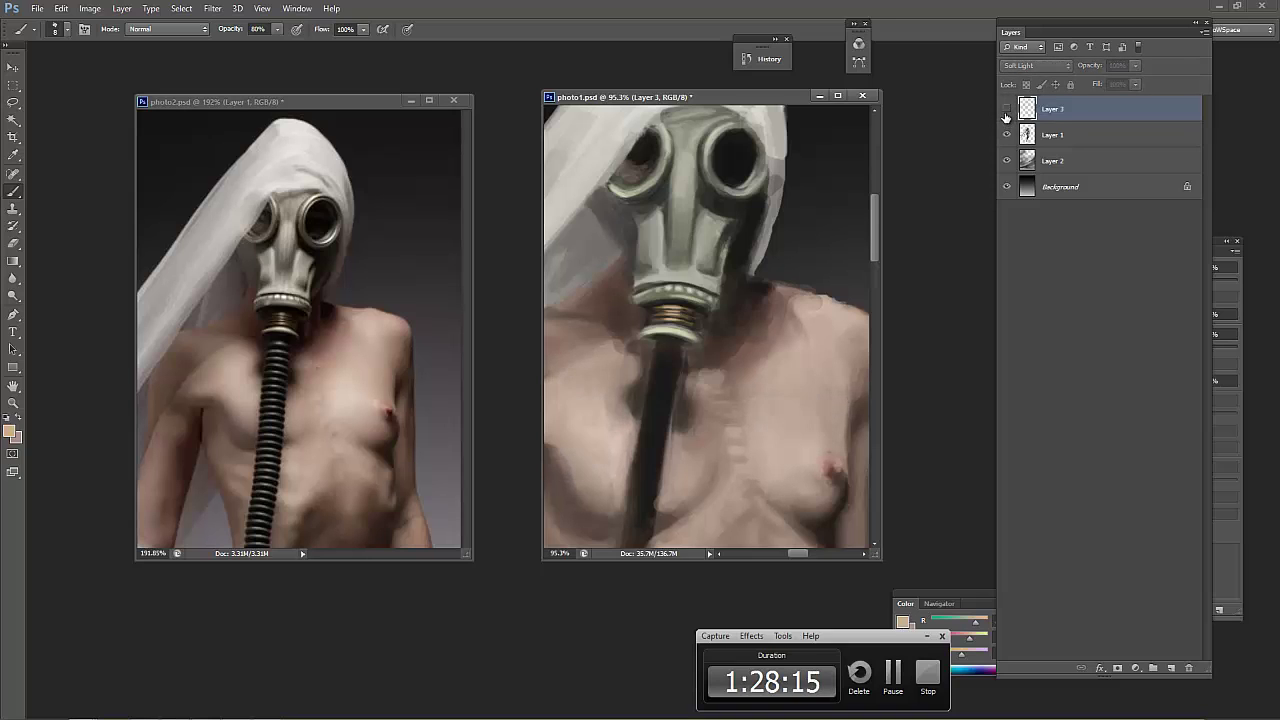
click(1006, 110)
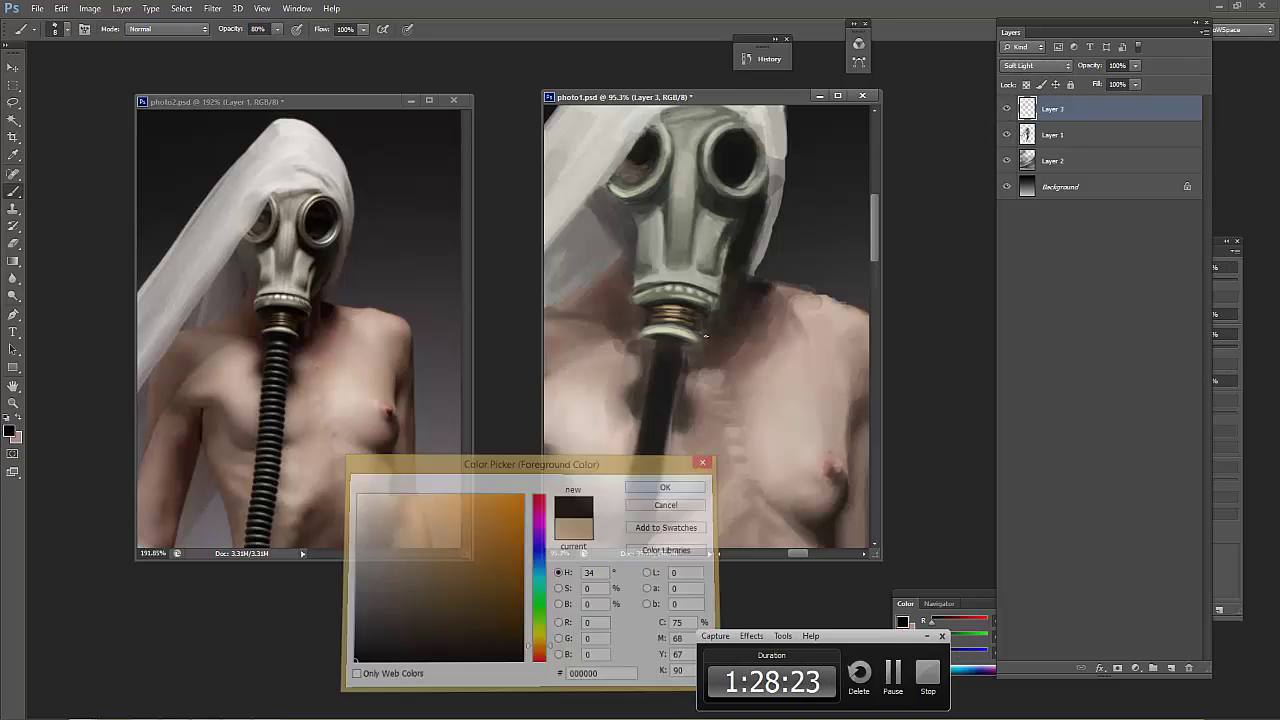
key(bracketright)
key(bracketright)
key(bracketright)
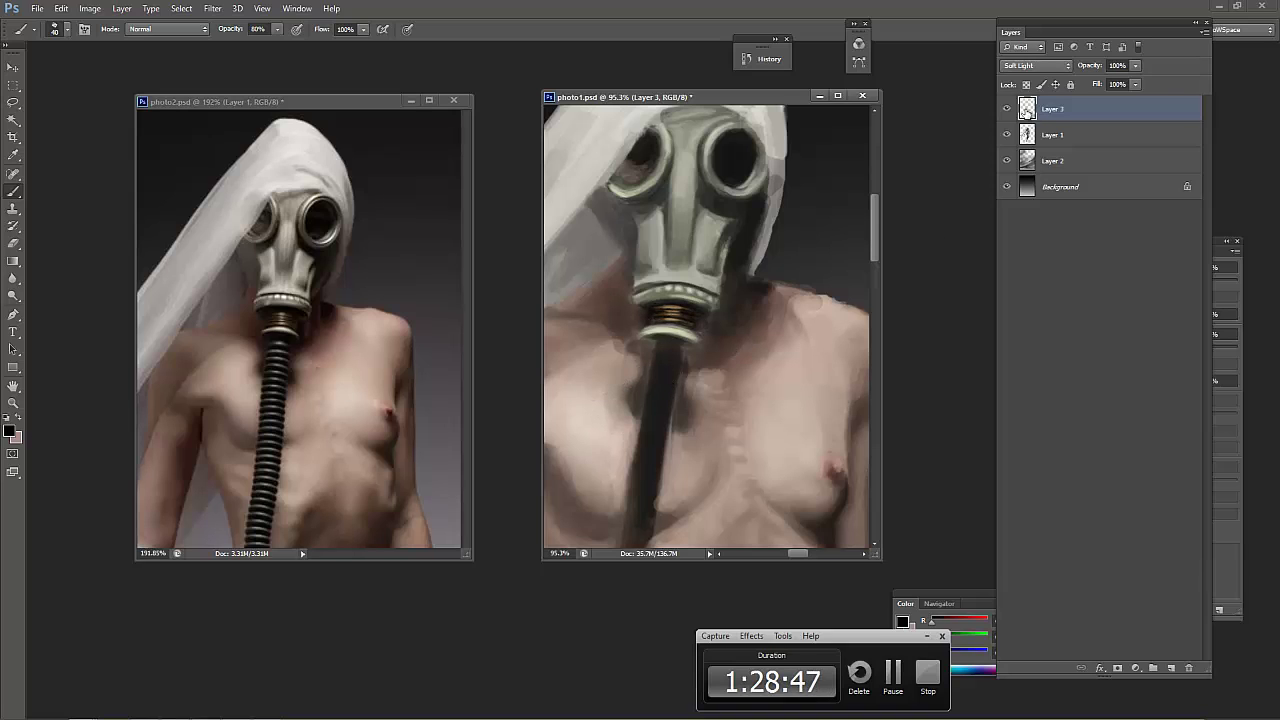
Select Layer 3 with Layer 1 and merge them into one layer
scroll(706, 330, down, 10)
click(300, 330)
scroll(300, 330, down, 5)
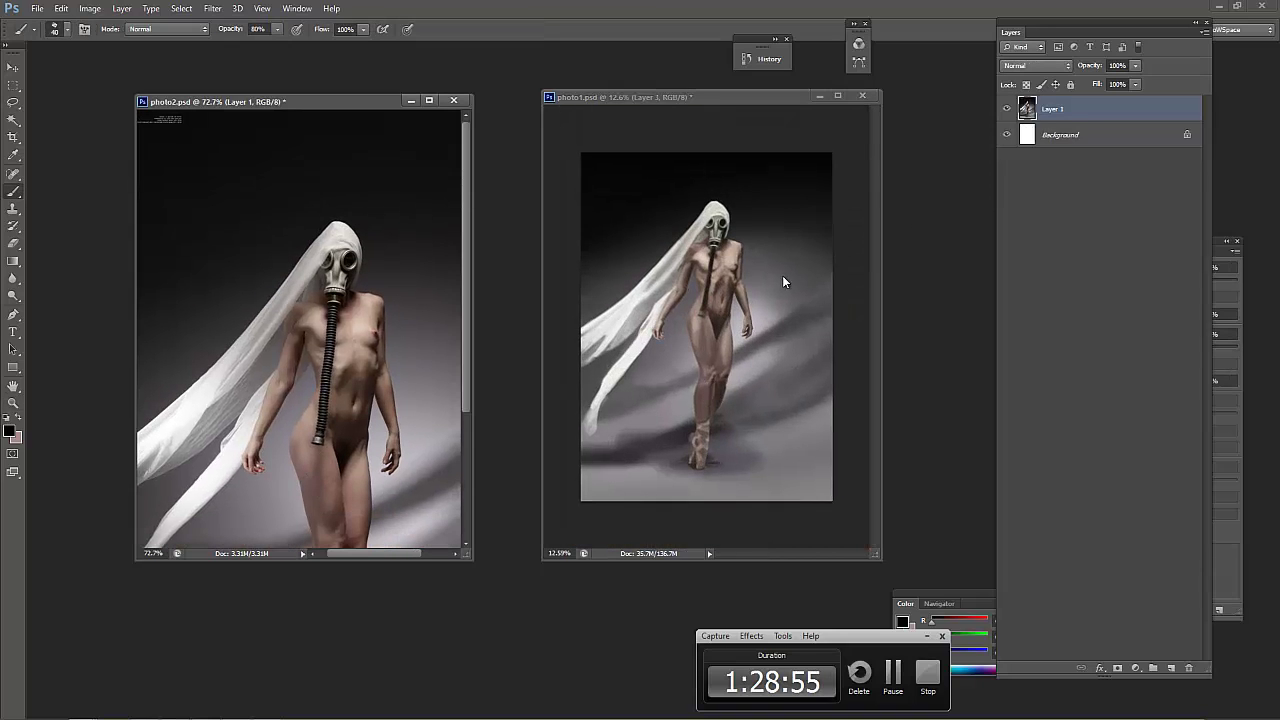
drag(1068, 119, 818, 239)
key(z)
right_click(1078, 204)
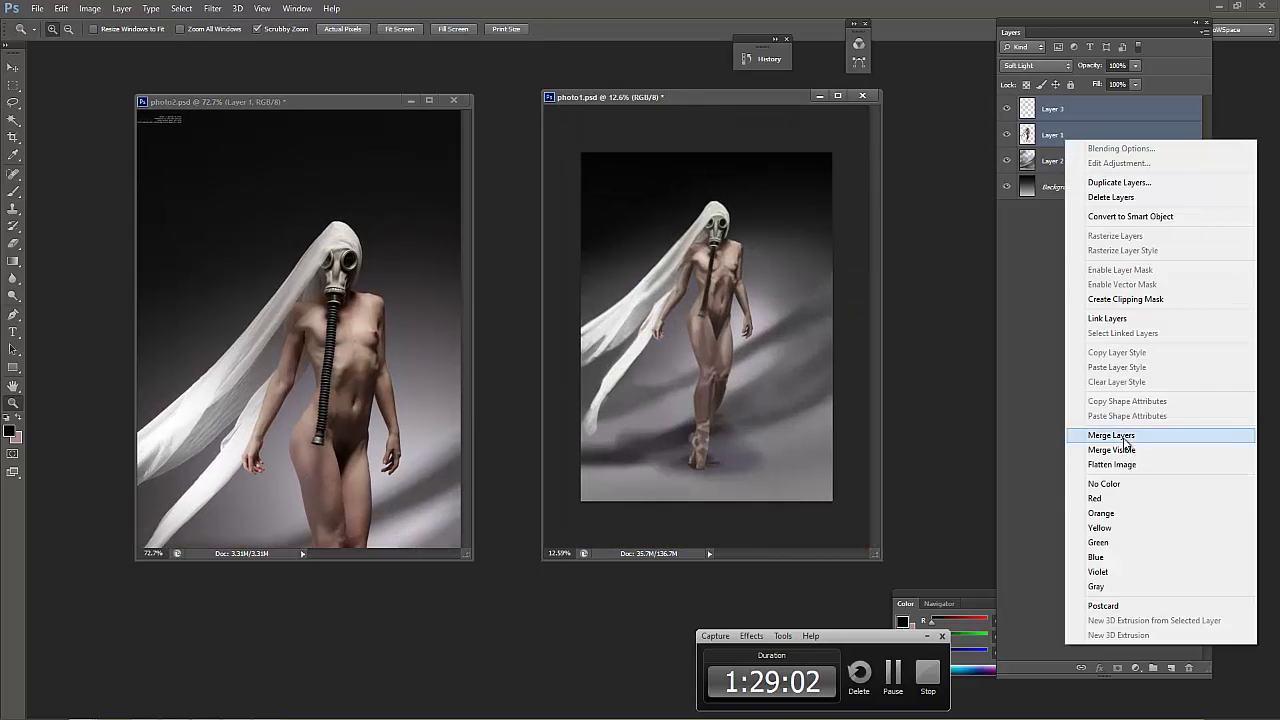
click(1105, 439)
Zoom both windows to the torso and set a mid grey brush colour
scroll(740, 291, up, 5)
click(300, 320)
scroll(300, 320, up, 4)
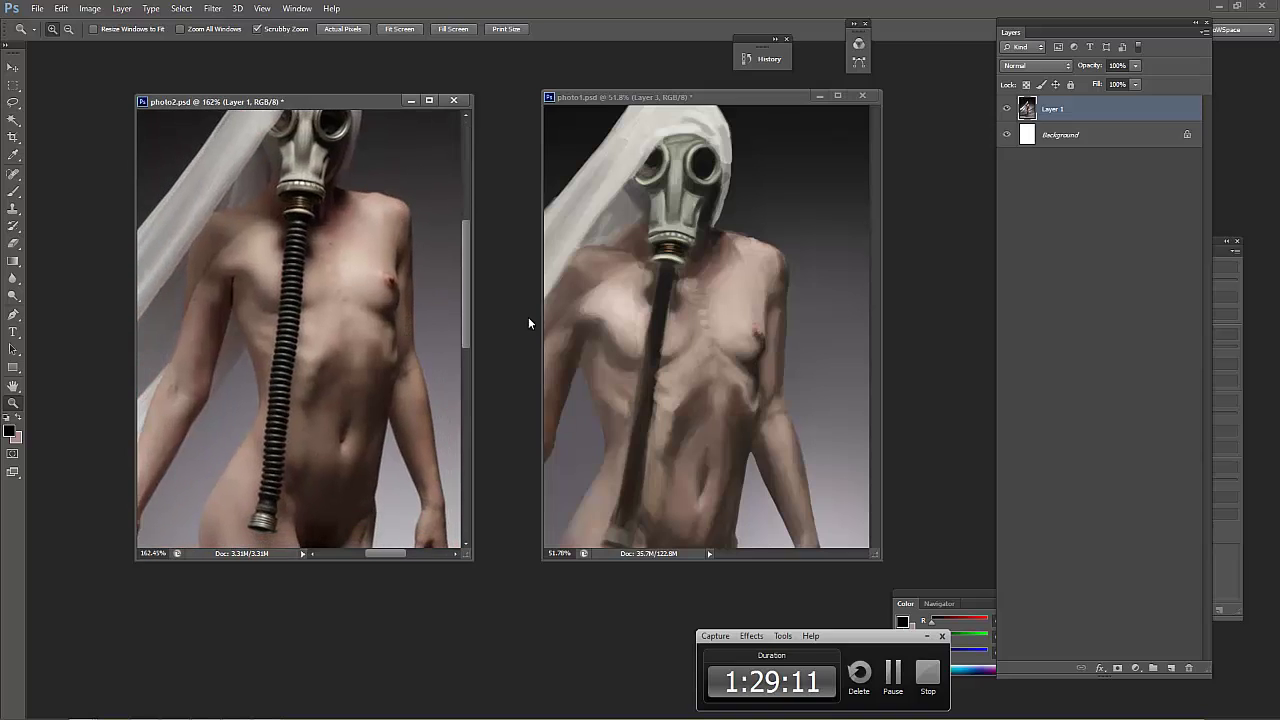
click(10, 431)
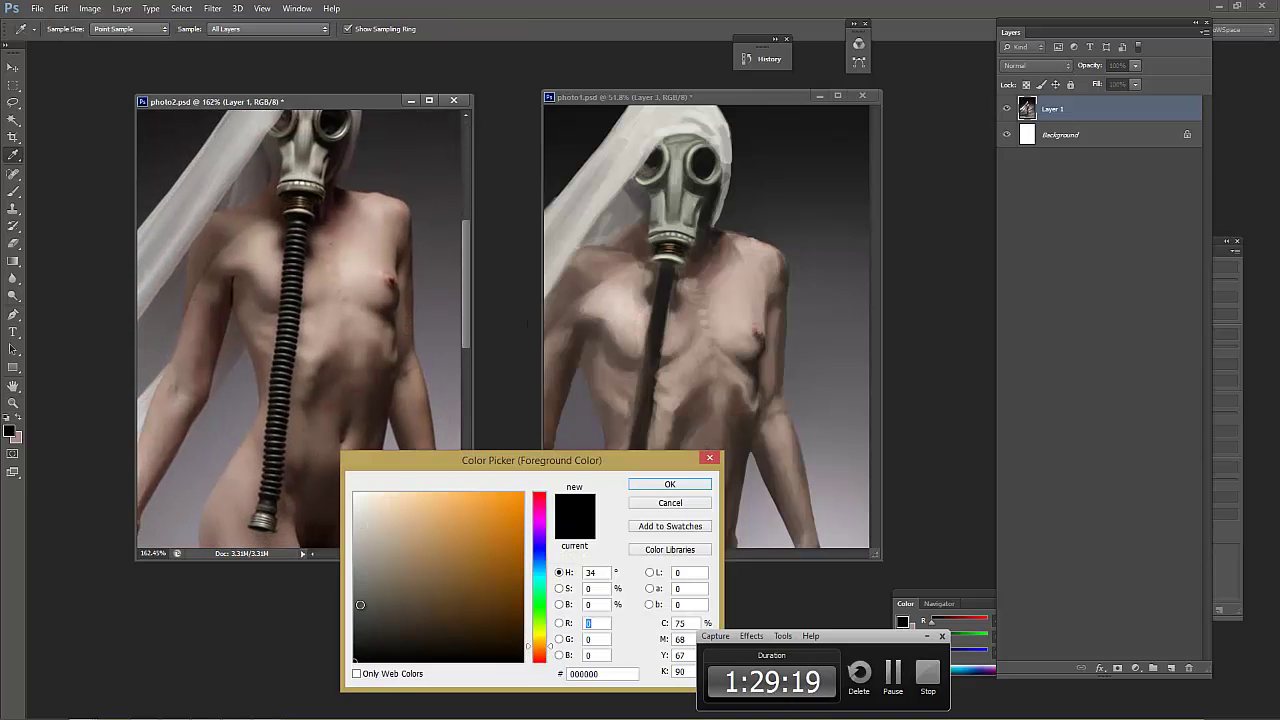
drag(352, 556, 340, 588)
click(670, 484)
click(664, 381)
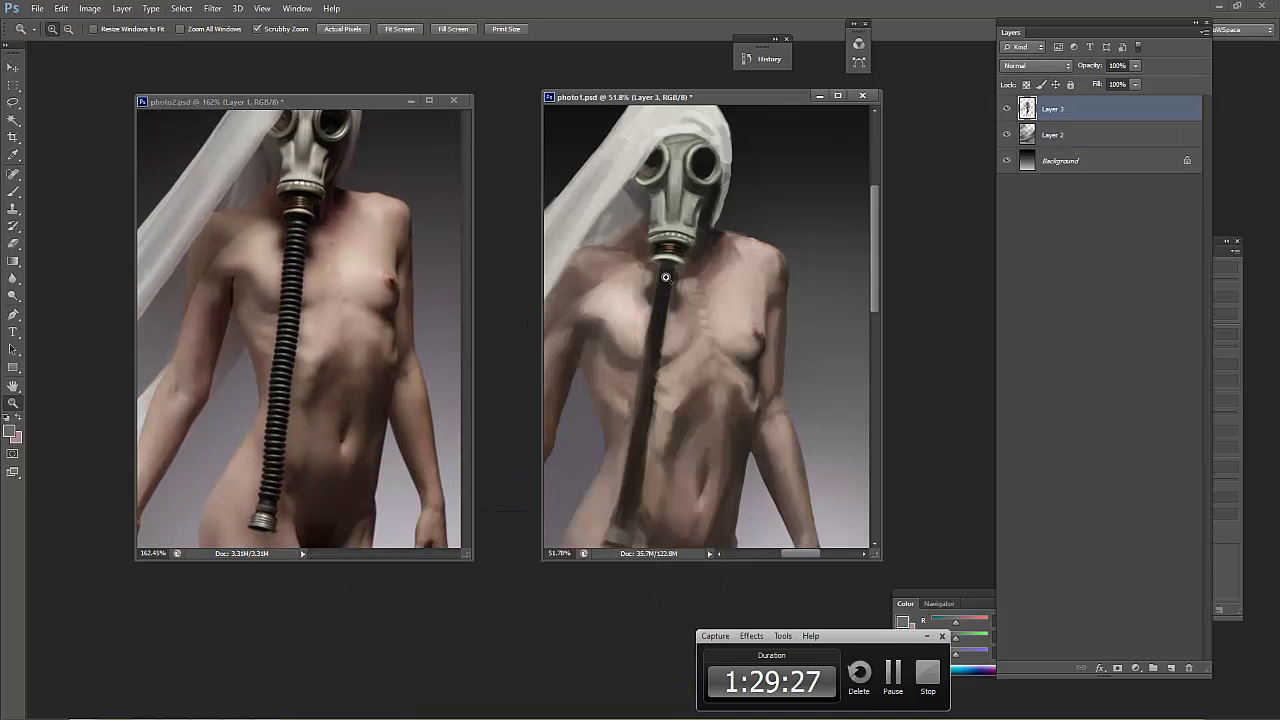
key(b)
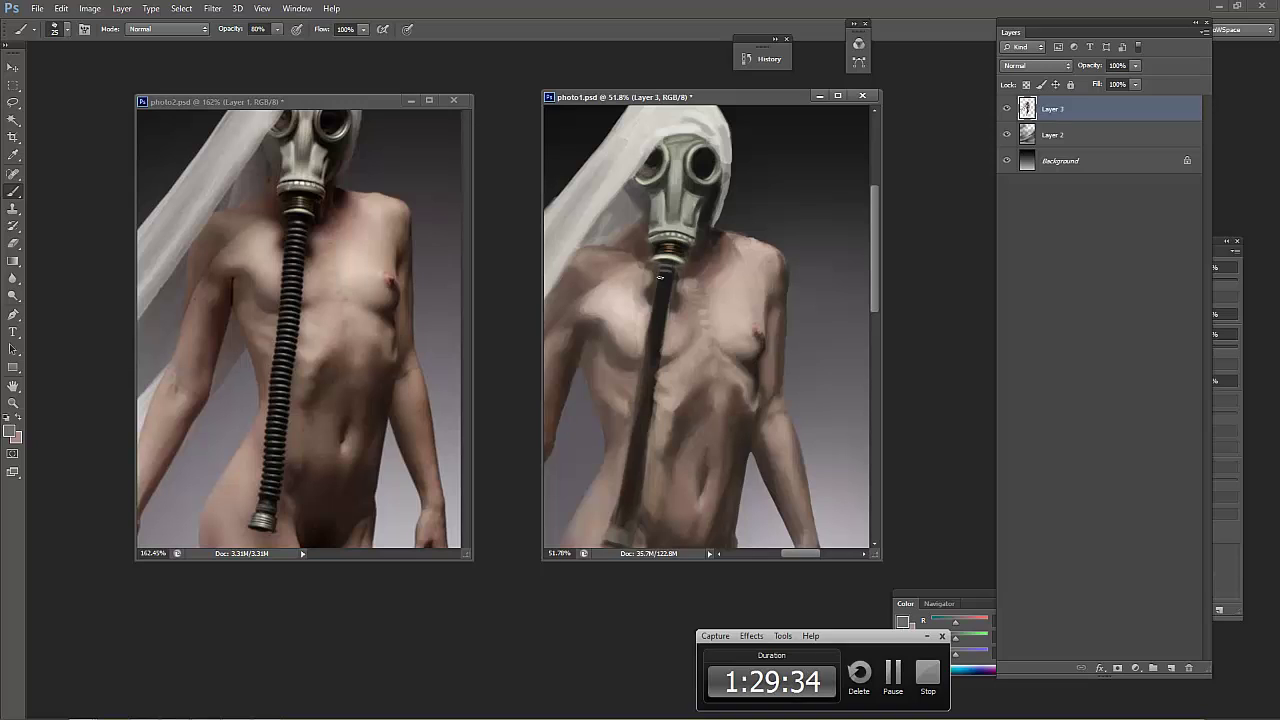
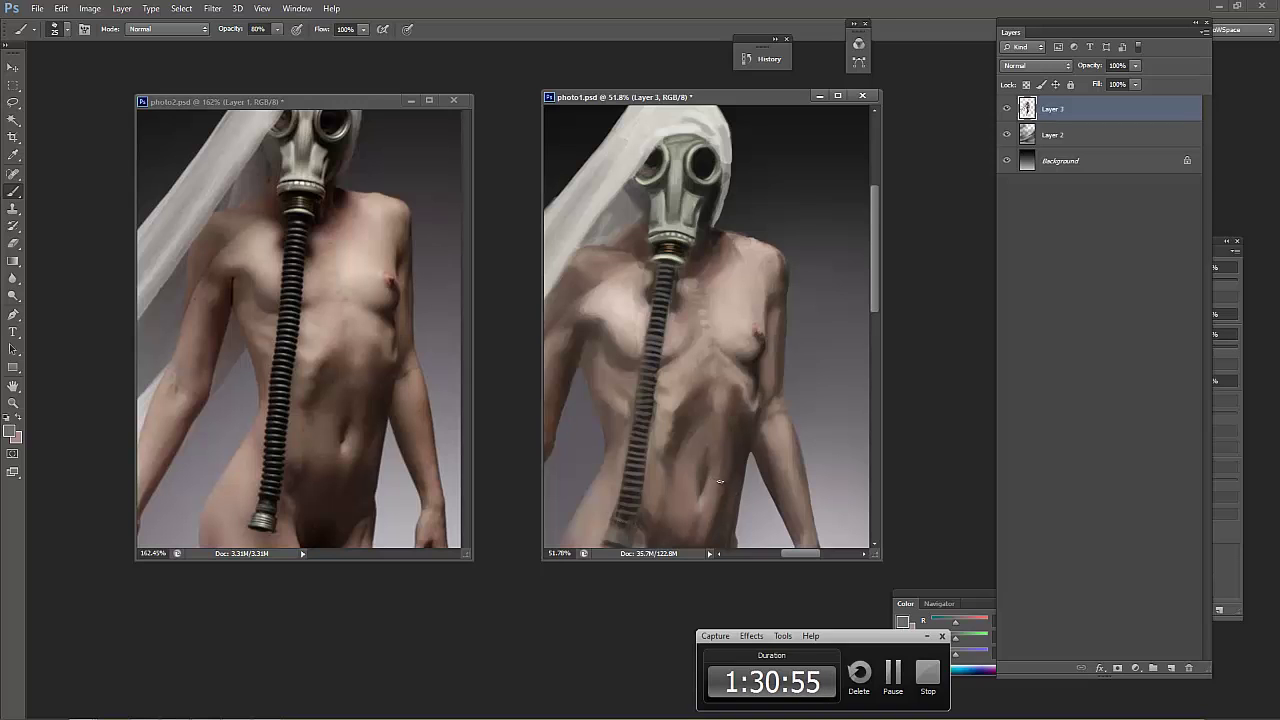
Zoom into the torso and sample grey, lighter and darker skin tones near the hose end
scroll(719, 482, down, 5)
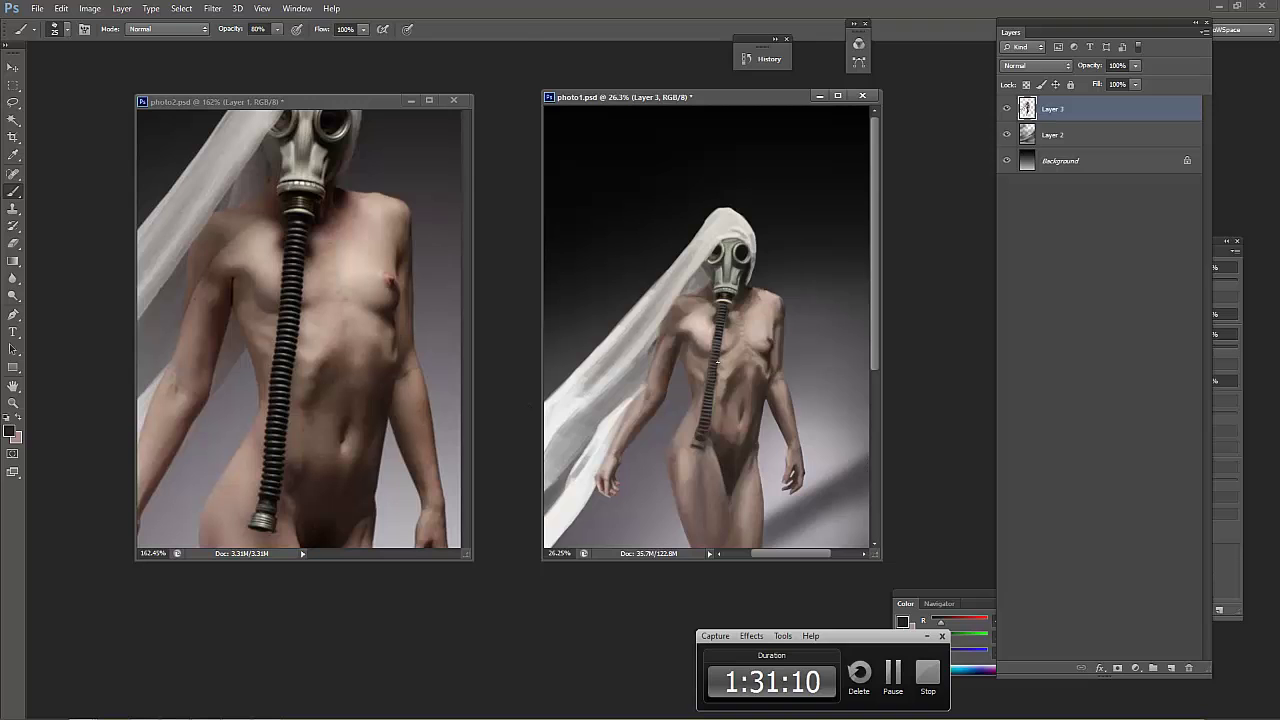
drag(690, 360, 717, 360)
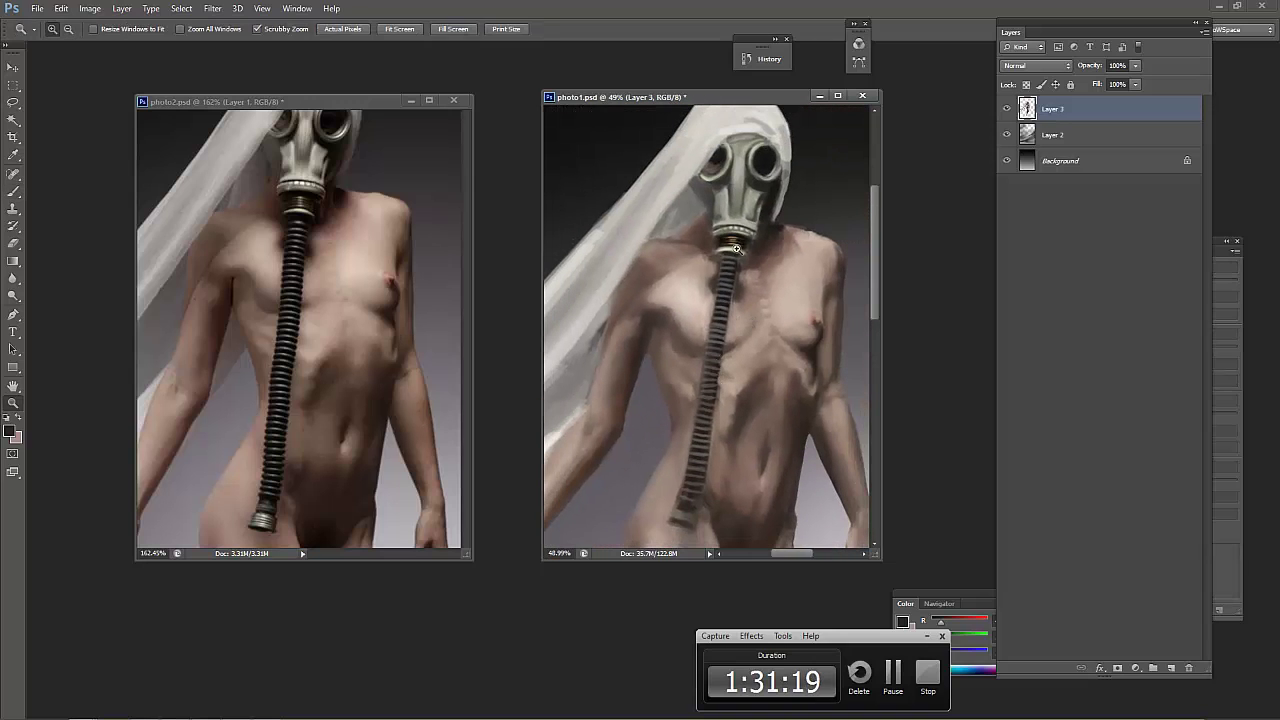
click(717, 360)
alt+click(678, 515)
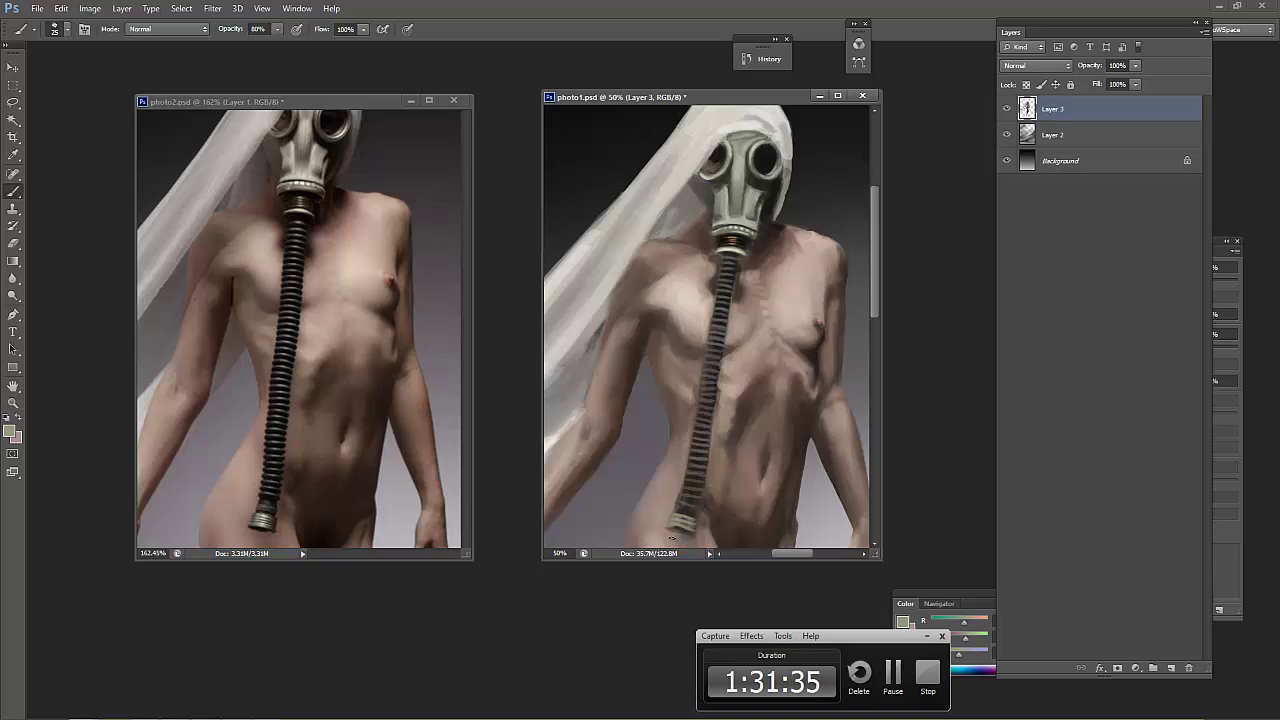
alt+click(690, 411)
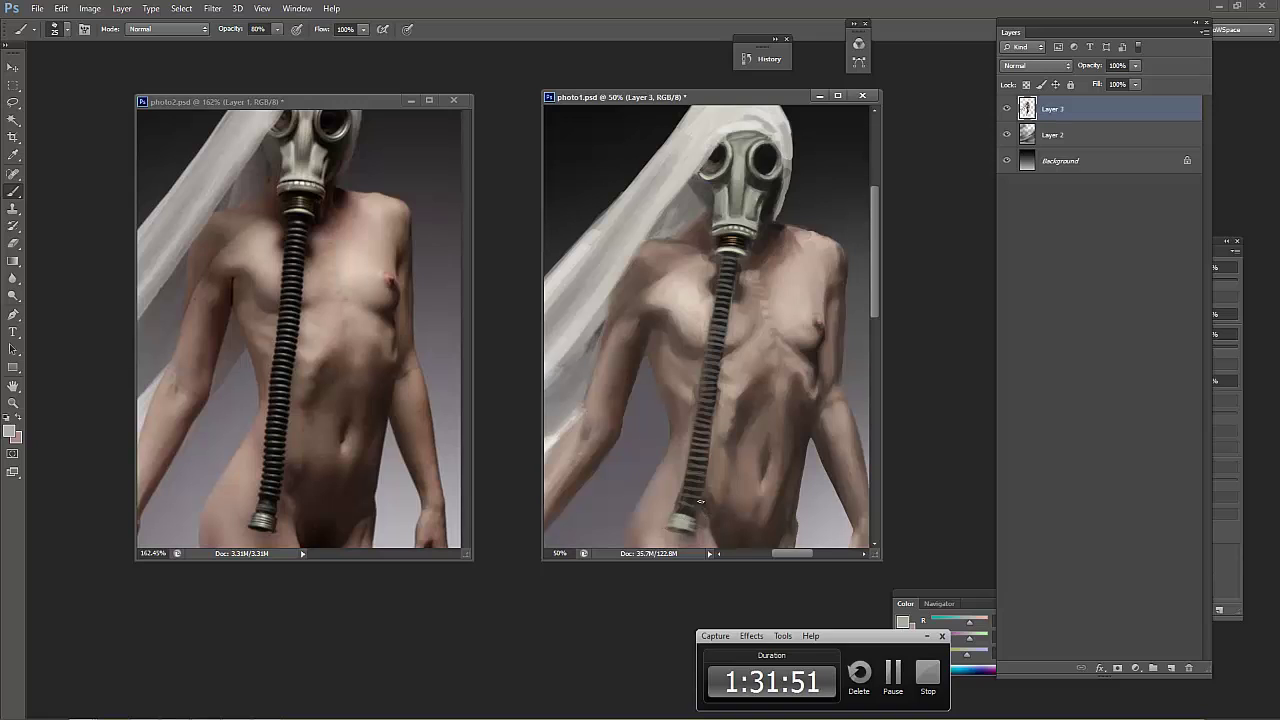
alt+click(688, 543)
alt+click(690, 510)
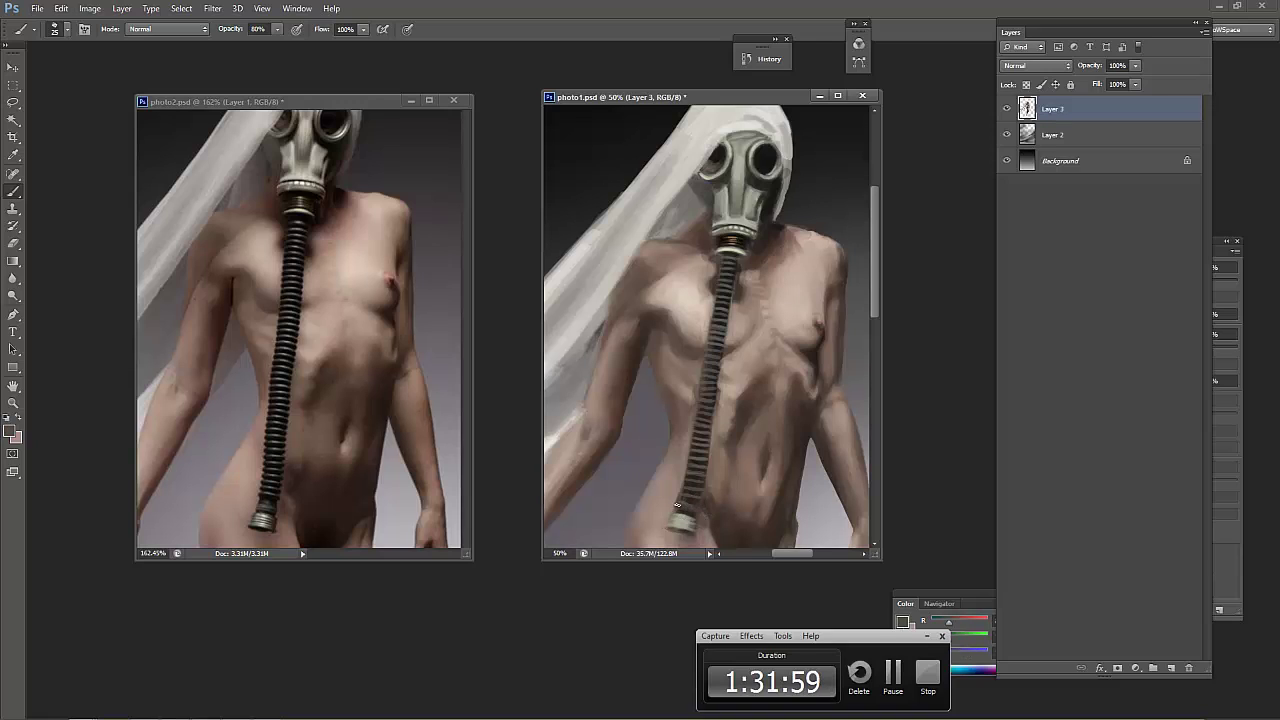
alt+click(680, 513)
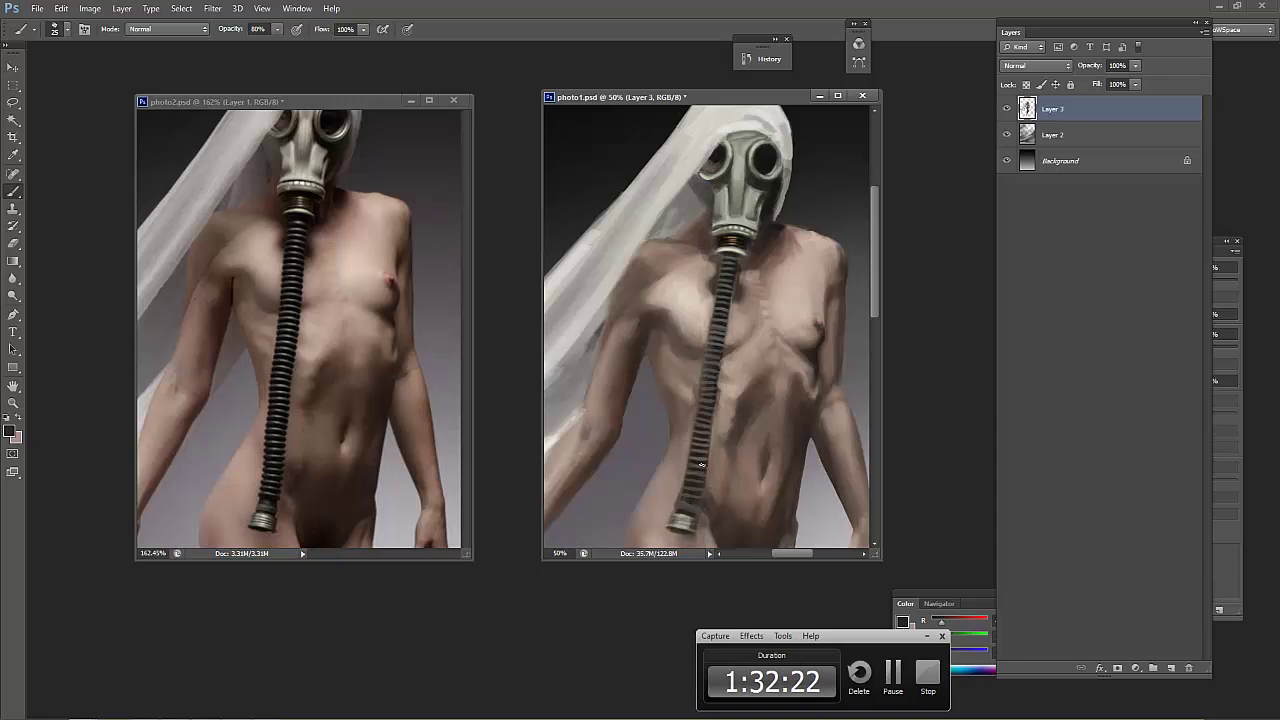
Set the foreground painting colour to a light beige in the Color Picker
click(11, 431)
key(Return)
click(11, 431)
click(733, 259)
key(Return)
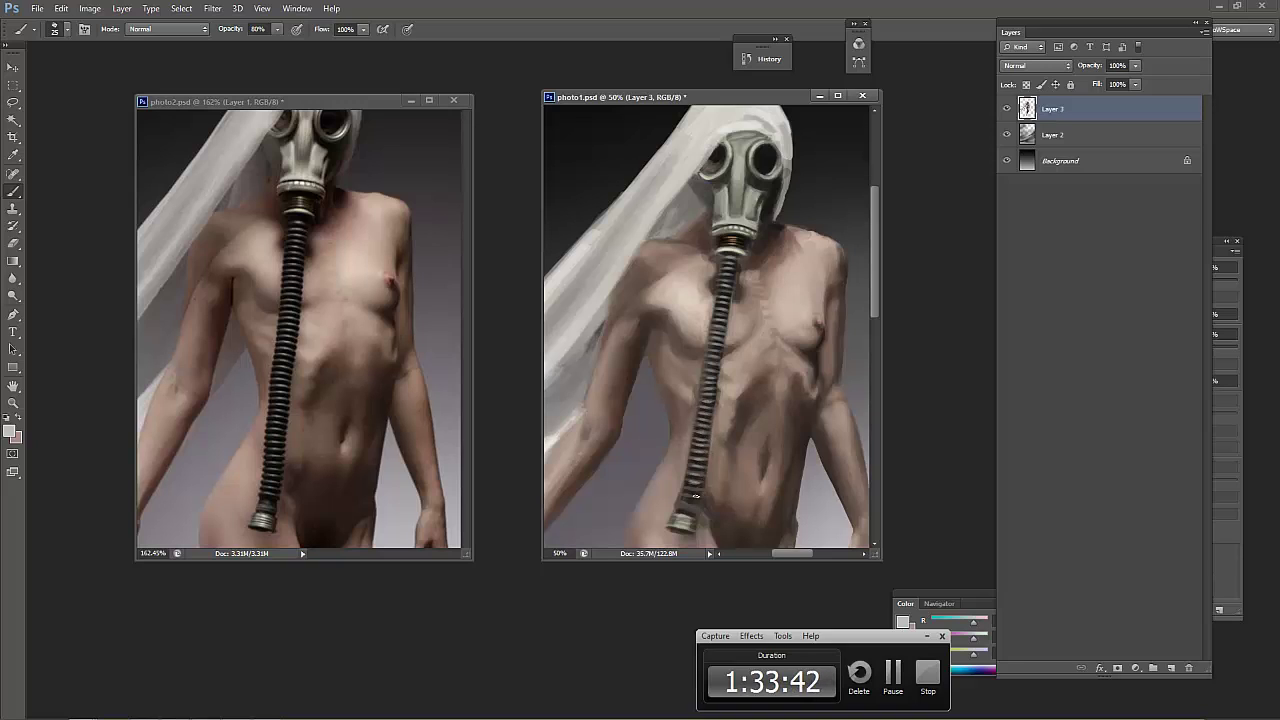
Zoom out to the whole figure and lasso the lower legs and feet in photo1
key(z)
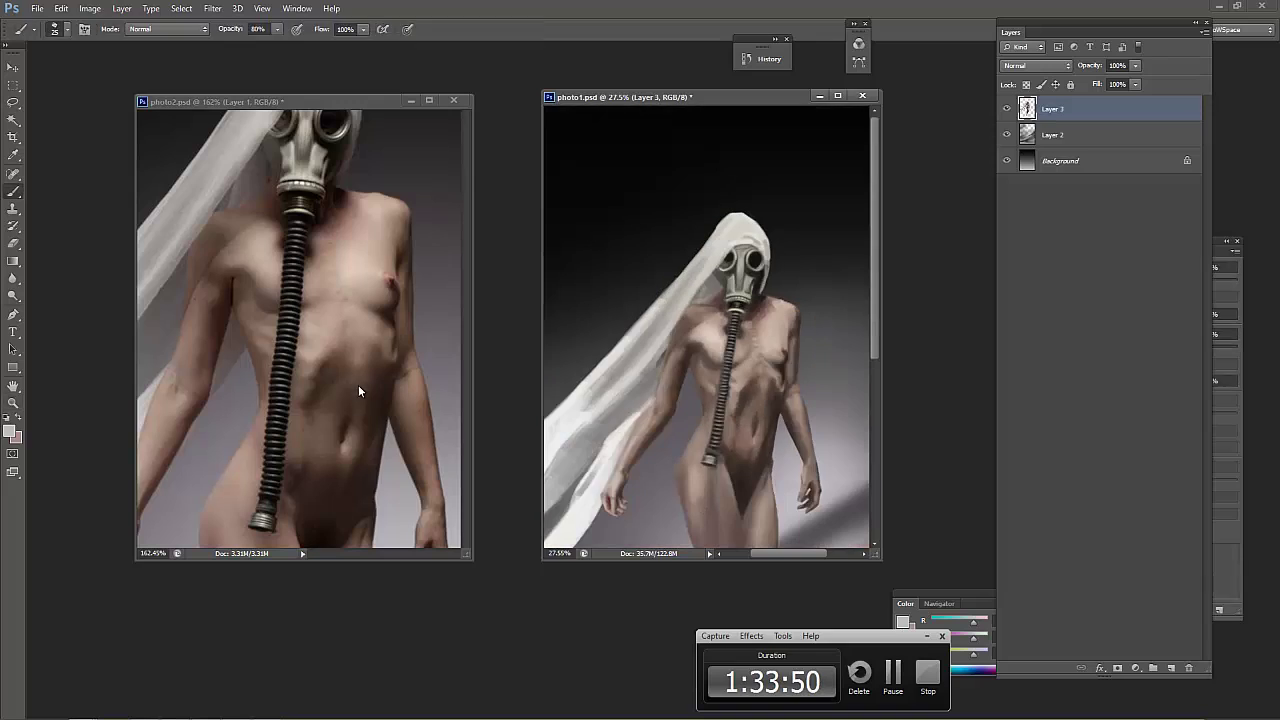
drag(358, 385, 336, 472)
key(b)
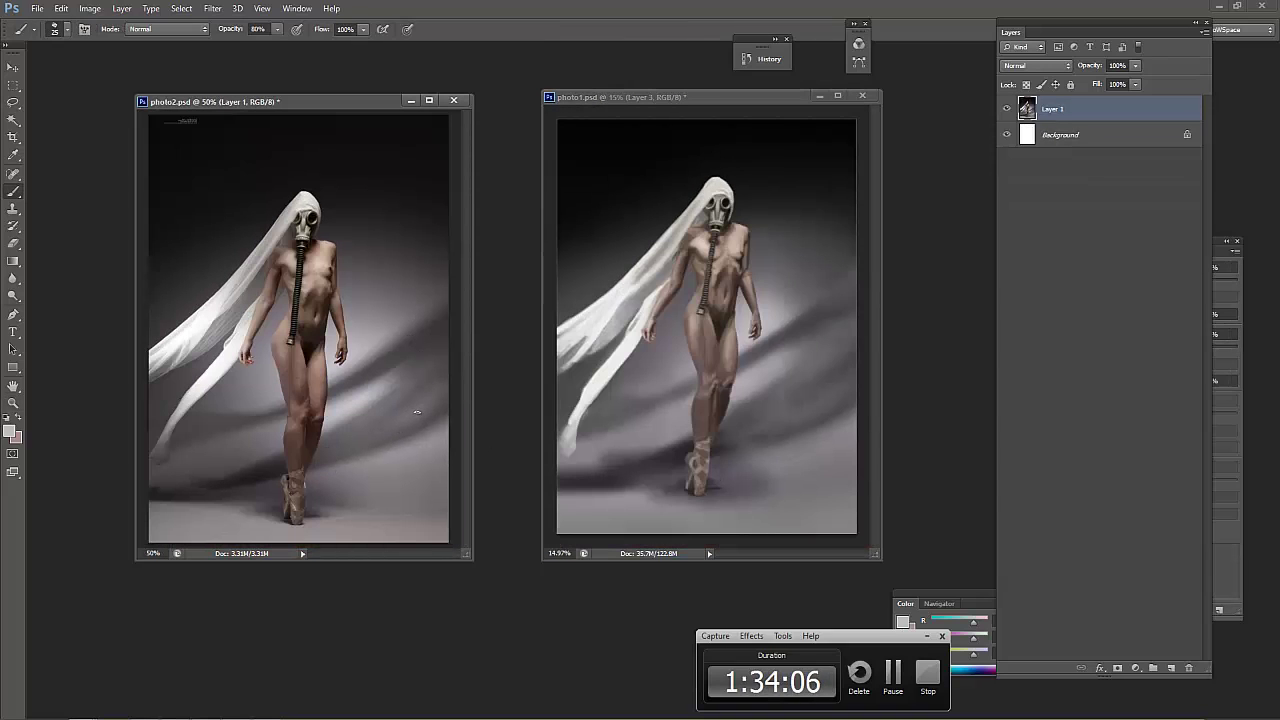
key(l)
click(743, 399)
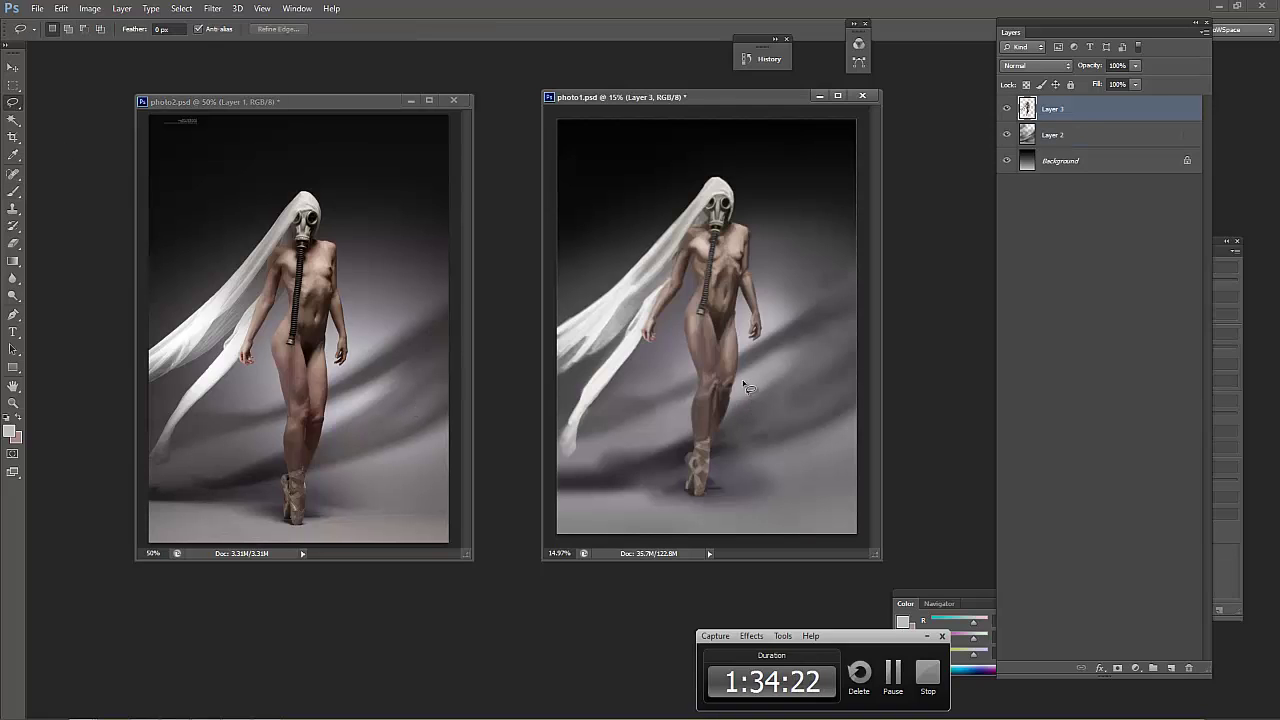
drag(744, 378, 742, 388)
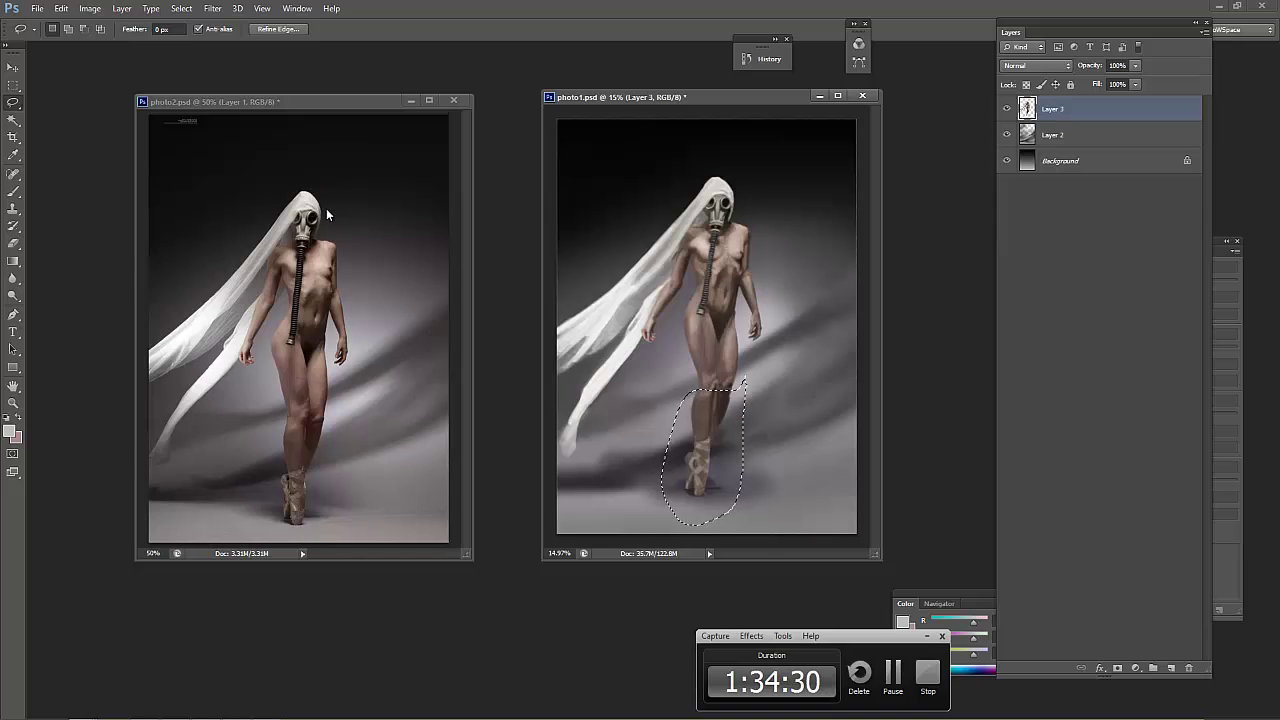
Free Transform the selected legs, rotating about 1.5° and shifting slightly right, then deselect
click(61, 8)
click(258, 290)
drag(748, 528, 750, 525)
drag(726, 451, 737, 452)
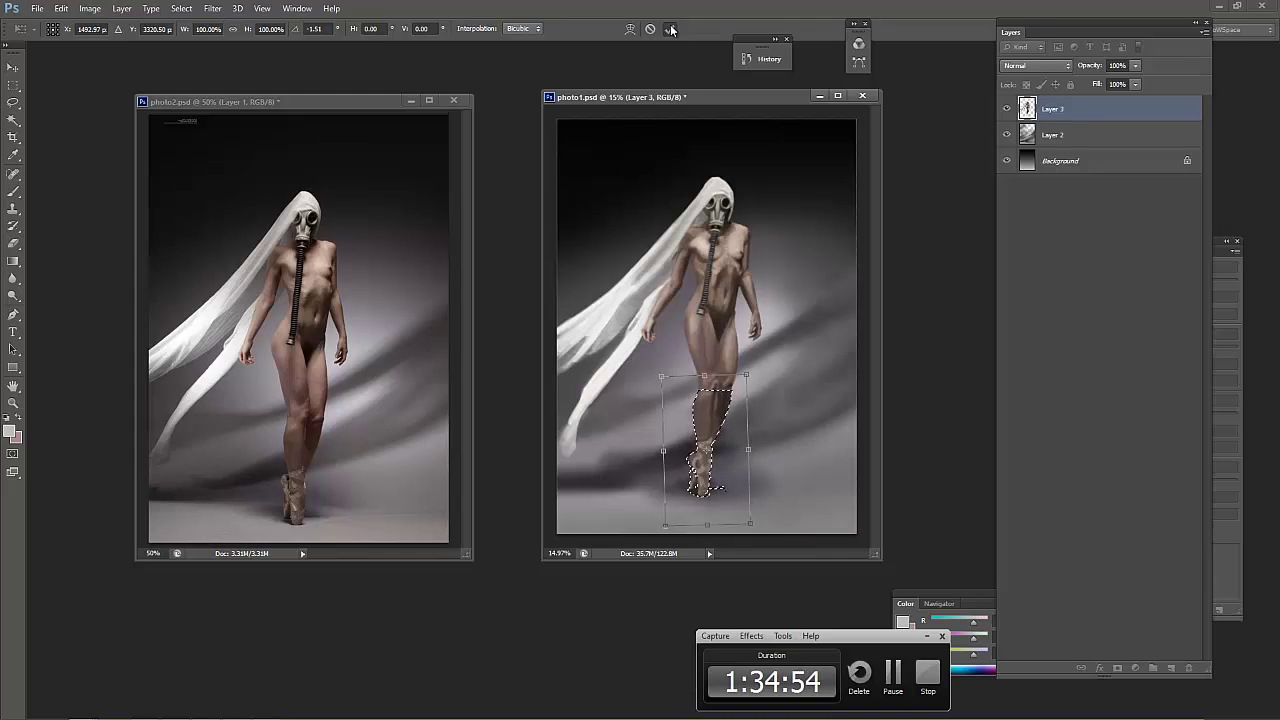
key(Return)
key(ctrl+d)
scroll(743, 435, up, 2)
scroll(723, 408, up, 1)
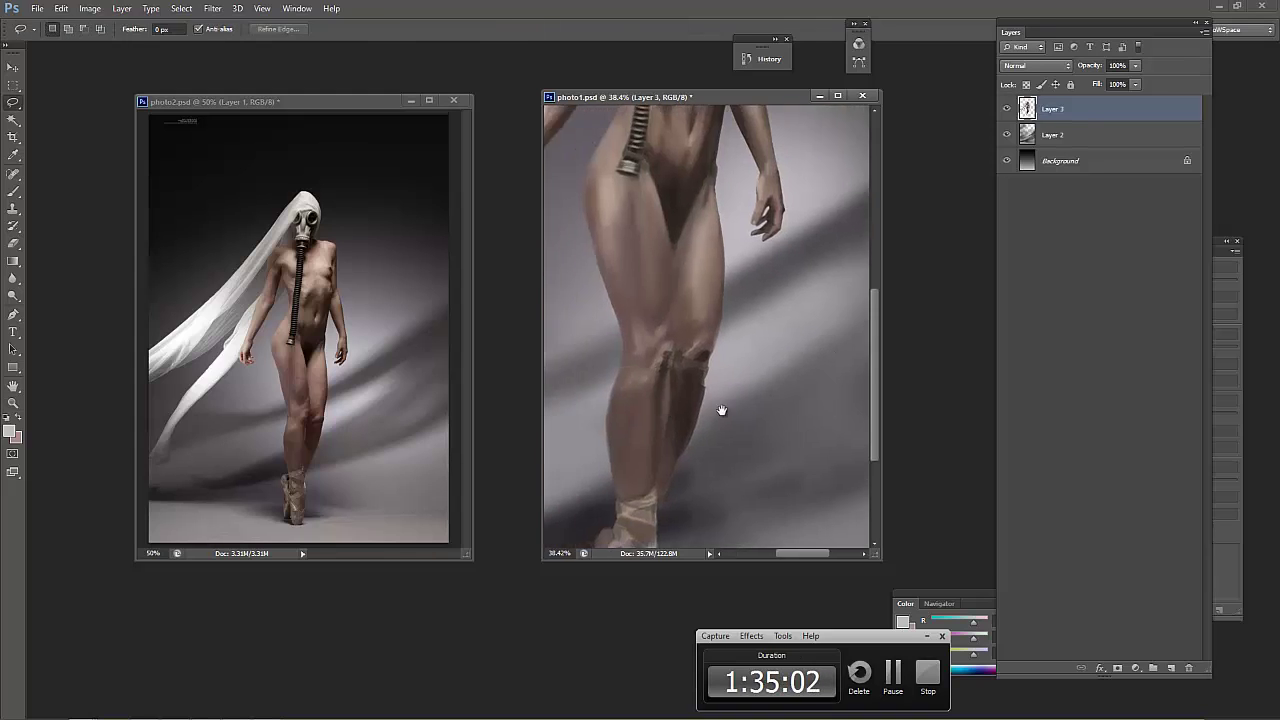
scroll(715, 380, up, 1)
With the Brush, sample skin, knee-shadow and calf tones to blend the shifted knee seam
key(b)
alt+click(711, 358)
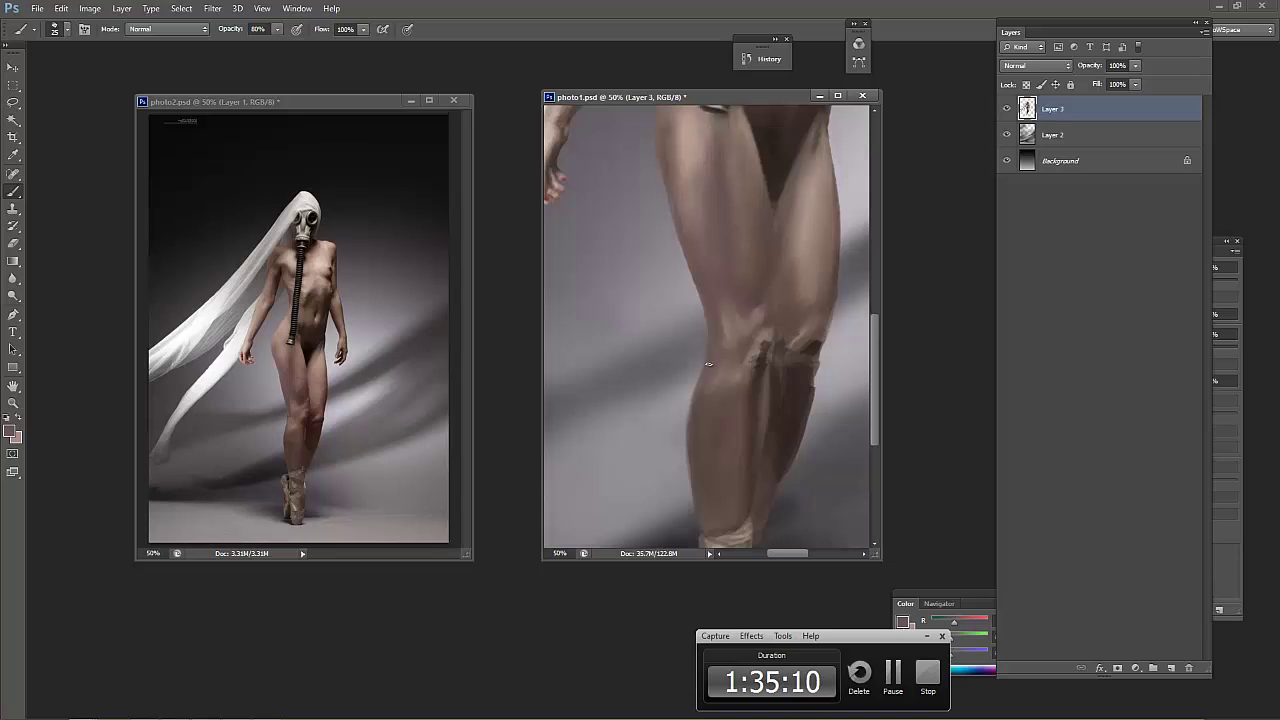
alt+click(726, 358)
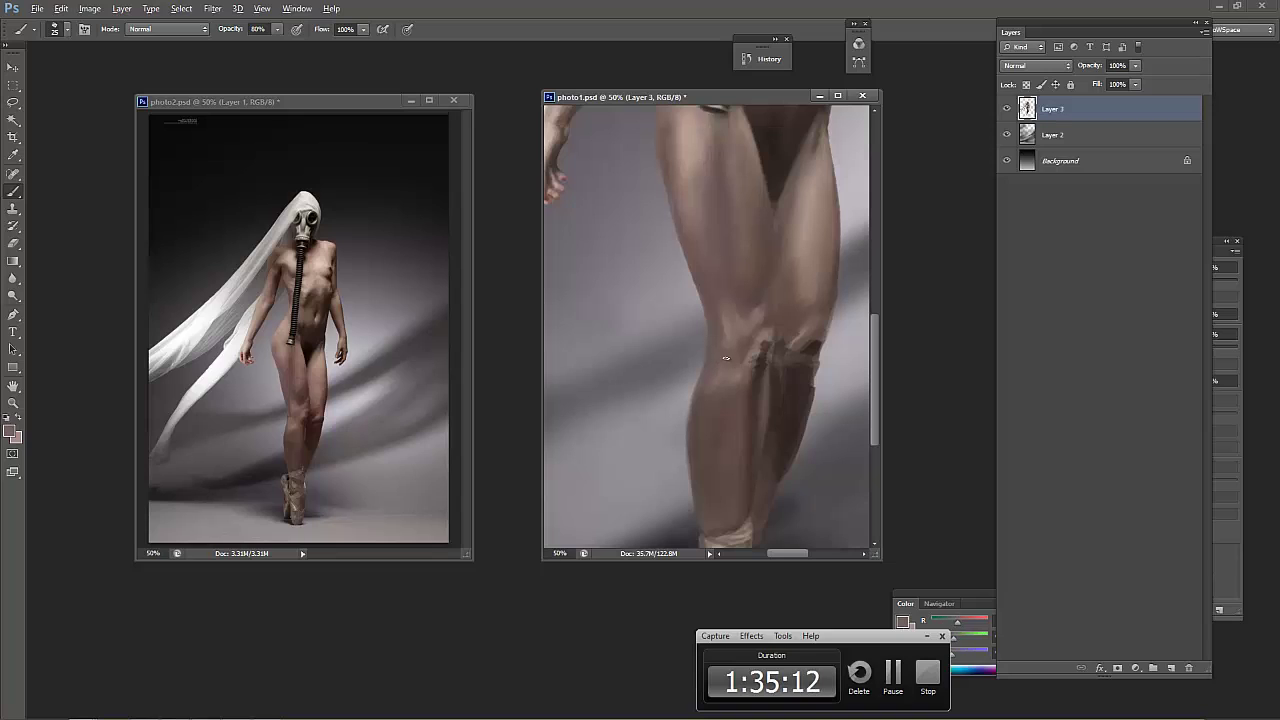
alt+click(823, 358)
alt+click(795, 370)
alt+click(810, 330)
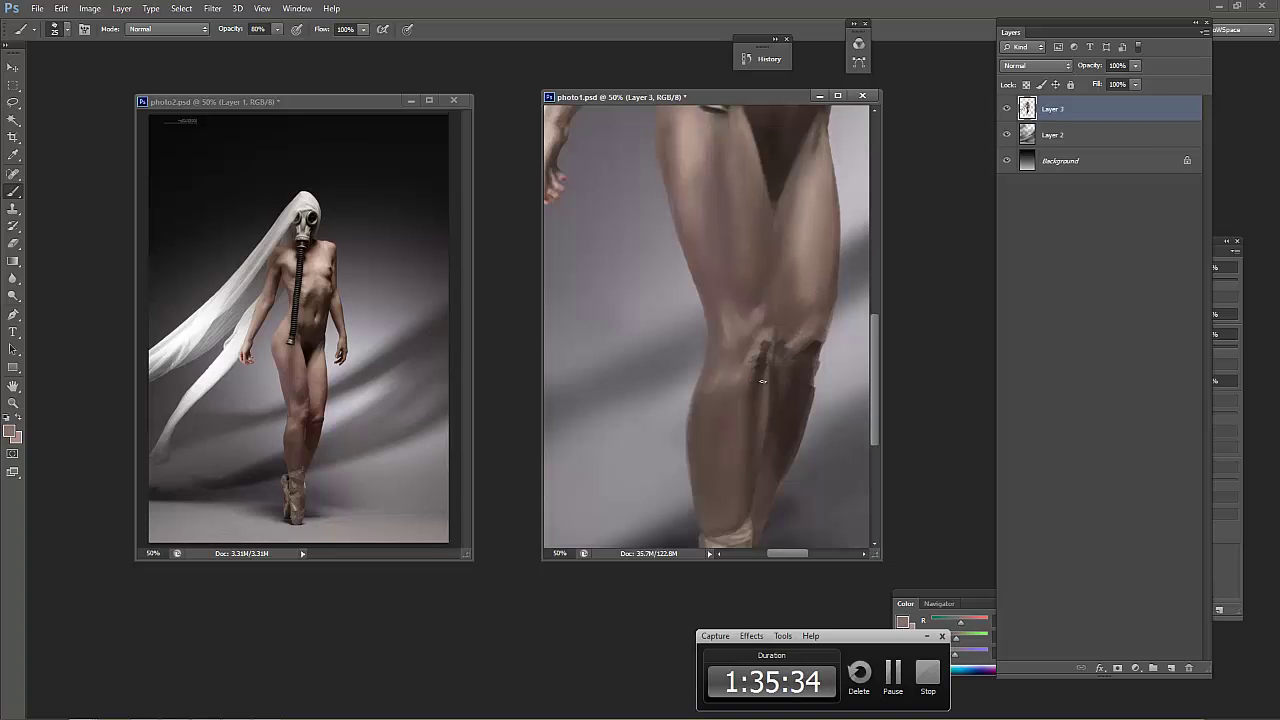
alt+click(772, 334)
alt+click(752, 358)
alt+click(756, 365)
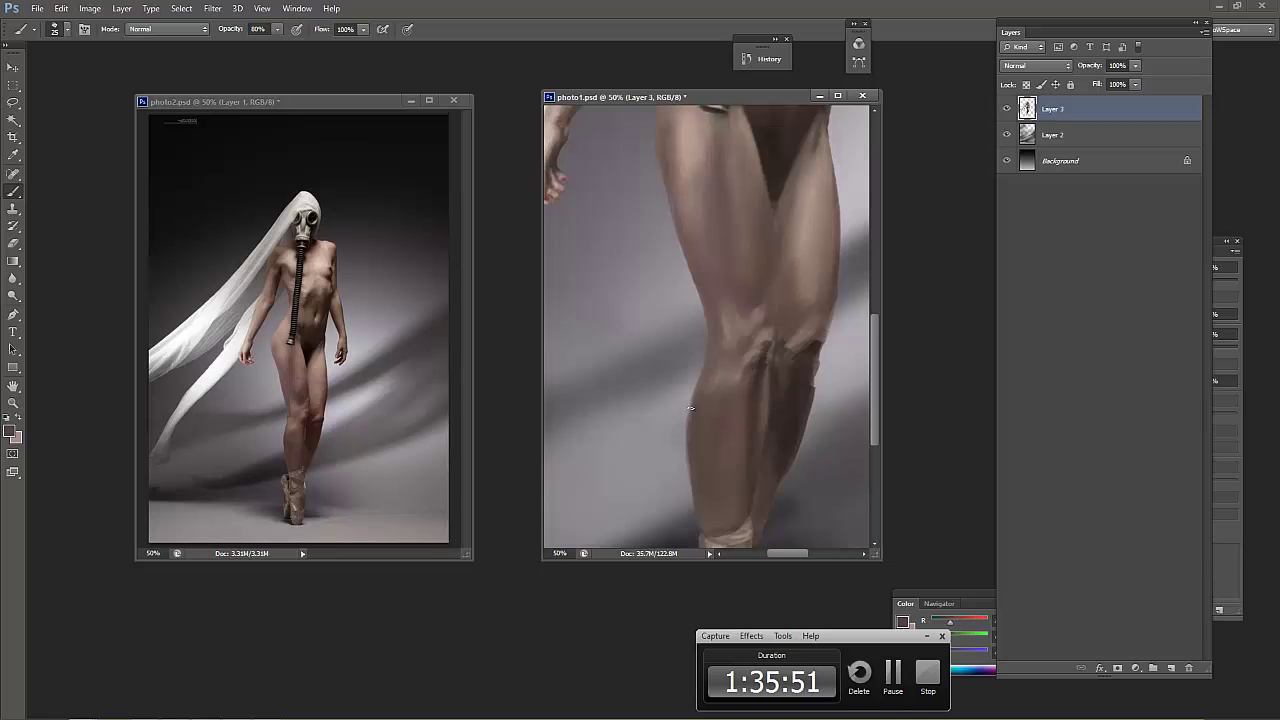
alt+click(728, 378)
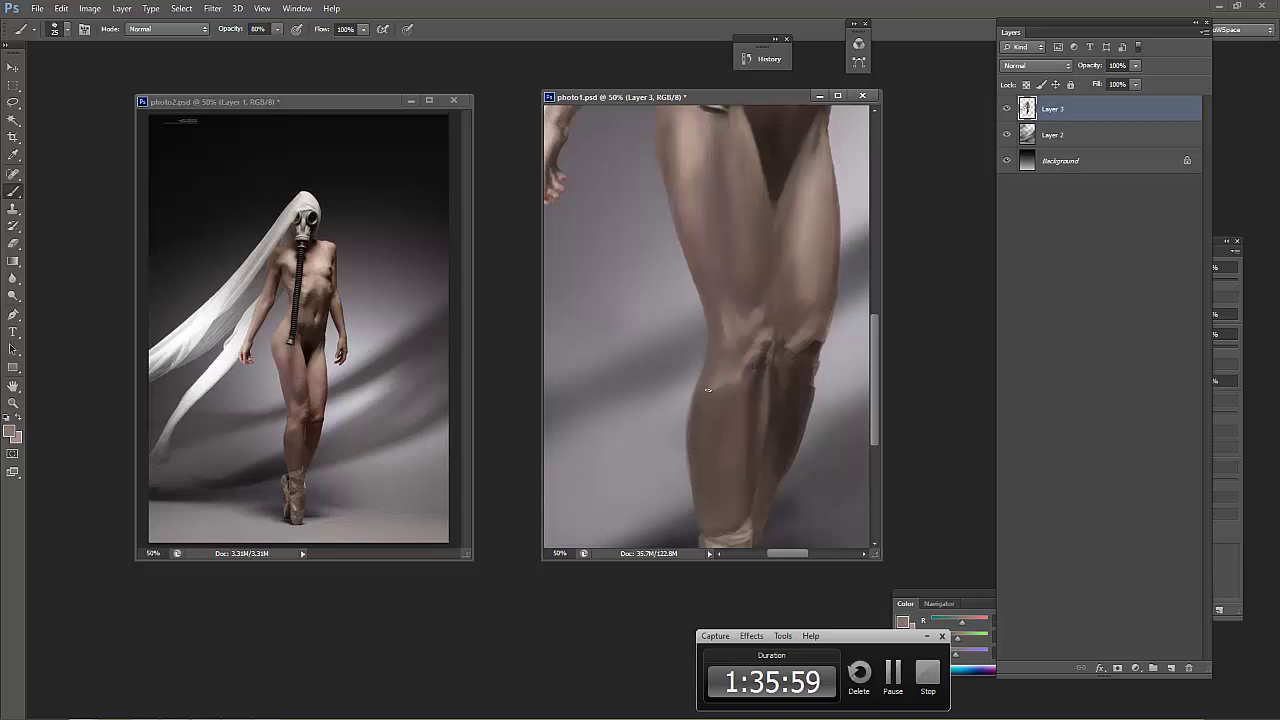
alt+click(708, 405)
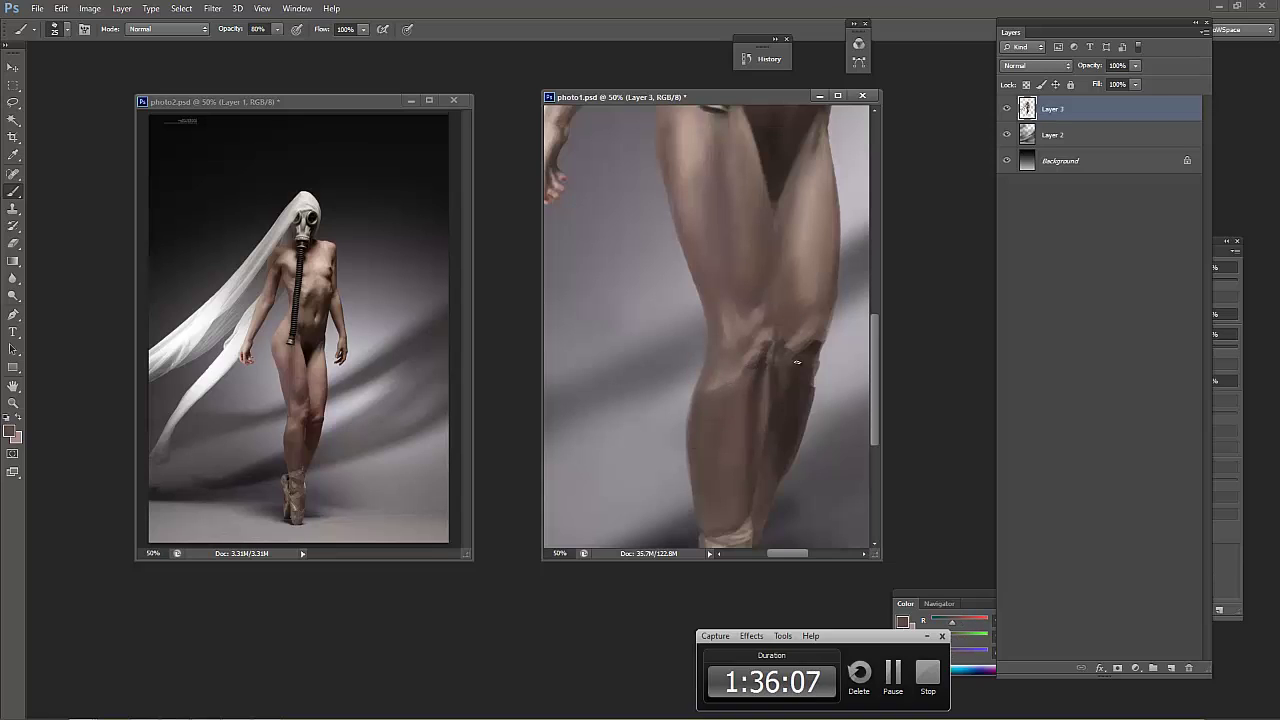
alt+click(776, 372)
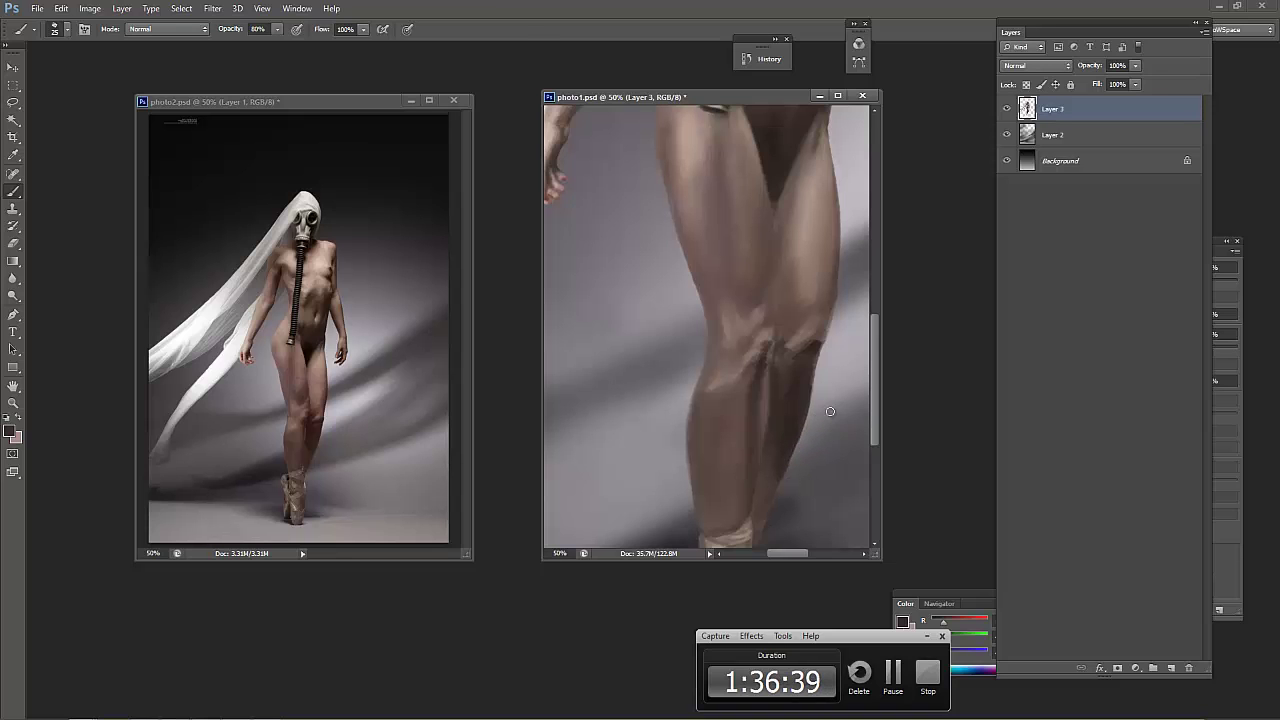
Zoom both windows to frame the thighs and return to the Brush
key(z)
scroll(837, 337, down, 3)
scroll(770, 370, up, 2)
scroll(770, 370, up, 3)
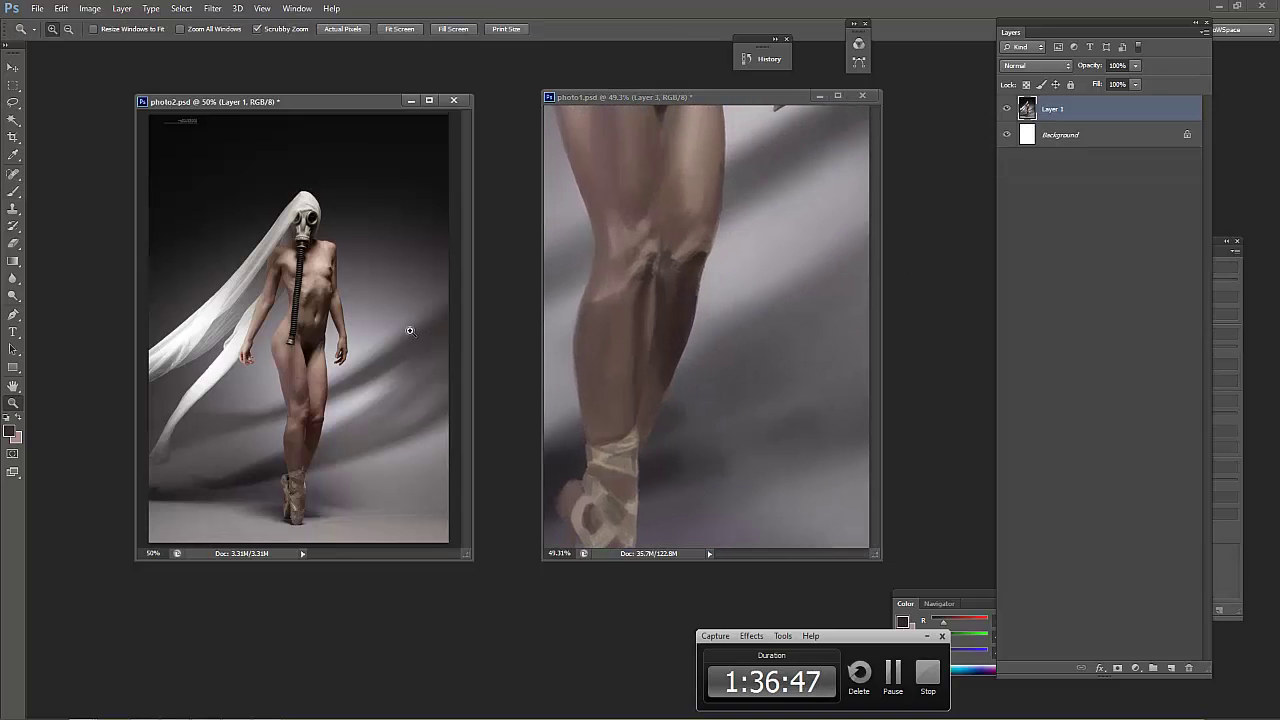
scroll(408, 329, up, 5)
scroll(697, 282, down, 1)
scroll(697, 282, up, 3)
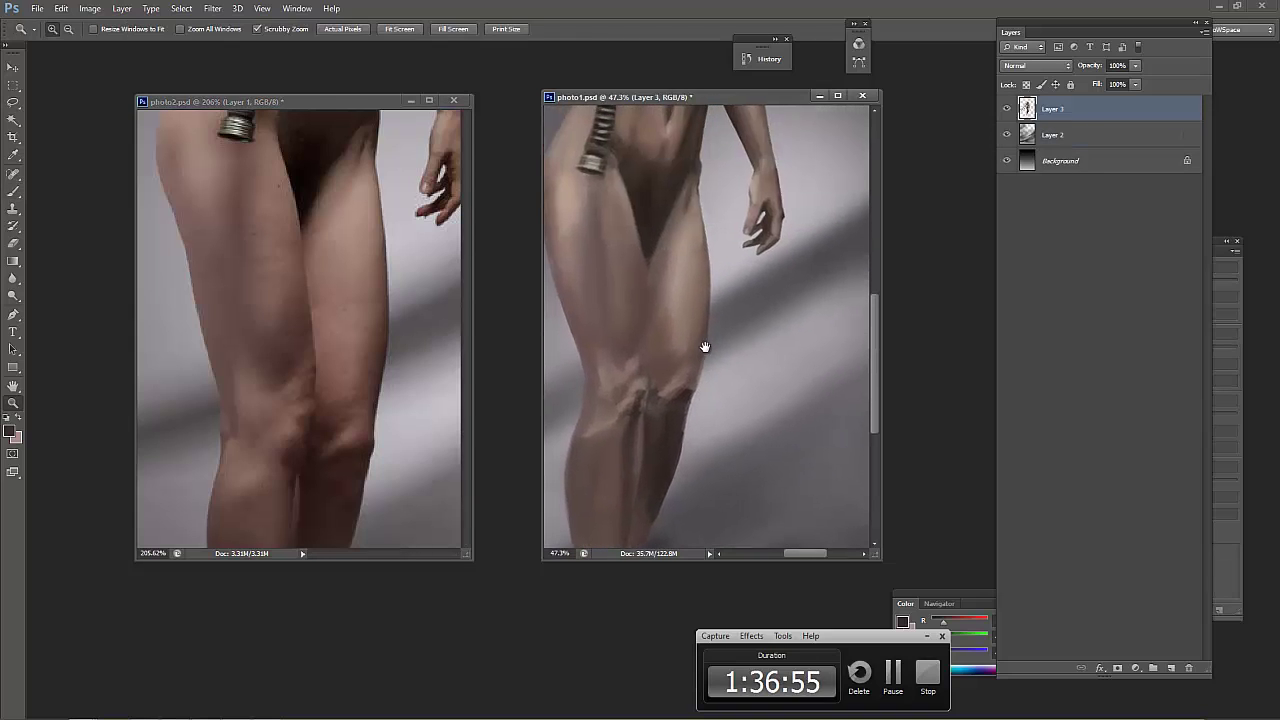
key(b)
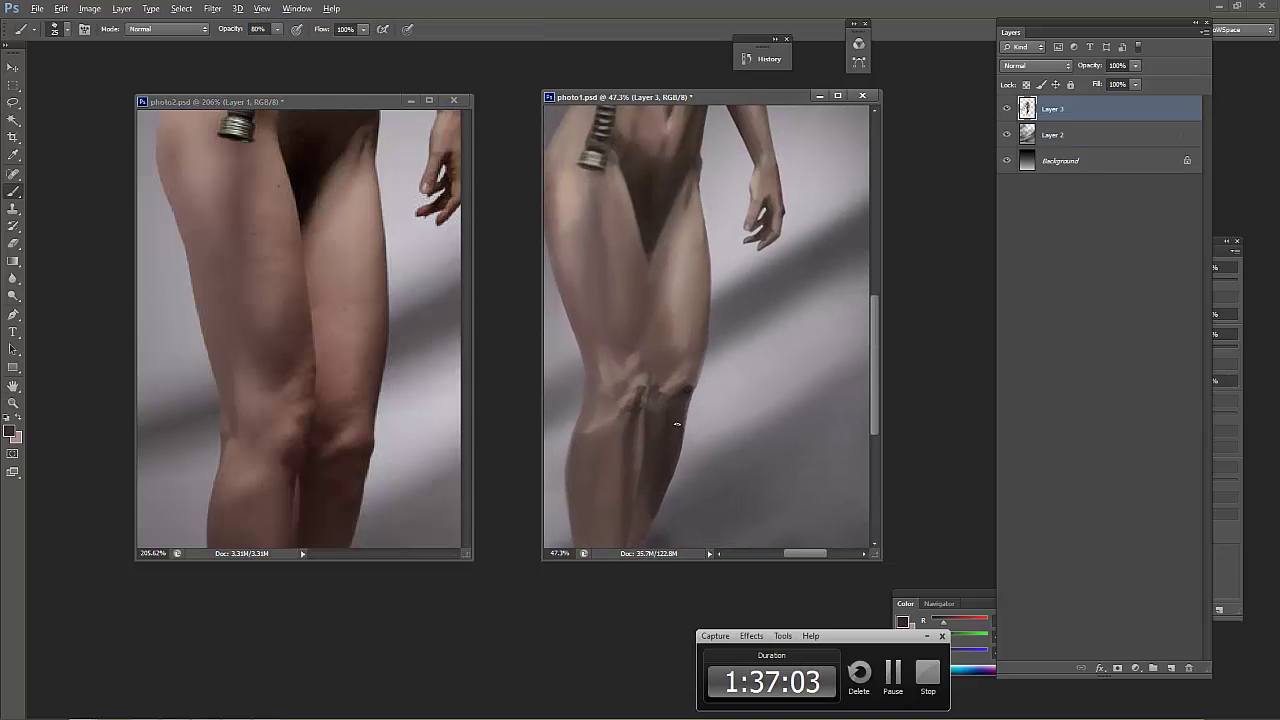
Paint a shading stroke along the thigh edge, sampling knee and inner-thigh tones
drag(707, 290, 697, 378)
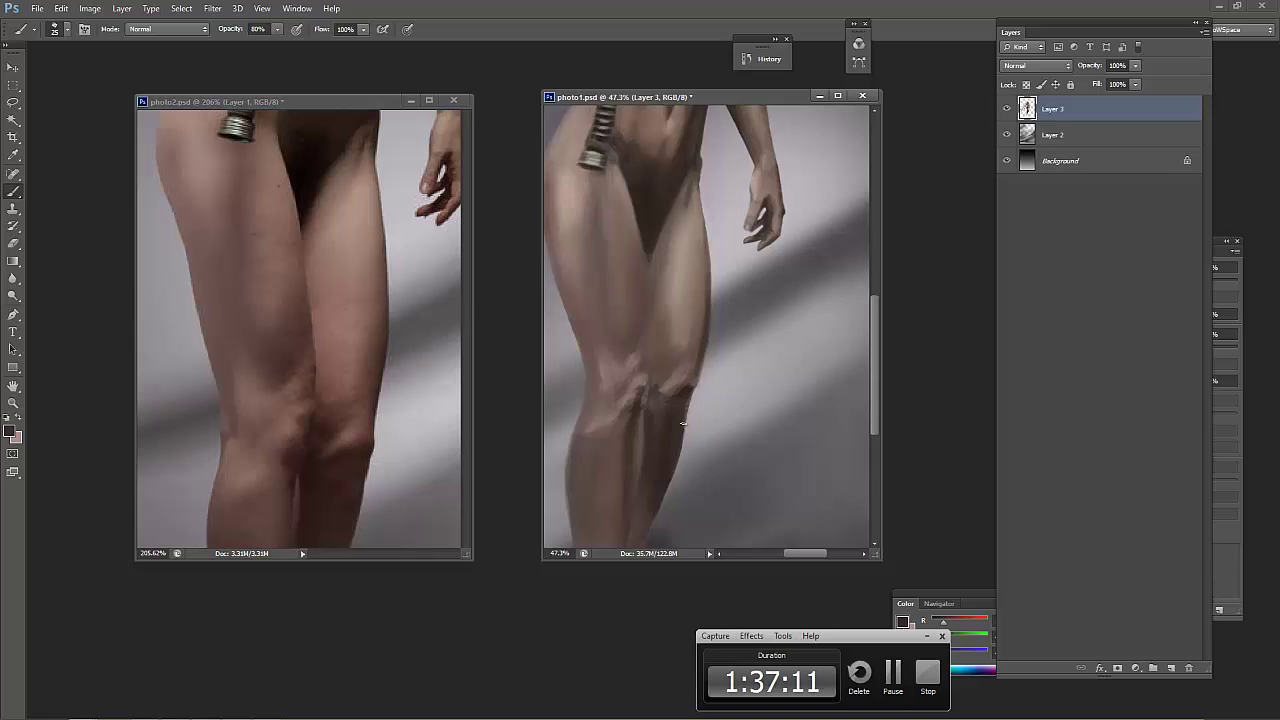
alt+click(690, 392)
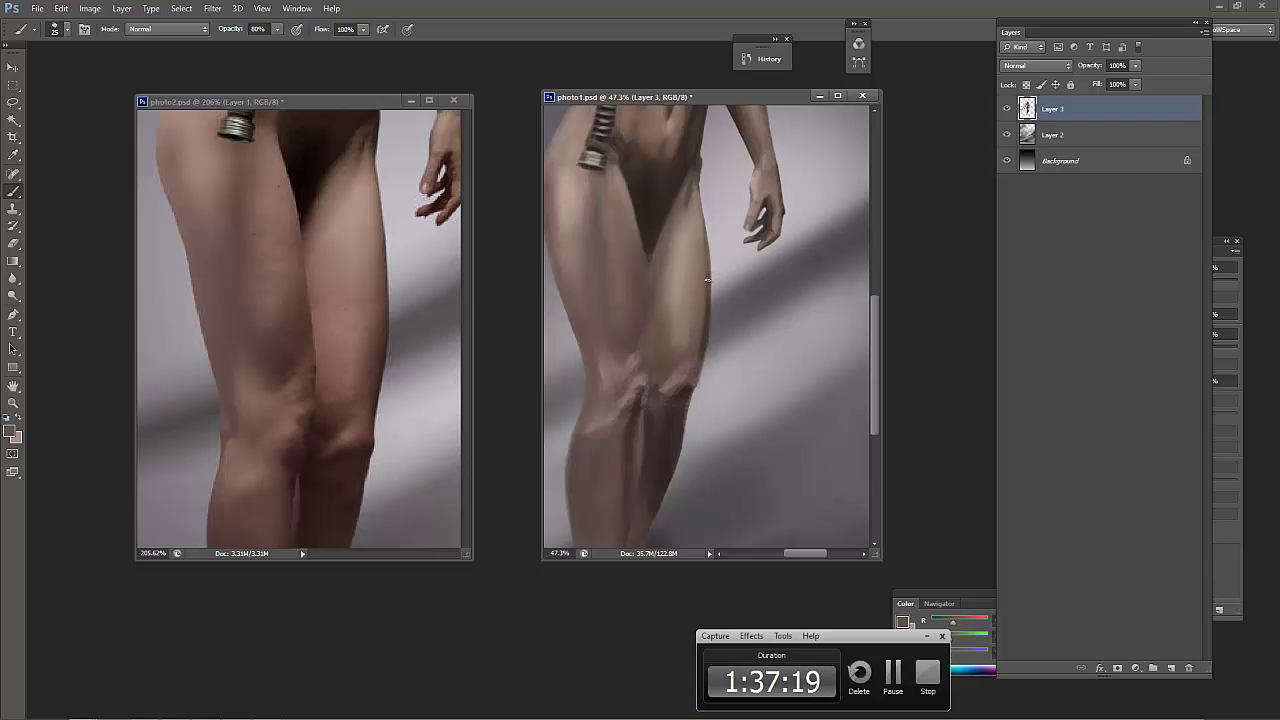
alt+click(693, 392)
alt+click(669, 240)
alt+click(659, 279)
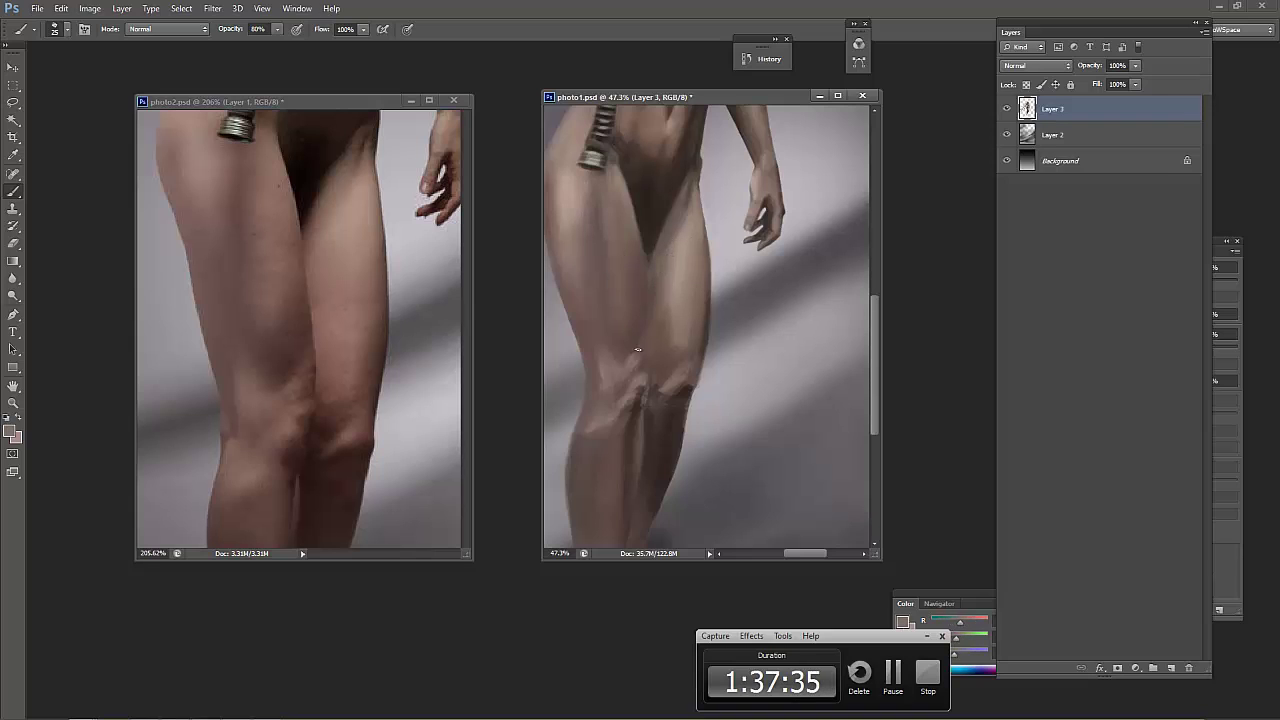
alt+click(655, 245)
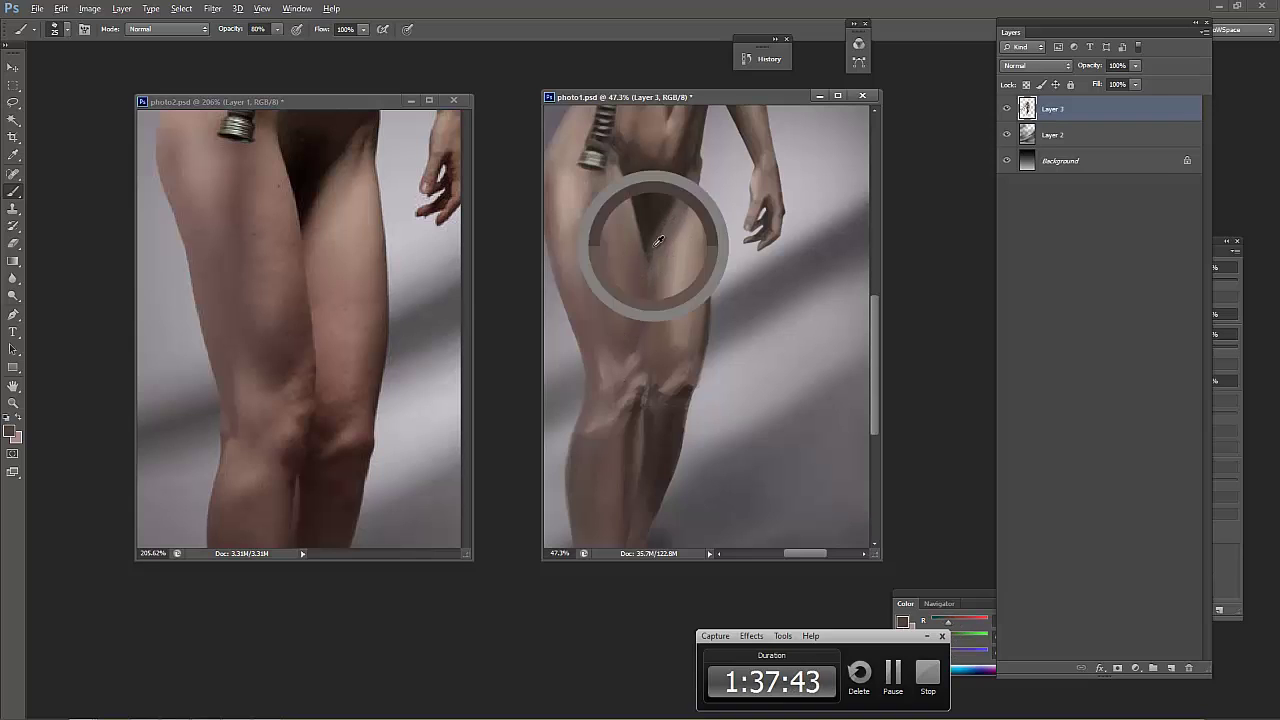
alt+click(663, 256)
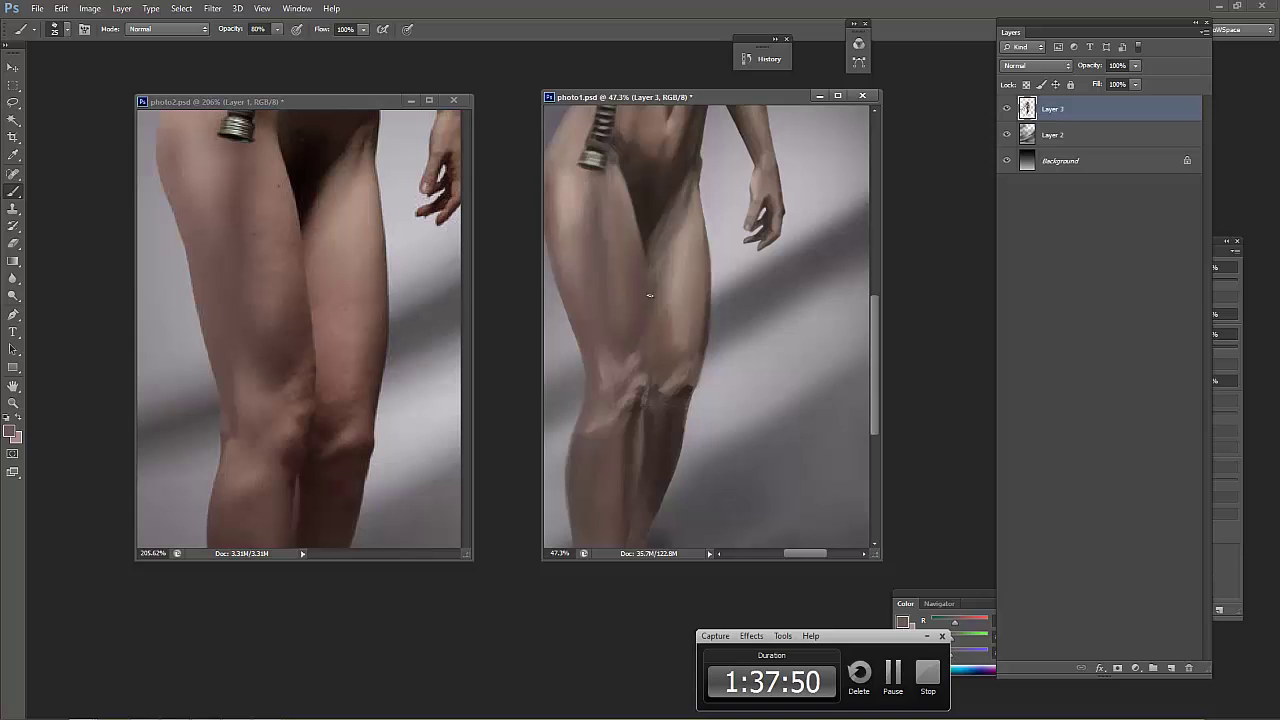
drag(668, 200, 654, 294)
drag(400, 210, 400, 397)
Sample darker and lighter skin tones from photo1's torso, abdomen and hip
click(695, 341)
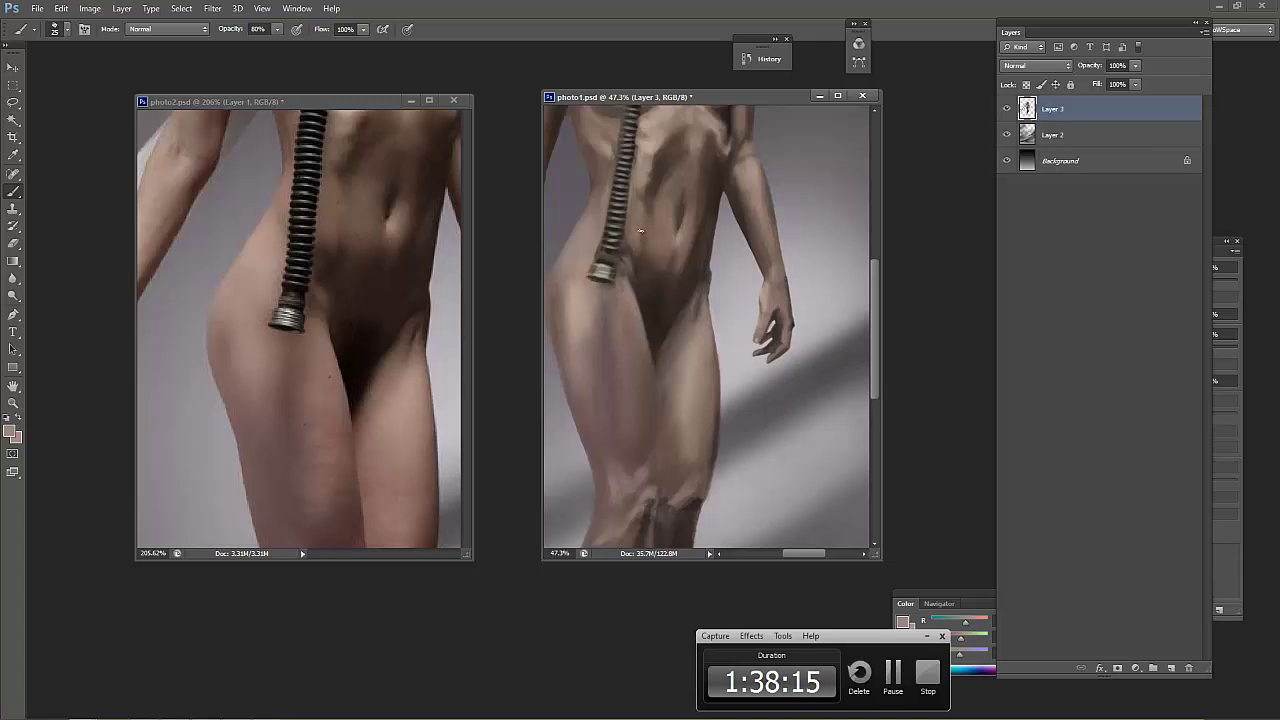
alt+click(651, 172)
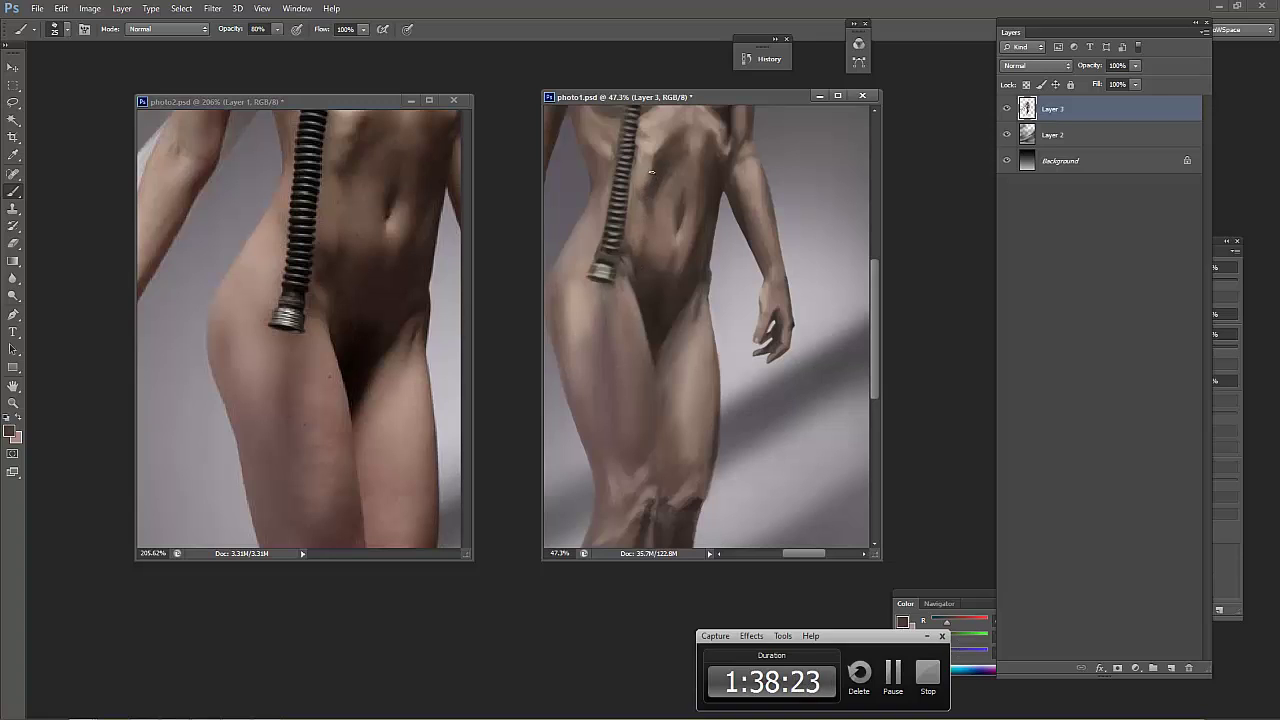
alt+click(665, 145)
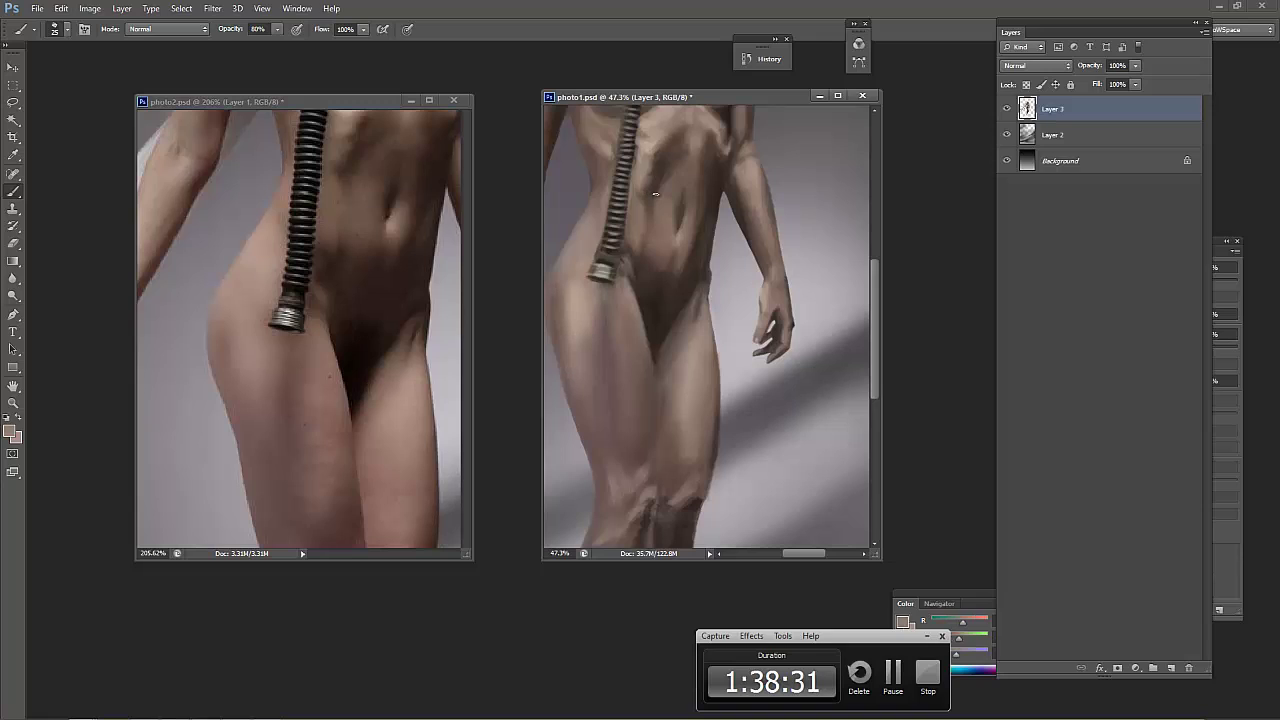
alt+click(679, 162)
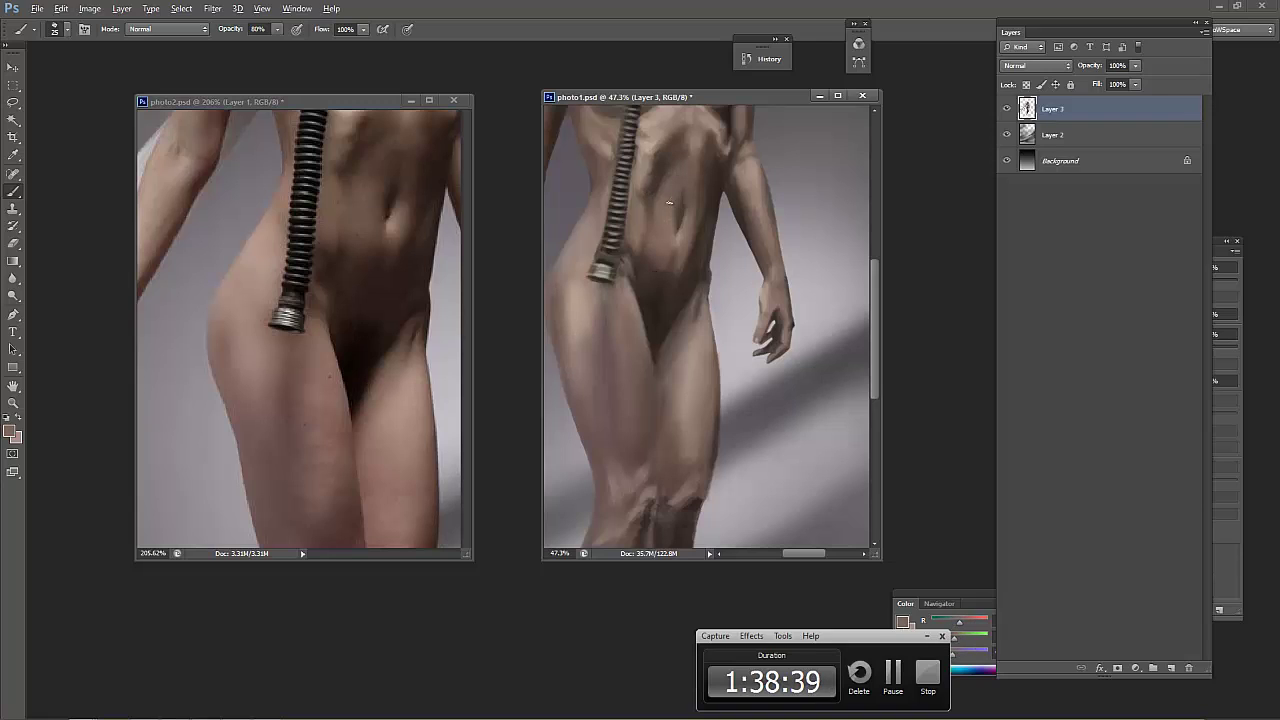
alt+click(653, 249)
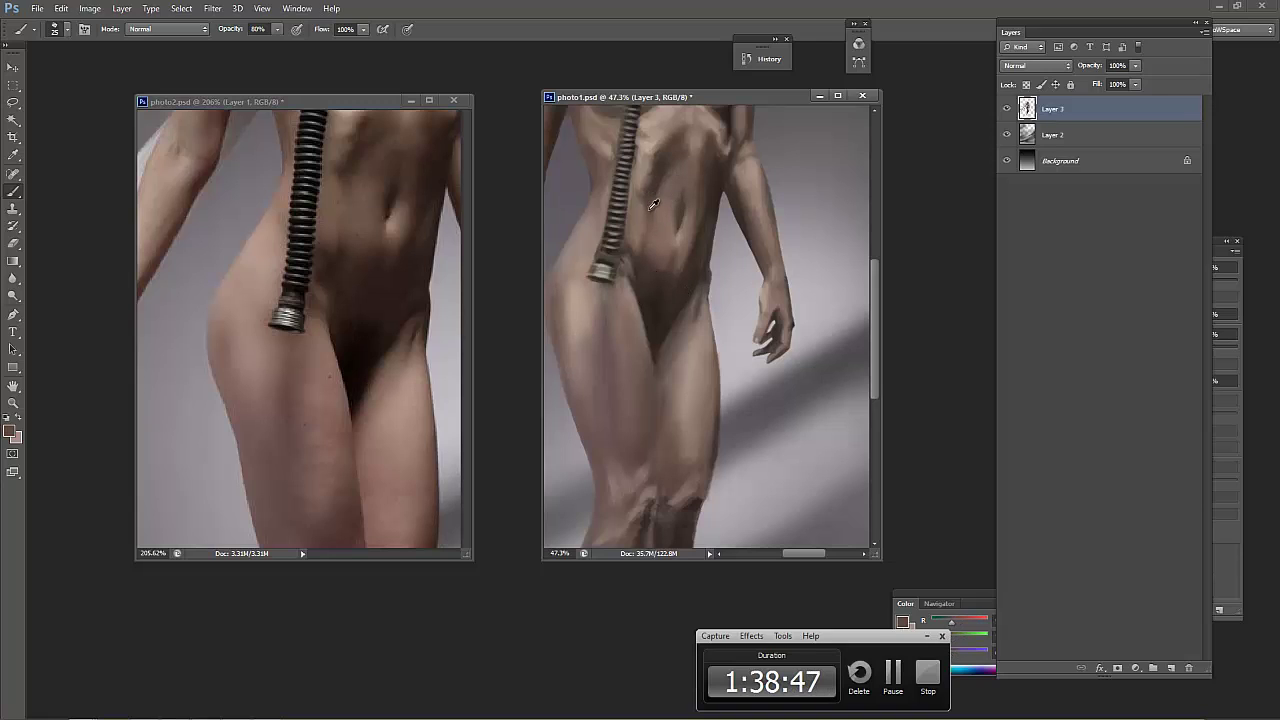
alt+click(660, 209)
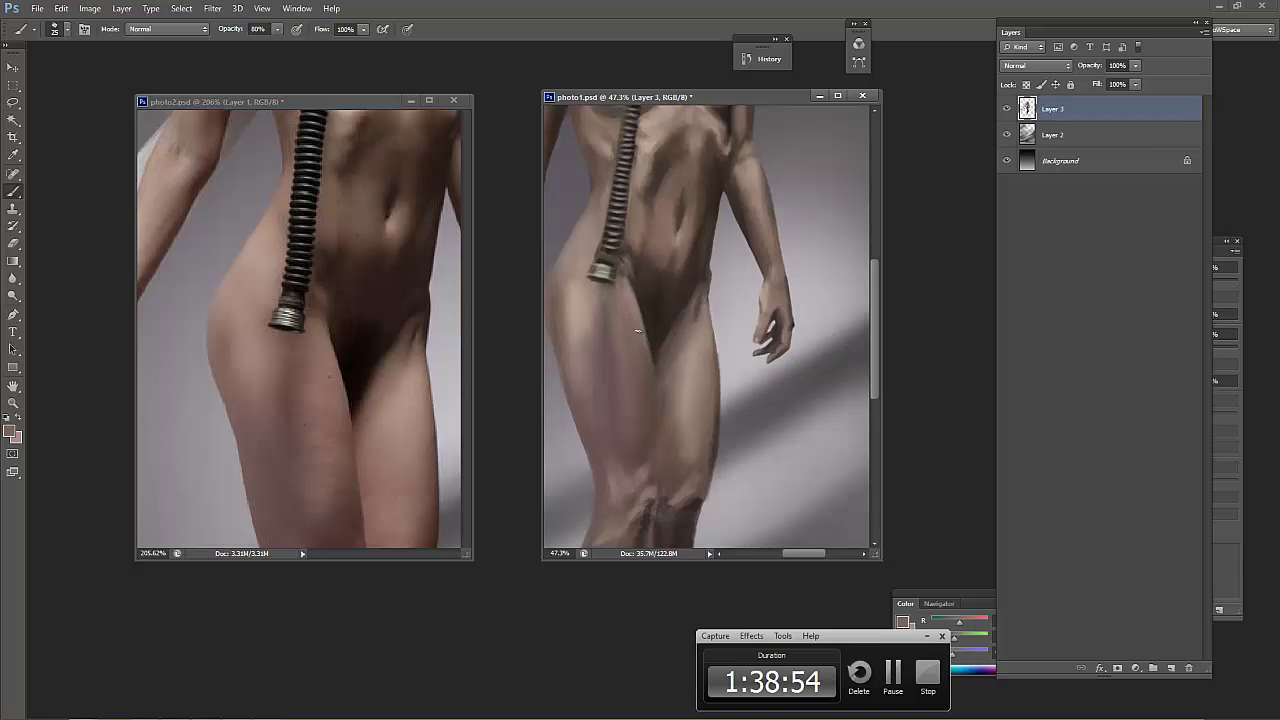
alt+click(620, 293)
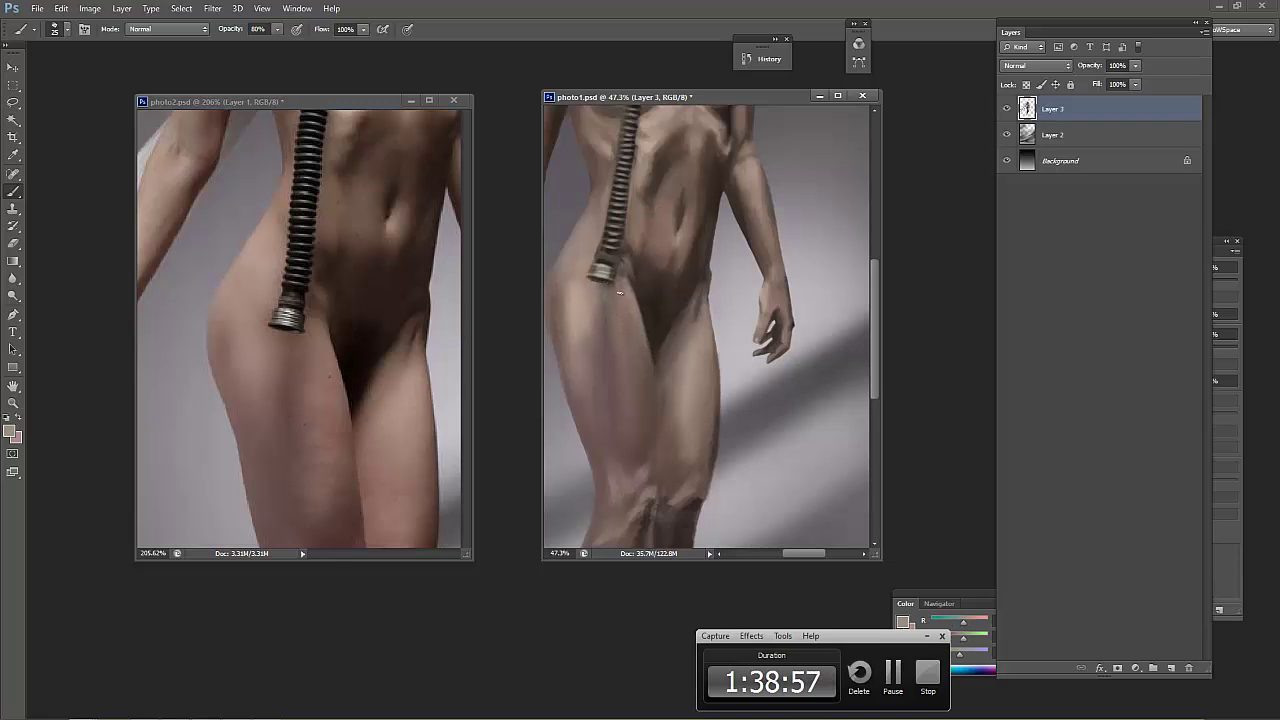
Fit both photo1 and photo2 to their windows with Ctrl+0 to show the whole figure
click(447, 337)
alt+click(666, 315)
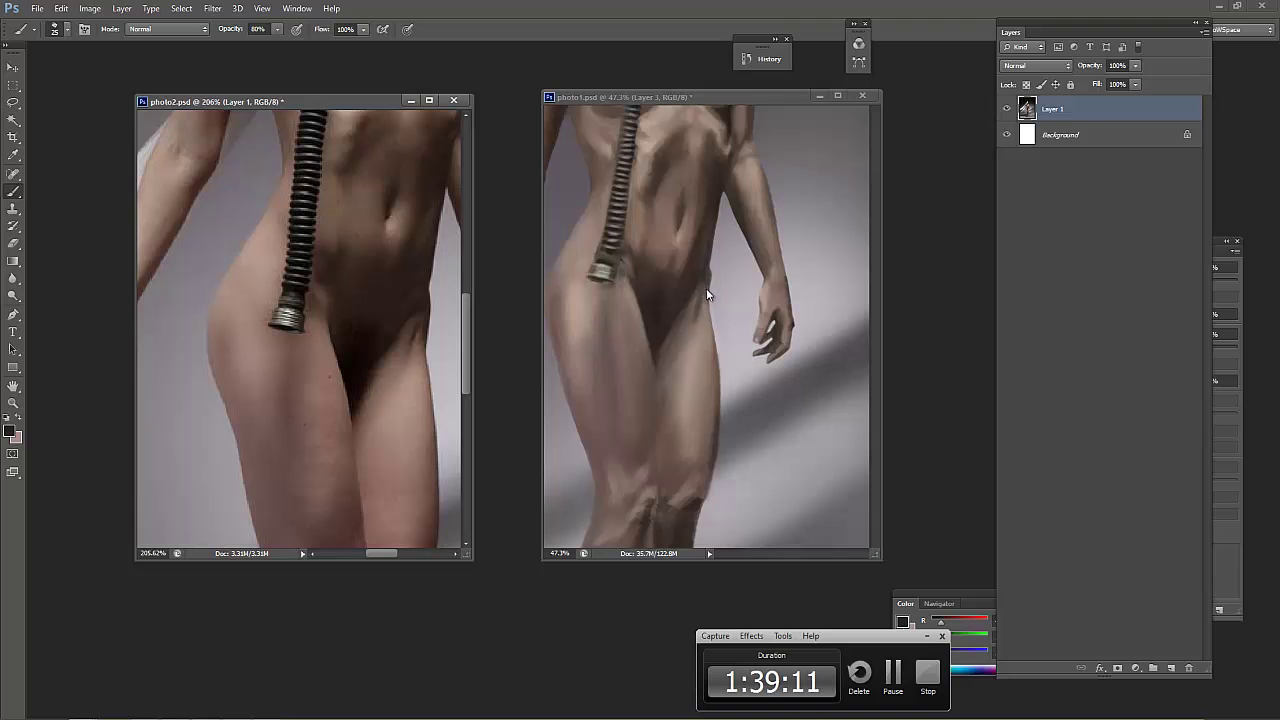
click(706, 288)
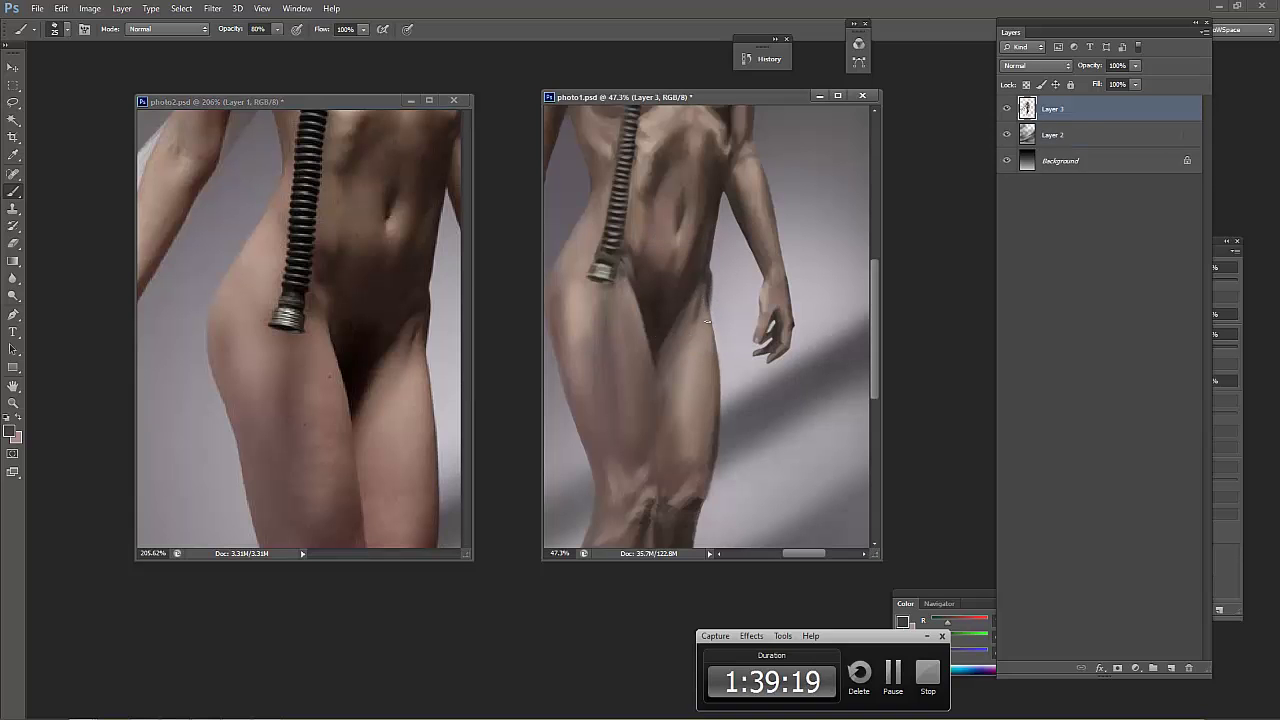
alt+click(749, 286)
key(z)
key(ctrl+0)
click(387, 375)
key(ctrl+0)
key(b)
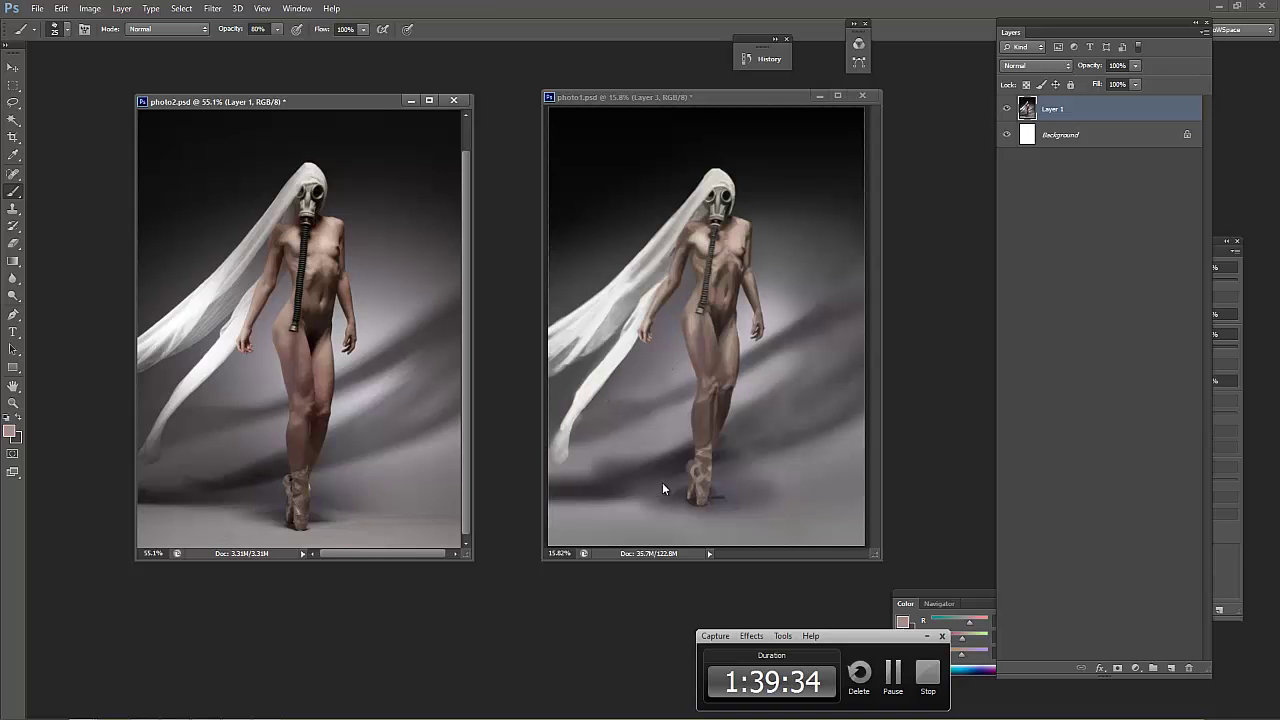
Fit photo1 in the window and sample darker and lighter floor greys near the feet
key(z)
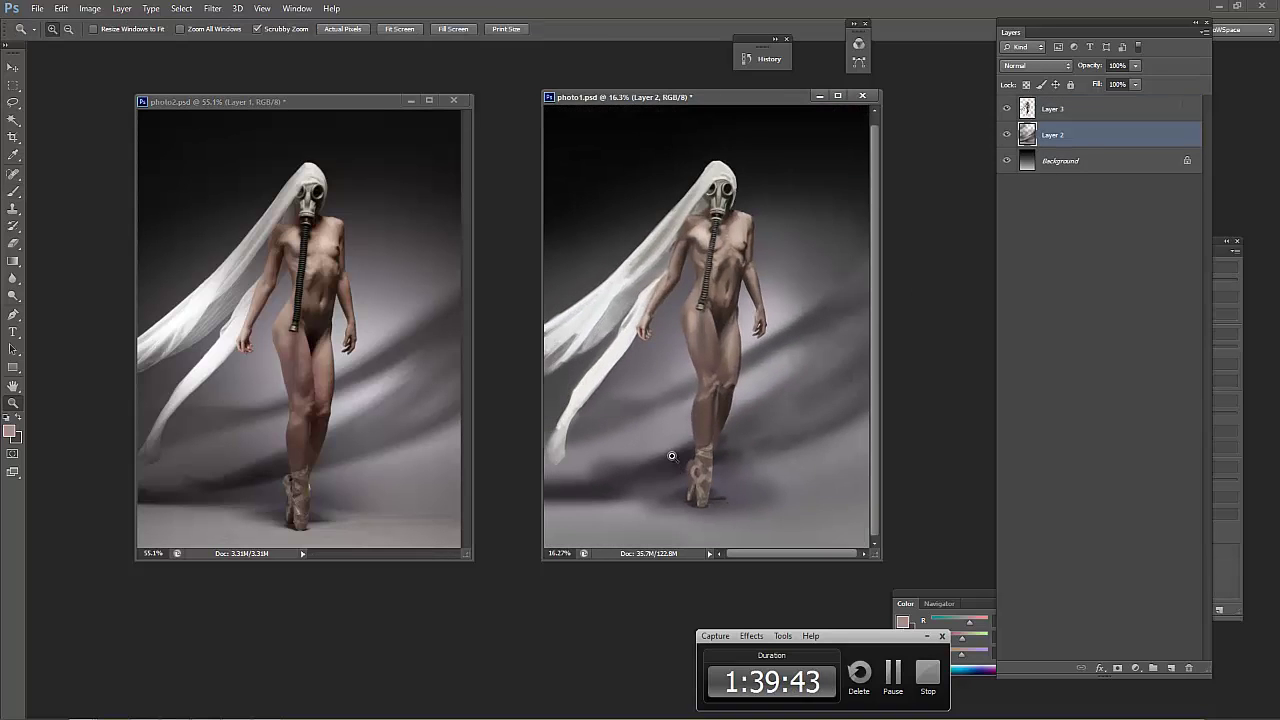
click(685, 457)
key(ctrl+0)
key(b)
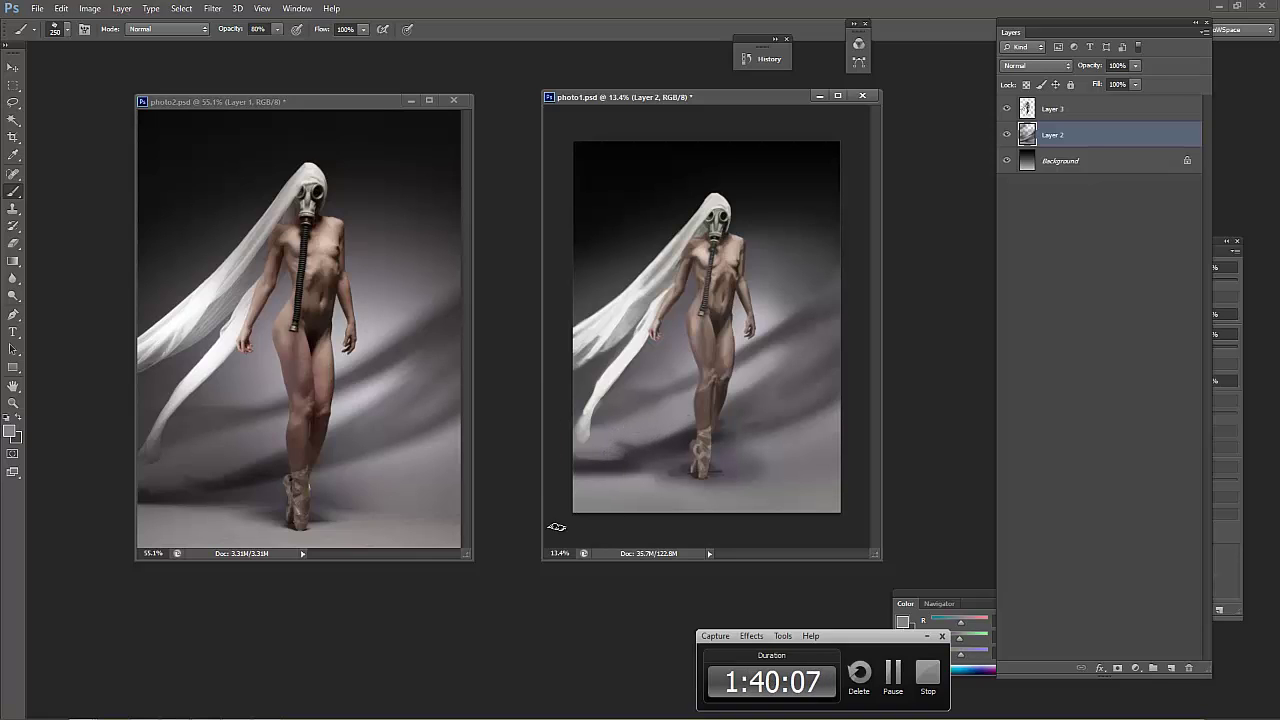
alt+click(618, 464)
alt+click(608, 447)
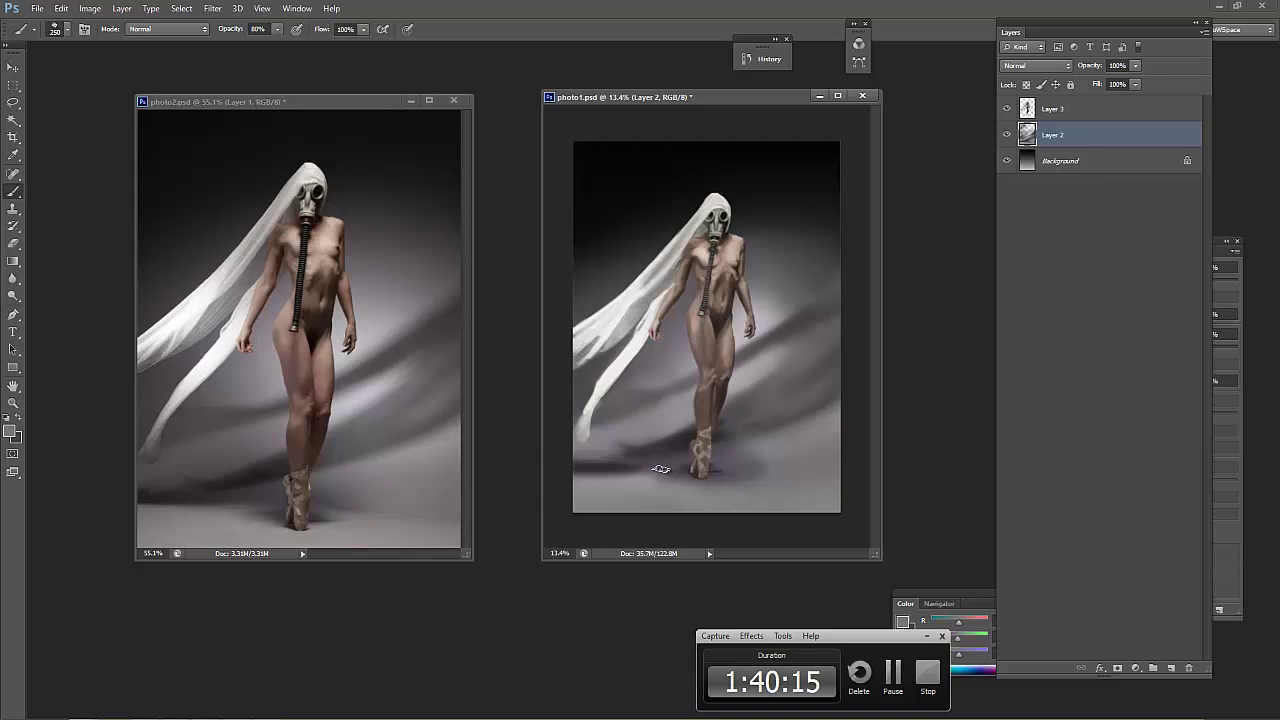
alt+click(640, 455)
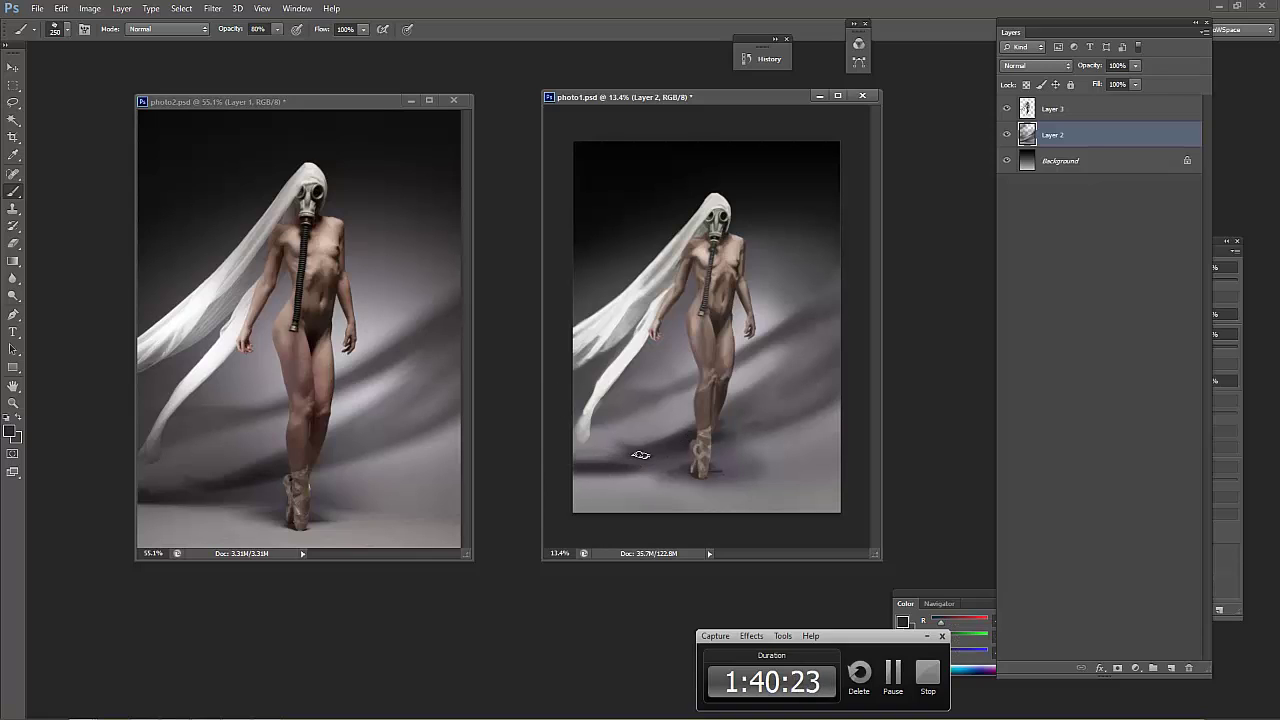
alt+click(720, 437)
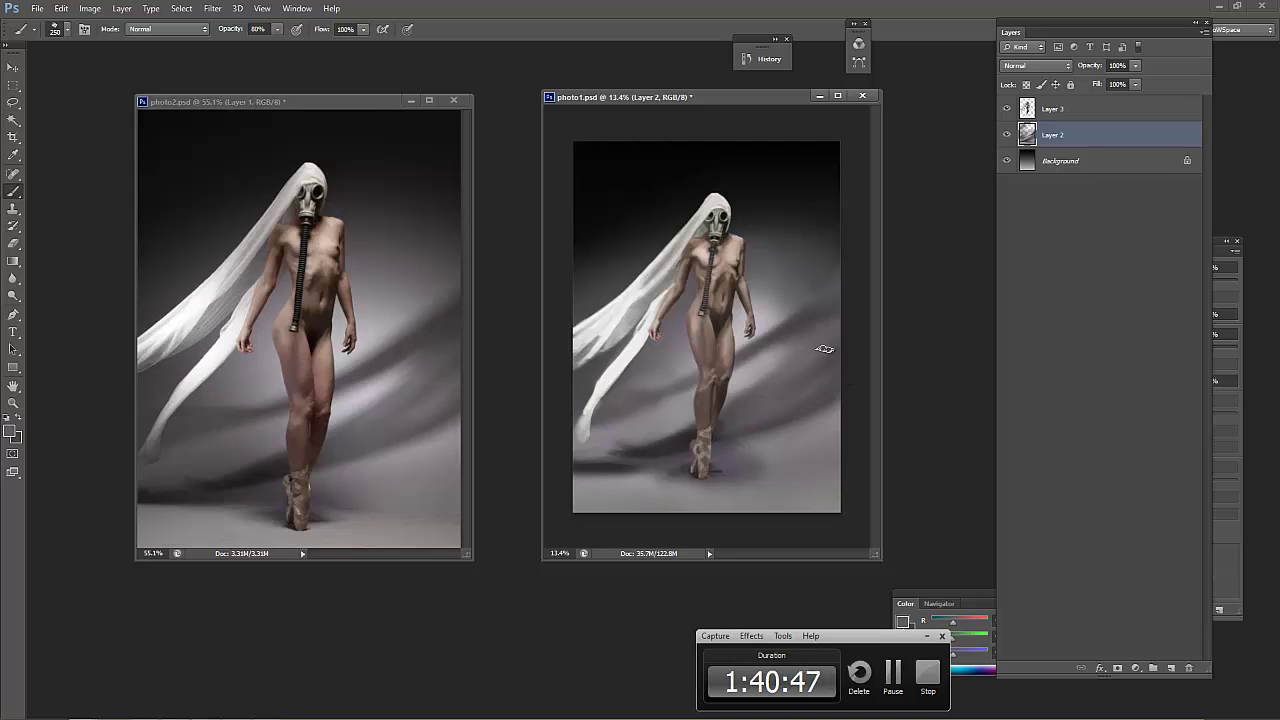
Sample floor and background greys to the right of the figure, beside the legs and knee
alt+click(751, 394)
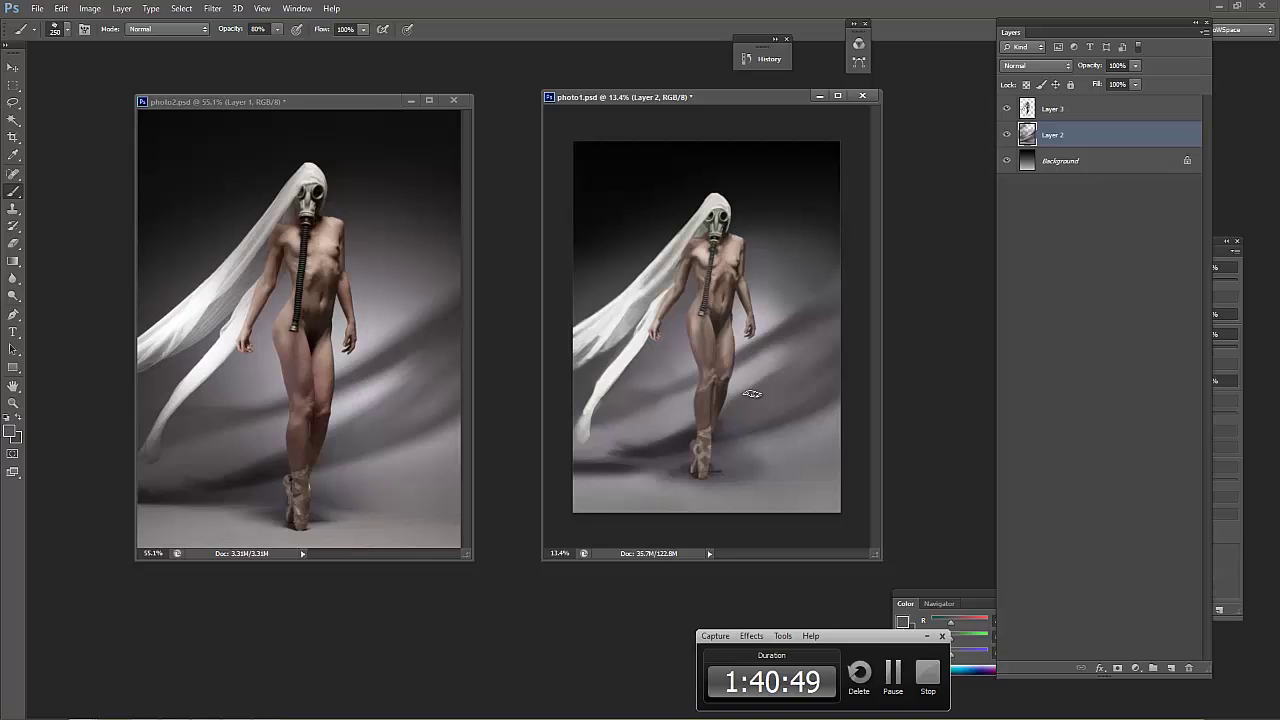
alt+click(811, 357)
alt+click(760, 400)
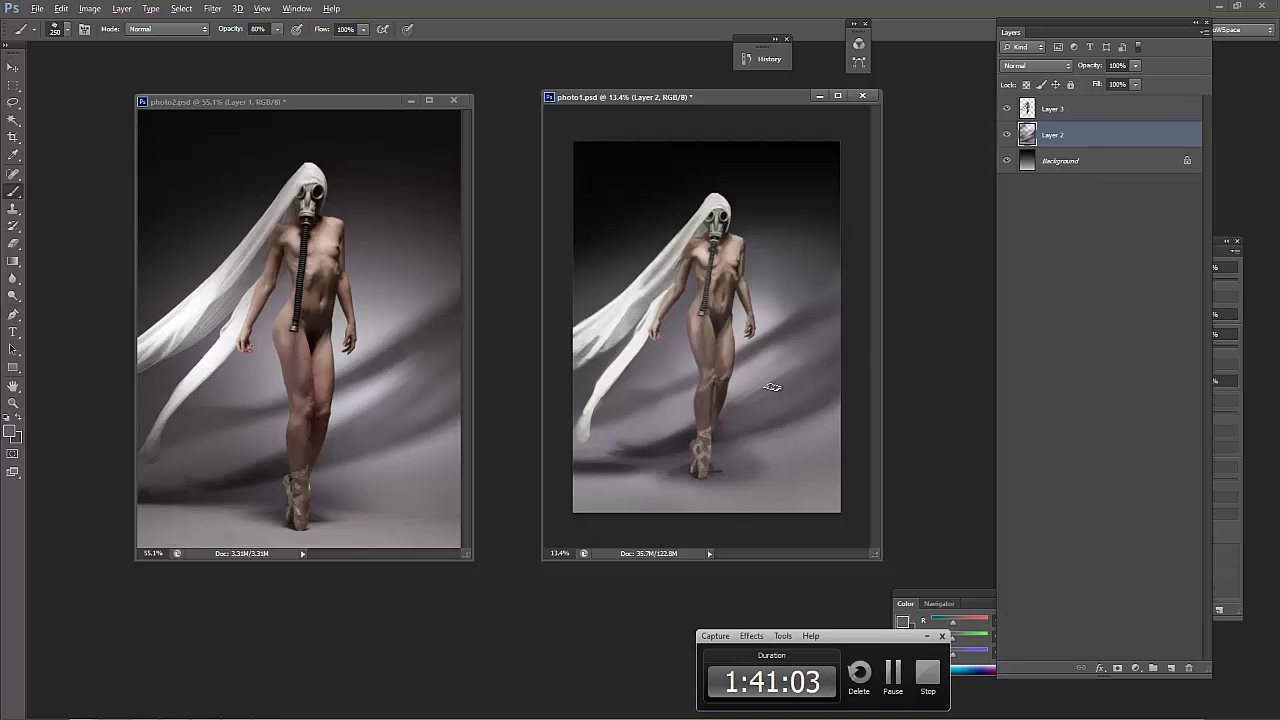
alt+click(794, 347)
alt+click(830, 330)
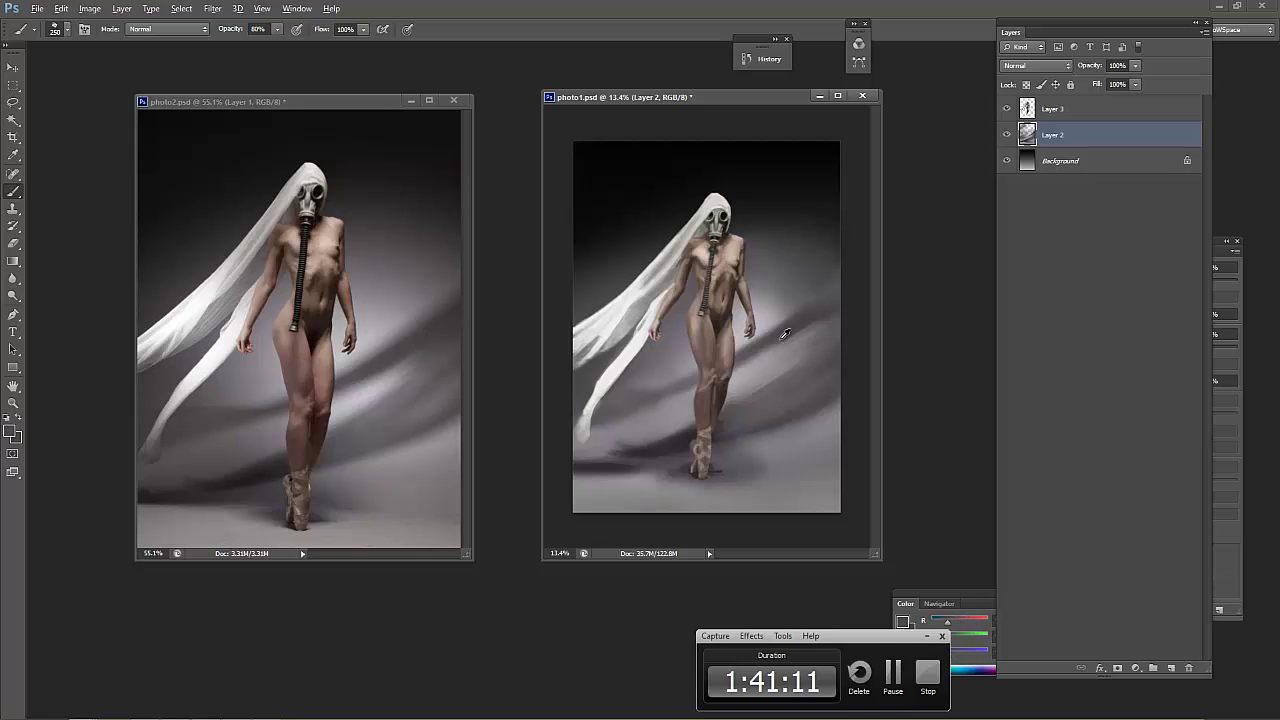
alt+click(826, 256)
alt+click(825, 261)
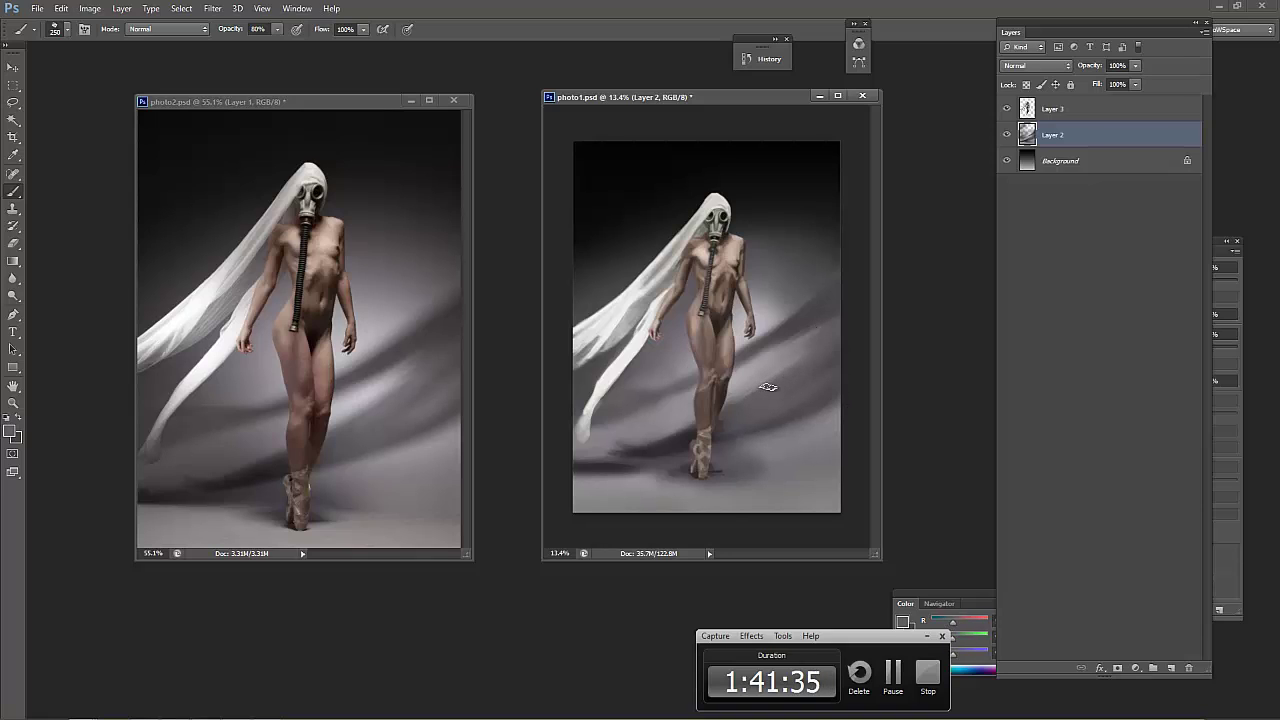
alt+click(806, 373)
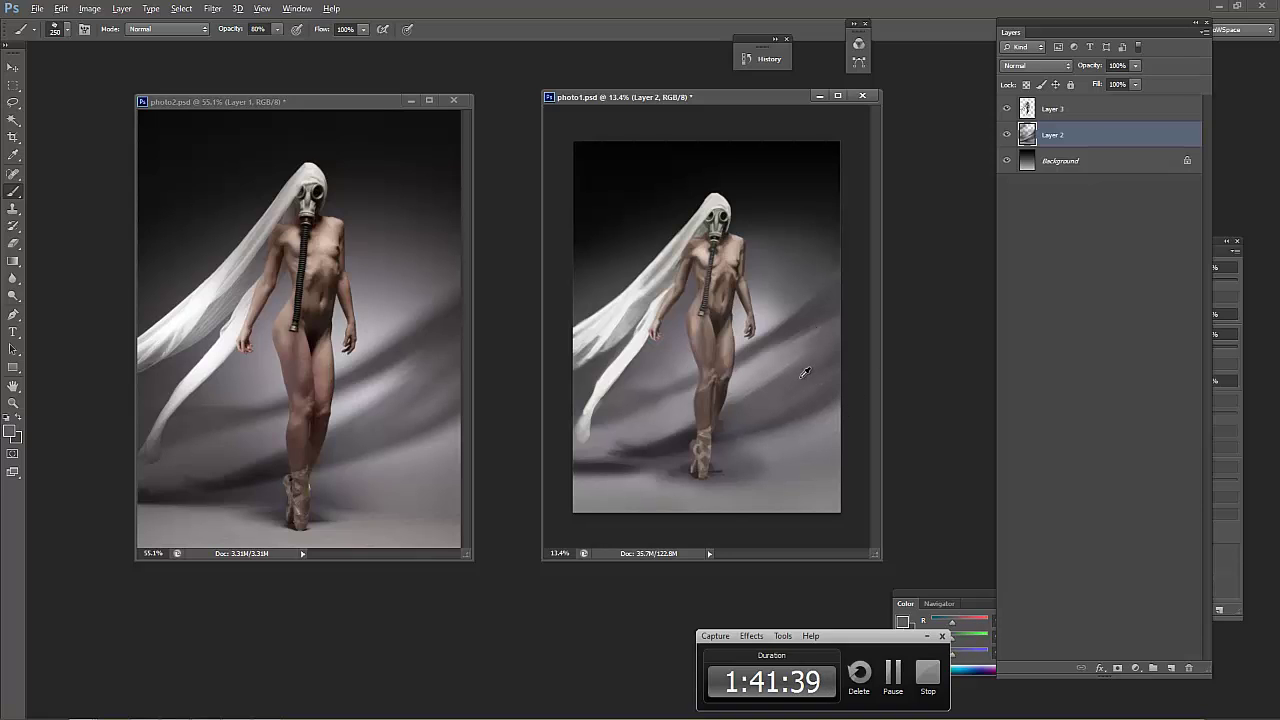
alt+click(775, 433)
alt+click(808, 470)
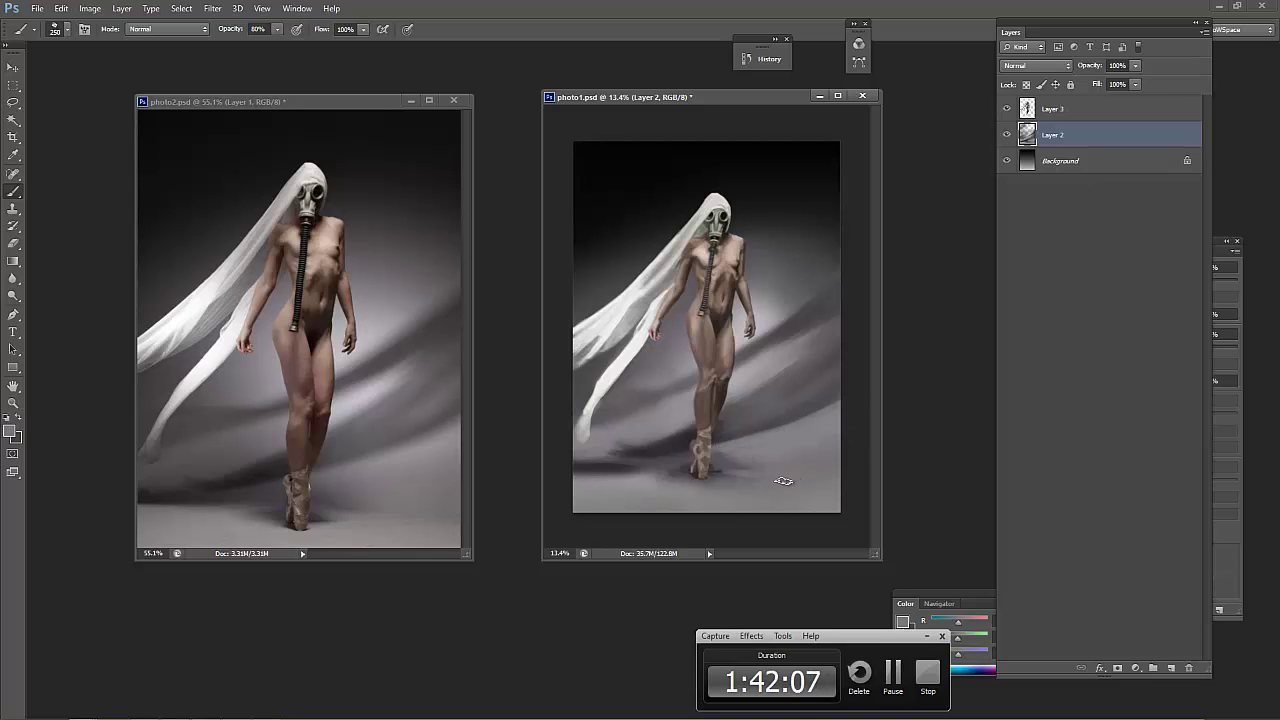
Sample floor and shadow tones around and beneath the feet
alt+click(747, 480)
alt+click(782, 464)
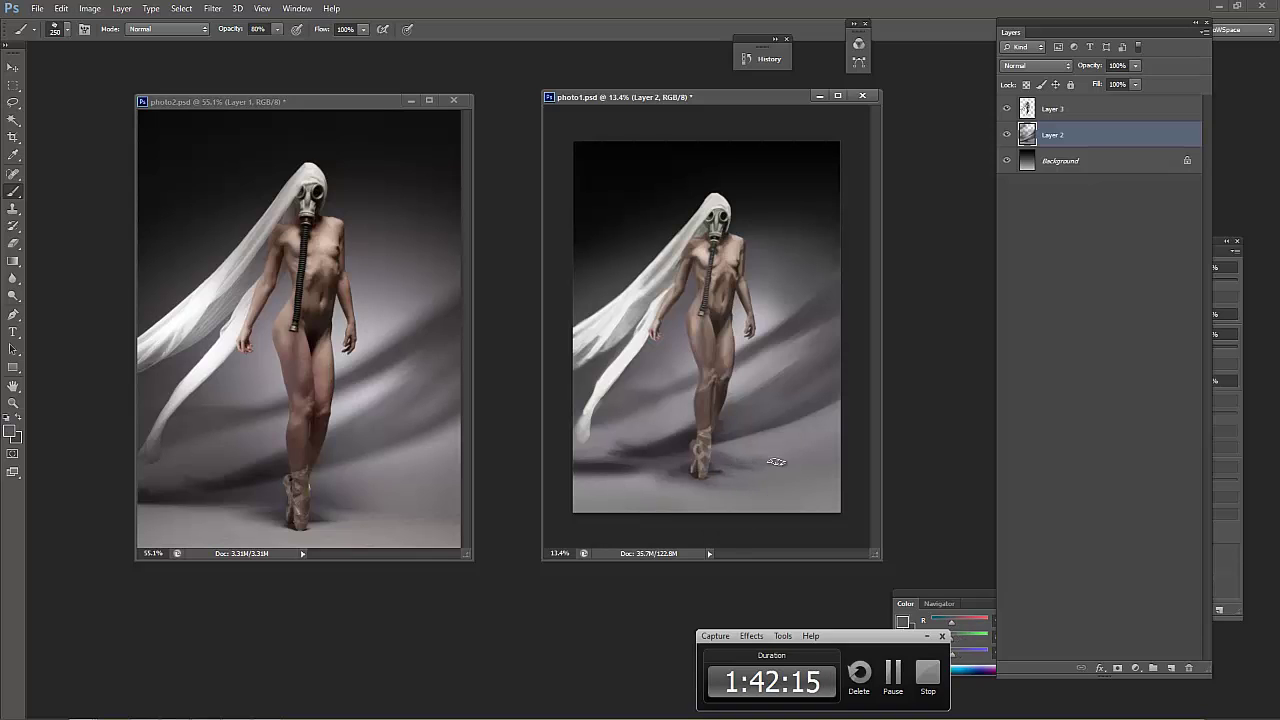
alt+click(727, 453)
alt+click(573, 465)
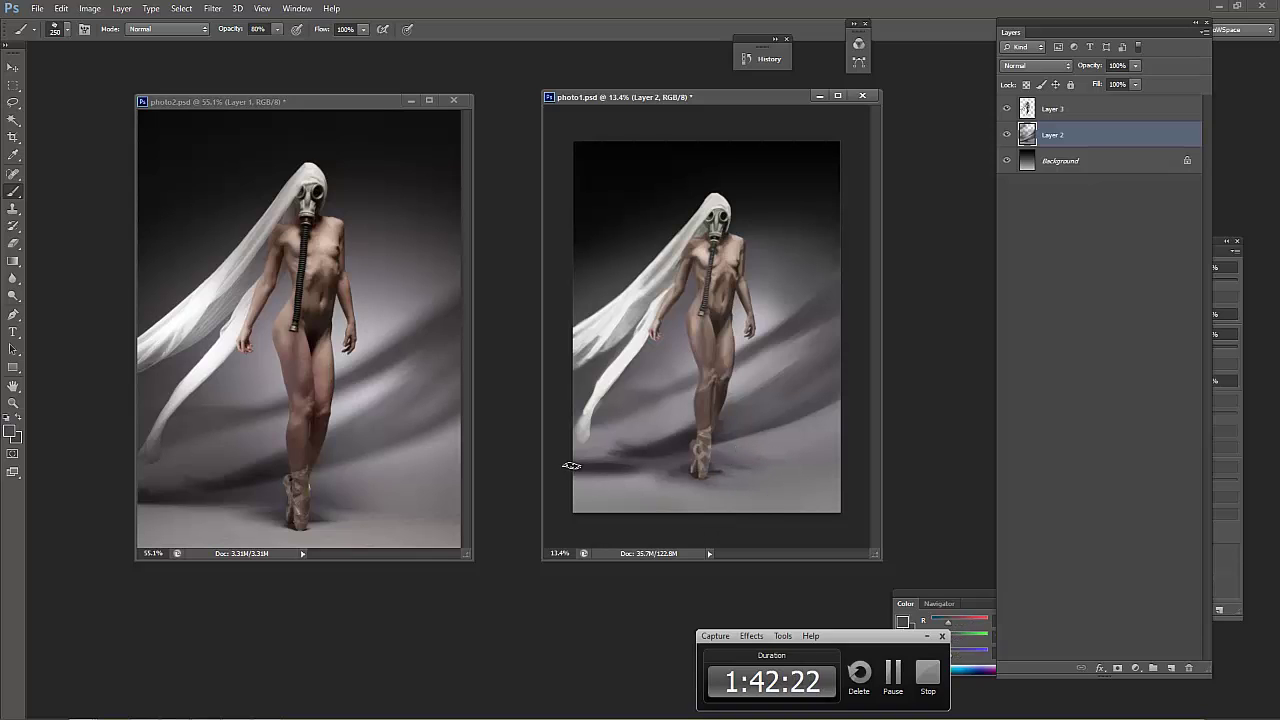
alt+click(637, 477)
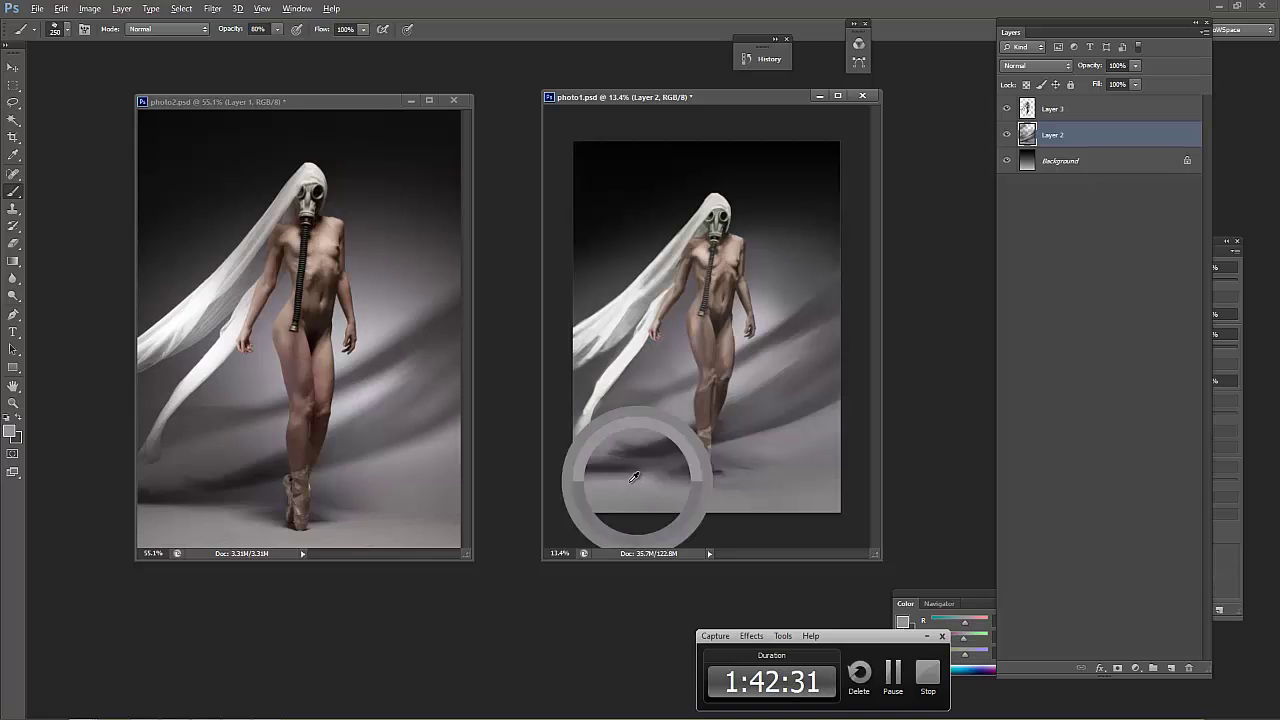
alt+click(702, 462)
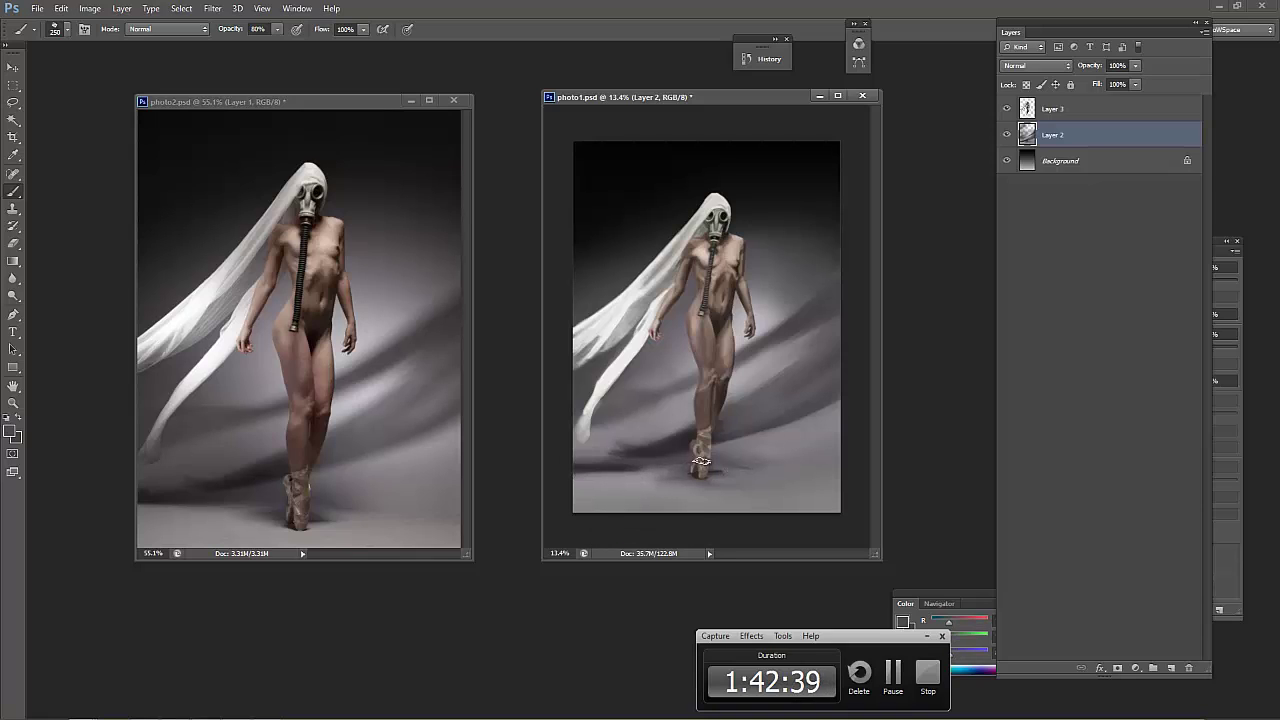
alt+click(664, 473)
alt+click(666, 474)
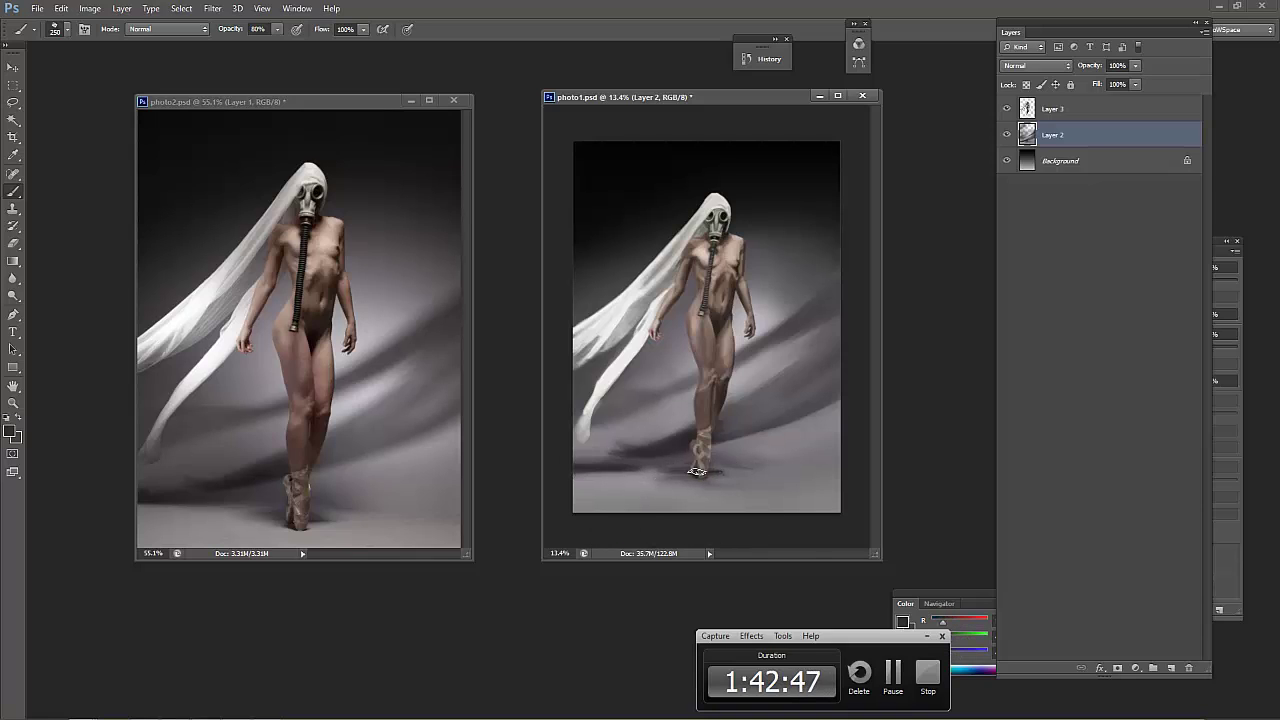
alt+click(660, 480)
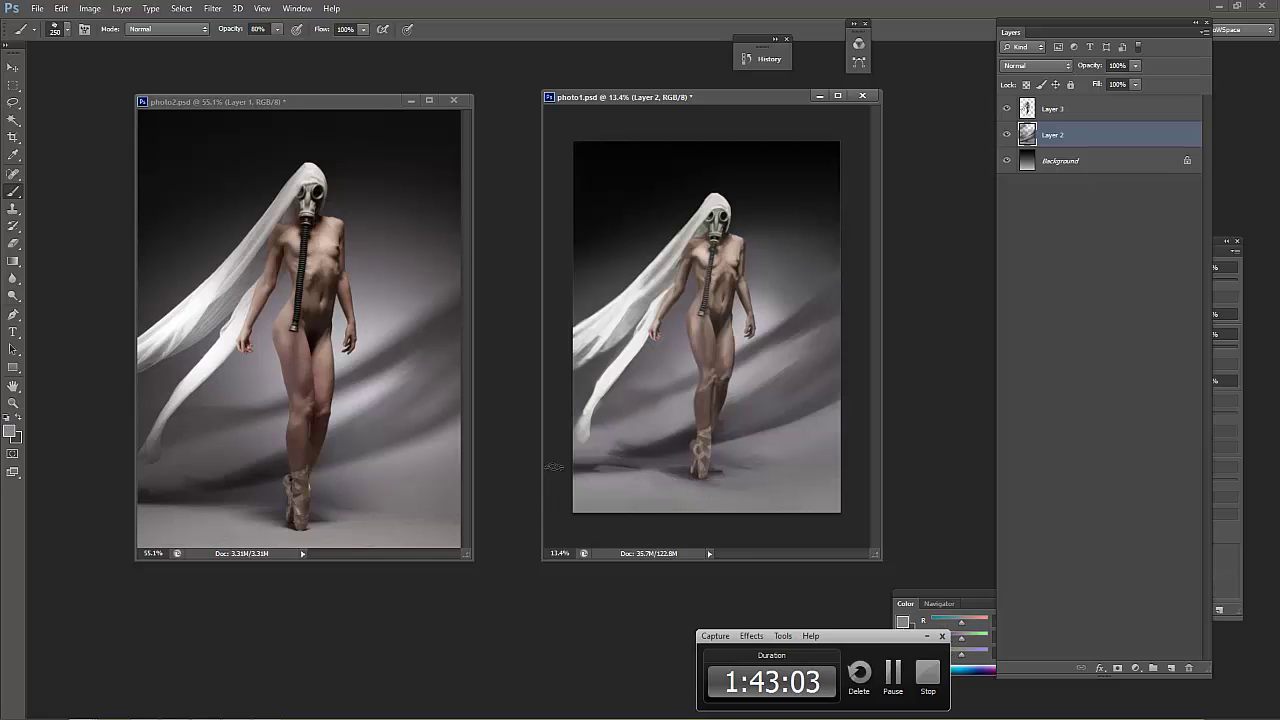
Paint grey strokes over the dark floor shadow left of the feet
drag(554, 467, 661, 481)
alt+click(661, 481)
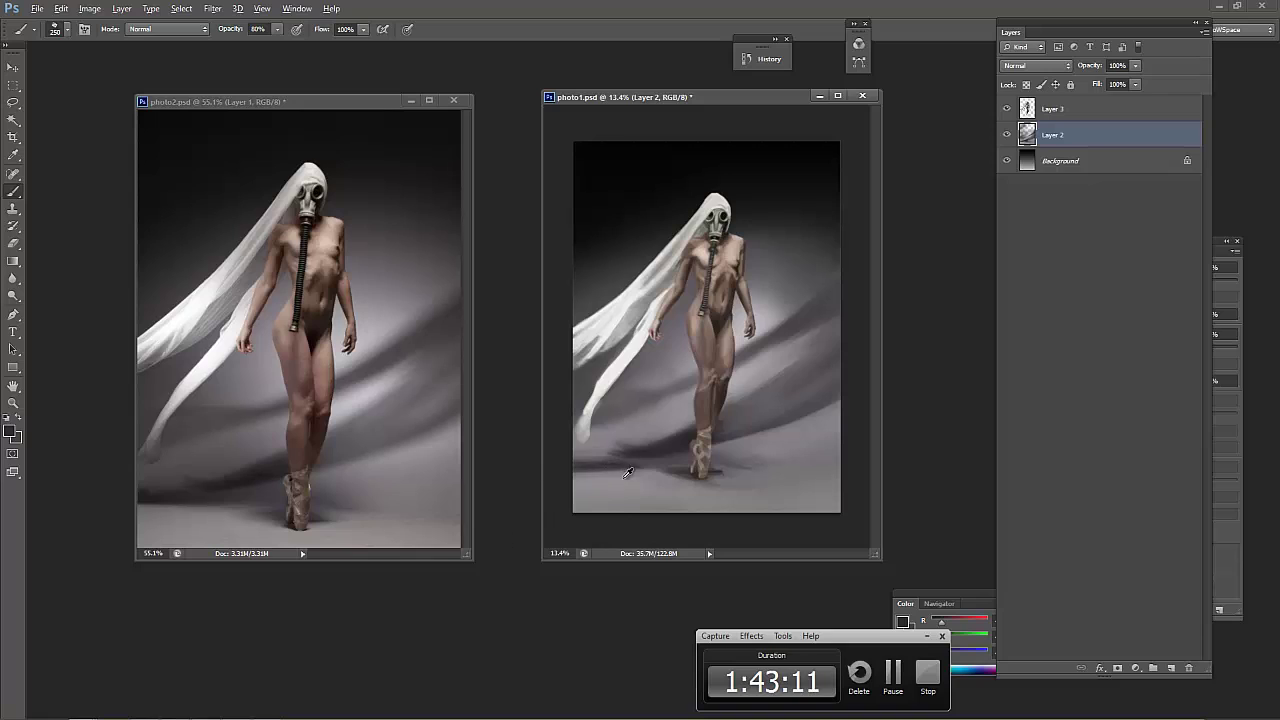
alt+click(585, 472)
drag(620, 472, 561, 475)
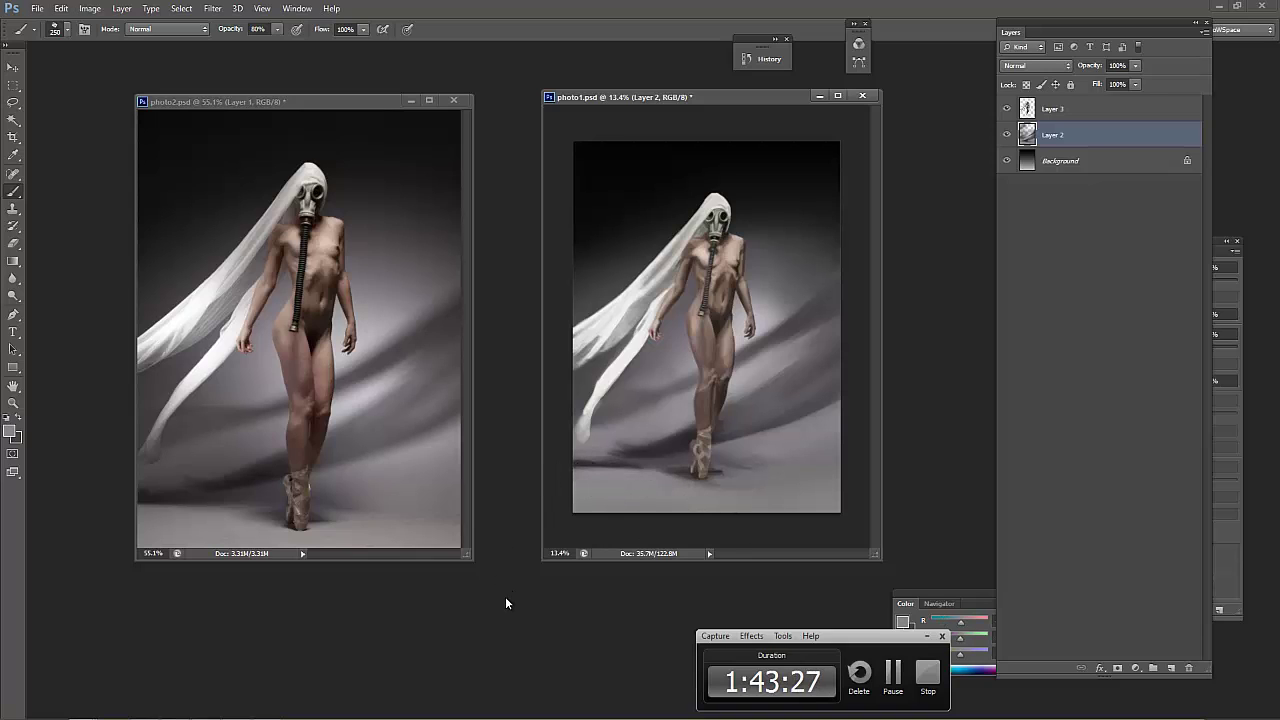
Enlarge the brush and sweep a broad light grey stroke across the floor near the feet
click(10, 431)
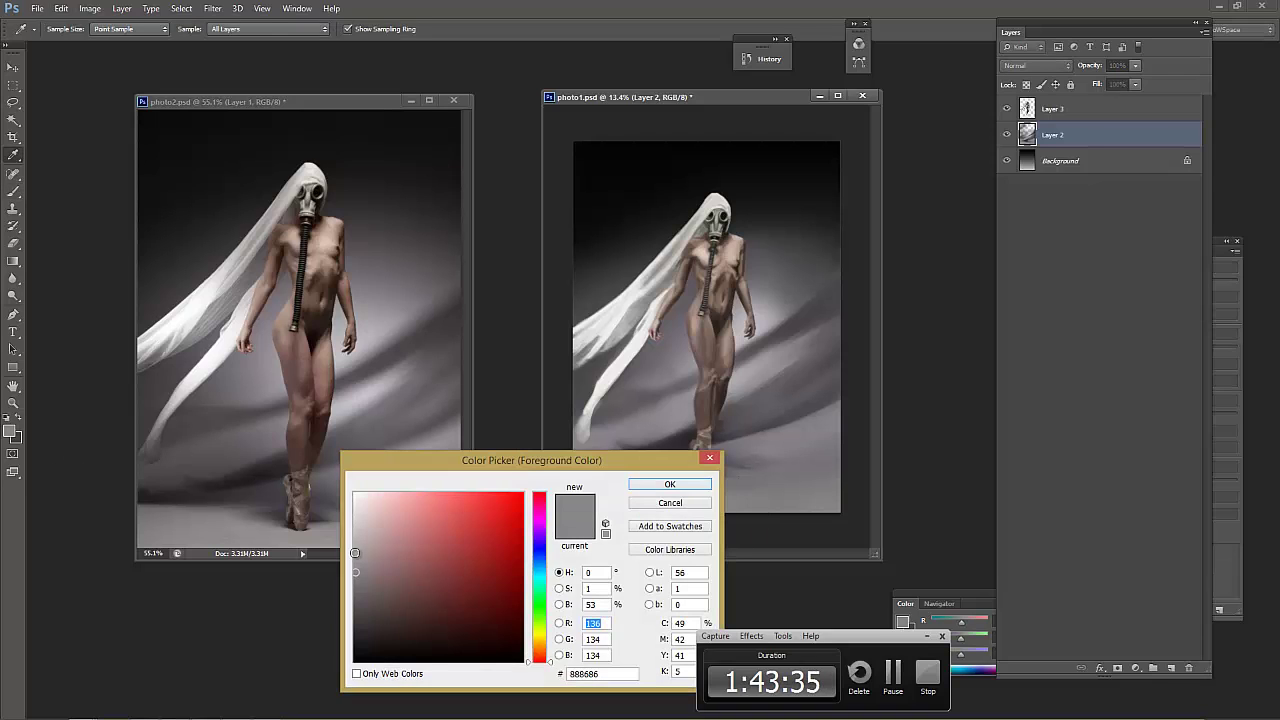
click(666, 487)
key(bracketright)
key(bracketright)
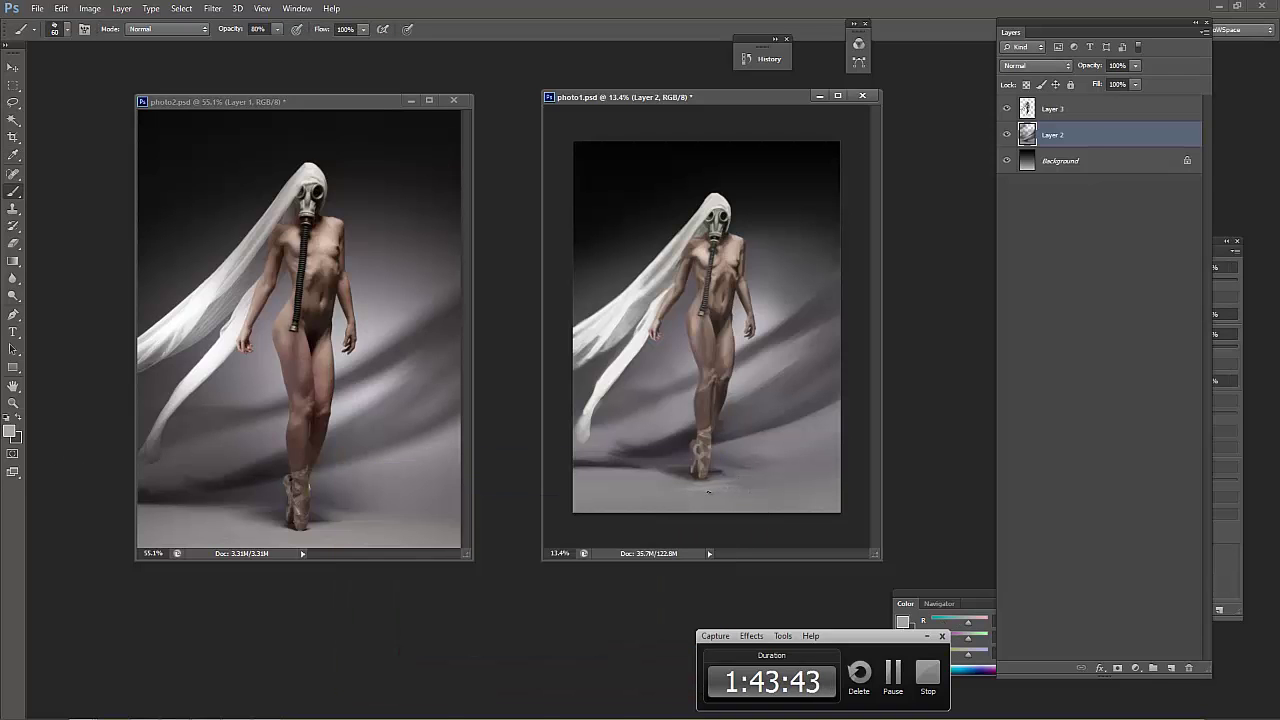
key(bracketright)
key(bracketright)
mouse_move(750, 500)
mouse_down()
mouse_move(677, 506)
mouse_move(735, 507)
mouse_move(548, 485)
mouse_up()
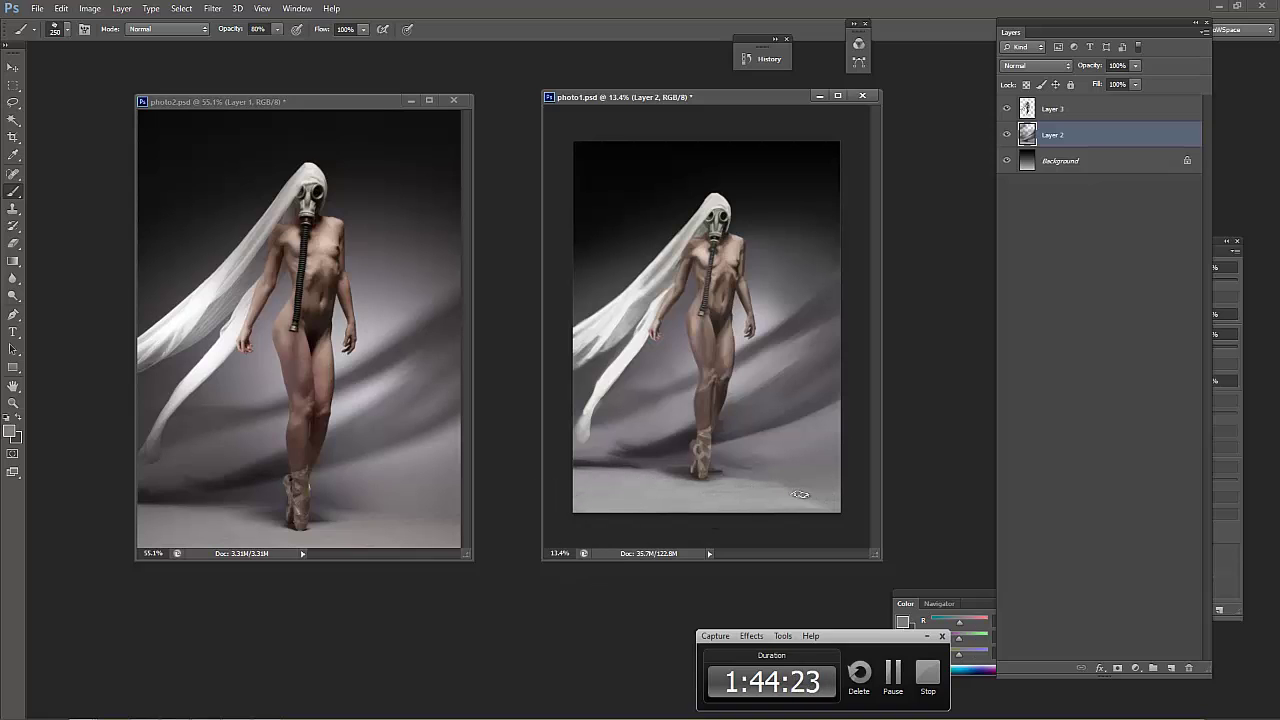
Resample grey floor tones around the feet and colours from the legs
click(735, 480)
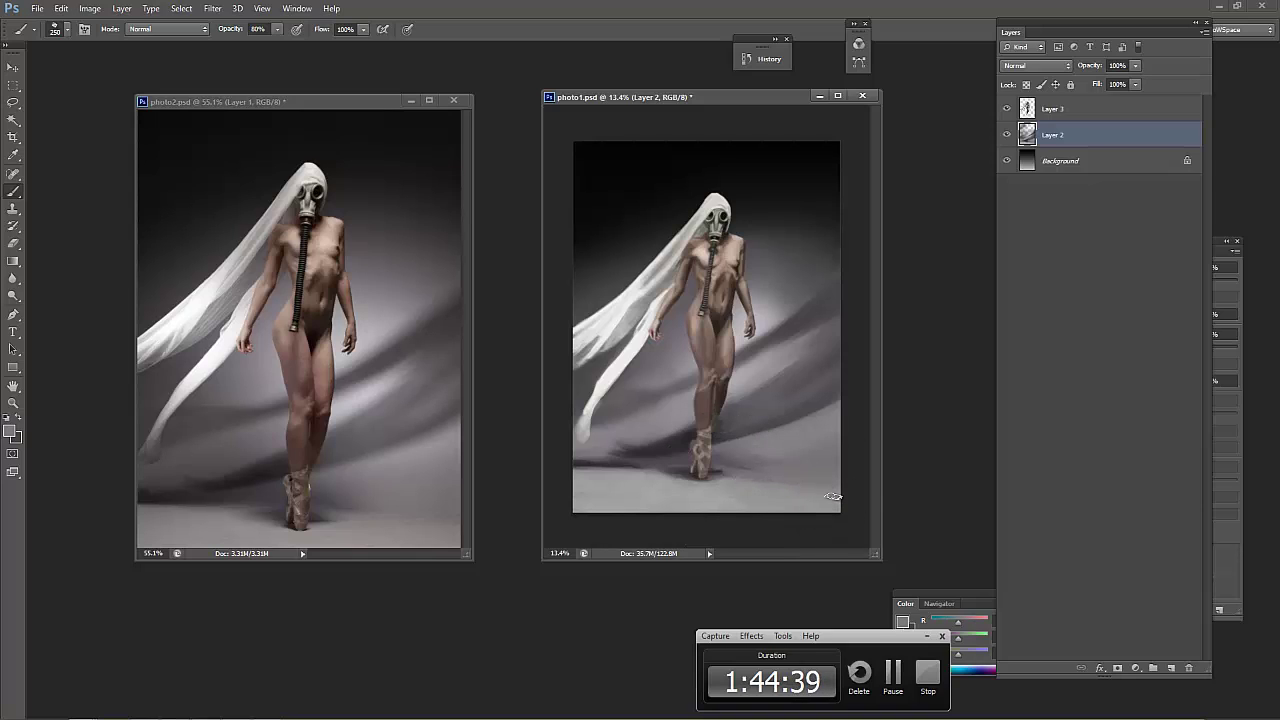
alt+click(727, 467)
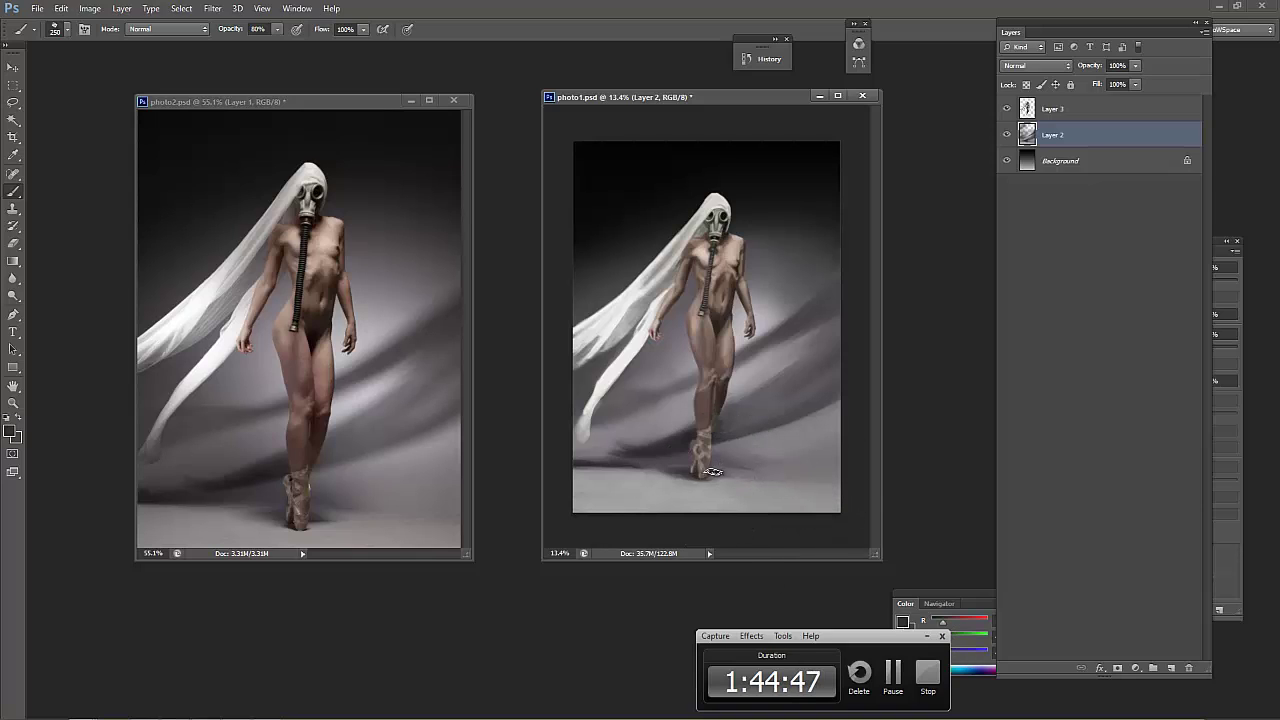
alt+click(728, 468)
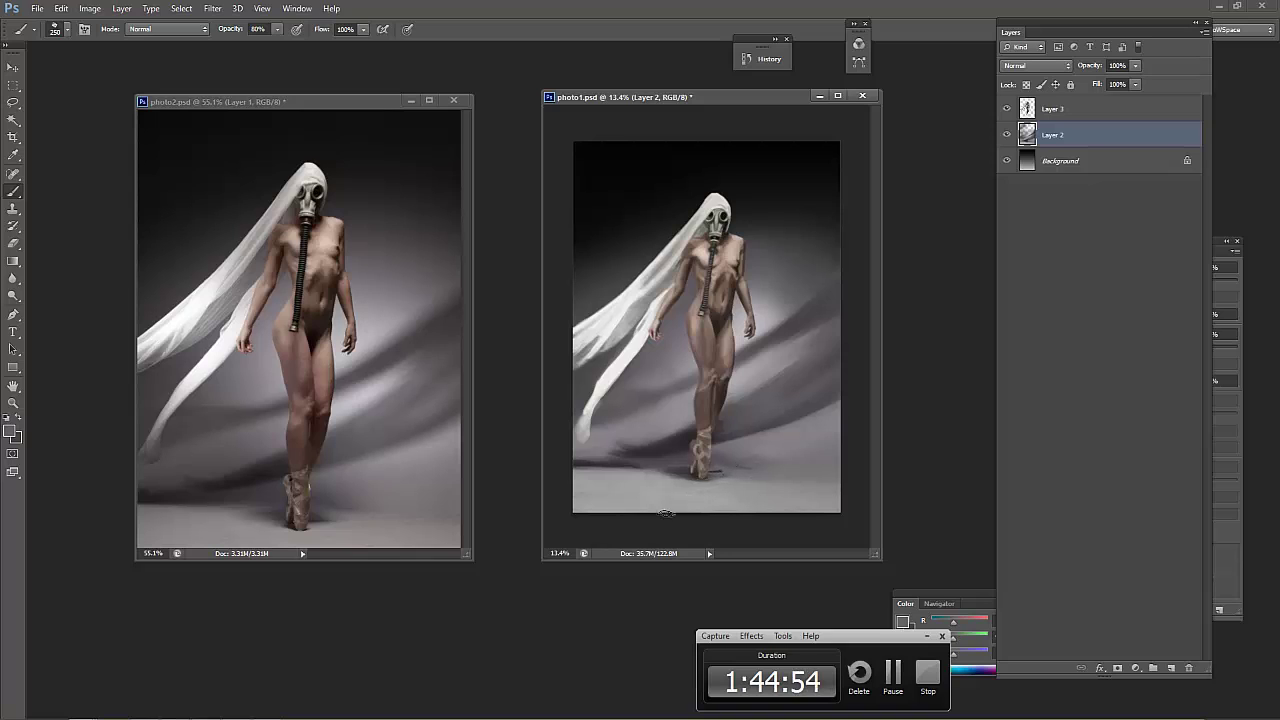
alt+click(688, 472)
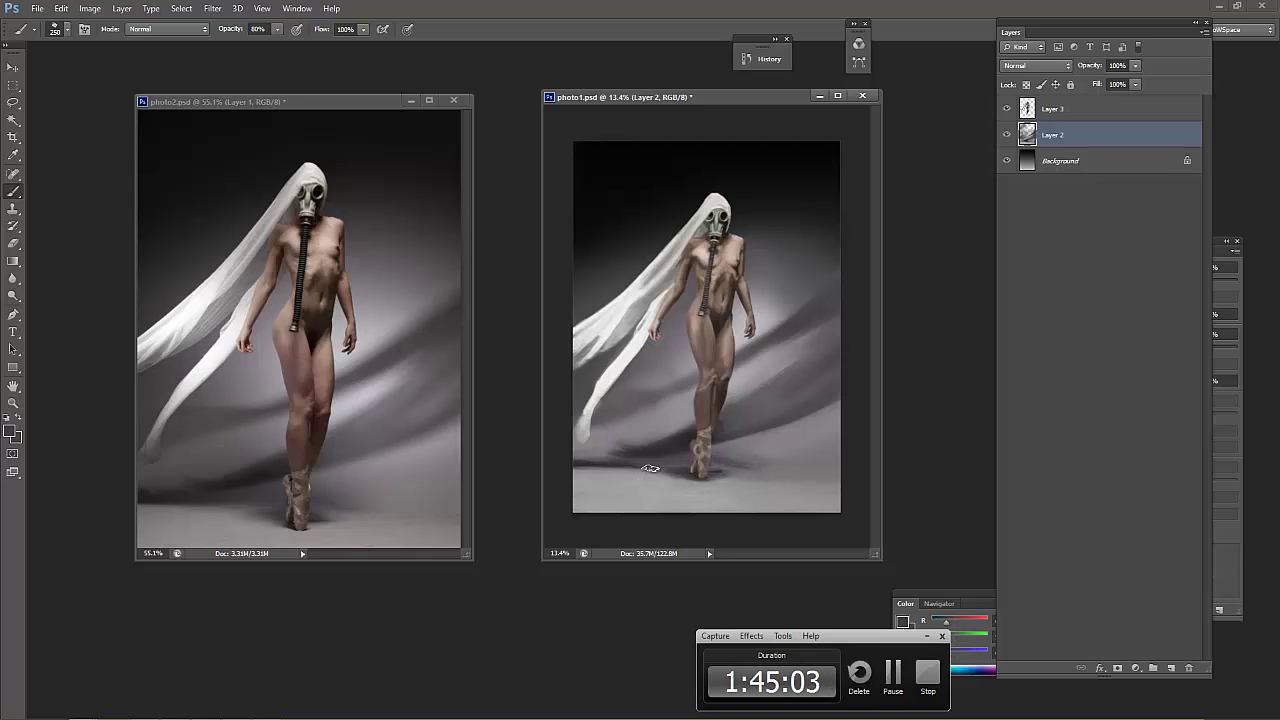
alt+click(648, 468)
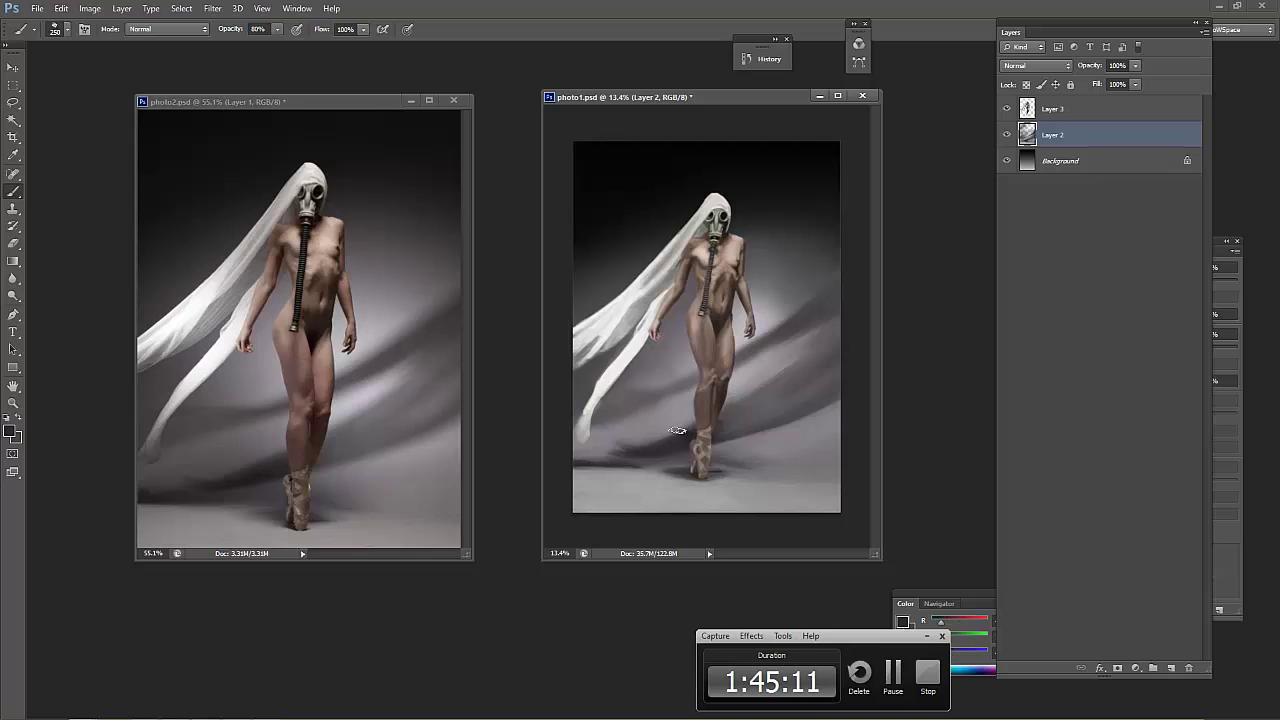
alt+click(680, 434)
alt+click(610, 454)
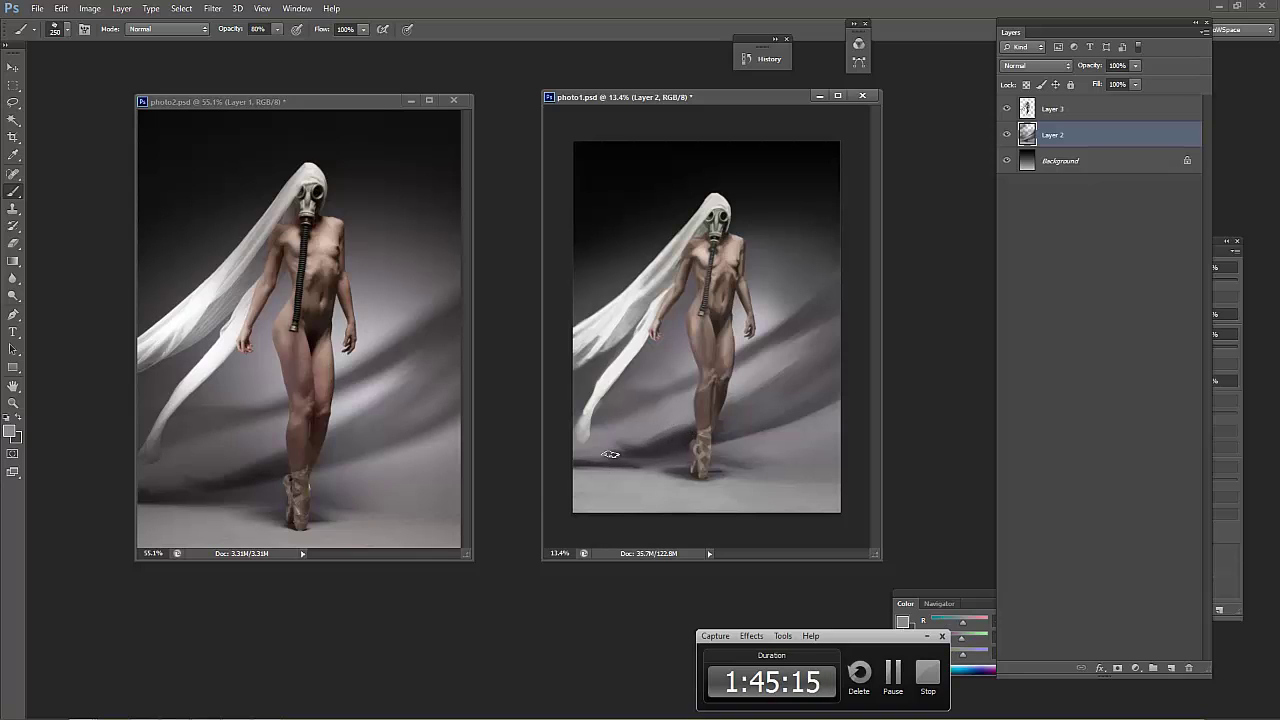
alt+click(670, 385)
alt+click(628, 388)
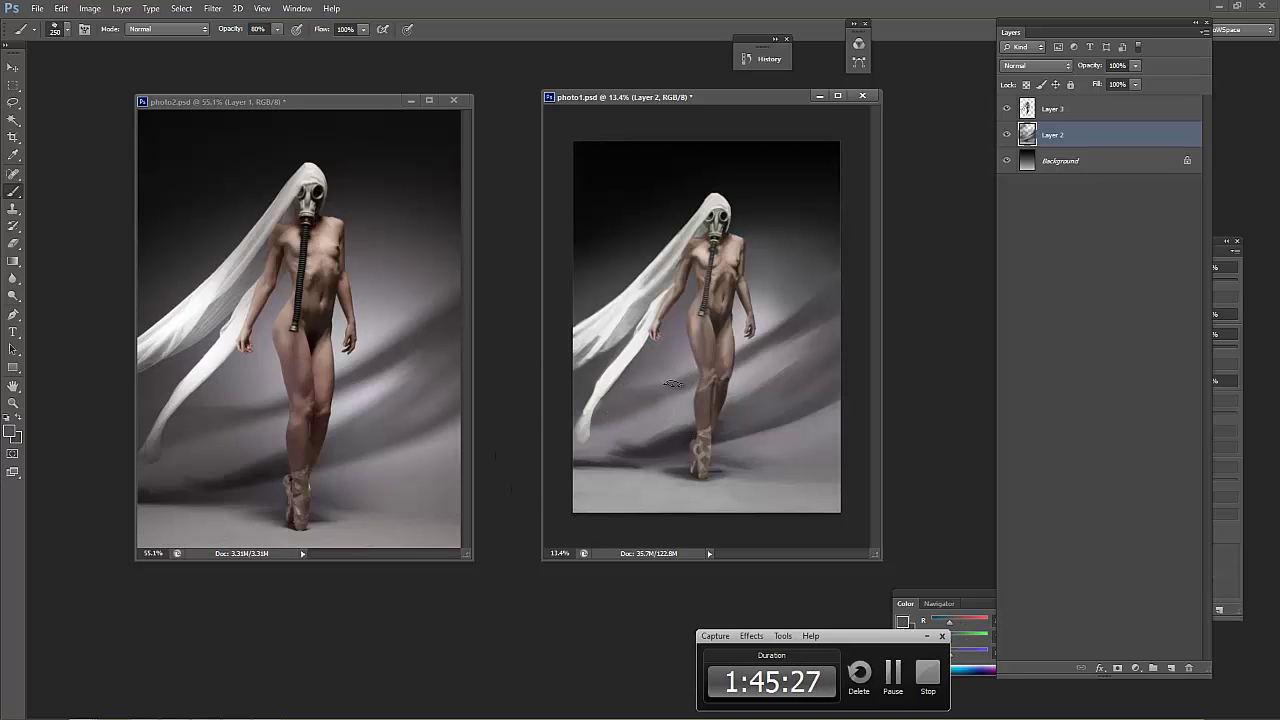
alt+click(620, 430)
alt+click(690, 364)
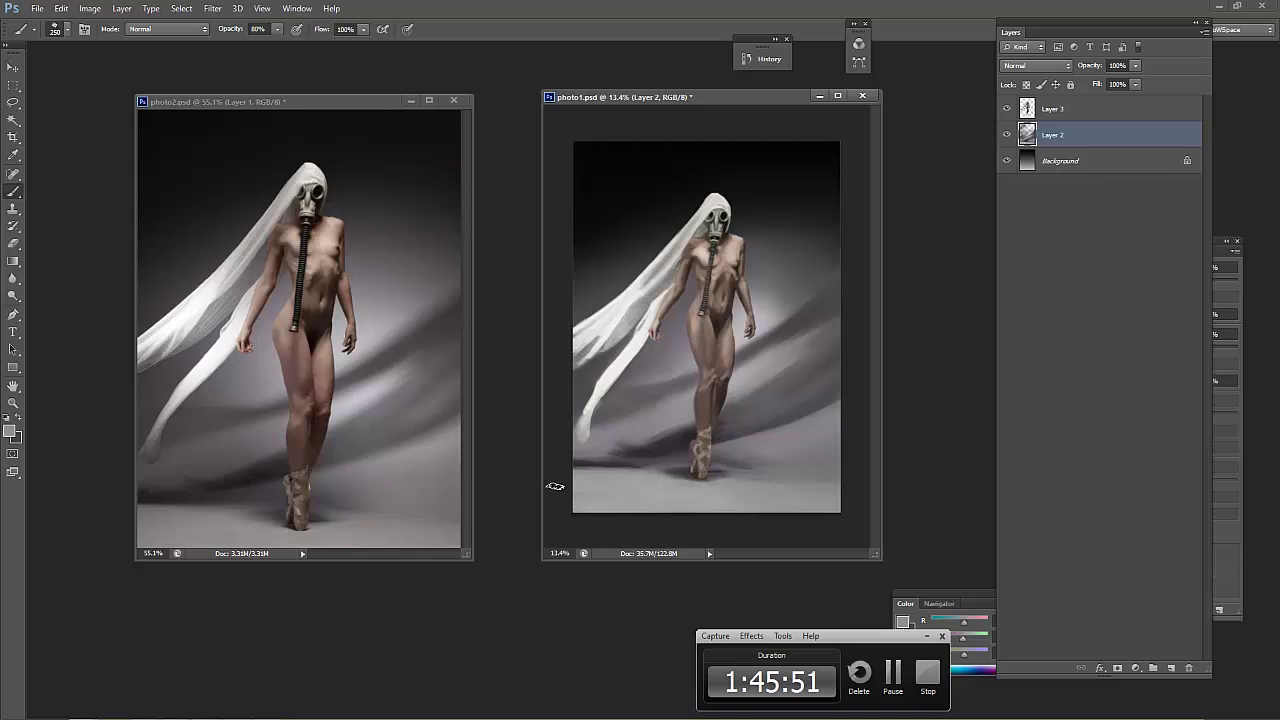
Zoom close on the gas mask and set the brush to 40% opacity on Layer 3
key(z)
click(740, 360)
drag(764, 371, 808, 361)
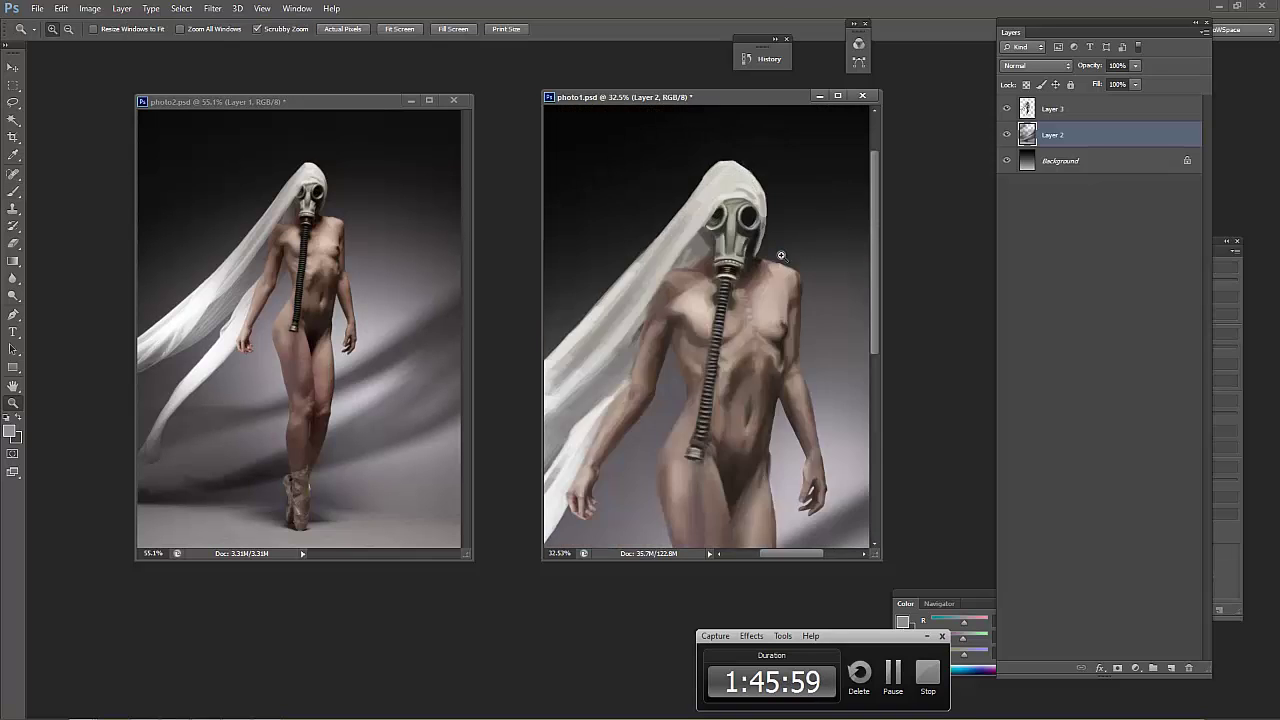
key(b)
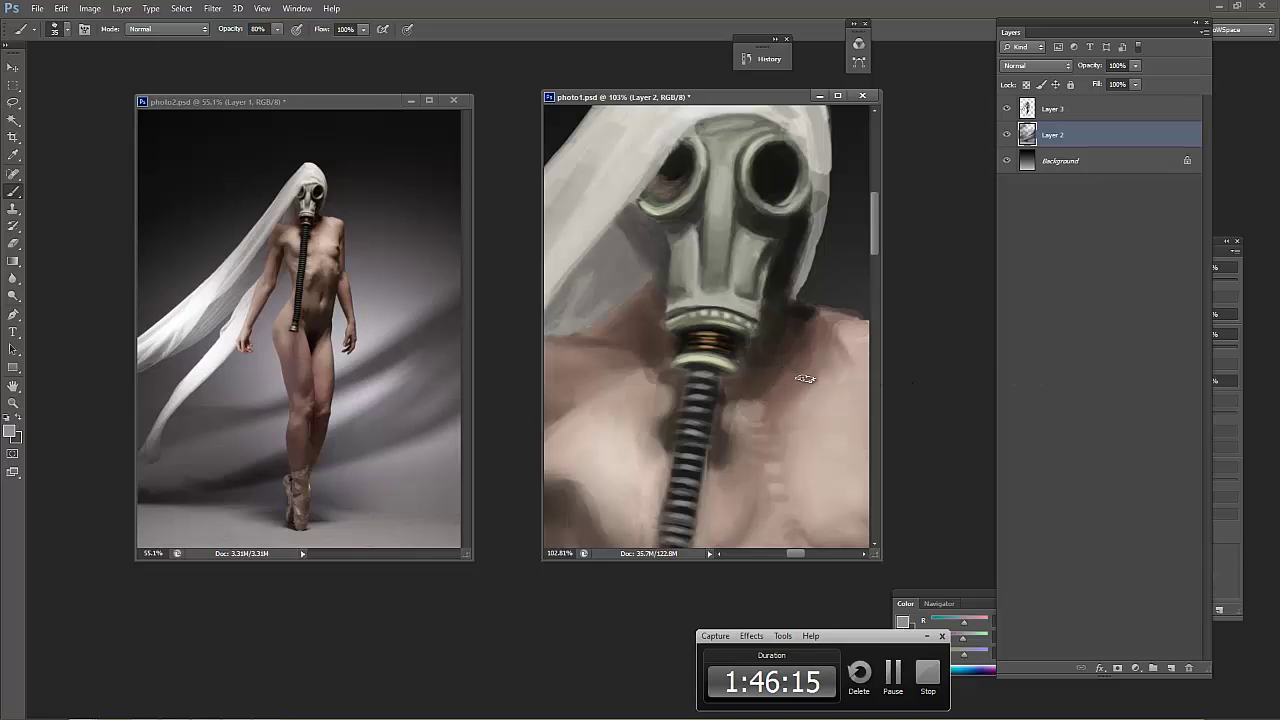
alt+click(818, 346)
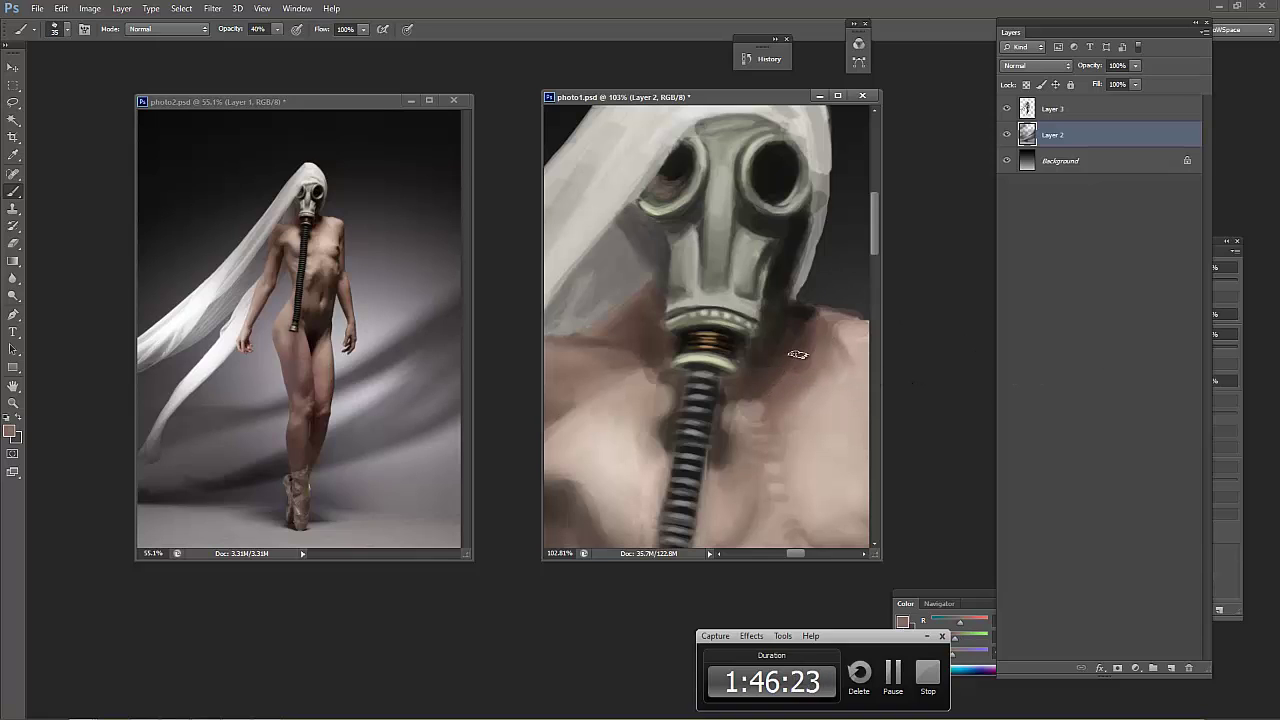
key(4)
key(alt+bracketright)
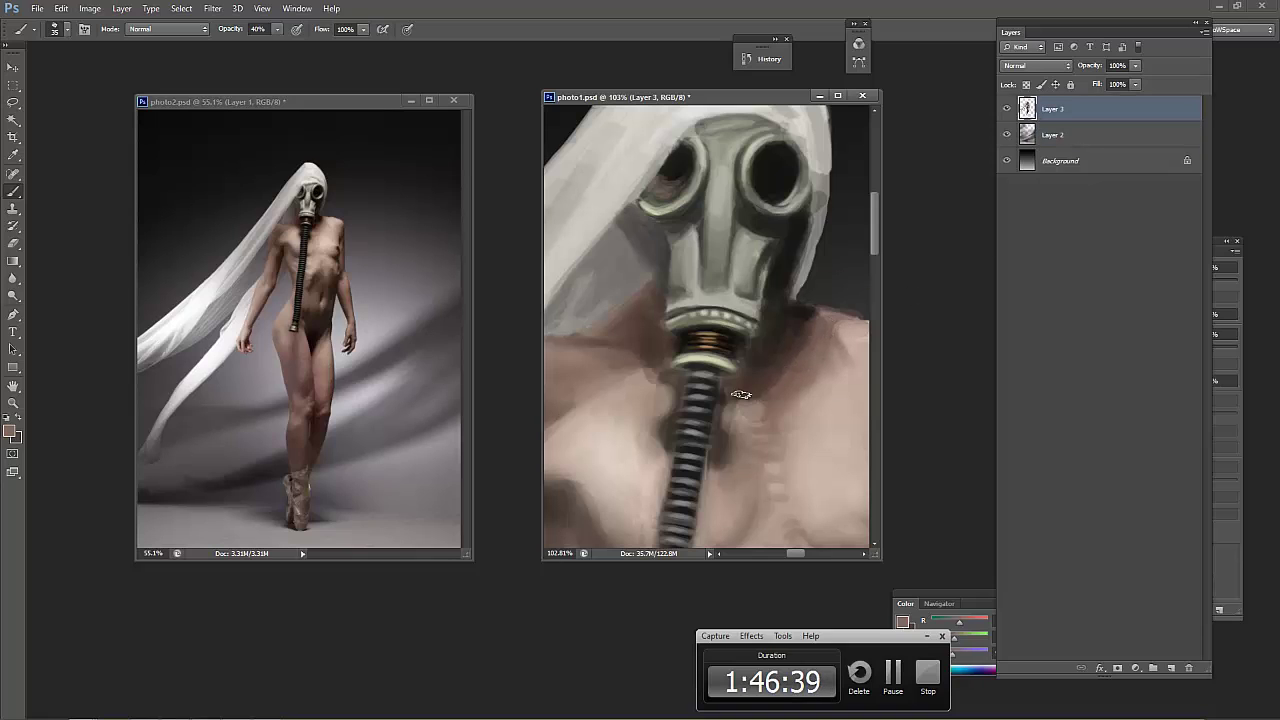
Sample mask tones, shrink the brush to size 8, and paint dark detail along the eyepiece edge
alt+click(729, 431)
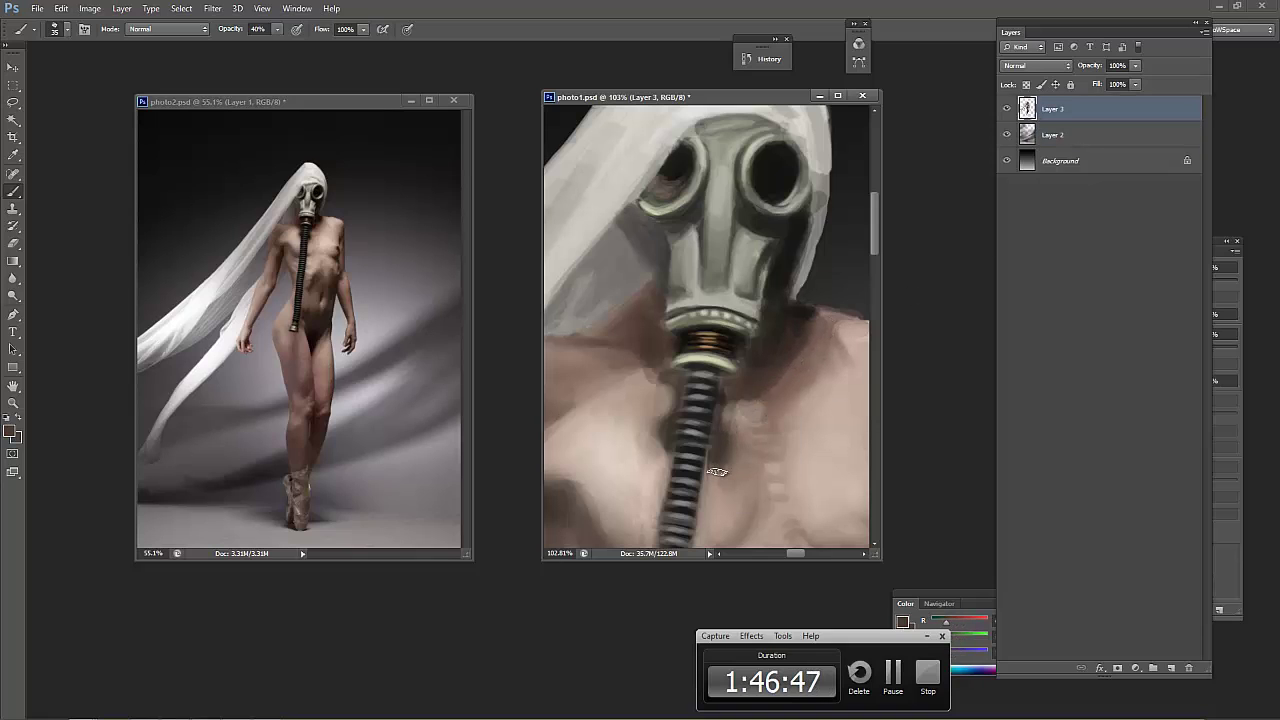
alt+click(739, 404)
alt+click(774, 326)
alt+click(824, 244)
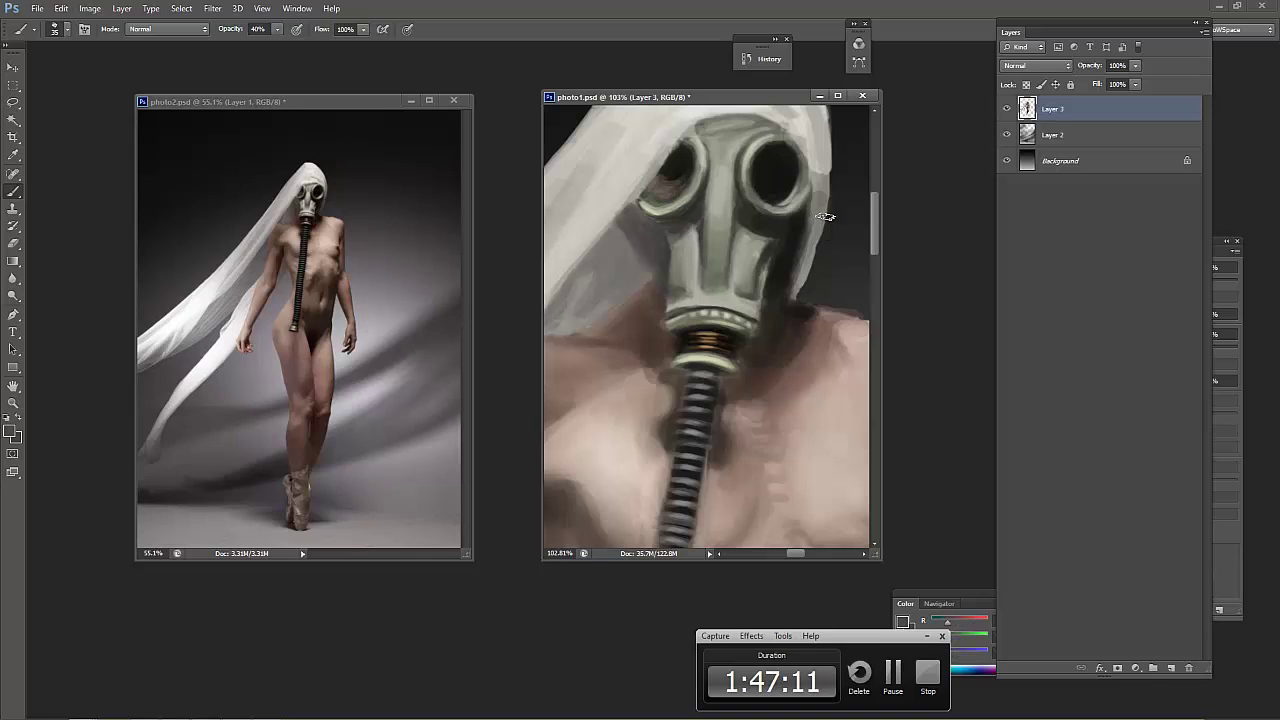
alt+click(816, 201)
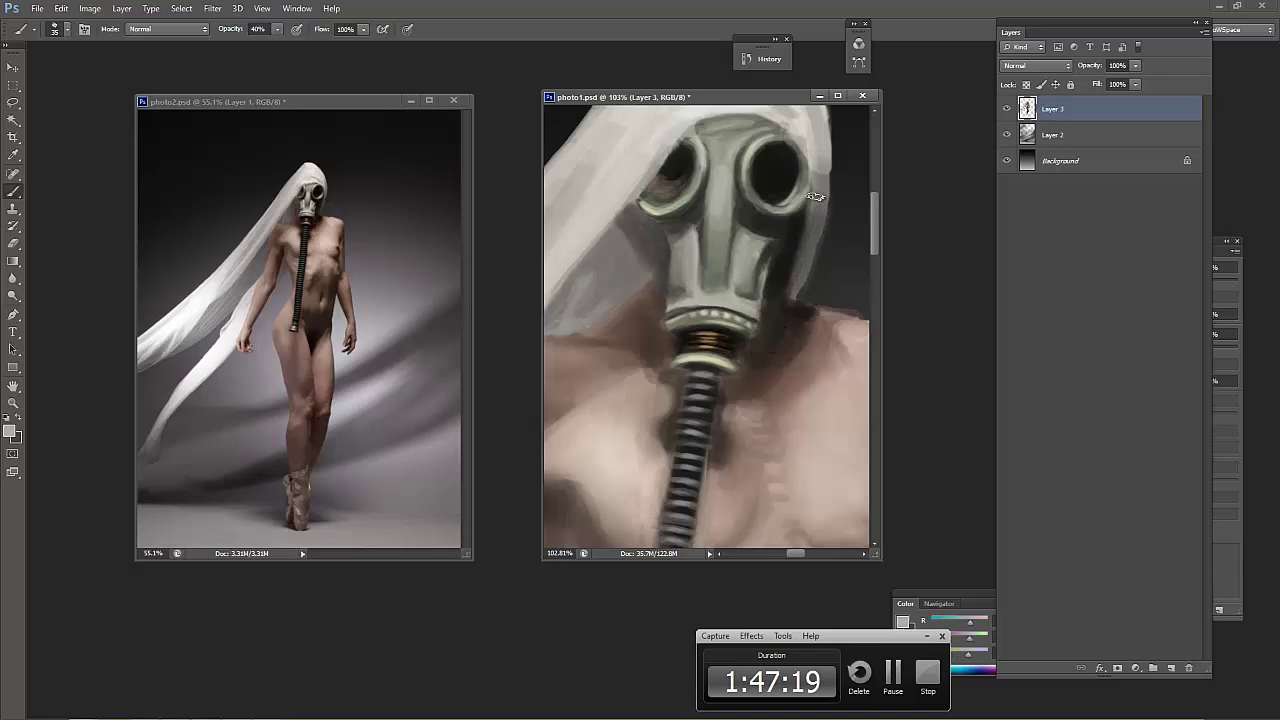
key(bracketleft)
key(bracketleft)
key(bracketleft)
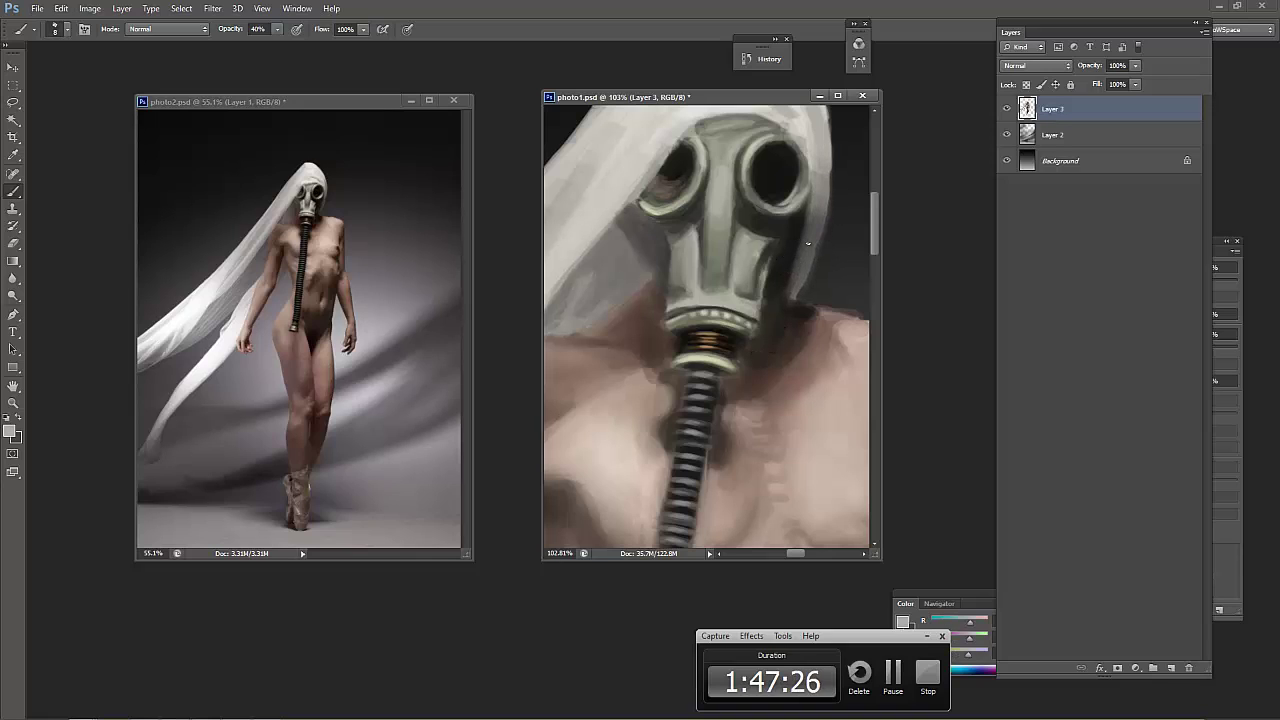
alt+click(810, 156)
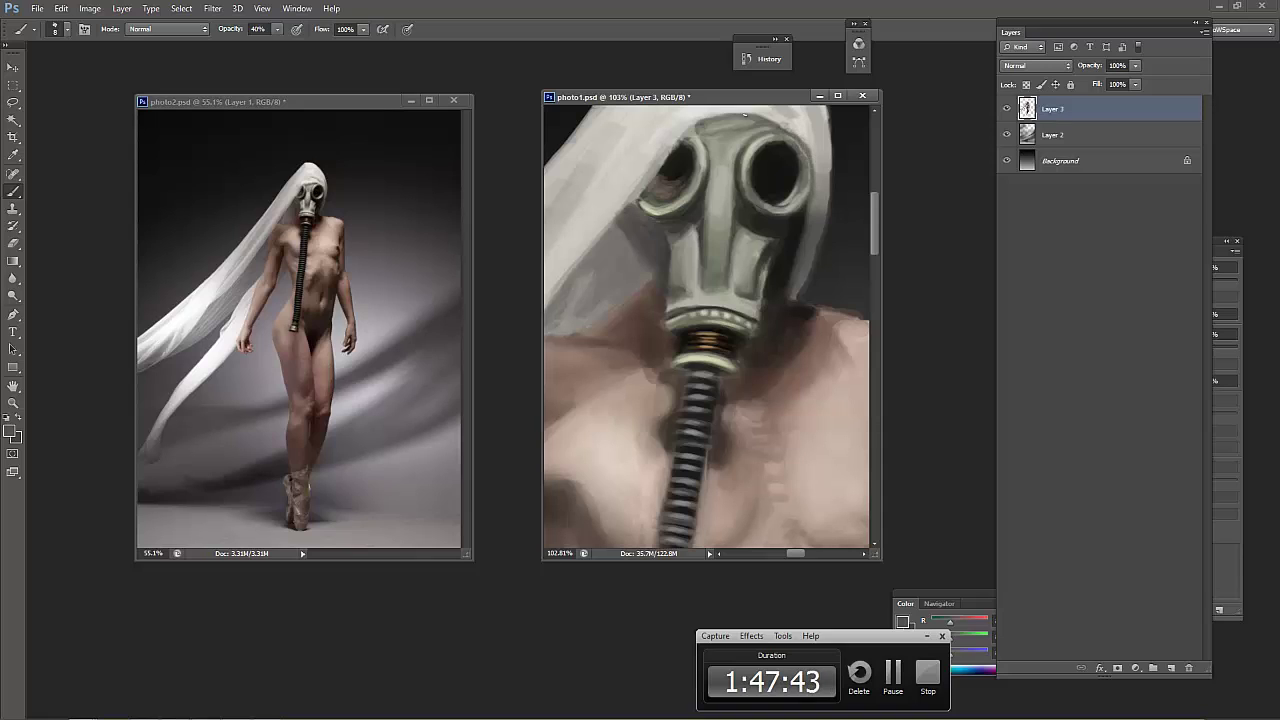
drag(661, 160, 612, 220)
alt+click(849, 354)
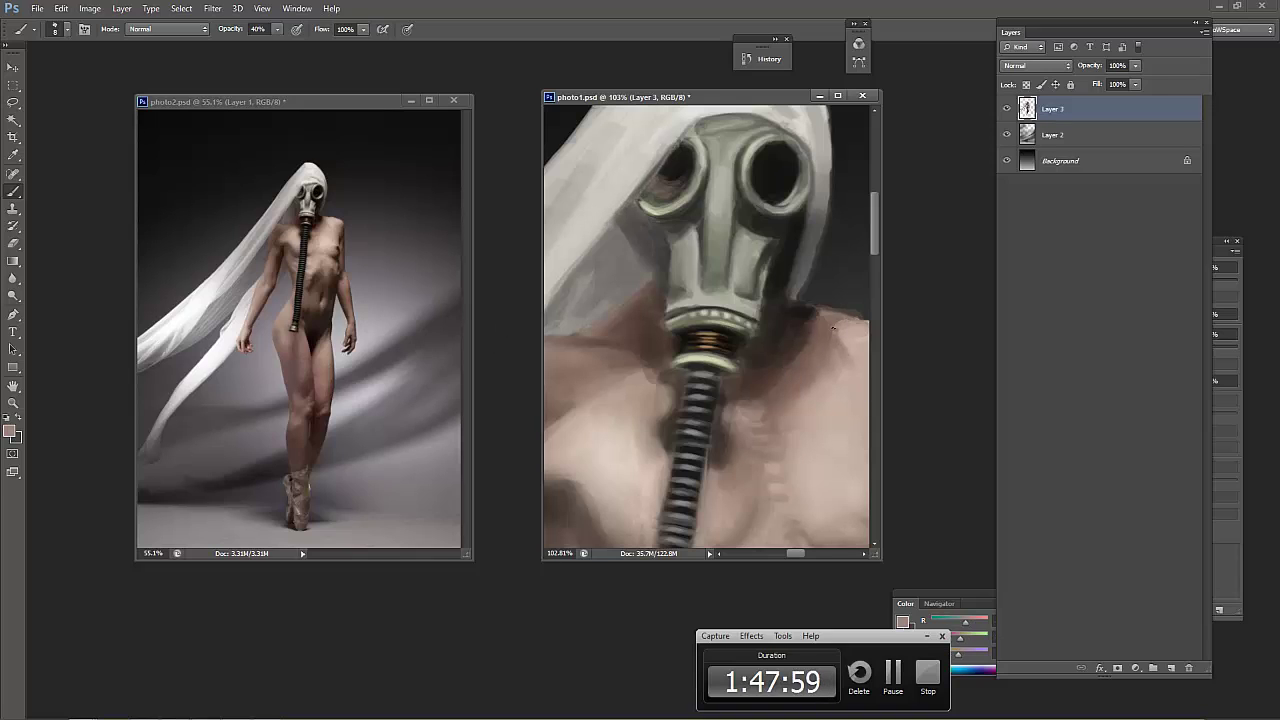
alt+click(634, 378)
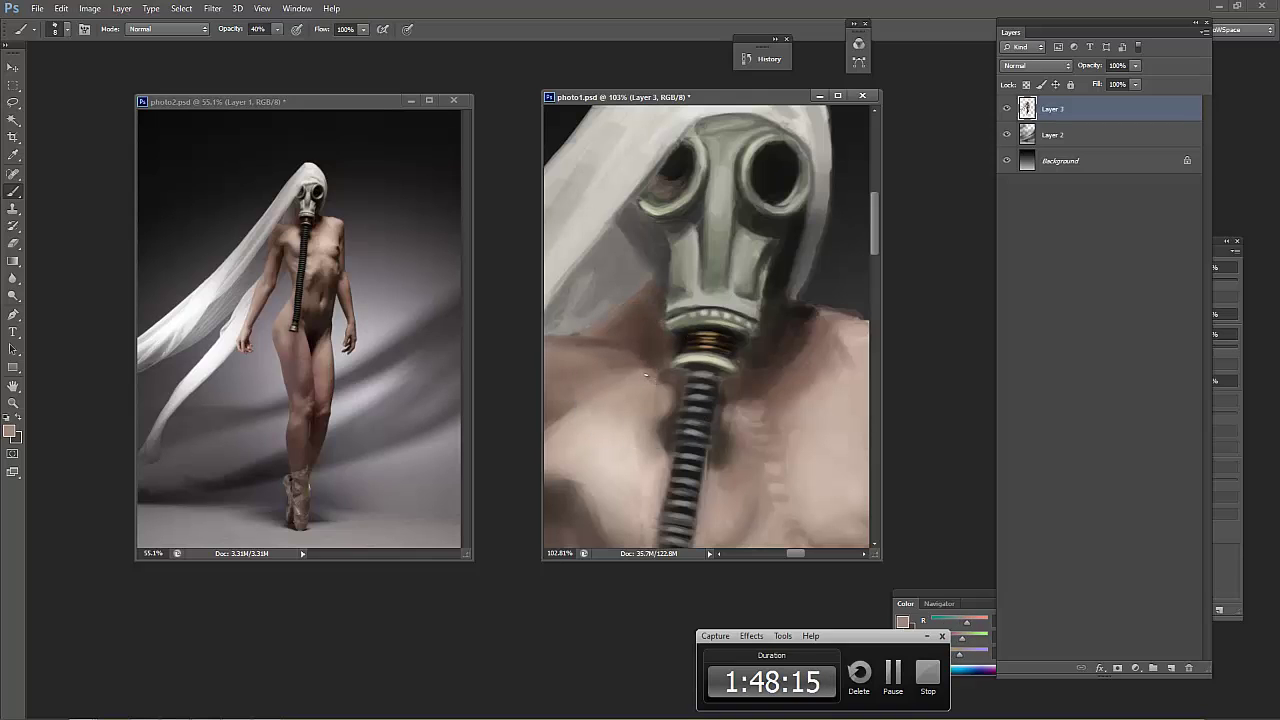
View the whole figure, sample near-white from the drapery, inspect the legs and switch to black
key(ctrl+0)
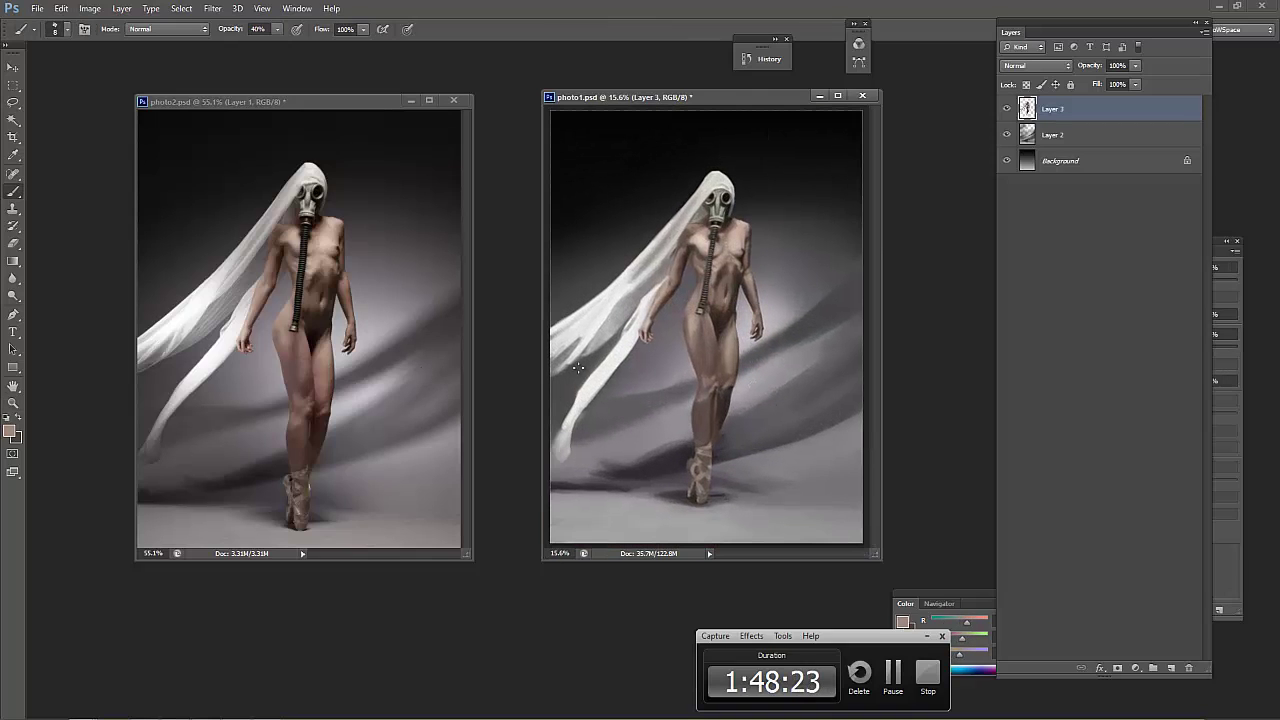
alt+click(633, 338)
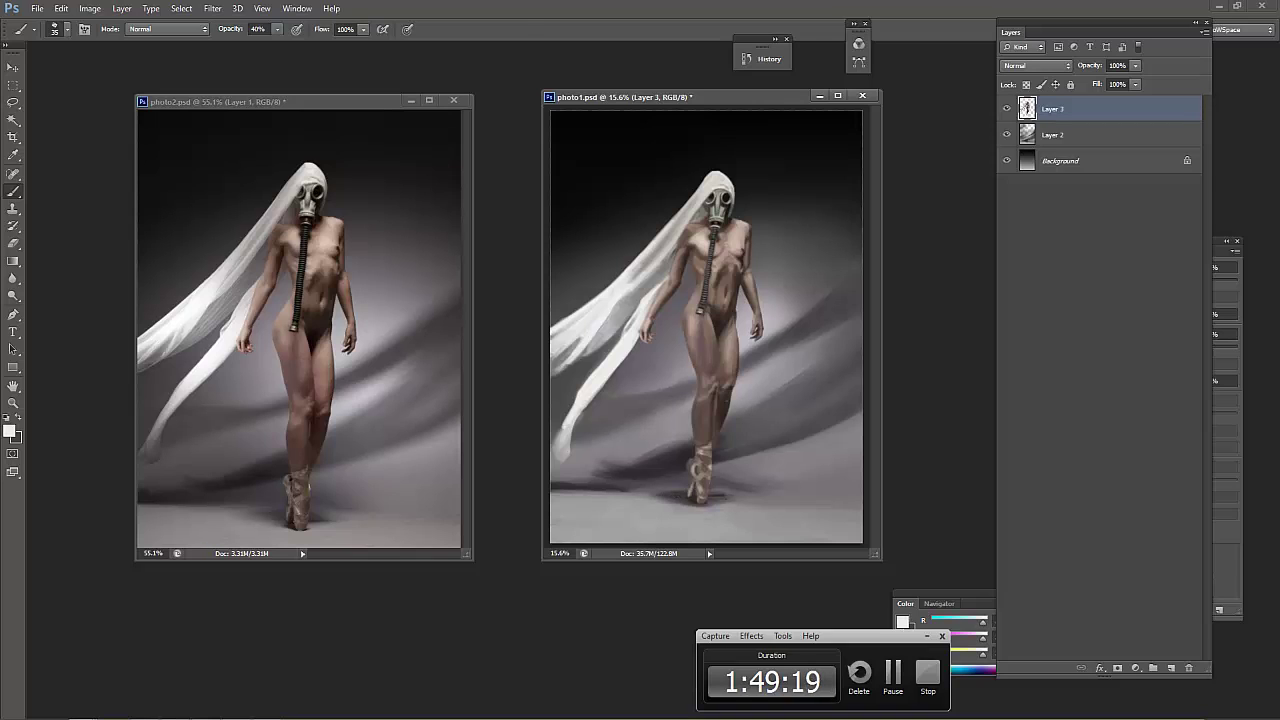
scroll(665, 520, up, 3)
scroll(659, 510, up, 2)
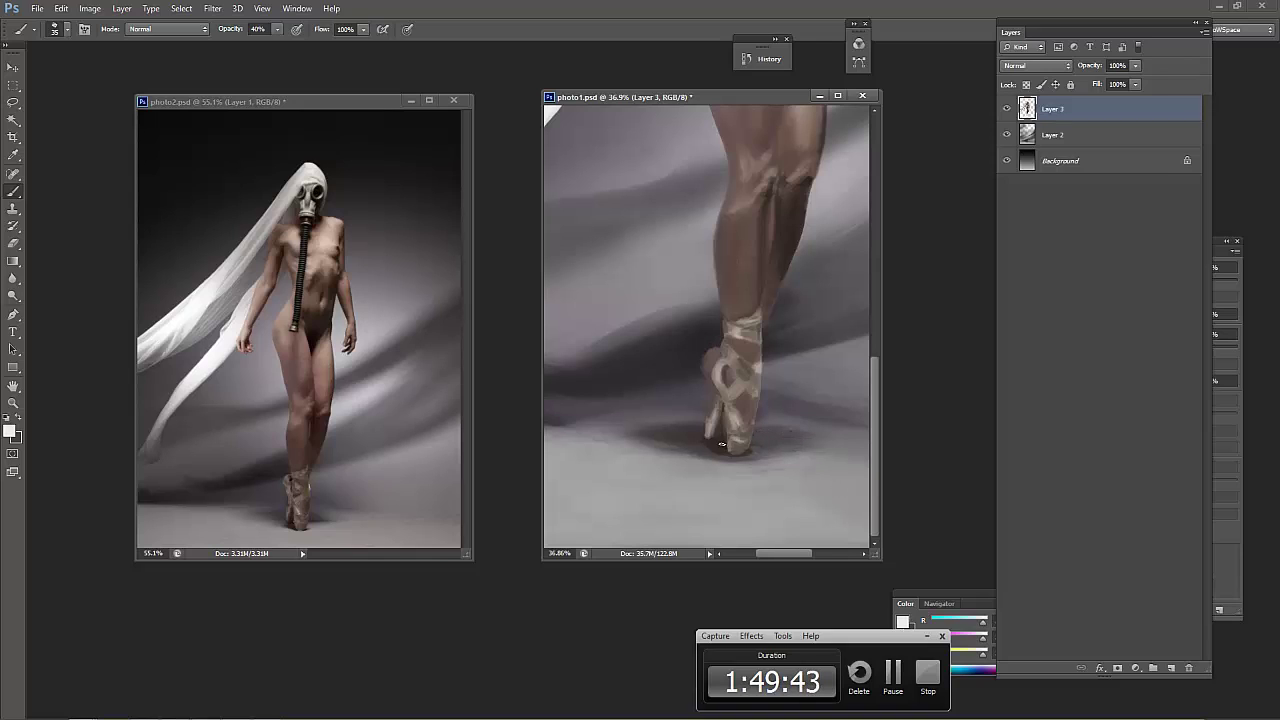
key(x)
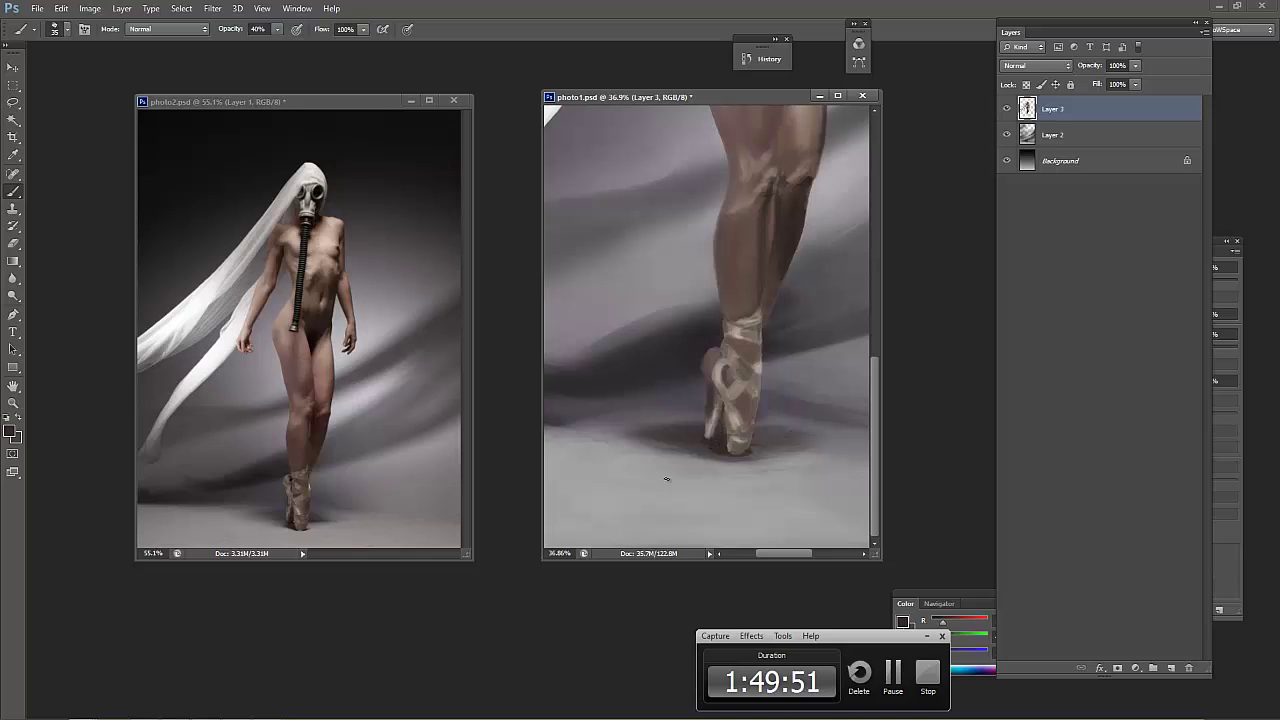
scroll(702, 460, down, 5)
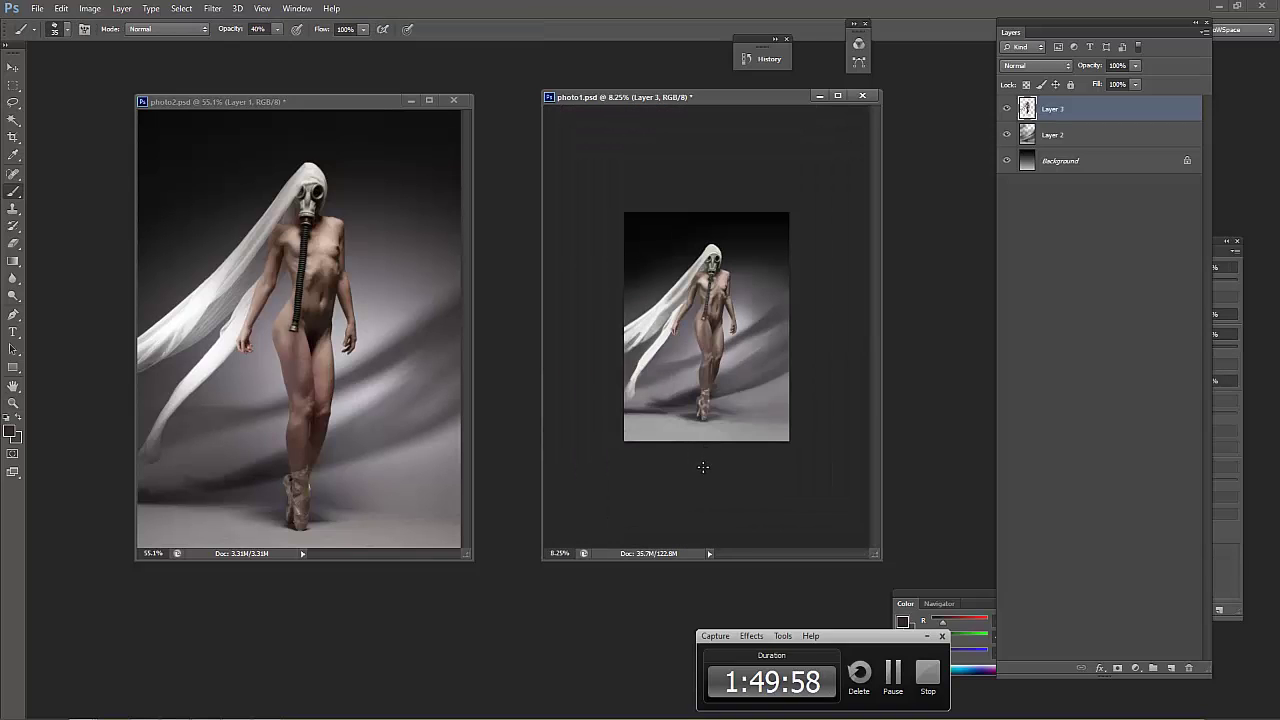
Zoom photo1.psd and reference photo2.psd to show the whole figure side by side
key(z)
drag(745, 300, 790, 300)
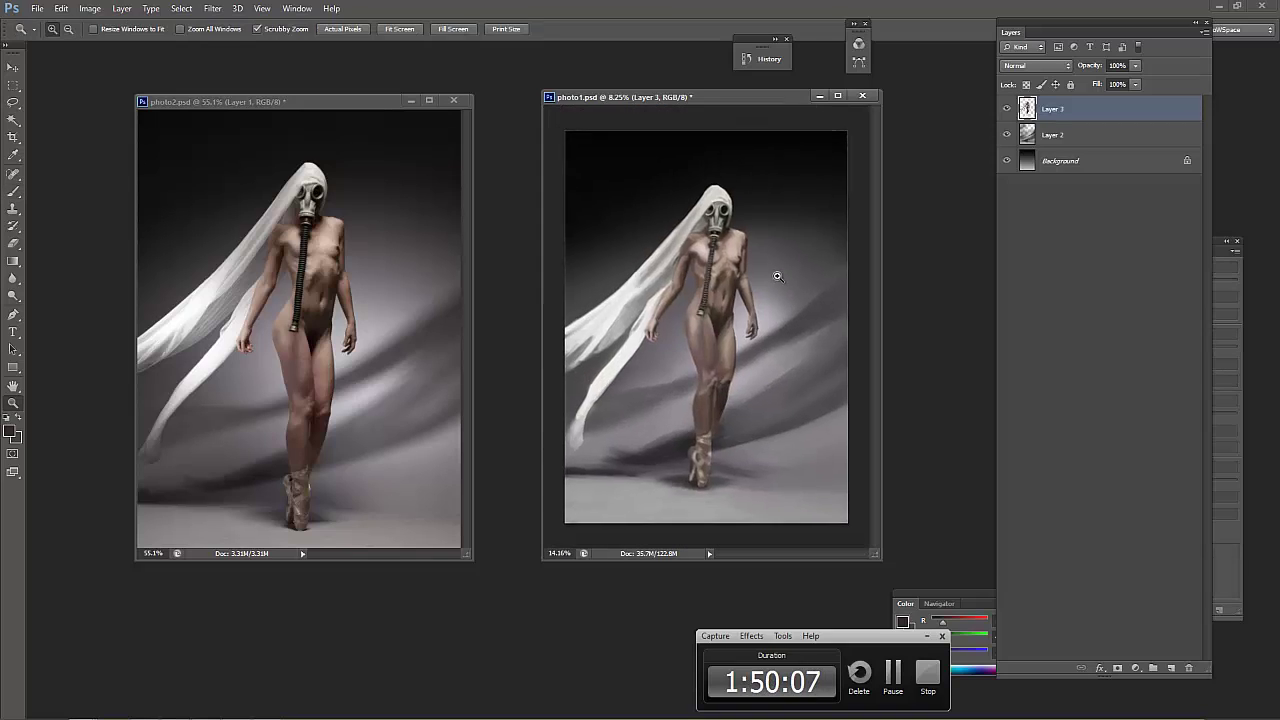
drag(440, 335, 335, 330)
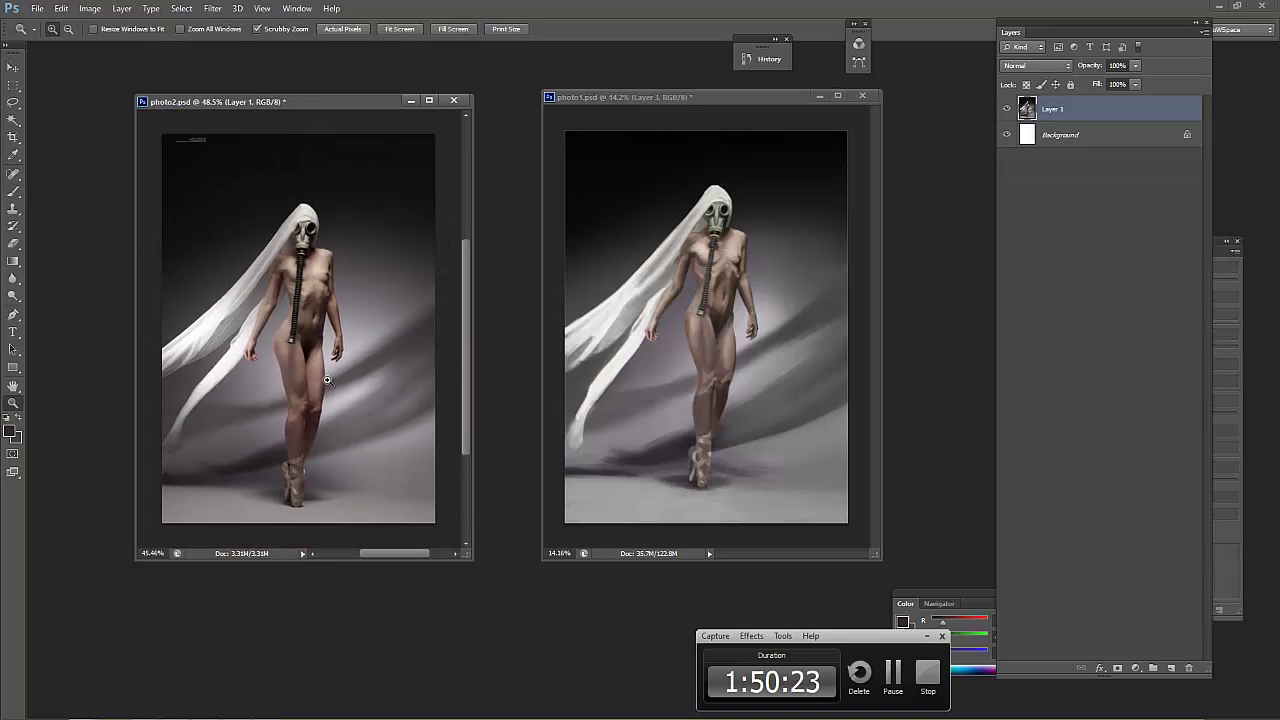